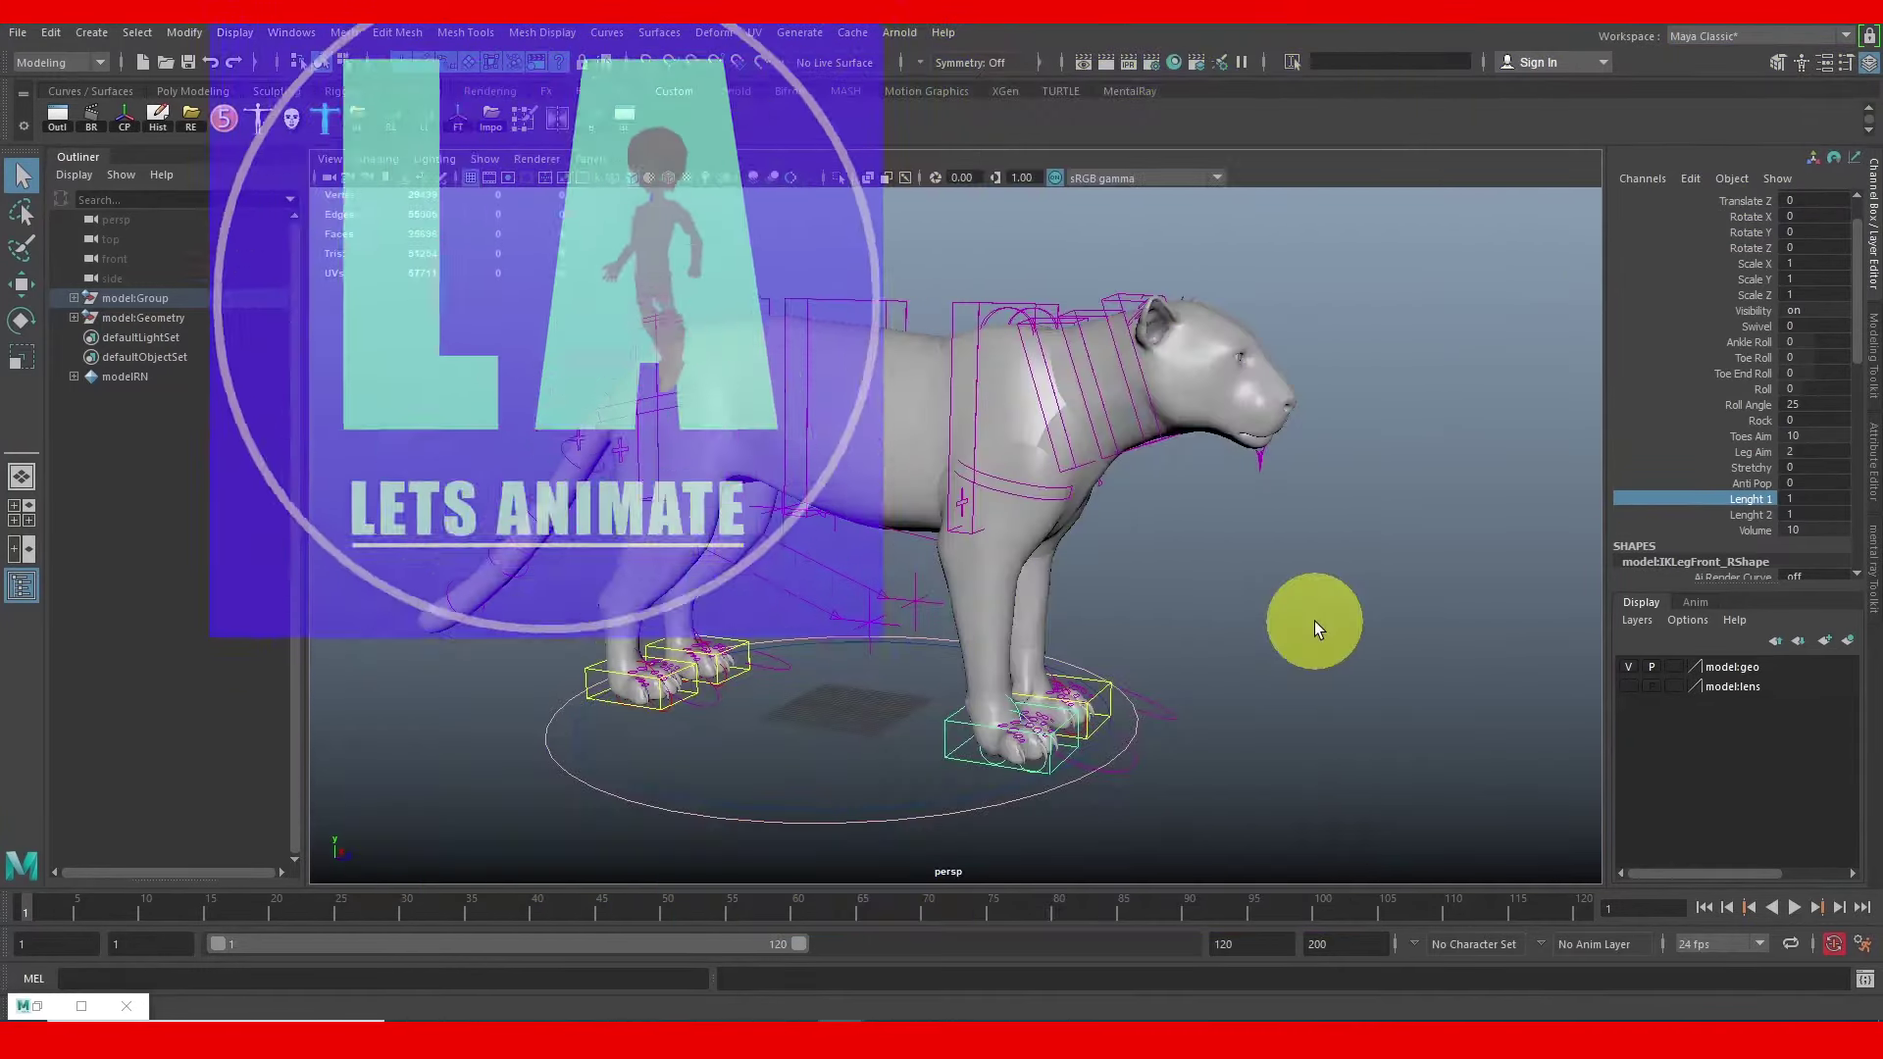
# Step: Orbit around the leopard rig, select the front paw controls, and show the model as wireframe
pyautogui.moveTo(1314, 621)
pyautogui.keyDown('alt'); pyautogui.mouseDown()
pyautogui.moveTo(1228, 665)
pyautogui.moveTo(1181, 627)
pyautogui.moveTo(1181, 680)
pyautogui.moveTo(1026, 602)
pyautogui.moveTo(1080, 664)
pyautogui.mouseUp(); pyautogui.keyUp('alt')
pyautogui.keyDown('alt'); pyautogui.moveTo(1080, 664); pyautogui.dragTo(1072, 727, button='right'); pyautogui.keyUp('alt')
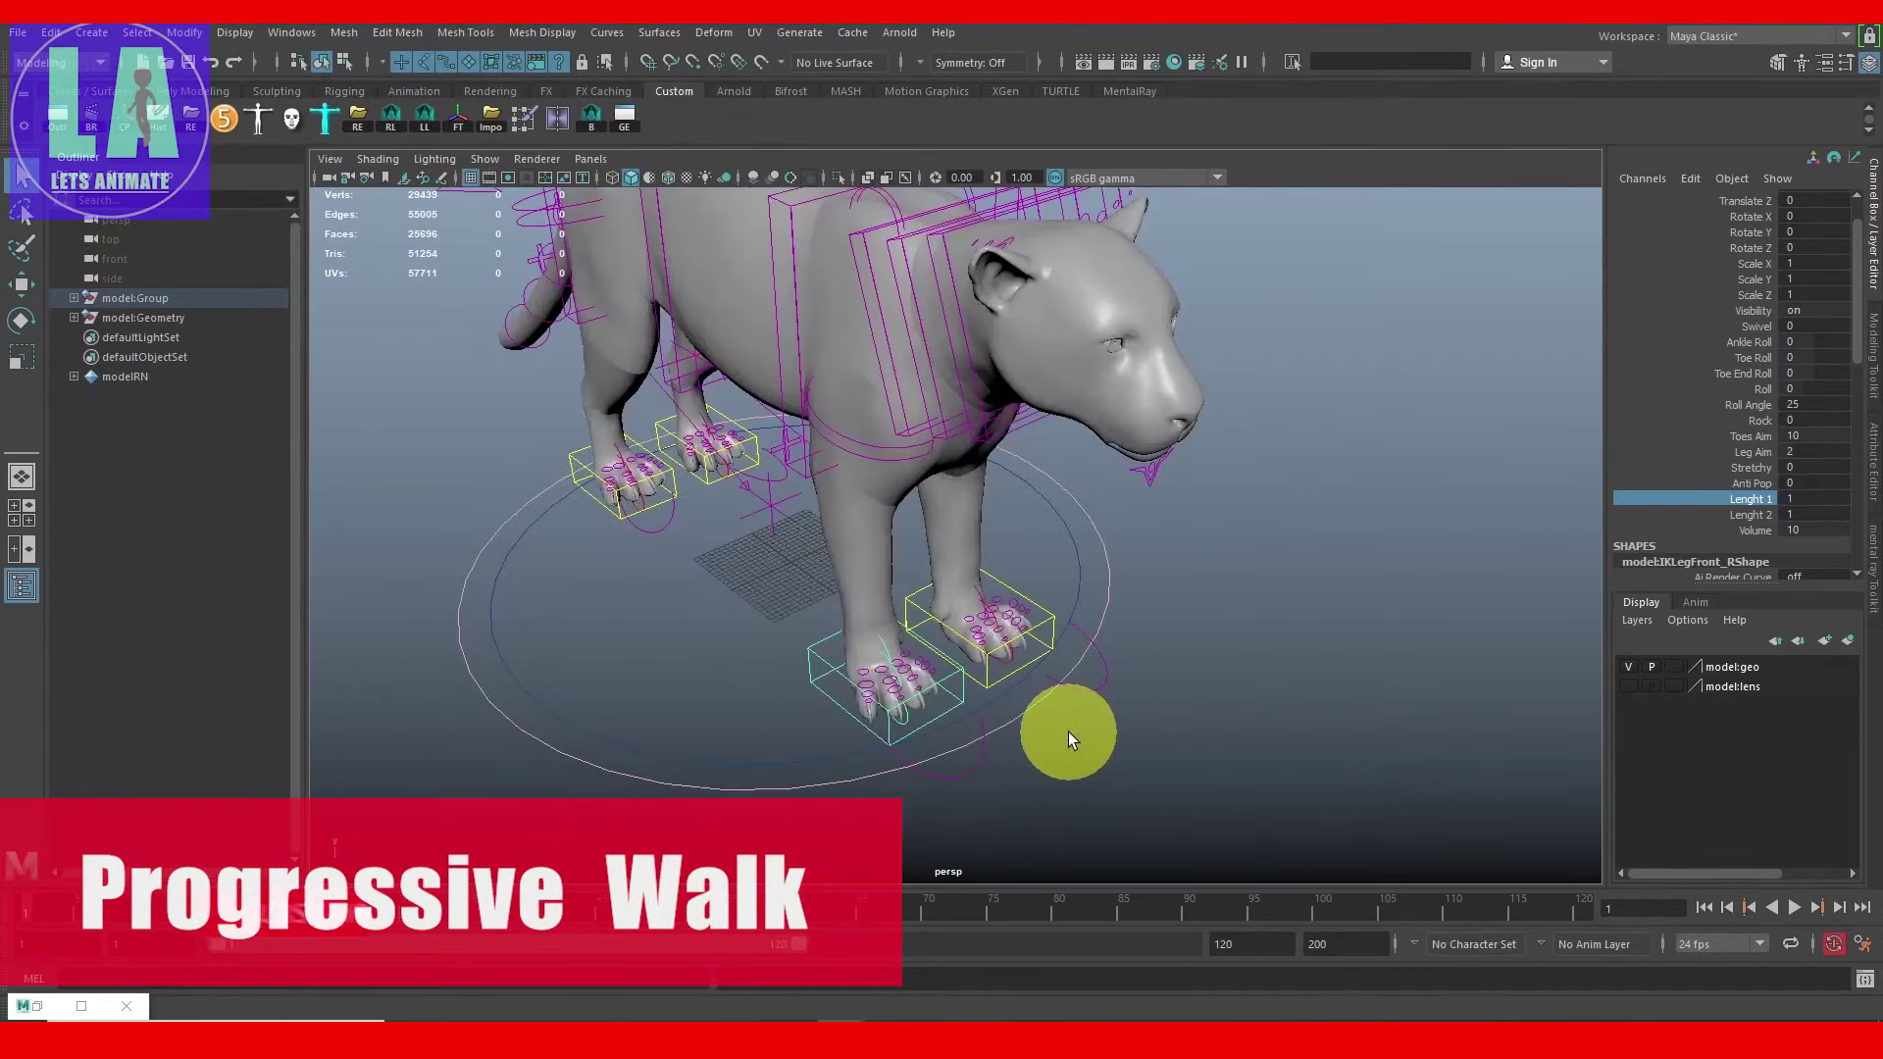
pyautogui.moveTo(1068, 732)
pyautogui.keyDown('alt'); pyautogui.mouseDown()
pyautogui.moveTo(1106, 543)
pyautogui.moveTo(1102, 606)
pyautogui.moveTo(939, 603)
pyautogui.mouseUp(); pyautogui.keyUp('alt')
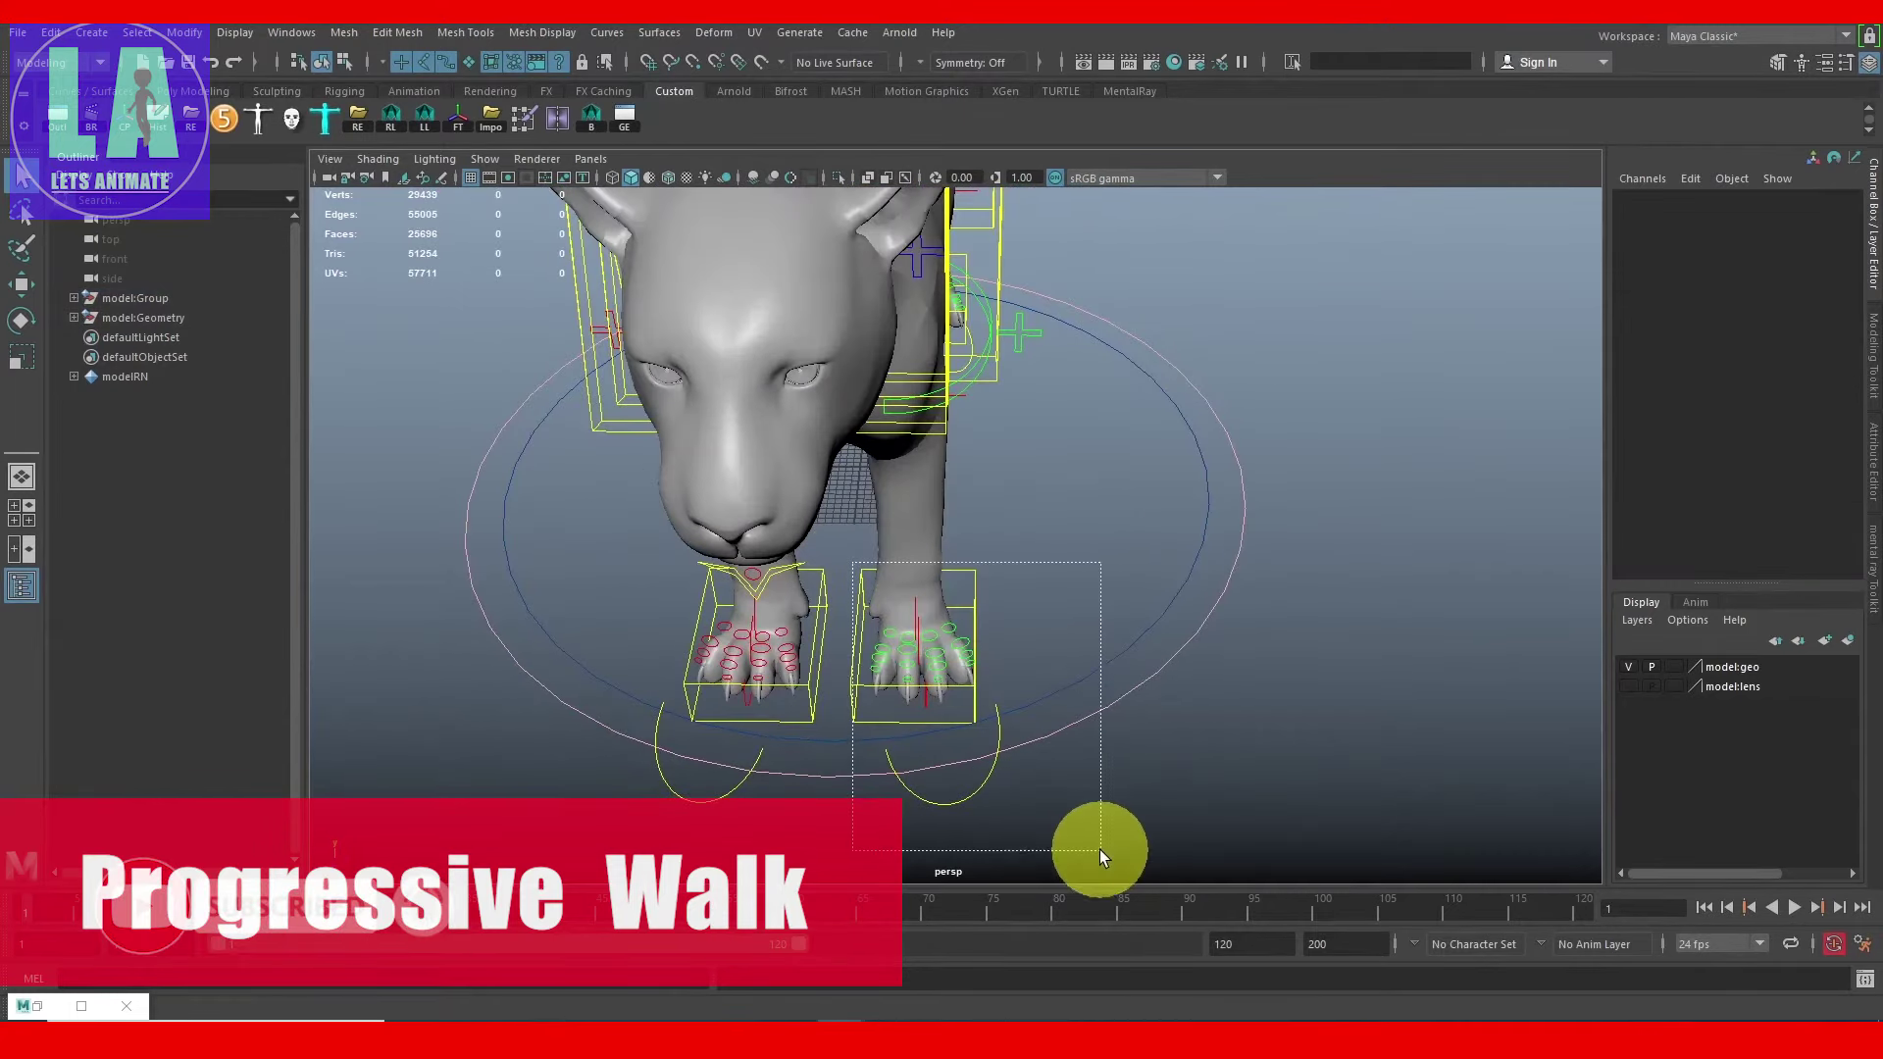
pyautogui.moveTo(1087, 824); pyautogui.dragTo(1099, 850)
pyautogui.moveTo(1092, 664)
pyautogui.keyDown('alt'); pyautogui.mouseDown()
pyautogui.moveTo(1269, 857)
pyautogui.moveTo(1031, 734)
pyautogui.moveTo(1239, 769)
pyautogui.moveTo(758, 632)
pyautogui.moveTo(841, 638)
pyautogui.moveTo(942, 723)
pyautogui.mouseUp(); pyautogui.keyUp('alt')
pyautogui.press('4')
# Step: Save the front left paw controls as quick select set F_L_L with a shelf button
pyautogui.click(98, 35)
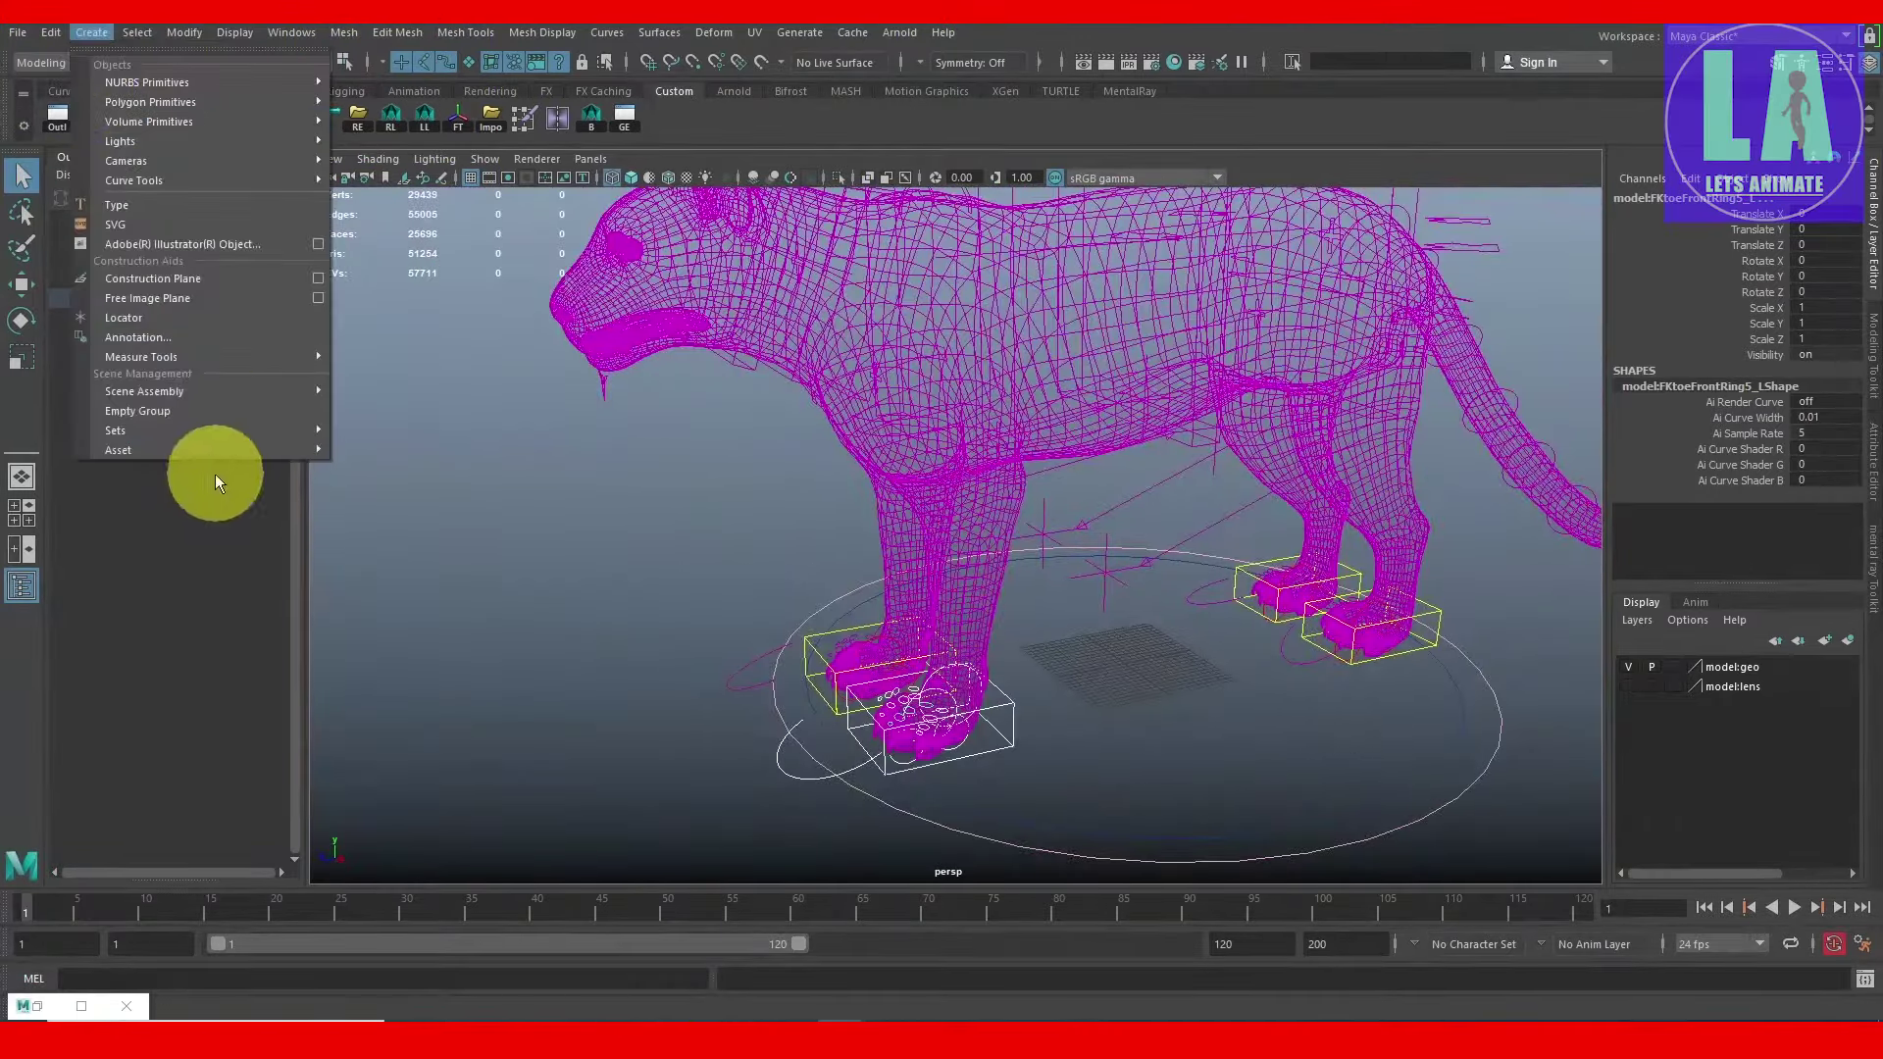
pyautogui.click(412, 439)
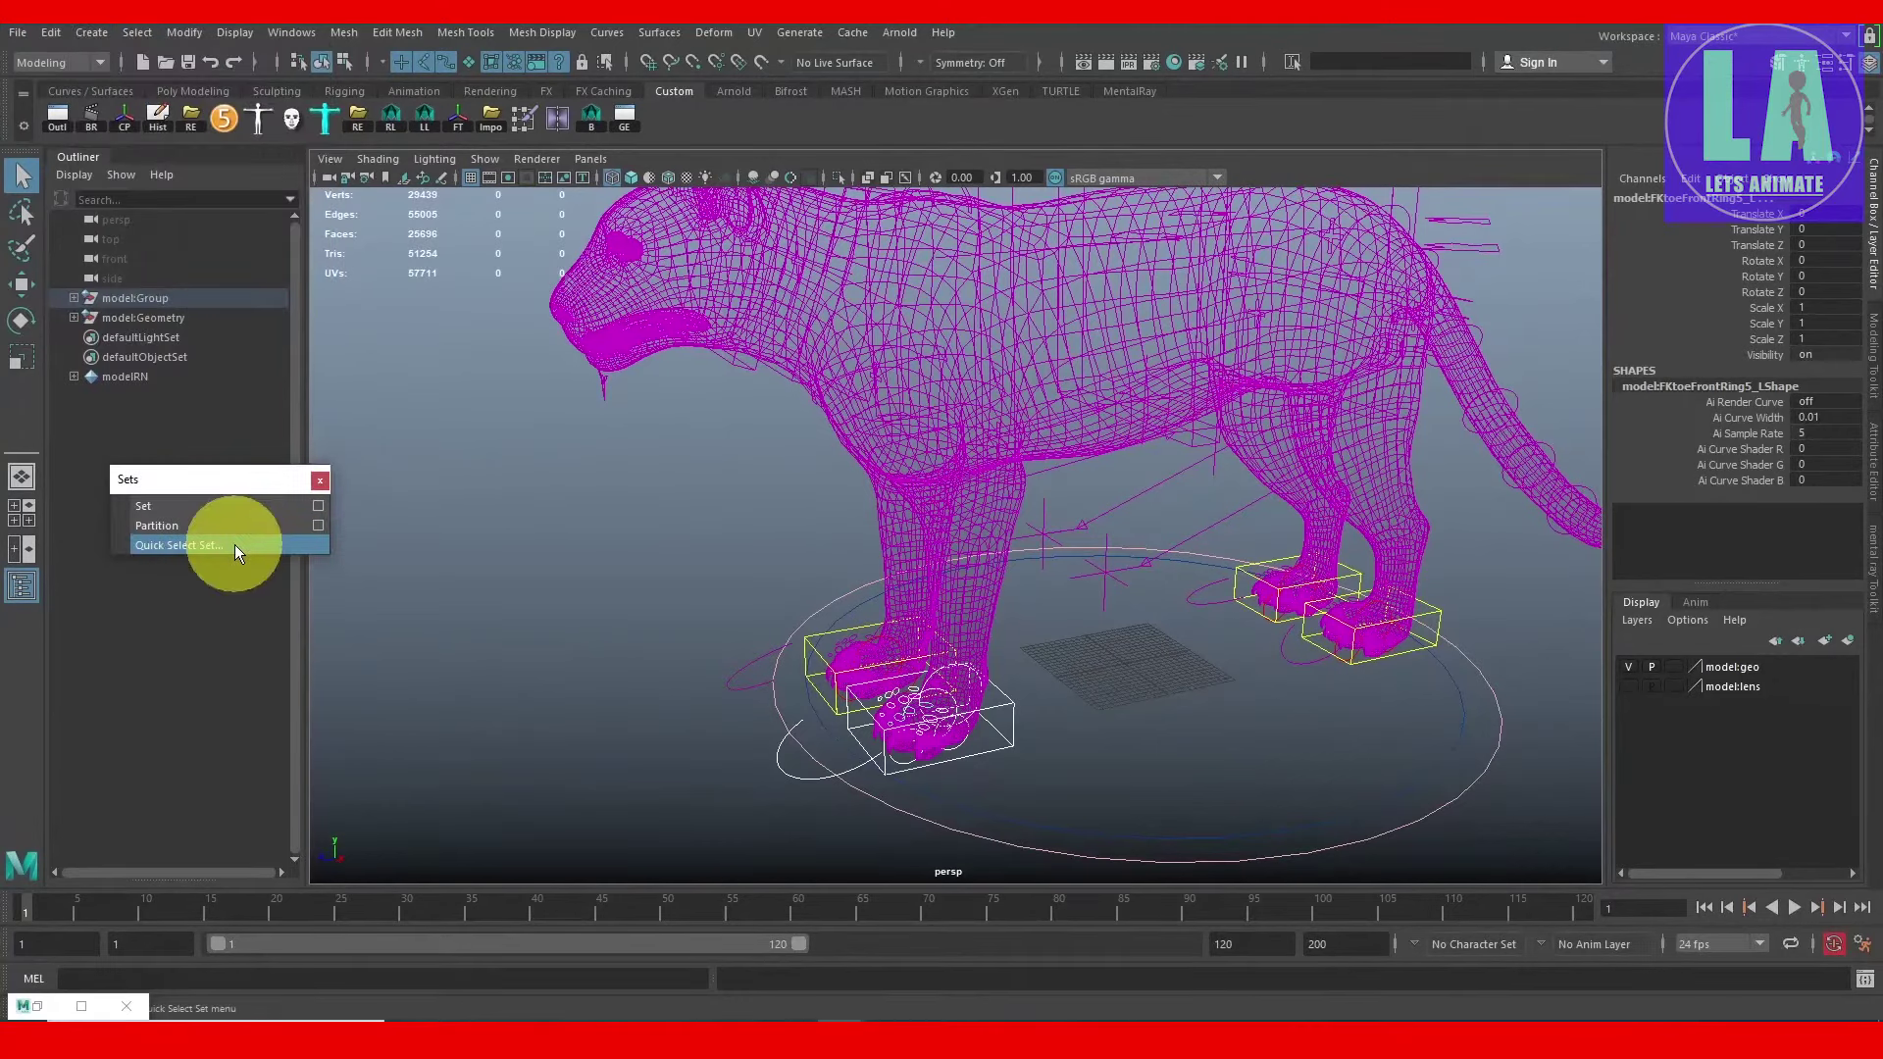
pyautogui.click(234, 545)
pyautogui.write('F')
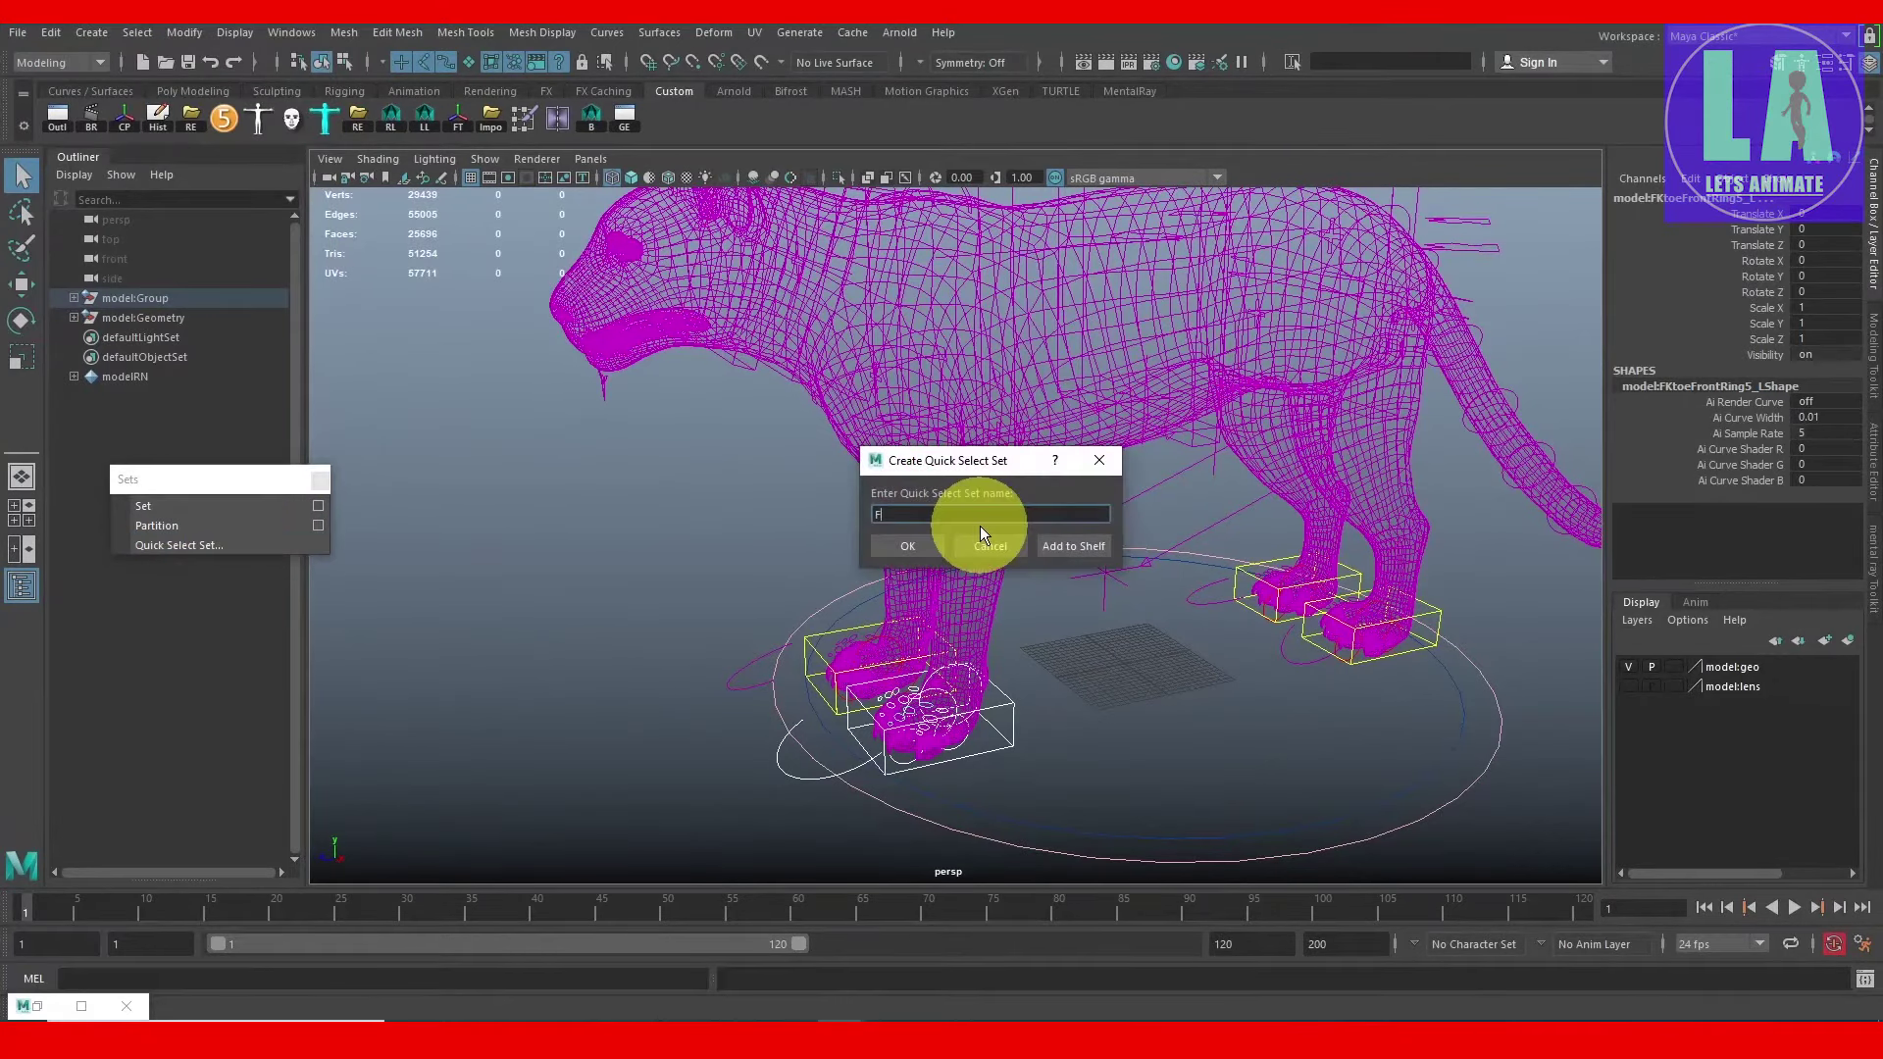
pyautogui.write('_L_L')
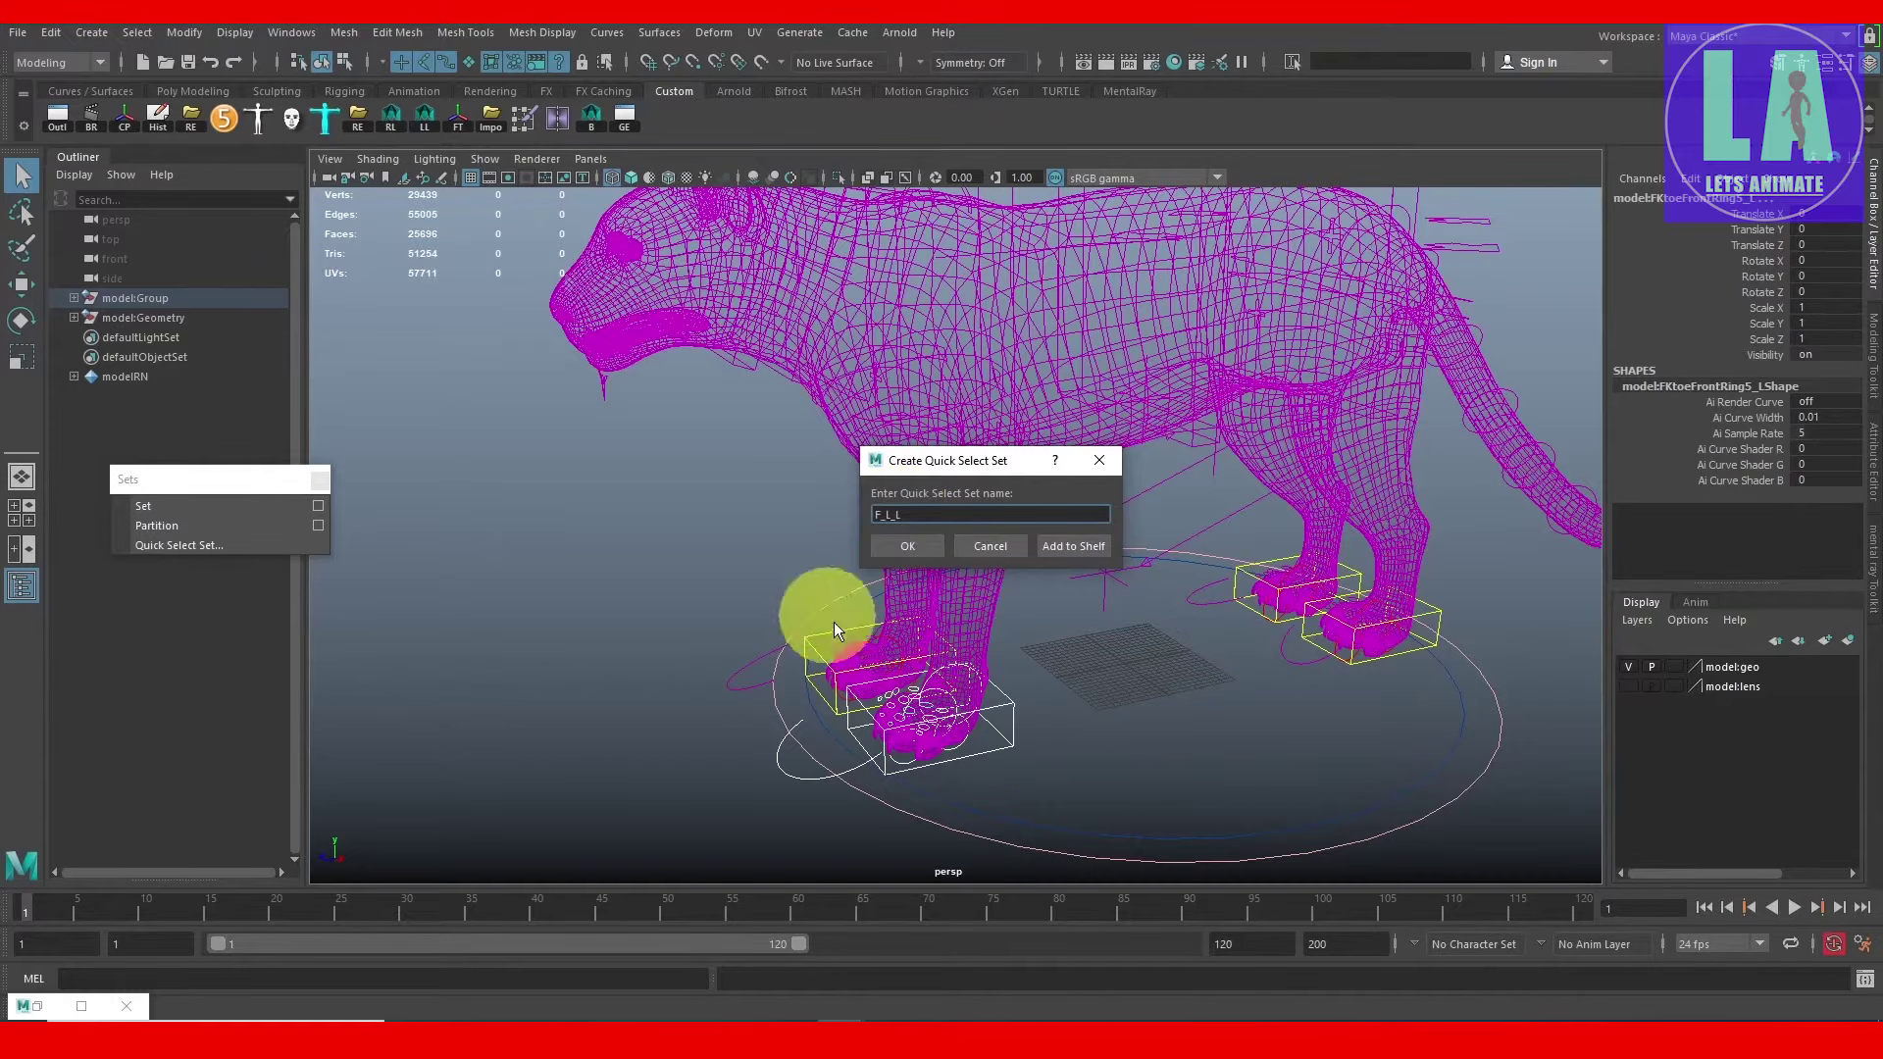
pyautogui.click(1080, 555)
pyautogui.moveTo(1081, 555)
pyautogui.keyDown('alt'); pyautogui.mouseDown()
pyautogui.moveTo(912, 705)
pyautogui.moveTo(1102, 722)
pyautogui.moveTo(657, 488)
pyautogui.moveTo(961, 722)
pyautogui.mouseUp(); pyautogui.keyUp('alt')
# Step: Save the front right paw controls as quick select set F_R_L
pyautogui.click(168, 545)
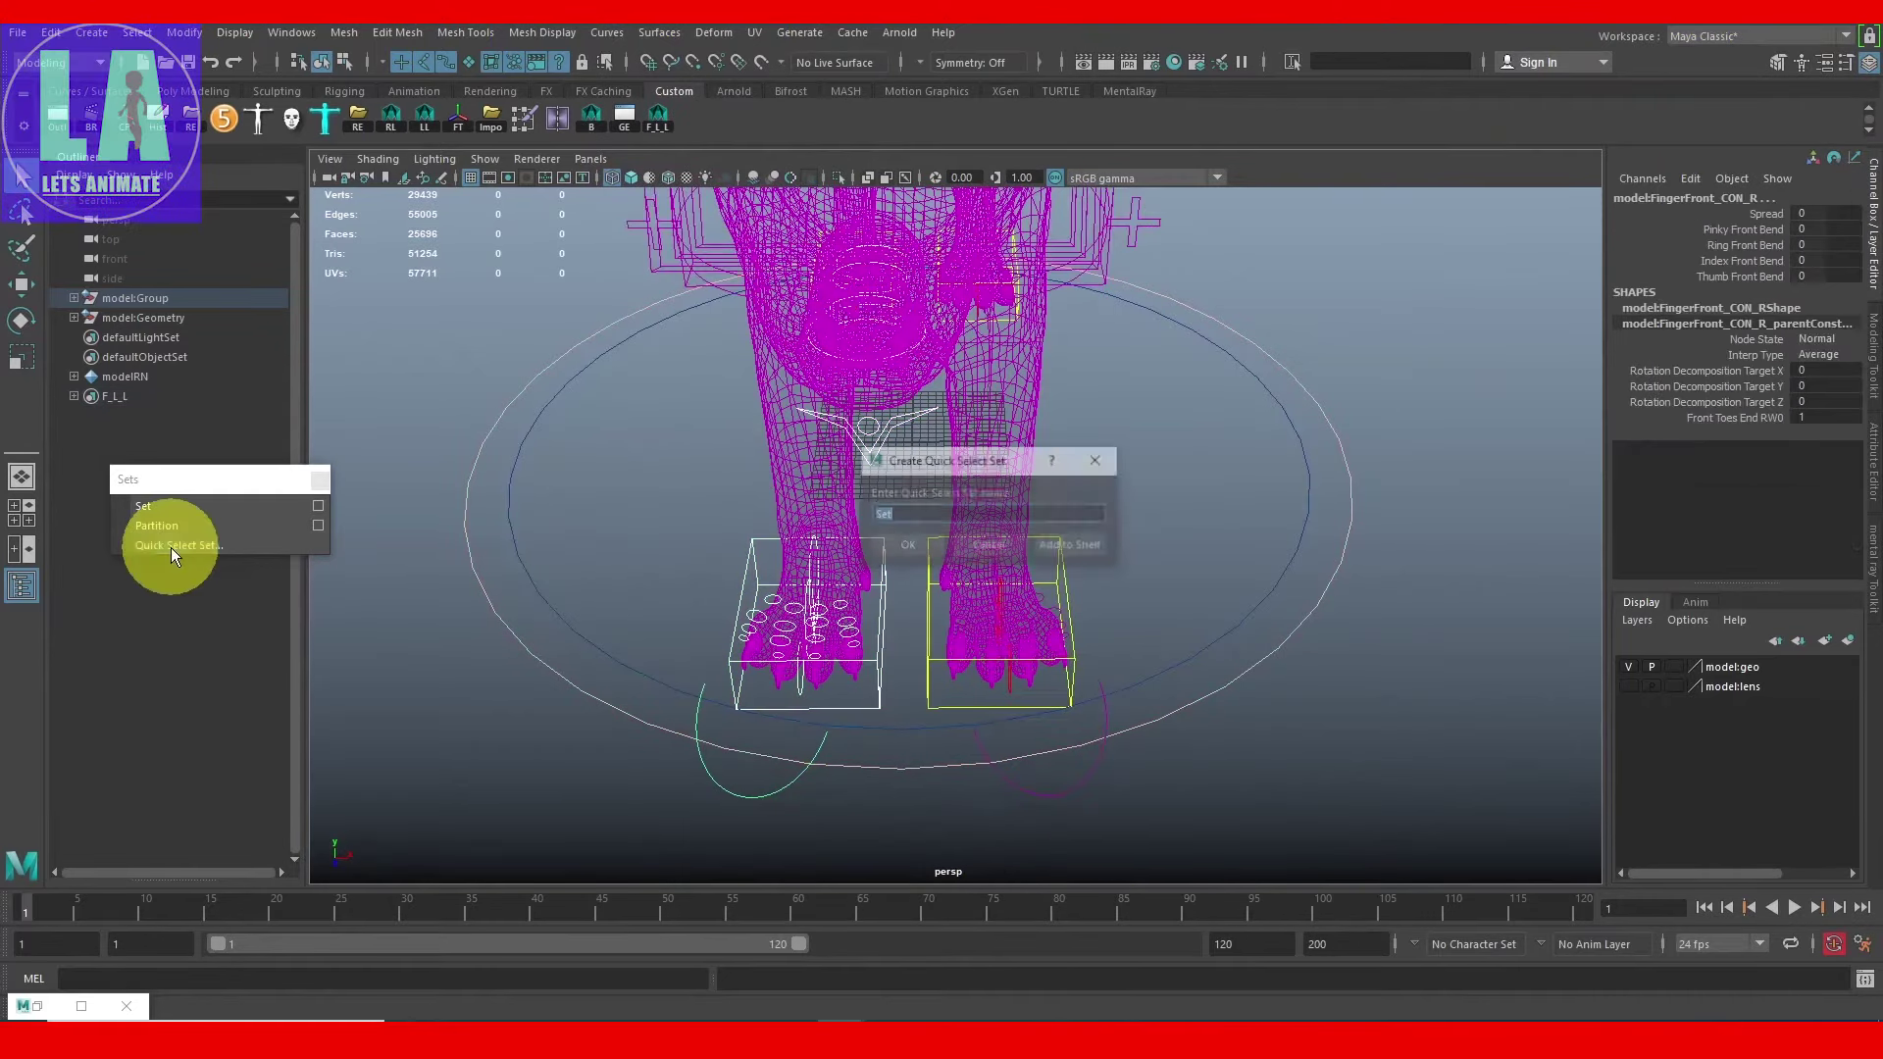
pyautogui.write('F_R_L')
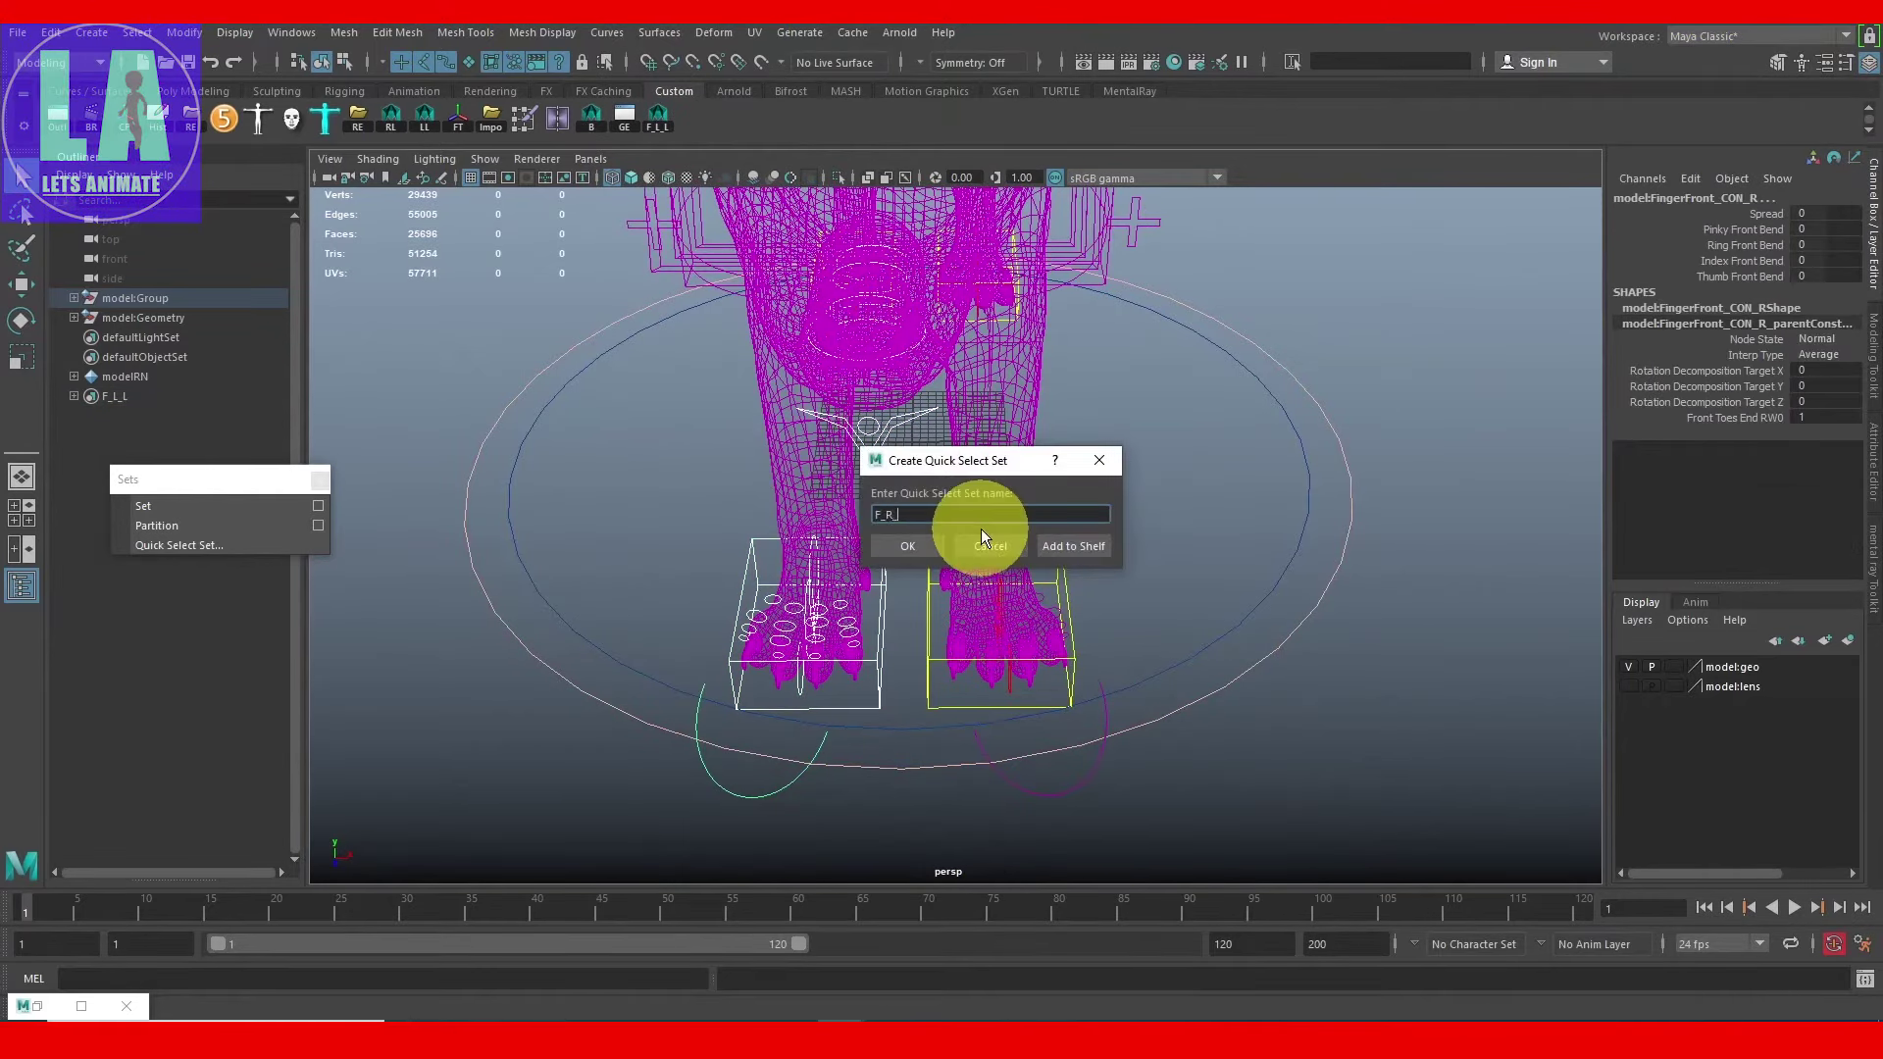
pyautogui.click(1095, 543)
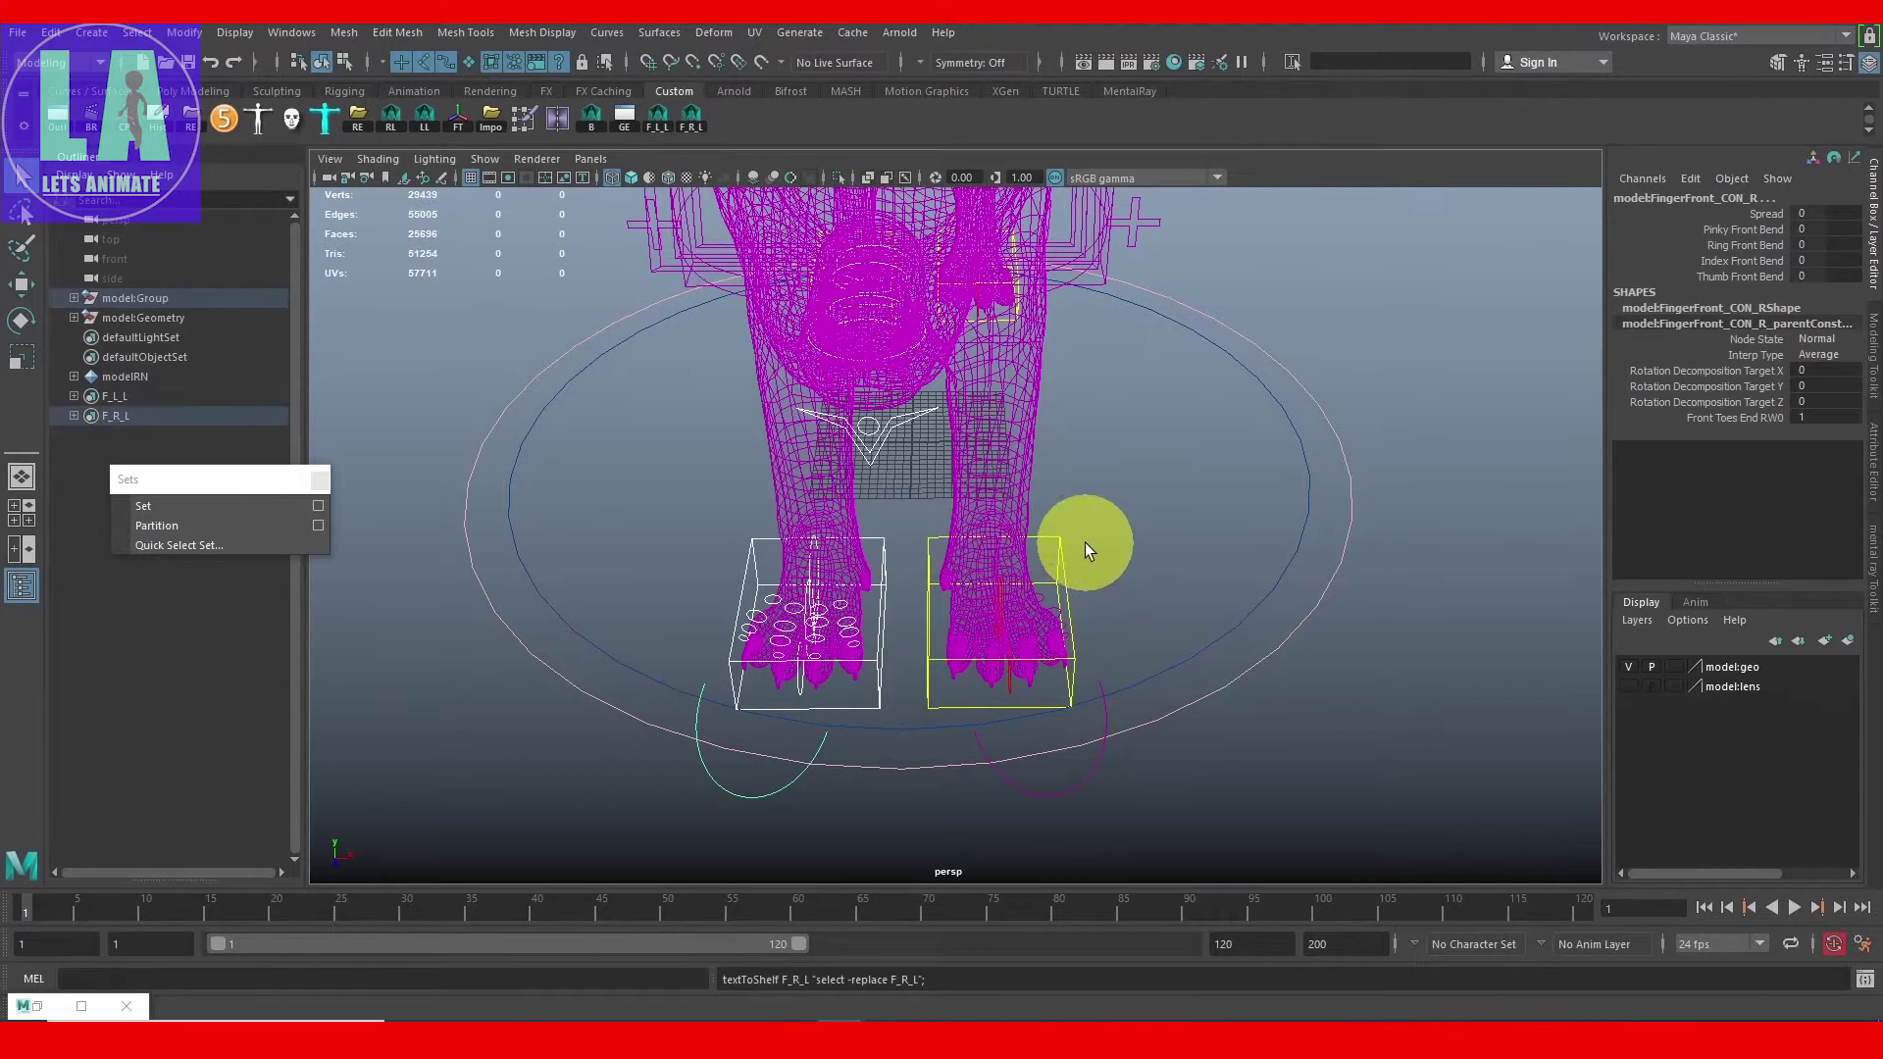
# Step: Save the back left paw controls as quick select set B_L_L
pyautogui.moveTo(1150, 738); pyautogui.dragTo(1158, 743)
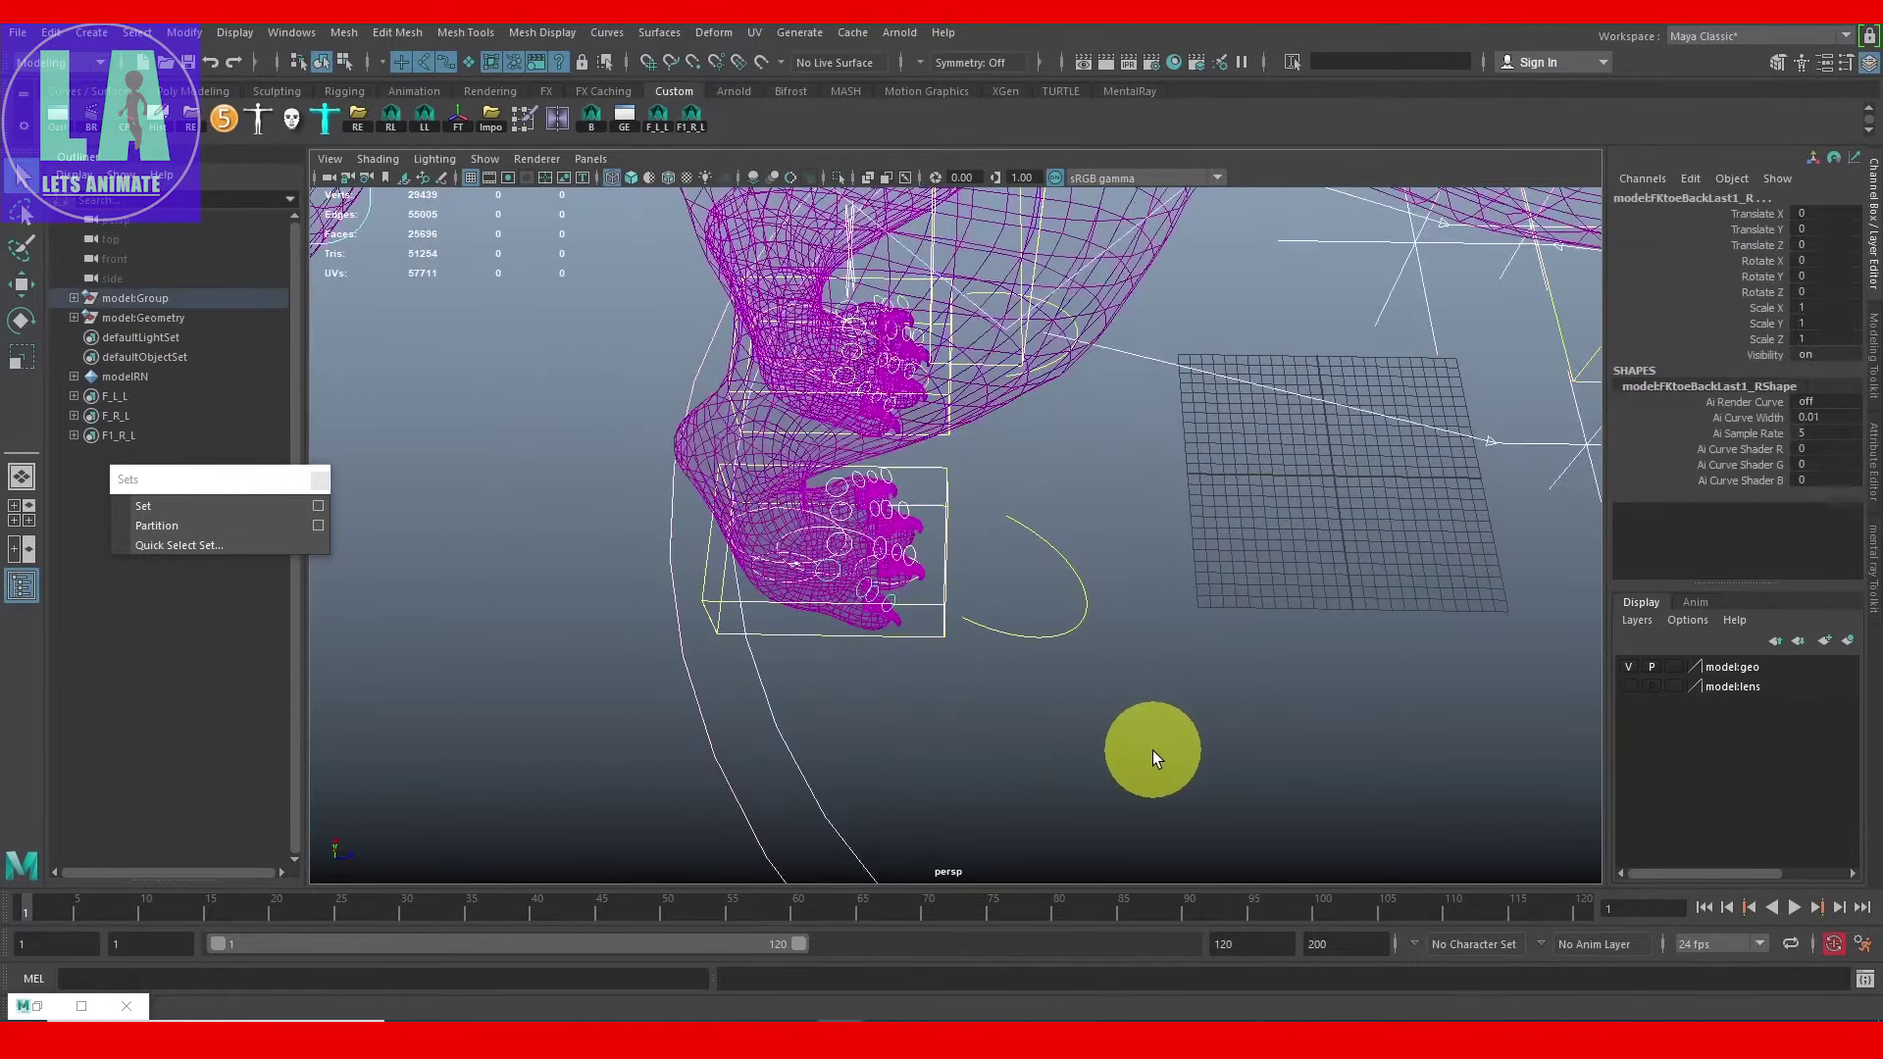
pyautogui.click(171, 546)
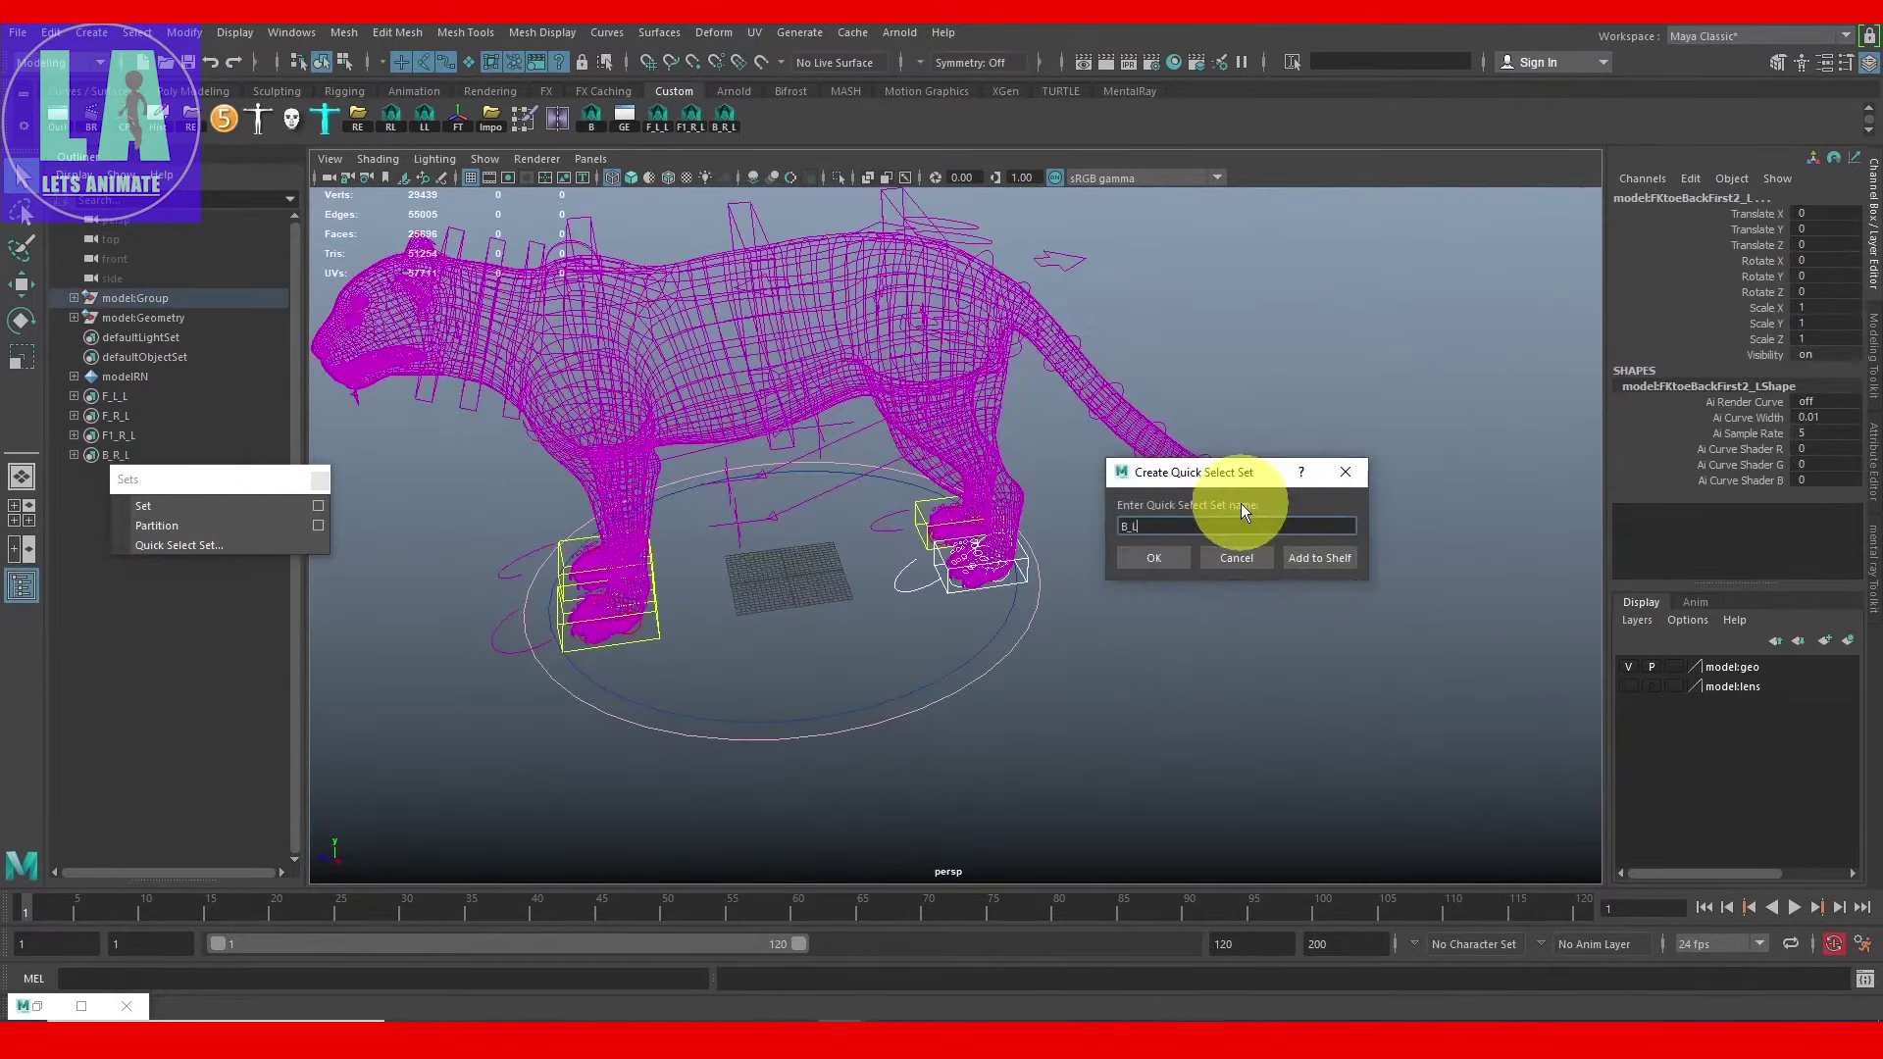
pyautogui.write('L')
pyautogui.click(1312, 559)
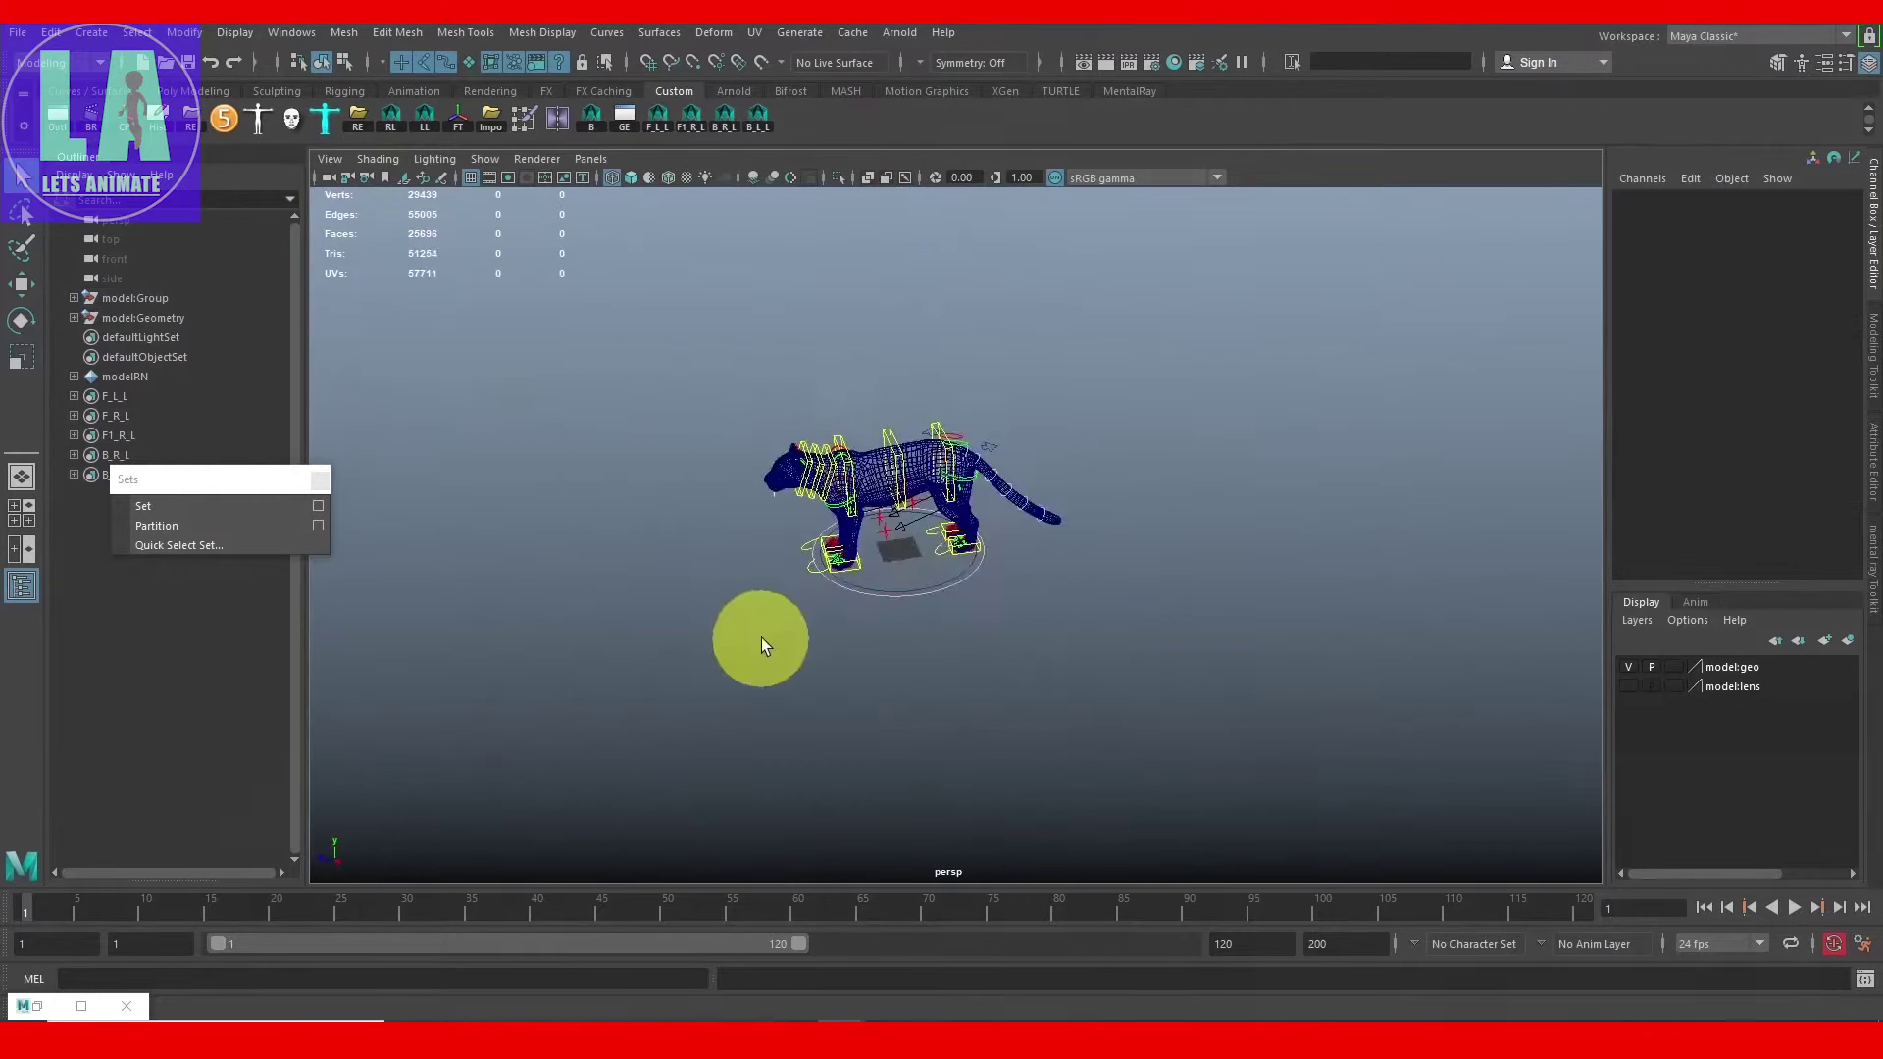
pyautogui.moveTo(914, 554)
pyautogui.keyDown('alt'); pyautogui.mouseDown()
pyautogui.moveTo(1185, 684)
pyautogui.moveTo(1862, 950)
pyautogui.mouseUp(); pyautogui.keyUp('alt')
# Step: Set the scene time unit to 25 fps, save preferences, and set the end frame to 39
pyautogui.click(1859, 942)
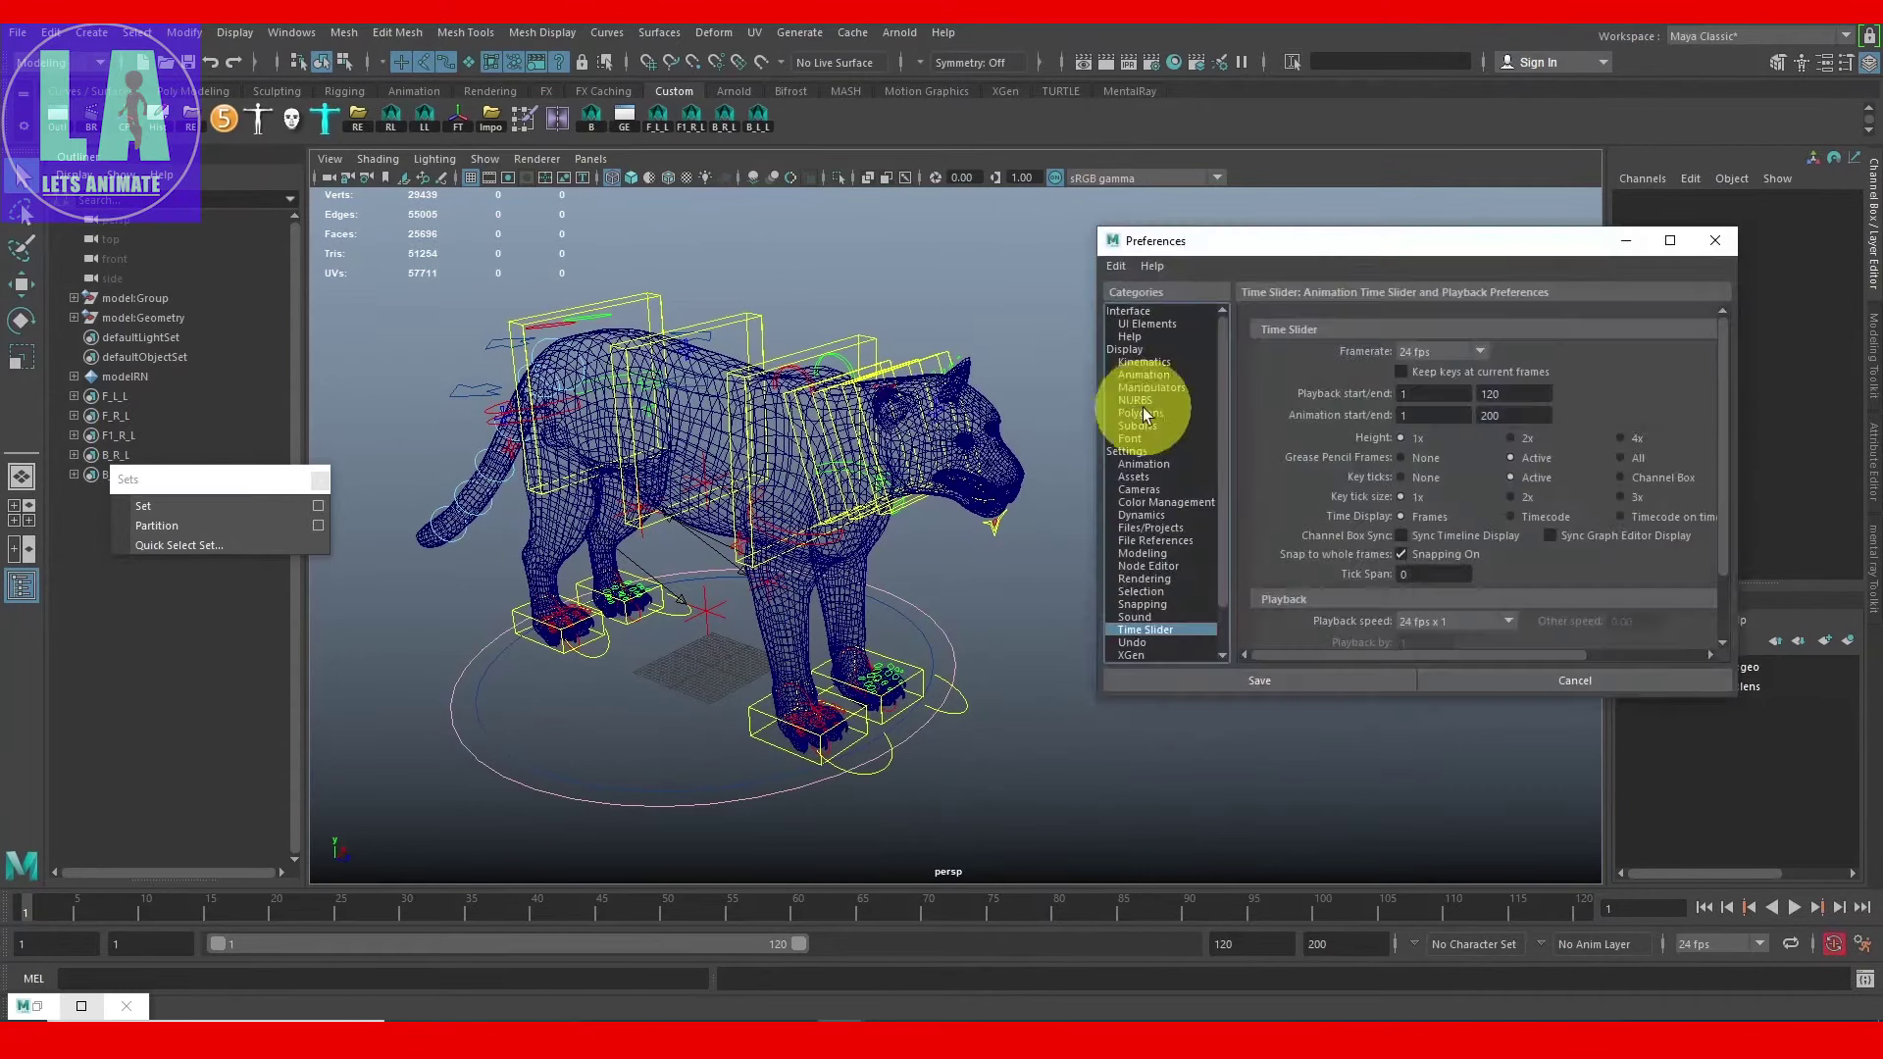
pyautogui.click(1127, 451)
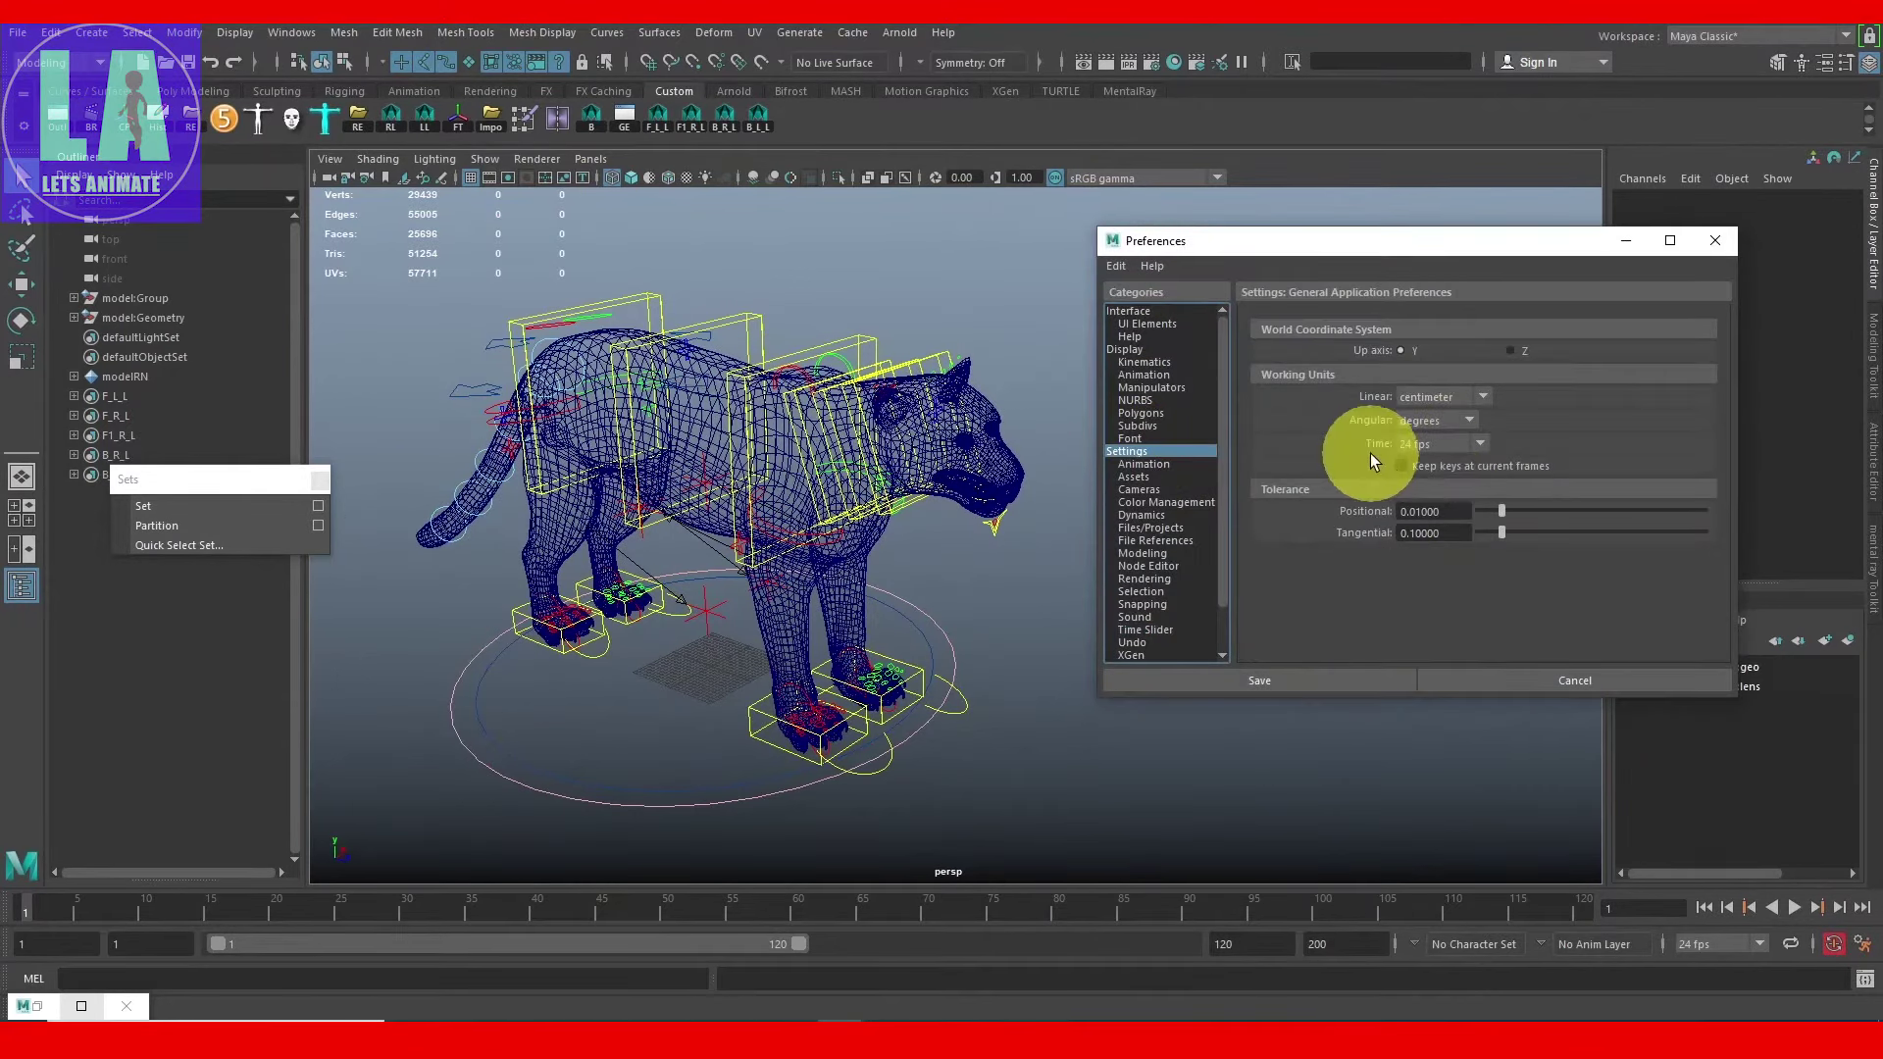
pyautogui.click(1474, 447)
pyautogui.scroll(-2, 1424, 563)
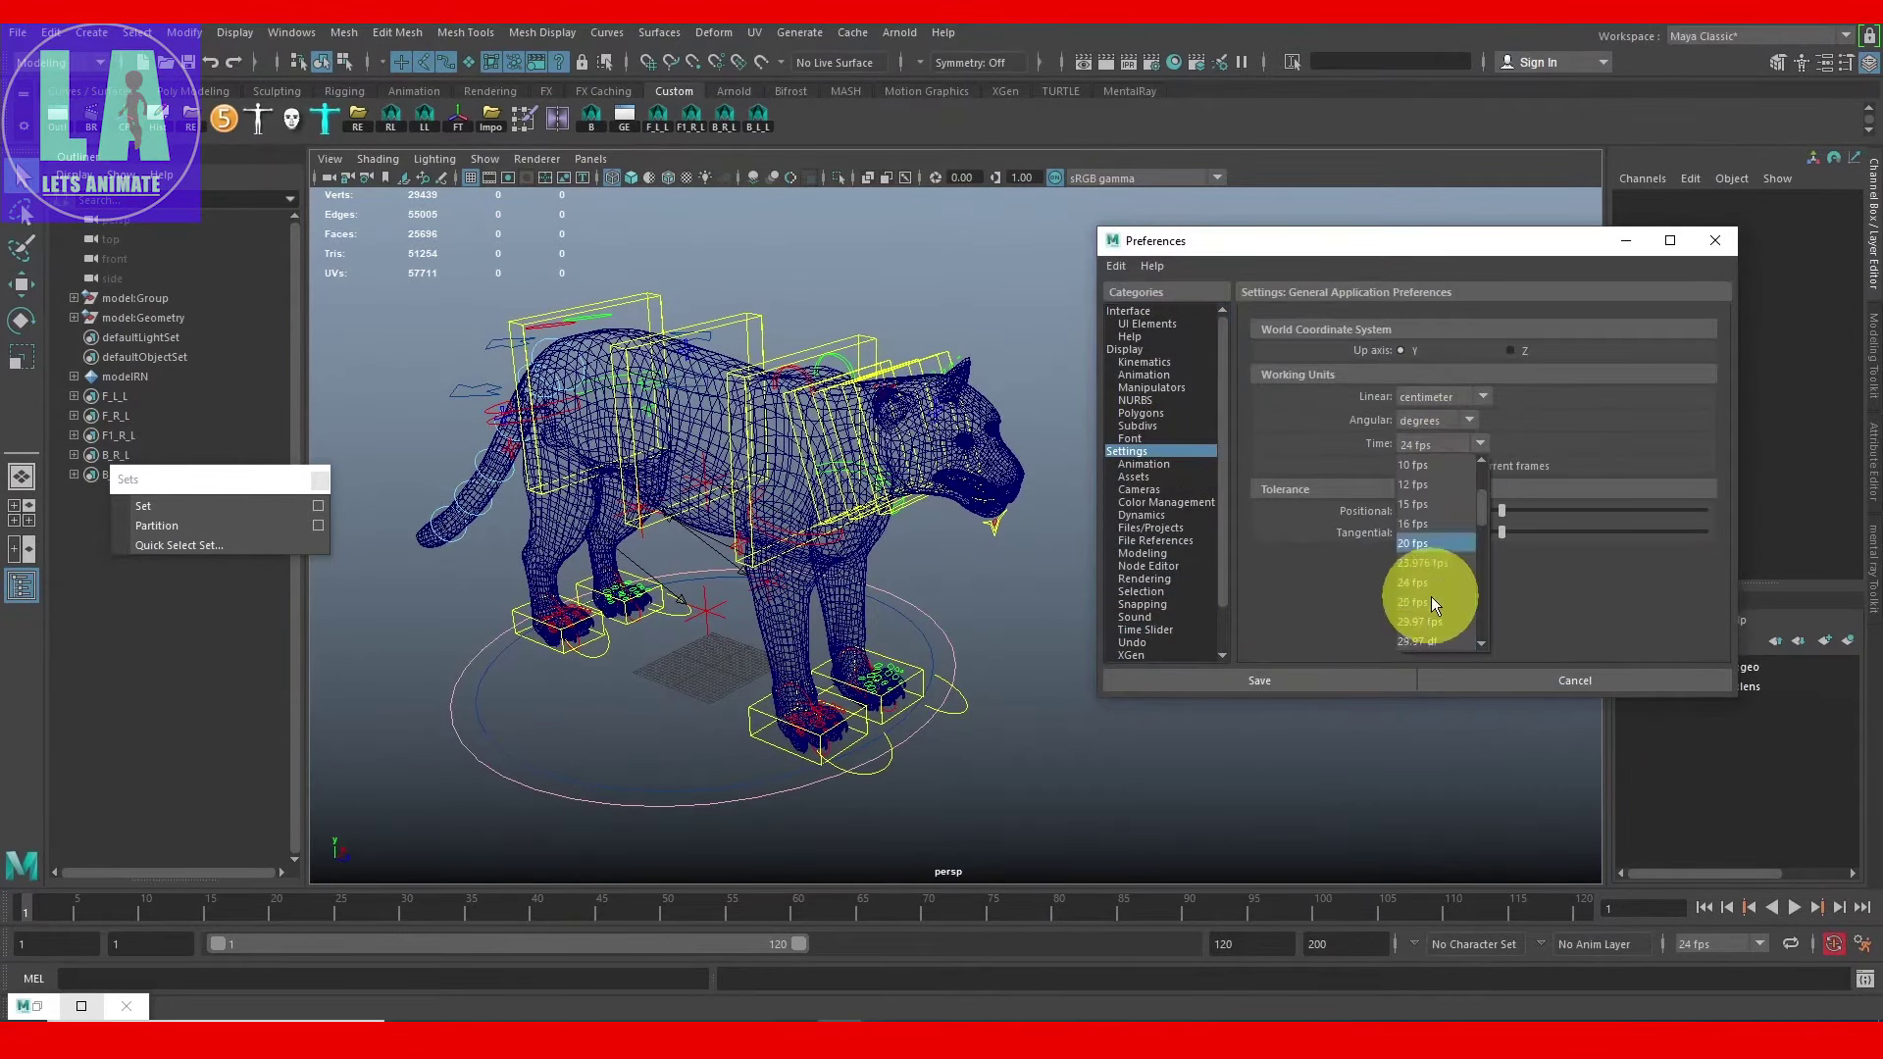
pyautogui.click(1418, 608)
pyautogui.click(1259, 681)
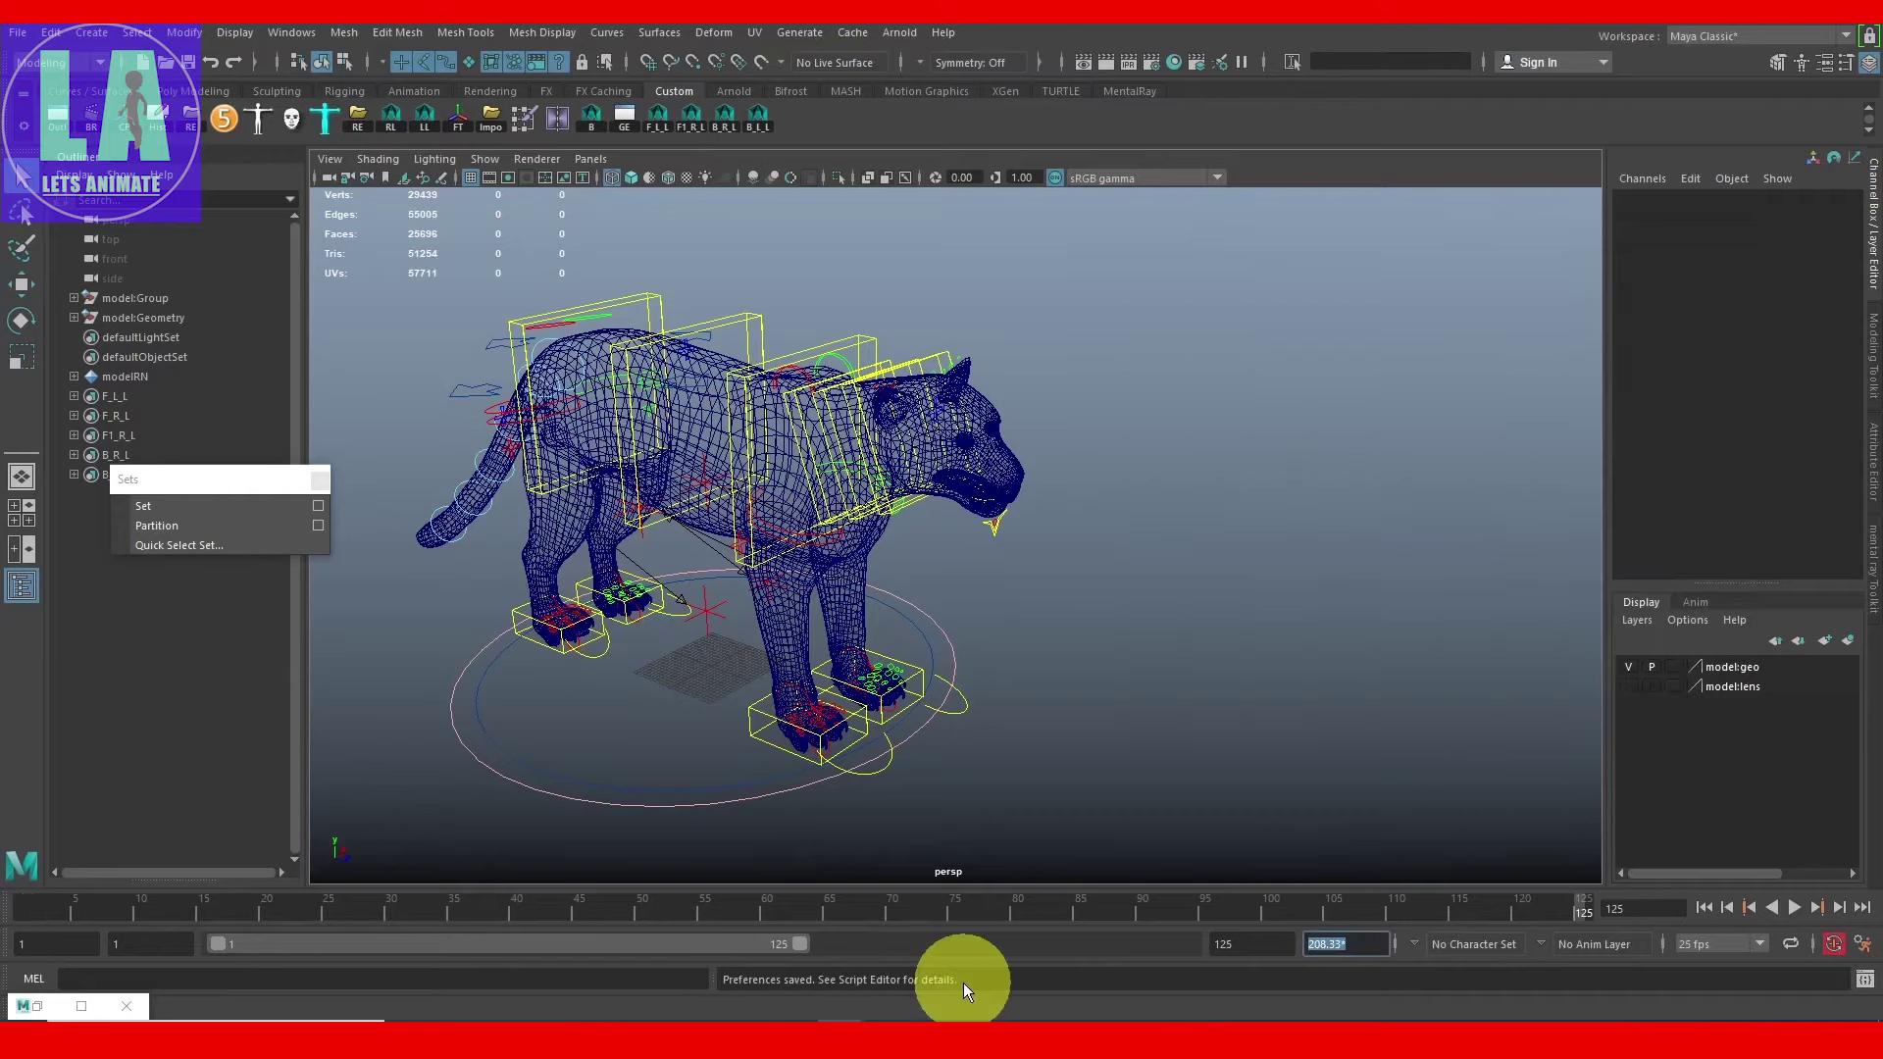
pyautogui.write('39')
pyautogui.press('Return')
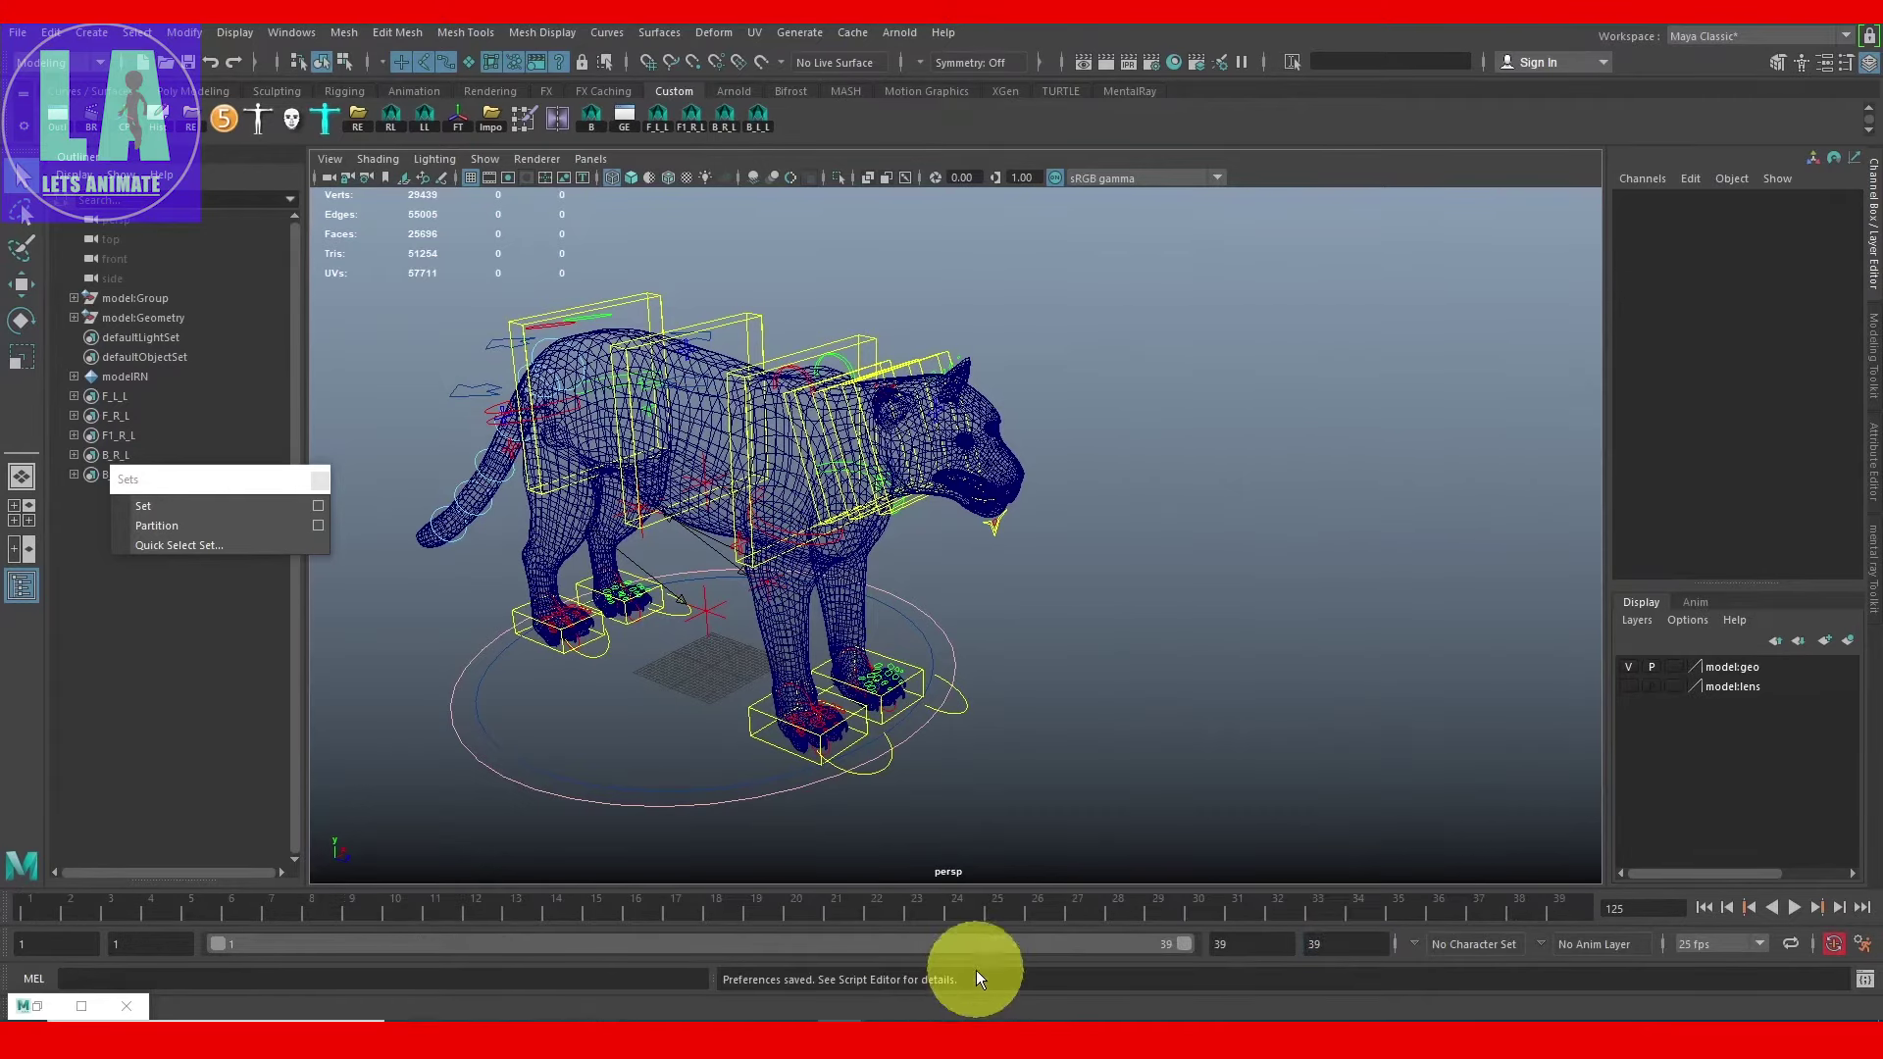
# Step: Return to frame 1, then play and pause the Leopard walk_Reference video
pyautogui.moveTo(294, 927); pyautogui.dragTo(30, 913)
pyautogui.keyDown('alt'); pyautogui.moveTo(1567, 473); pyautogui.dragTo(1111, 593); pyautogui.keyUp('alt')
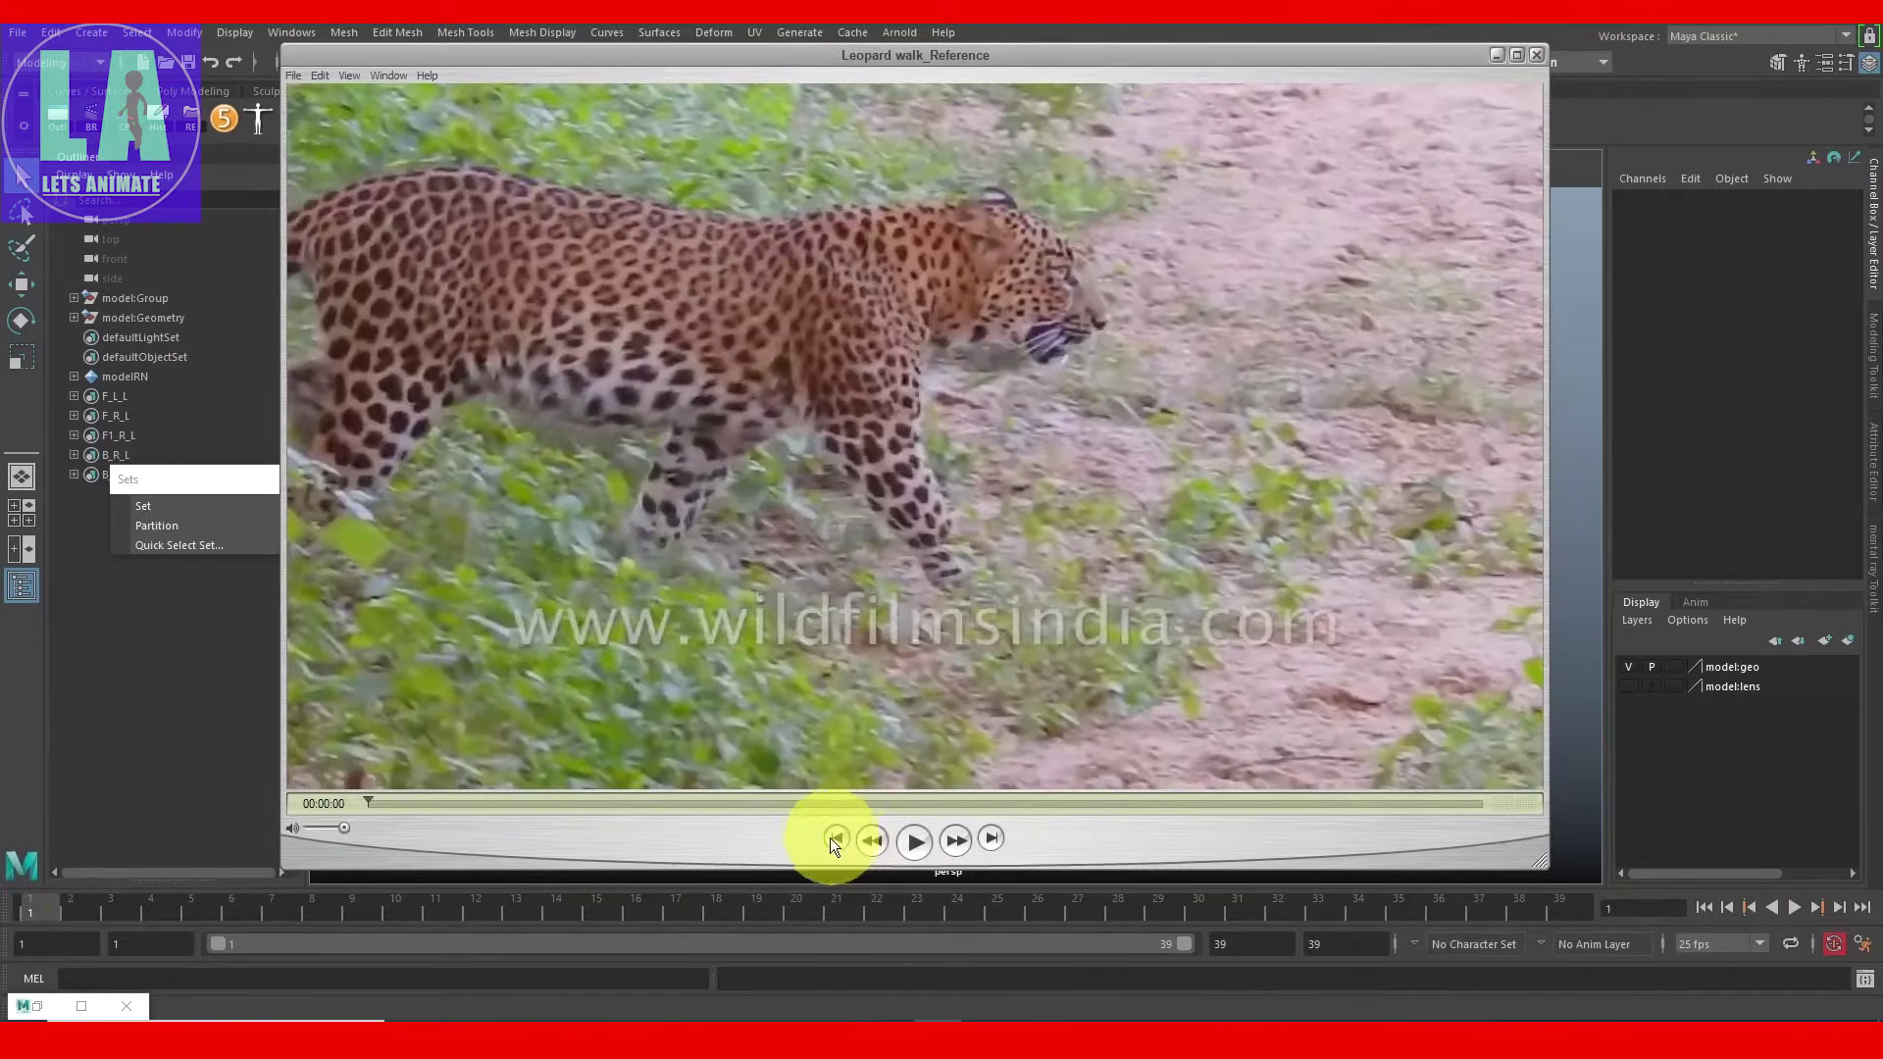
pyautogui.click(915, 848)
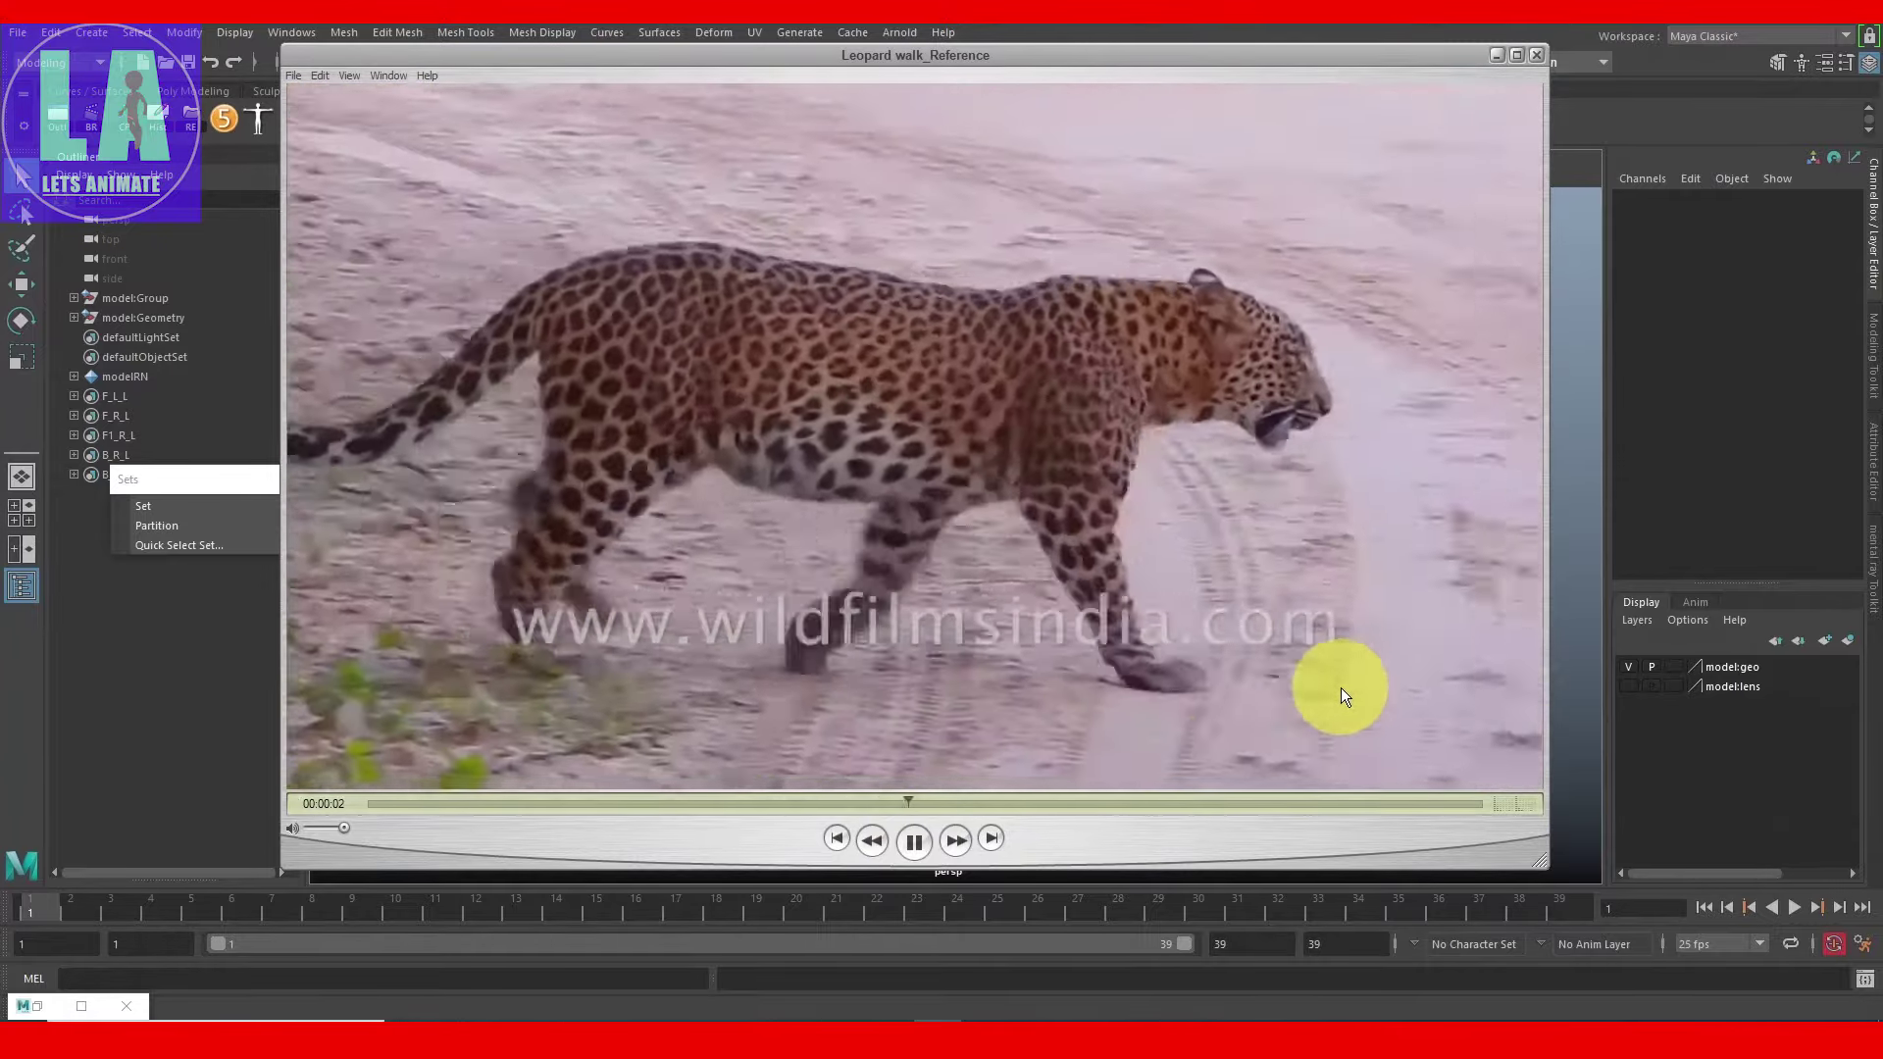
pyautogui.click(916, 842)
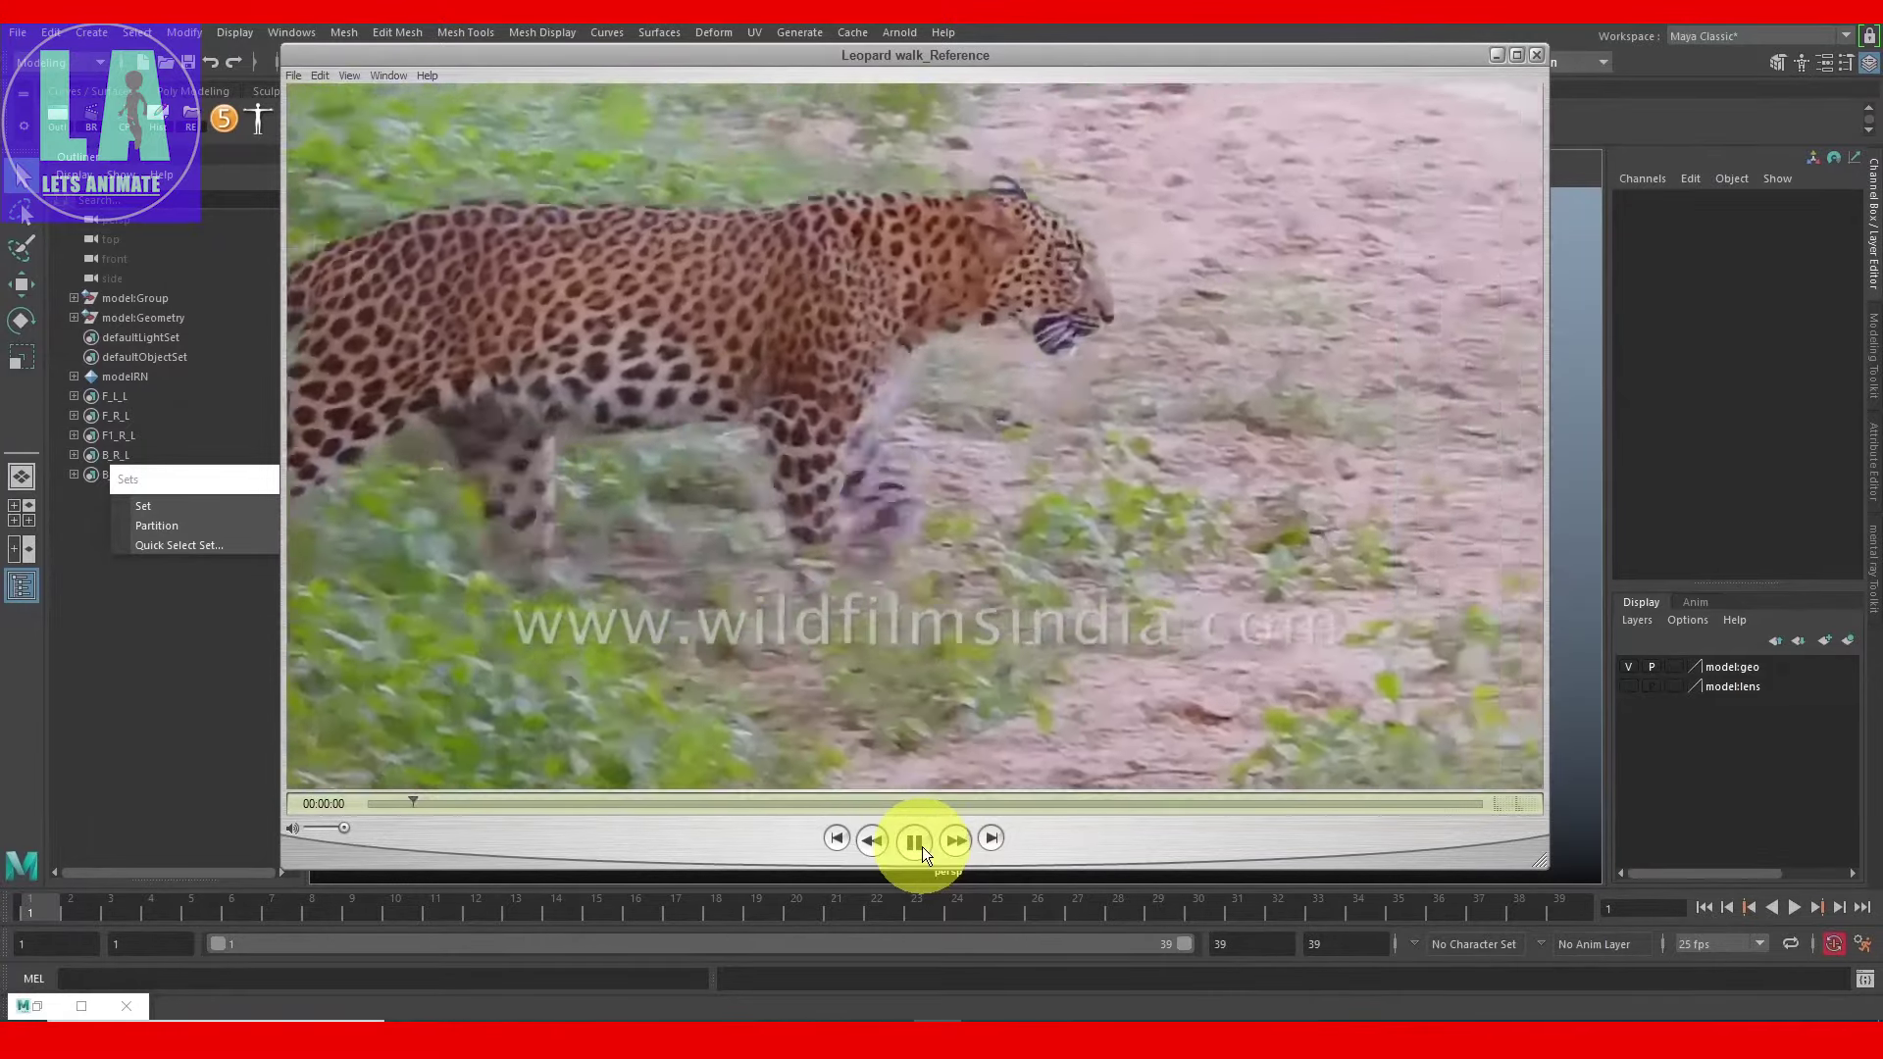
pyautogui.click(922, 845)
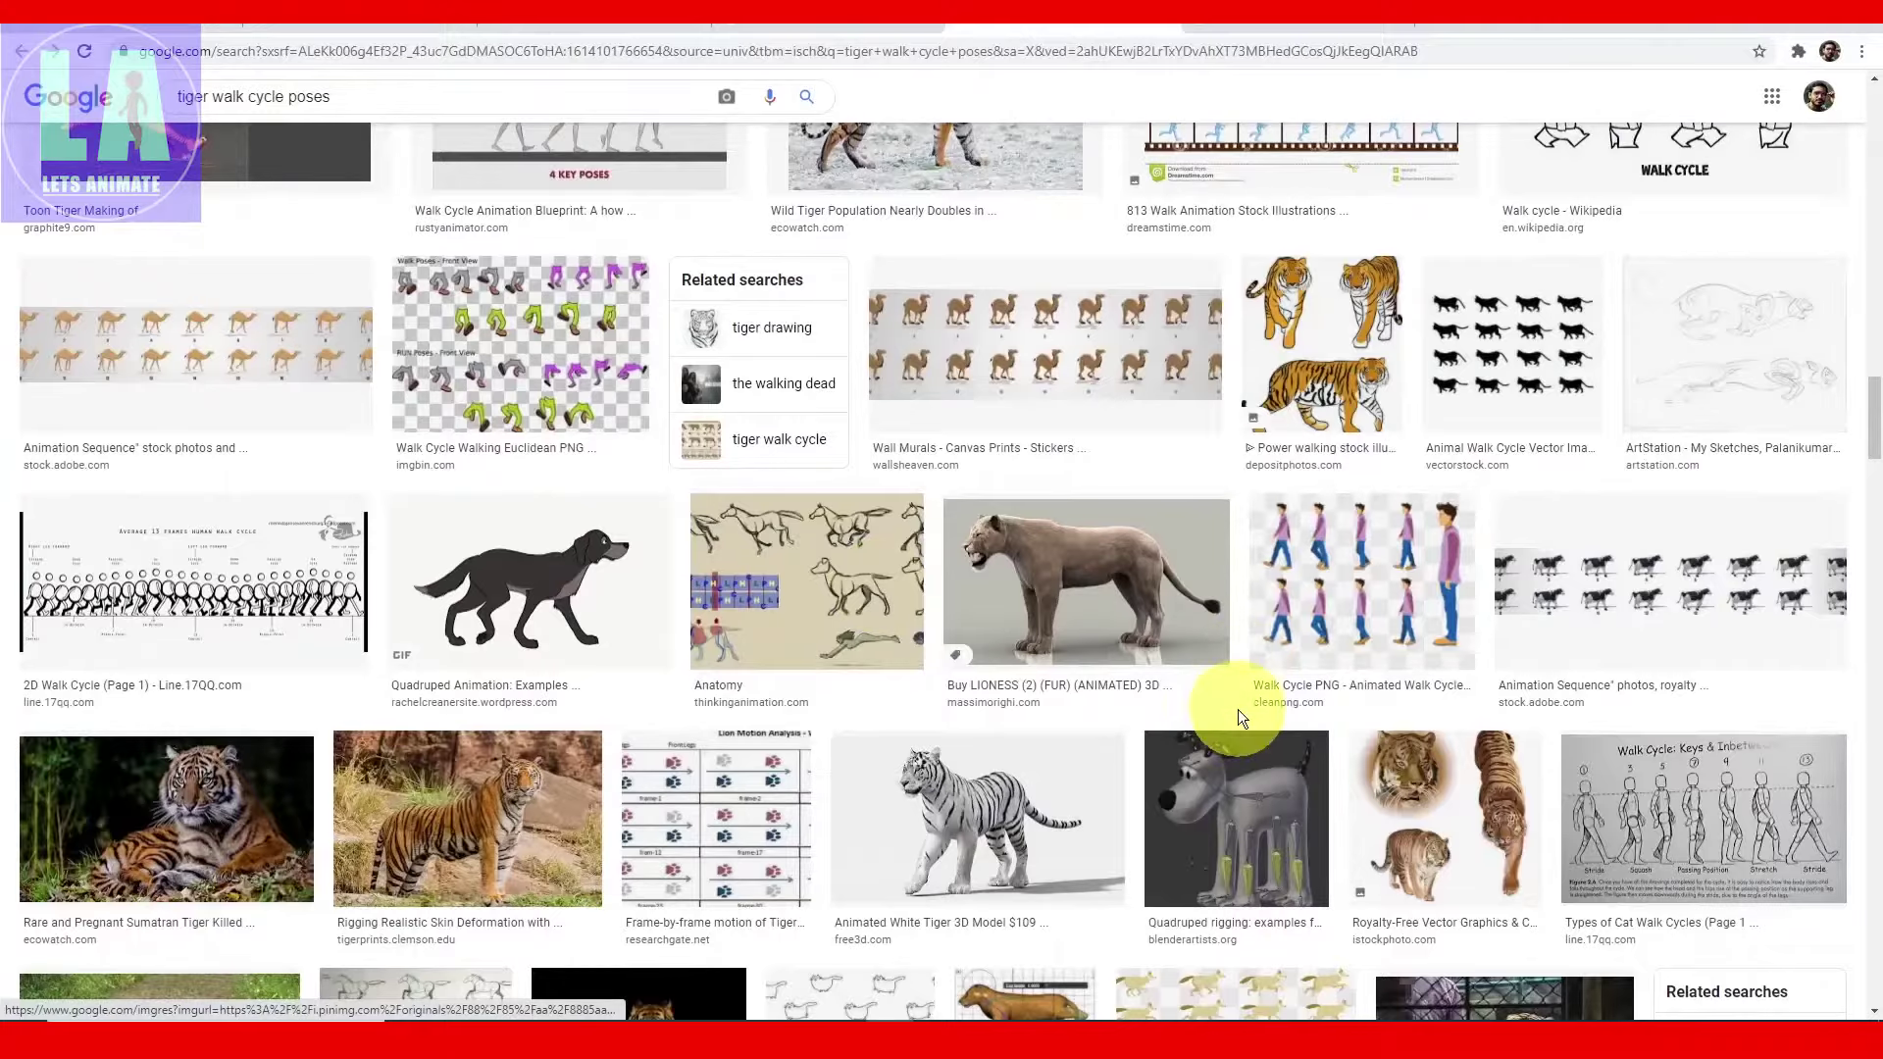
# Step: Scroll through the tiger walk cycle pose images, then return to Maya
pyautogui.scroll(4, 1238, 719)
pyautogui.scroll(2, 1237, 719)
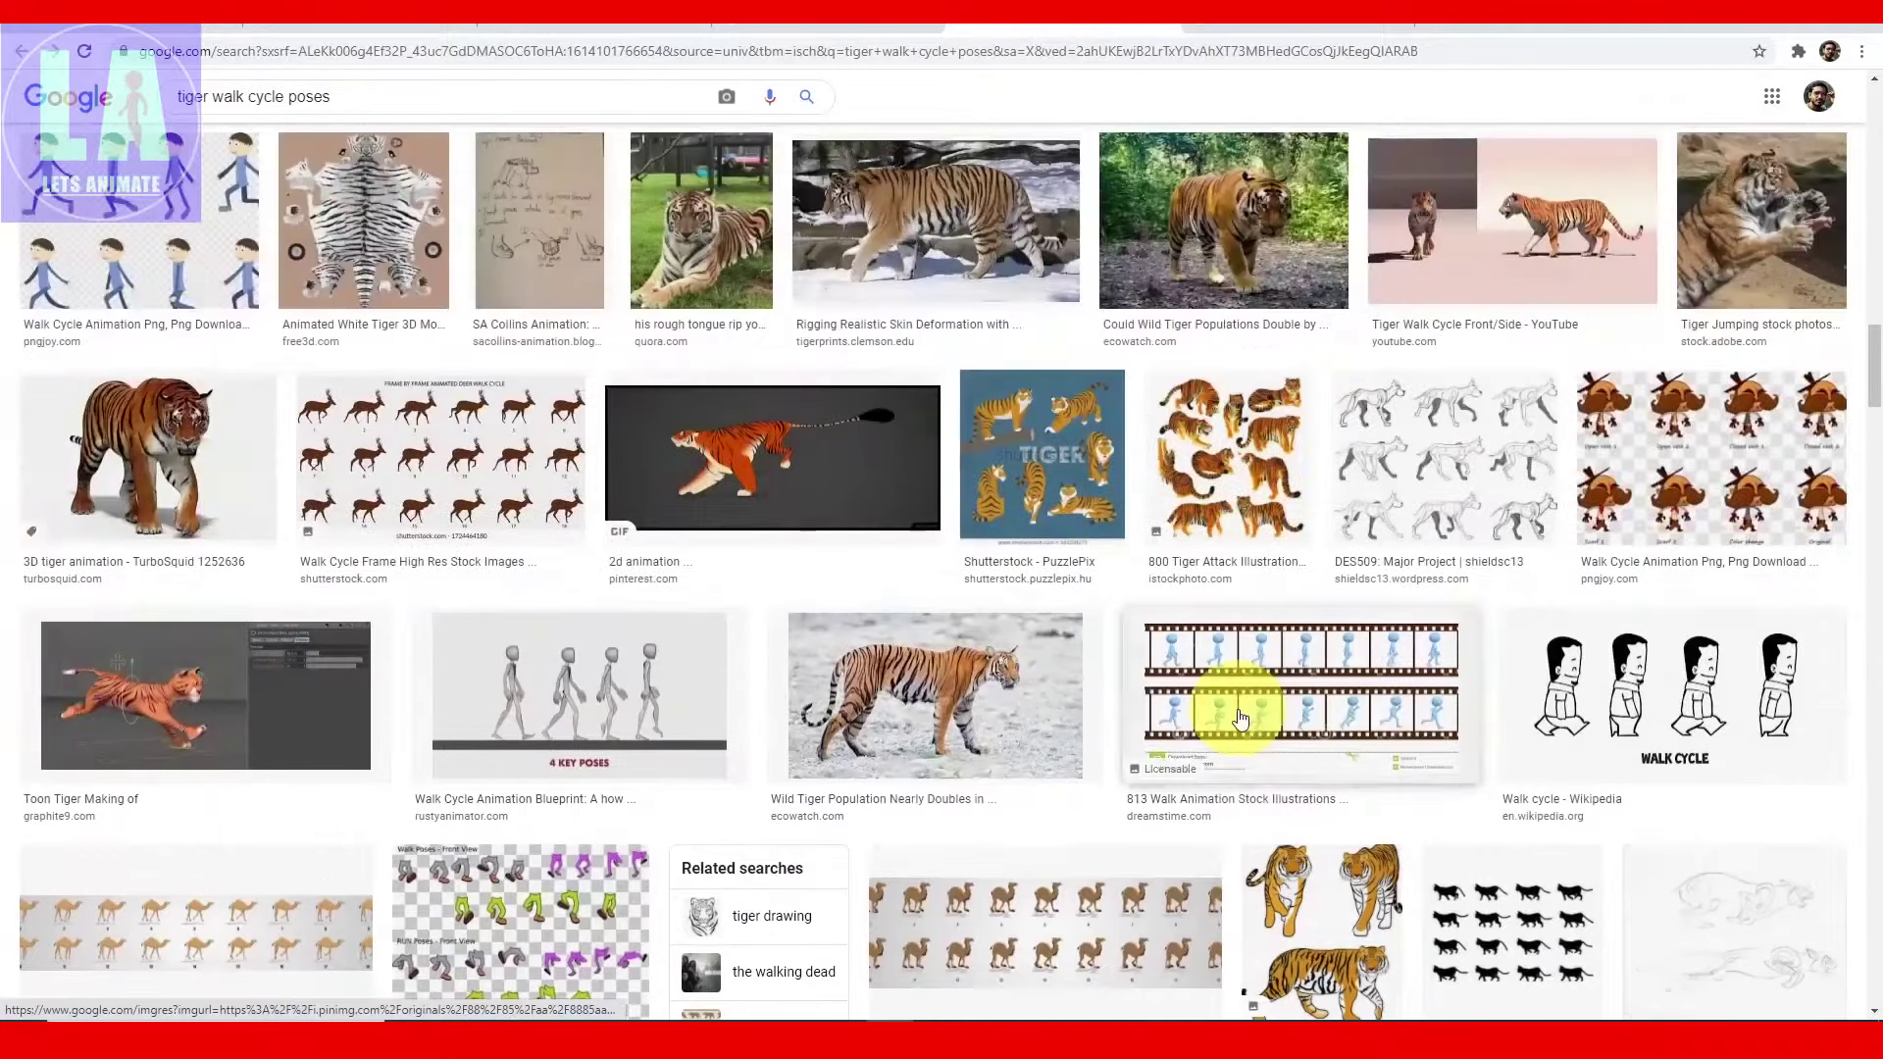
pyautogui.scroll(4, 1238, 719)
pyautogui.scroll(3, 1238, 719)
pyautogui.scroll(5, 1238, 718)
pyautogui.scroll(4, 1219, 622)
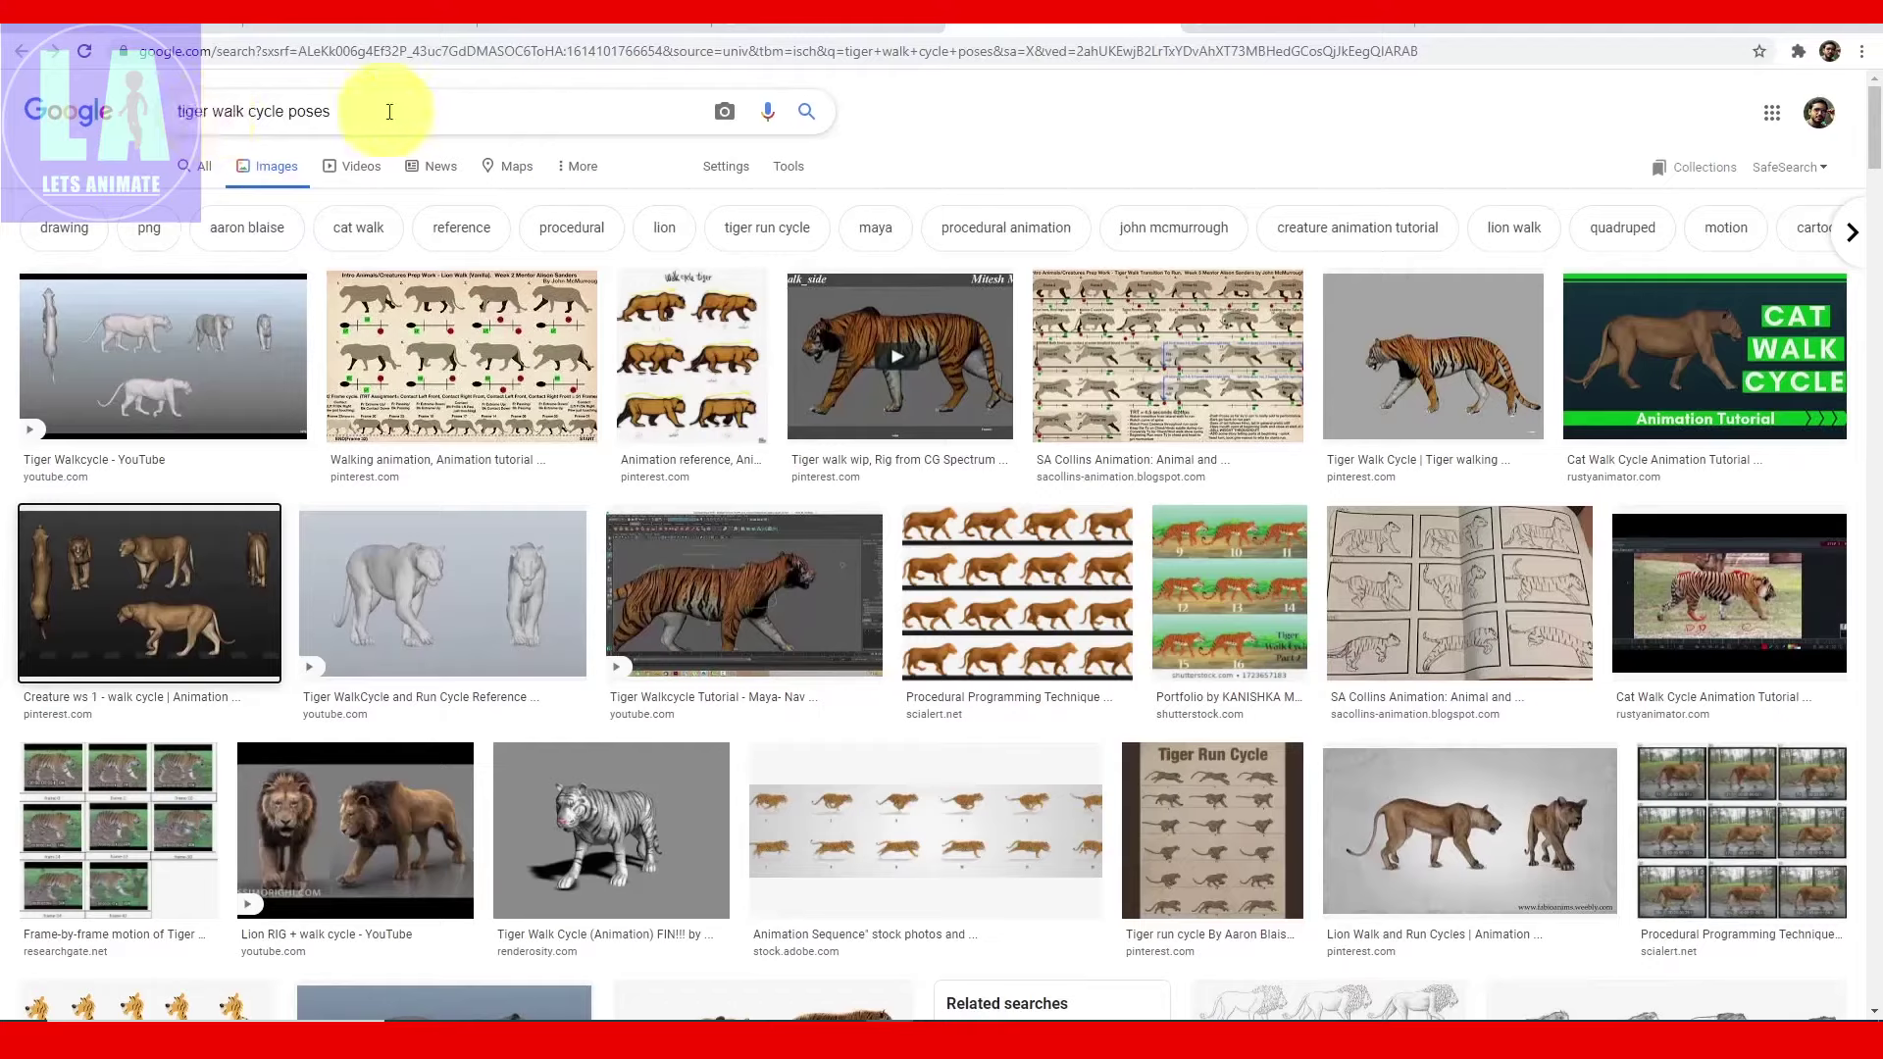
pyautogui.moveTo(898, 1030)
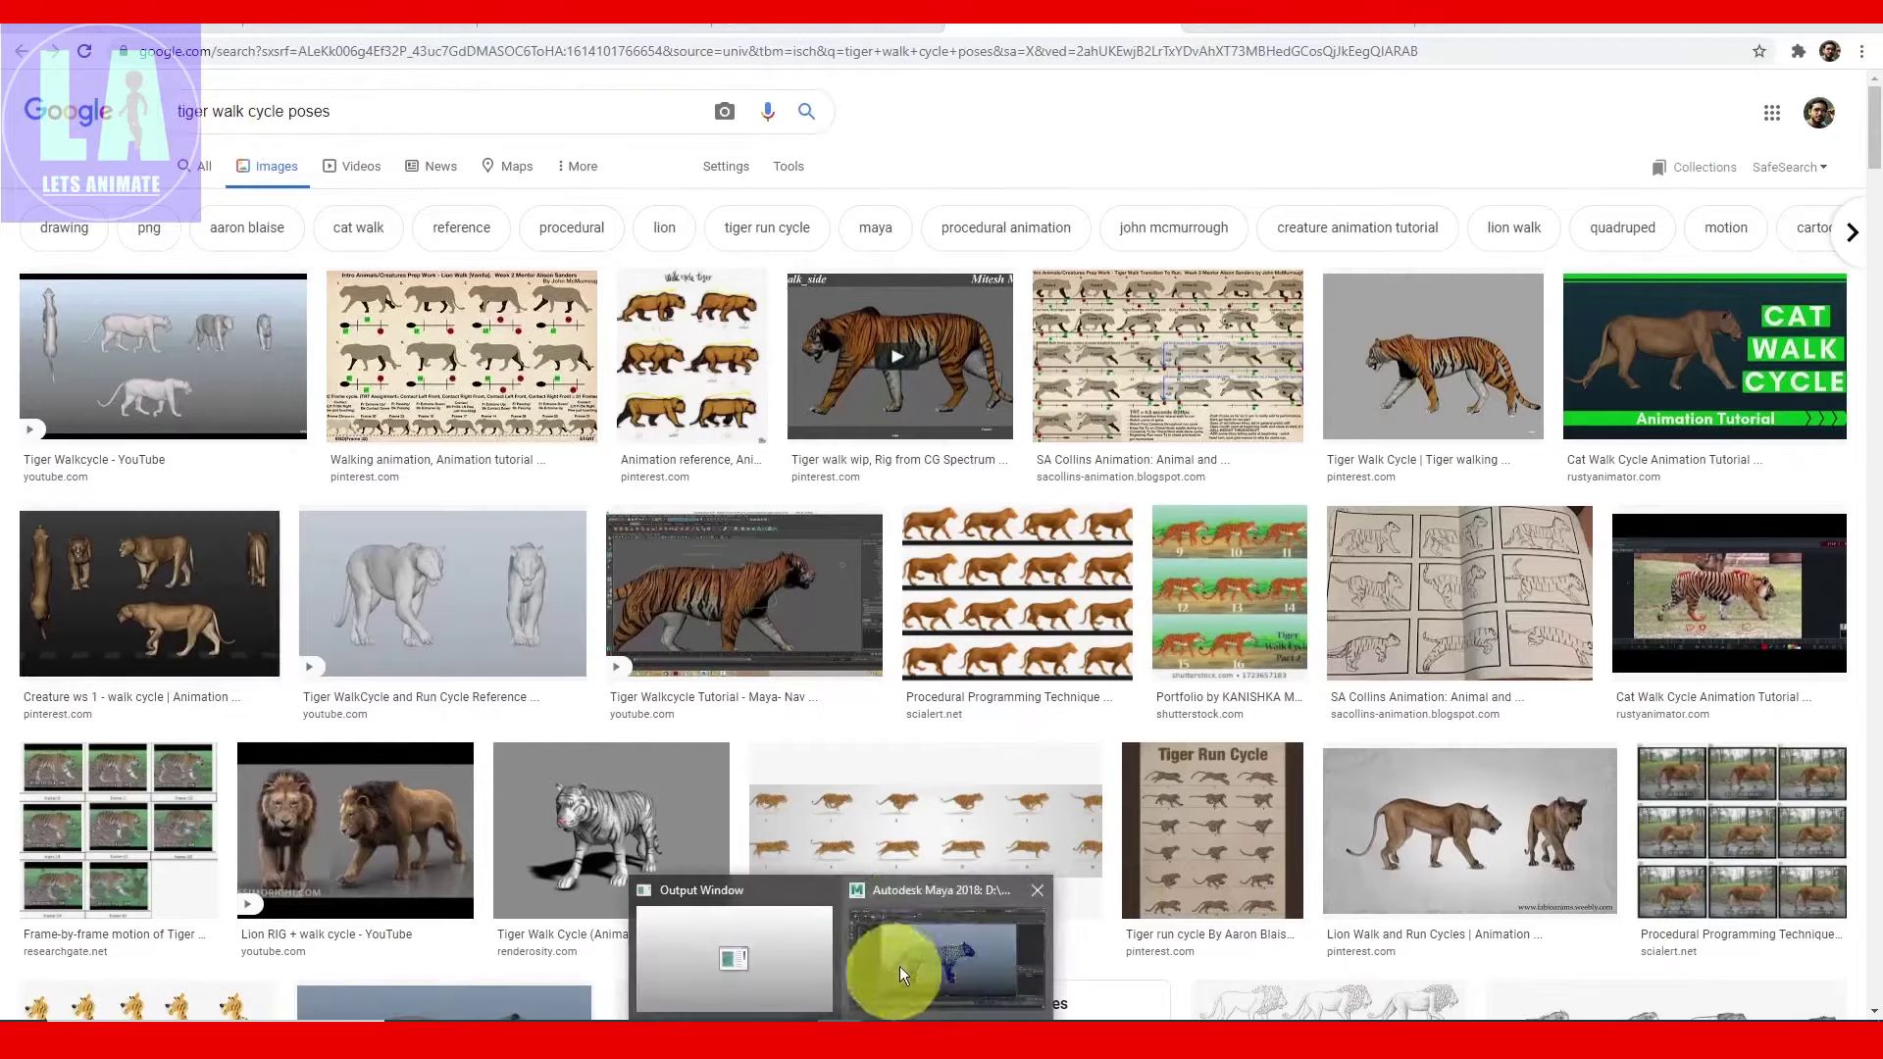
pyautogui.click(898, 967)
# Step: Show the leopard smooth shaded, orbit to a side view, and select the front right leg control
pyautogui.press('5')
pyautogui.keyDown('alt'); pyautogui.moveTo(1263, 668); pyautogui.dragTo(1126, 657); pyautogui.keyUp('alt')
pyautogui.keyDown('alt'); pyautogui.moveTo(1127, 656); pyautogui.dragTo(740, 546, button='right'); pyautogui.keyUp('alt')
pyautogui.moveTo(740, 546)
pyautogui.keyDown('alt'); pyautogui.mouseDown()
pyautogui.moveTo(1327, 741)
pyautogui.moveTo(925, 660)
pyautogui.moveTo(1122, 638)
pyautogui.moveTo(1021, 673)
pyautogui.moveTo(1110, 650)
pyautogui.moveTo(1118, 593)
pyautogui.moveTo(1088, 634)
pyautogui.moveTo(1111, 640)
pyautogui.mouseUp(); pyautogui.keyUp('alt')
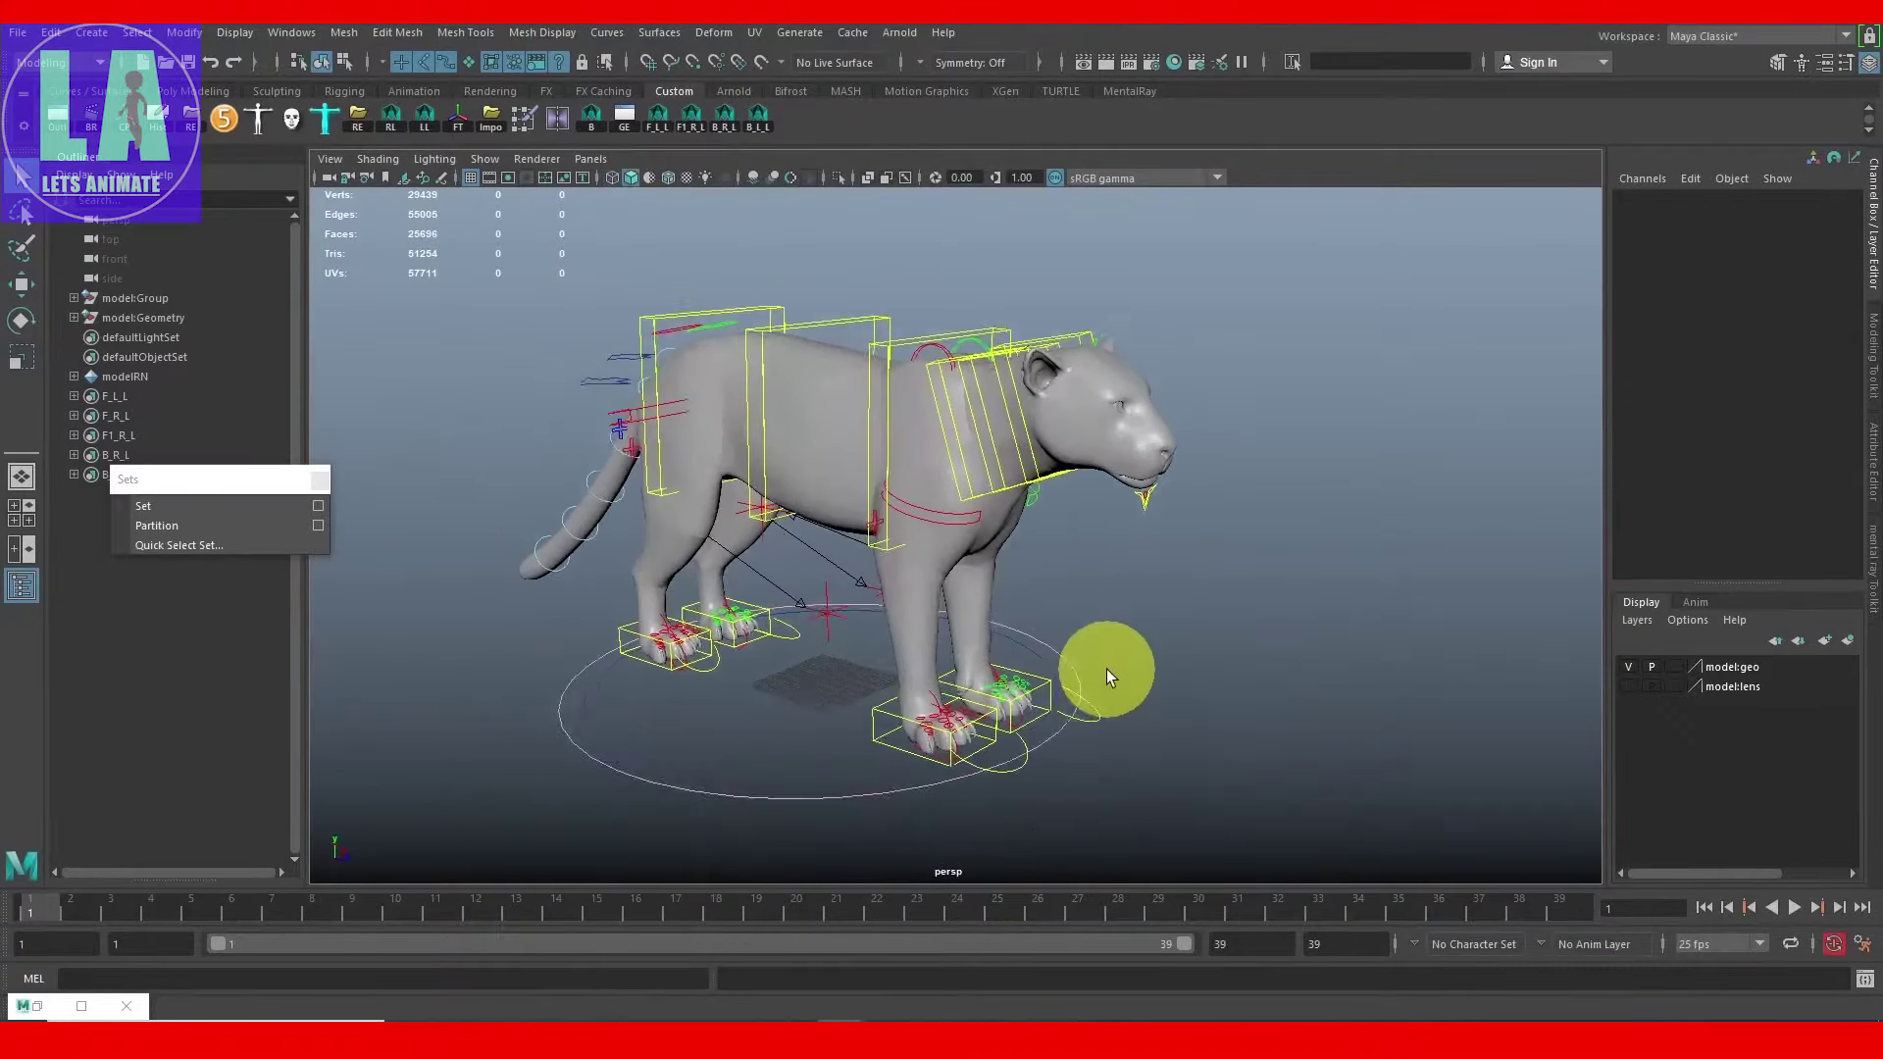
pyautogui.moveTo(1109, 636)
pyautogui.keyDown('alt'); pyautogui.mouseDown(button='right')
pyautogui.moveTo(1182, 586)
pyautogui.moveTo(1162, 675)
pyautogui.moveTo(1190, 673)
pyautogui.mouseUp(button='right'); pyautogui.keyUp('alt')
pyautogui.moveTo(1187, 673)
pyautogui.keyDown('alt'); pyautogui.mouseDown()
pyautogui.moveTo(1128, 715)
pyautogui.moveTo(949, 710)
pyautogui.mouseUp(); pyautogui.keyUp('alt')
pyautogui.click(1028, 712)
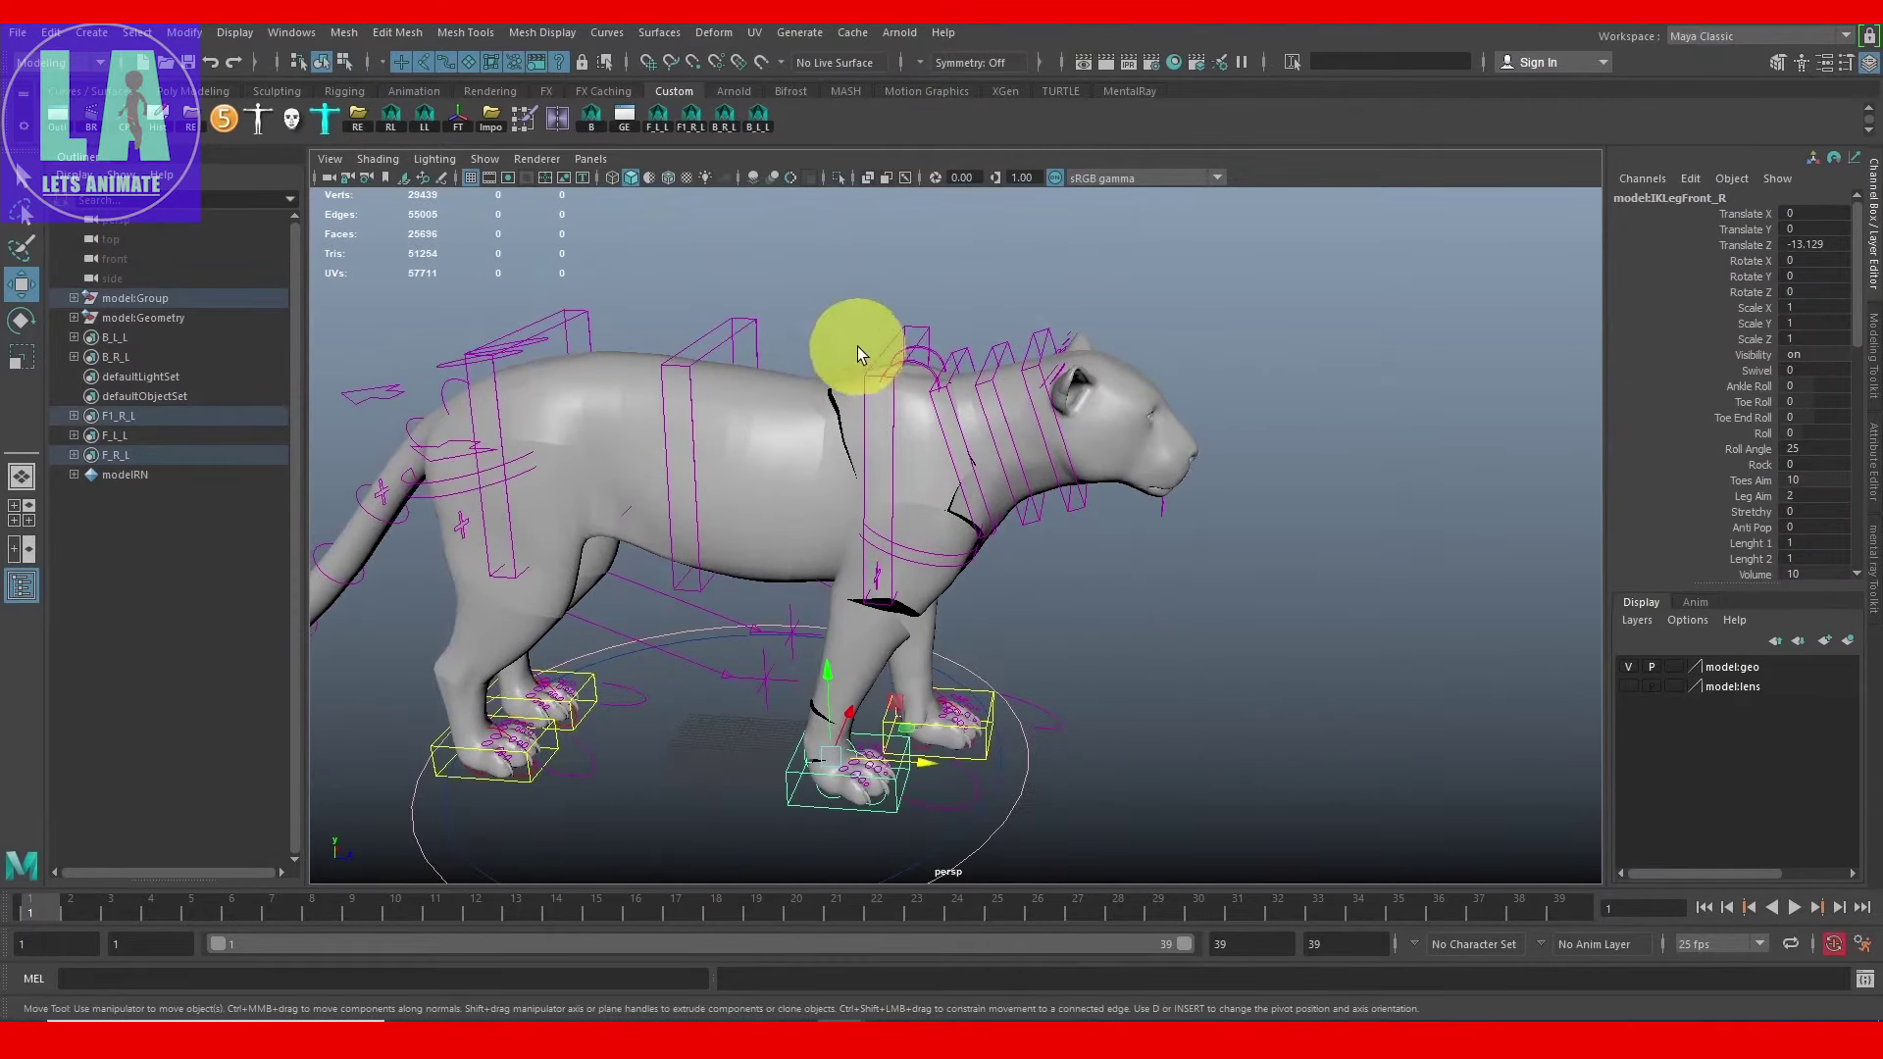
# Step: Lower the mid-spine control IKSpine3_M
pyautogui.click(871, 355)
pyautogui.click(879, 359)
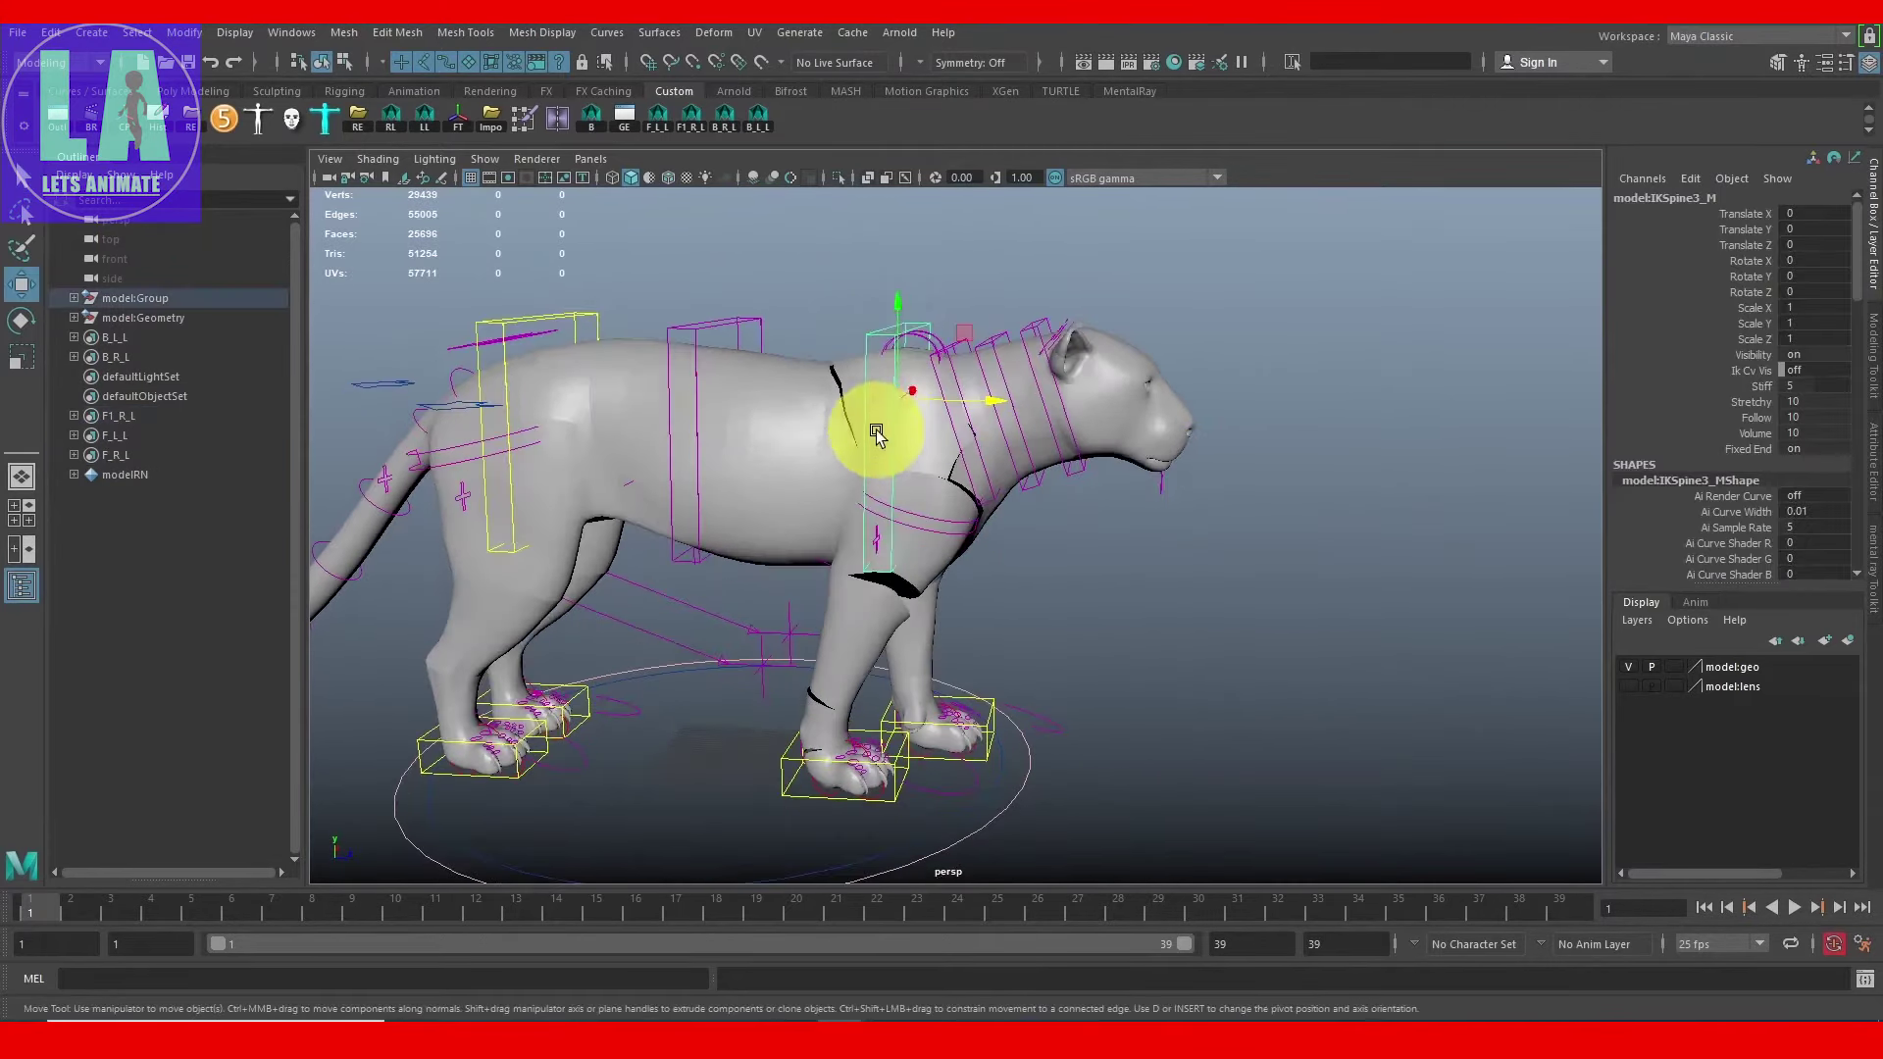
pyautogui.press('w')
pyautogui.moveTo(896, 315)
pyautogui.mouseDown()
pyautogui.moveTo(923, 500)
pyautogui.moveTo(888, 251)
pyautogui.moveTo(908, 286)
pyautogui.mouseUp()
pyautogui.press('q')
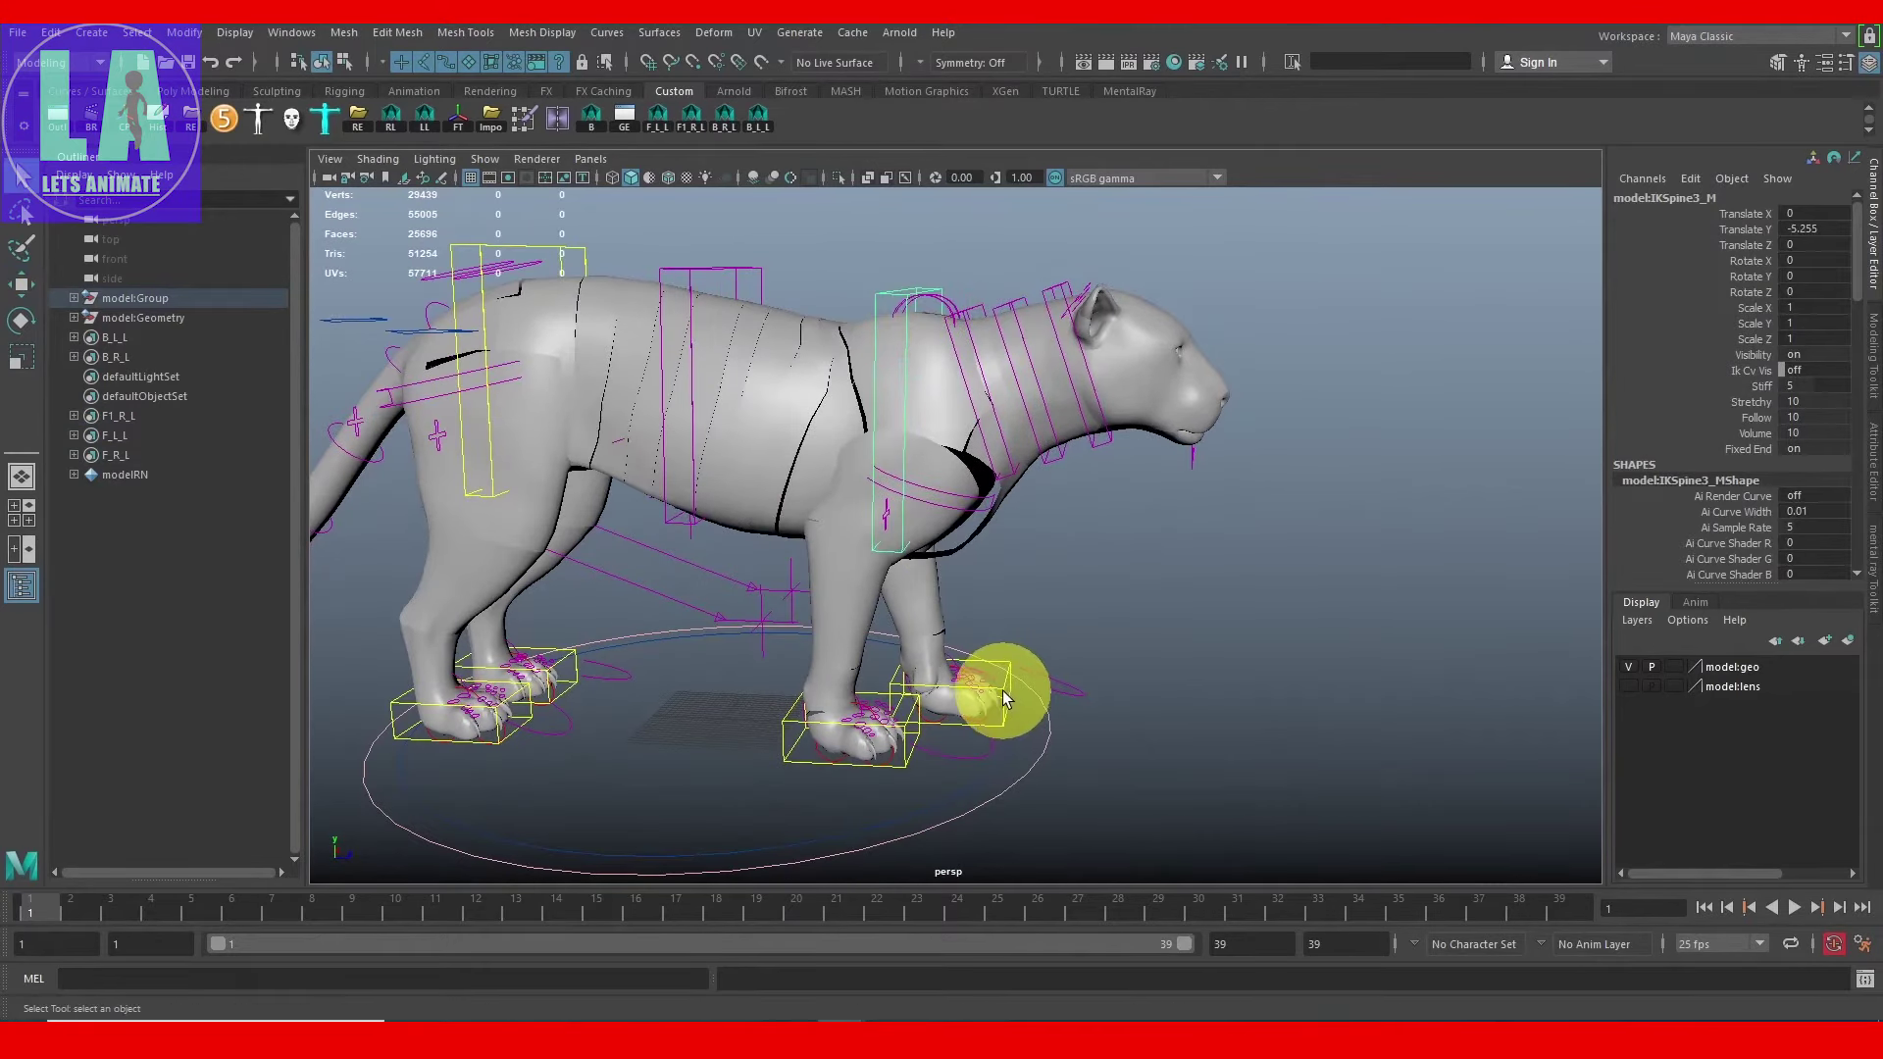
# Step: Step the front left foot control IKLegFront_L forward to Translate Z 29.5
pyautogui.click(1005, 698)
pyautogui.press('w')
pyautogui.moveTo(1022, 693); pyautogui.dragTo(1119, 694)
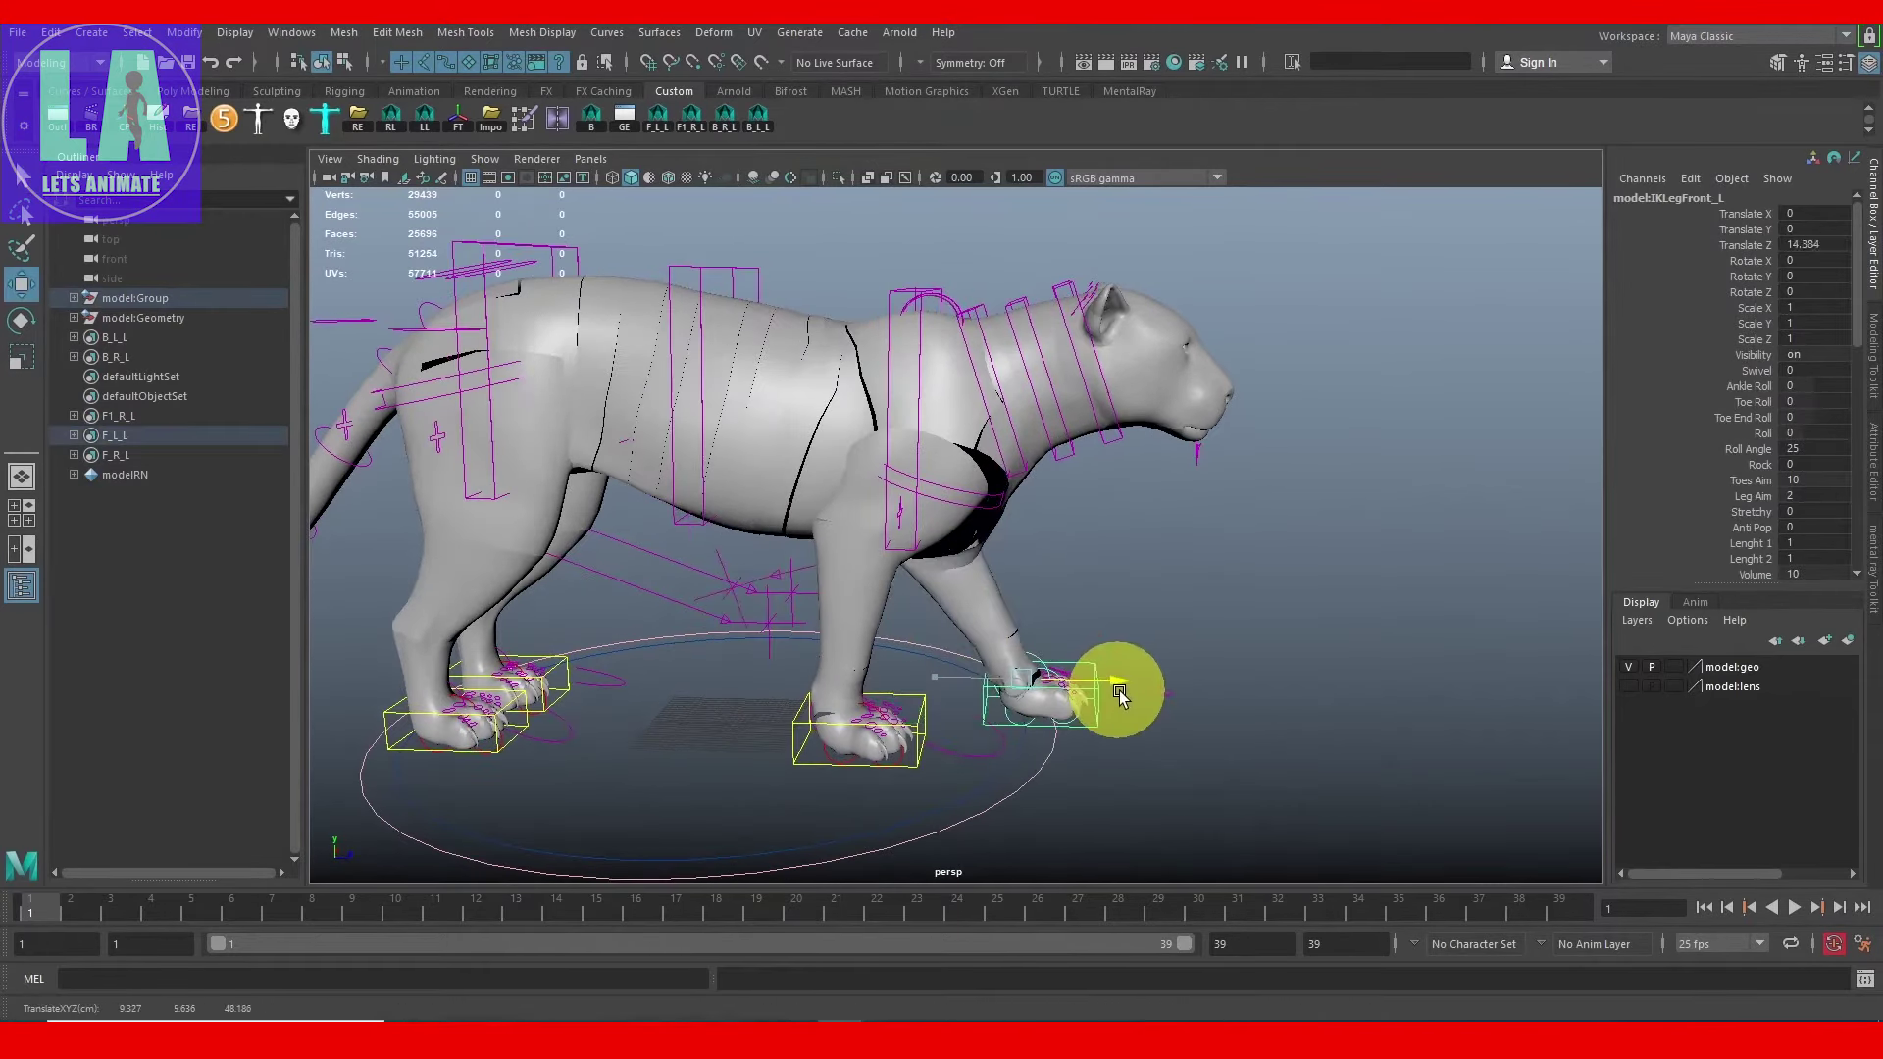
pyautogui.click(913, 731)
pyautogui.moveTo(979, 714)
pyautogui.keyDown('alt'); pyautogui.mouseDown()
pyautogui.moveTo(748, 737)
pyautogui.moveTo(672, 724)
pyautogui.moveTo(864, 683)
pyautogui.moveTo(883, 644)
pyautogui.moveTo(958, 651)
pyautogui.moveTo(791, 602)
pyautogui.moveTo(1059, 618)
pyautogui.moveTo(1116, 670)
pyautogui.moveTo(1085, 651)
pyautogui.moveTo(1198, 660)
pyautogui.moveTo(757, 630)
pyautogui.moveTo(677, 638)
pyautogui.moveTo(749, 671)
pyautogui.moveTo(1050, 664)
pyautogui.moveTo(677, 664)
pyautogui.mouseUp(); pyautogui.keyUp('alt')
pyautogui.click(1085, 651)
pyautogui.click(757, 664)
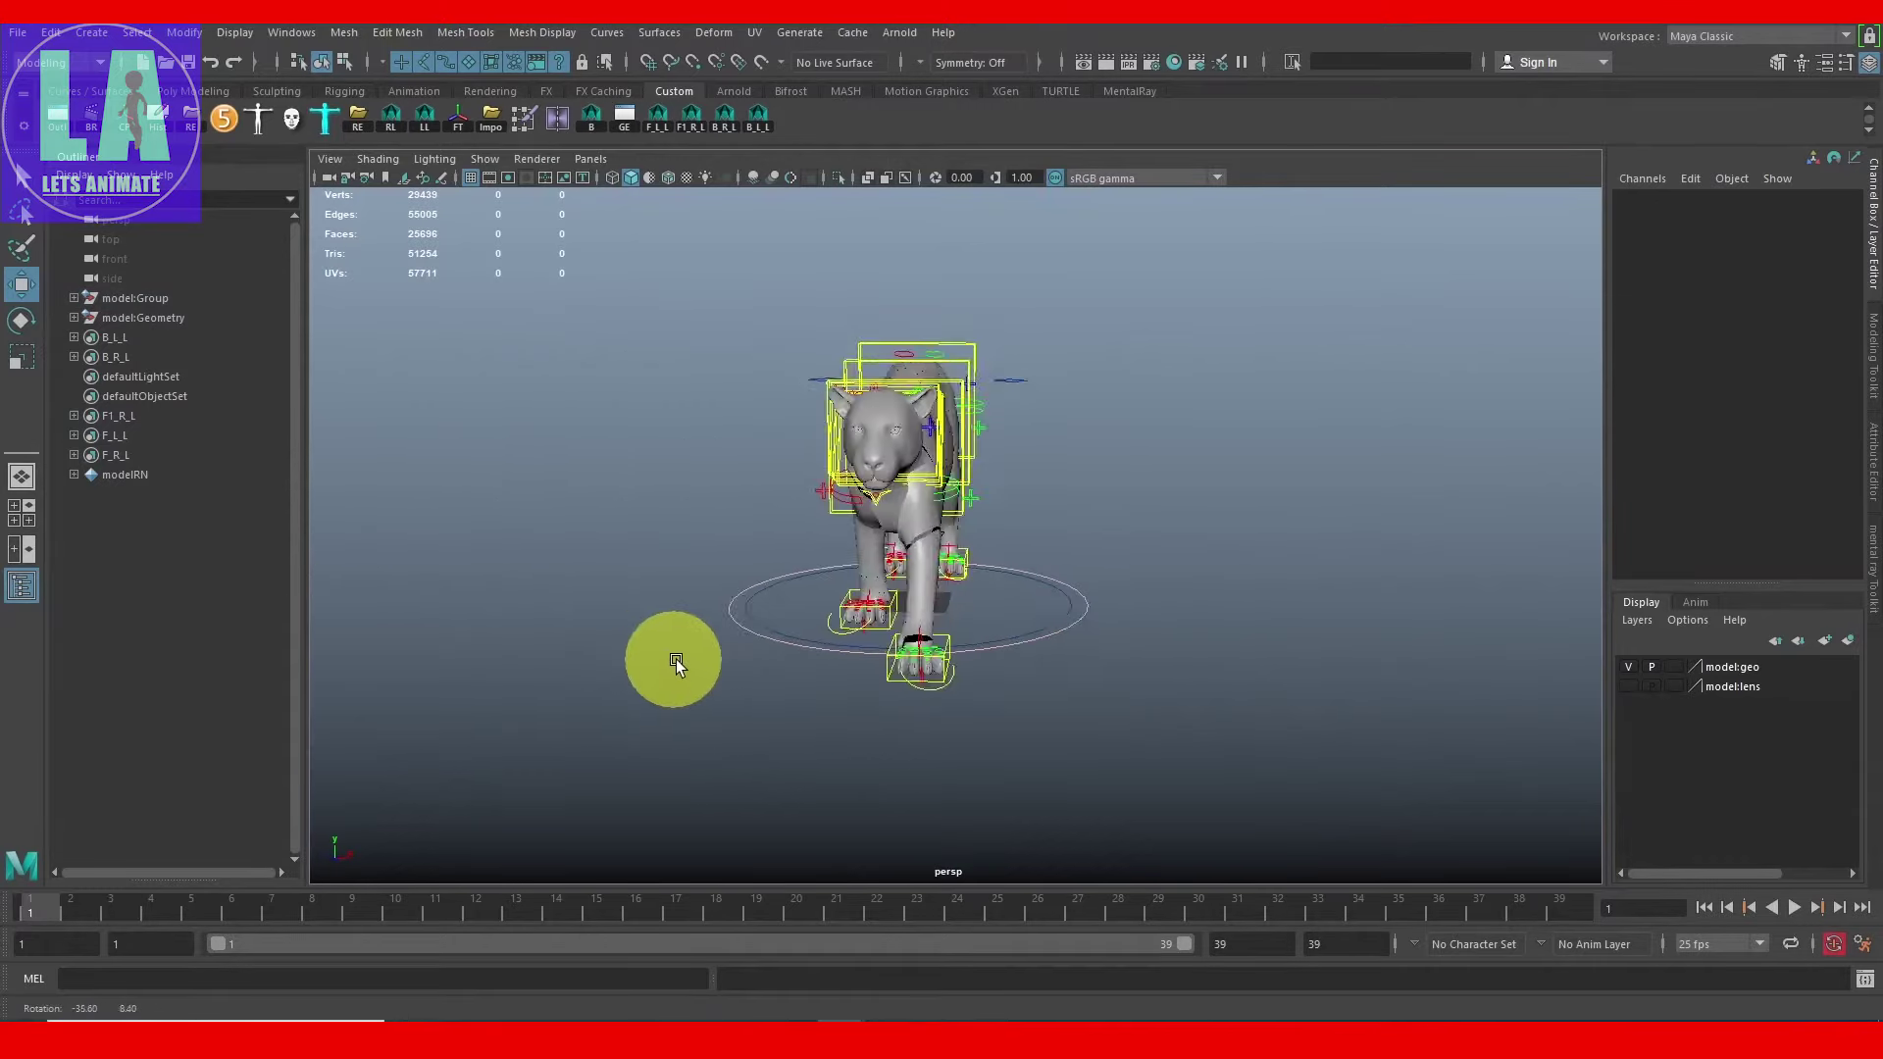
# Step: In the front camera view, slide the left front foot control sideways
pyautogui.keyDown('alt'); pyautogui.moveTo(676, 663); pyautogui.dragTo(916, 751, button='right'); pyautogui.keyUp('alt')
pyautogui.click(979, 699)
pyautogui.press('space')
pyautogui.moveTo(979, 699)
pyautogui.keyDown('alt'); pyautogui.mouseDown()
pyautogui.moveTo(1012, 520)
pyautogui.moveTo(1021, 589)
pyautogui.mouseUp(); pyautogui.keyUp('alt')
pyautogui.scroll(-3, 870, 432)
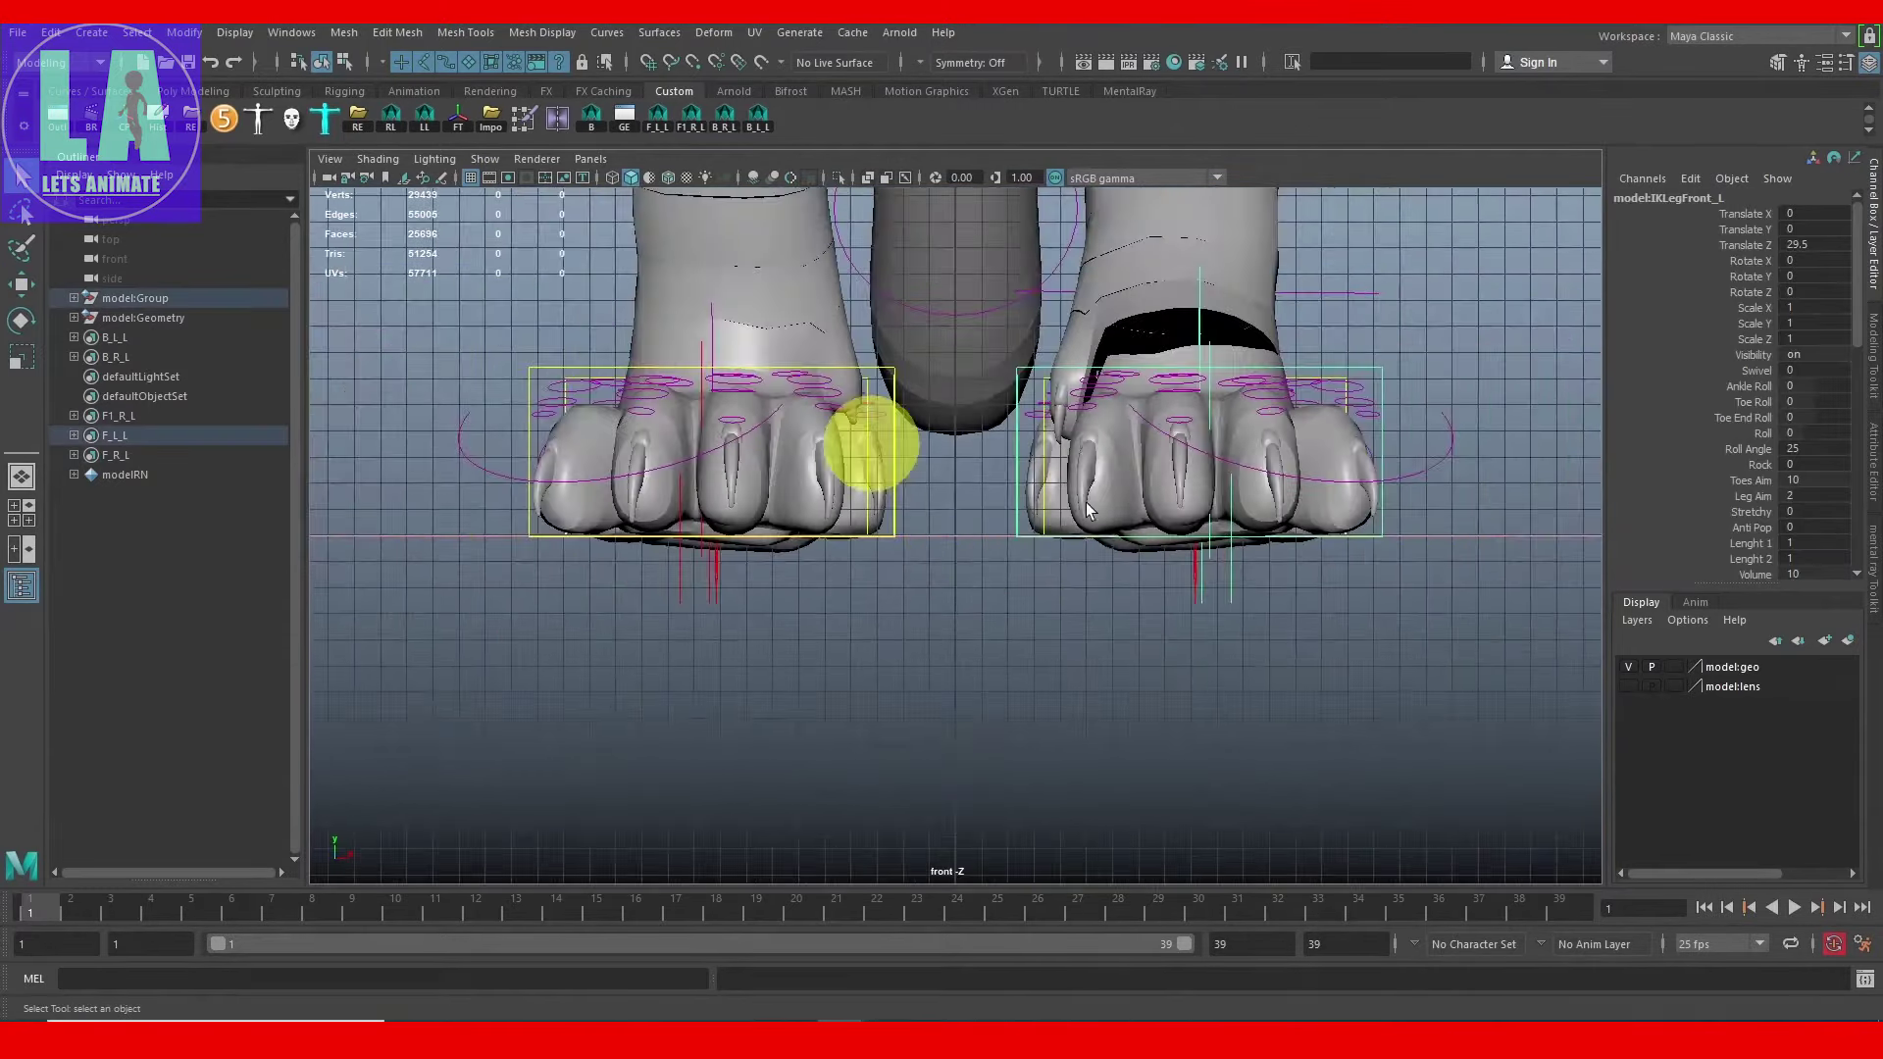
pyautogui.scroll(-2, 956, 600)
pyautogui.press('w')
pyautogui.moveTo(1157, 580); pyautogui.dragTo(1059, 495, button='middle')
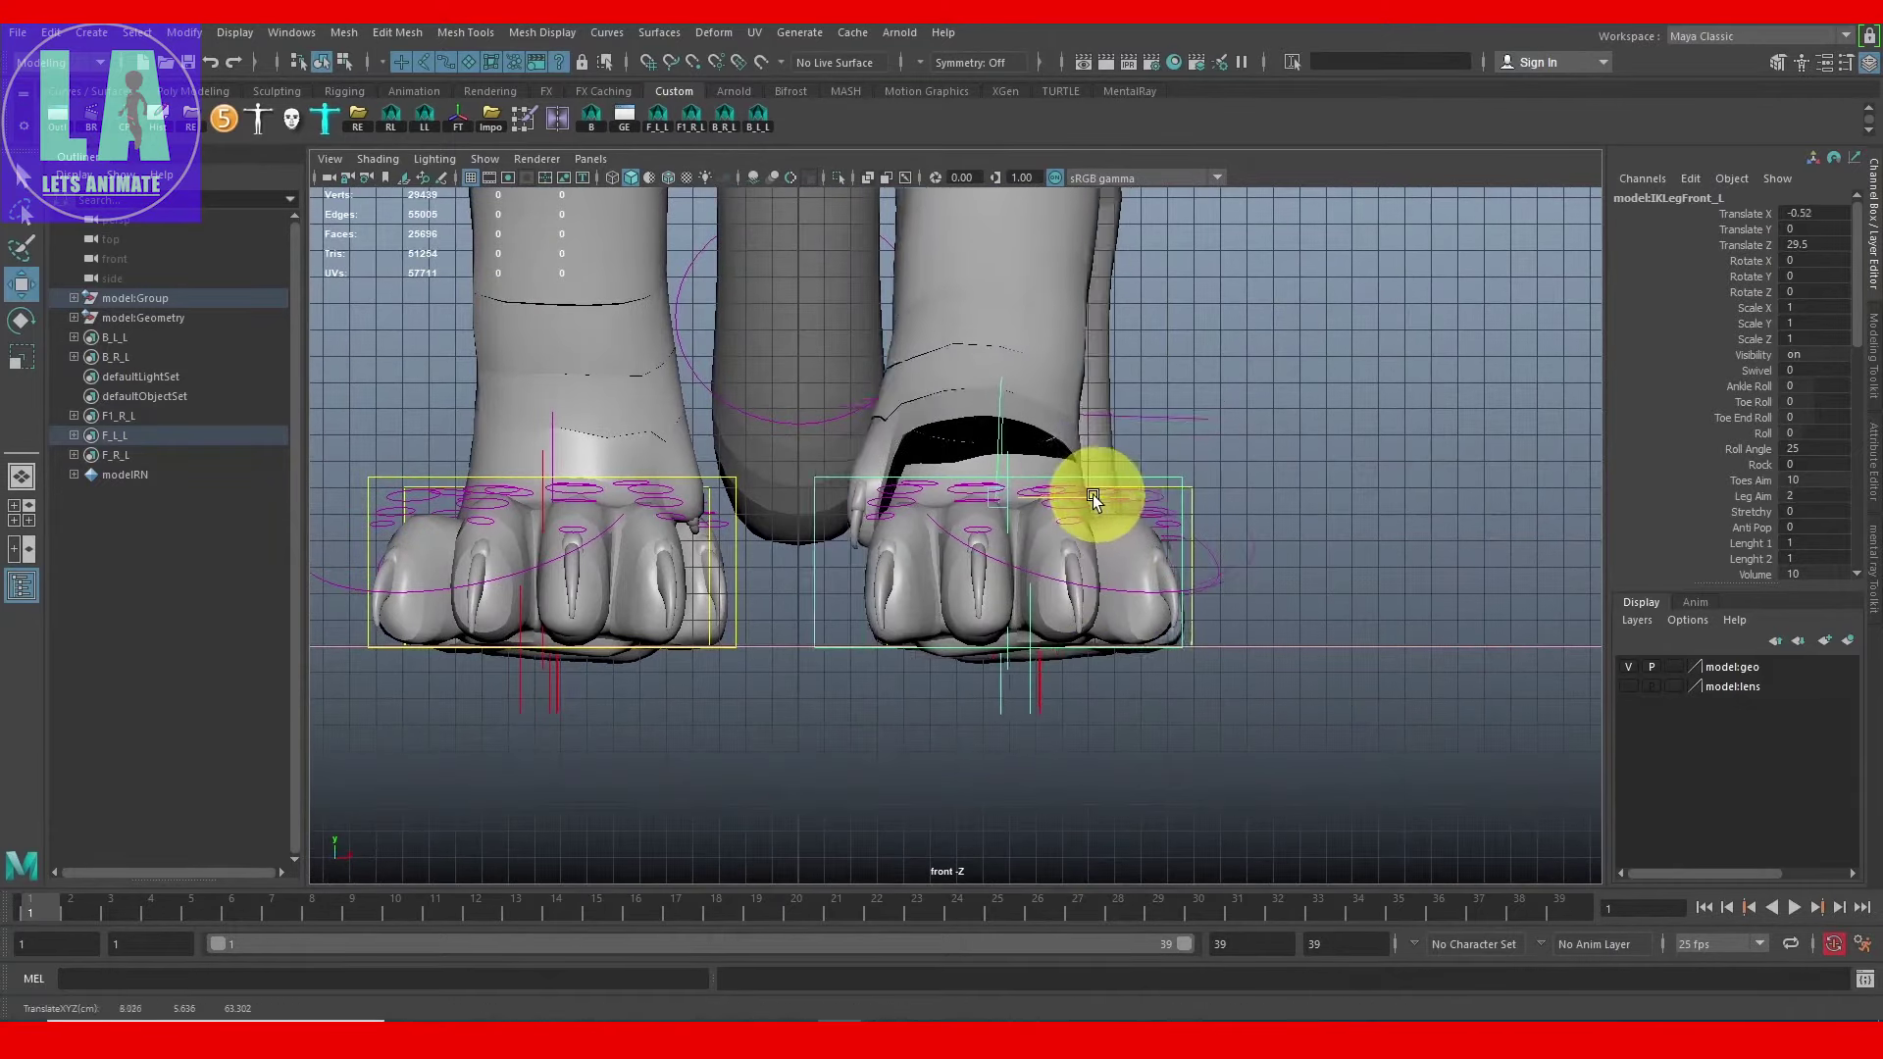
pyautogui.scroll(-1, 1020, 520)
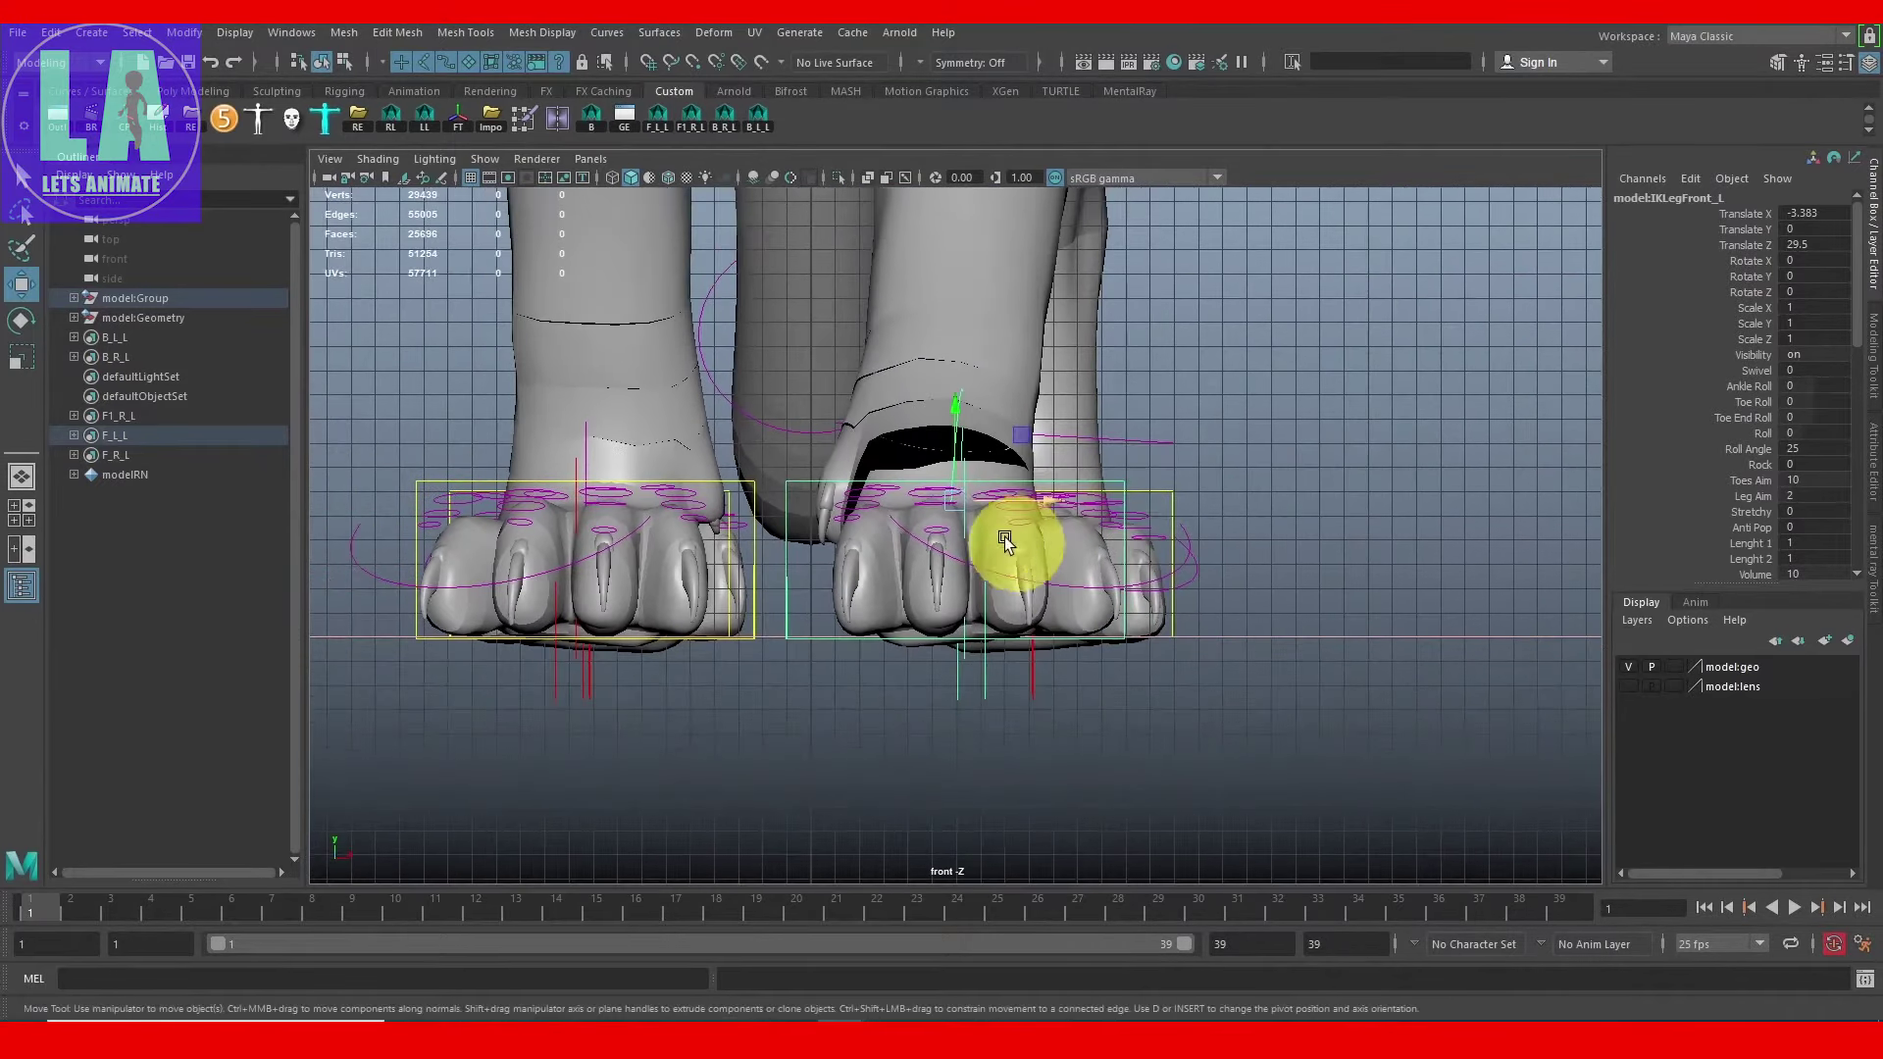
# Step: Turn the left front foot control to Rotate Y -8
pyautogui.click(745, 474)
pyautogui.moveTo(722, 498); pyautogui.dragTo(672, 504)
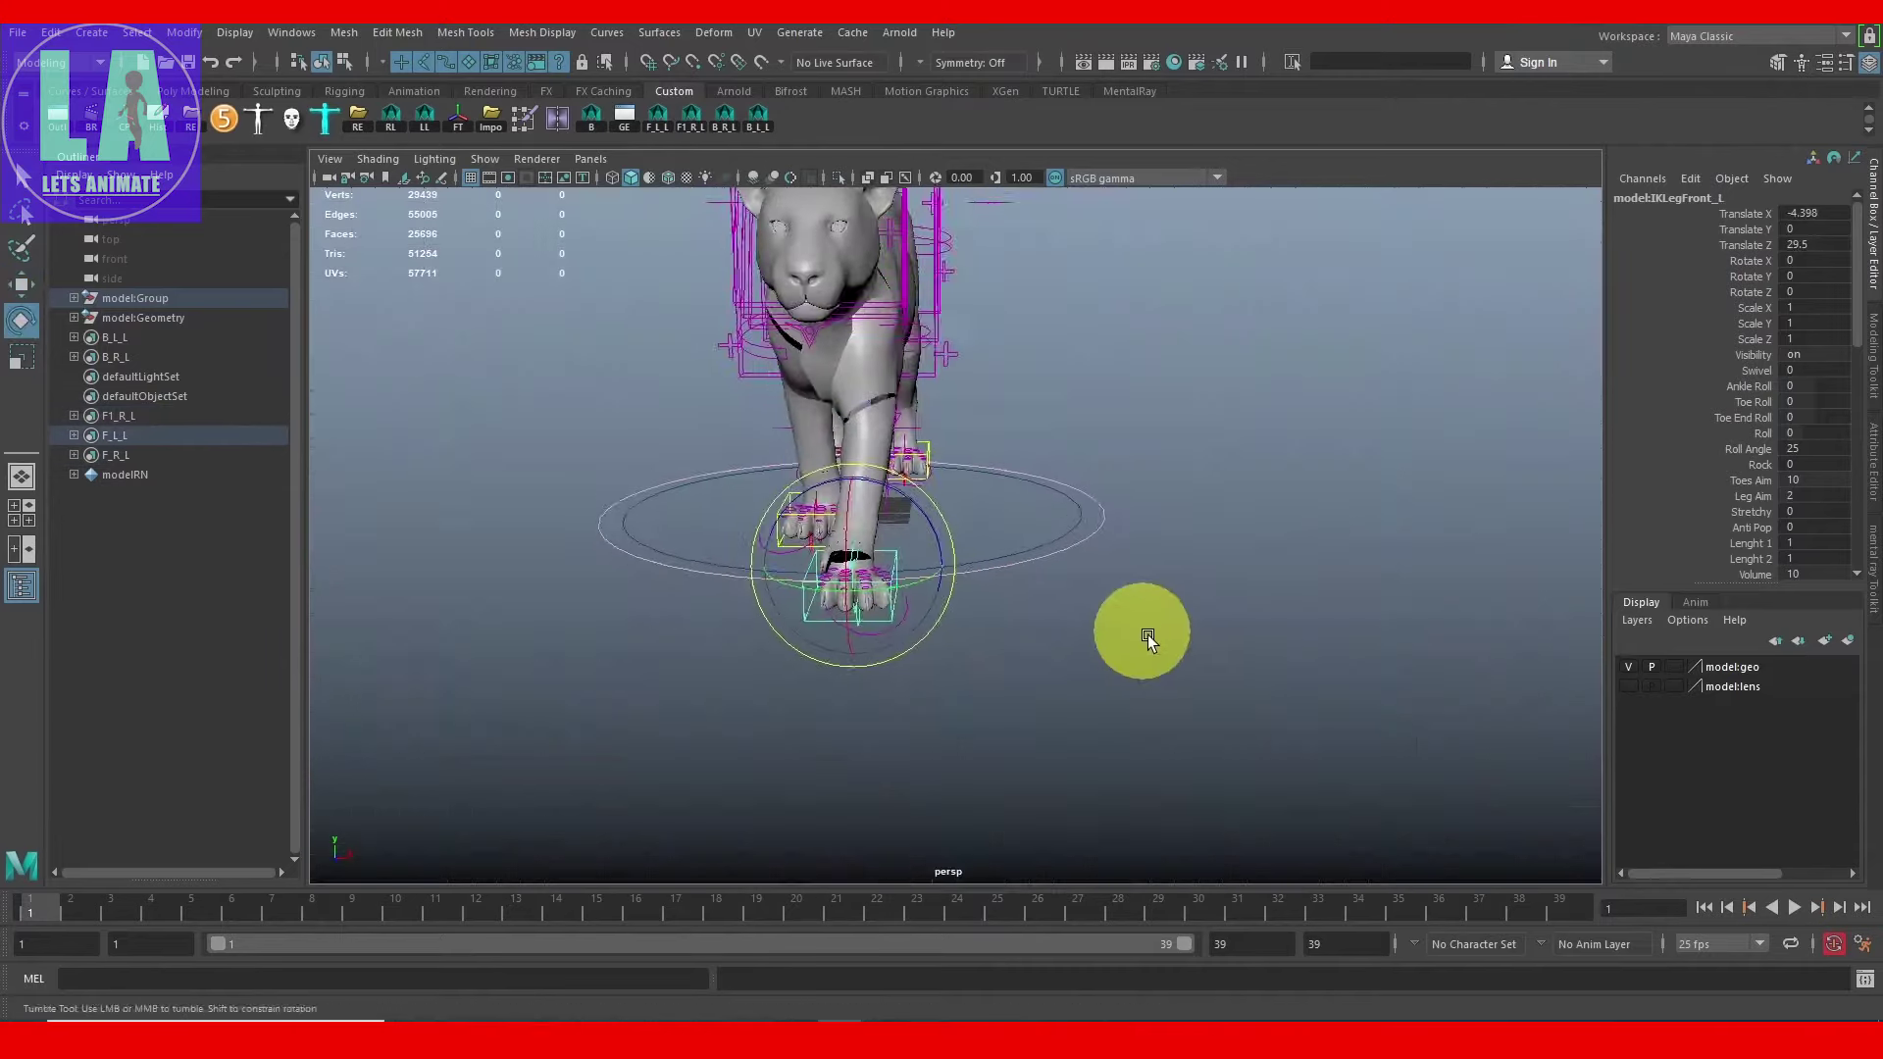
pyautogui.press('e')
pyautogui.click(1774, 249)
pyautogui.click(1757, 274)
pyautogui.press('q')
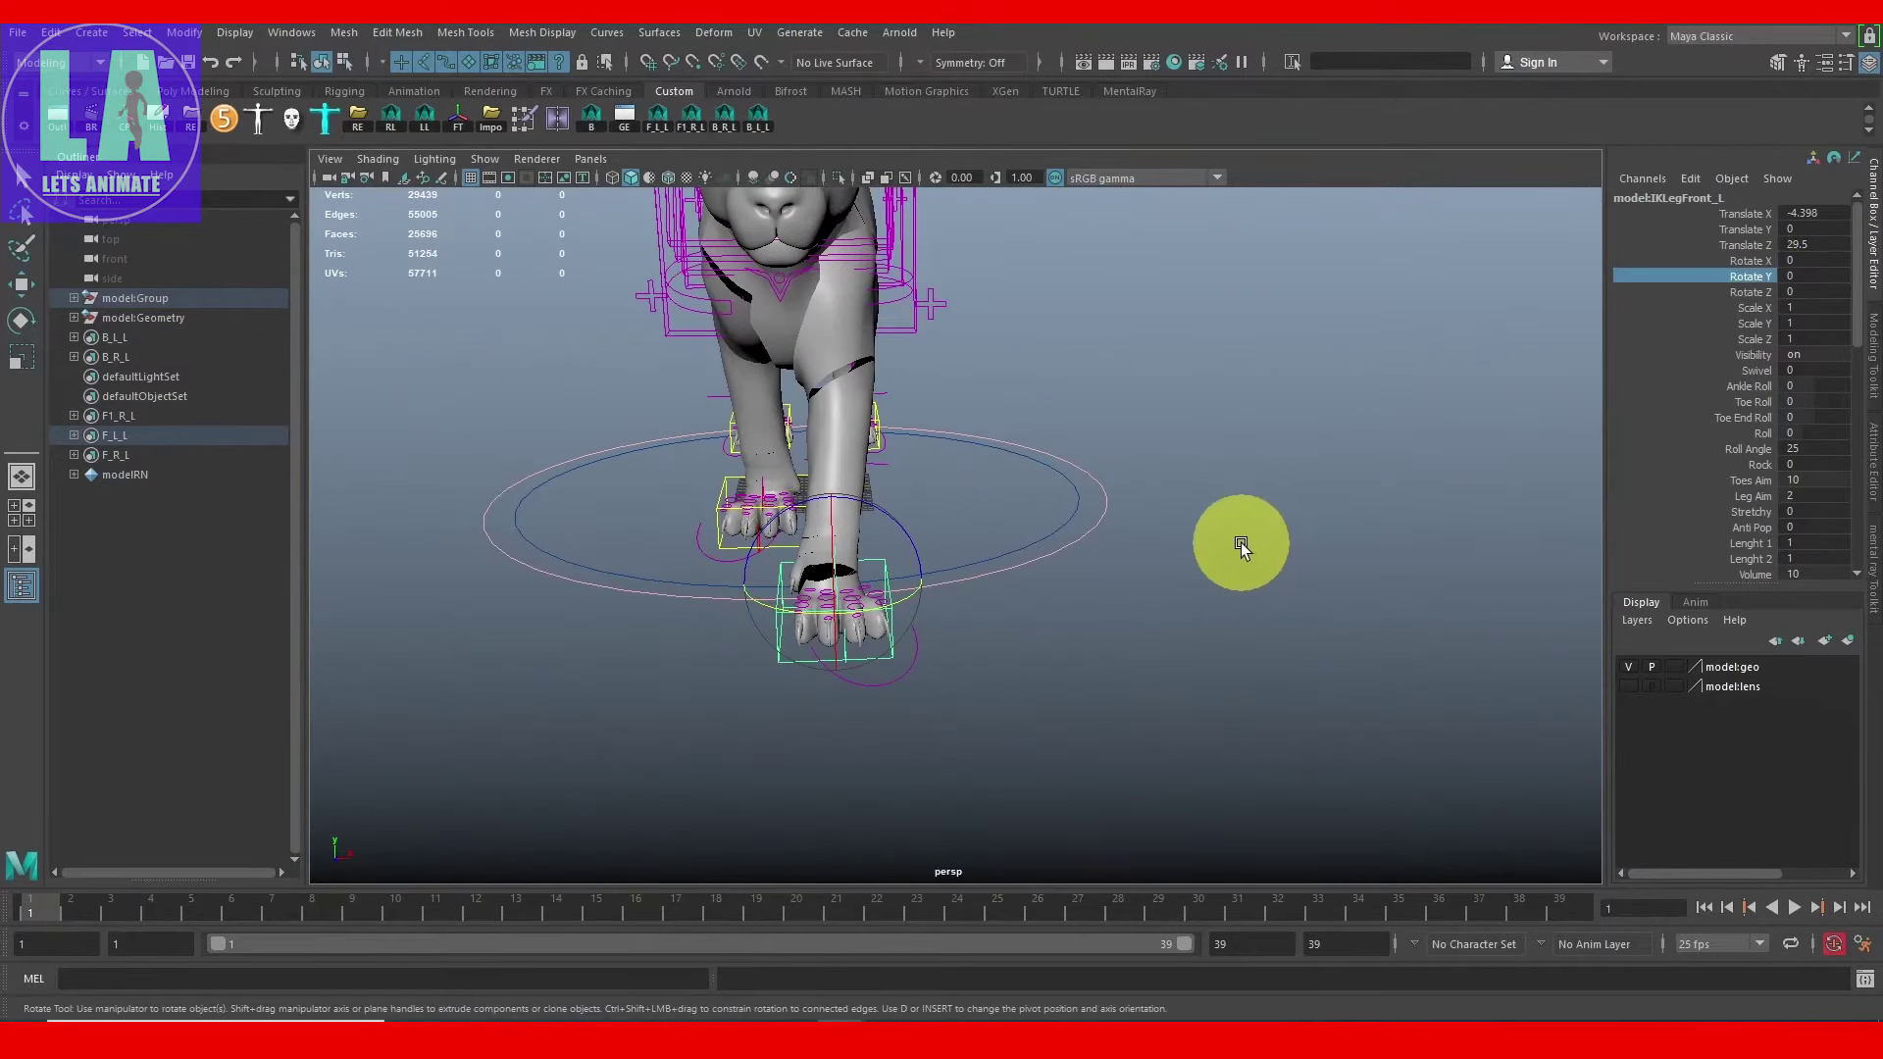
pyautogui.click(859, 628)
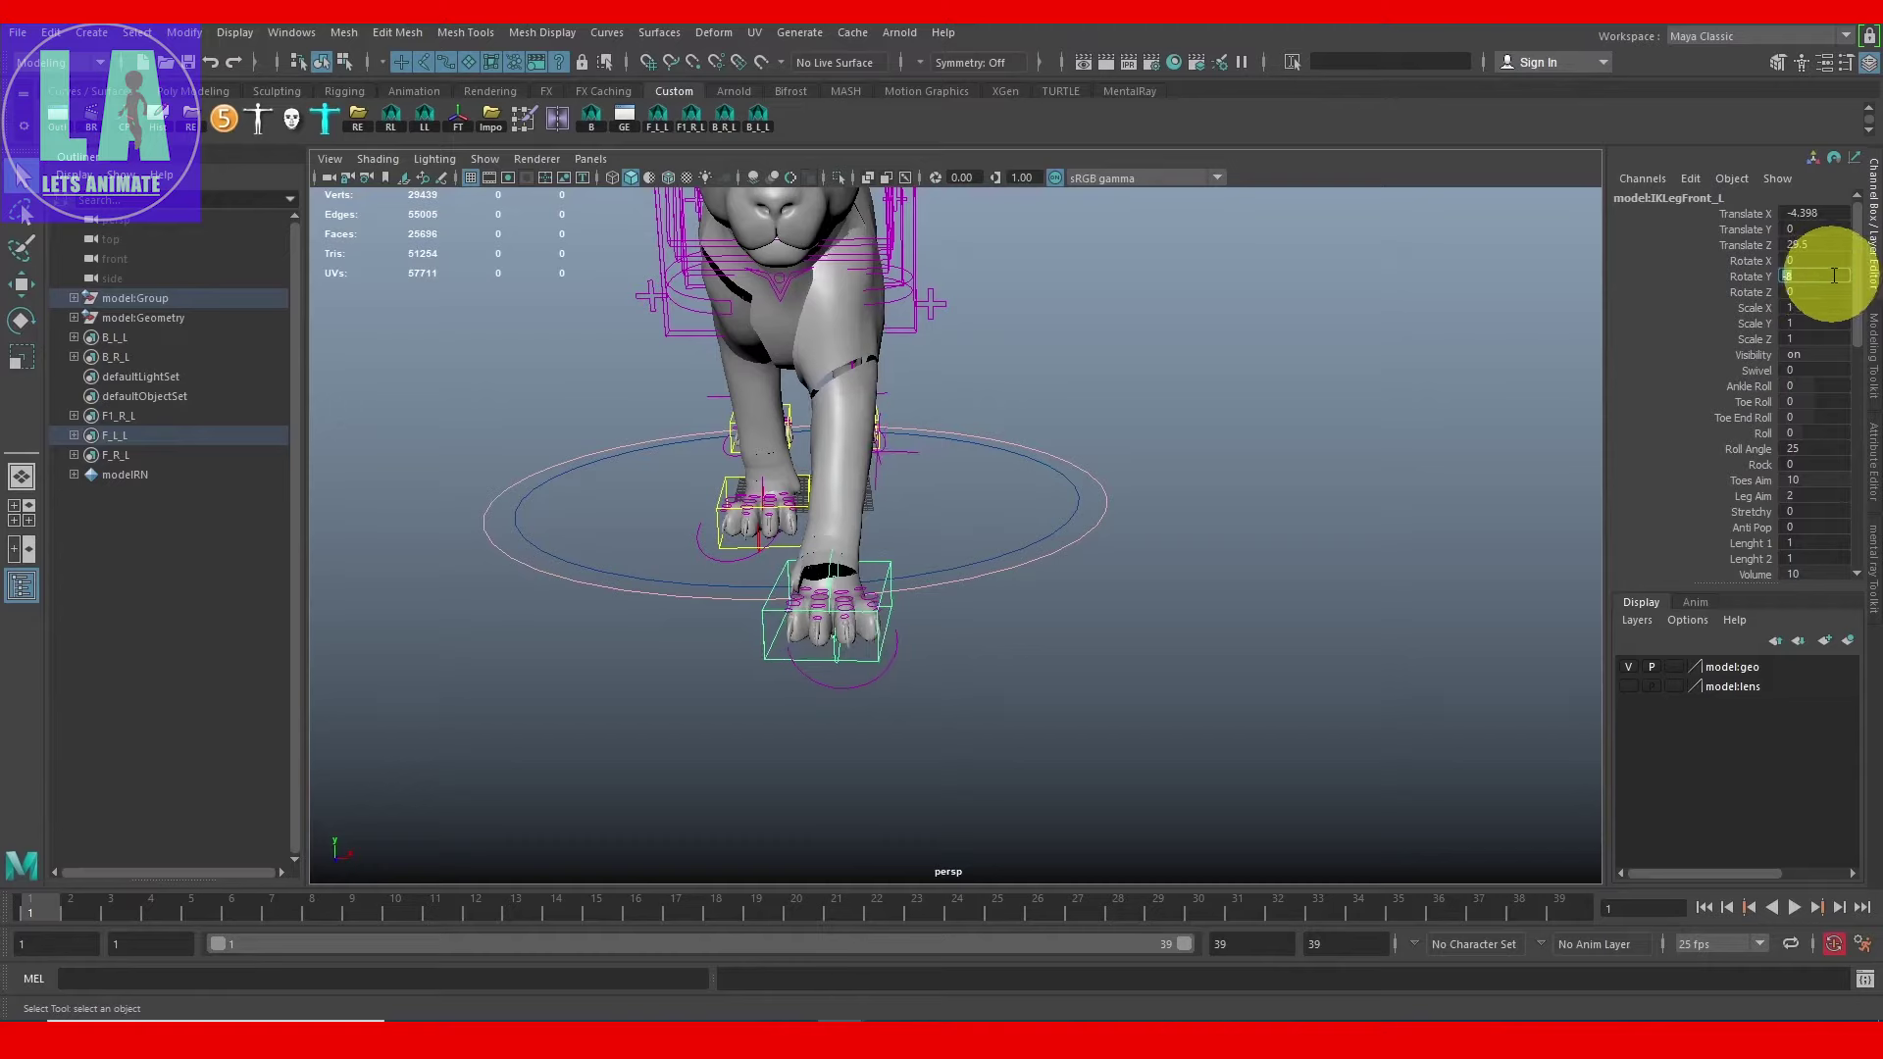
# Step: Turn the right front foot control to Rotate Y 8
pyautogui.click(816, 556)
pyautogui.keyDown('alt'); pyautogui.moveTo(653, 547); pyautogui.dragTo(727, 538); pyautogui.keyUp('alt')
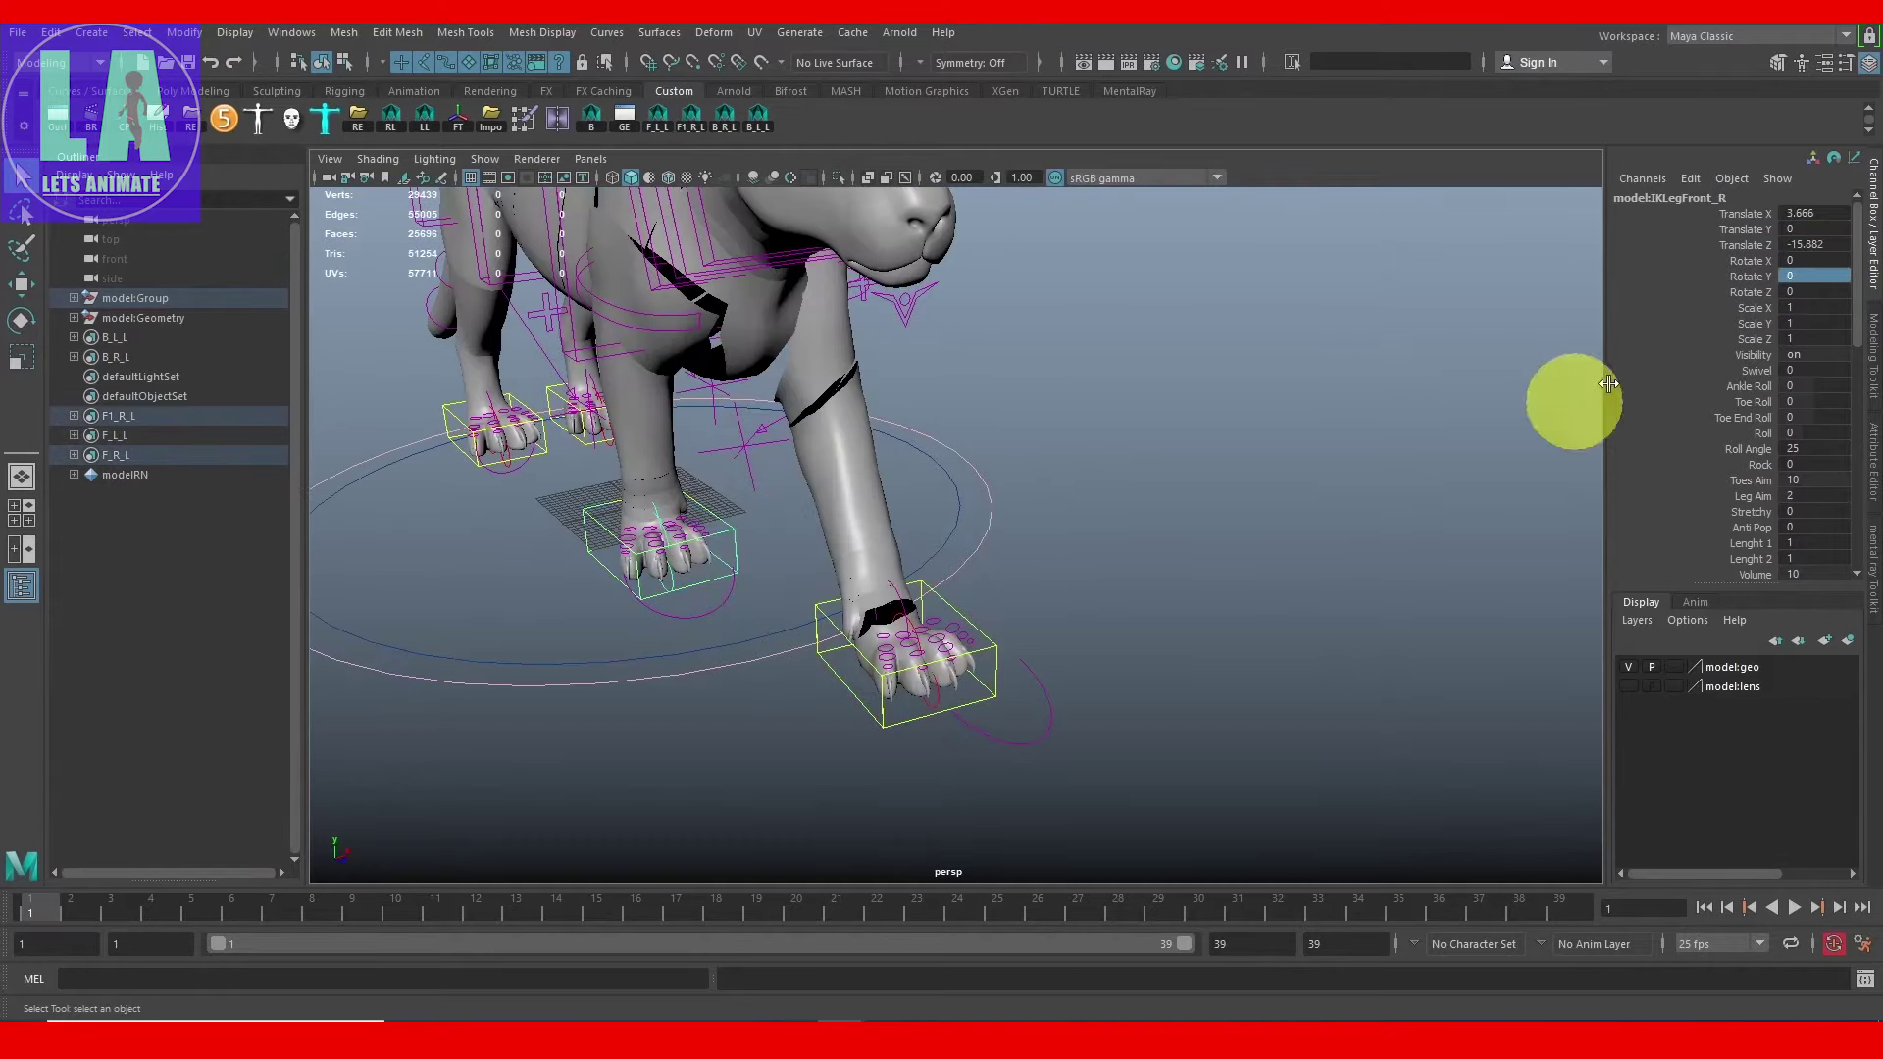
pyautogui.click(1815, 280)
pyautogui.moveTo(1815, 283); pyautogui.dragTo(1785, 277)
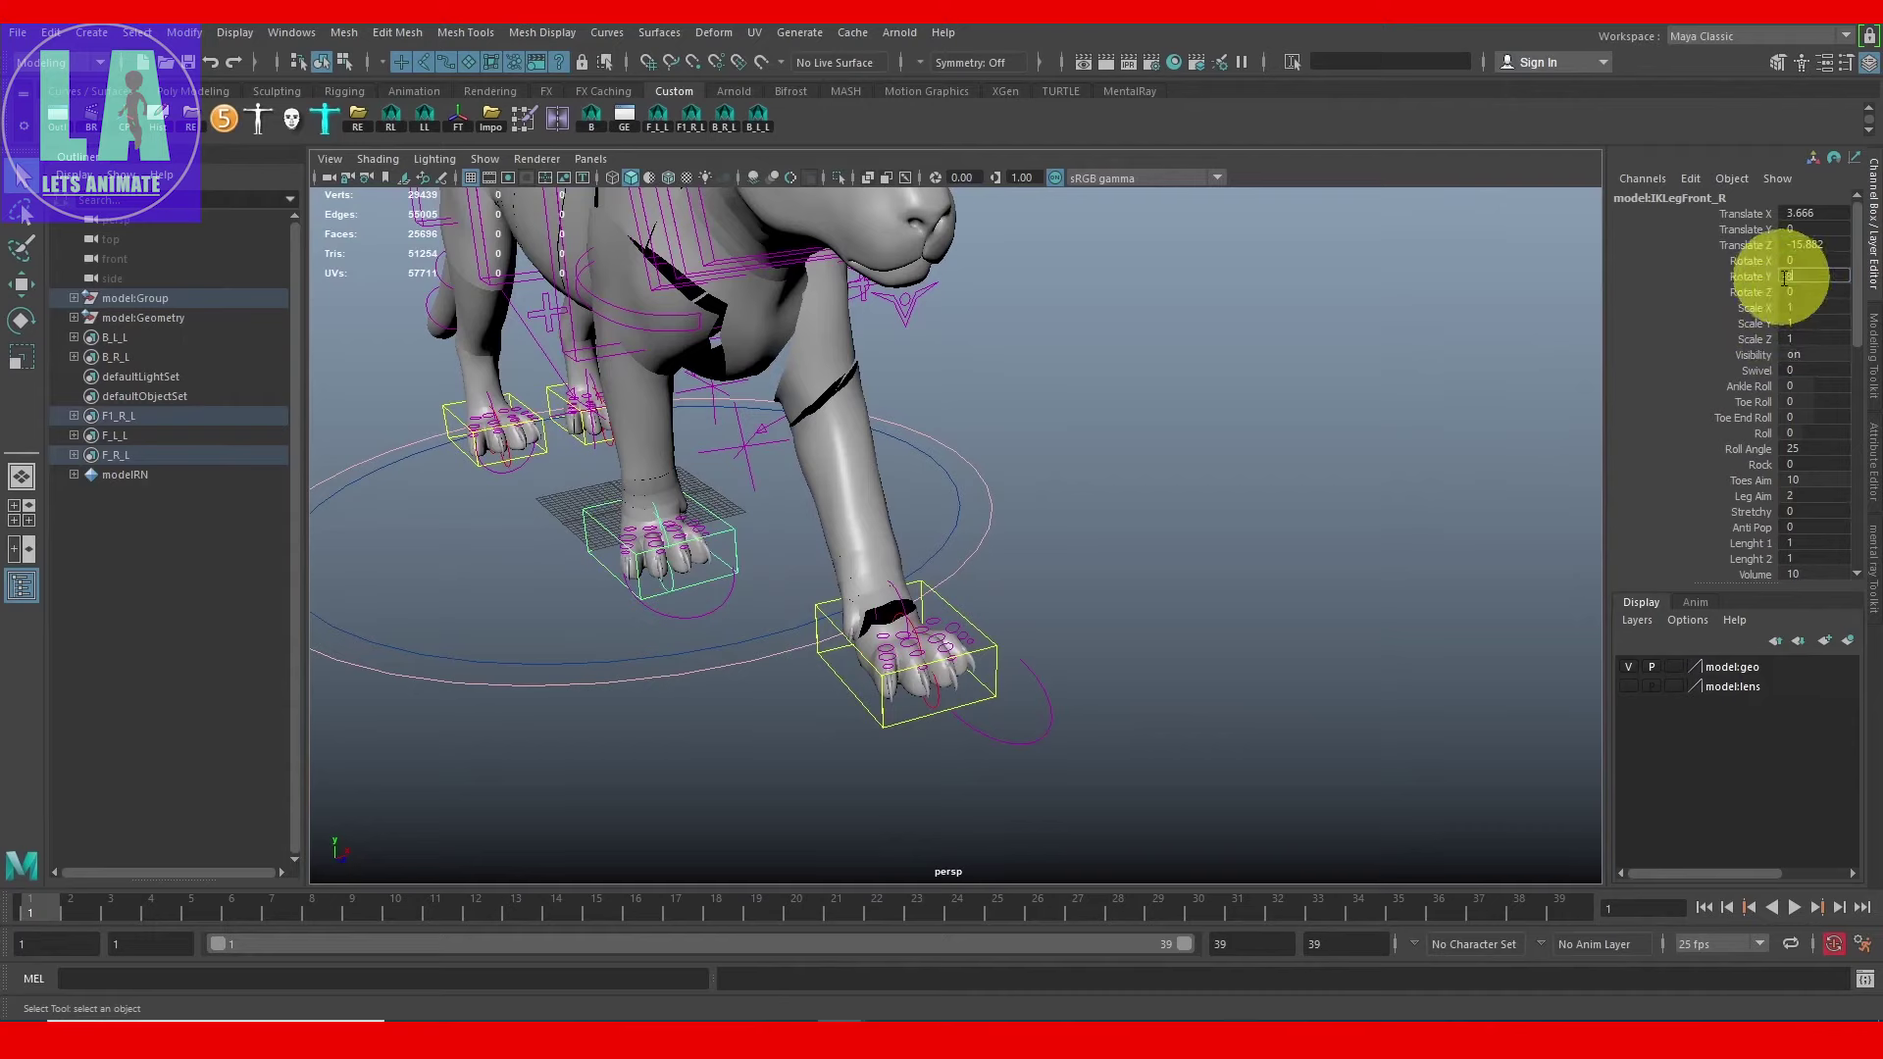
pyautogui.press('Return')
# Step: Set front foot Translate X to -5 on the left and 5 on the right
pyautogui.keyDown('alt'); pyautogui.moveTo(1092, 715); pyautogui.dragTo(576, 551, button='right'); pyautogui.keyUp('alt')
pyautogui.keyDown('alt'); pyautogui.moveTo(576, 550); pyautogui.dragTo(988, 639); pyautogui.keyUp('alt')
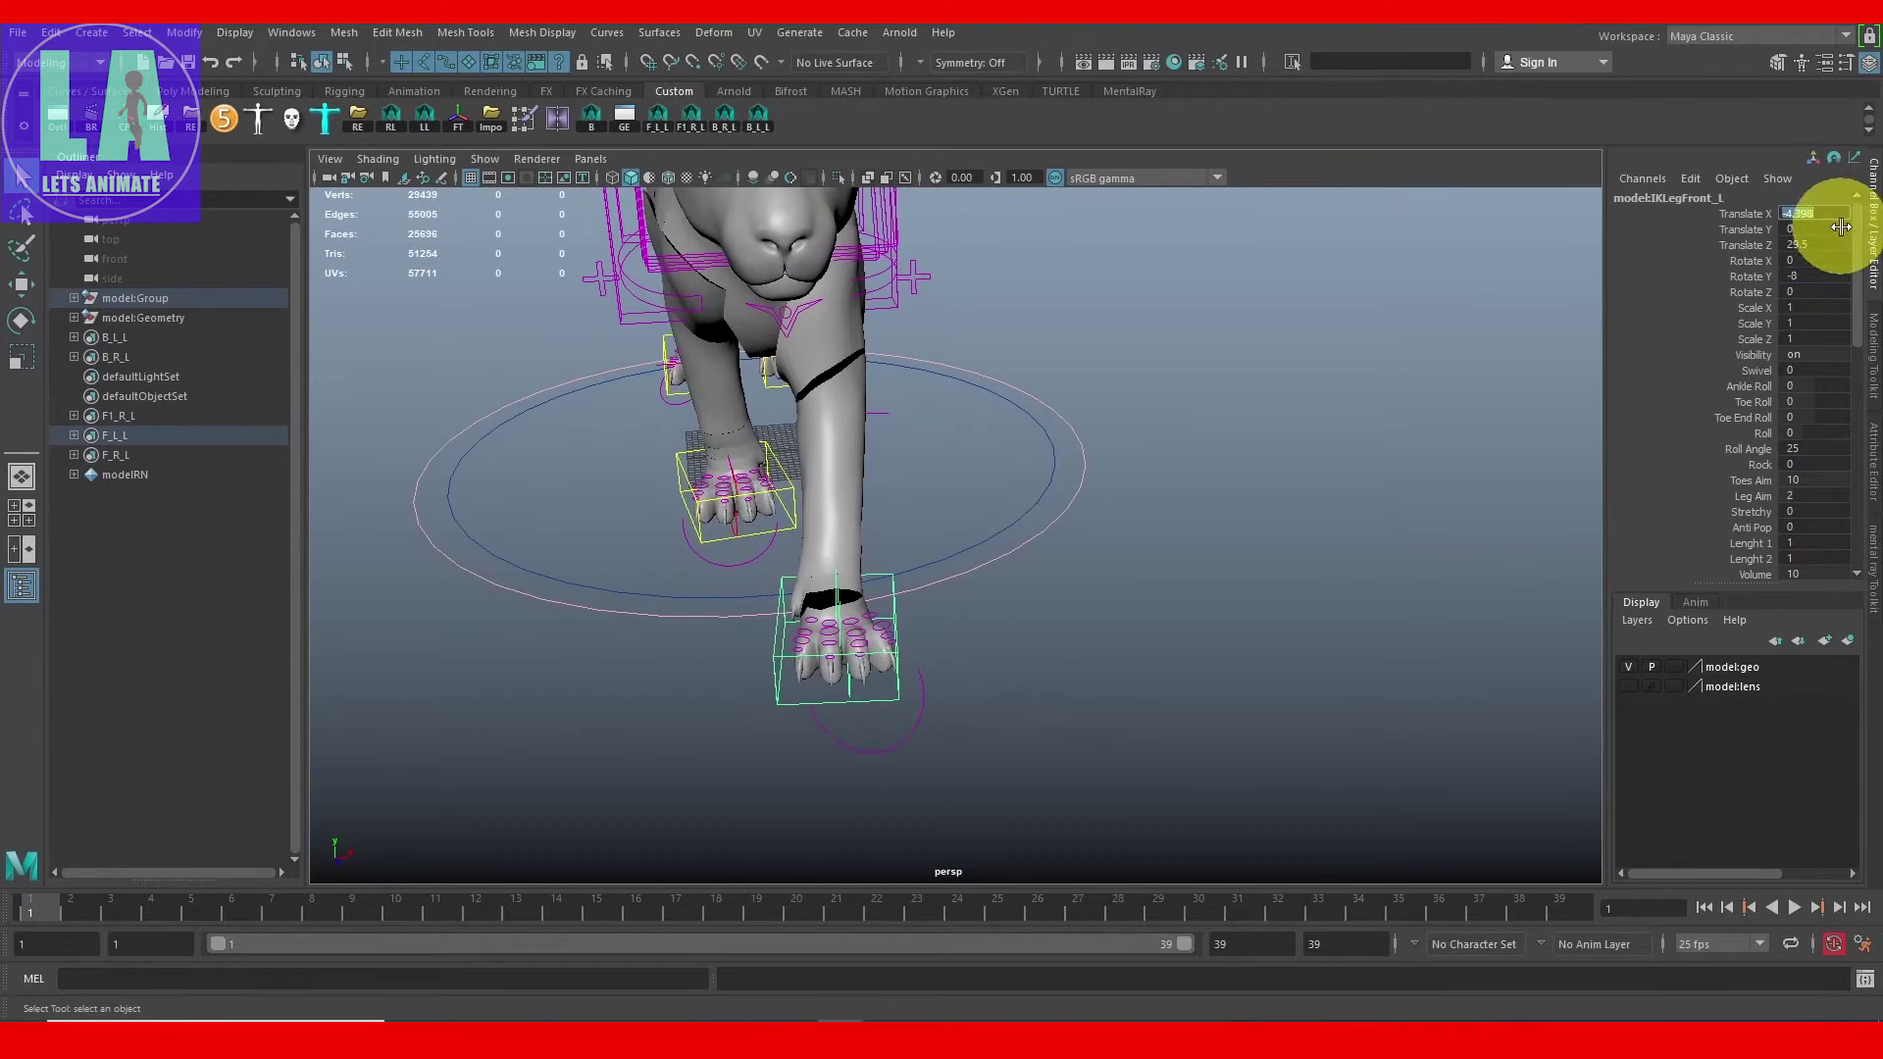
pyautogui.moveTo(1841, 227); pyautogui.dragTo(1842, 226)
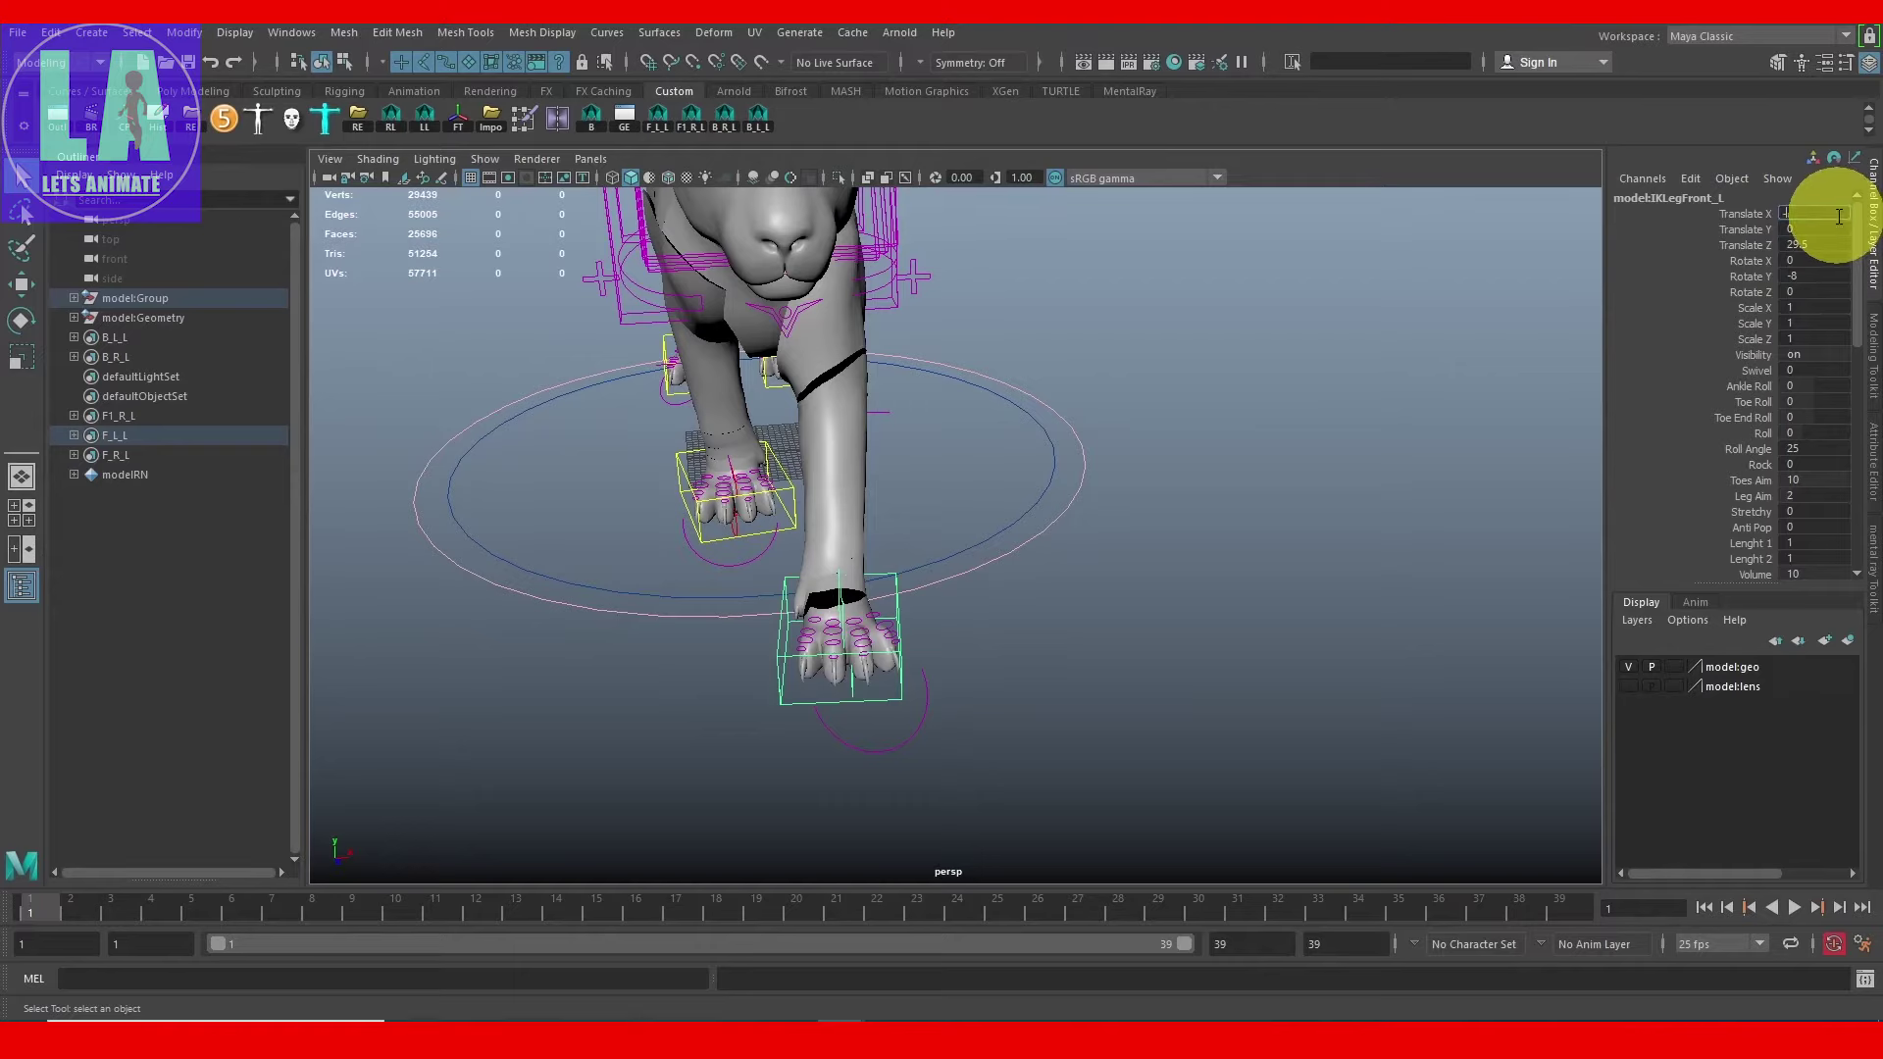
pyautogui.keyDown('ctrl'); pyautogui.moveTo(1839, 215); pyautogui.dragTo(1837, 214); pyautogui.keyUp('ctrl')
pyautogui.click(686, 468)
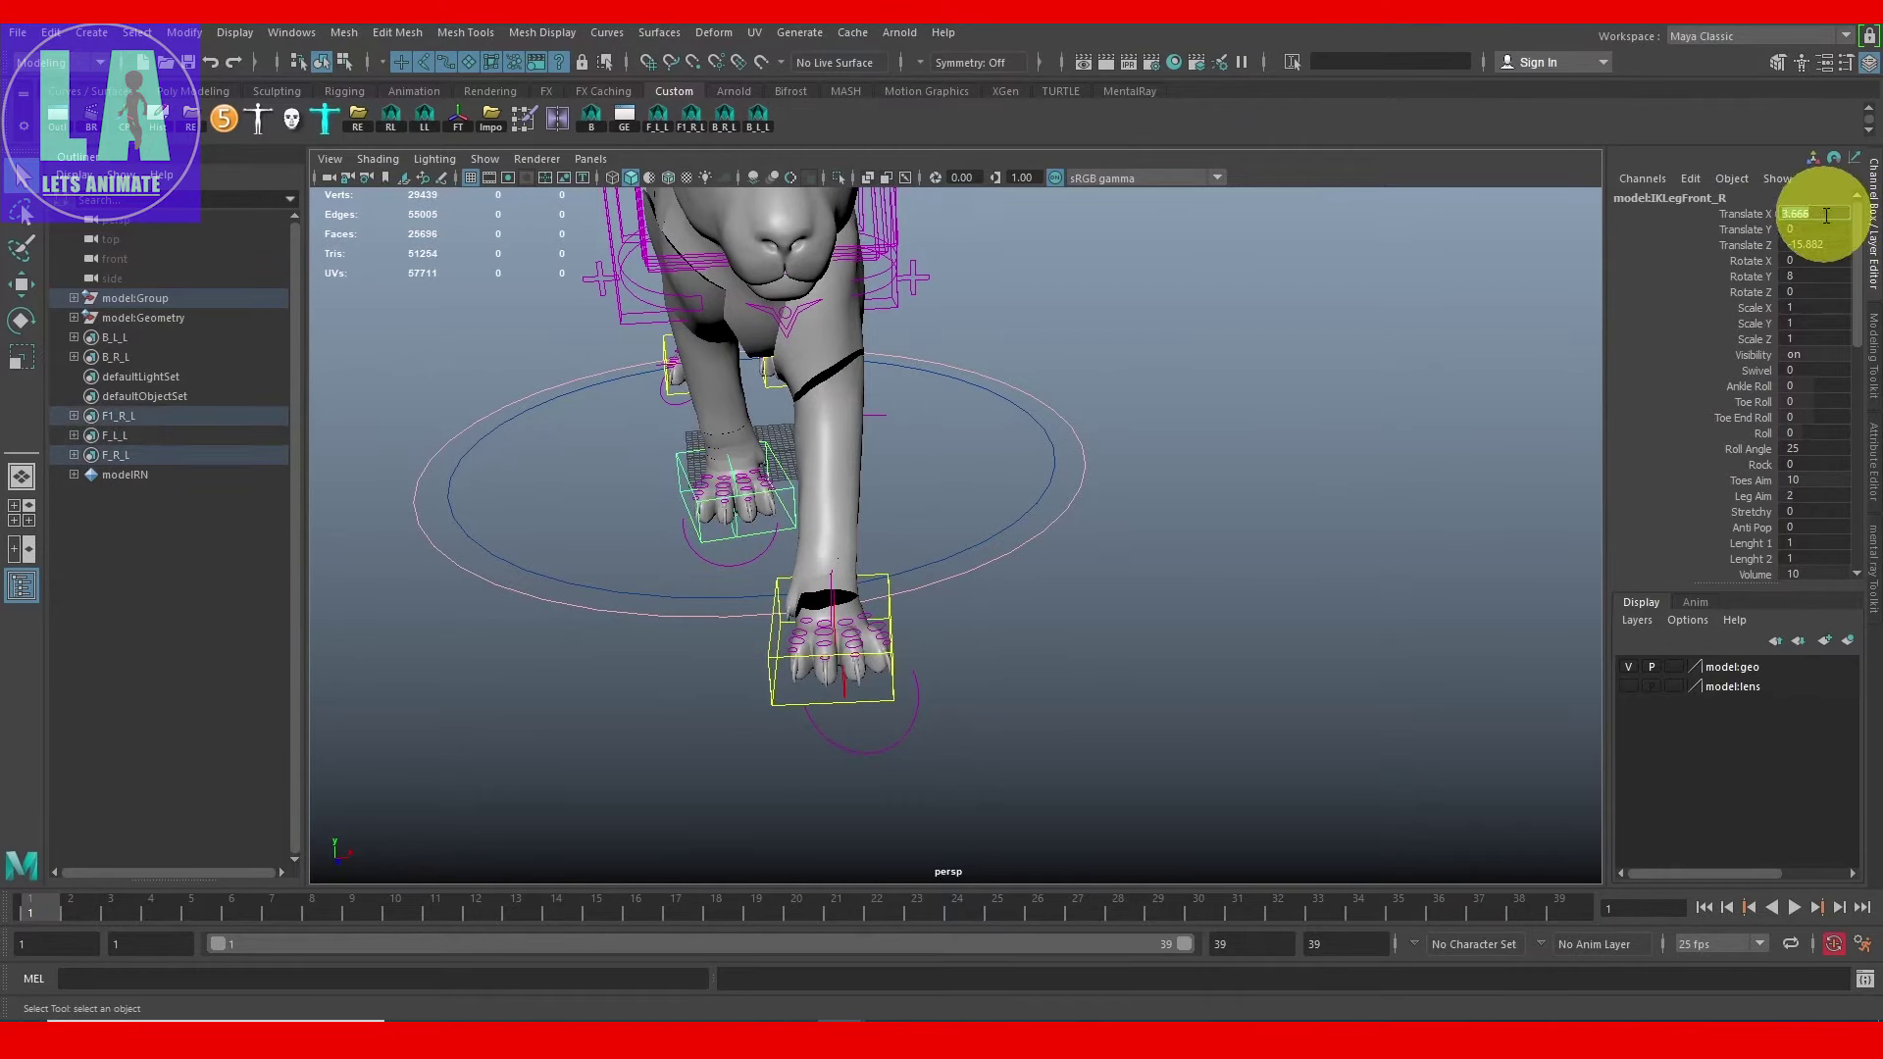
pyautogui.write('5')
pyautogui.press('Return')
# Step: Orbit to a side view of the leopard and select the spine control
pyautogui.scroll(-5, 1000, 643)
pyautogui.moveTo(989, 645)
pyautogui.keyDown('alt'); pyautogui.mouseDown()
pyautogui.moveTo(1043, 660)
pyautogui.moveTo(1238, 546)
pyautogui.moveTo(1307, 631)
pyautogui.moveTo(1127, 597)
pyautogui.moveTo(899, 590)
pyautogui.moveTo(1199, 639)
pyautogui.mouseUp(); pyautogui.keyUp('alt')
pyautogui.click(1237, 545)
pyautogui.click(950, 458)
pyautogui.click(947, 452)
# Step: Reframe the leopard and inspect the left and right front paw controls
pyautogui.moveTo(1027, 761)
pyautogui.keyDown('alt'); pyautogui.mouseDown(button='middle')
pyautogui.moveTo(1001, 749)
pyautogui.moveTo(1113, 680)
pyautogui.mouseUp(button='middle'); pyautogui.keyUp('alt')
pyautogui.keyDown('alt'); pyautogui.moveTo(1113, 679); pyautogui.dragTo(1008, 588, button='right'); pyautogui.keyUp('alt')
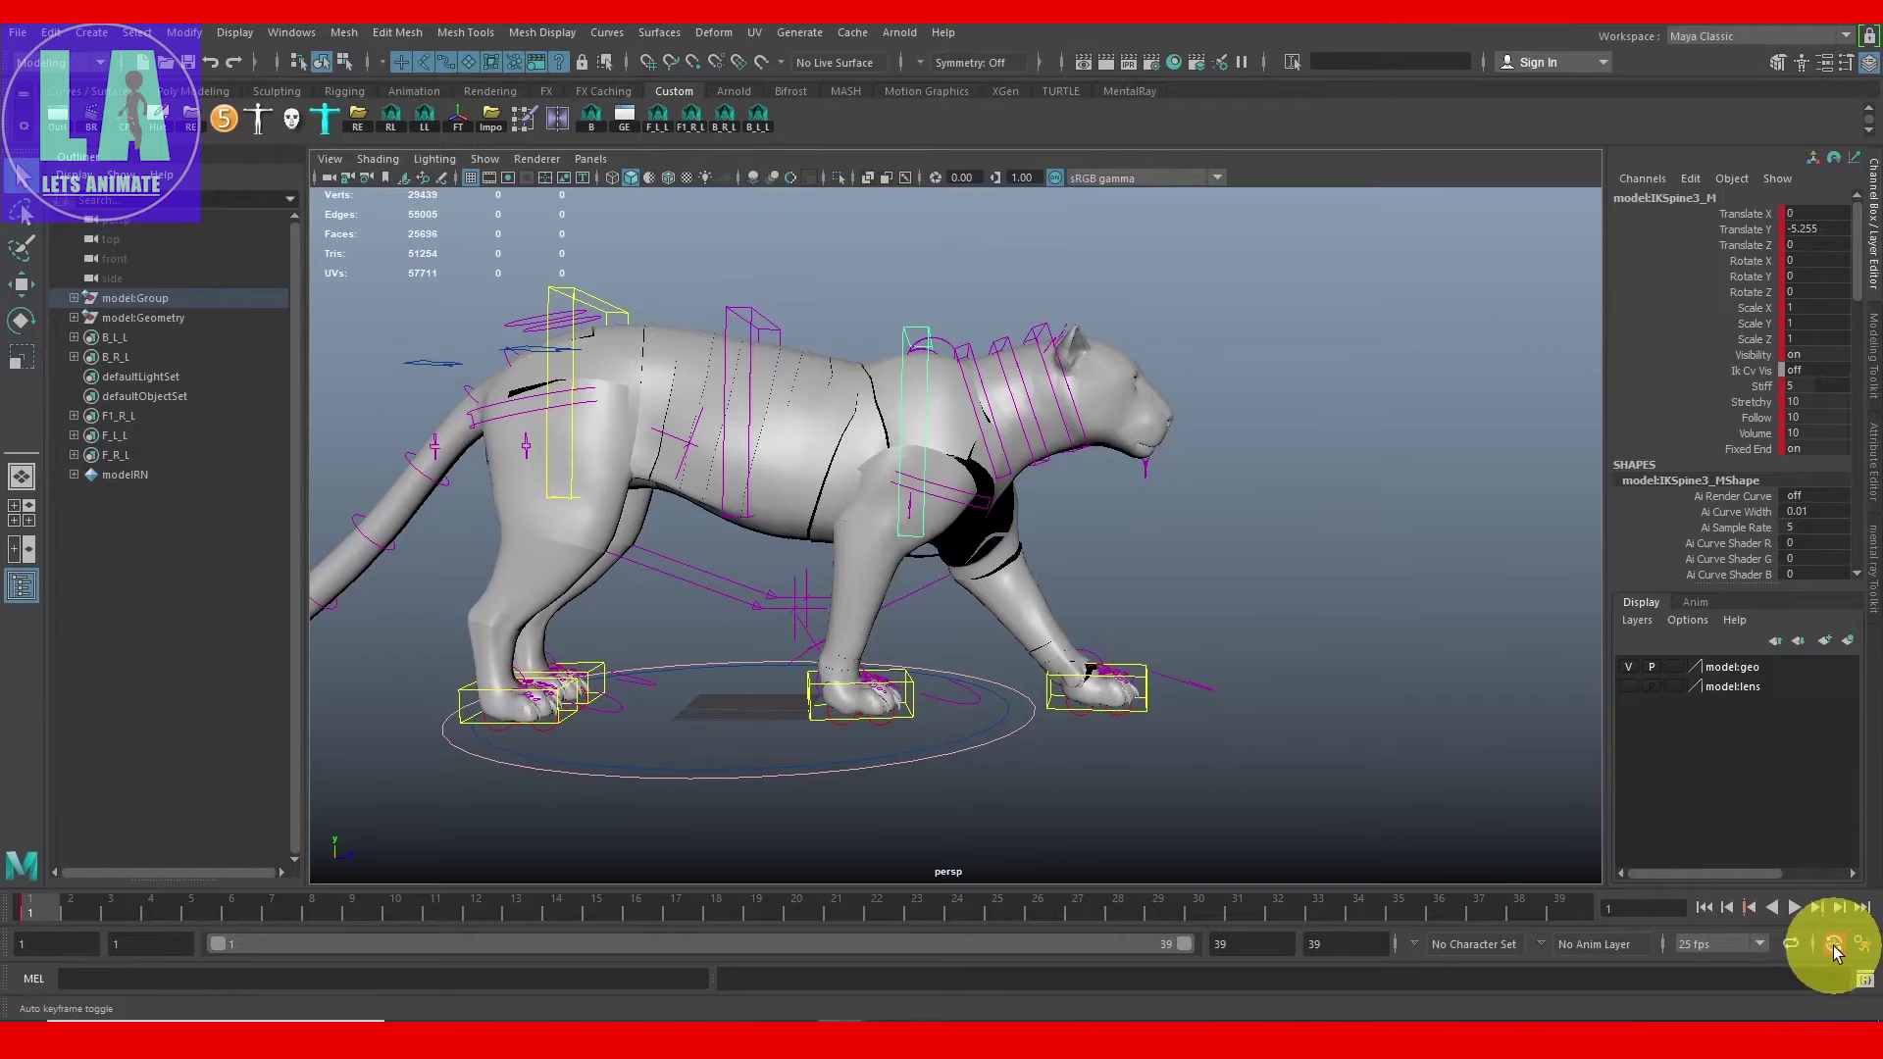
pyautogui.keyDown('alt'); pyautogui.moveTo(1342, 767); pyautogui.dragTo(1248, 662); pyautogui.keyUp('alt')
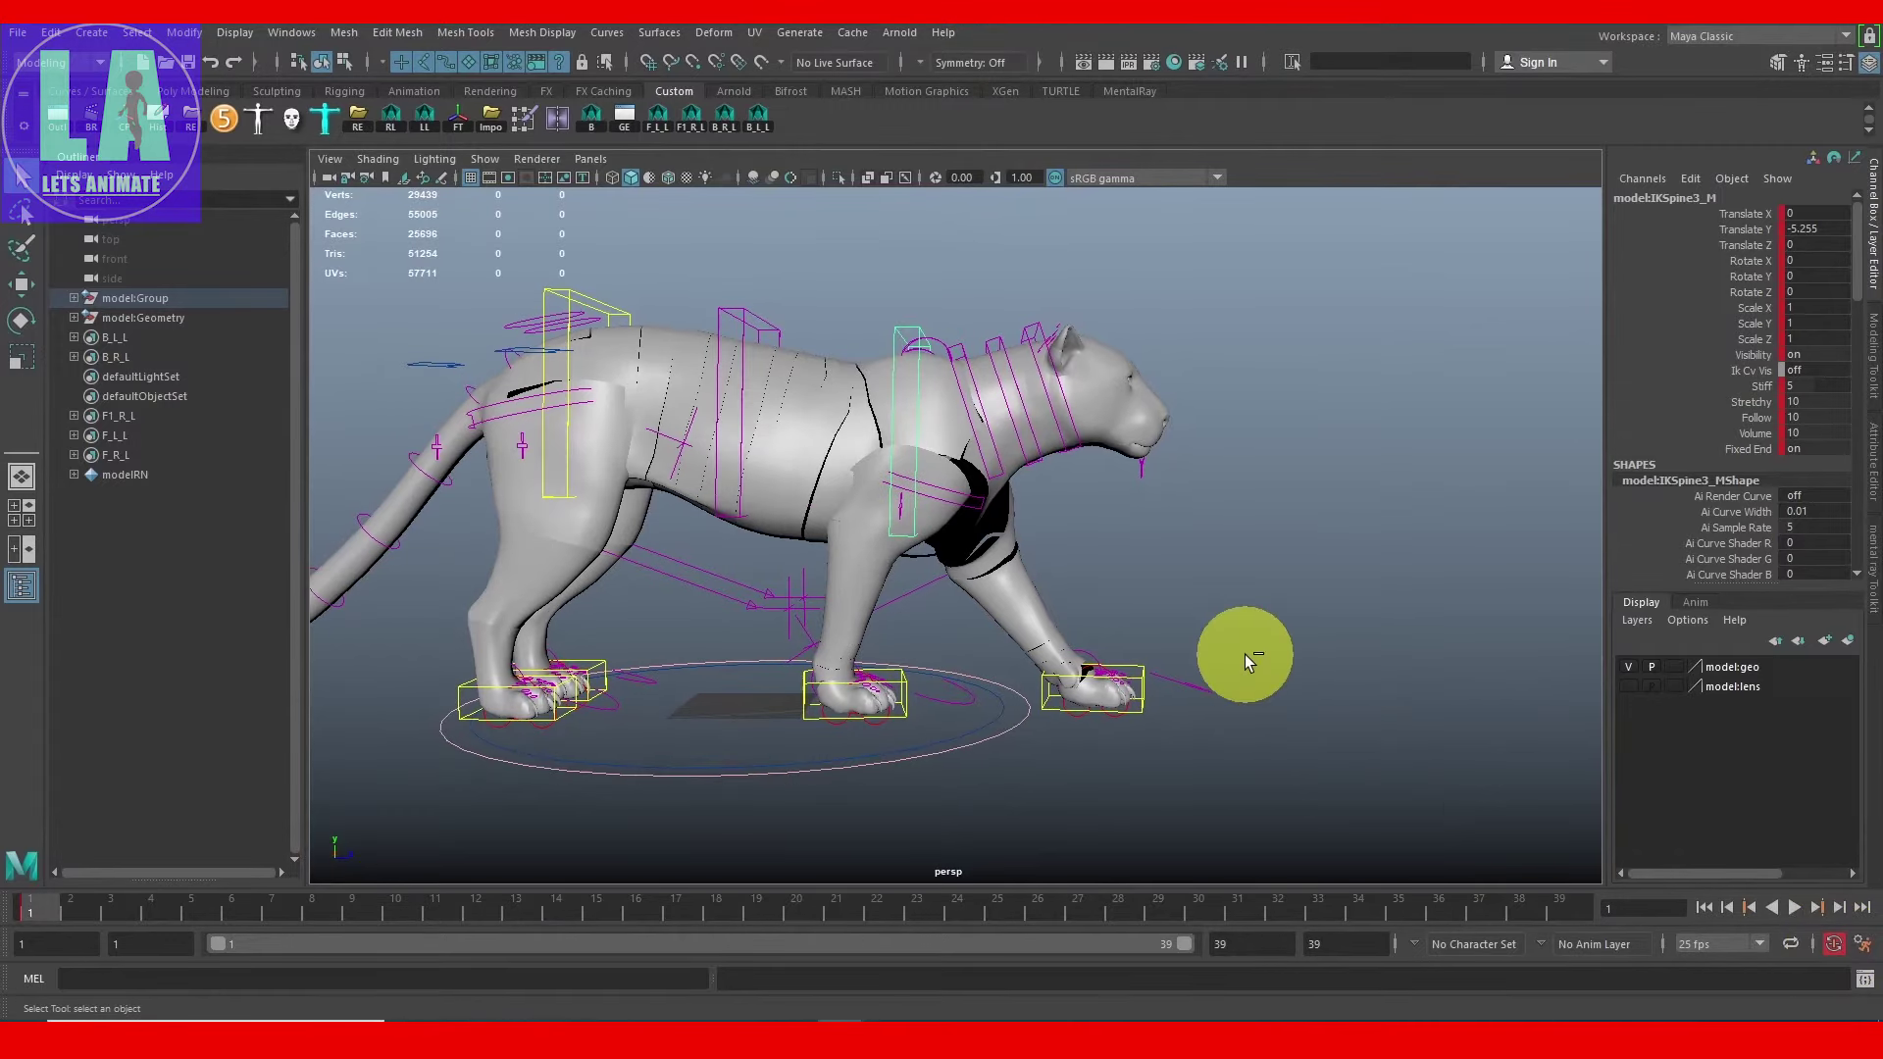
pyautogui.scroll(2, 1233, 608)
pyautogui.click(1128, 721)
pyautogui.moveTo(1268, 765)
pyautogui.keyDown('alt'); pyautogui.mouseDown()
pyautogui.moveTo(1143, 664)
pyautogui.moveTo(1146, 760)
pyautogui.mouseUp(); pyautogui.keyUp('alt')
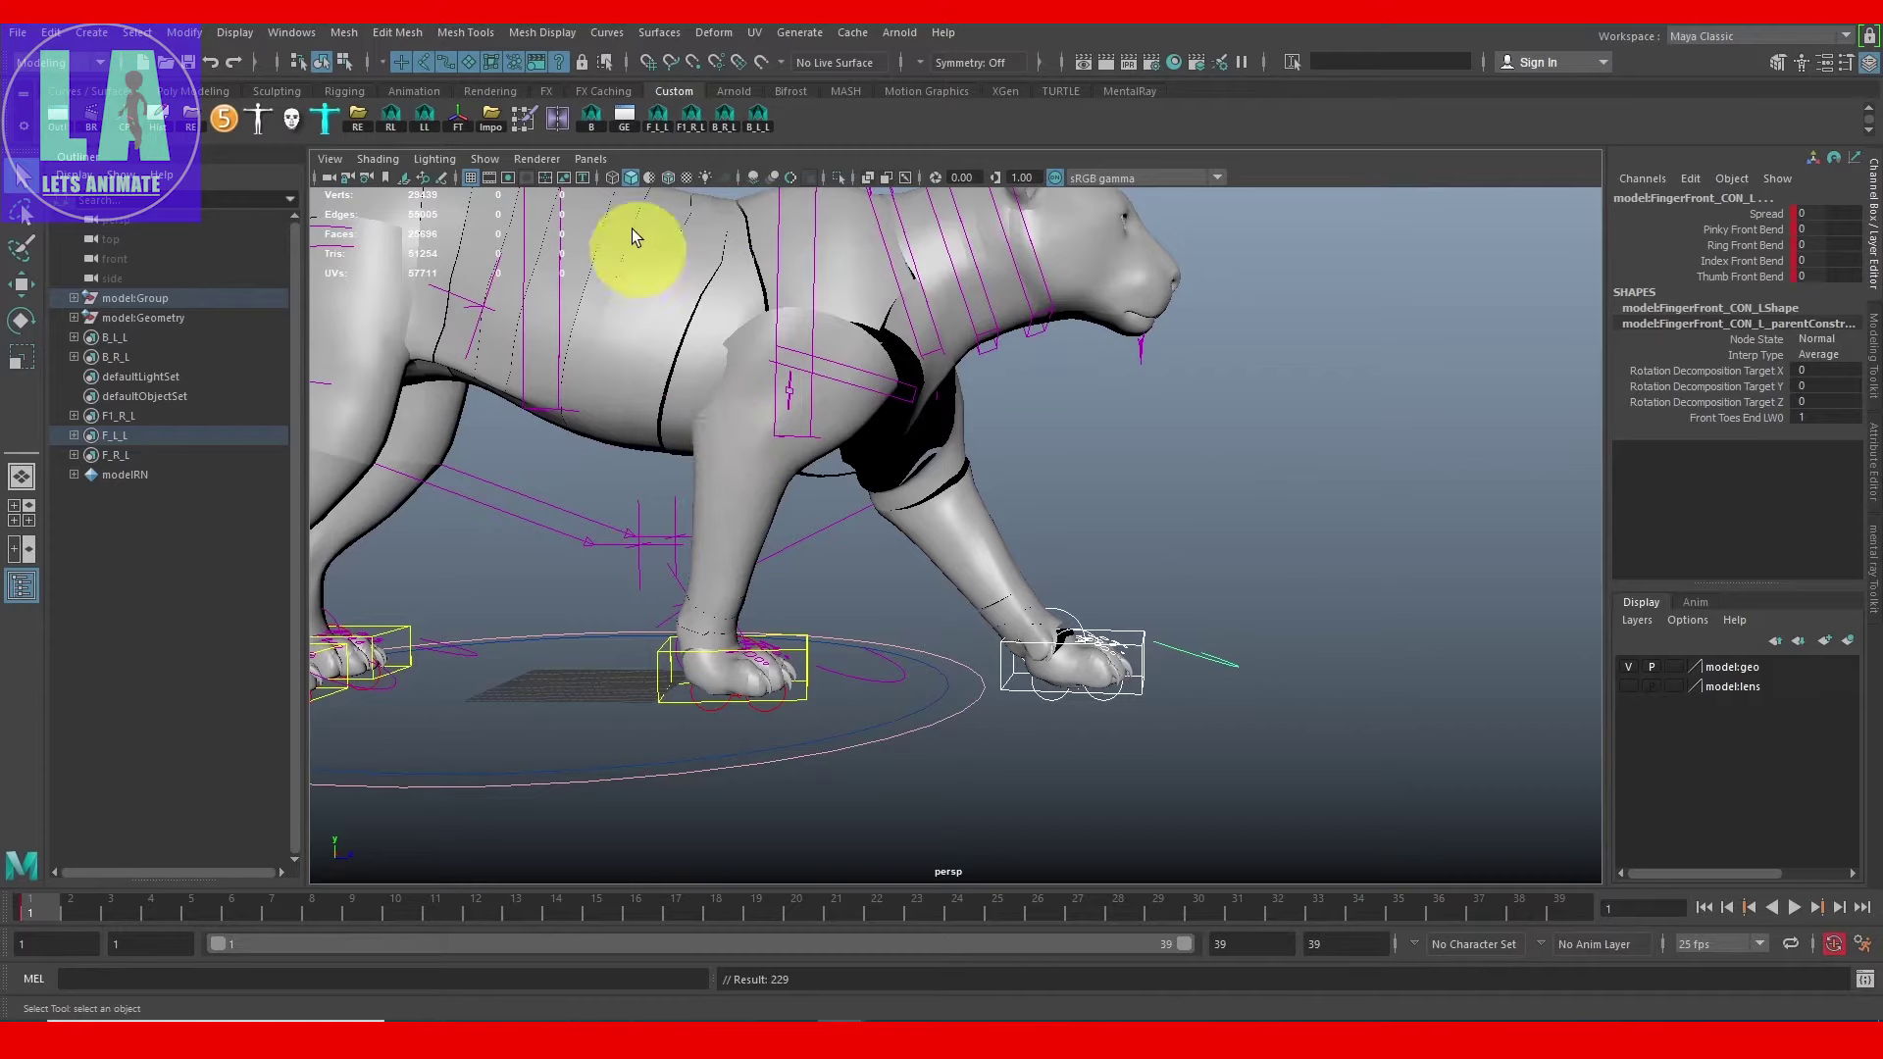
pyautogui.click(692, 126)
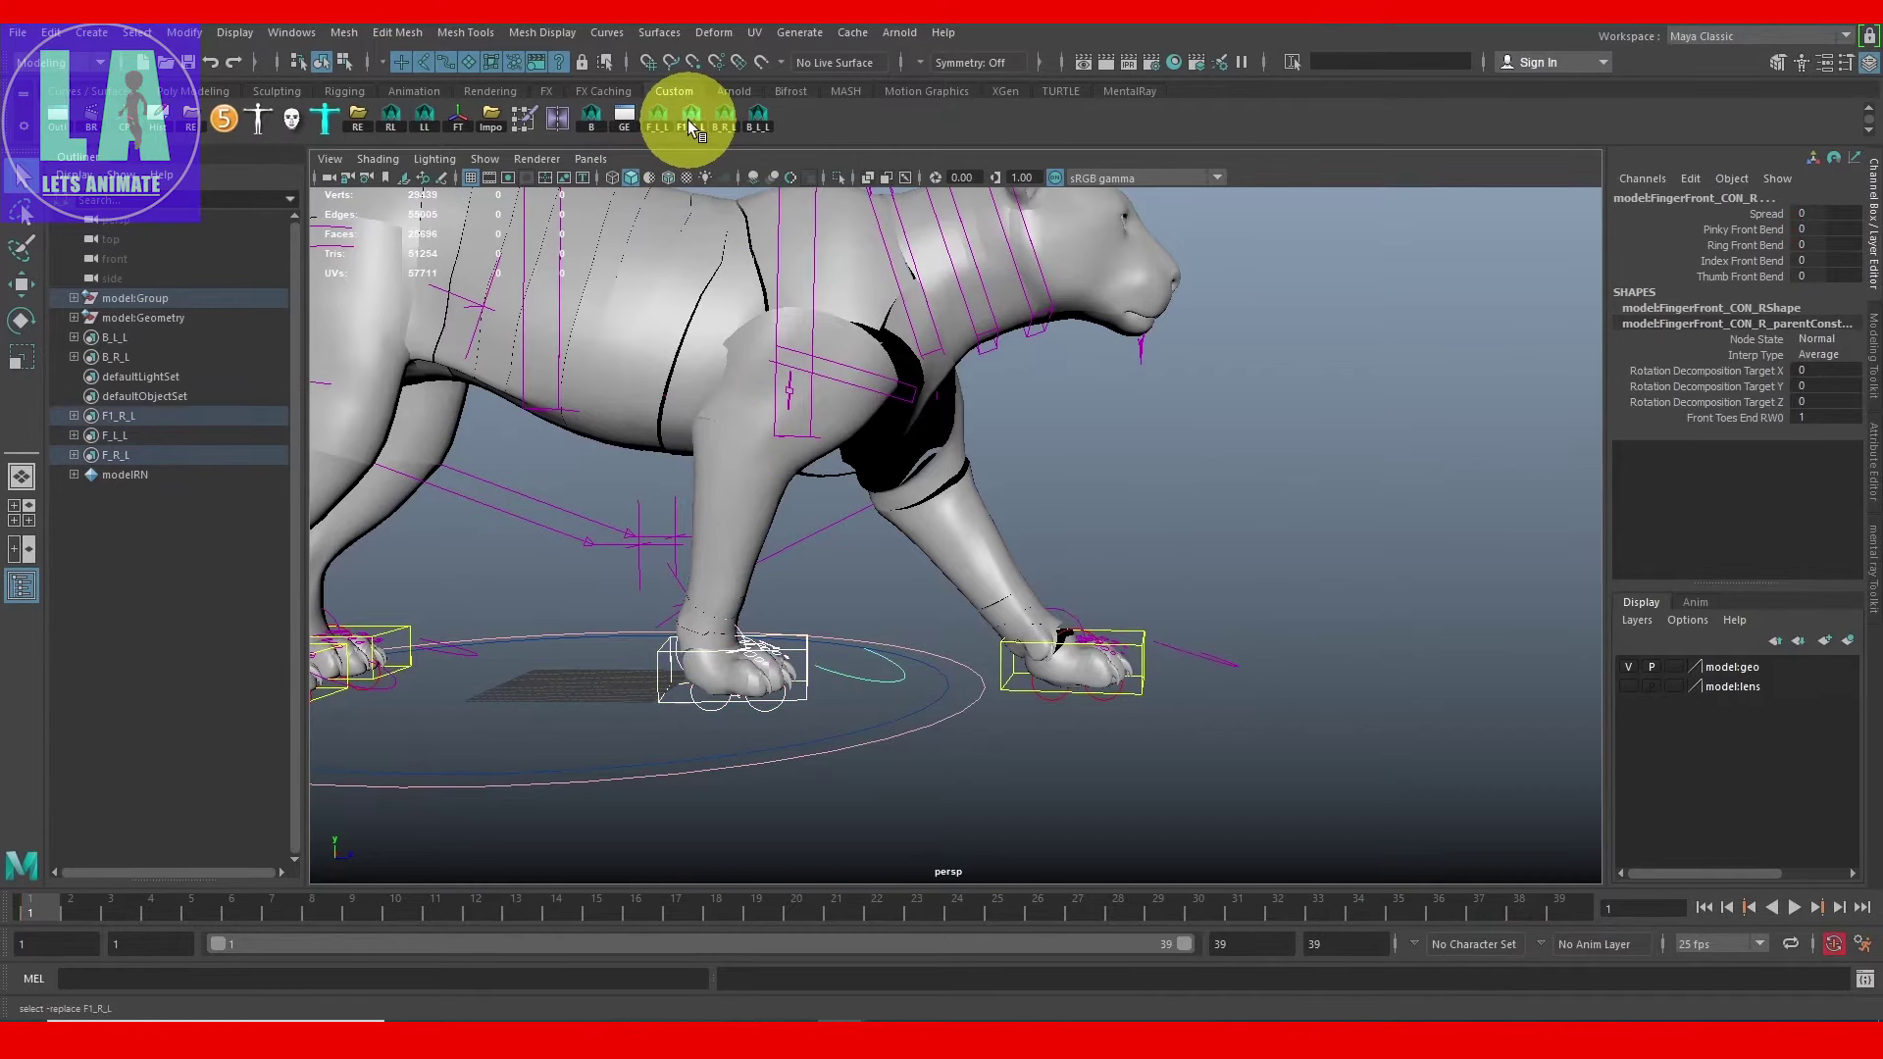
pyautogui.scroll(-5, 1174, 498)
pyautogui.scroll(-2, 1008, 723)
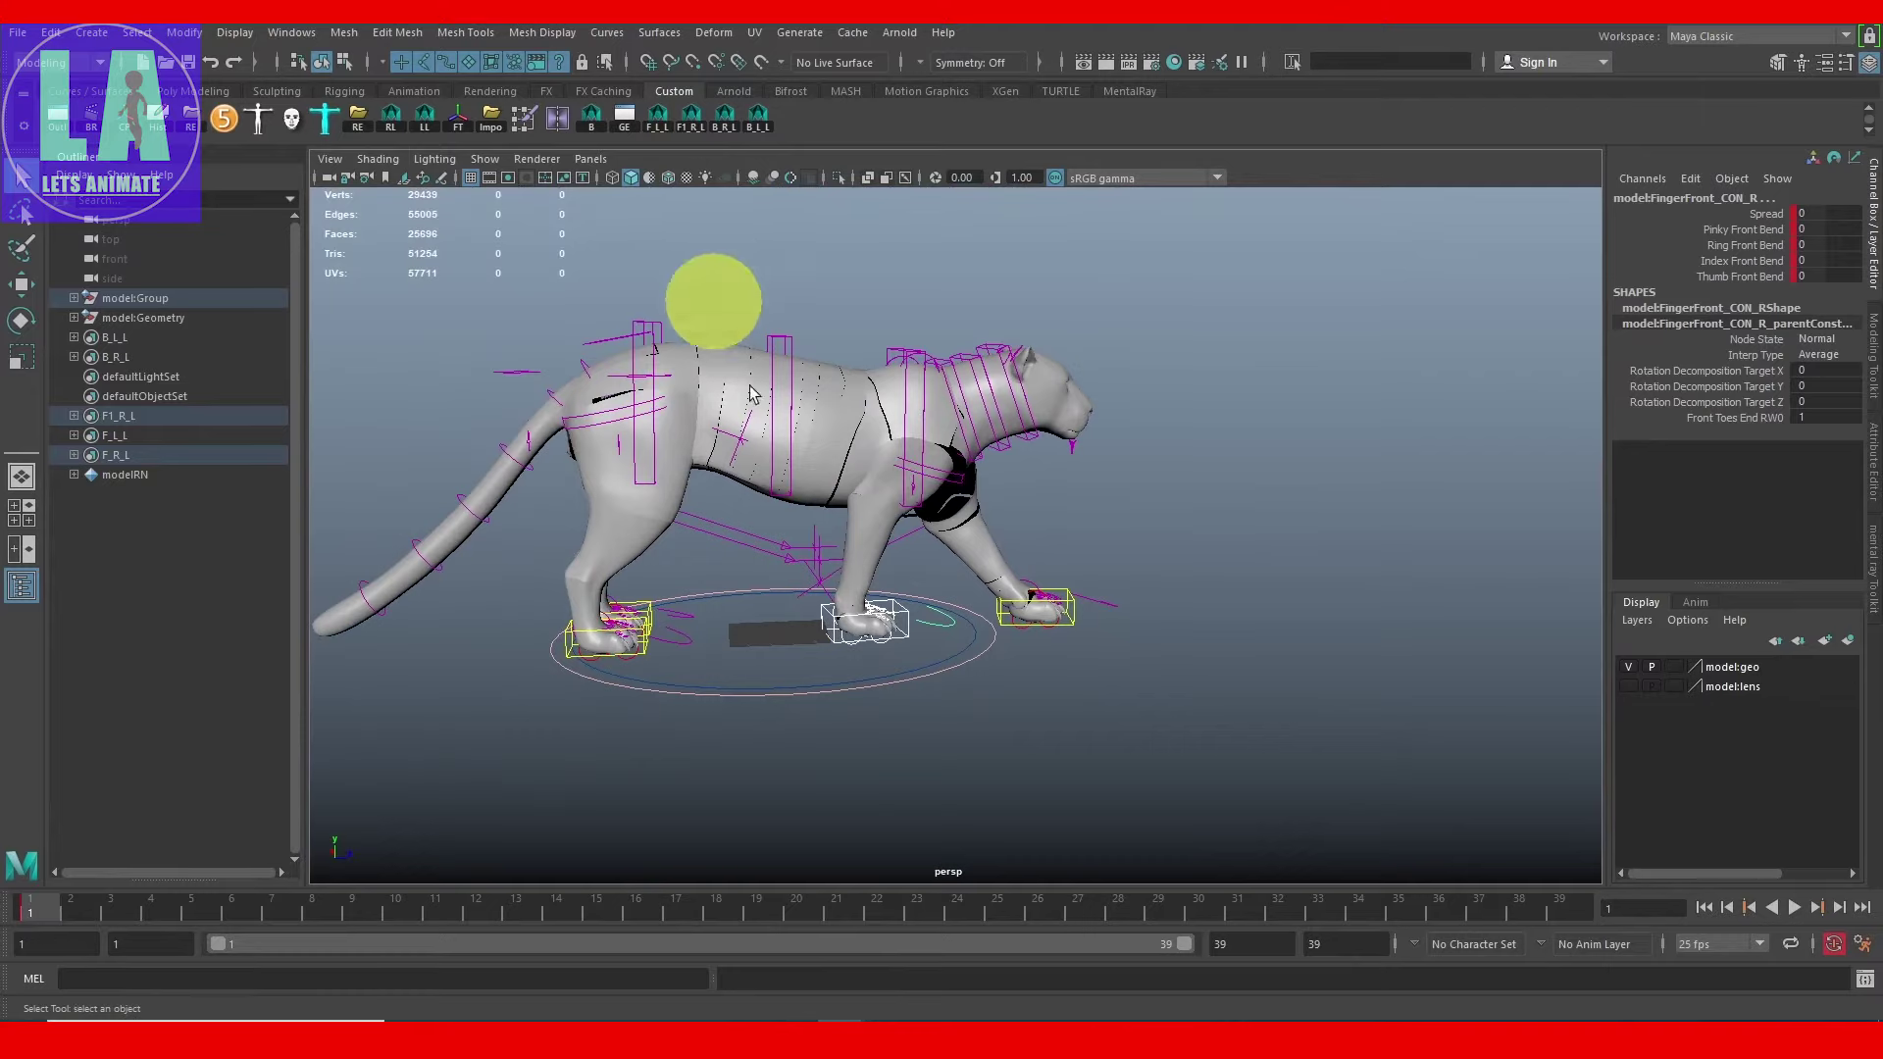
pyautogui.click(131, 945)
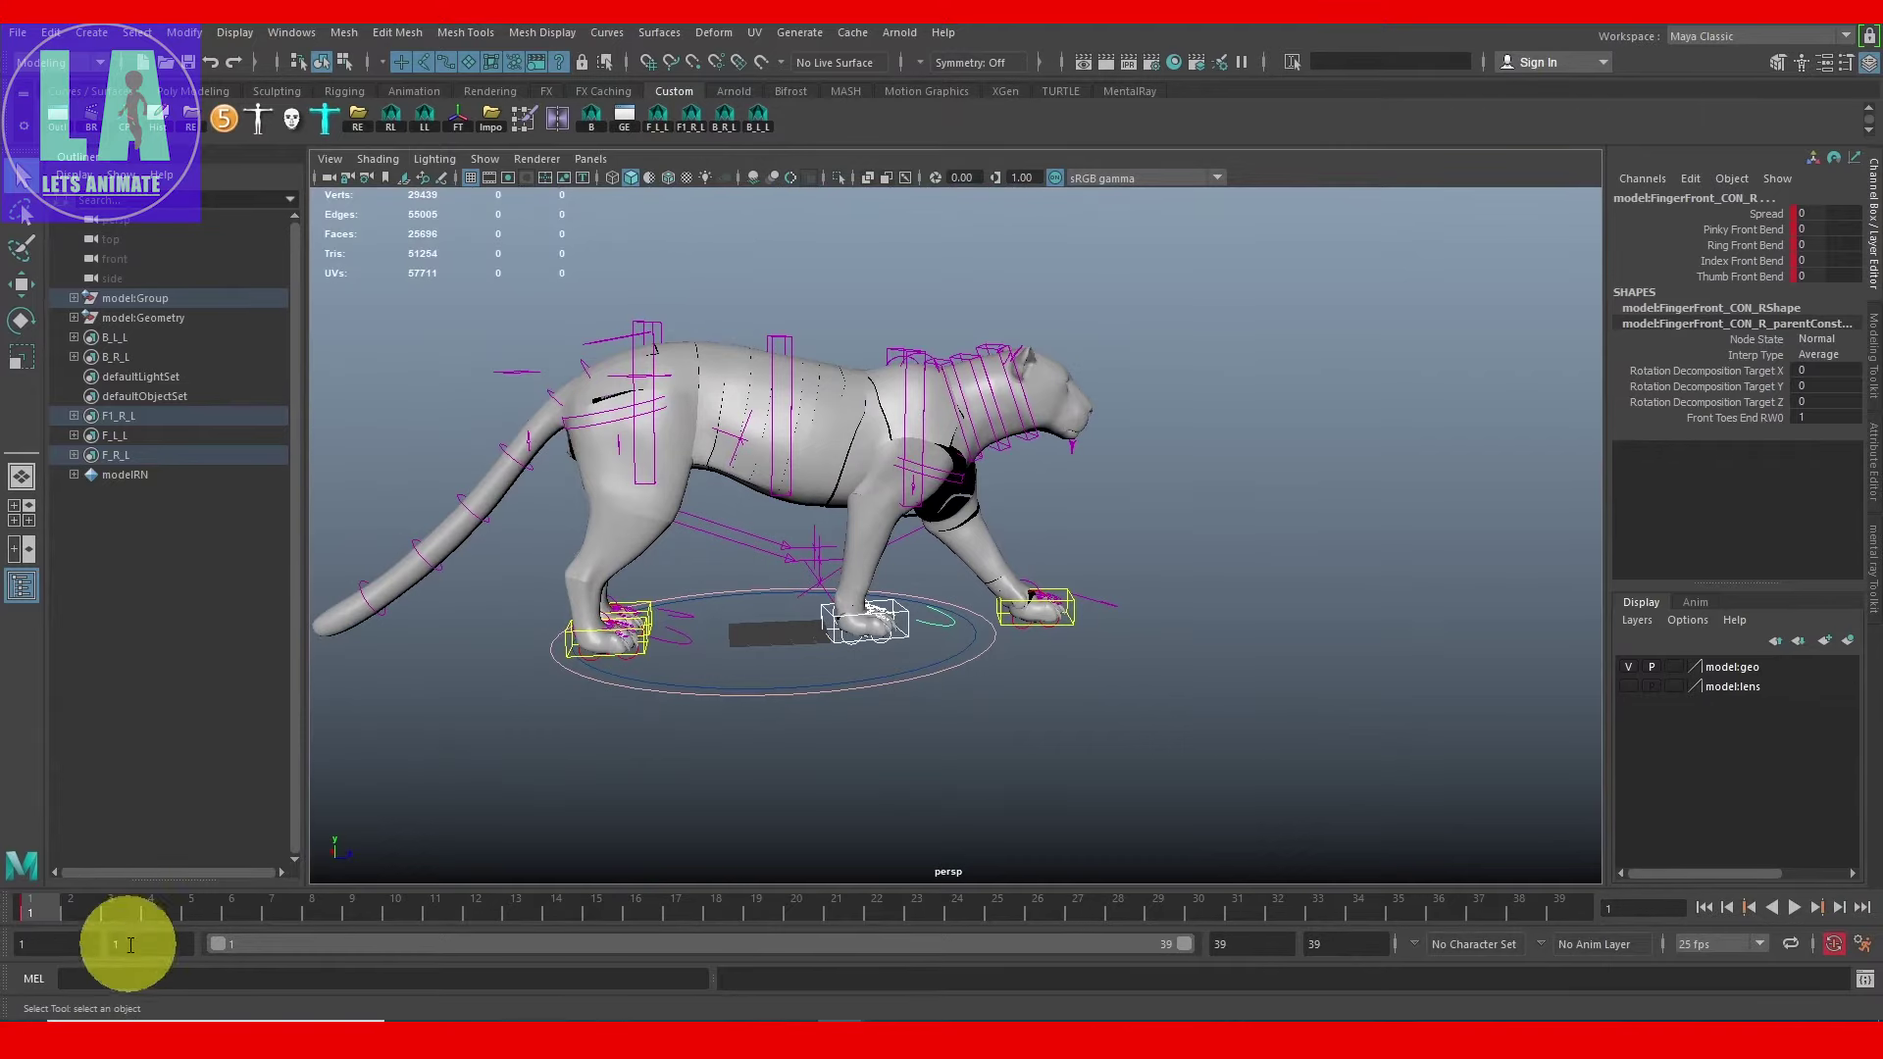
# Step: Twist the mid-spine control IKSpine3_M to Rotate Y -10
pyautogui.click(912, 461)
pyautogui.moveTo(933, 546)
pyautogui.keyDown('alt'); pyautogui.mouseDown()
pyautogui.moveTo(956, 633)
pyautogui.moveTo(912, 775)
pyautogui.mouseUp(); pyautogui.keyUp('alt')
pyautogui.keyDown('alt'); pyautogui.moveTo(934, 589); pyautogui.dragTo(1061, 562); pyautogui.keyUp('alt')
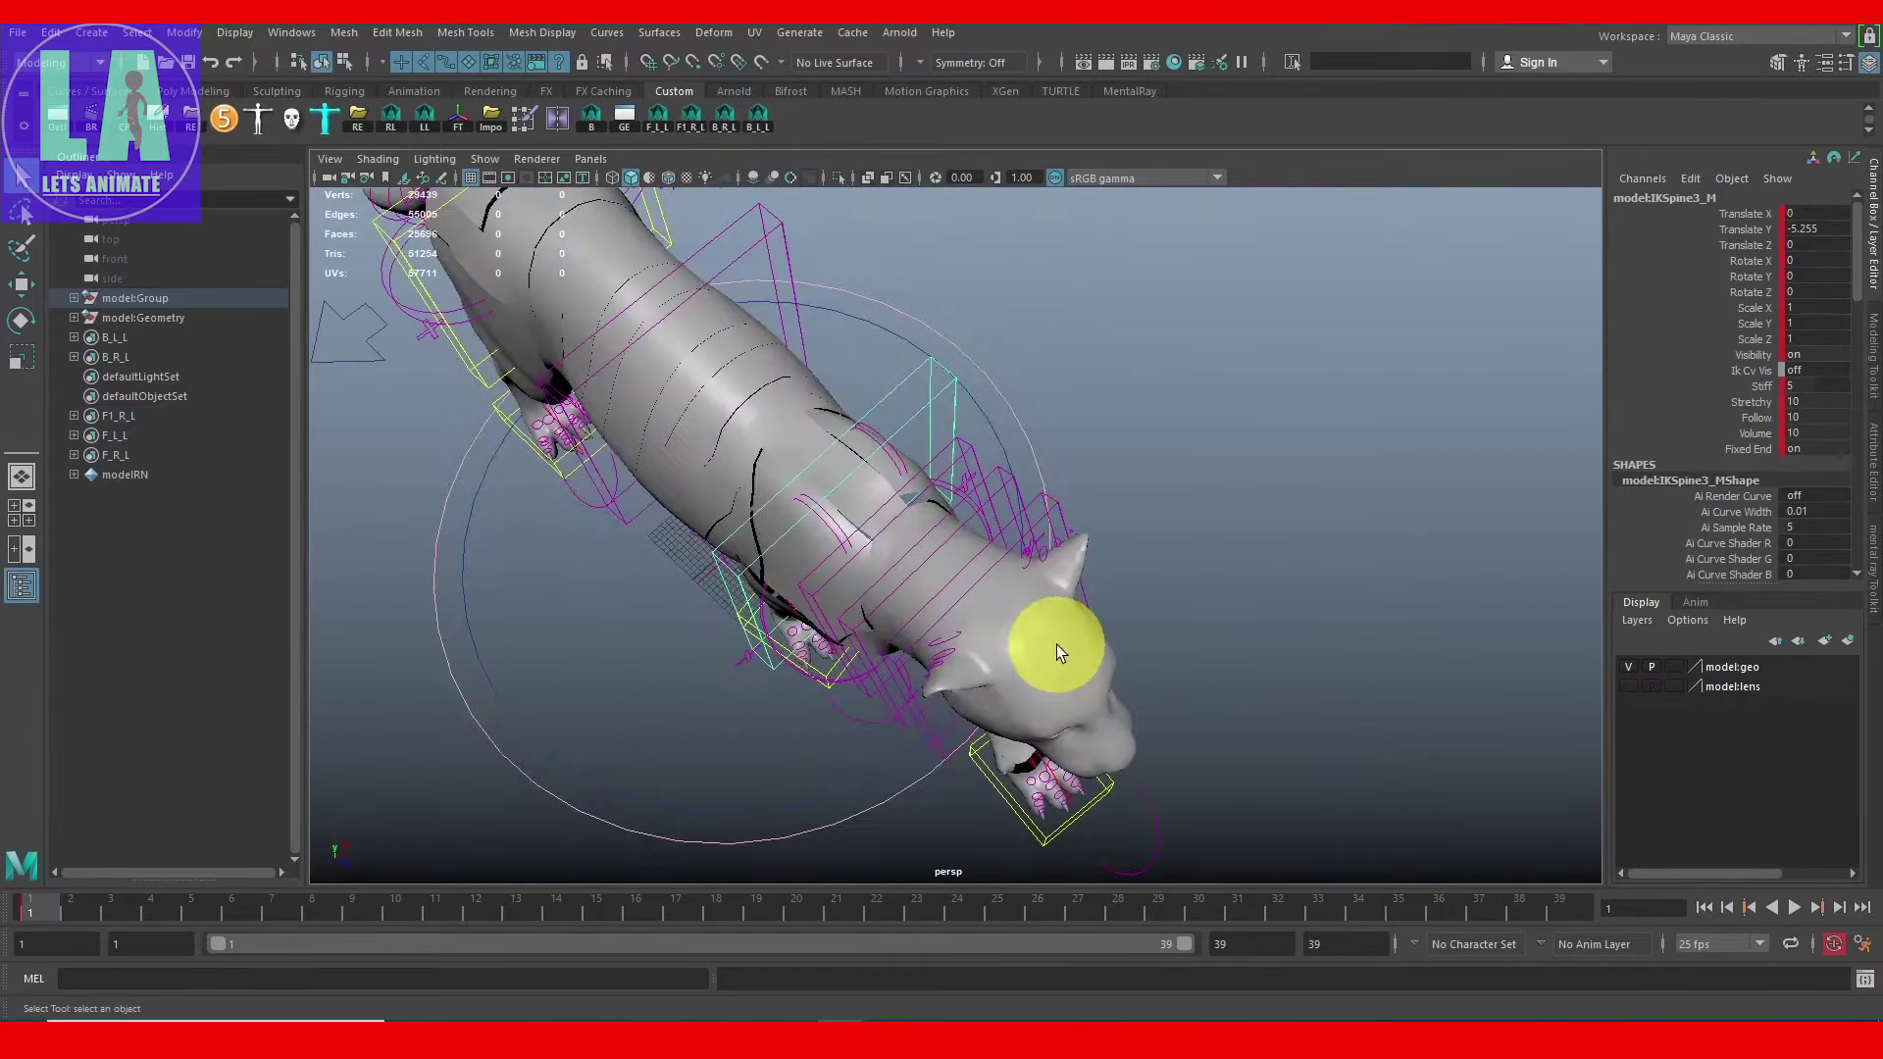
pyautogui.press('e')
pyautogui.click(1751, 275)
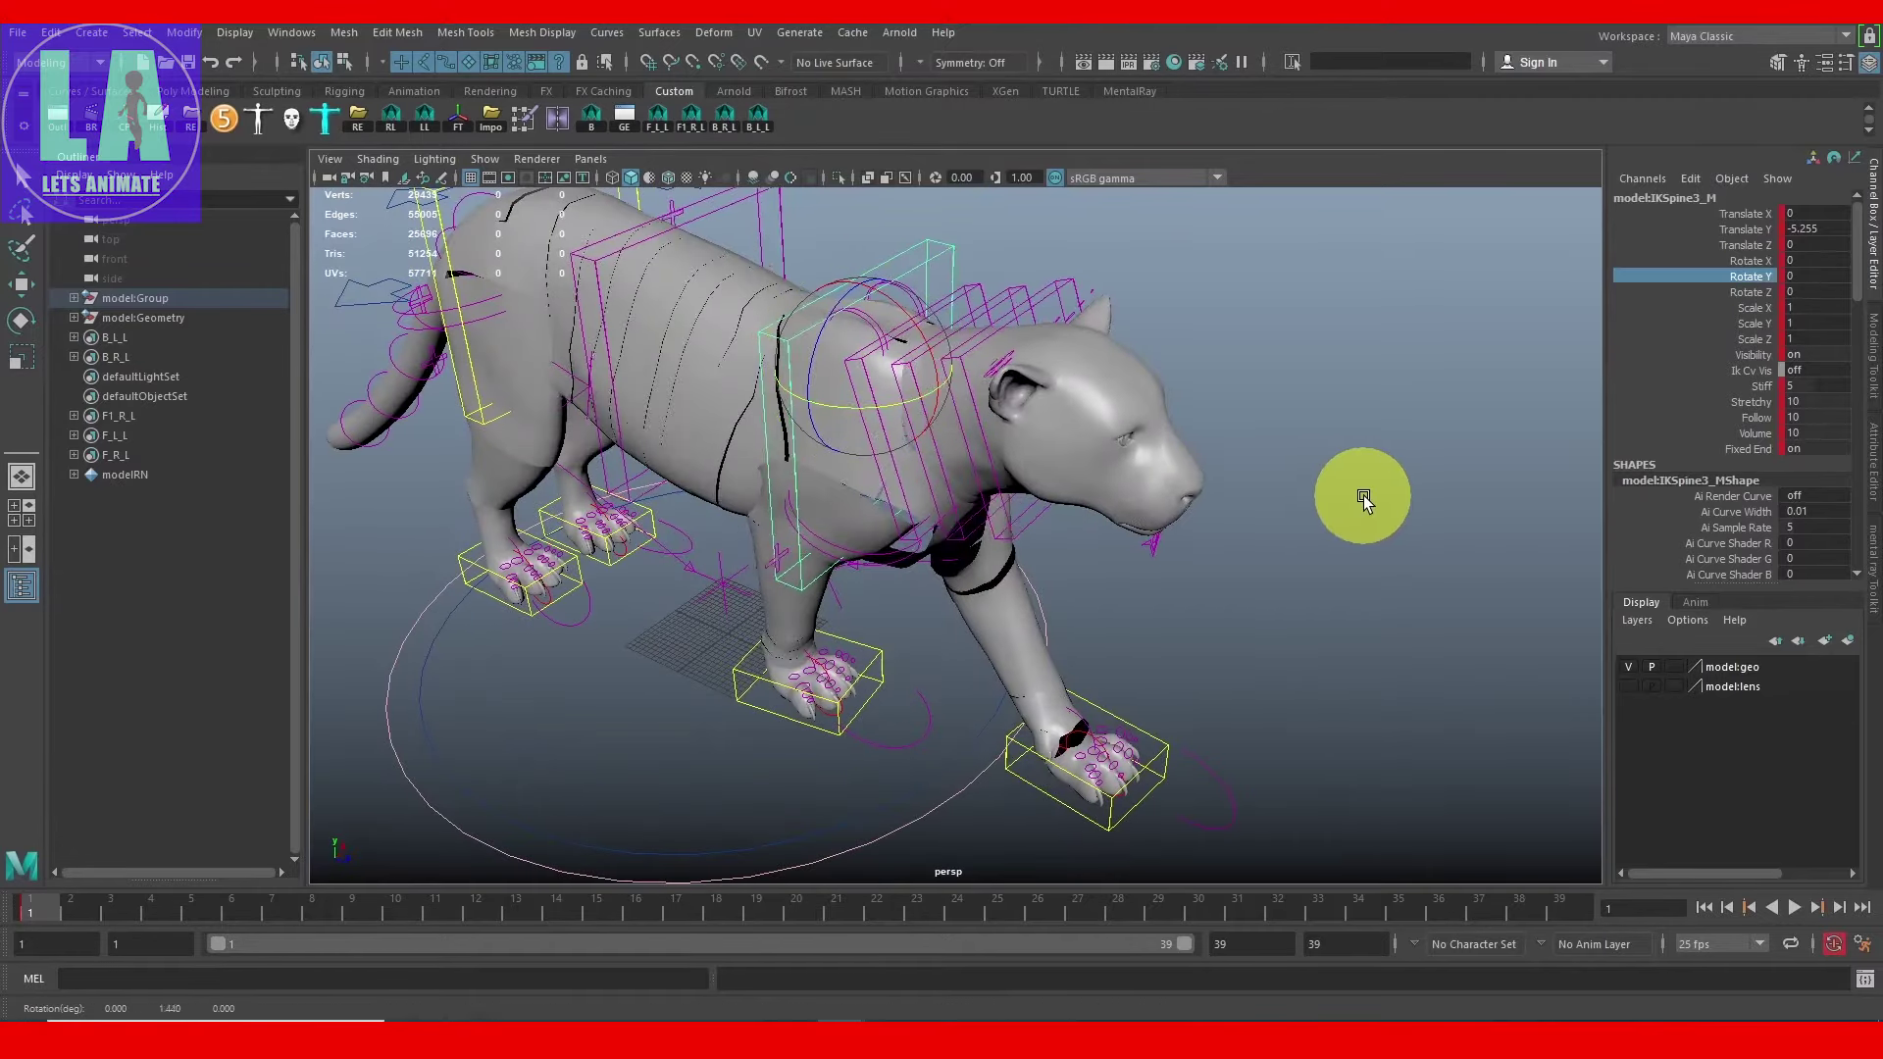
pyautogui.moveTo(1358, 500); pyautogui.dragTo(1286, 491, button='middle')
pyautogui.moveTo(1286, 491)
pyautogui.keyDown('alt'); pyautogui.mouseDown()
pyautogui.moveTo(1046, 538)
pyautogui.moveTo(1062, 603)
pyautogui.moveTo(3, 876)
pyautogui.mouseUp(); pyautogui.keyUp('alt')
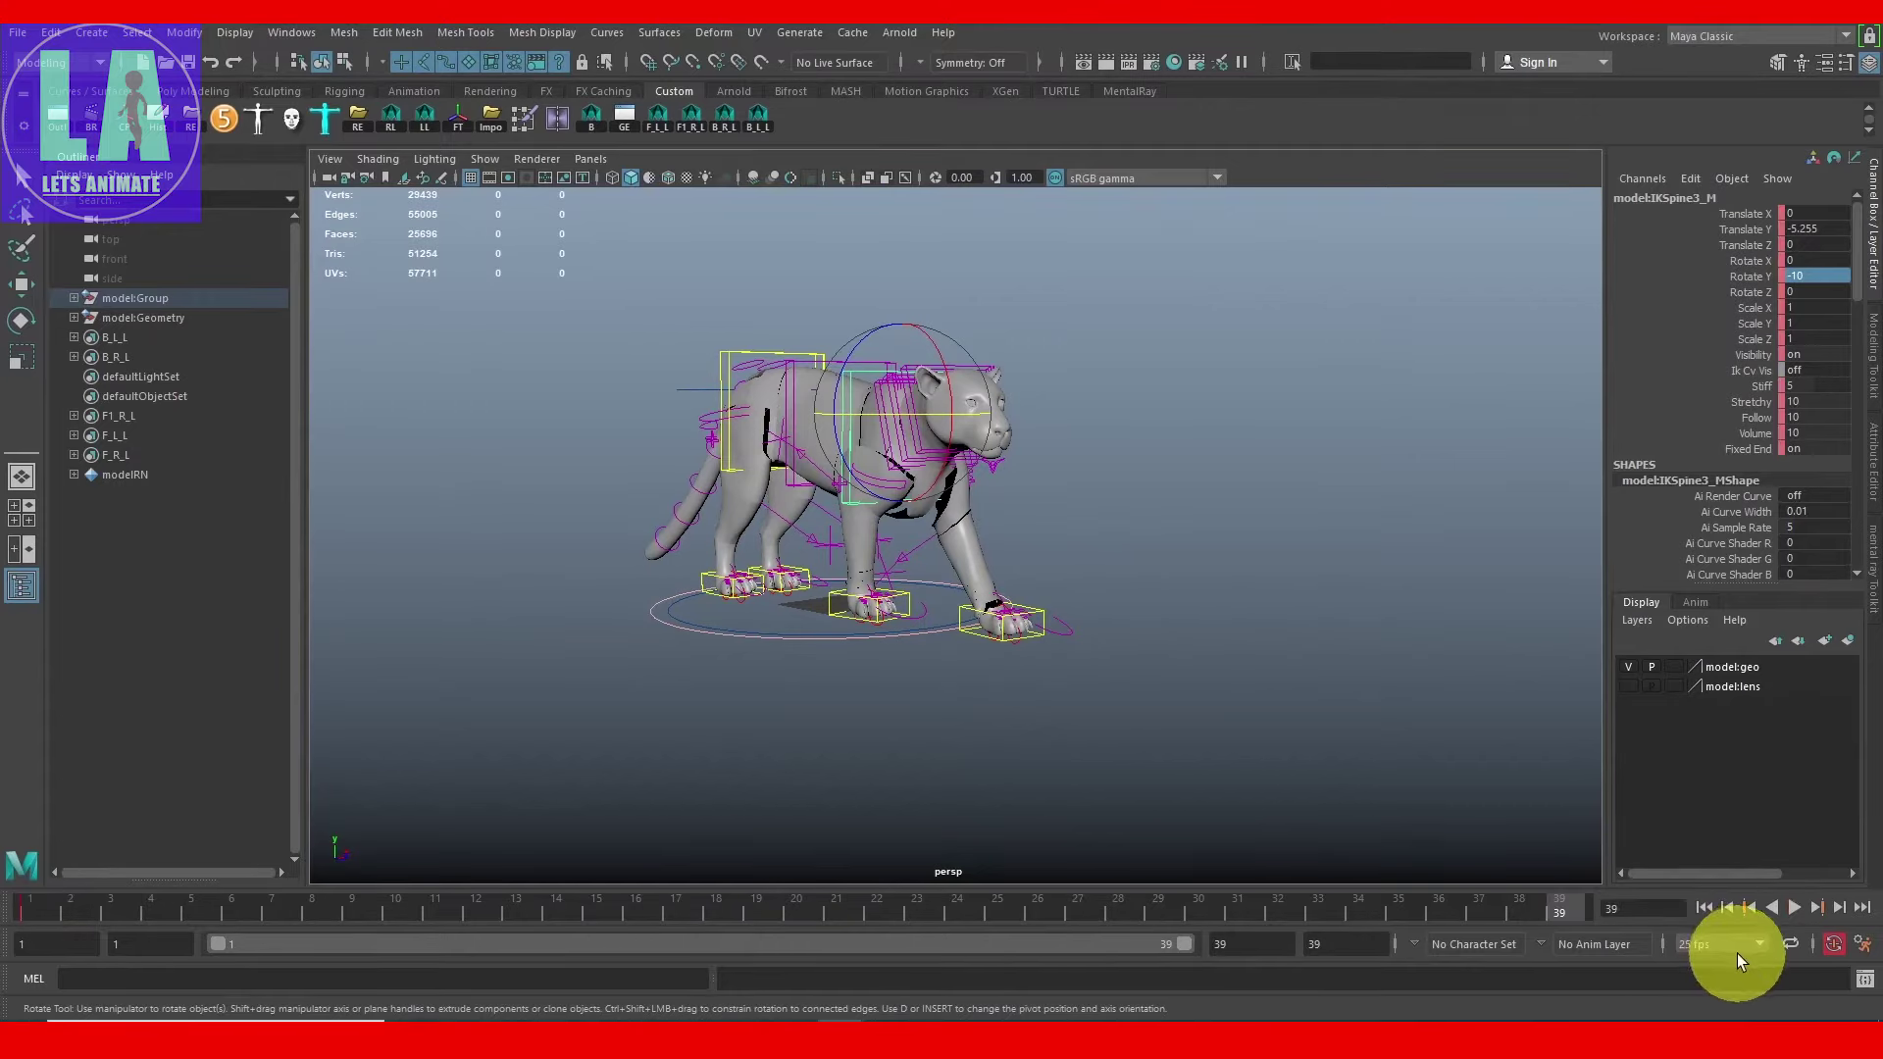
pyautogui.keyDown('alt'); pyautogui.moveTo(993, 667); pyautogui.dragTo(1362, 927, button='right'); pyautogui.keyUp('alt')
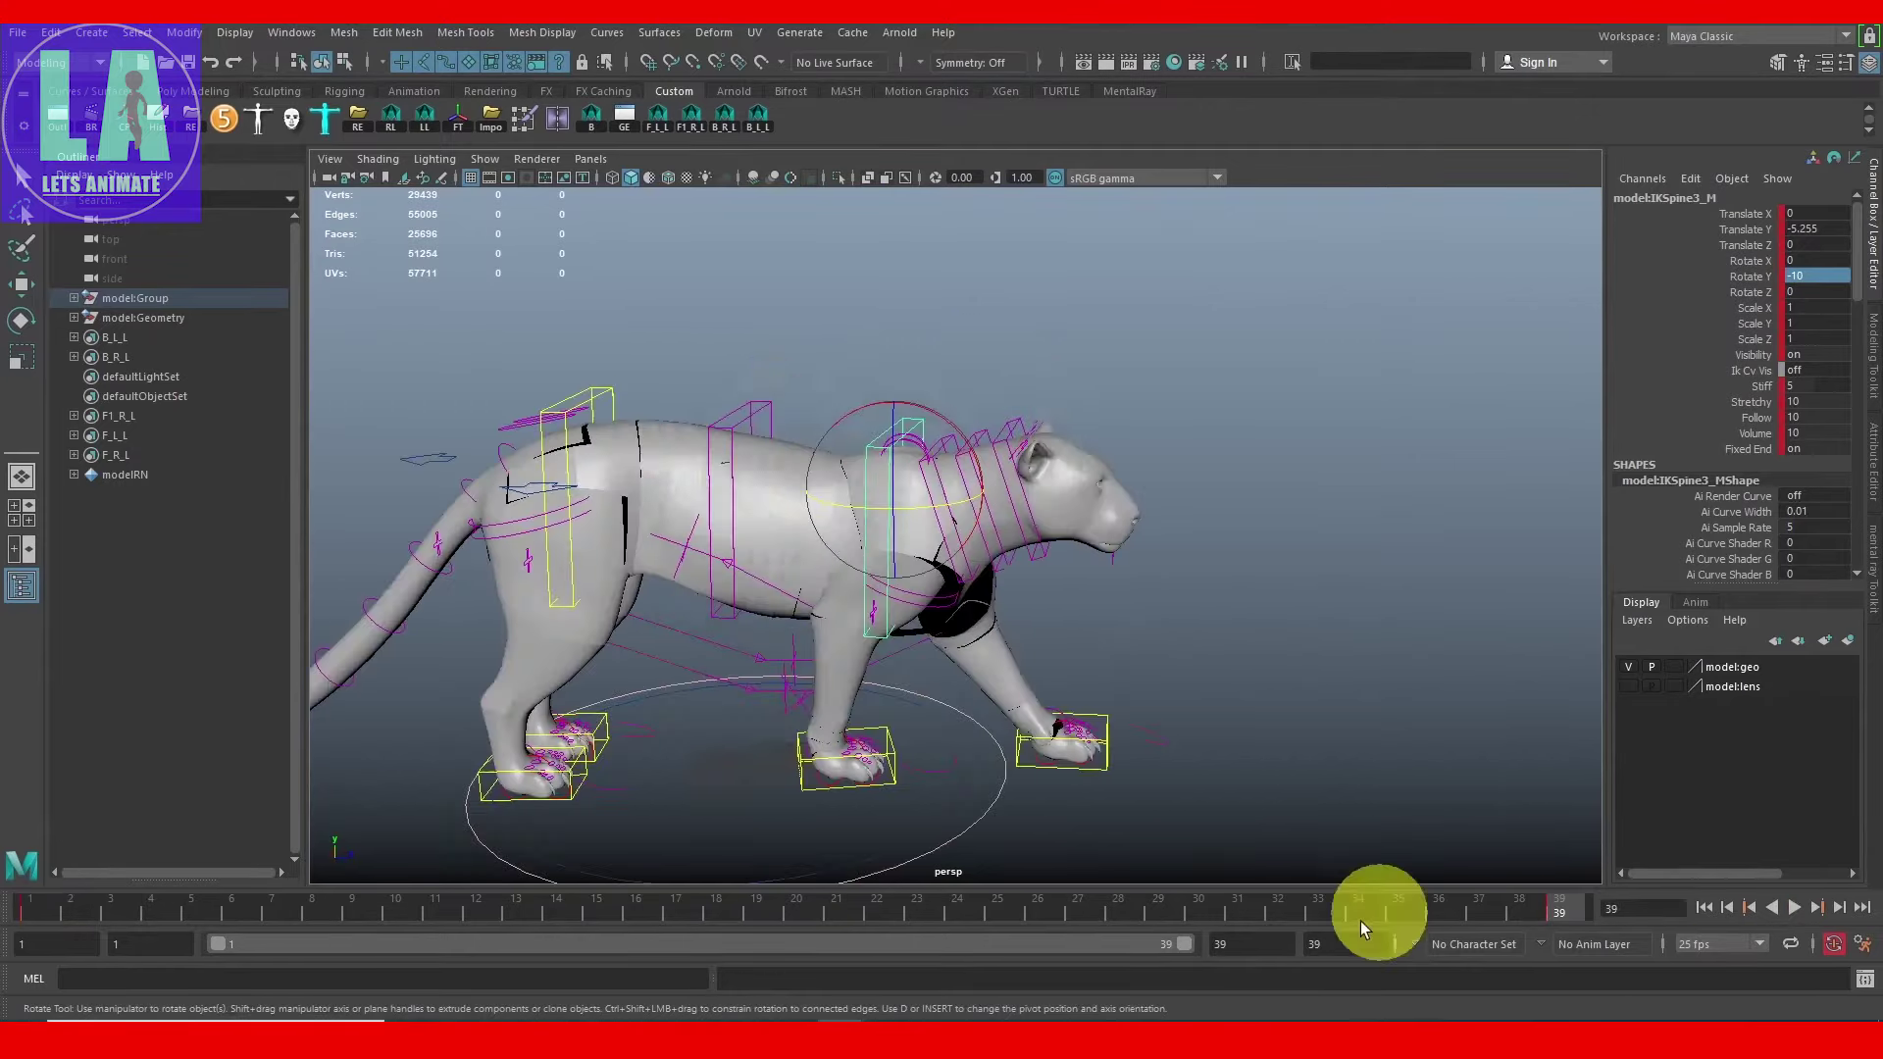
# Step: Set the spine Rotate Y to 10 at frame 20, then play back the walk
pyautogui.click(837, 904)
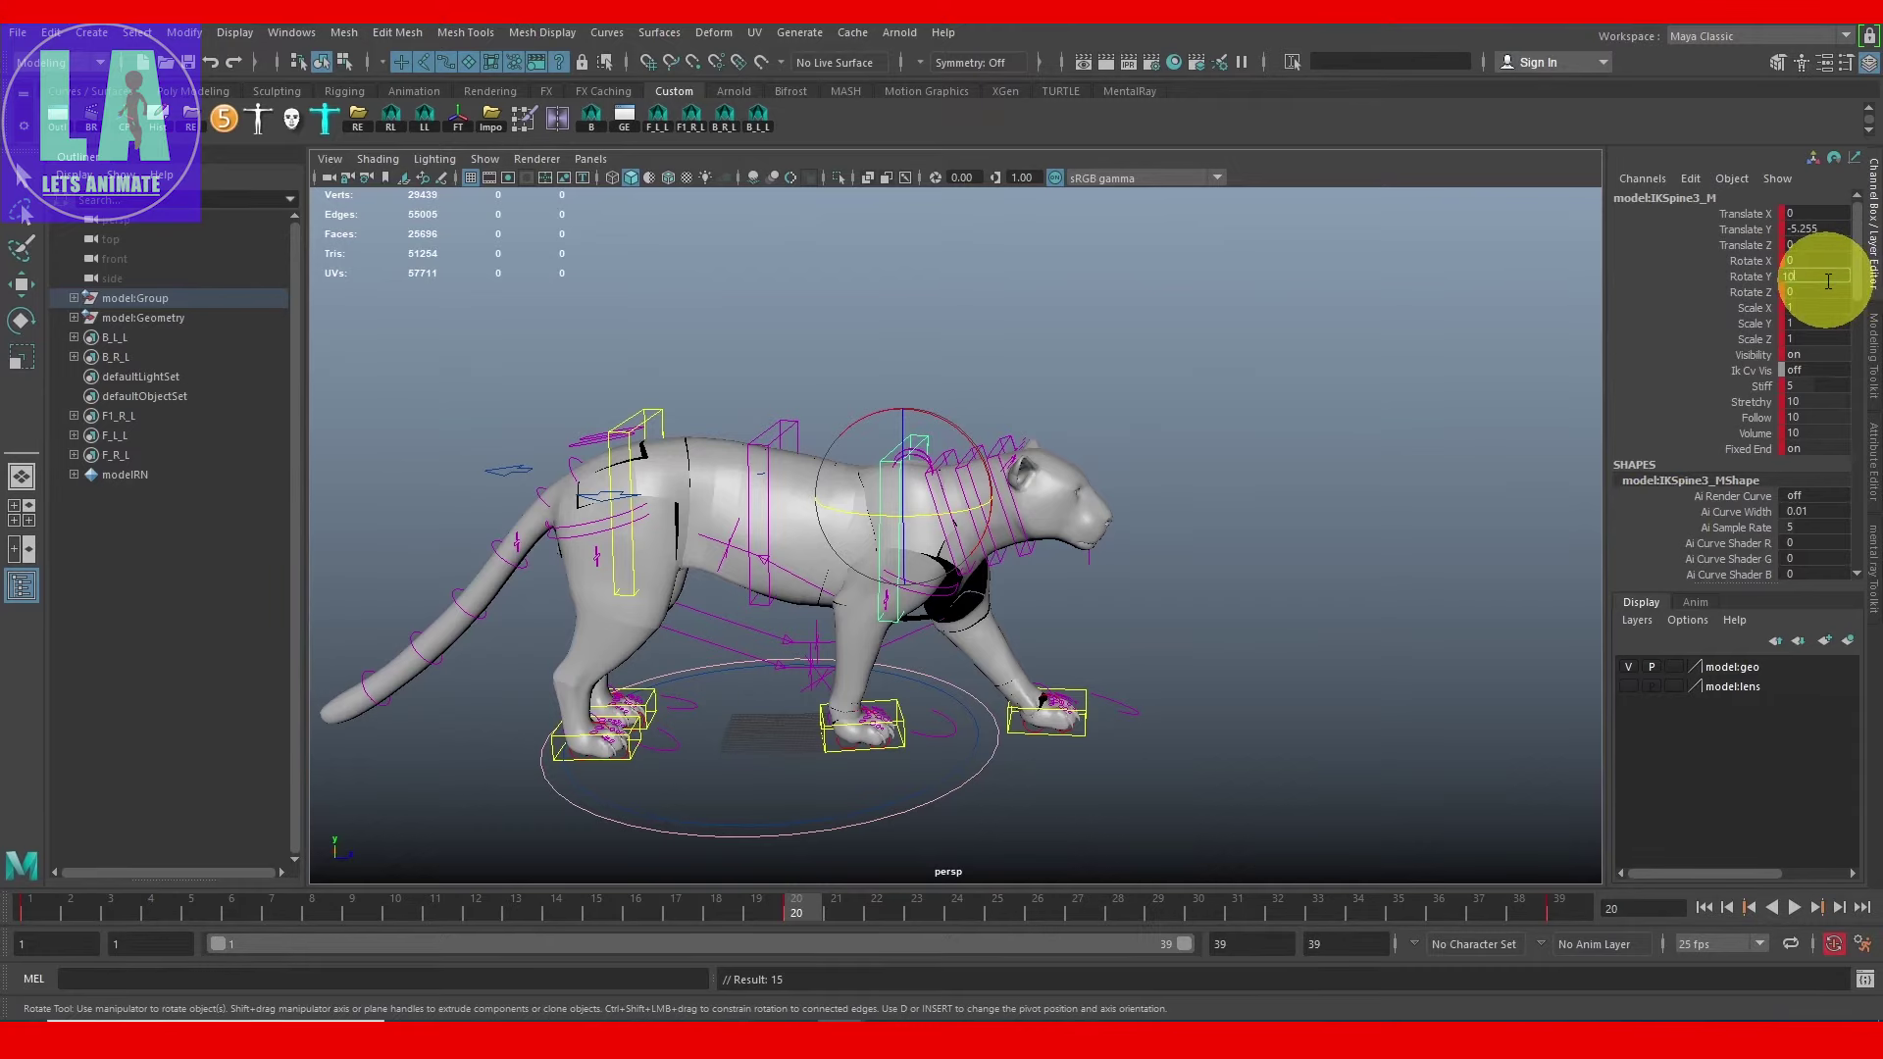
pyautogui.press('Return')
pyautogui.keyDown('alt'); pyautogui.moveTo(1412, 454); pyautogui.dragTo(967, 588); pyautogui.keyUp('alt')
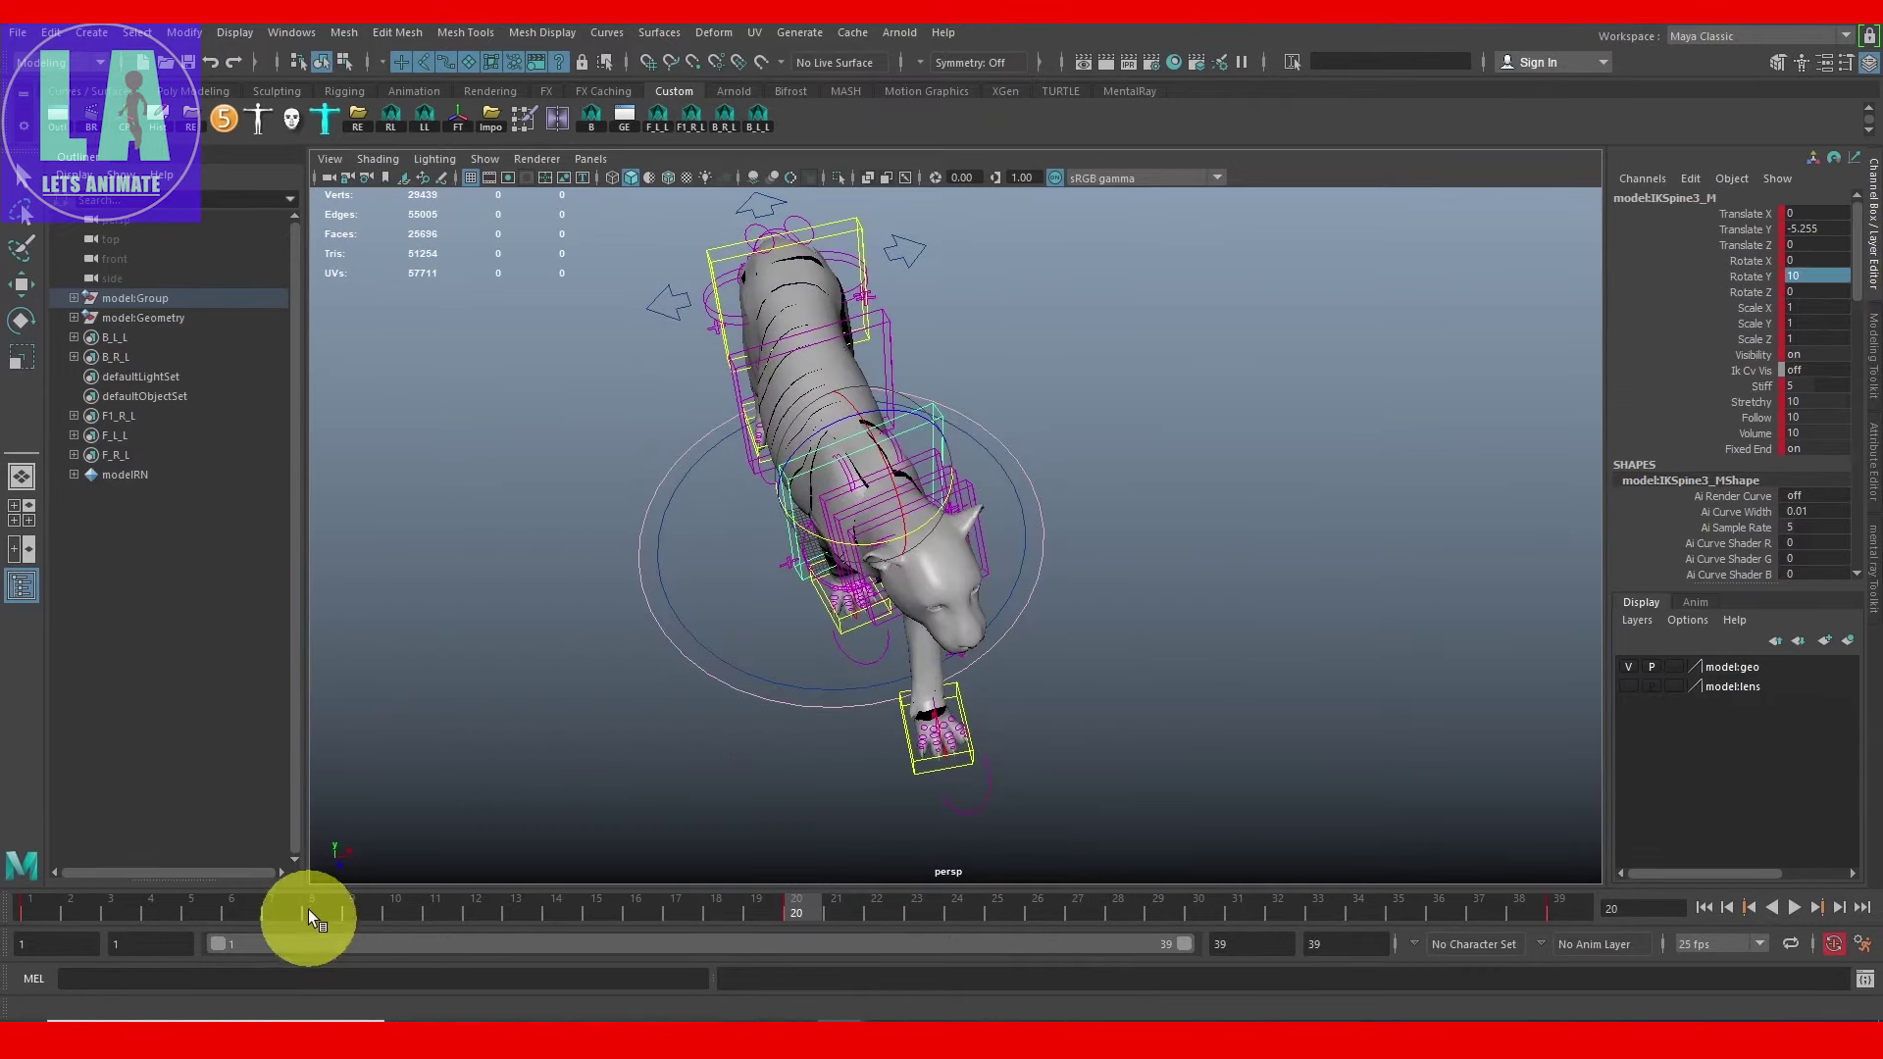
pyautogui.click(1794, 908)
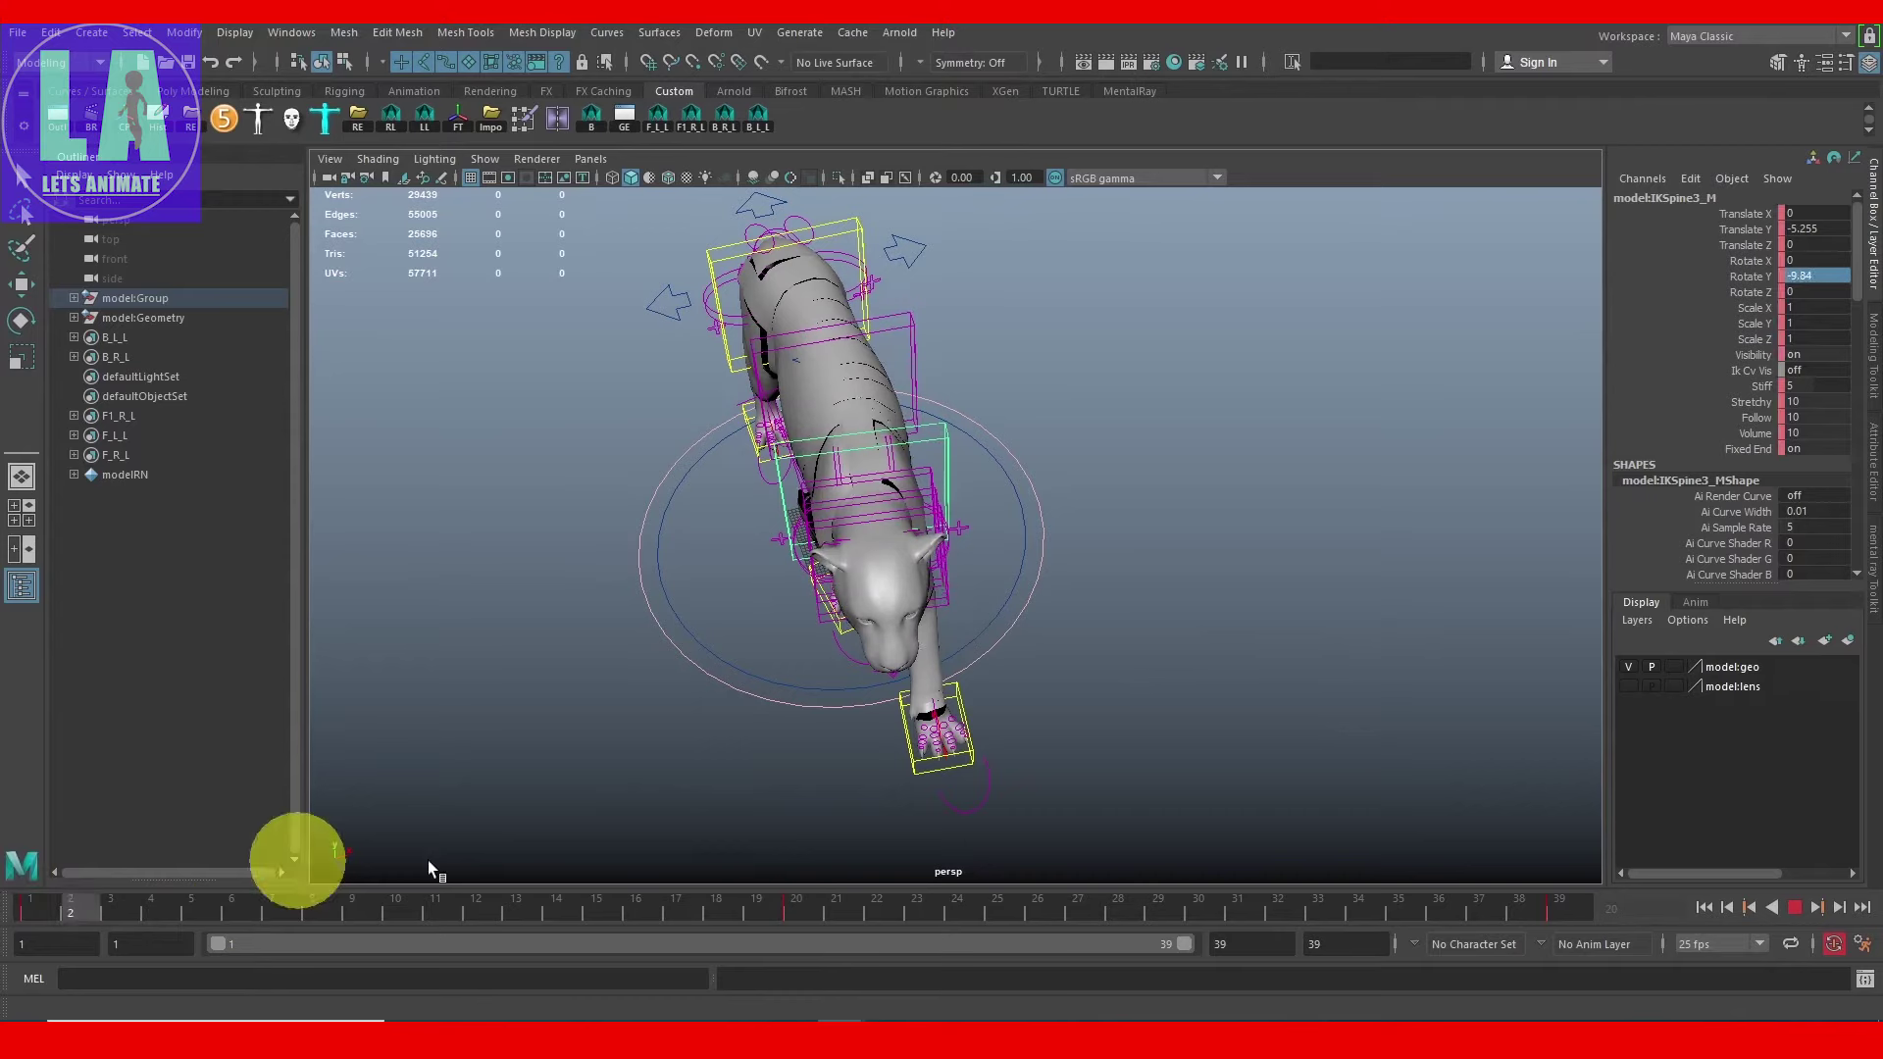
pyautogui.click(1794, 909)
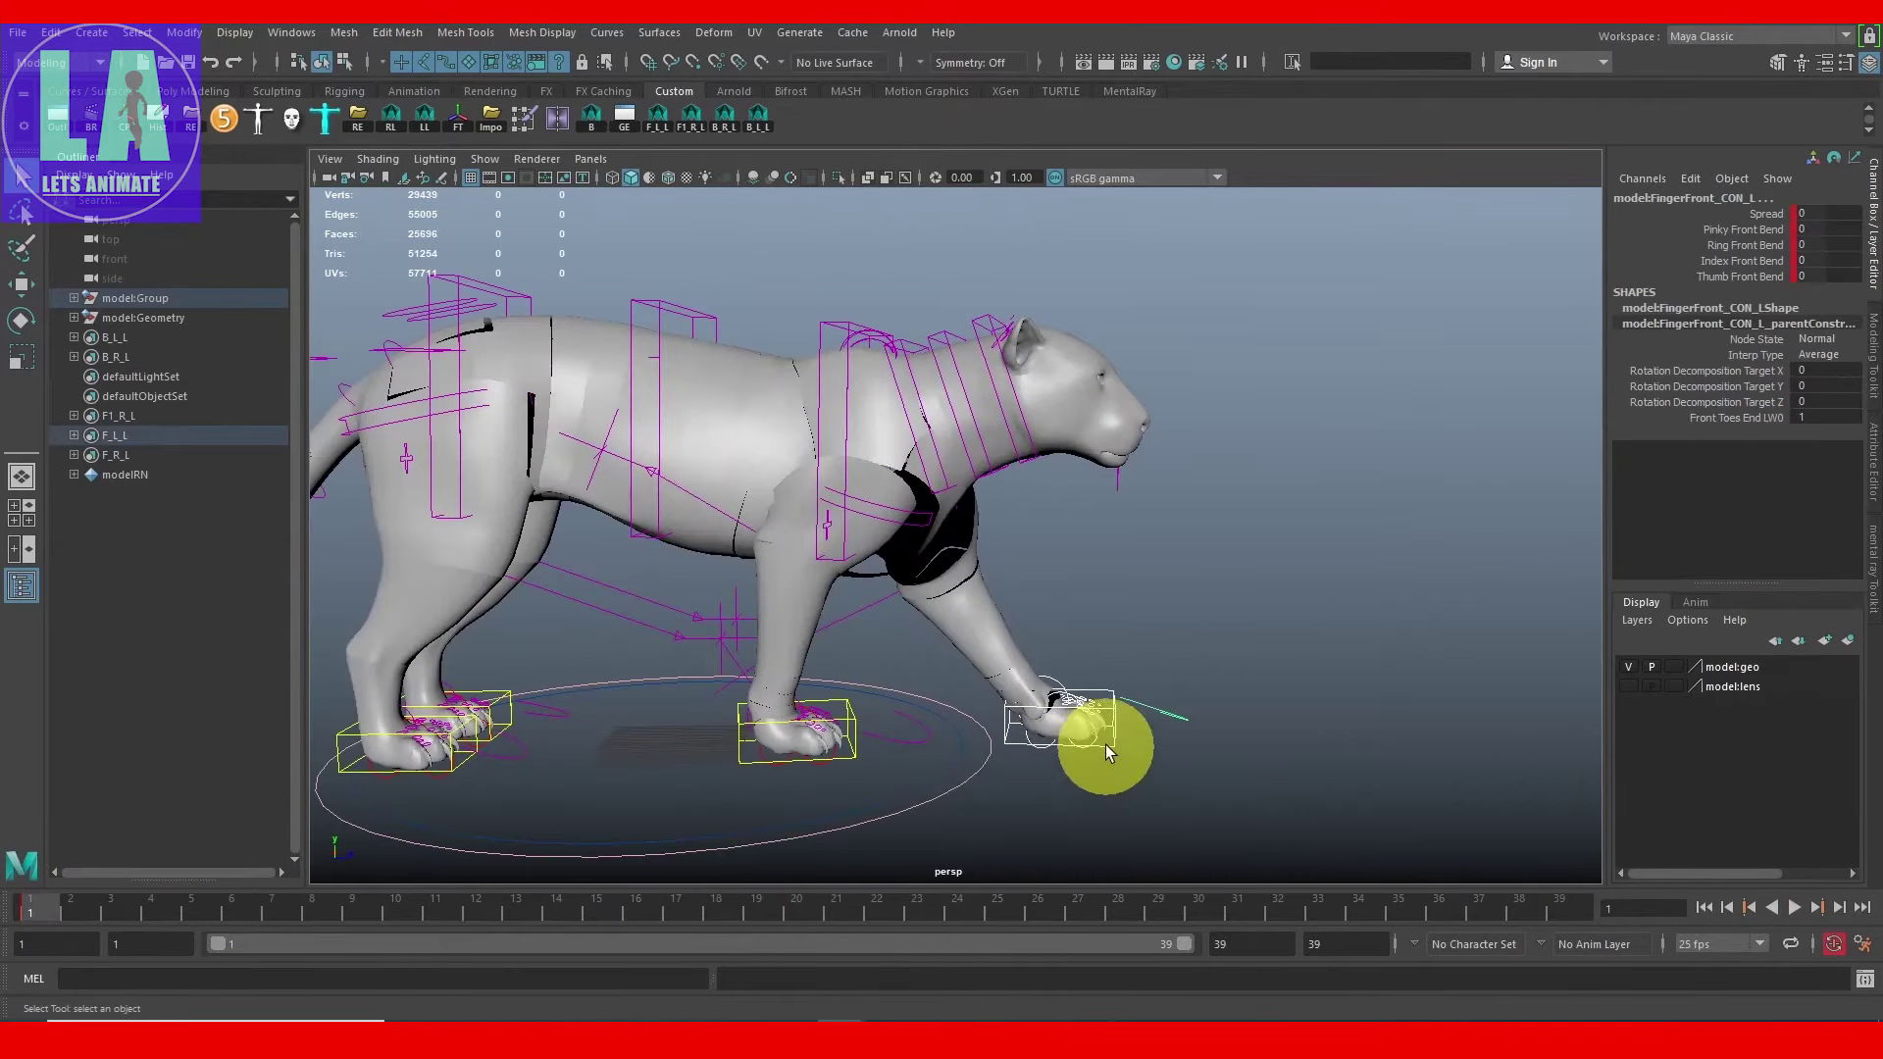
# Step: Check the front paw poses at frames 39, 20 and 1 with the right front paw controller selected
pyautogui.keyDown('alt'); pyautogui.moveTo(1099, 768); pyautogui.dragTo(1092, 723); pyautogui.keyUp('alt')
pyautogui.click(42, 898)
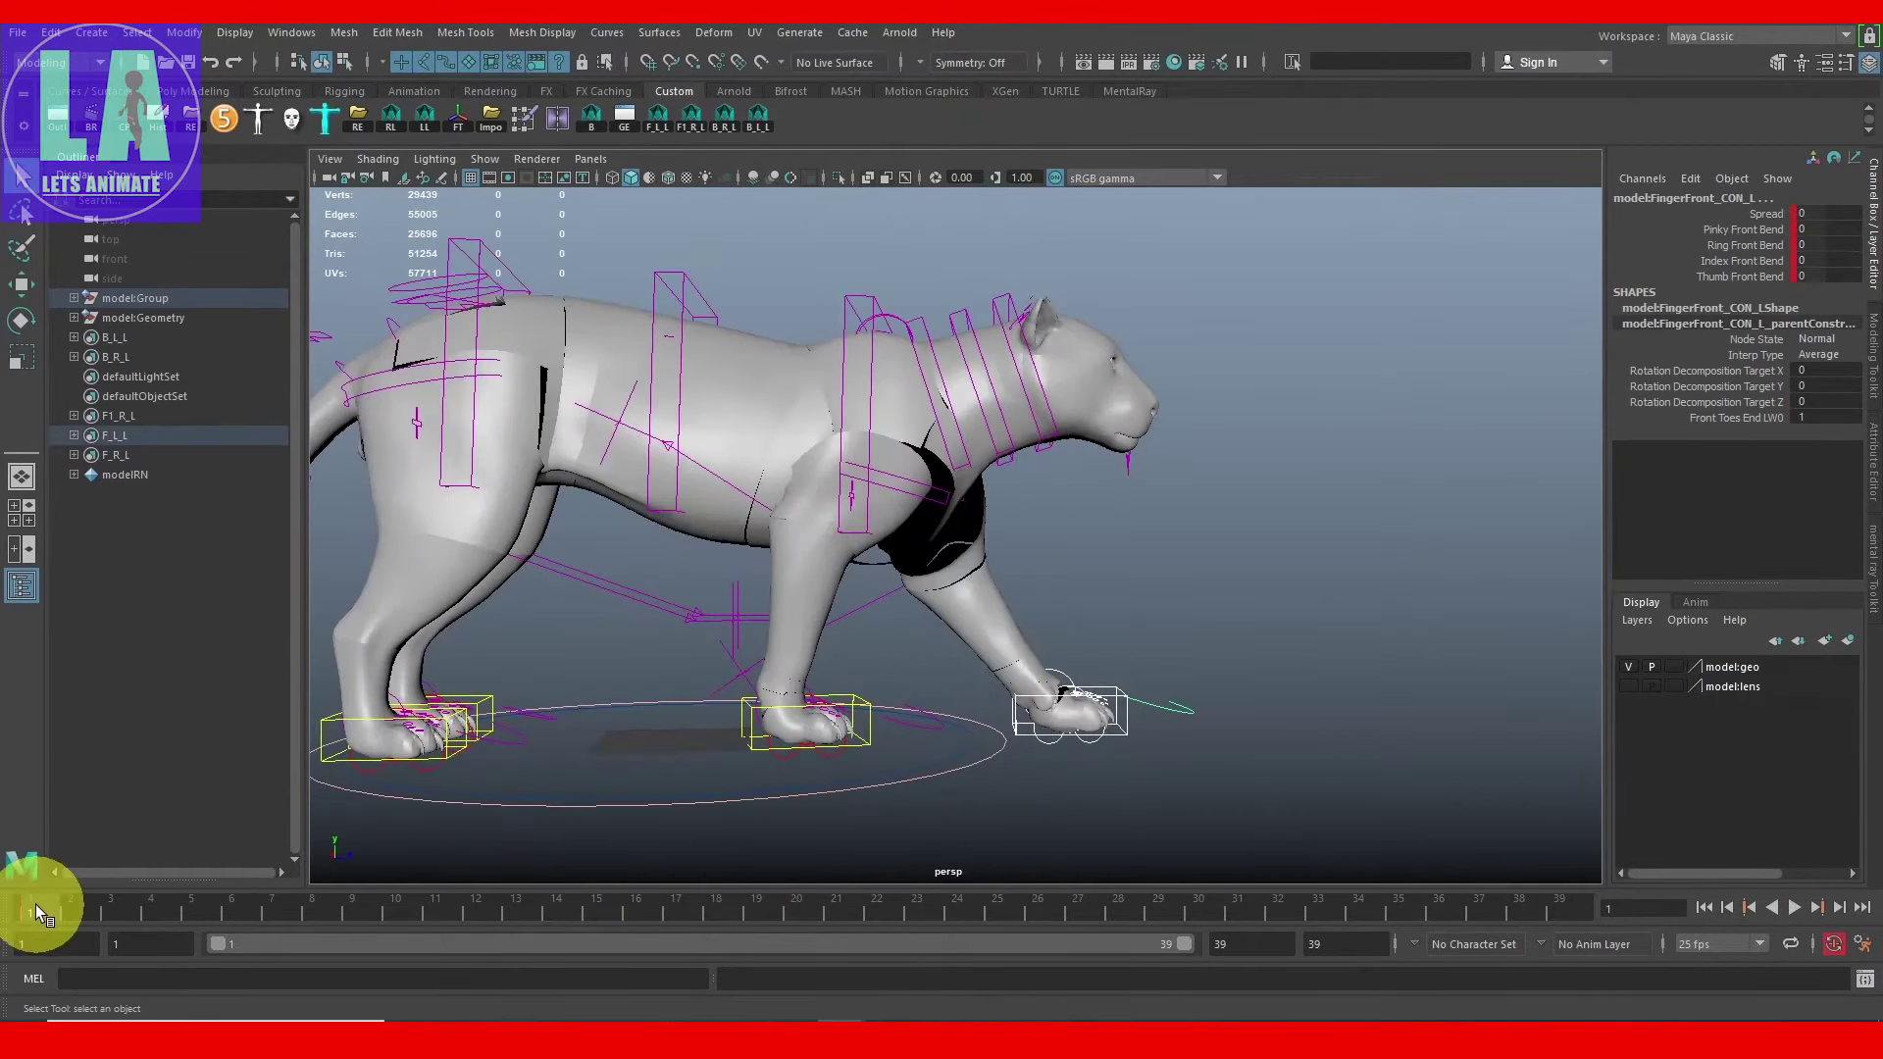
pyautogui.click(1863, 908)
pyautogui.keyDown('alt'); pyautogui.moveTo(1389, 675); pyautogui.dragTo(1138, 746); pyautogui.keyUp('alt')
pyautogui.click(800, 915)
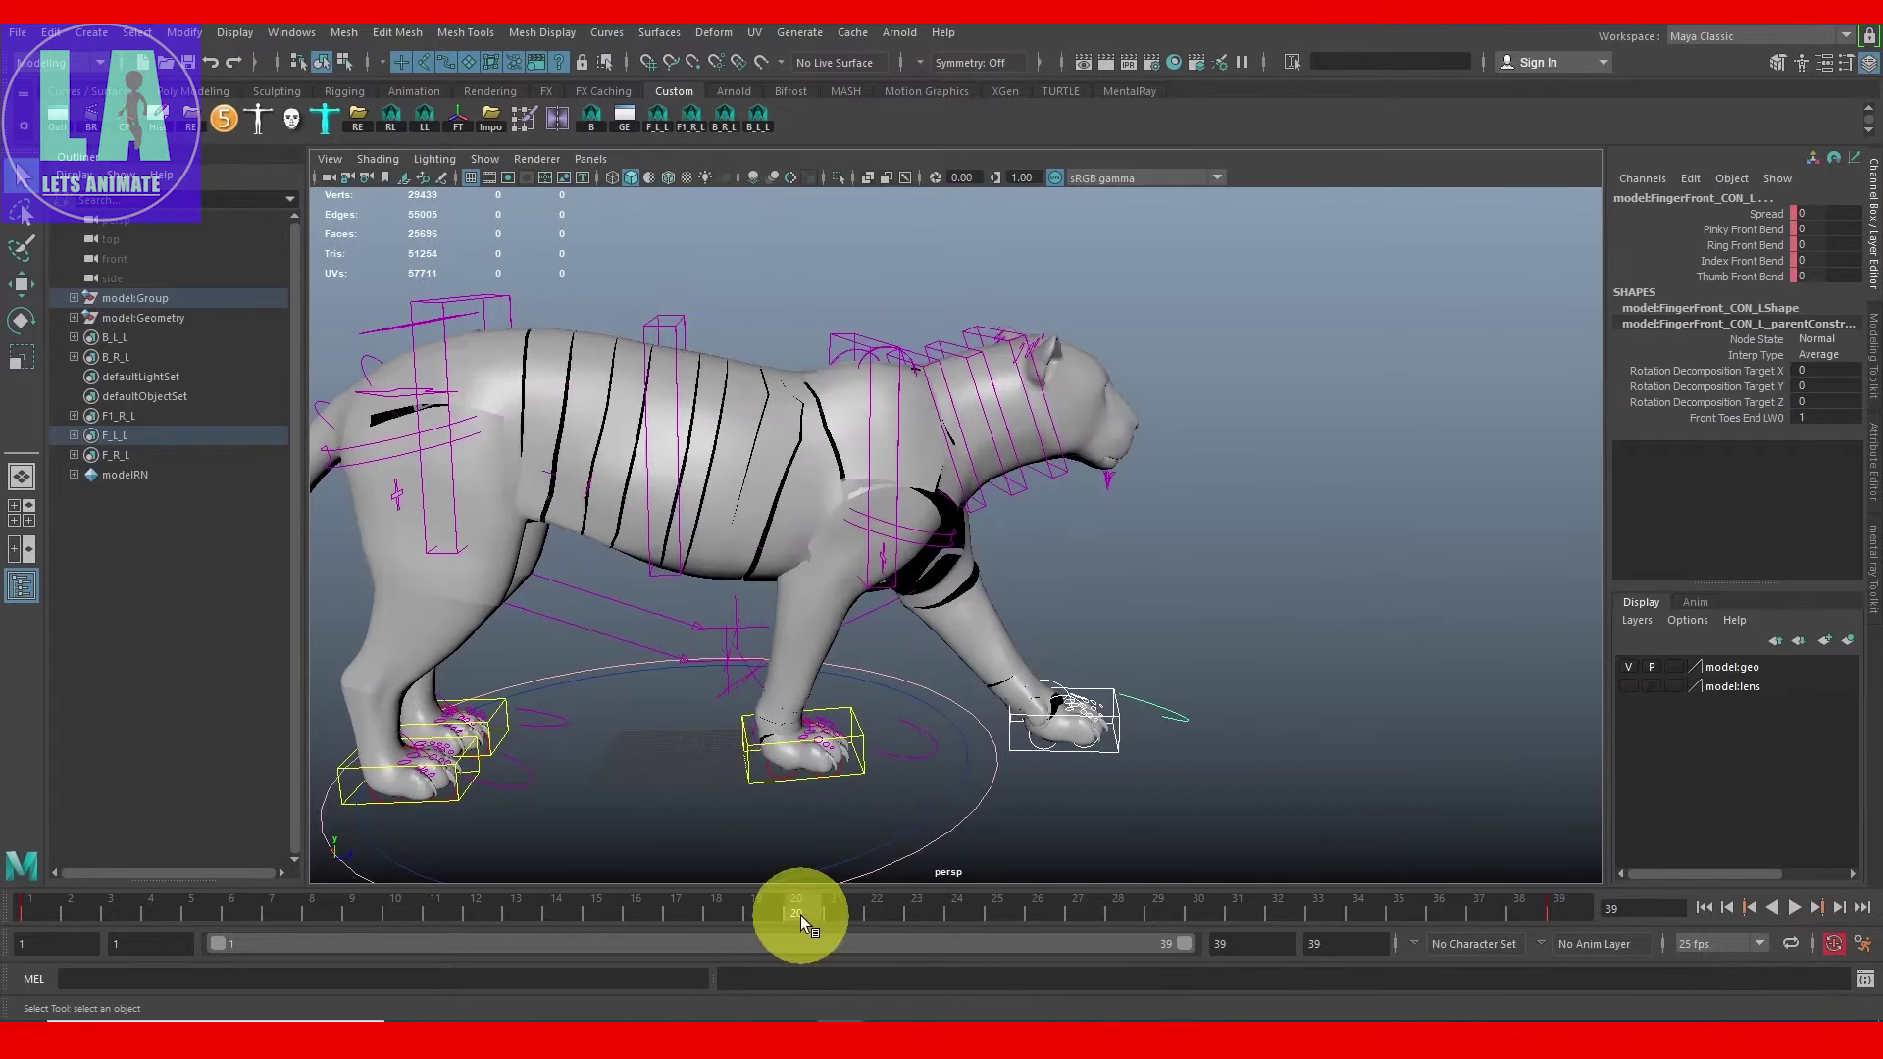
pyautogui.moveTo(1203, 721)
pyautogui.keyDown('alt'); pyautogui.mouseDown()
pyautogui.moveTo(1226, 653)
pyautogui.moveTo(1064, 643)
pyautogui.moveTo(827, 424)
pyautogui.mouseUp(); pyautogui.keyUp('alt')
pyautogui.click(691, 125)
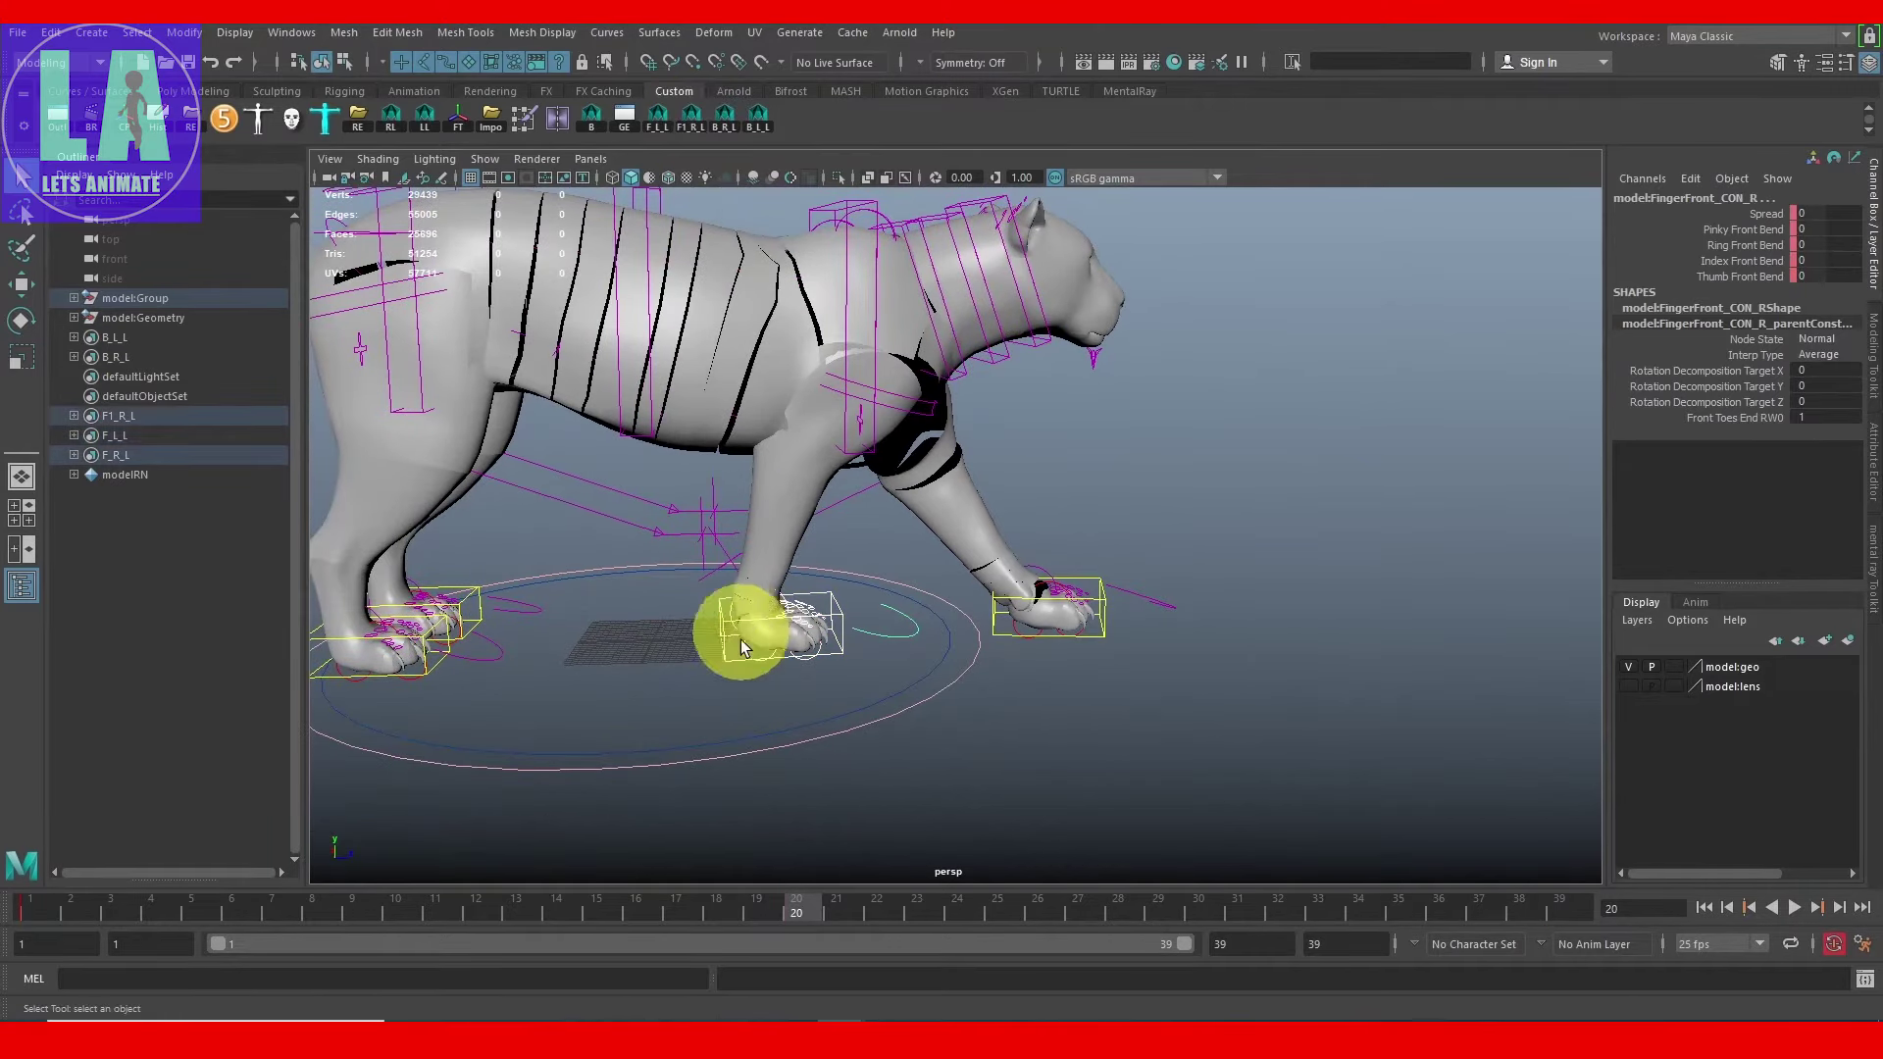
pyautogui.click(32, 900)
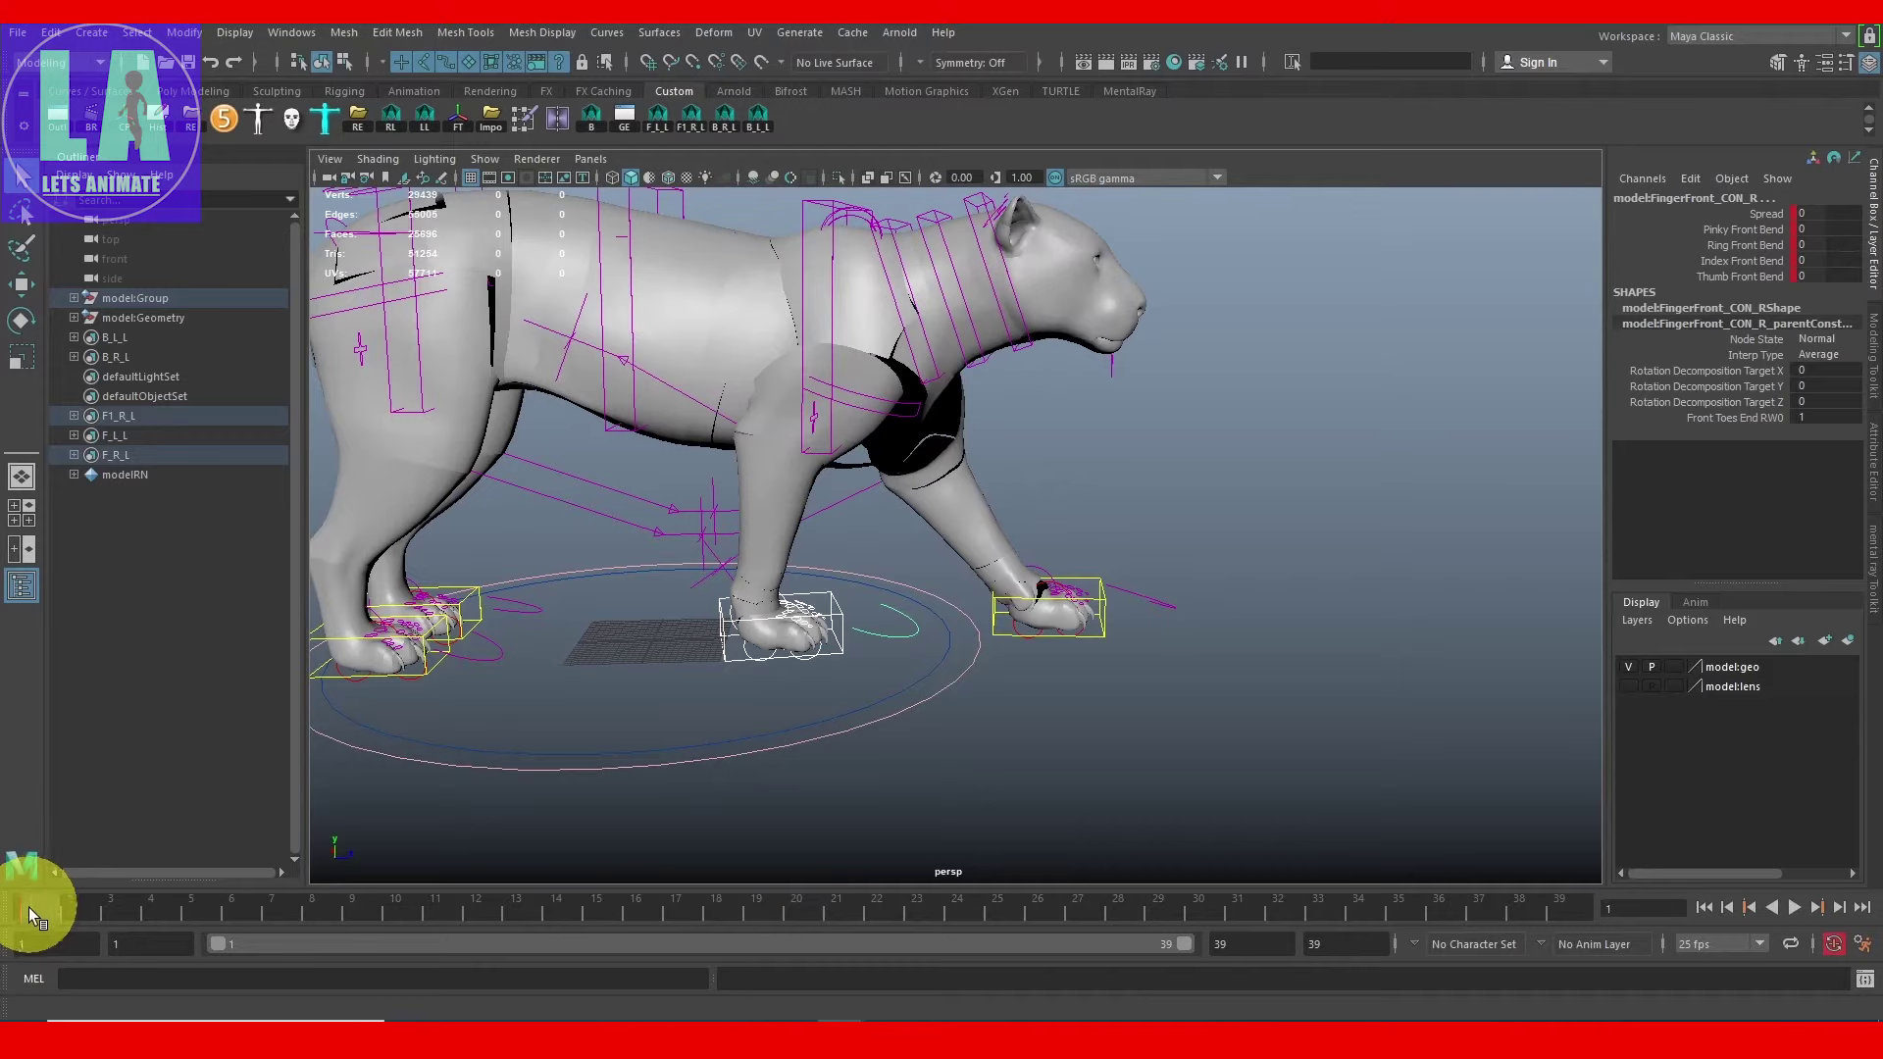
pyautogui.moveTo(722, 974); pyautogui.dragTo(1830, 1020)
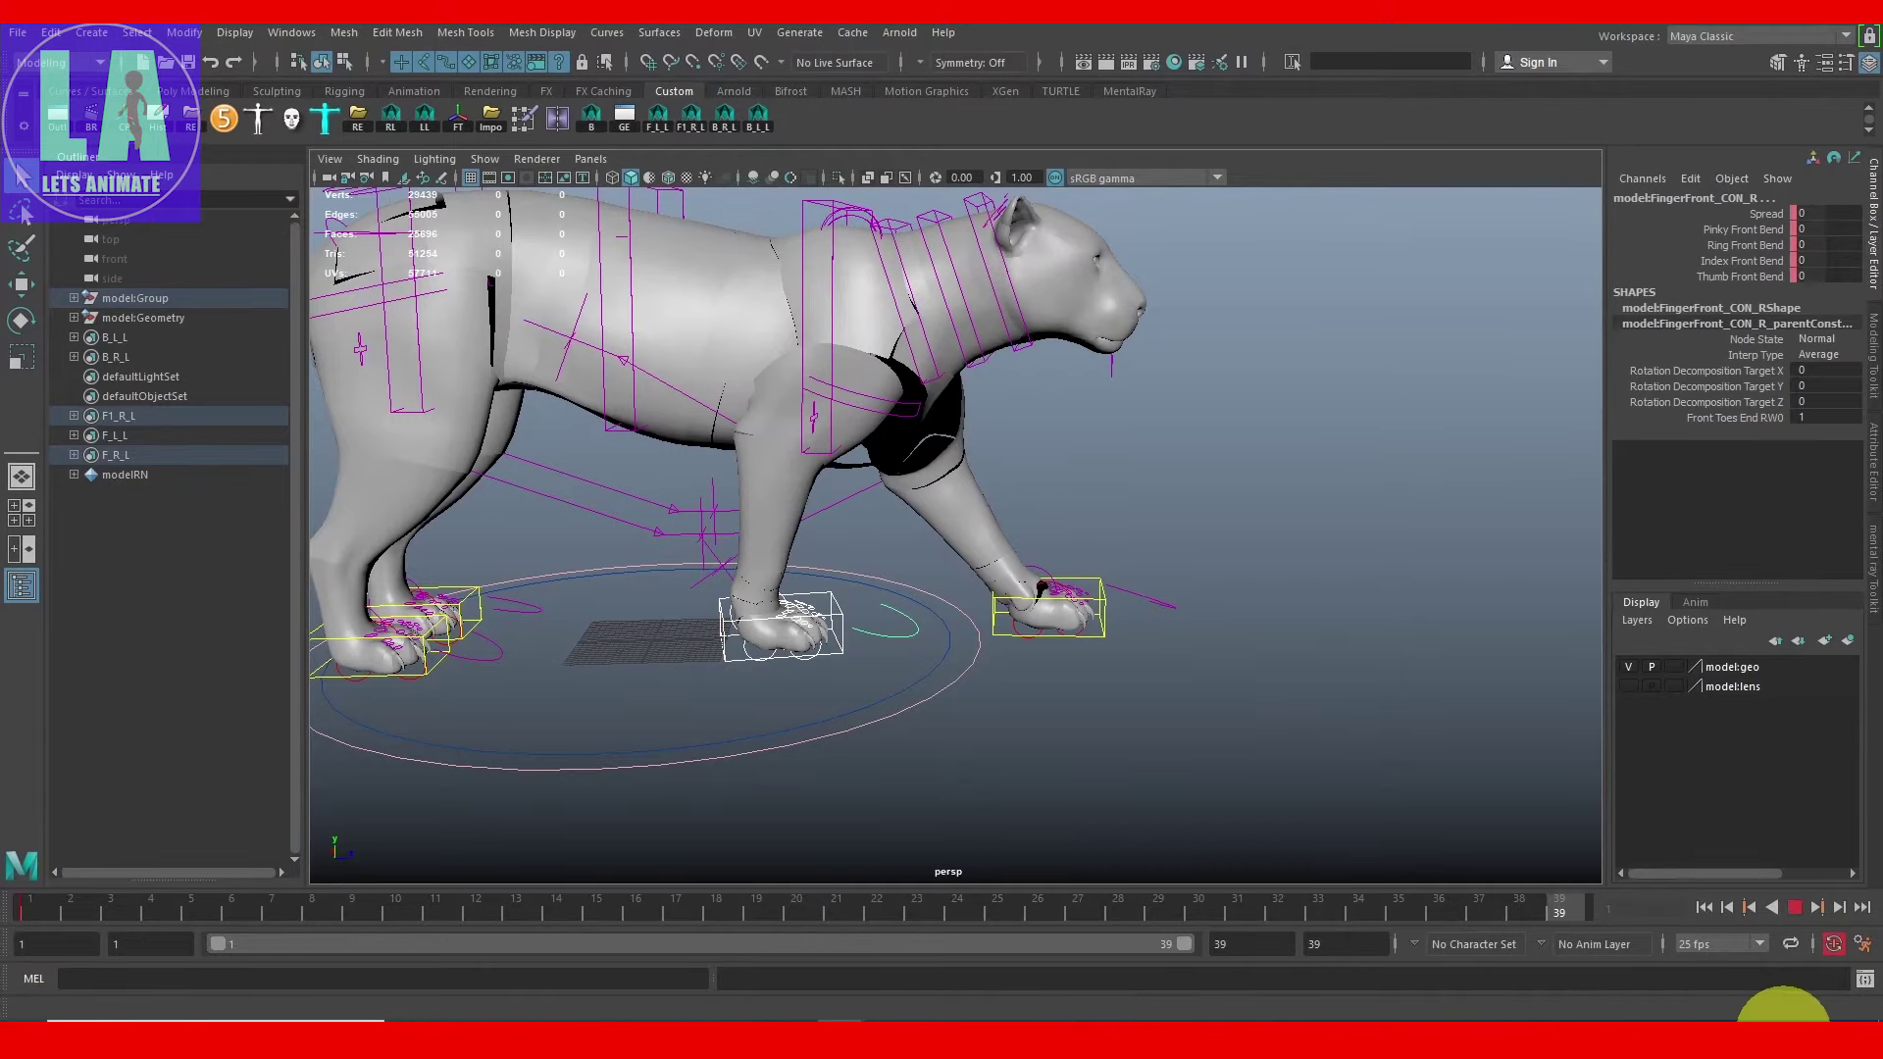
# Step: Key the paw controller at frame 20, select the front foot controls, and play the walk with Alt+V
pyautogui.keyDown('alt'); pyautogui.moveTo(1240, 690); pyautogui.dragTo(1184, 728); pyautogui.keyUp('alt')
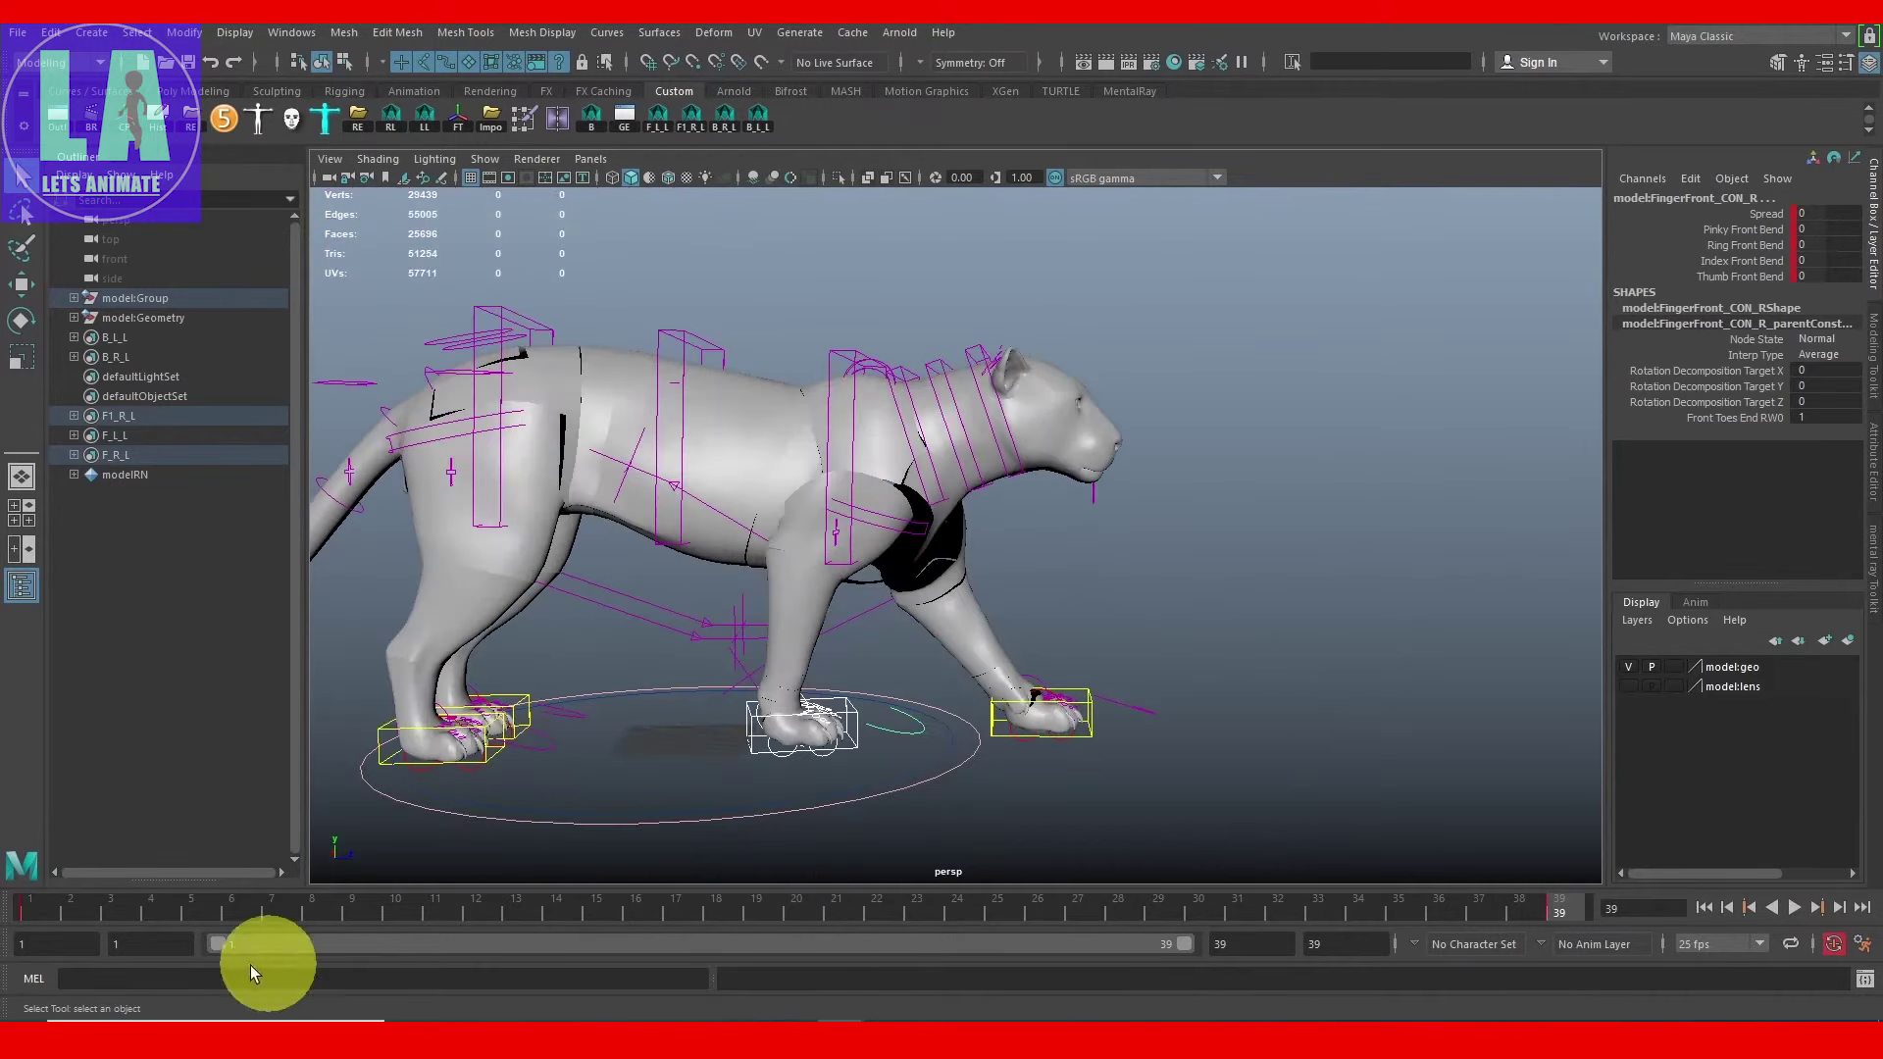
pyautogui.moveTo(1221, 632)
pyautogui.keyDown('alt'); pyautogui.mouseDown()
pyautogui.moveTo(1280, 615)
pyautogui.moveTo(1328, 639)
pyautogui.mouseUp(); pyautogui.keyUp('alt')
pyautogui.click(808, 907)
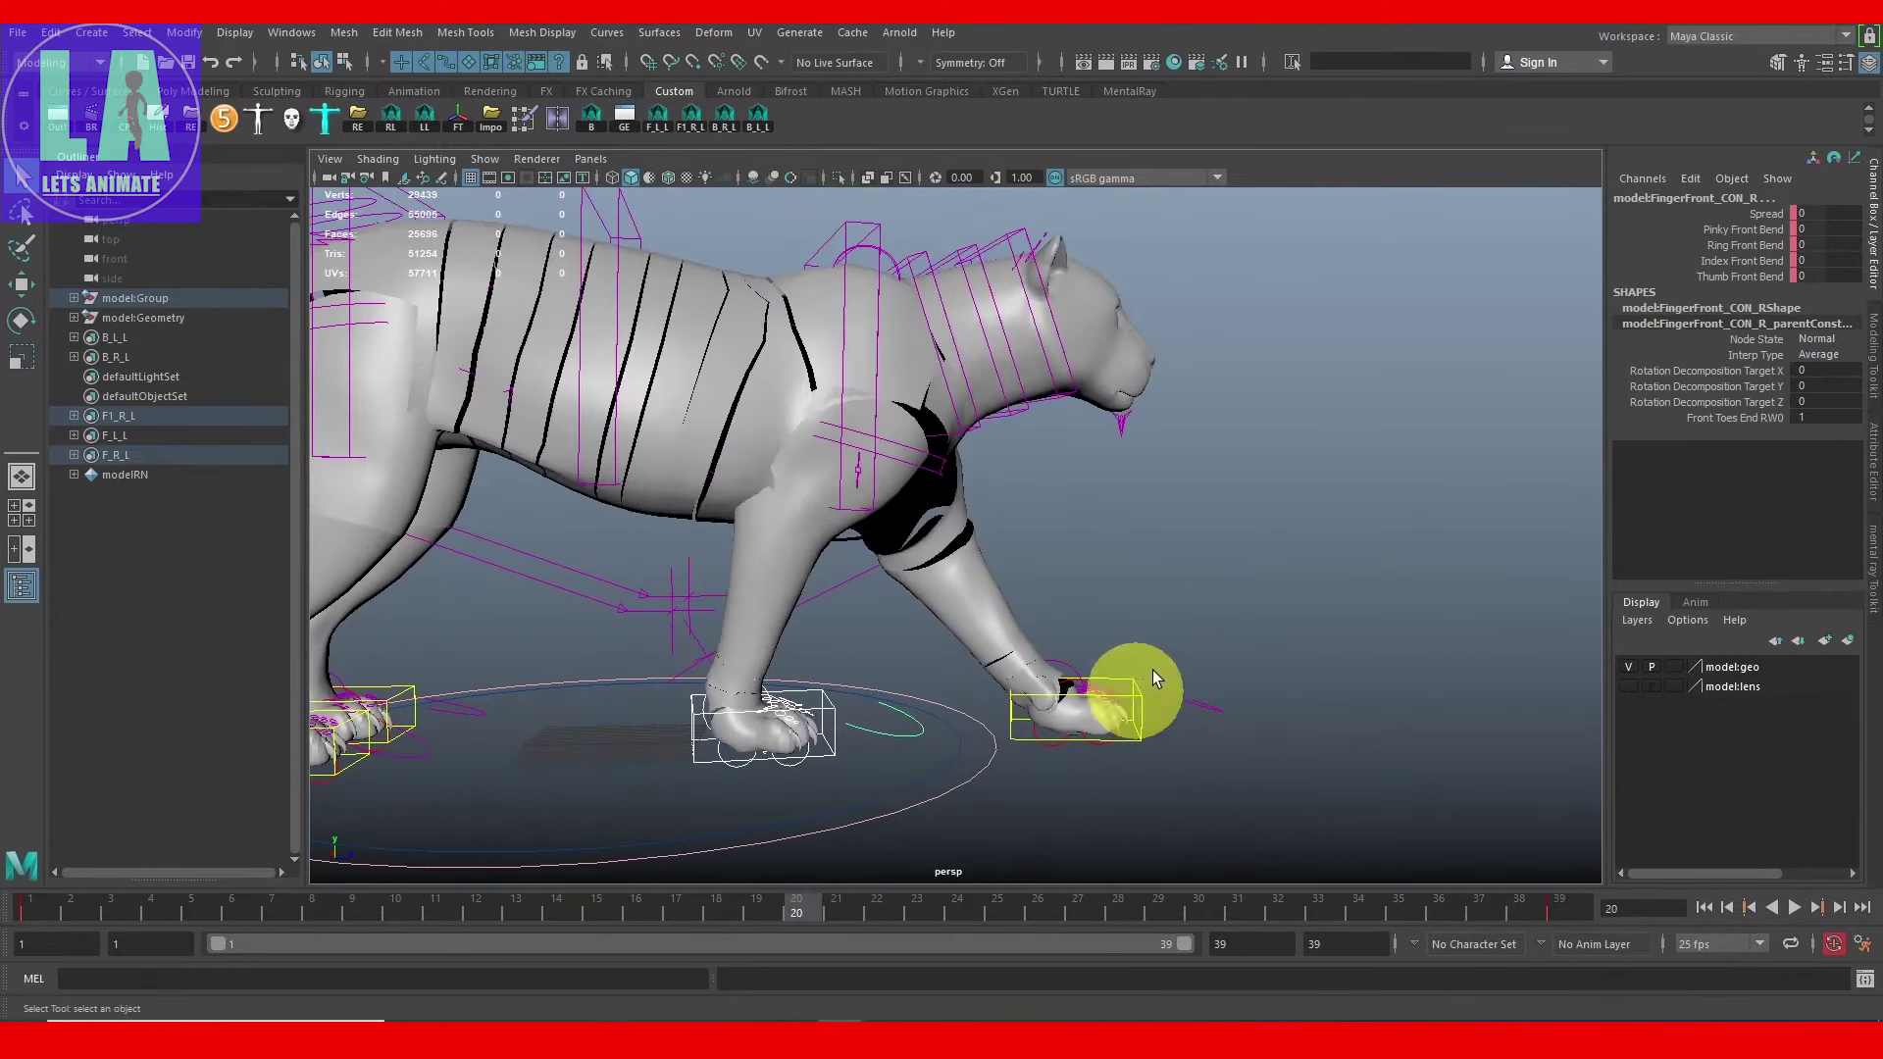
pyautogui.press('s')
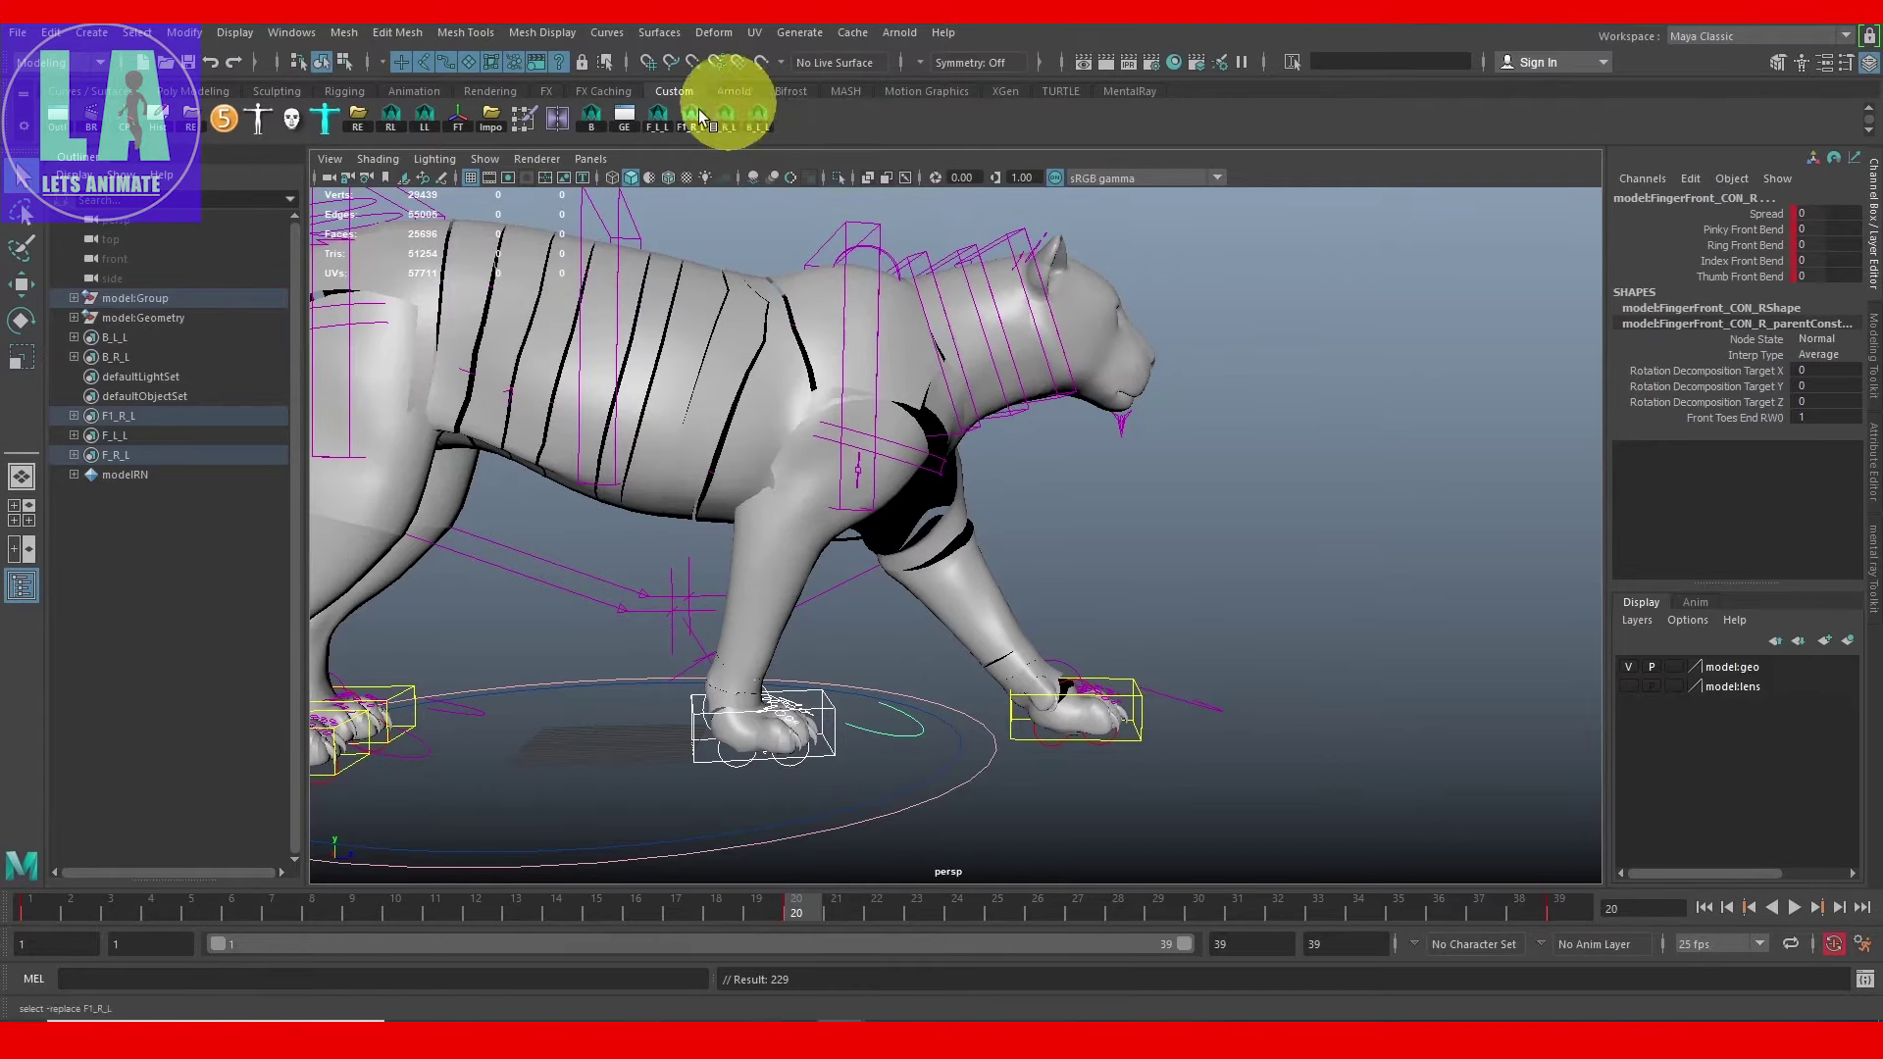
pyautogui.click(660, 125)
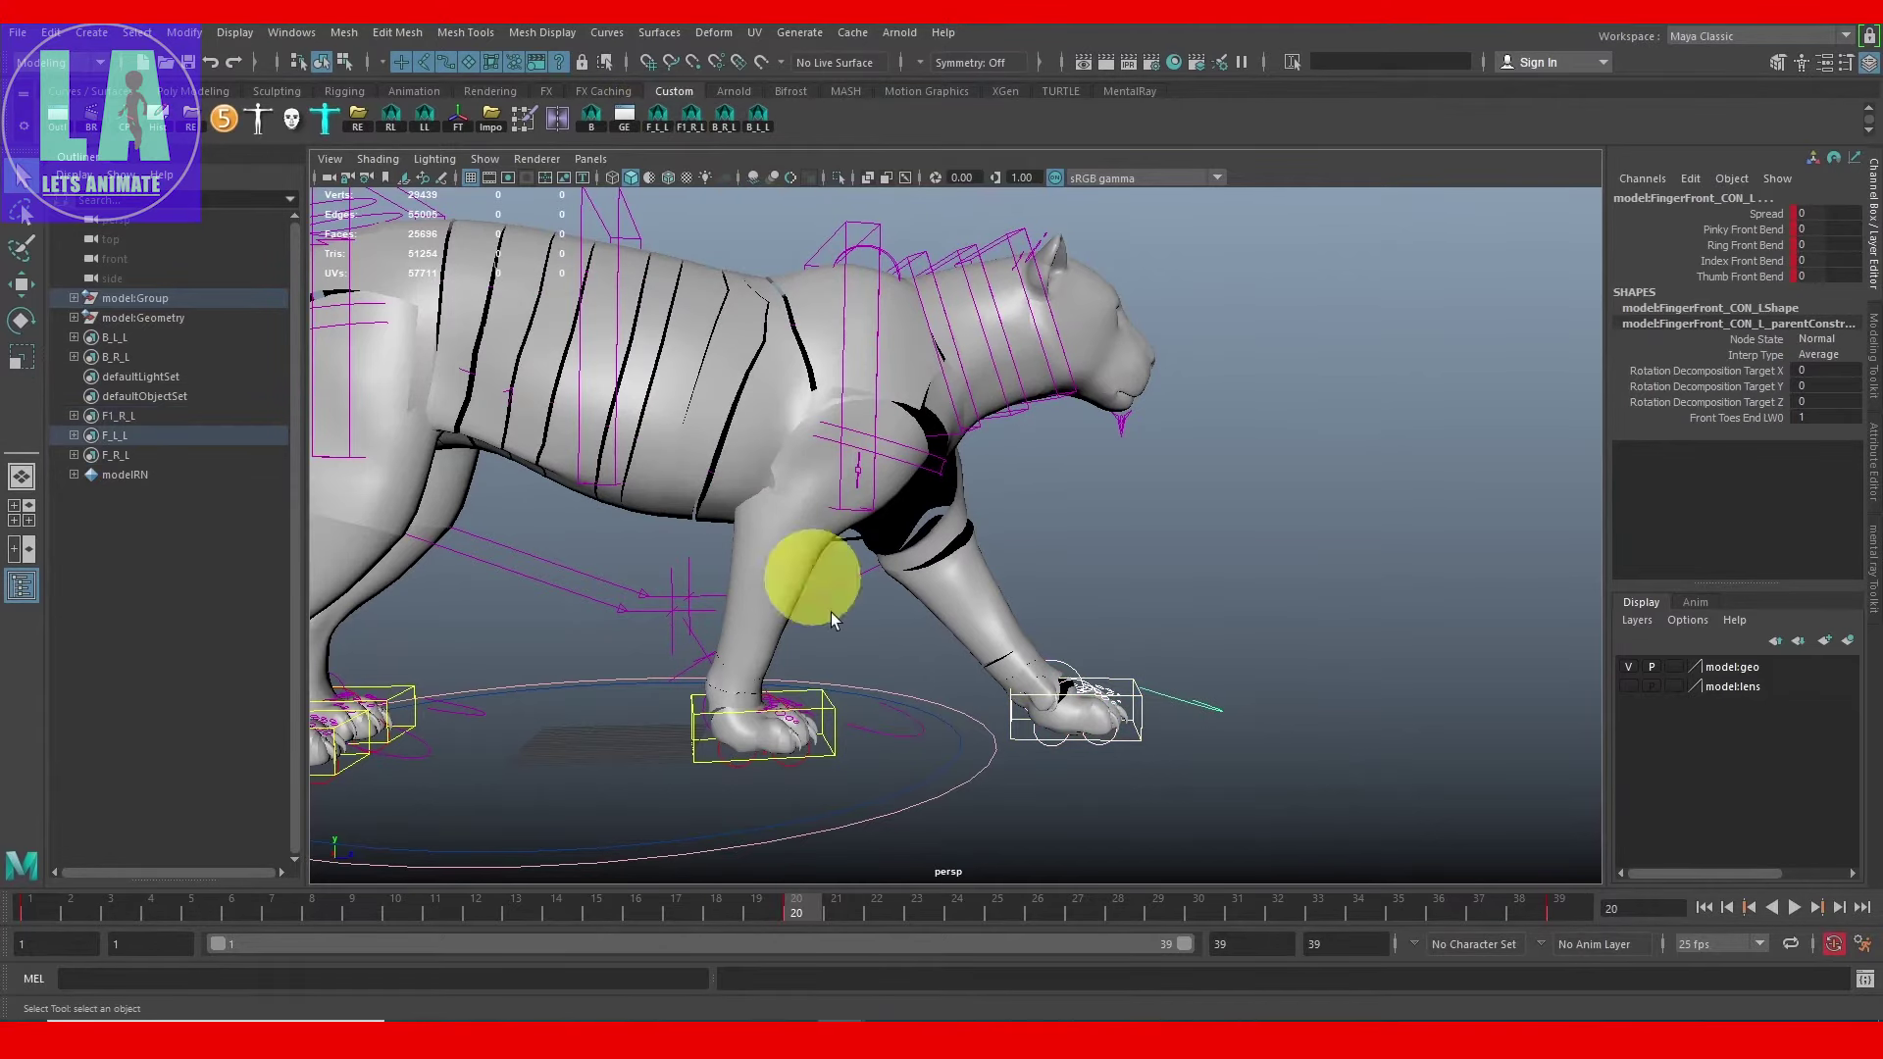
pyautogui.click(827, 709)
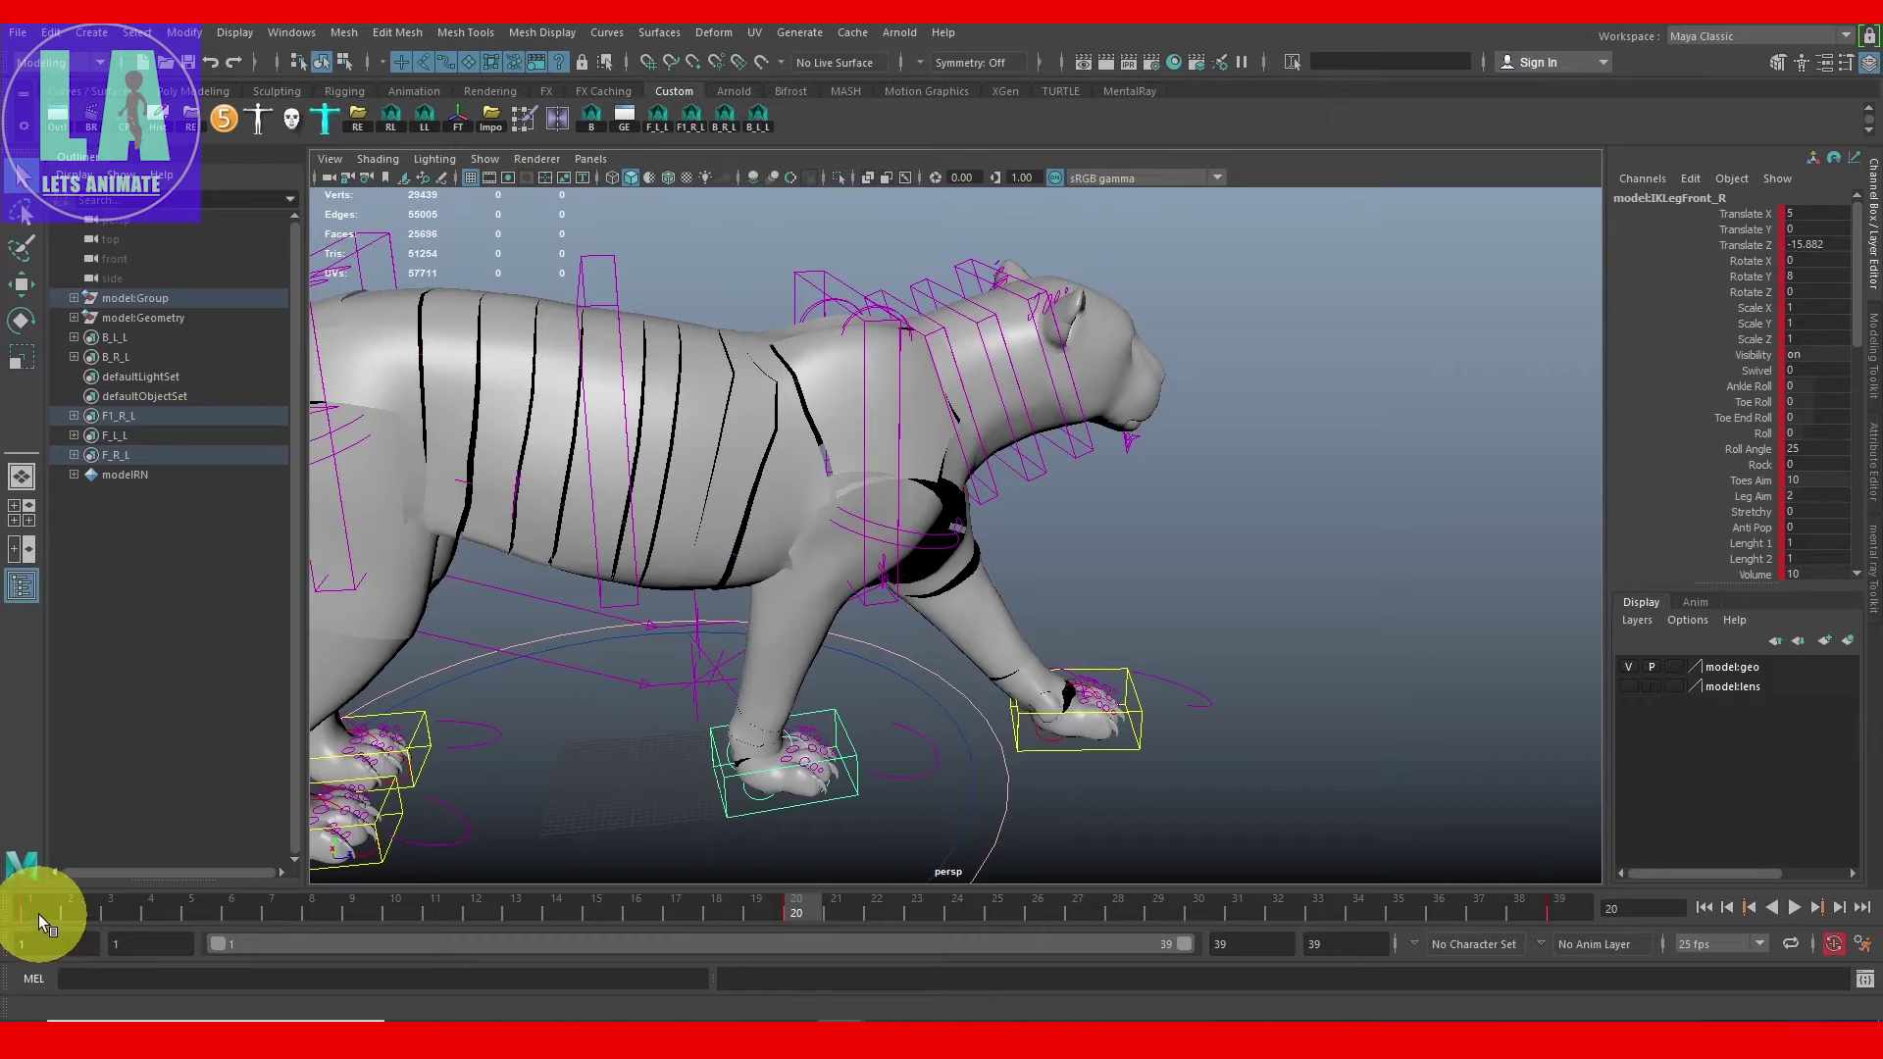
pyautogui.hotkey('alt', 'v')
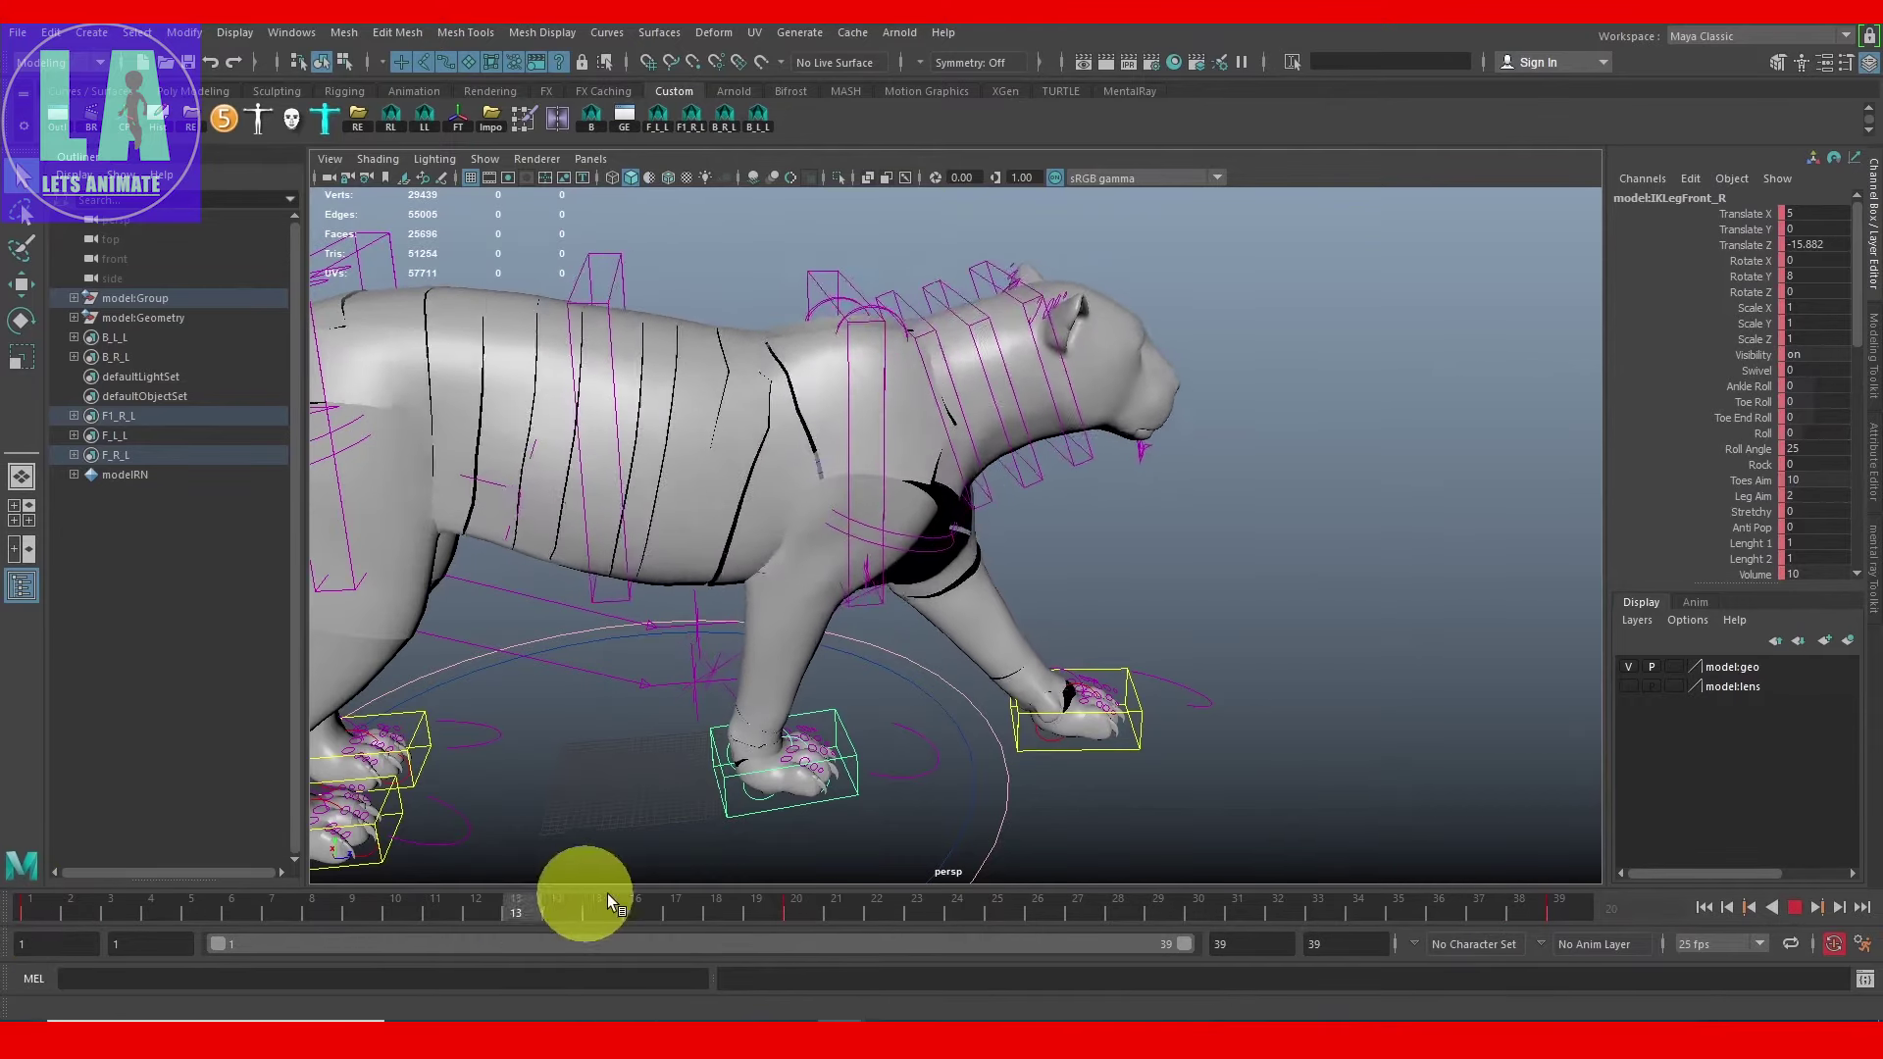
# Step: Copy the right front foot's (IKLegFront_R) keys at frame 20
pyautogui.click(797, 912)
pyautogui.rightClick(798, 912)
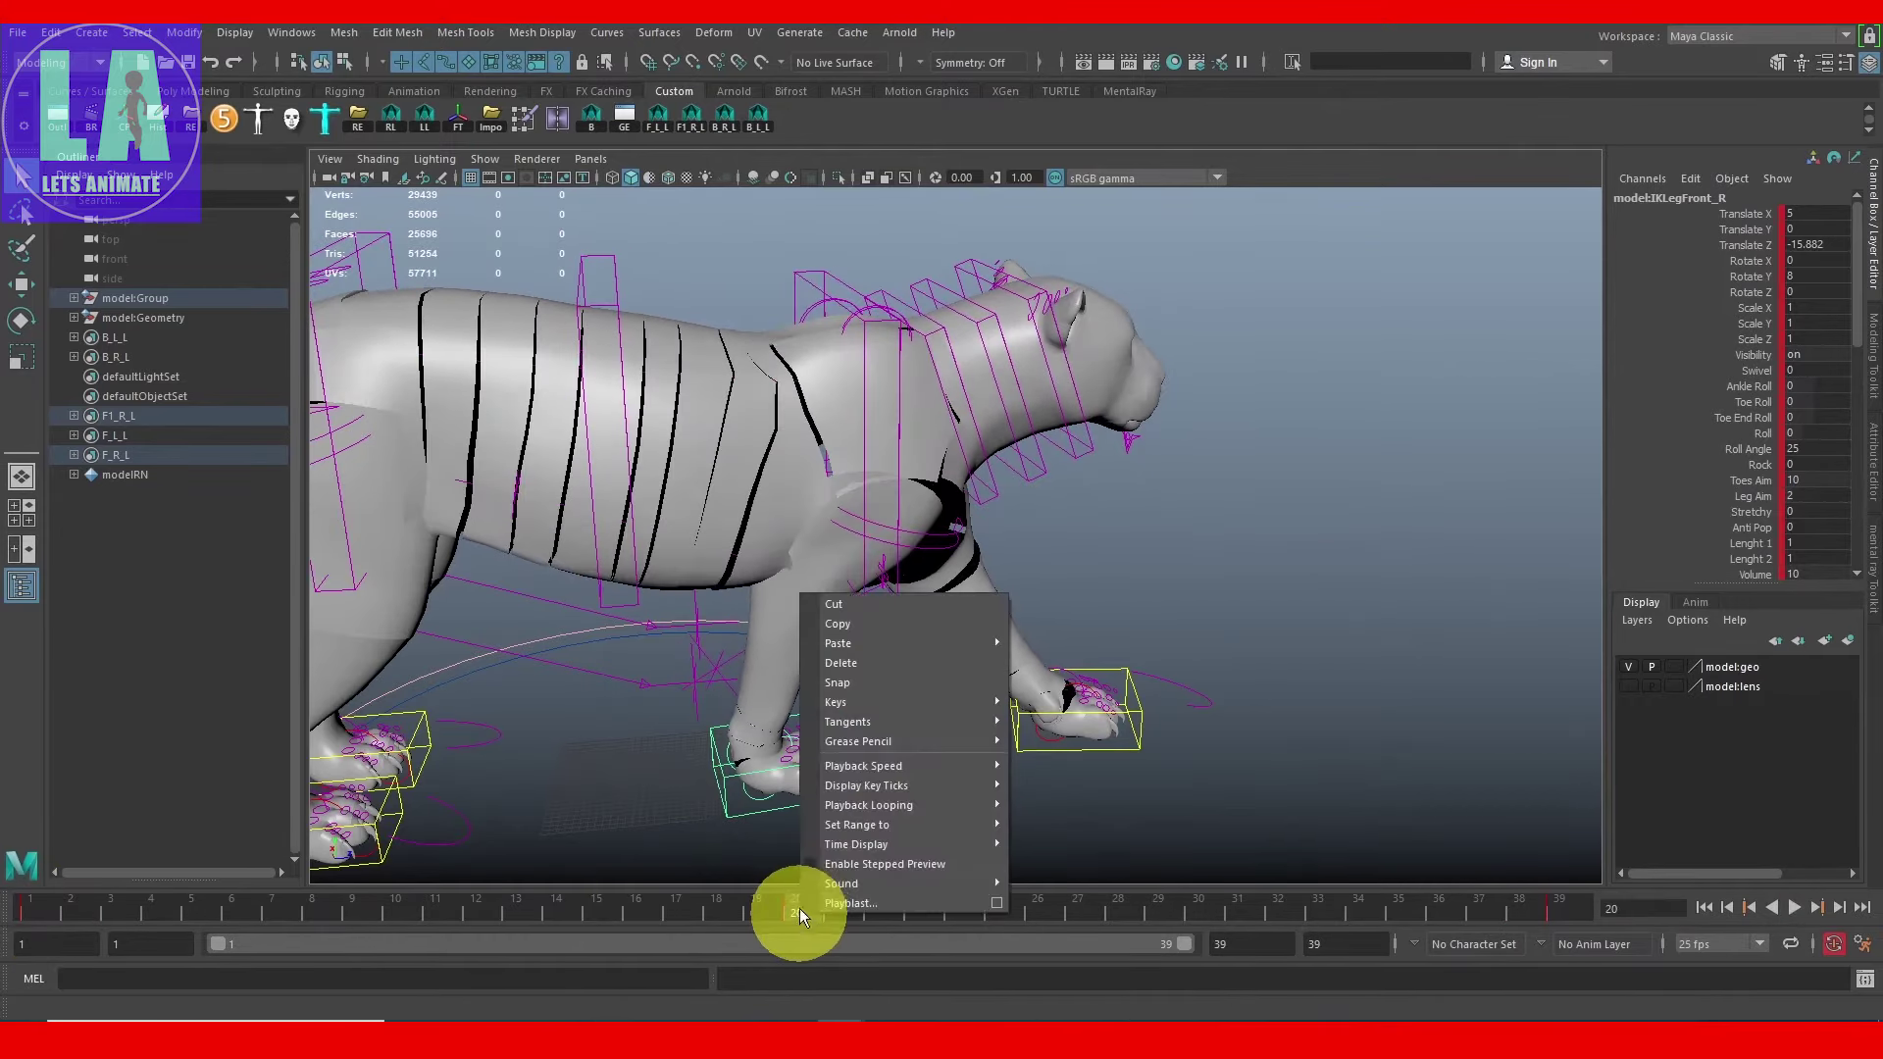
pyautogui.click(864, 622)
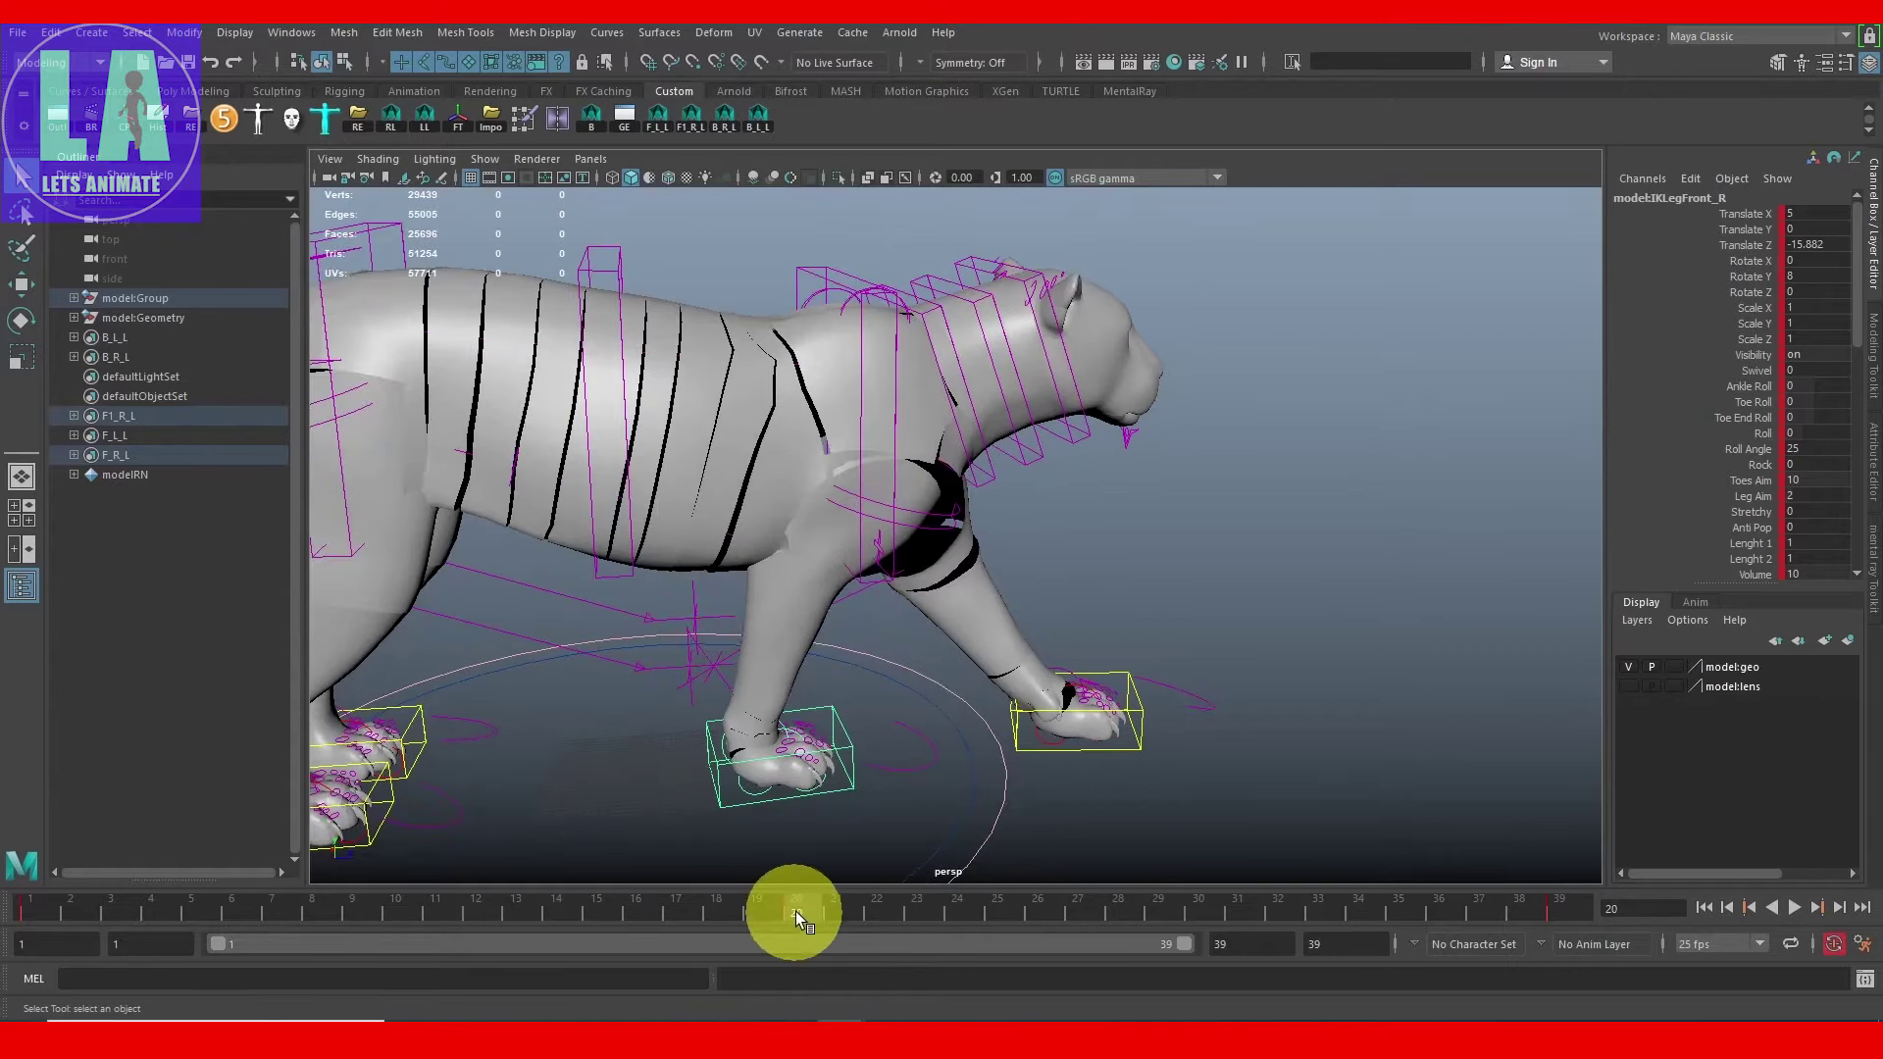
pyautogui.rightClick(798, 913)
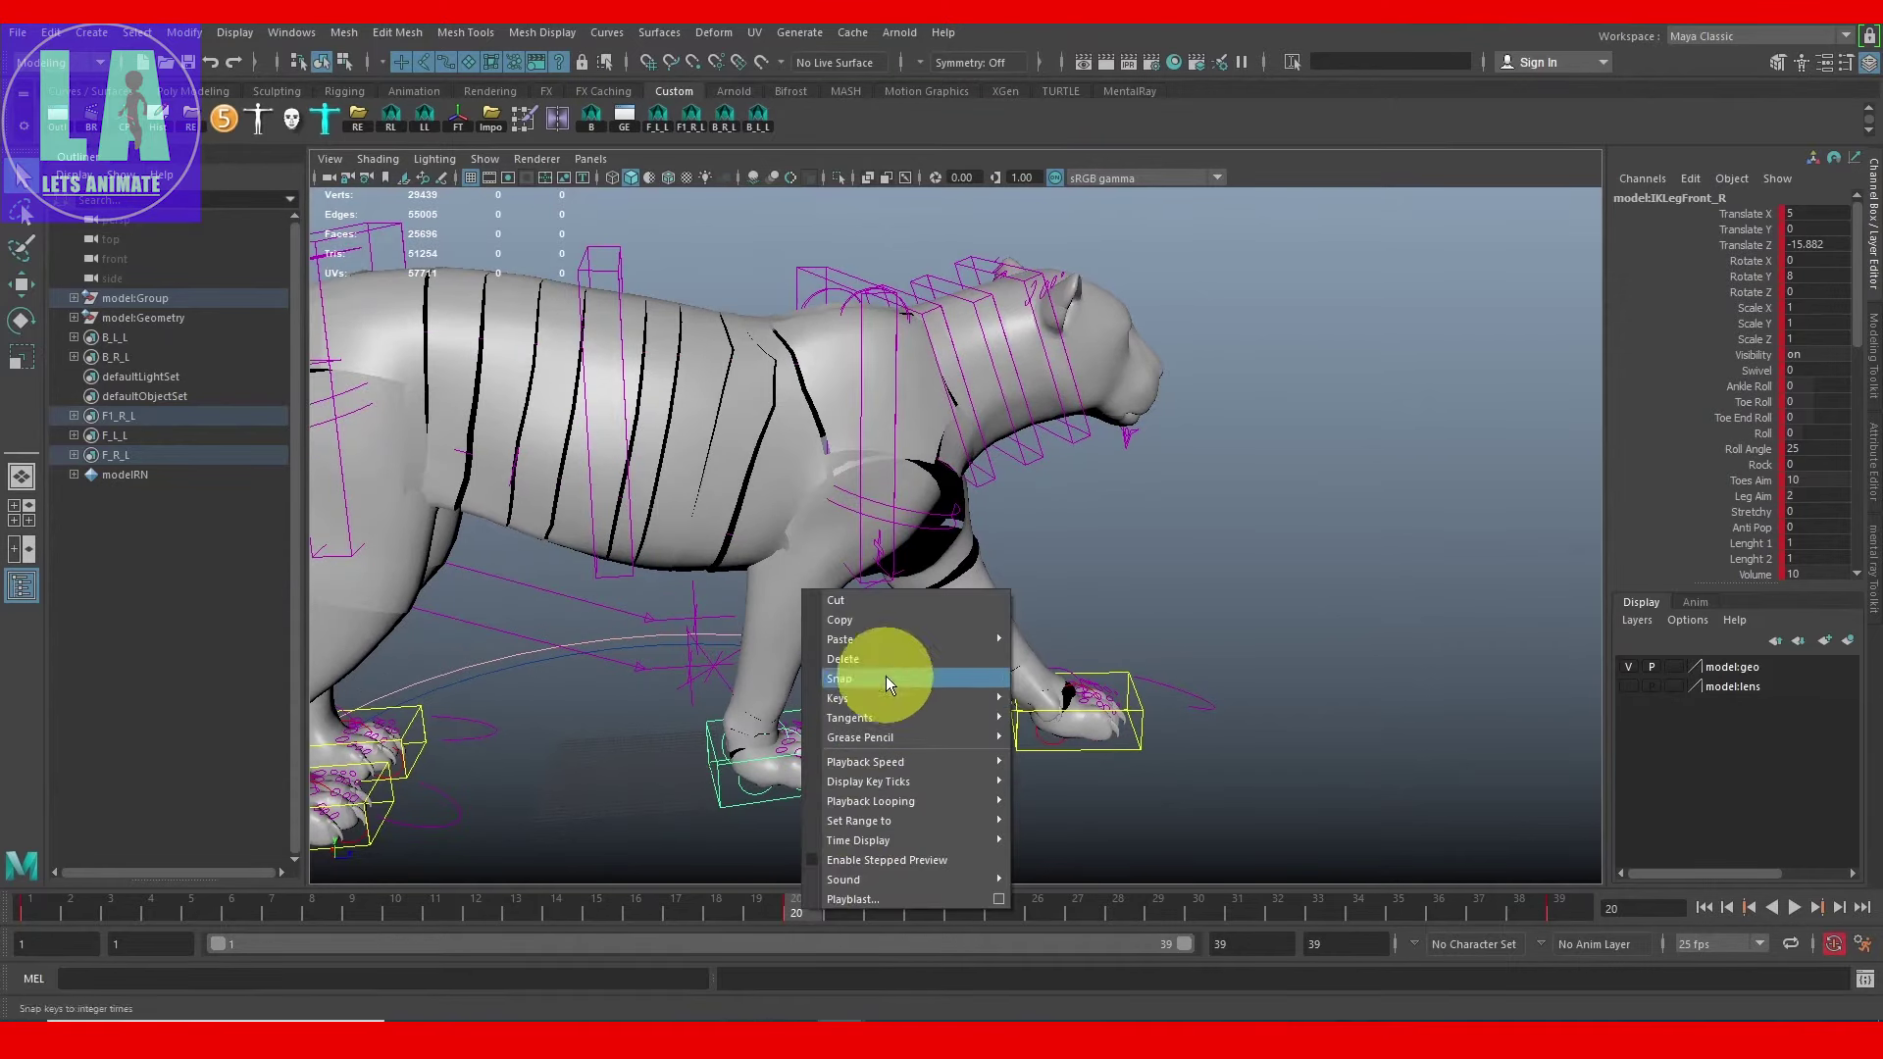
pyautogui.click(851, 624)
# Step: Paste that pose onto IKLegFront_L at frame 20, flipping Translate X to -5 and Rotate Y to -8
pyautogui.click(1092, 751)
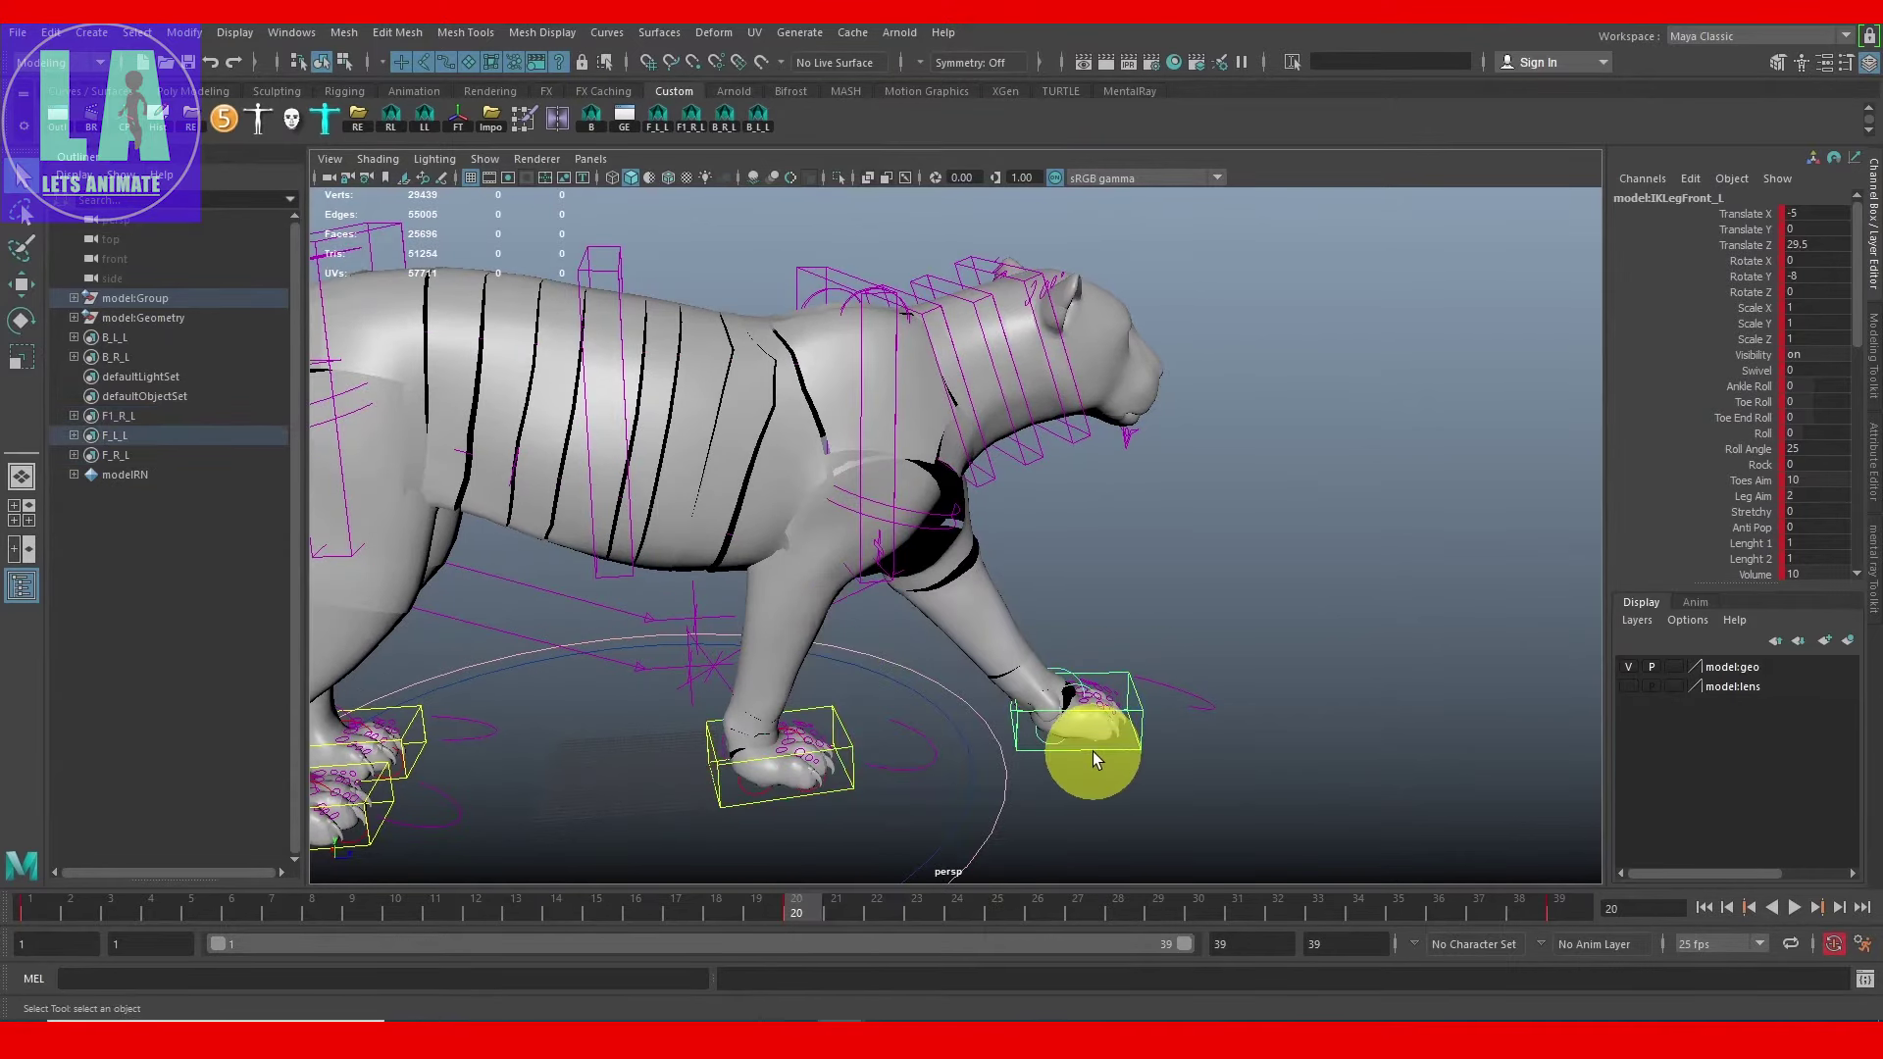
pyautogui.rightClick(800, 909)
pyautogui.click(1046, 659)
pyautogui.moveTo(1041, 654)
pyautogui.keyDown('alt'); pyautogui.mouseDown()
pyautogui.moveTo(786, 710)
pyautogui.moveTo(912, 643)
pyautogui.mouseUp(); pyautogui.keyUp('alt')
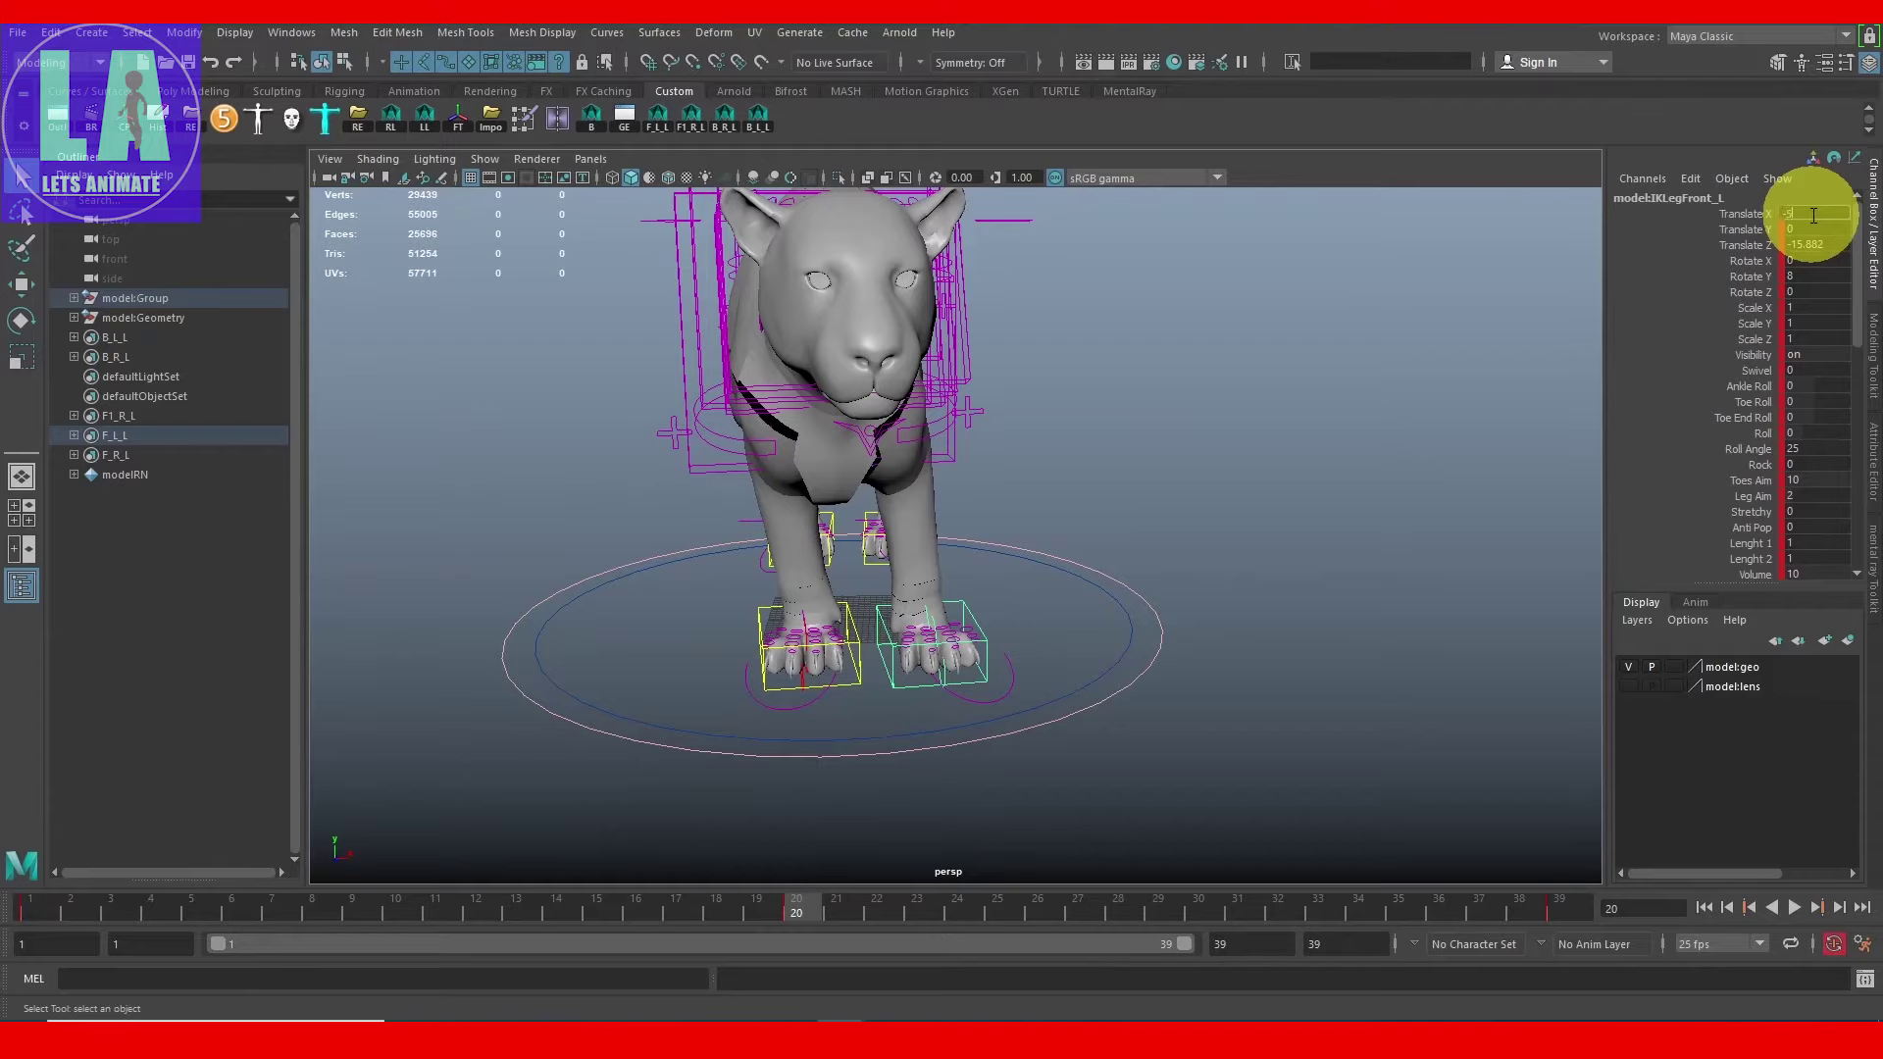
pyautogui.press('Return')
pyautogui.press('f')
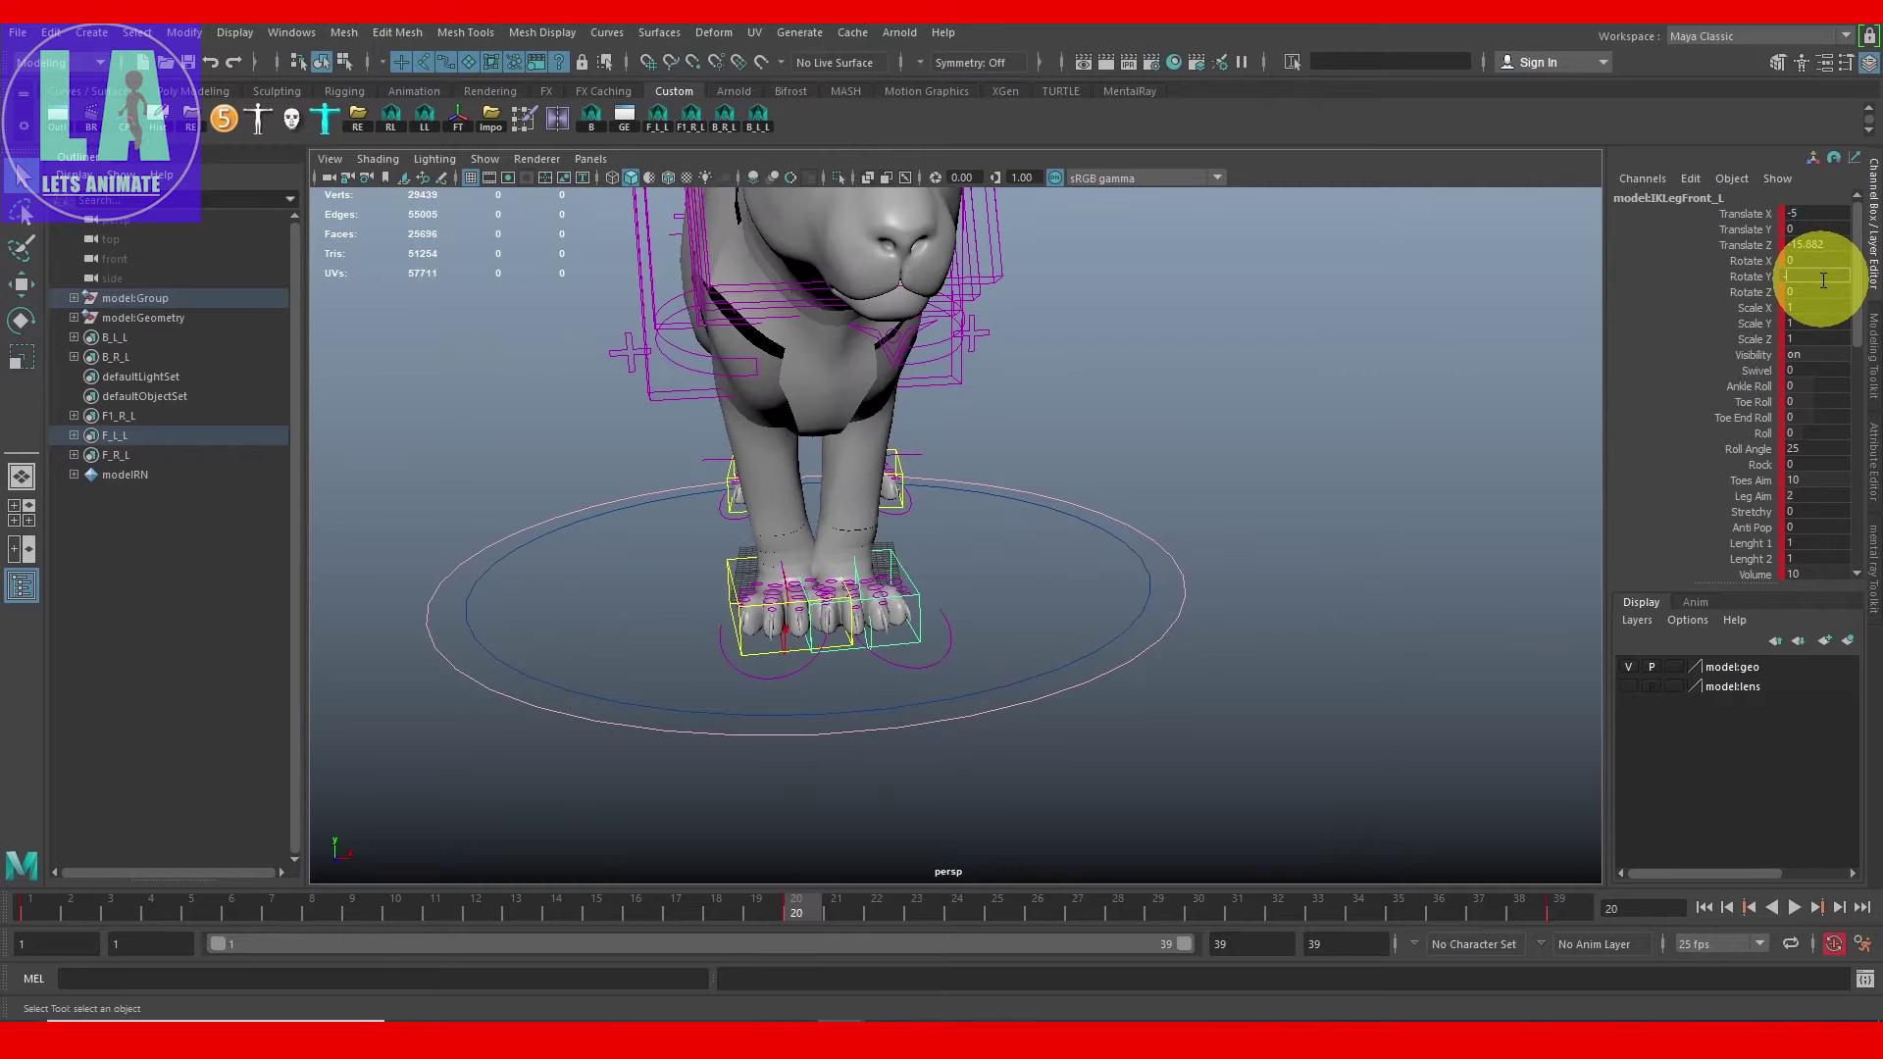
pyautogui.press('Return')
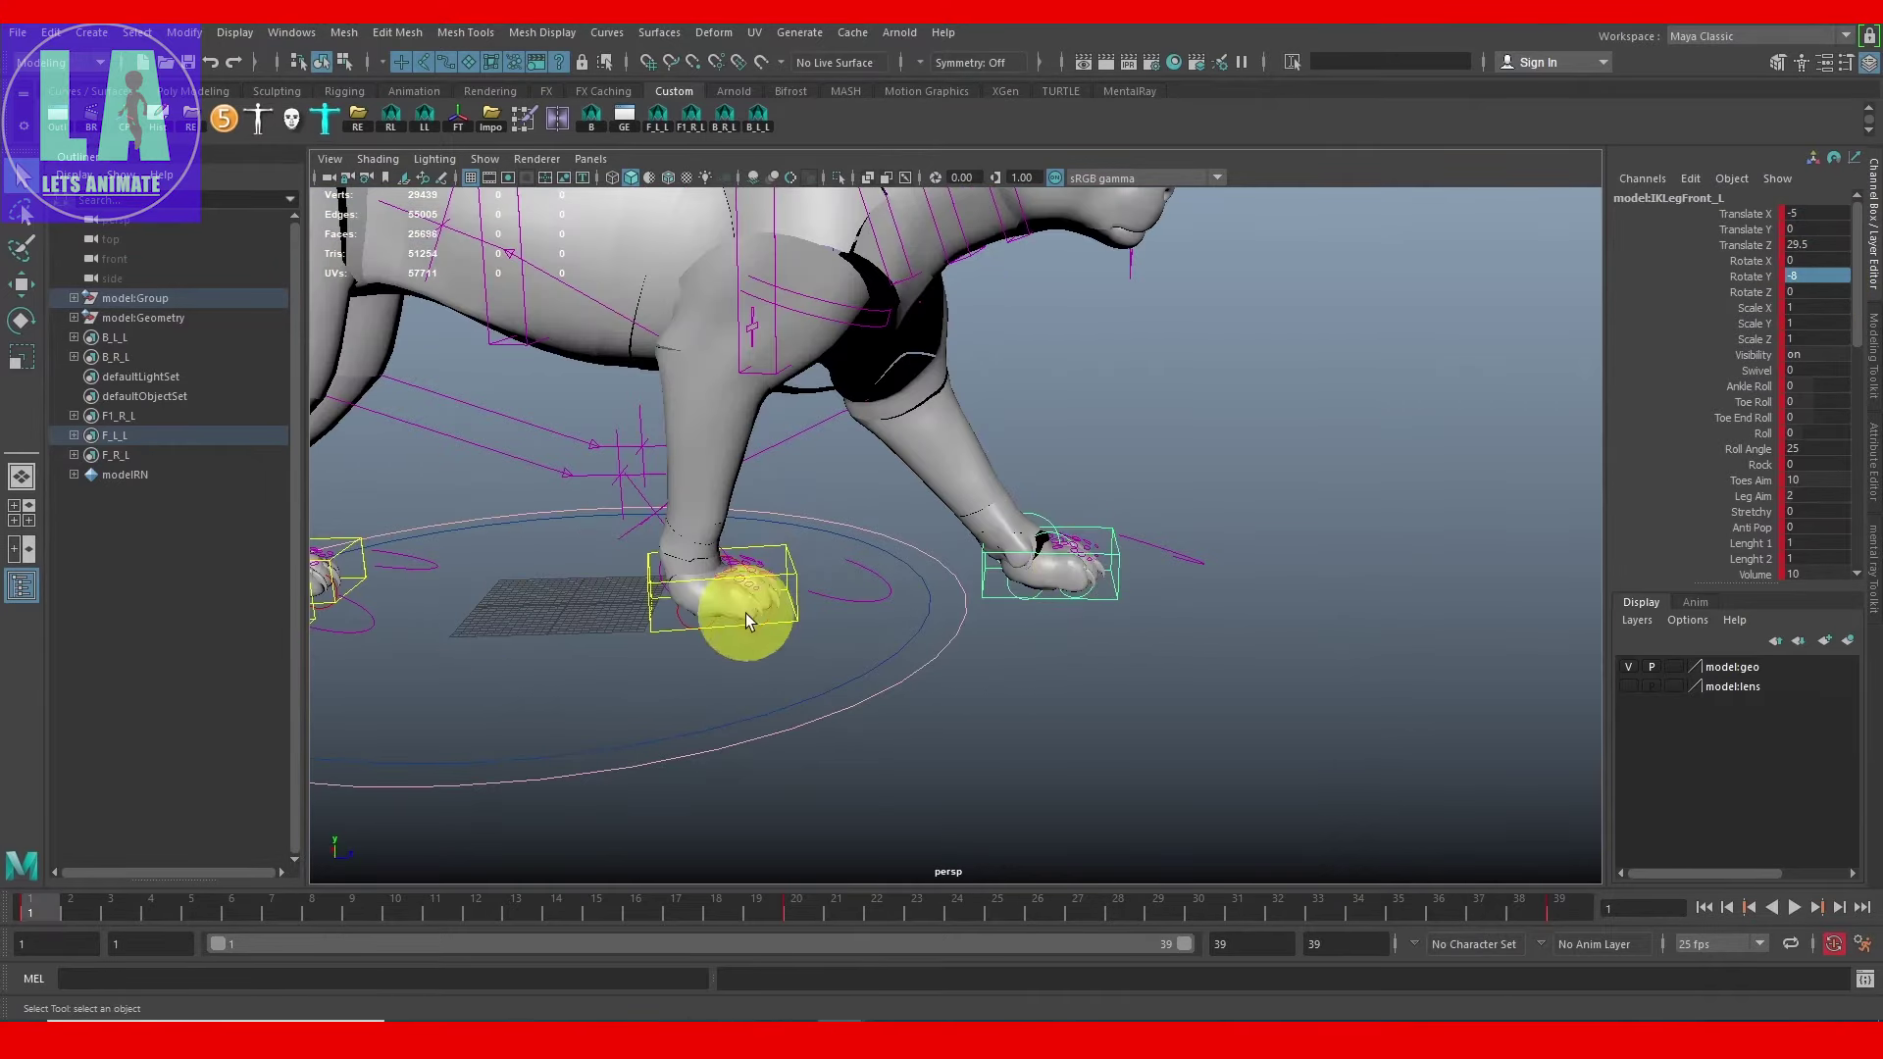
# Step: Copy the left front foot's frame-1 keys onto the right front foot at frame 20
pyautogui.rightClick(49, 906)
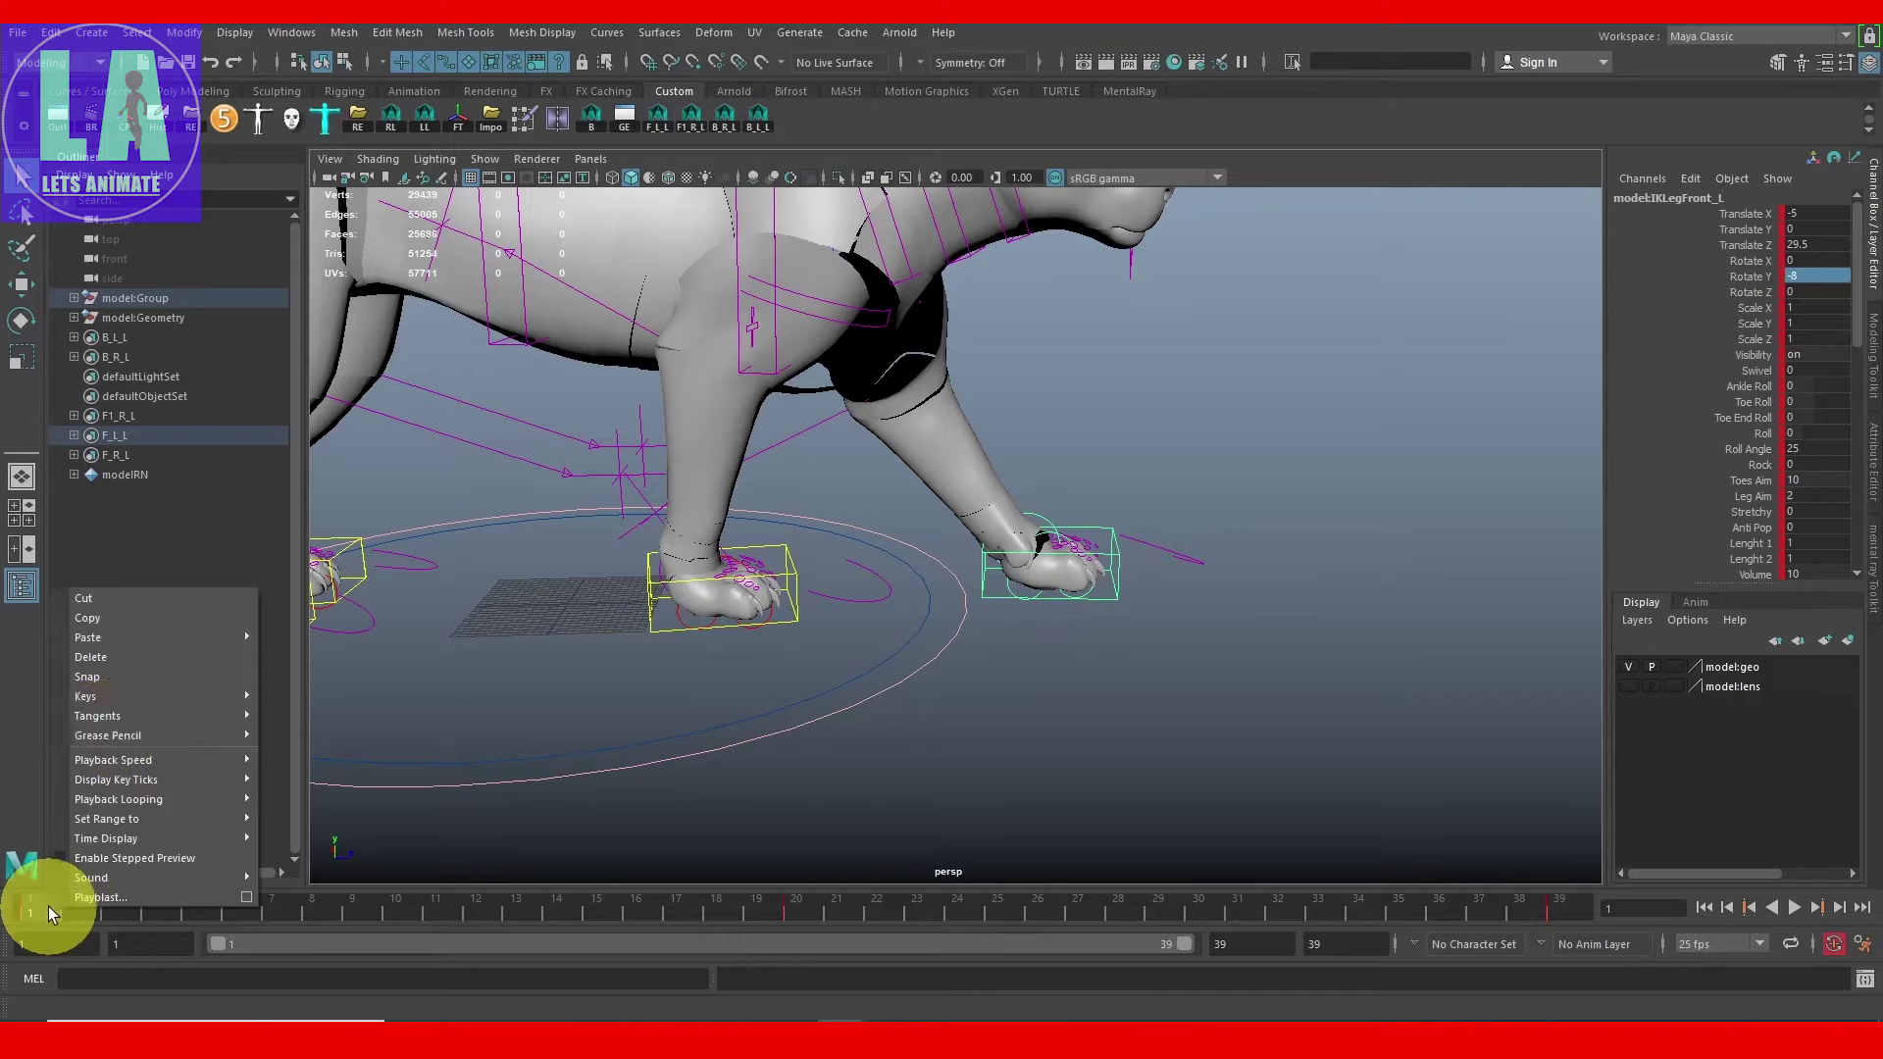
pyautogui.click(125, 620)
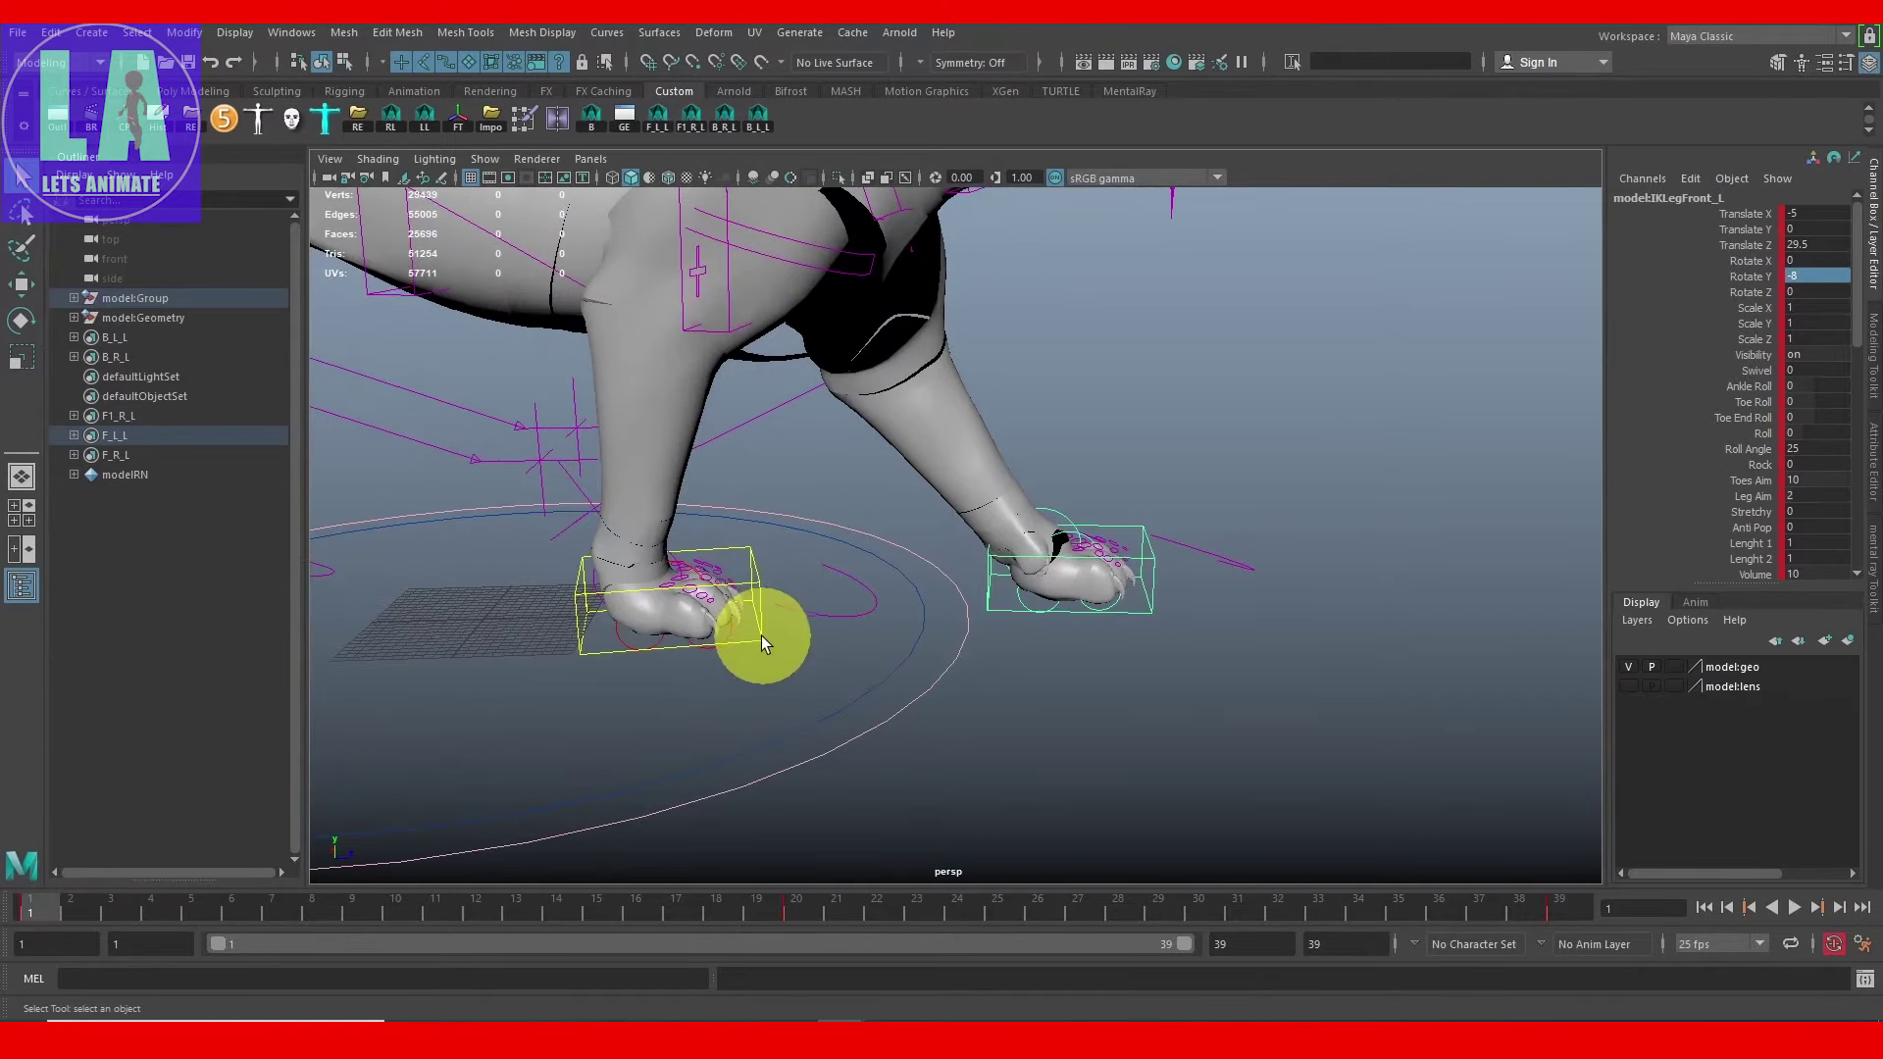
pyautogui.press('Right')
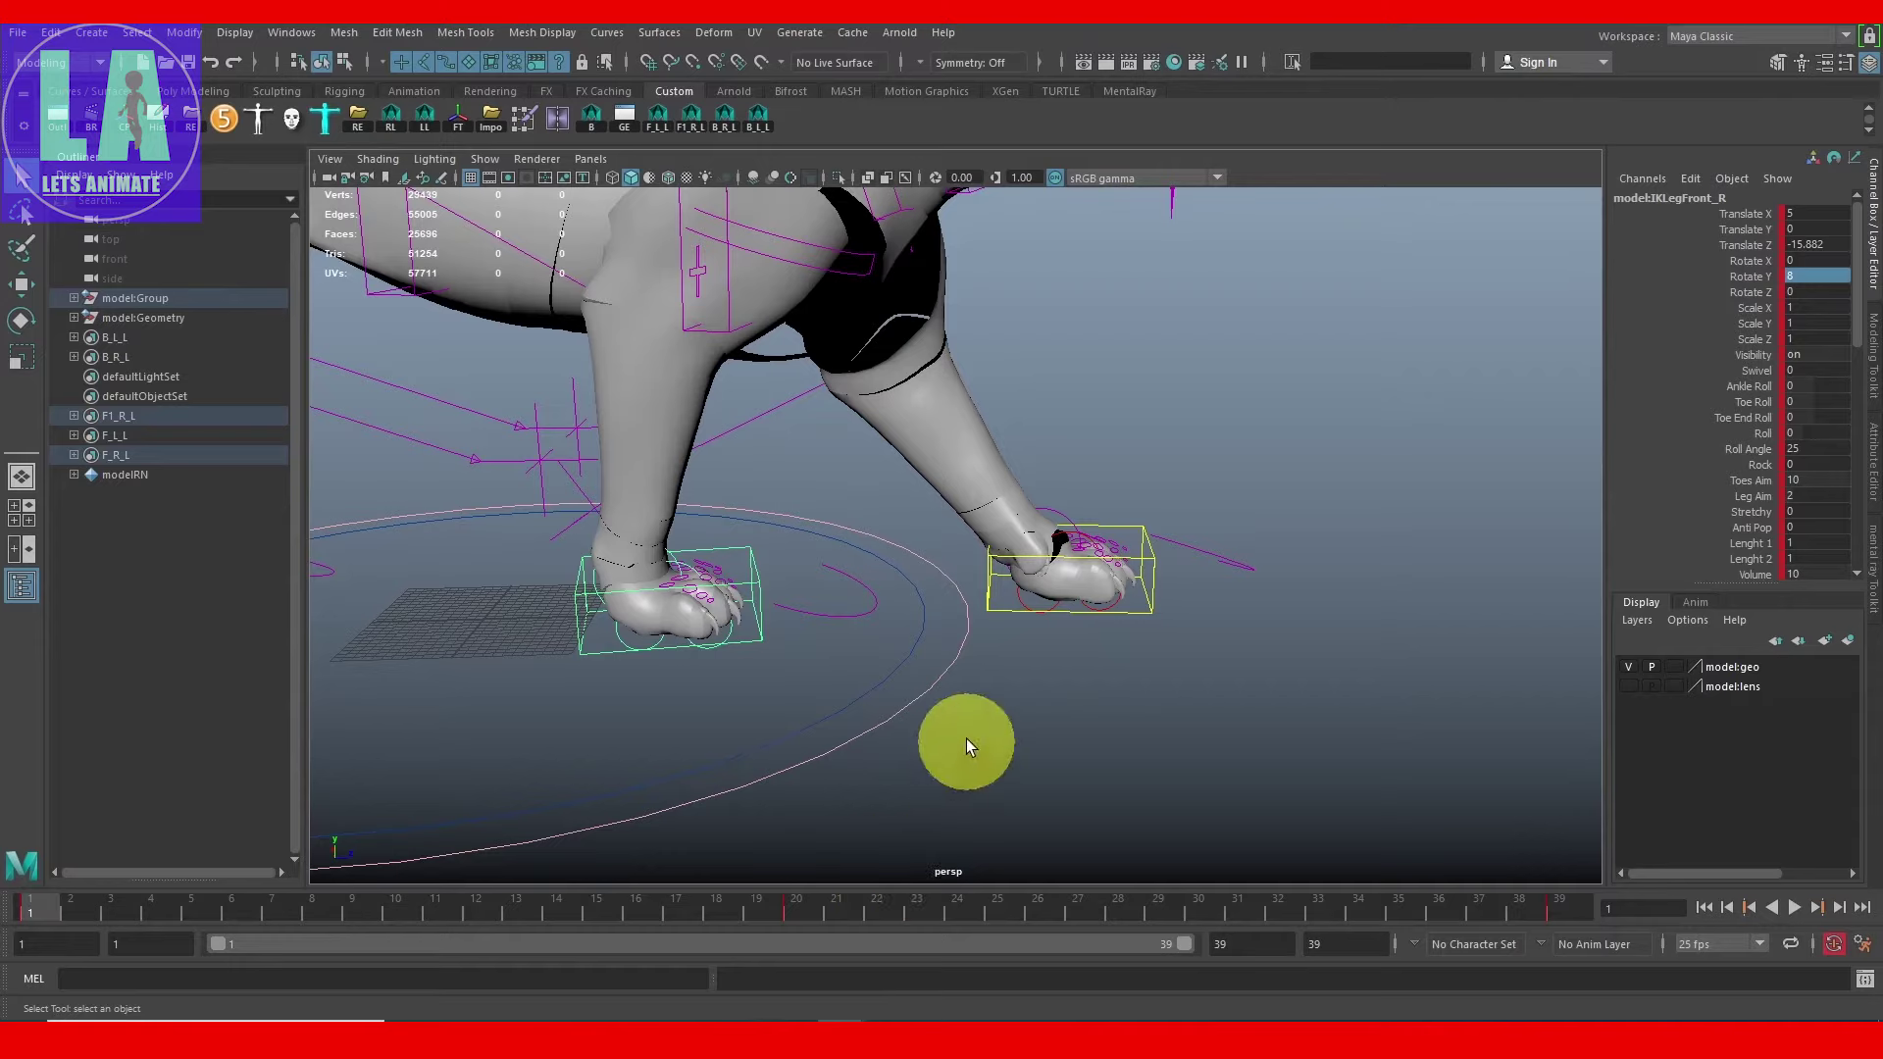
pyautogui.keyDown('alt'); pyautogui.moveTo(967, 746); pyautogui.dragTo(859, 1038); pyautogui.keyUp('alt')
pyautogui.click(808, 920)
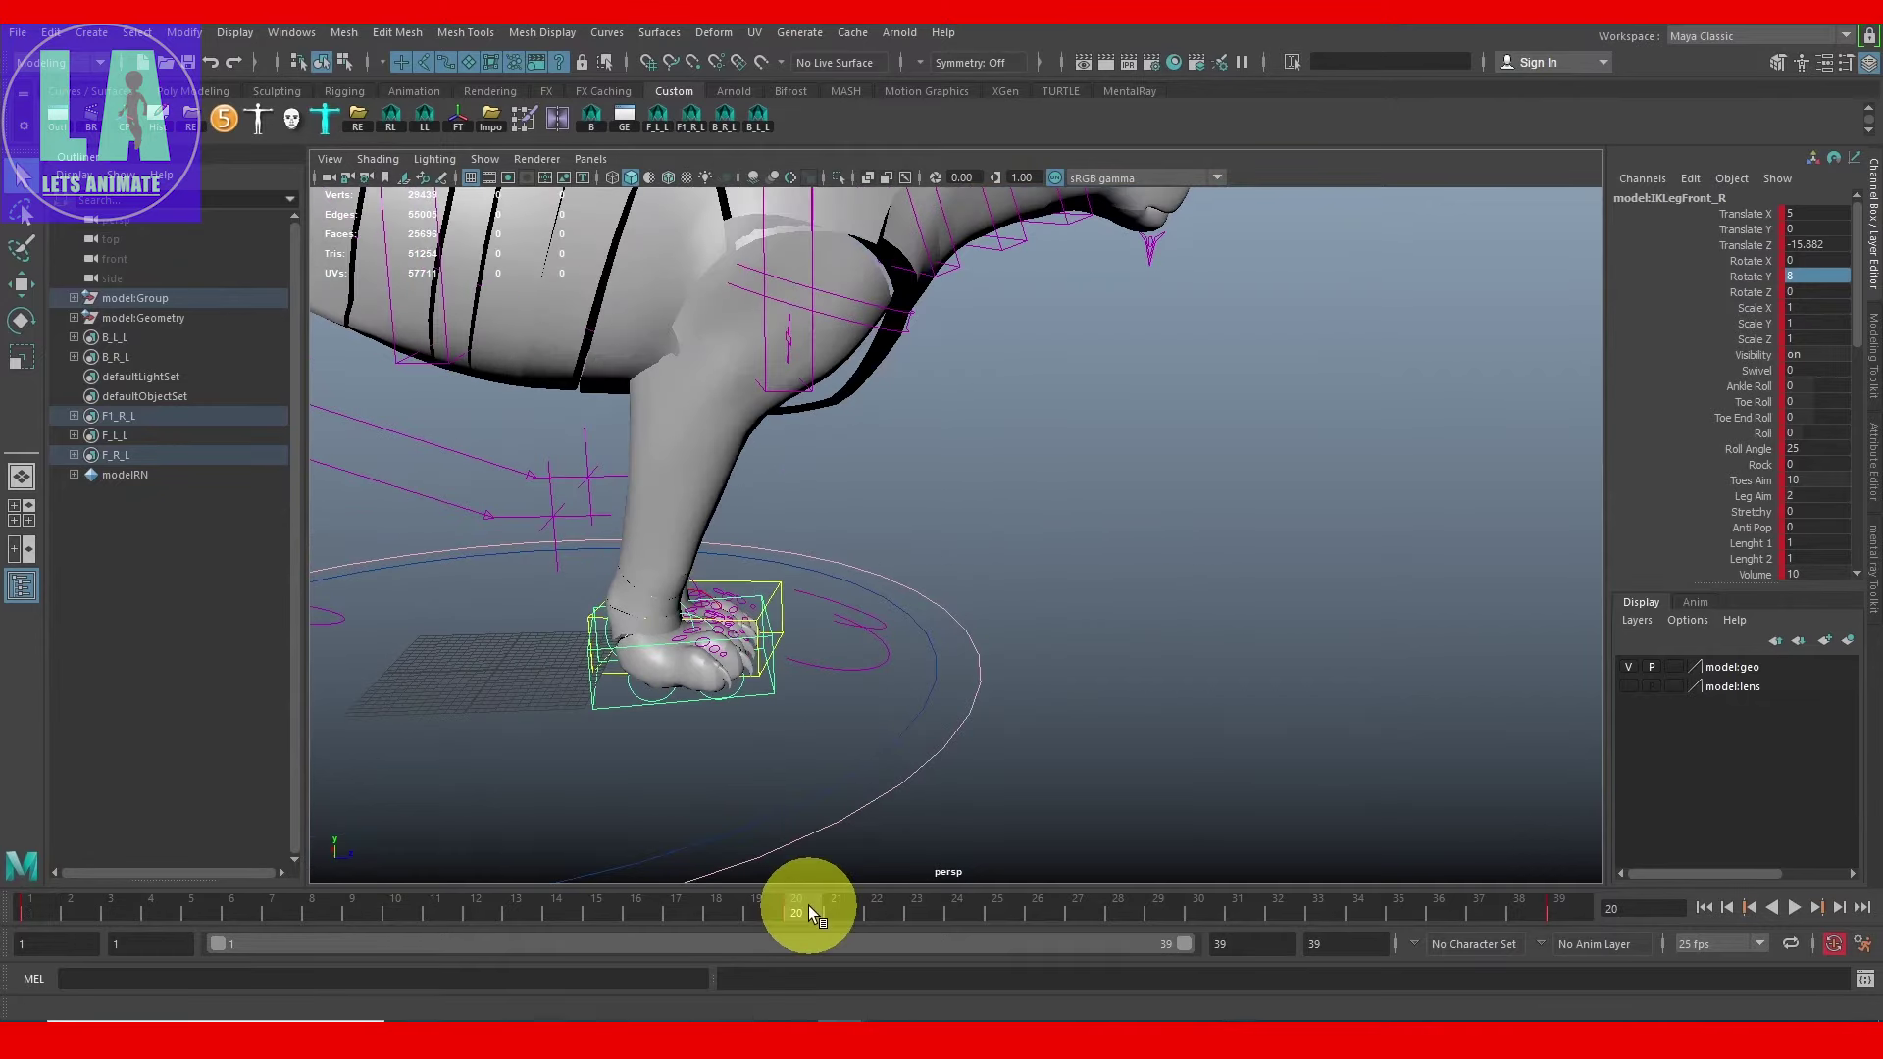
pyautogui.rightClick(808, 905)
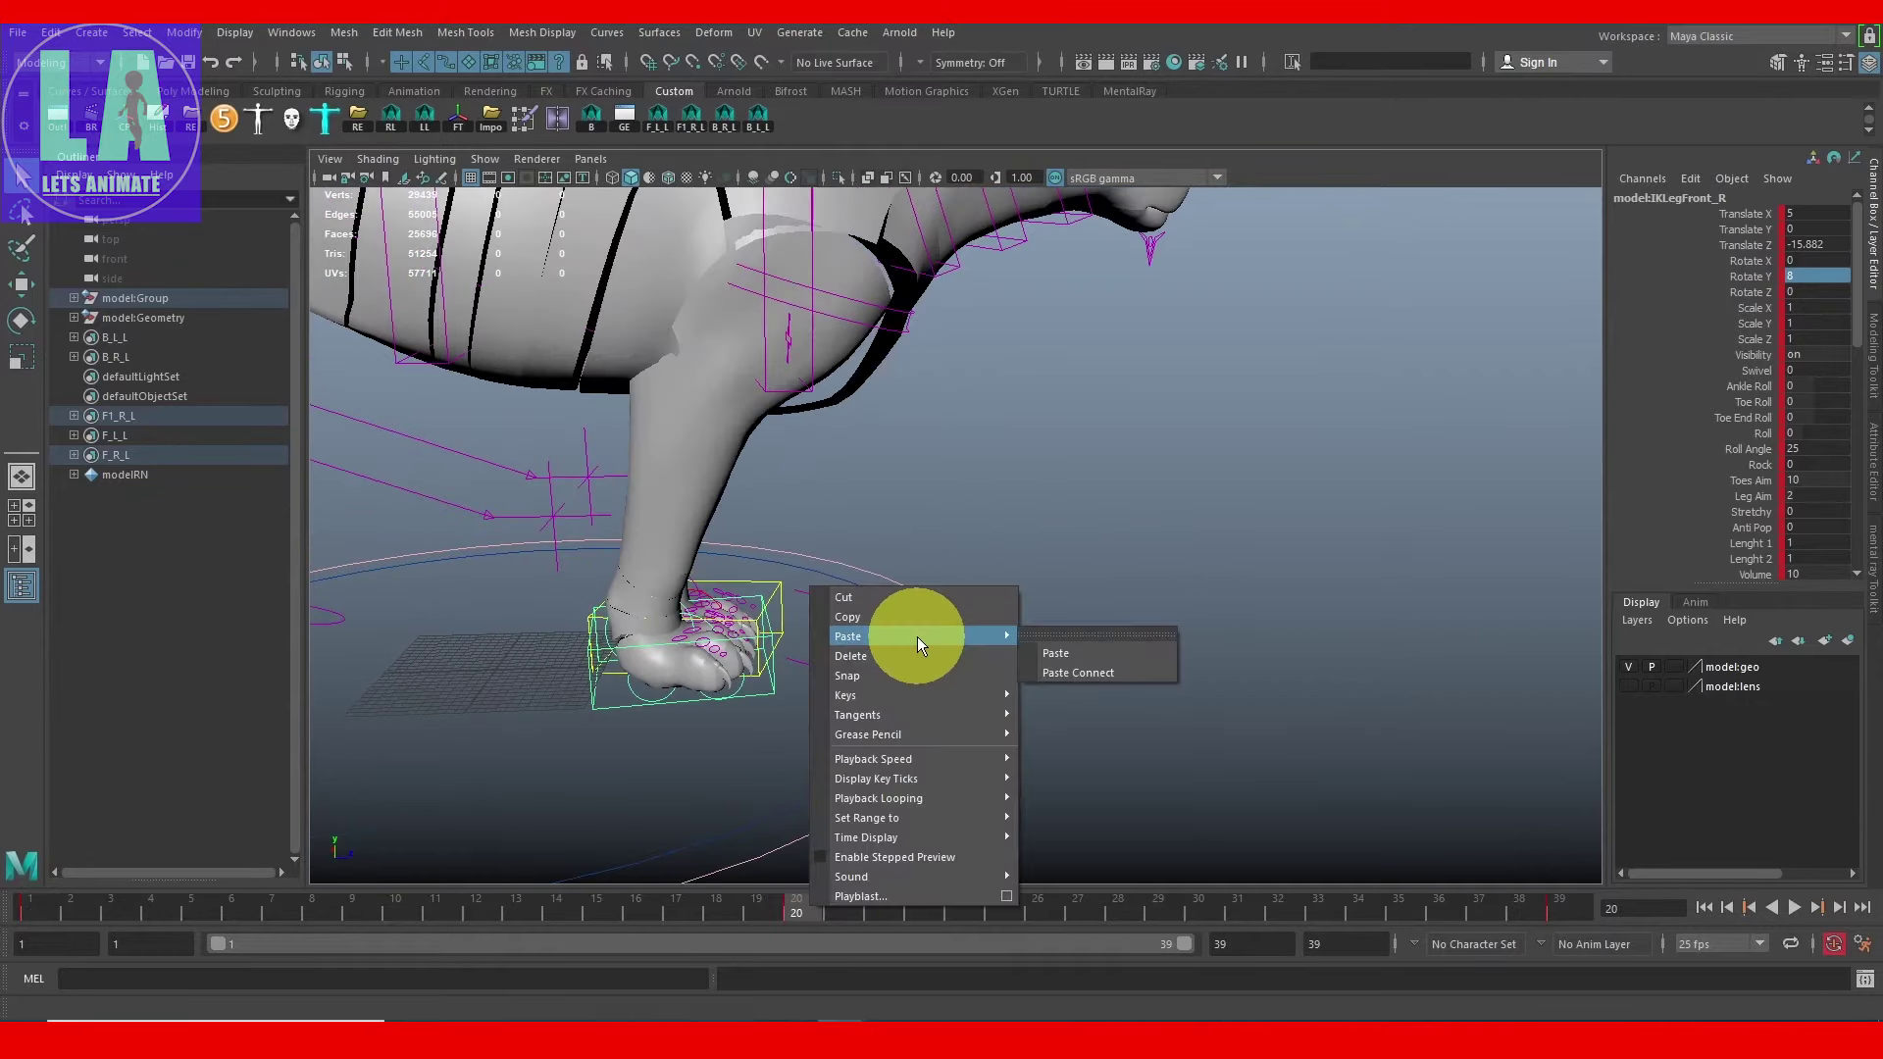
pyautogui.click(1046, 652)
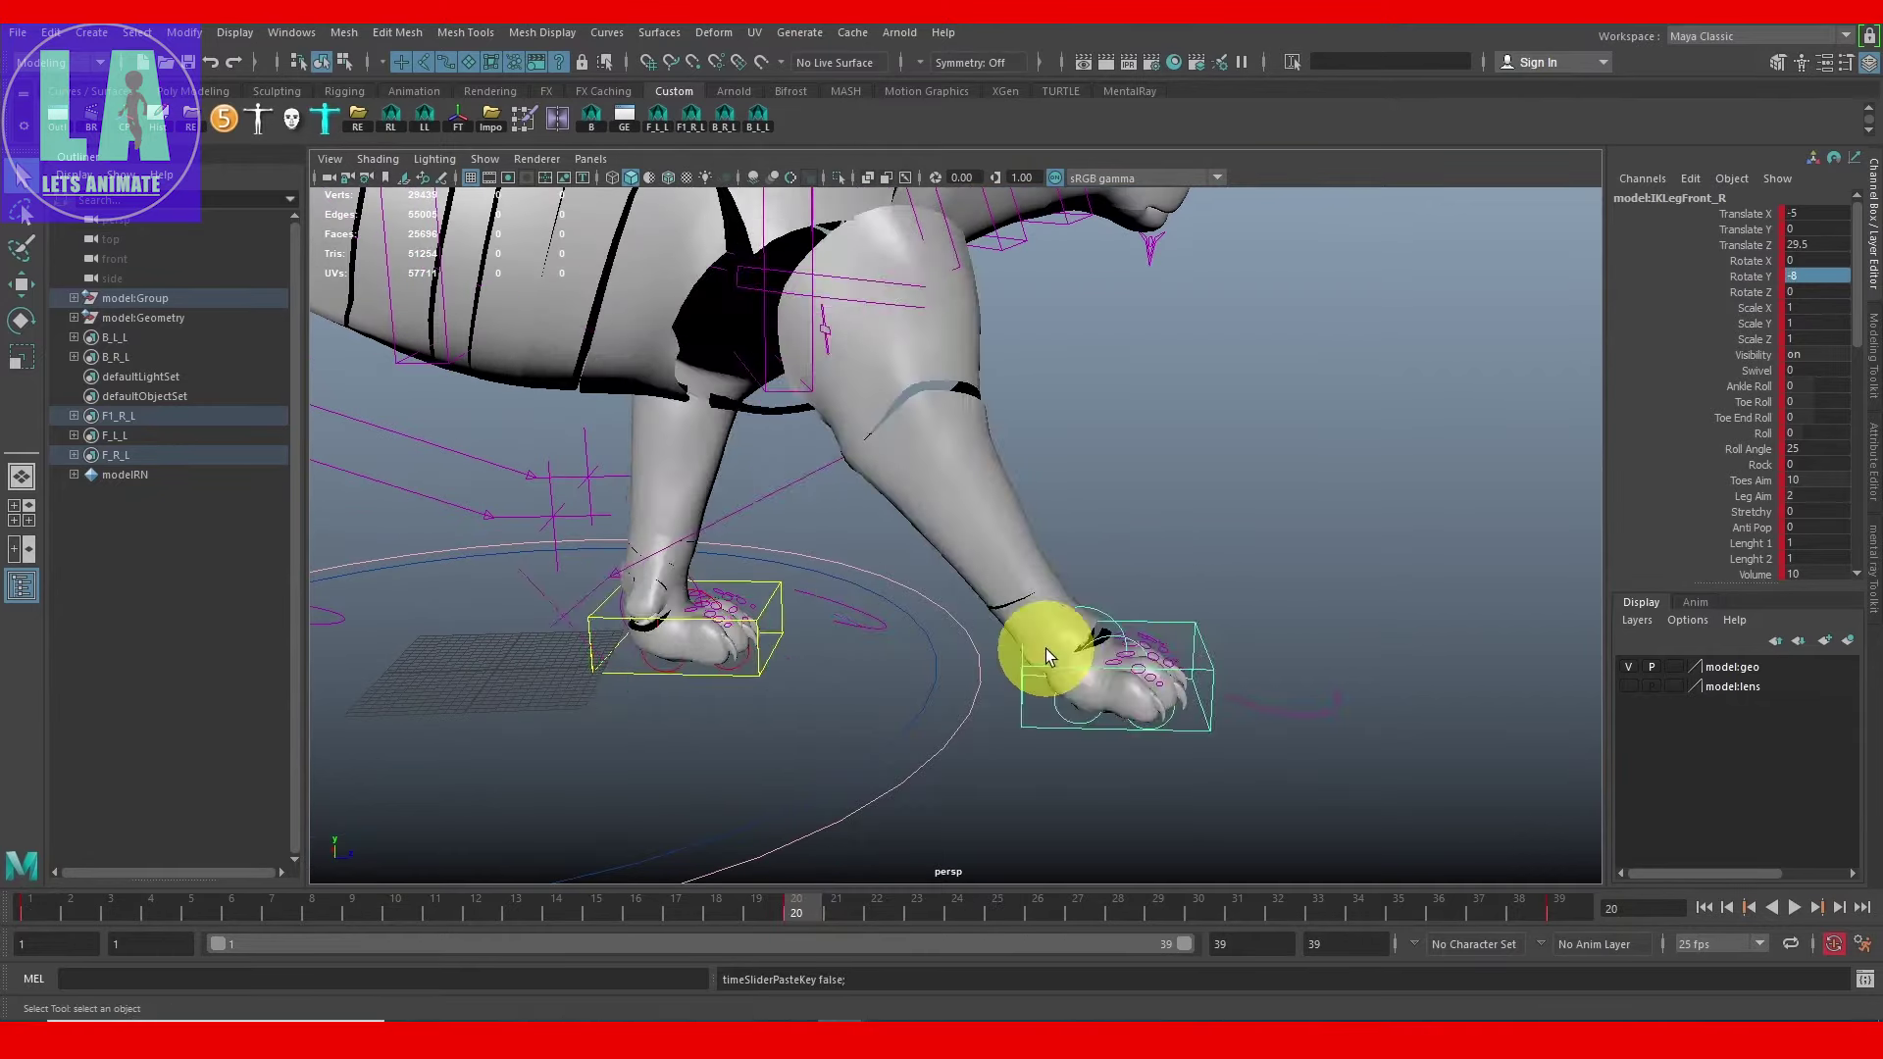
# Step: Set the right front foot's Translate X to 5 and Rotate Y to 8, then play the cycle
pyautogui.scroll(-3, 878, 651)
pyautogui.keyDown('alt'); pyautogui.moveTo(879, 643); pyautogui.dragTo(673, 664); pyautogui.keyUp('alt')
pyautogui.click(1816, 213)
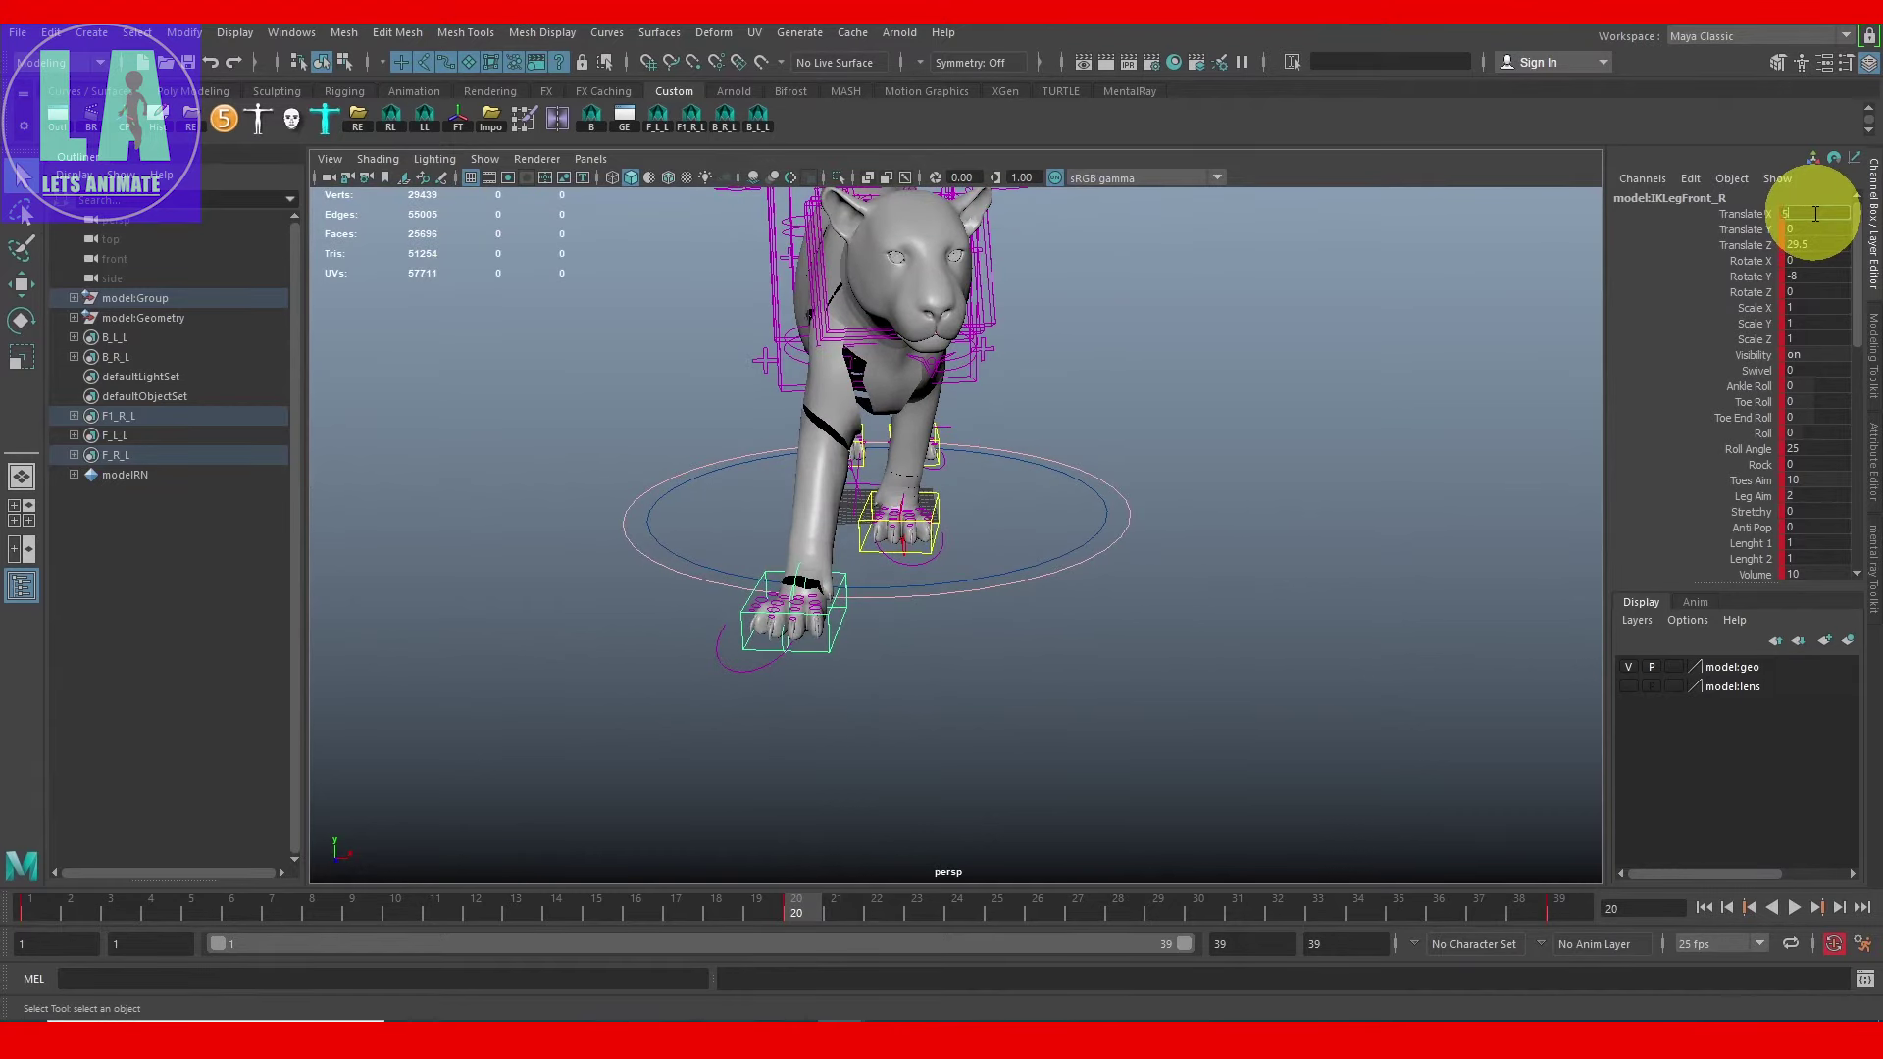
pyautogui.press('Return')
pyautogui.click(1830, 277)
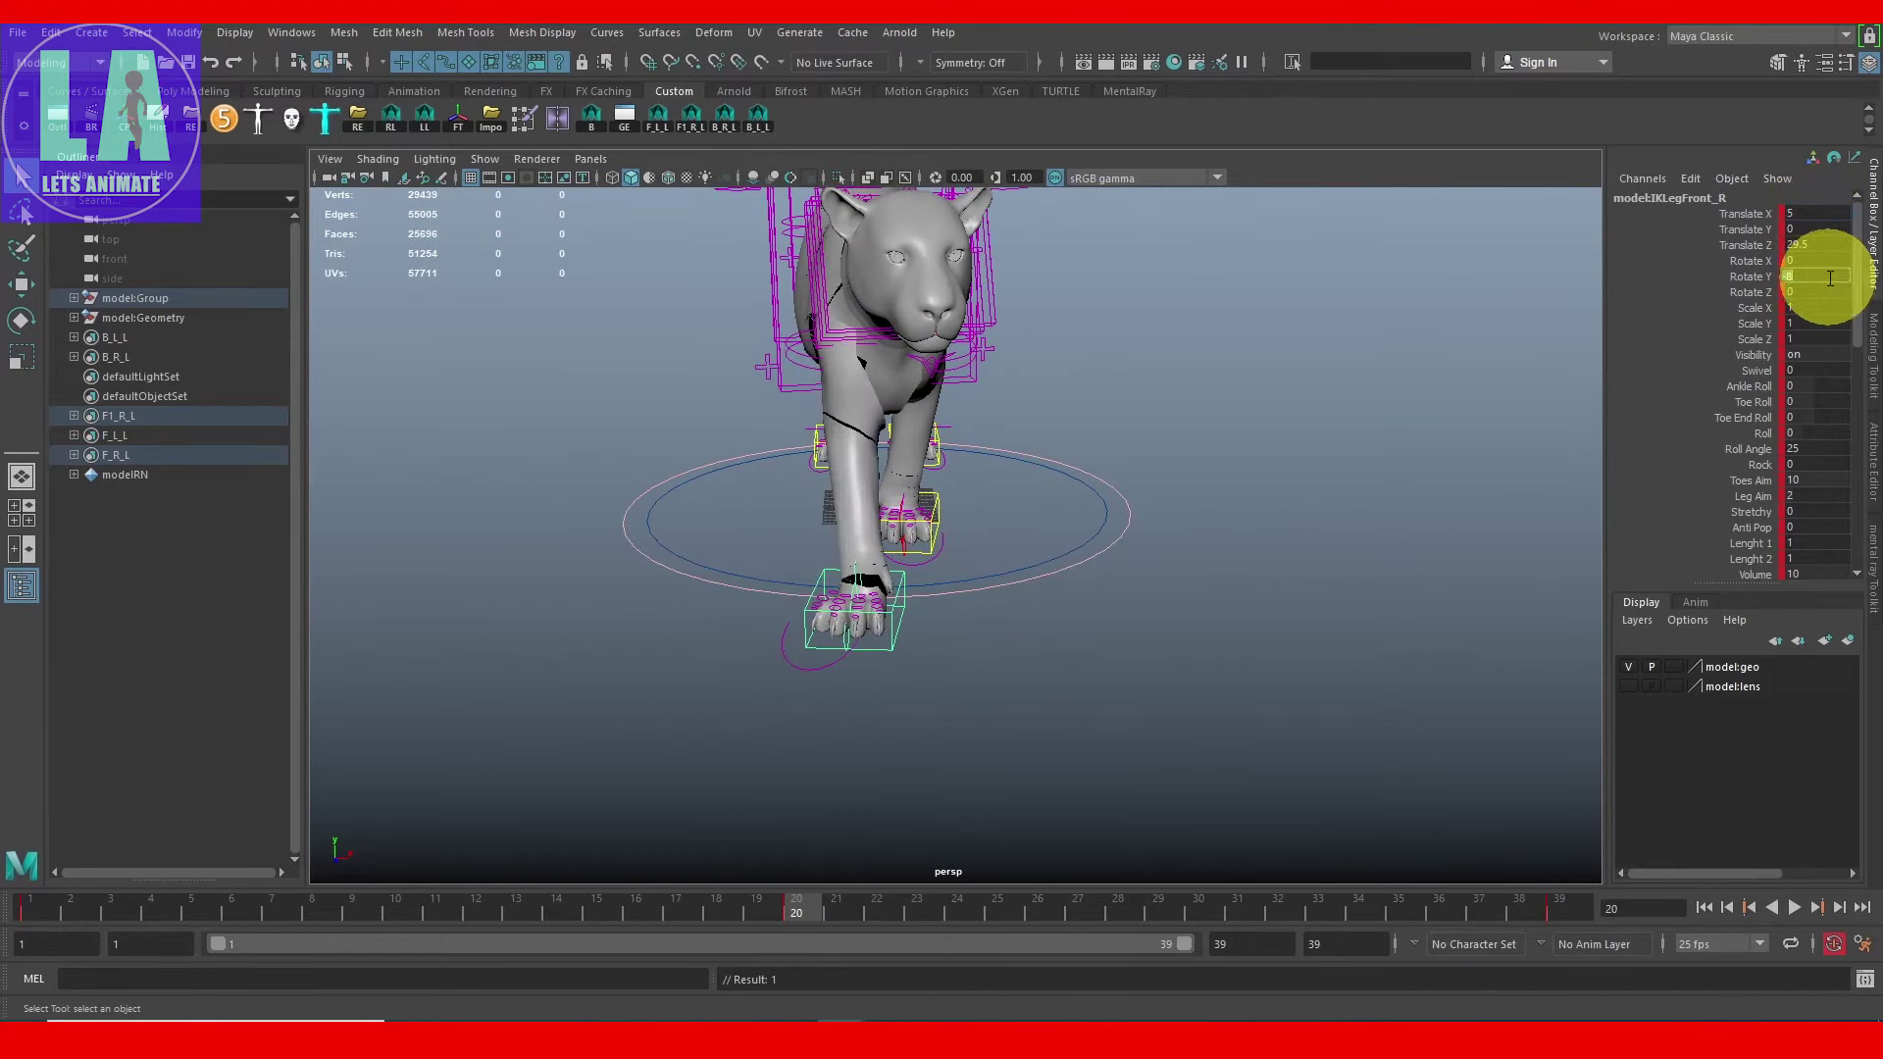
pyautogui.press('Return')
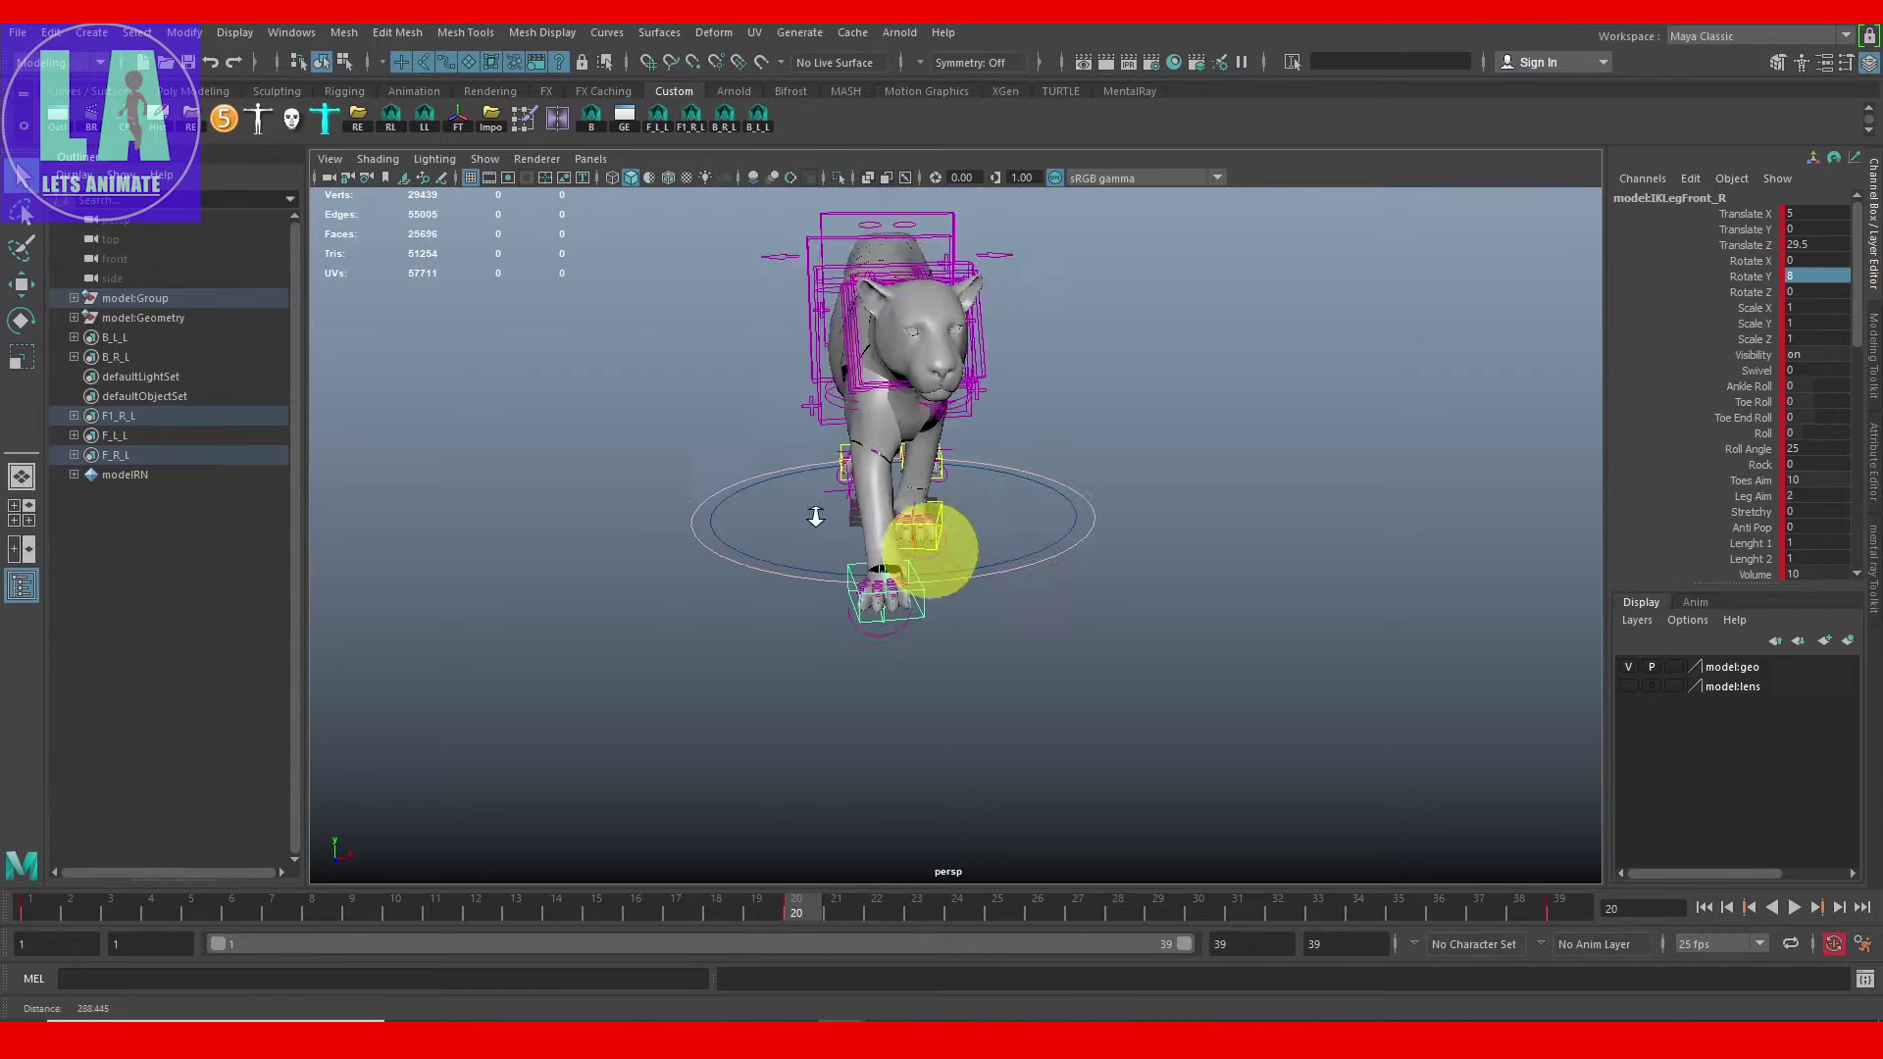
pyautogui.keyDown('alt'); pyautogui.moveTo(930, 538); pyautogui.dragTo(1226, 549); pyautogui.keyUp('alt')
pyautogui.click(1804, 910)
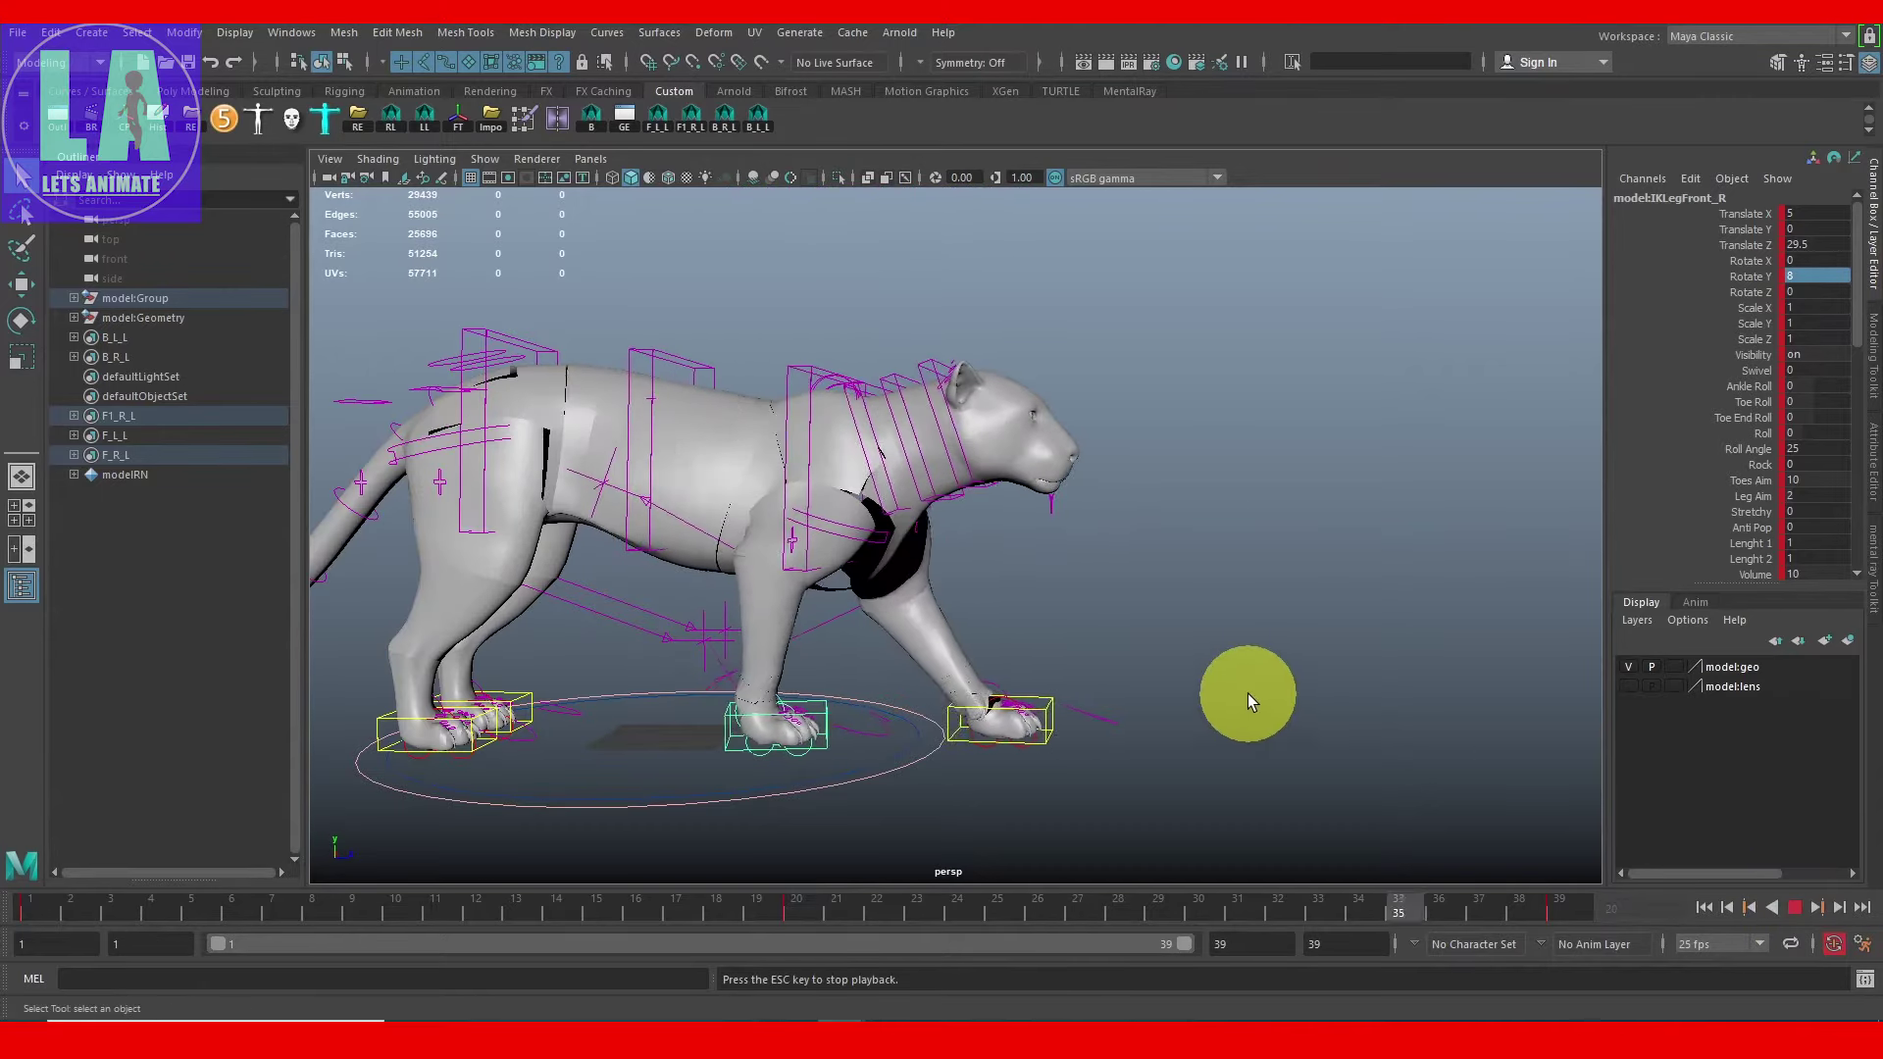
# Step: Review the walk from several angles, stopping playback at frame 11
pyautogui.keyDown('alt'); pyautogui.moveTo(1297, 750); pyautogui.dragTo(720, 590, button='right'); pyautogui.keyUp('alt')
pyautogui.moveTo(720, 590)
pyautogui.keyDown('alt'); pyautogui.mouseDown()
pyautogui.moveTo(395, 622)
pyautogui.moveTo(1128, 677)
pyautogui.mouseUp(); pyautogui.keyUp('alt')
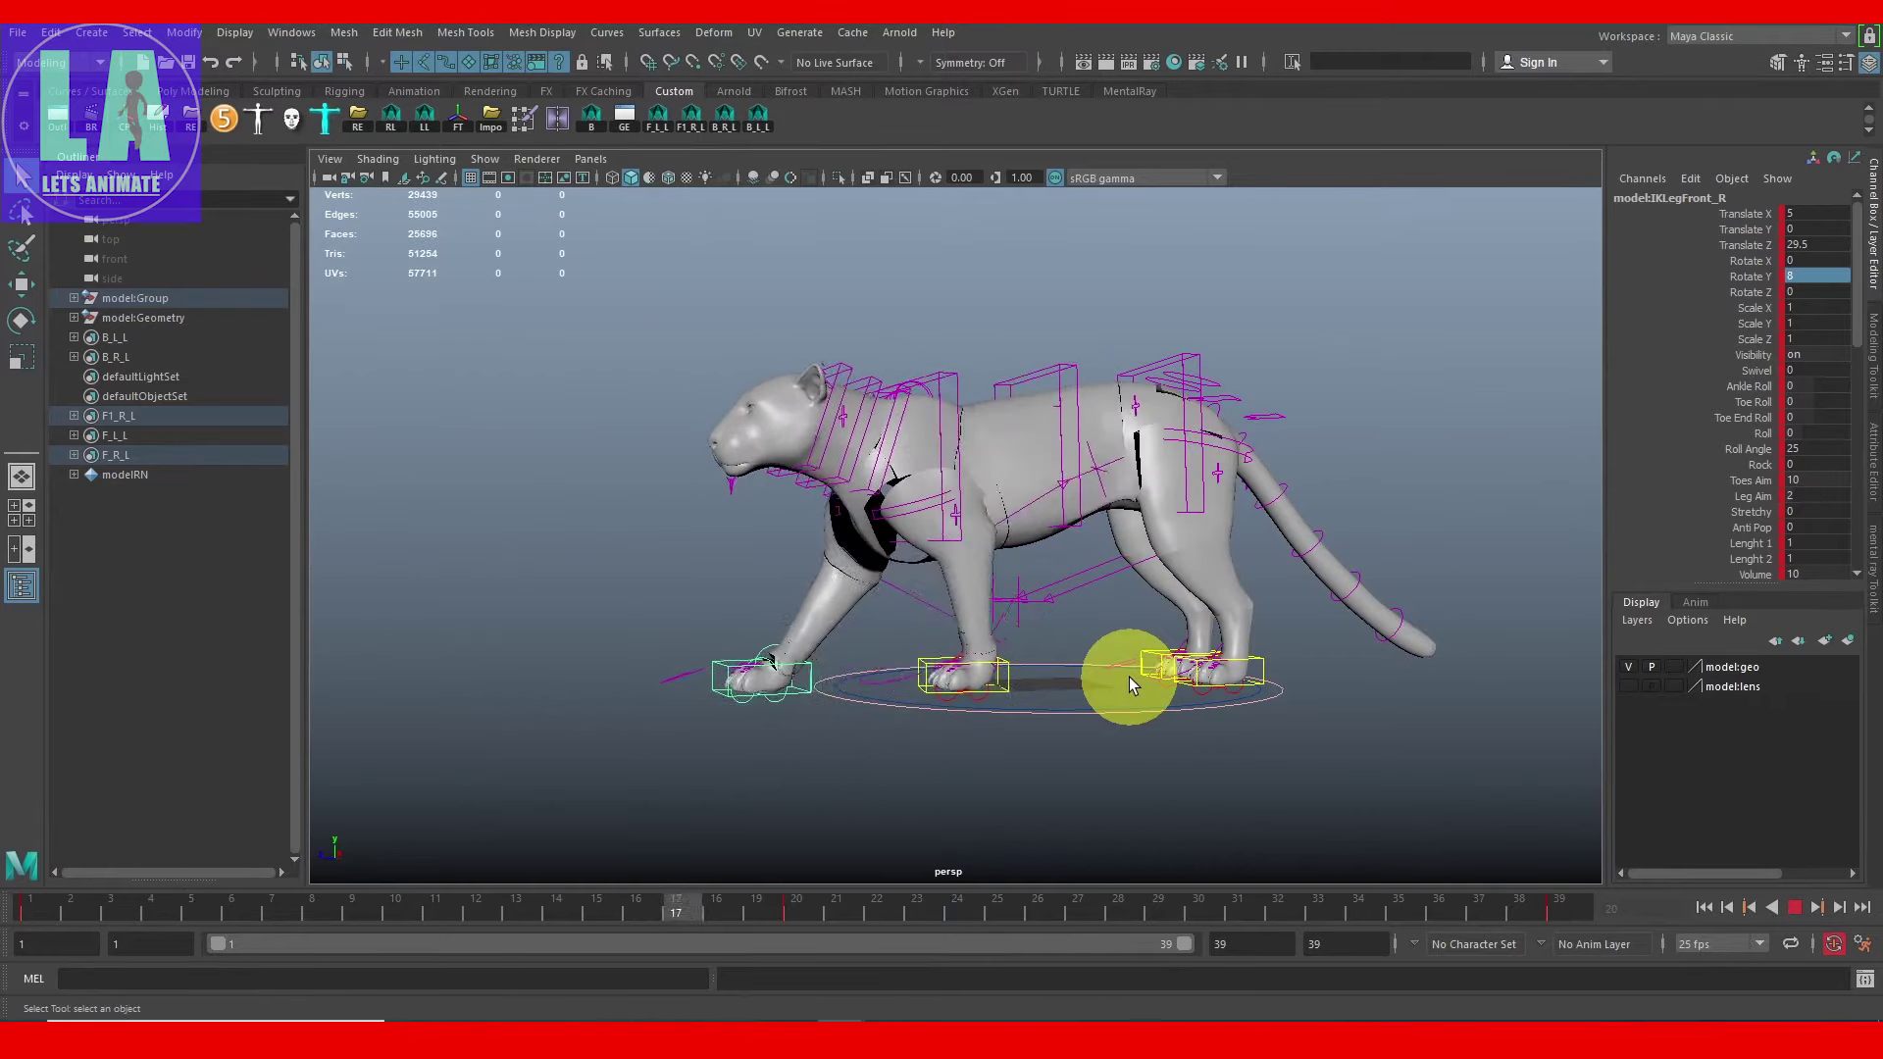
pyautogui.keyDown('alt'); pyautogui.moveTo(1174, 698); pyautogui.dragTo(30, 907); pyautogui.keyUp('alt')
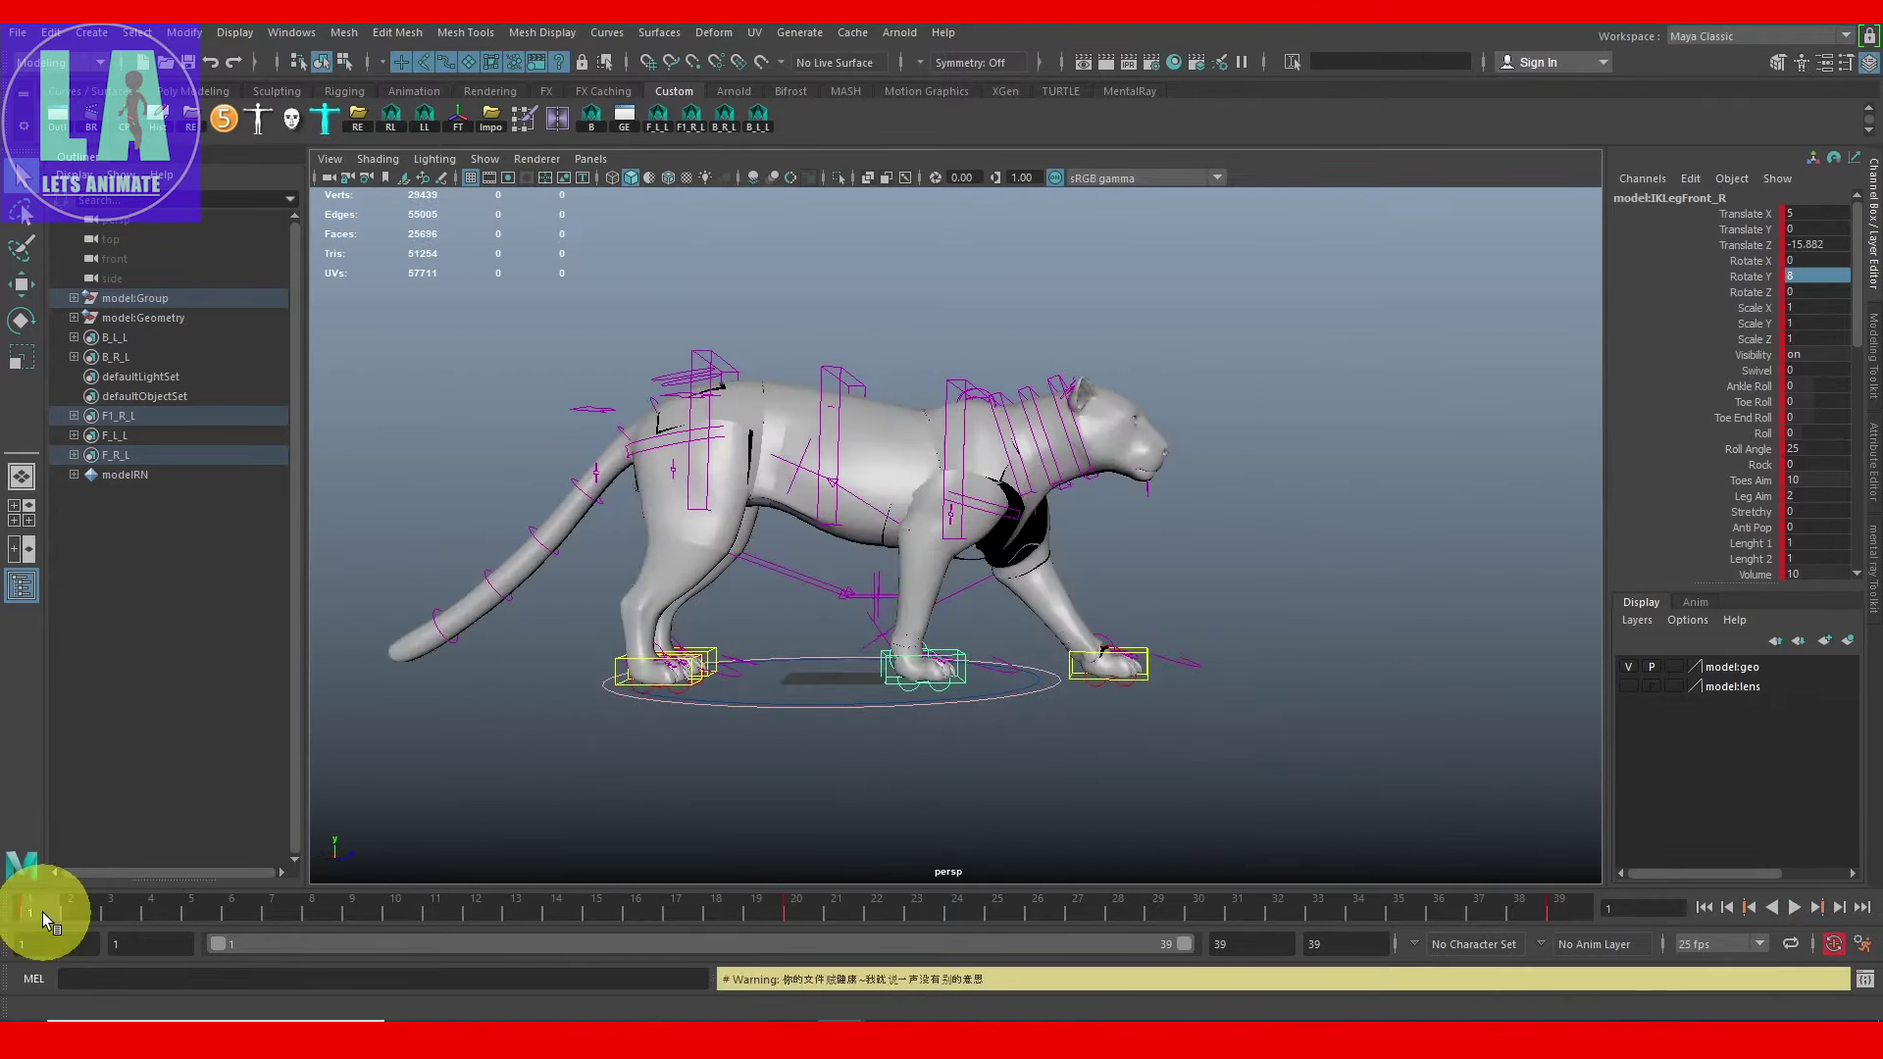
pyautogui.hotkey('alt', 'v')
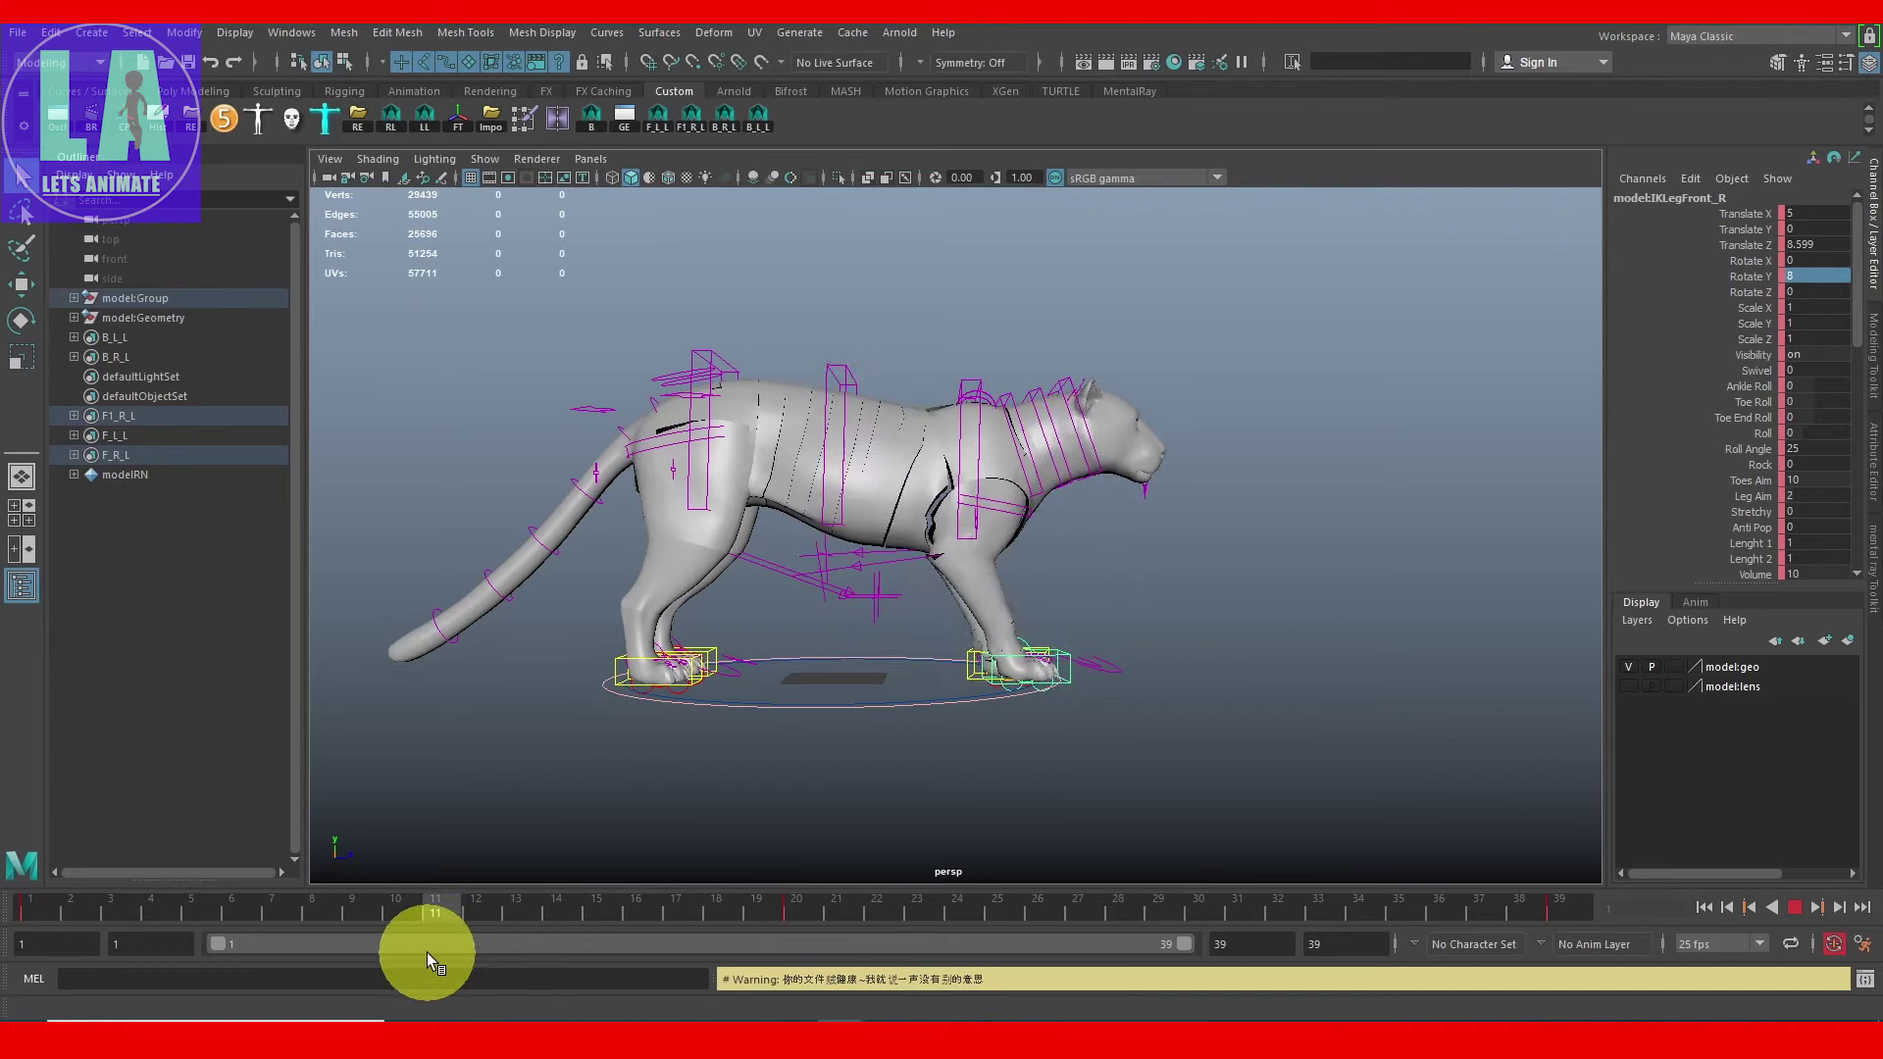
pyautogui.press('Escape')
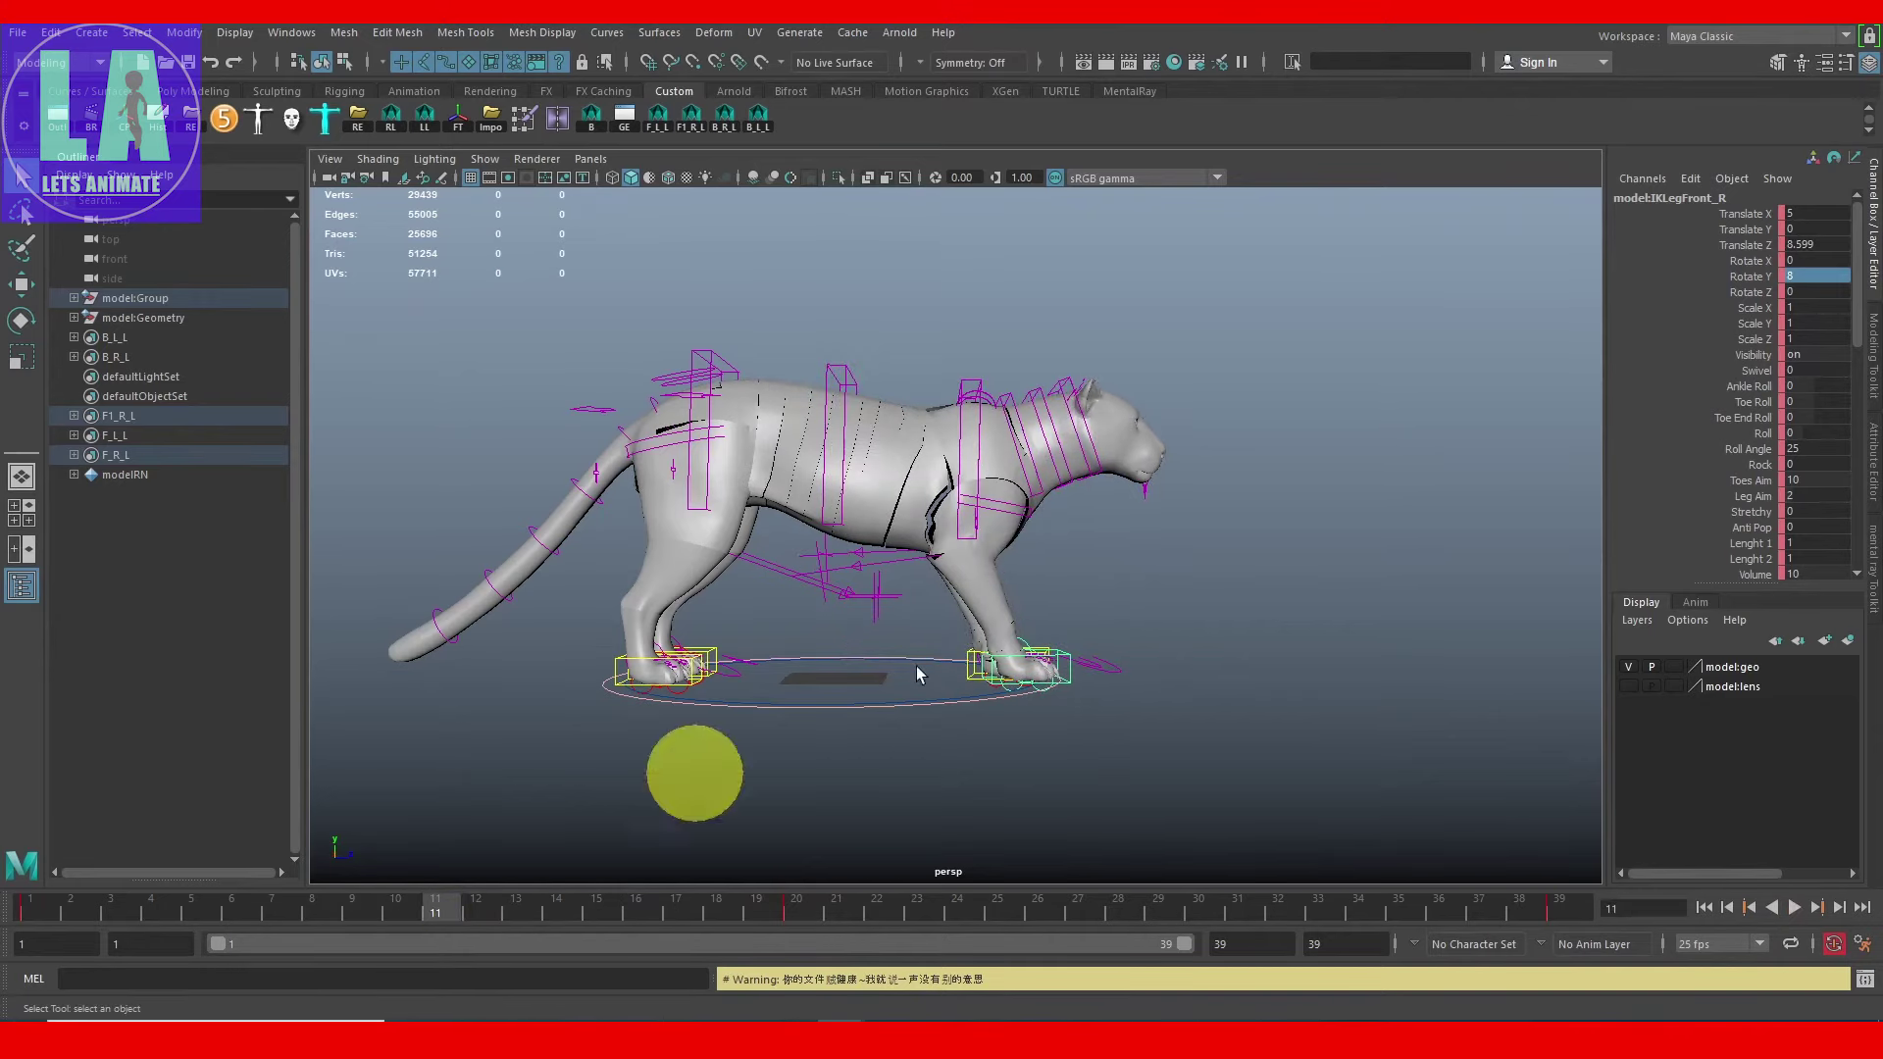
# Step: Select the IKSpine3_M spine control with the Move tool and open the Graph Editor
pyautogui.scroll(3, 1068, 756)
pyautogui.click(913, 561)
pyautogui.press('w')
pyautogui.scroll(-3, 916, 765)
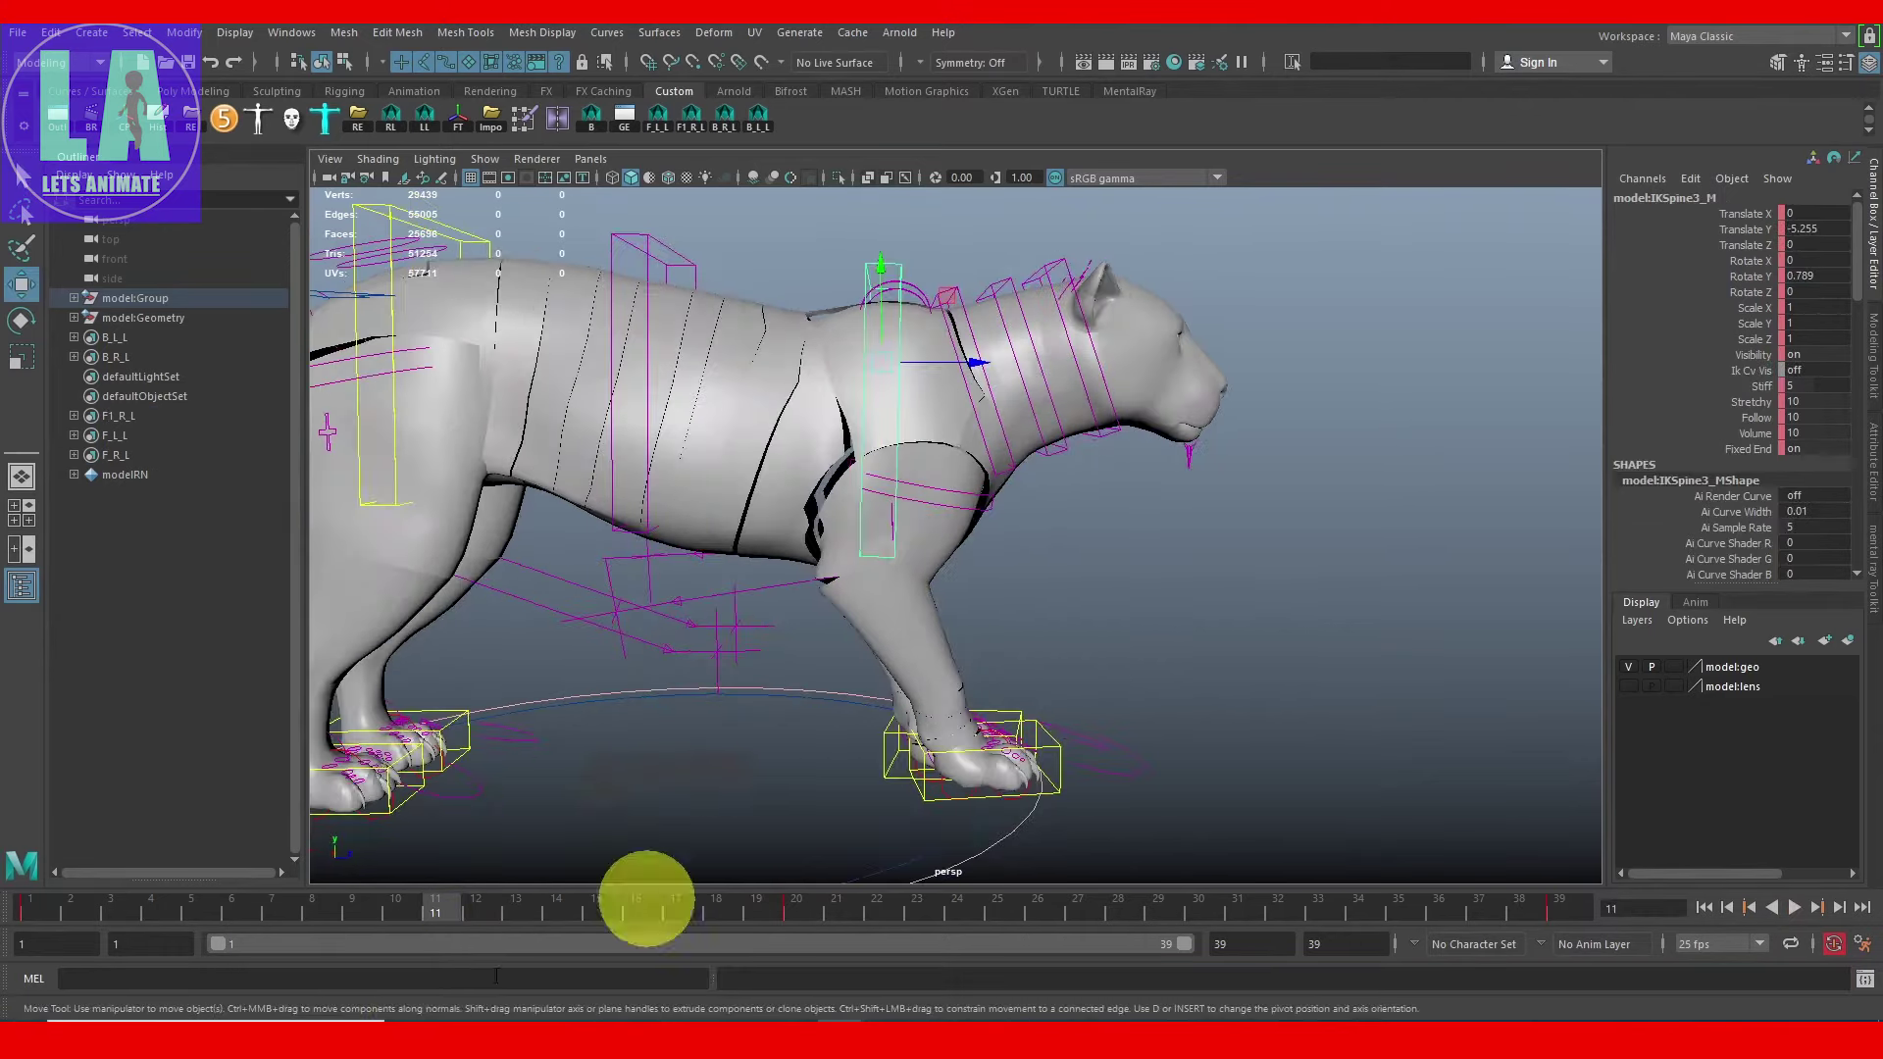
pyautogui.keyDown('alt'); pyautogui.moveTo(685, 823); pyautogui.dragTo(1085, 631); pyautogui.keyUp('alt')
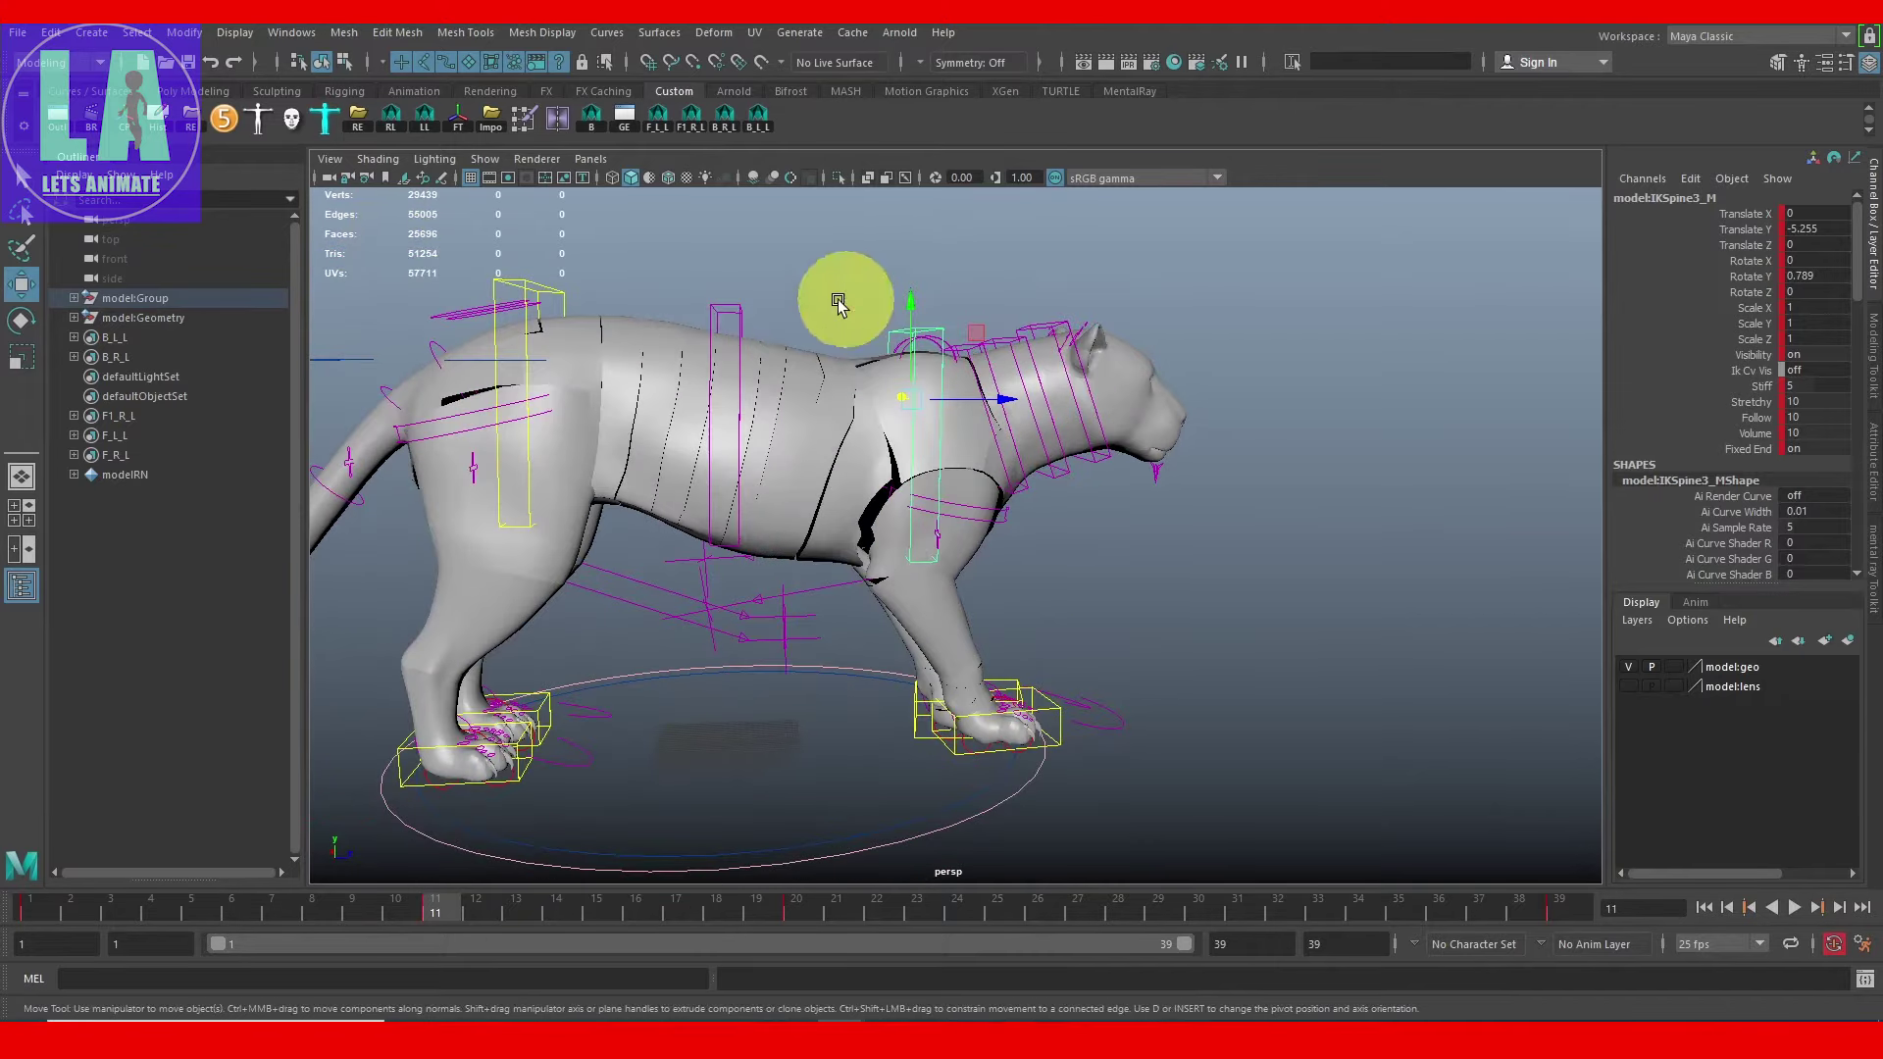
pyautogui.click(624, 118)
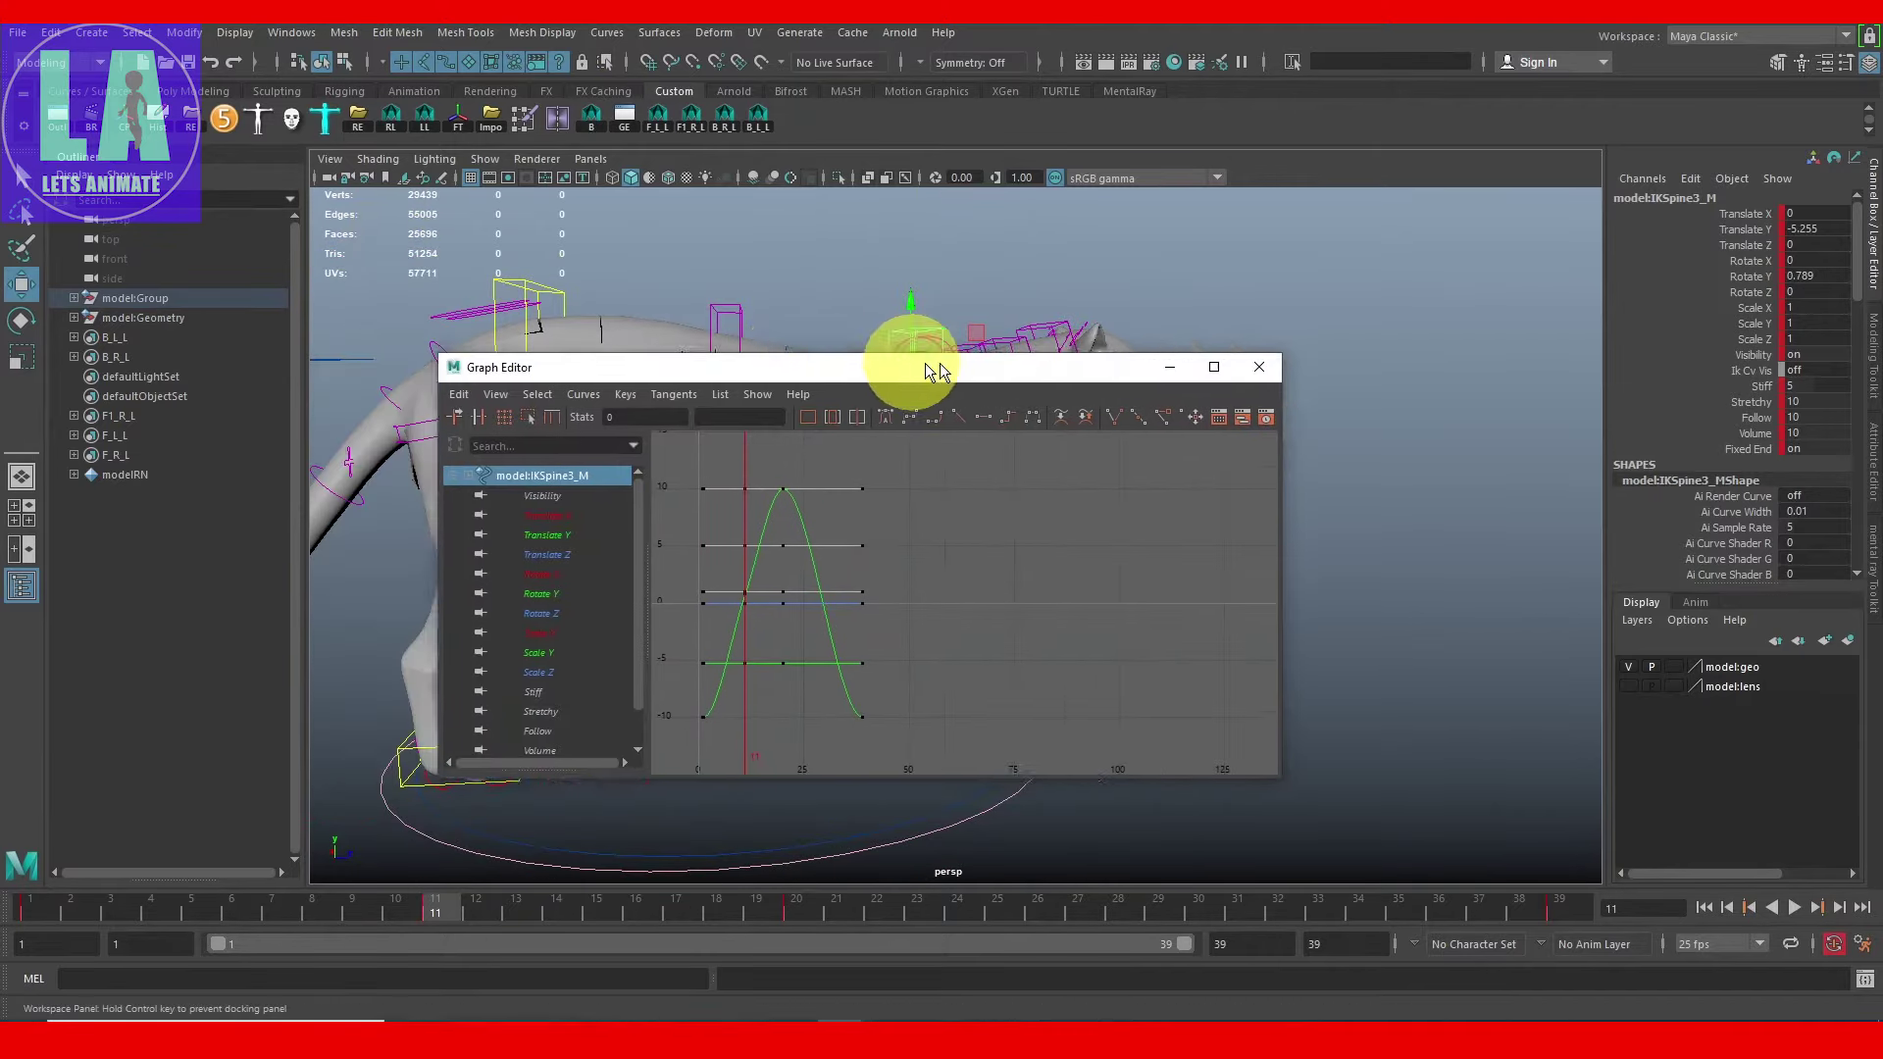
# Step: Isolate IKSpine3_M's Translate Y curve and adjust the frame-11 key to -3.549
pyautogui.moveTo(813, 337); pyautogui.dragTo(1521, 210)
pyautogui.press('space')
pyautogui.click(1129, 401)
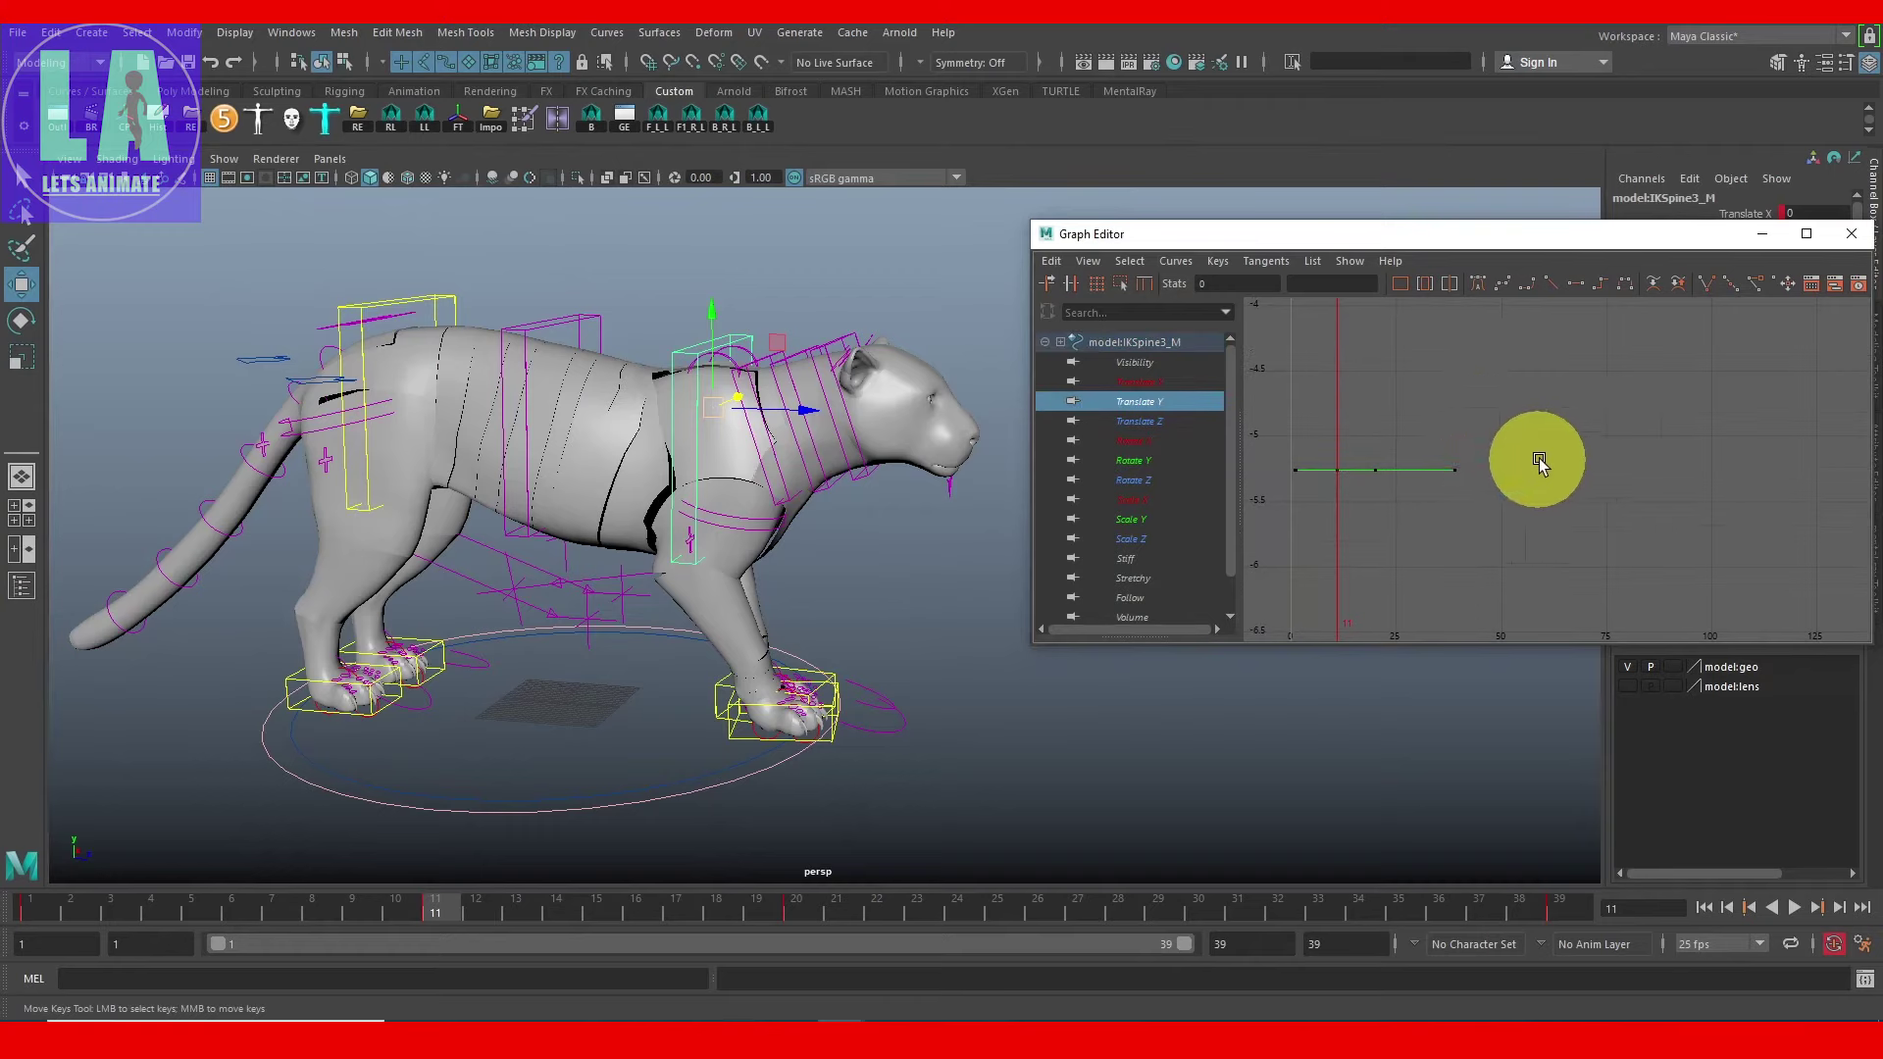
pyautogui.click(1337, 468)
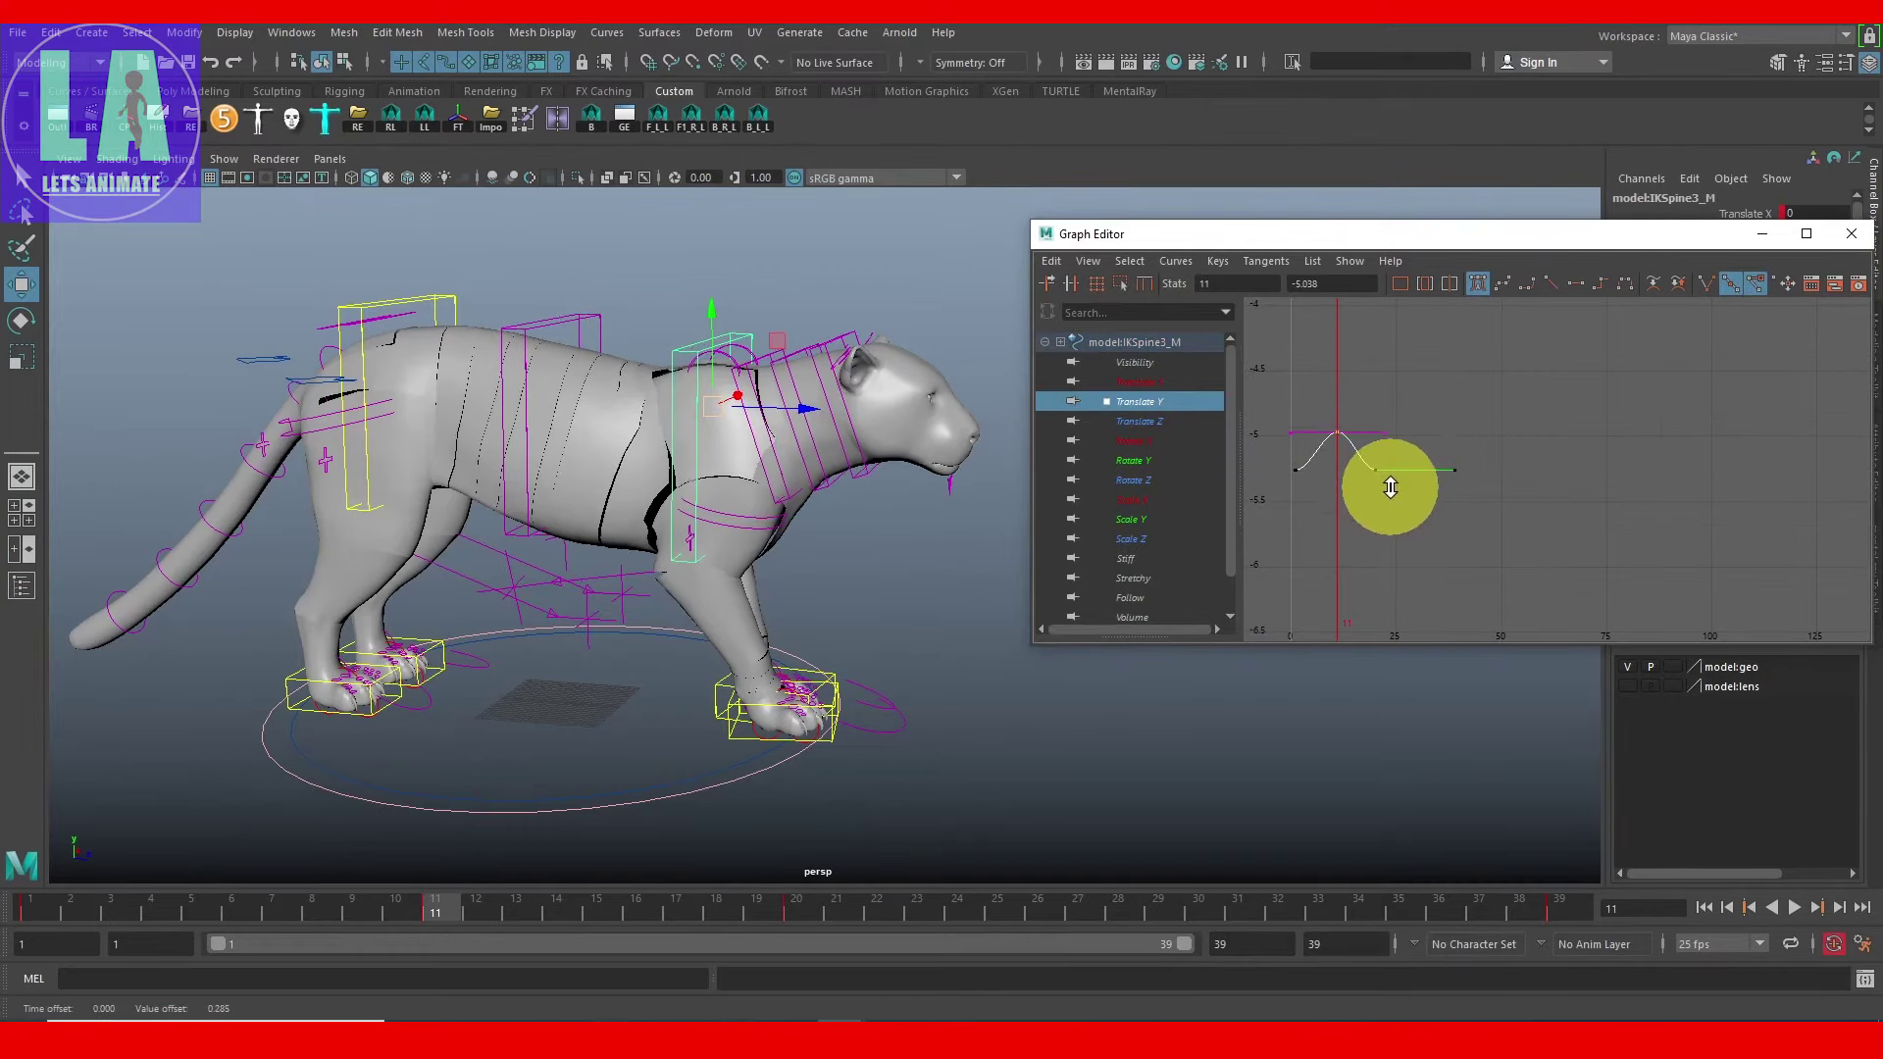
pyautogui.keyDown('shift'); pyautogui.moveTo(1391, 487); pyautogui.dragTo(1391, 399, button='middle'); pyautogui.keyUp('shift')
pyautogui.press('f')
pyautogui.keyDown('shift'); pyautogui.moveTo(1555, 542); pyautogui.dragTo(1564, 397, button='middle'); pyautogui.keyUp('shift')
pyautogui.keyDown('alt'); pyautogui.moveTo(756, 723); pyautogui.dragTo(671, 672); pyautogui.keyUp('alt')
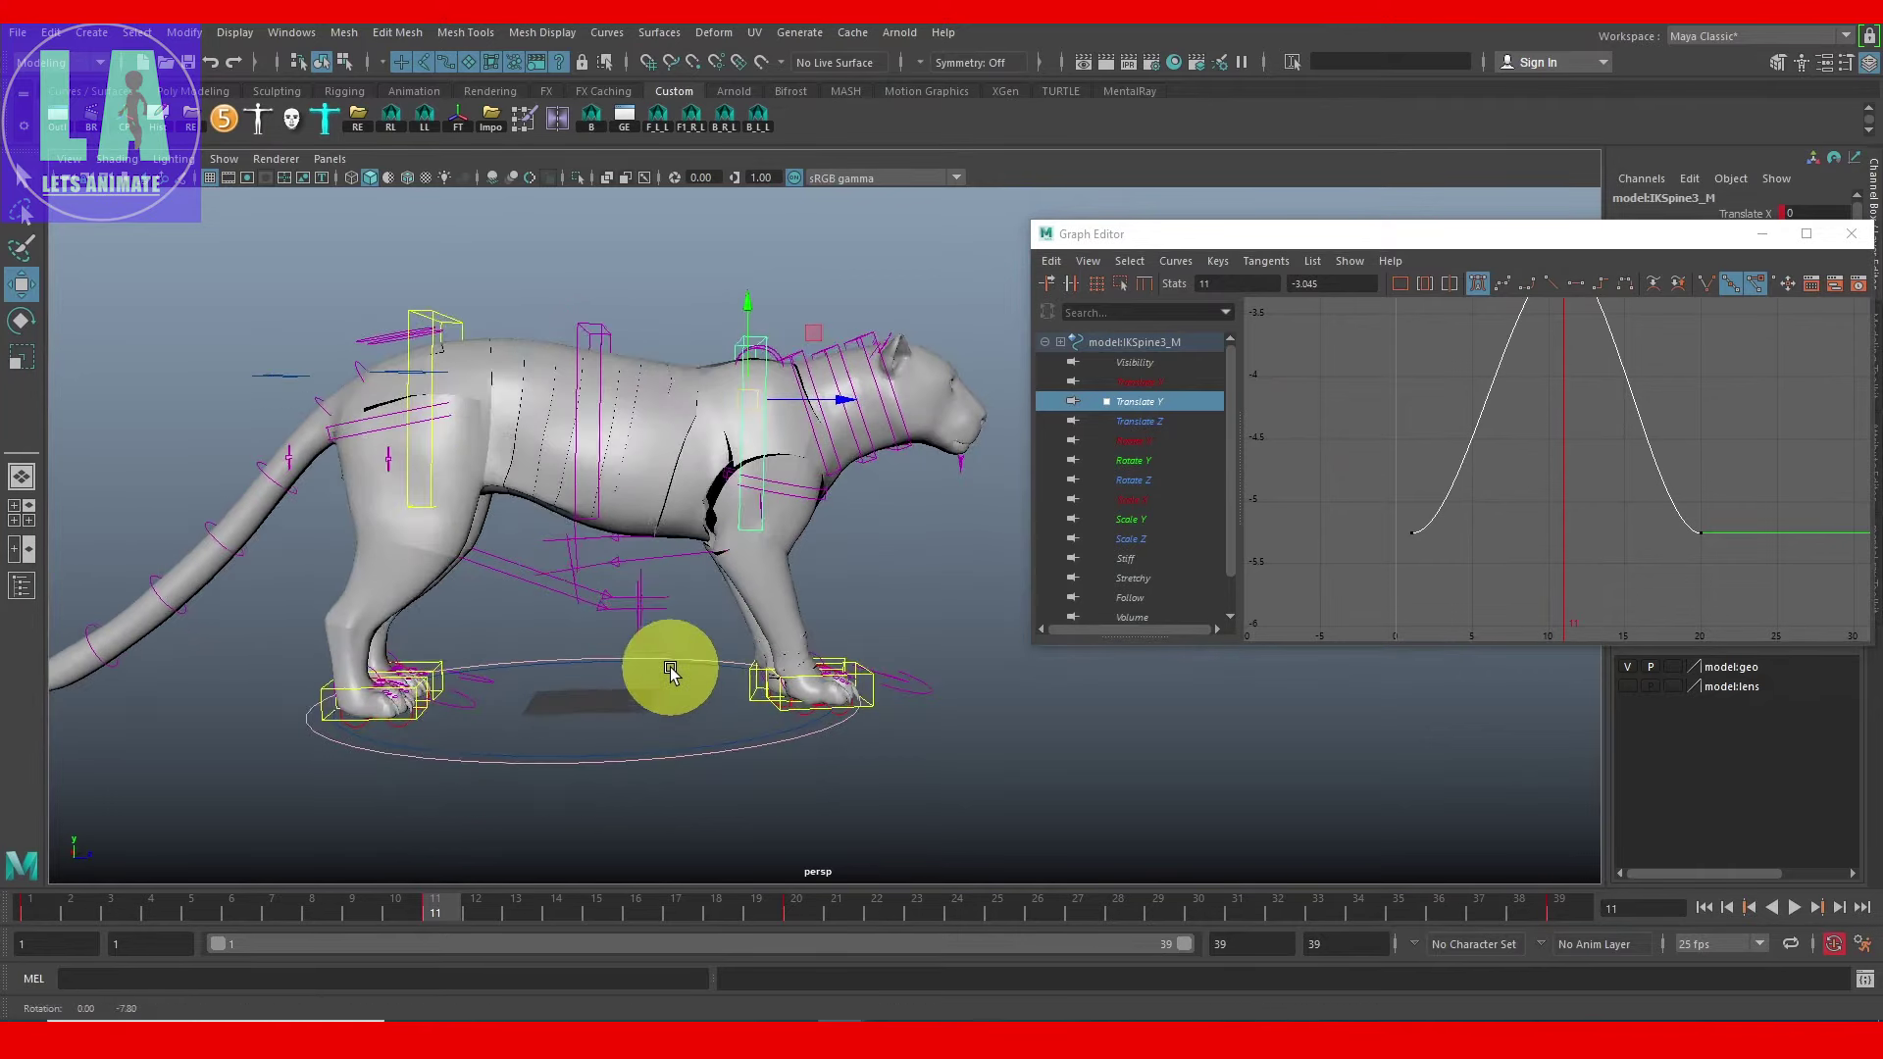
pyautogui.keyDown('shift'); pyautogui.moveTo(1449, 491); pyautogui.dragTo(1521, 492, button='middle'); pyautogui.keyUp('shift')
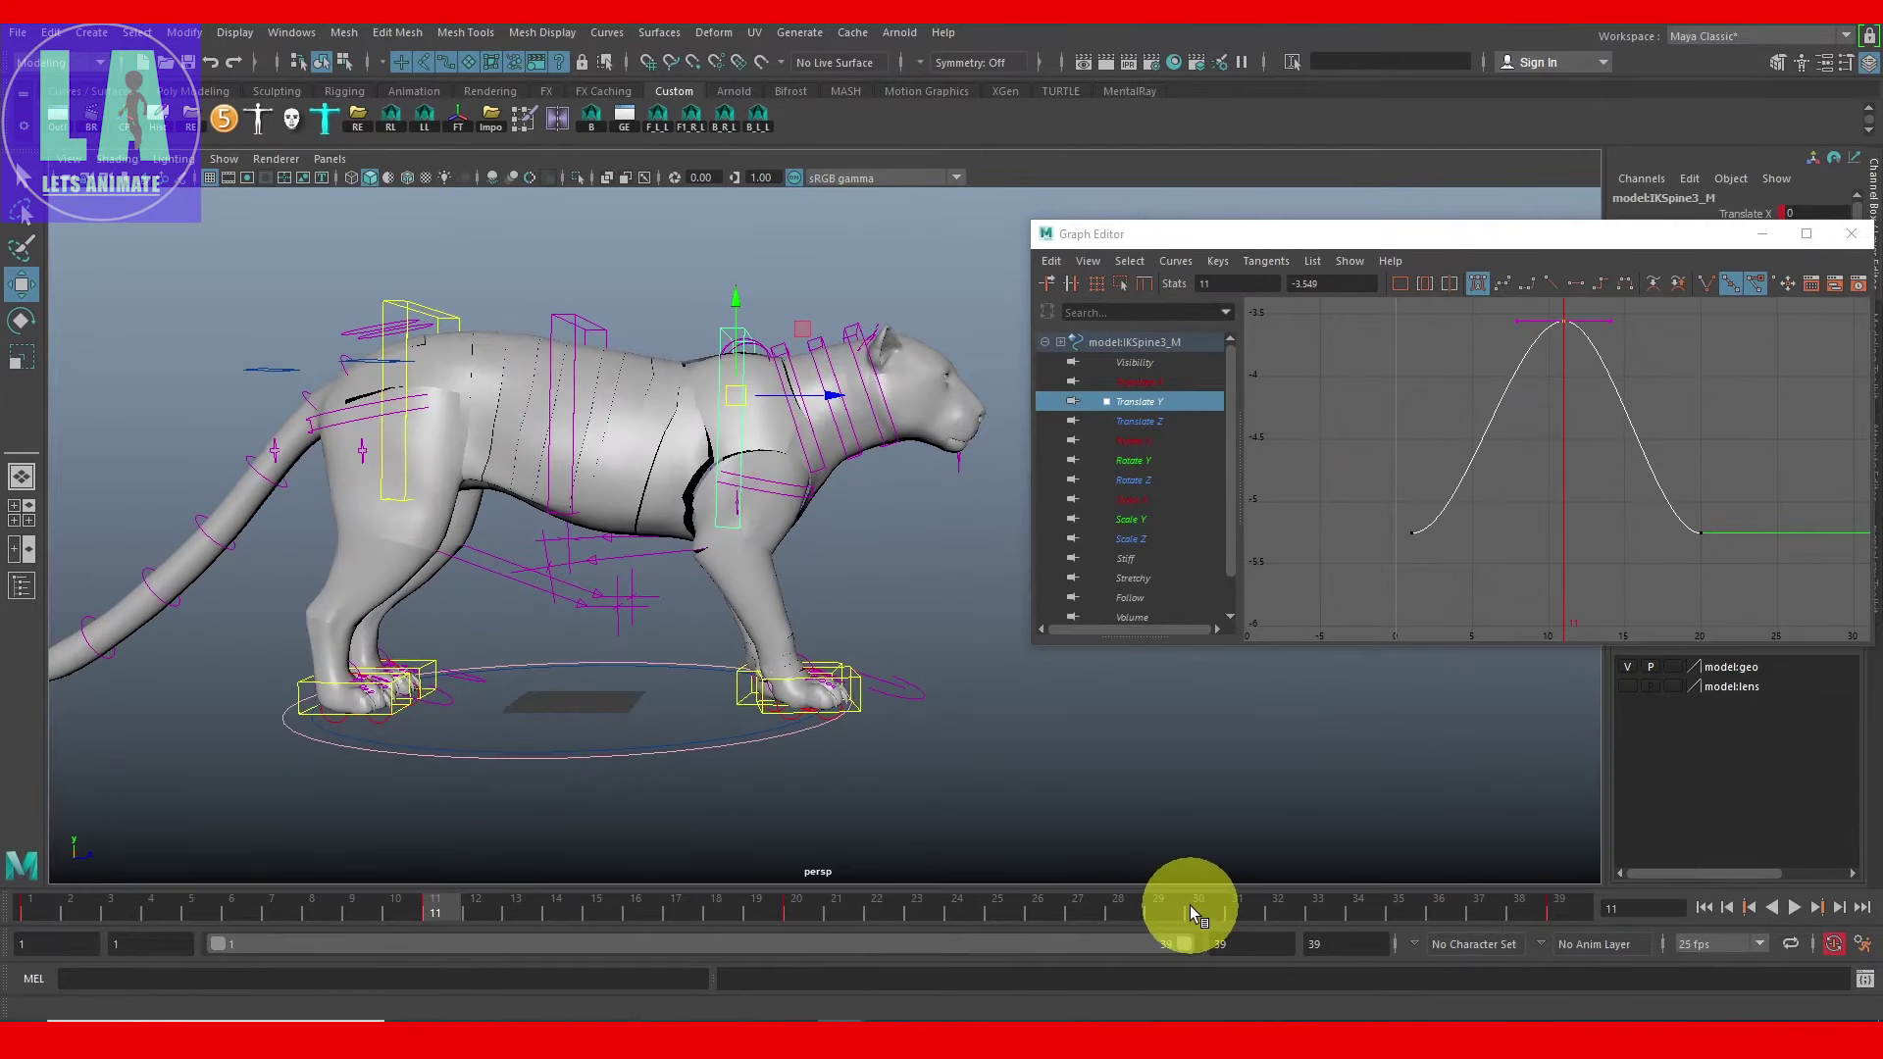
# Step: Add a spine Translate Y key at frame 29 and lift it upward
pyautogui.moveTo(1195, 915); pyautogui.dragTo(1157, 914)
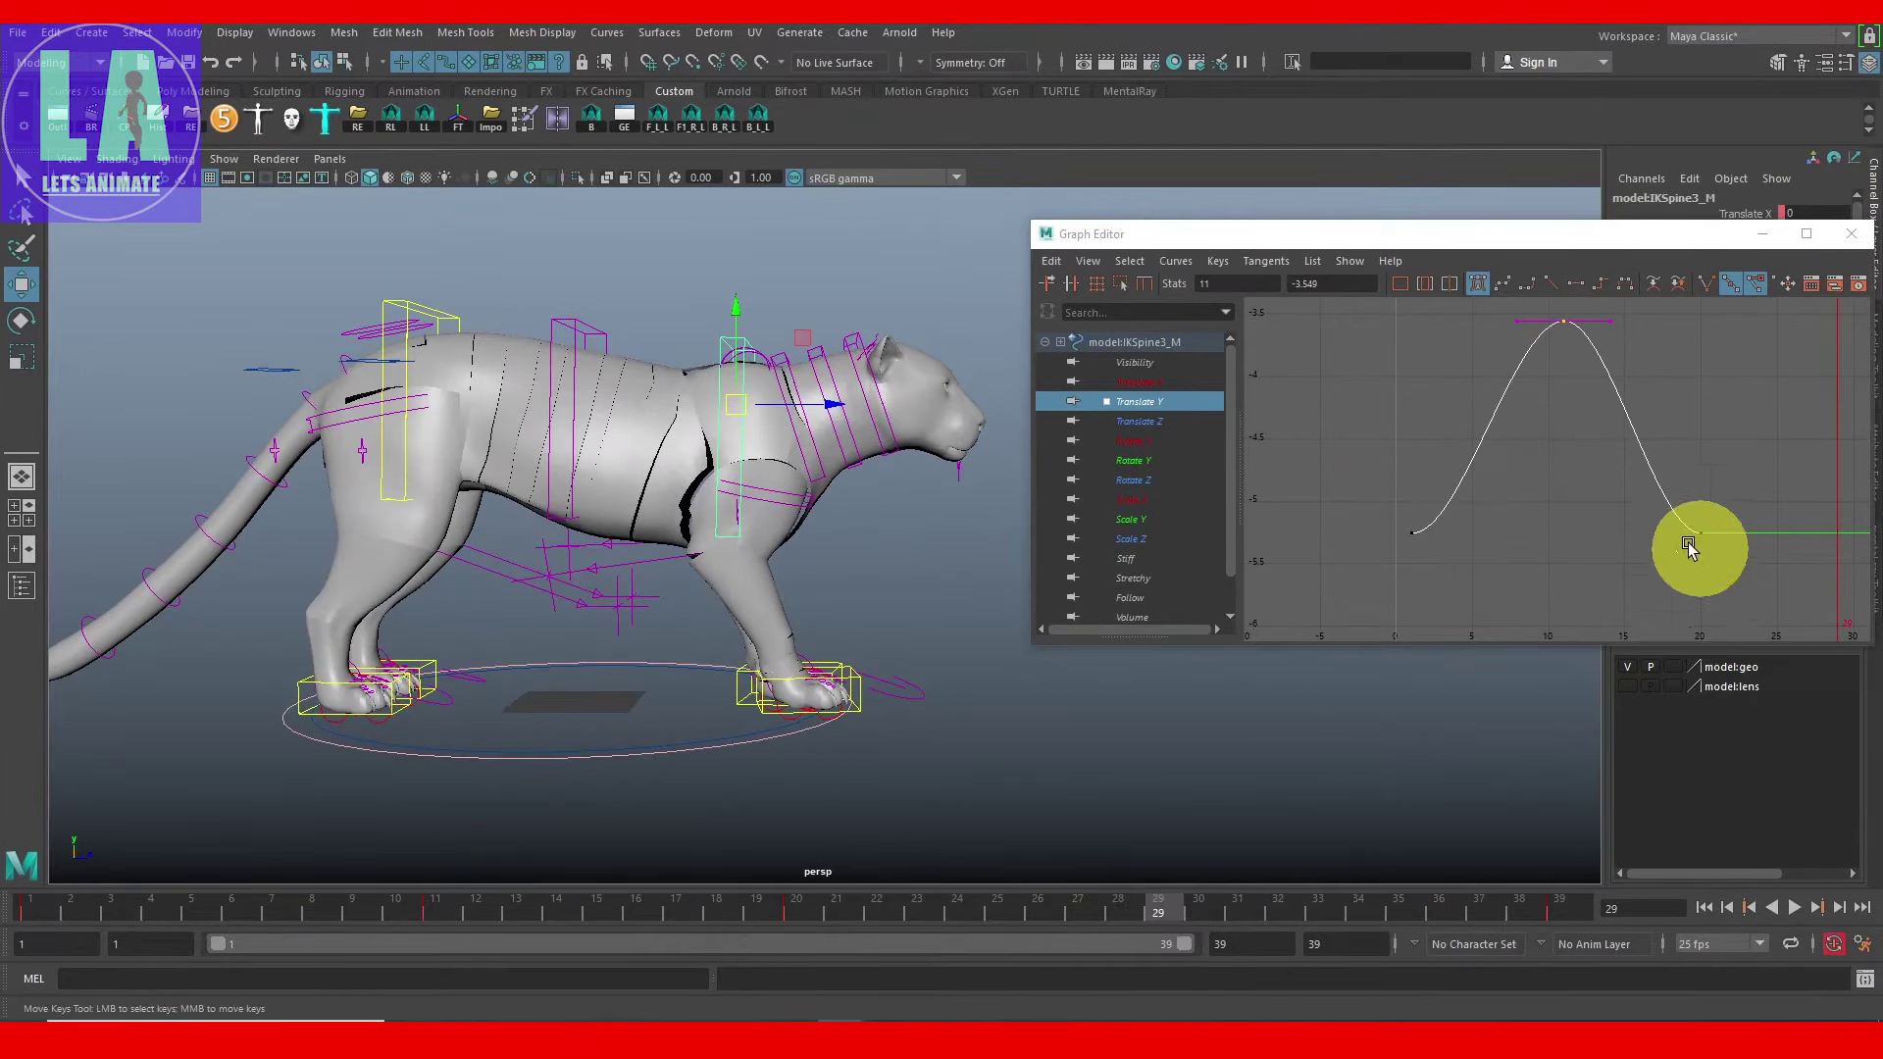
pyautogui.press('s')
pyautogui.scroll(-3, 1689, 547)
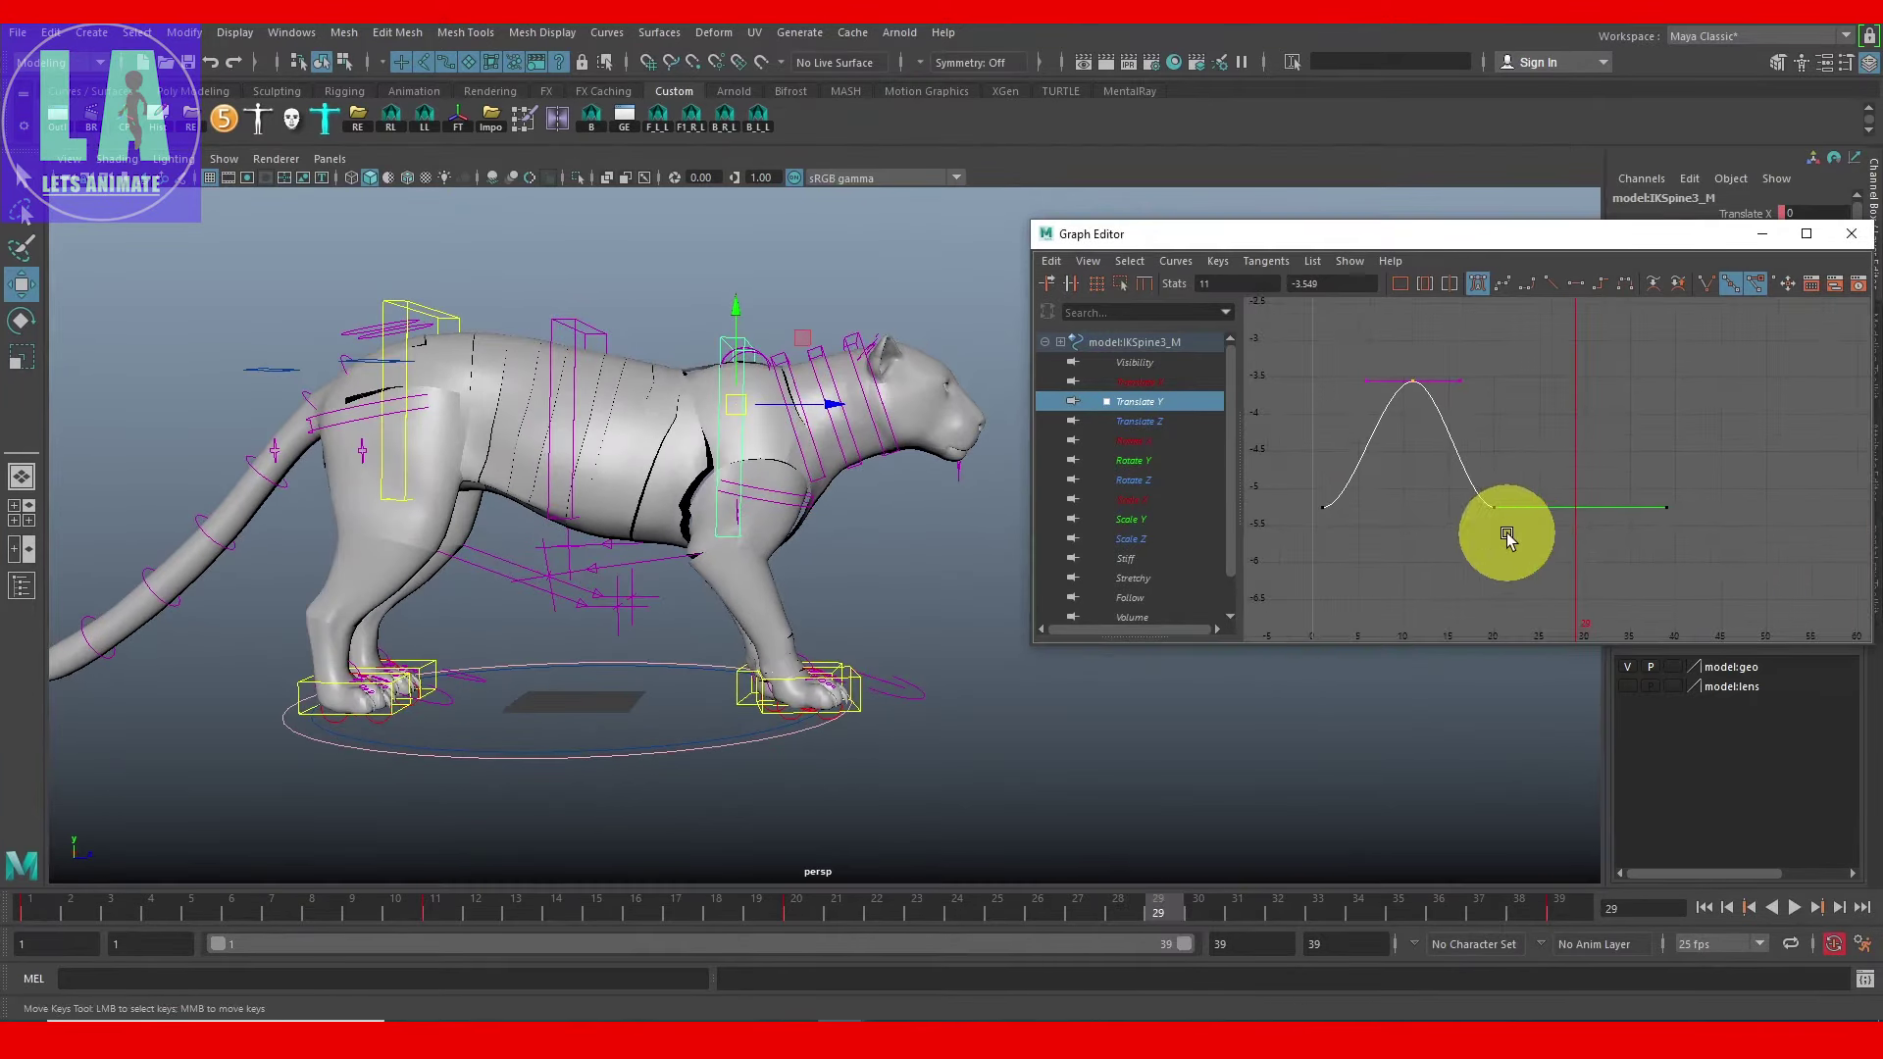
pyautogui.moveTo(1553, 493); pyautogui.dragTo(1612, 538)
pyautogui.keyDown('shift'); pyautogui.moveTo(1612, 539); pyautogui.dragTo(1619, 433, button='middle'); pyautogui.keyUp('shift')
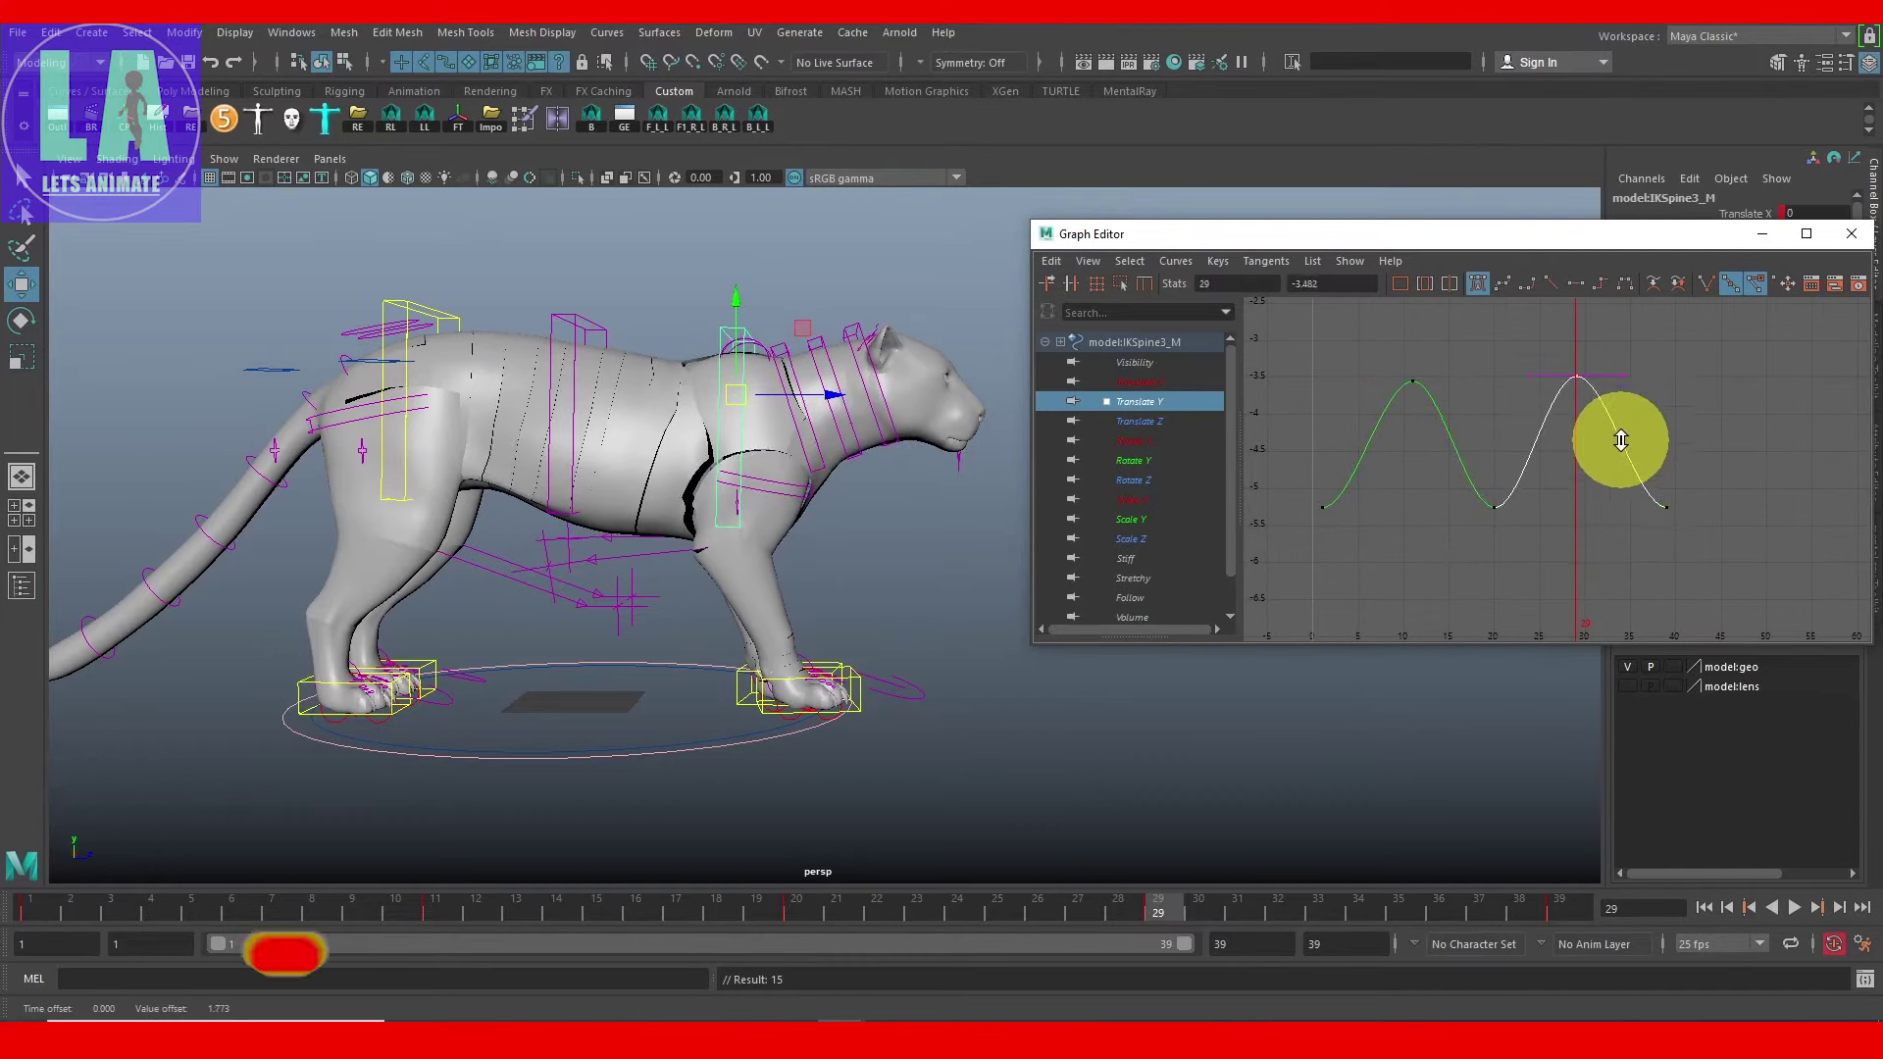
# Step: Match the frame-29 key's value to the frame-11 peak, then replay from frame 1
pyautogui.click(1413, 381)
pyautogui.click(1576, 375)
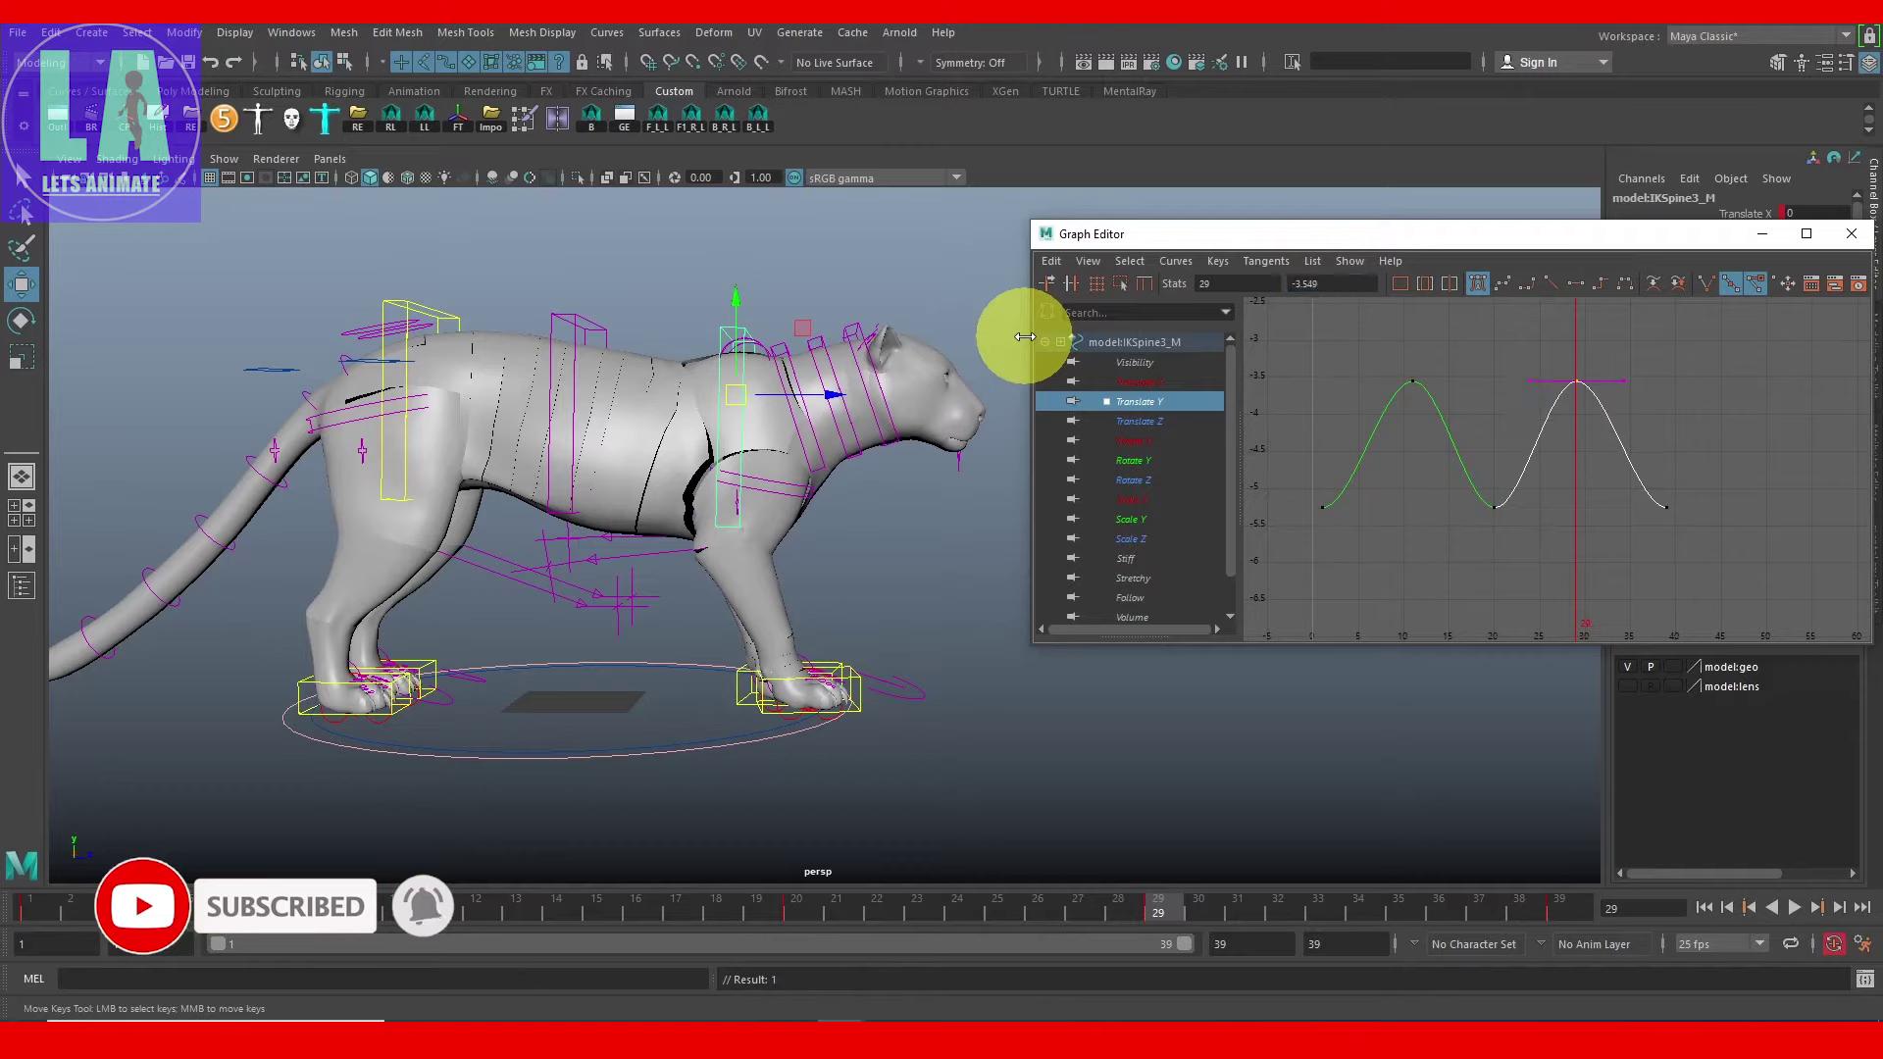
pyautogui.click(1413, 381)
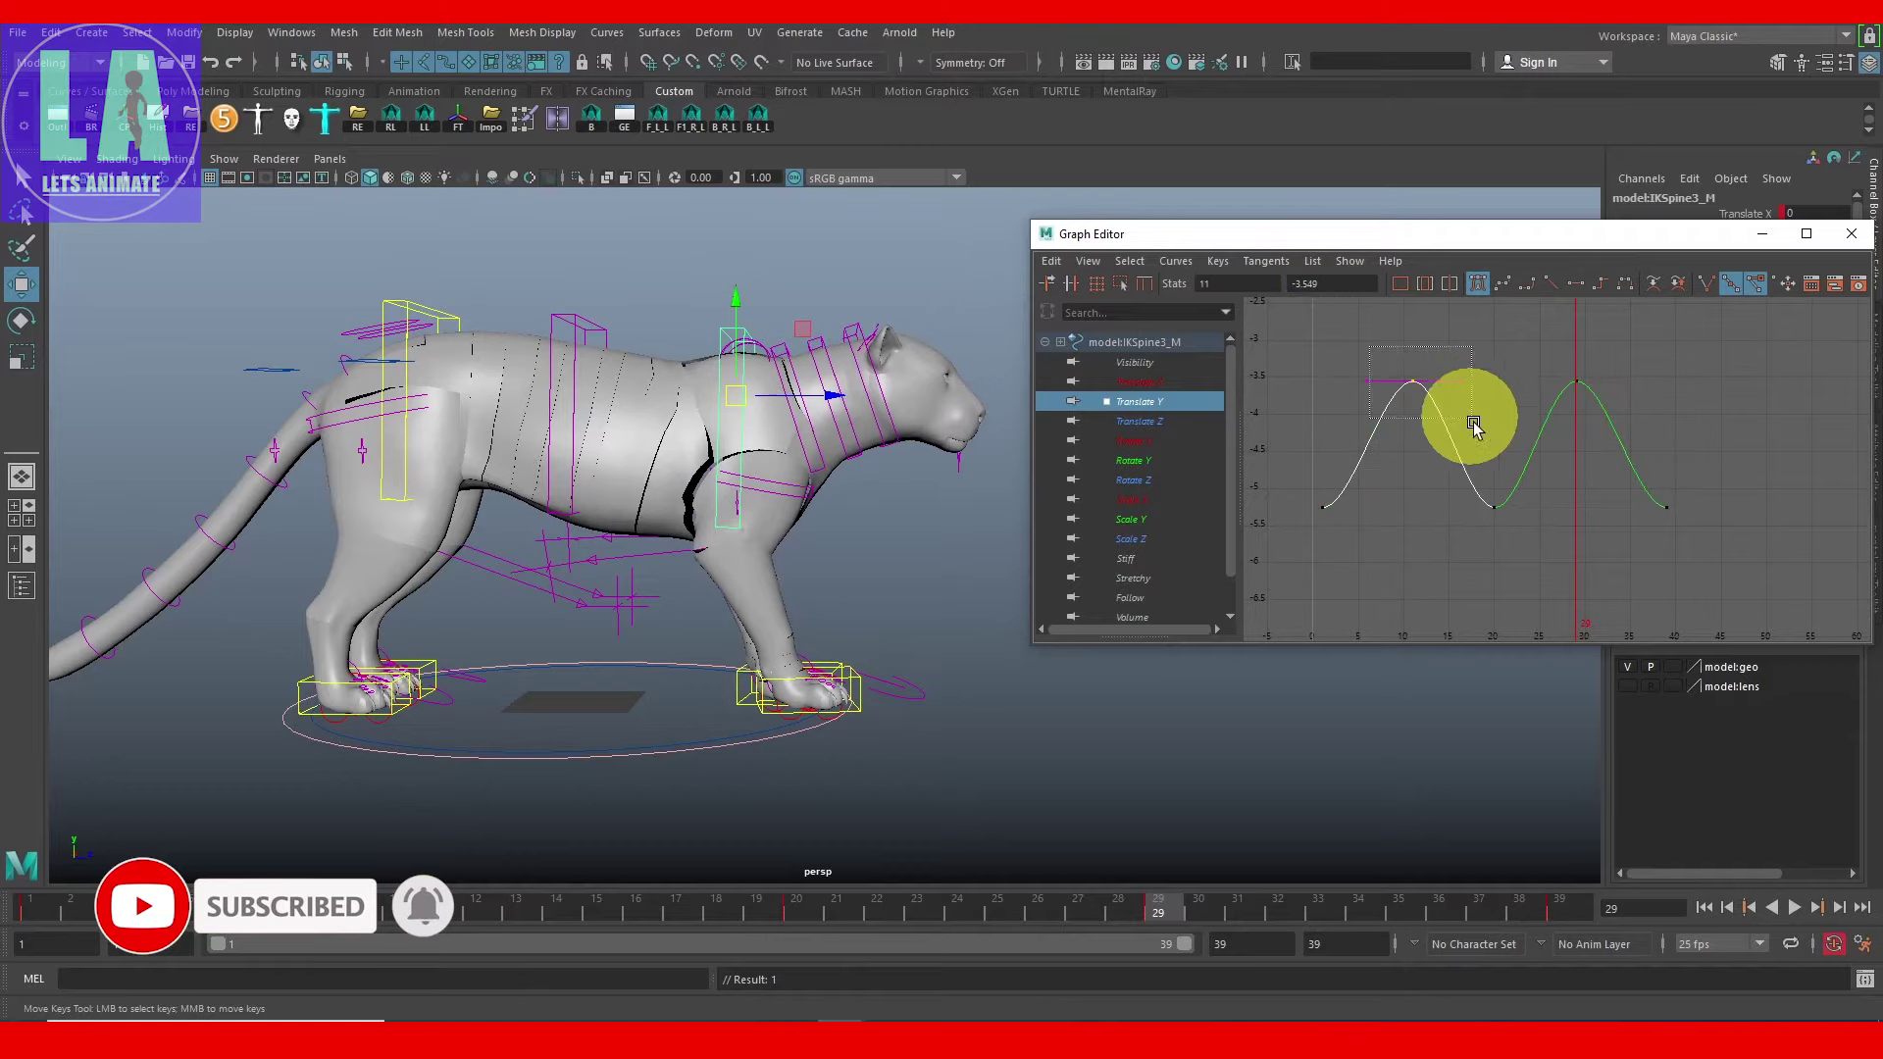
pyautogui.click(1323, 280)
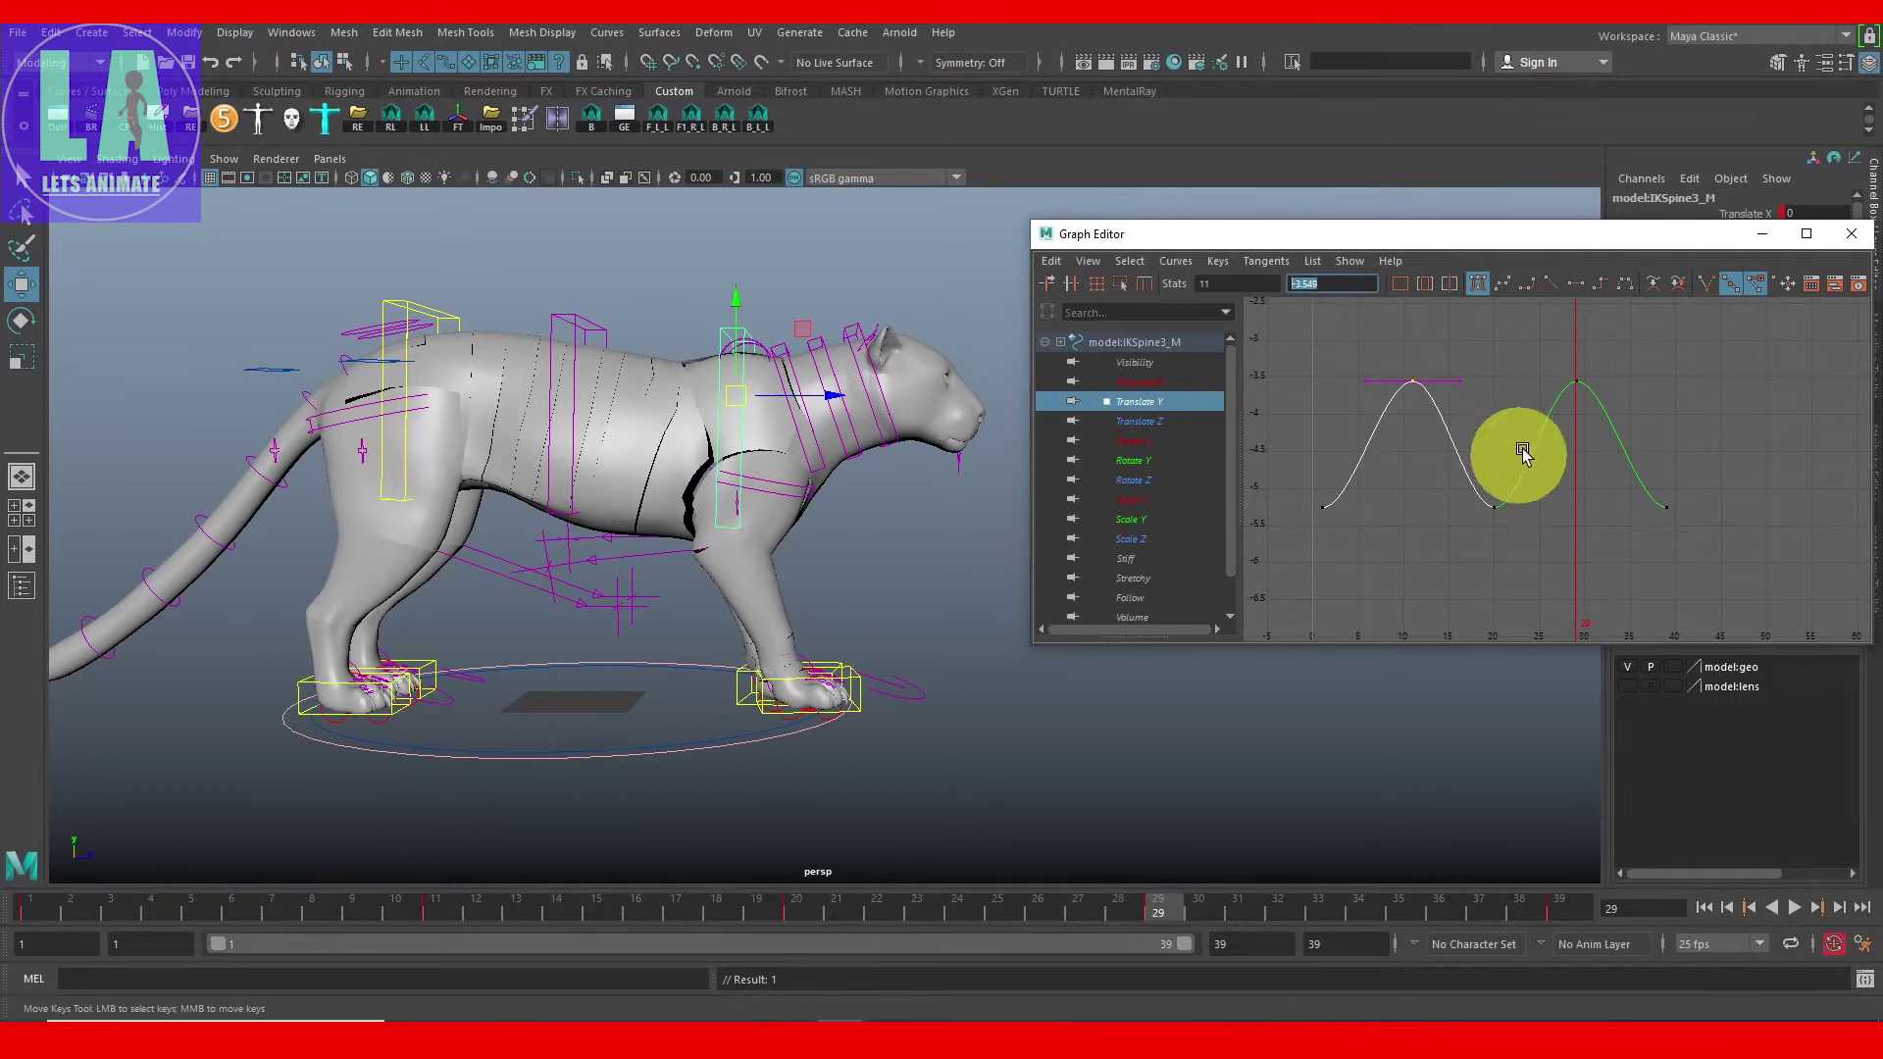
pyautogui.click(1576, 381)
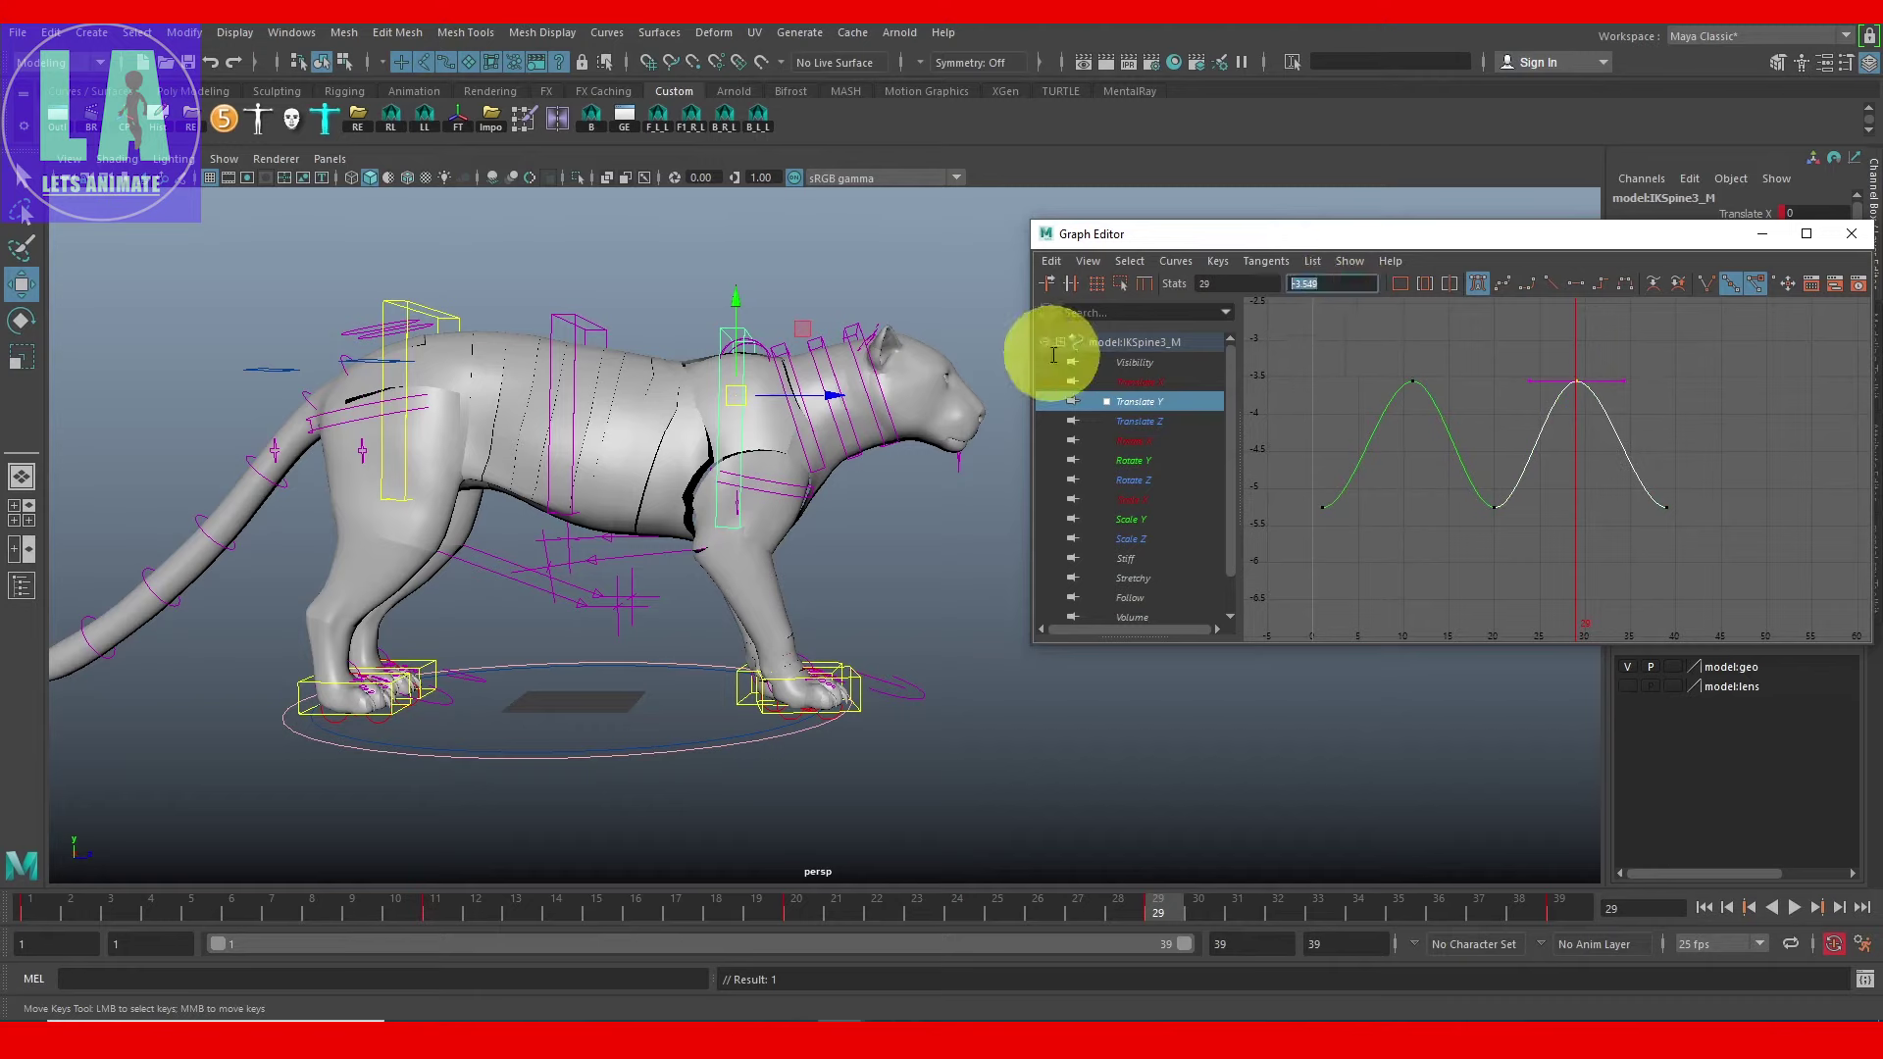
pyautogui.moveTo(785, 903); pyautogui.dragTo(29, 907)
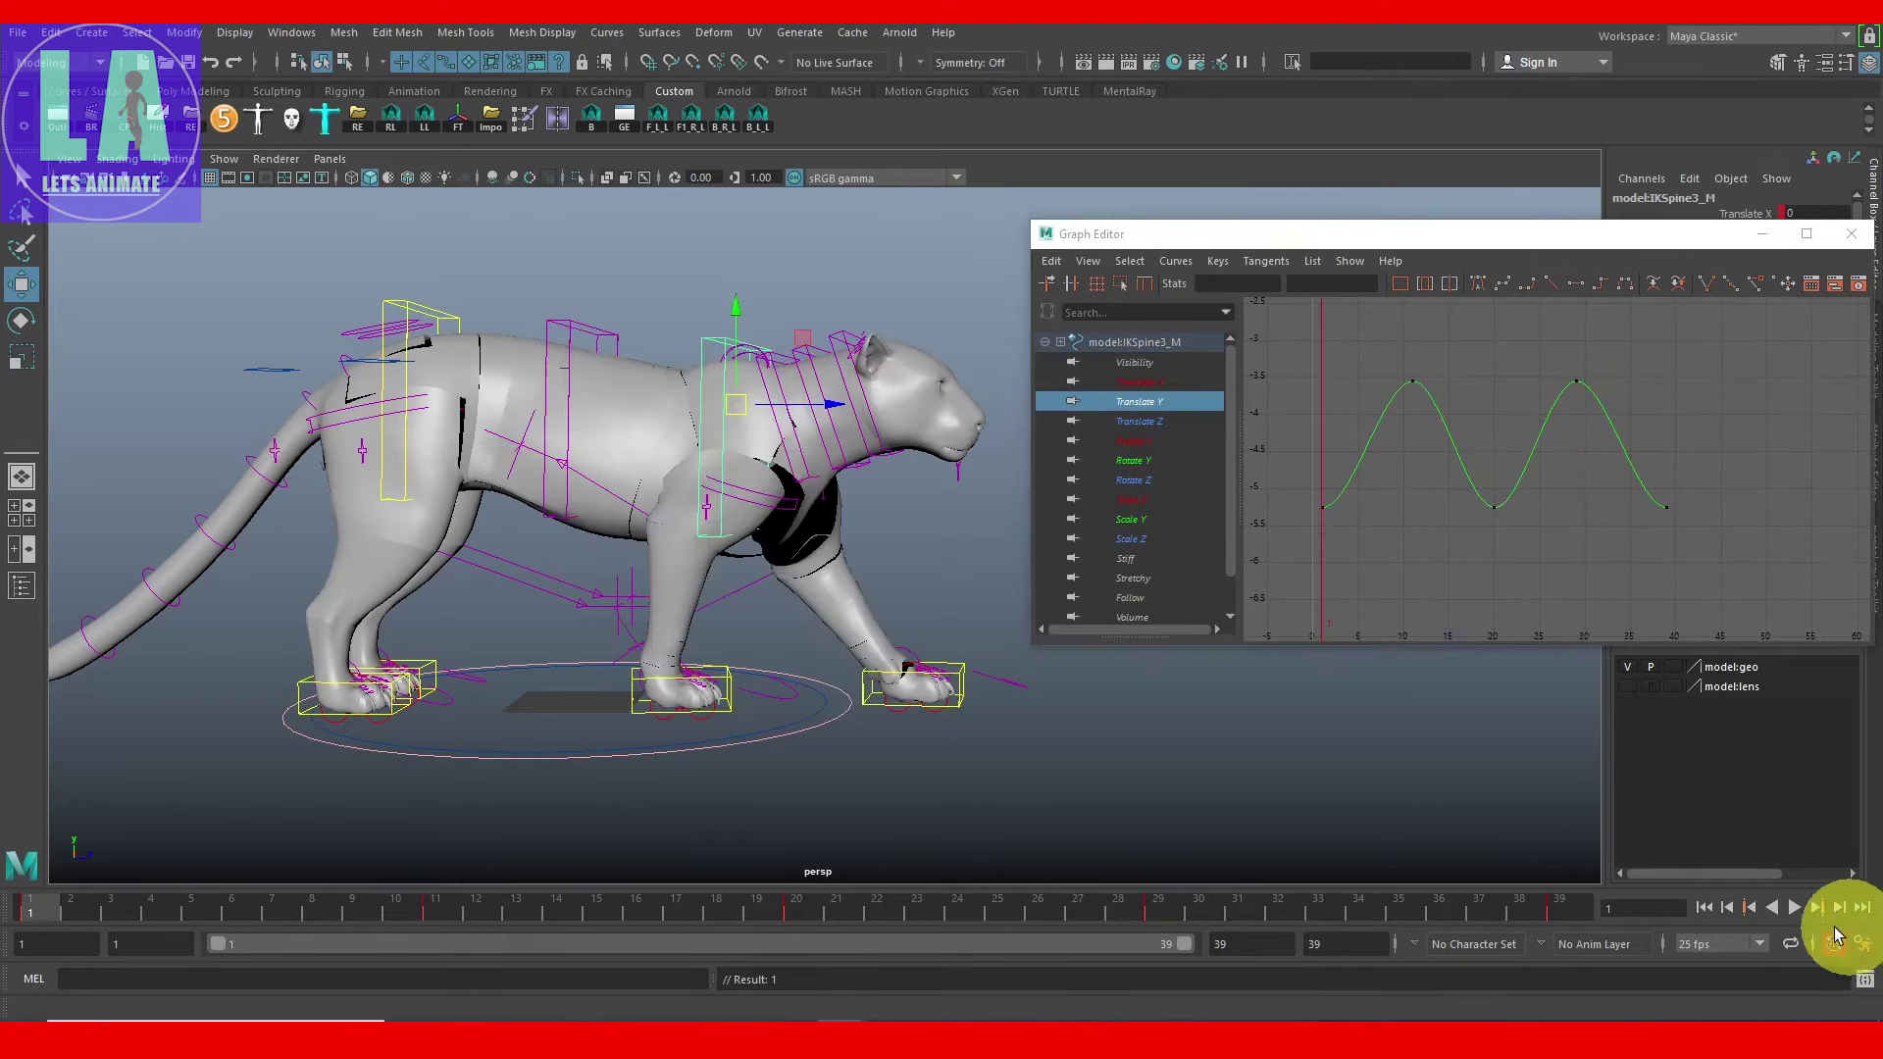
pyautogui.click(1795, 907)
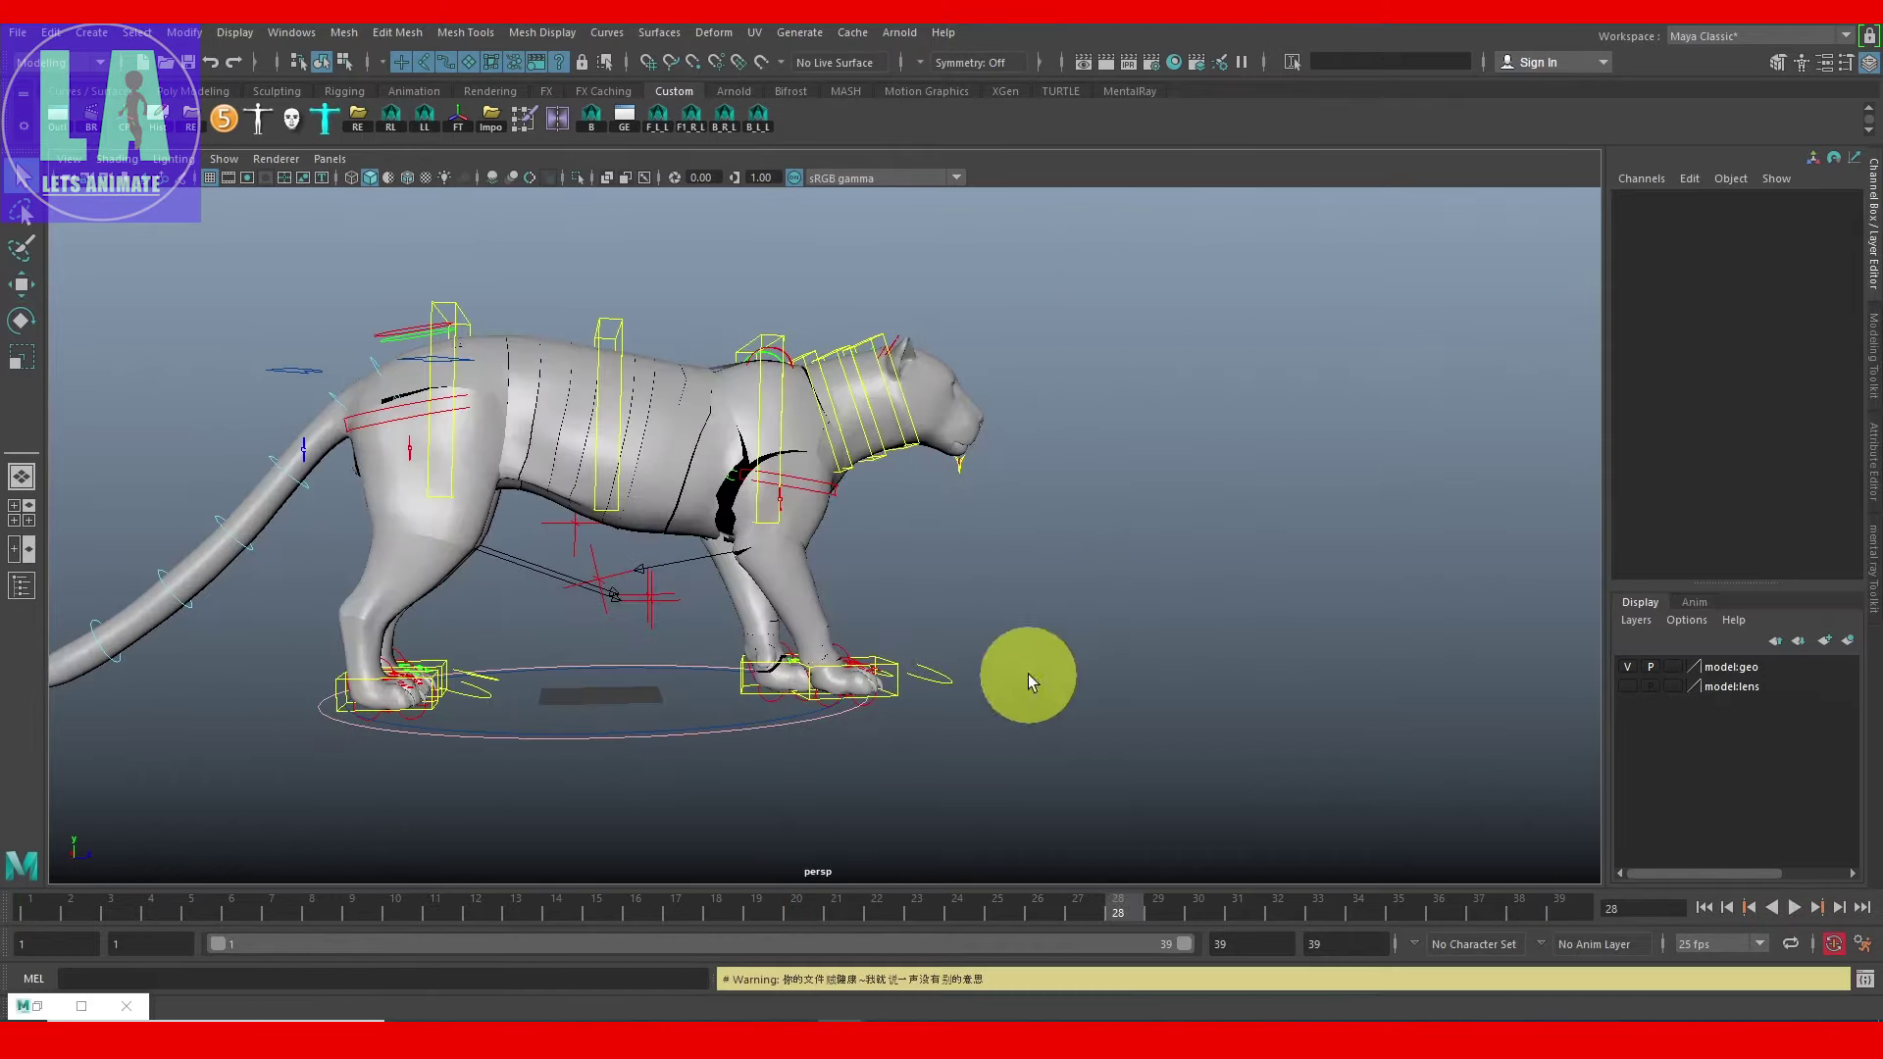
# Step: Raise IKLegFront_R at frame 11 to Translate X 0.588, Y 6.221, Z 6.599
pyautogui.moveTo(61, 909); pyautogui.dragTo(28, 908)
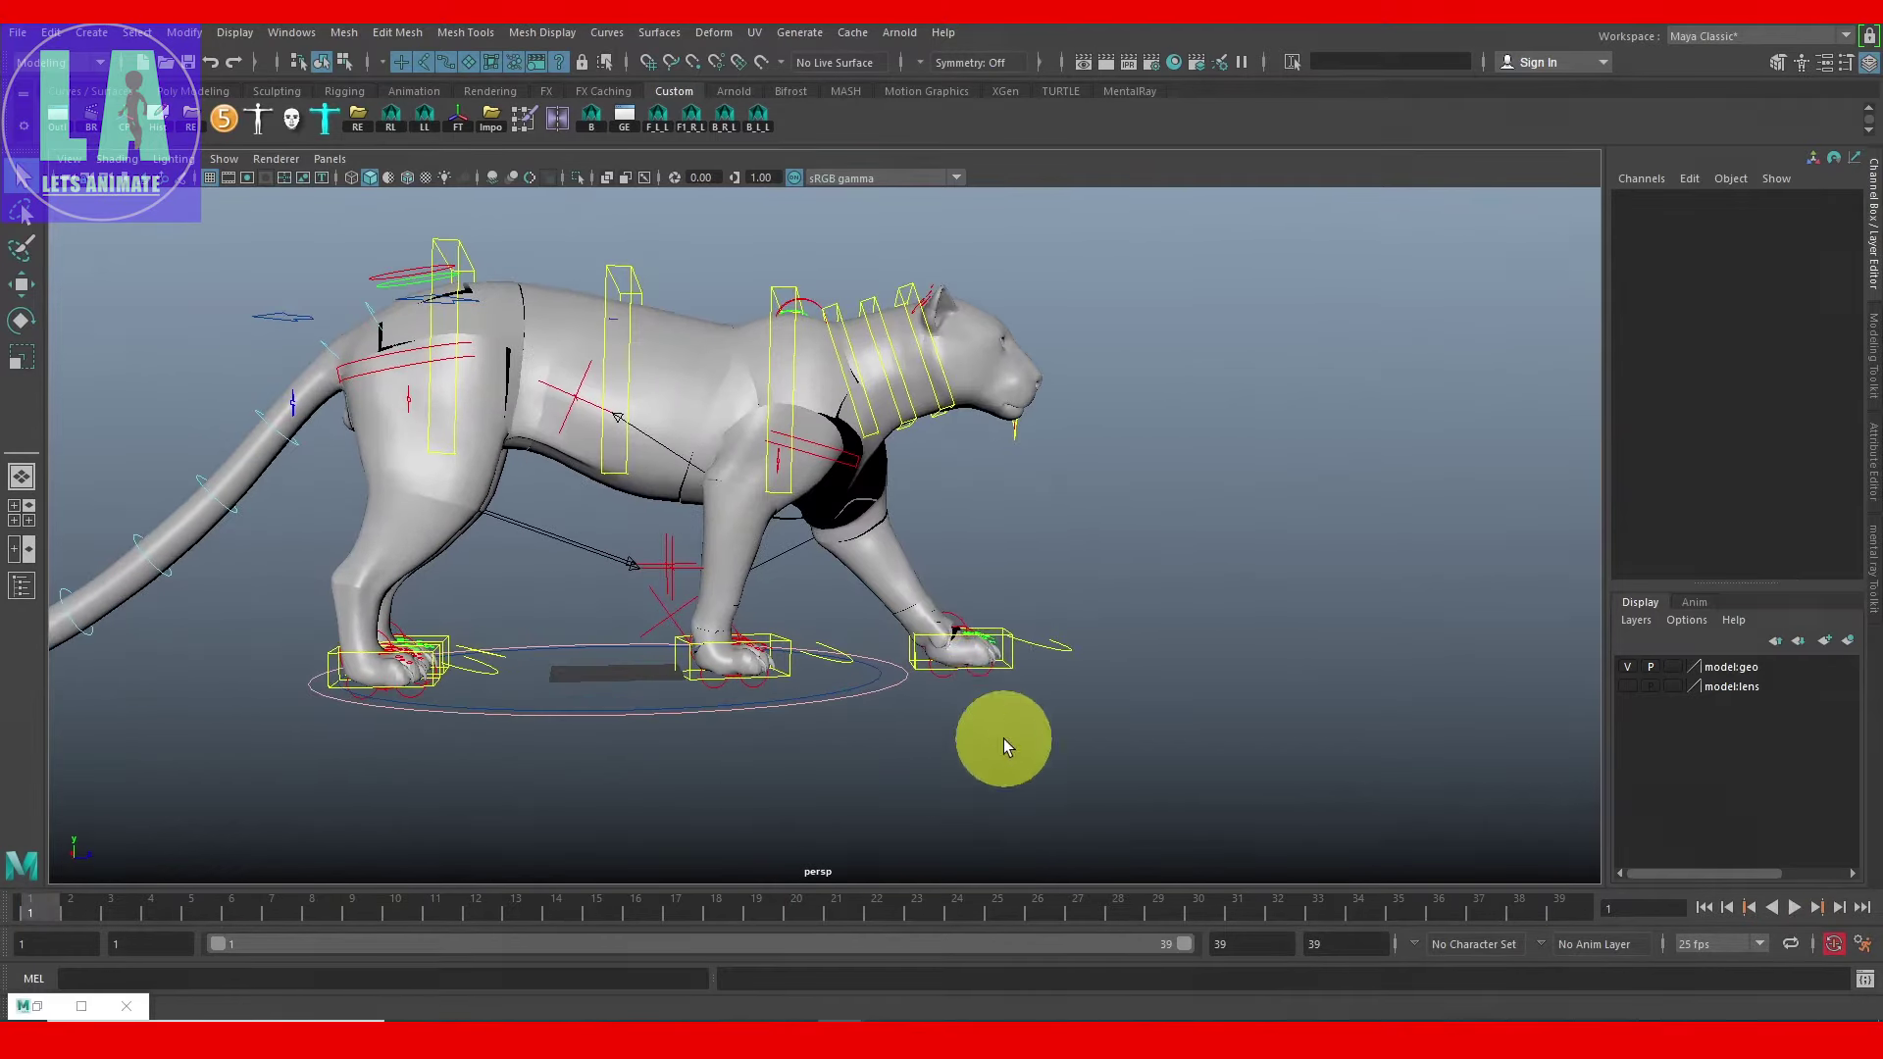
pyautogui.moveTo(992, 631); pyautogui.dragTo(814, 765)
pyautogui.moveTo(37, 909)
pyautogui.mouseDown()
pyautogui.moveTo(779, 945)
pyautogui.moveTo(274, 916)
pyautogui.moveTo(437, 916)
pyautogui.moveTo(8, 927)
pyautogui.moveTo(480, 941)
pyautogui.moveTo(437, 940)
pyautogui.mouseUp()
pyautogui.press('w')
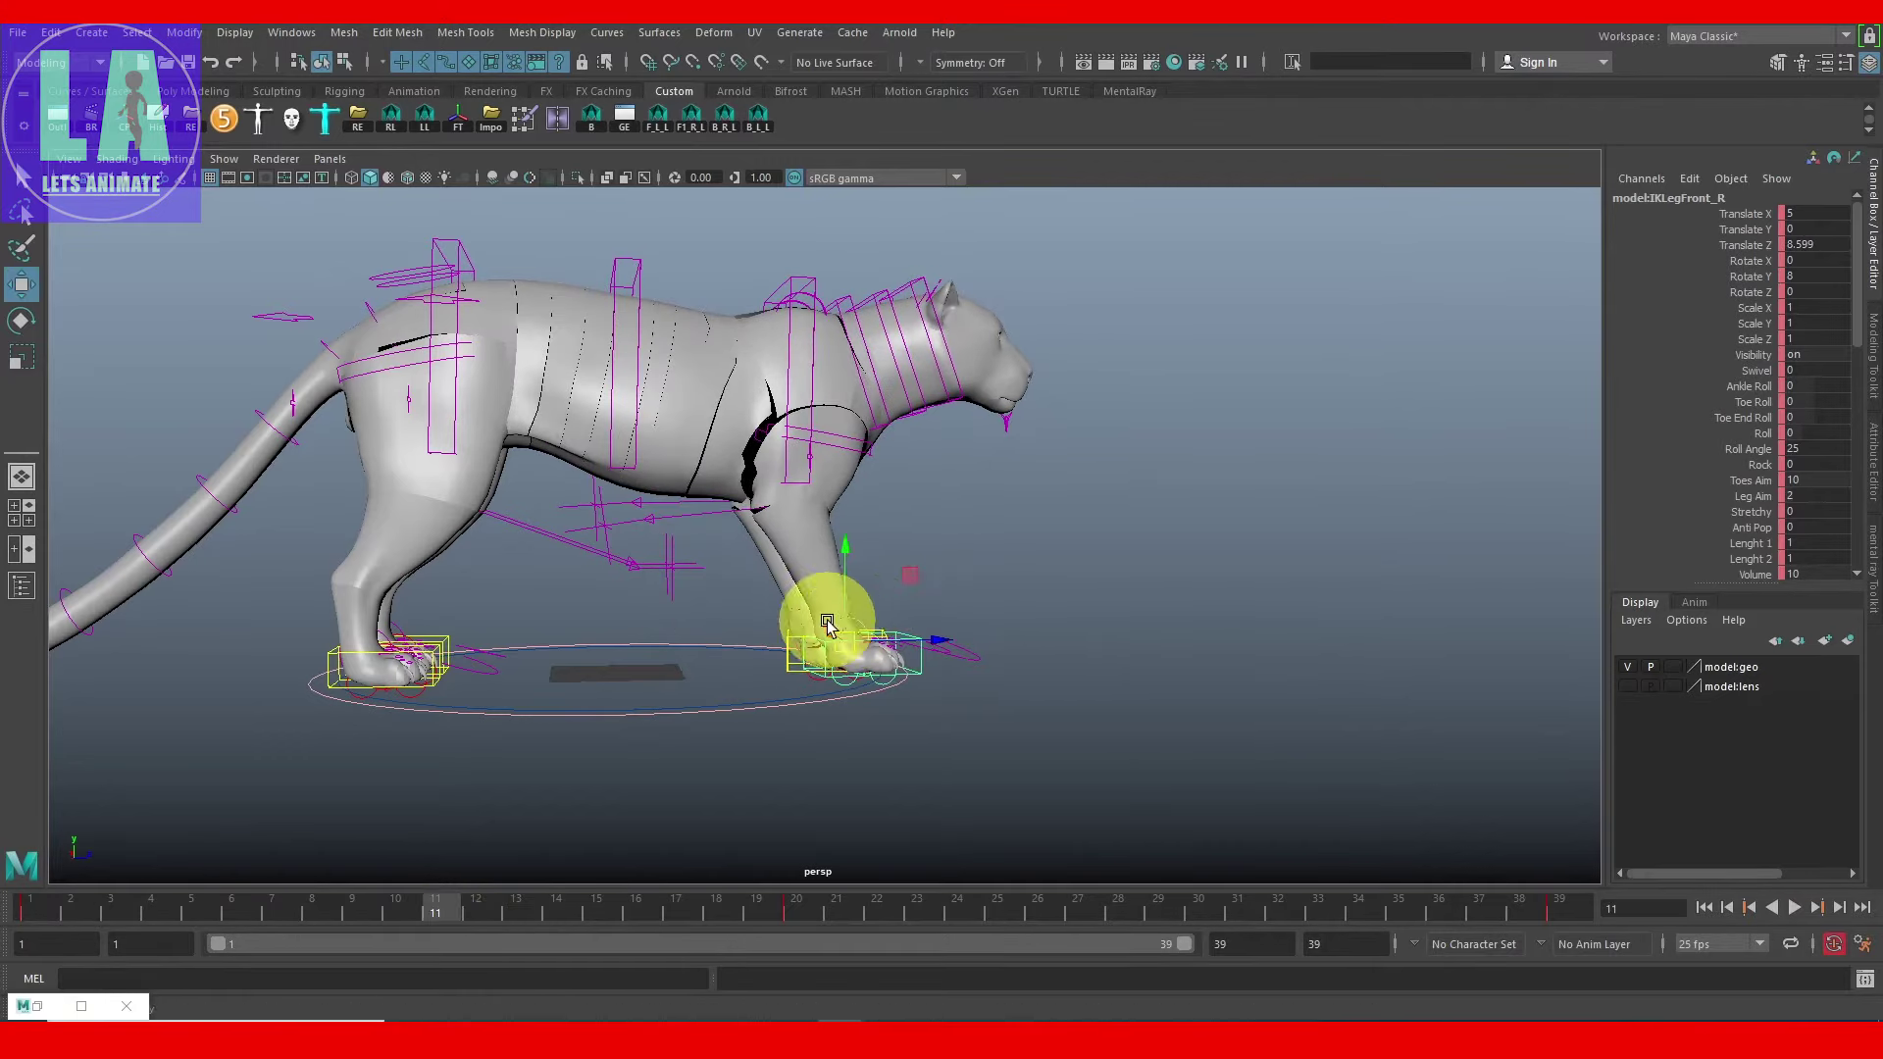
pyautogui.scroll(2, 840, 630)
pyautogui.moveTo(845, 539)
pyautogui.mouseDown()
pyautogui.moveTo(841, 513)
pyautogui.moveTo(798, 631)
pyautogui.moveTo(757, 631)
pyautogui.mouseUp()
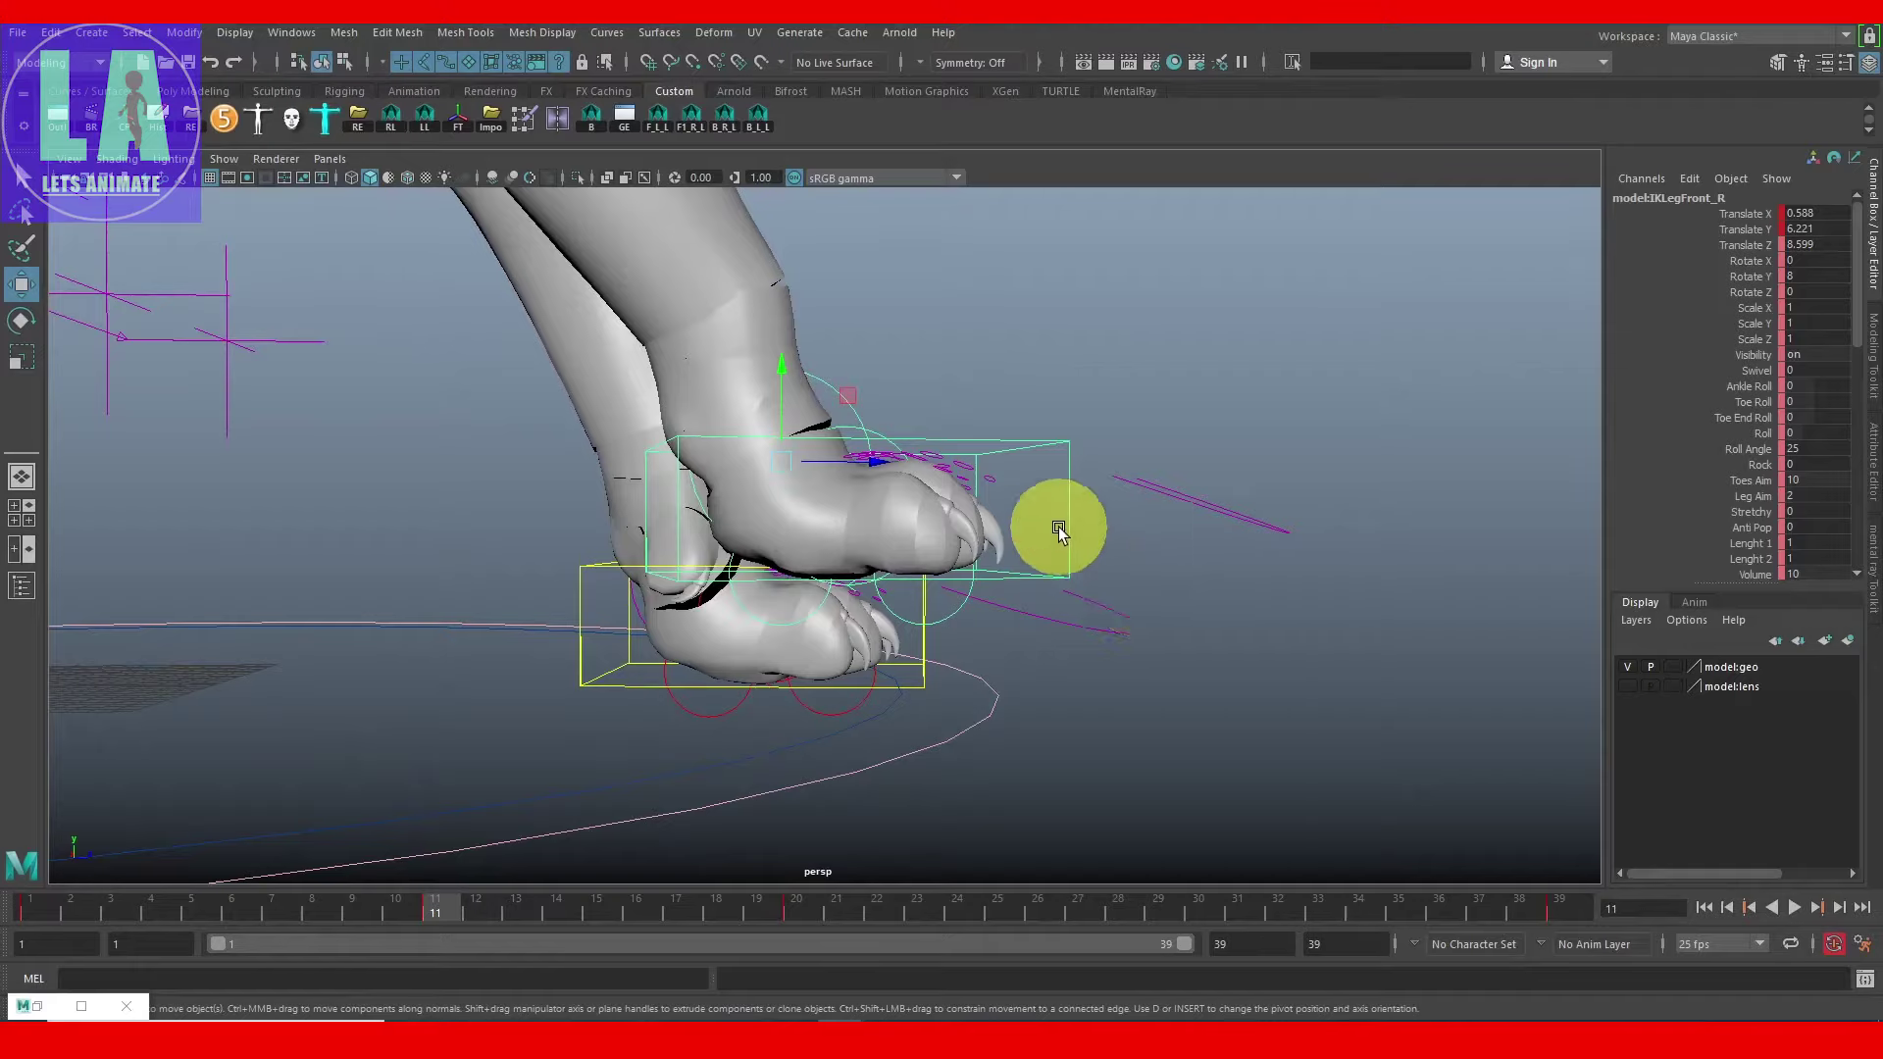
pyautogui.moveTo(1051, 526)
pyautogui.keyDown('alt'); pyautogui.mouseDown()
pyautogui.moveTo(996, 596)
pyautogui.moveTo(883, 438)
pyautogui.moveTo(798, 504)
pyautogui.mouseUp(); pyautogui.keyUp('alt')
pyautogui.press('q')
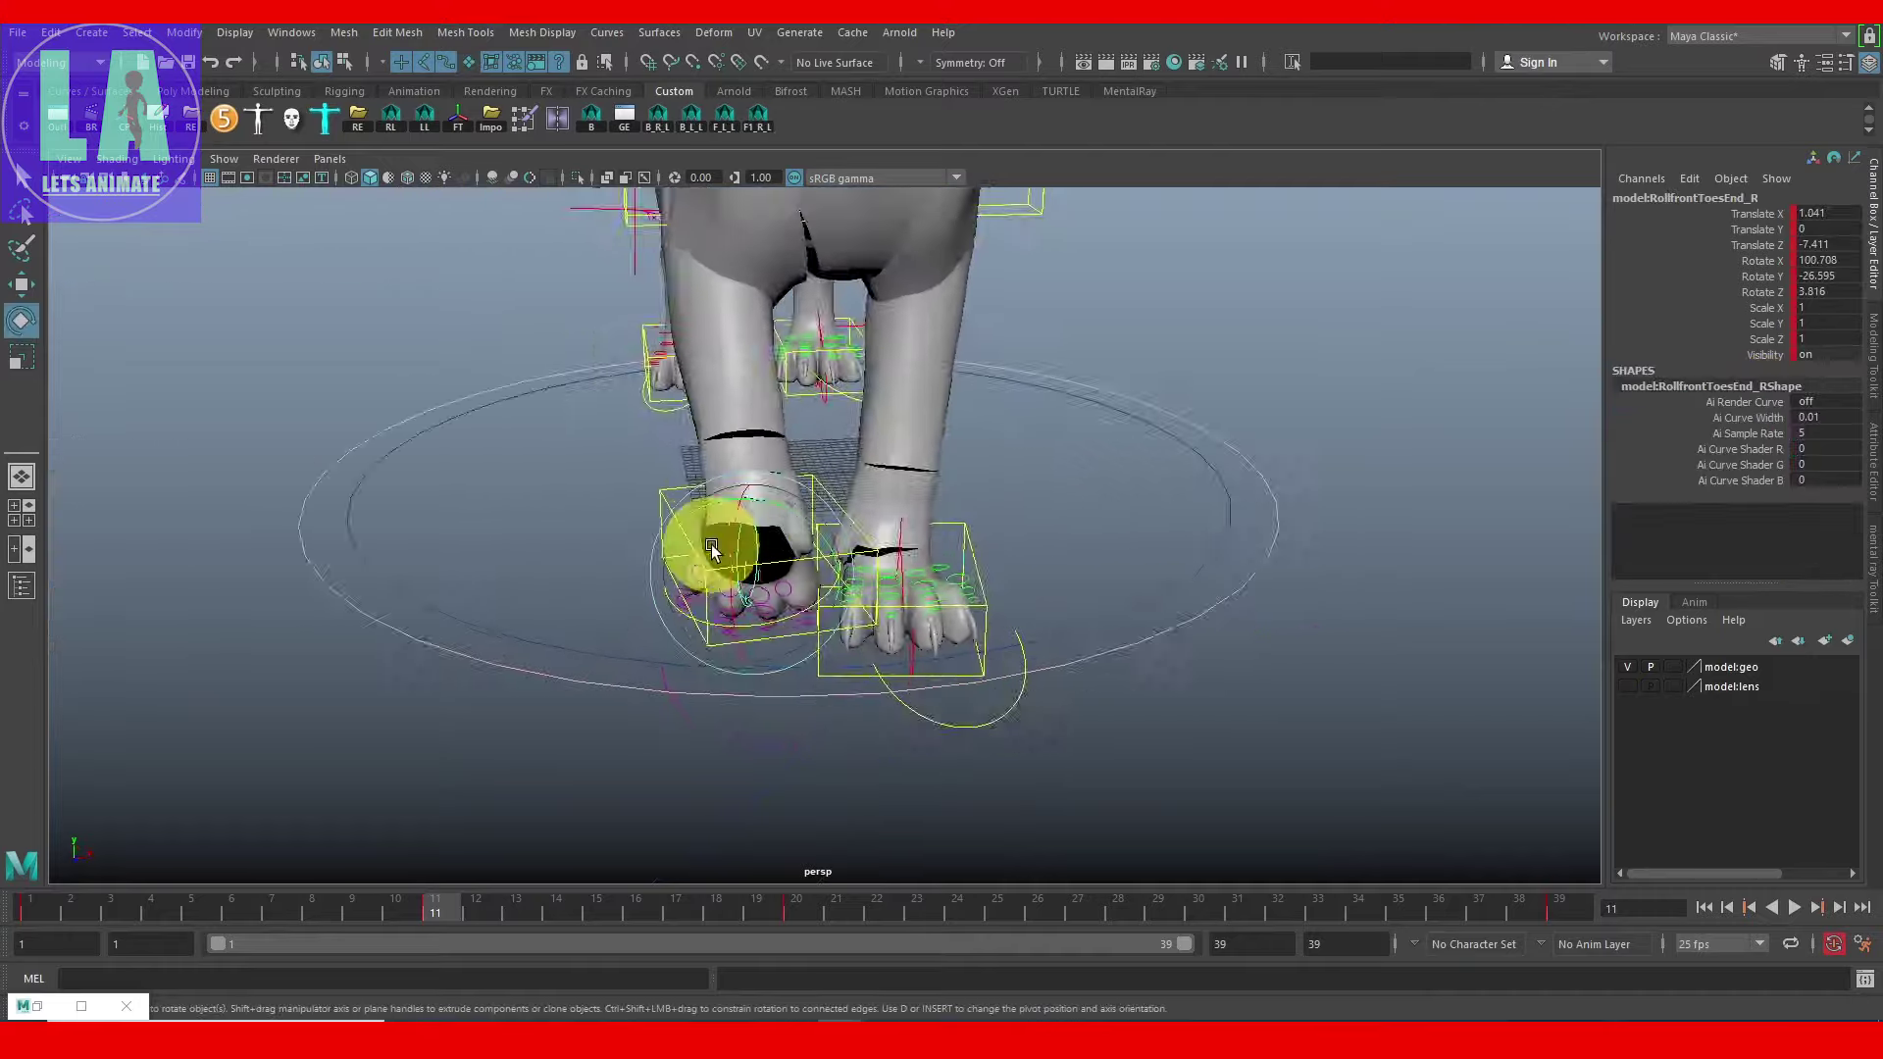
# Step: Curl RollfrontToesEnd_R at frame 11, then review the leg at frames 1, 11, 20 and 29
pyautogui.moveTo(723, 547)
pyautogui.mouseDown()
pyautogui.moveTo(807, 527)
pyautogui.moveTo(769, 513)
pyautogui.moveTo(778, 538)
pyautogui.moveTo(1000, 677)
pyautogui.moveTo(1102, 698)
pyautogui.moveTo(1043, 639)
pyautogui.moveTo(1043, 757)
pyautogui.moveTo(895, 532)
pyautogui.mouseUp()
pyautogui.press('q')
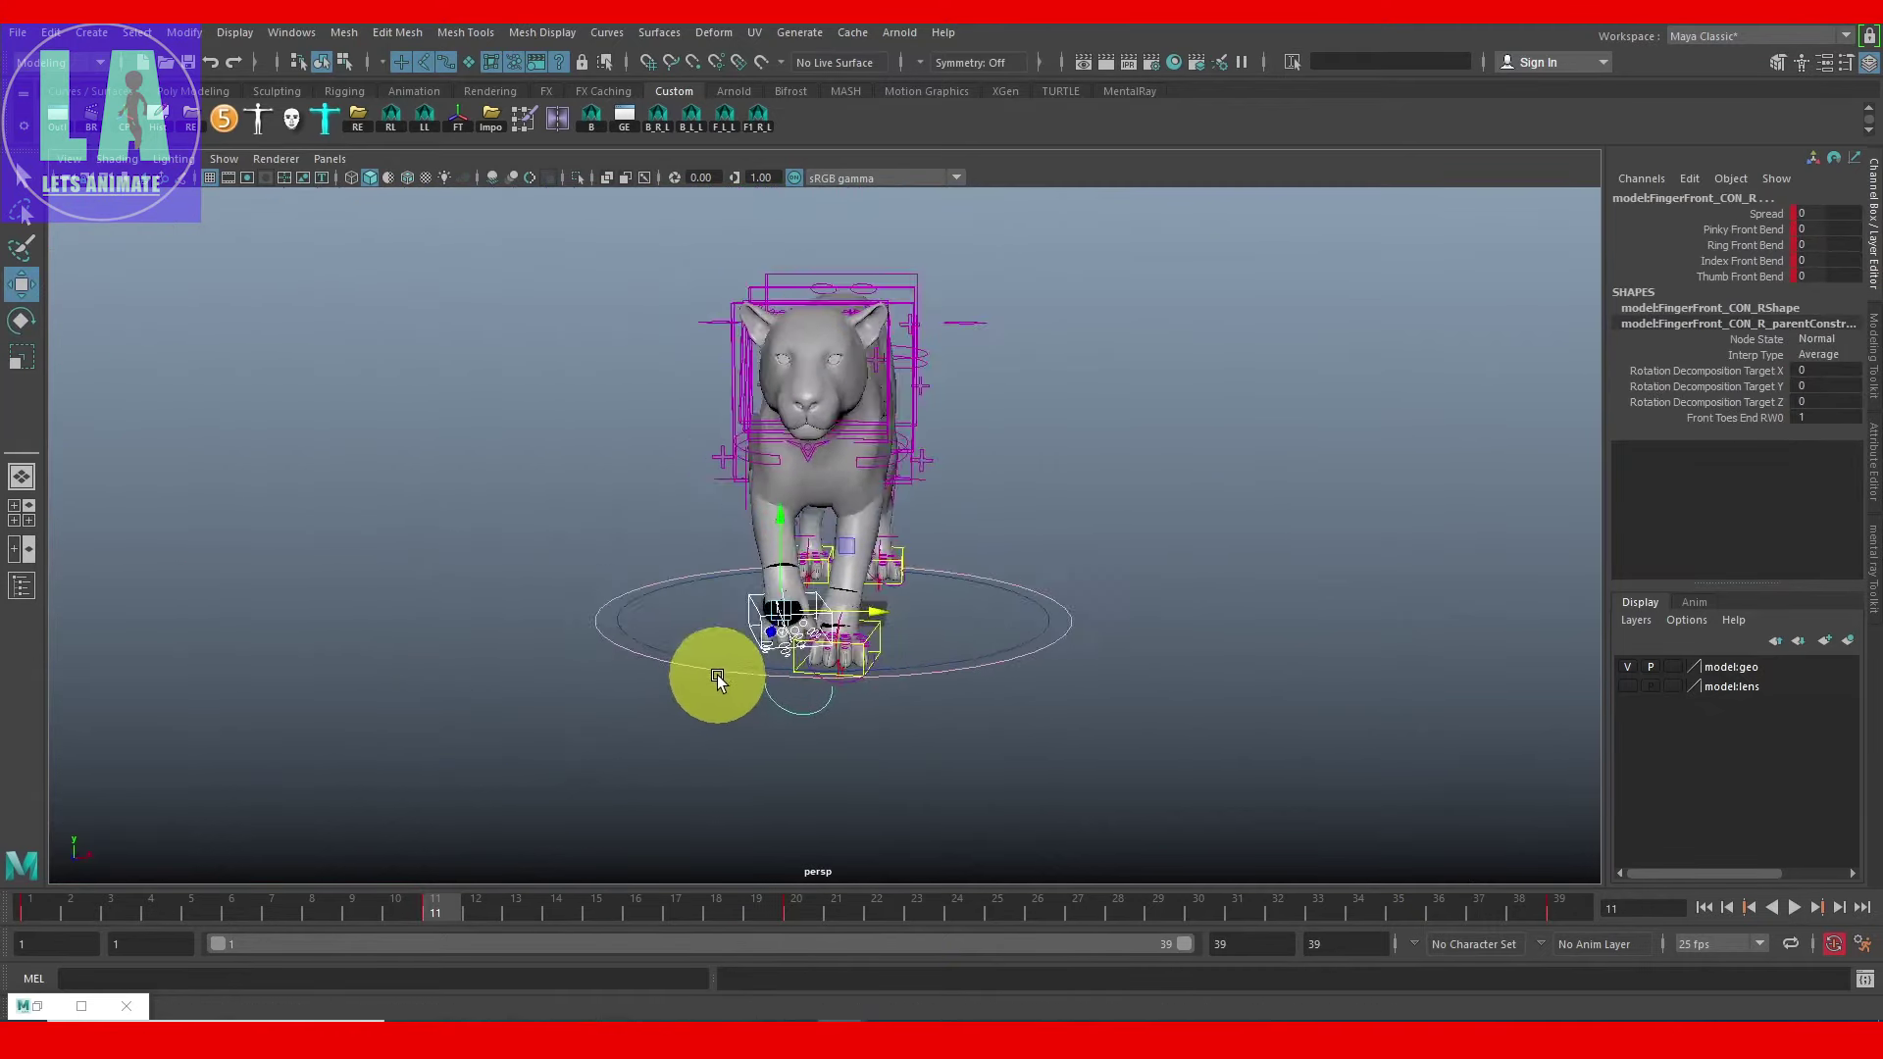
pyautogui.click(23, 912)
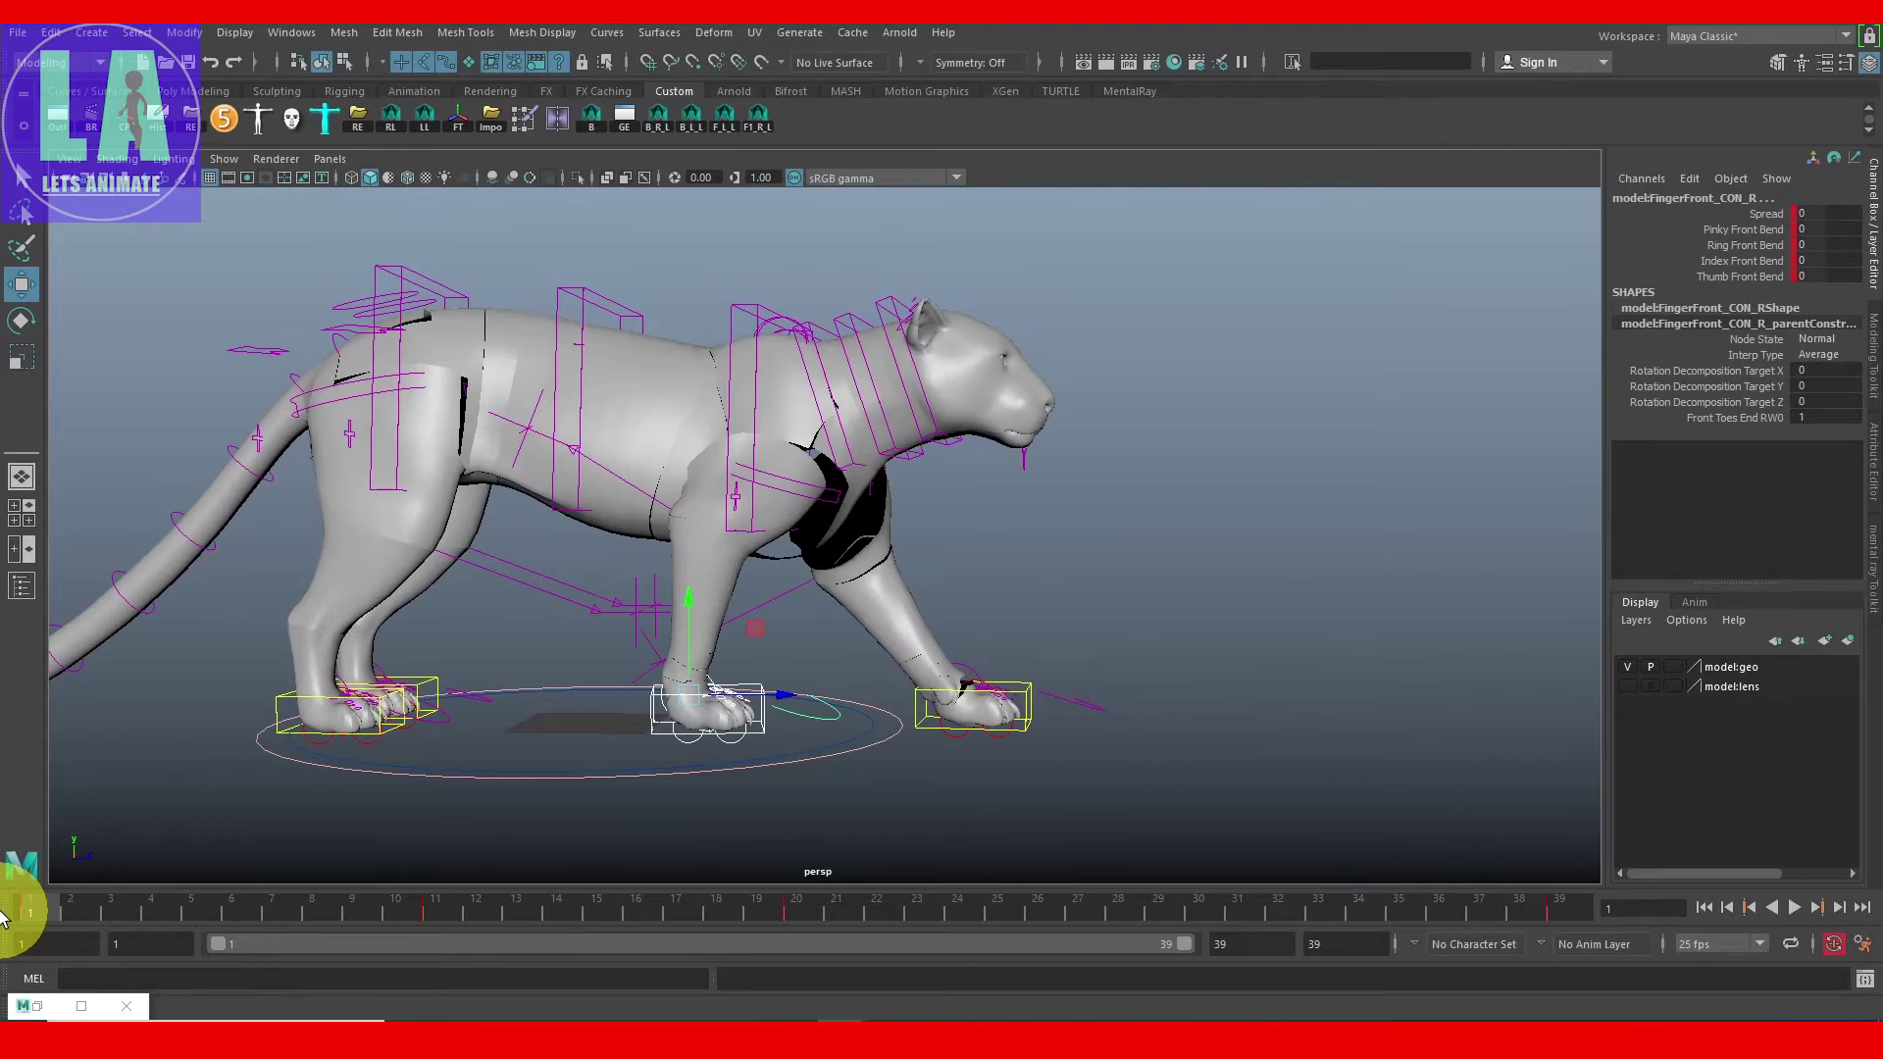
pyautogui.click(444, 908)
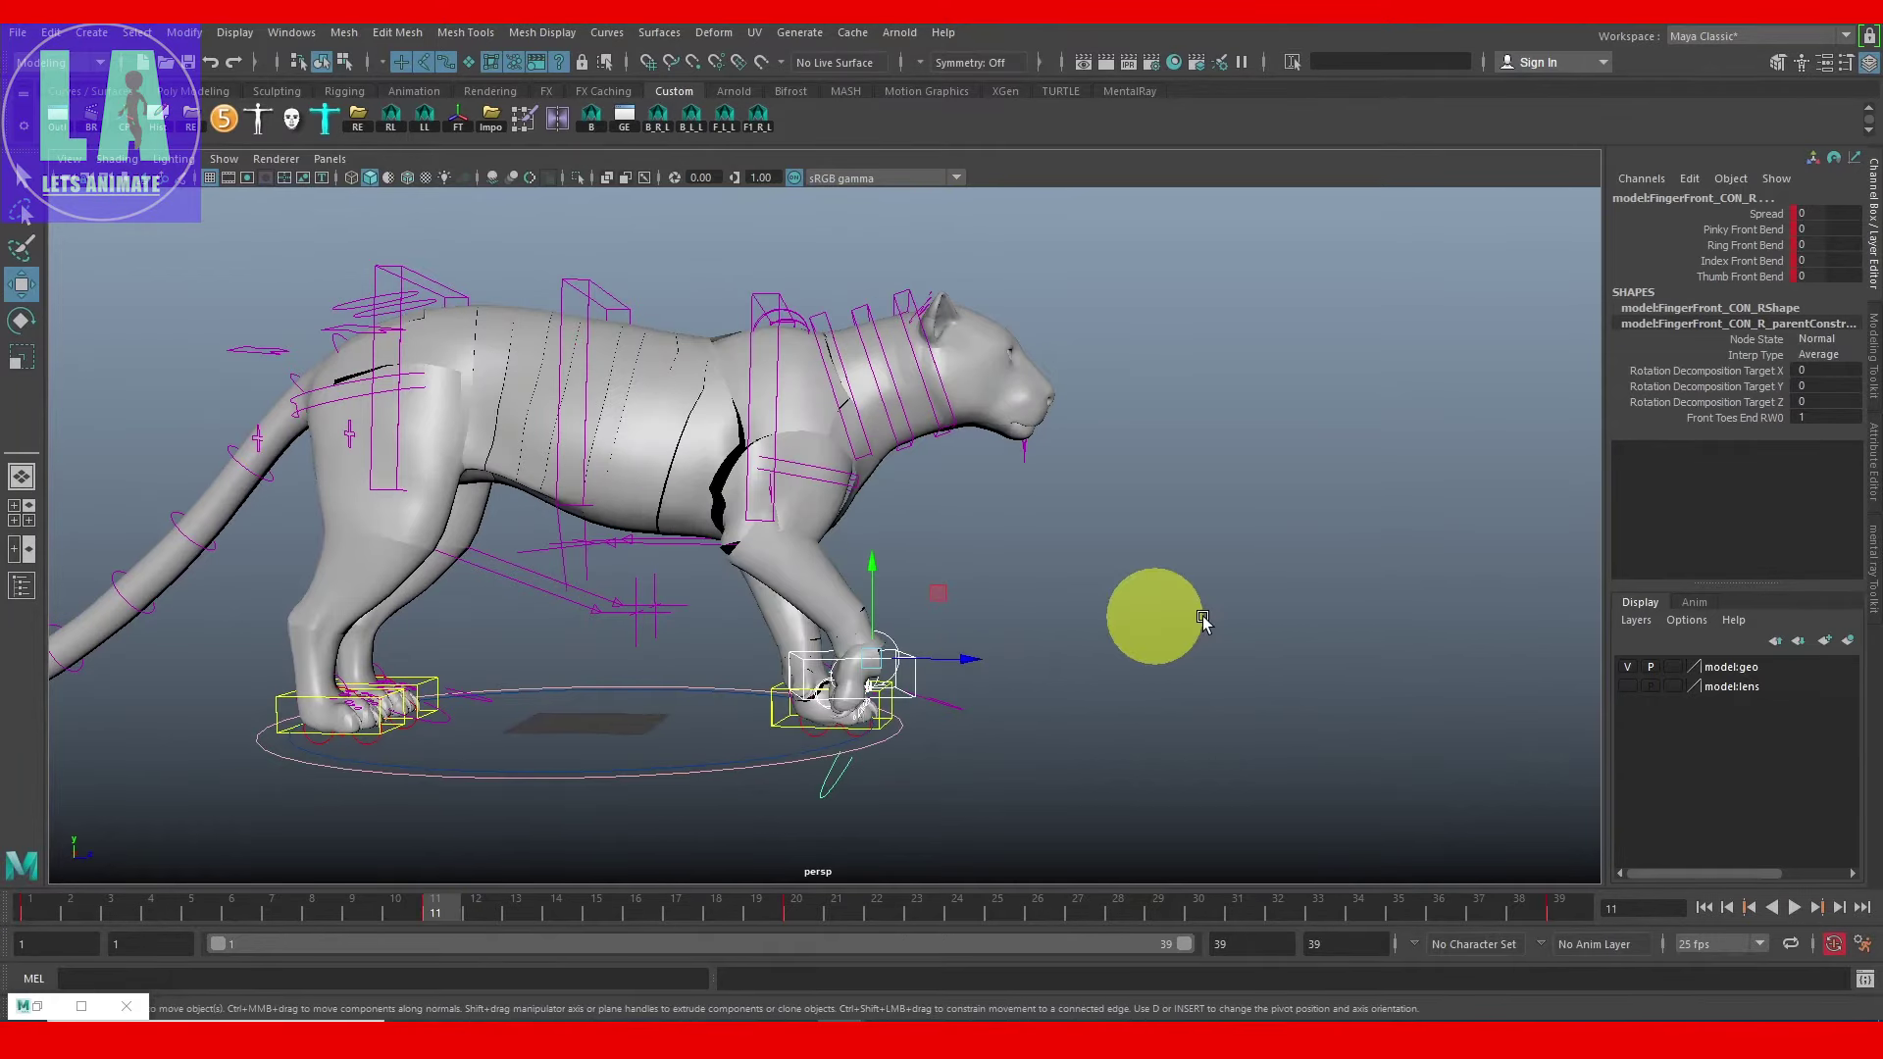
pyautogui.click(820, 908)
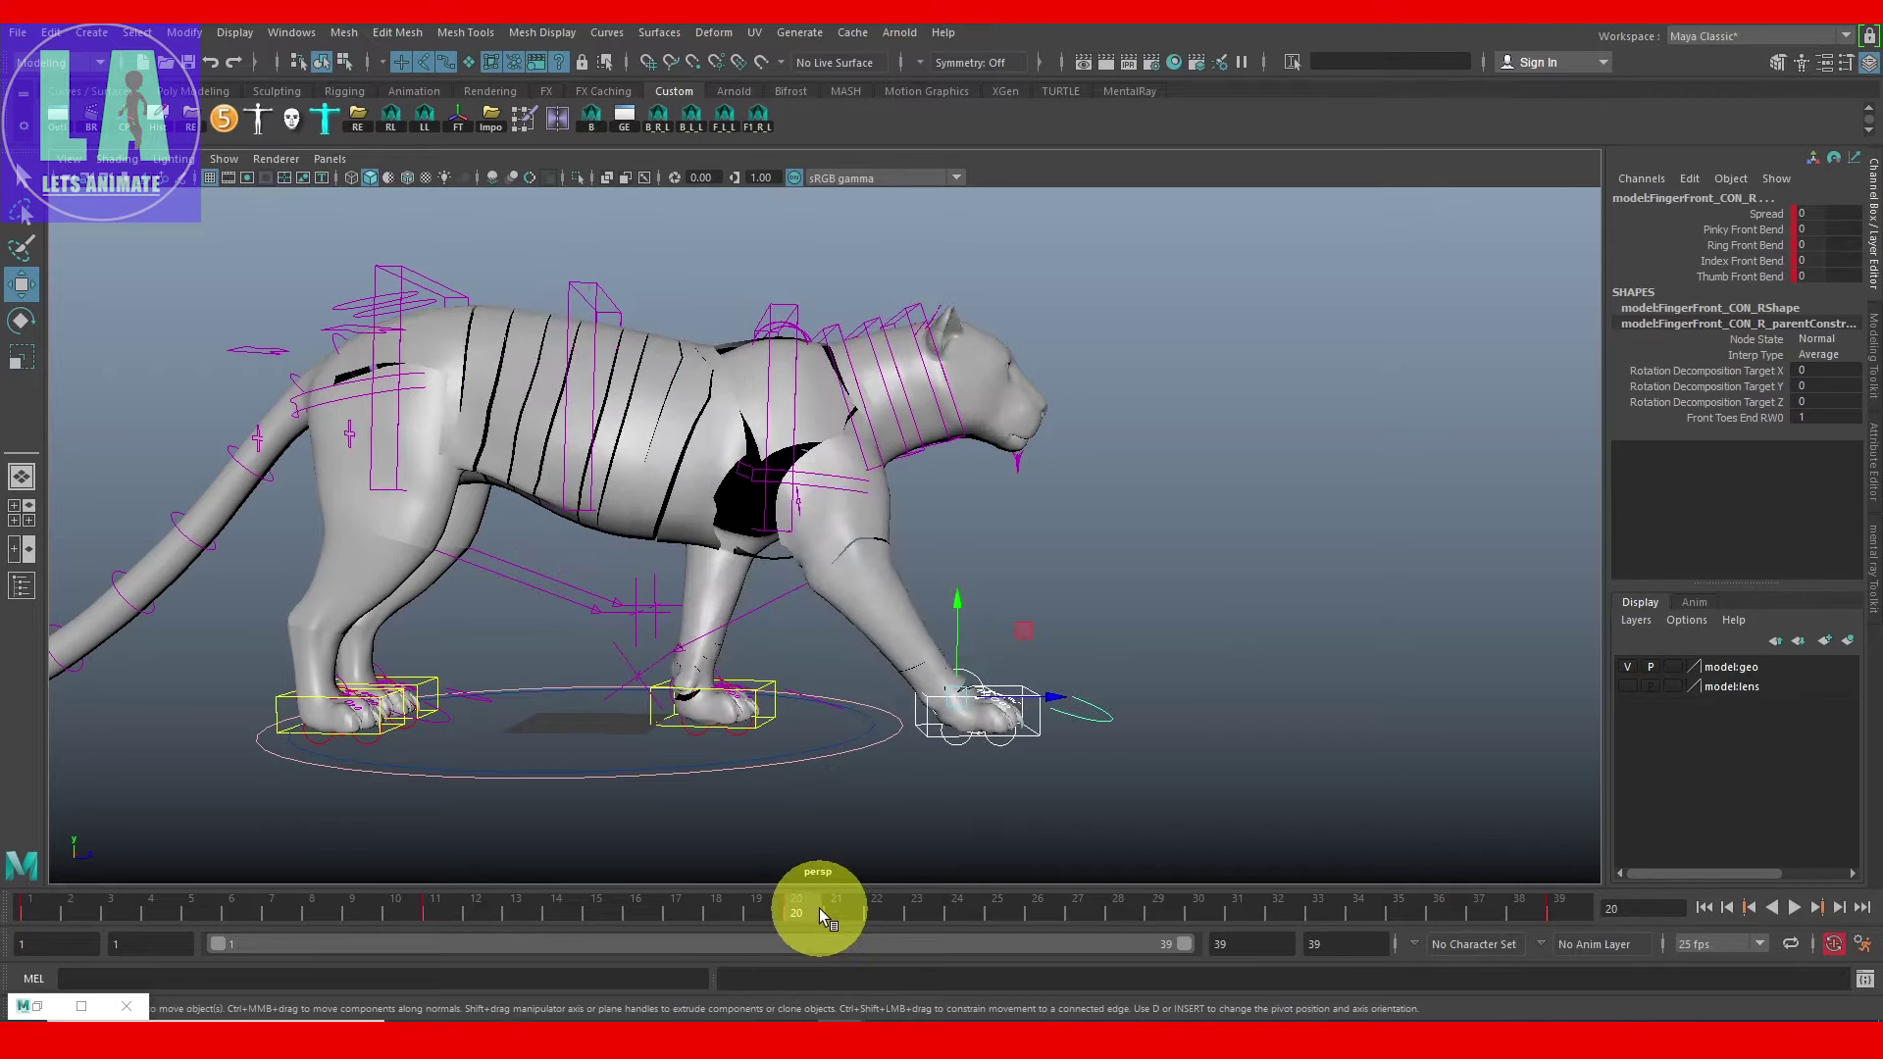
pyautogui.click(451, 903)
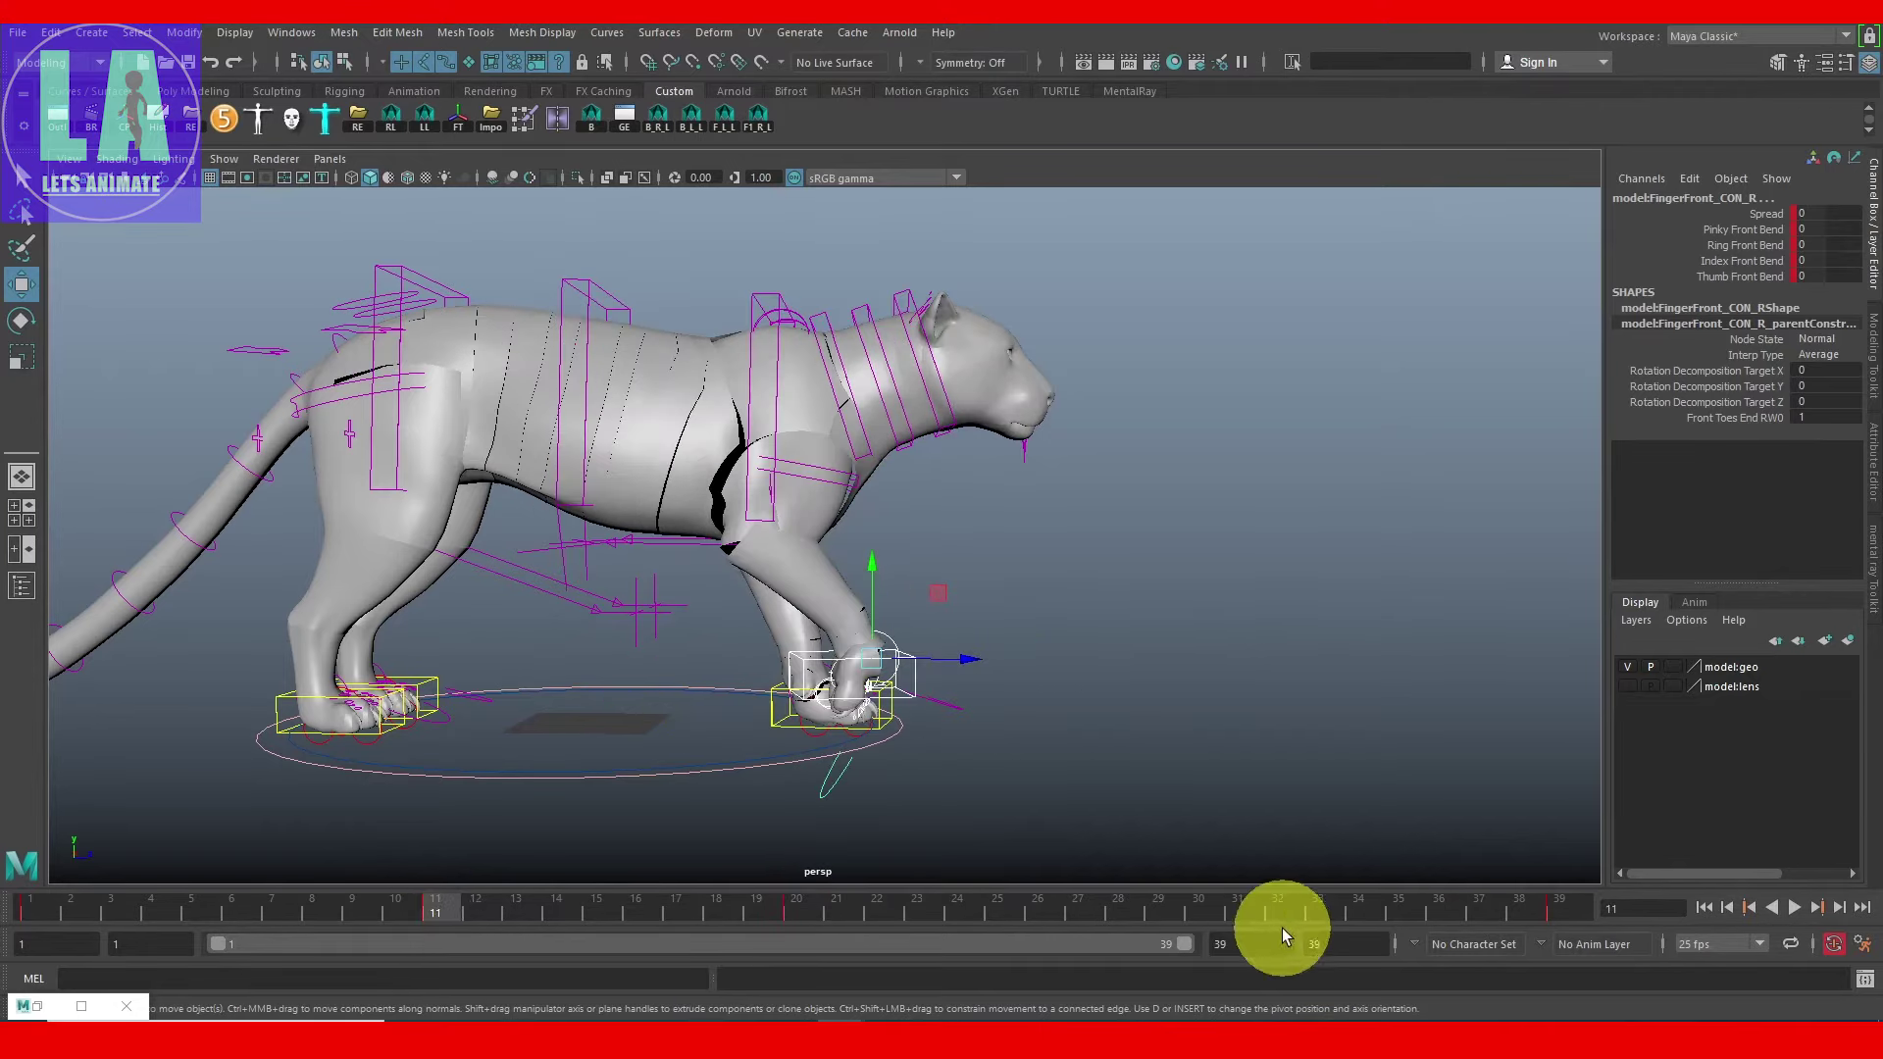
pyautogui.click(1167, 907)
pyautogui.moveTo(1114, 723)
pyautogui.keyDown('alt'); pyautogui.mouseDown()
pyautogui.moveTo(622, 706)
pyautogui.moveTo(907, 800)
pyautogui.moveTo(958, 630)
pyautogui.moveTo(879, 602)
pyautogui.moveTo(912, 723)
pyautogui.moveTo(799, 706)
pyautogui.moveTo(900, 742)
pyautogui.mouseUp(); pyautogui.keyUp('alt')
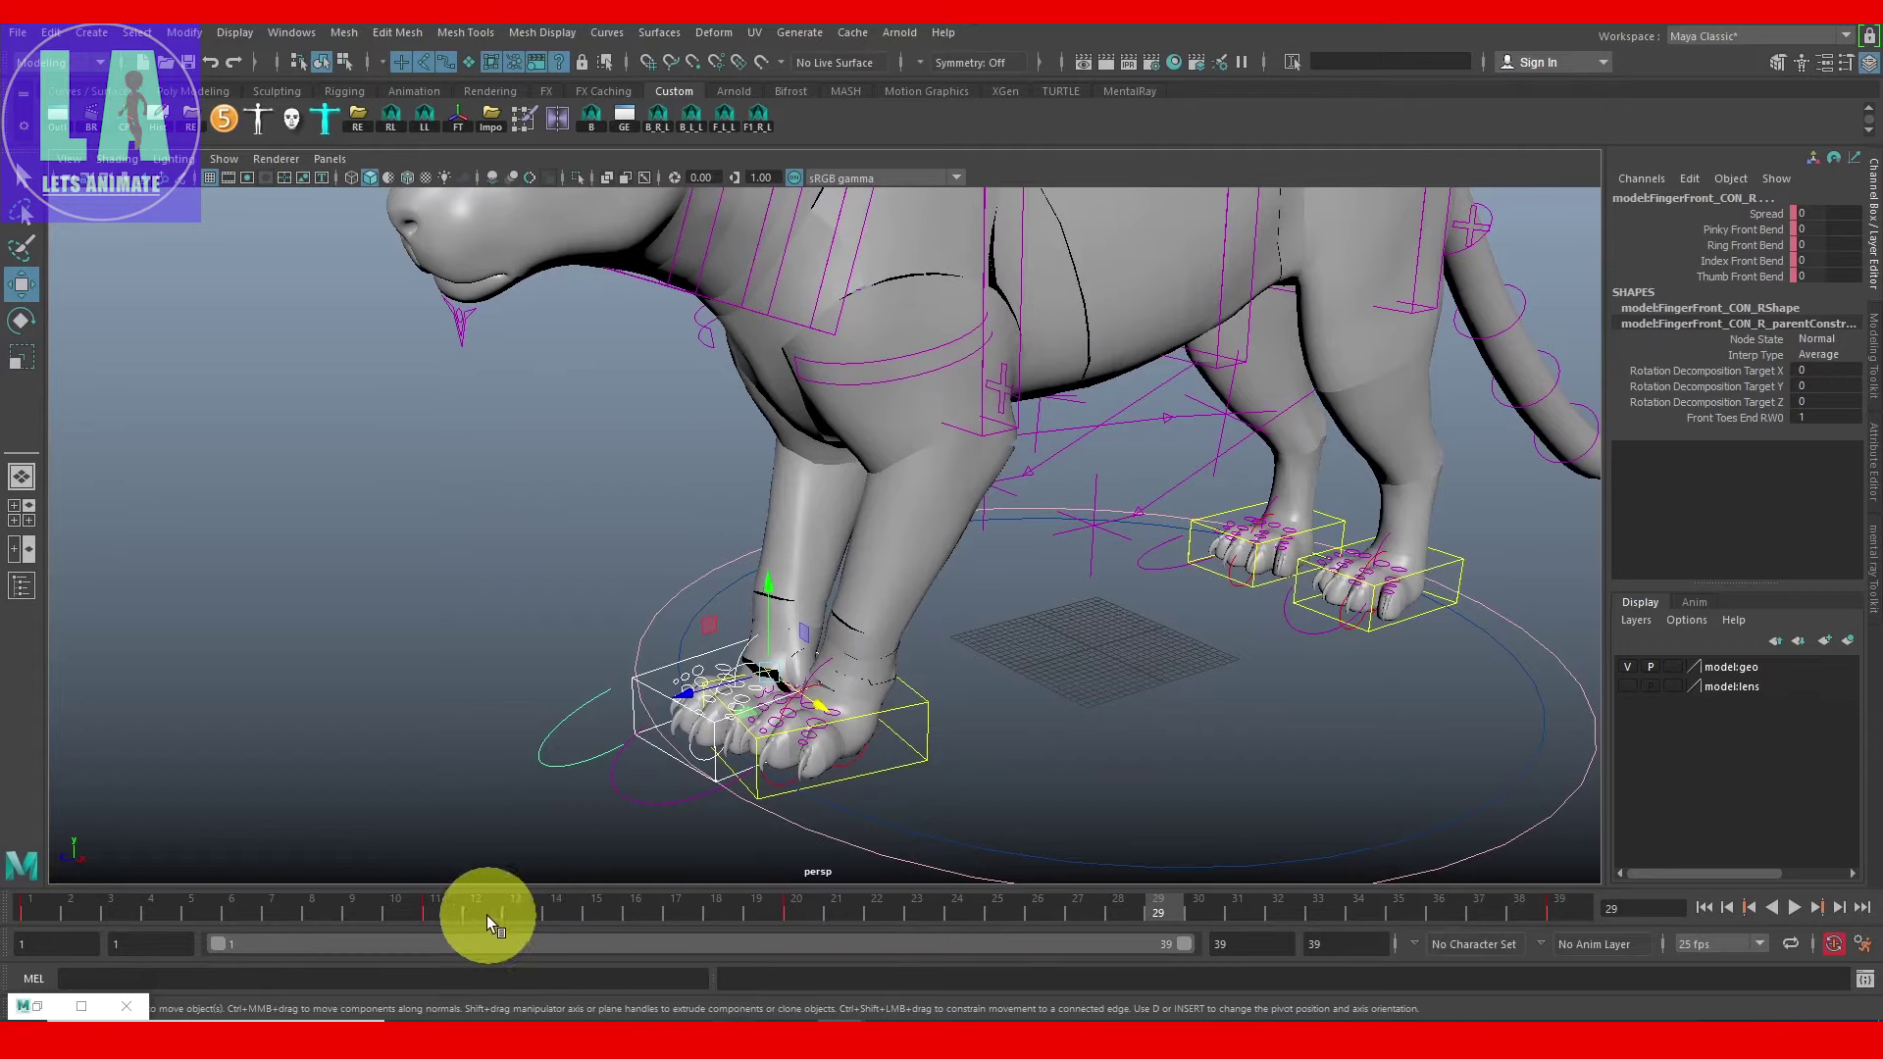
# Step: Copy the right front leg control's frame-11 pose onto frame 29
pyautogui.moveTo(500, 922); pyautogui.dragTo(450, 906)
pyautogui.moveTo(706, 648)
pyautogui.keyDown('alt'); pyautogui.mouseDown()
pyautogui.moveTo(737, 631)
pyautogui.moveTo(799, 652)
pyautogui.moveTo(782, 584)
pyautogui.mouseUp(); pyautogui.keyUp('alt')
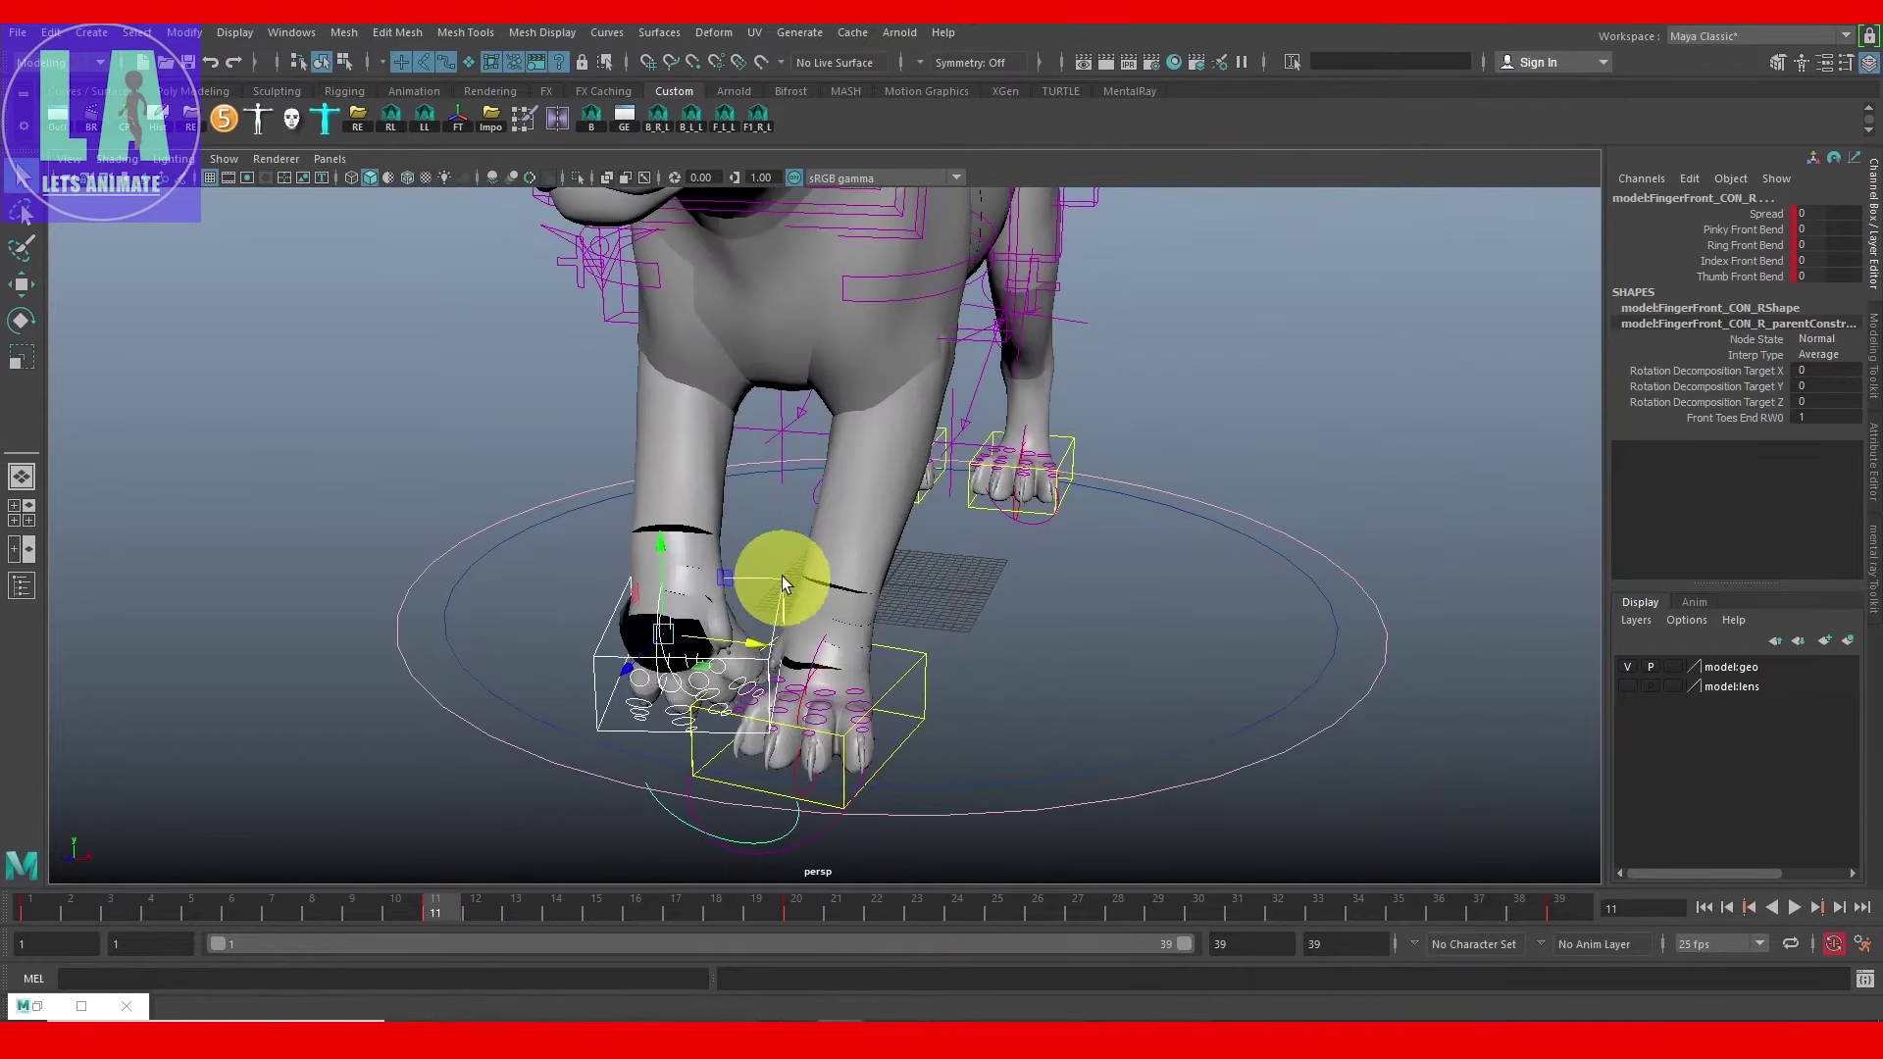
pyautogui.click(766, 586)
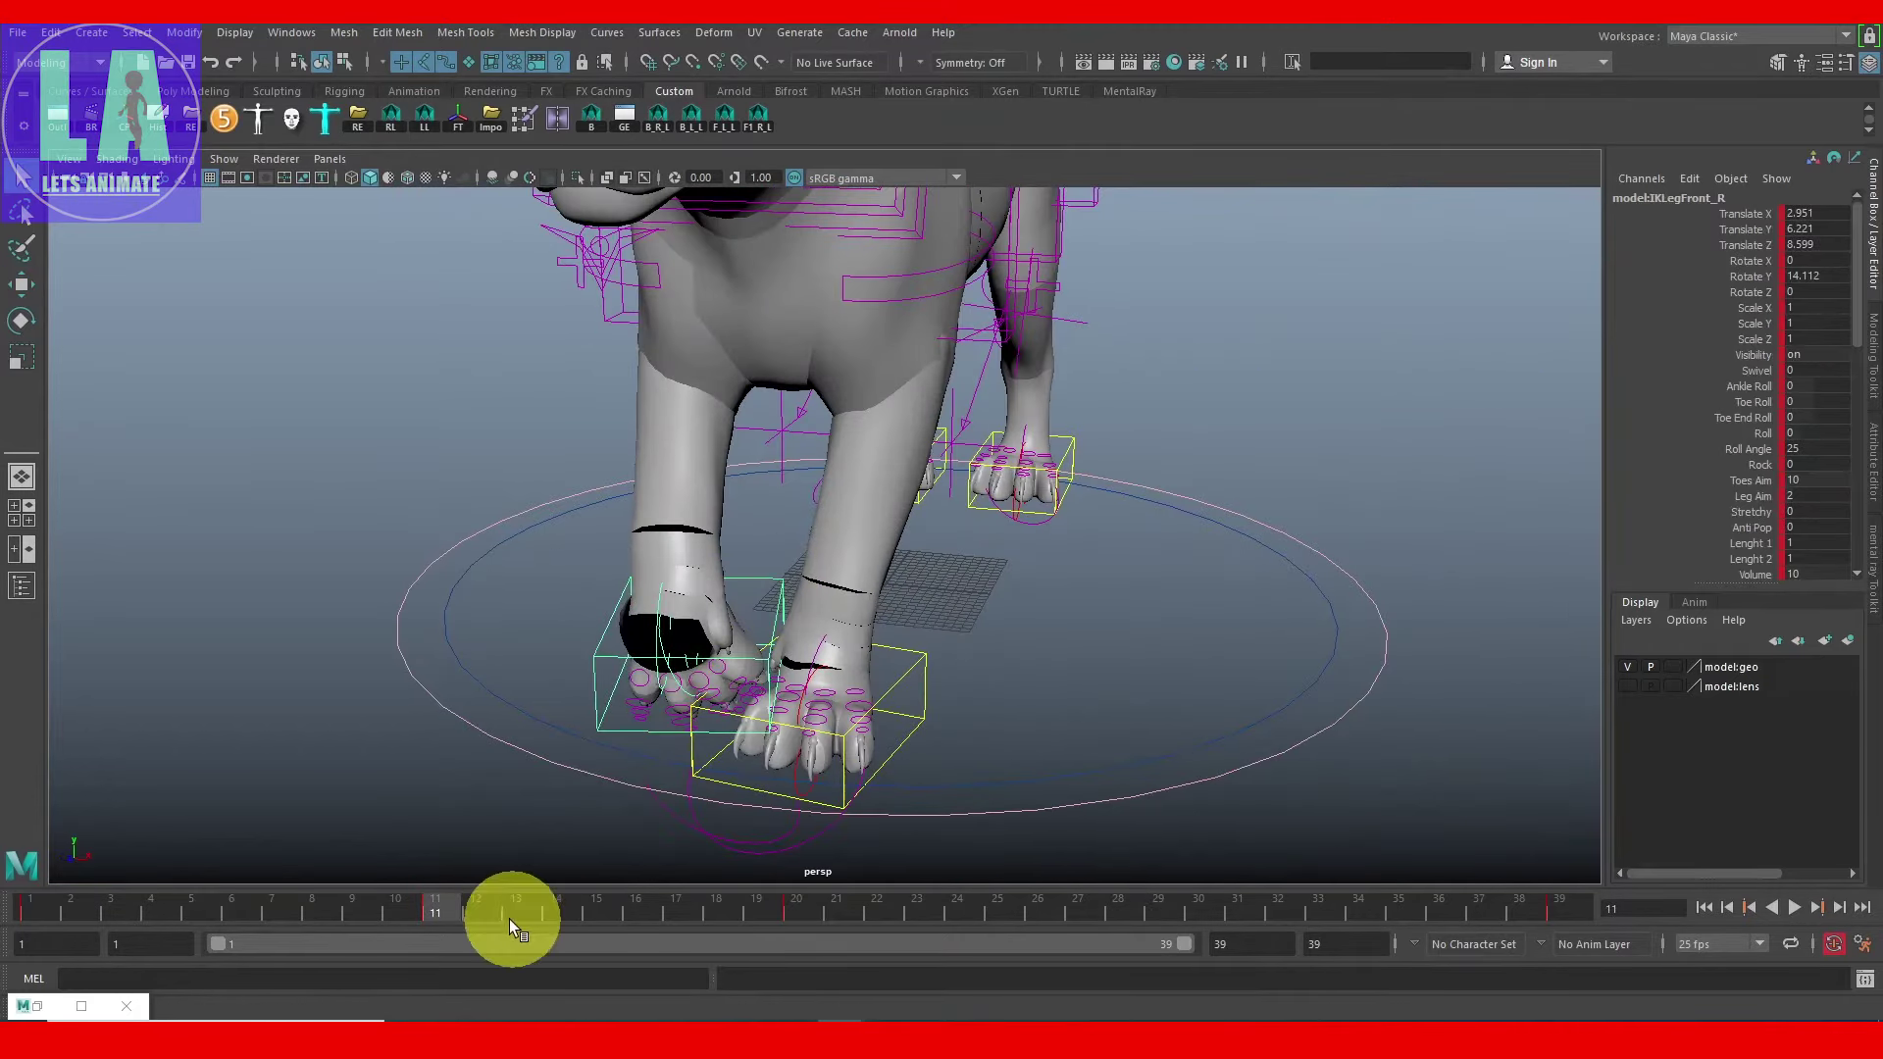
pyautogui.rightClick(432, 911)
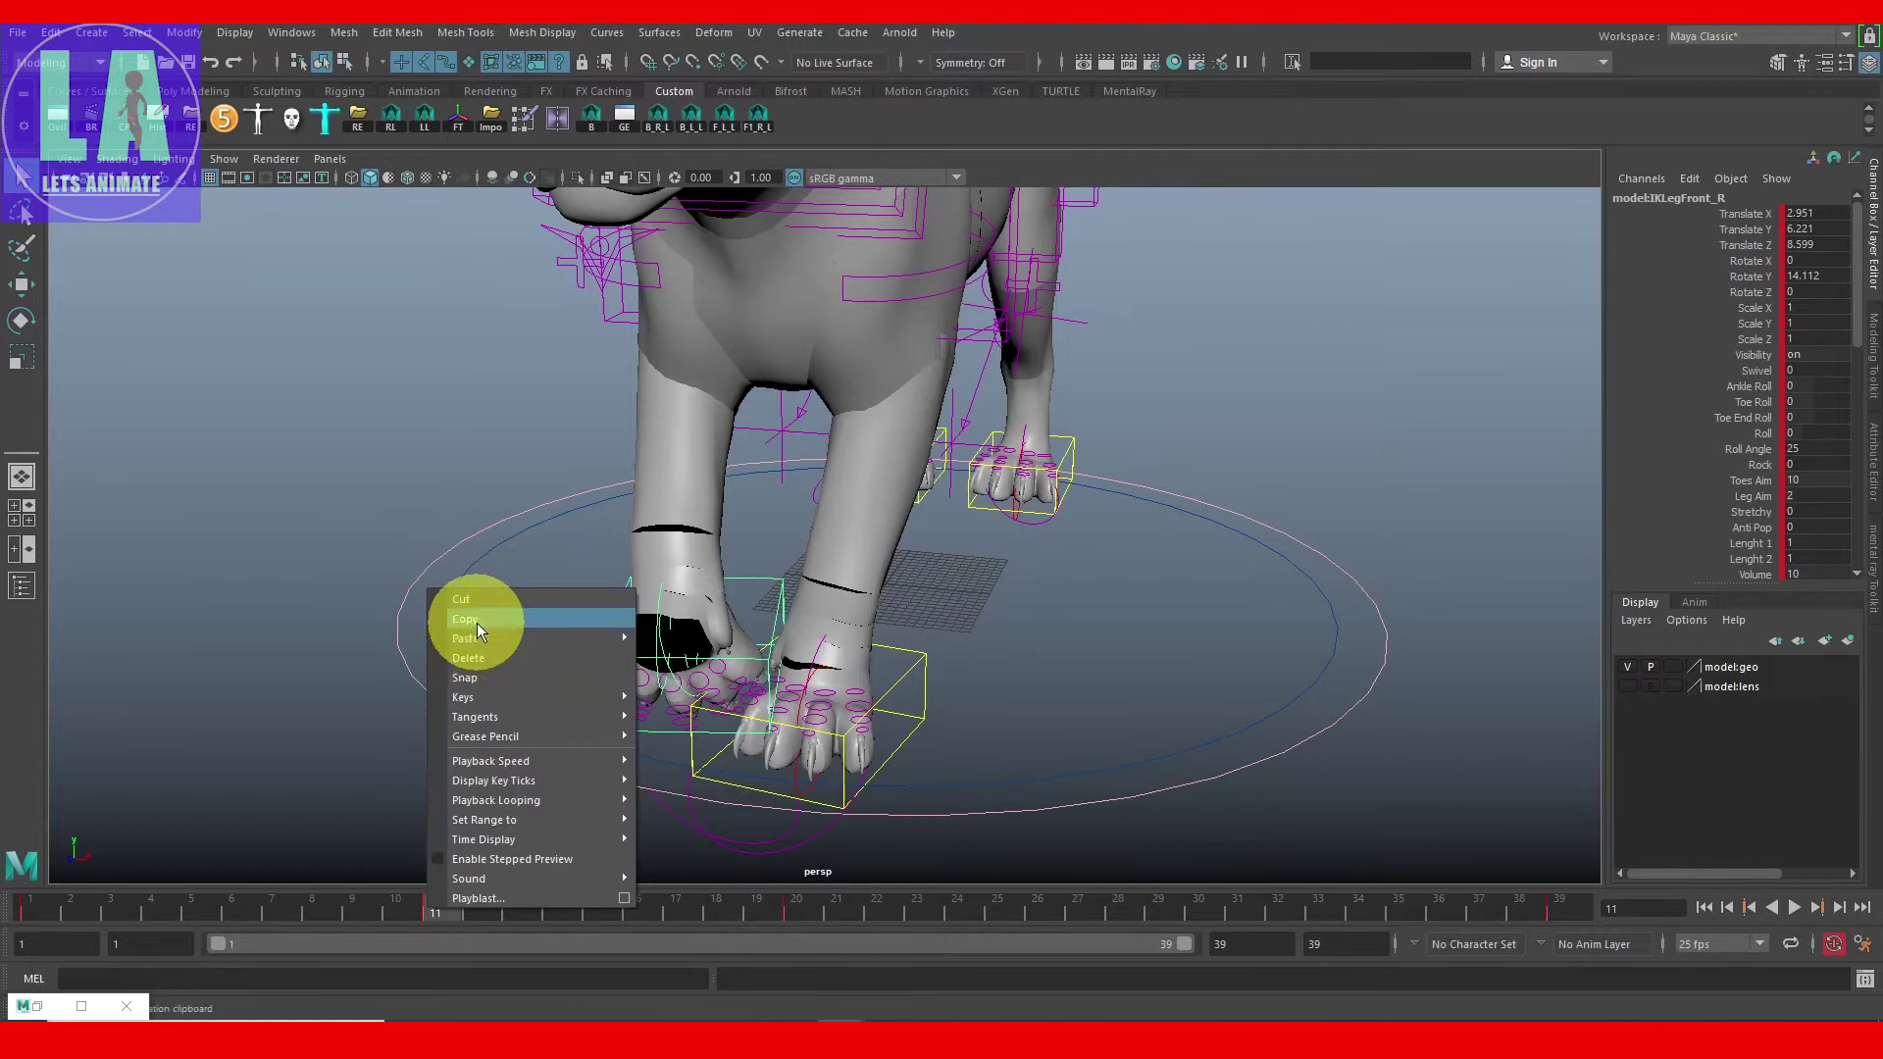
pyautogui.click(687, 651)
pyautogui.keyDown('alt'); pyautogui.moveTo(798, 664); pyautogui.dragTo(904, 713); pyautogui.keyUp('alt')
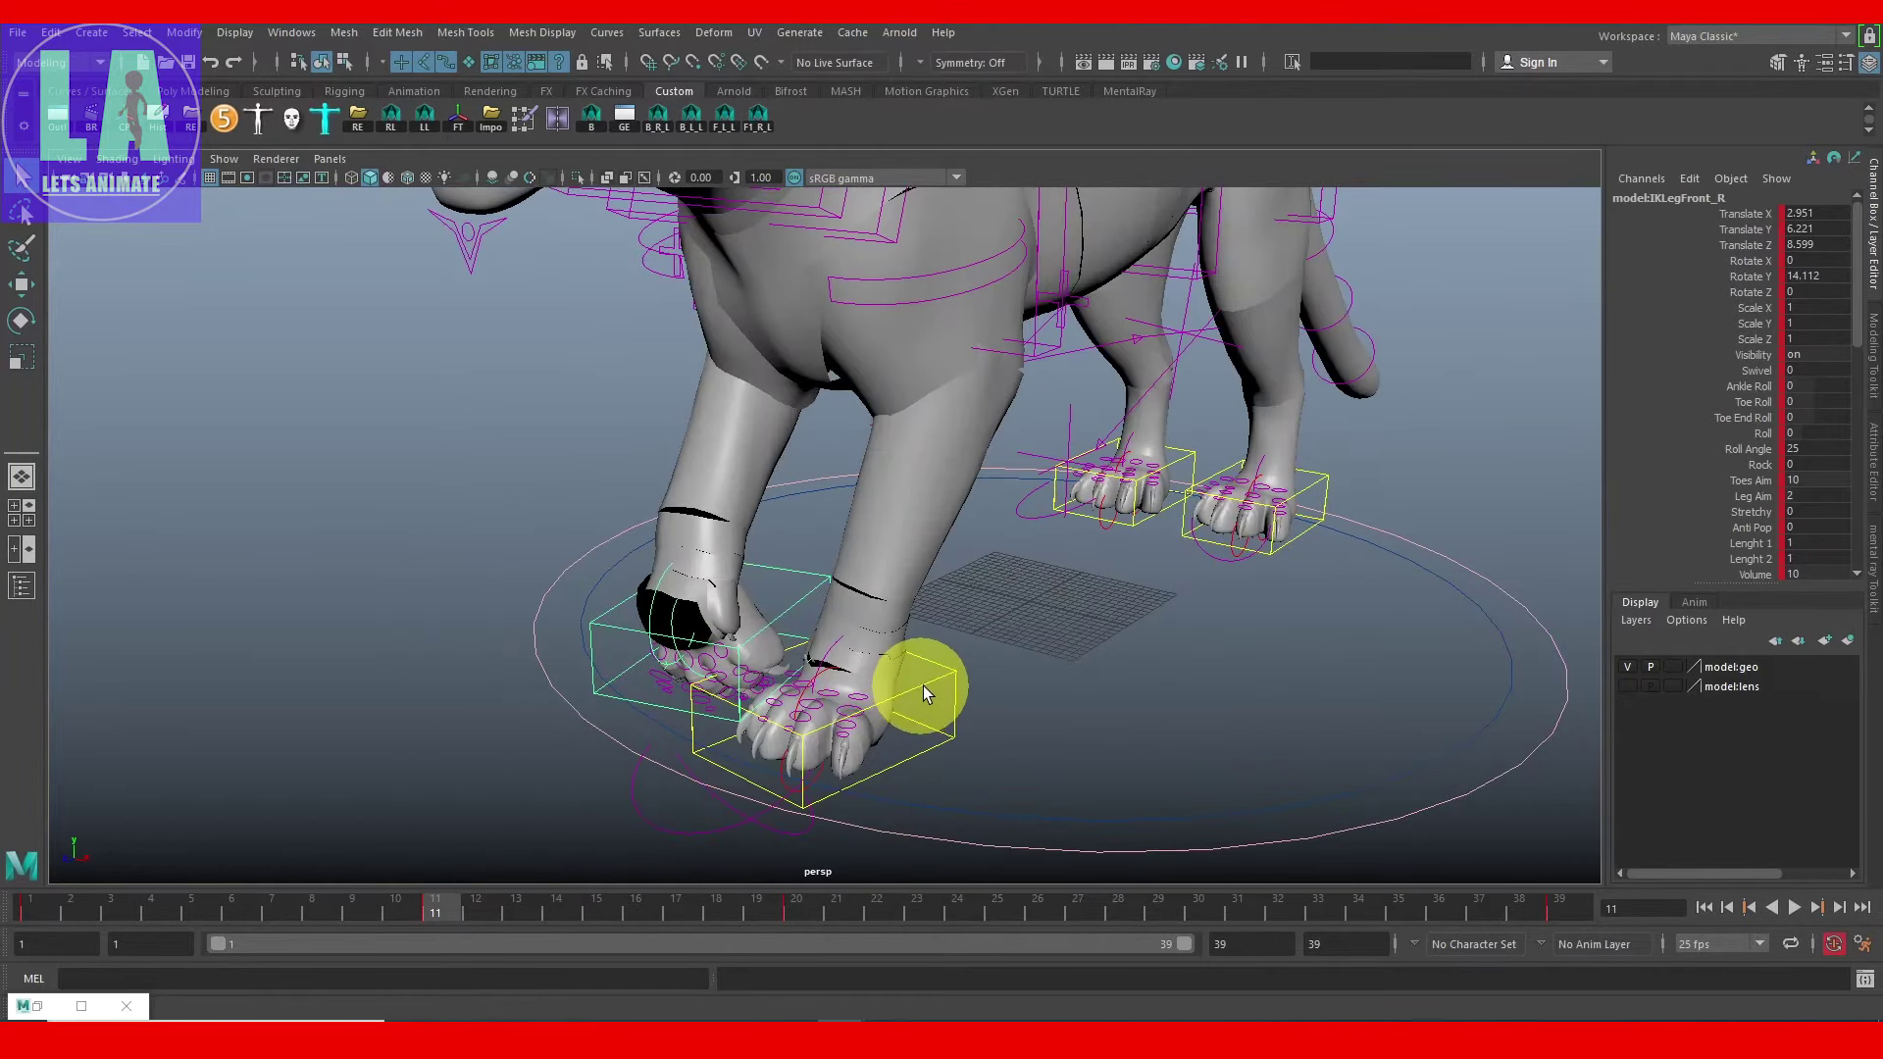
pyautogui.click(1172, 912)
pyautogui.rightClick(1177, 912)
pyautogui.click(1404, 637)
pyautogui.moveTo(1399, 643)
pyautogui.keyDown('alt'); pyautogui.mouseDown()
pyautogui.moveTo(1177, 659)
pyautogui.moveTo(1126, 609)
pyautogui.moveTo(1857, 297)
pyautogui.mouseUp(); pyautogui.keyUp('alt')
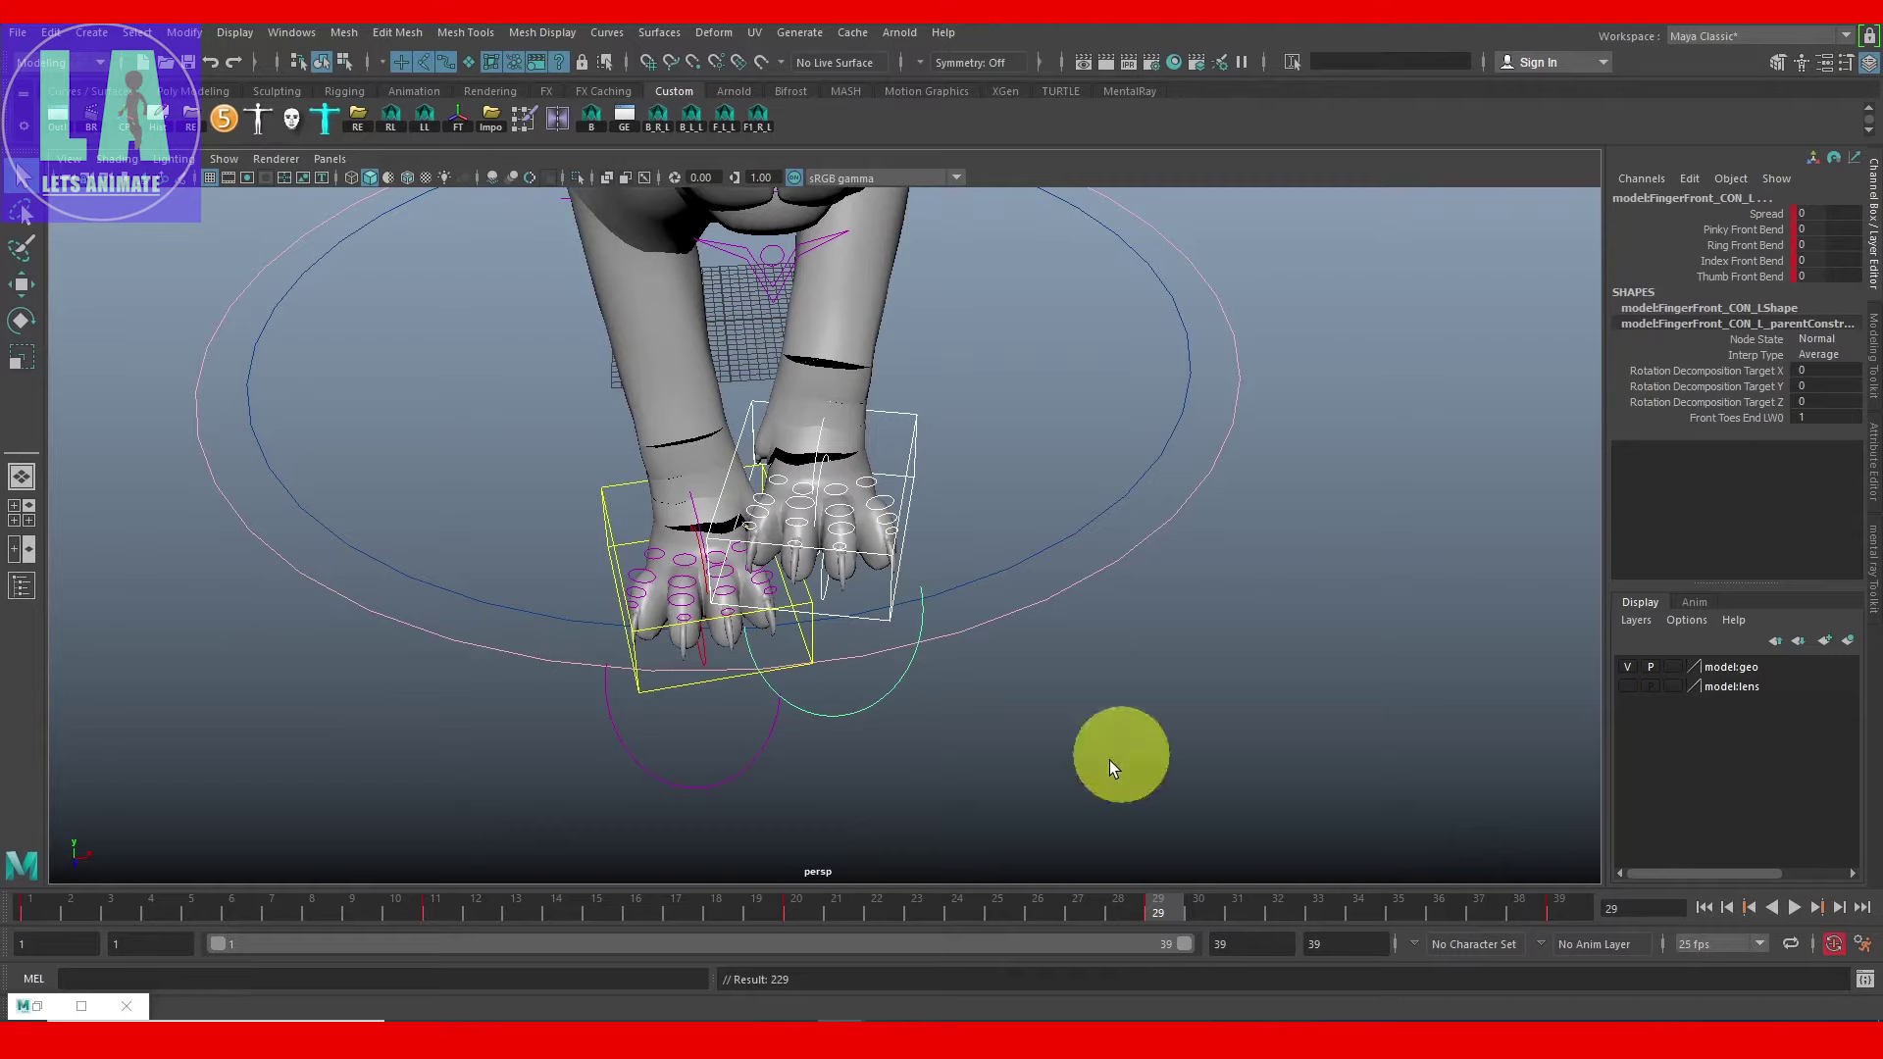
# Step: Copy the toe curl keys from frame 11 and paste them onto the front toe roll control at frame 29
pyautogui.click(441, 912)
pyautogui.rightClick(441, 912)
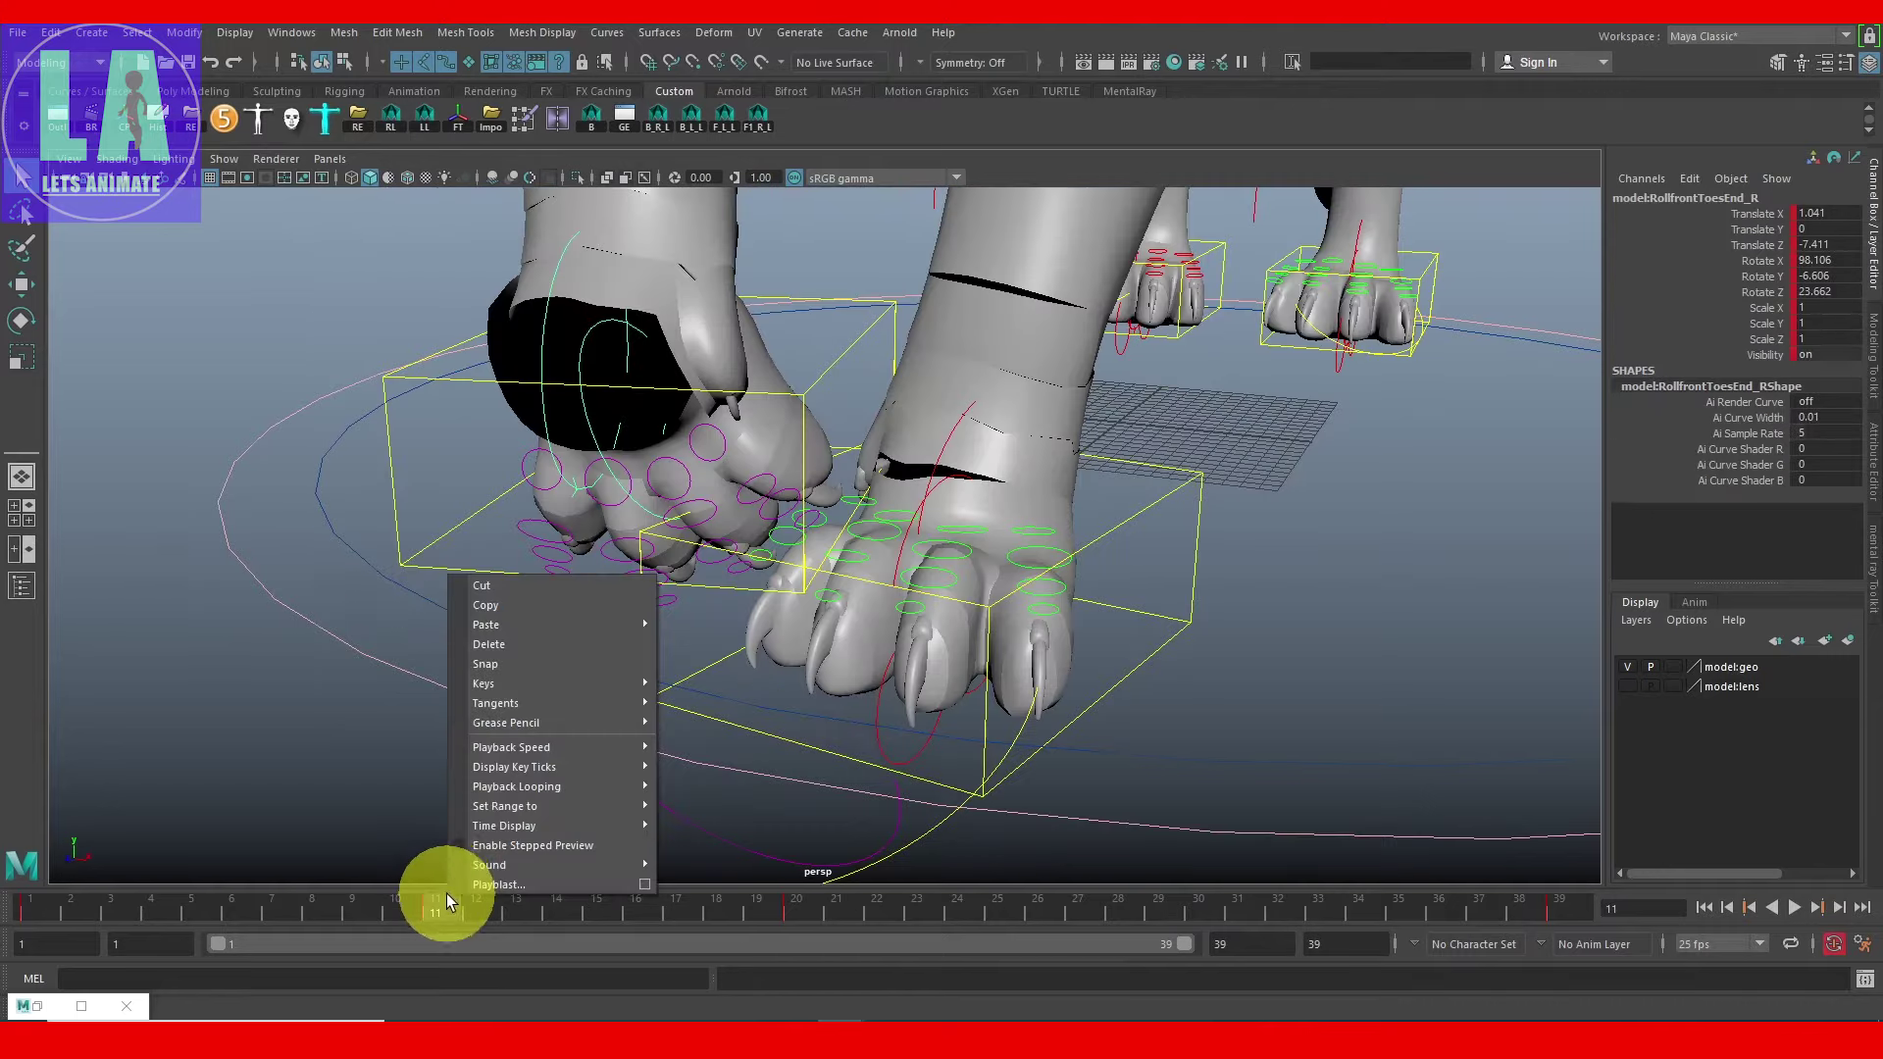
pyautogui.click(508, 602)
pyautogui.moveTo(861, 600)
pyautogui.keyDown('alt'); pyautogui.mouseDown()
pyautogui.moveTo(925, 659)
pyautogui.moveTo(971, 645)
pyautogui.moveTo(853, 614)
pyautogui.mouseUp(); pyautogui.keyUp('alt')
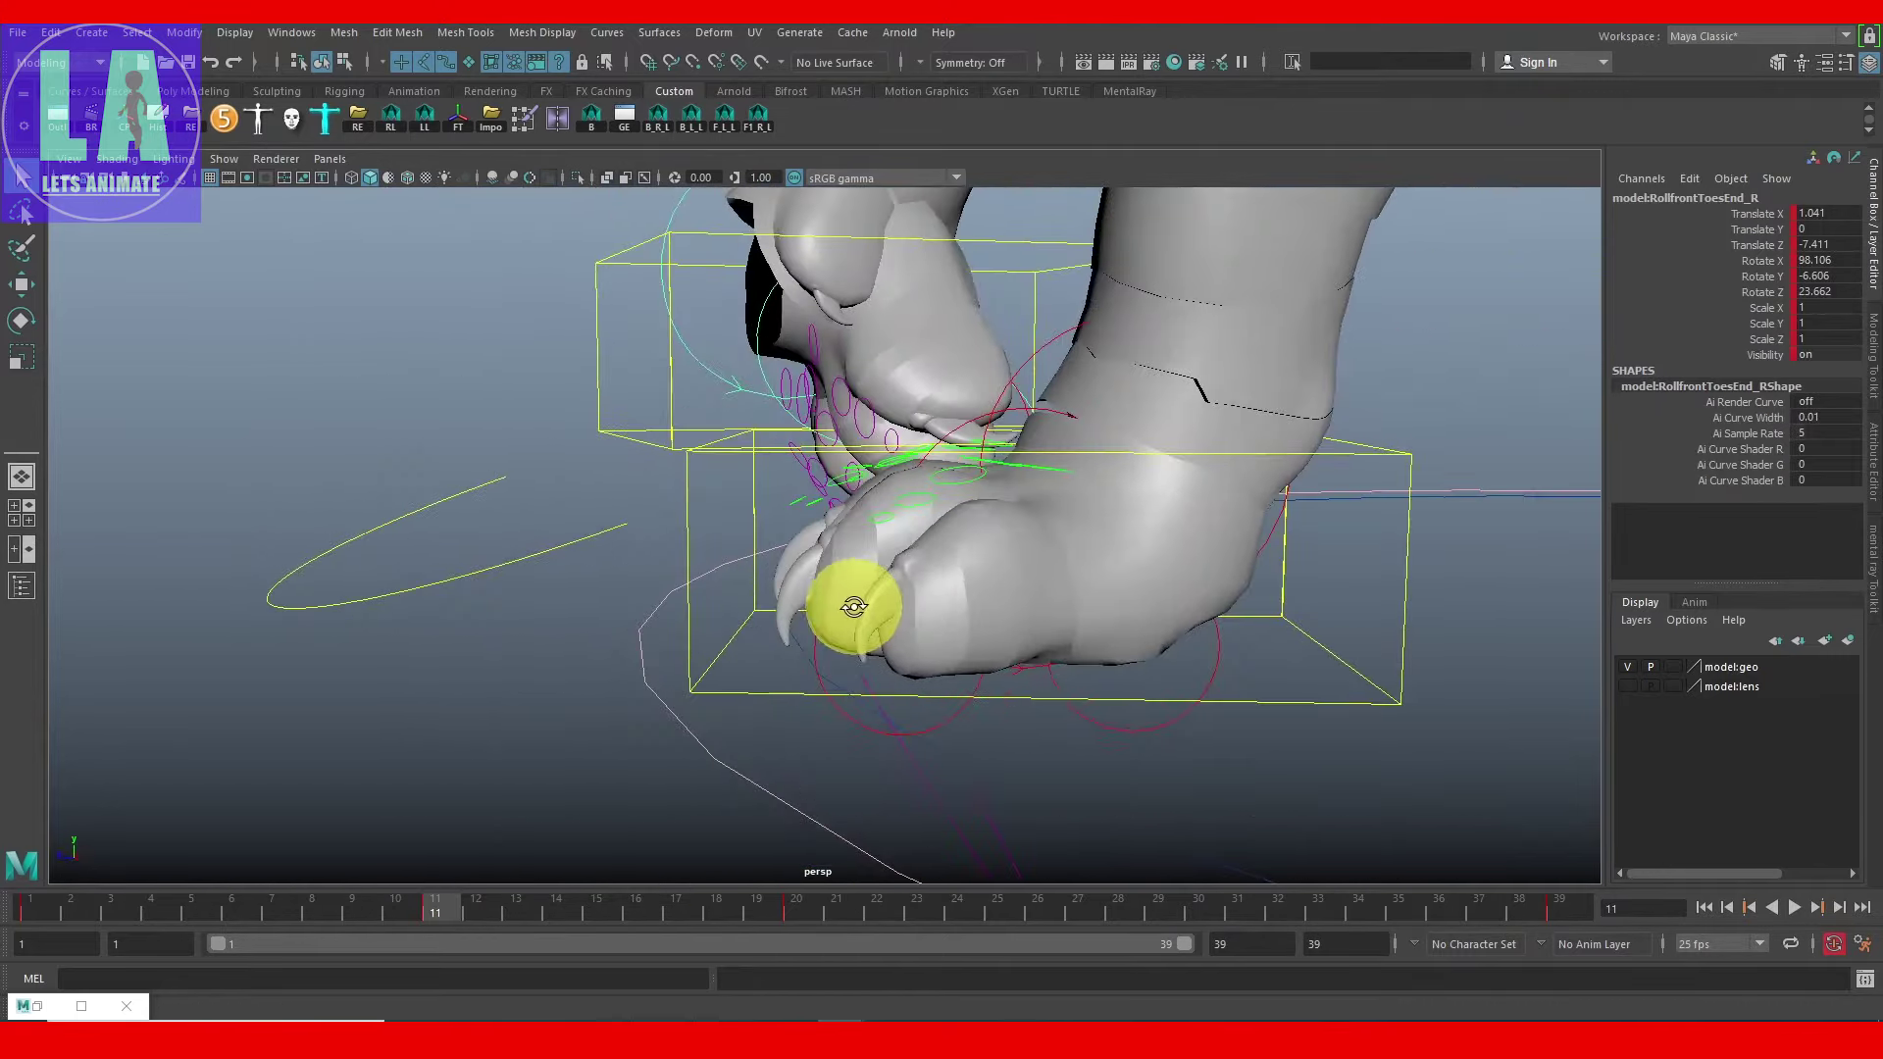
pyautogui.click(1123, 738)
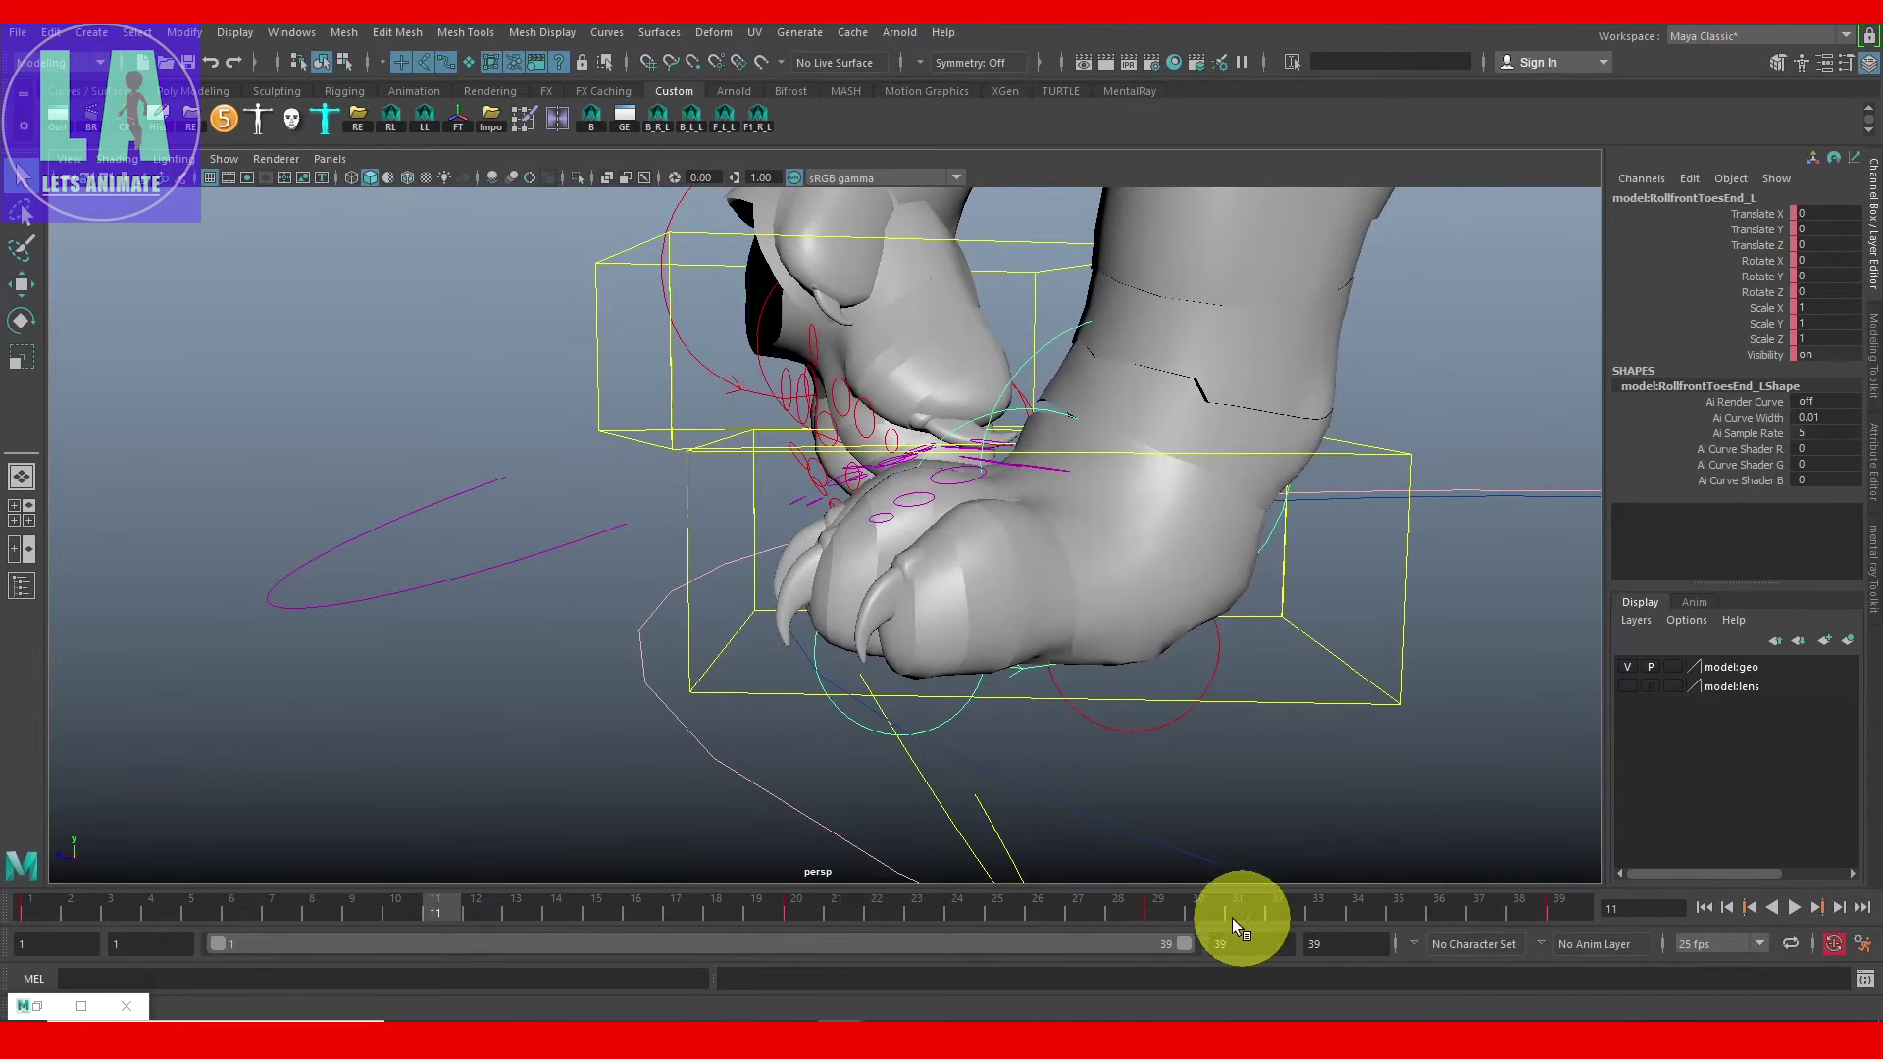
pyautogui.click(1165, 912)
pyautogui.rightClick(1164, 912)
pyautogui.click(1451, 643)
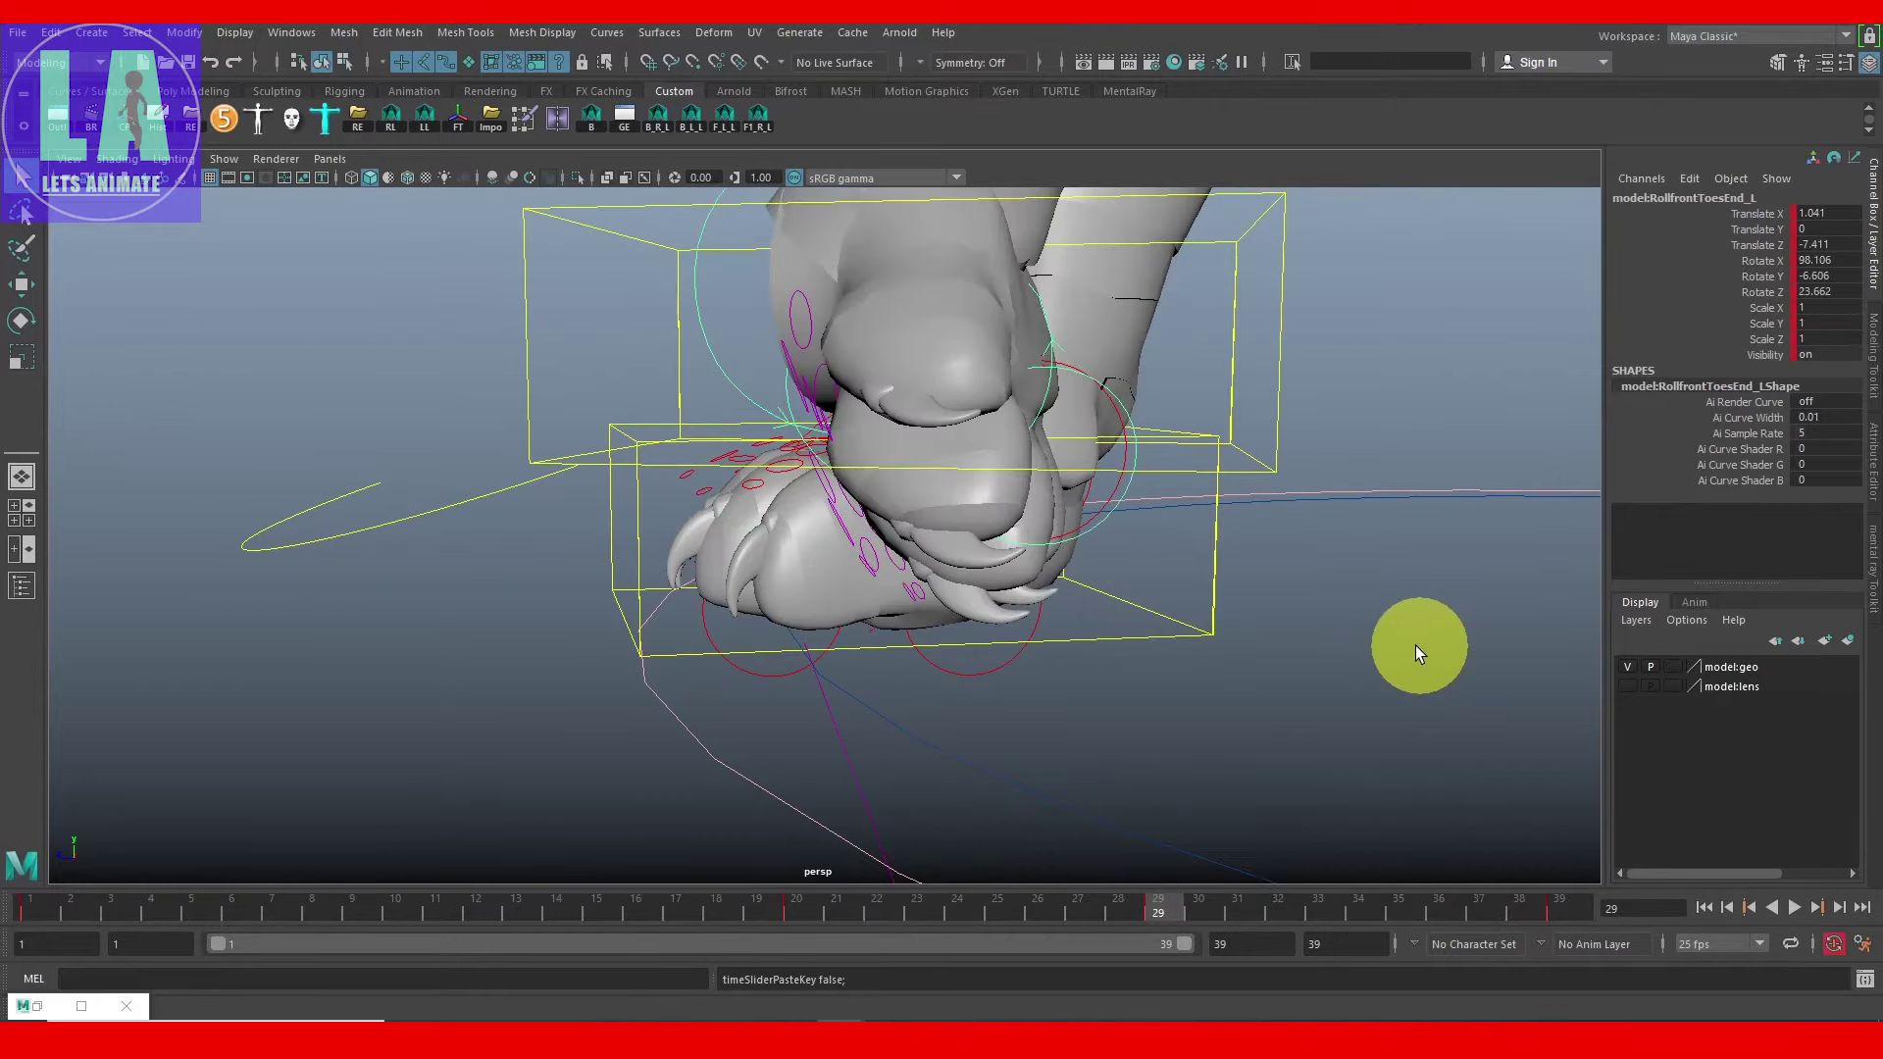
# Step: Adjust the paw control's Rotate Y and Rotate Z values in the Channel Box
pyautogui.moveTo(685, 473)
pyautogui.keyDown('alt'); pyautogui.mouseDown()
pyautogui.moveTo(987, 455)
pyautogui.moveTo(778, 450)
pyautogui.moveTo(883, 539)
pyautogui.moveTo(1315, 567)
pyautogui.mouseUp(); pyautogui.keyUp('alt')
pyautogui.moveTo(1083, 646)
pyautogui.keyDown('alt'); pyautogui.mouseDown()
pyautogui.moveTo(1154, 662)
pyautogui.moveTo(1570, 441)
pyautogui.mouseUp(); pyautogui.keyUp('alt')
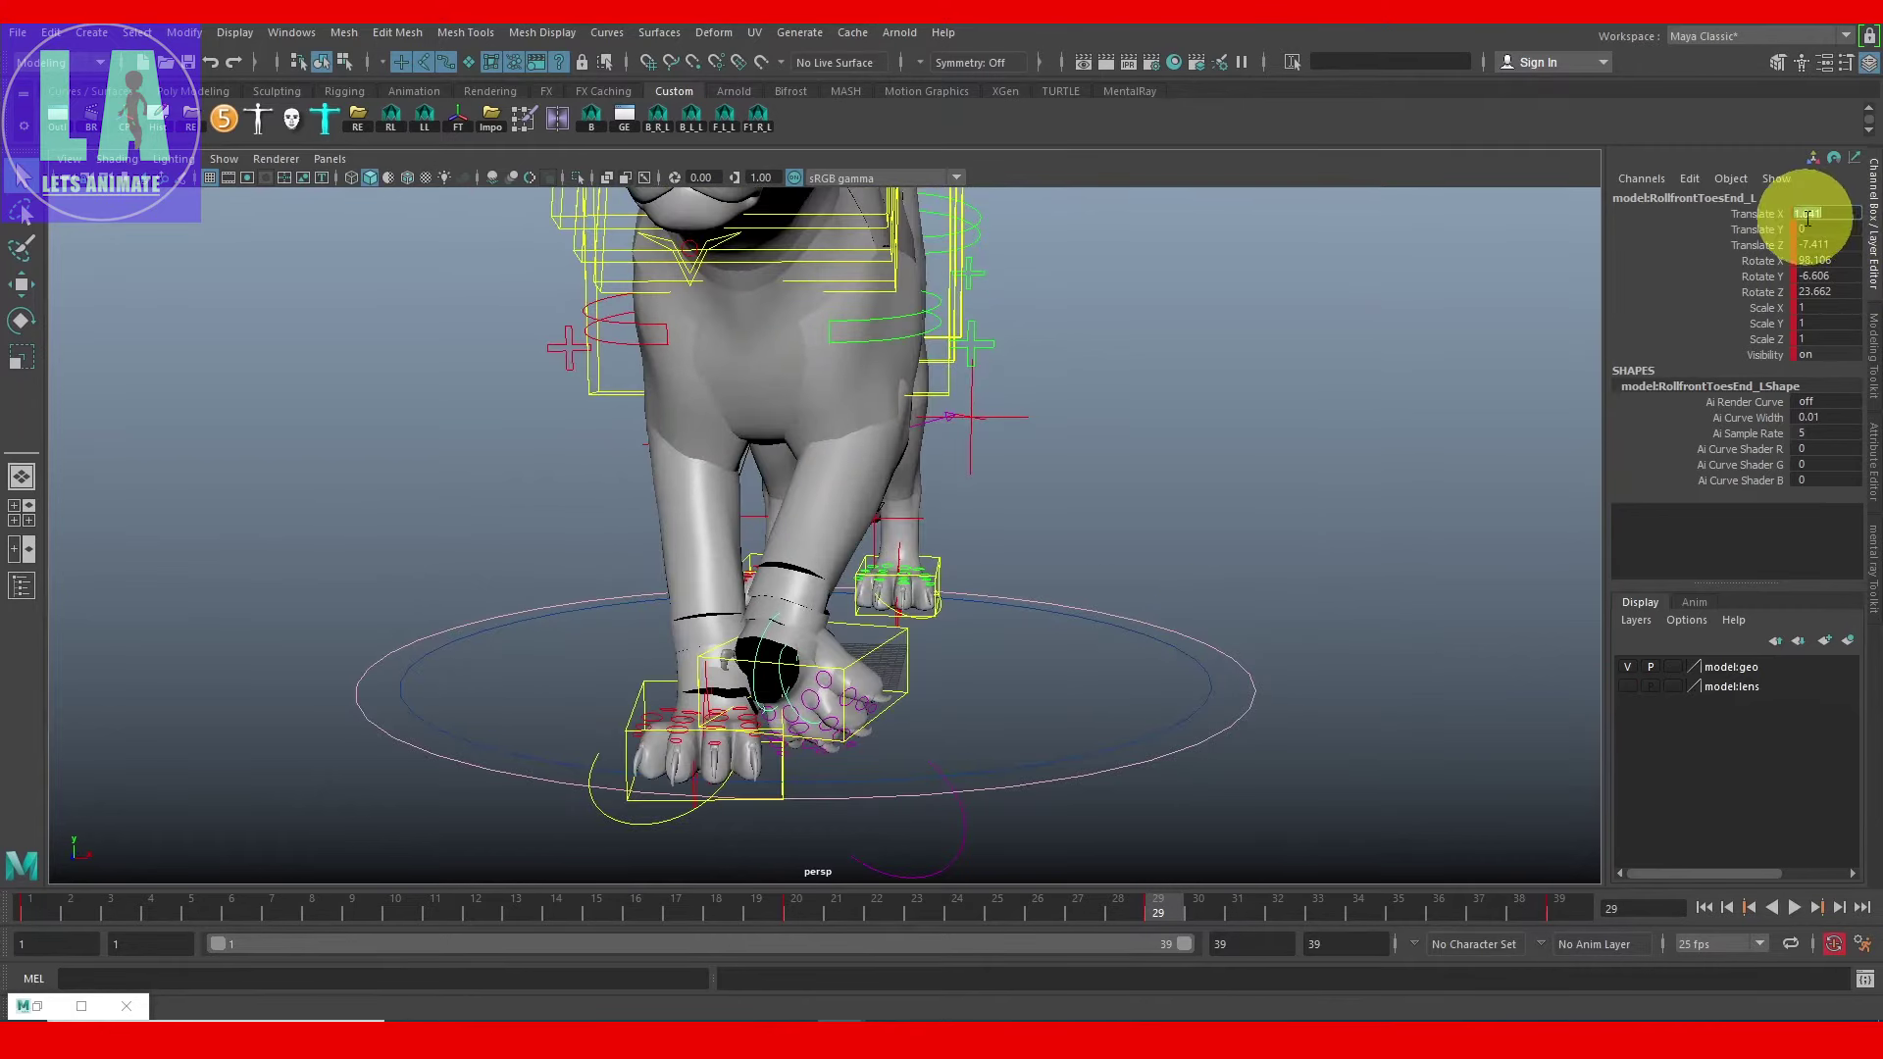
pyautogui.press('w')
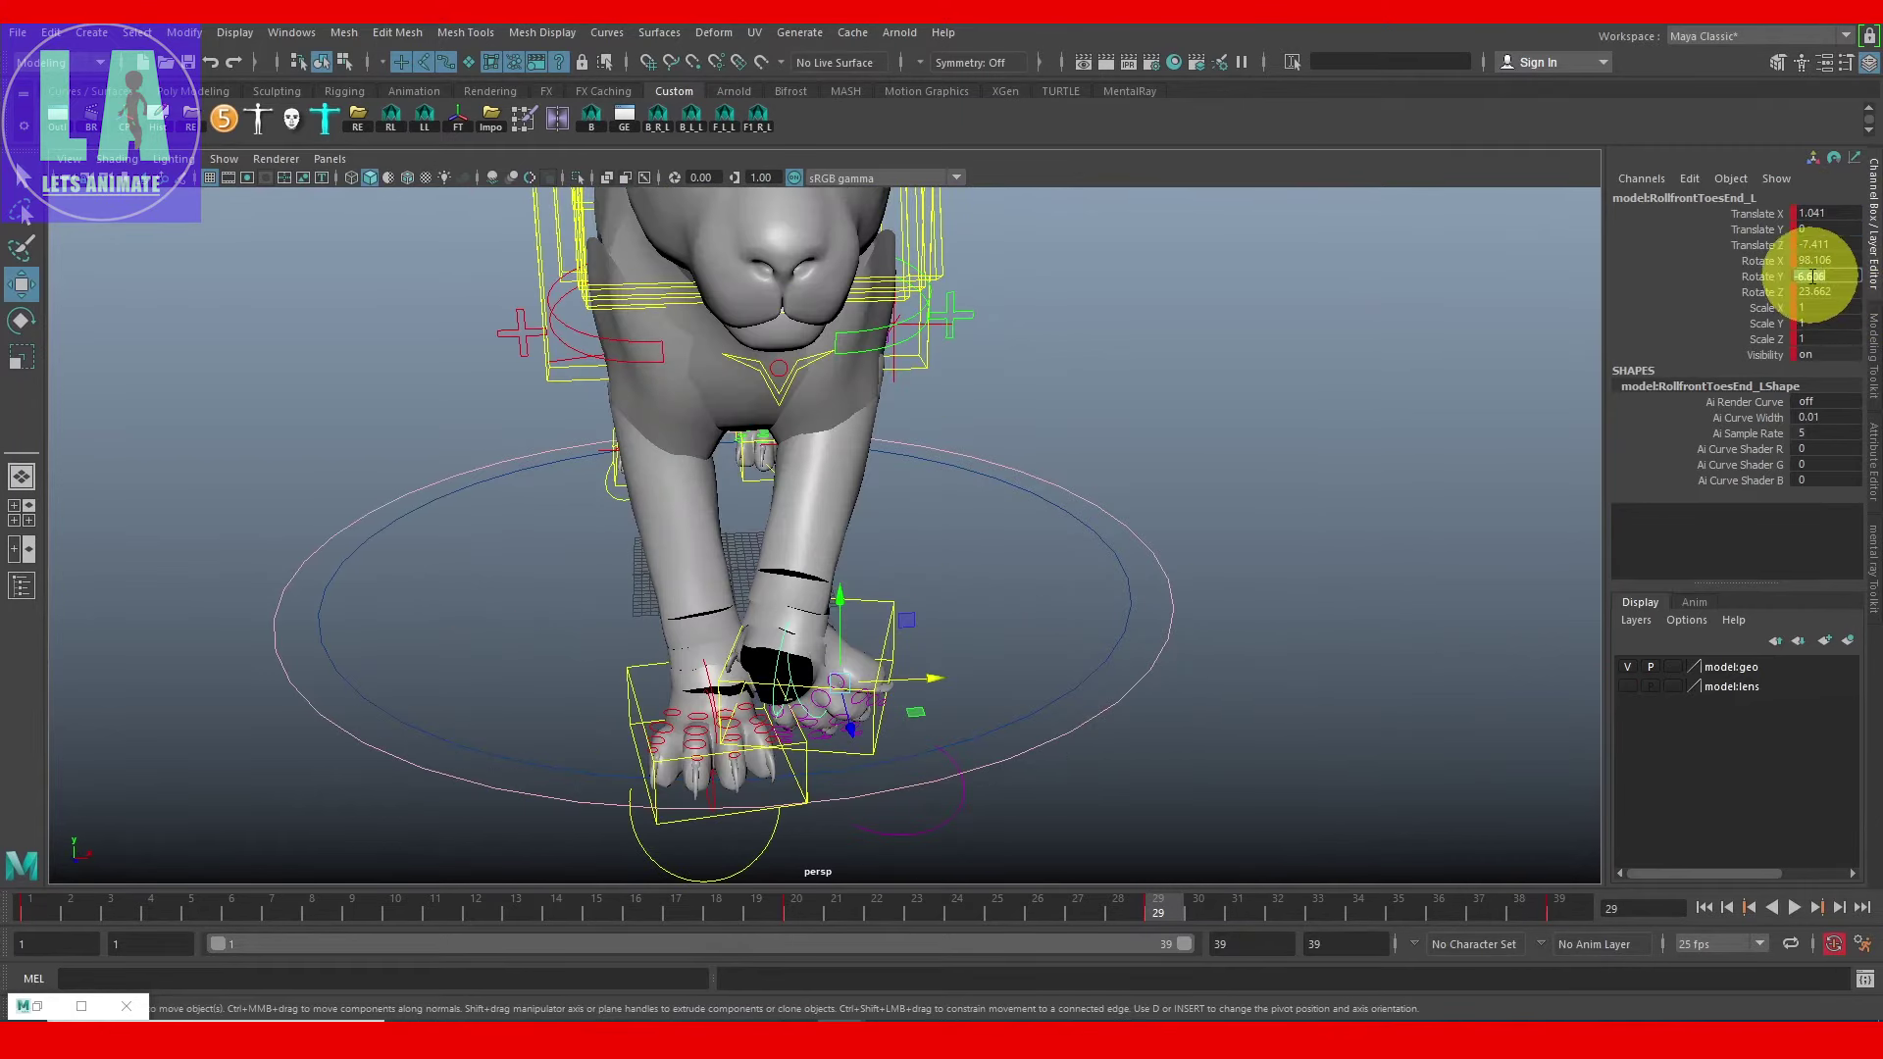
pyautogui.press('Return')
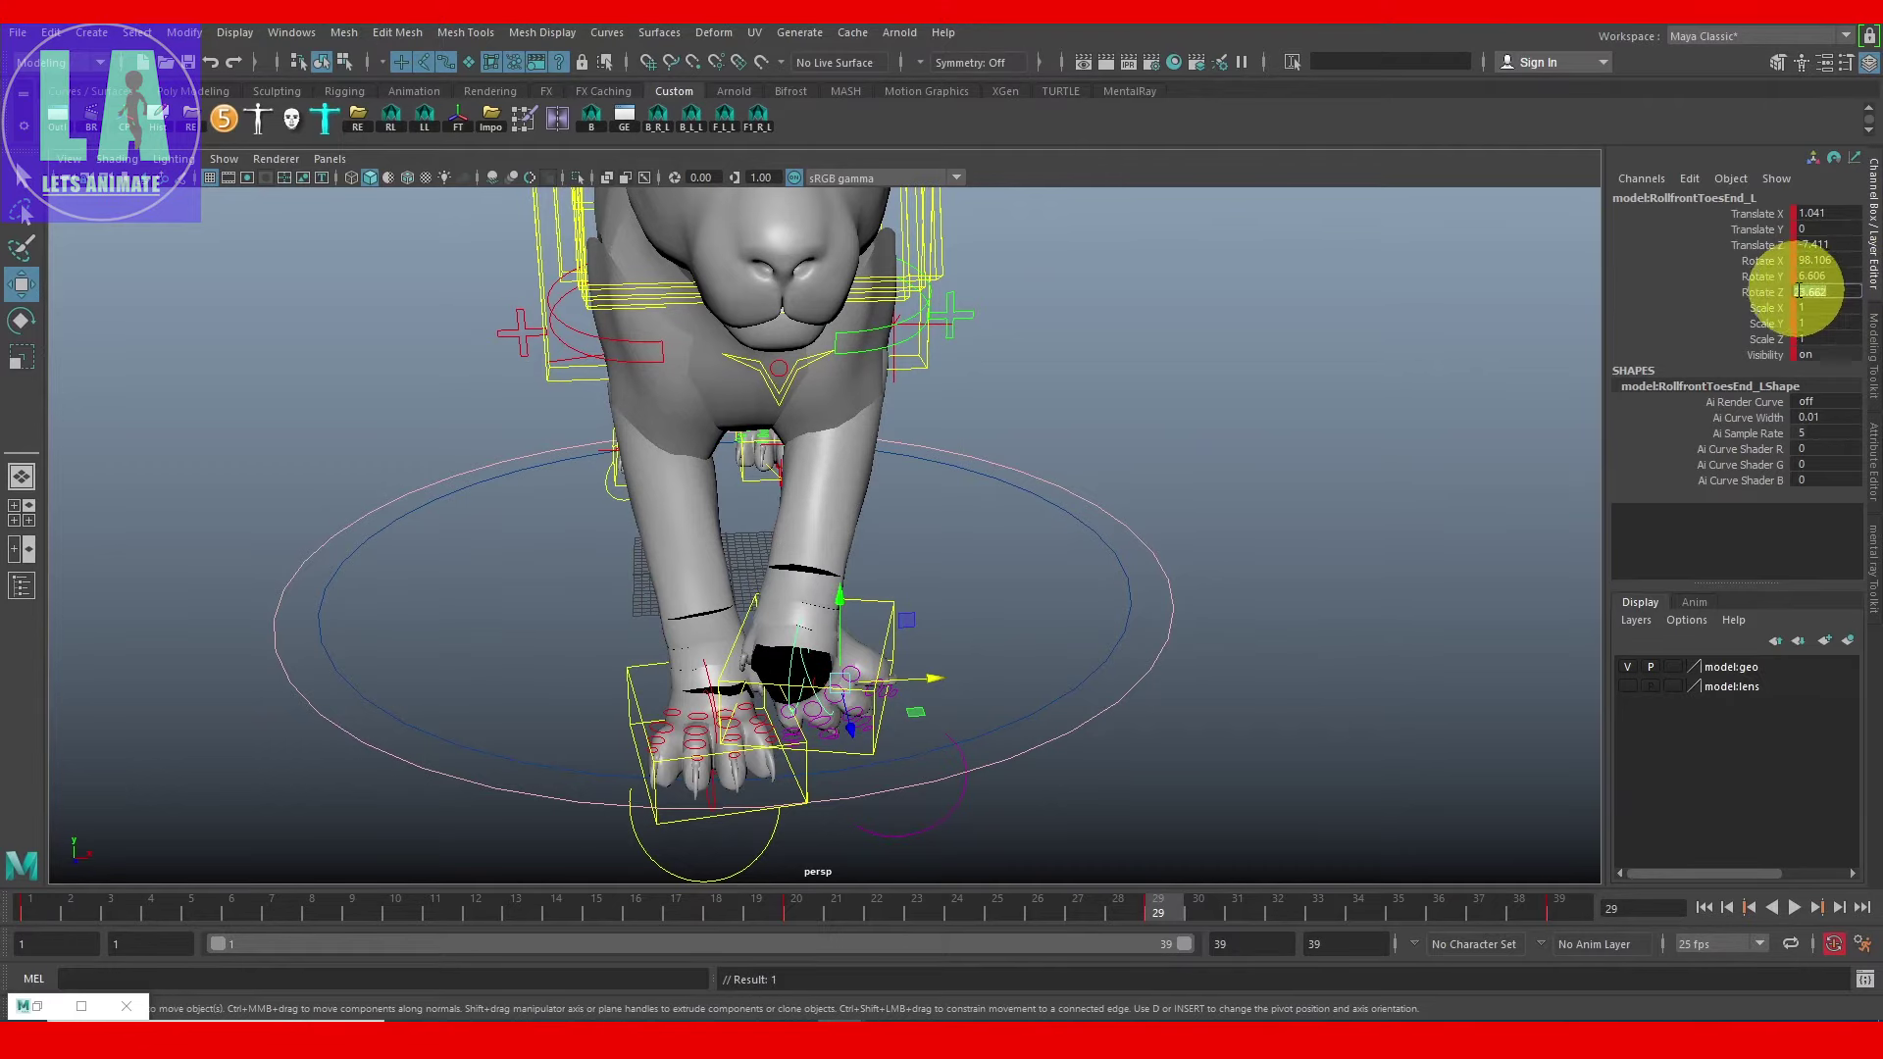
pyautogui.press('Return')
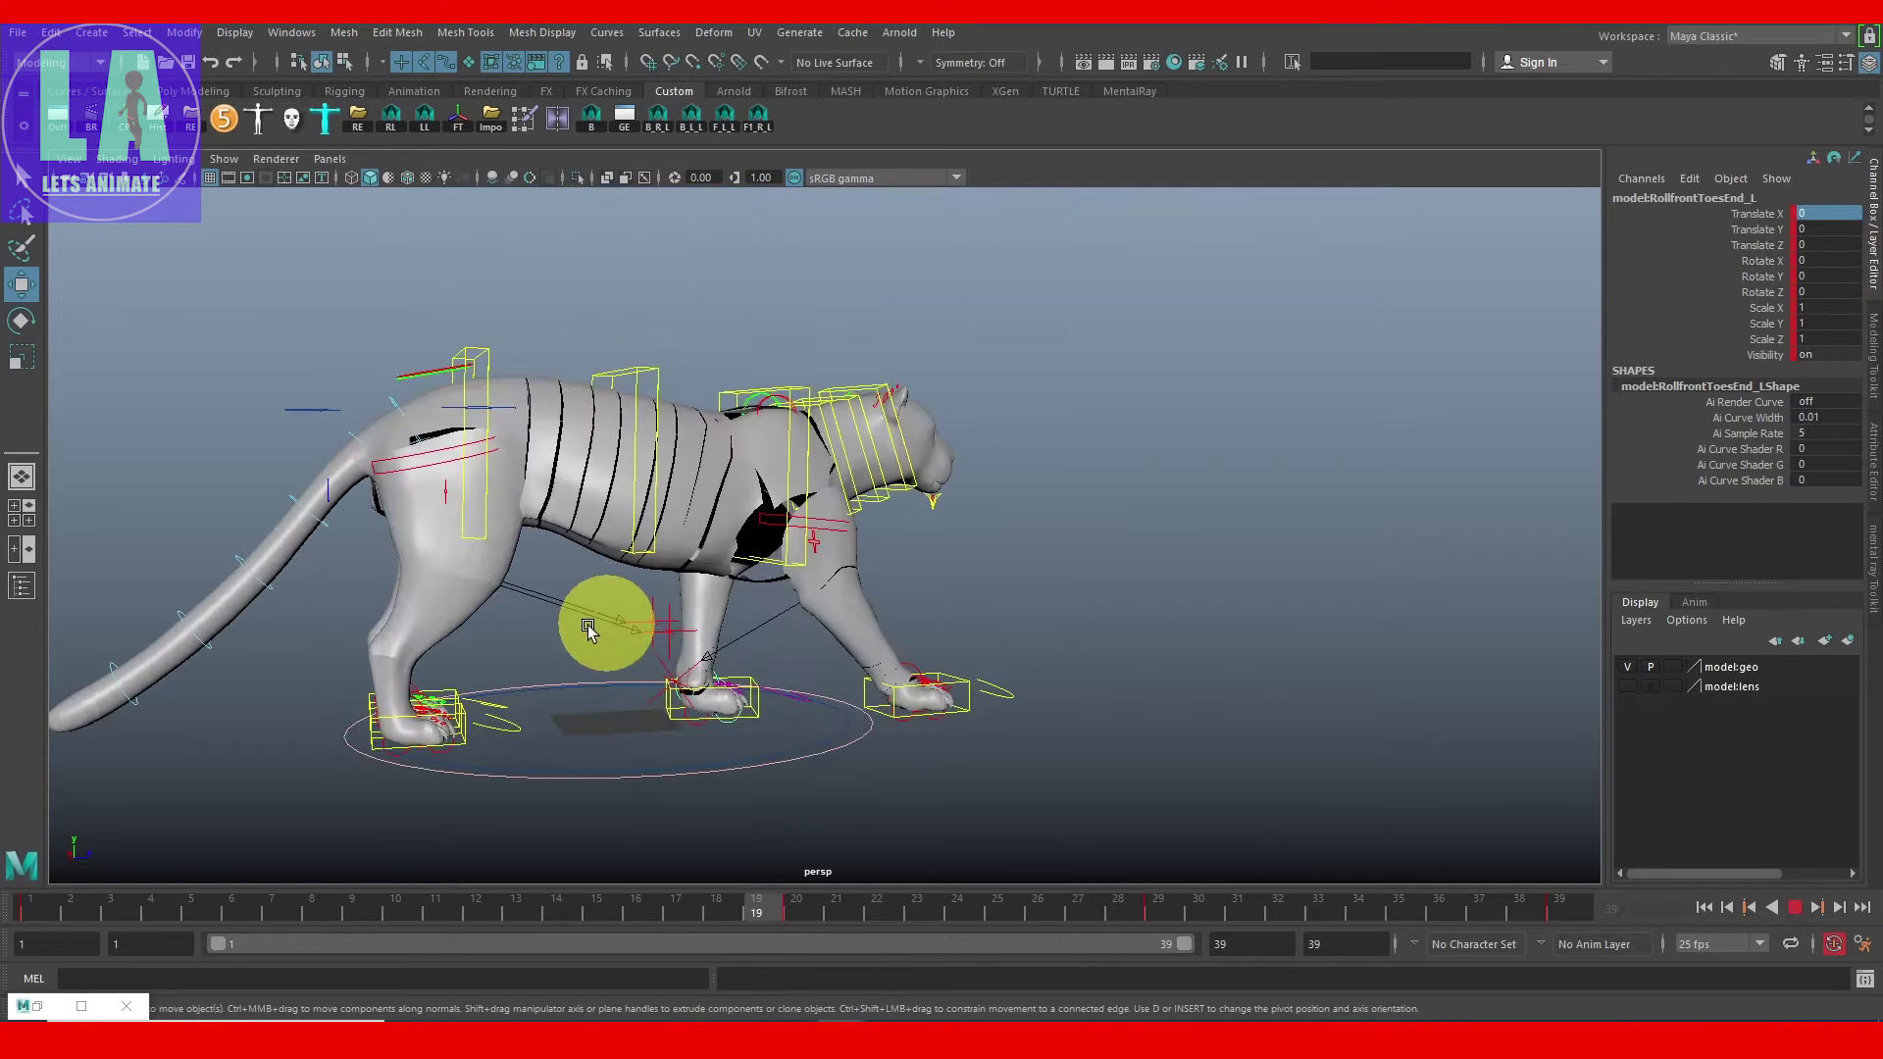
pyautogui.click(1794, 908)
pyautogui.press('q')
# Step: Replay the walk, stop at frame 6, and reopen the Graph Editor for IKSpine3_M
pyautogui.hotkey('alt', 'v')
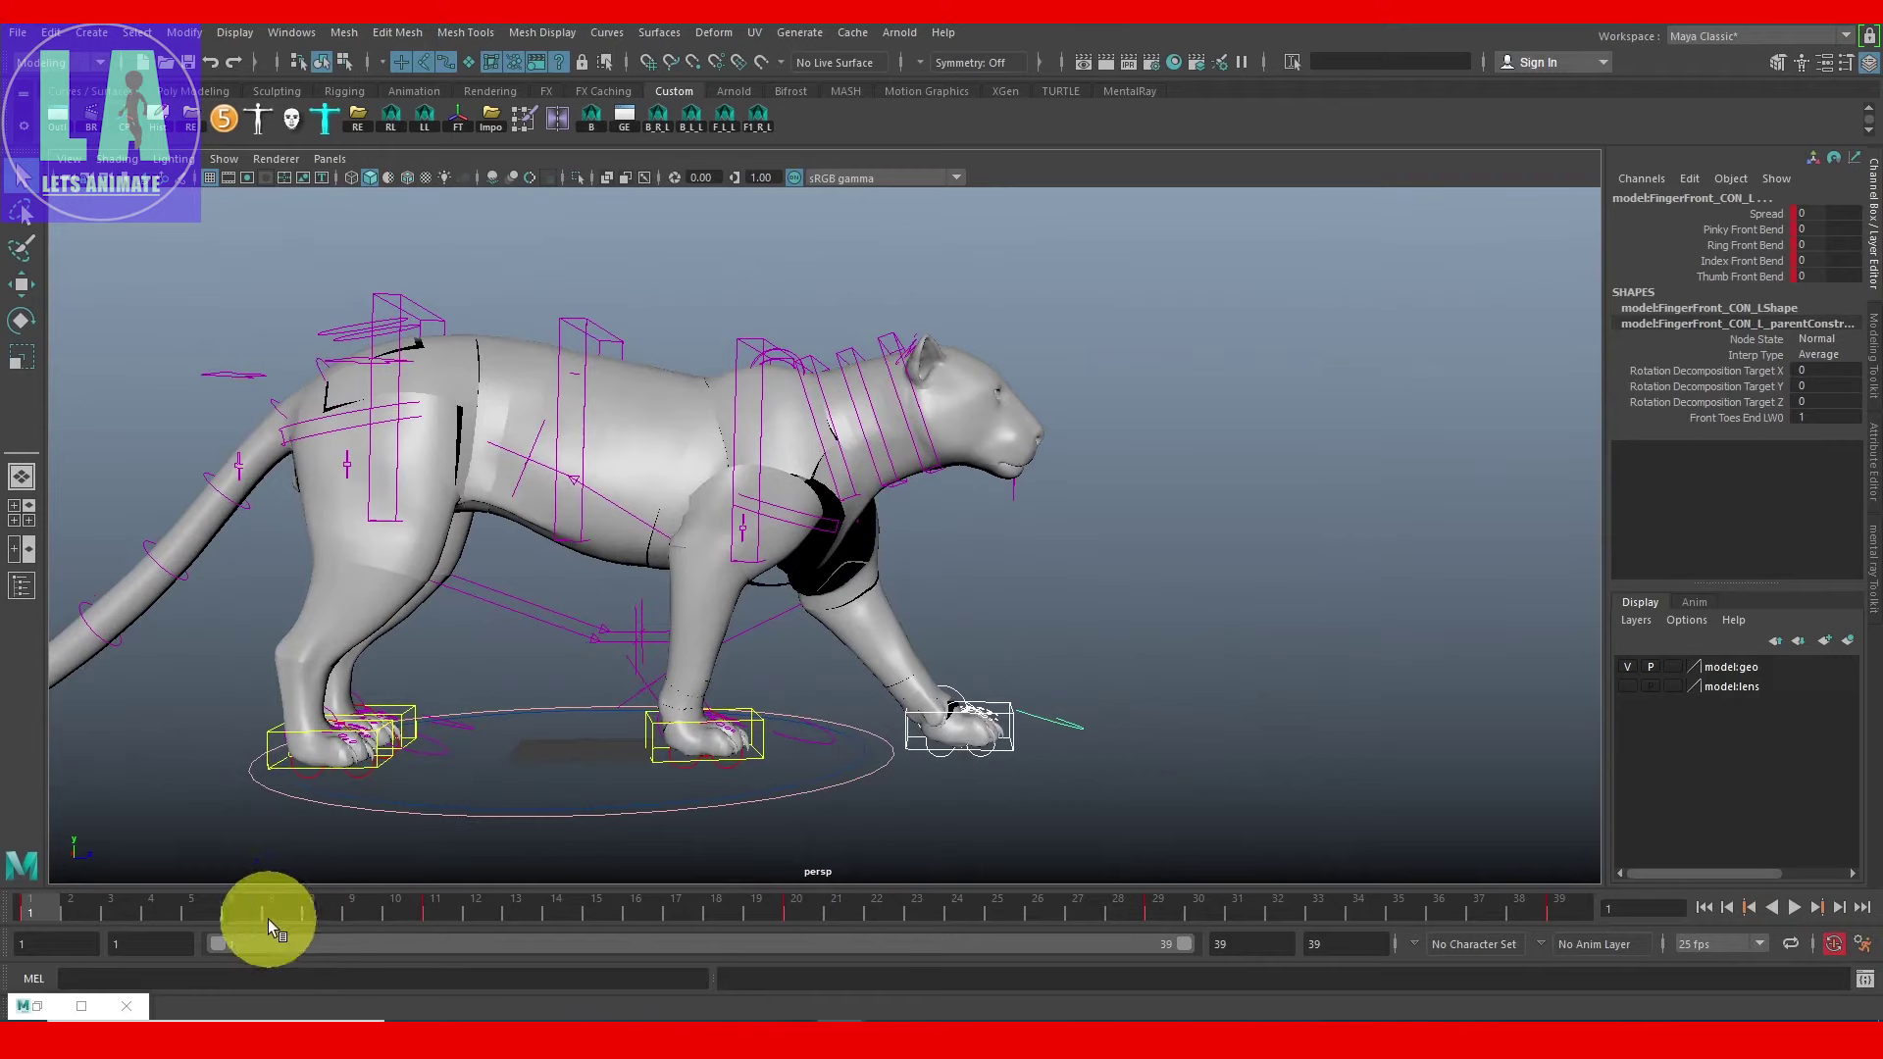
pyautogui.moveTo(216, 915); pyautogui.dragTo(241, 957)
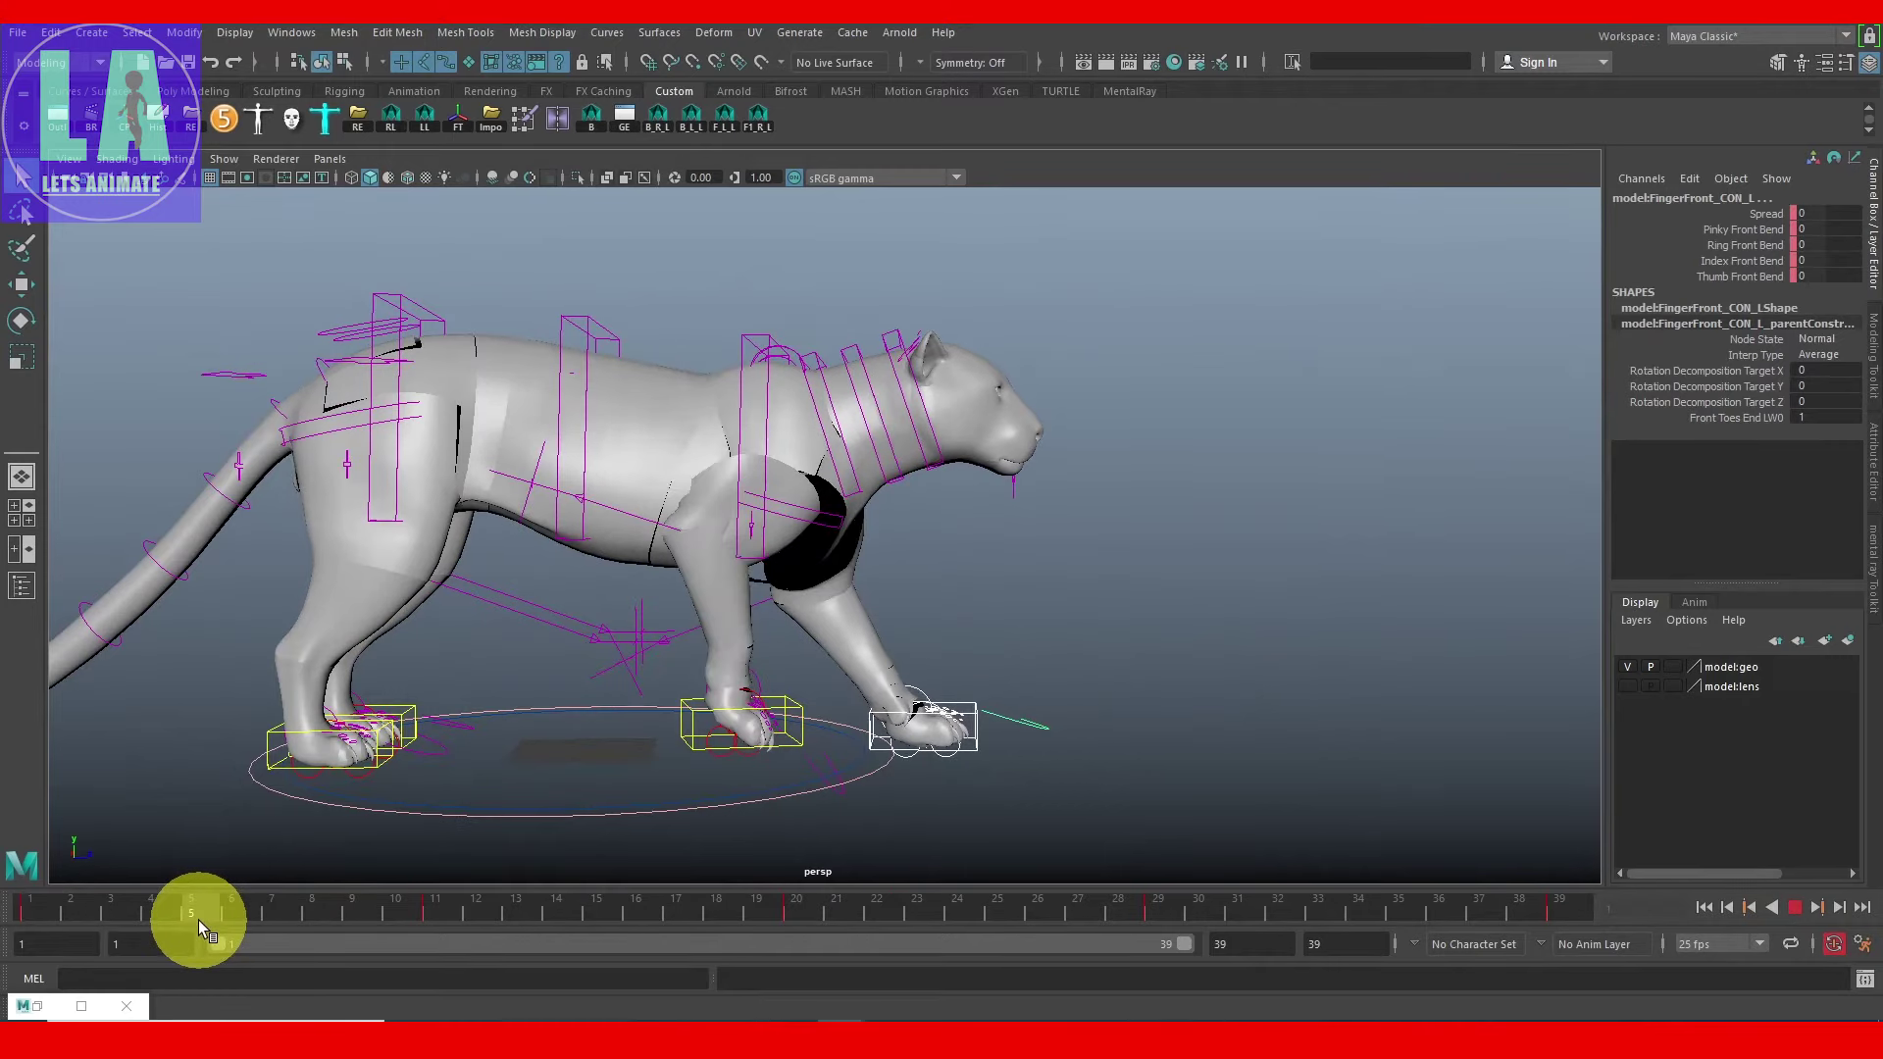
pyautogui.keyDown('alt'); pyautogui.moveTo(1260, 504); pyautogui.dragTo(1146, 529, button='right'); pyautogui.keyUp('alt')
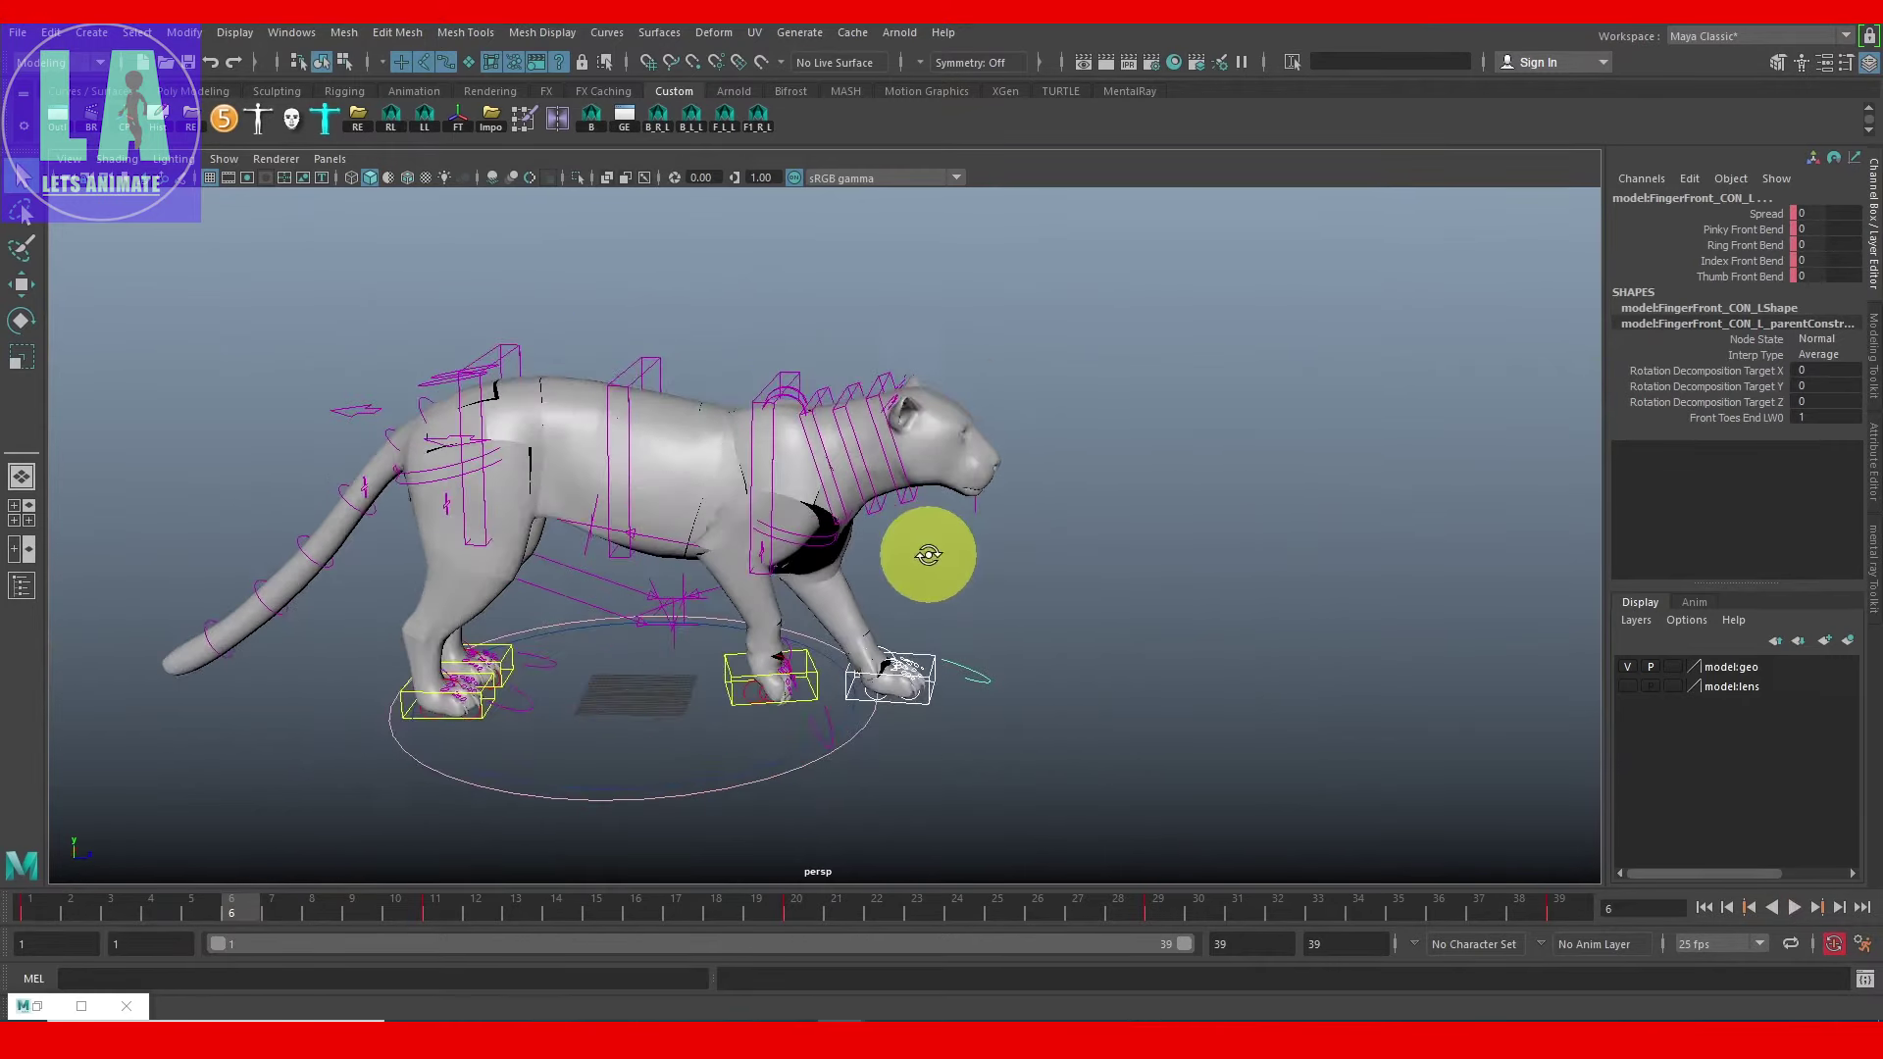
pyautogui.click(780, 318)
pyautogui.press('w')
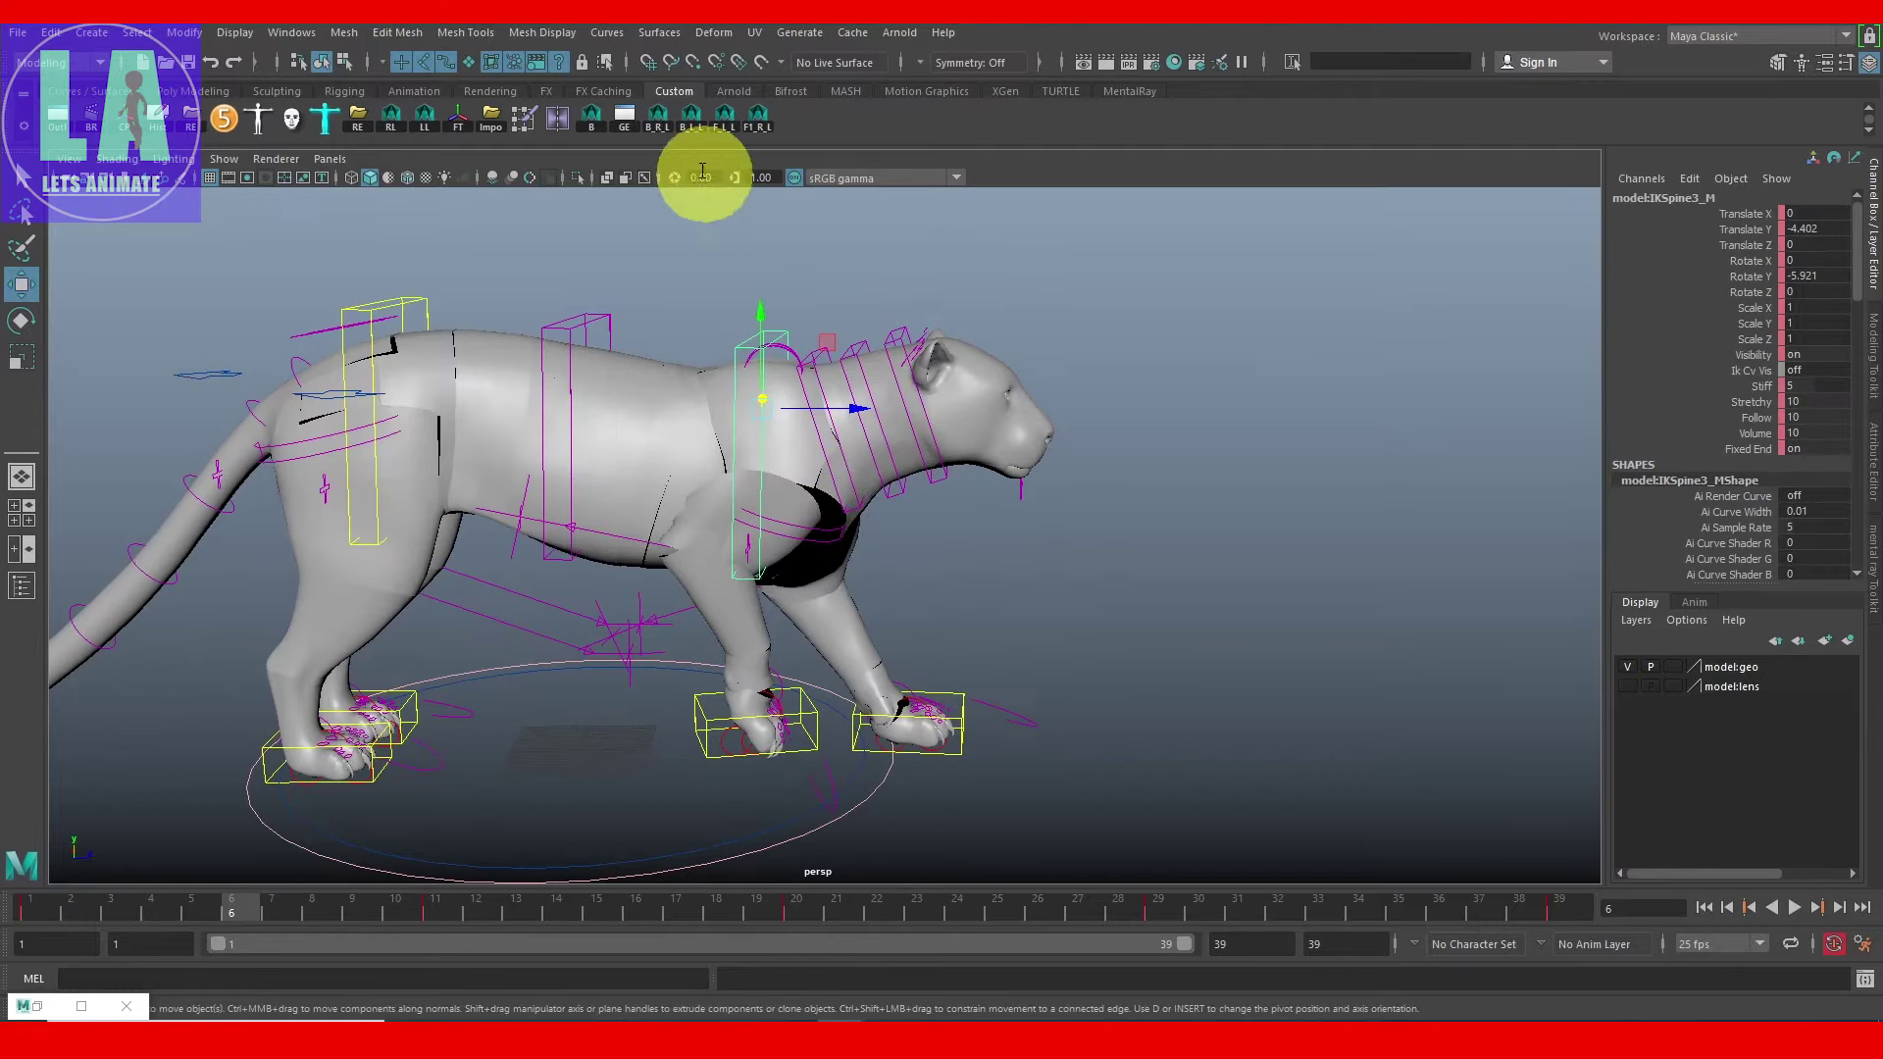
pyautogui.click(633, 120)
# Step: Isolate the Translate Y curve and lower the frame 6 key to -5.927 to deepen the dip
pyautogui.moveTo(1085, 228); pyautogui.dragTo(1161, 221)
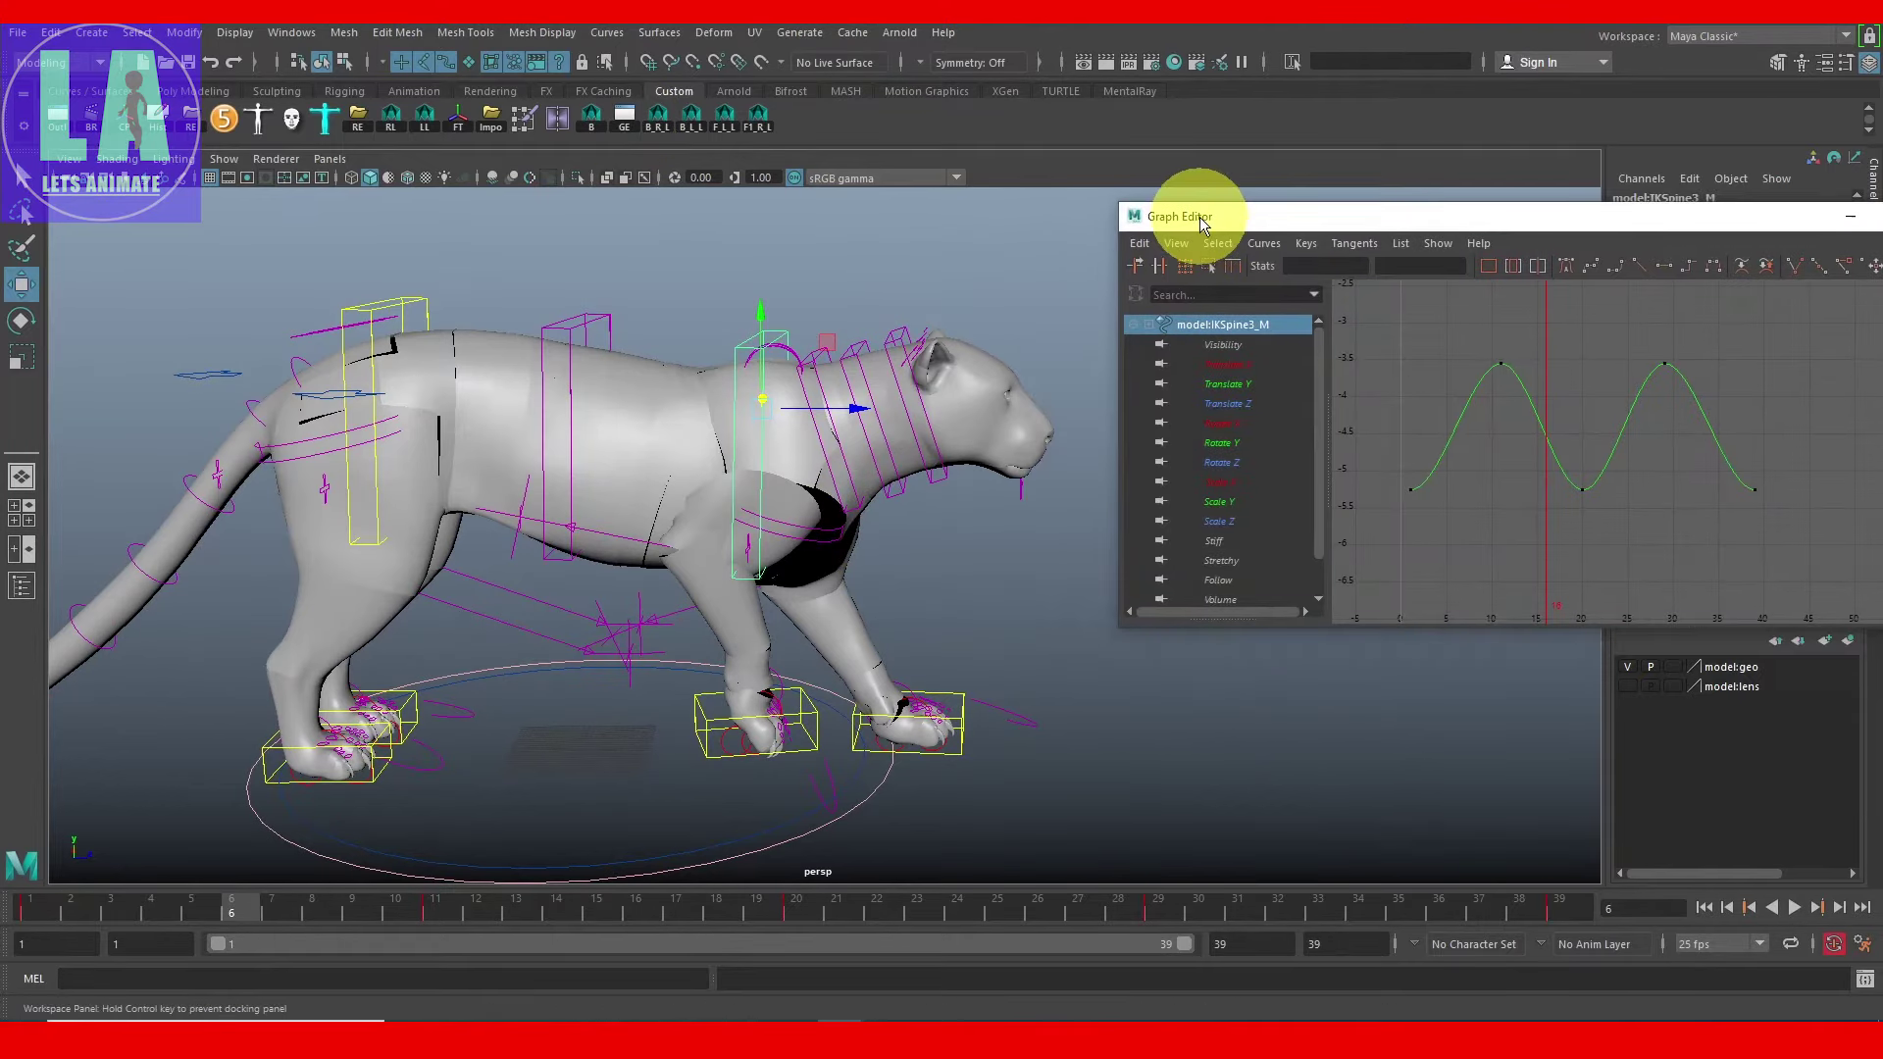
pyautogui.click(1240, 382)
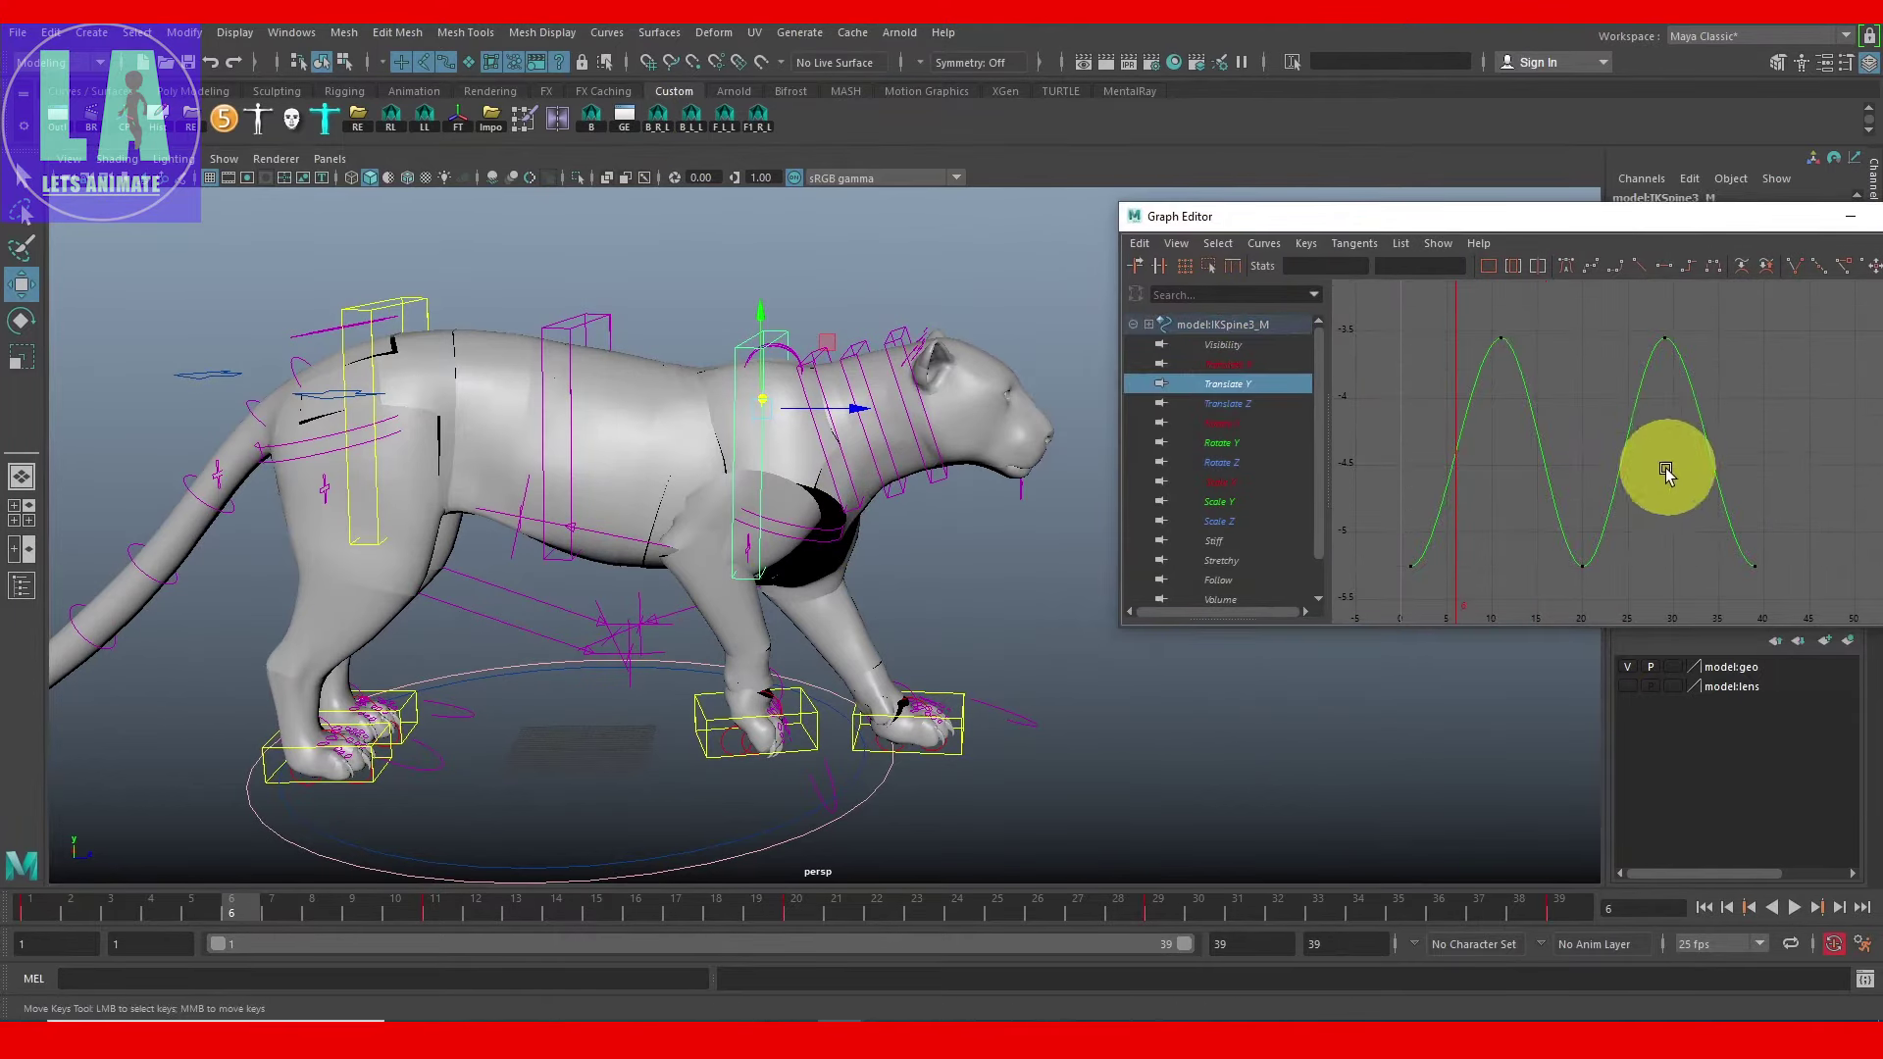
pyautogui.moveTo(1368, 594); pyautogui.dragTo(1445, 527)
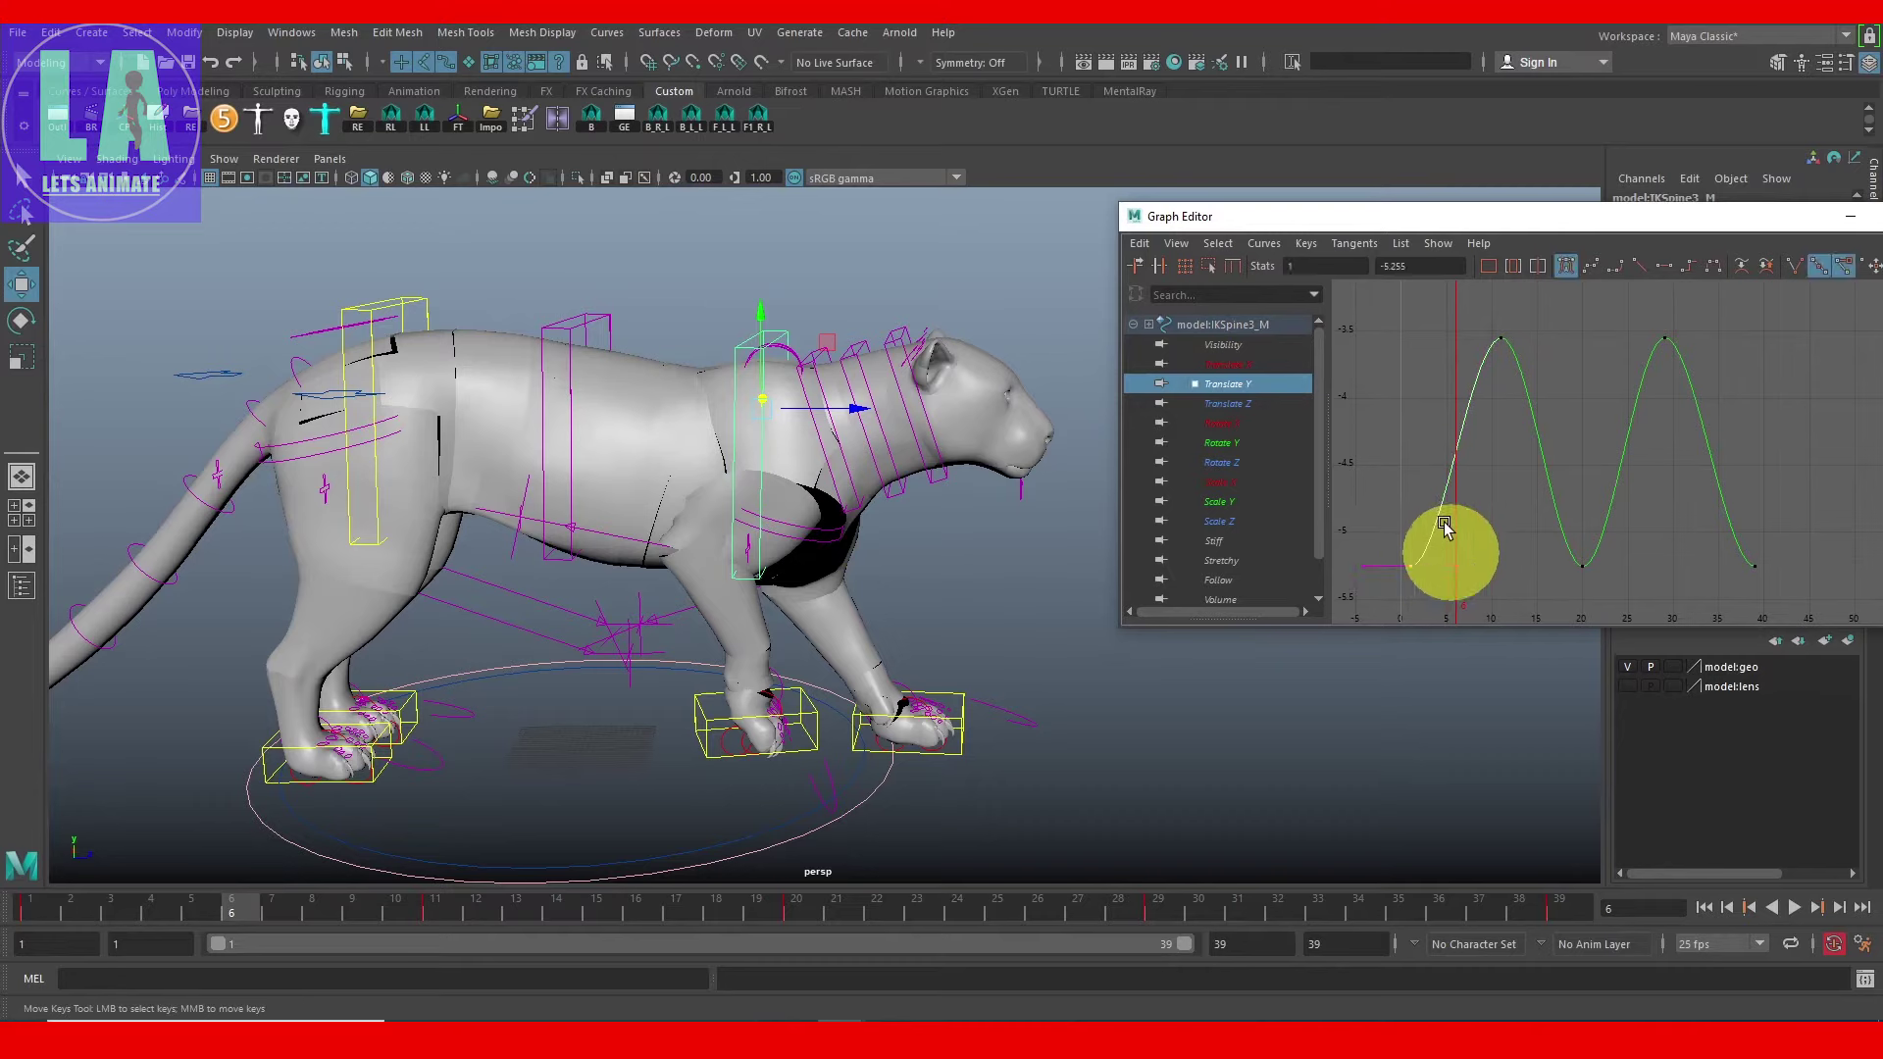
pyautogui.click(1457, 453)
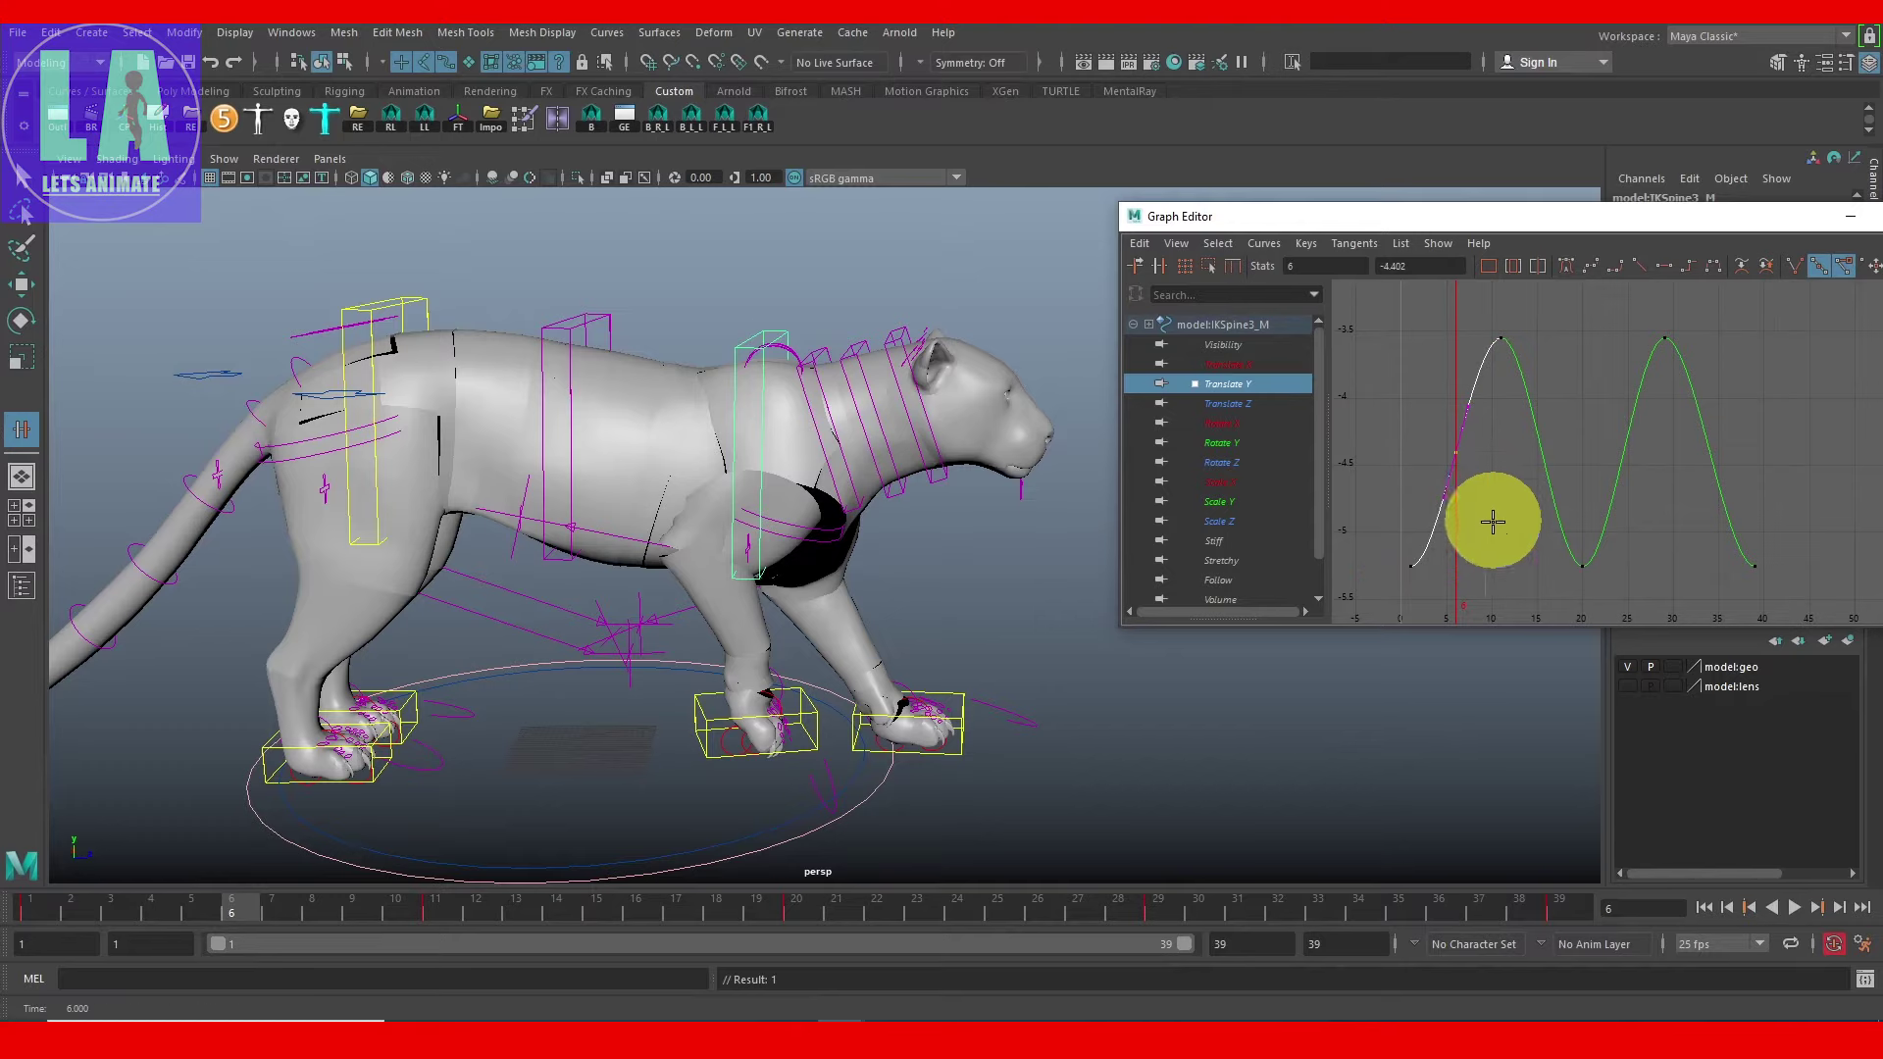
pyautogui.press('w')
pyautogui.keyDown('alt'); pyautogui.moveTo(1530, 552); pyautogui.dragTo(1536, 521, button='right'); pyautogui.keyUp('alt')
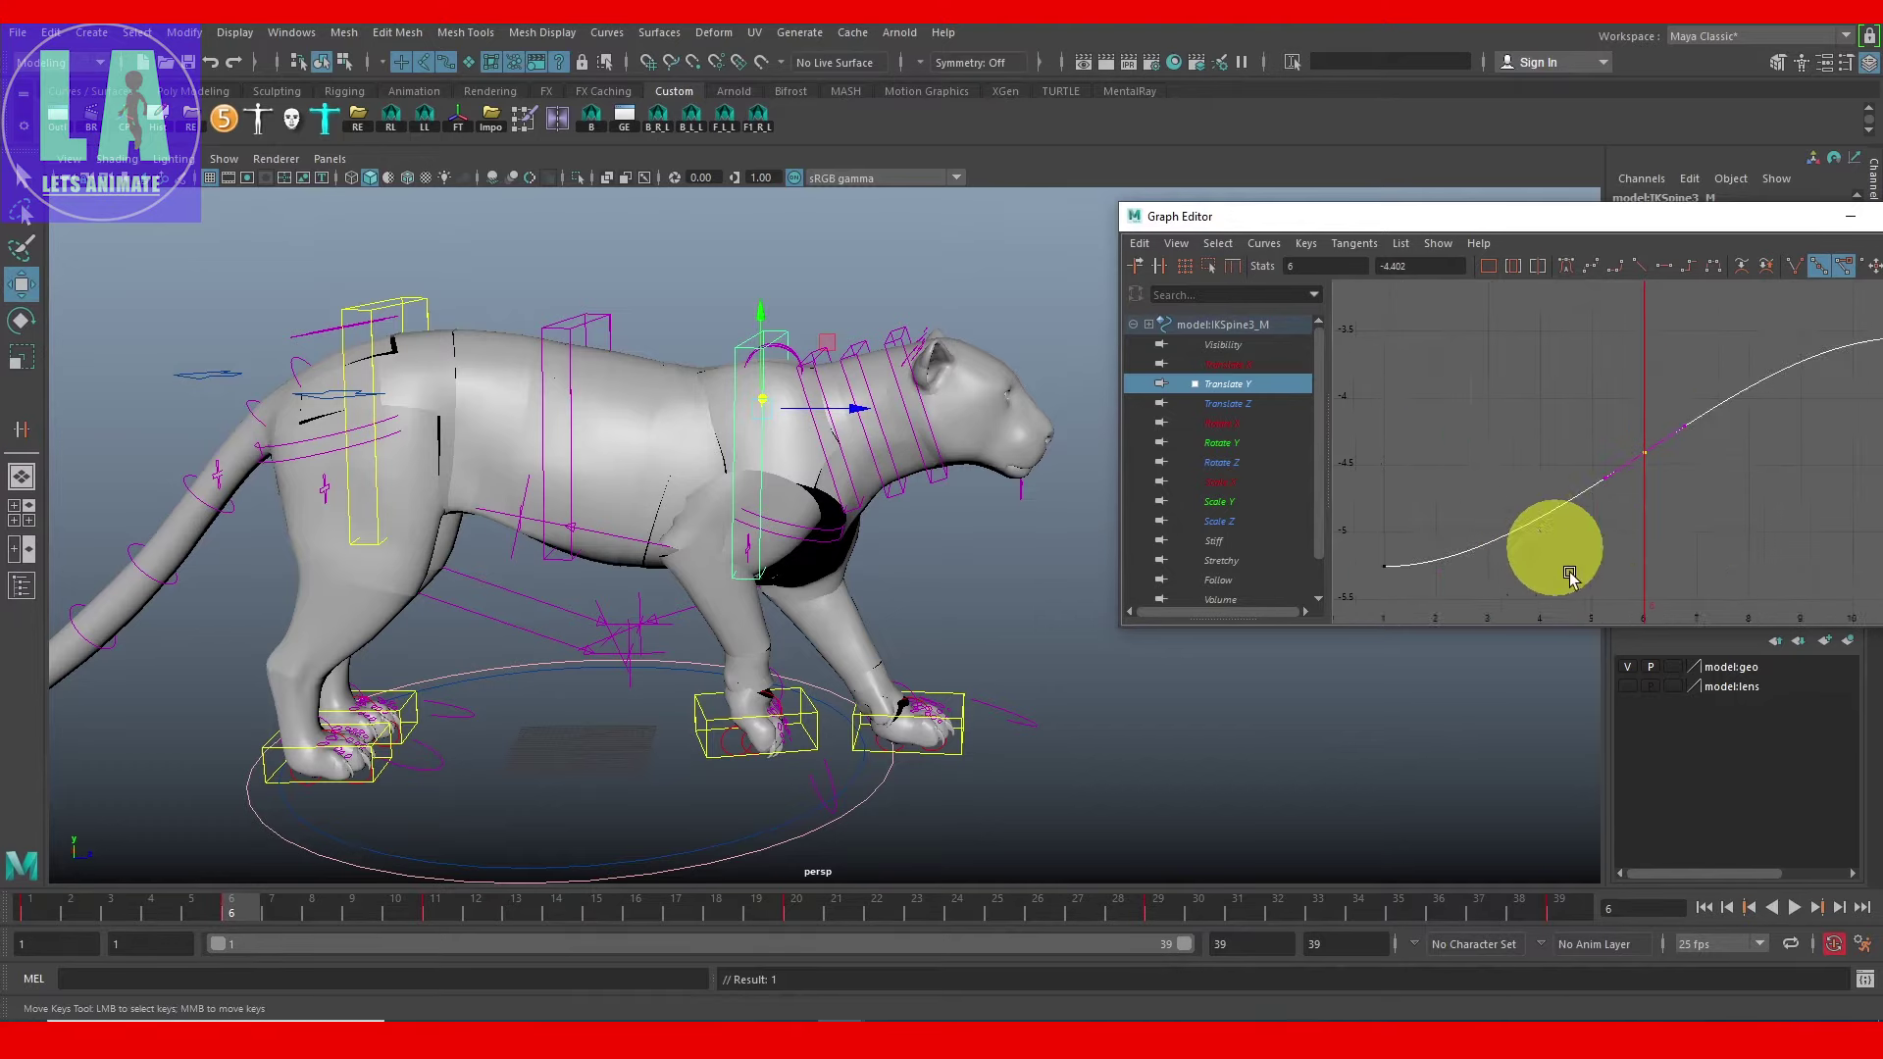
pyautogui.moveTo(1593, 487)
pyautogui.mouseDown(button='middle')
pyautogui.moveTo(1595, 544)
pyautogui.moveTo(1431, 598)
pyautogui.mouseUp(button='middle')
pyautogui.keyDown('alt'); pyautogui.moveTo(757, 580); pyautogui.dragTo(706, 551); pyautogui.keyUp('alt')
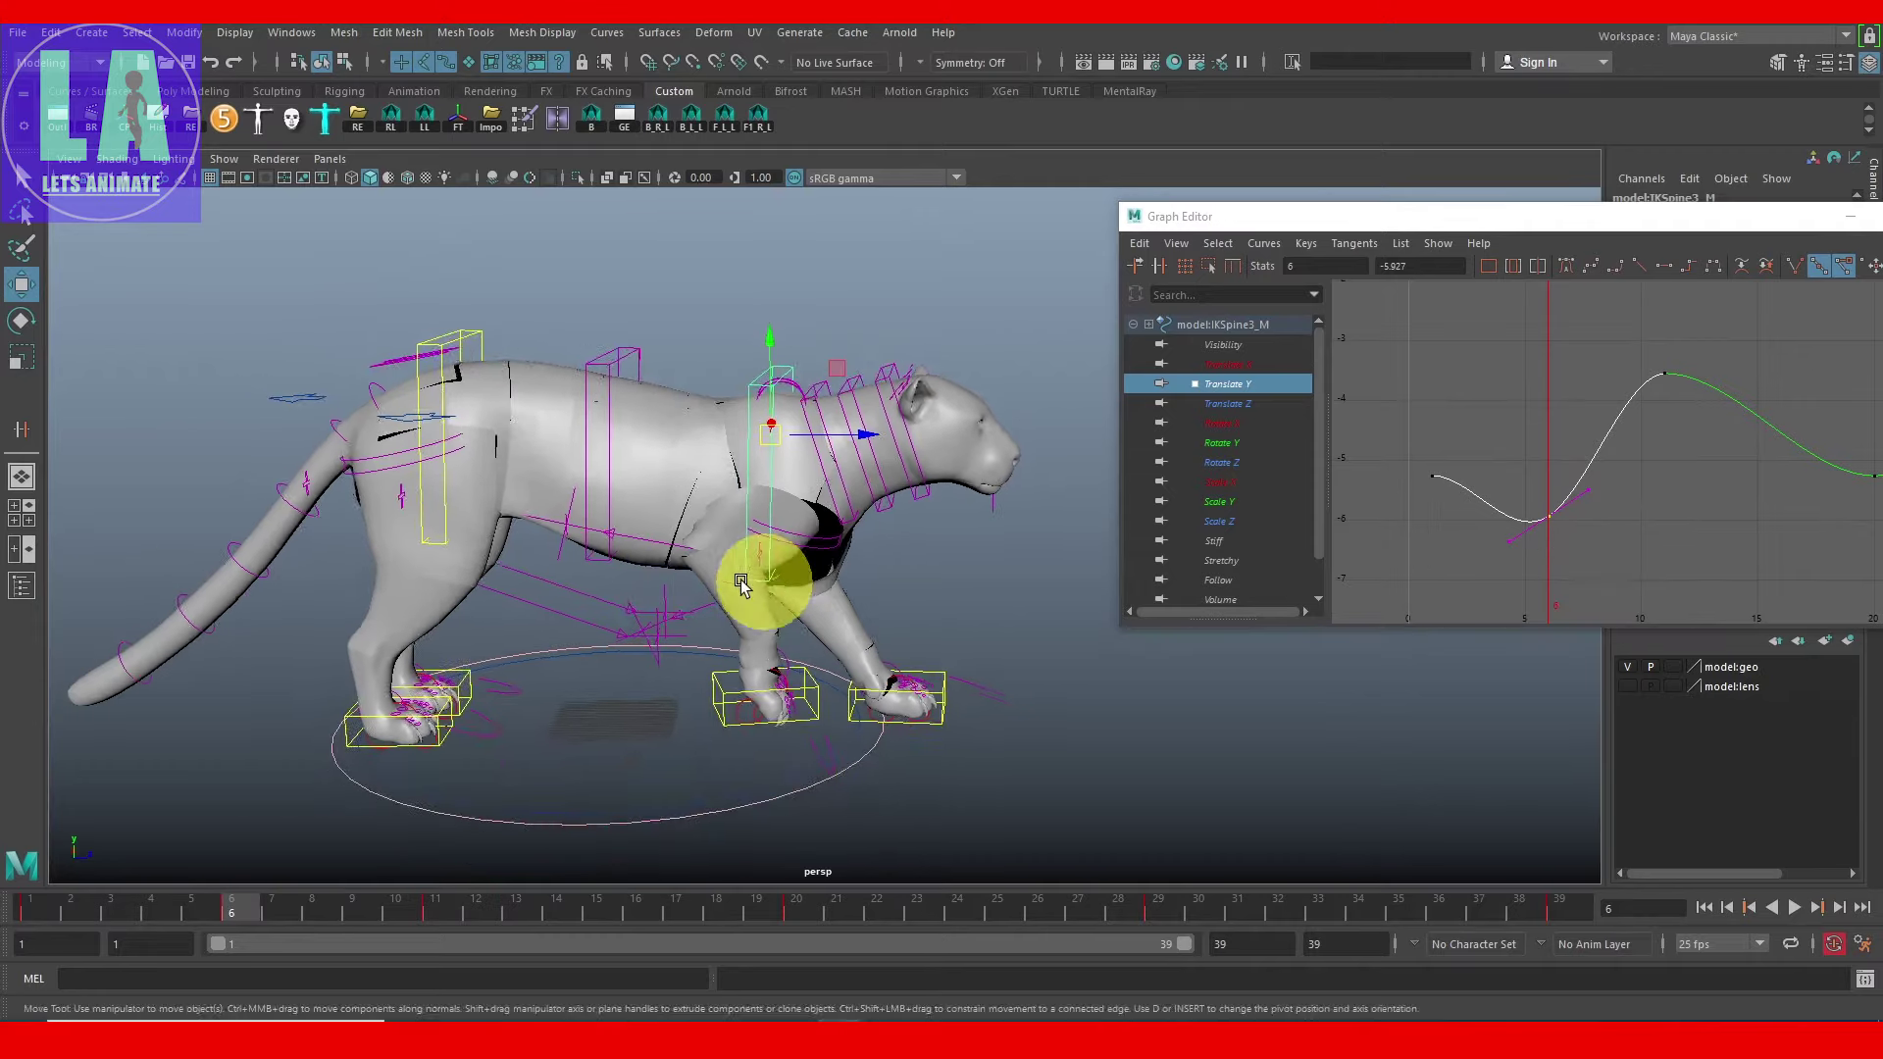
pyautogui.keyDown('alt'); pyautogui.moveTo(1564, 450); pyautogui.dragTo(1664, 496, button='right'); pyautogui.keyUp('alt')
pyautogui.click(1484, 488)
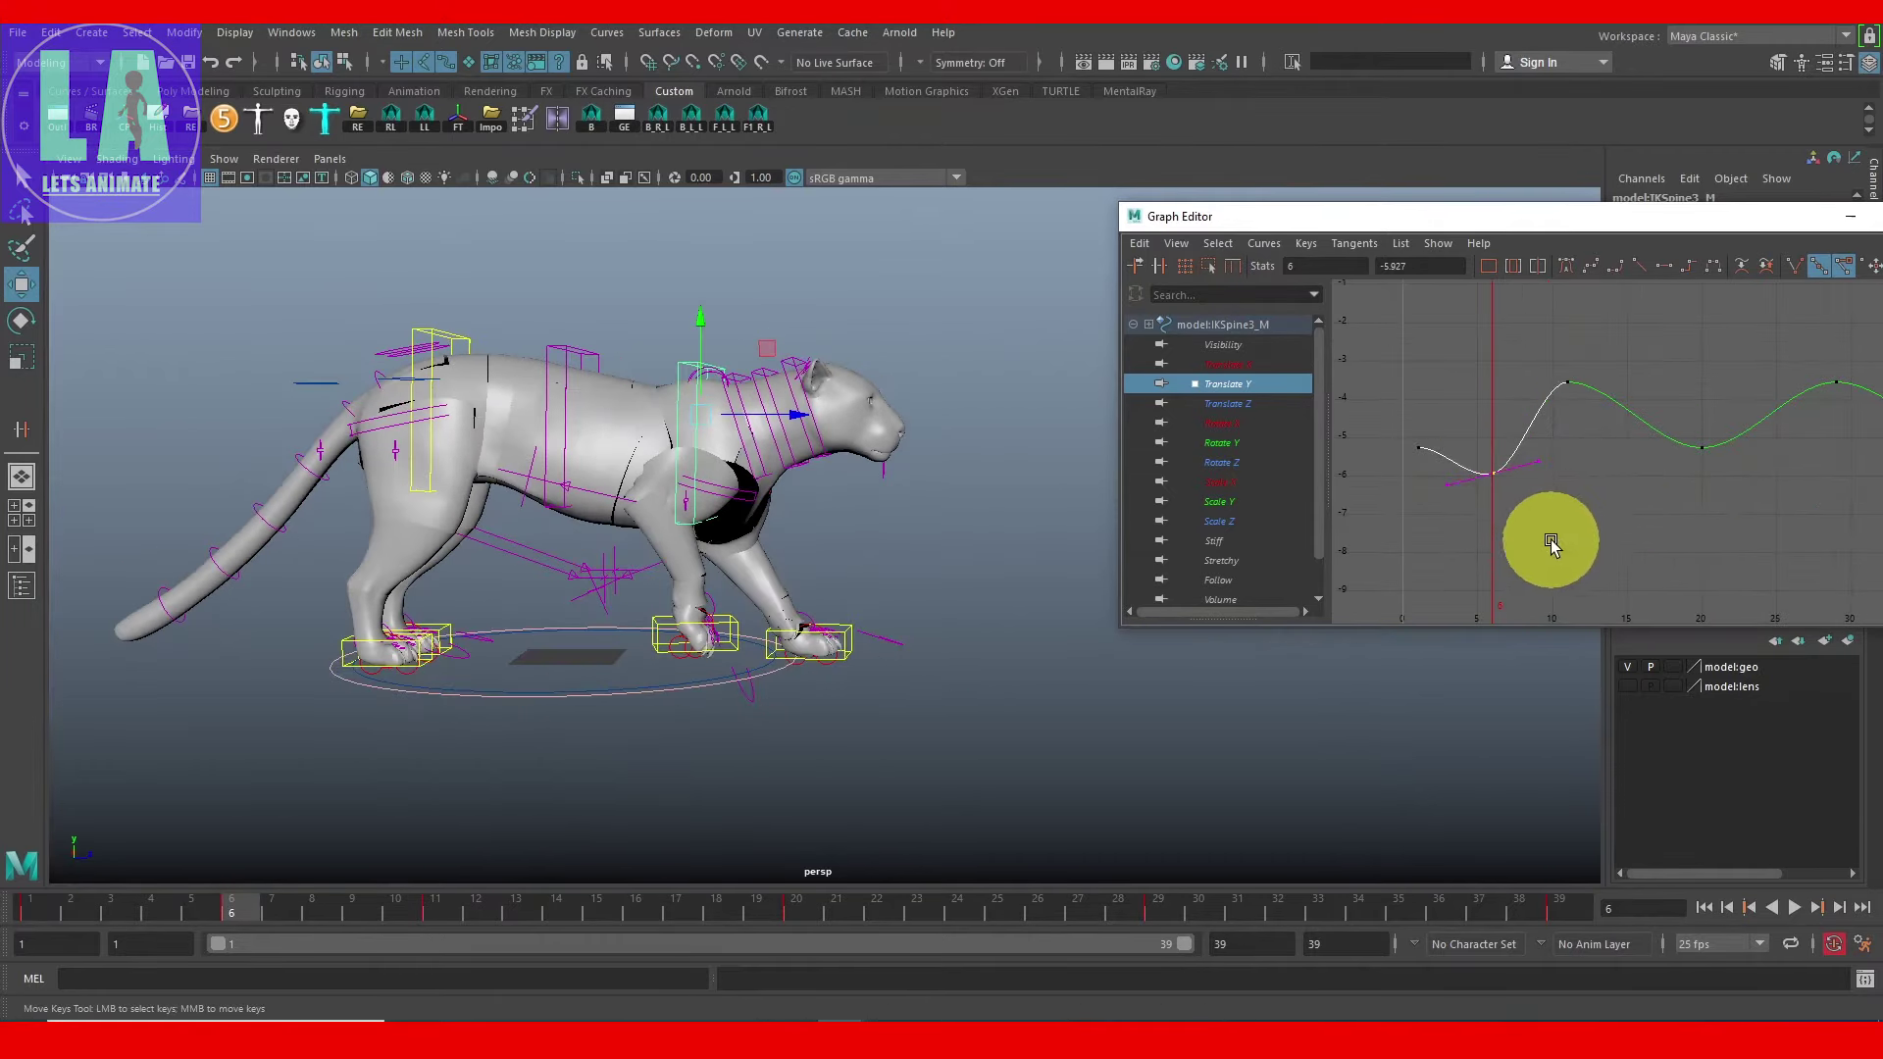
# Step: Give the frame 25 key the same -5.927 value and slide the low key earlier
pyautogui.moveTo(1570, 560); pyautogui.dragTo(1472, 462)
pyautogui.doubleClick(1420, 266)
pyautogui.keyDown('alt'); pyautogui.moveTo(1628, 548); pyautogui.dragTo(1504, 562, button='middle'); pyautogui.keyUp('alt')
pyautogui.moveTo(978, 910); pyautogui.dragTo(1013, 909)
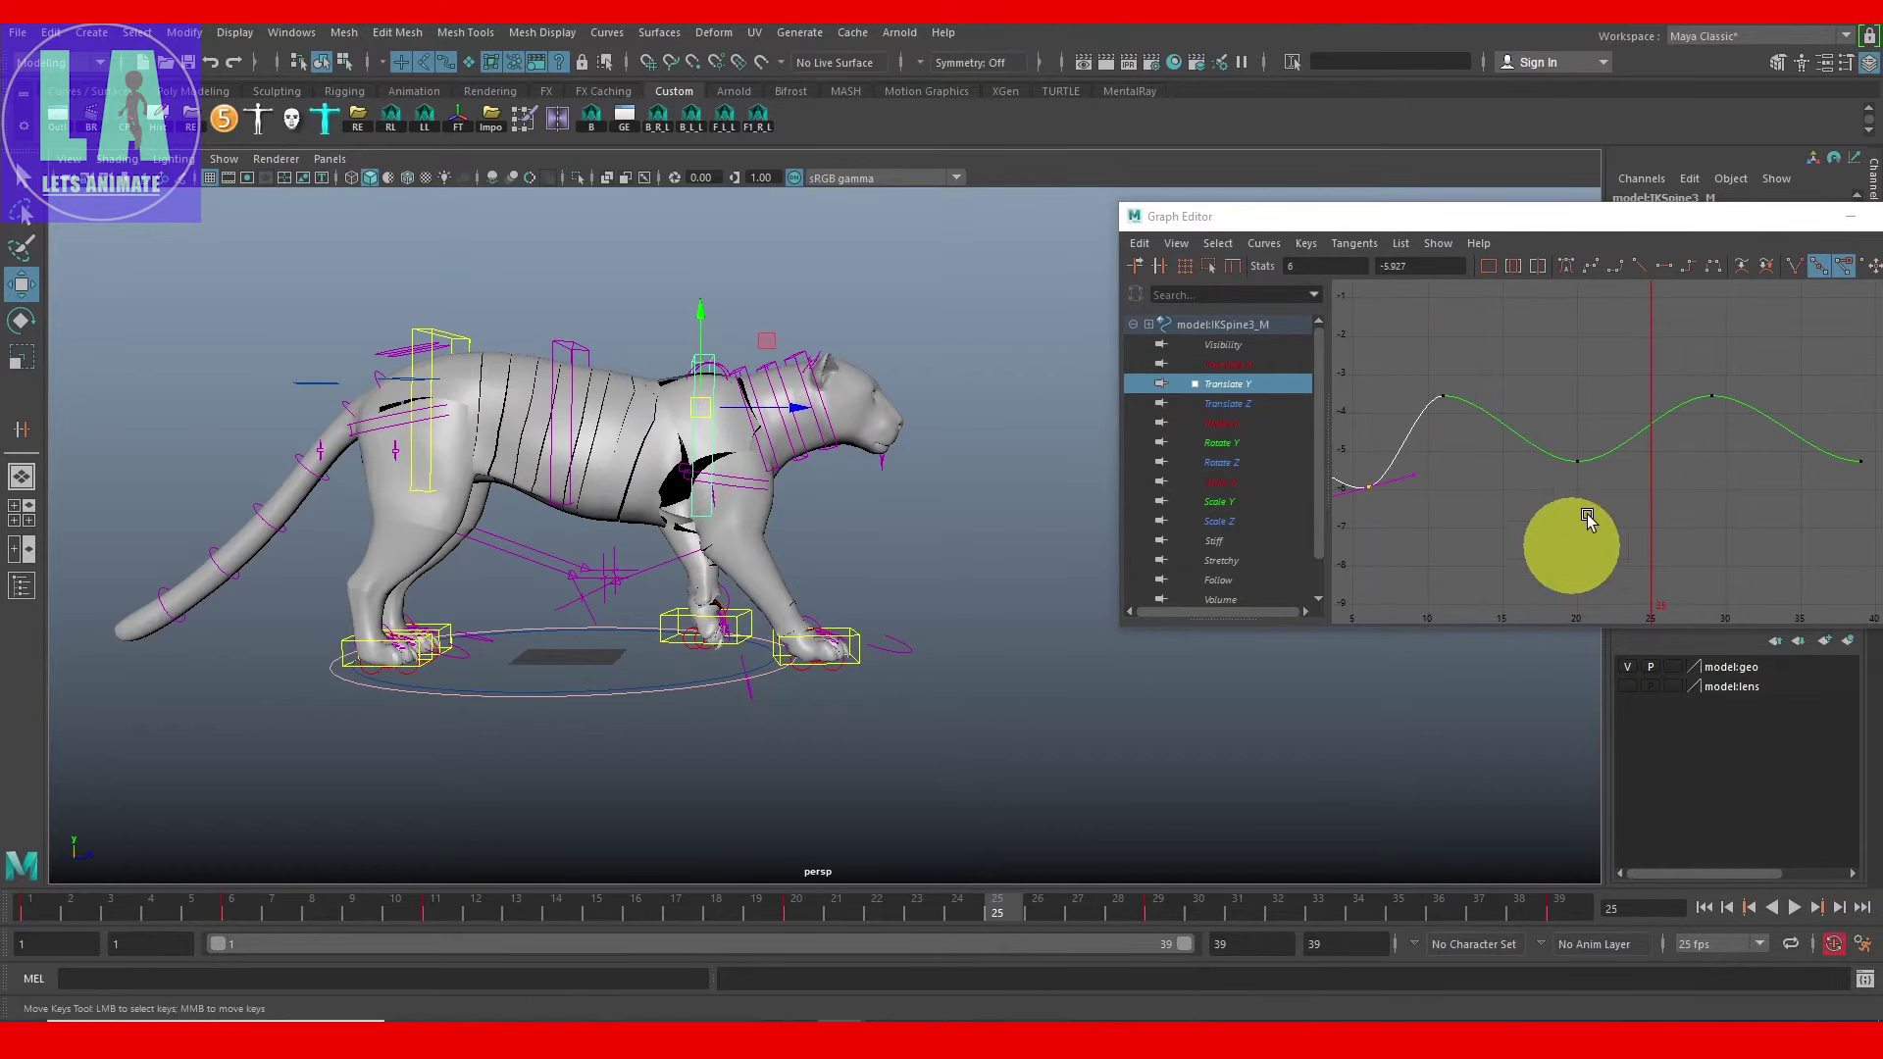
pyautogui.keyDown('alt'); pyautogui.moveTo(1568, 546); pyautogui.dragTo(1459, 453, button='right'); pyautogui.keyUp('alt')
pyautogui.press('w')
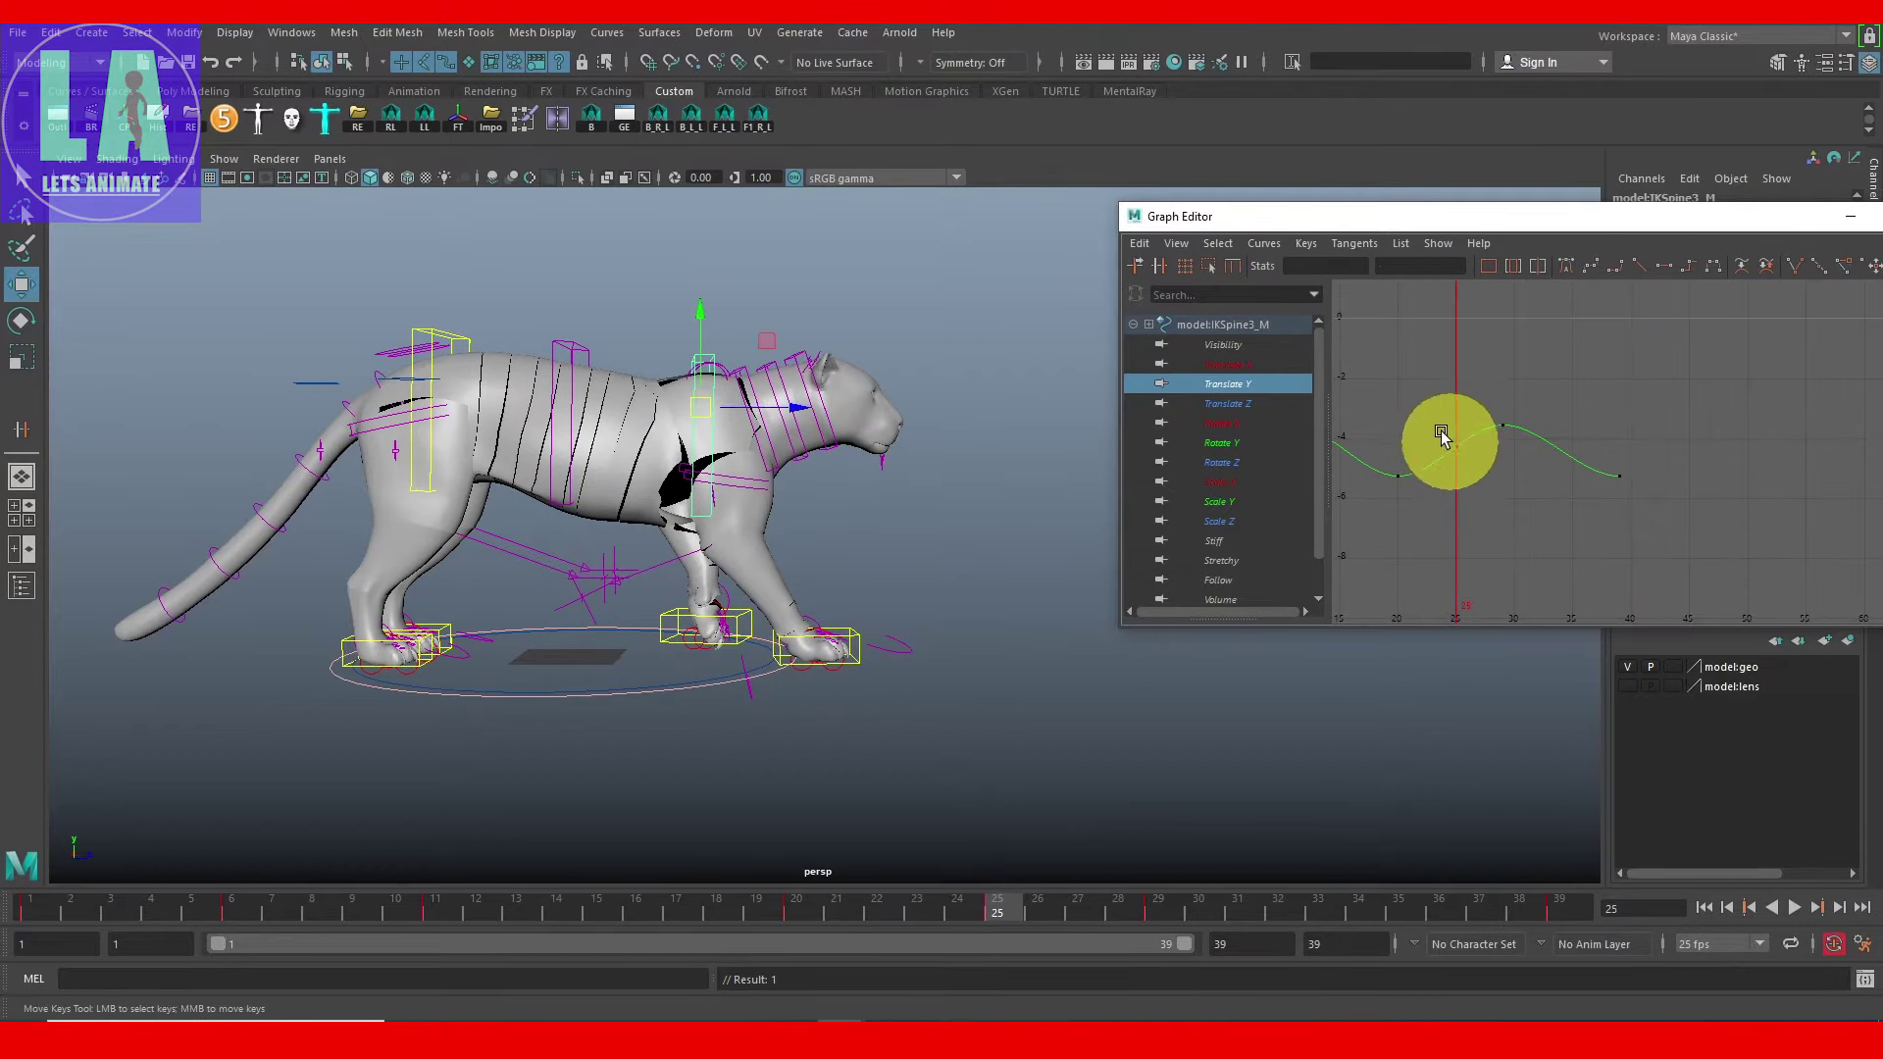
pyautogui.click(1412, 265)
pyautogui.doubleClick(1439, 271)
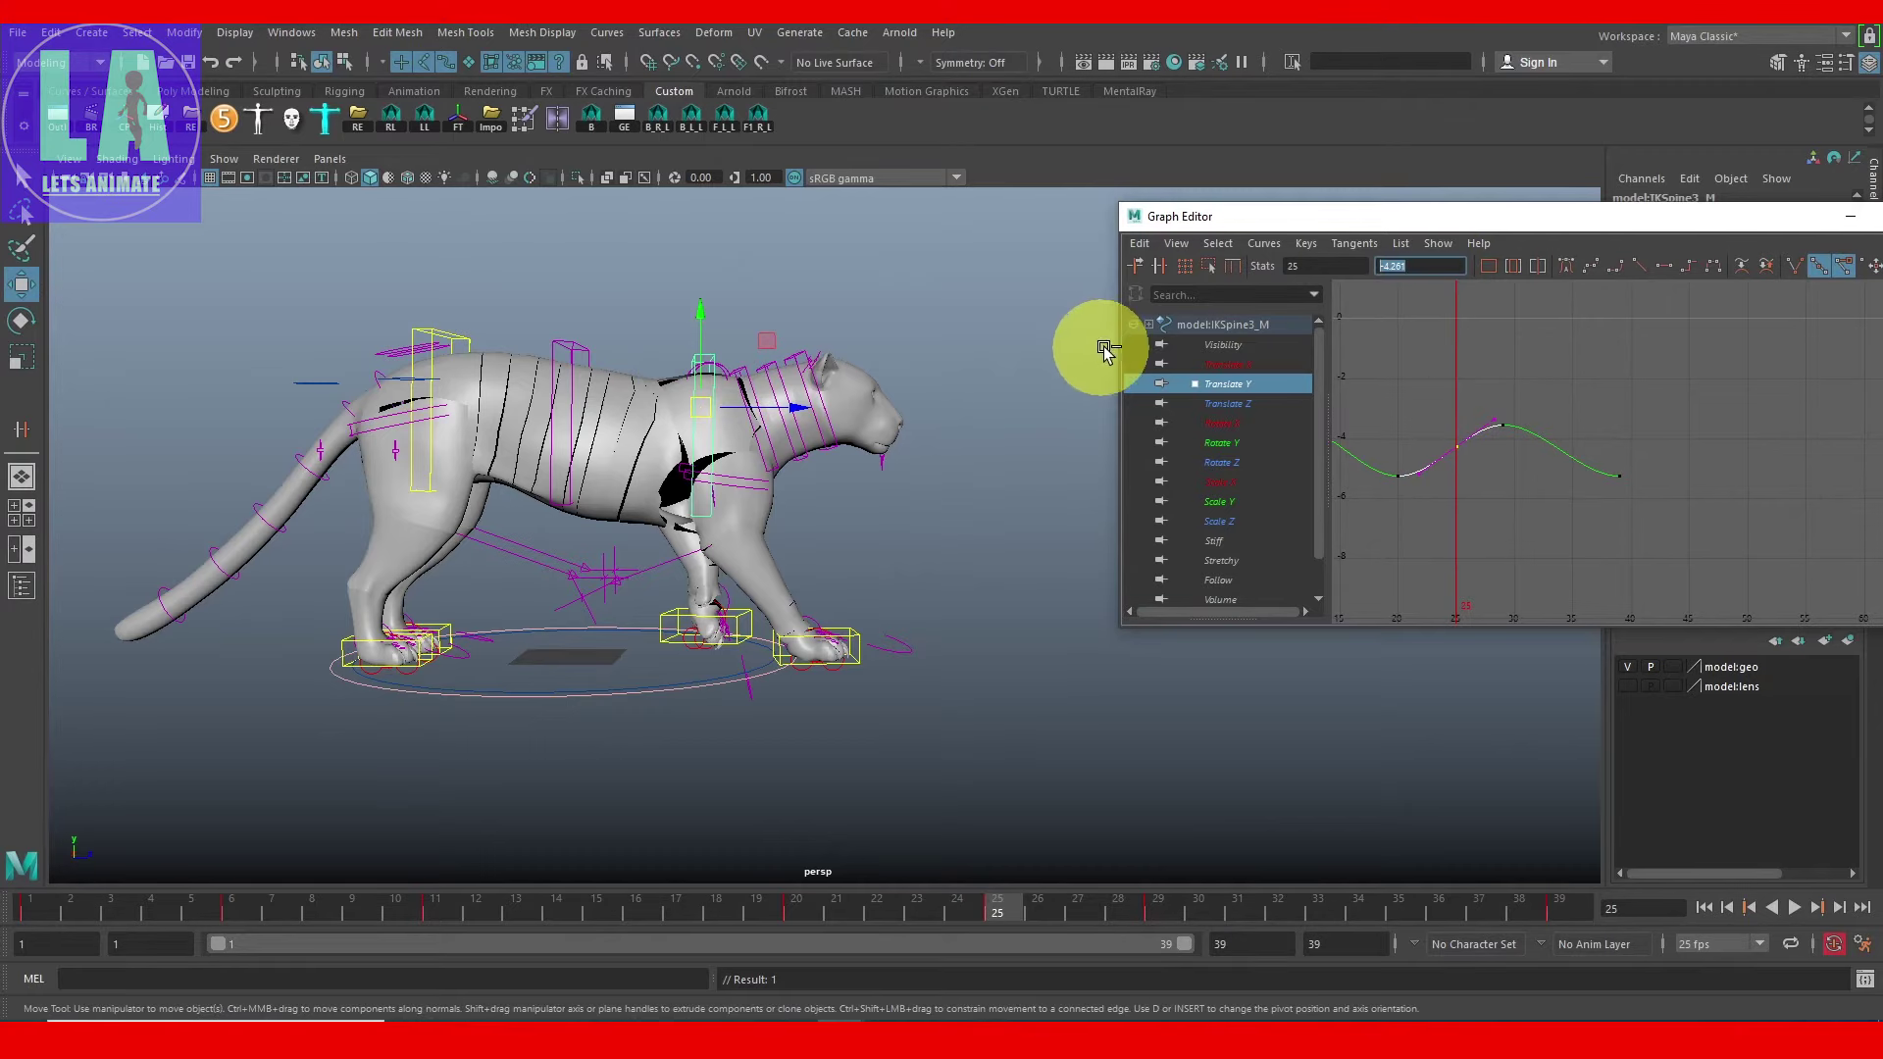
pyautogui.press('Return')
pyautogui.scroll(-3, 1534, 520)
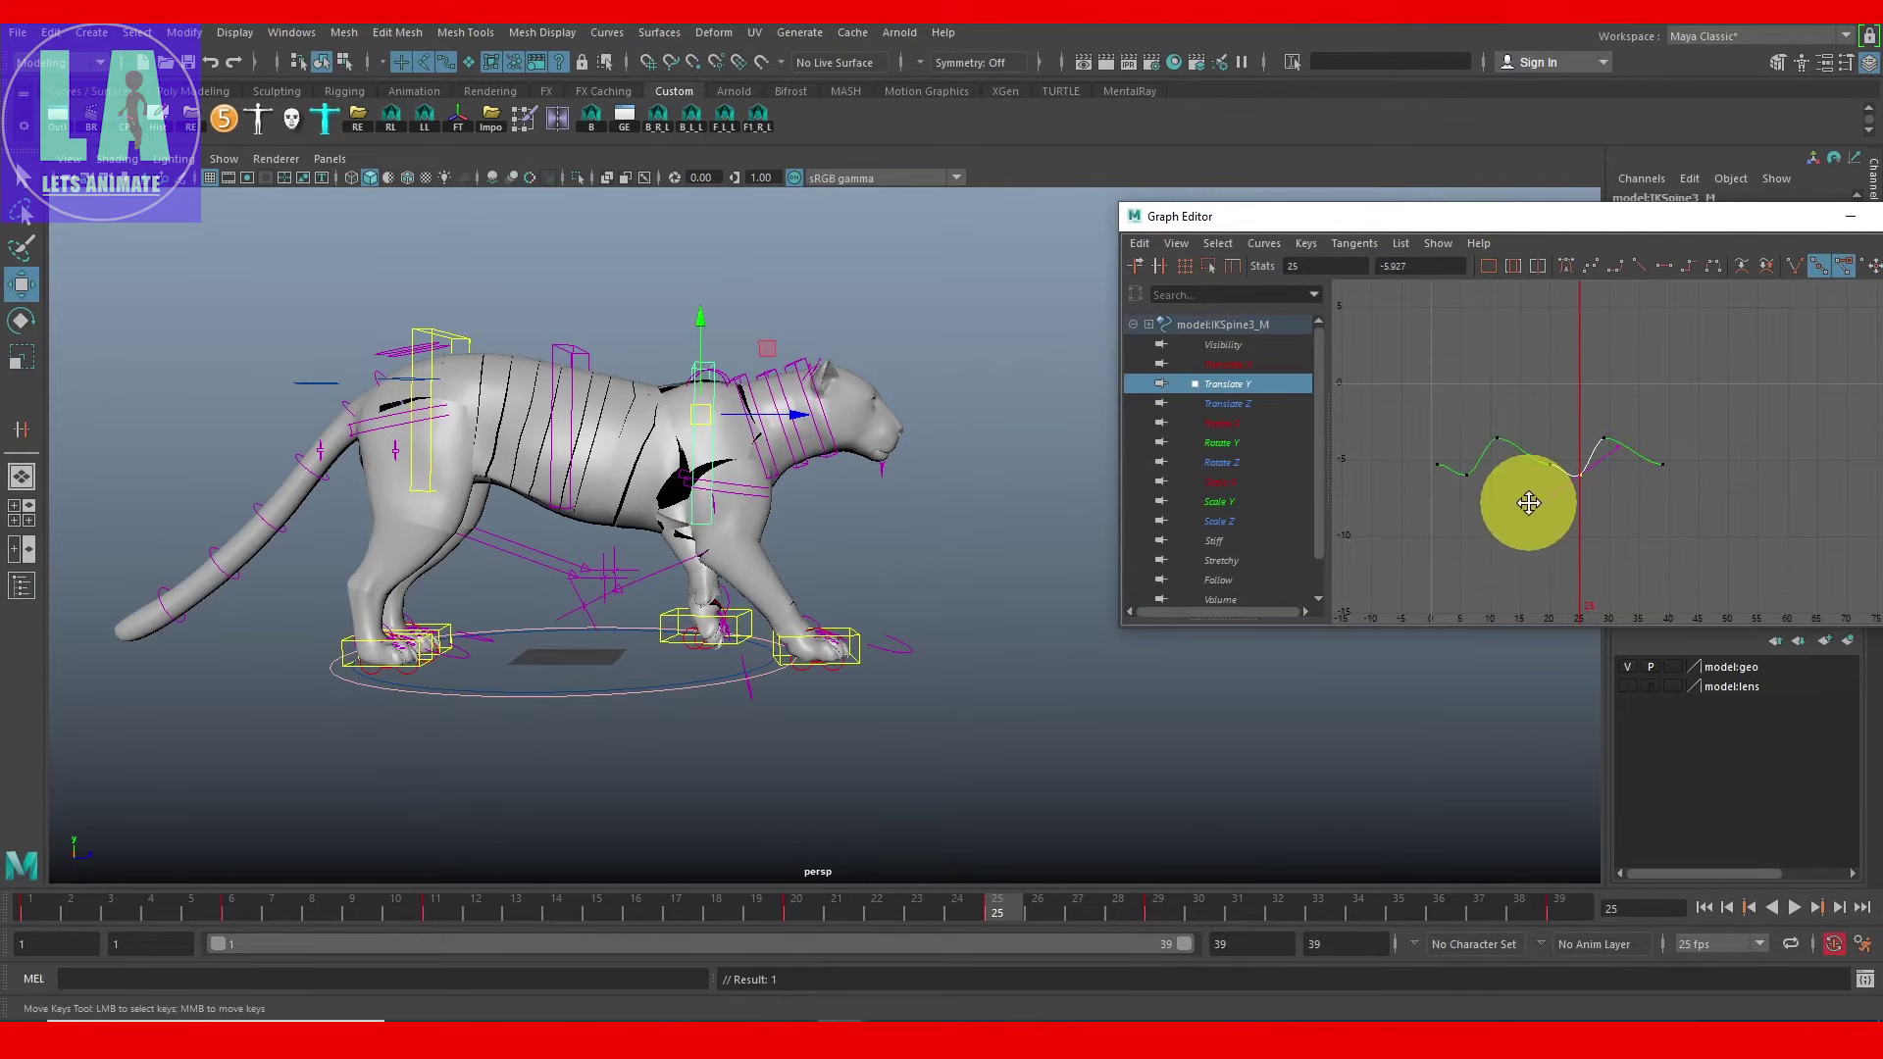
pyautogui.moveTo(1544, 518)
pyautogui.mouseDown(button='middle')
pyautogui.moveTo(1481, 437)
pyautogui.moveTo(1485, 513)
pyautogui.moveTo(1477, 445)
pyautogui.moveTo(1503, 396)
pyautogui.mouseUp(button='middle')
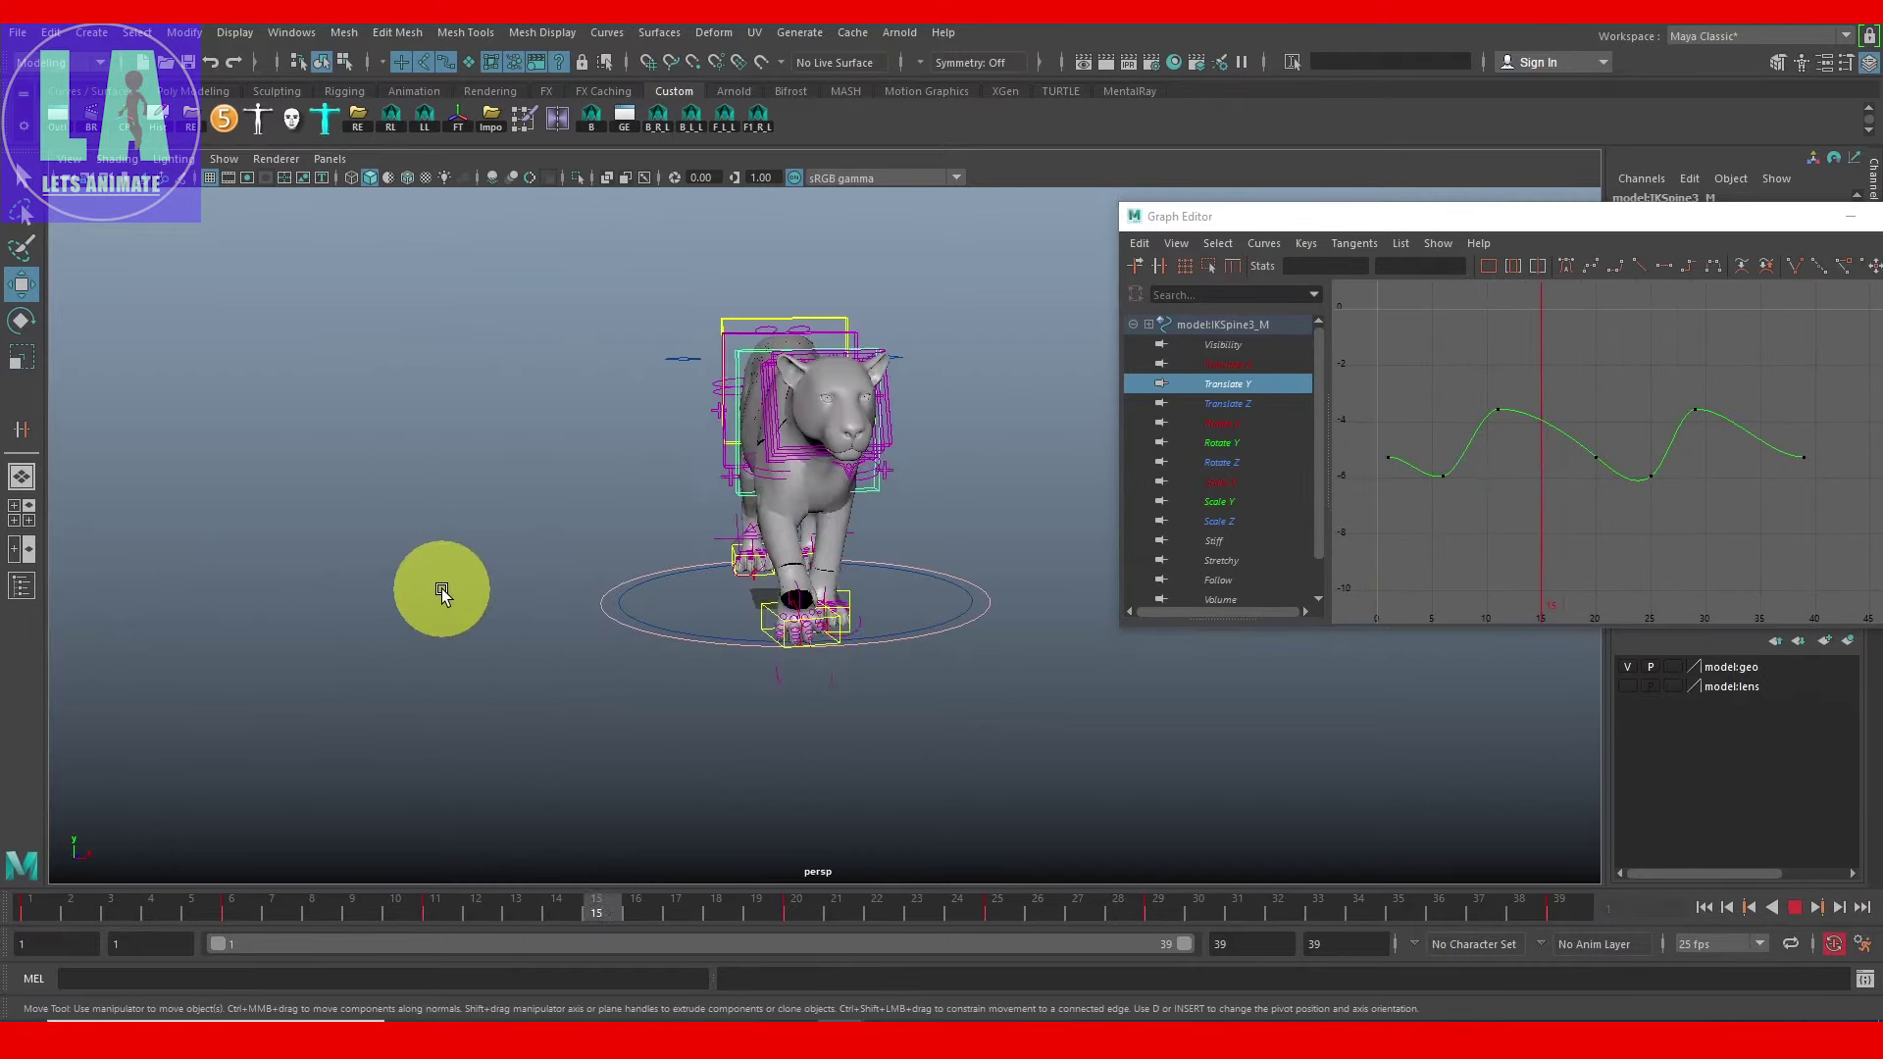
# Step: Raise the frame 16 peak key to -3.143
pyautogui.click(1796, 907)
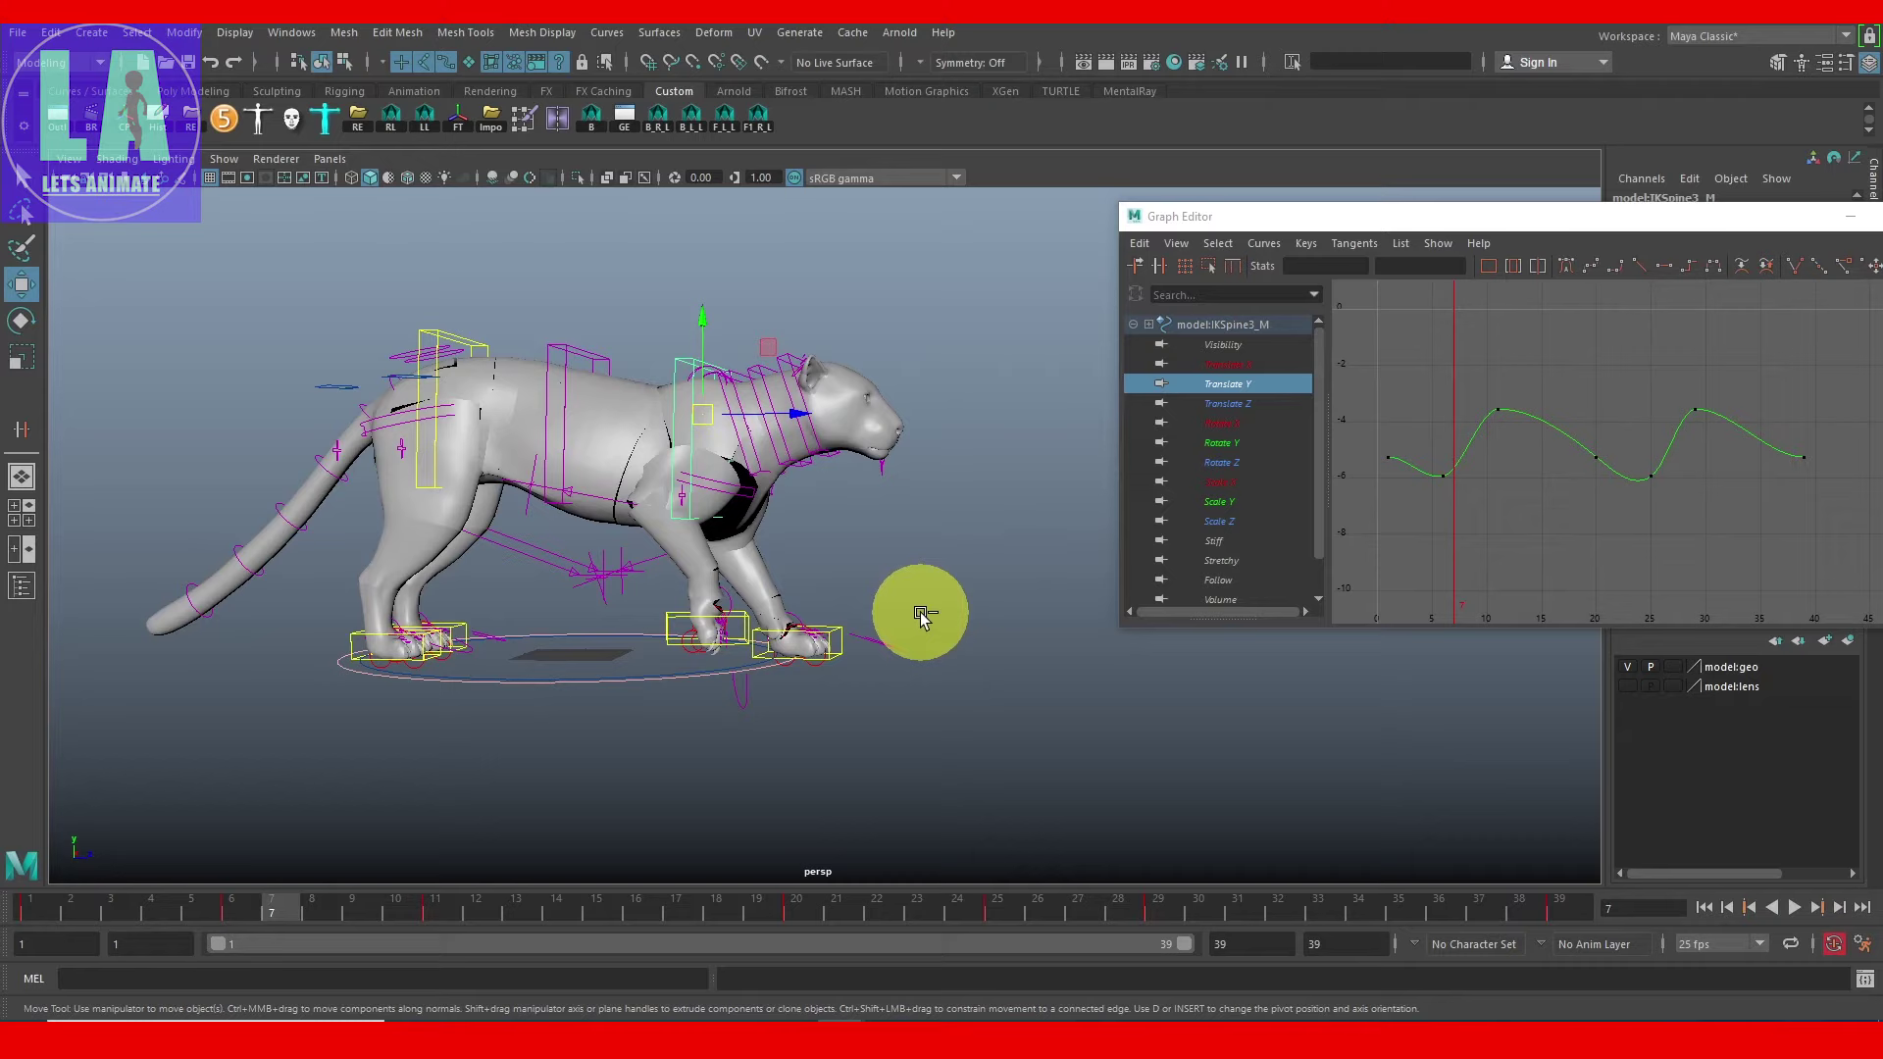
pyautogui.moveTo(760, 873)
pyautogui.mouseDown()
pyautogui.moveTo(638, 909)
pyautogui.moveTo(168, 895)
pyautogui.moveTo(642, 961)
pyautogui.mouseUp()
pyautogui.moveTo(1422, 284); pyautogui.dragTo(1553, 410)
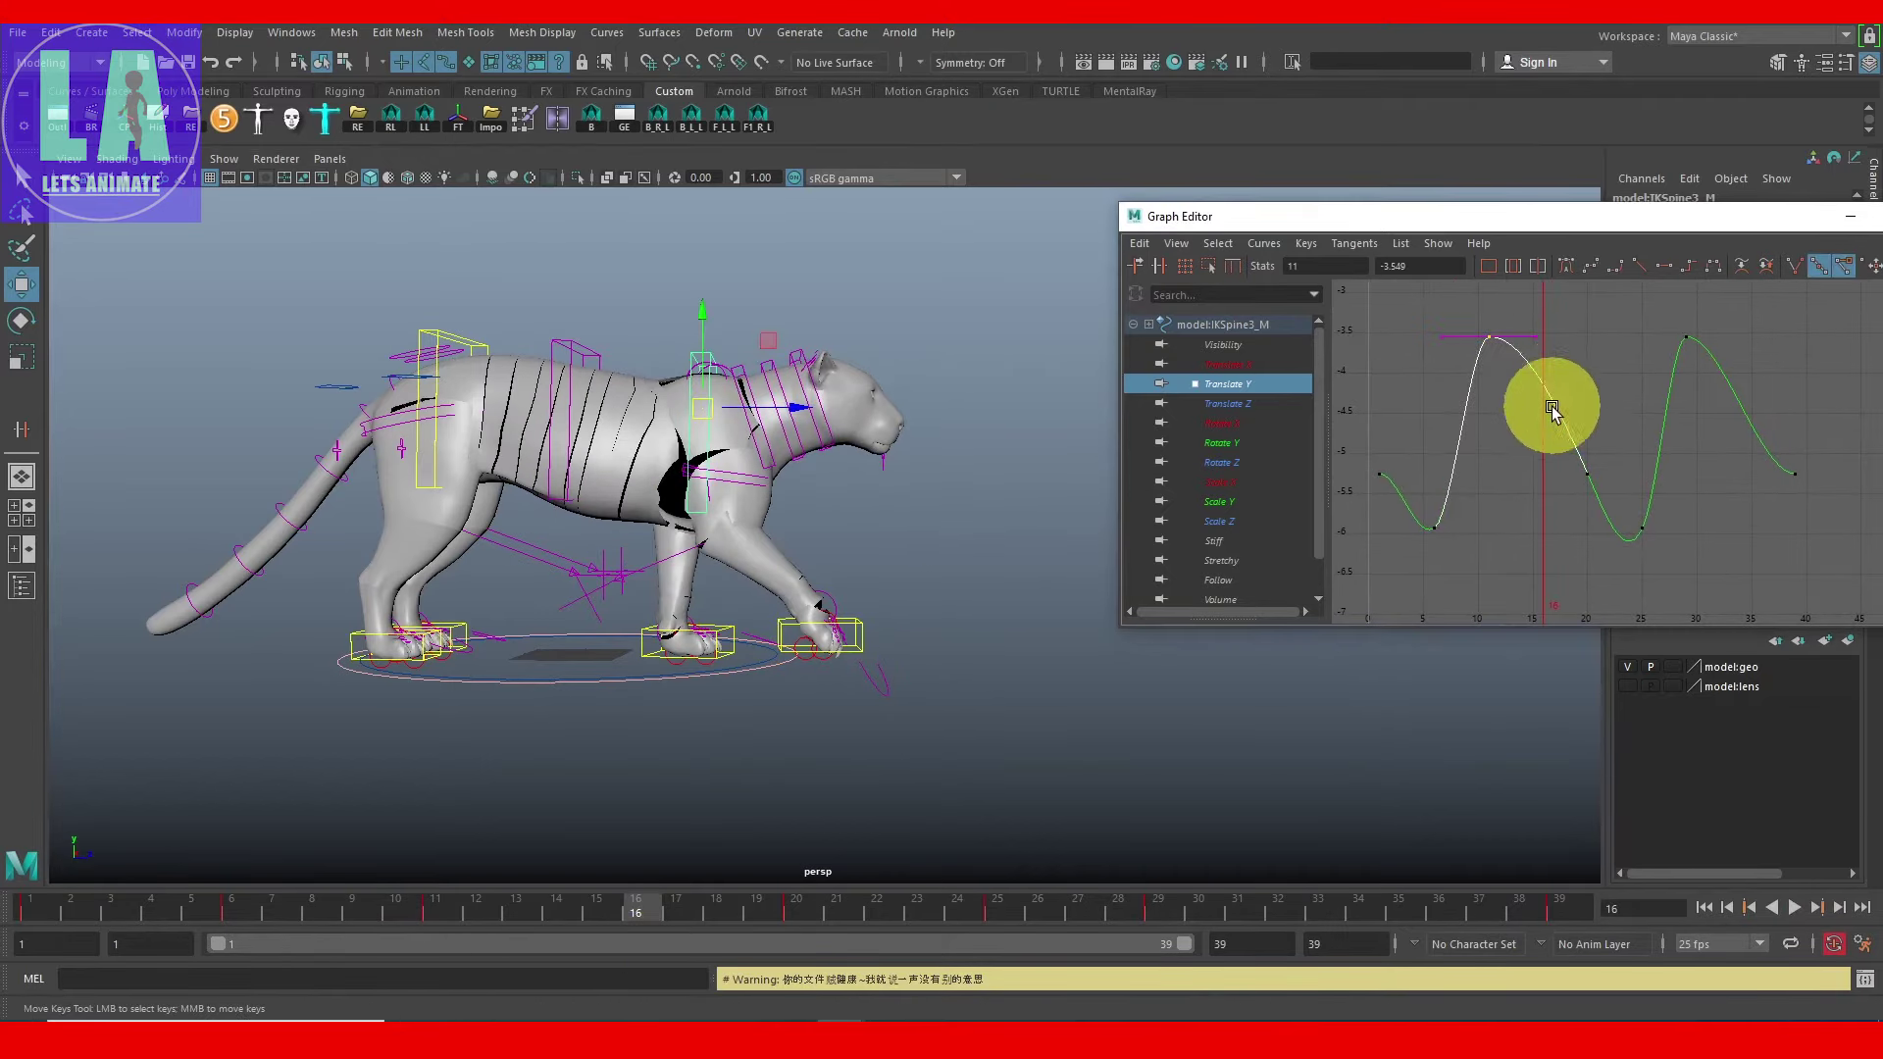
pyautogui.click(1530, 376)
pyautogui.press('w')
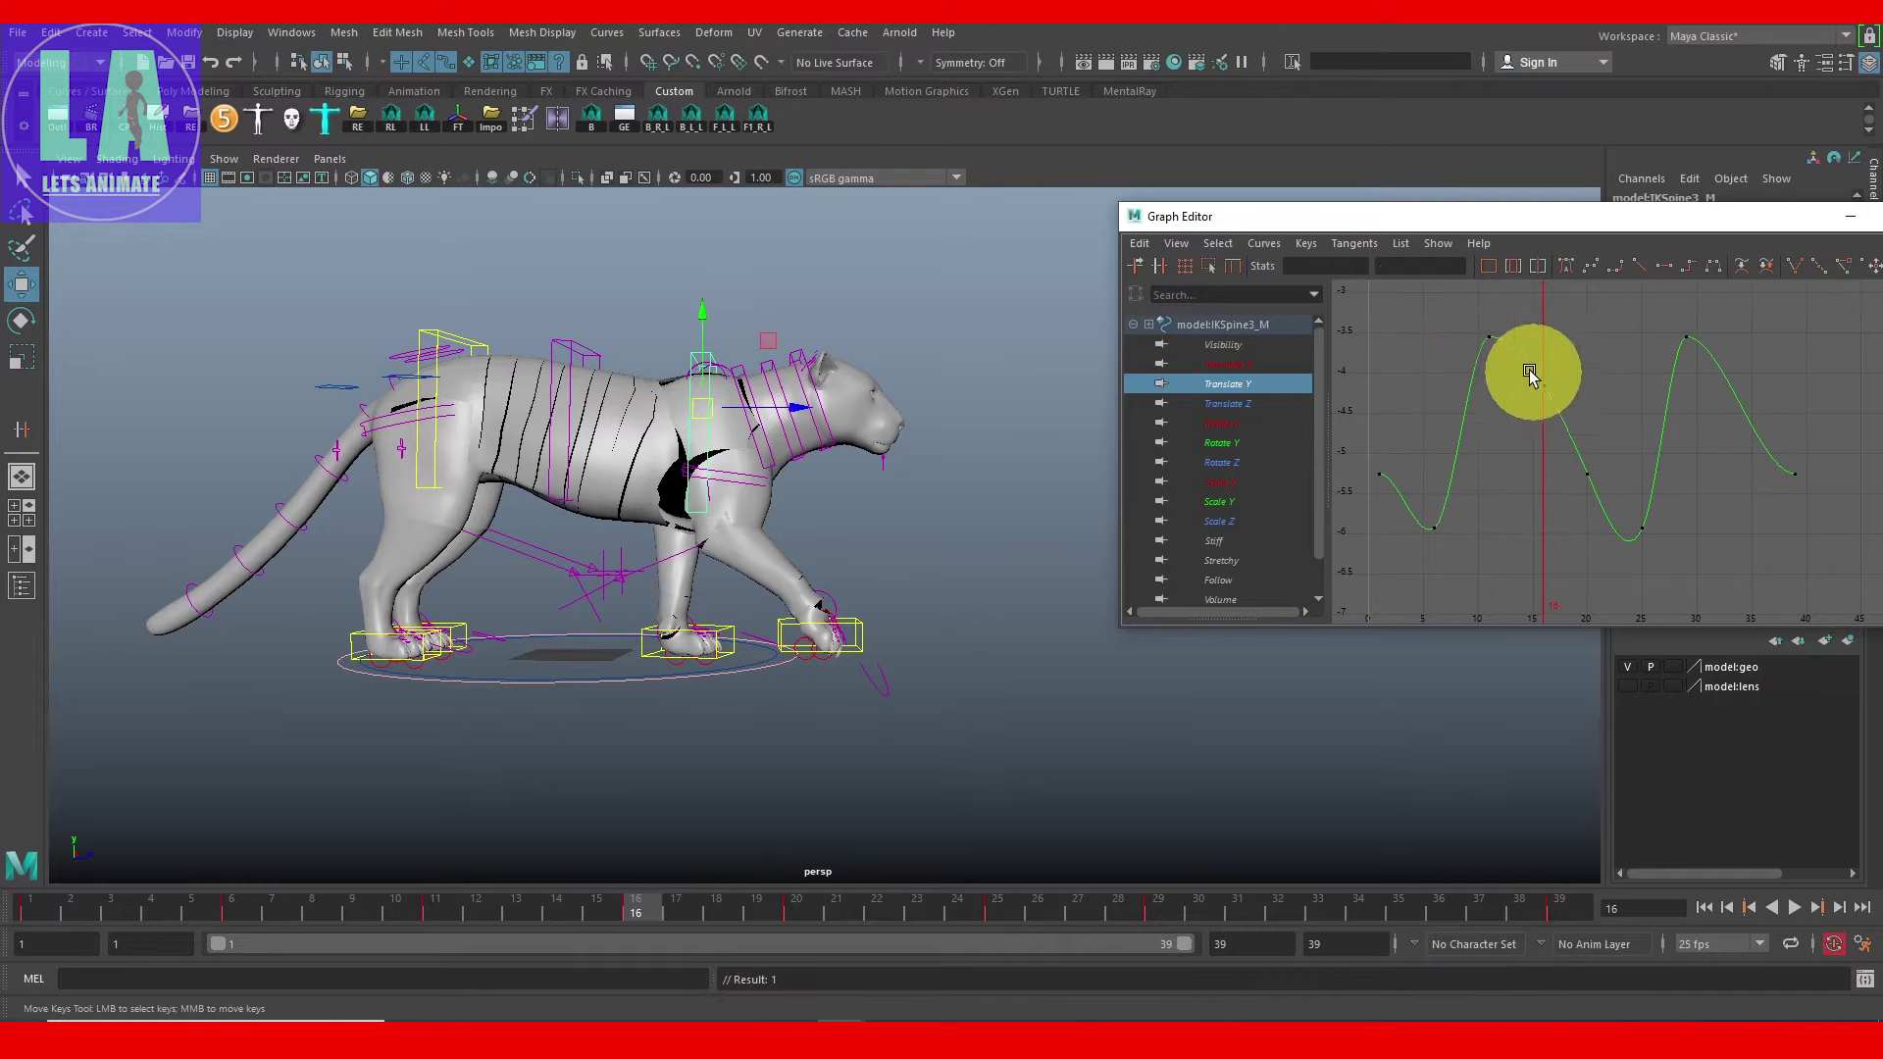
pyautogui.keyDown('alt'); pyautogui.moveTo(1584, 416); pyautogui.dragTo(1640, 450, button='right'); pyautogui.keyUp('alt')
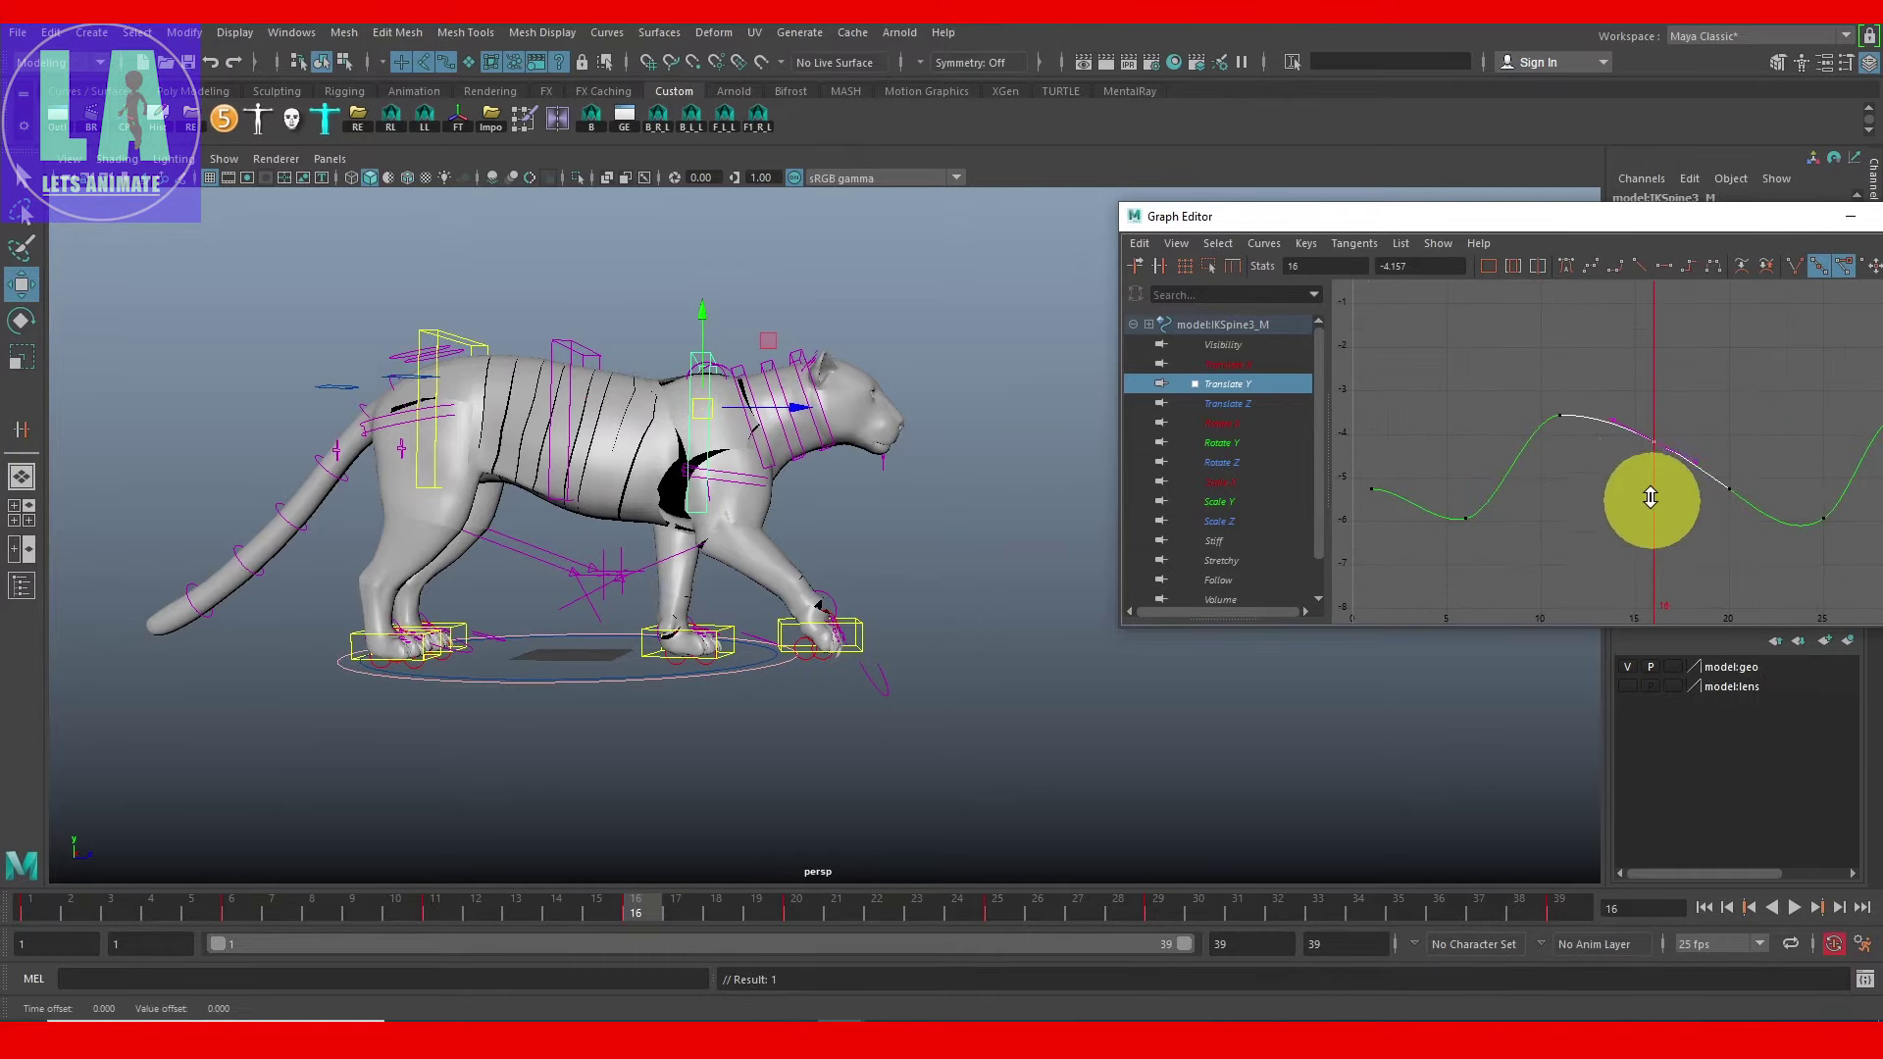
pyautogui.moveTo(1647, 497); pyautogui.dragTo(1651, 474, button='middle')
pyautogui.moveTo(1530, 386)
pyautogui.mouseDown()
pyautogui.moveTo(1592, 451)
pyautogui.moveTo(1687, 373)
pyautogui.mouseUp()
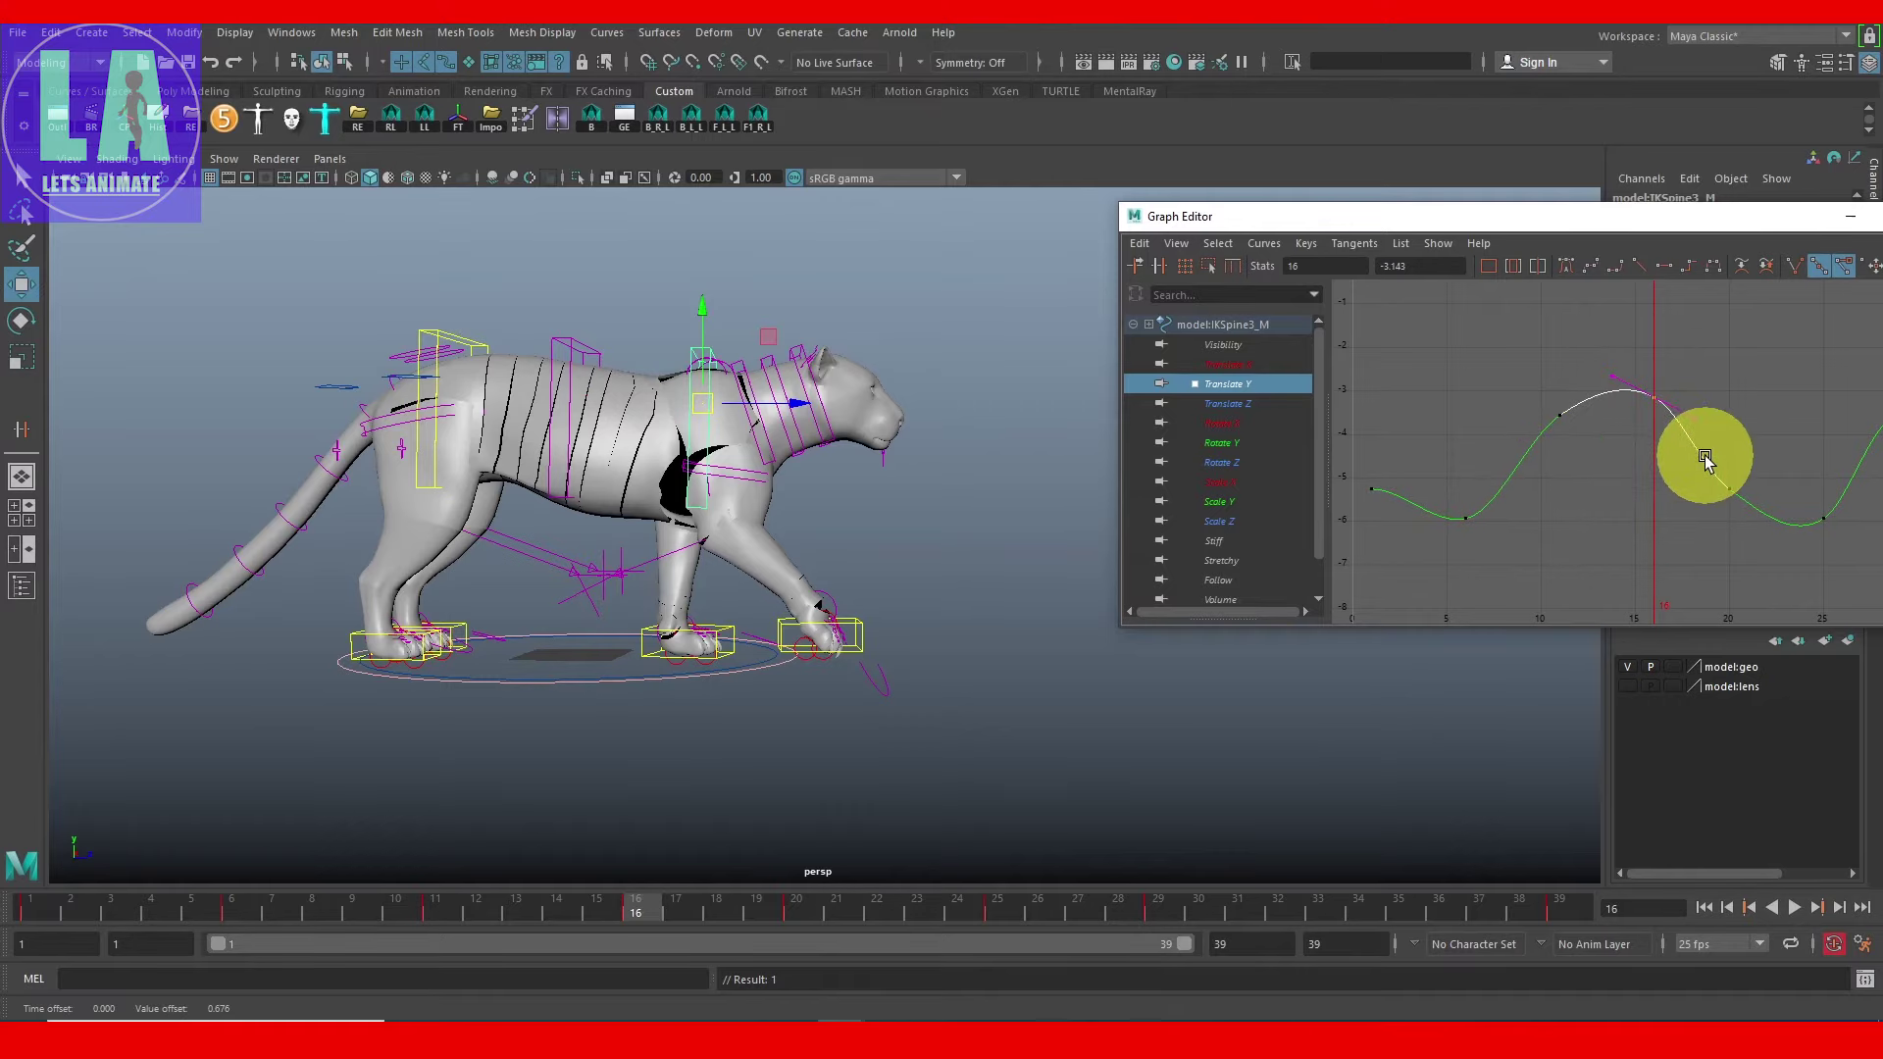
# Step: Raise the frame 34 peak key to -3.143, matching frame 16
pyautogui.moveTo(751, 917); pyautogui.dragTo(1361, 942)
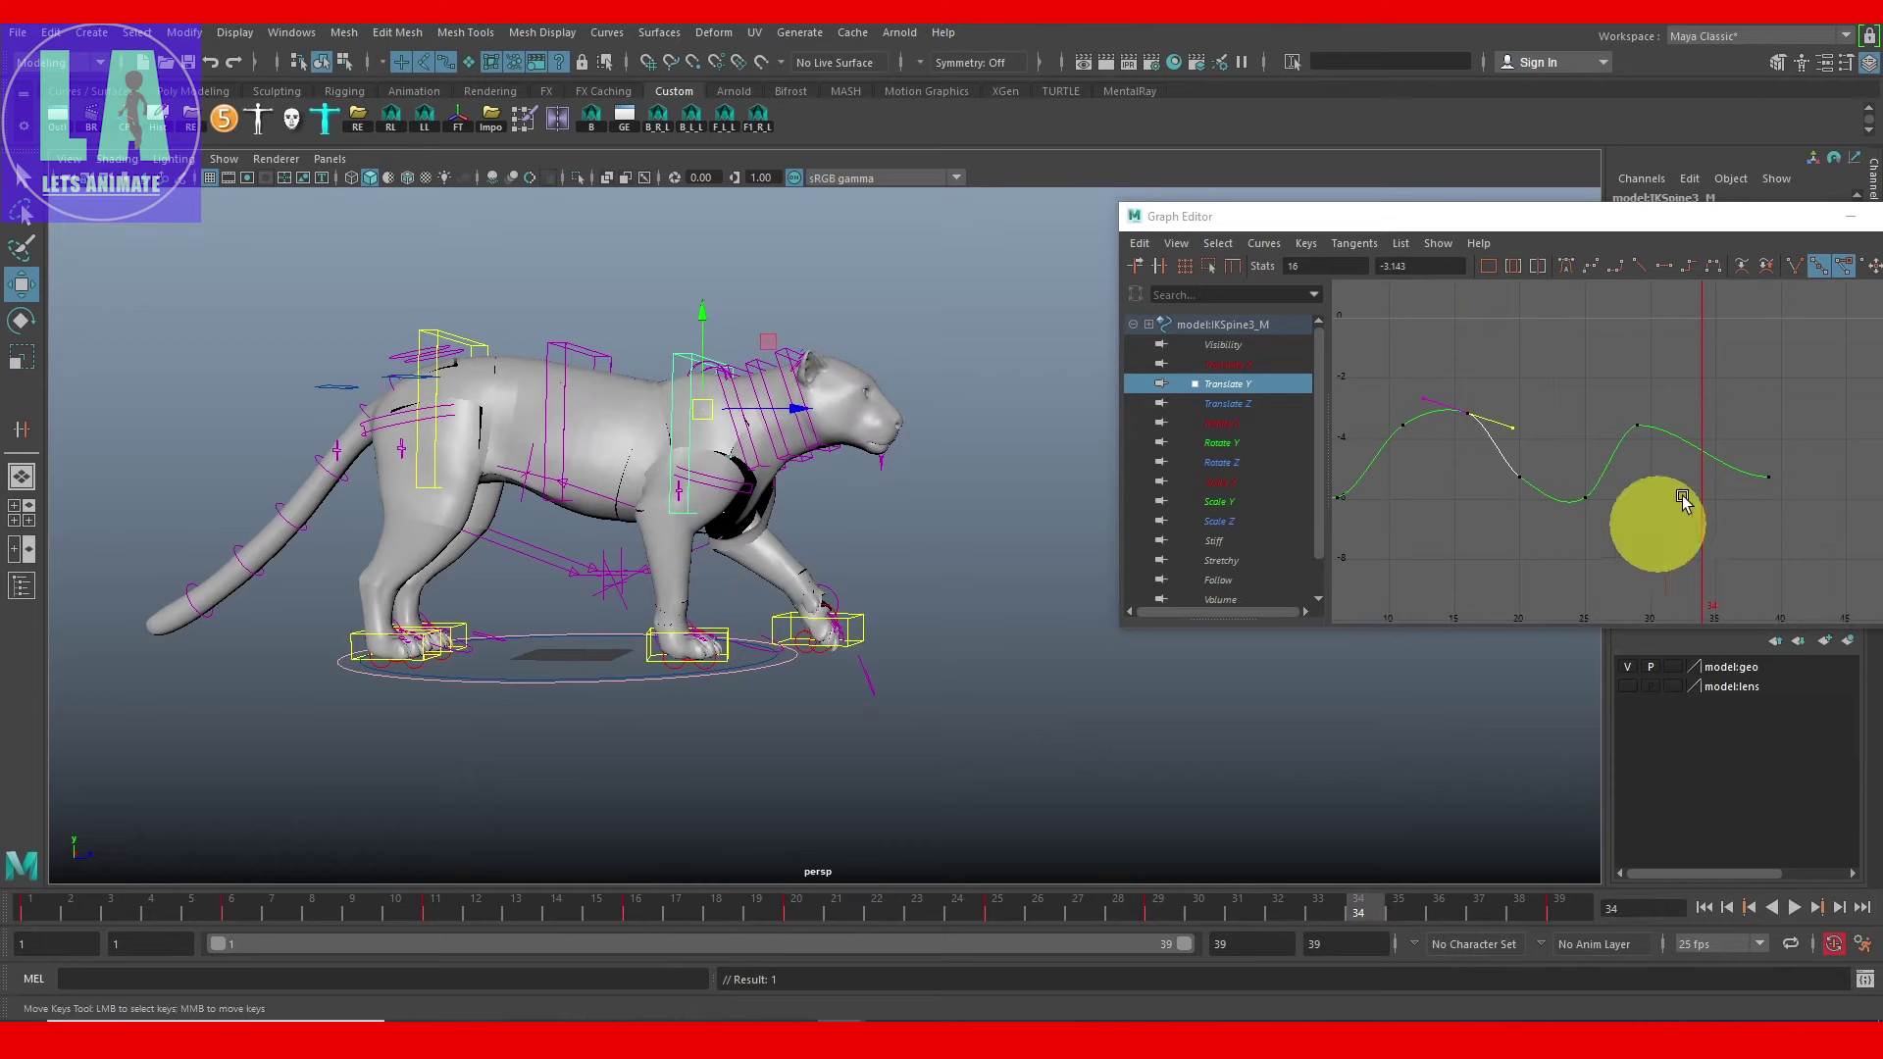
pyautogui.moveTo(1614, 378); pyautogui.dragTo(1704, 481)
pyautogui.press('w')
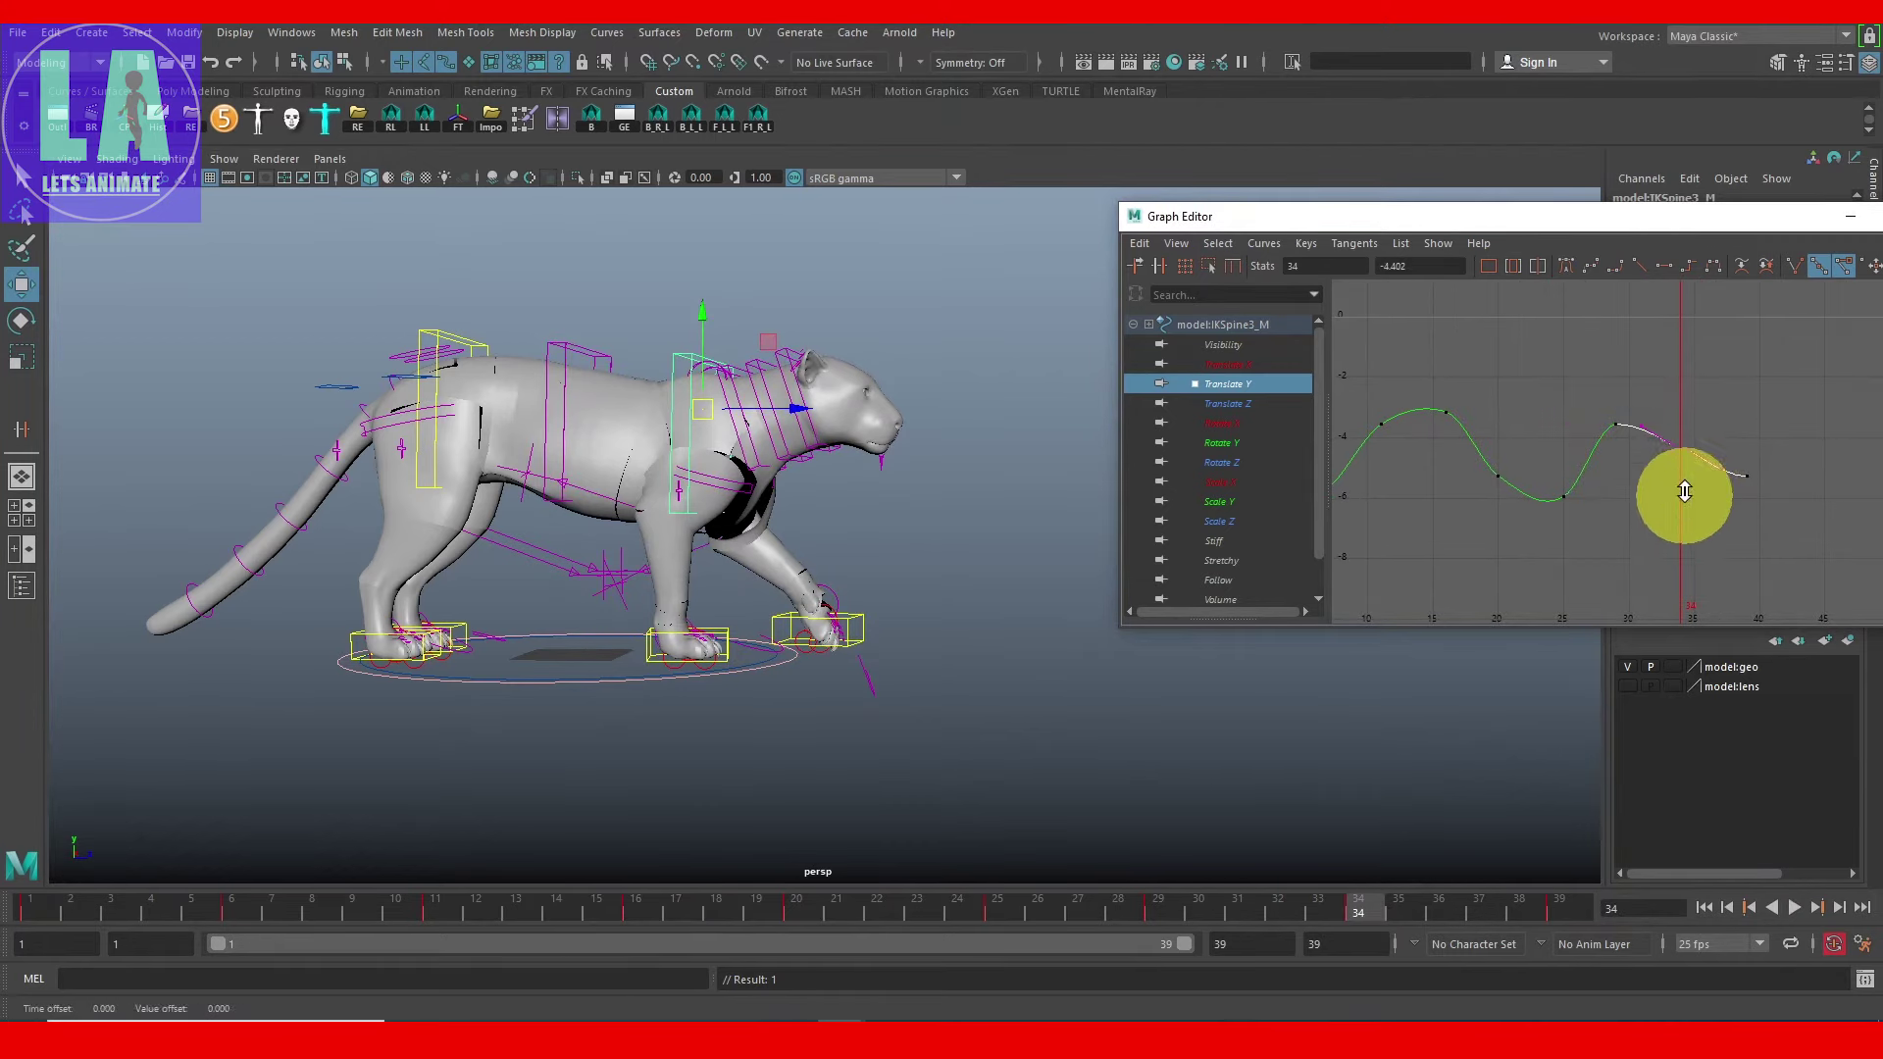
pyautogui.moveTo(1684, 492); pyautogui.dragTo(1684, 484, button='middle')
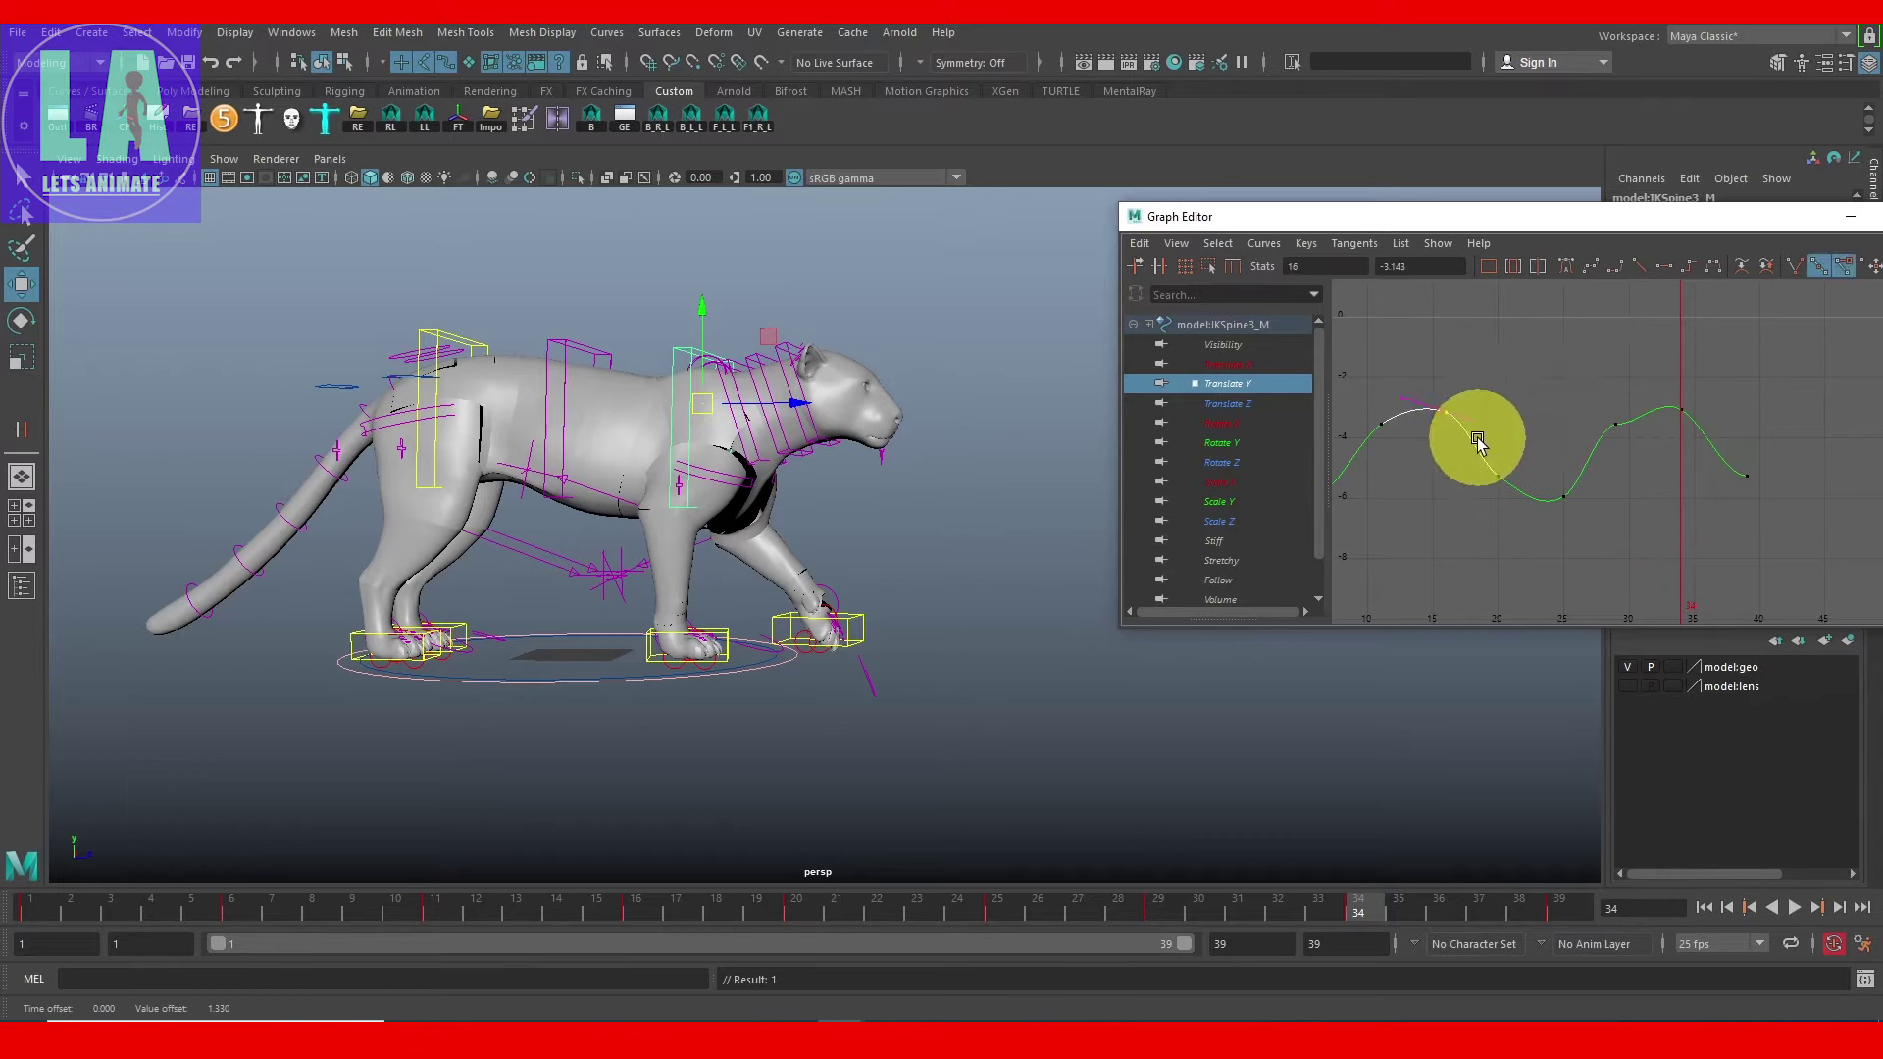
pyautogui.click(1446, 412)
pyautogui.click(1681, 409)
pyautogui.doubleClick(1416, 263)
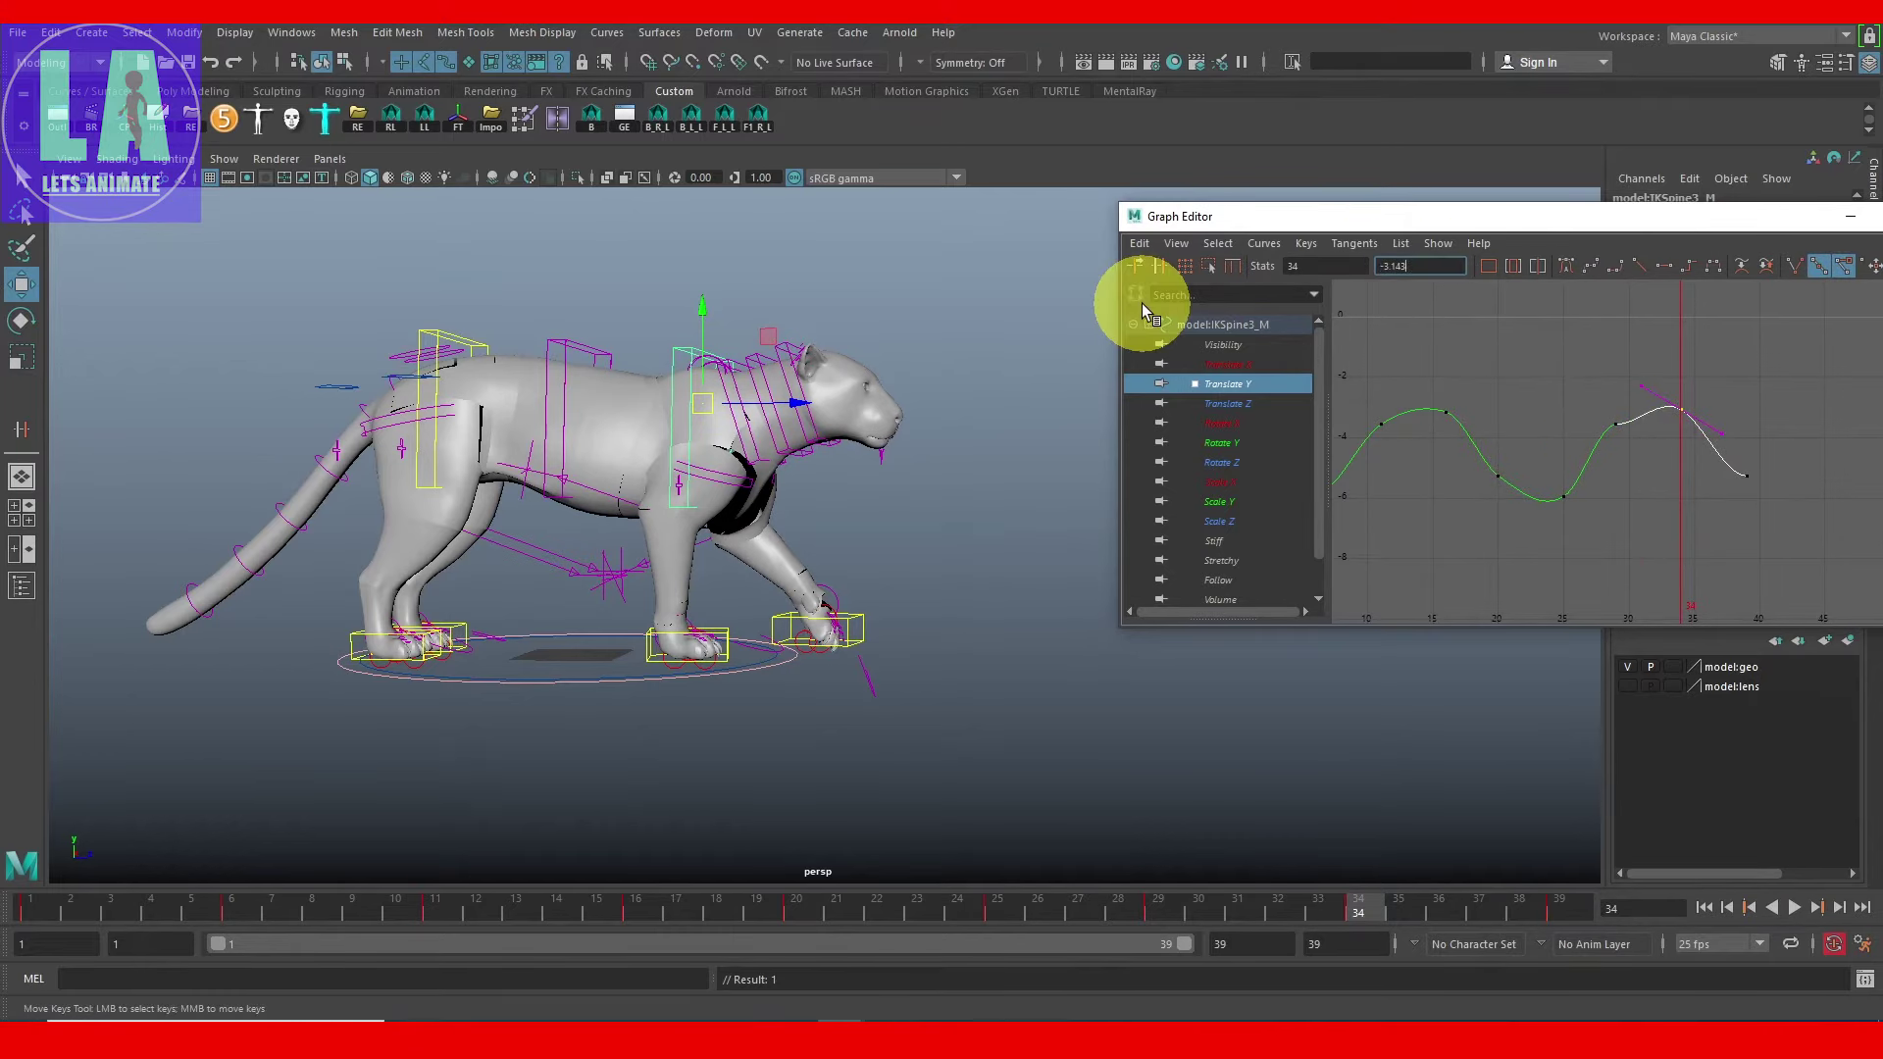
pyautogui.moveTo(1598, 379); pyautogui.dragTo(1630, 453)
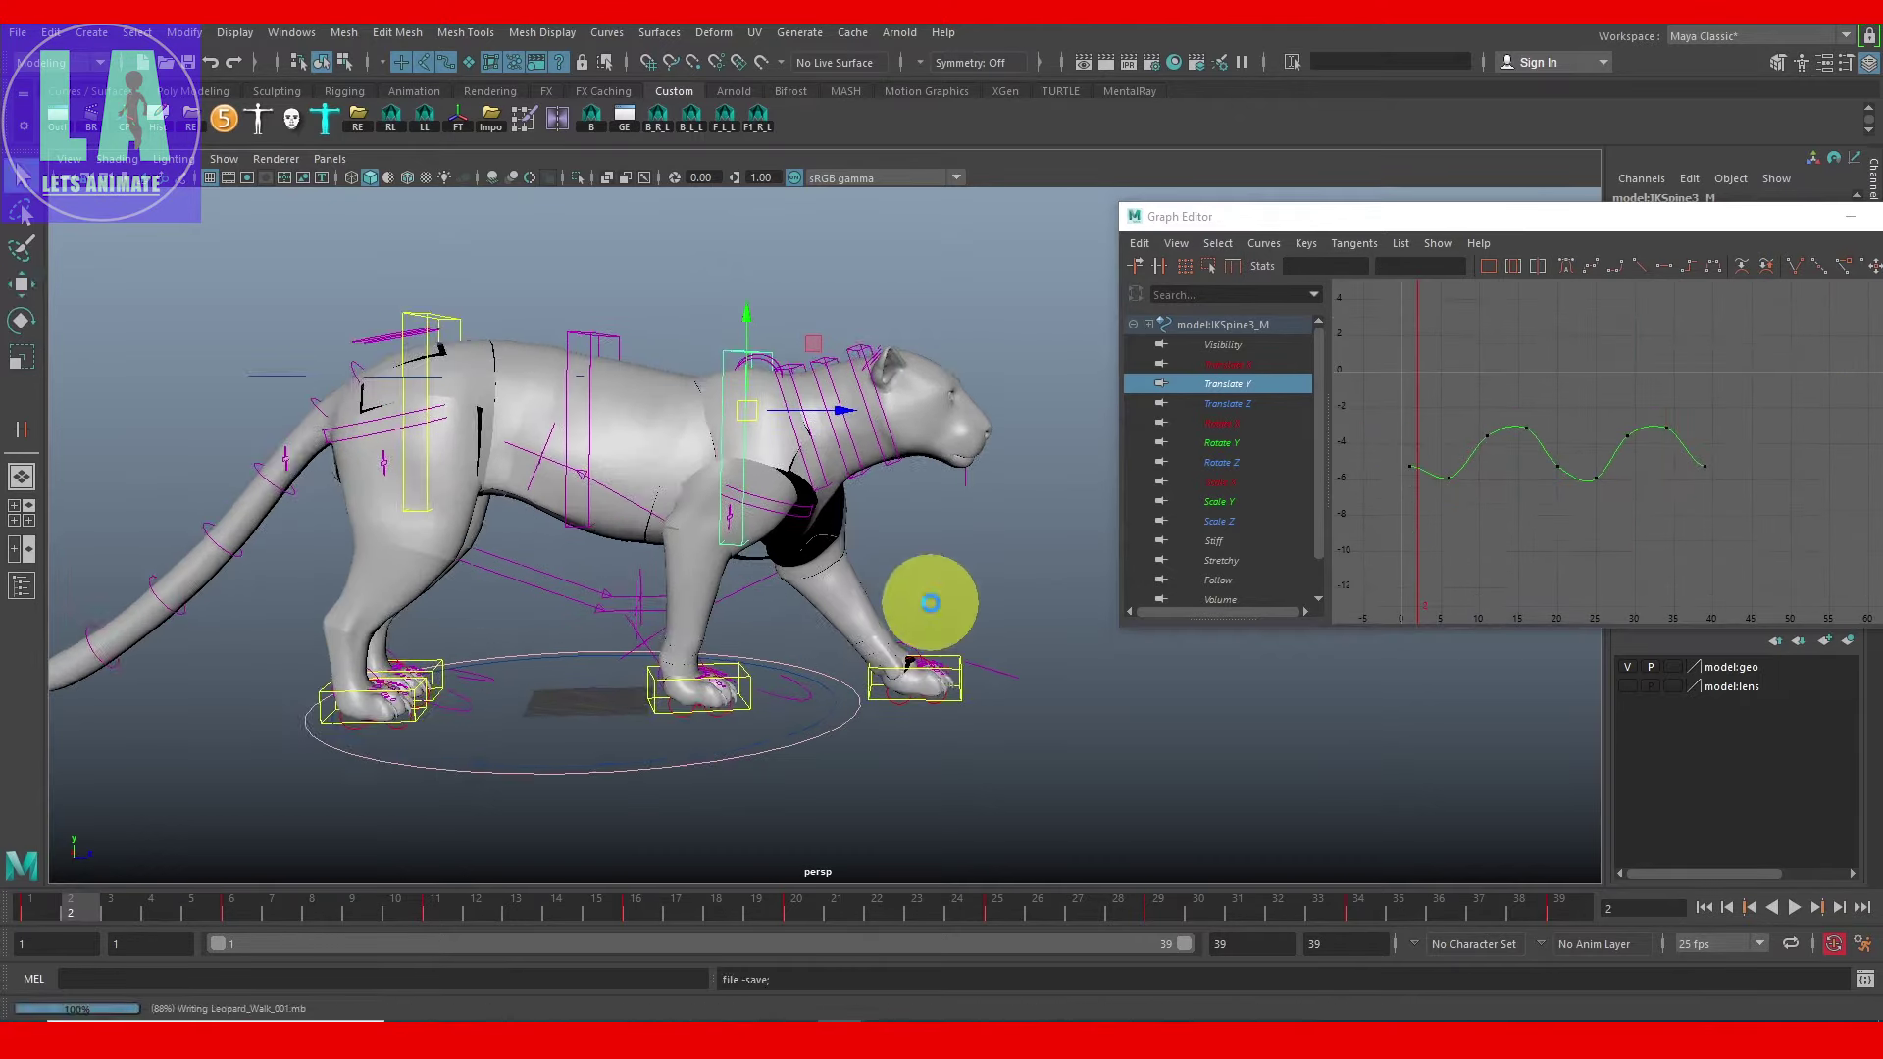
# Step: Review the walk at frames 16 and 20 and orbit closer to the leopard
pyautogui.click(27, 908)
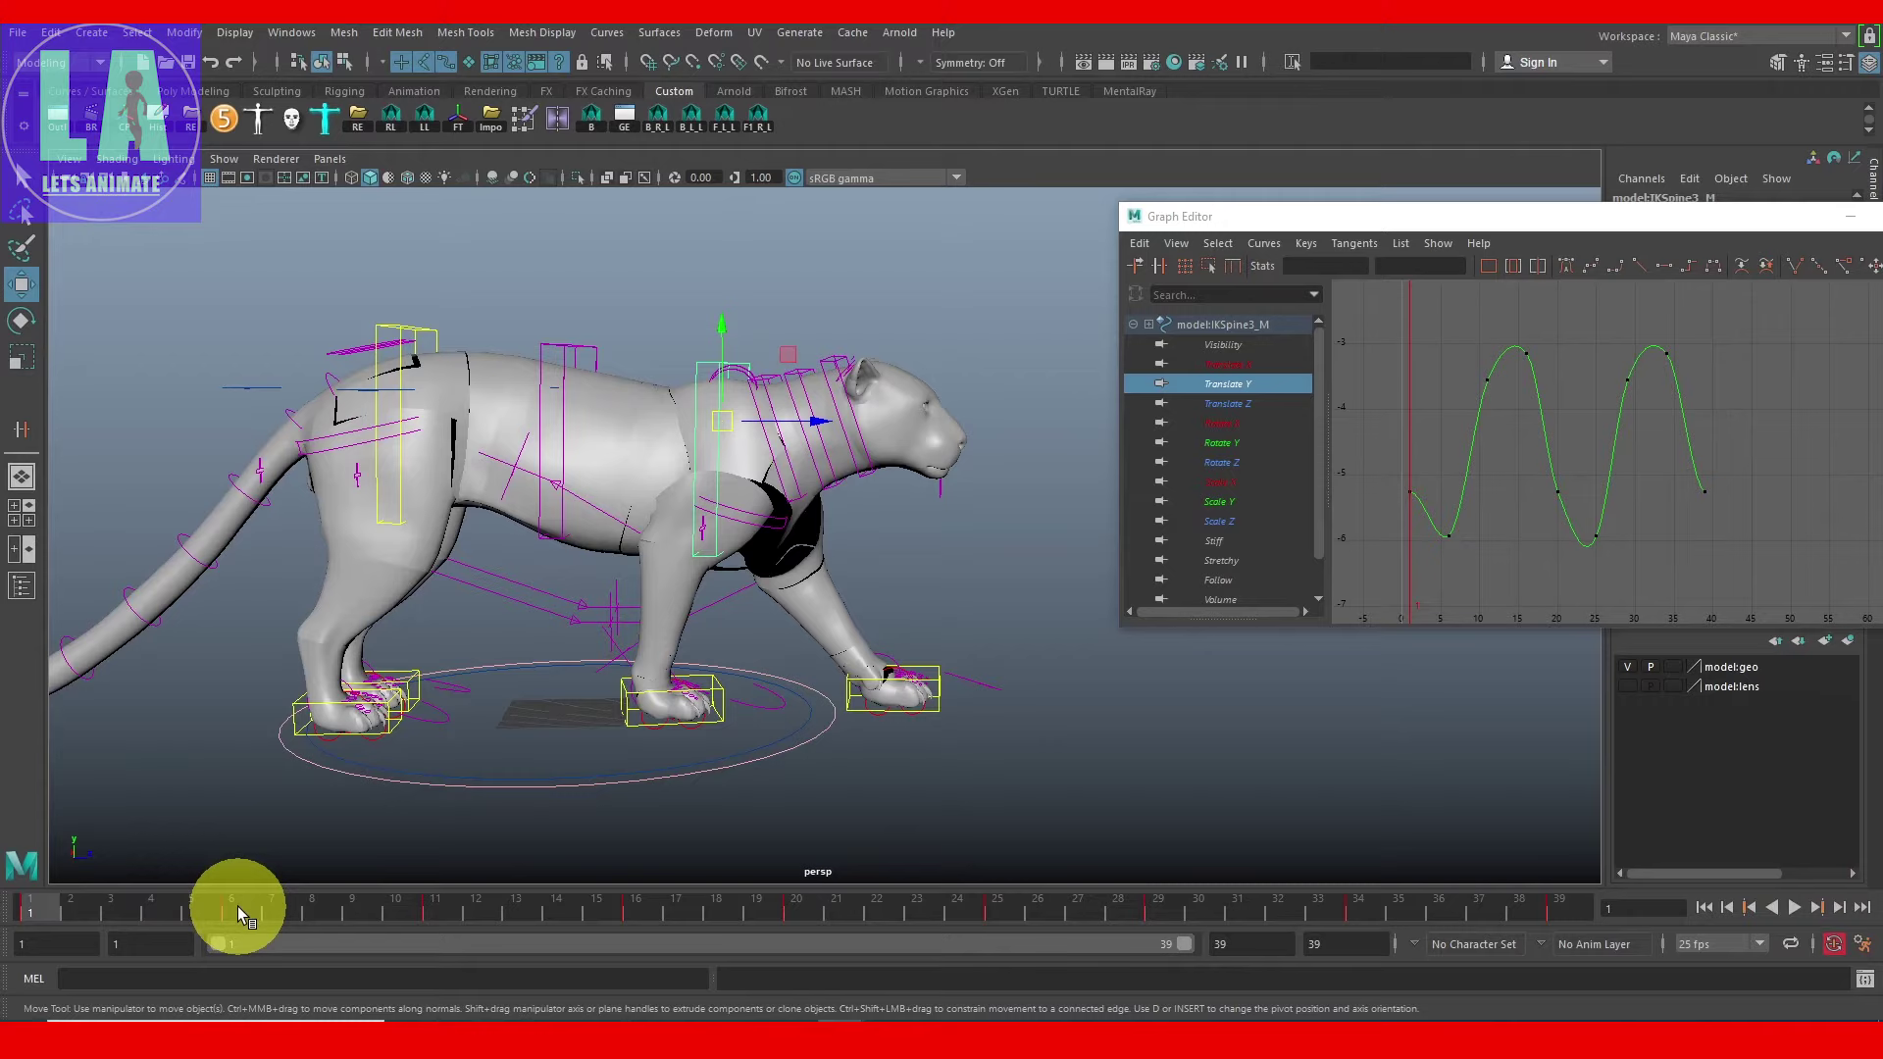
pyautogui.moveTo(244, 917); pyautogui.dragTo(684, 917)
pyautogui.click(802, 914)
pyautogui.keyDown('alt'); pyautogui.moveTo(798, 747); pyautogui.dragTo(937, 623); pyautogui.keyUp('alt')
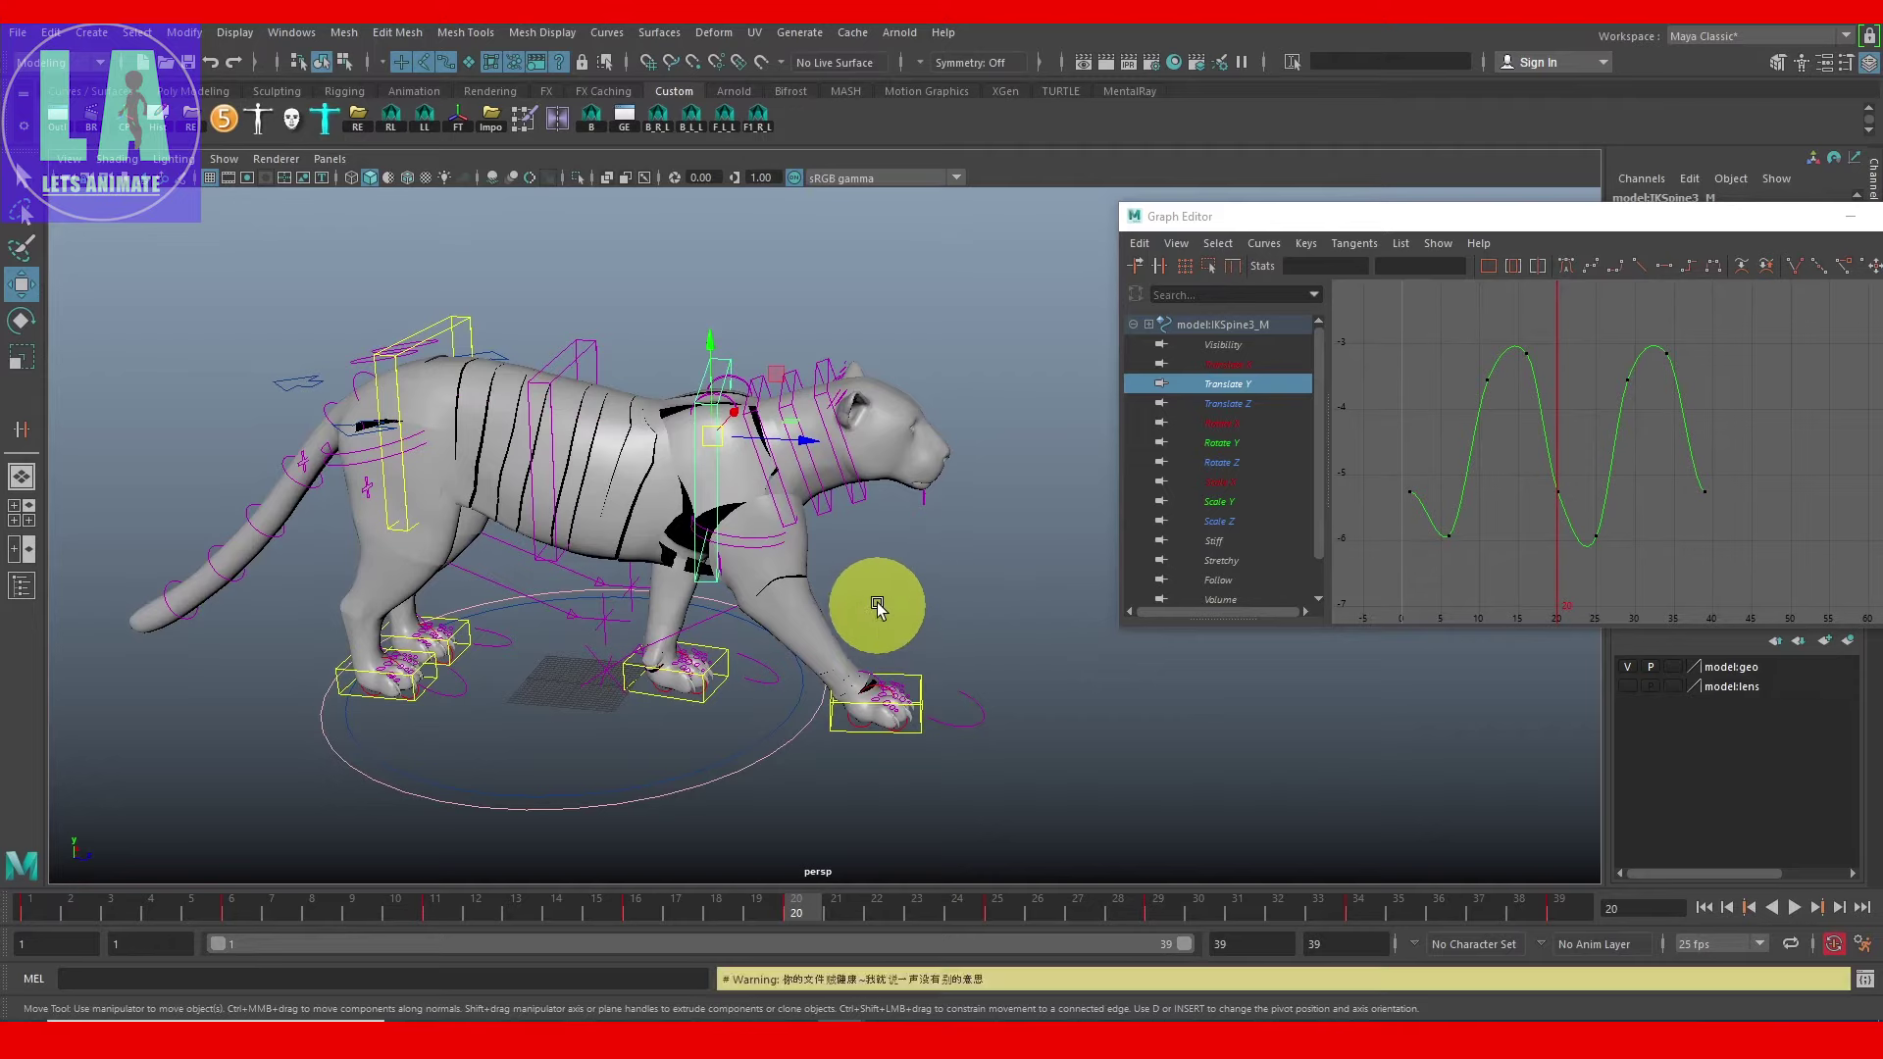
pyautogui.keyDown('alt'); pyautogui.moveTo(941, 615); pyautogui.dragTo(702, 916); pyautogui.keyUp('alt')
pyautogui.click(10, 917)
# Step: Lower the IKSpine3_M Translate Y peaks to about -3.8 for a bigger bounce
pyautogui.click(778, 504)
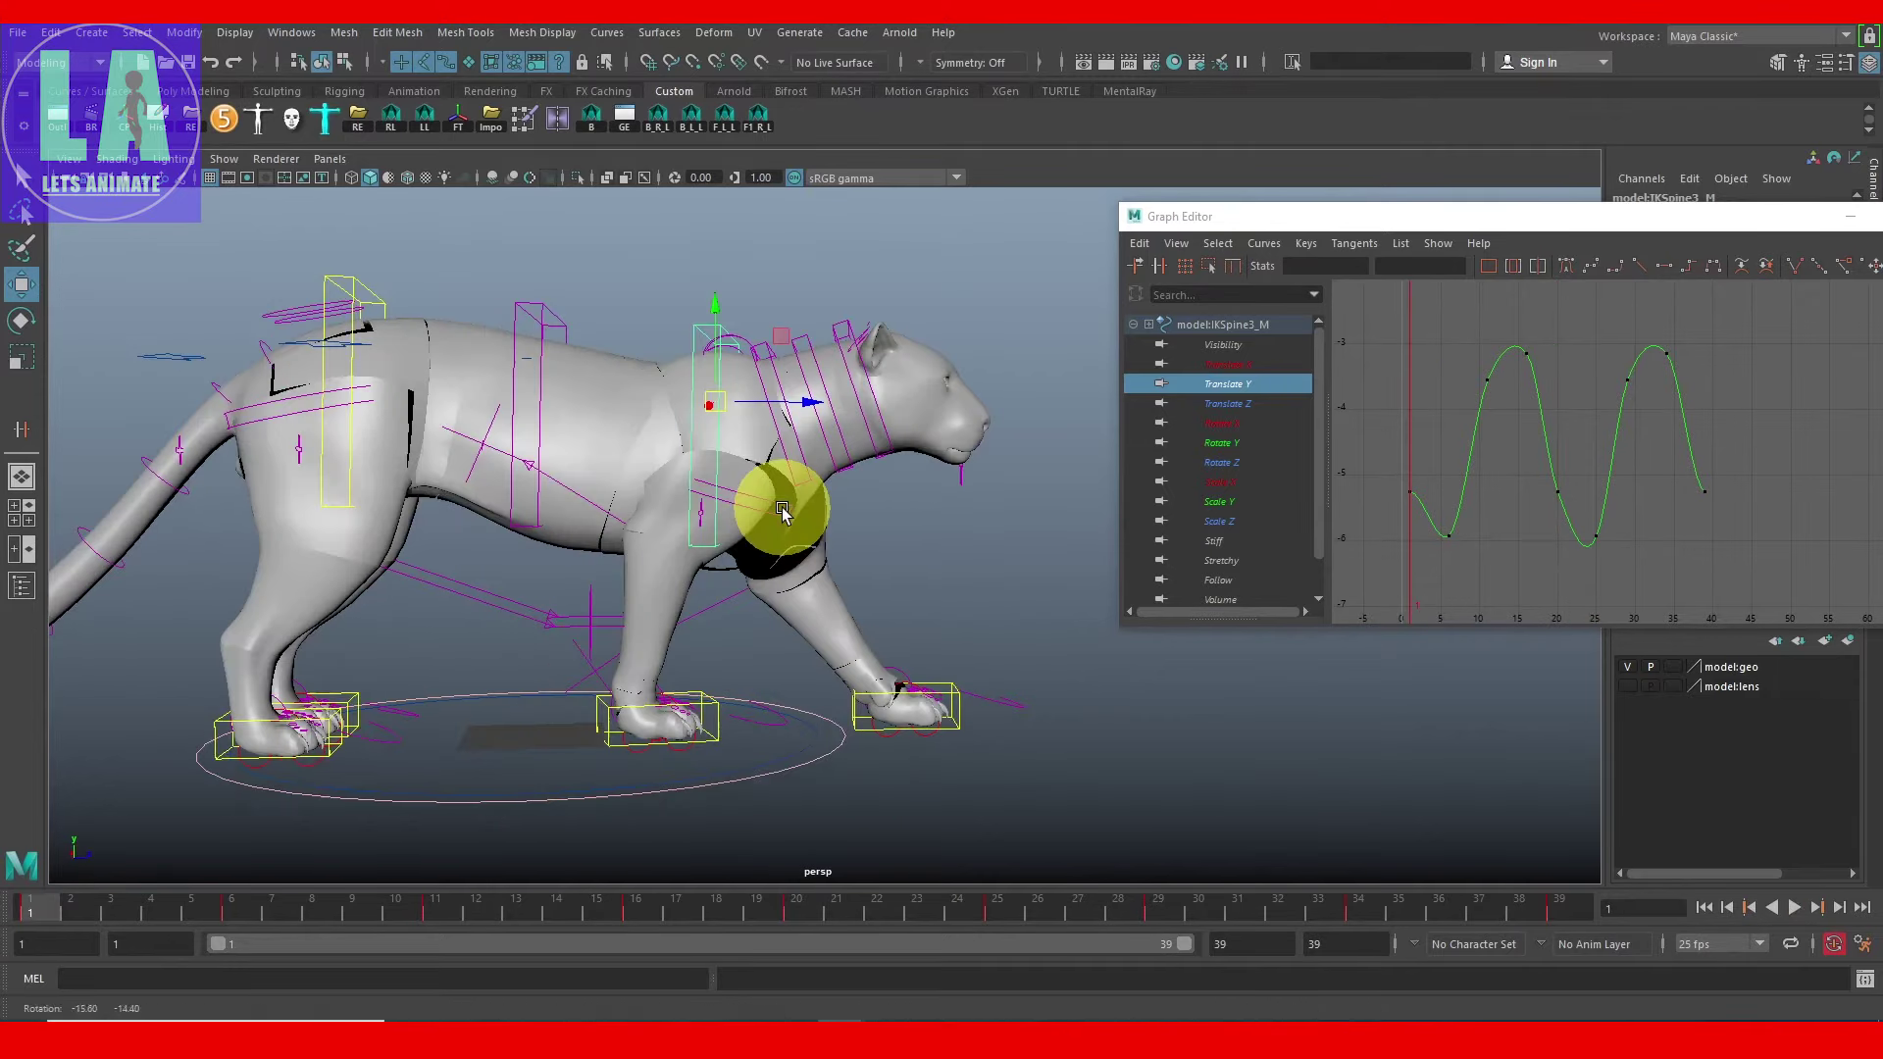
pyautogui.moveTo(1452, 328); pyautogui.dragTo(1711, 382)
pyautogui.scroll(-3, 1726, 402)
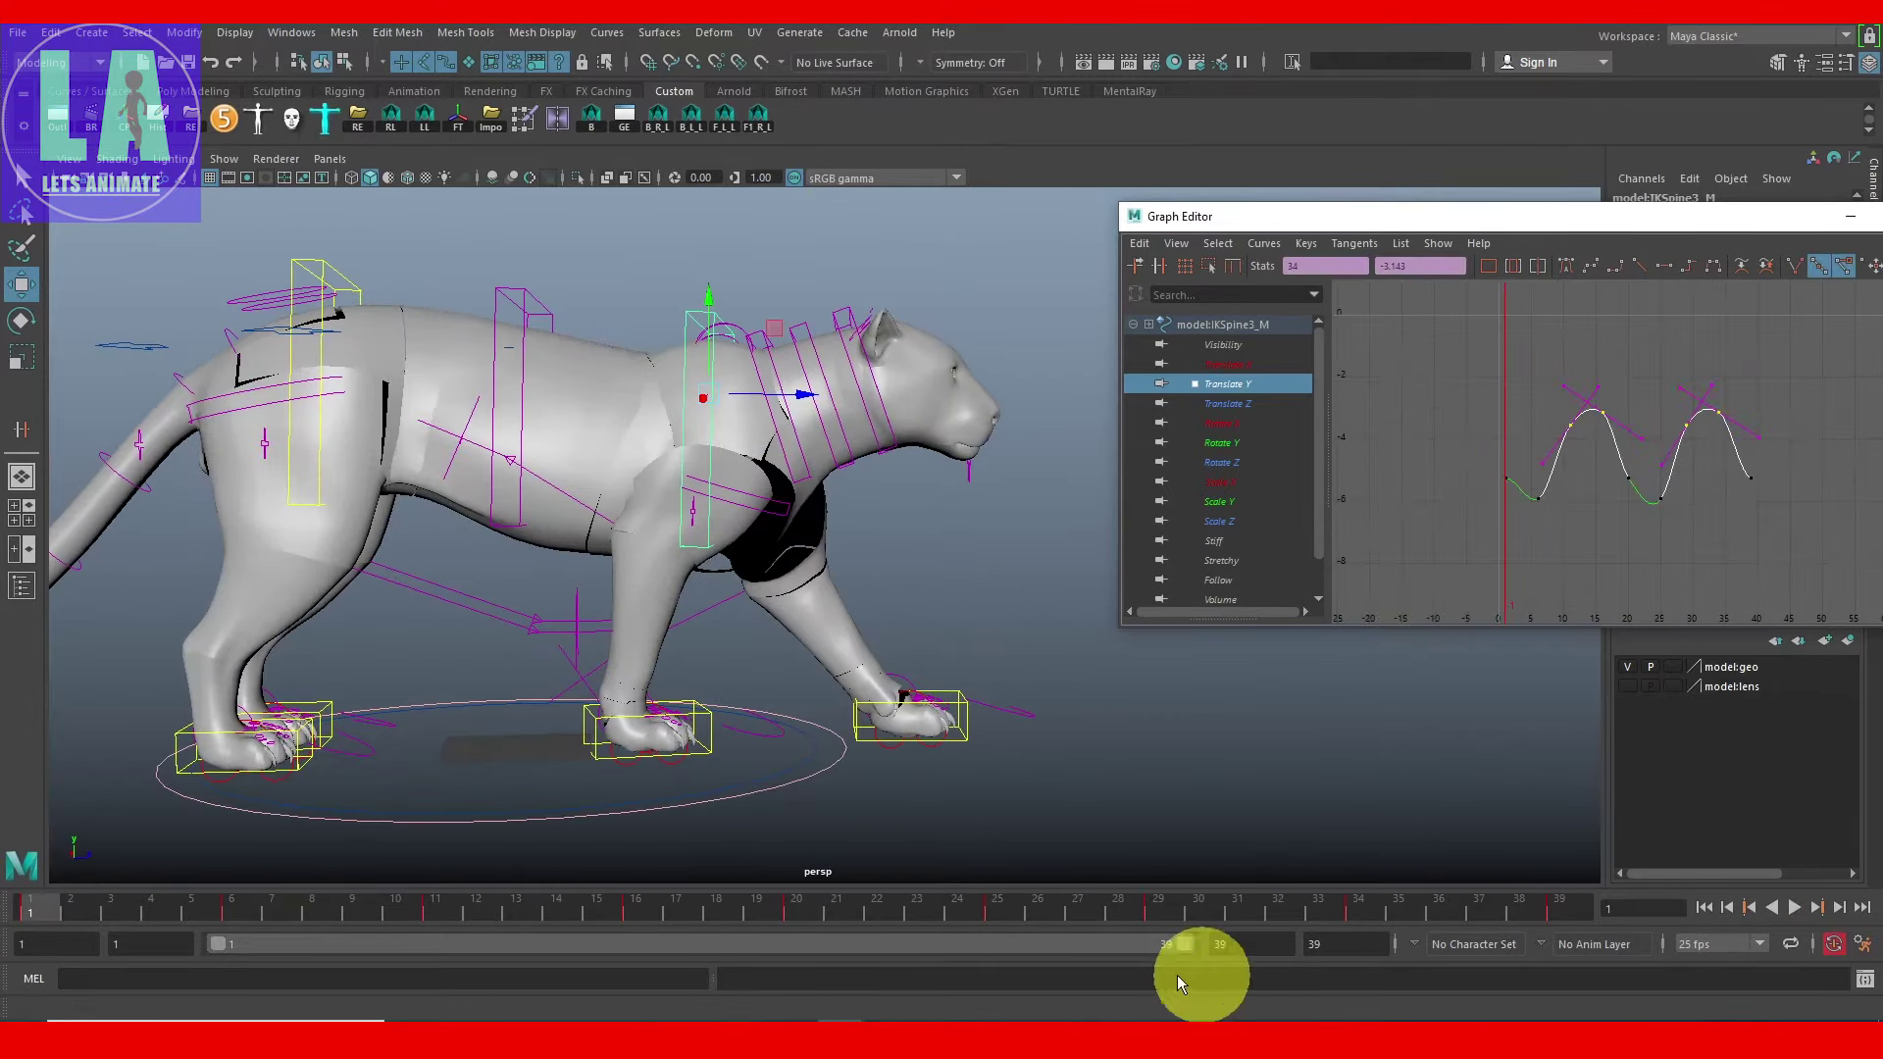
pyautogui.click(439, 912)
pyautogui.moveTo(1701, 421); pyautogui.dragTo(1669, 419)
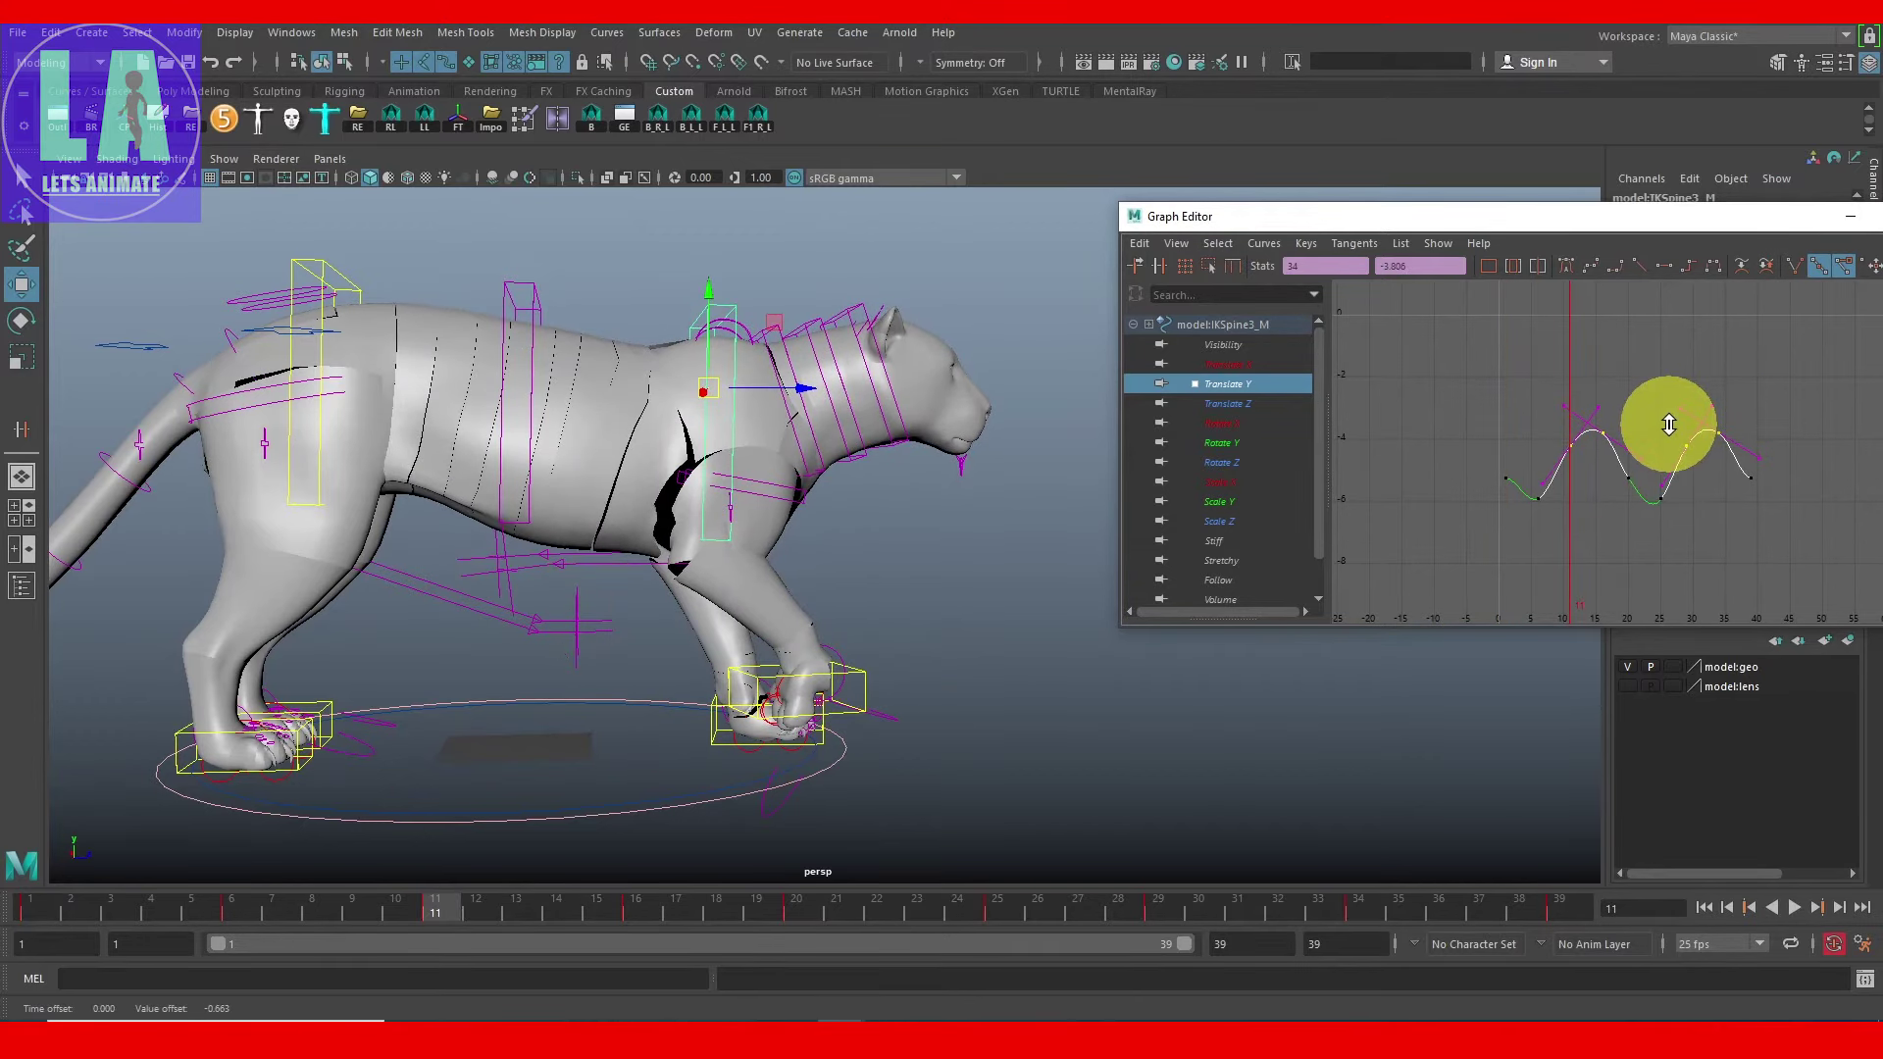
pyautogui.moveTo(1713, 557)
pyautogui.mouseDown()
pyautogui.moveTo(1491, 502)
pyautogui.moveTo(1637, 547)
pyautogui.mouseUp()
# Step: Play back the bounce, then select the front right leg control IKLegFront_R
pyautogui.click(1794, 907)
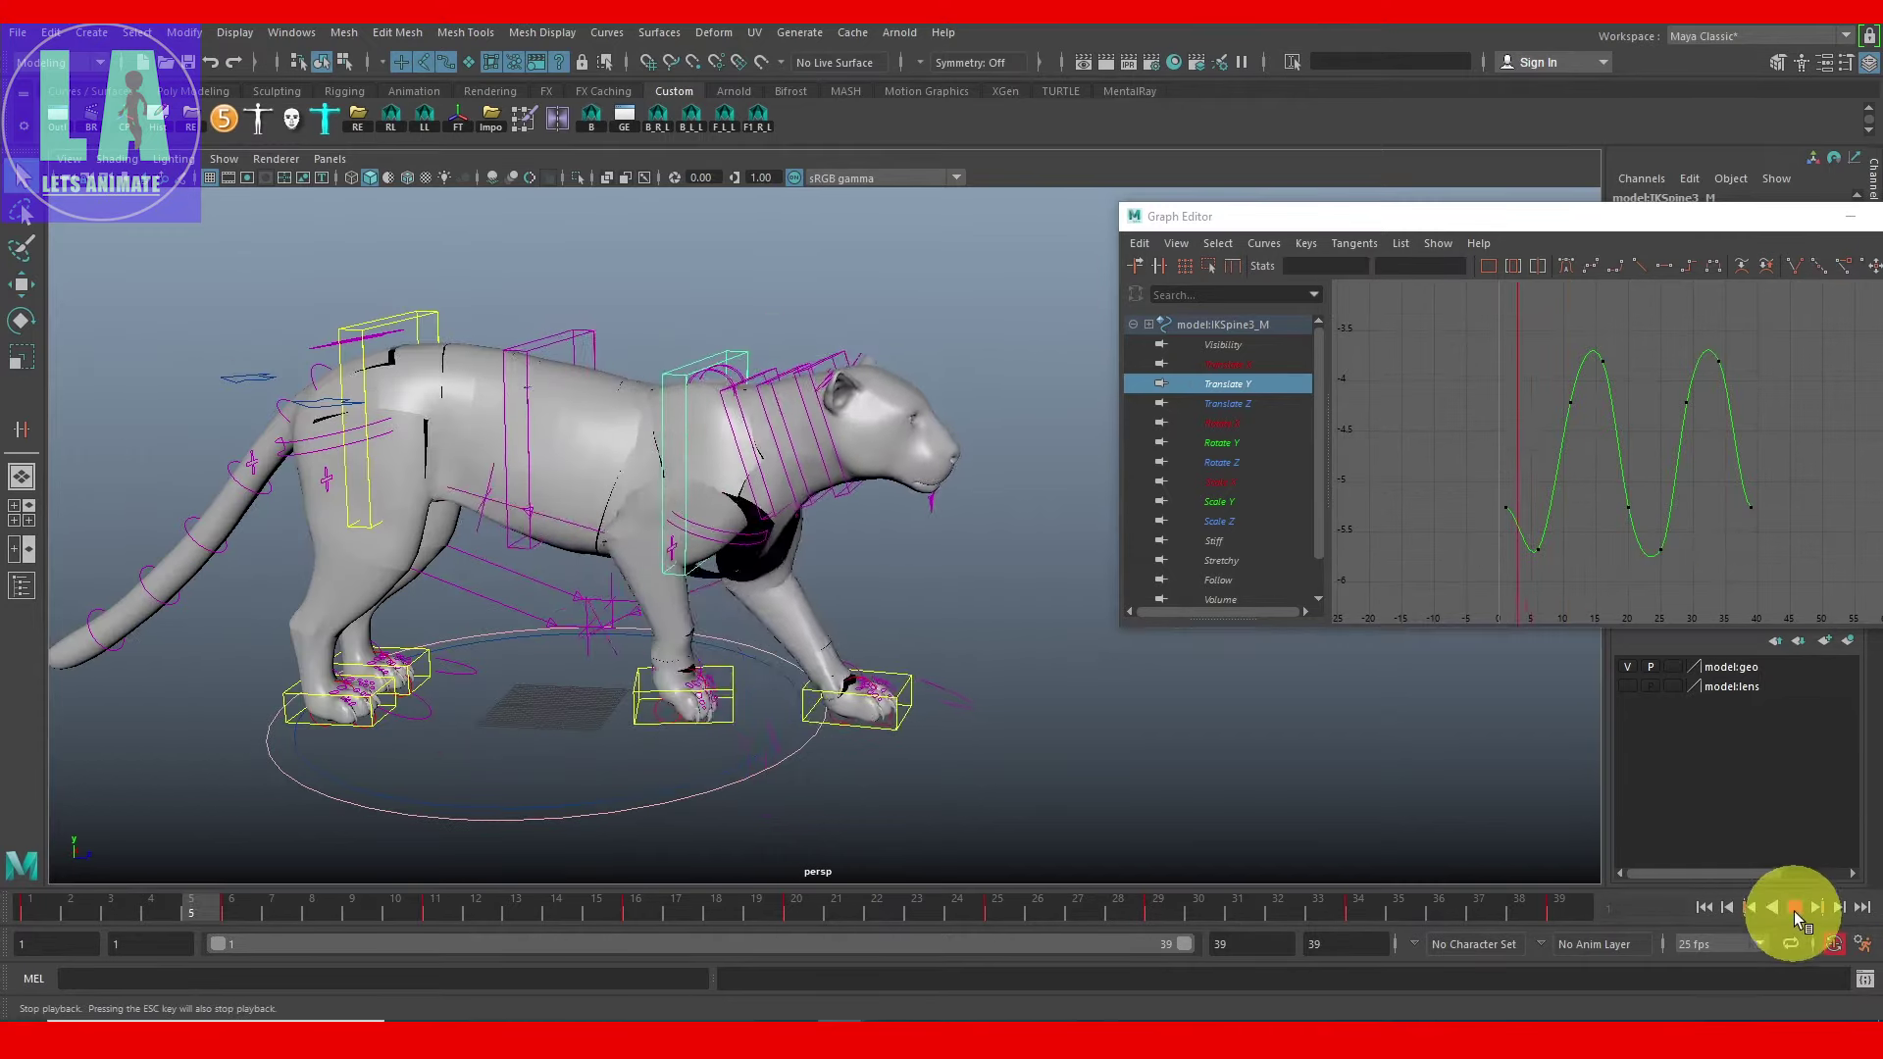
pyautogui.keyDown('alt'); pyautogui.moveTo(1009, 716); pyautogui.dragTo(1036, 768, button='right'); pyautogui.keyUp('alt')
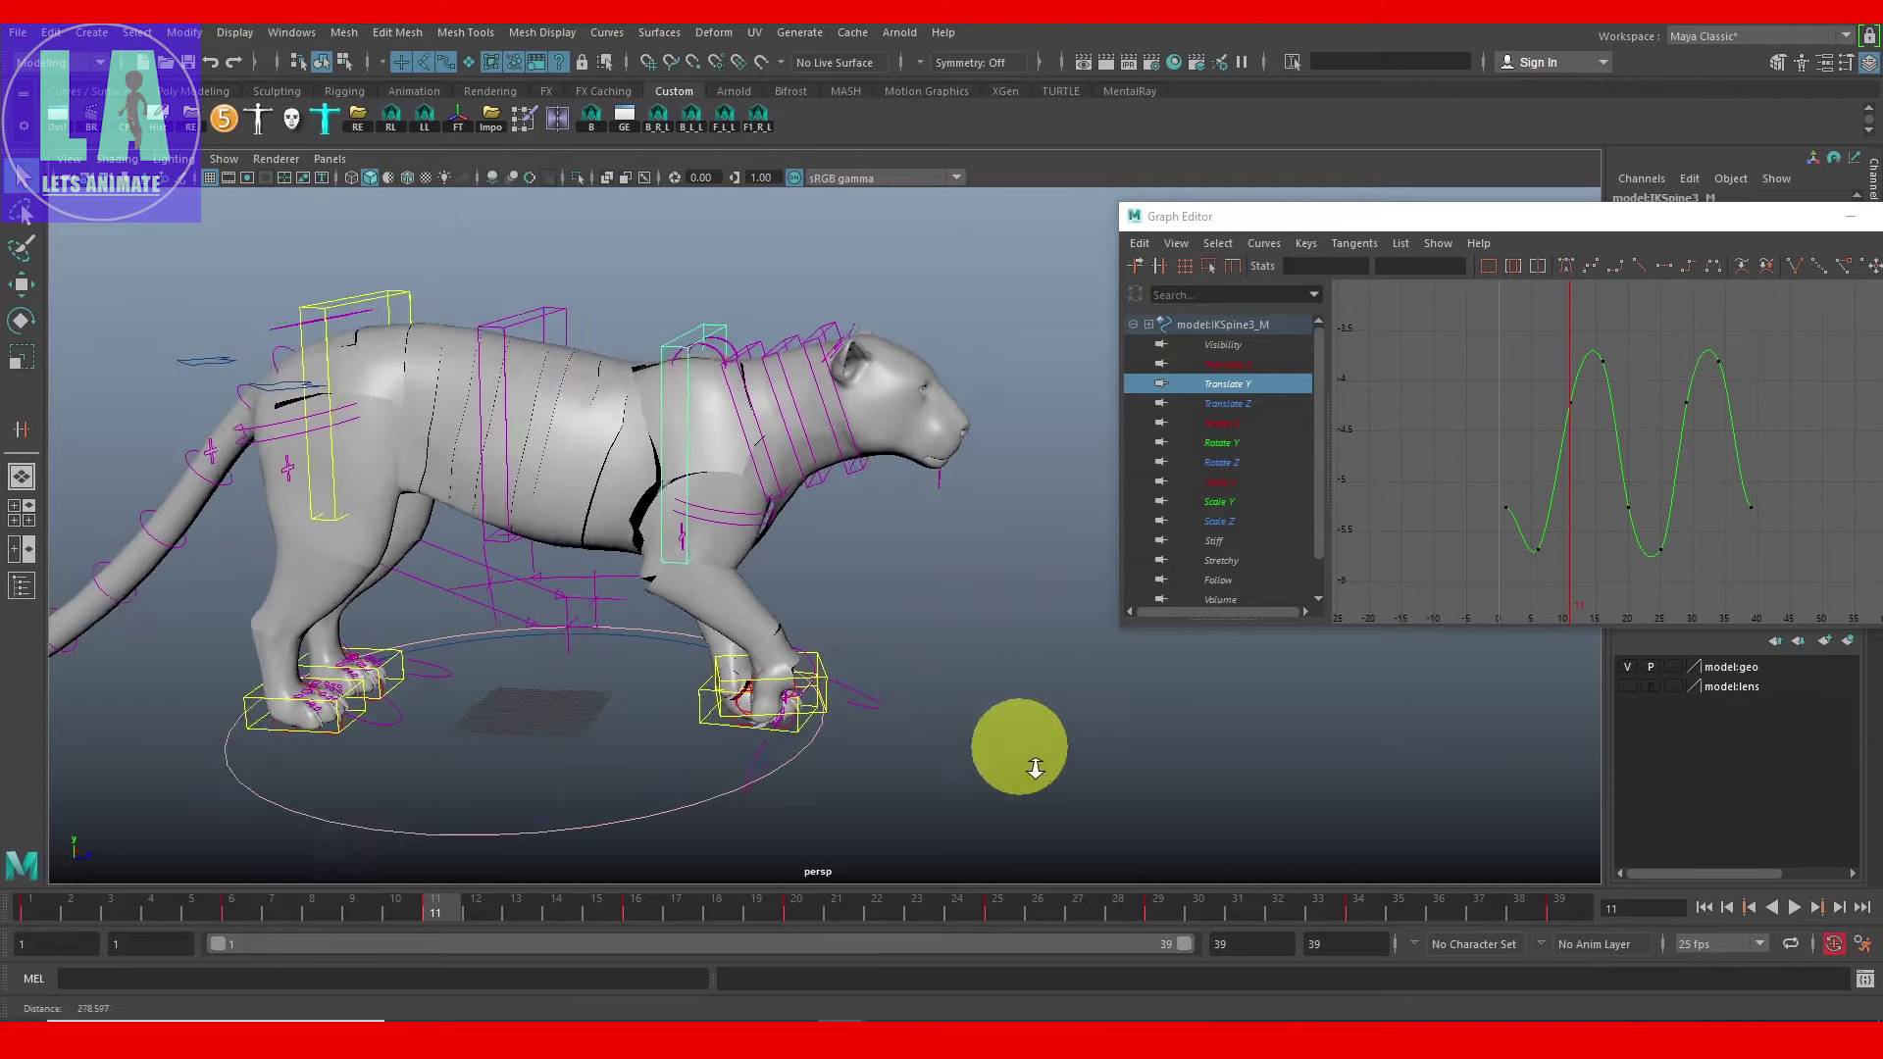
pyautogui.hotkey('alt', 'shift', 'v')
pyautogui.click(662, 686)
pyautogui.press('w')
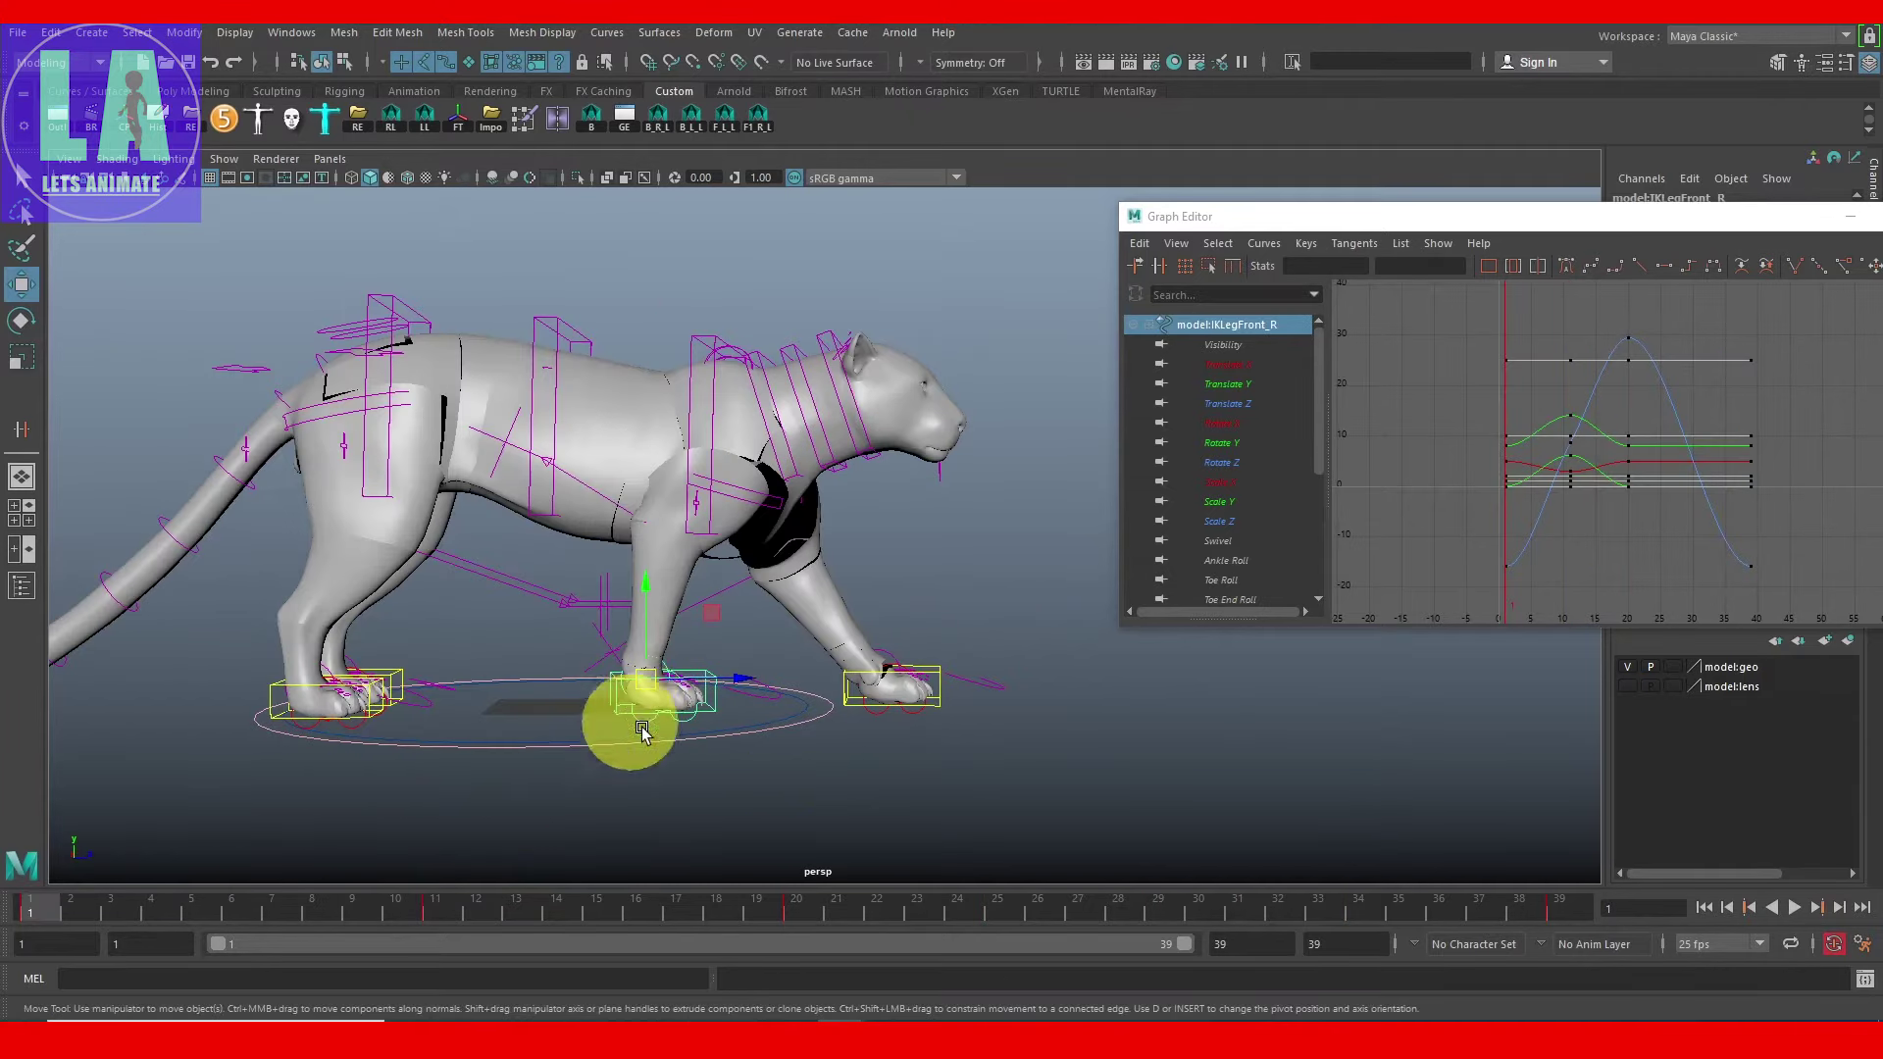
# Step: Isolate the front right leg's Translate Z curve with the current time at frame 5
pyautogui.moveTo(74, 905); pyautogui.dragTo(184, 921)
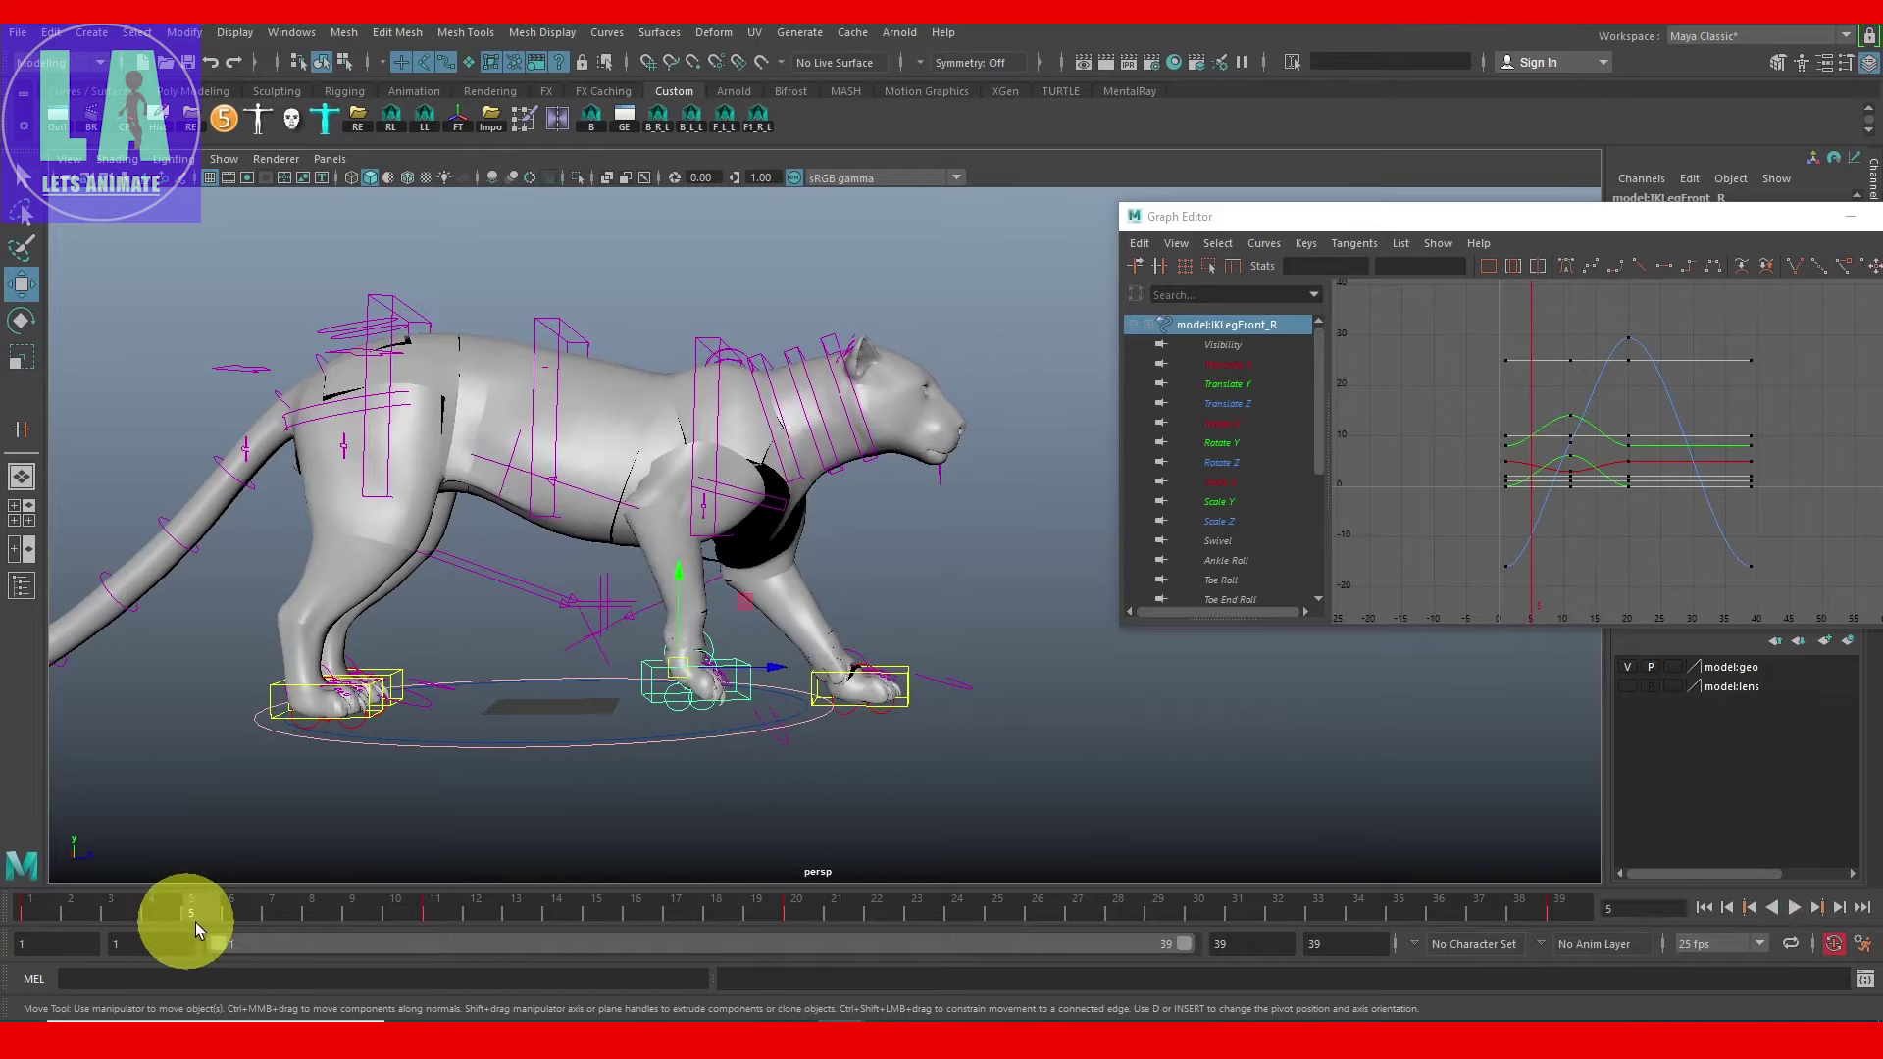
pyautogui.click(1240, 397)
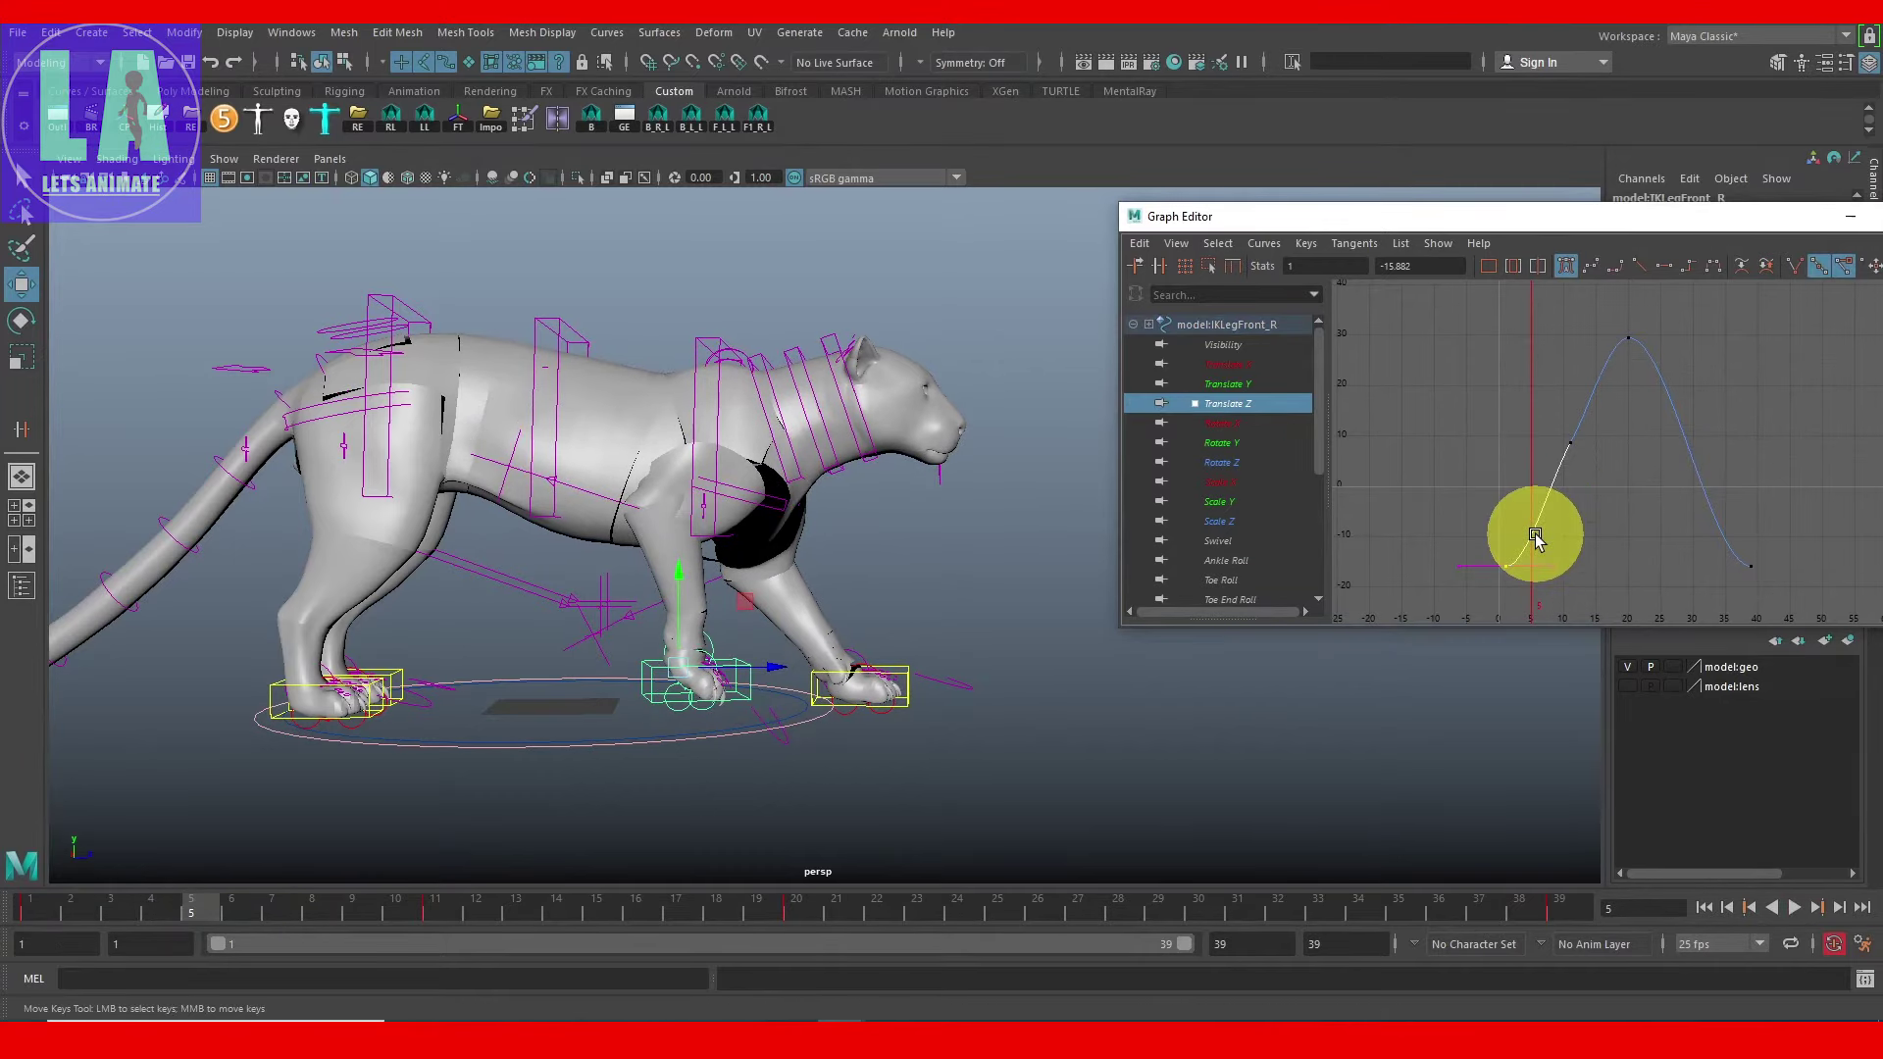
pyautogui.click(30, 904)
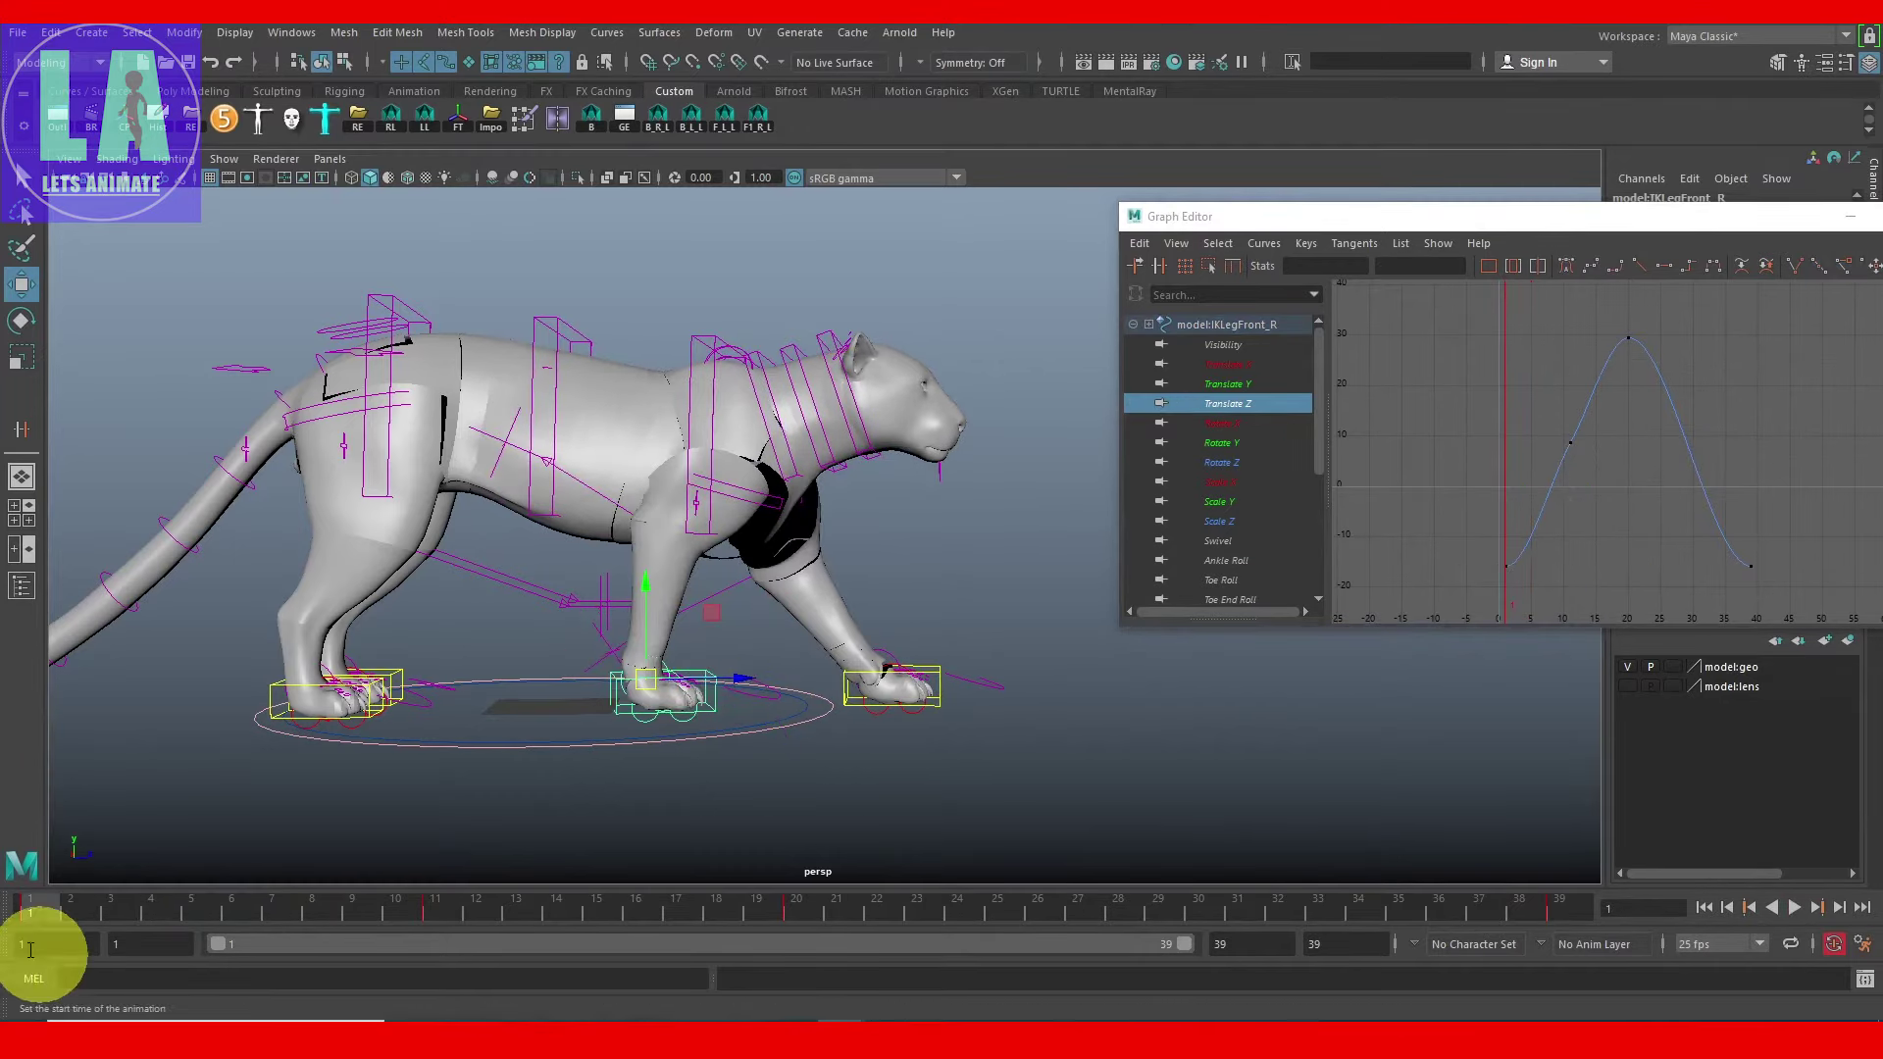
pyautogui.moveTo(23, 917); pyautogui.dragTo(187, 919)
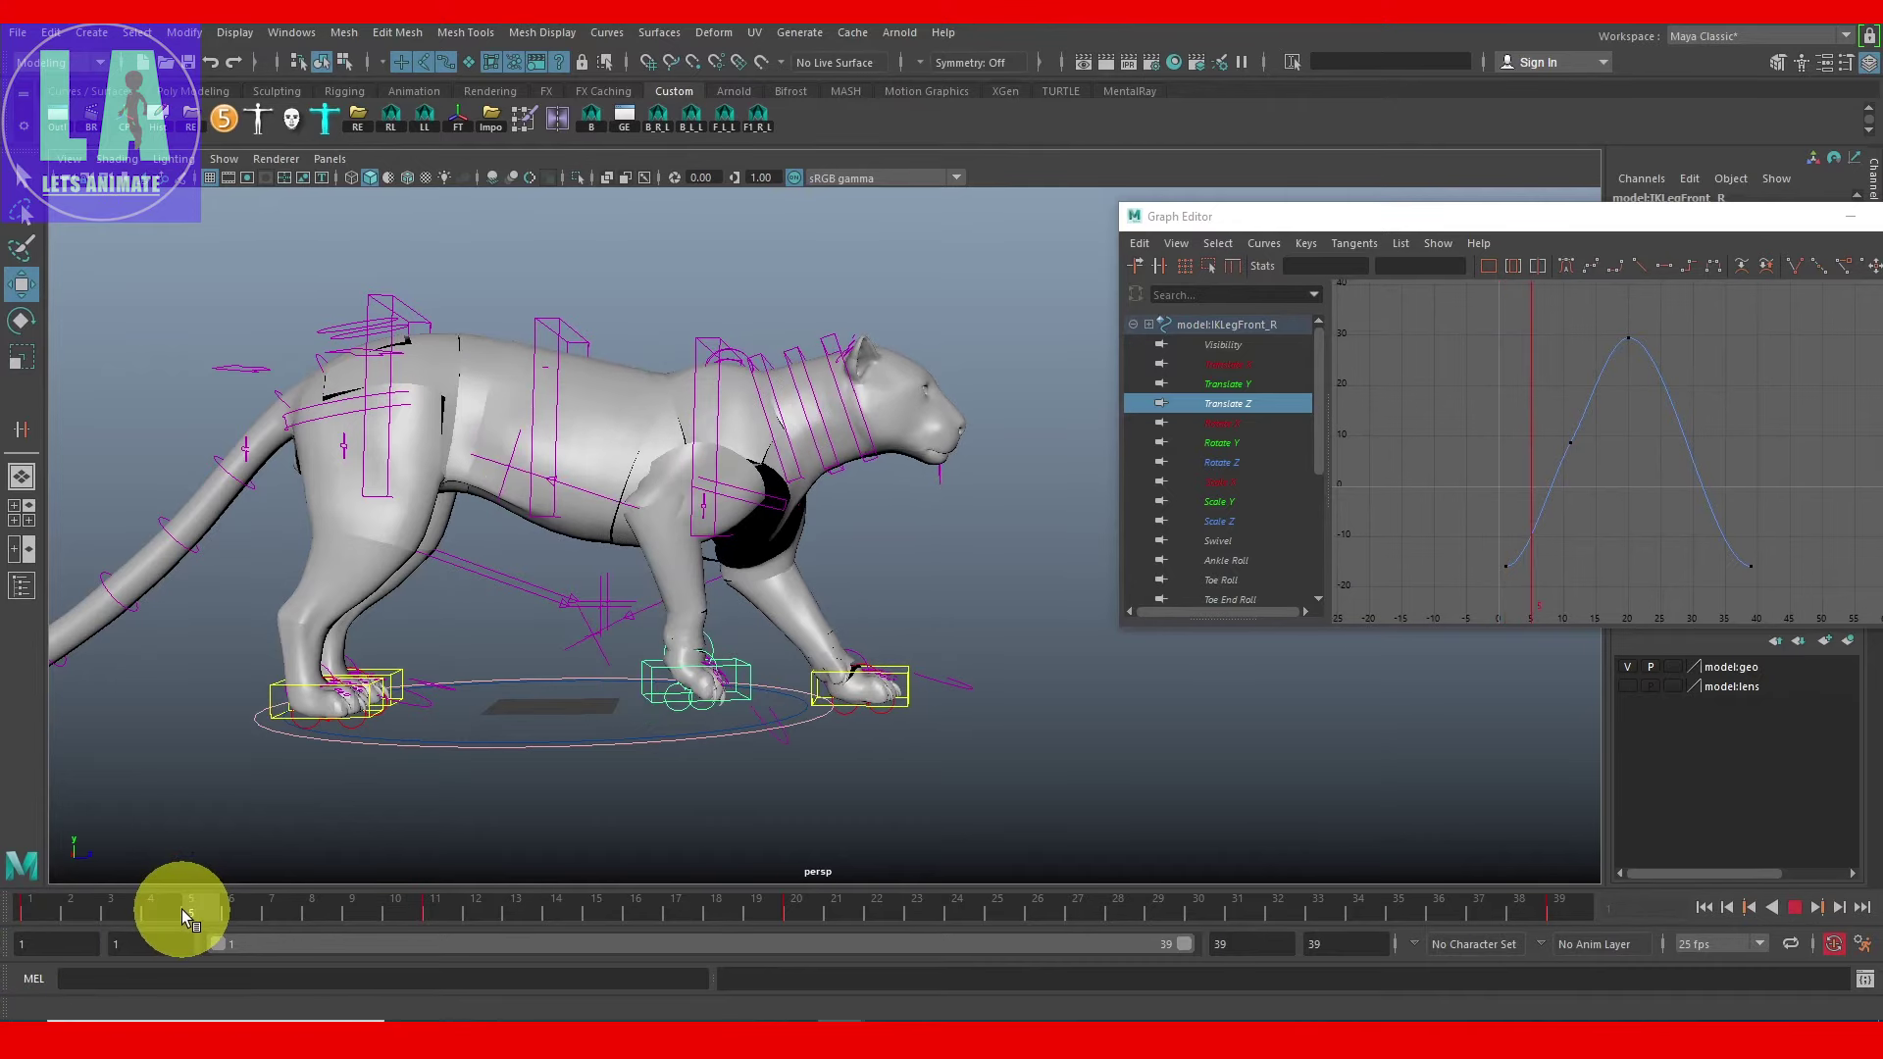
pyautogui.click(1537, 540)
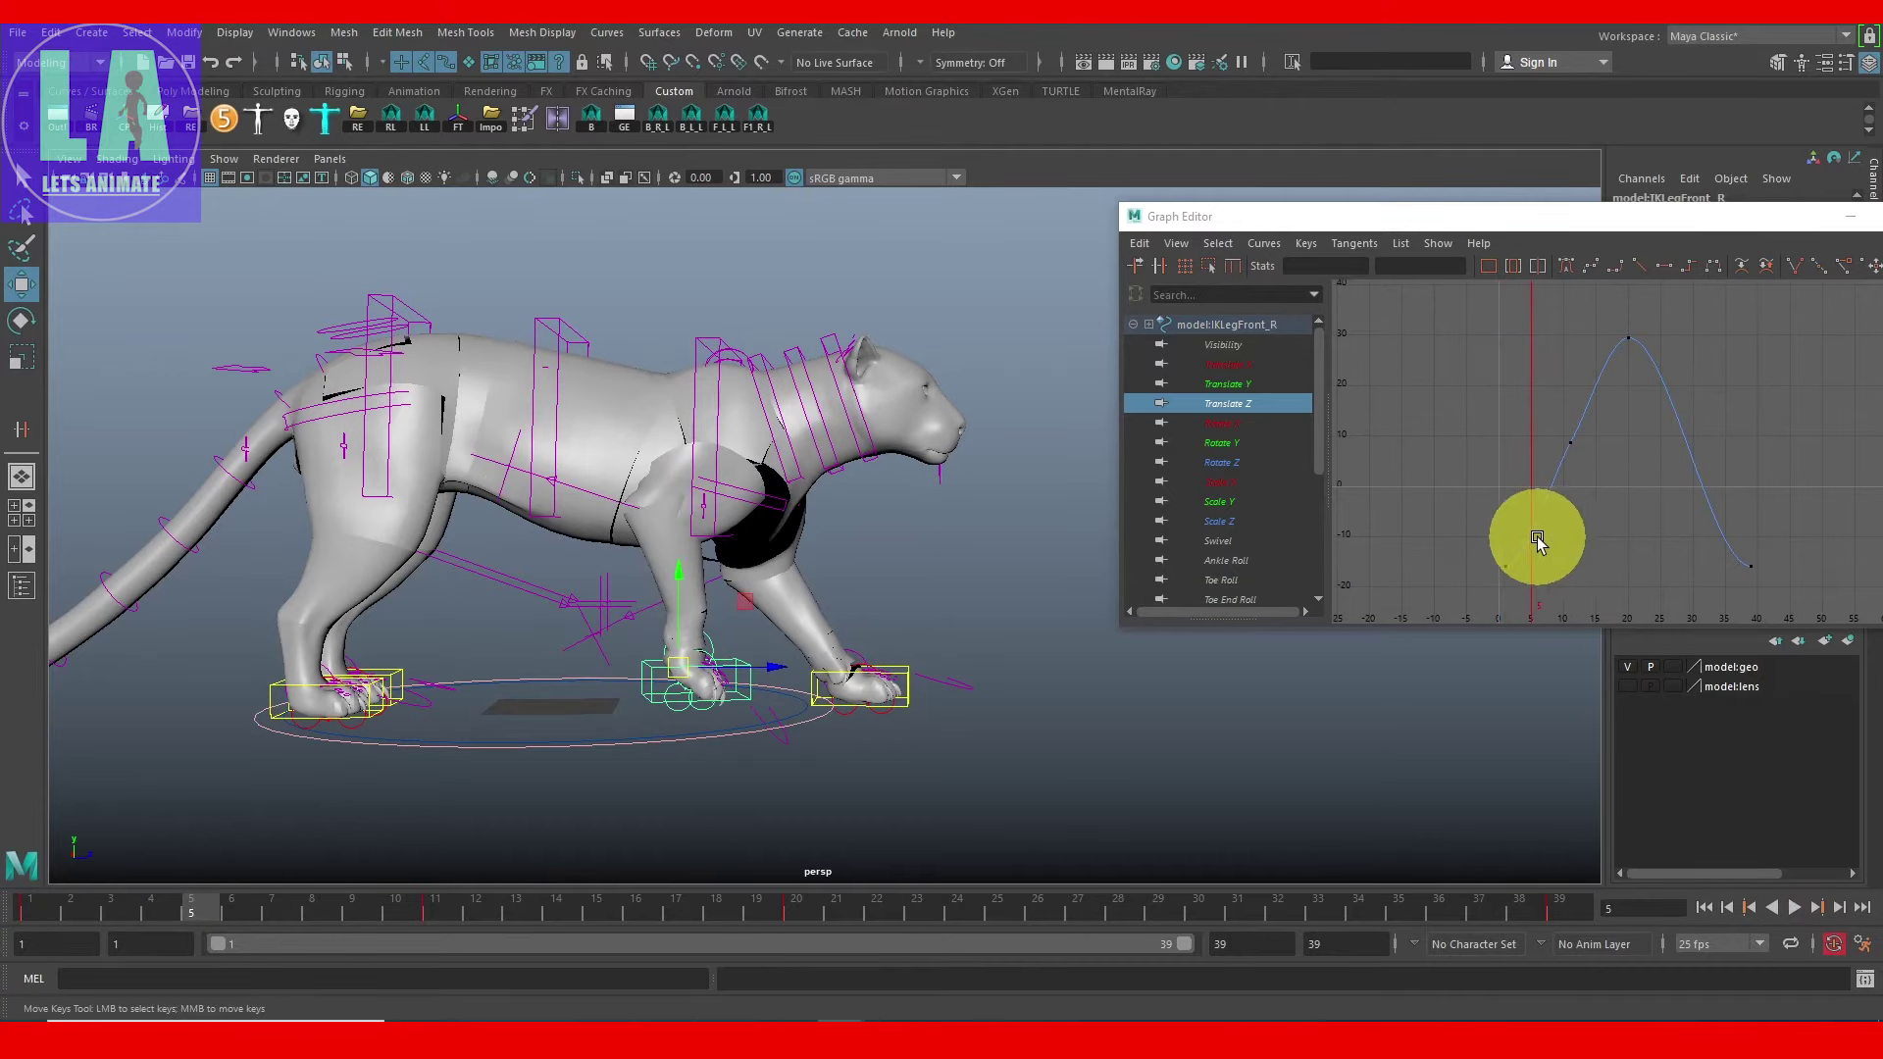
# Step: Insert a frame-5 key on the Translate Z curve and lower it to about -24.8
pyautogui.press('i')
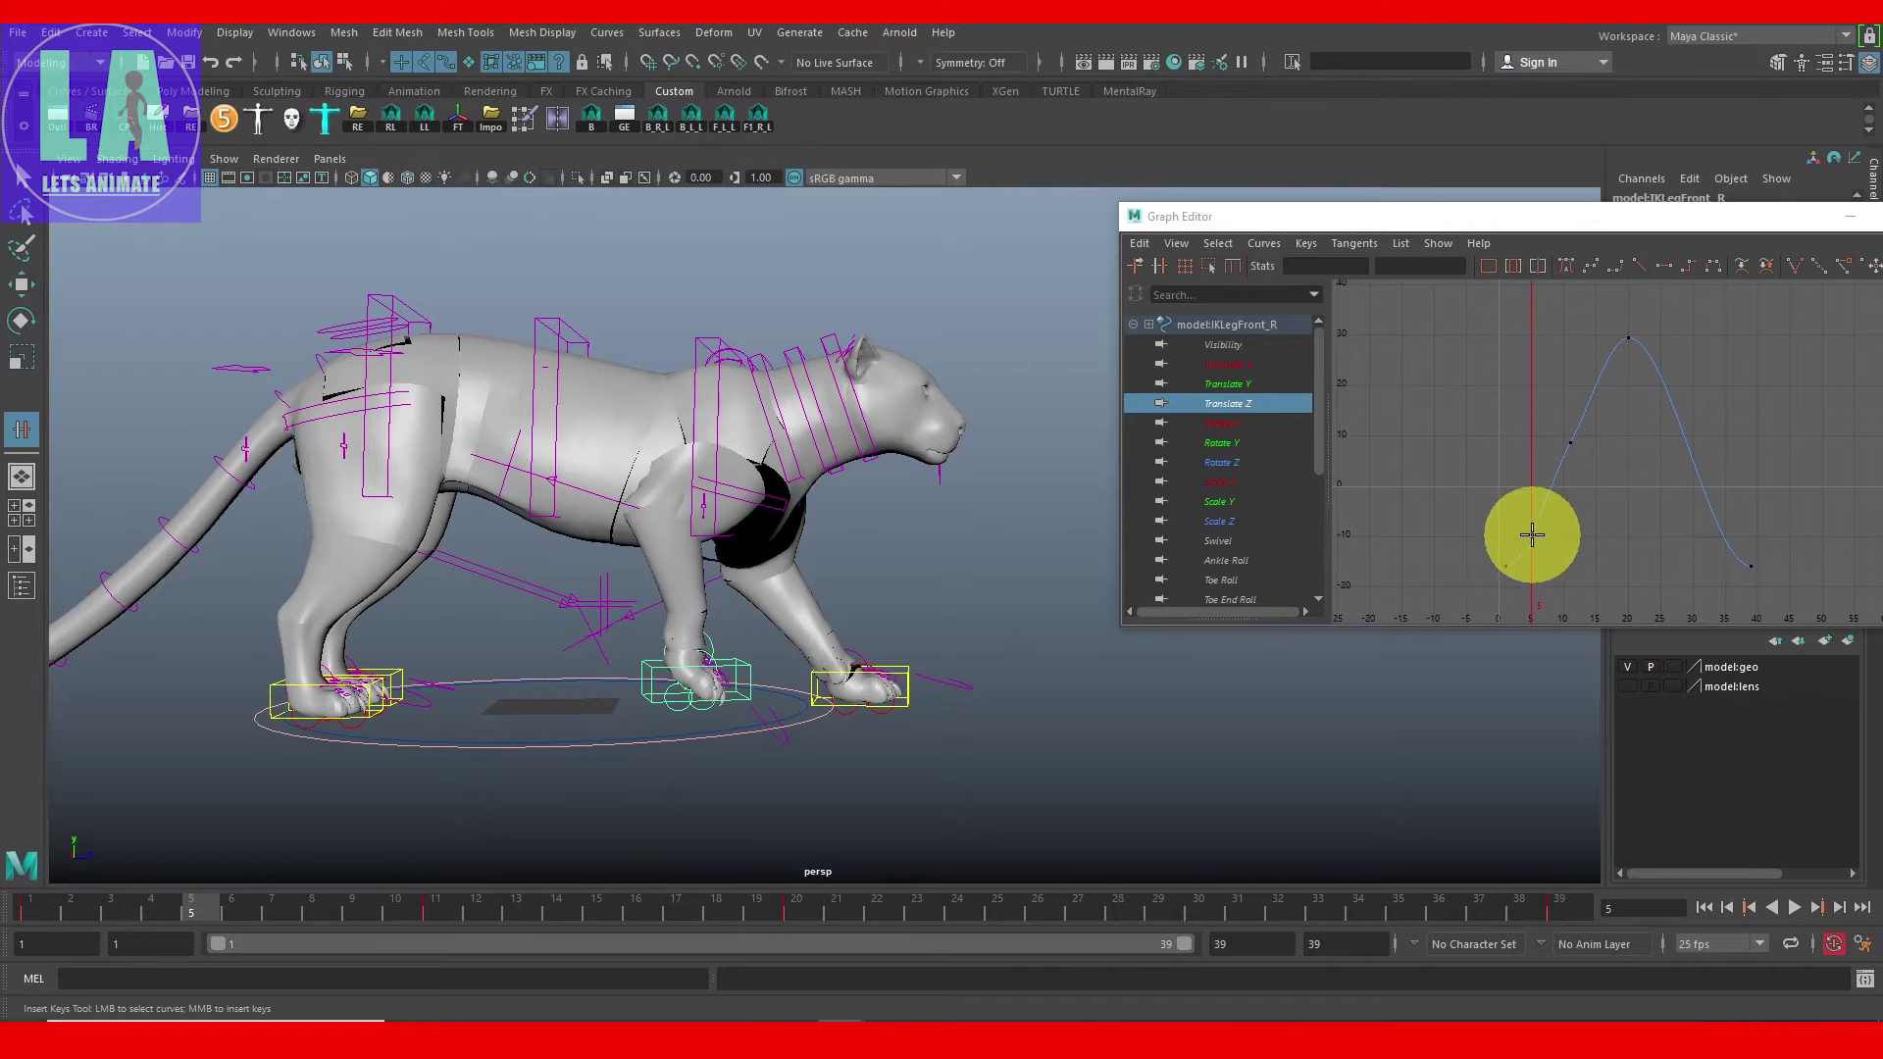
pyautogui.click(1530, 539)
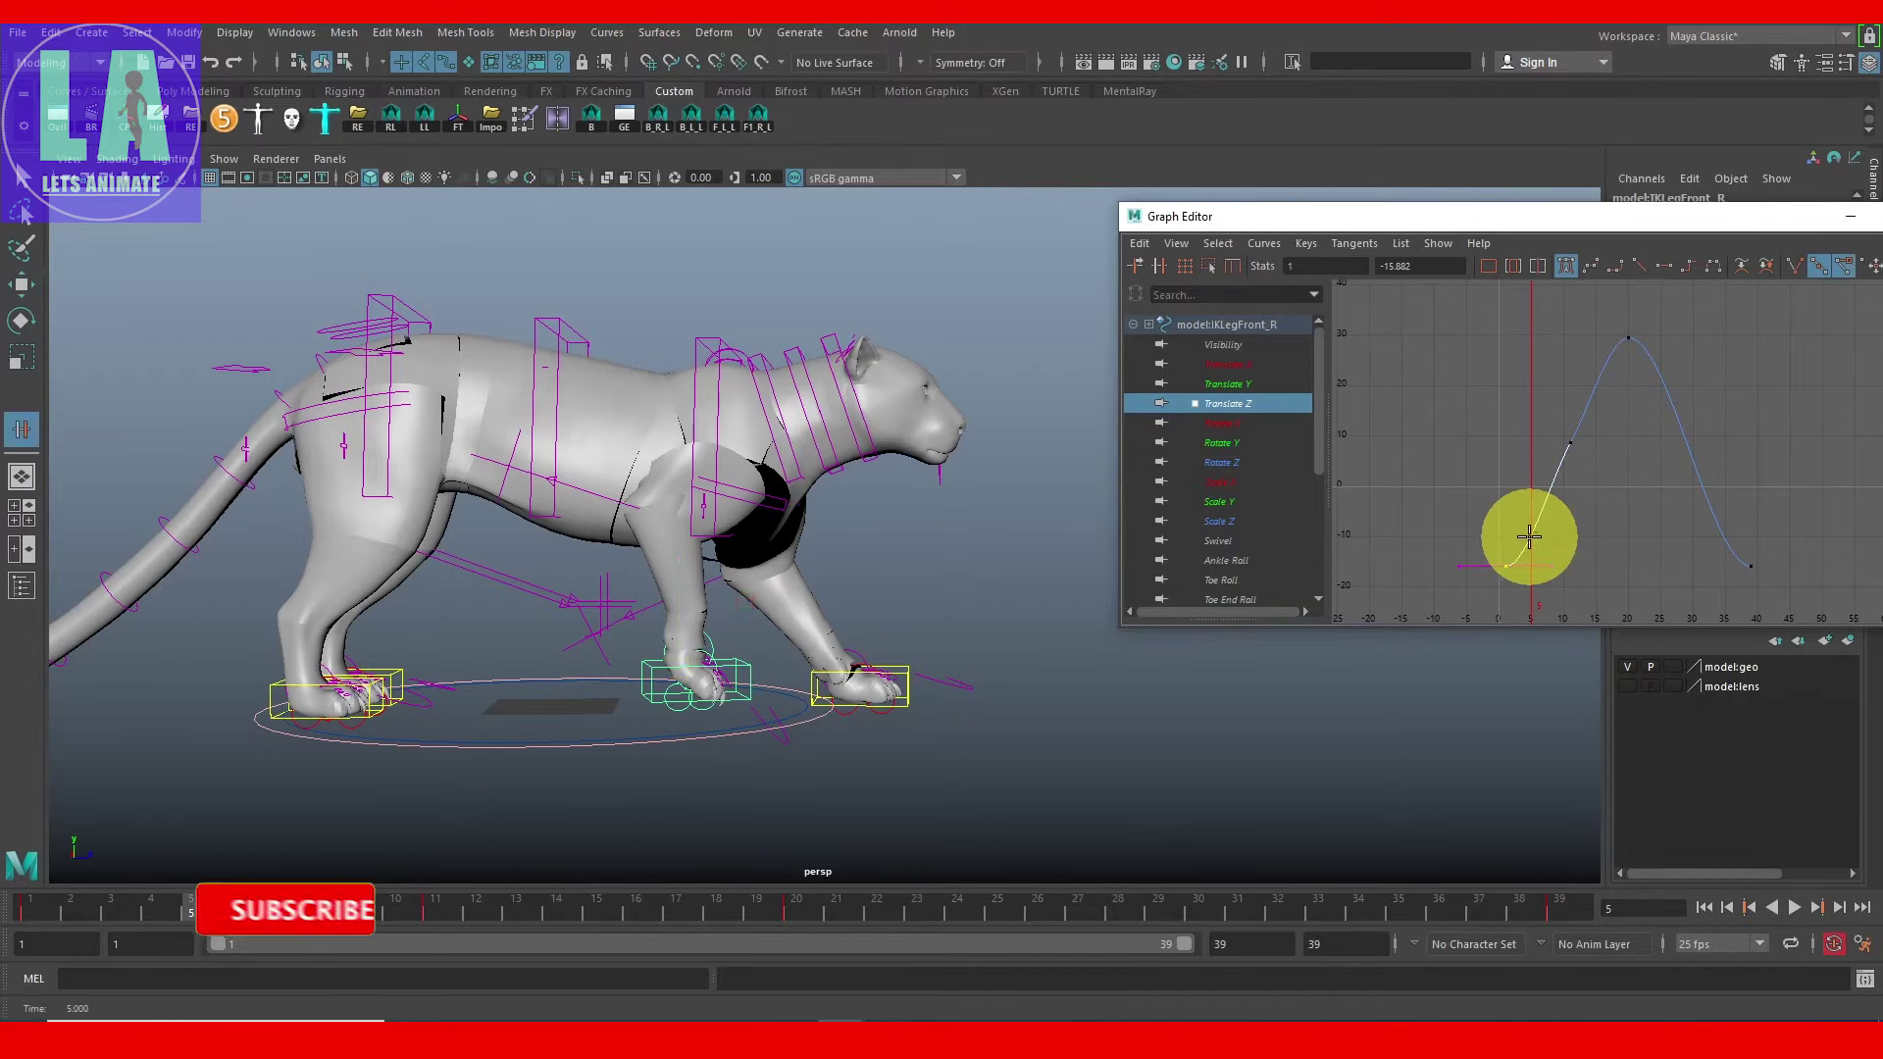
pyautogui.middleClick(1530, 537)
pyautogui.press('f')
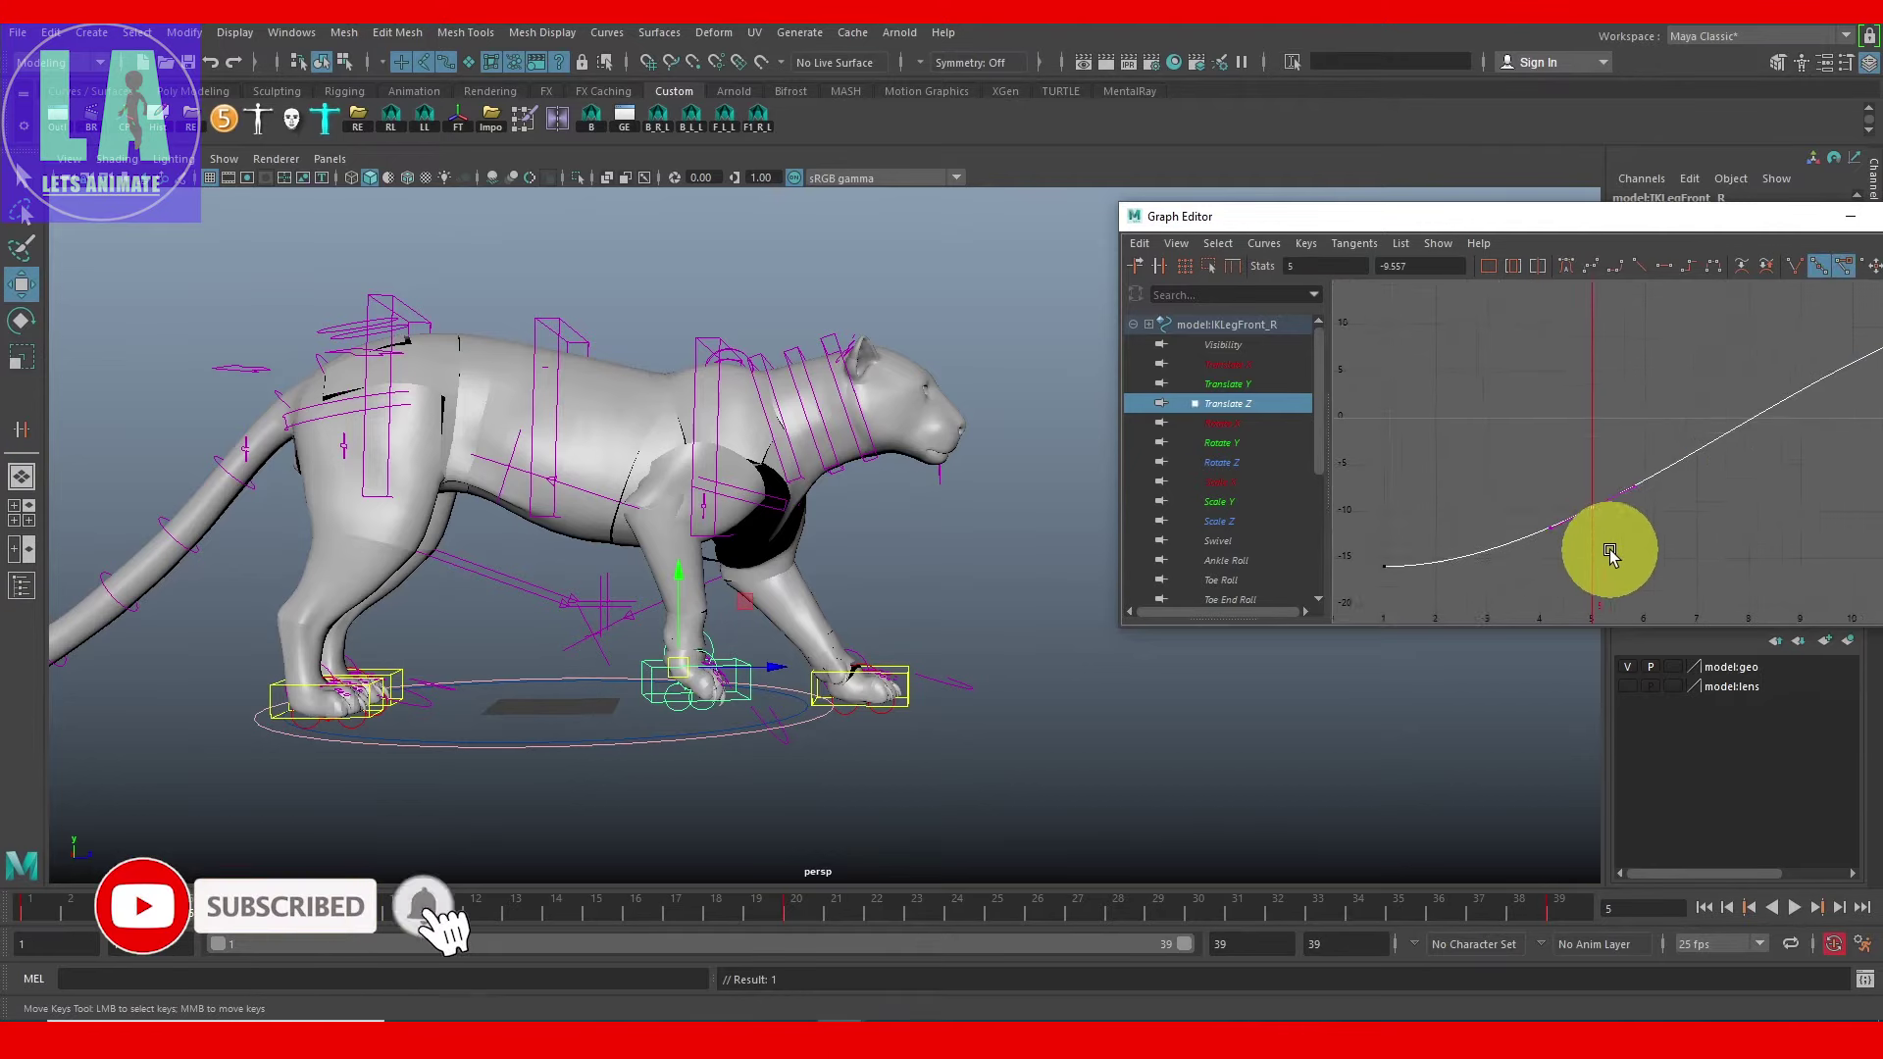
pyautogui.scroll(-3, 1647, 520)
pyautogui.moveTo(1662, 488); pyautogui.dragTo(1661, 538, button='middle')
pyautogui.hotkey('alt', 'v')
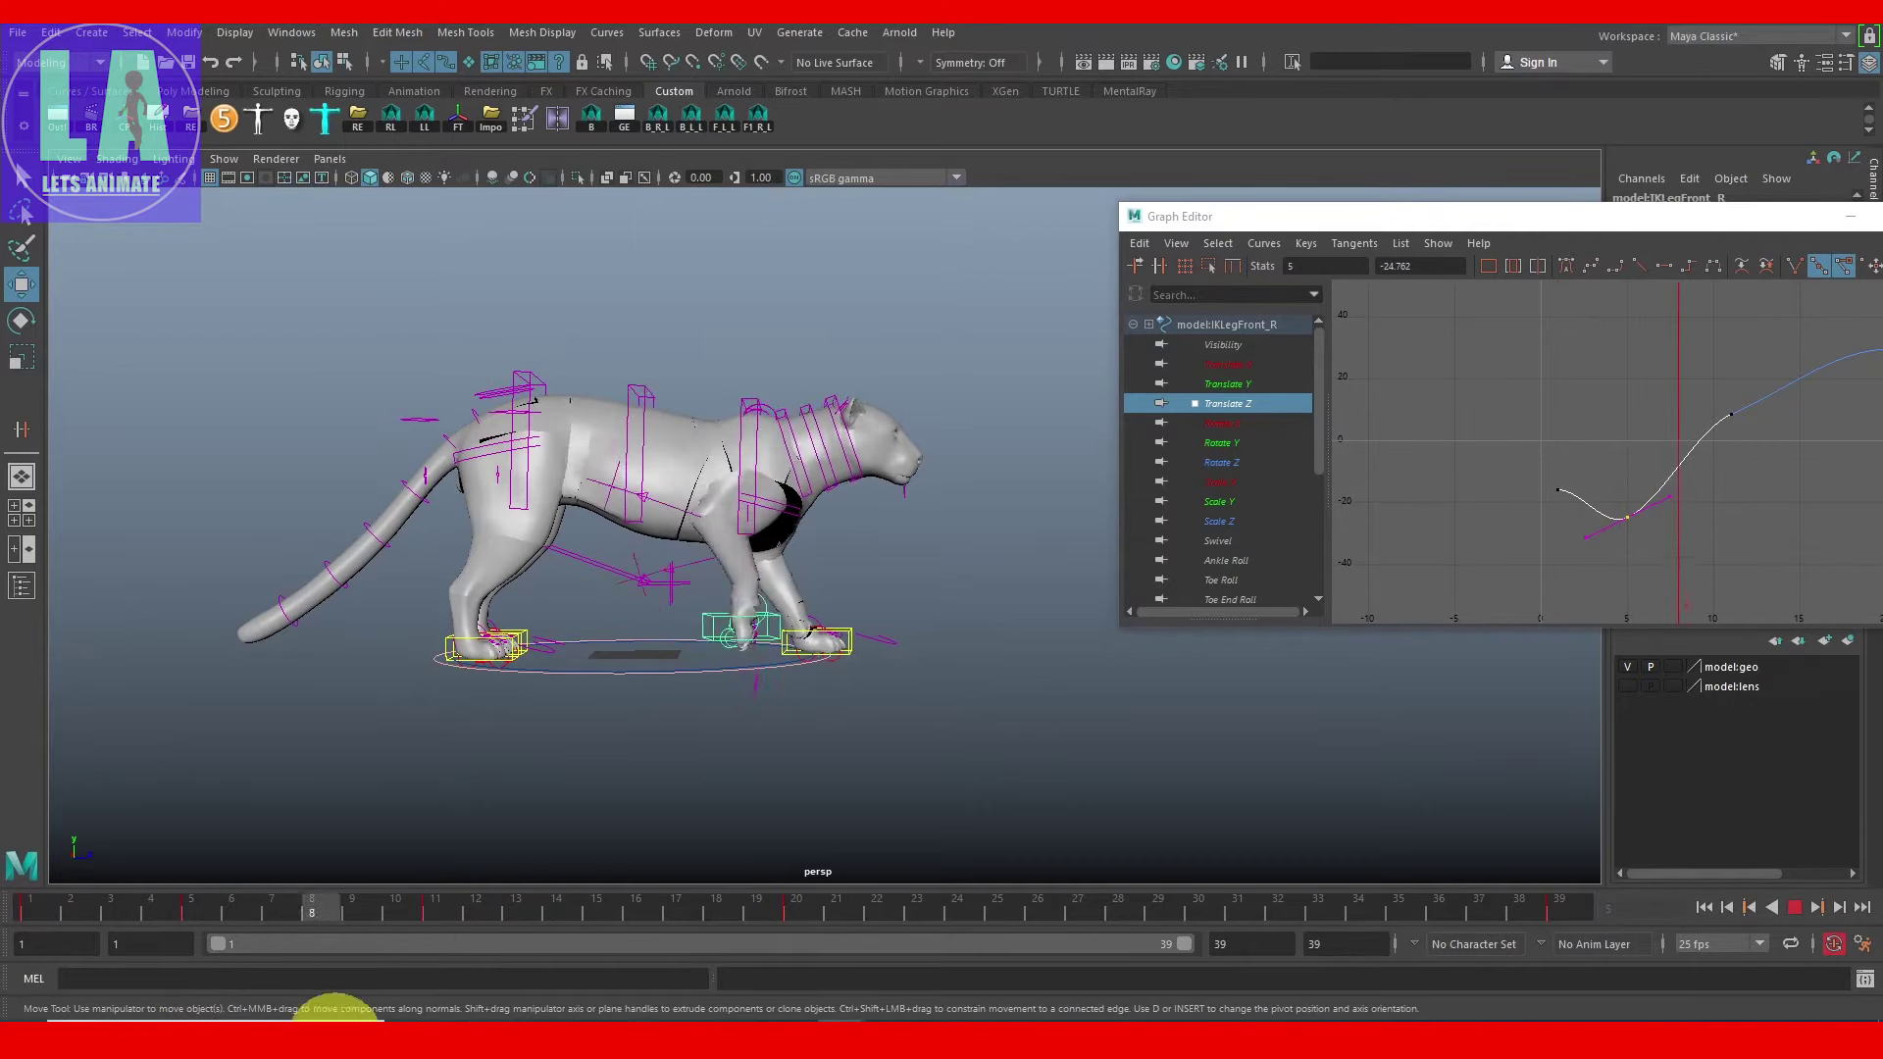
pyautogui.click(208, 902)
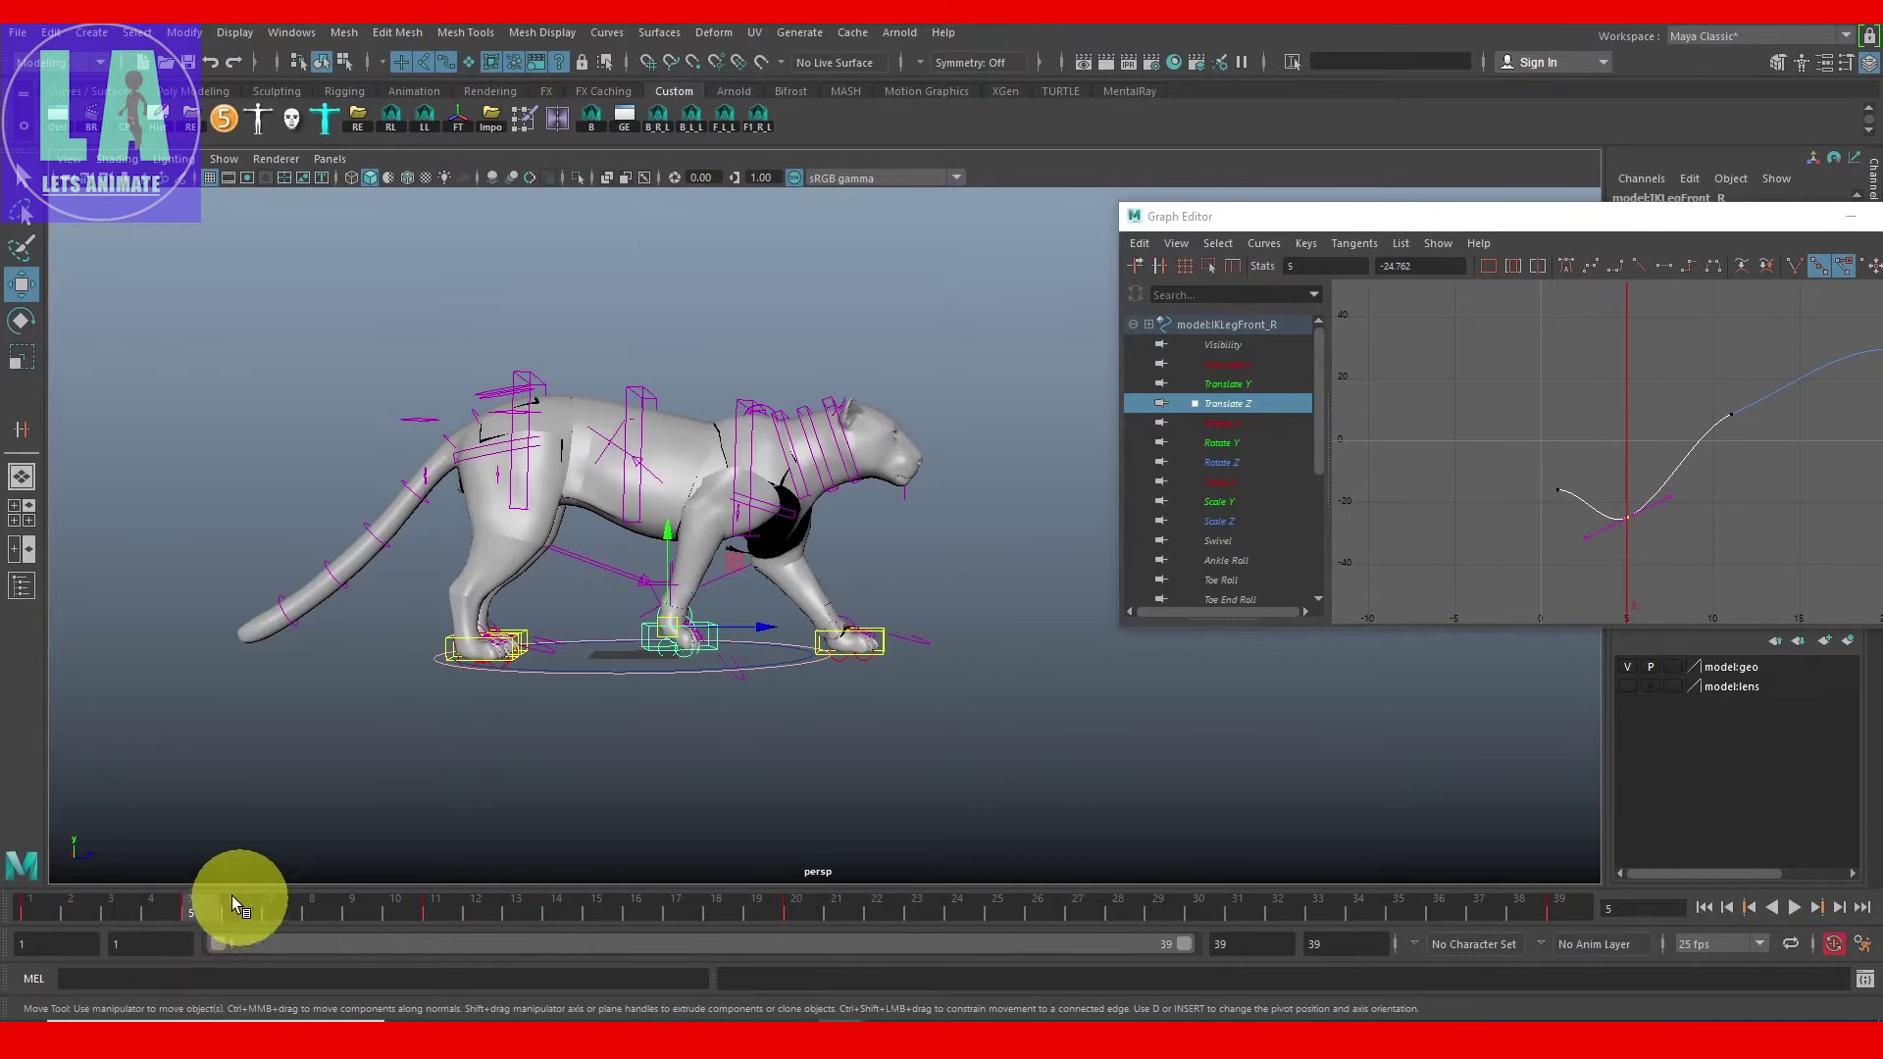
# Step: Delete the frame-5 key from the time slider and play back the leg
pyautogui.rightClick(208, 902)
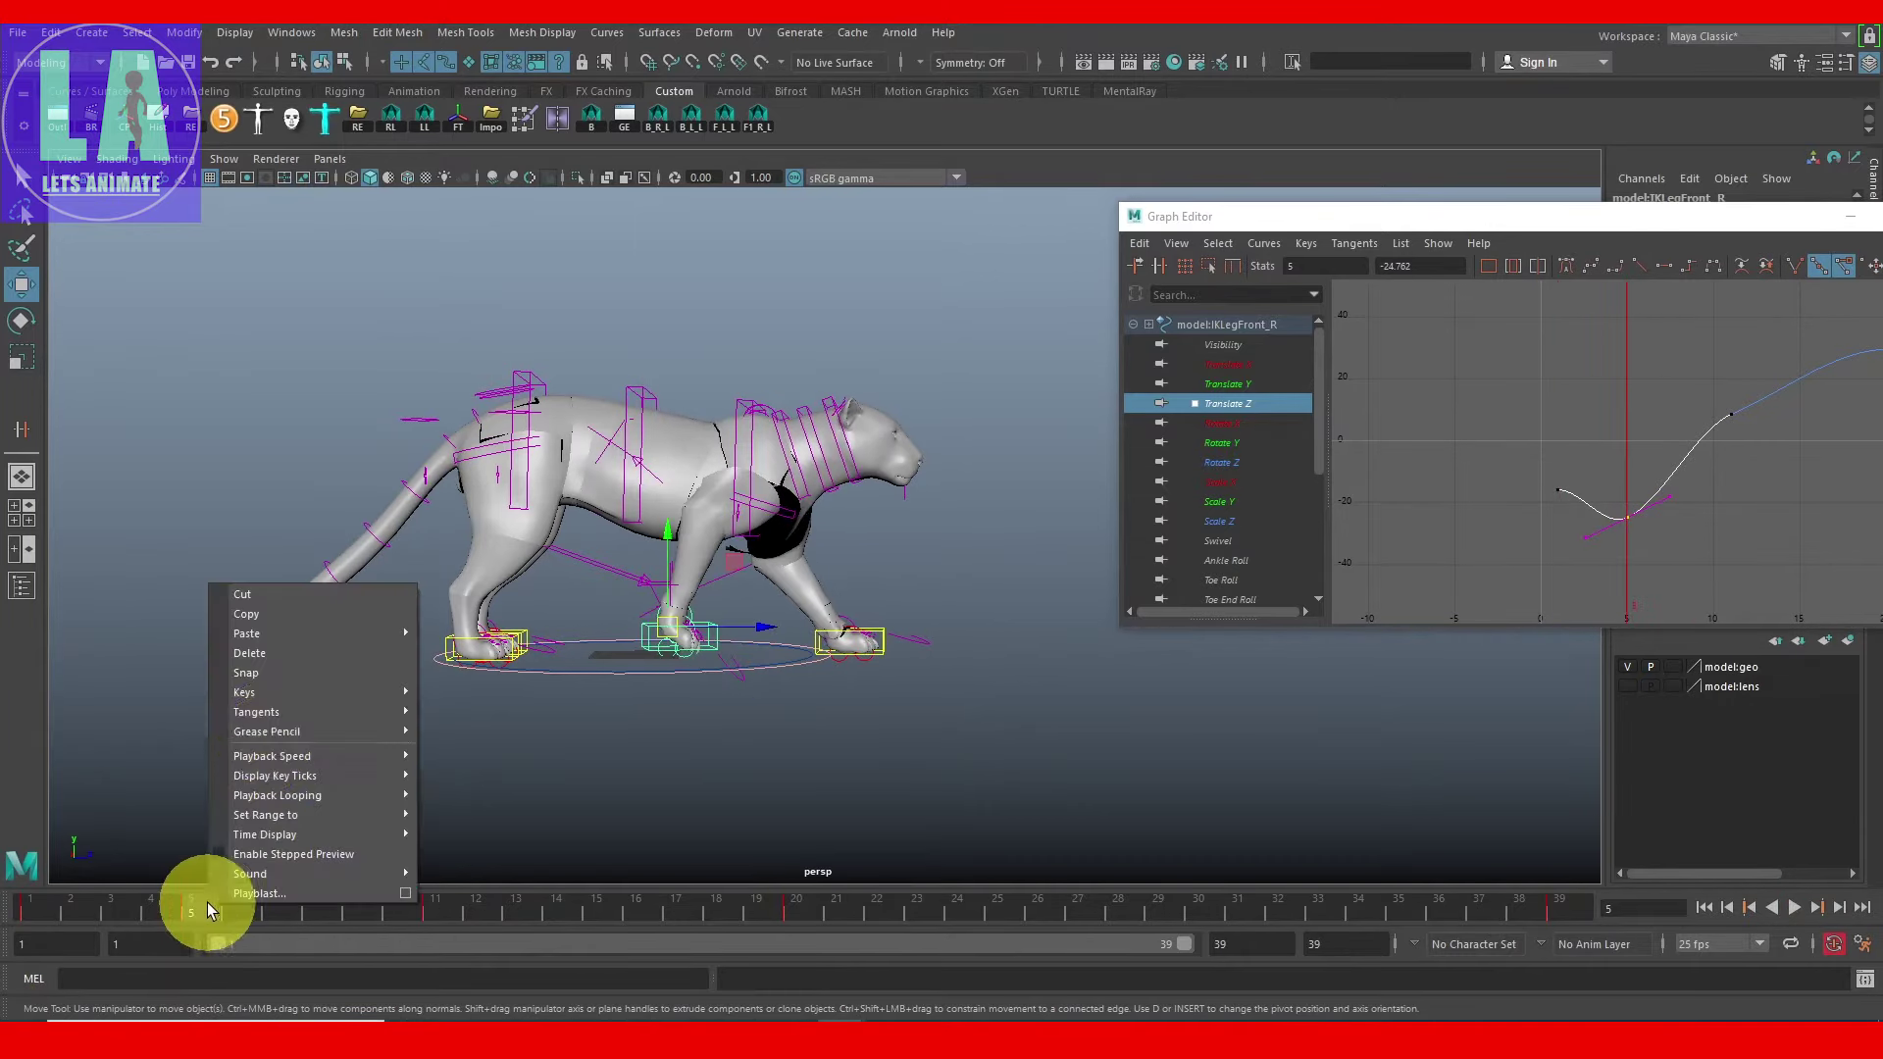
pyautogui.click(268, 654)
pyautogui.hotkey('alt', 'v')
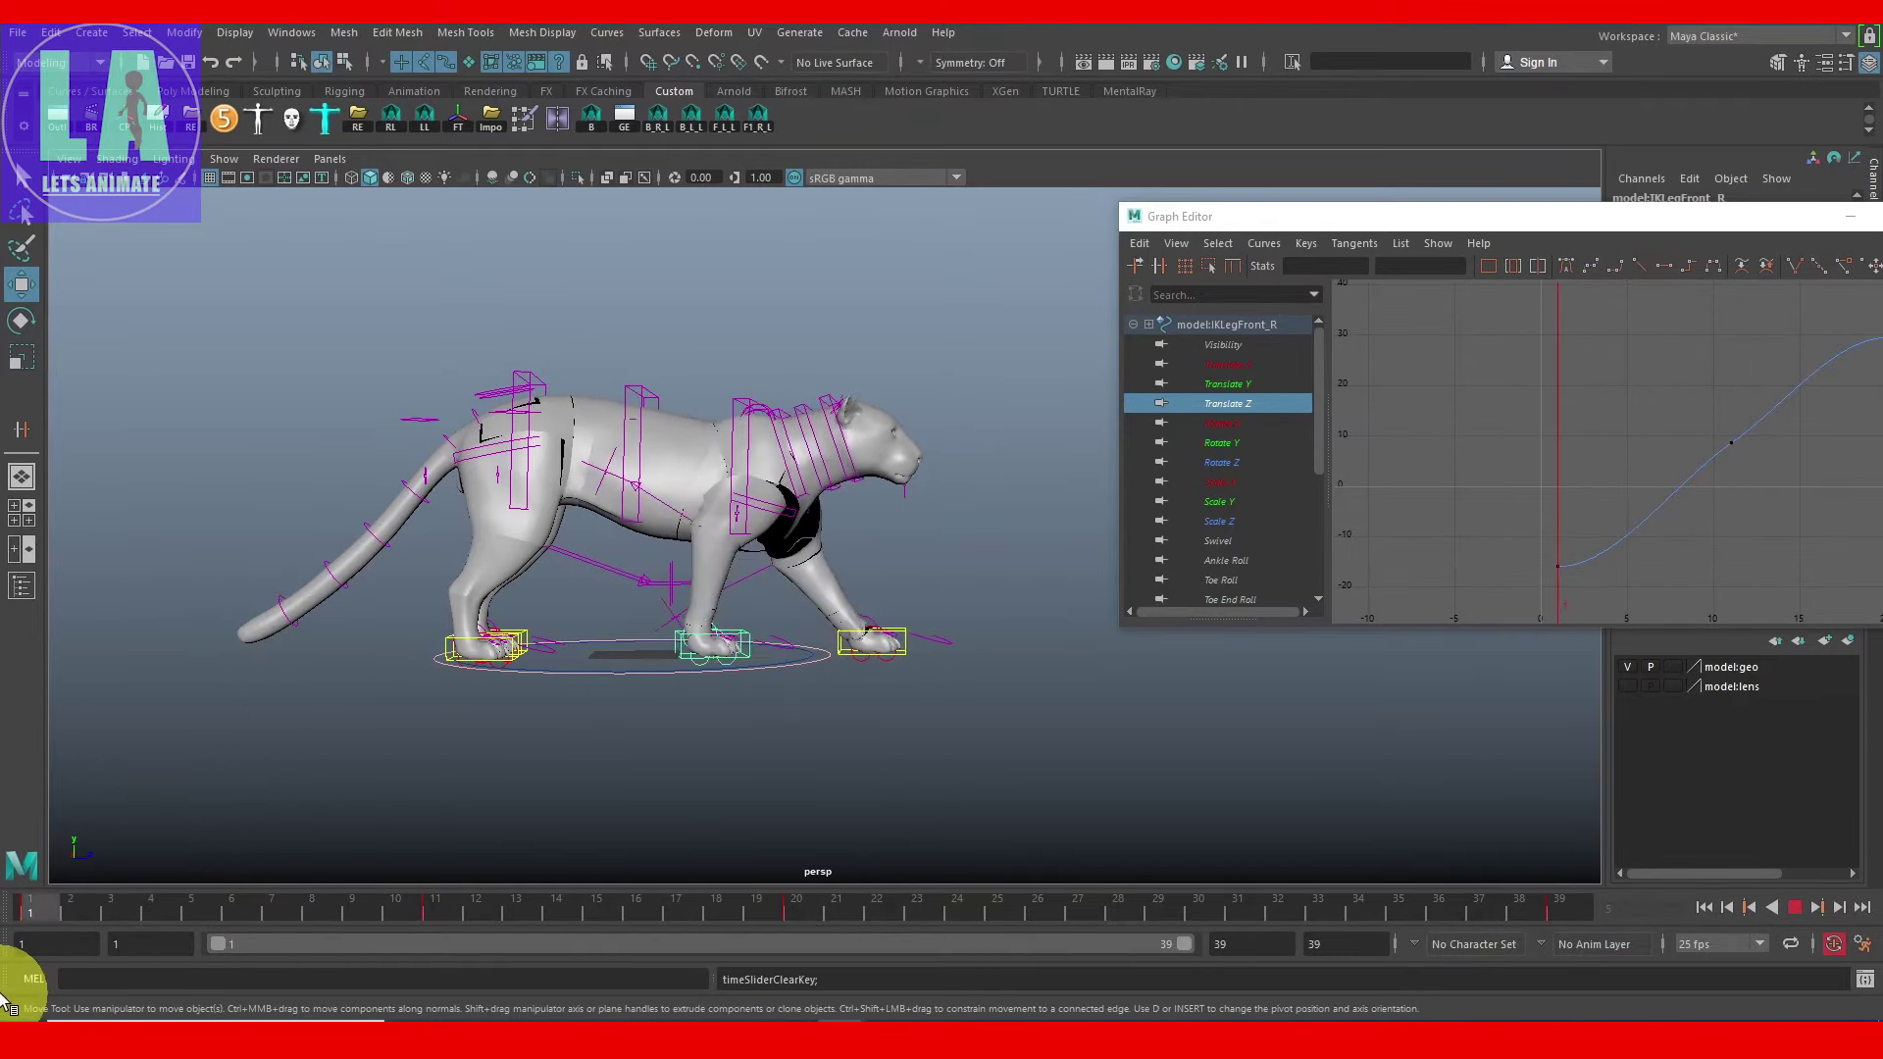
pyautogui.hotkey('alt', 'v')
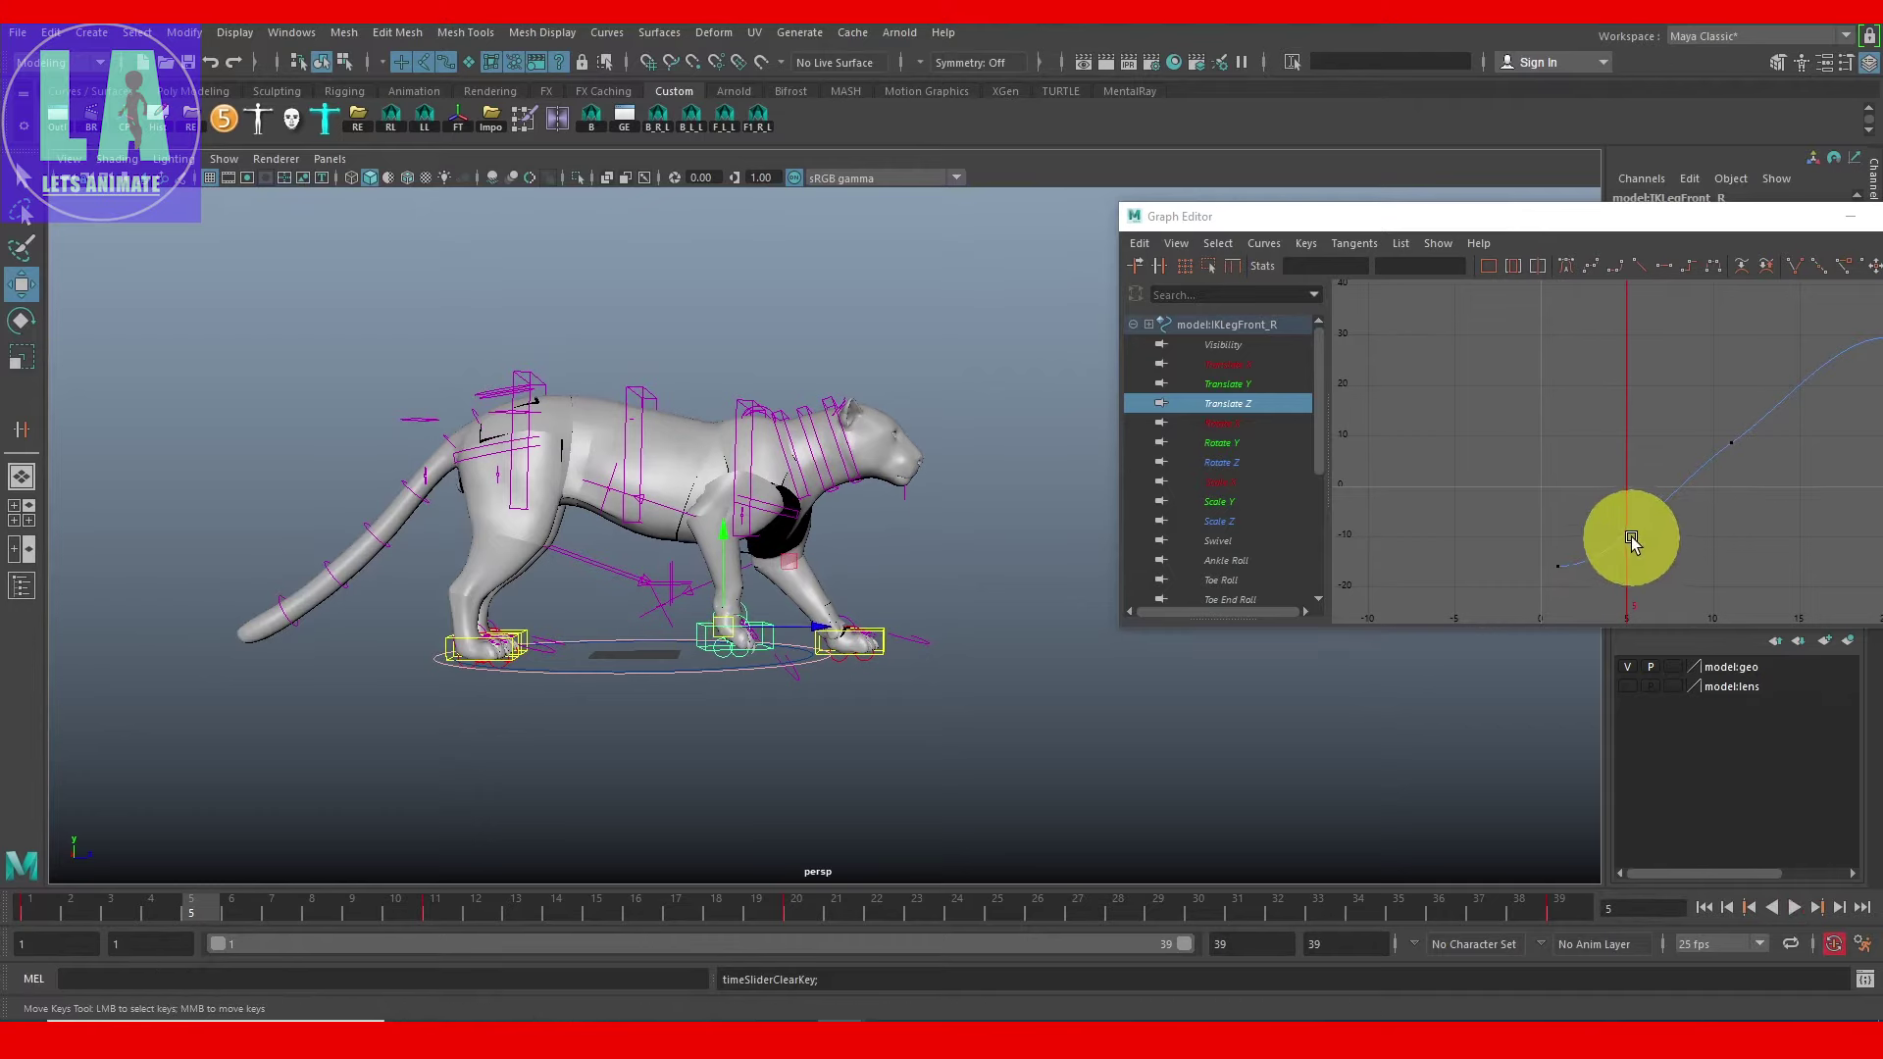
# Step: Re-add the frame-5 Translate Z key at -25.117, then select the IKLegFront_L control
pyautogui.moveTo(1492, 518); pyautogui.dragTo(1628, 552)
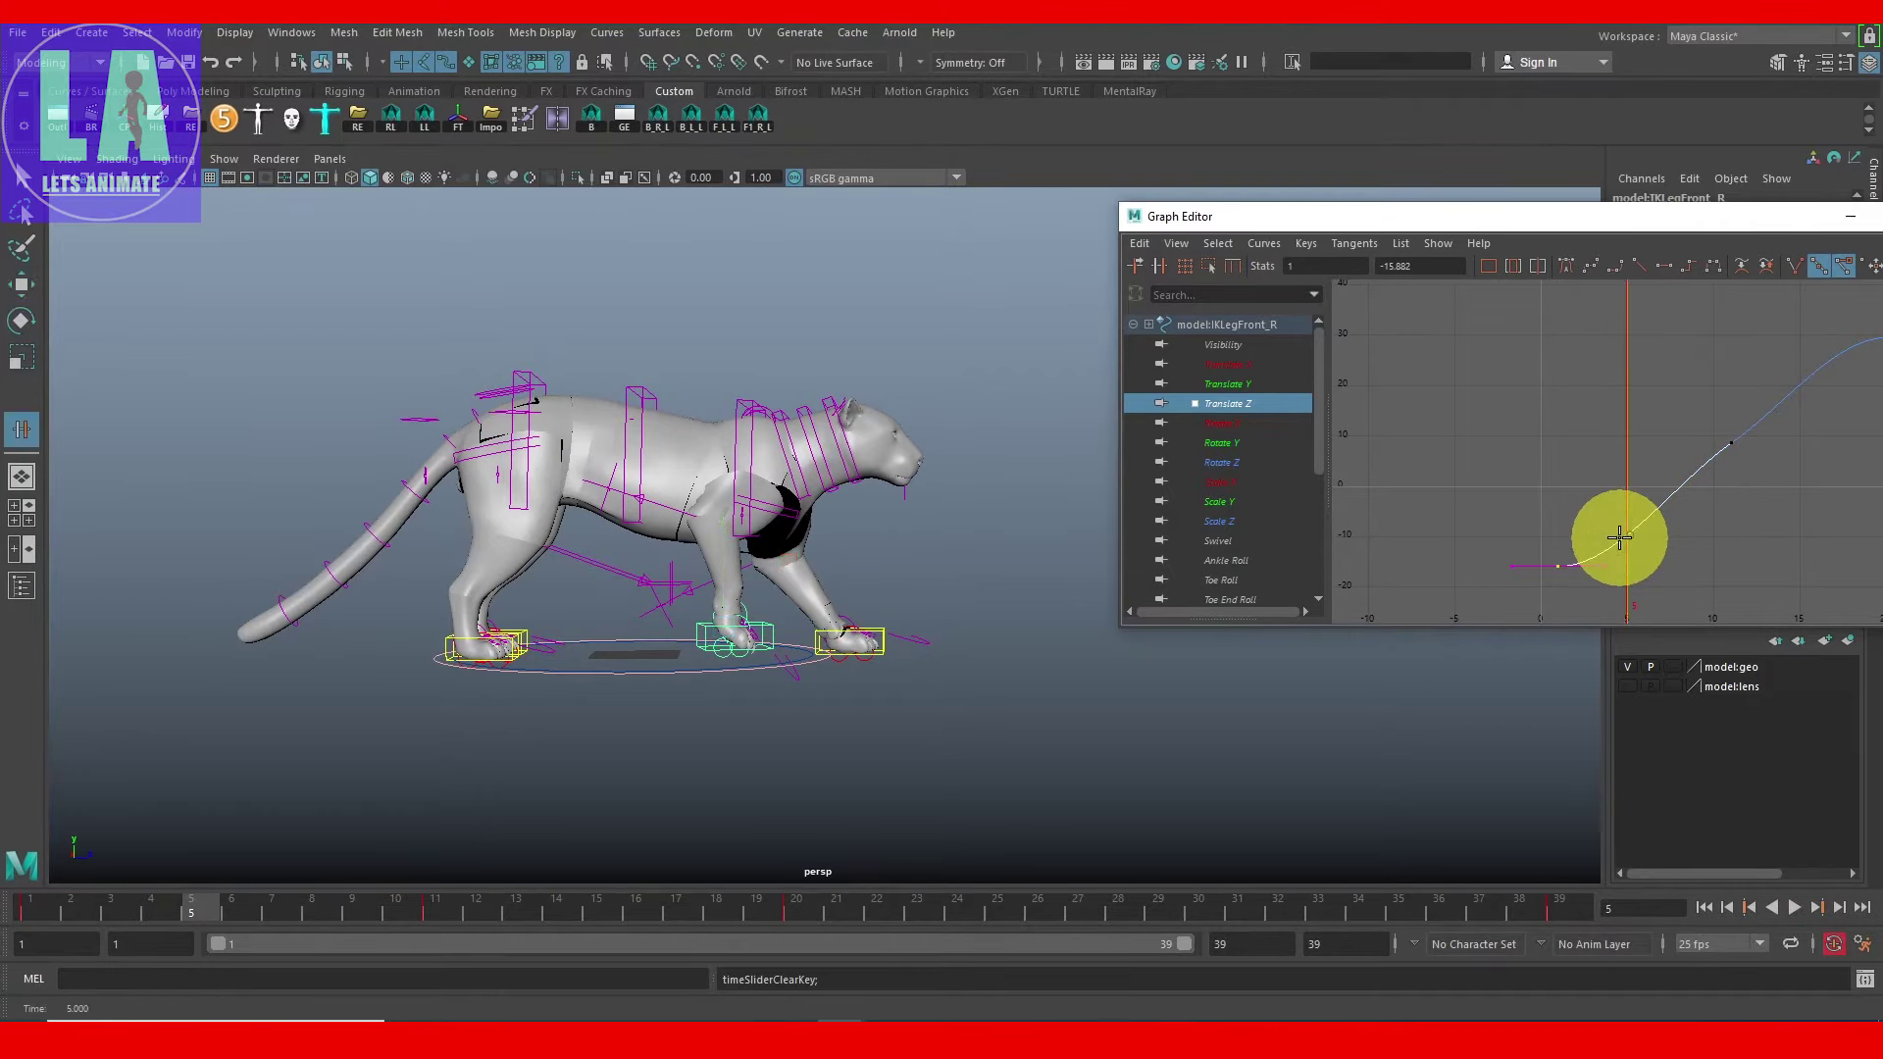
pyautogui.moveTo(1619, 536)
pyautogui.mouseDown(button='middle')
pyautogui.moveTo(1679, 540)
pyautogui.moveTo(1639, 489)
pyautogui.moveTo(1666, 507)
pyautogui.mouseUp(button='middle')
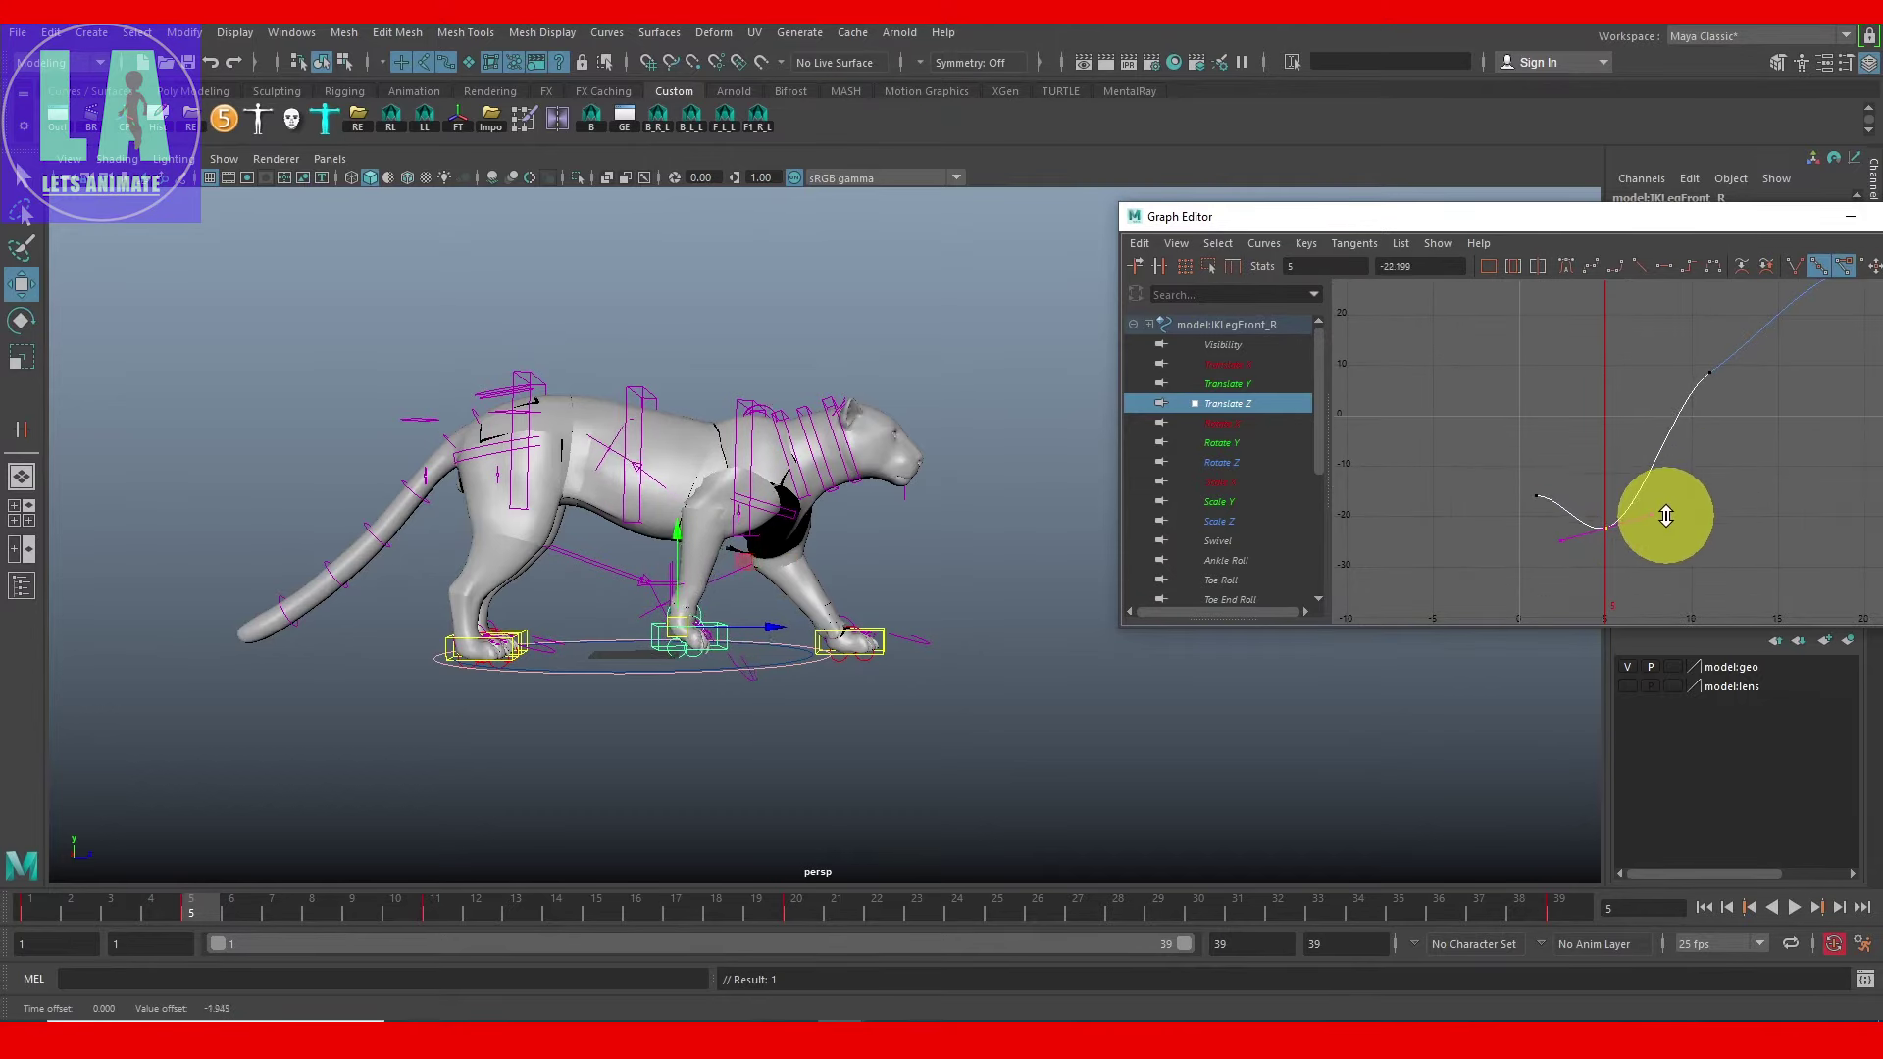
pyautogui.click(37, 914)
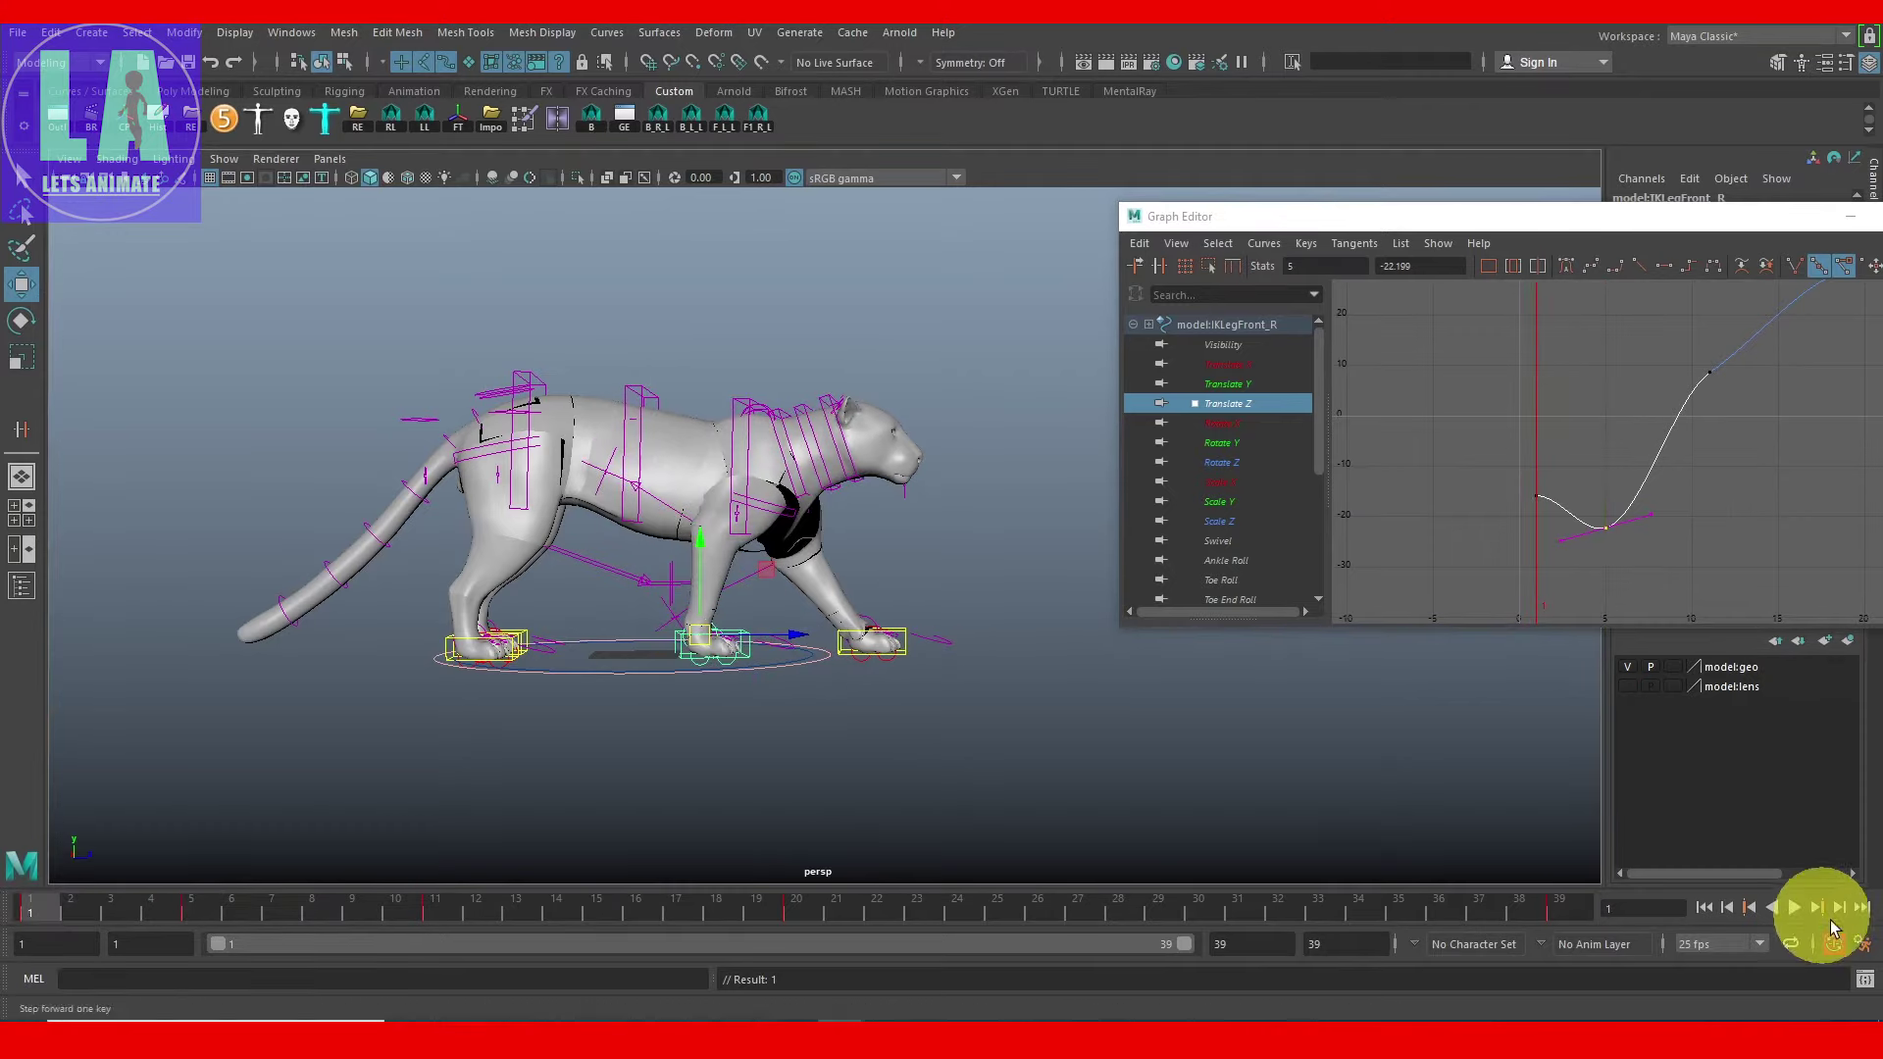
pyautogui.click(1794, 907)
pyautogui.scroll(5, 912, 667)
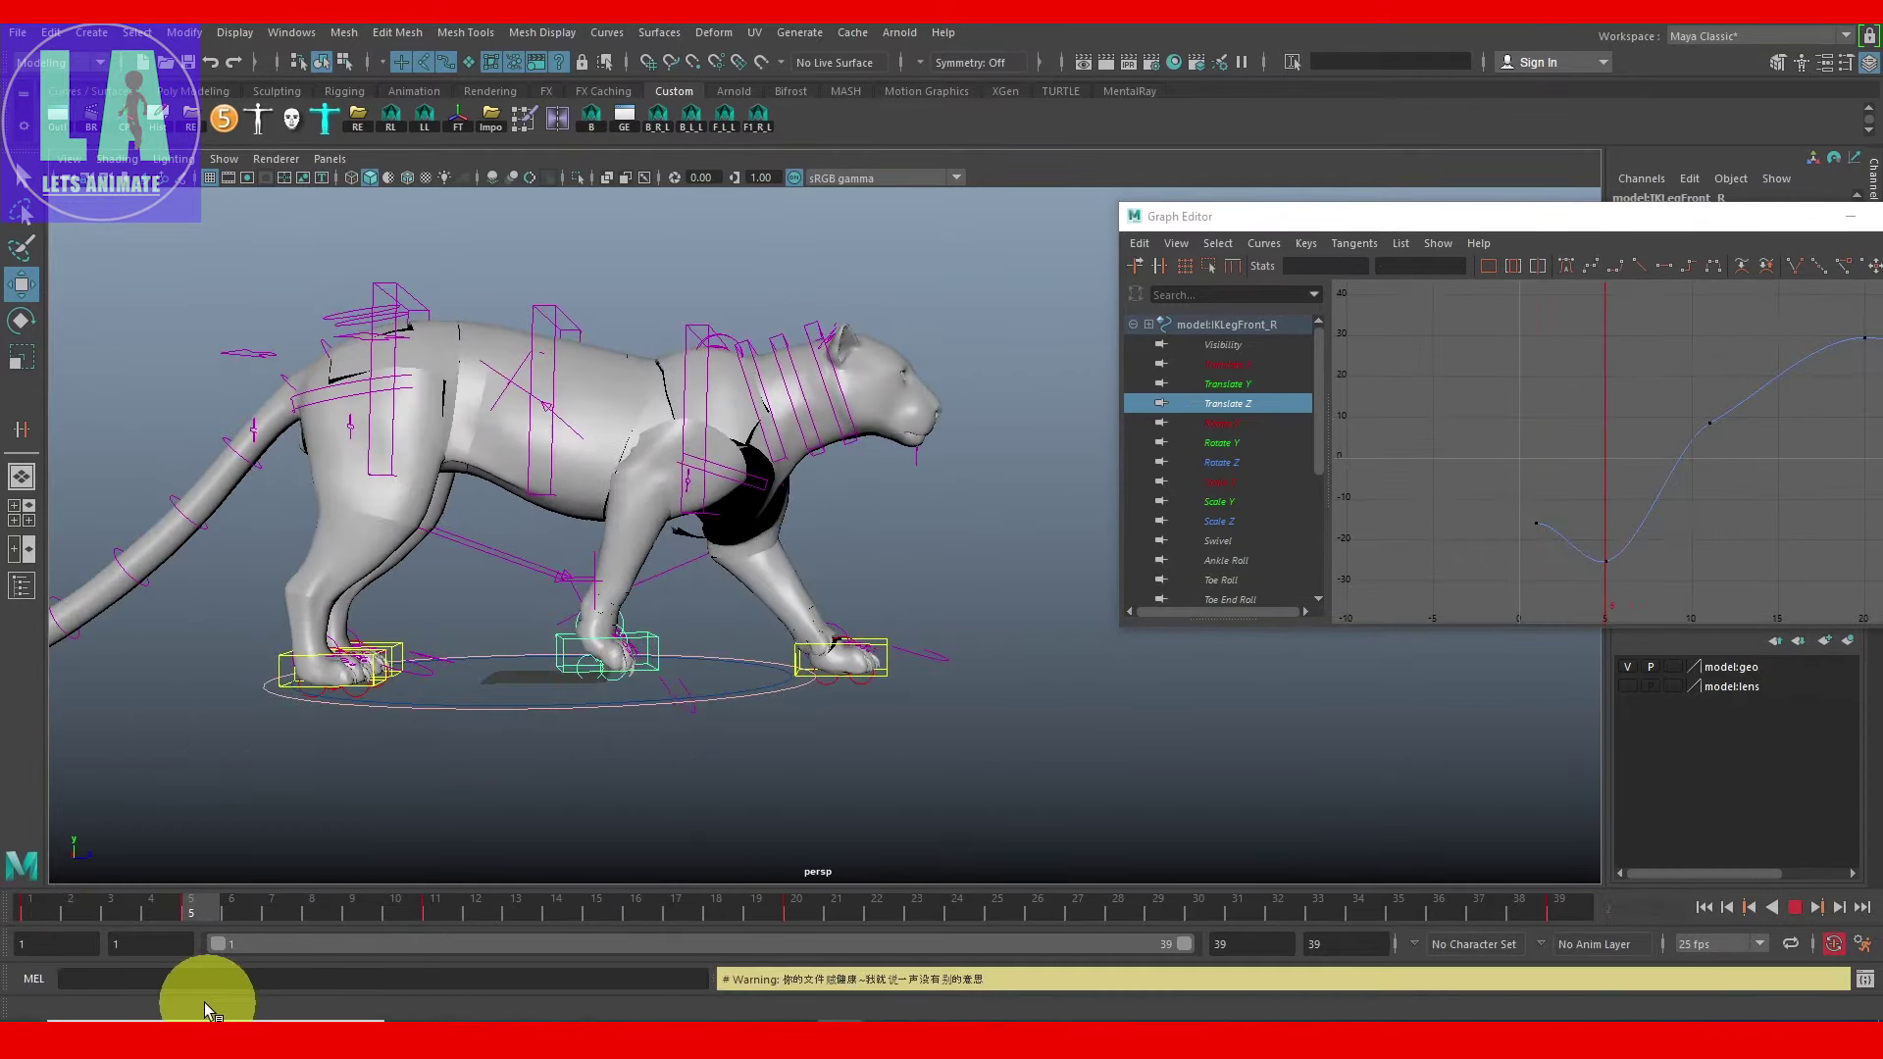
pyautogui.keyDown('alt'); pyautogui.moveTo(1750, 453); pyautogui.dragTo(1733, 571, button='right'); pyautogui.keyUp('alt')
pyautogui.moveTo(1700, 588); pyautogui.dragTo(1564, 526)
pyautogui.click(1422, 266)
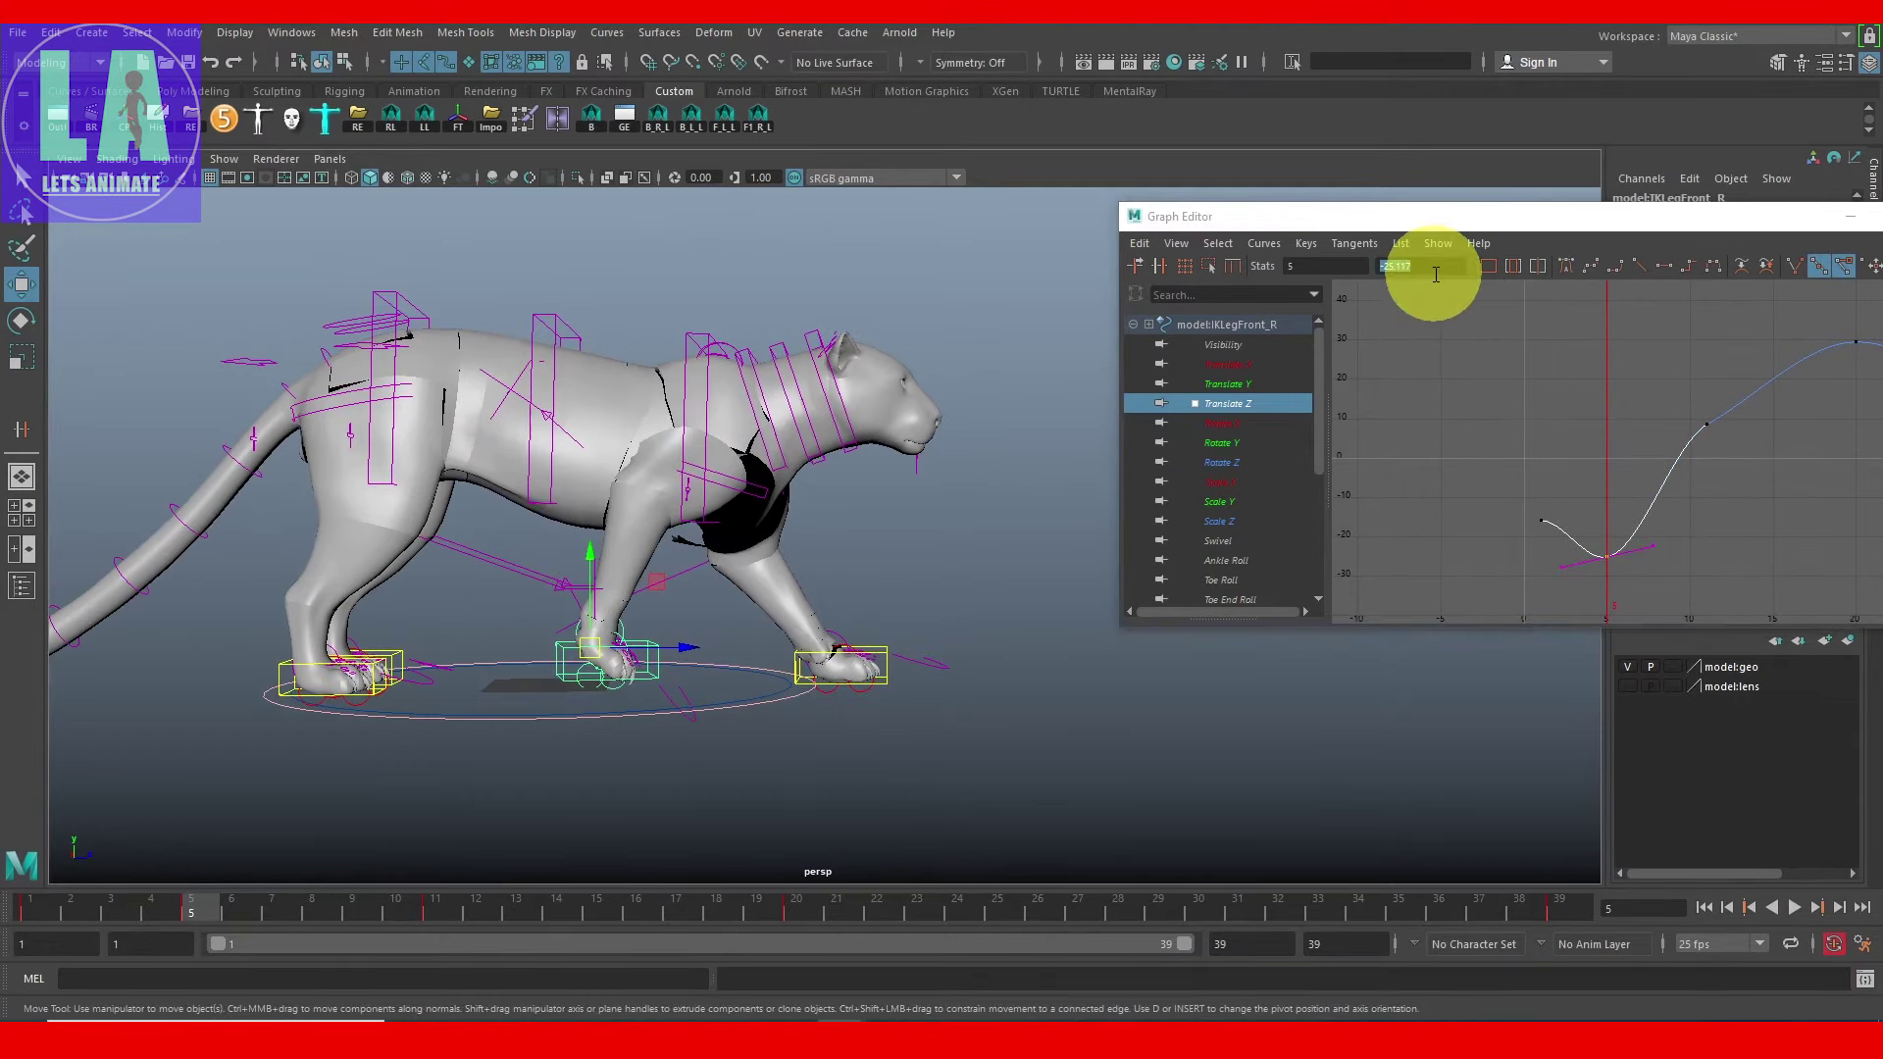
pyautogui.click(863, 672)
pyautogui.moveTo(870, 664)
pyautogui.keyDown('alt'); pyautogui.mouseDown()
pyautogui.moveTo(554, 706)
pyautogui.moveTo(433, 526)
pyautogui.moveTo(510, 578)
pyautogui.mouseUp(); pyautogui.keyUp('alt')
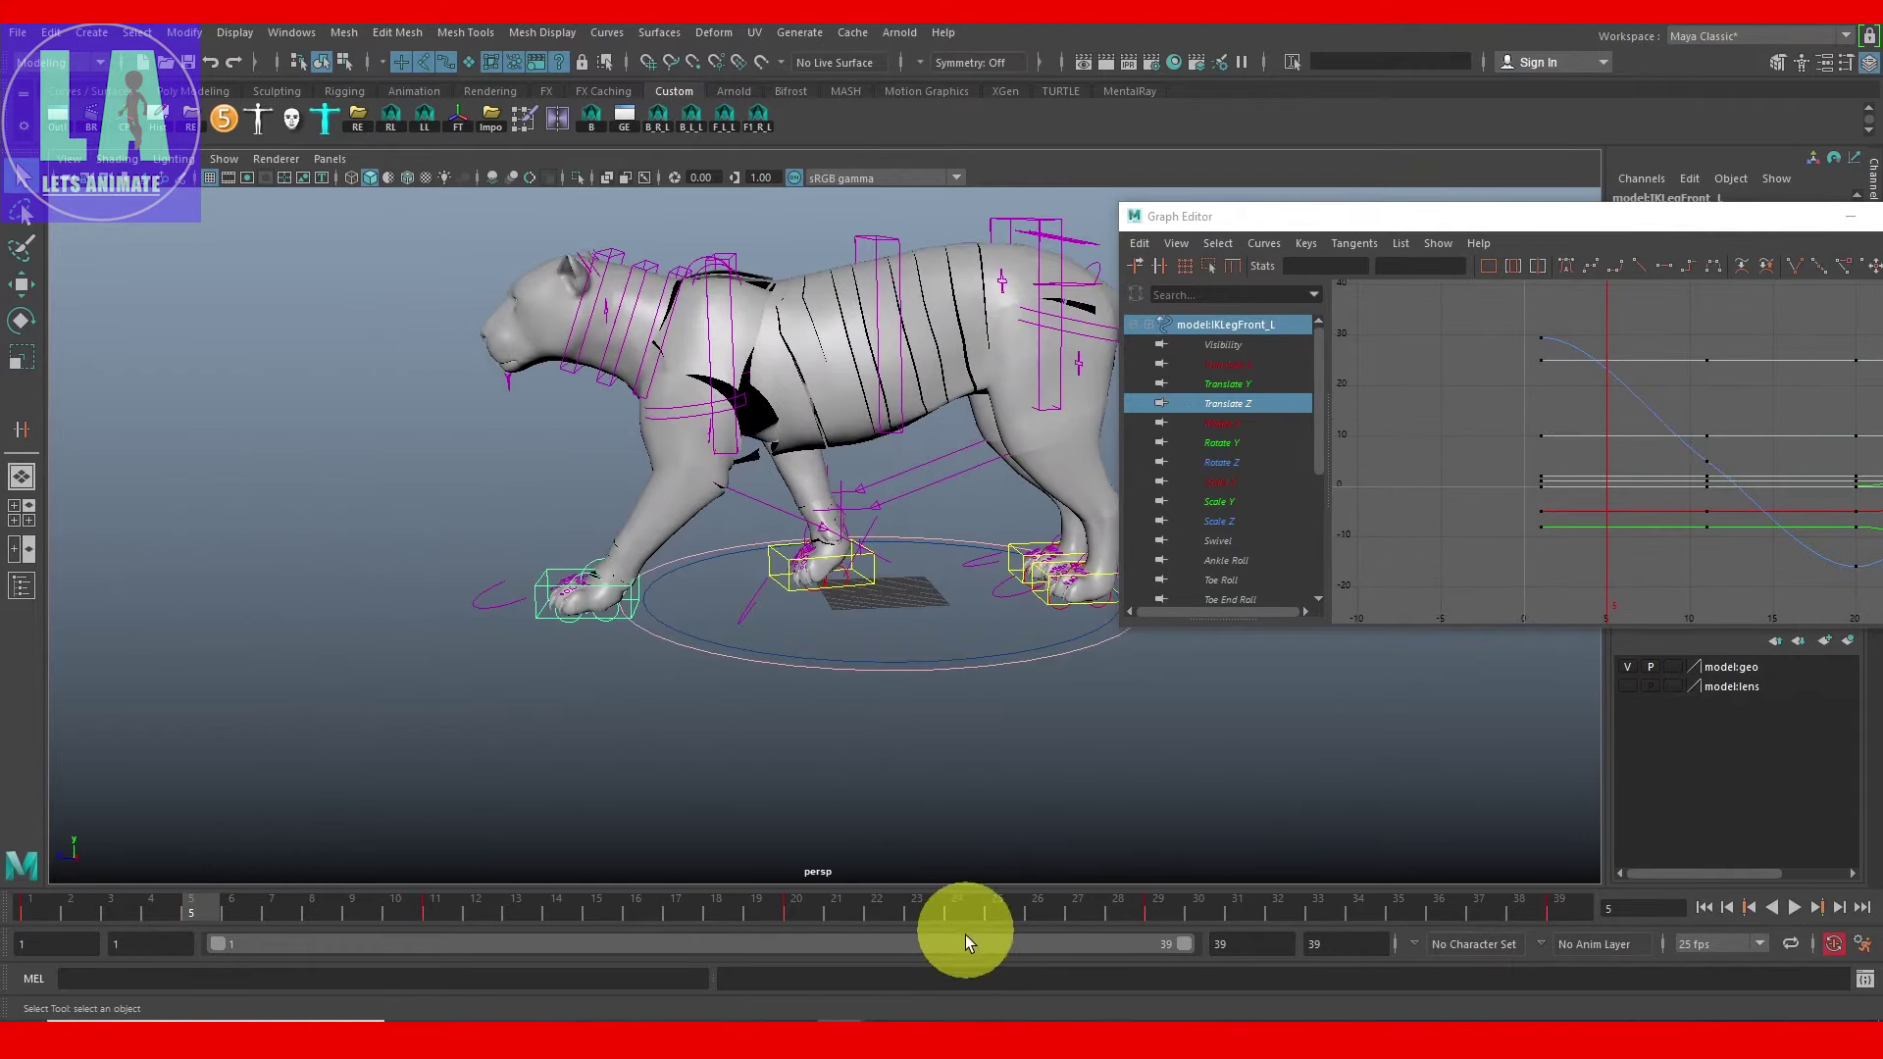
# Step: Set the current time to frame 24 and fit the Translate Z curve
pyautogui.click(816, 927)
pyautogui.hotkey('alt', 'v')
pyautogui.moveTo(789, 919)
pyautogui.mouseDown()
pyautogui.moveTo(924, 930)
pyautogui.moveTo(24, 907)
pyautogui.moveTo(798, 958)
pyautogui.moveTo(1513, 967)
pyautogui.moveTo(977, 926)
pyautogui.mouseUp()
pyautogui.click(1591, 461)
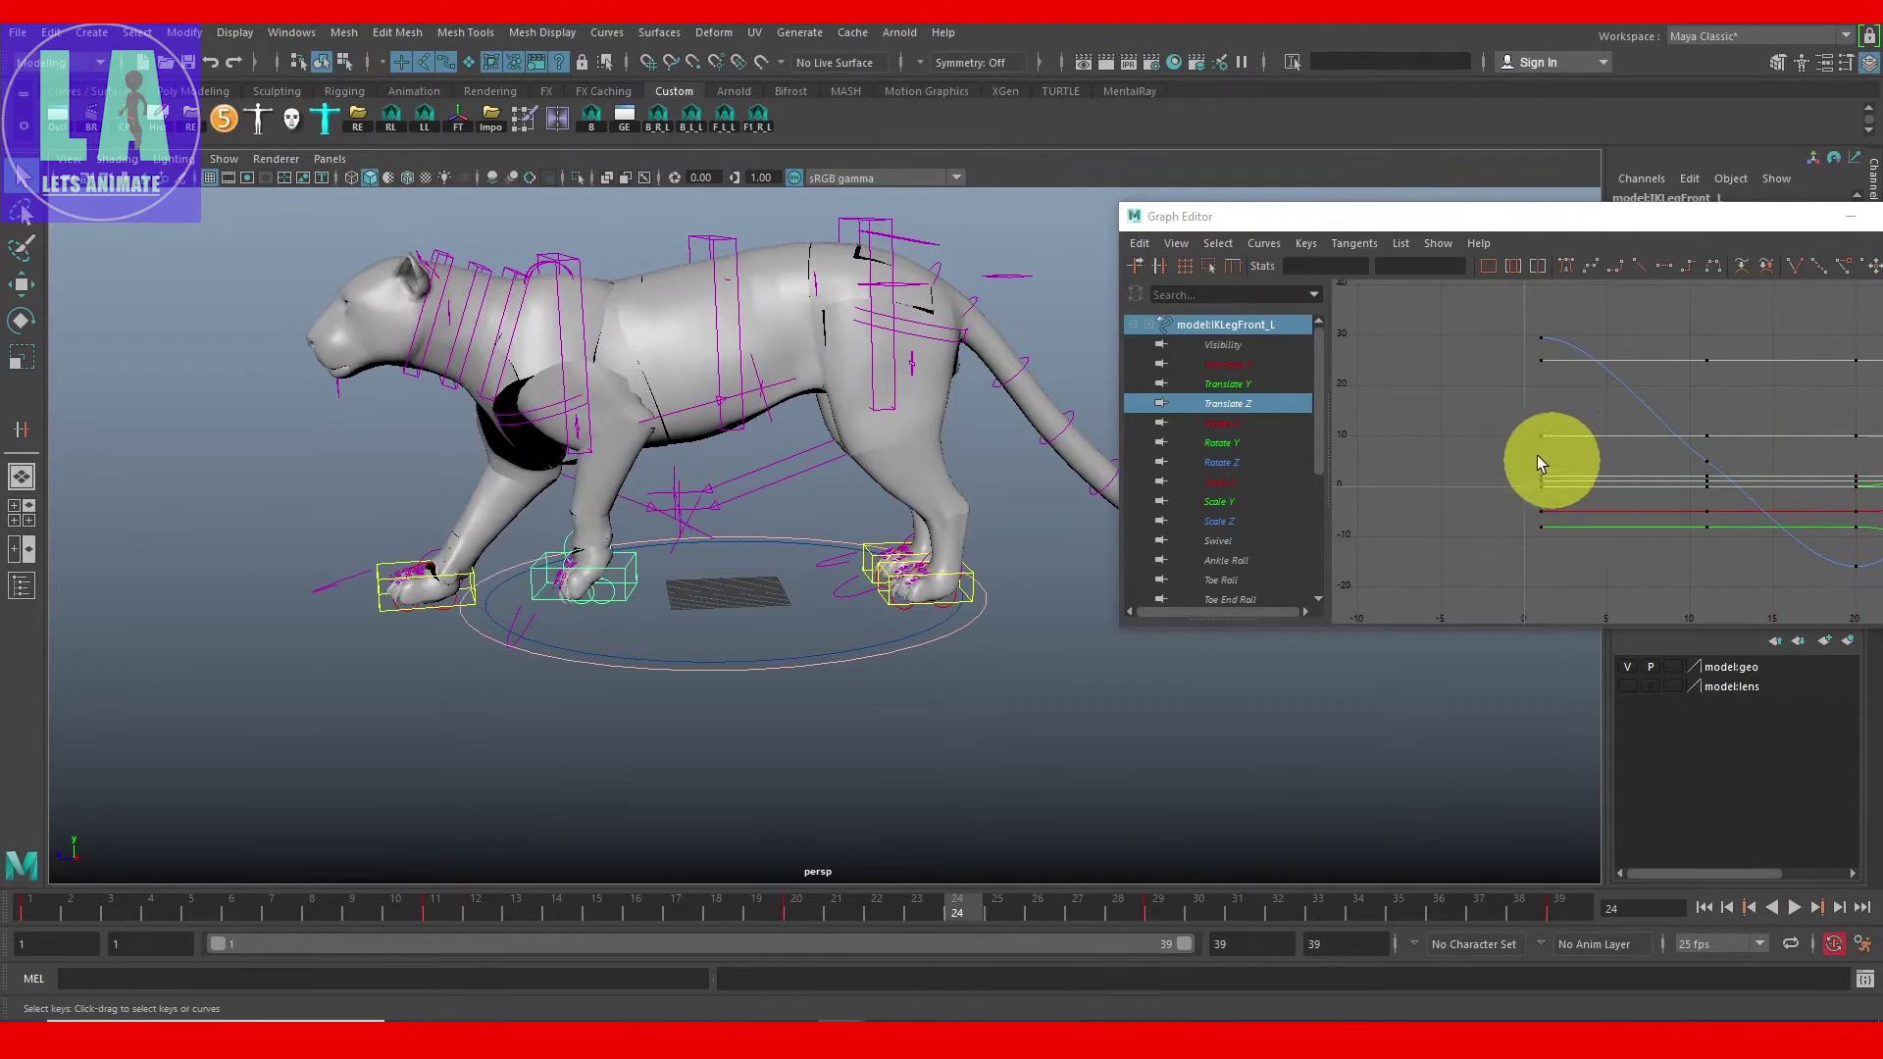
pyautogui.press('f')
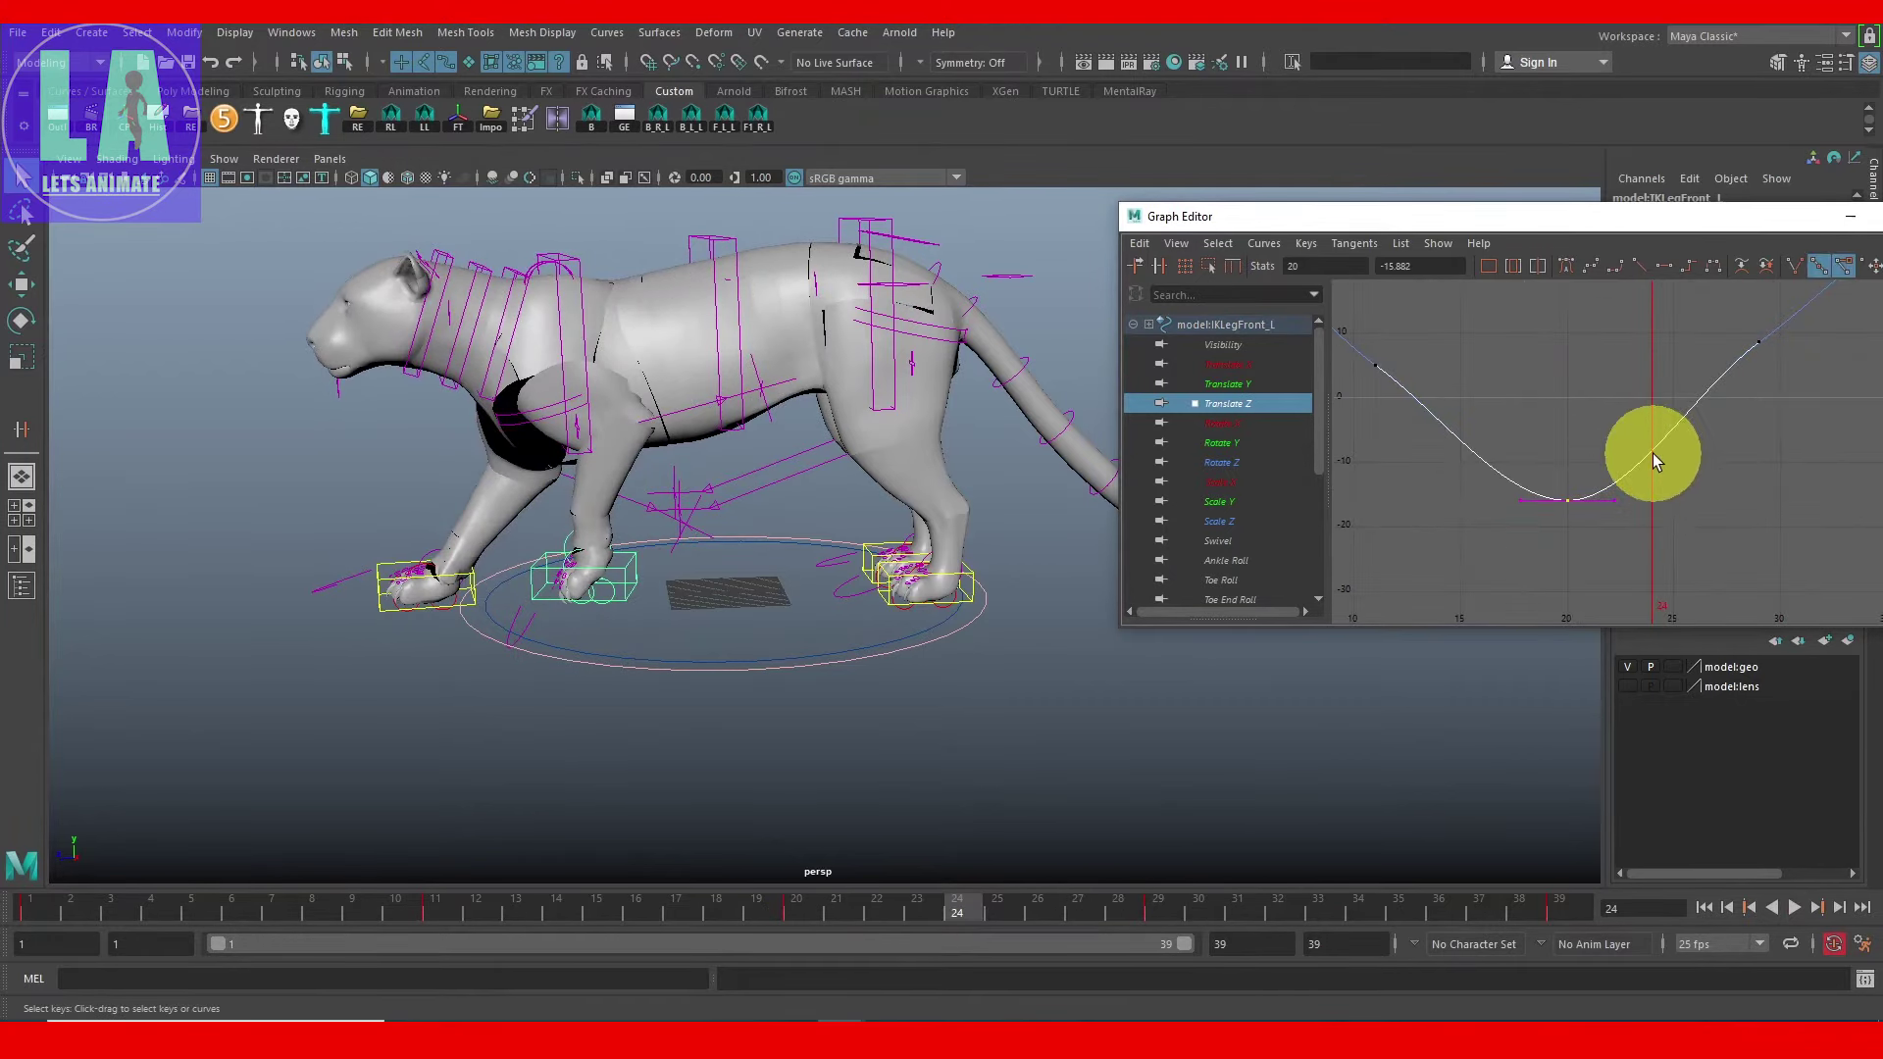
# Step: Insert a frame-24 Translate Z key on the front left leg with value -25.117
pyautogui.press('i')
pyautogui.middleClick(1651, 453)
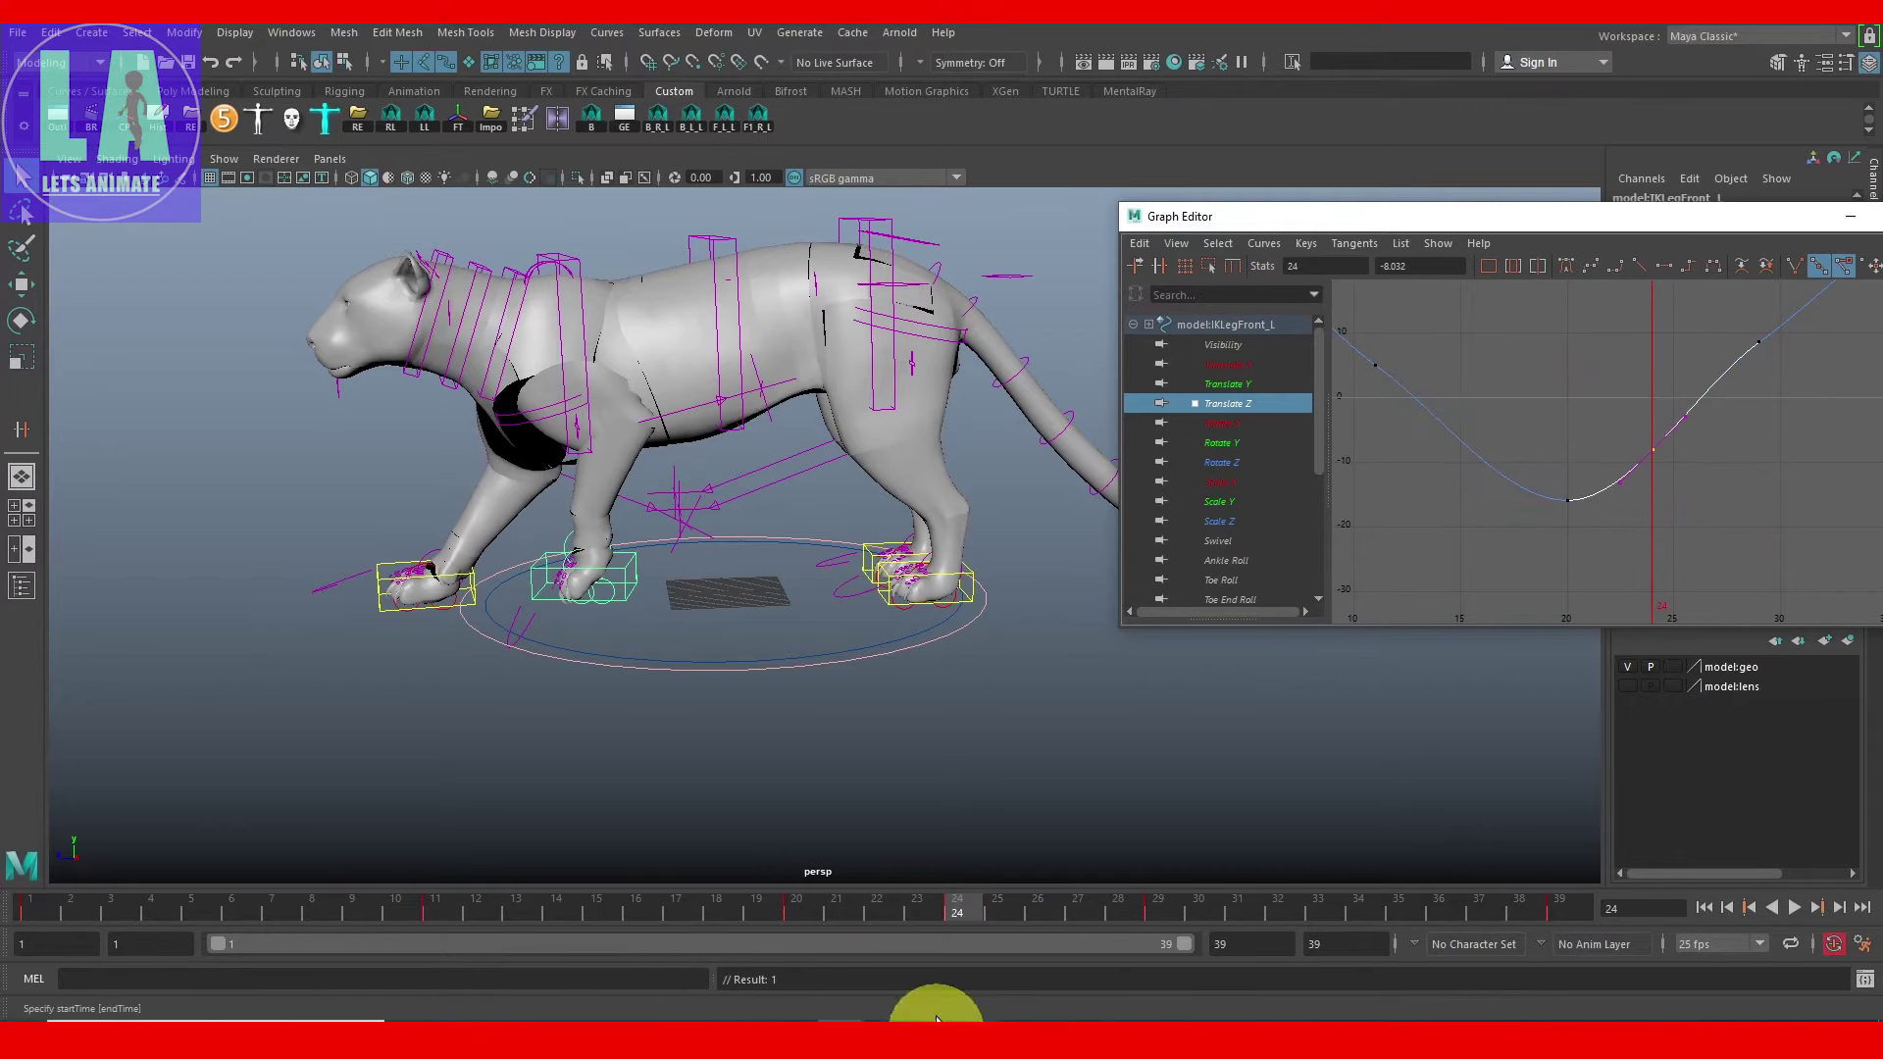
pyautogui.click(1441, 267)
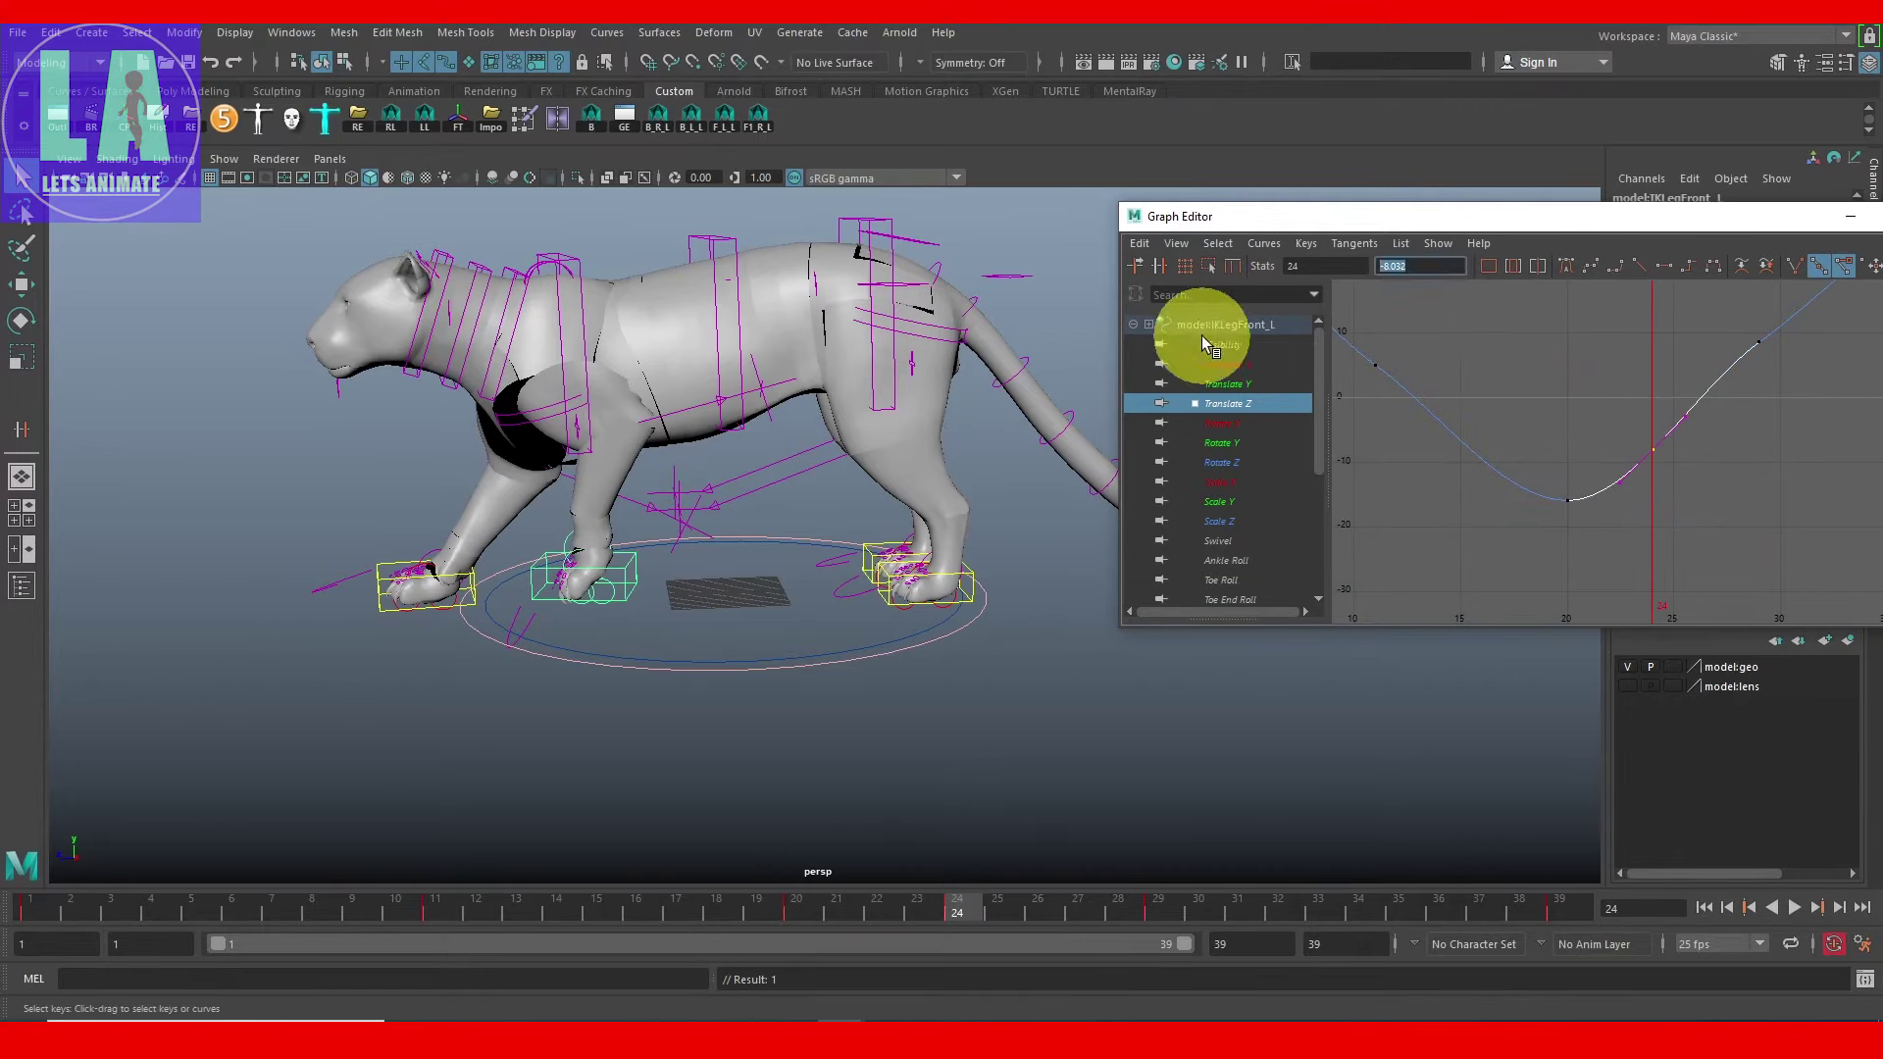
pyautogui.write('-25.117')
pyautogui.press('Return')
pyautogui.moveTo(1546, 480); pyautogui.dragTo(1596, 538)
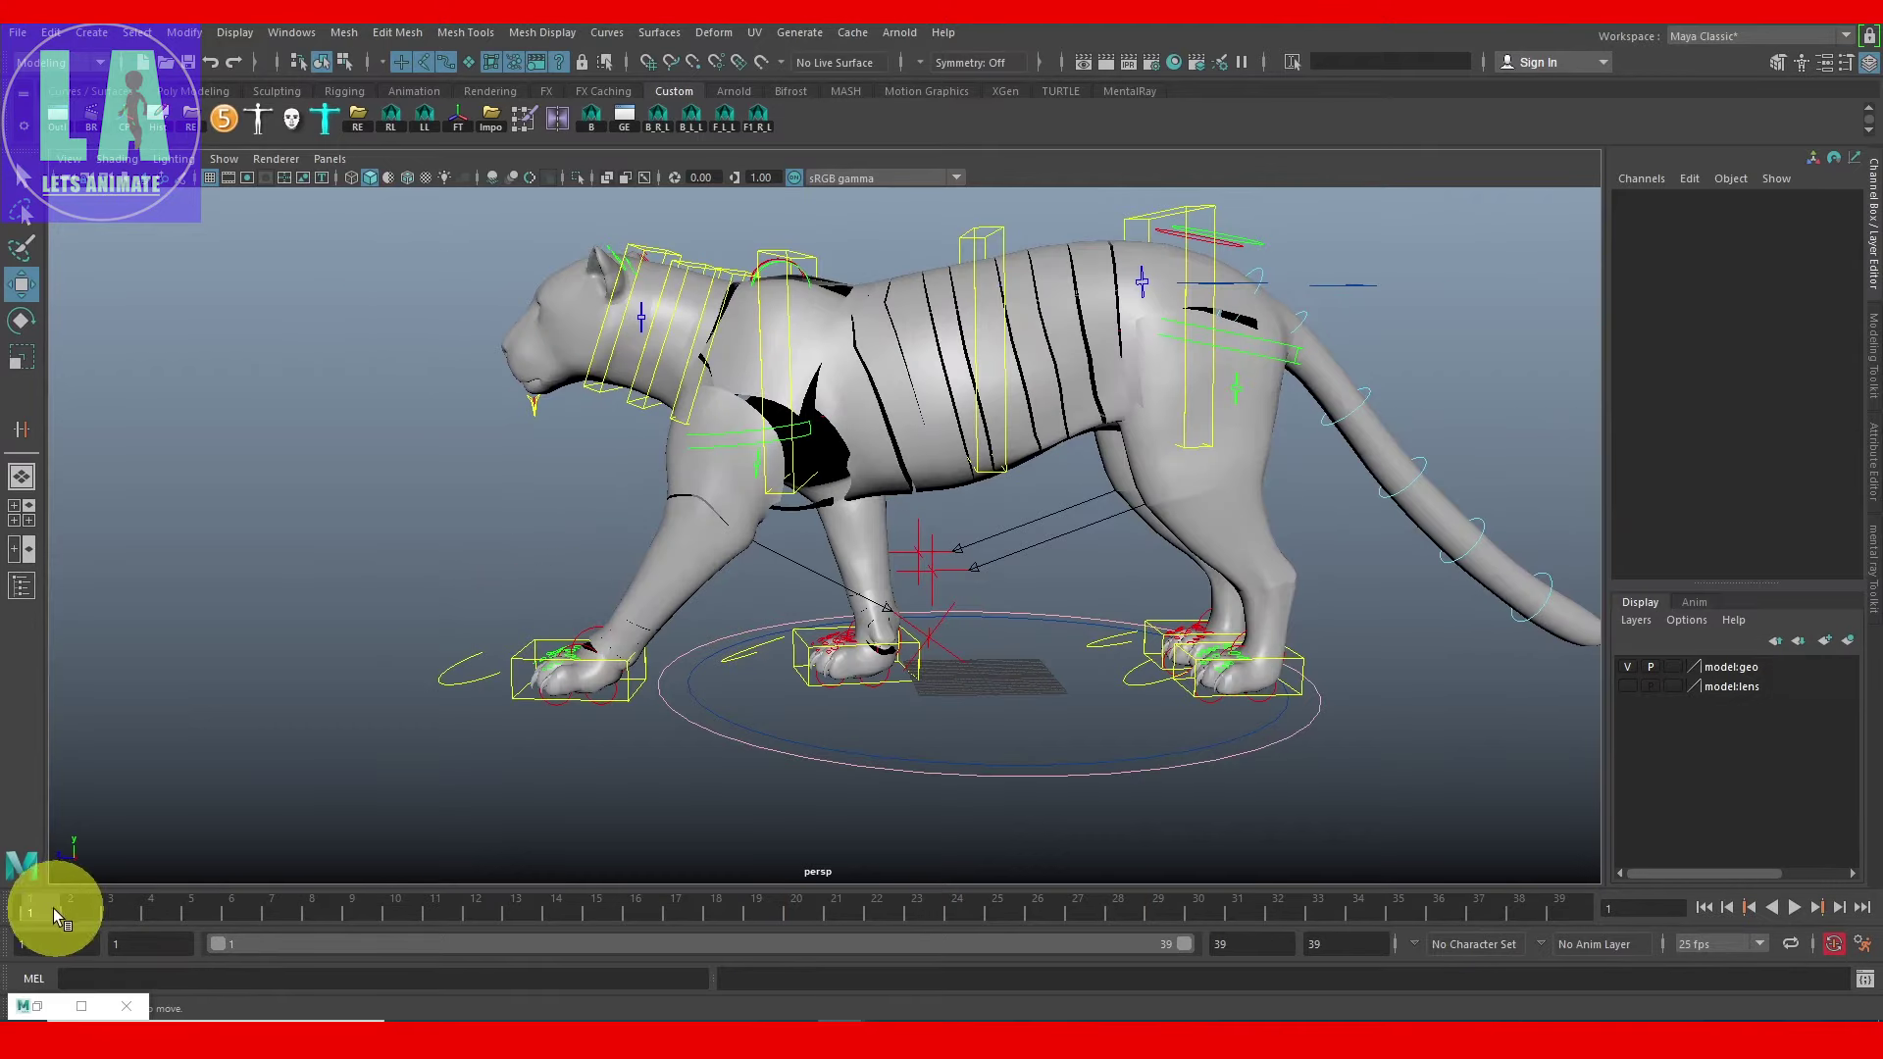
pyautogui.moveTo(53, 908)
pyautogui.mouseDown()
pyautogui.moveTo(244, 928)
pyautogui.moveTo(22, 944)
pyautogui.mouseUp()
pyautogui.click(775, 628)
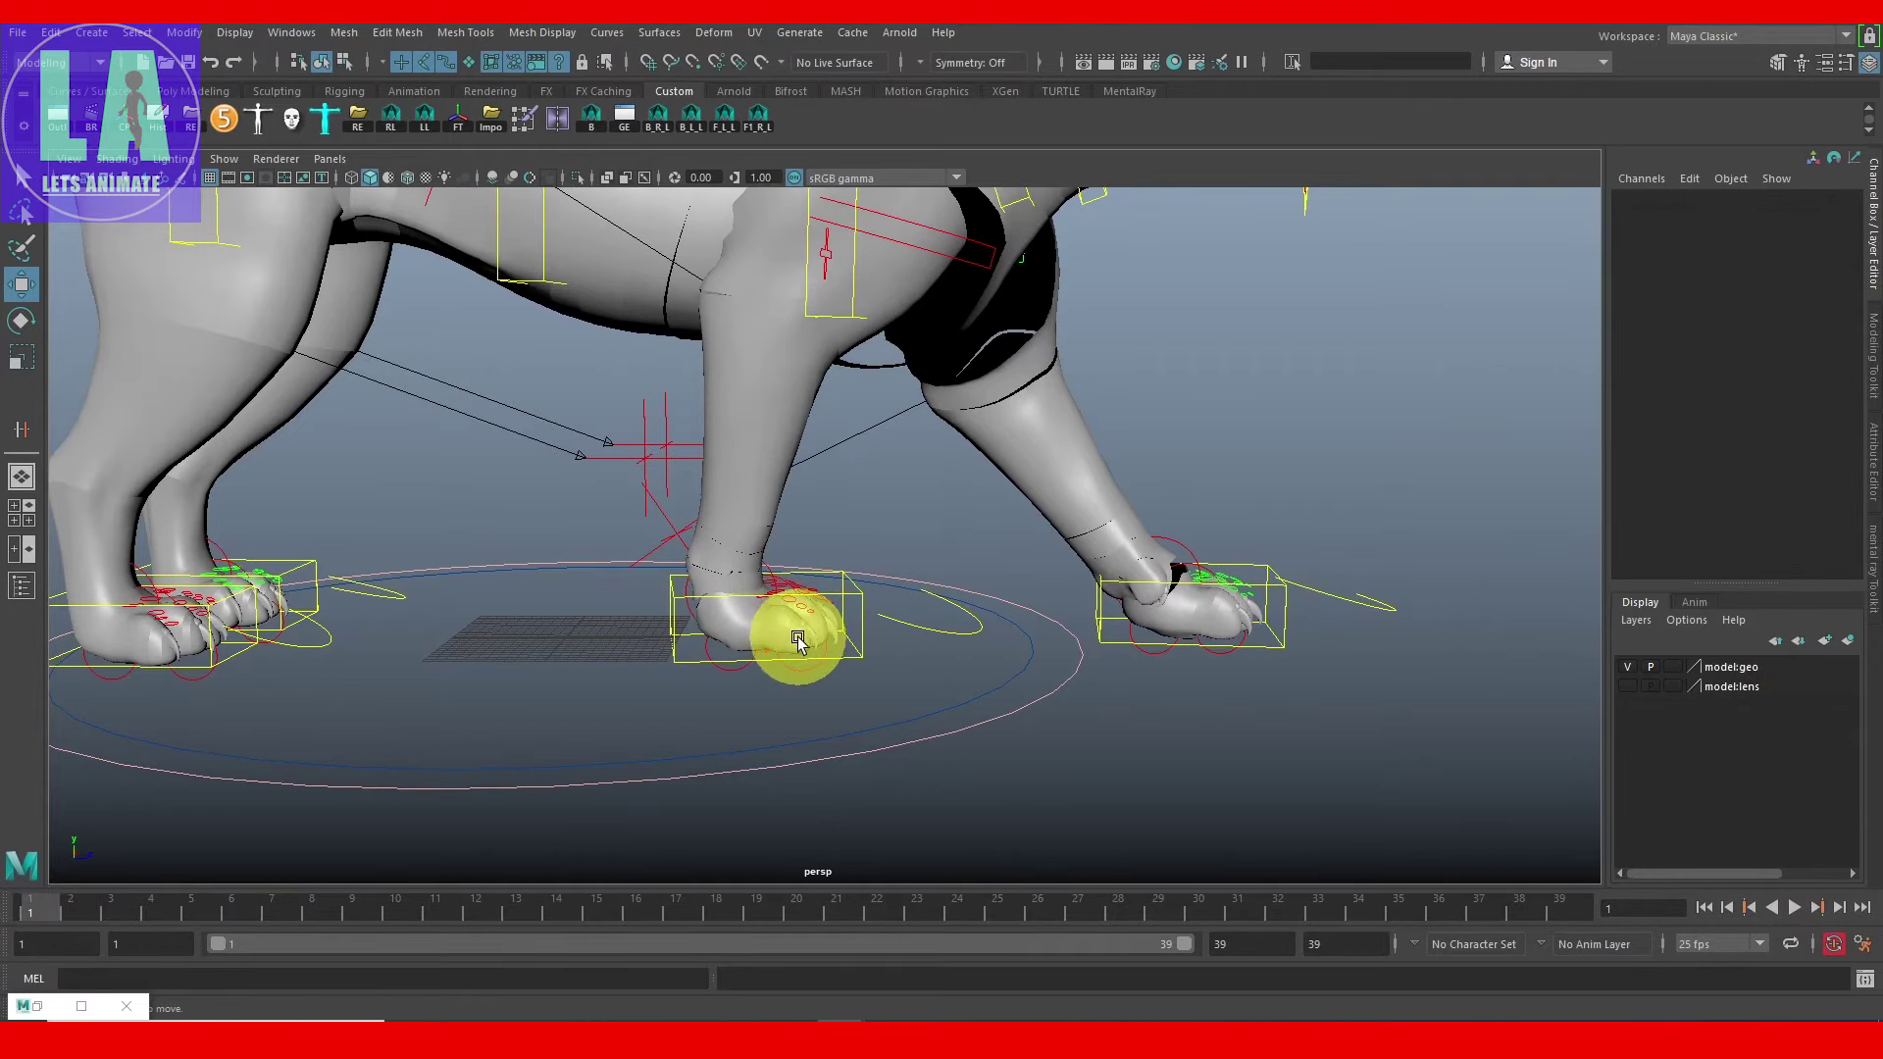
# Step: Go to frame 5 and select the right front paw IK control
pyautogui.moveTo(34, 917); pyautogui.dragTo(244, 922)
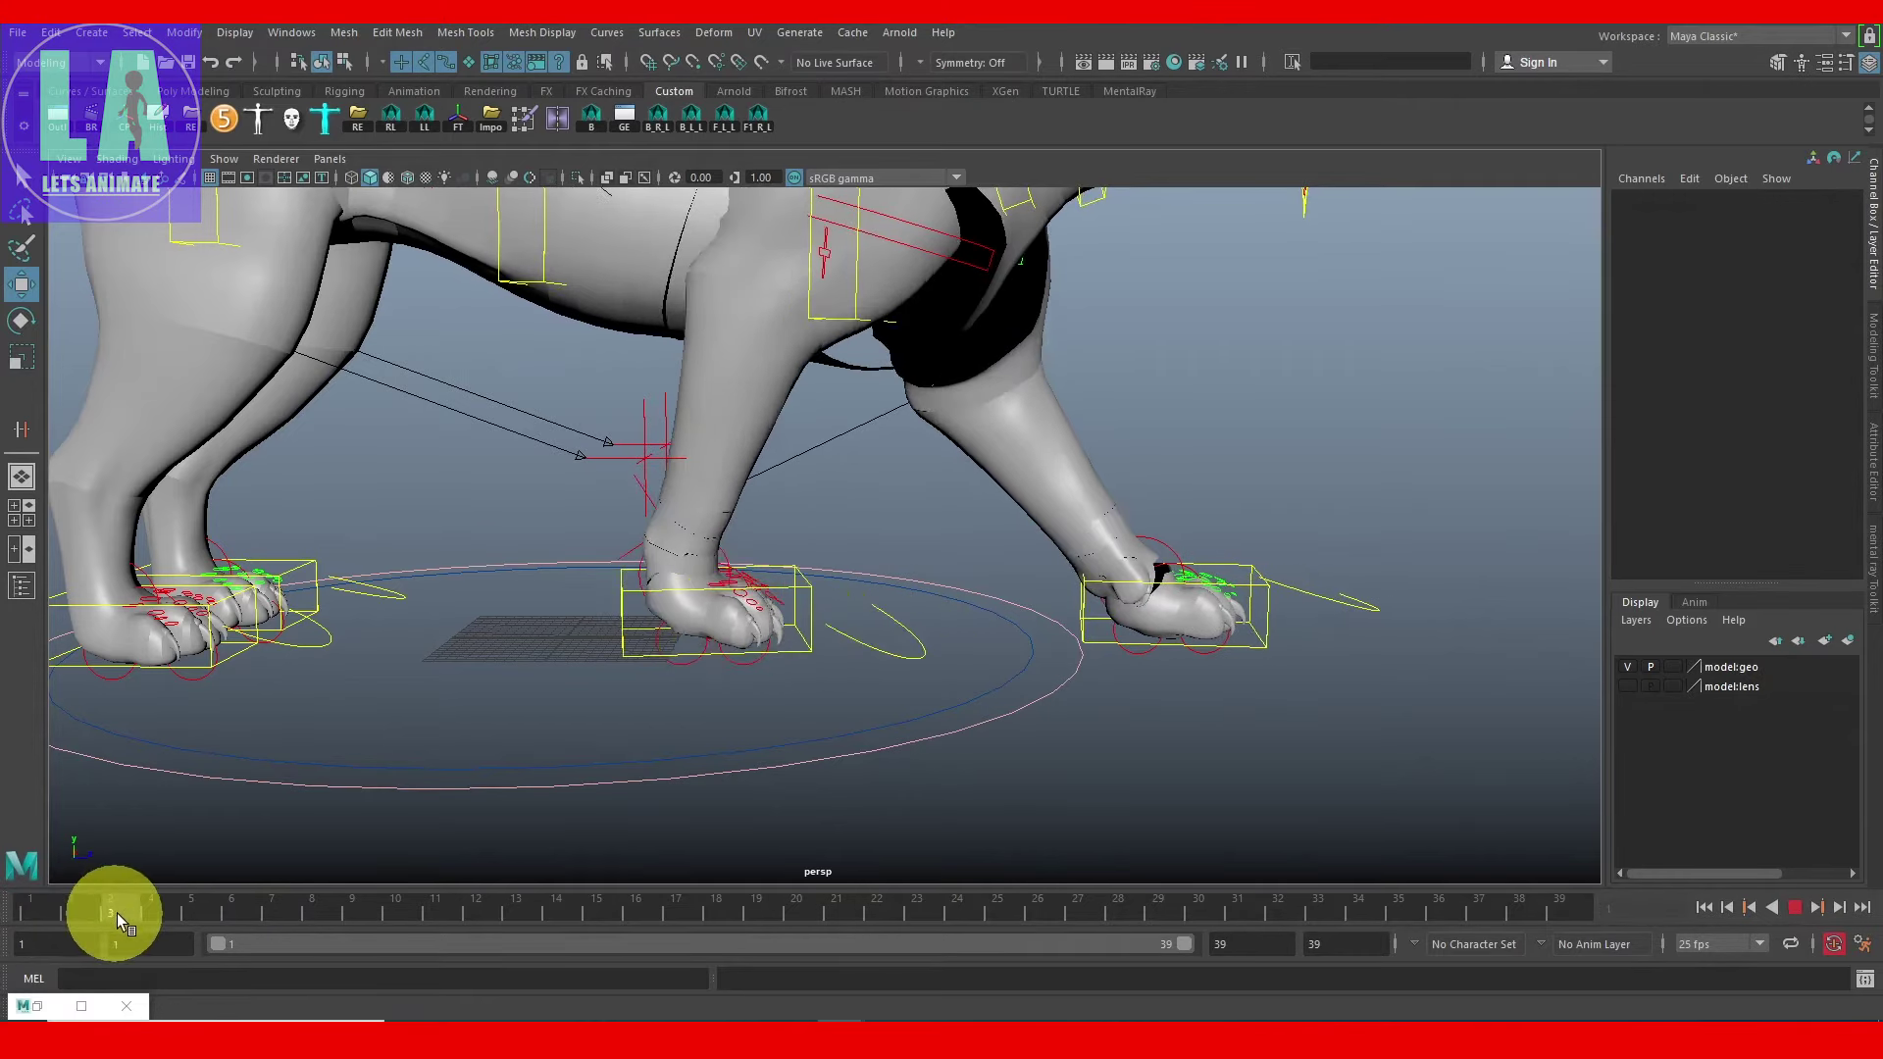
pyautogui.click(661, 650)
pyautogui.scroll(2, 726, 608)
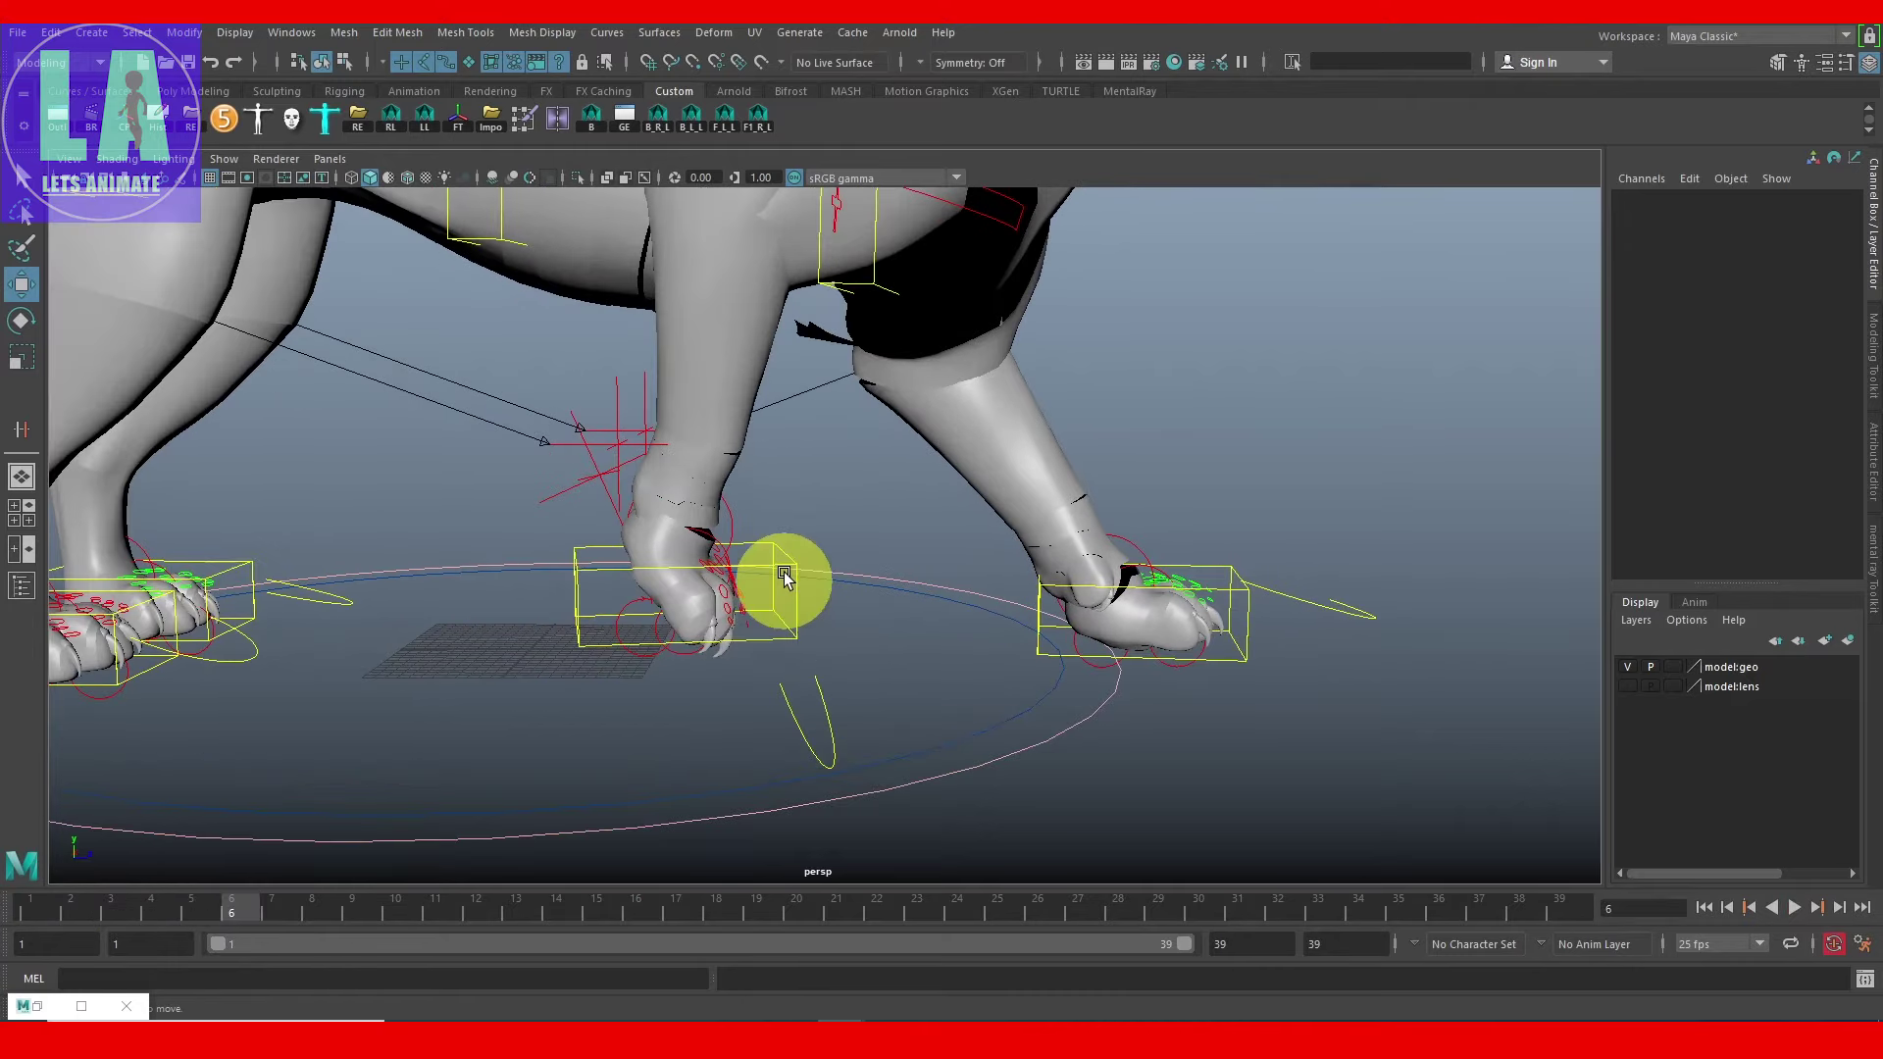
pyautogui.press('q')
pyautogui.click(780, 545)
pyautogui.click(191, 922)
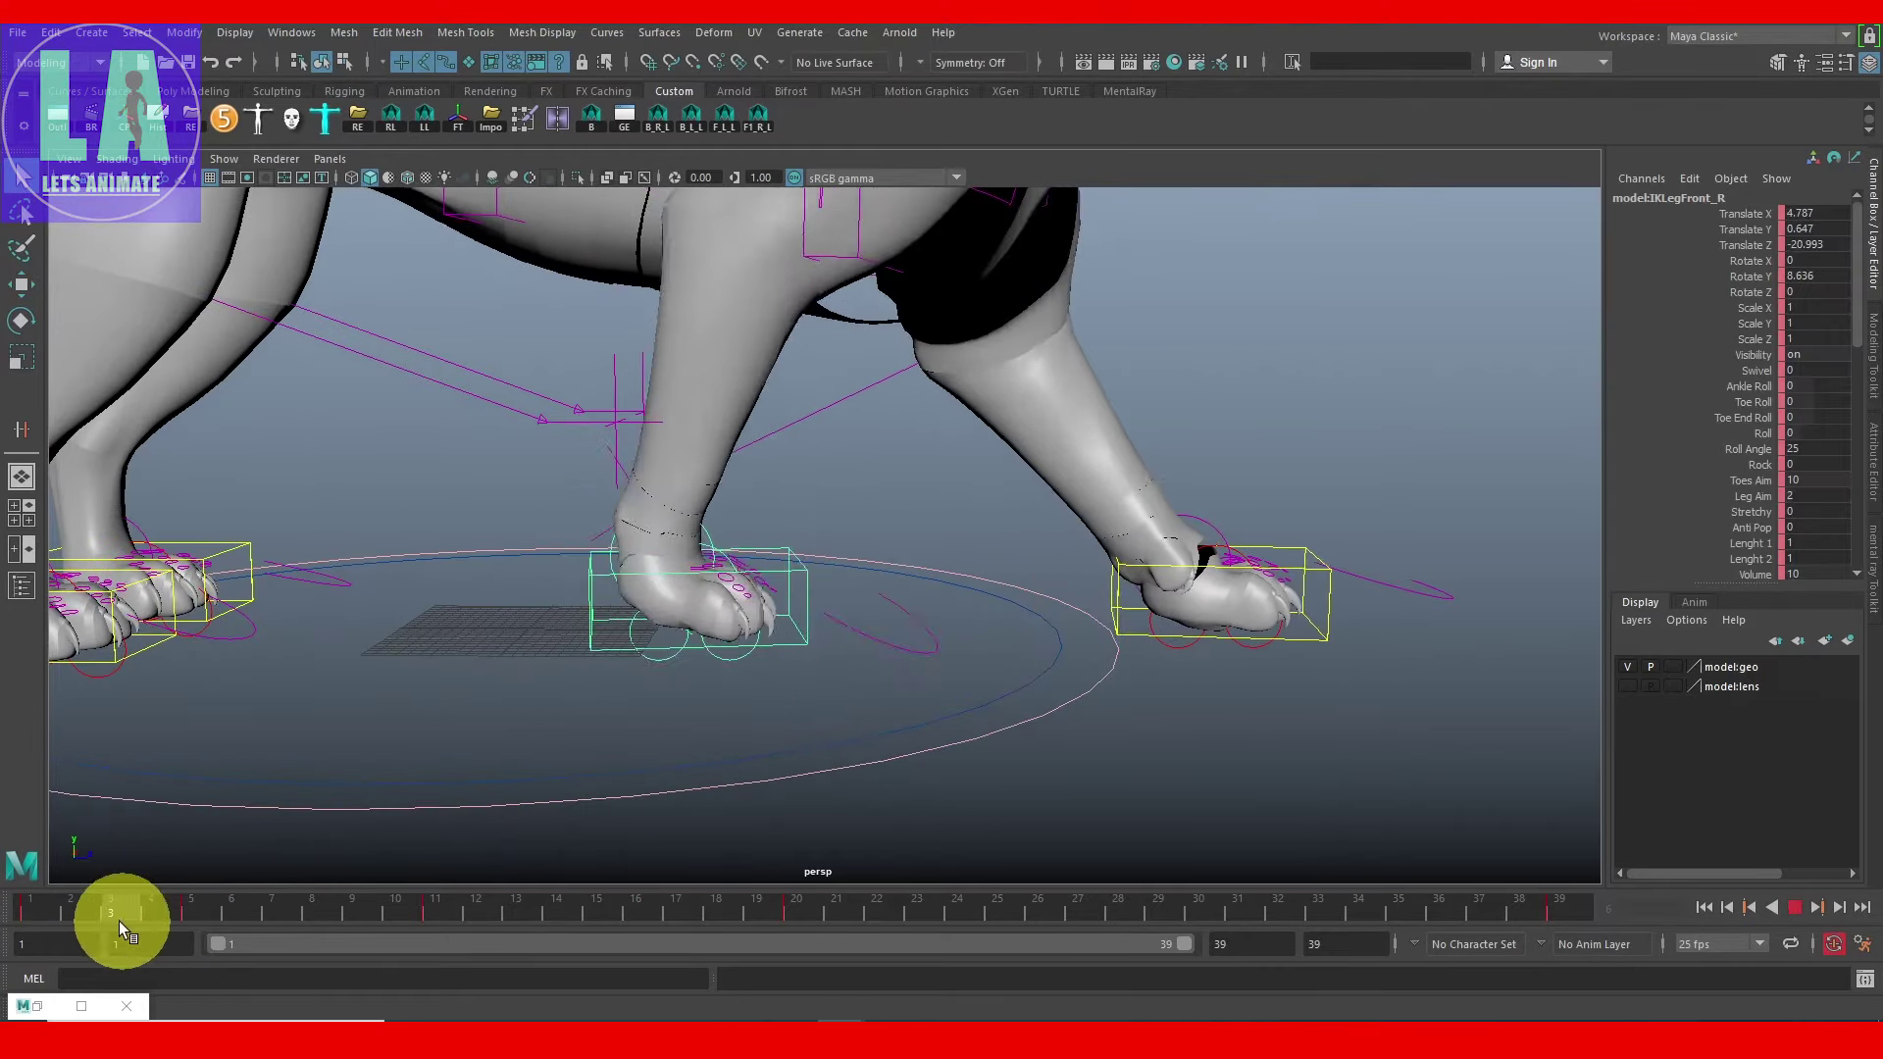
pyautogui.keyDown('alt'); pyautogui.moveTo(941, 579); pyautogui.dragTo(932, 634, button='right'); pyautogui.keyUp('alt')
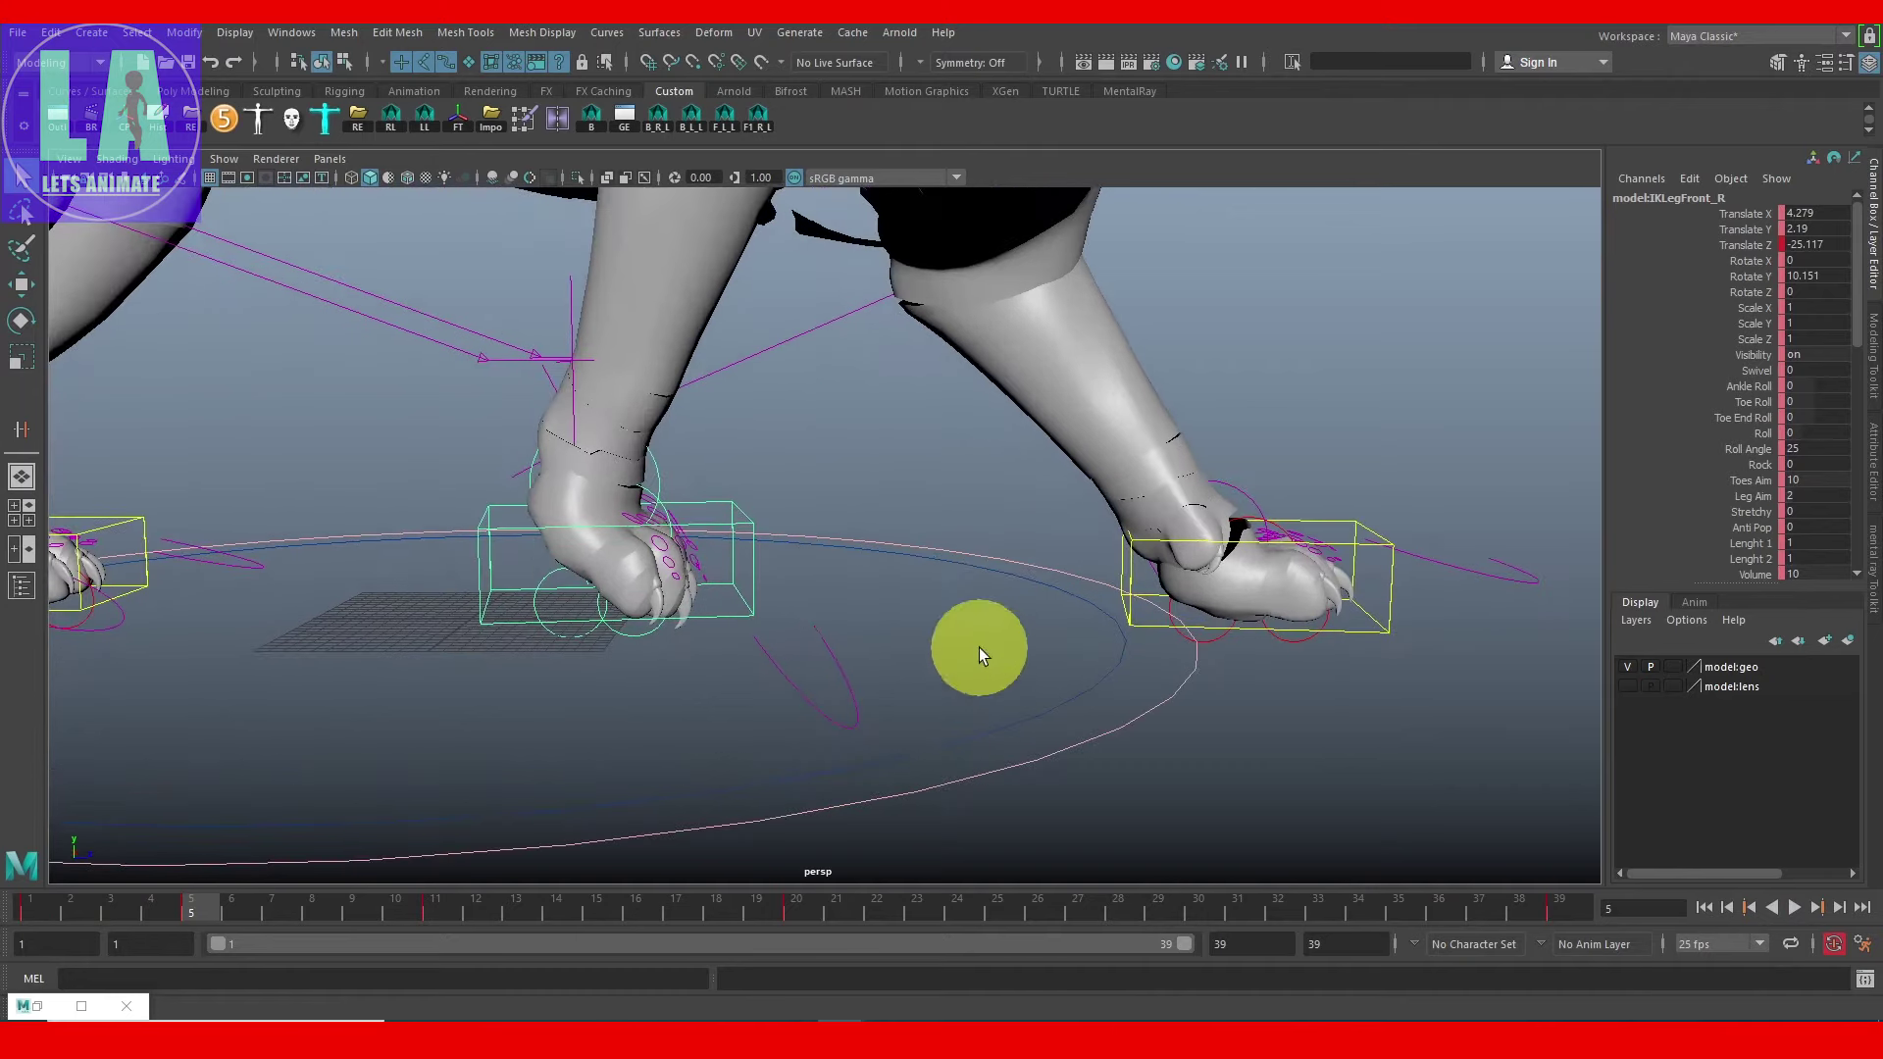
pyautogui.click(761, 124)
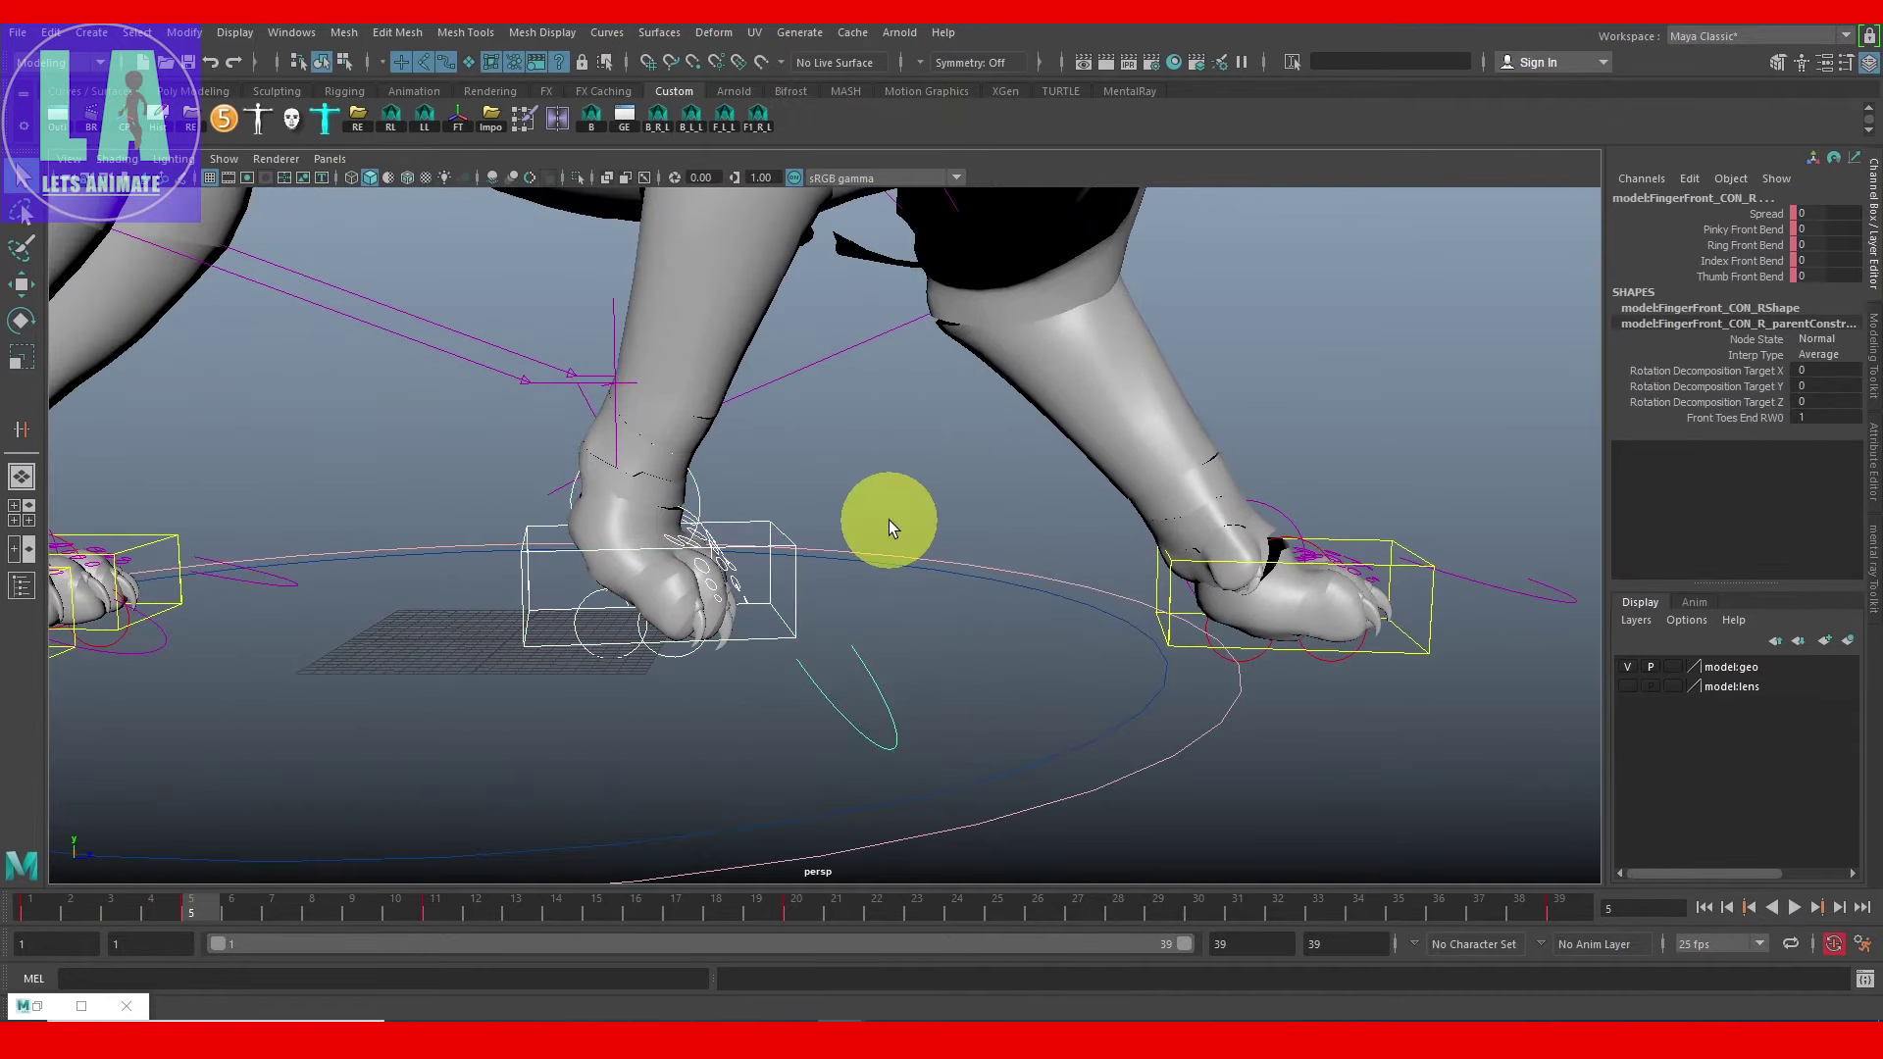
pyautogui.keyDown('alt'); pyautogui.moveTo(889, 519); pyautogui.dragTo(920, 498, button='right'); pyautogui.keyUp('alt')
pyautogui.scroll(-5, 920, 506)
pyautogui.click(770, 535)
pyautogui.moveTo(770, 535)
pyautogui.keyDown('alt'); pyautogui.mouseDown(button='right')
pyautogui.moveTo(815, 532)
pyautogui.moveTo(826, 557)
pyautogui.mouseUp(button='right'); pyautogui.keyUp('alt')
pyautogui.press('w')
pyautogui.moveTo(825, 557)
pyautogui.keyDown('alt'); pyautogui.mouseDown()
pyautogui.moveTo(723, 576)
pyautogui.moveTo(715, 609)
pyautogui.moveTo(743, 508)
pyautogui.moveTo(677, 438)
pyautogui.mouseUp(); pyautogui.keyUp('alt')
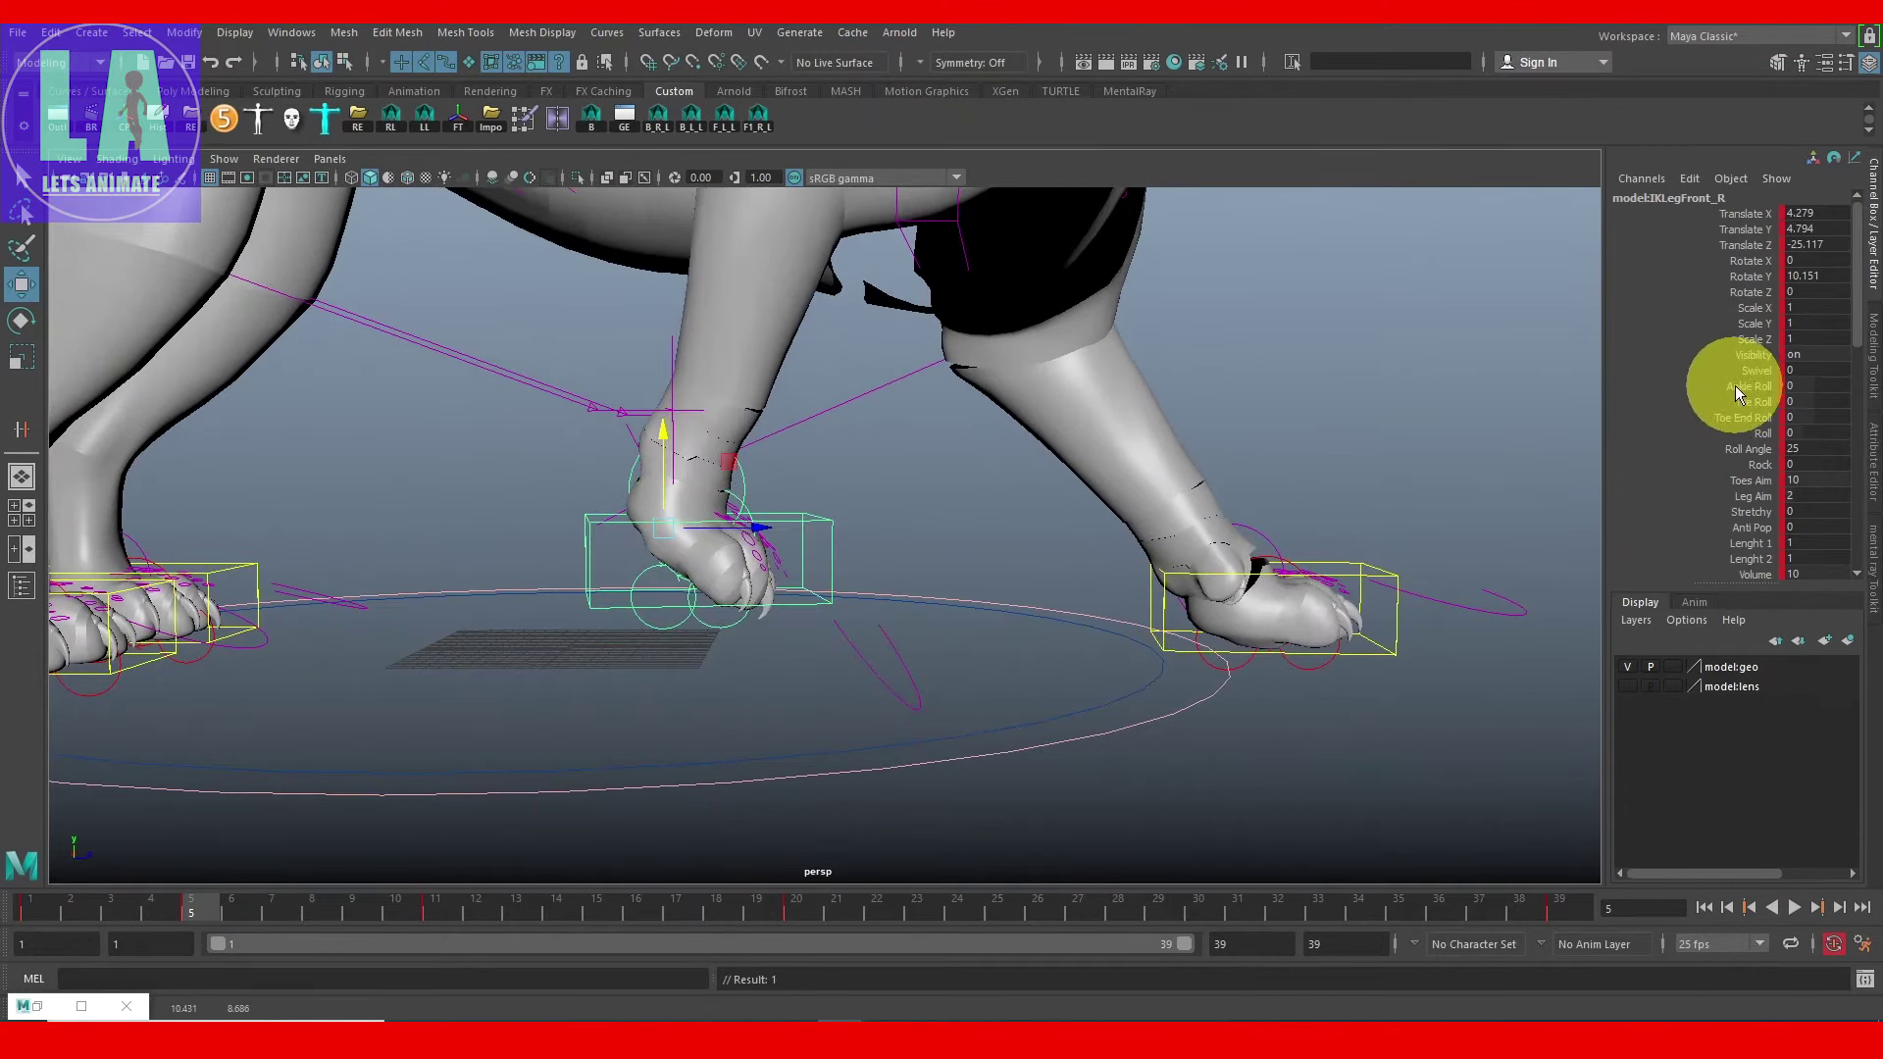
# Step: Give the right front paw a Toe End Roll of 7.3 at frame 5
pyautogui.click(1746, 417)
pyautogui.moveTo(1278, 613); pyautogui.dragTo(1182, 655, button='middle')
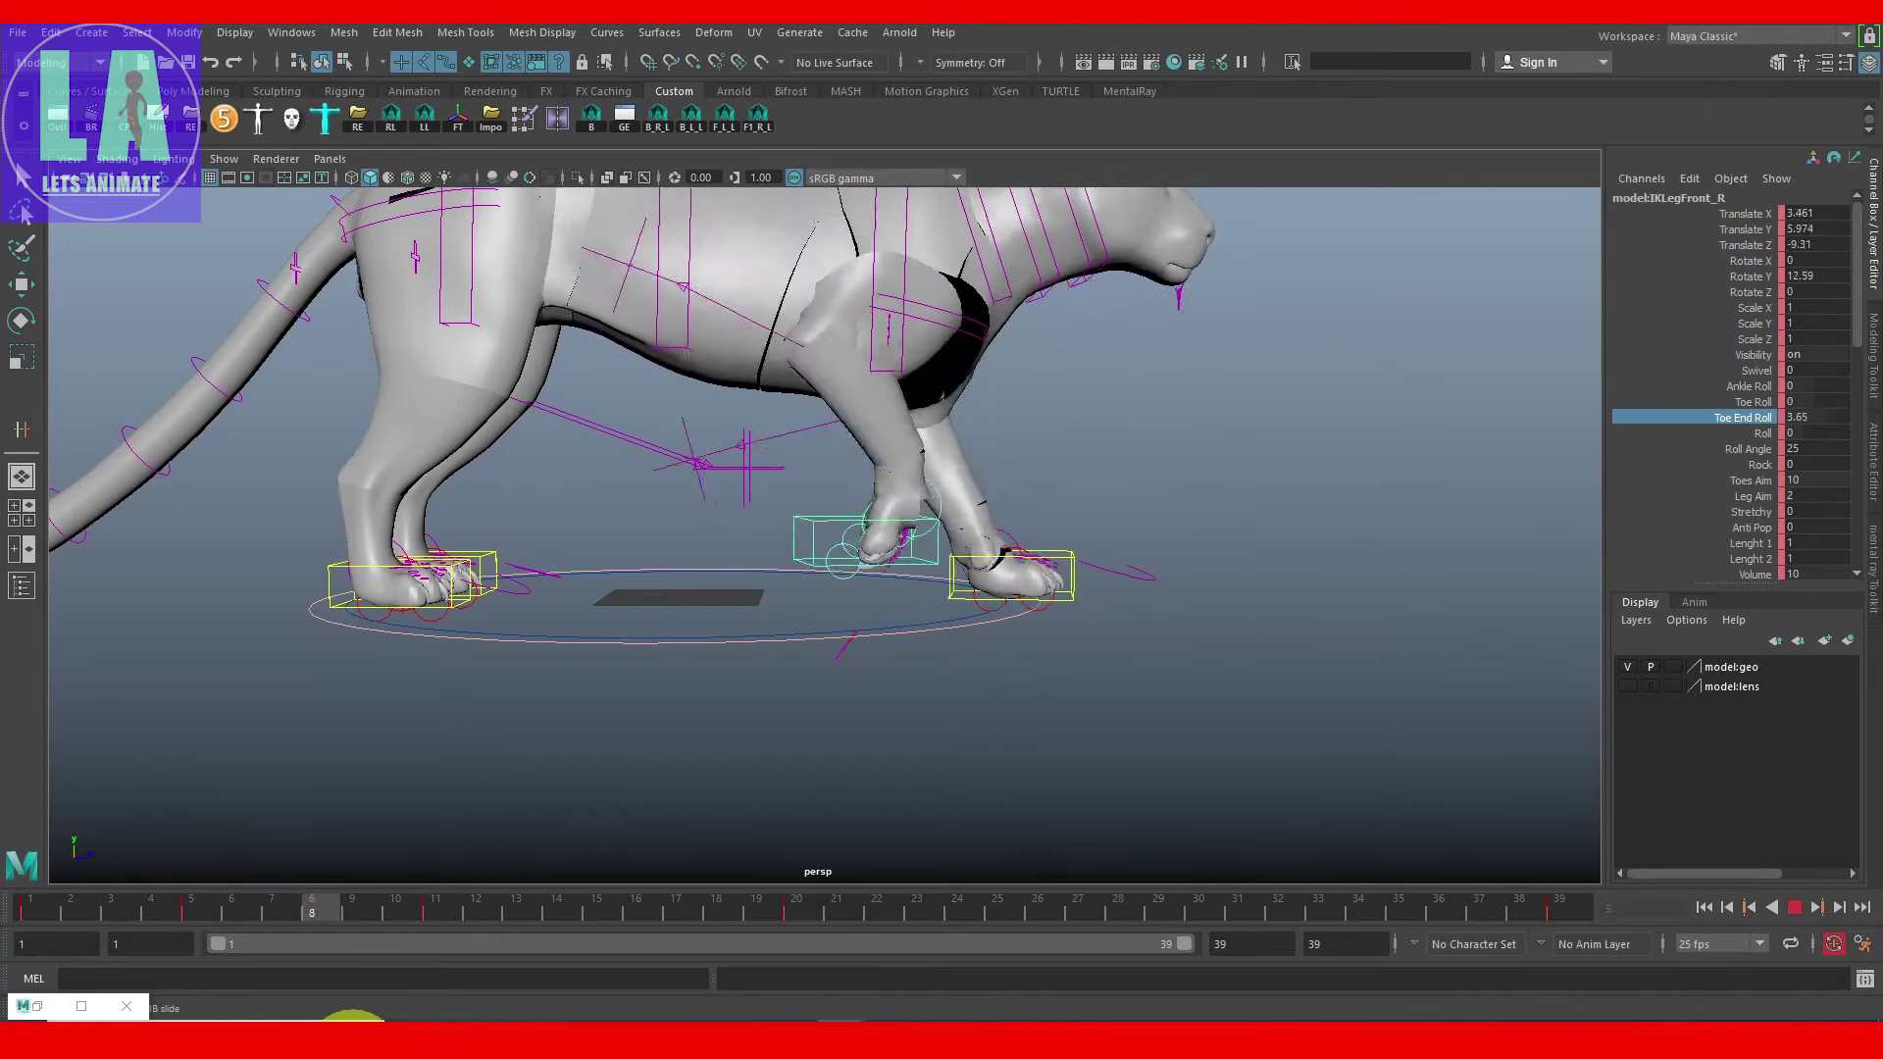
pyautogui.press('Escape')
pyautogui.scroll(3, 775, 673)
pyautogui.keyDown('alt'); pyautogui.moveTo(746, 628); pyautogui.dragTo(775, 673); pyautogui.keyUp('alt')
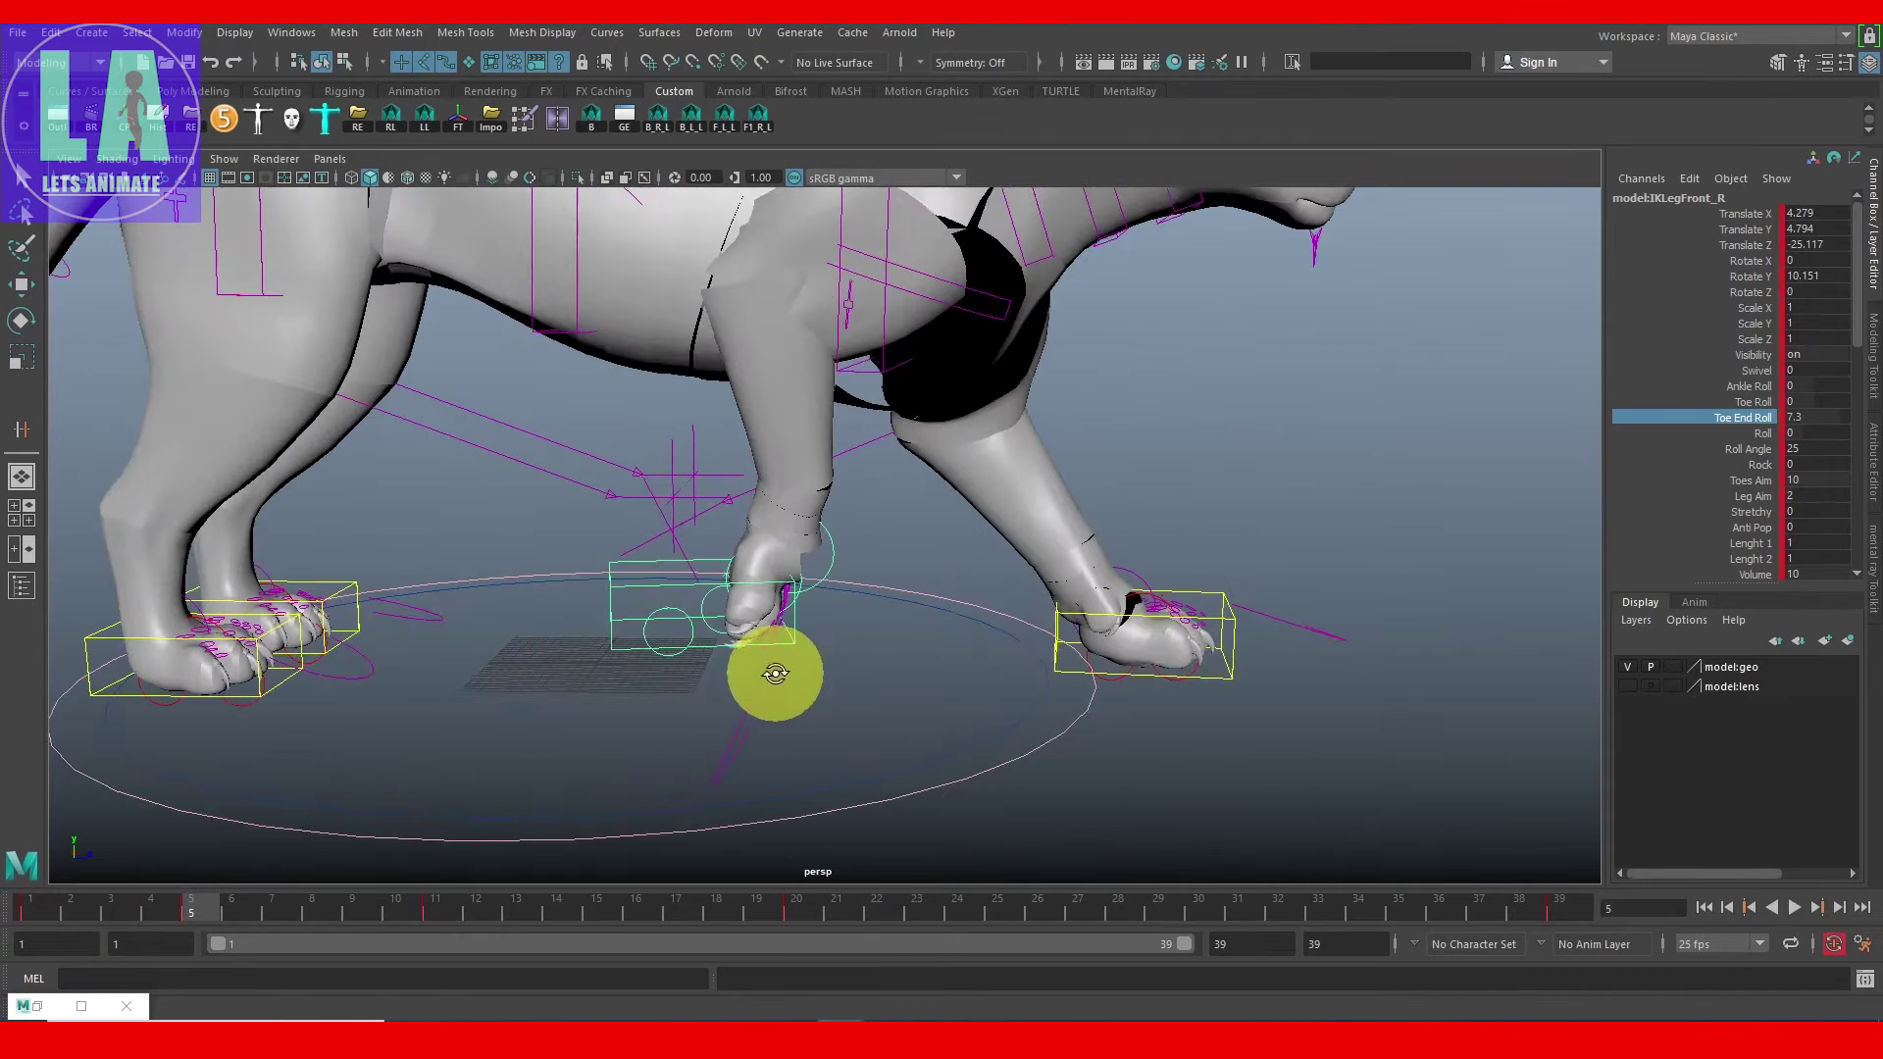
pyautogui.scroll(2, 775, 673)
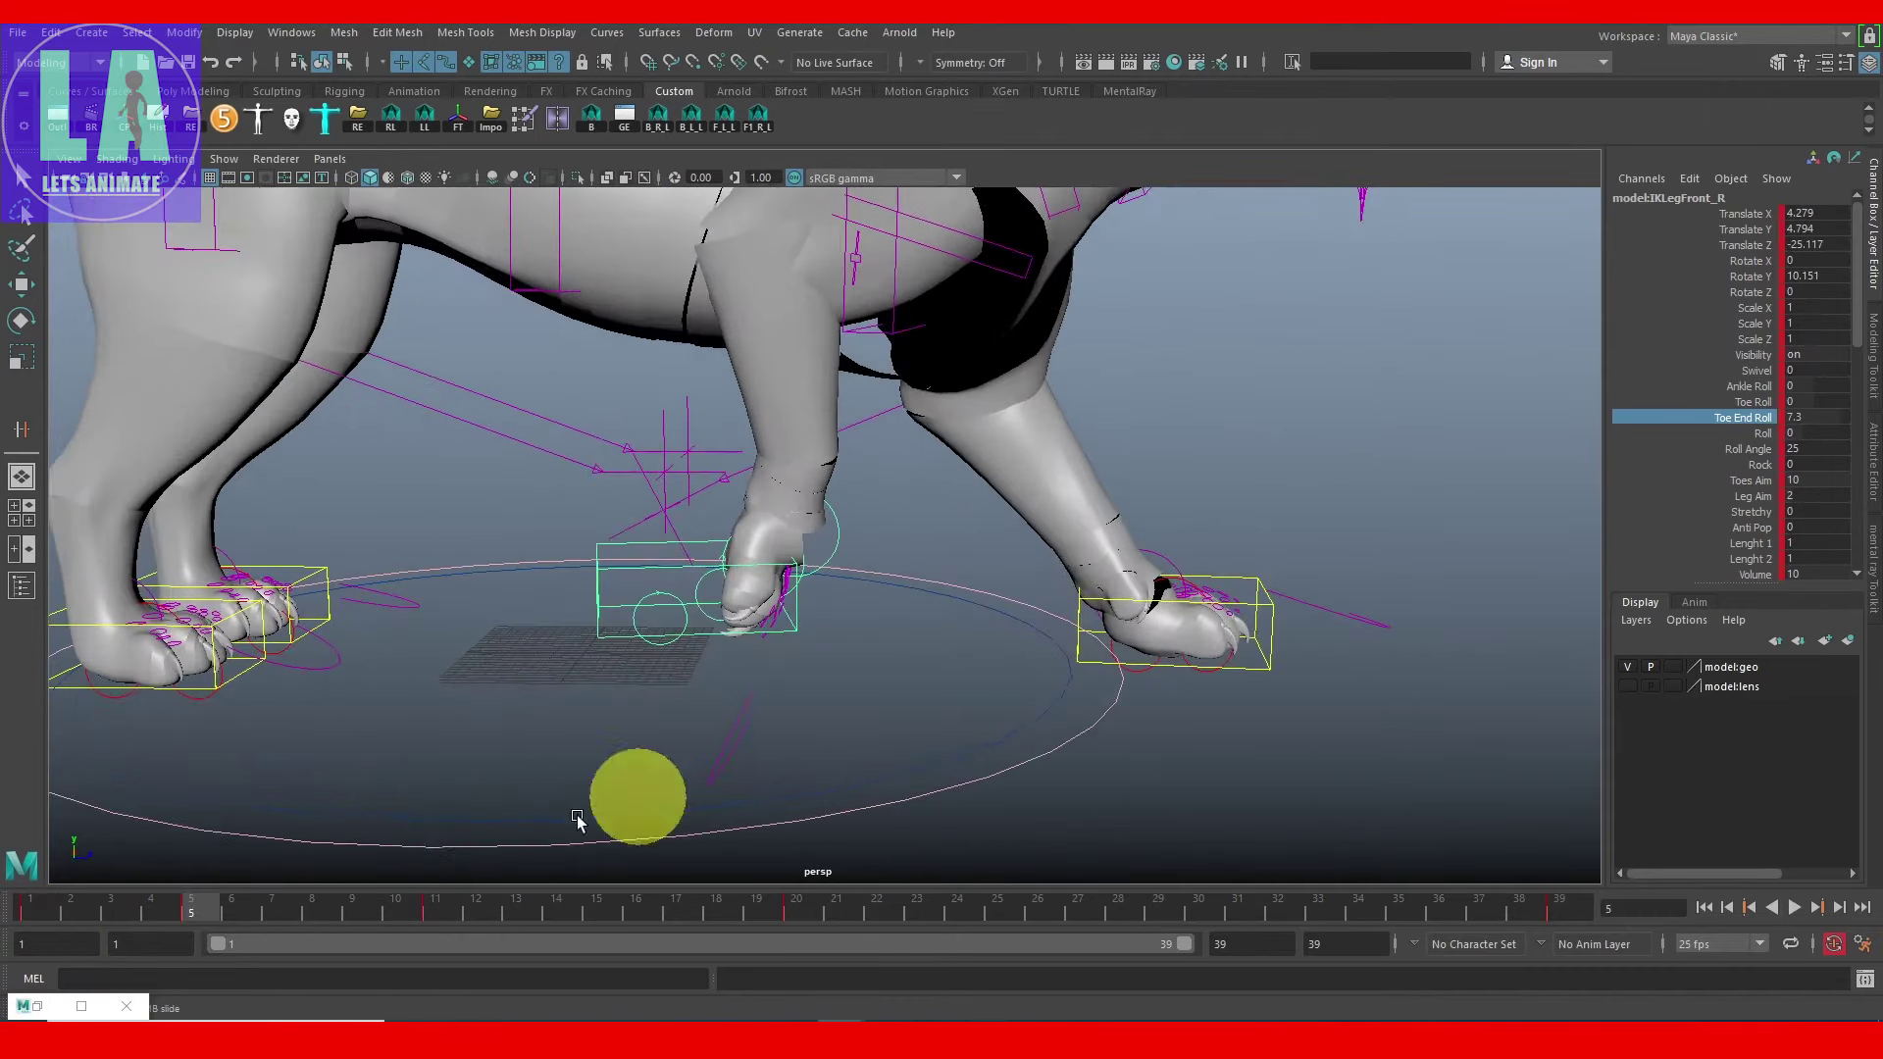
pyautogui.rightClick(196, 907)
pyautogui.doubleClick(1822, 420)
pyautogui.press('Return')
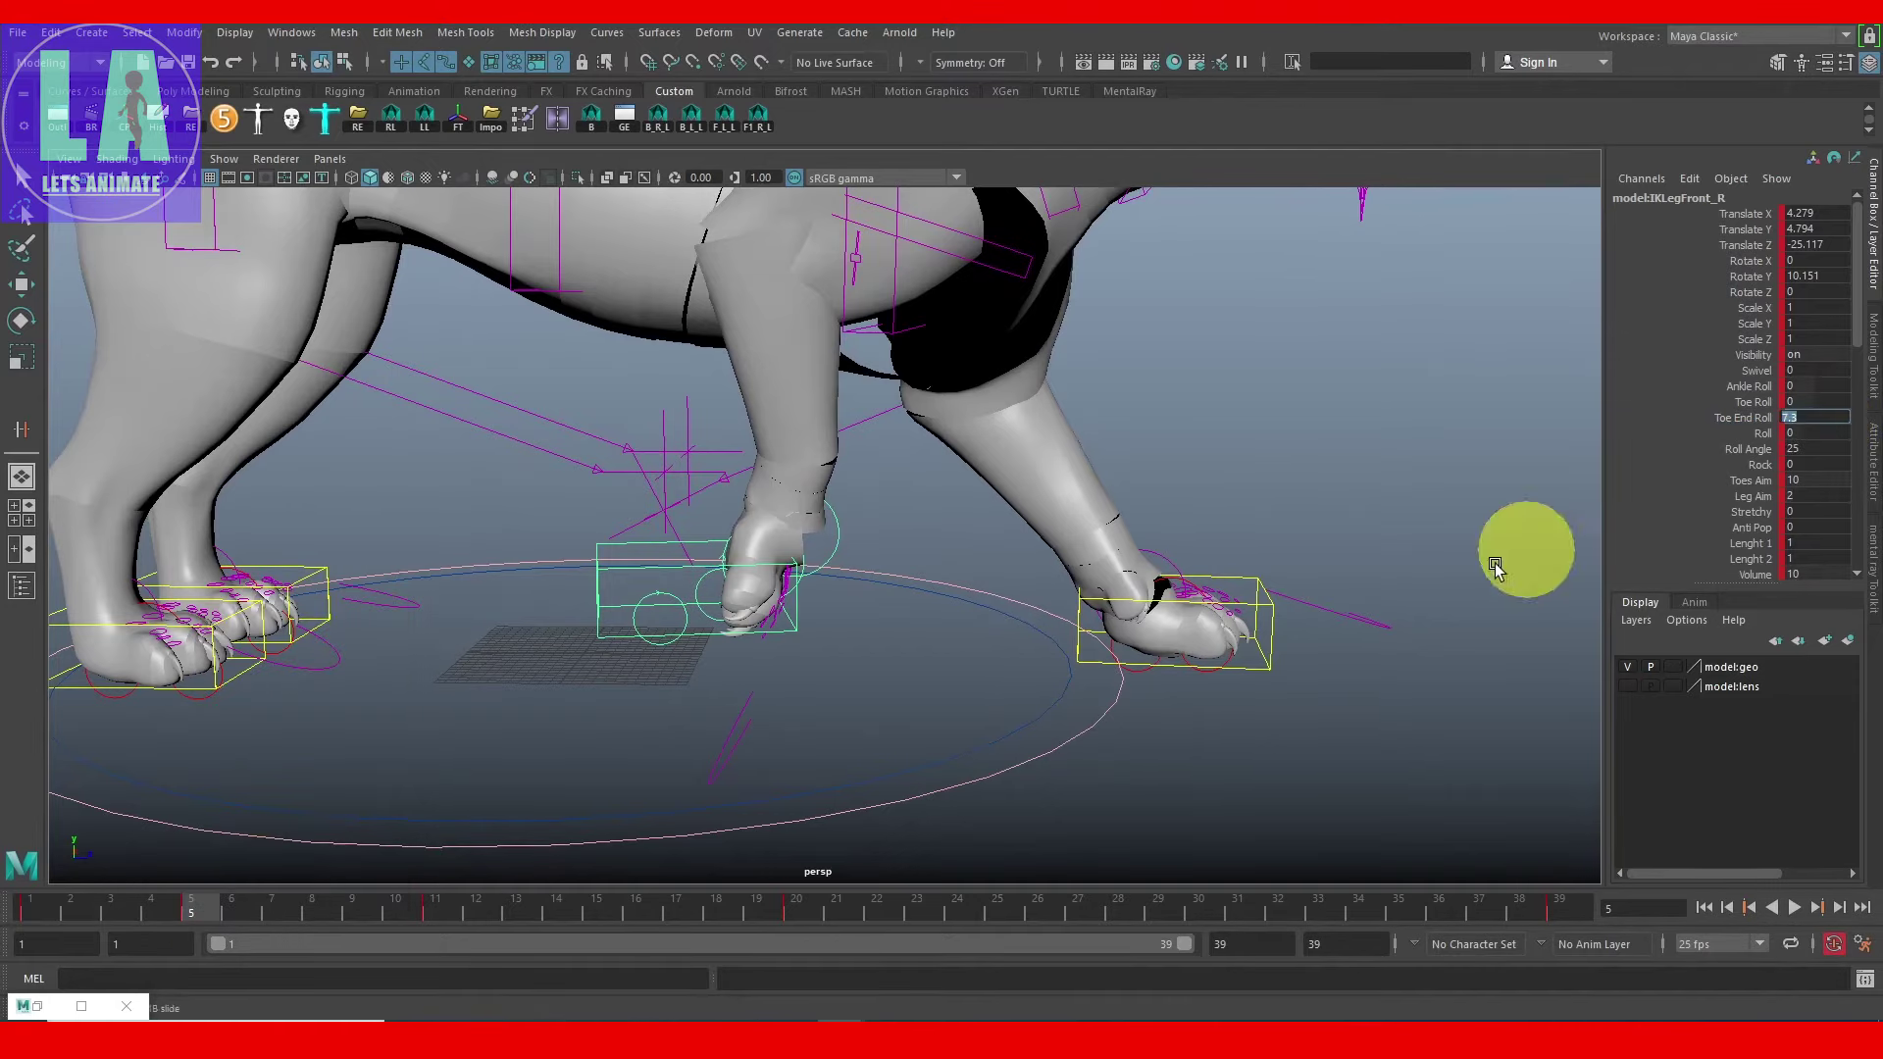
# Step: Key Toe End Roll 7.3 on the left front paw at frame 24
pyautogui.keyDown('alt'); pyautogui.moveTo(1344, 662); pyautogui.dragTo(1299, 674); pyautogui.keyUp('alt')
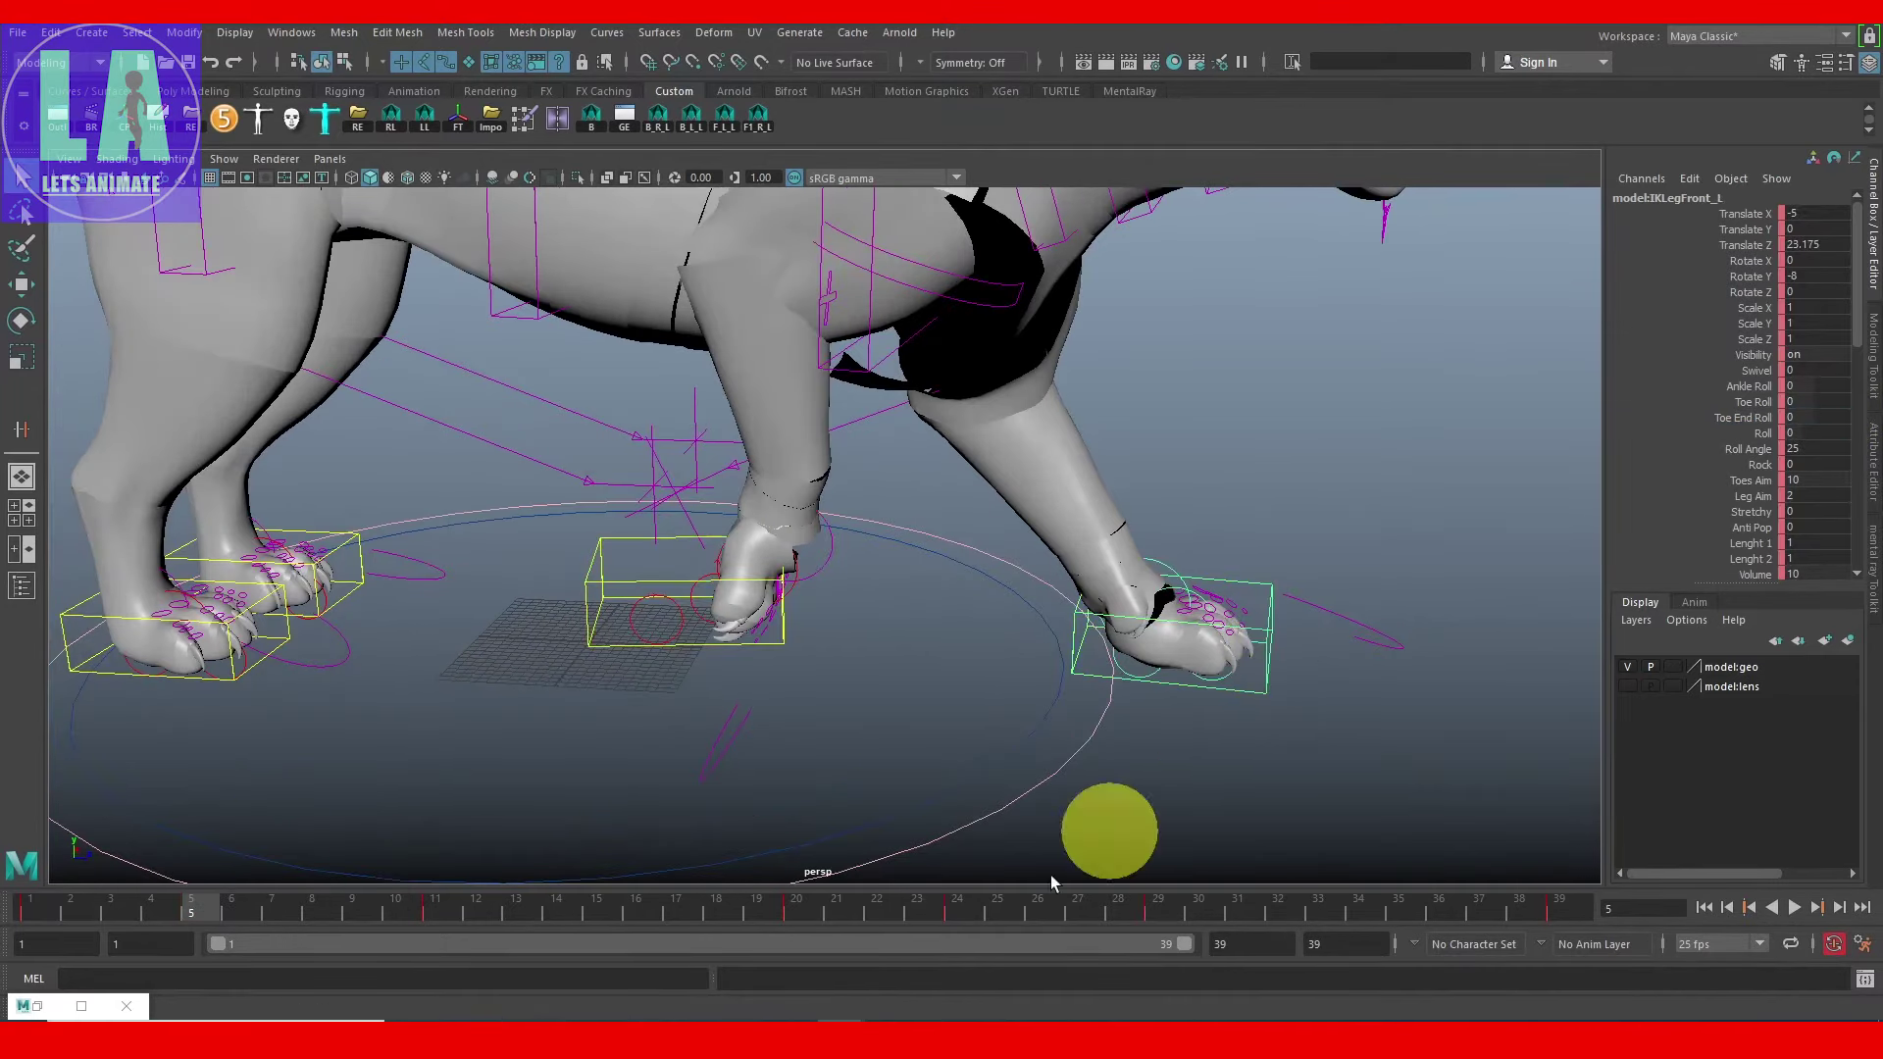
pyautogui.click(967, 909)
pyautogui.keyDown('alt'); pyautogui.moveTo(1113, 673); pyautogui.dragTo(996, 621); pyautogui.keyUp('alt')
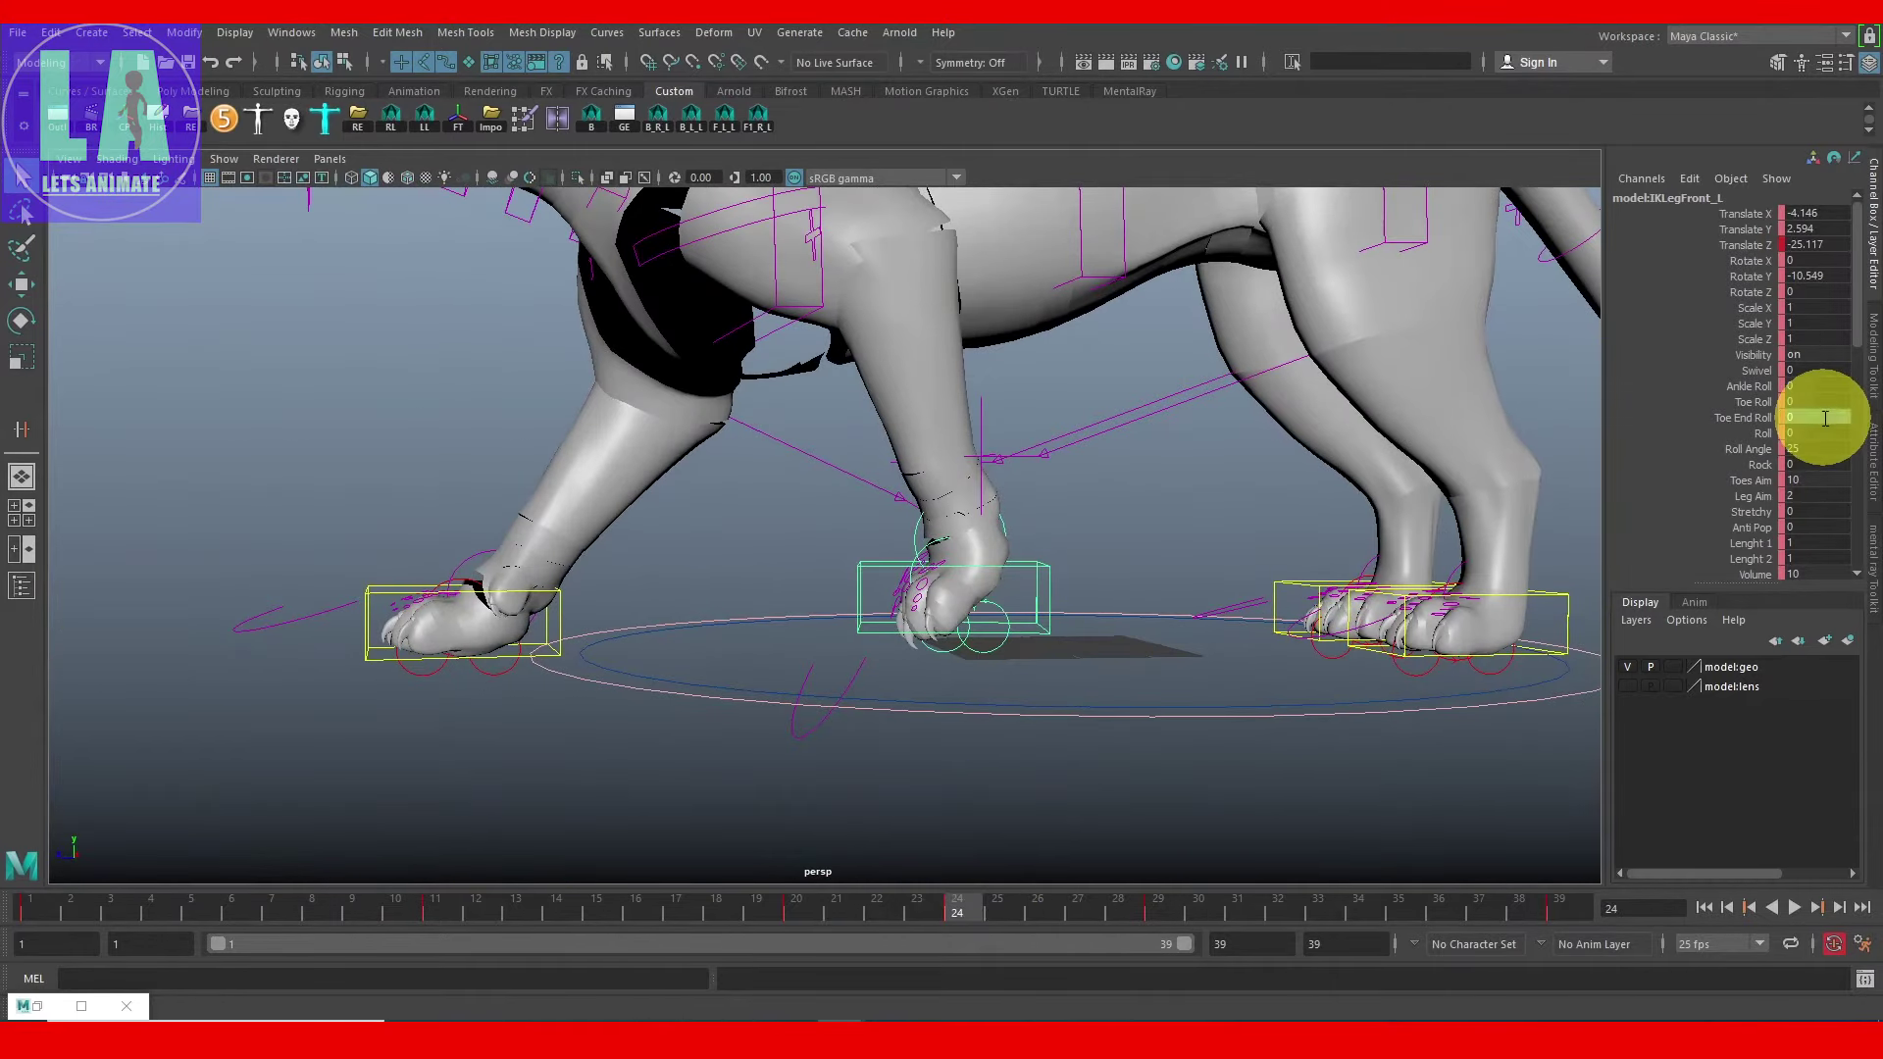
pyautogui.write('7.3')
pyautogui.press('Return')
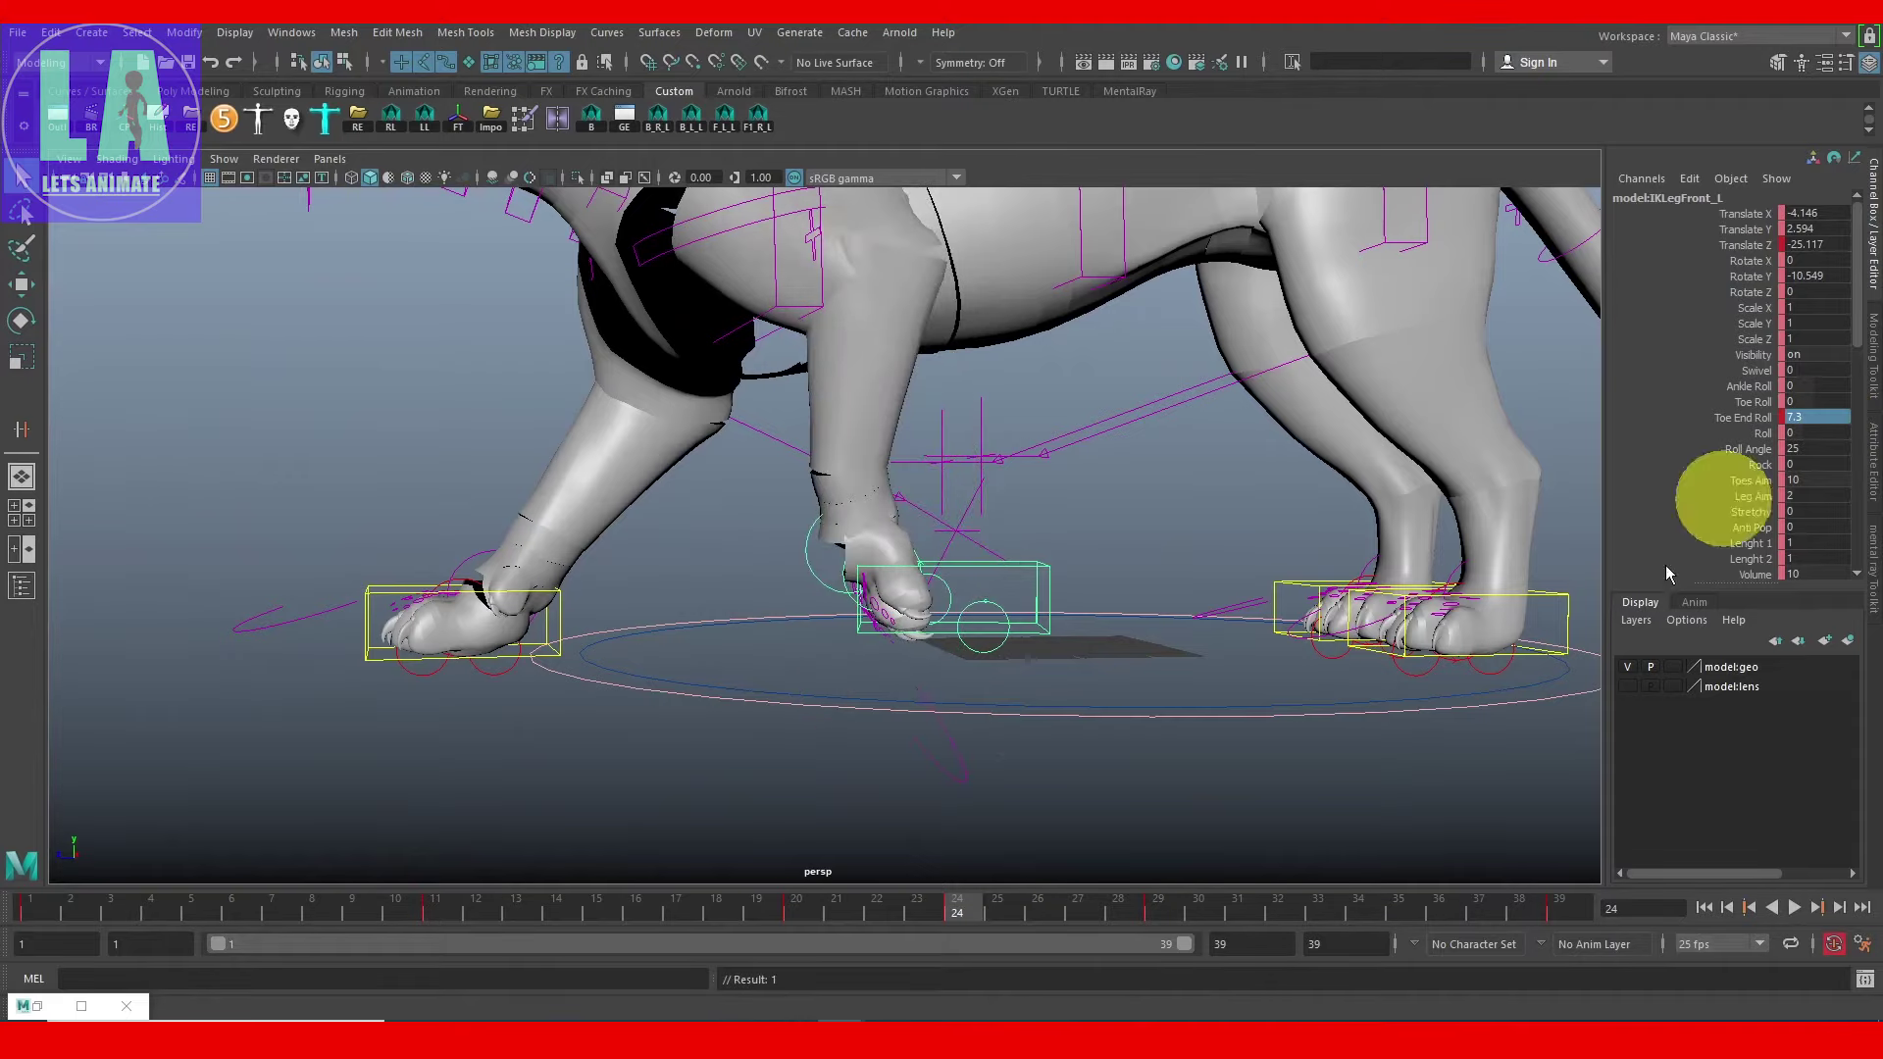
pyautogui.moveTo(1130, 716)
pyautogui.keyDown('alt'); pyautogui.mouseDown()
pyautogui.moveTo(651, 547)
pyautogui.moveTo(1037, 579)
pyautogui.moveTo(995, 736)
pyautogui.moveTo(1478, 772)
pyautogui.mouseUp(); pyautogui.keyUp('alt')
# Step: Play the walk cycle from the first frame and stop at frame 16
pyautogui.hotkey('alt', 'shift', 'v')
pyautogui.press('w')
pyautogui.click(1794, 907)
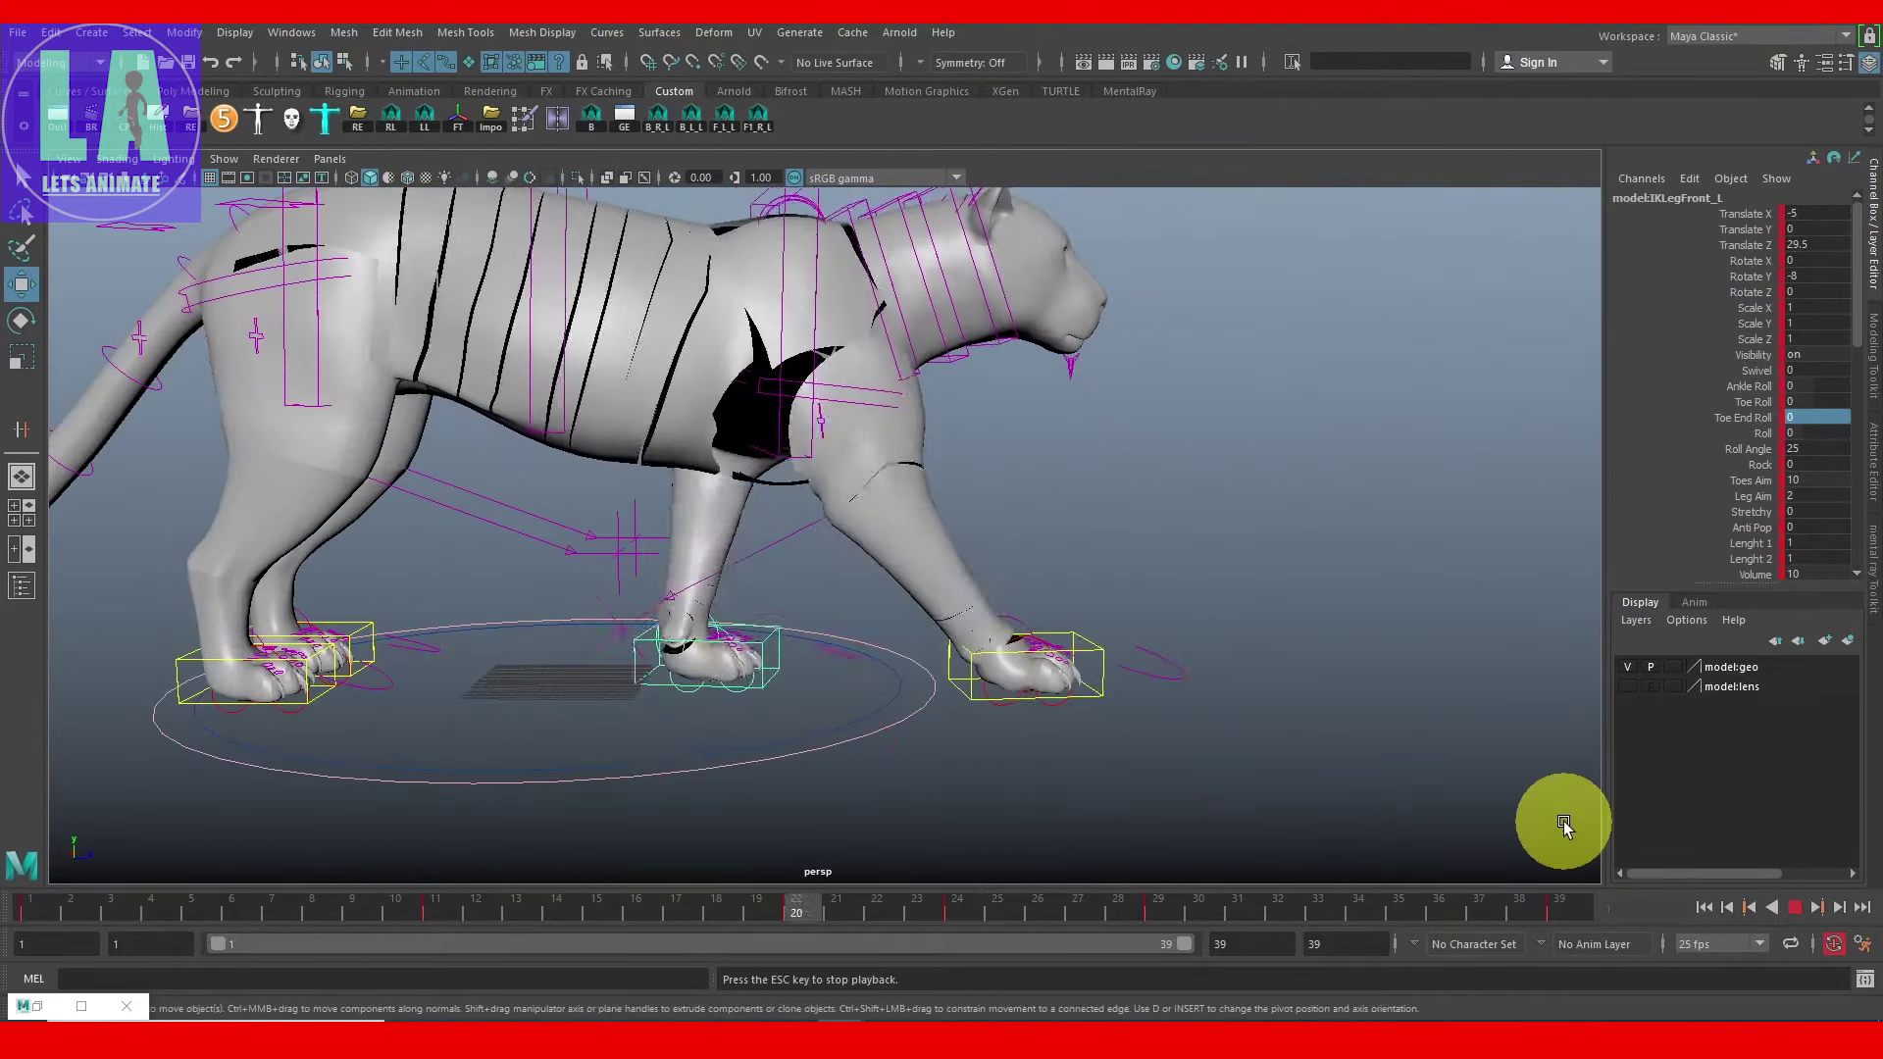
pyautogui.moveTo(1563, 827)
pyautogui.keyDown('alt'); pyautogui.mouseDown()
pyautogui.moveTo(461, 555)
pyautogui.moveTo(391, 562)
pyautogui.moveTo(444, 586)
pyautogui.mouseUp(); pyautogui.keyUp('alt')
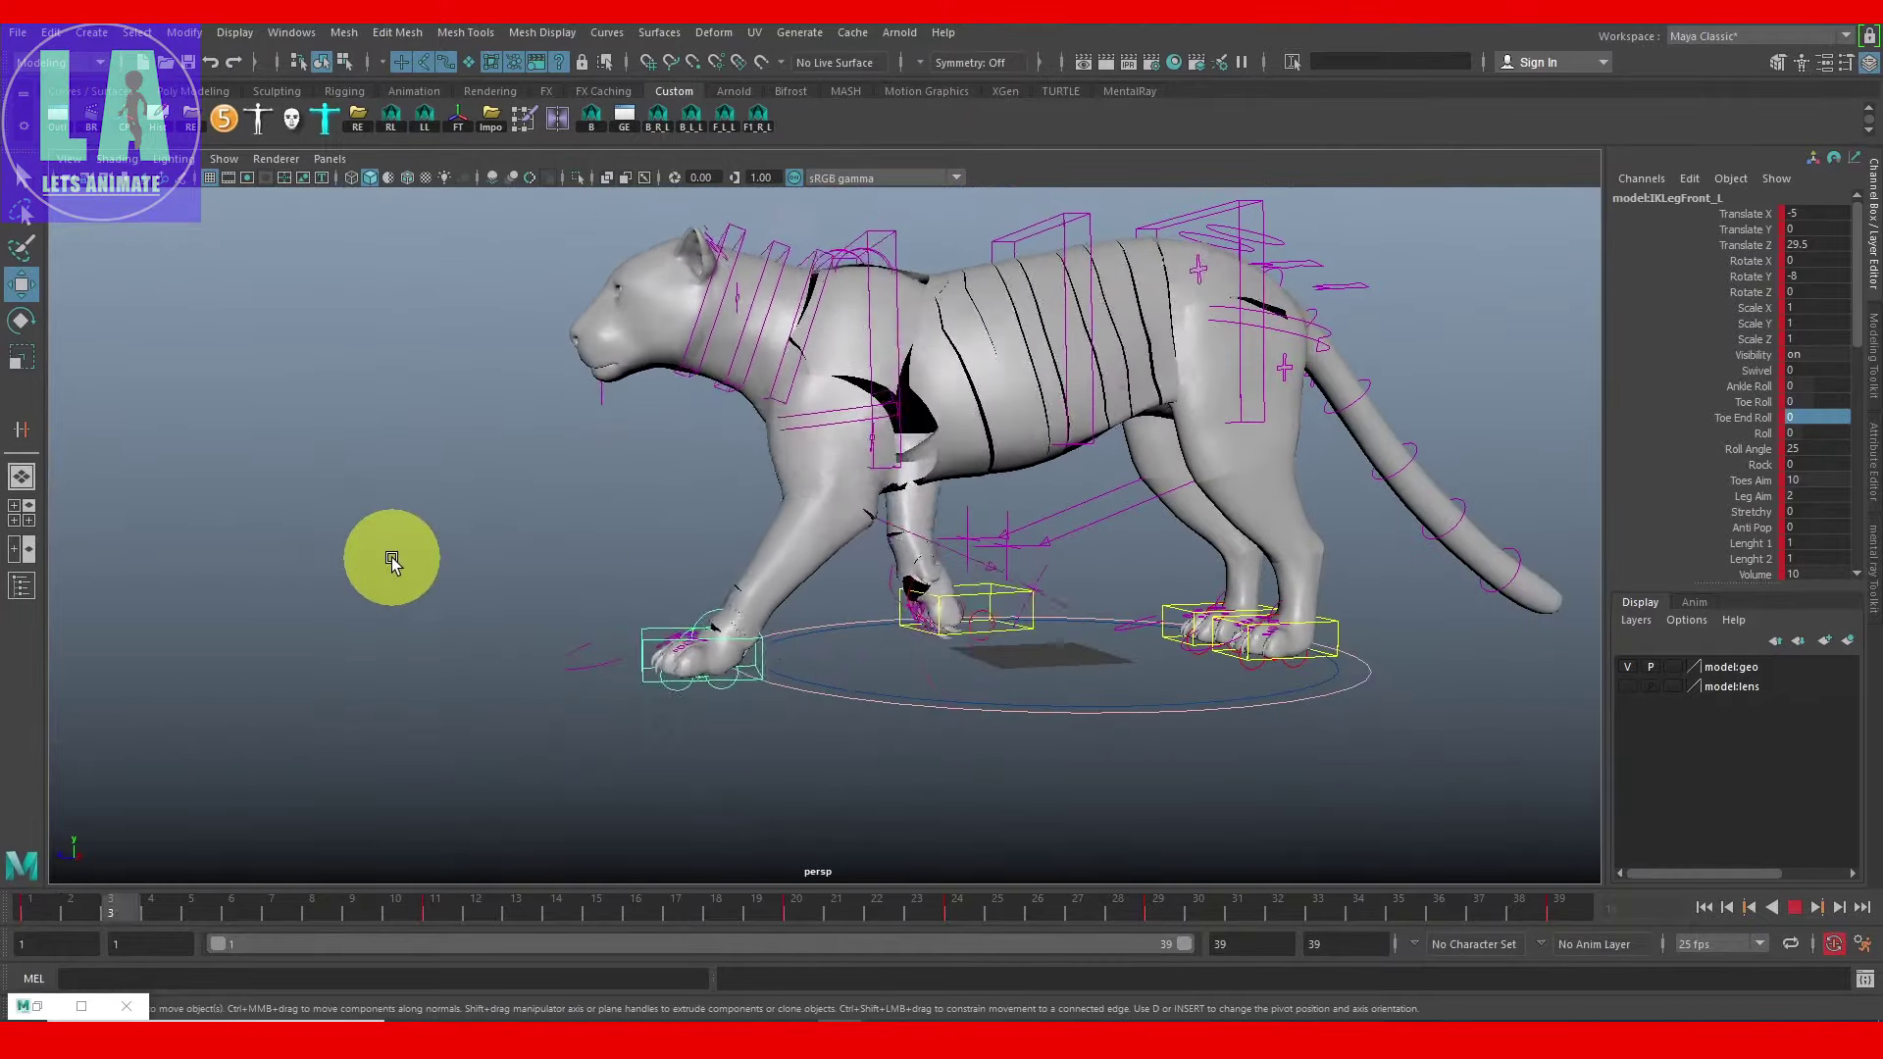
pyautogui.press('Escape')
pyautogui.keyDown('alt'); pyautogui.moveTo(1083, 660); pyautogui.dragTo(1025, 659, button='right'); pyautogui.keyUp('alt')
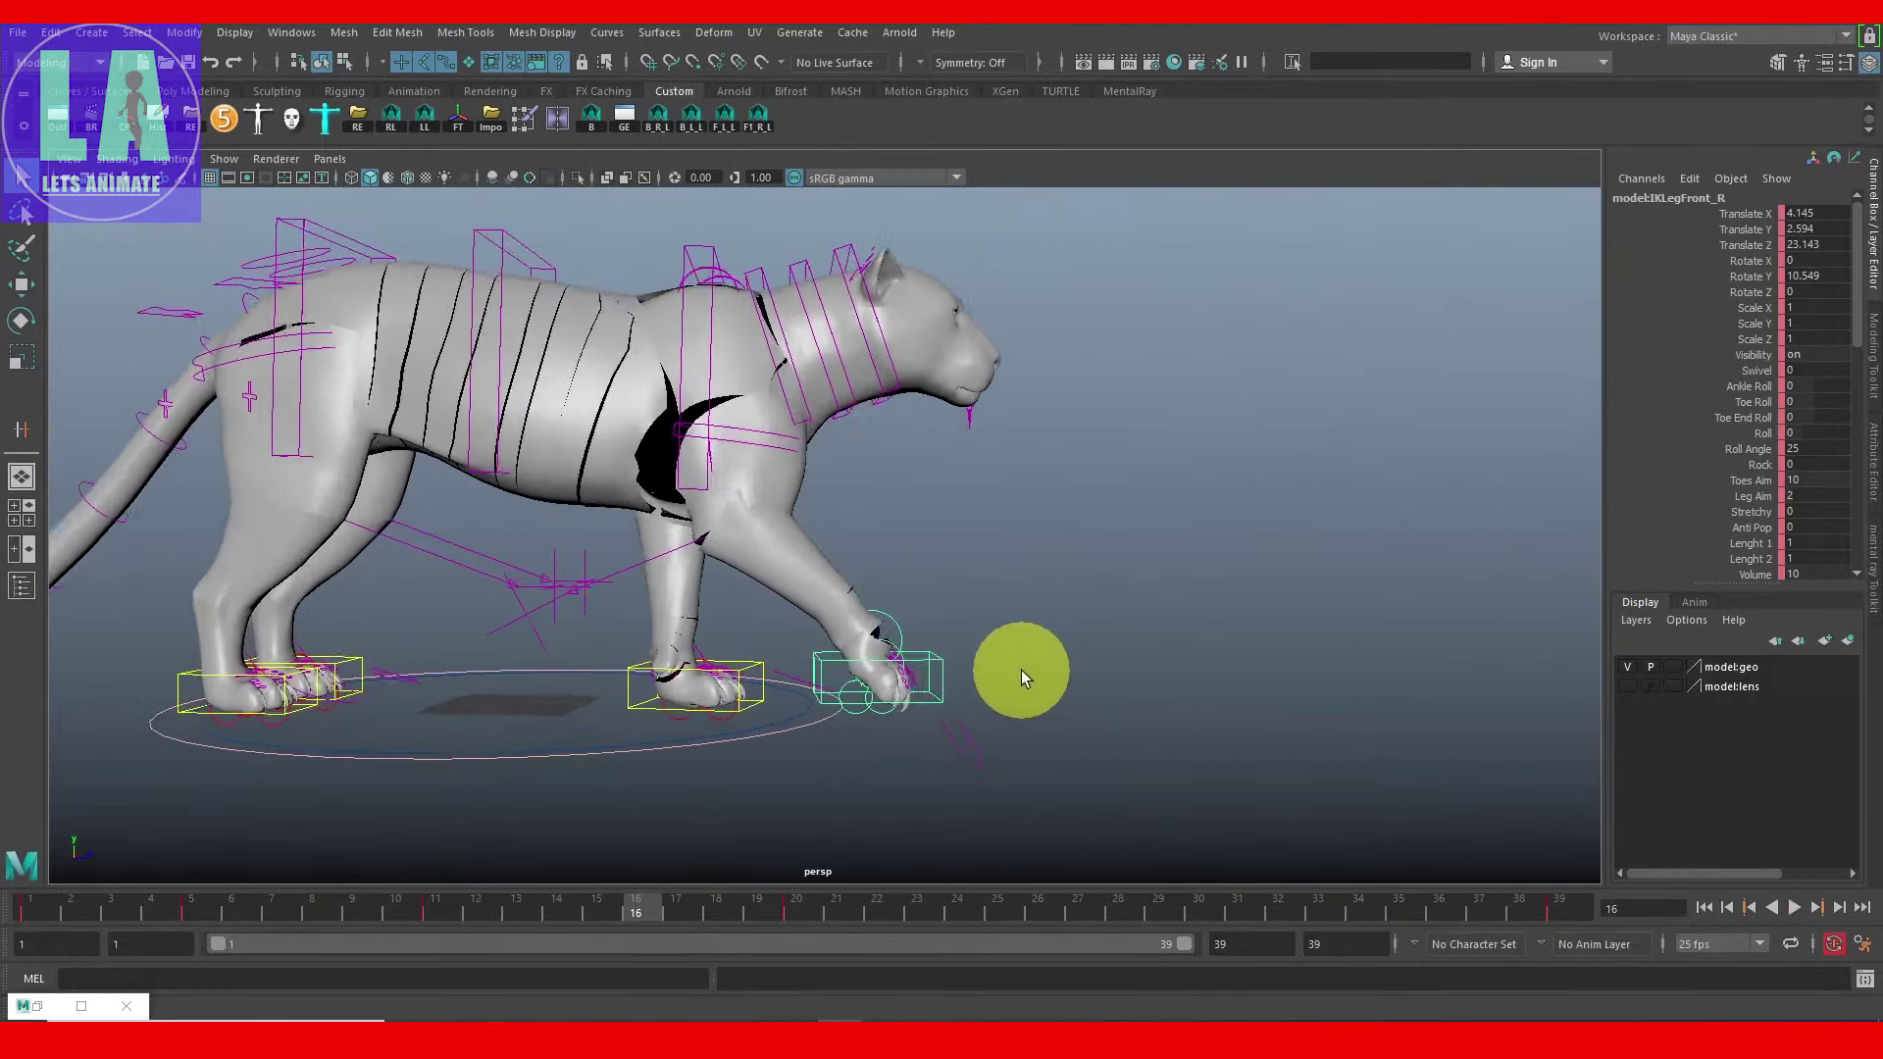
# Step: Raise the right front paw higher at frame 16
pyautogui.press('w')
pyautogui.scroll(2, 856, 530)
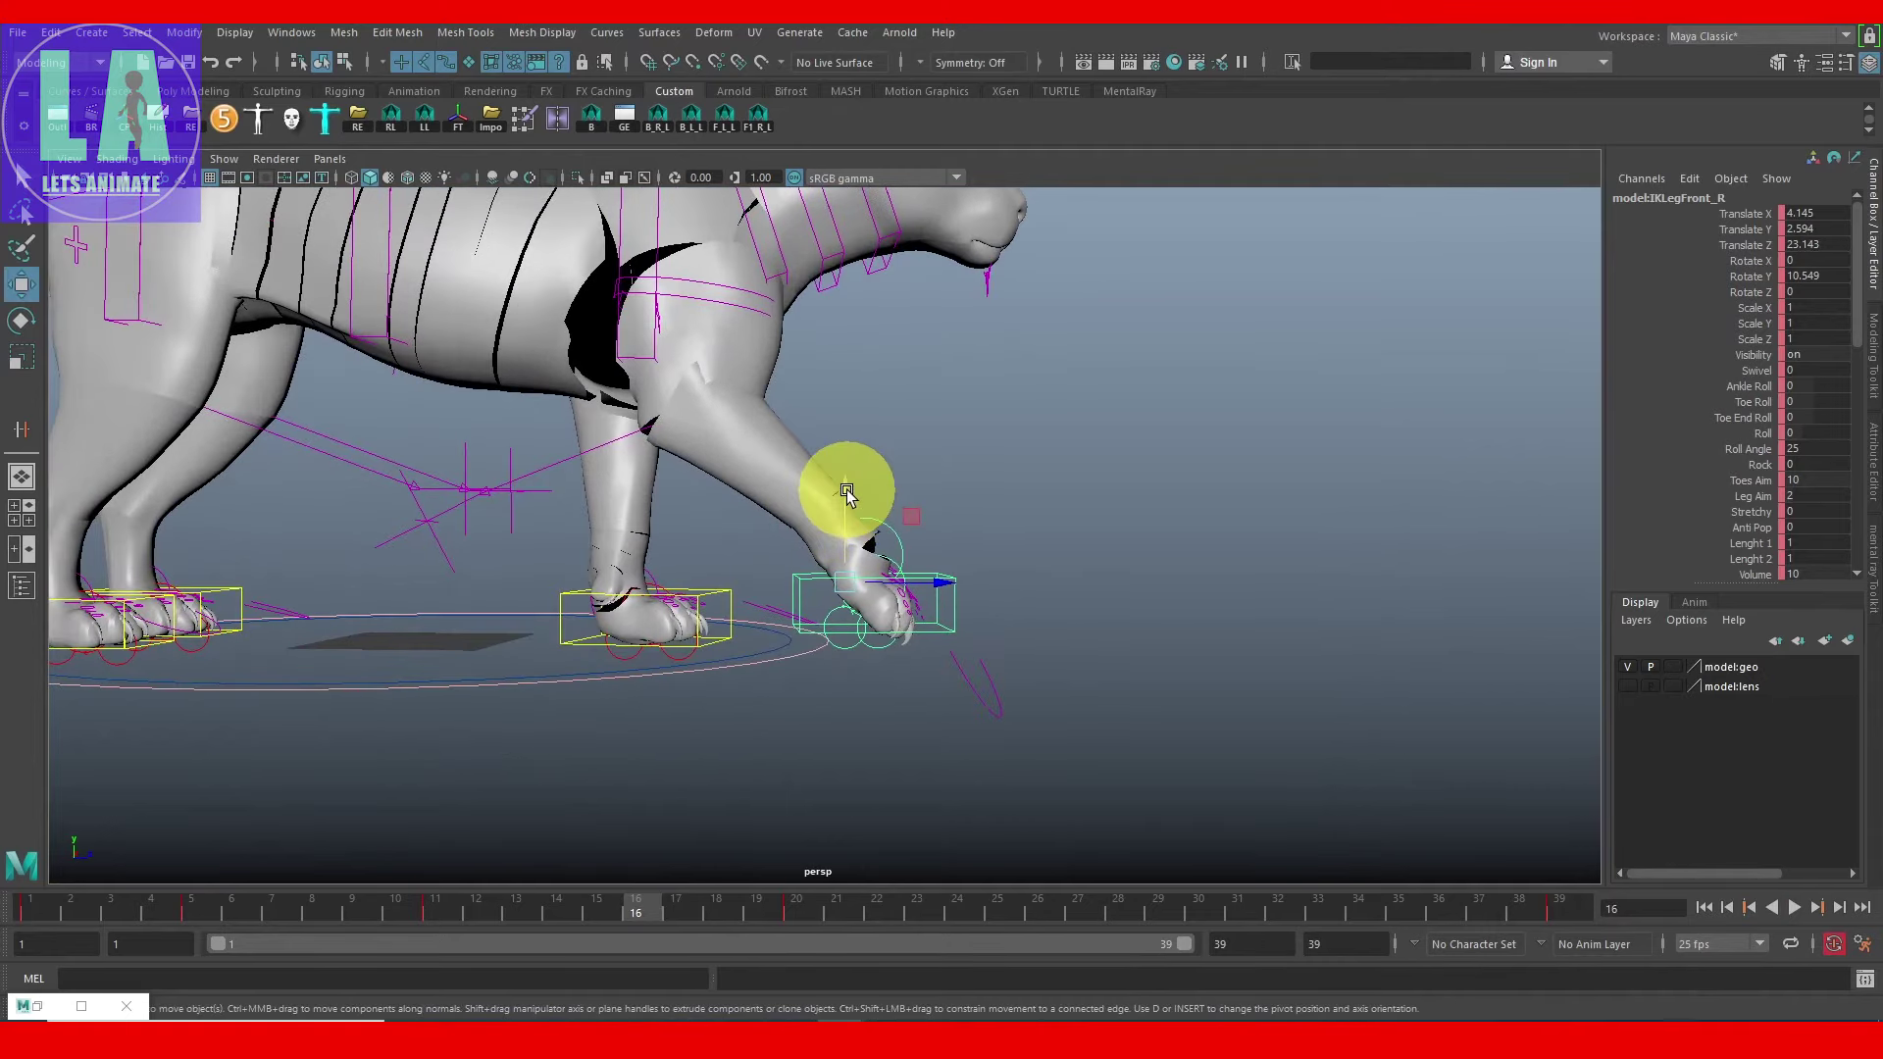
pyautogui.keyDown('alt'); pyautogui.moveTo(846, 483); pyautogui.dragTo(1021, 622, button='right'); pyautogui.keyUp('alt')
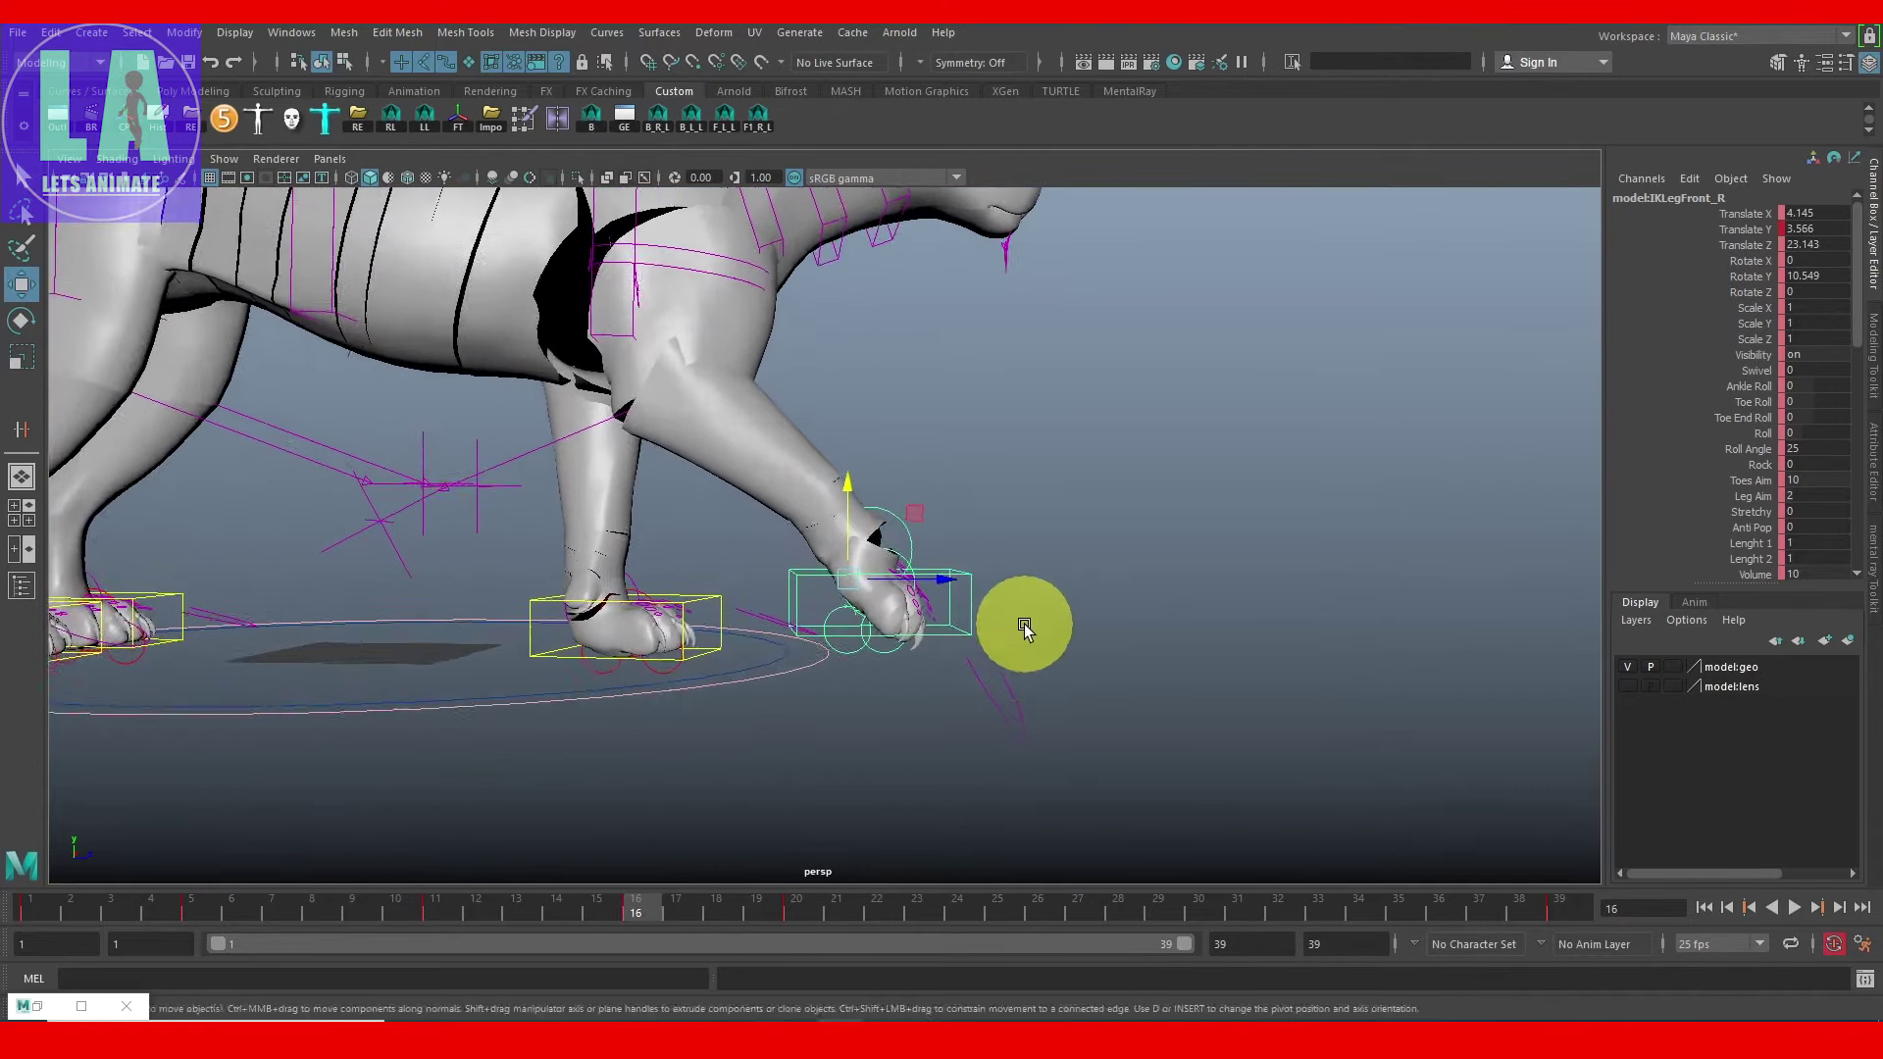
pyautogui.keyDown('alt'); pyautogui.moveTo(996, 644); pyautogui.dragTo(1618, 328); pyautogui.keyUp('alt')
pyautogui.keyDown('alt'); pyautogui.moveTo(1618, 328); pyautogui.dragTo(780, 571, button='right'); pyautogui.keyUp('alt')
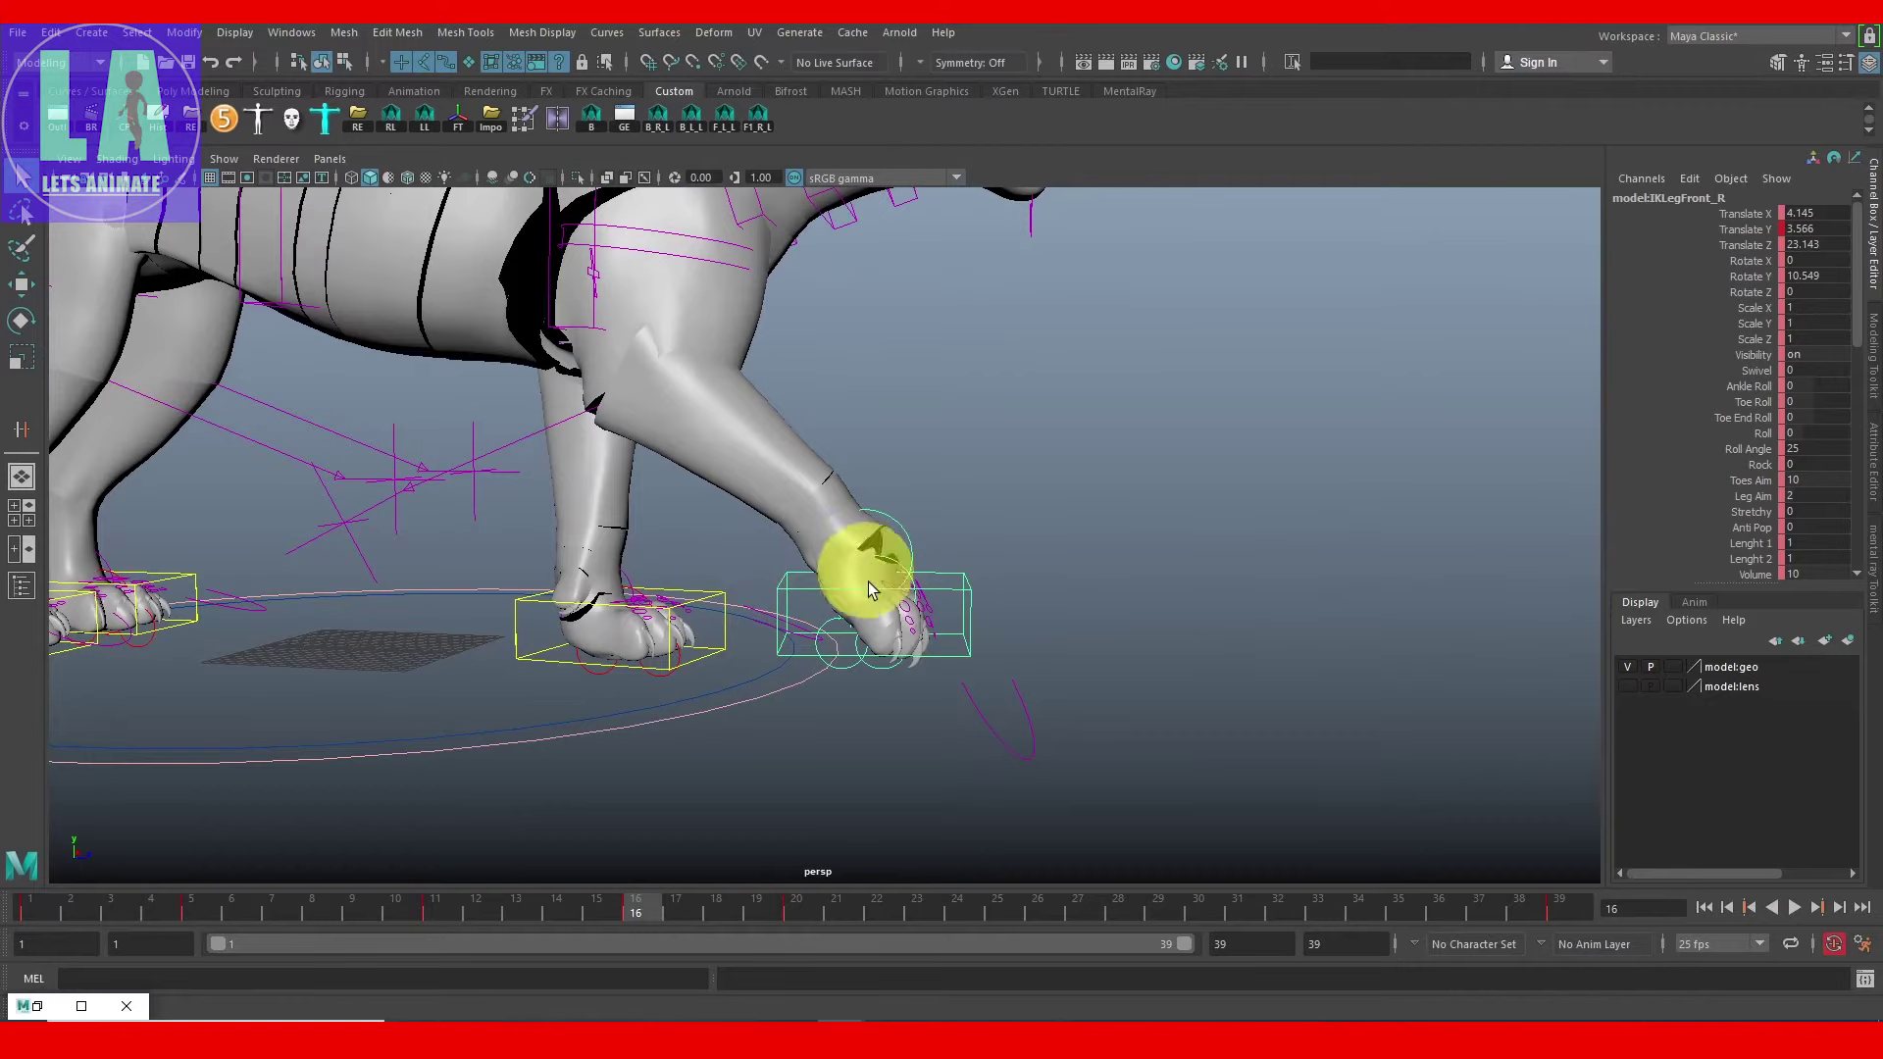
pyautogui.keyDown('alt'); pyautogui.moveTo(887, 680); pyautogui.dragTo(1124, 639, button='right'); pyautogui.keyUp('alt')
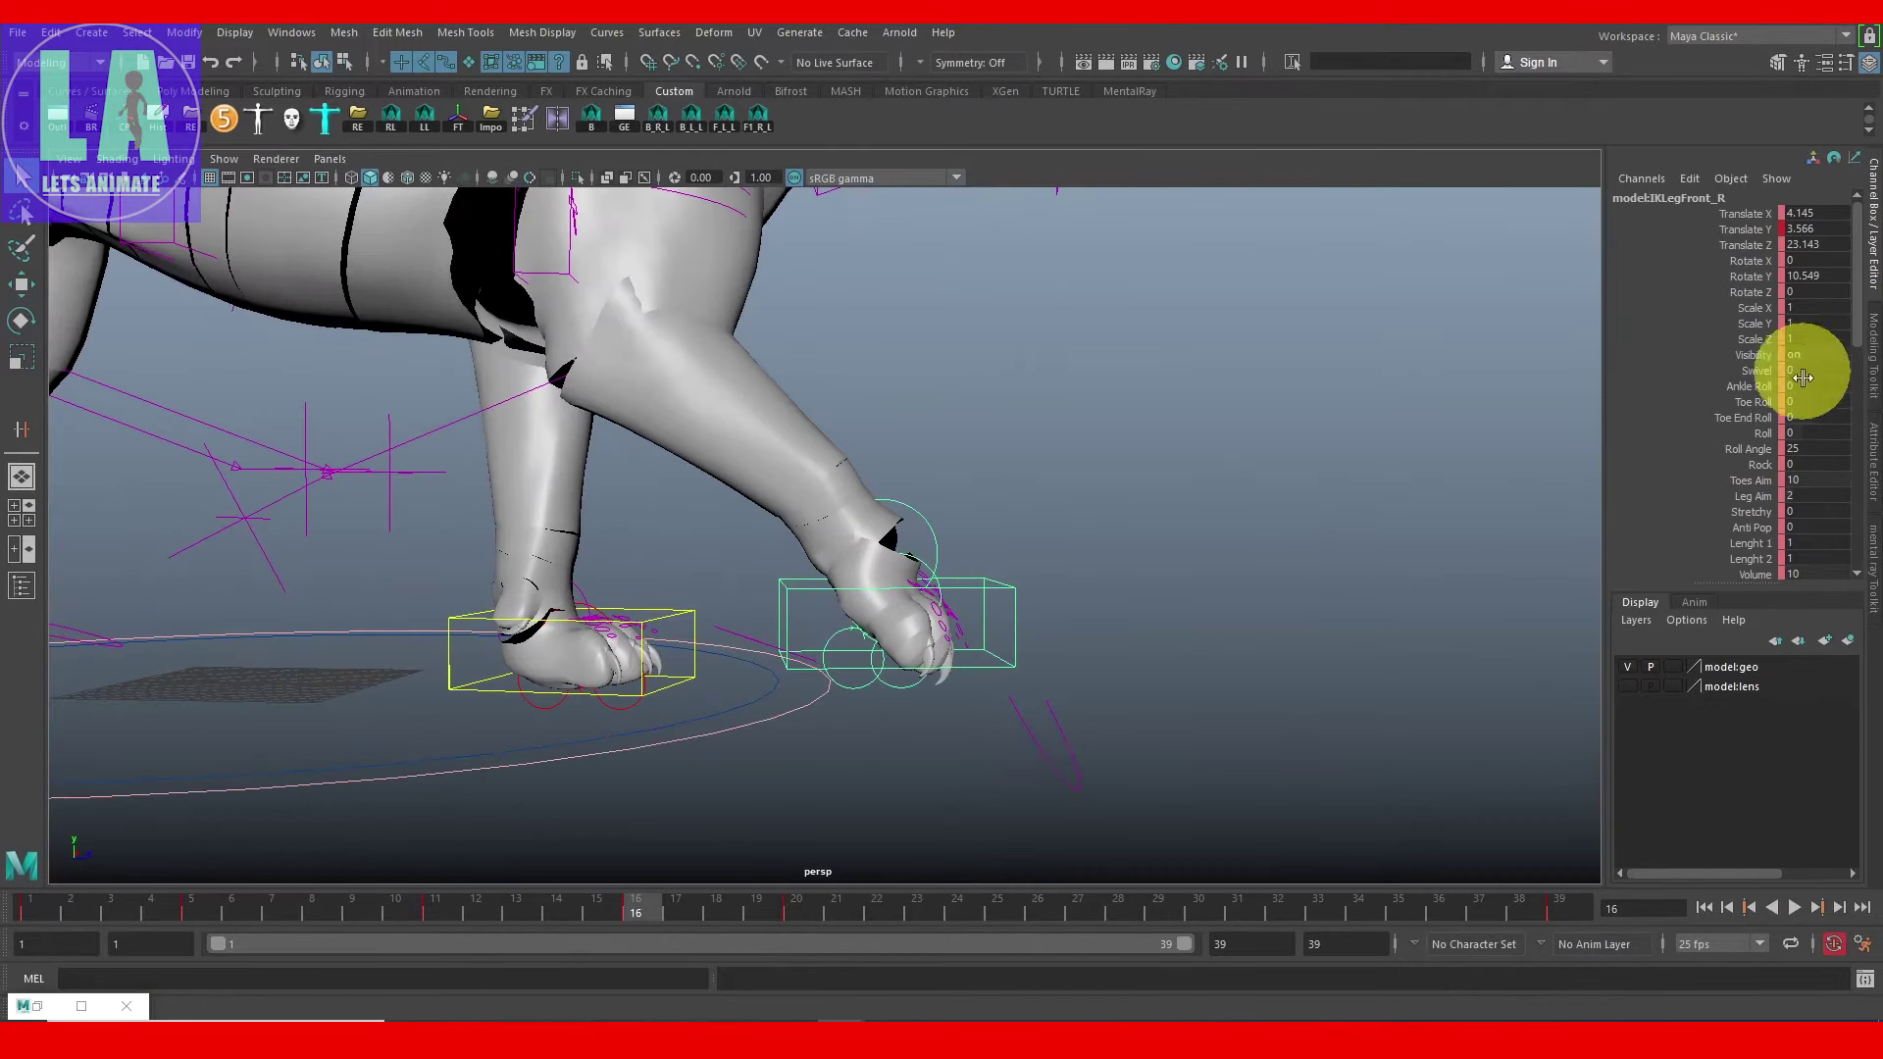
# Step: Curl the right front paw's toes to a Toe End Roll of 4.5
pyautogui.click(1758, 422)
pyautogui.moveTo(1207, 504); pyautogui.dragTo(1223, 488, button='middle')
pyautogui.moveTo(1223, 487)
pyautogui.keyDown('alt'); pyautogui.mouseDown(button='right')
pyautogui.moveTo(685, 445)
pyautogui.moveTo(993, 502)
pyautogui.mouseUp(button='right'); pyautogui.keyUp('alt')
pyautogui.moveTo(994, 502); pyautogui.dragTo(1077, 470, button='middle')
pyautogui.moveTo(1077, 471)
pyautogui.keyDown('alt'); pyautogui.mouseDown(button='right')
pyautogui.moveTo(1128, 484)
pyautogui.moveTo(844, 512)
pyautogui.moveTo(1084, 580)
pyautogui.mouseUp(button='right'); pyautogui.keyUp('alt')
pyautogui.moveTo(1085, 579); pyautogui.dragTo(1127, 533, button='middle')
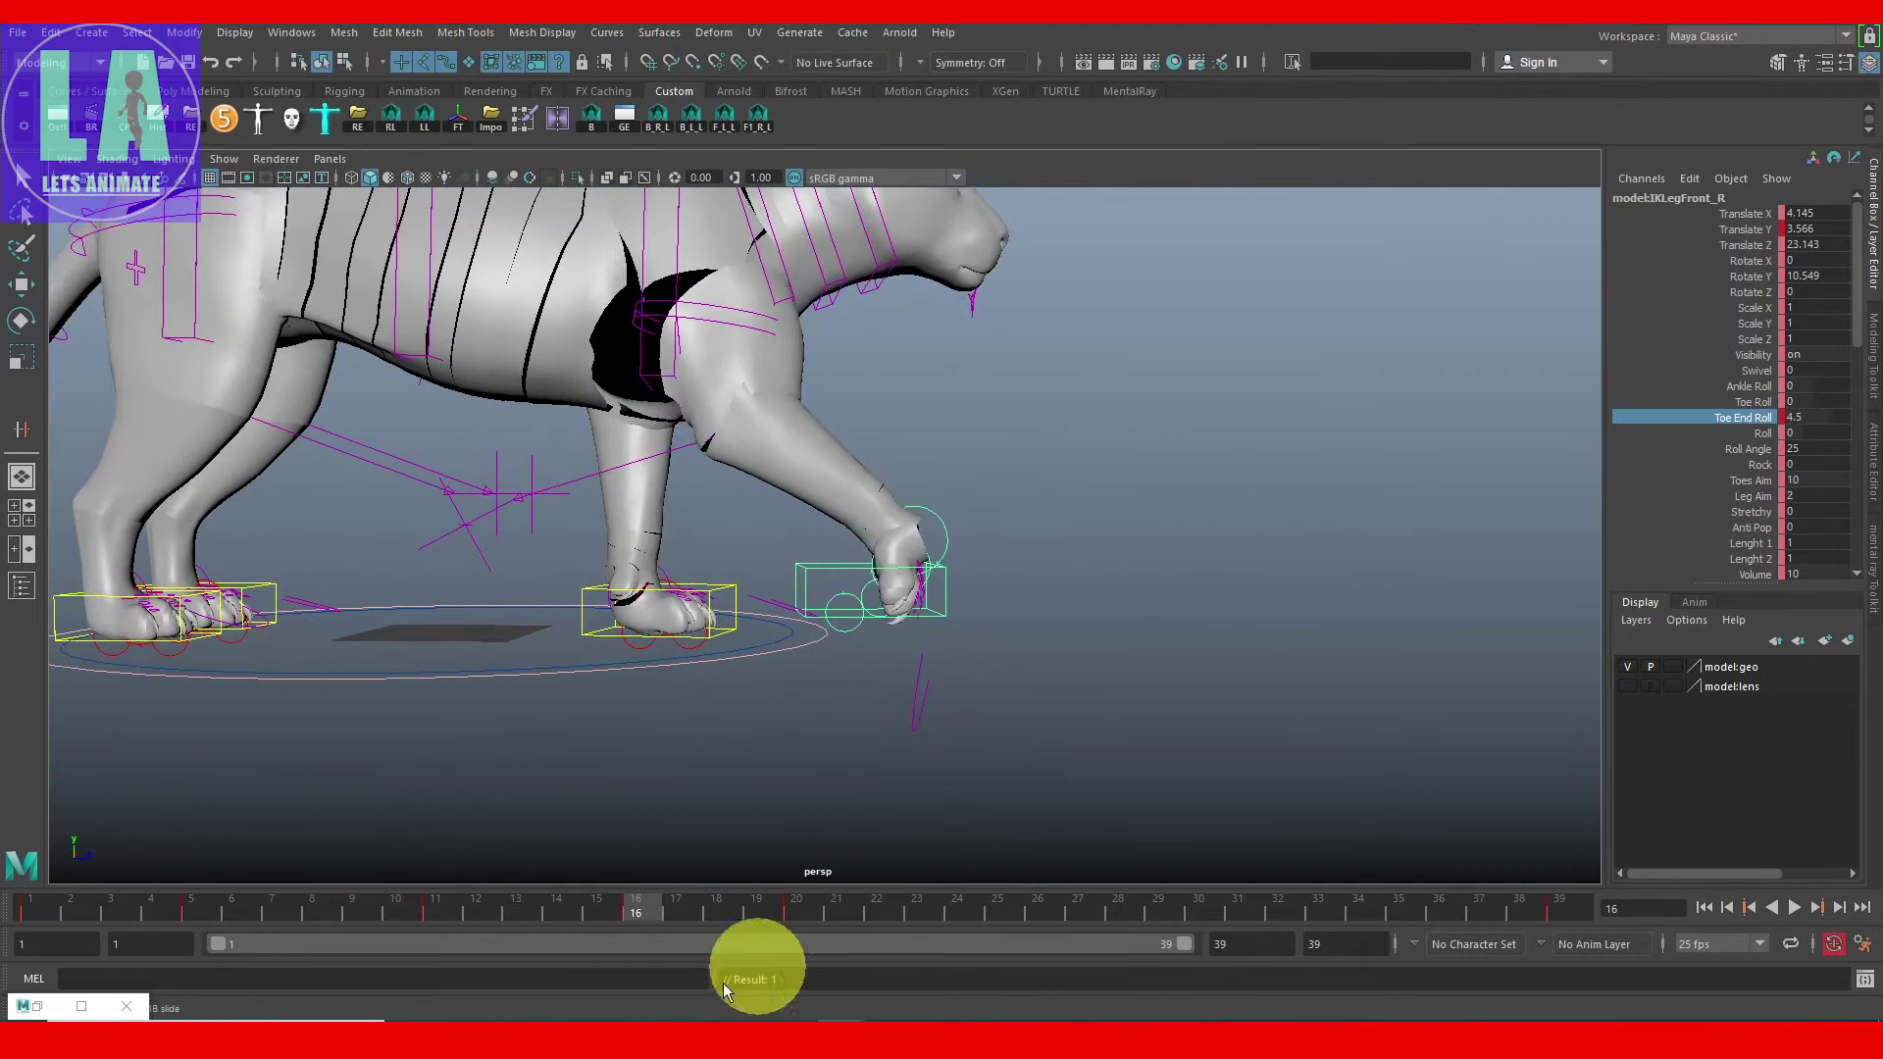
pyautogui.keyDown('alt'); pyautogui.moveTo(355, 928); pyautogui.dragTo(1874, 493, button='right'); pyautogui.keyUp('alt')
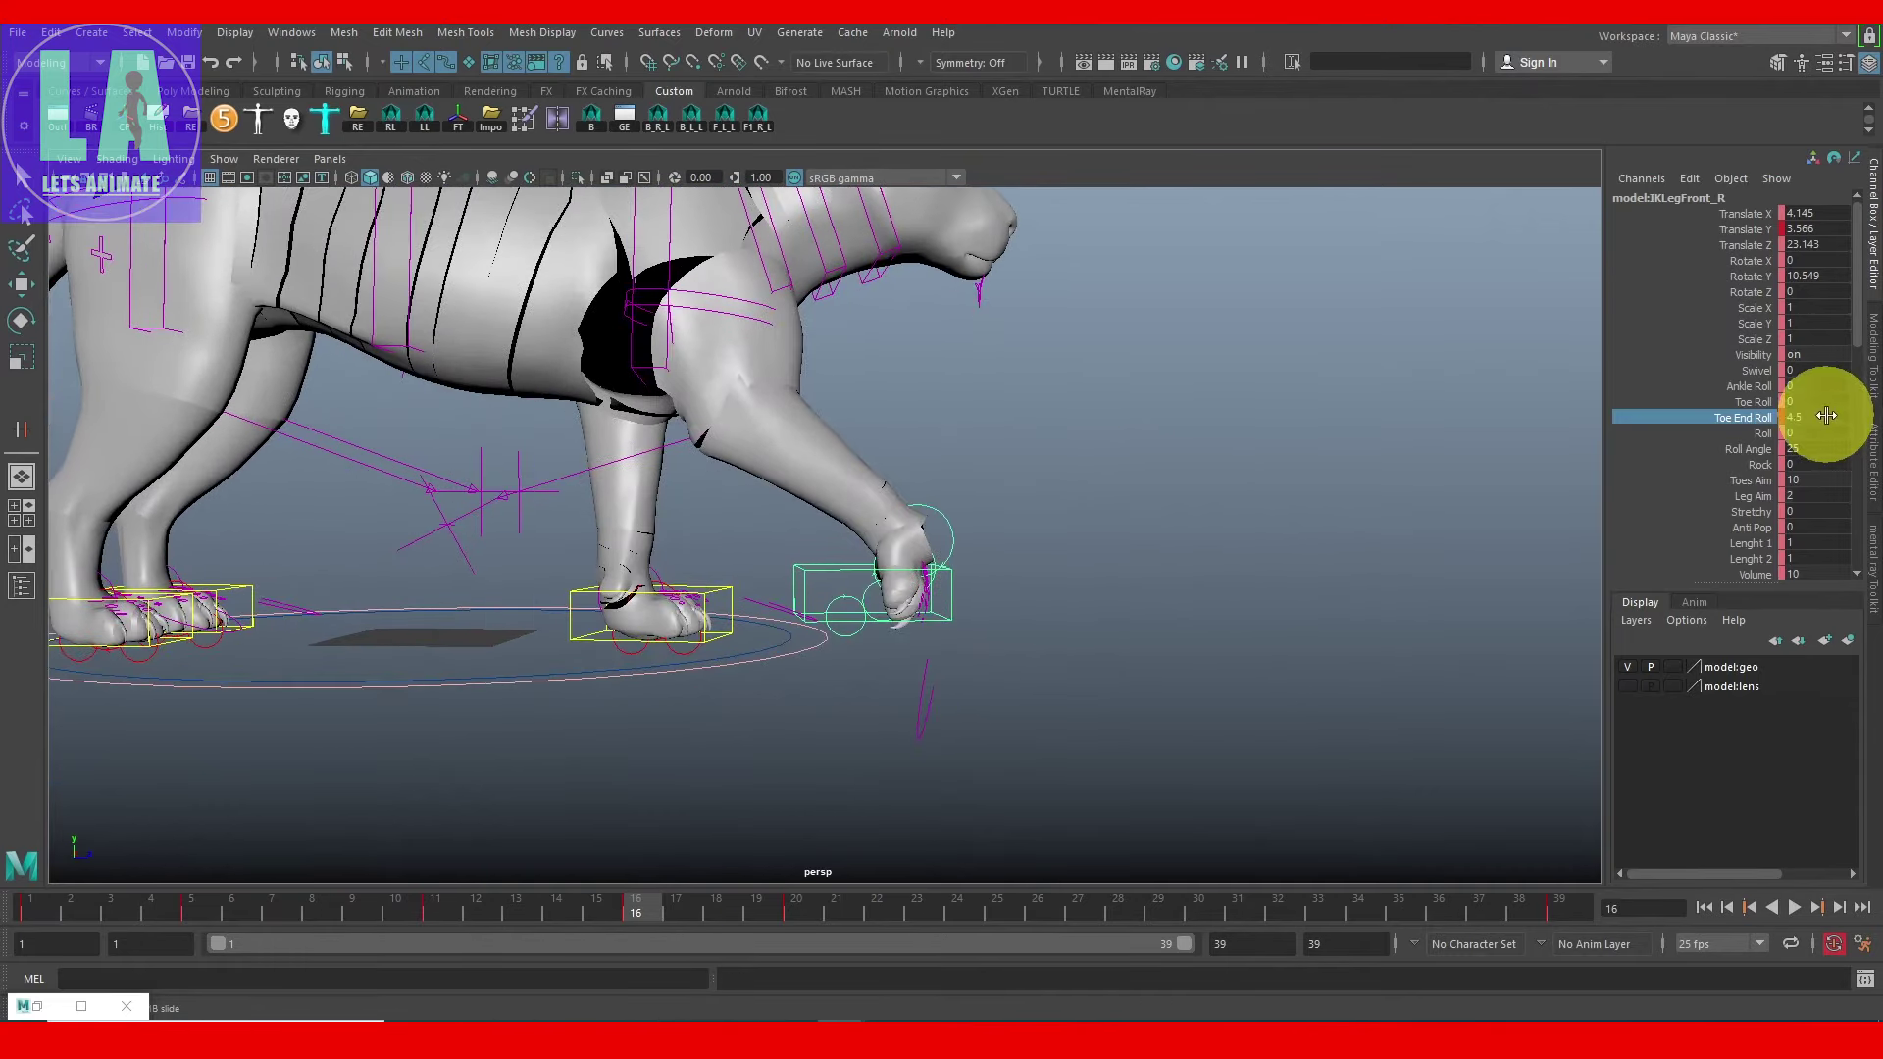
pyautogui.keyDown('alt'); pyautogui.moveTo(925, 601); pyautogui.dragTo(740, 653, button='right'); pyautogui.keyUp('alt')
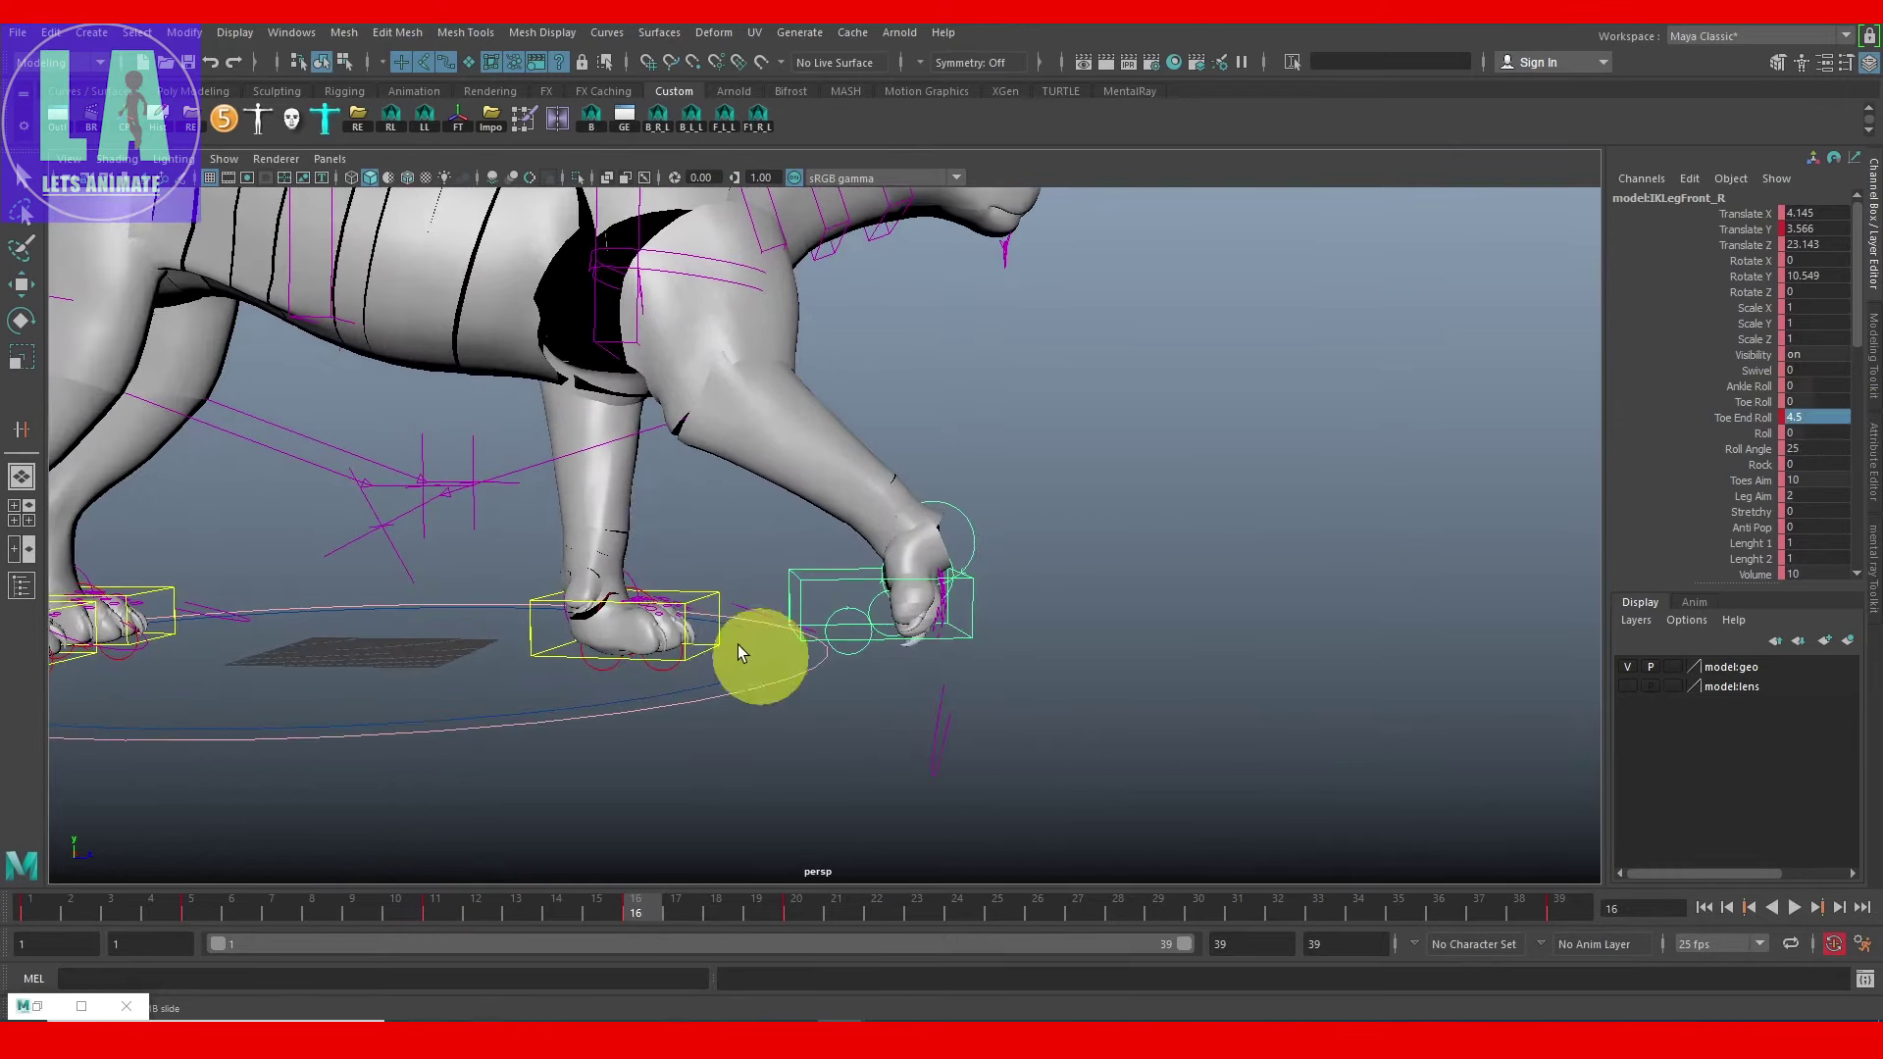
# Step: Key Toe End Roll 4.5 on the left front paw at frame 35, nudging the right paw higher
pyautogui.click(707, 598)
pyautogui.moveTo(979, 576)
pyautogui.keyDown('alt'); pyautogui.mouseDown()
pyautogui.moveTo(810, 630)
pyautogui.moveTo(826, 583)
pyautogui.moveTo(1177, 655)
pyautogui.mouseUp(); pyautogui.keyUp('alt')
pyautogui.keyDown('alt'); pyautogui.moveTo(1177, 655); pyautogui.dragTo(932, 622, button='right'); pyautogui.keyUp('alt')
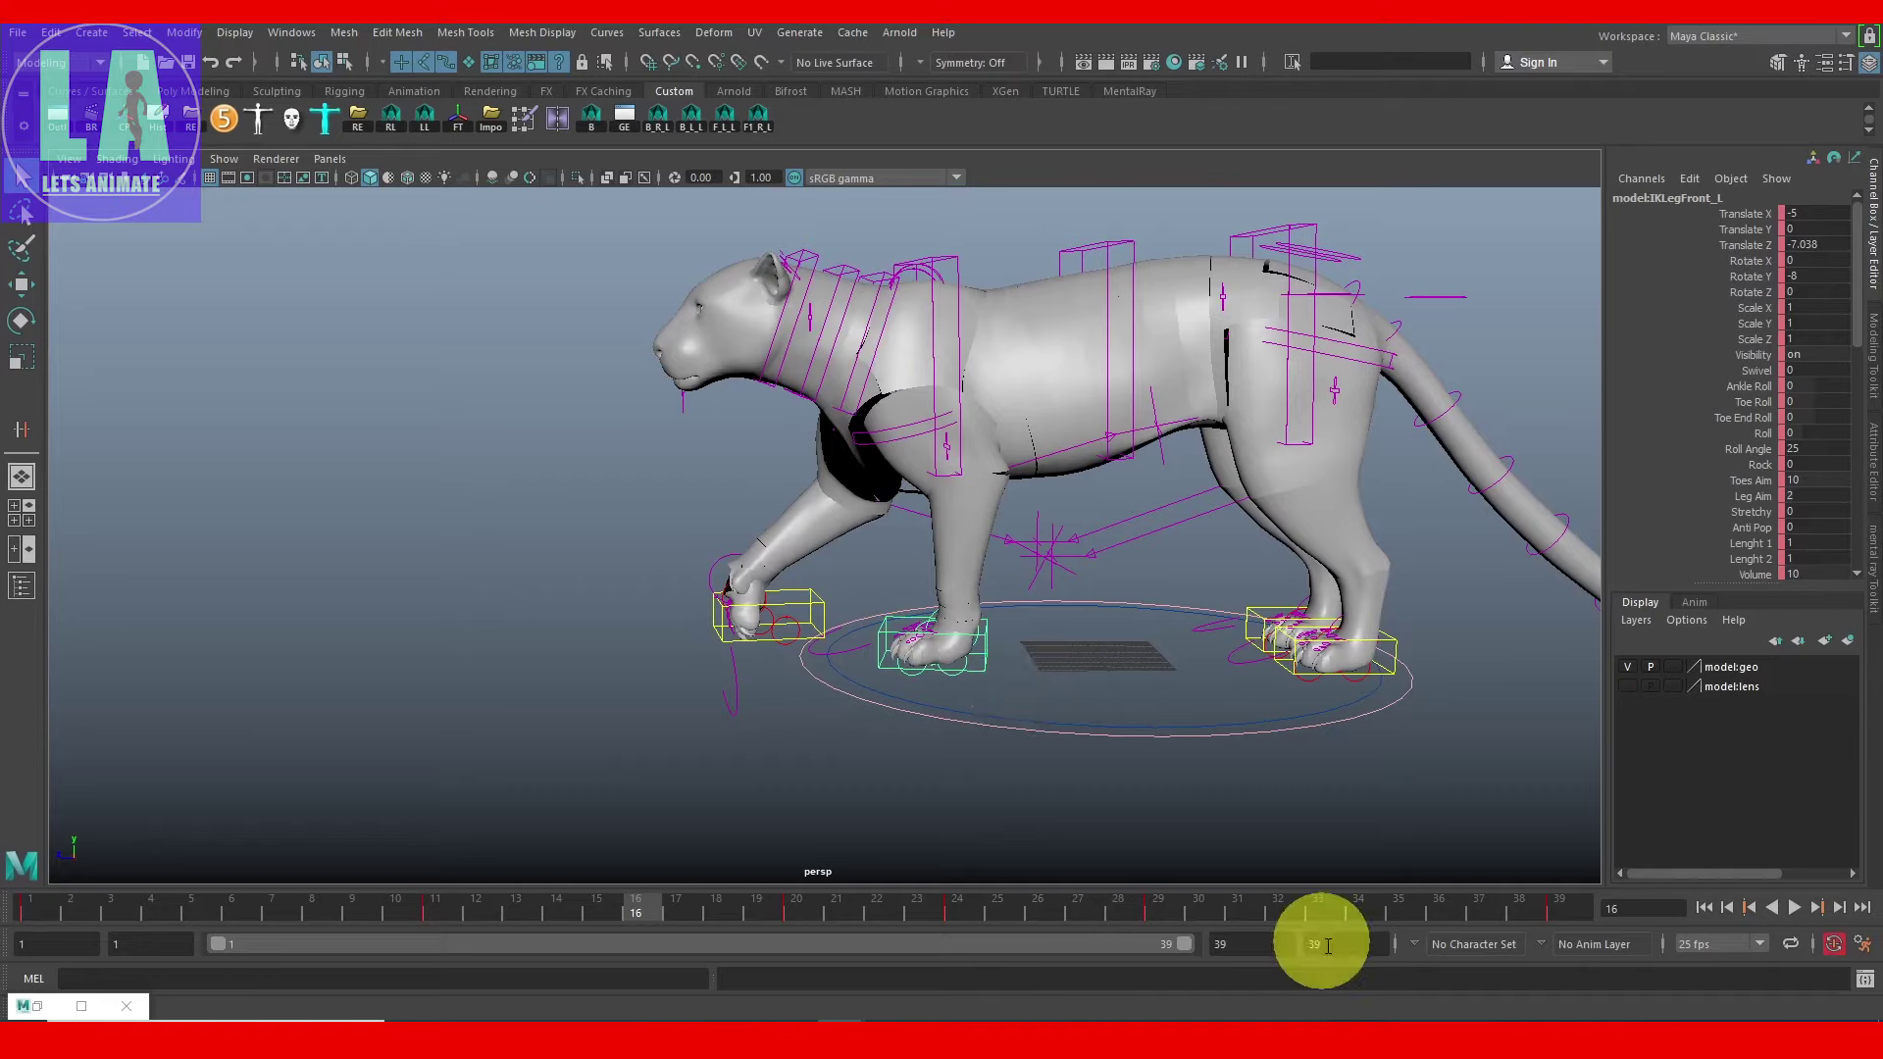
pyautogui.click(1400, 917)
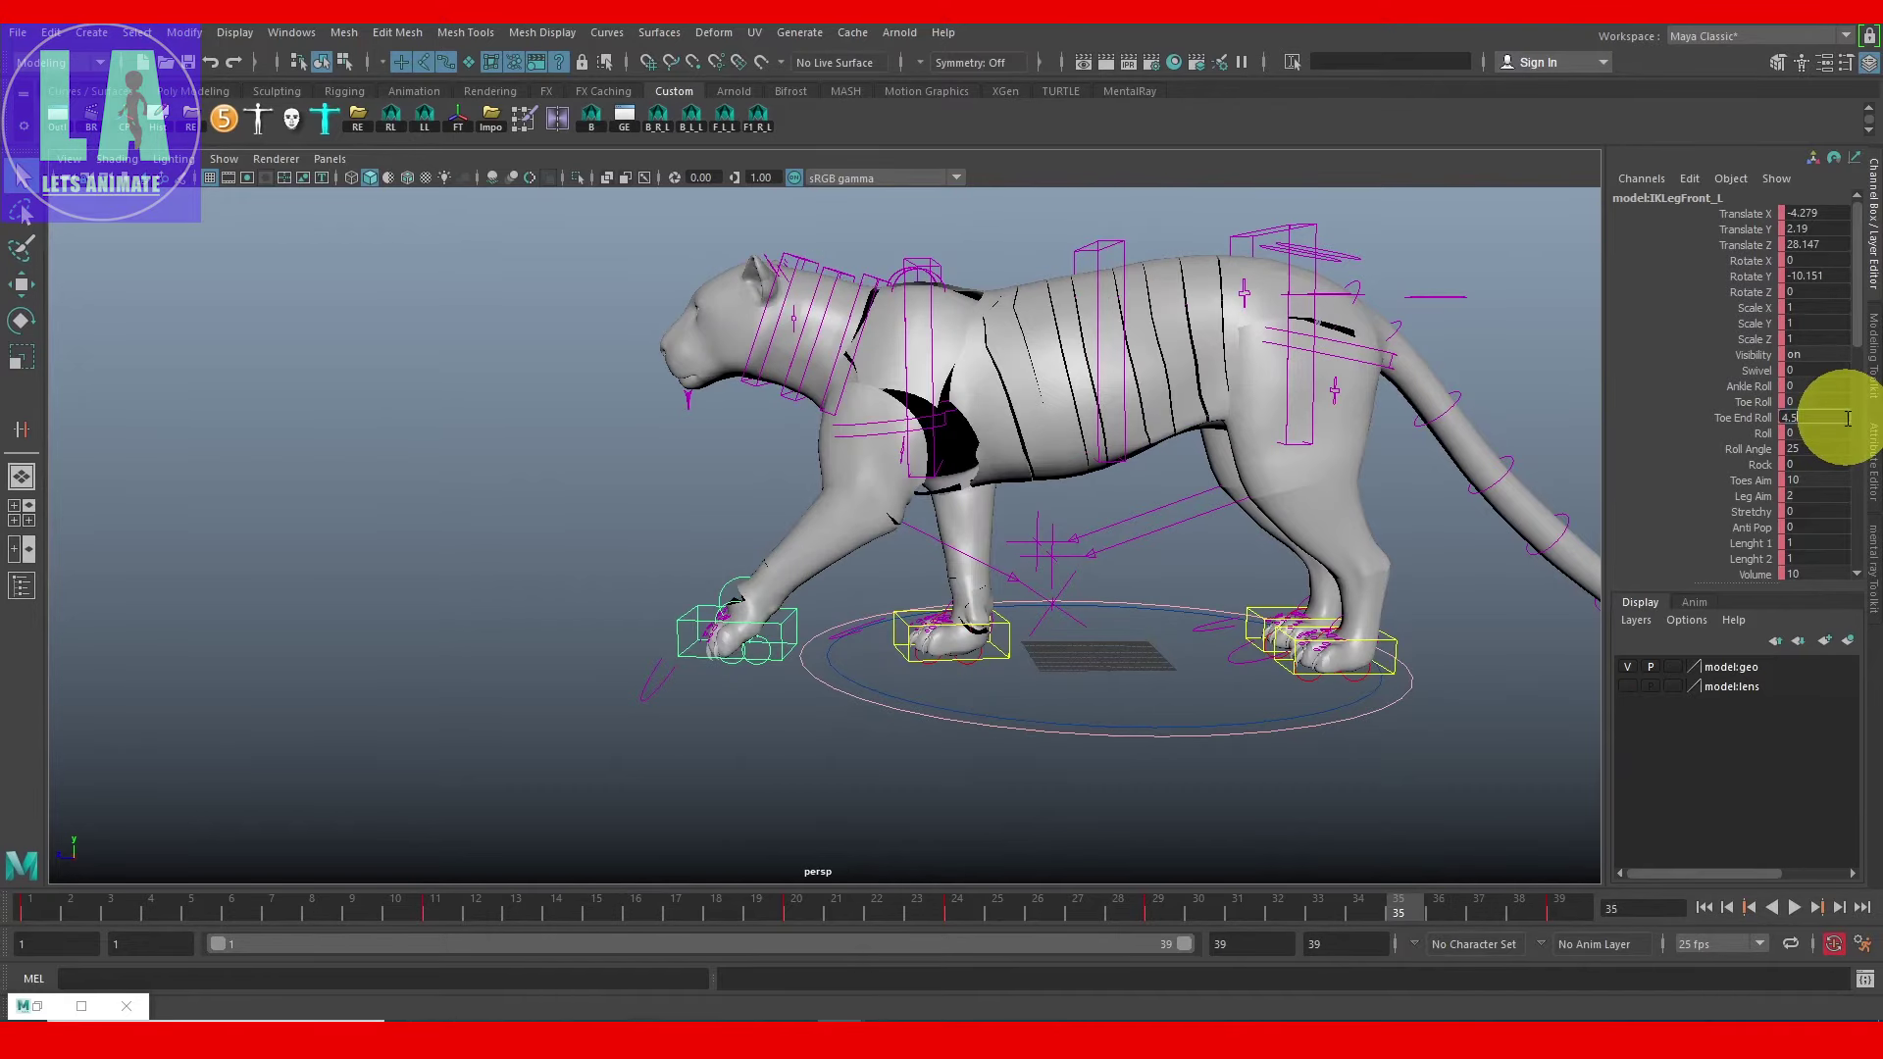
pyautogui.press('Return')
pyautogui.keyDown('alt'); pyautogui.moveTo(783, 492); pyautogui.dragTo(687, 510); pyautogui.keyUp('alt')
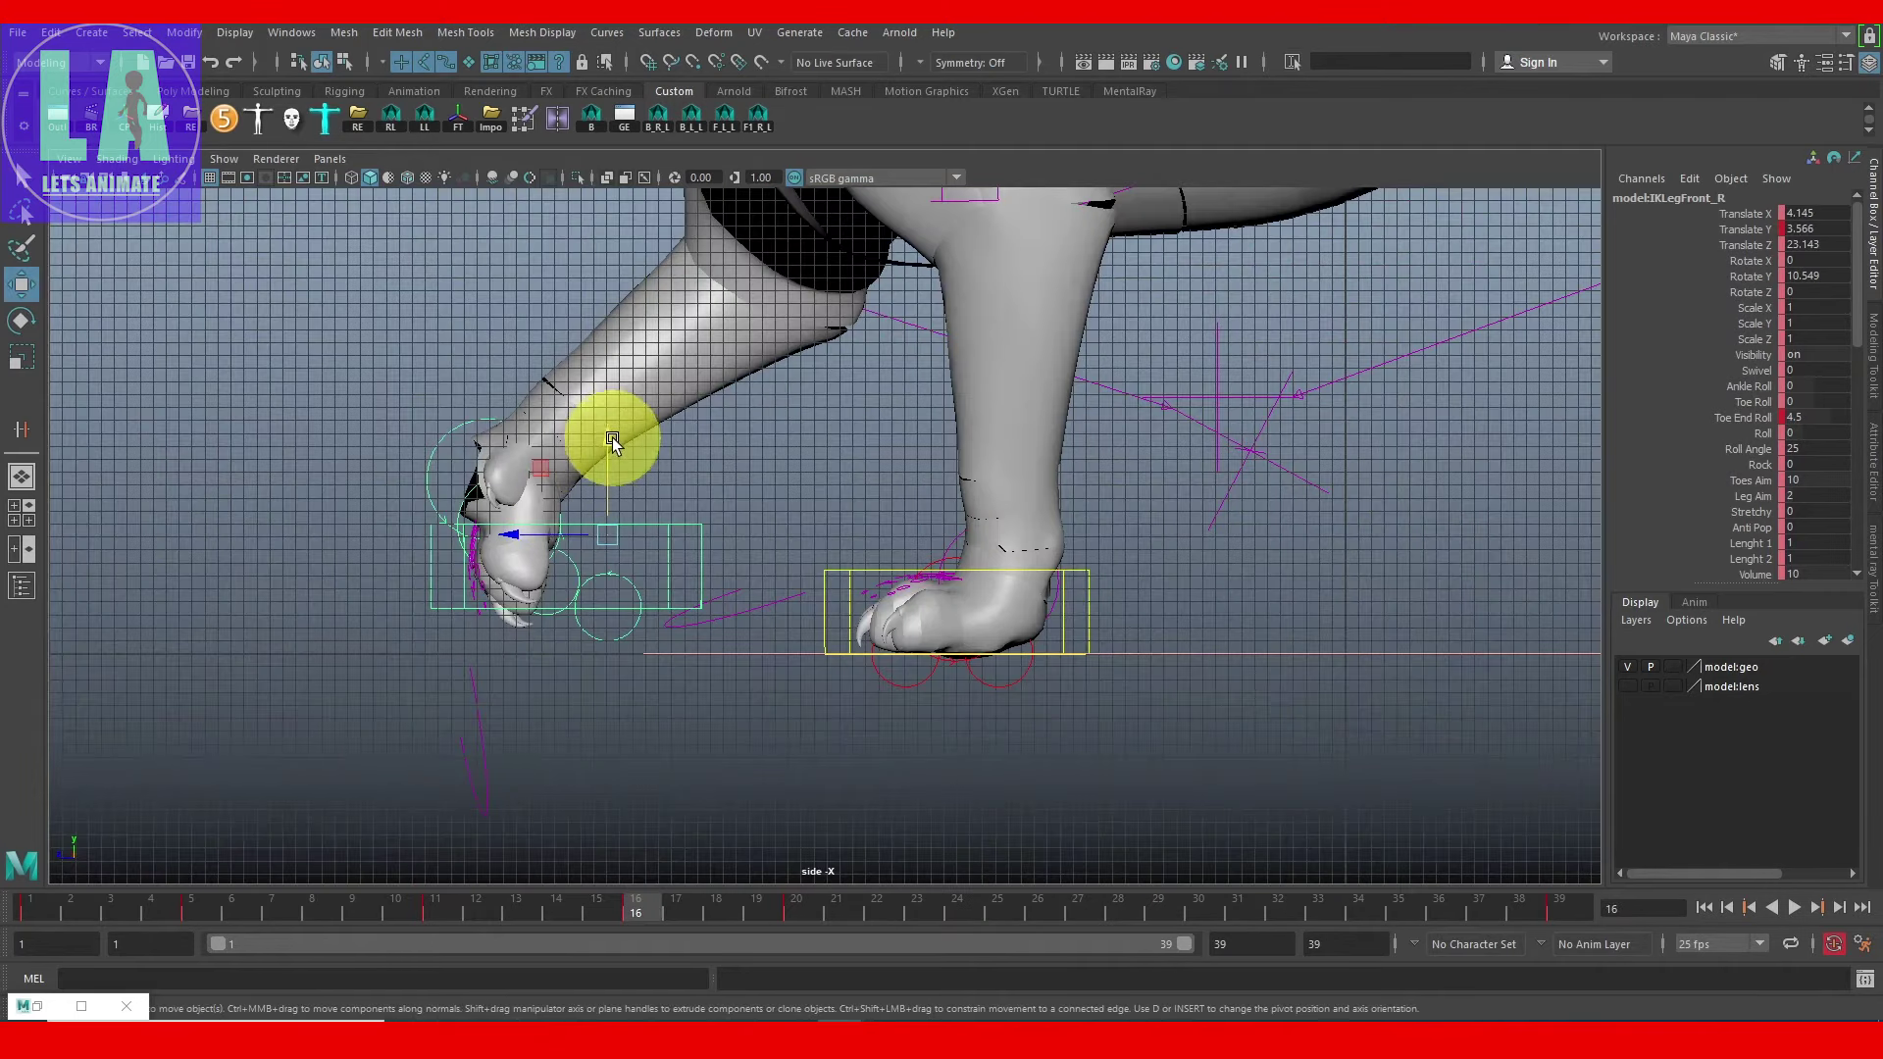
pyautogui.moveTo(612, 440); pyautogui.dragTo(613, 430)
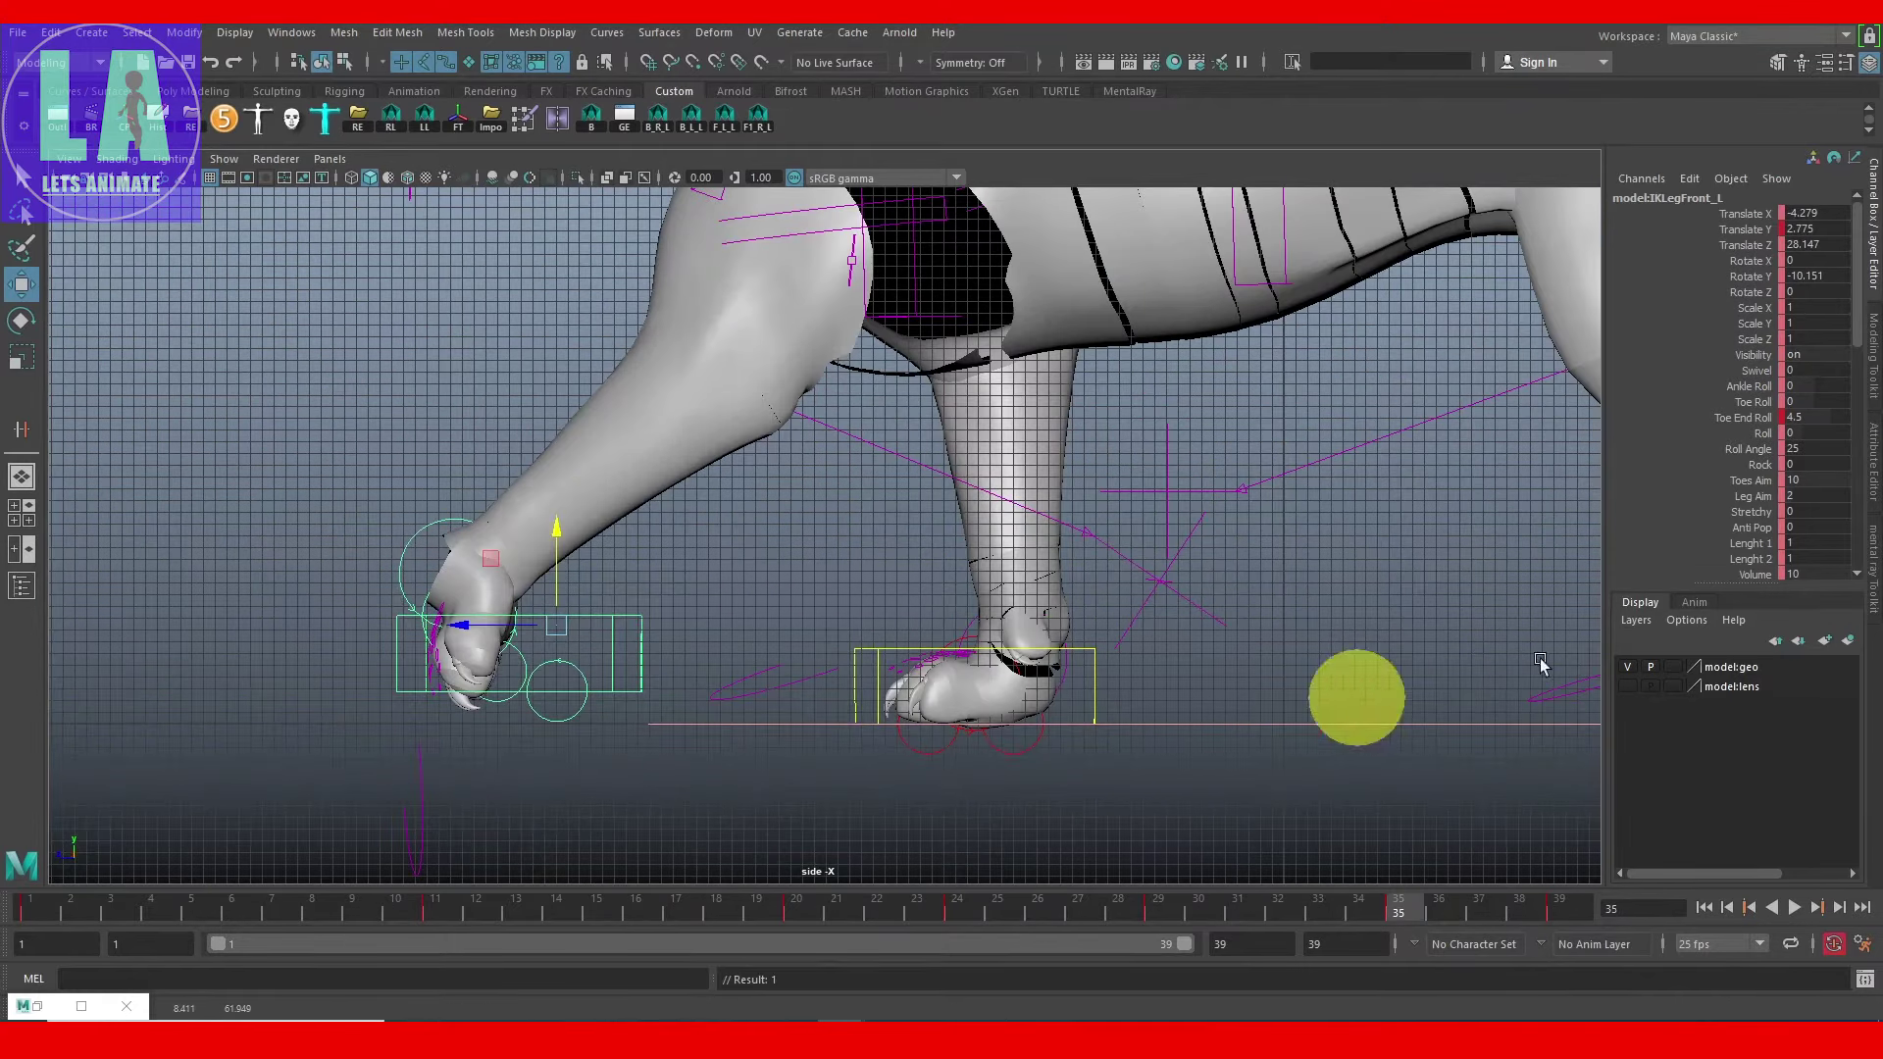
# Step: Set the left front paw's Toe End Roll to 4 and play back the cycle
pyautogui.press('q')
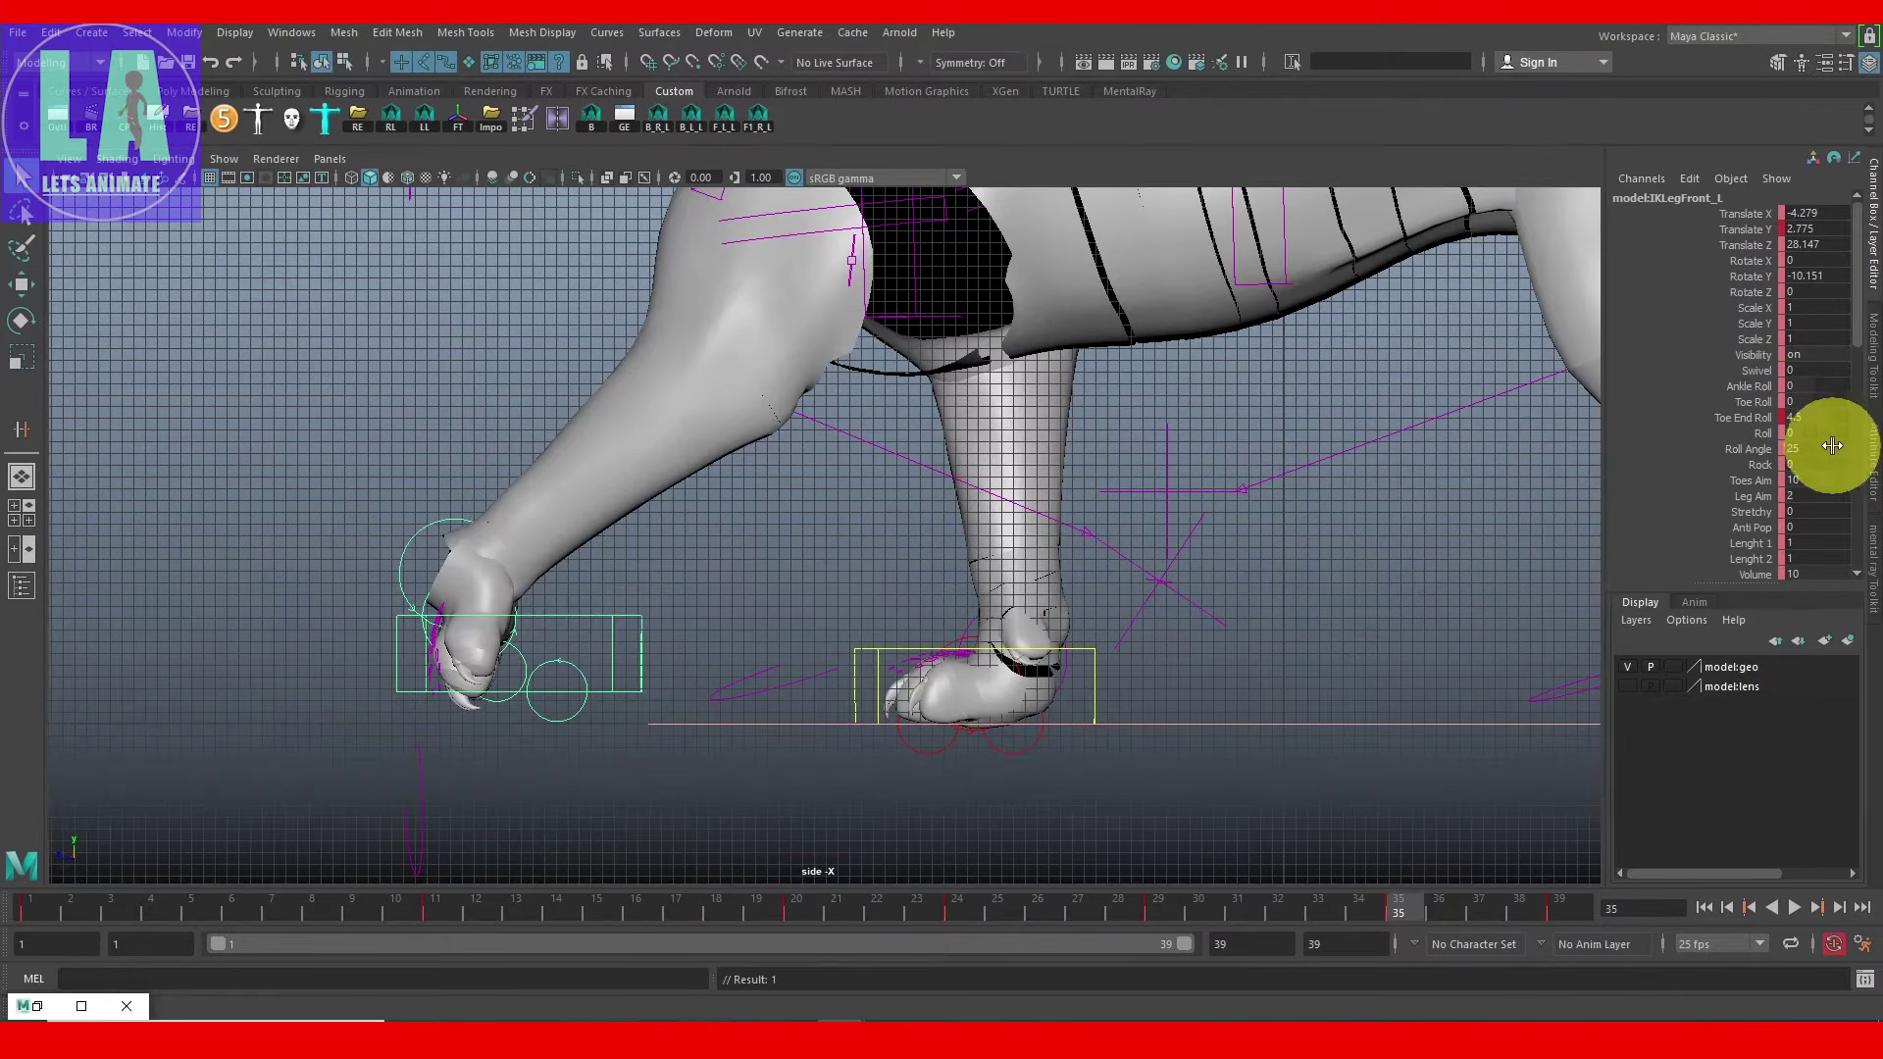
pyautogui.click(1822, 420)
pyautogui.press('Return')
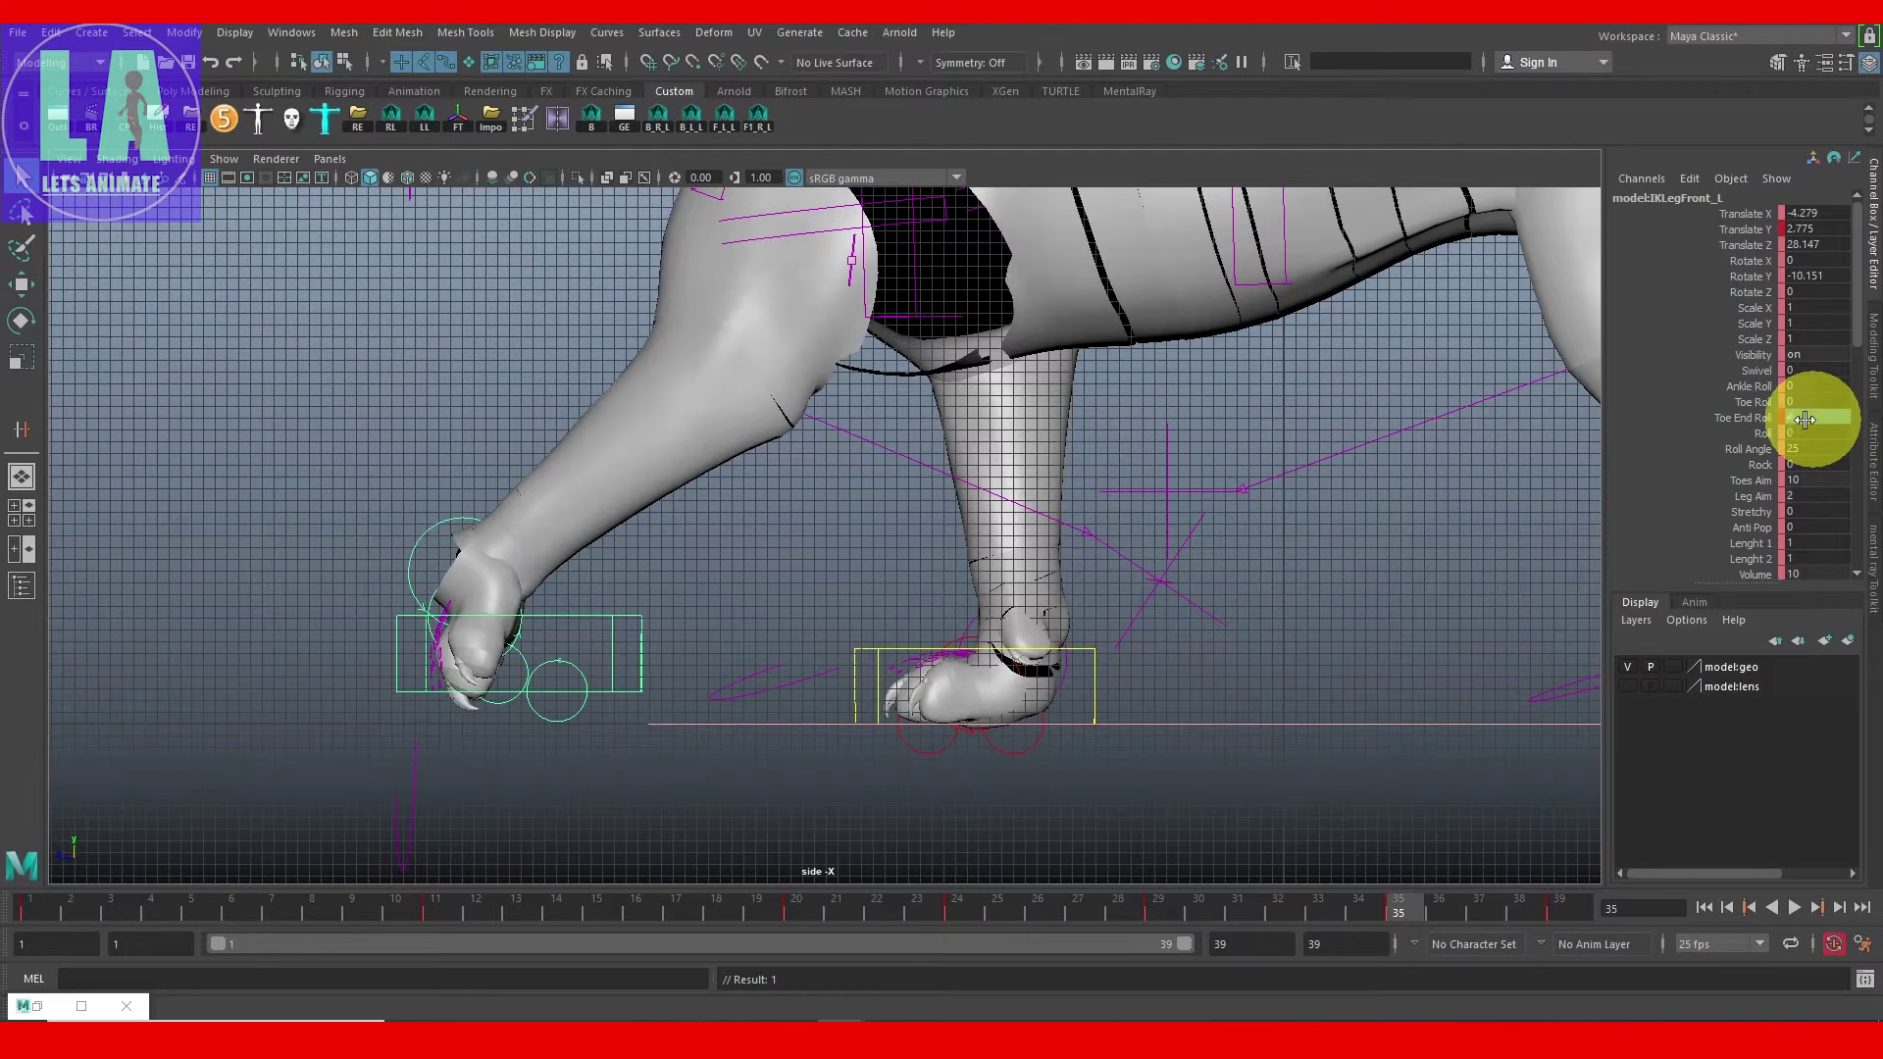
pyautogui.click(1794, 907)
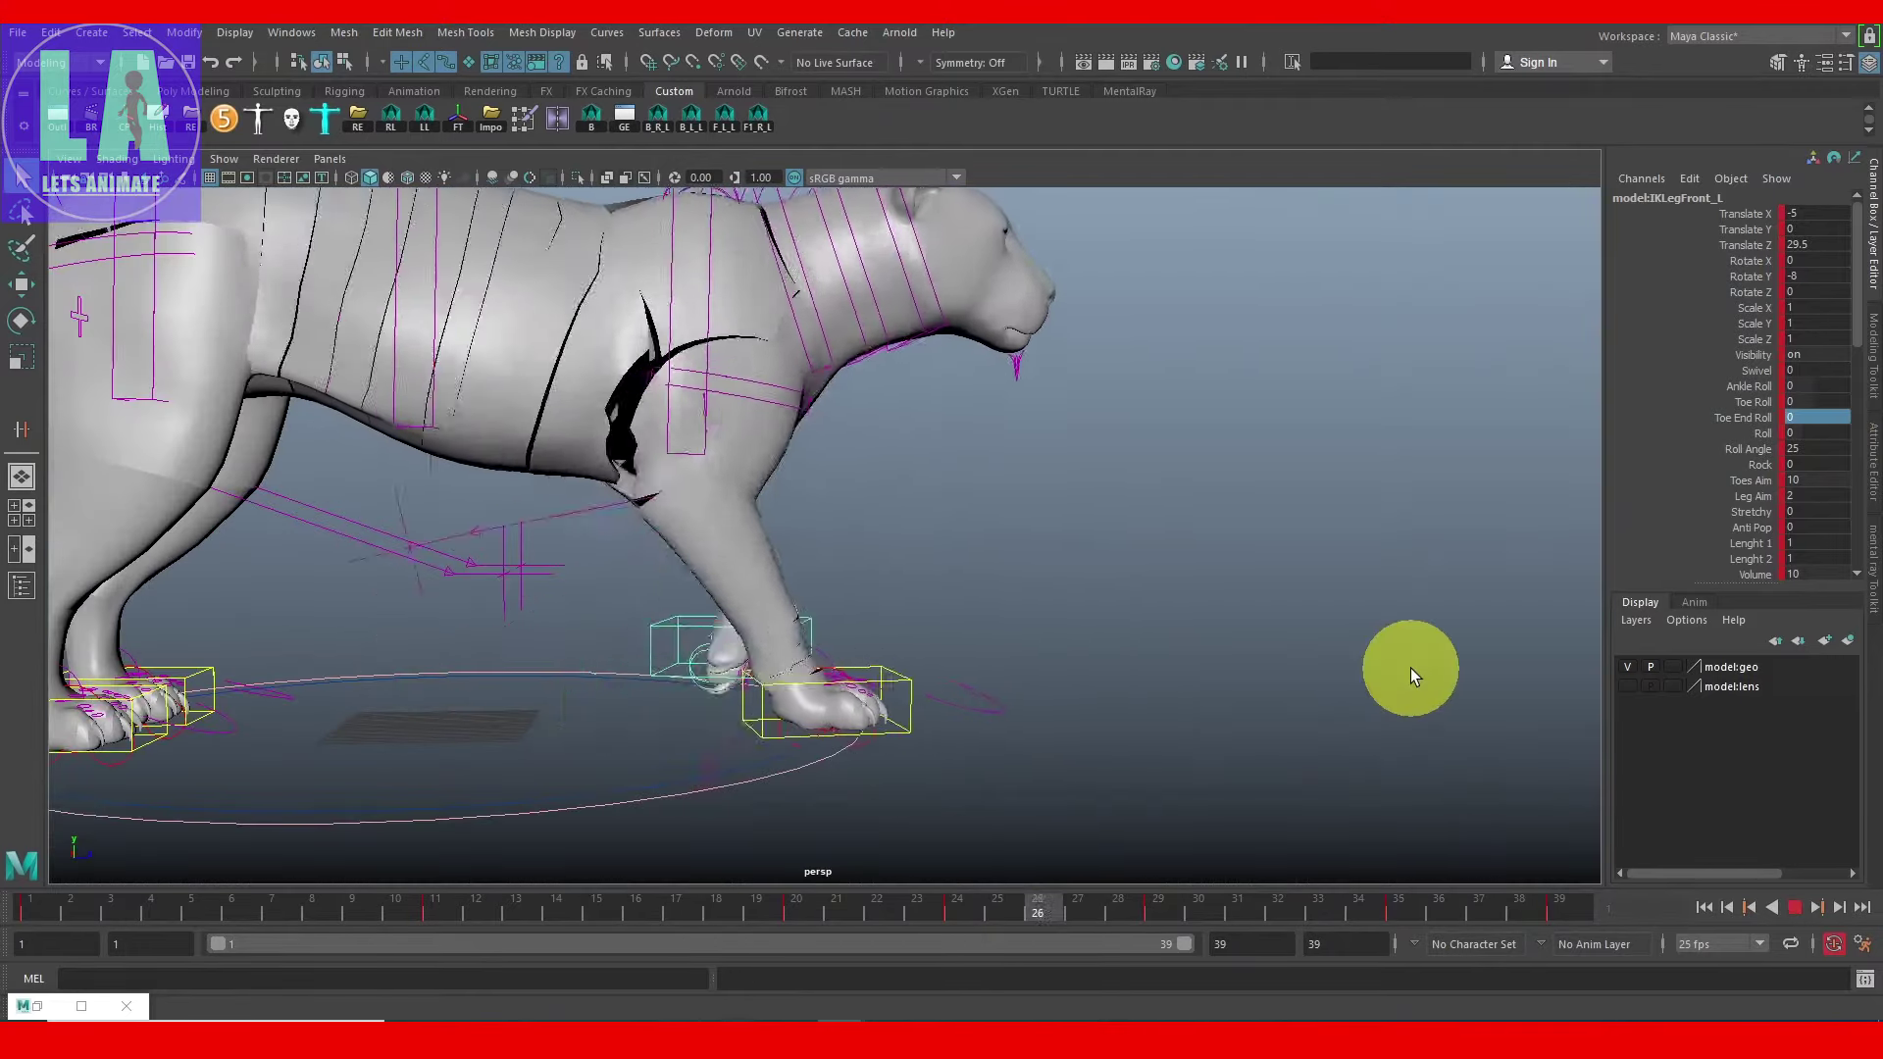
pyautogui.click(1795, 907)
# Step: Select the right front paw control IKLegFront_R and go to frame 18
pyautogui.click(1094, 545)
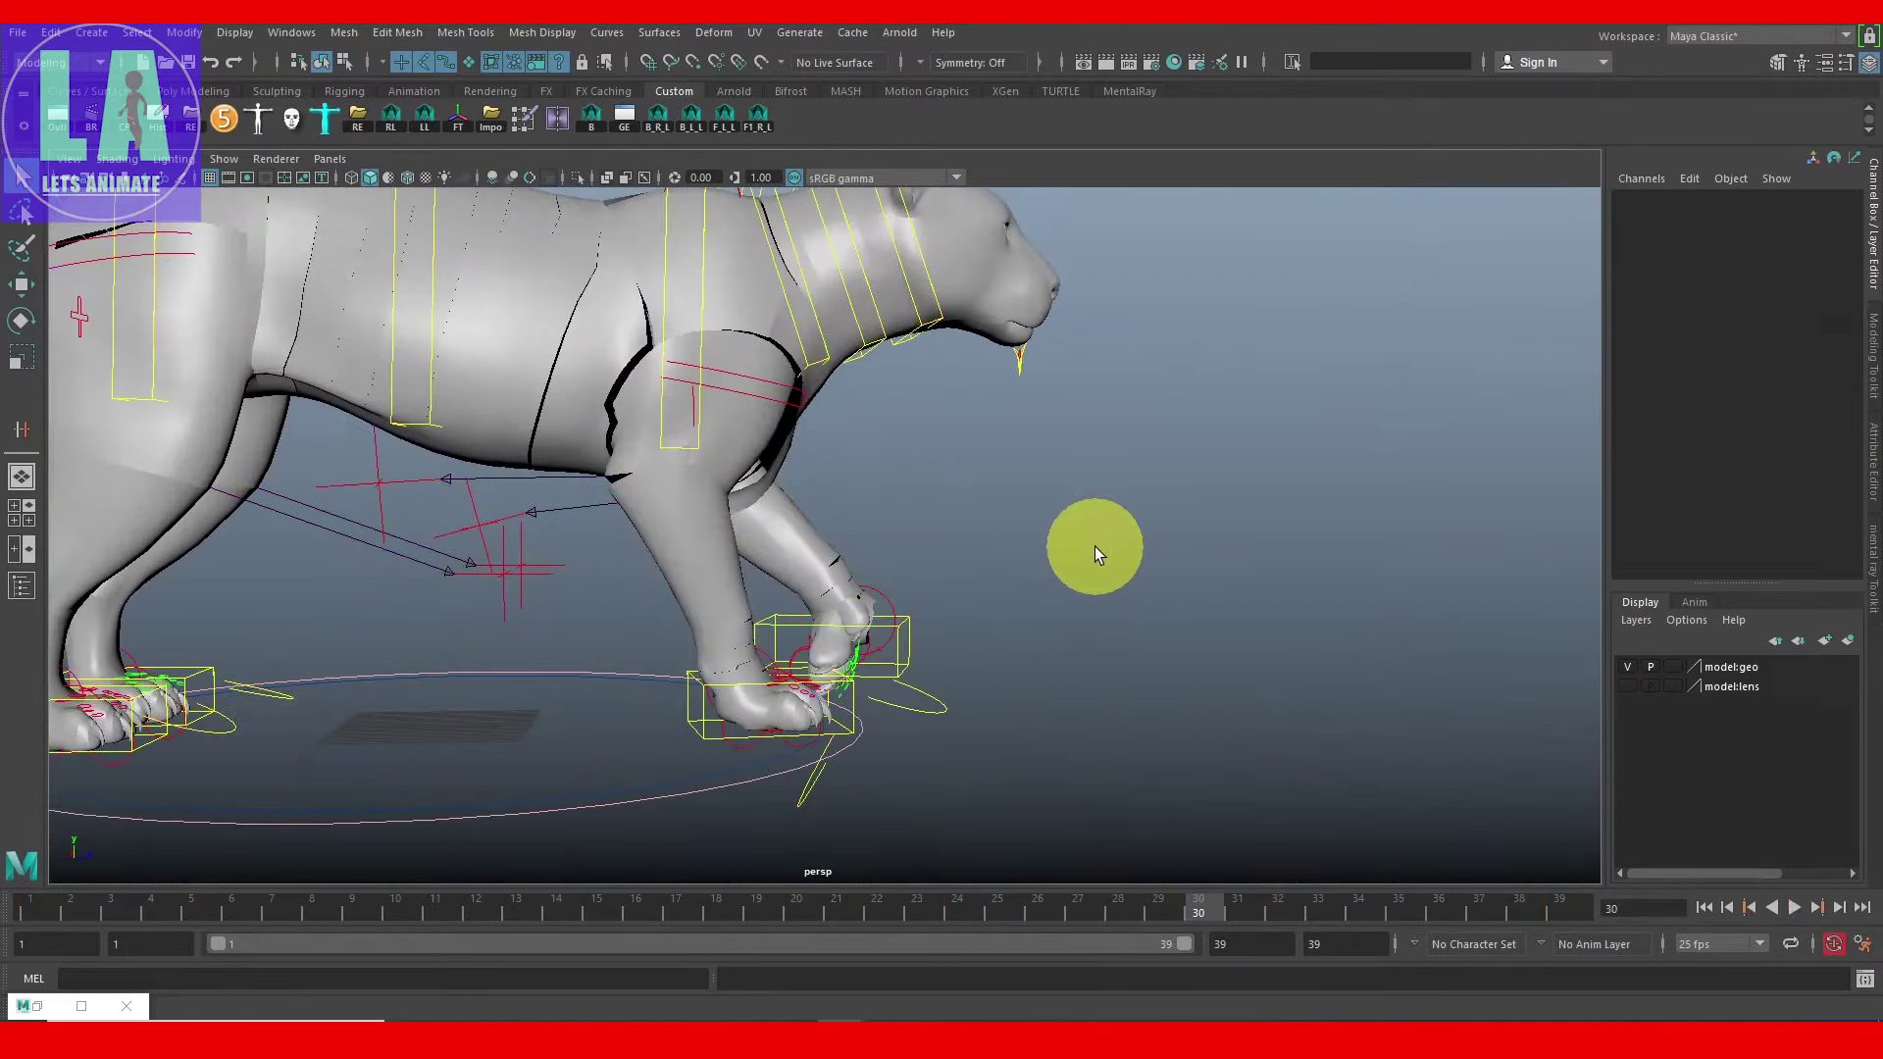
pyautogui.moveTo(828, 902); pyautogui.dragTo(796, 907)
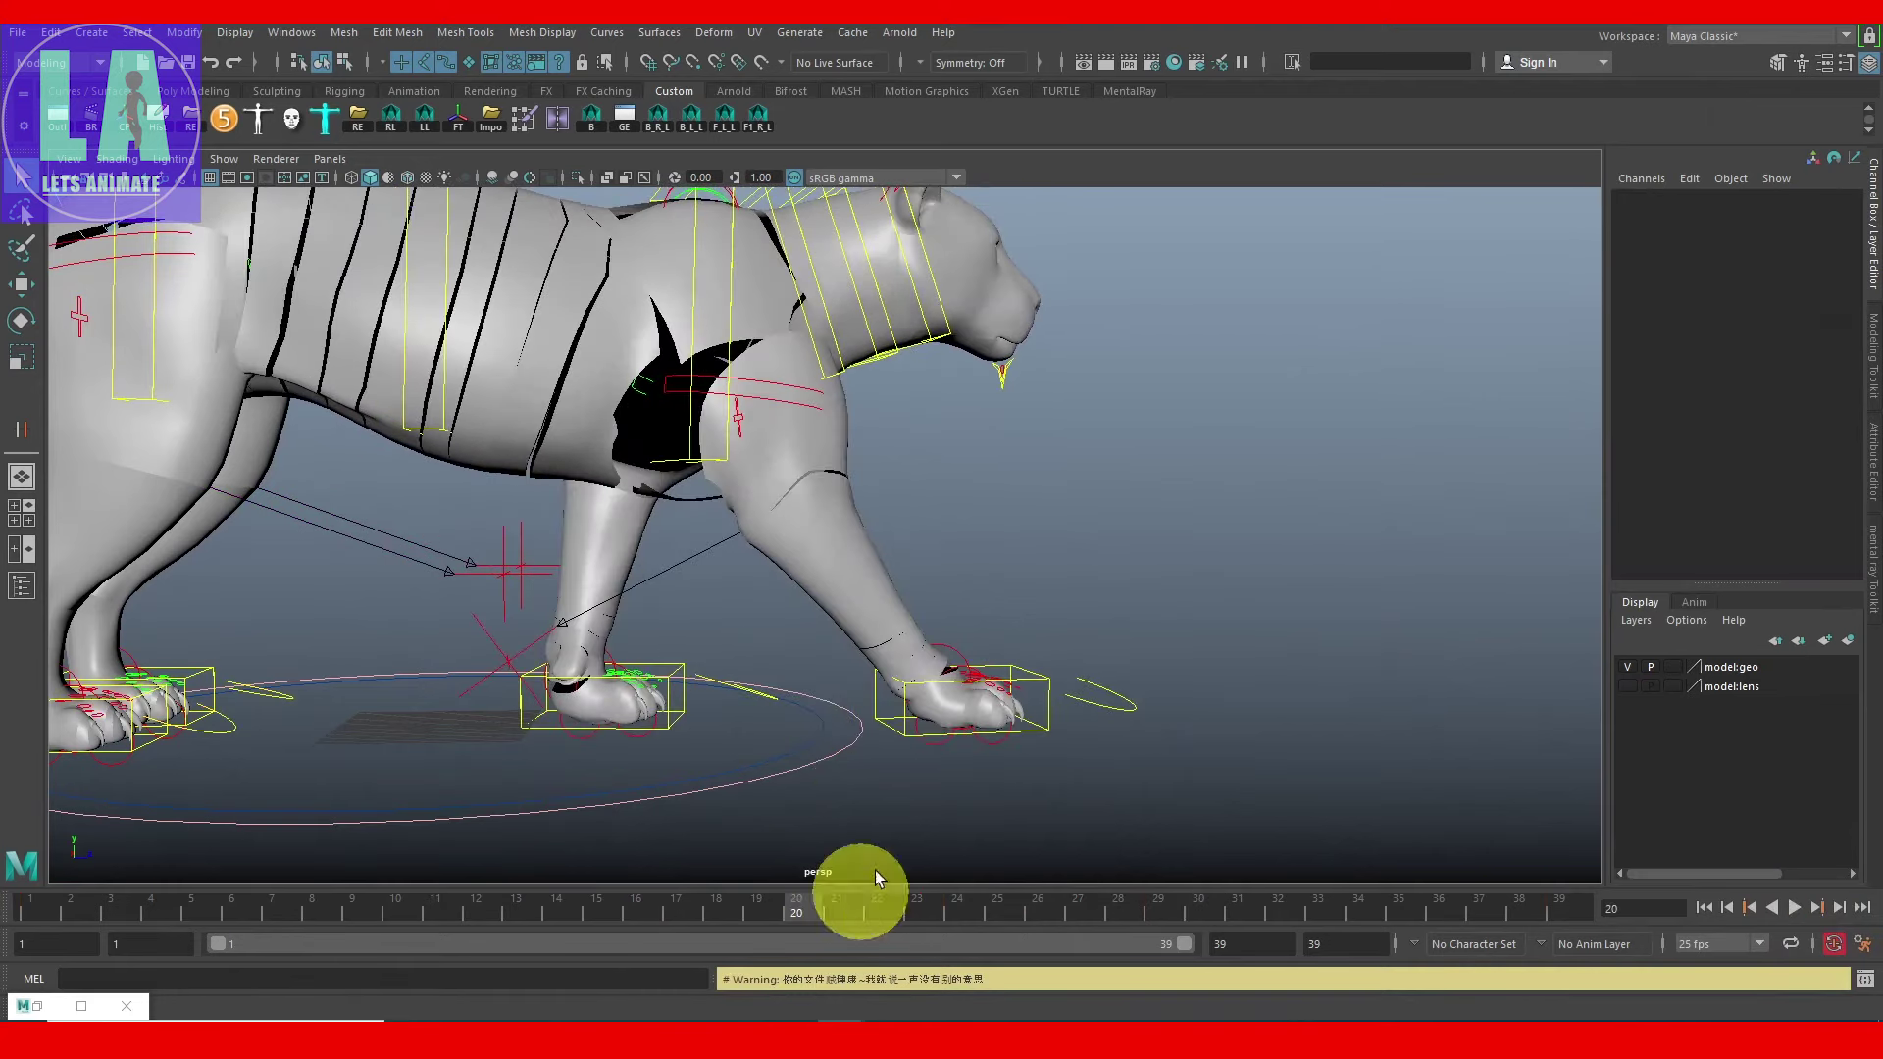
pyautogui.click(968, 722)
pyautogui.moveTo(651, 915)
pyautogui.mouseDown()
pyautogui.moveTo(539, 942)
pyautogui.moveTo(643, 949)
pyautogui.mouseUp()
pyautogui.press('w')
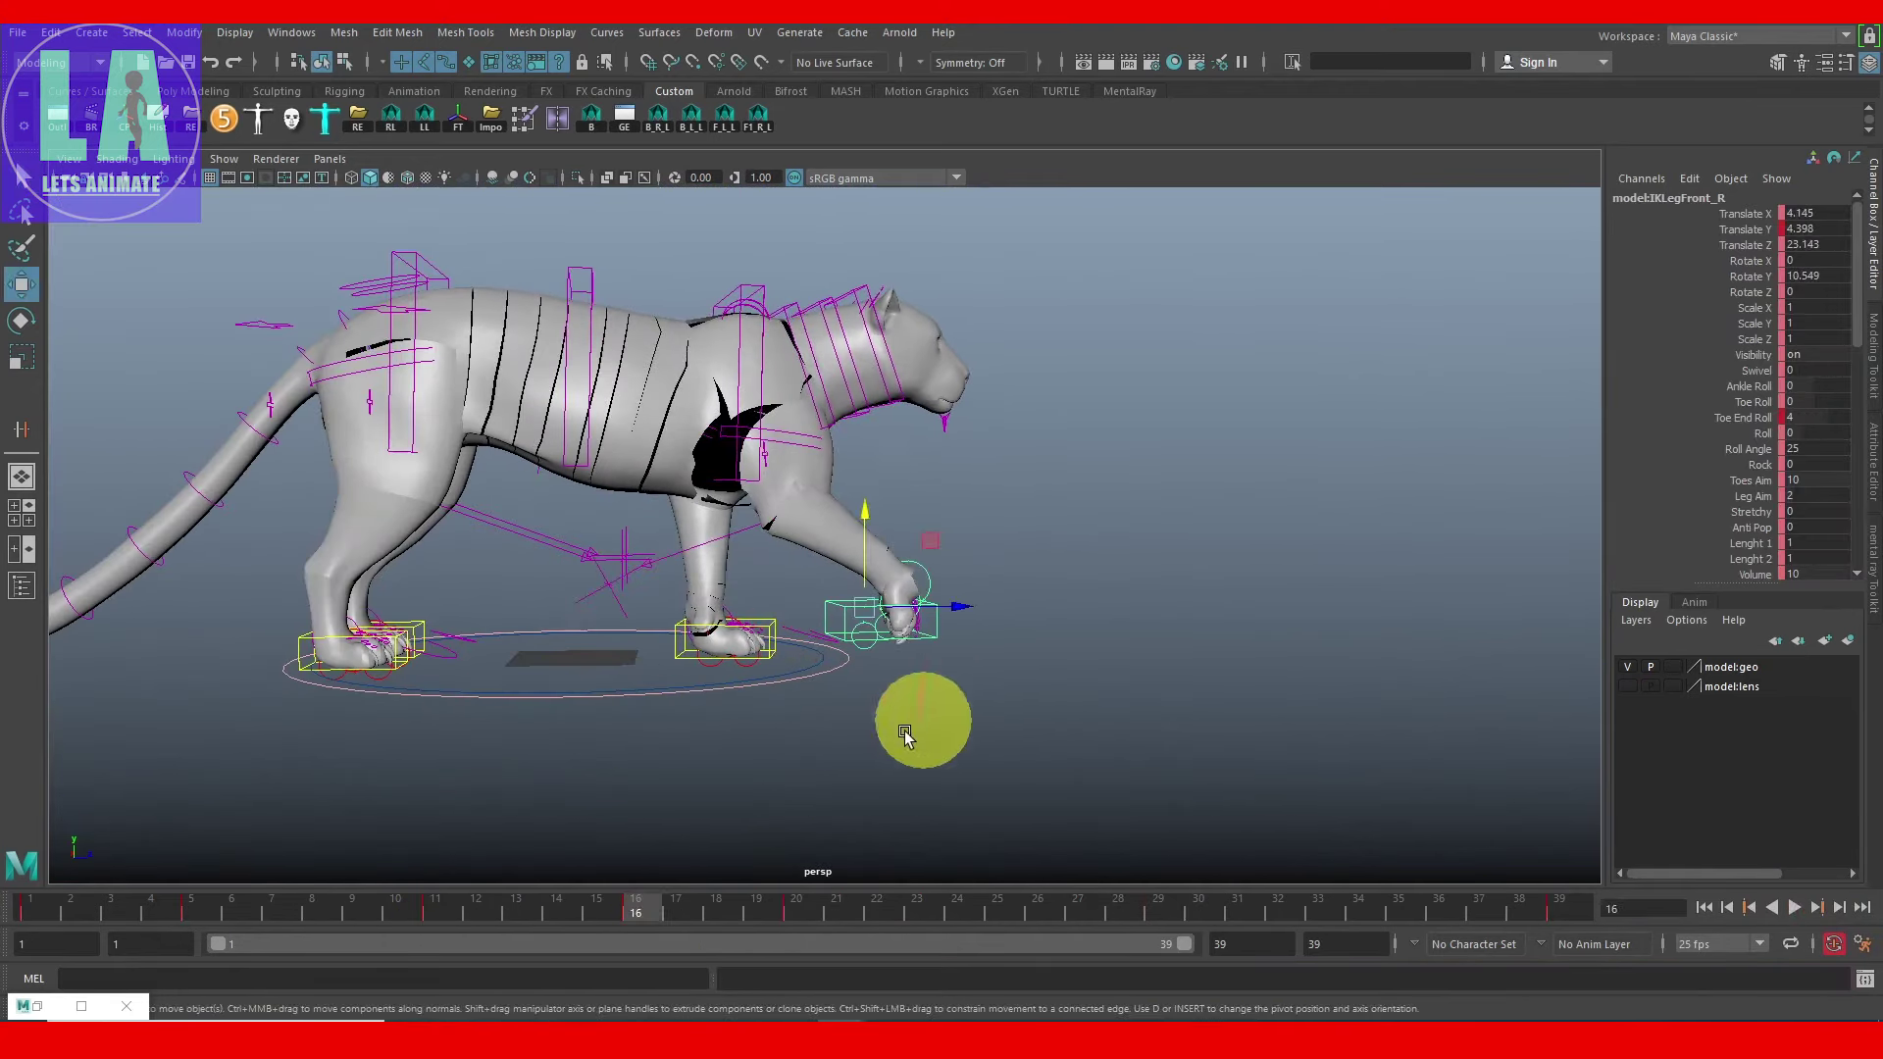
pyautogui.click(715, 920)
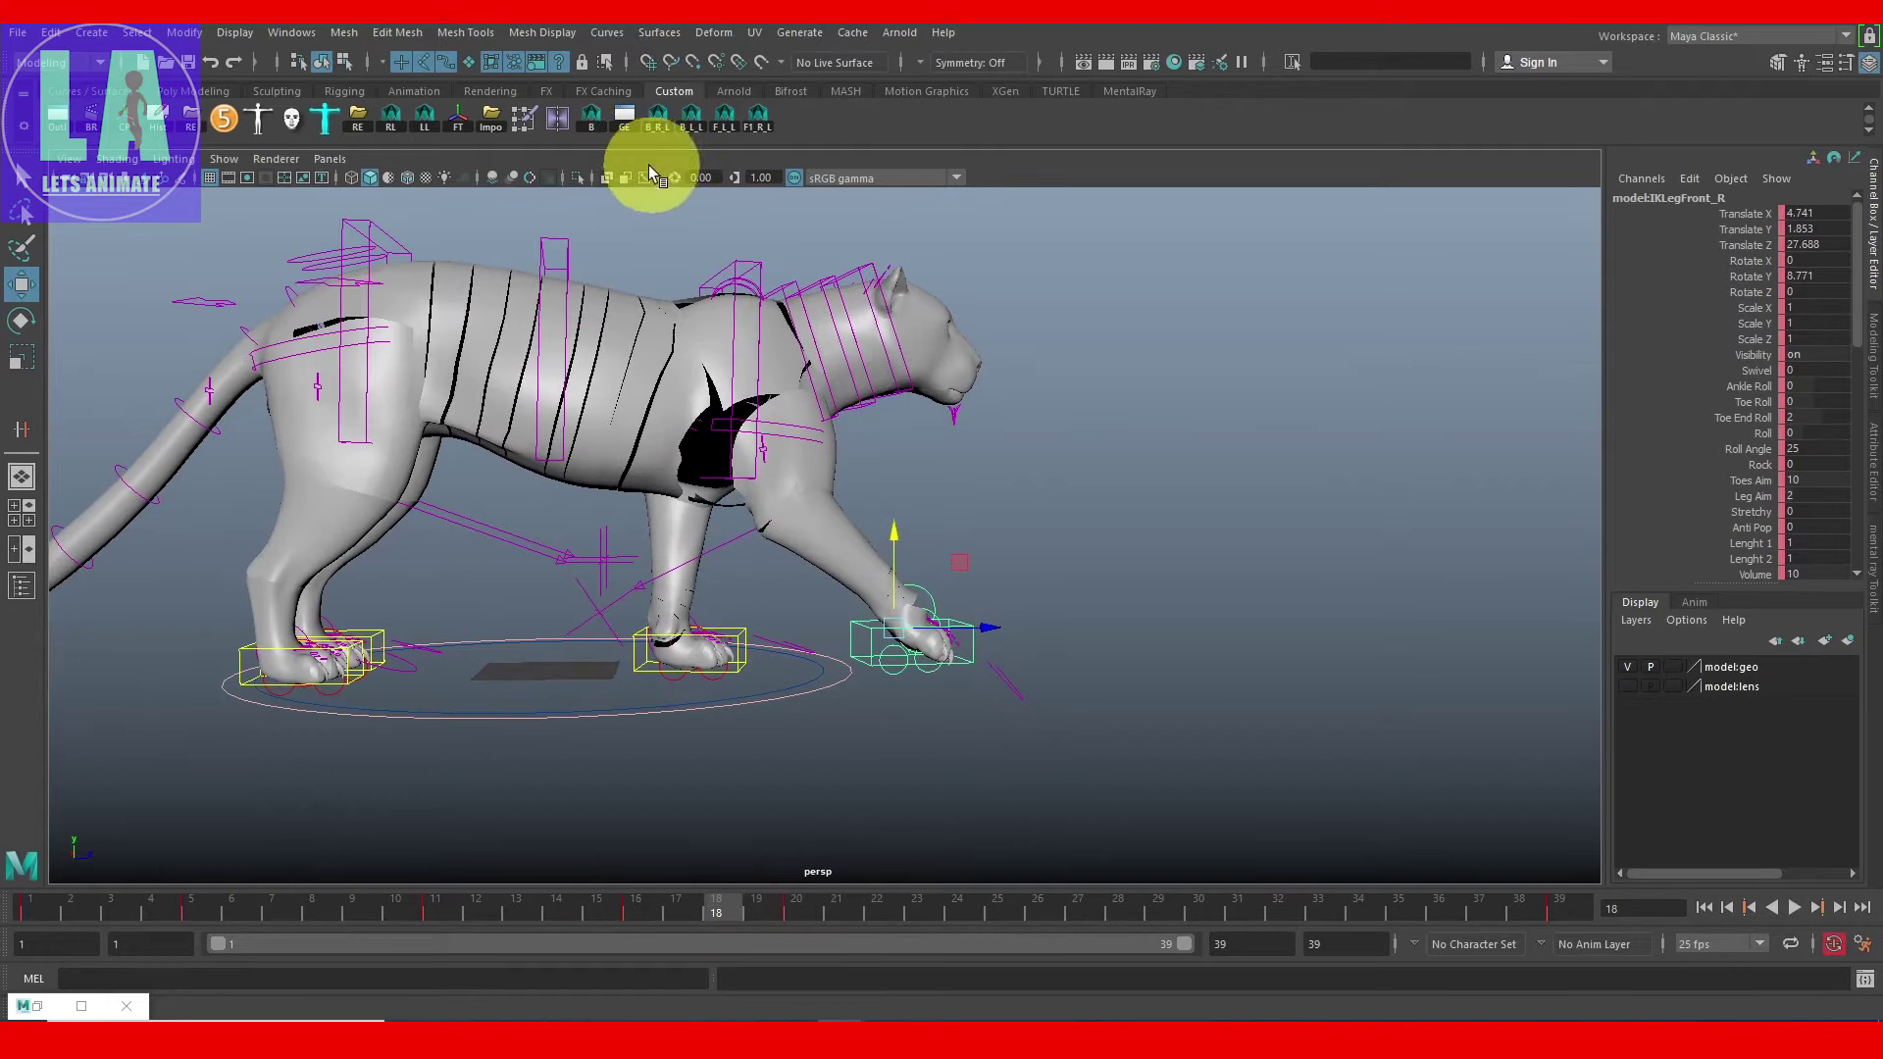
# Step: Show its Translate Y curve in the Graph Editor, zoomed around frames 9–27
pyautogui.click(624, 121)
pyautogui.click(1236, 384)
pyautogui.press('f')
pyautogui.click(1597, 537)
pyautogui.click(1541, 375)
pyautogui.keyDown('alt'); pyautogui.moveTo(1600, 458); pyautogui.dragTo(1713, 517, button='right'); pyautogui.keyUp('alt')
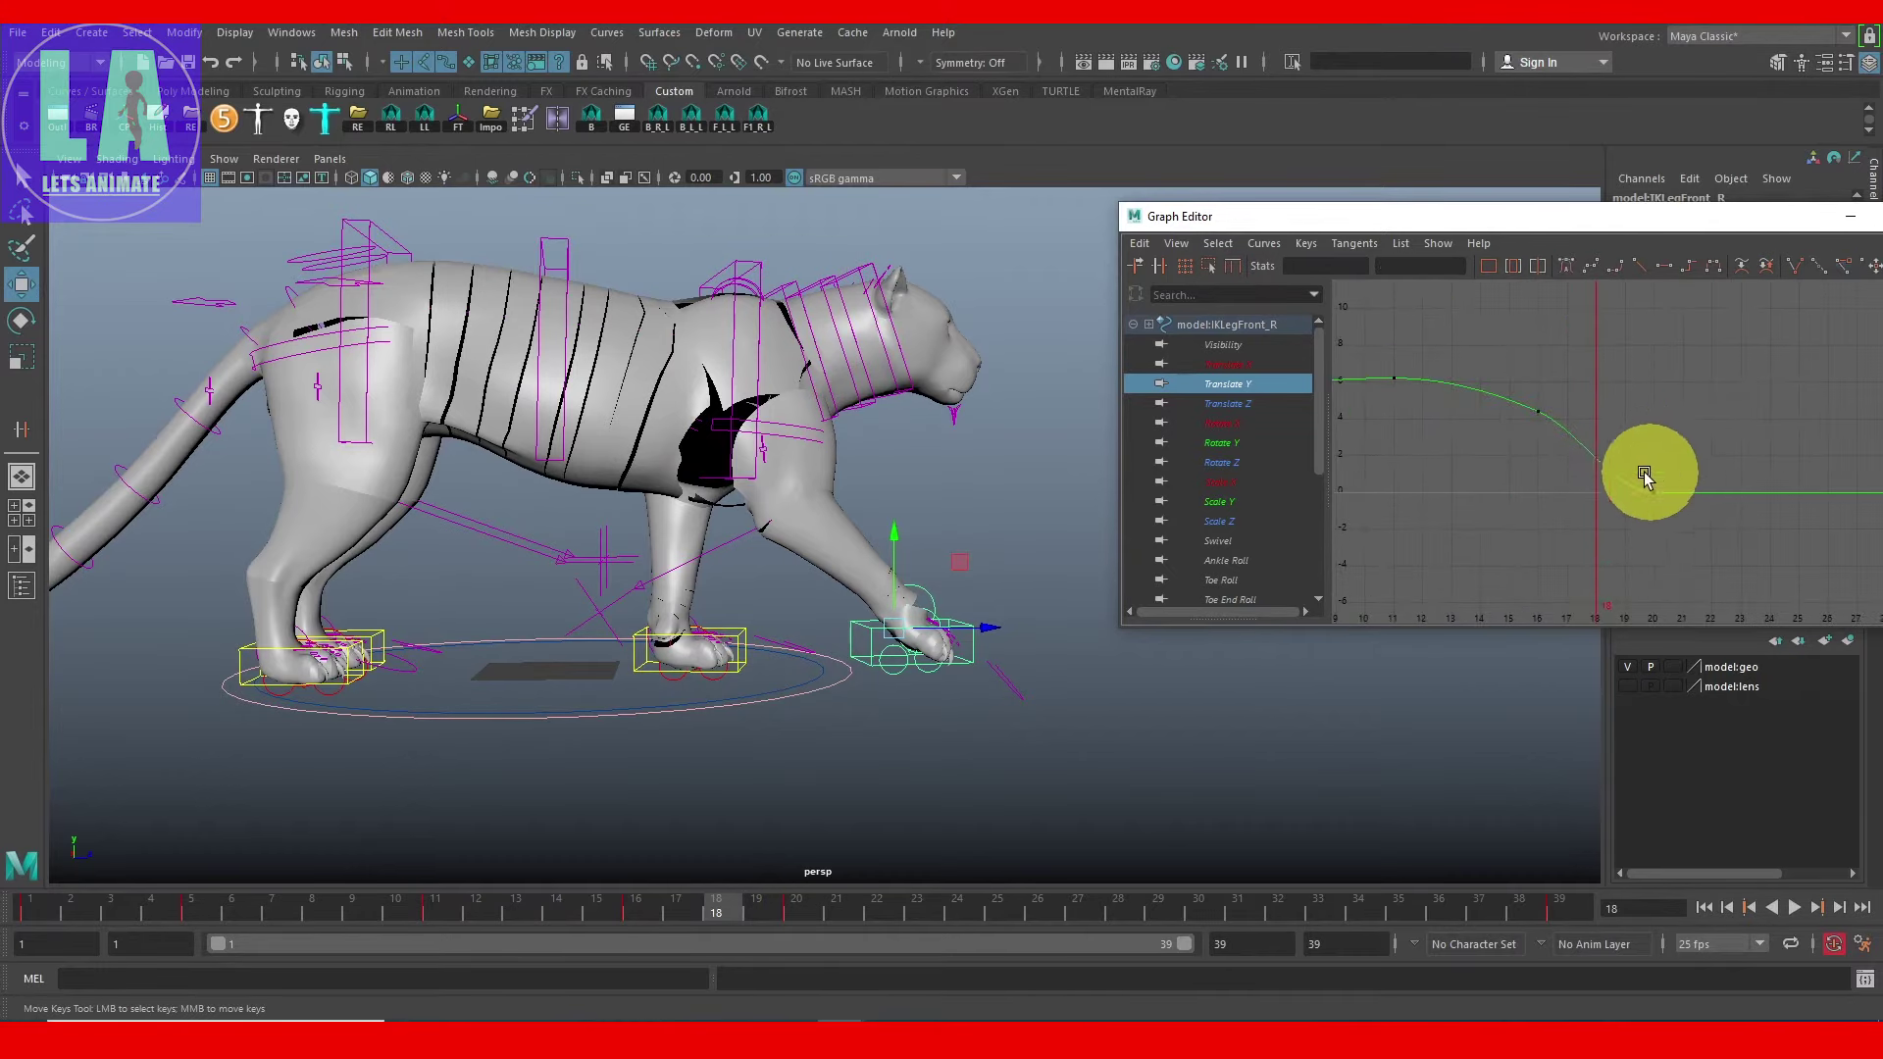
# Step: Break the right front foot's frame-20 key tangents and pull the left handle up to ease landing
pyautogui.click(1654, 492)
pyautogui.click(1802, 276)
pyautogui.moveTo(1681, 455); pyautogui.dragTo(1588, 502)
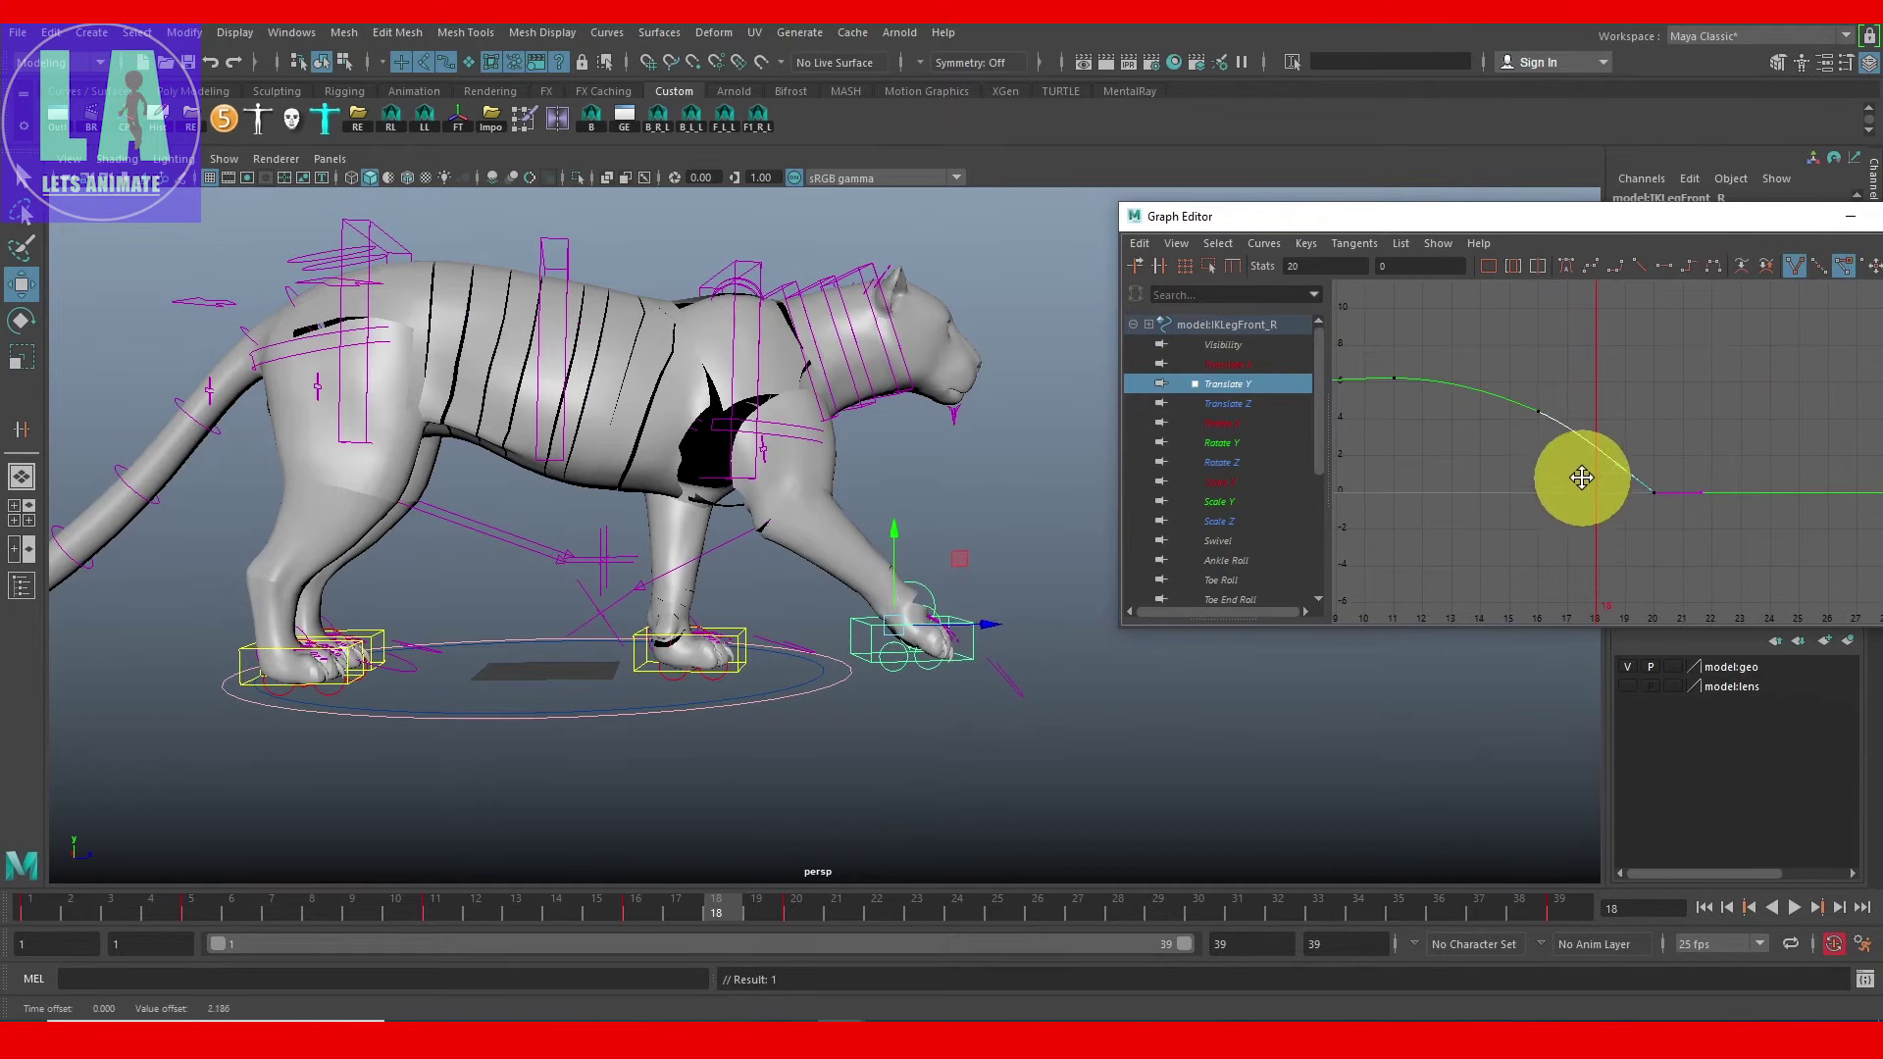
pyautogui.hotkey('shift', 'f')
pyautogui.moveTo(1532, 217); pyautogui.dragTo(1308, 222)
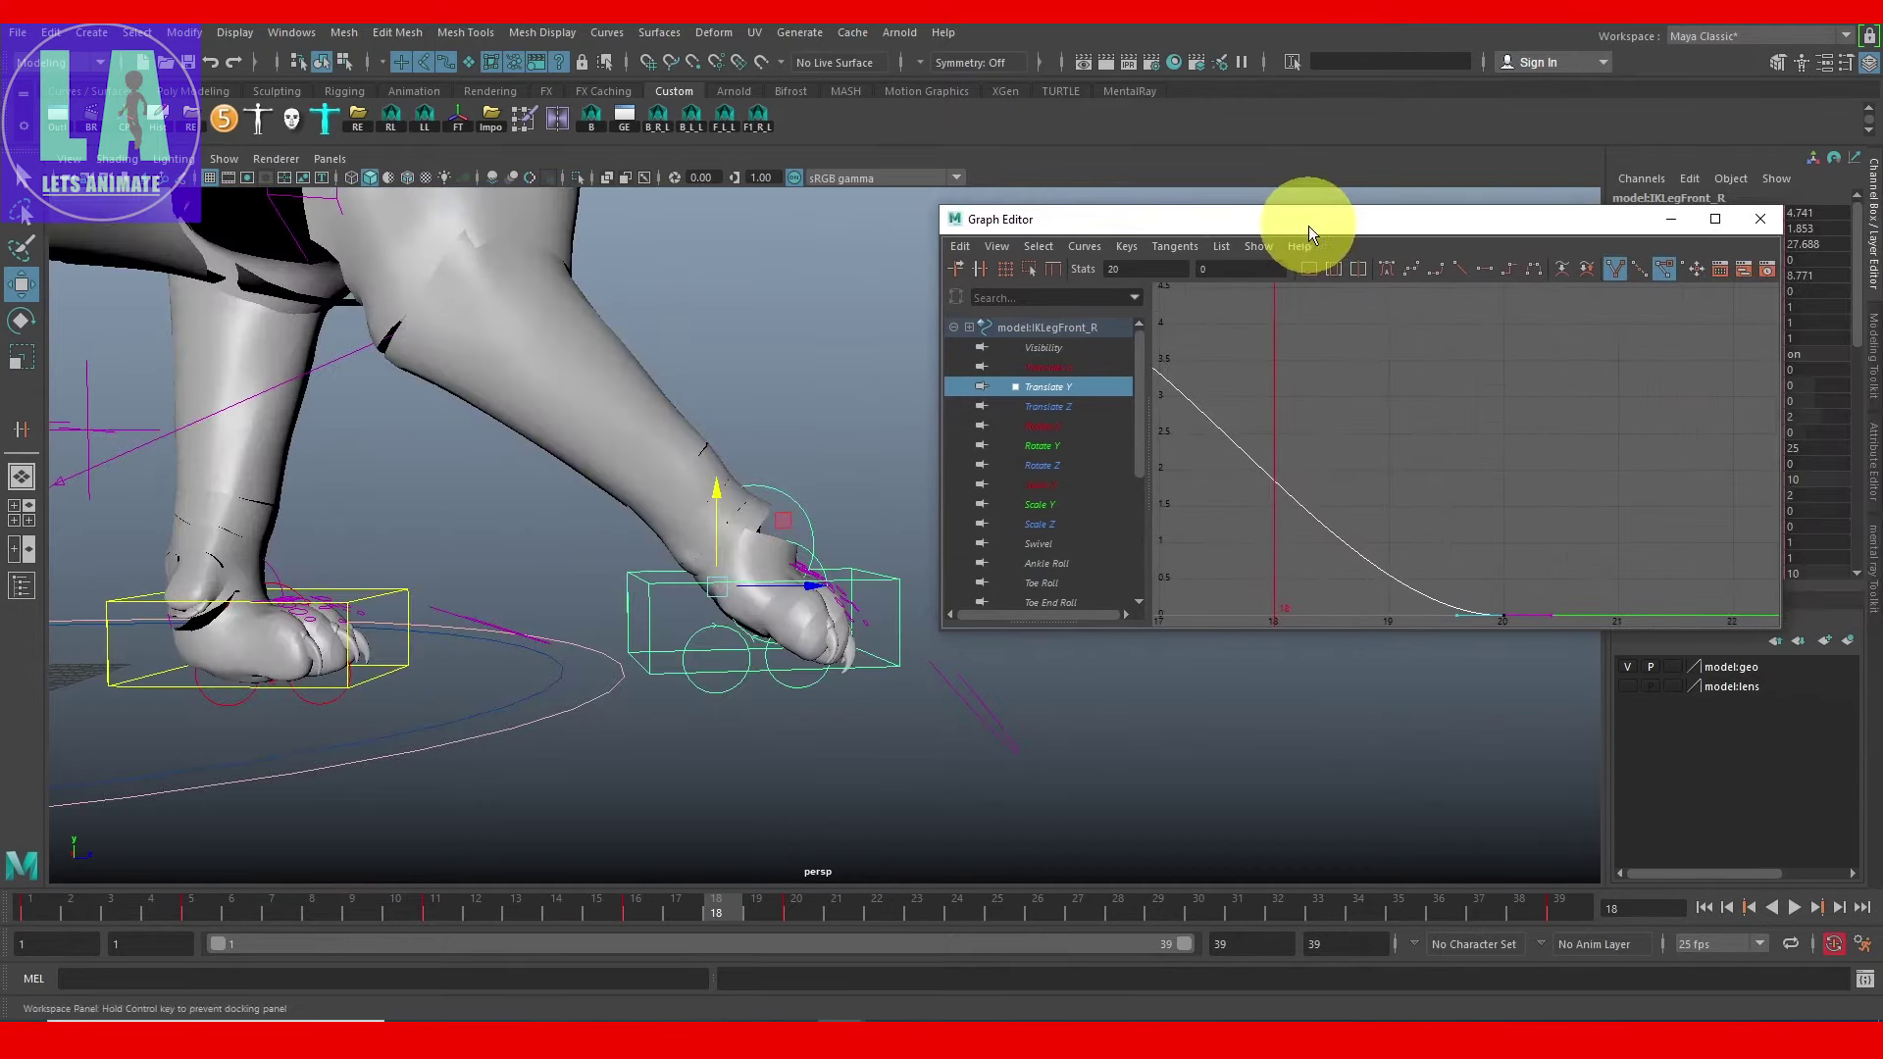
pyautogui.moveTo(944, 204); pyautogui.dragTo(832, 110)
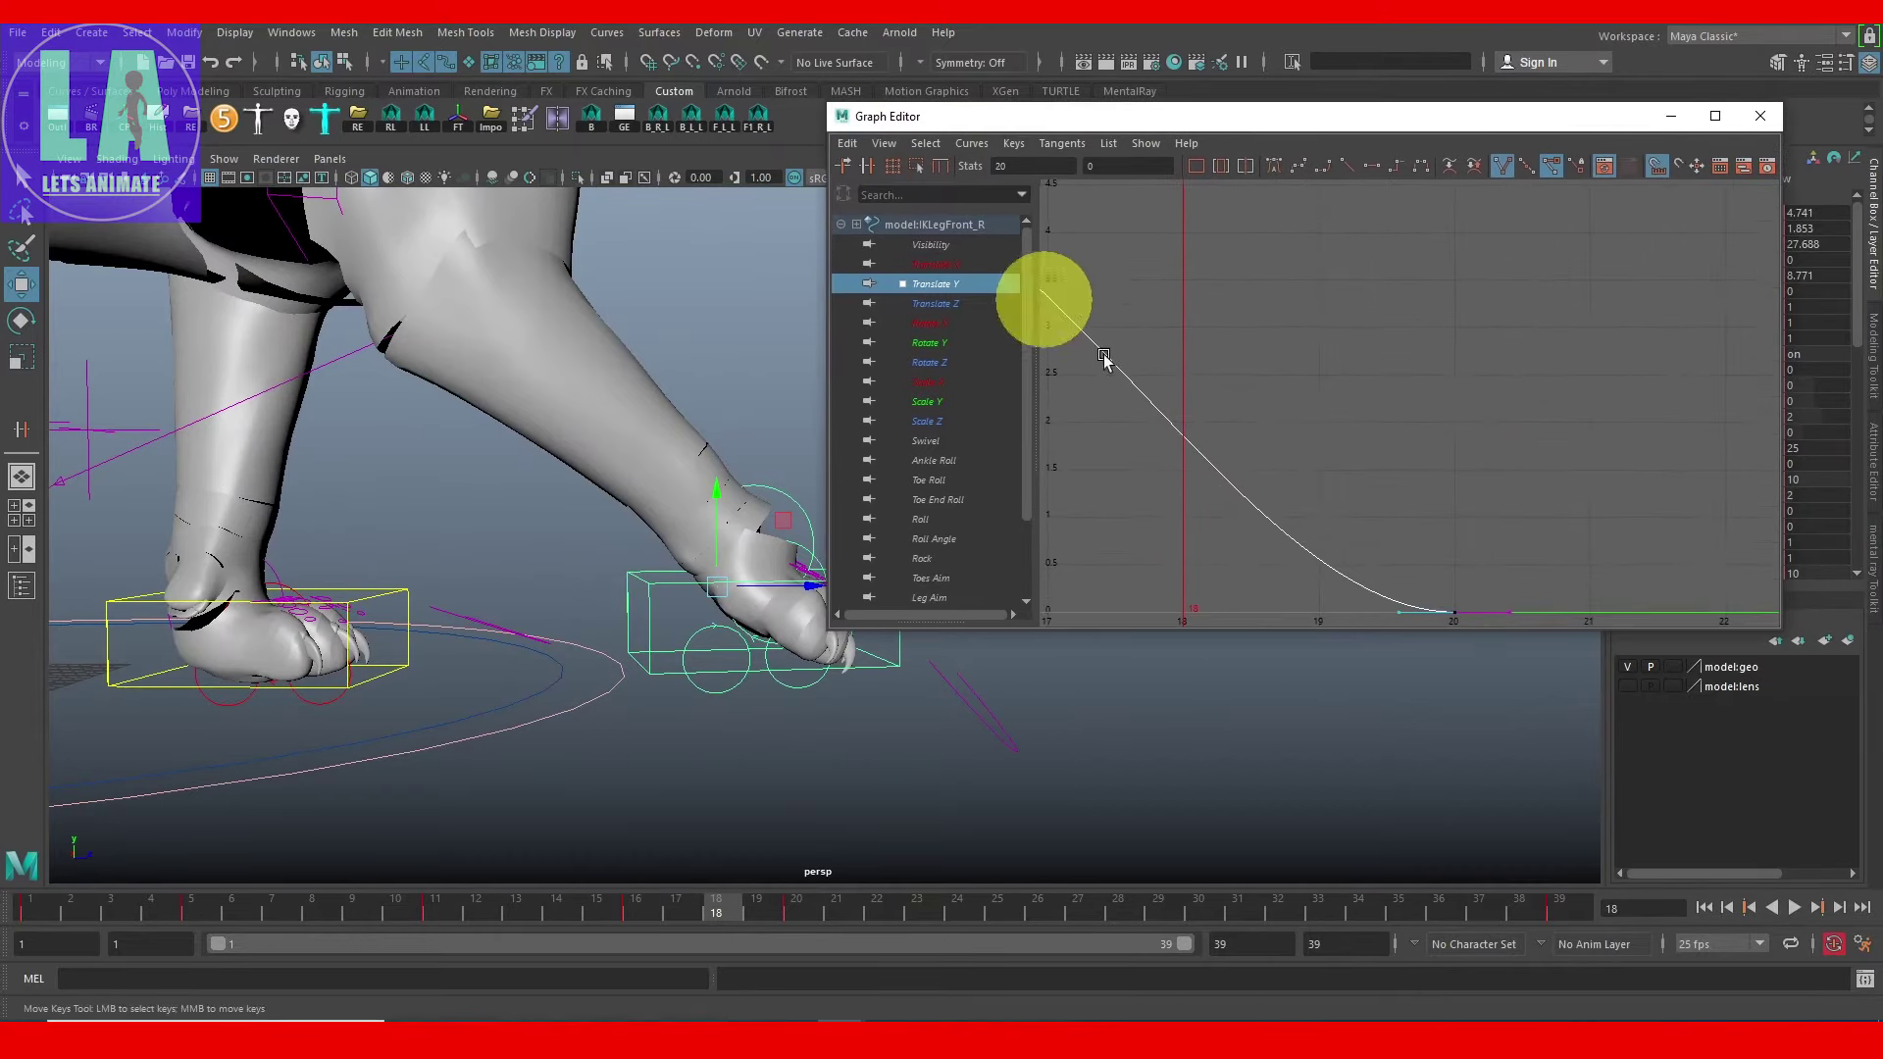
pyautogui.moveTo(1449, 454)
pyautogui.keyDown('alt'); pyautogui.mouseDown(button='right')
pyautogui.moveTo(1397, 452)
pyautogui.moveTo(1338, 403)
pyautogui.mouseUp(button='right'); pyautogui.keyUp('alt')
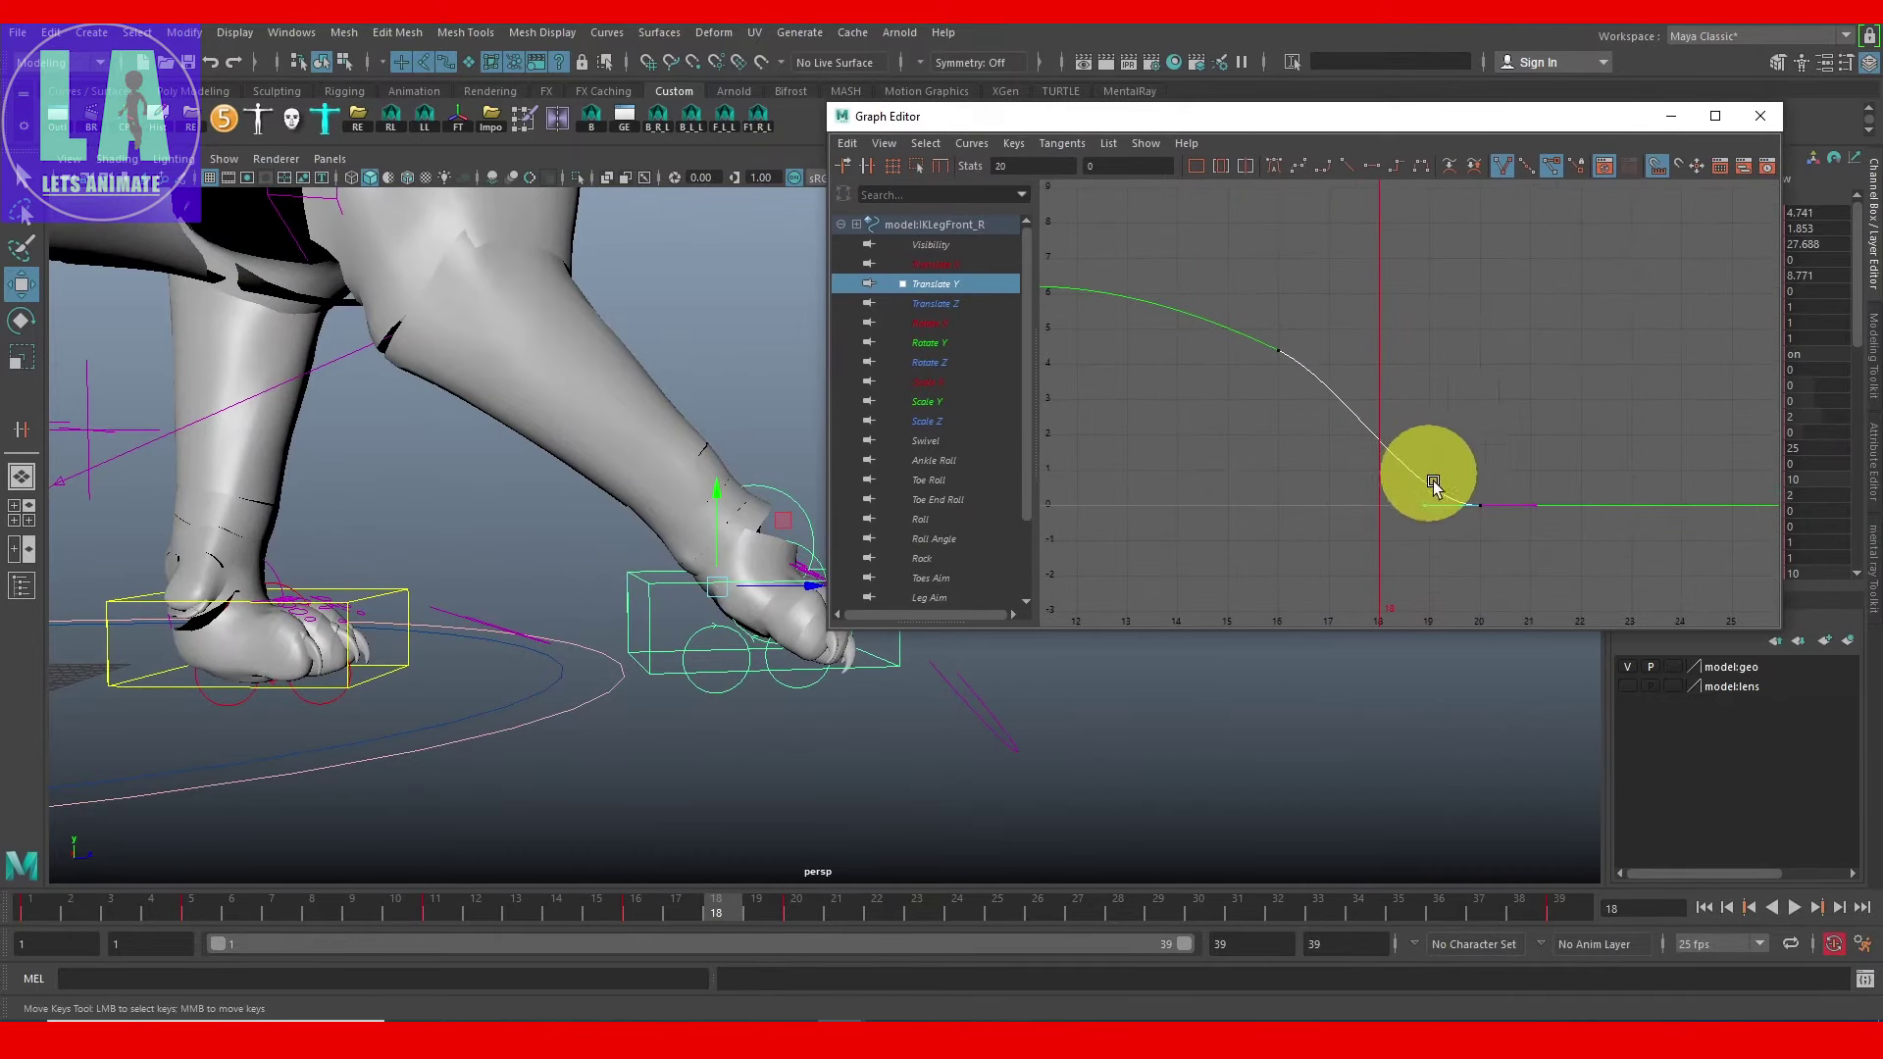
# Step: Scrub and play the walk cycle to check the right front paw's landing
pyautogui.click(739, 913)
pyautogui.moveTo(739, 912); pyautogui.dragTo(783, 916)
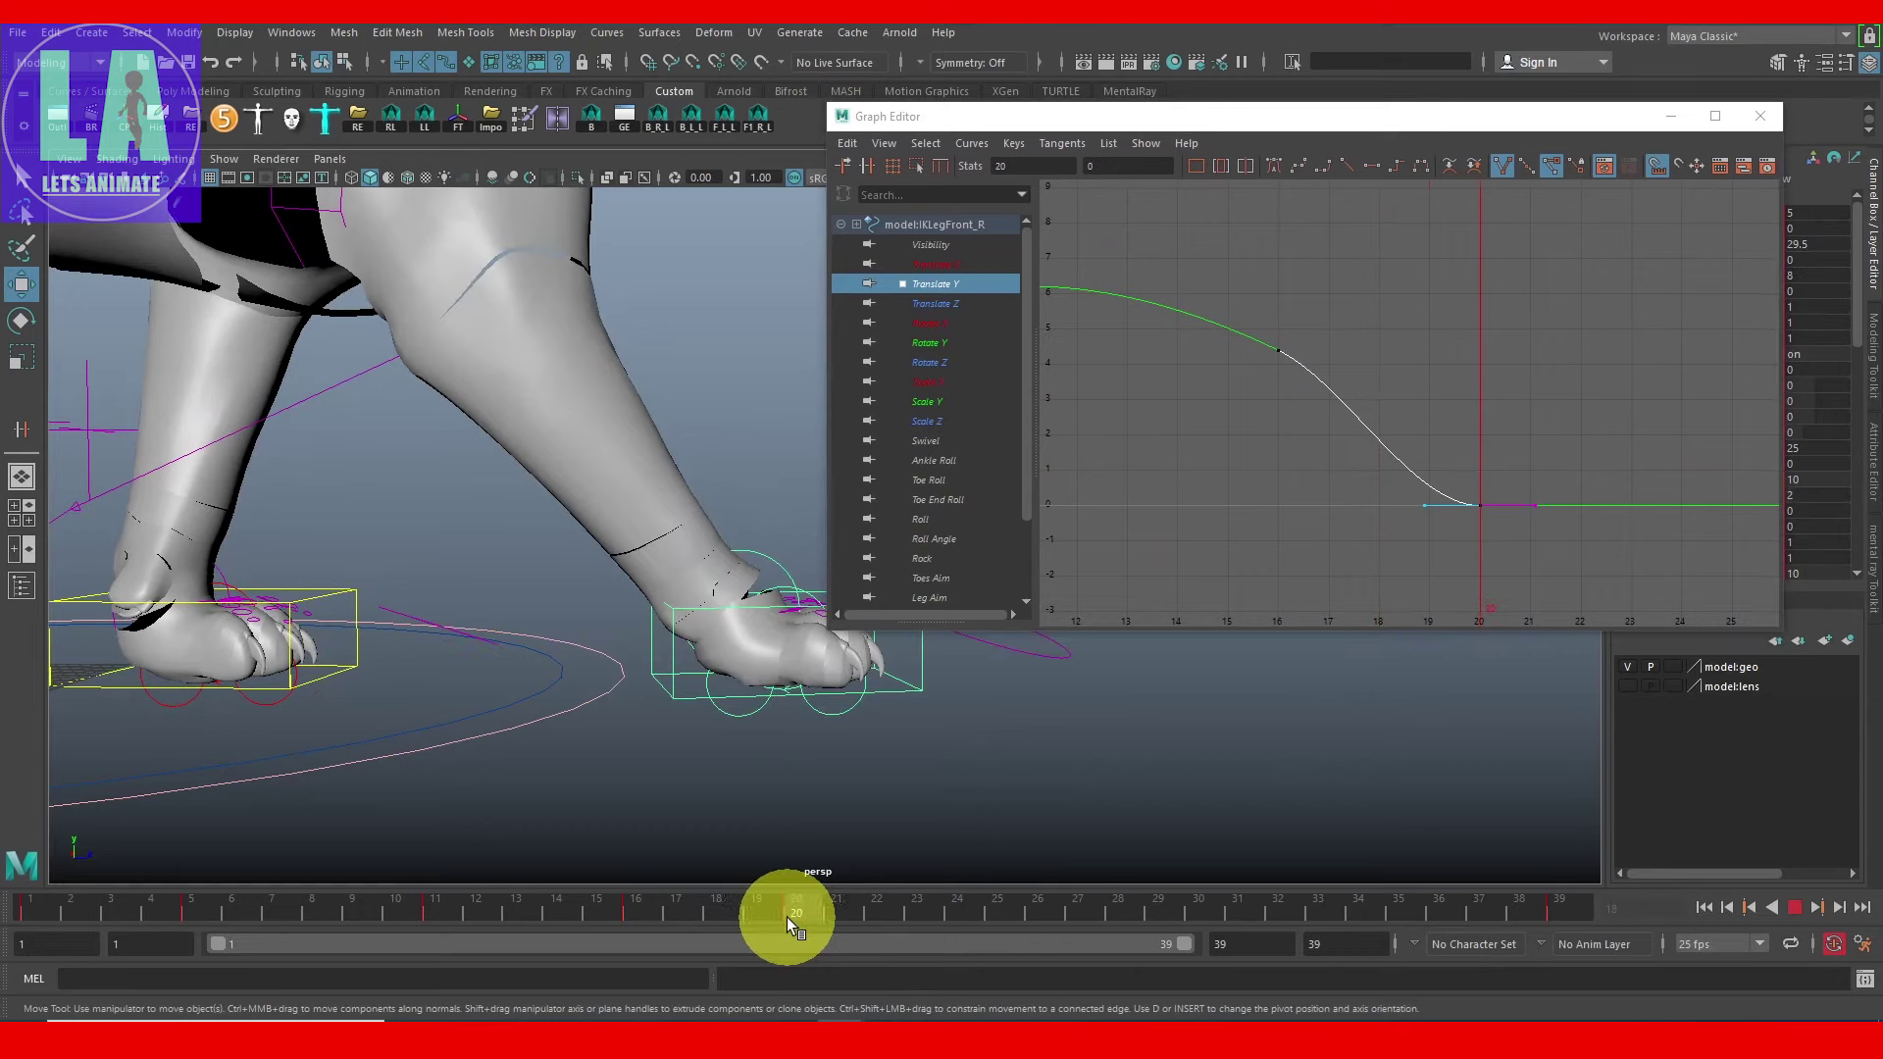
pyautogui.hotkey('alt', 'v')
pyautogui.click(1523, 434)
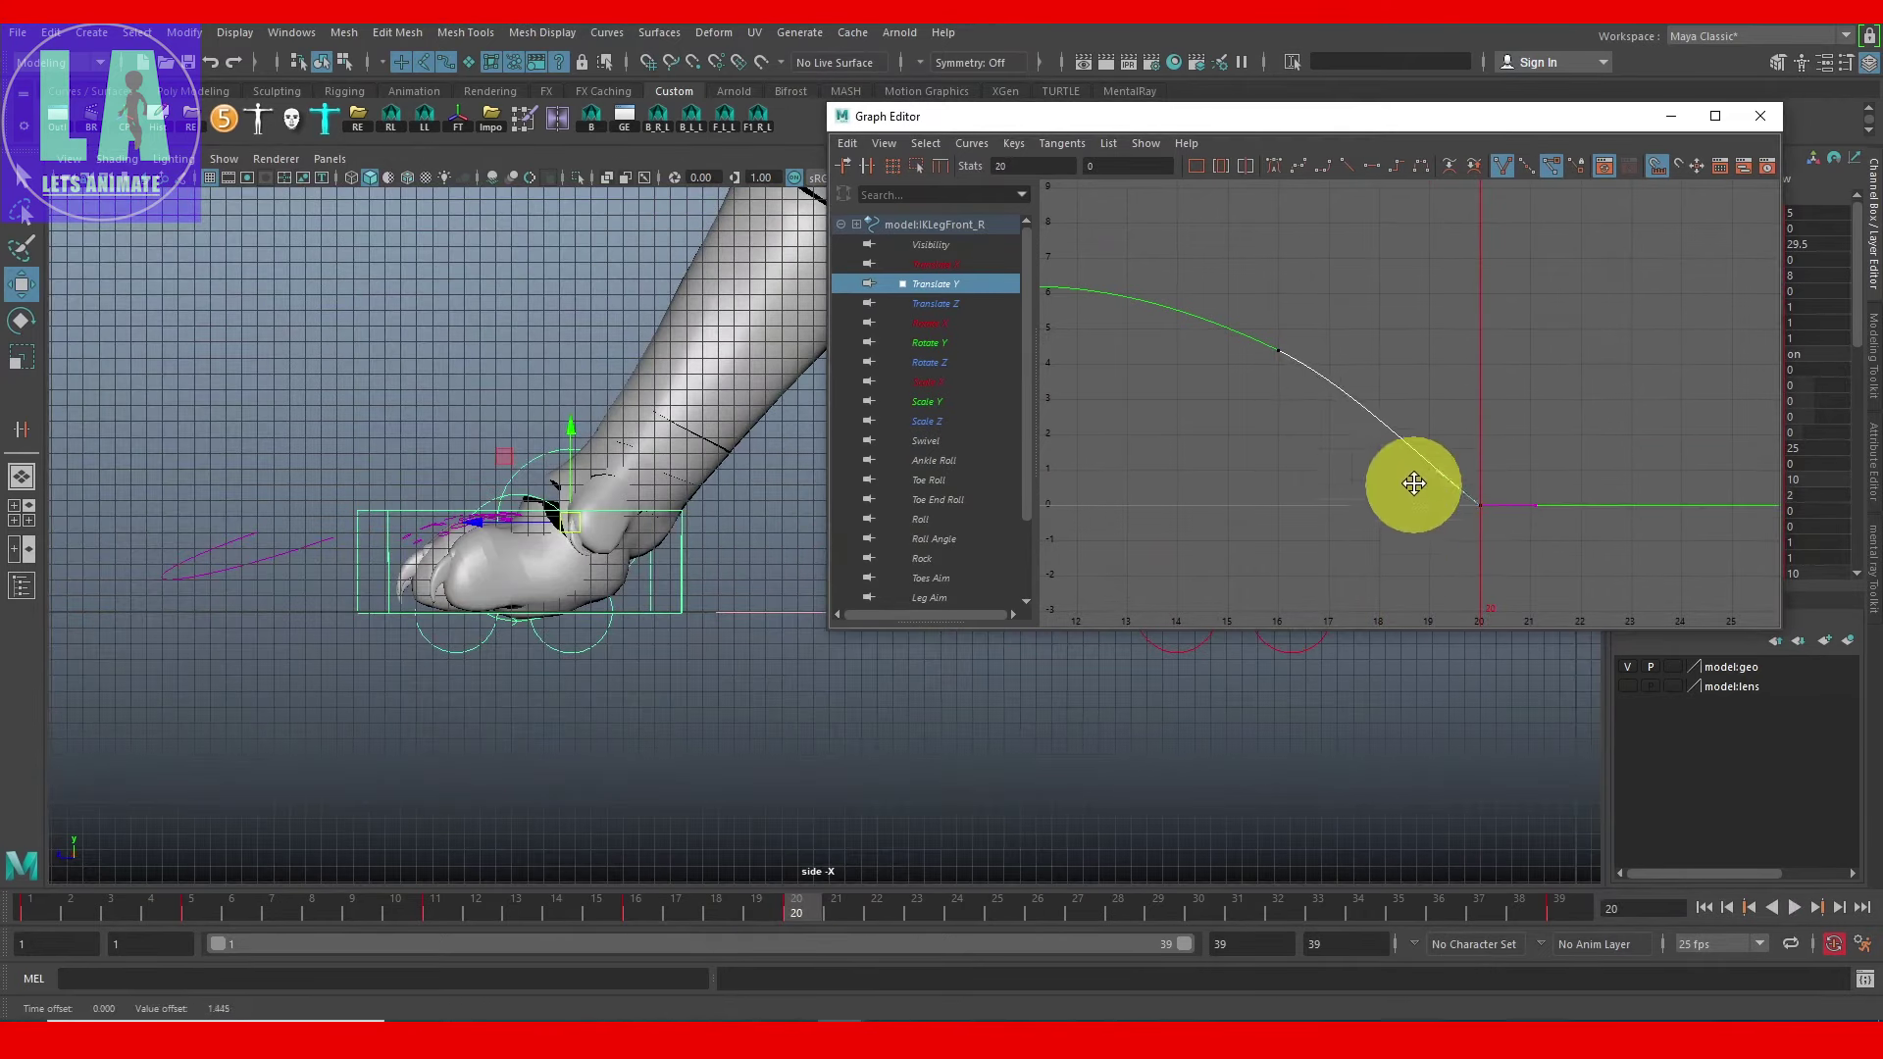
pyautogui.click(1539, 483)
pyautogui.keyDown('alt'); pyautogui.moveTo(1513, 328); pyautogui.dragTo(1380, 533, button='right'); pyautogui.keyUp('alt')
pyautogui.moveTo(545, 926); pyautogui.dragTo(685, 949)
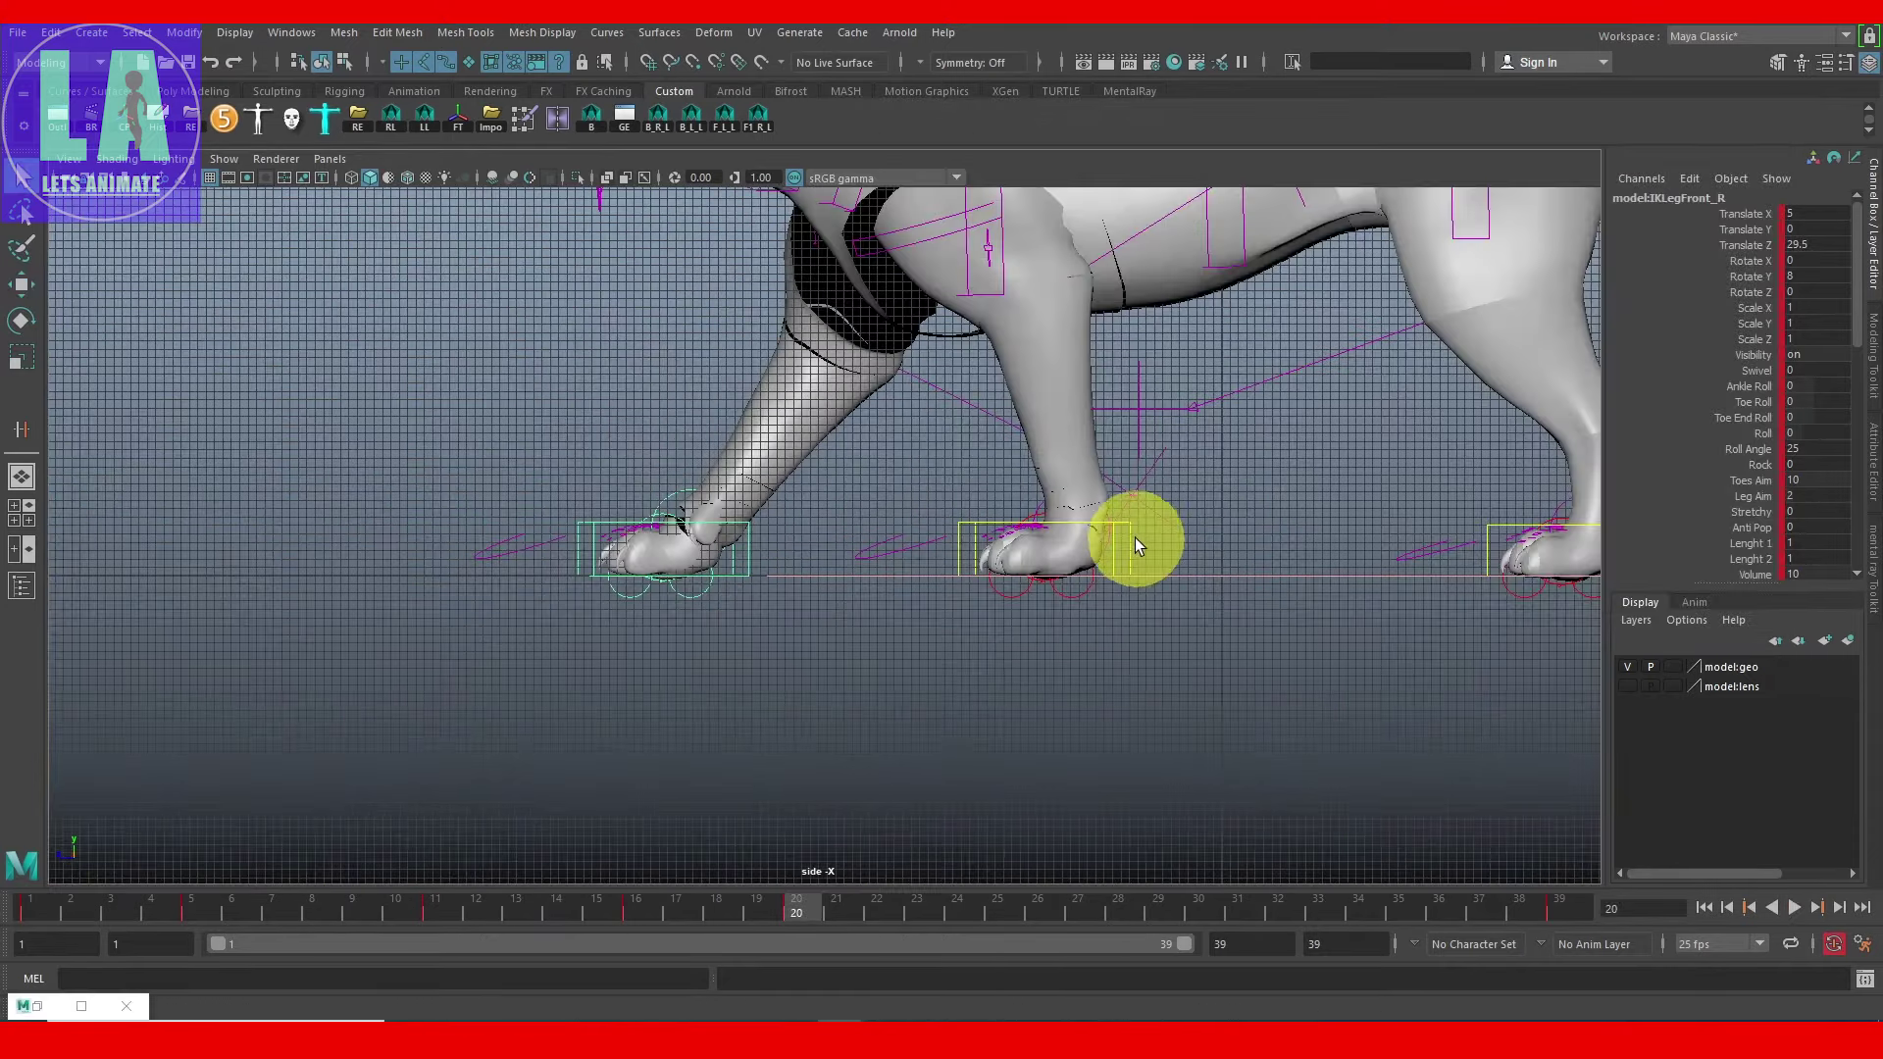
pyautogui.hotkey('alt', 'v')
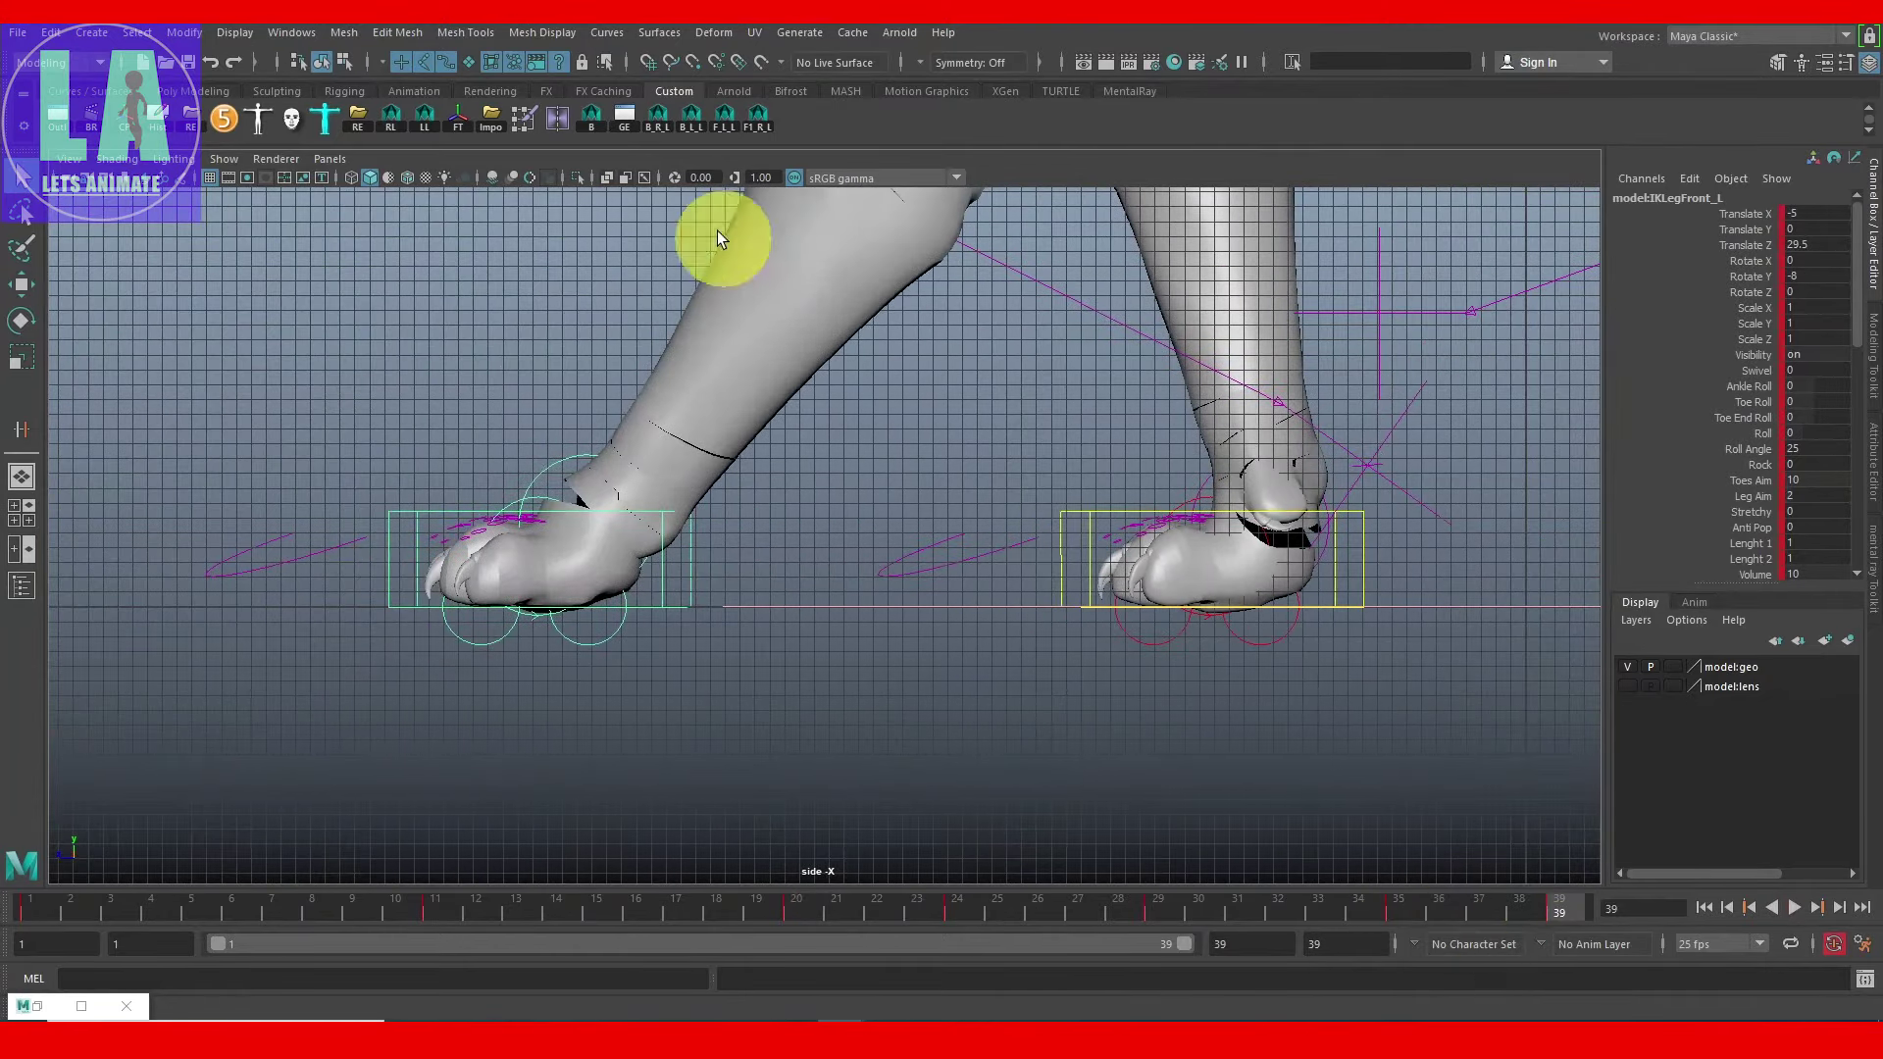
# Step: Break tangents on the left front foot's frame-39 Translate Y key and adjust the frame-35 tangent
pyautogui.click(625, 127)
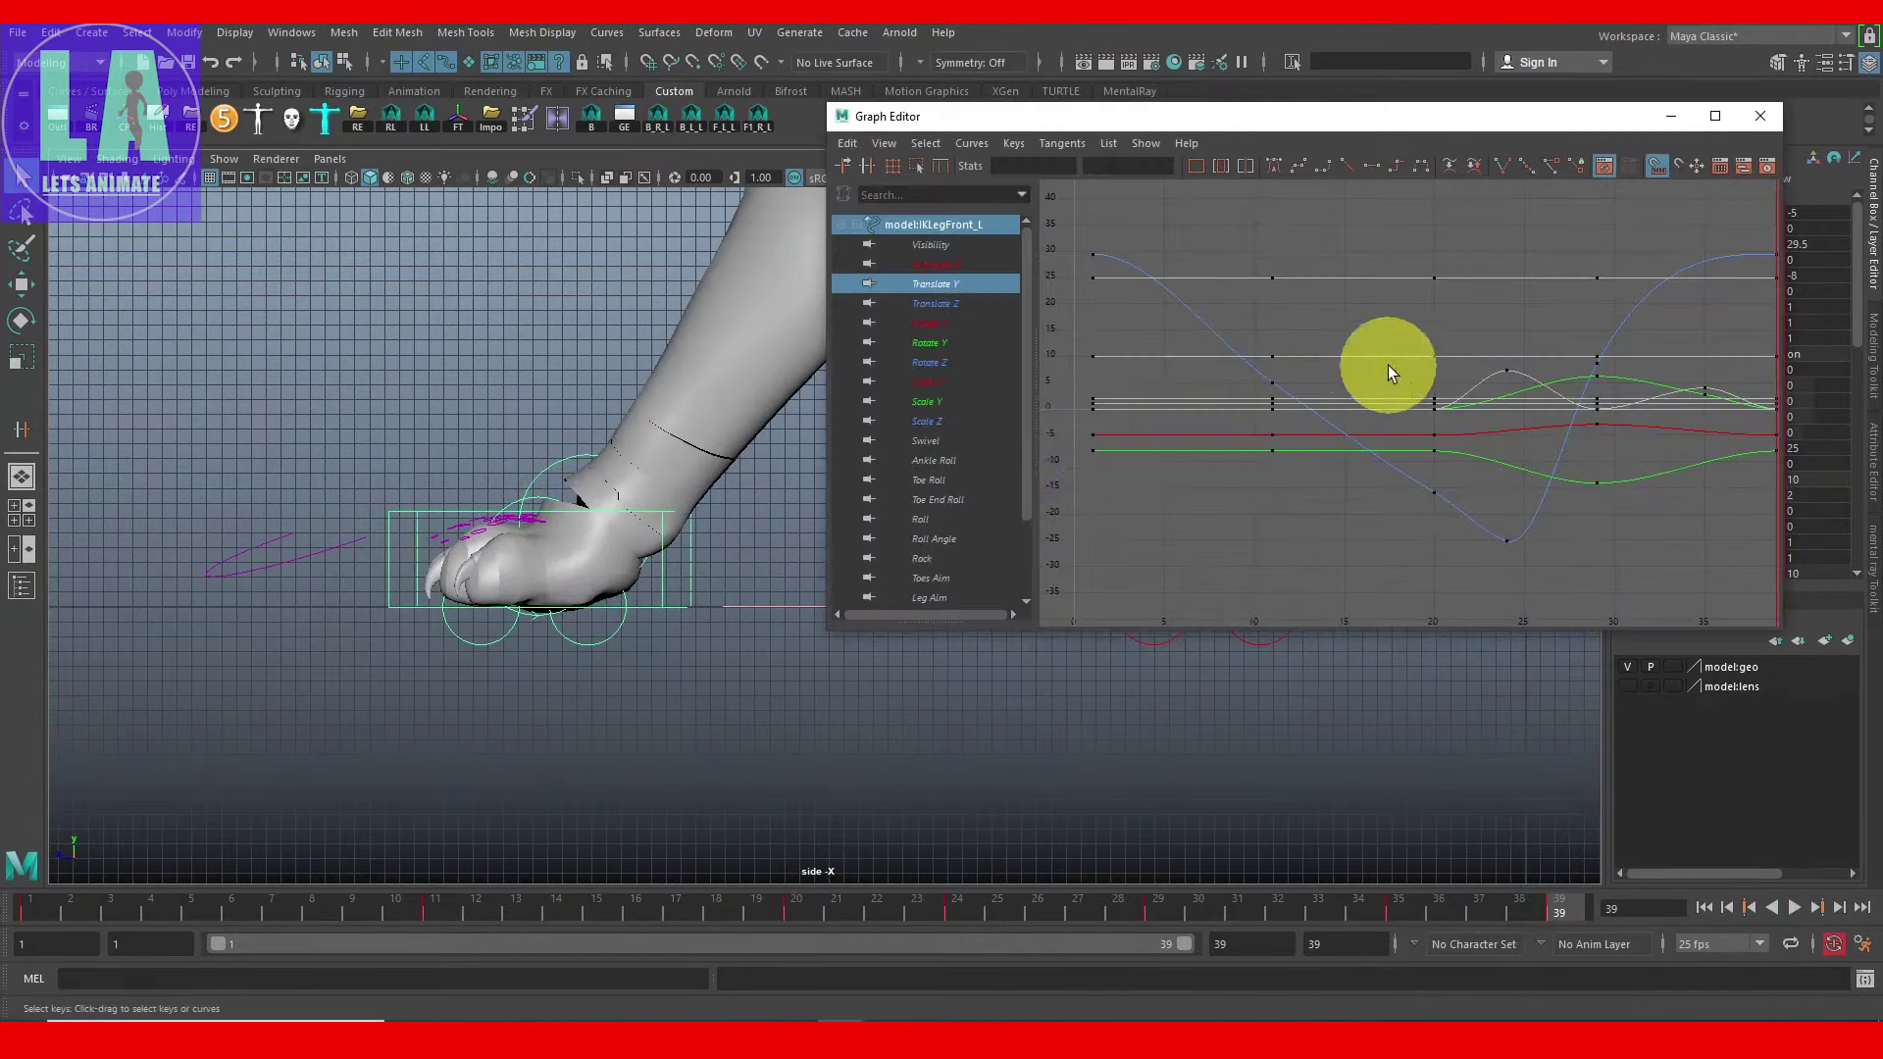
pyautogui.click(941, 283)
pyautogui.scroll(4, 1325, 408)
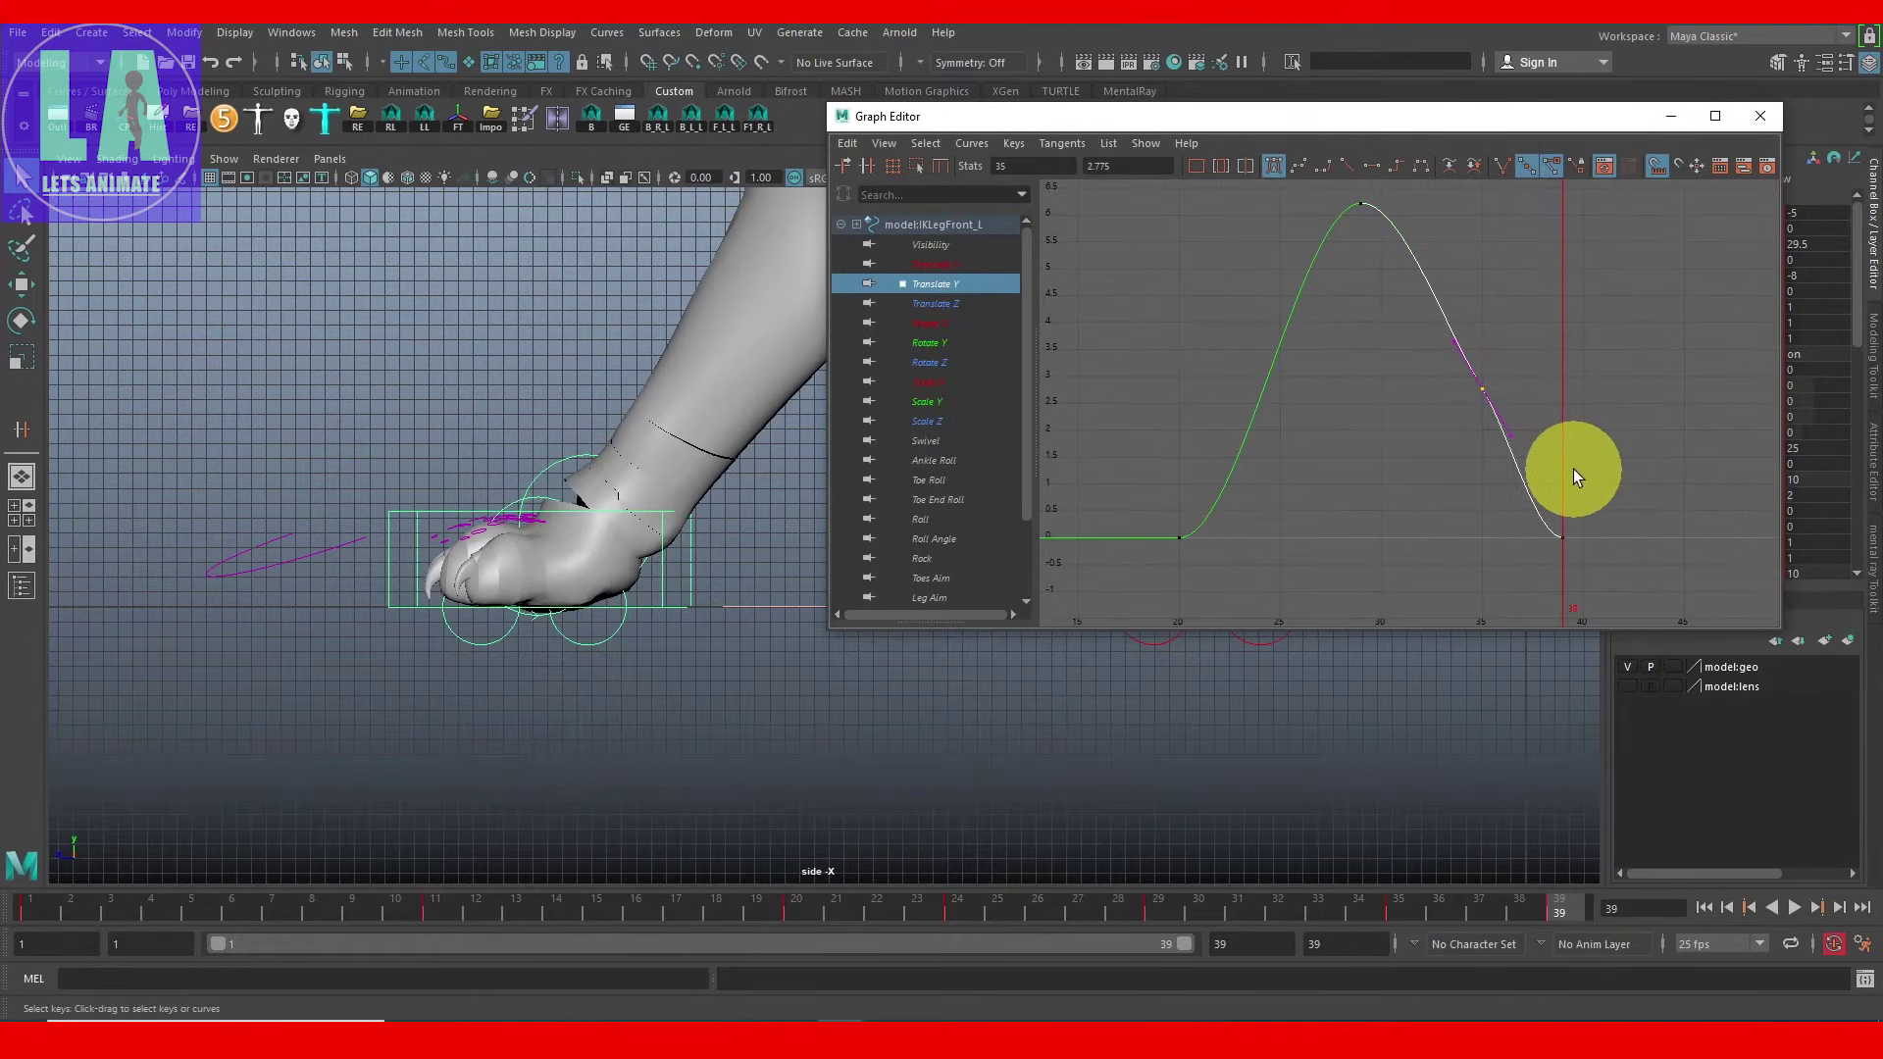
pyautogui.click(1562, 538)
pyautogui.press('f')
pyautogui.press('w')
pyautogui.click(1501, 165)
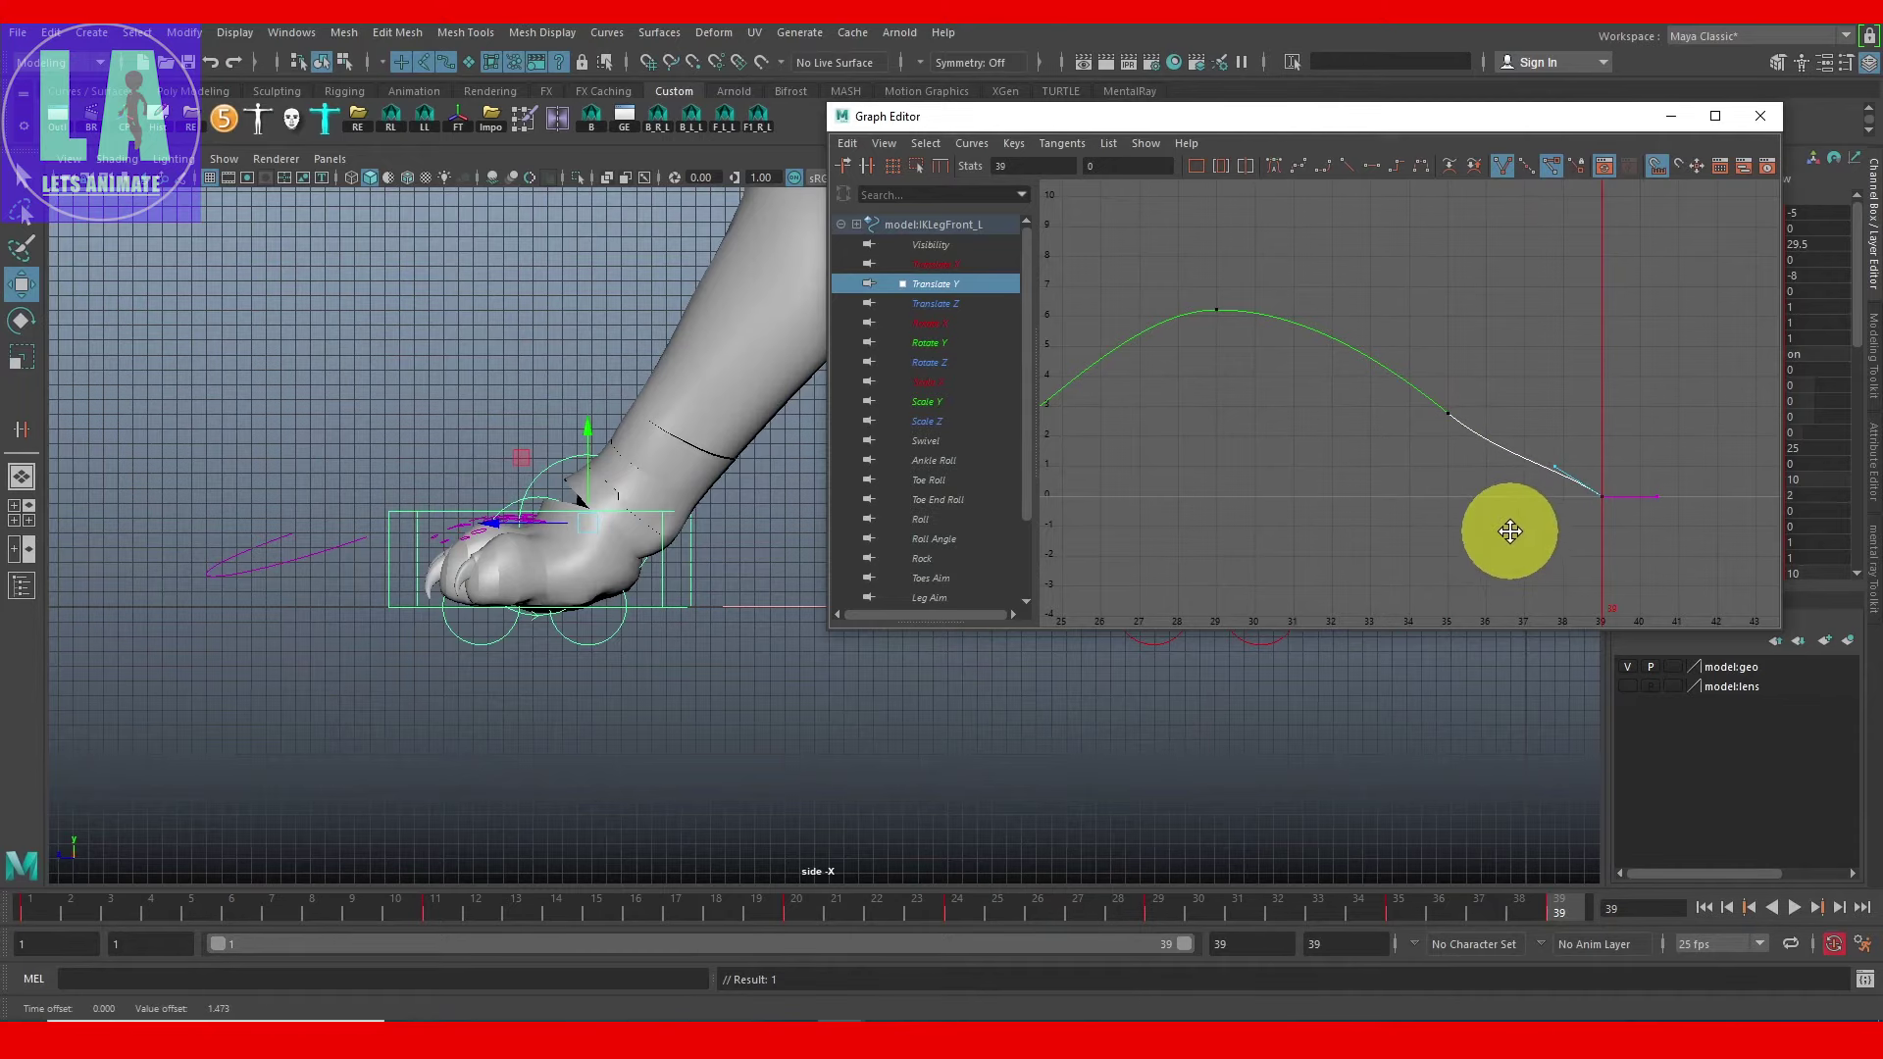
pyautogui.moveTo(1395, 393); pyautogui.dragTo(1481, 506)
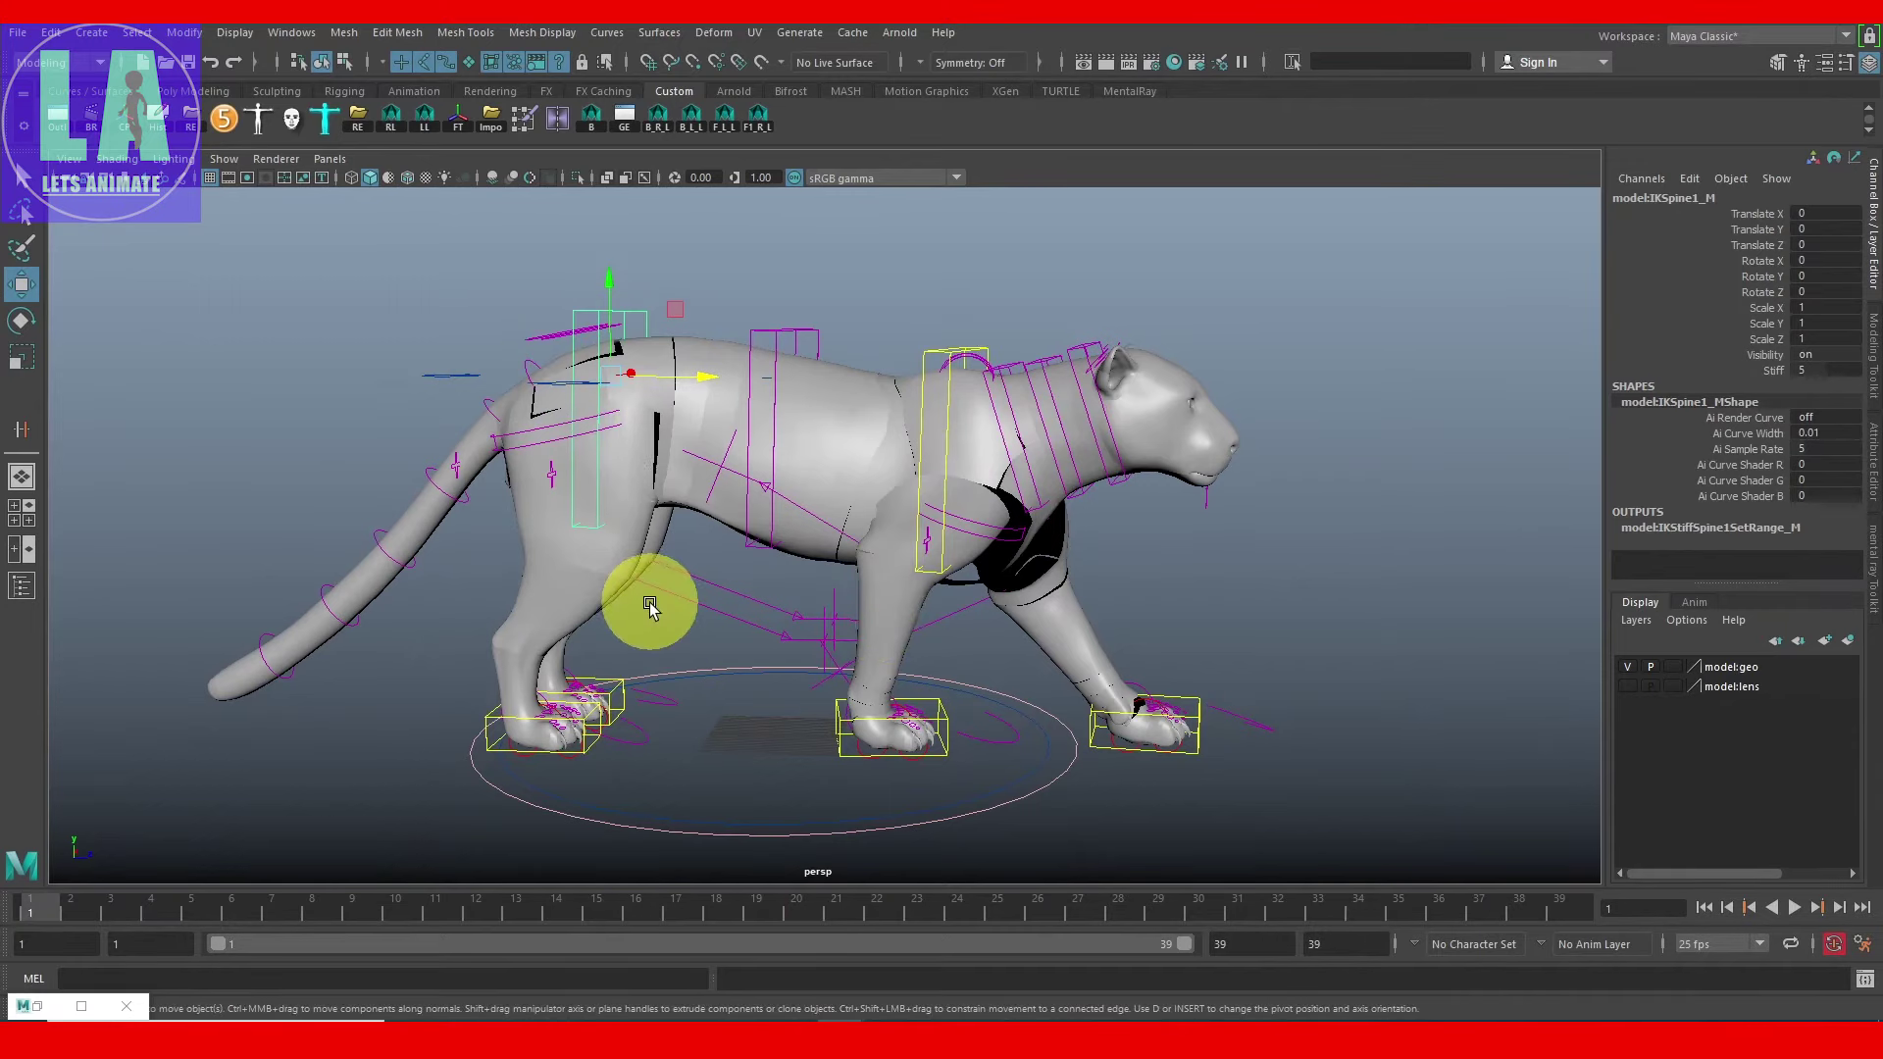
# Step: Lower the IKSpine1_M spine control to Translate Y -3.545
pyautogui.keyDown('alt'); pyautogui.moveTo(664, 588); pyautogui.dragTo(651, 576); pyautogui.keyUp('alt')
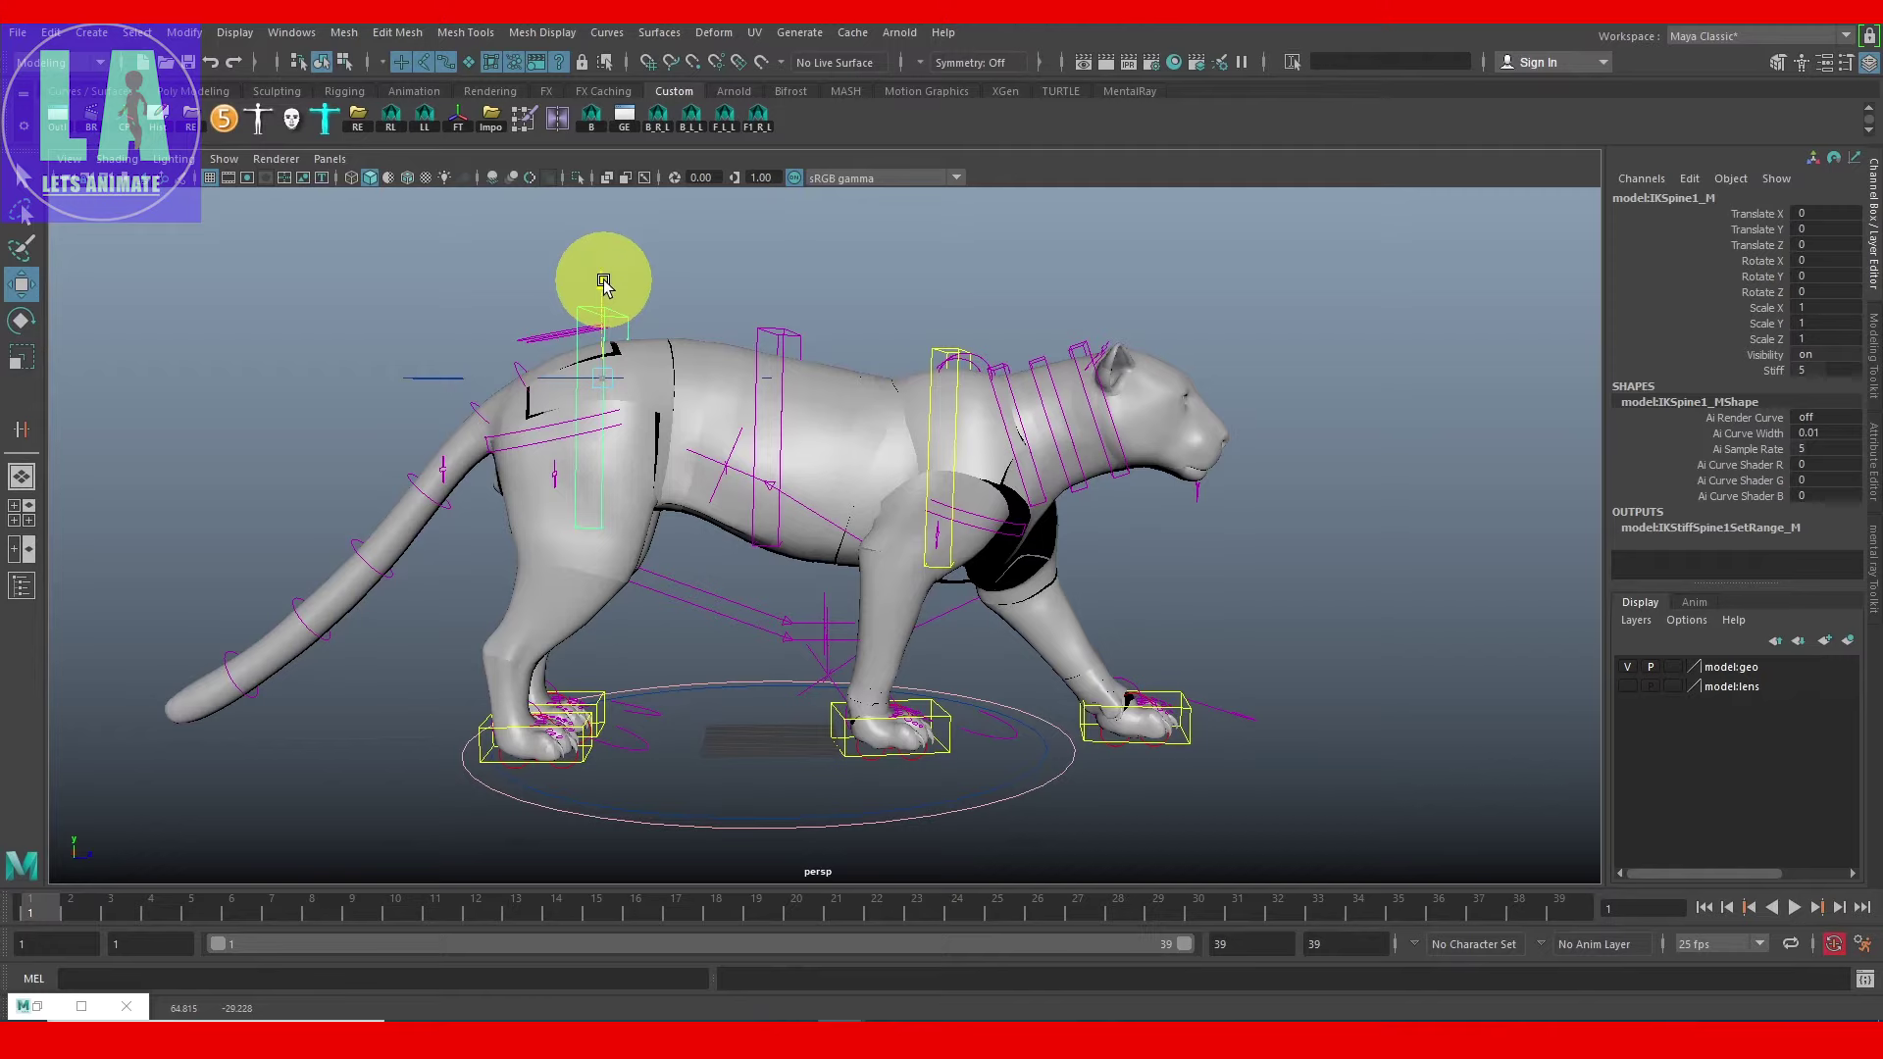
pyautogui.moveTo(604, 284); pyautogui.dragTo(609, 315)
pyautogui.hotkey('ctrl', 'z')
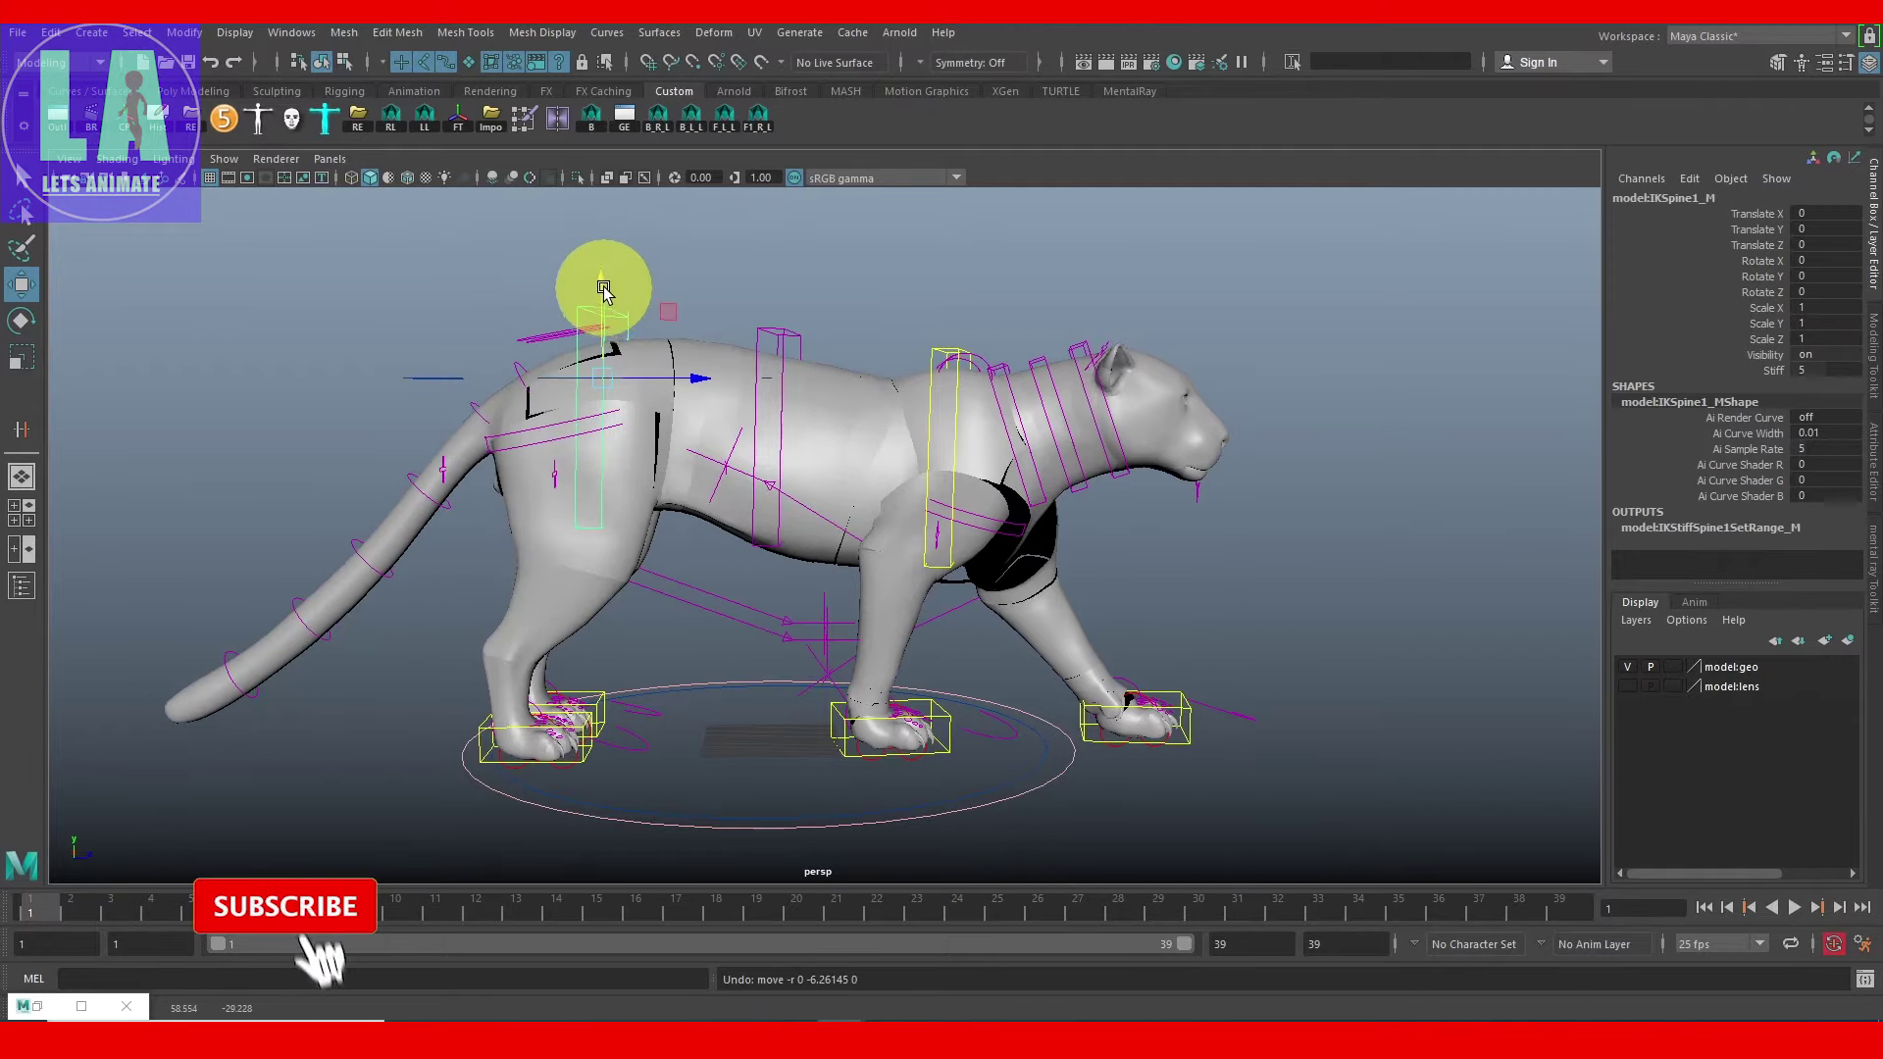
pyautogui.moveTo(605, 294); pyautogui.dragTo(614, 302)
pyautogui.moveTo(622, 651)
pyautogui.keyDown('alt'); pyautogui.mouseDown()
pyautogui.moveTo(601, 745)
pyautogui.moveTo(594, 731)
pyautogui.moveTo(798, 723)
pyautogui.moveTo(654, 630)
pyautogui.mouseUp(); pyautogui.keyUp('alt')
pyautogui.click(602, 744)
pyautogui.press('q')
# Step: Rotate IKSpine1_M to Rotate Y 11 and review the hip twist from above and the side
pyautogui.click(562, 380)
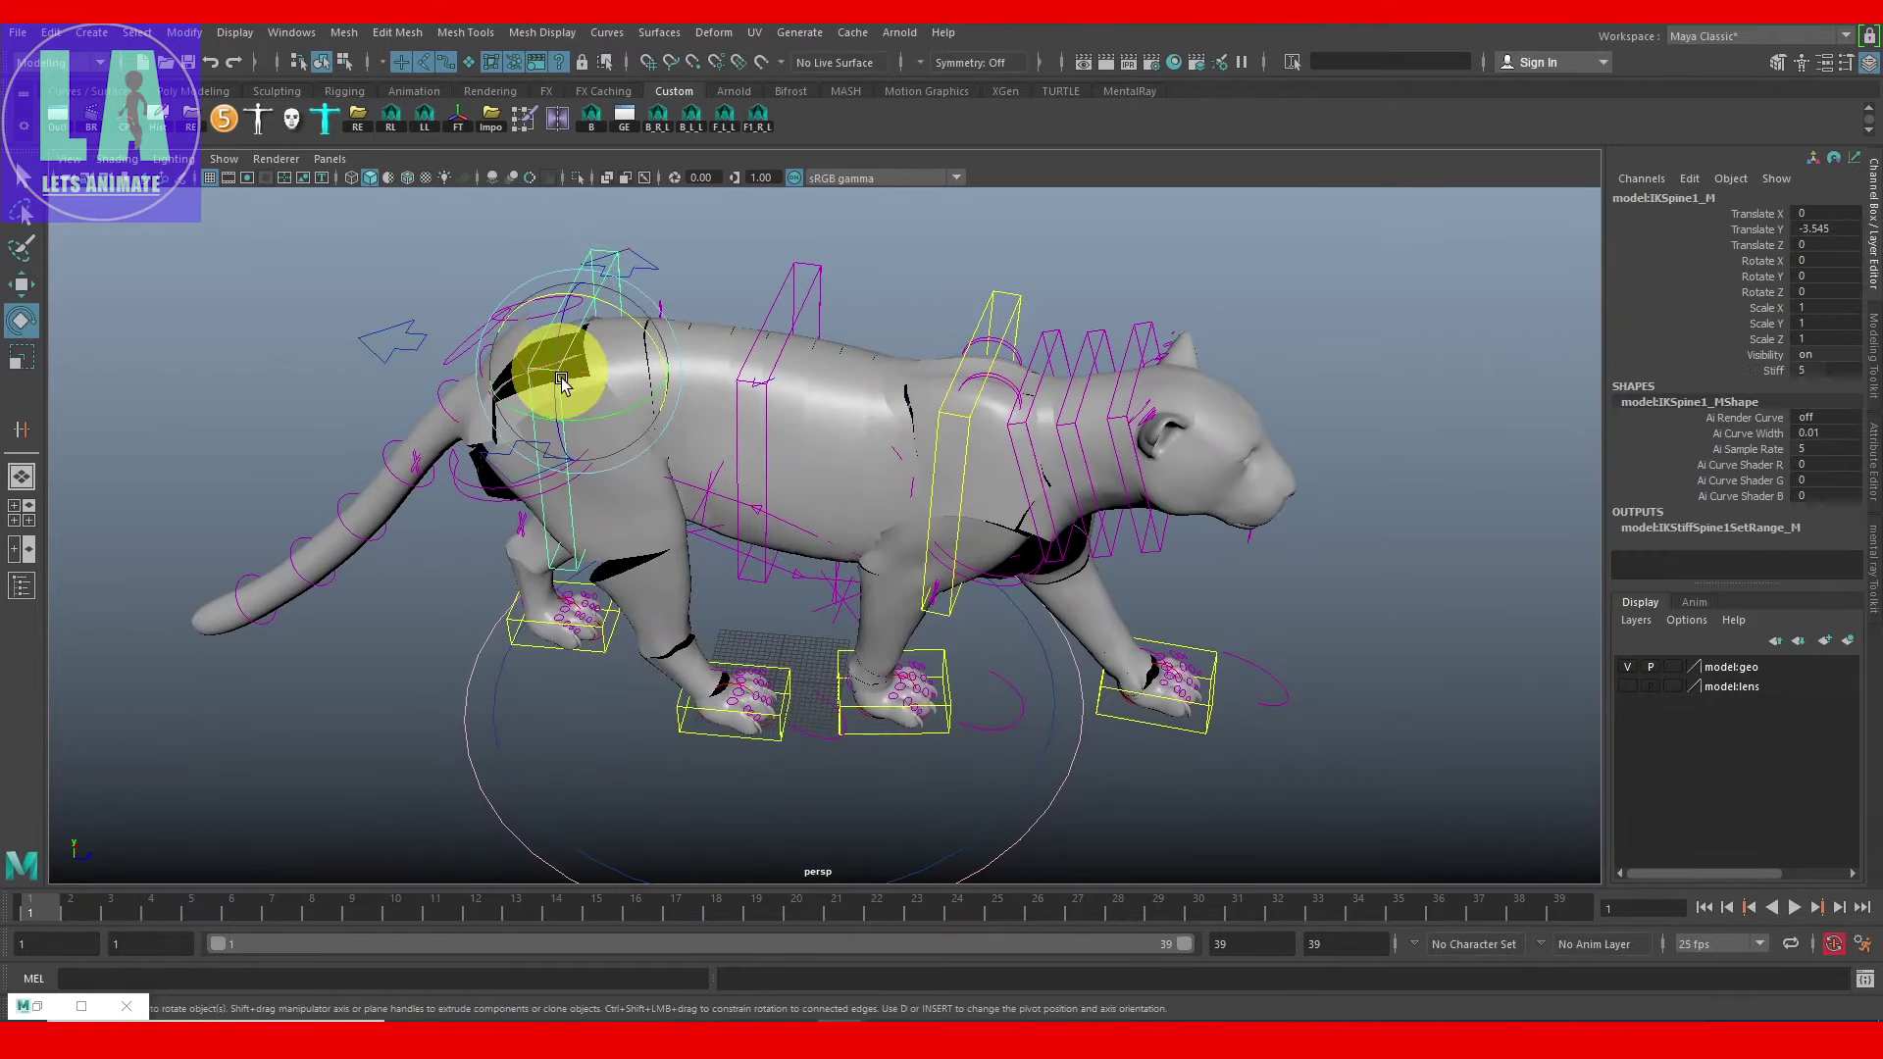
pyautogui.press('e')
pyautogui.click(1754, 279)
pyautogui.moveTo(1066, 510); pyautogui.dragTo(1071, 512, button='middle')
pyautogui.keyDown('alt'); pyautogui.moveTo(916, 485); pyautogui.dragTo(881, 547); pyautogui.keyUp('alt')
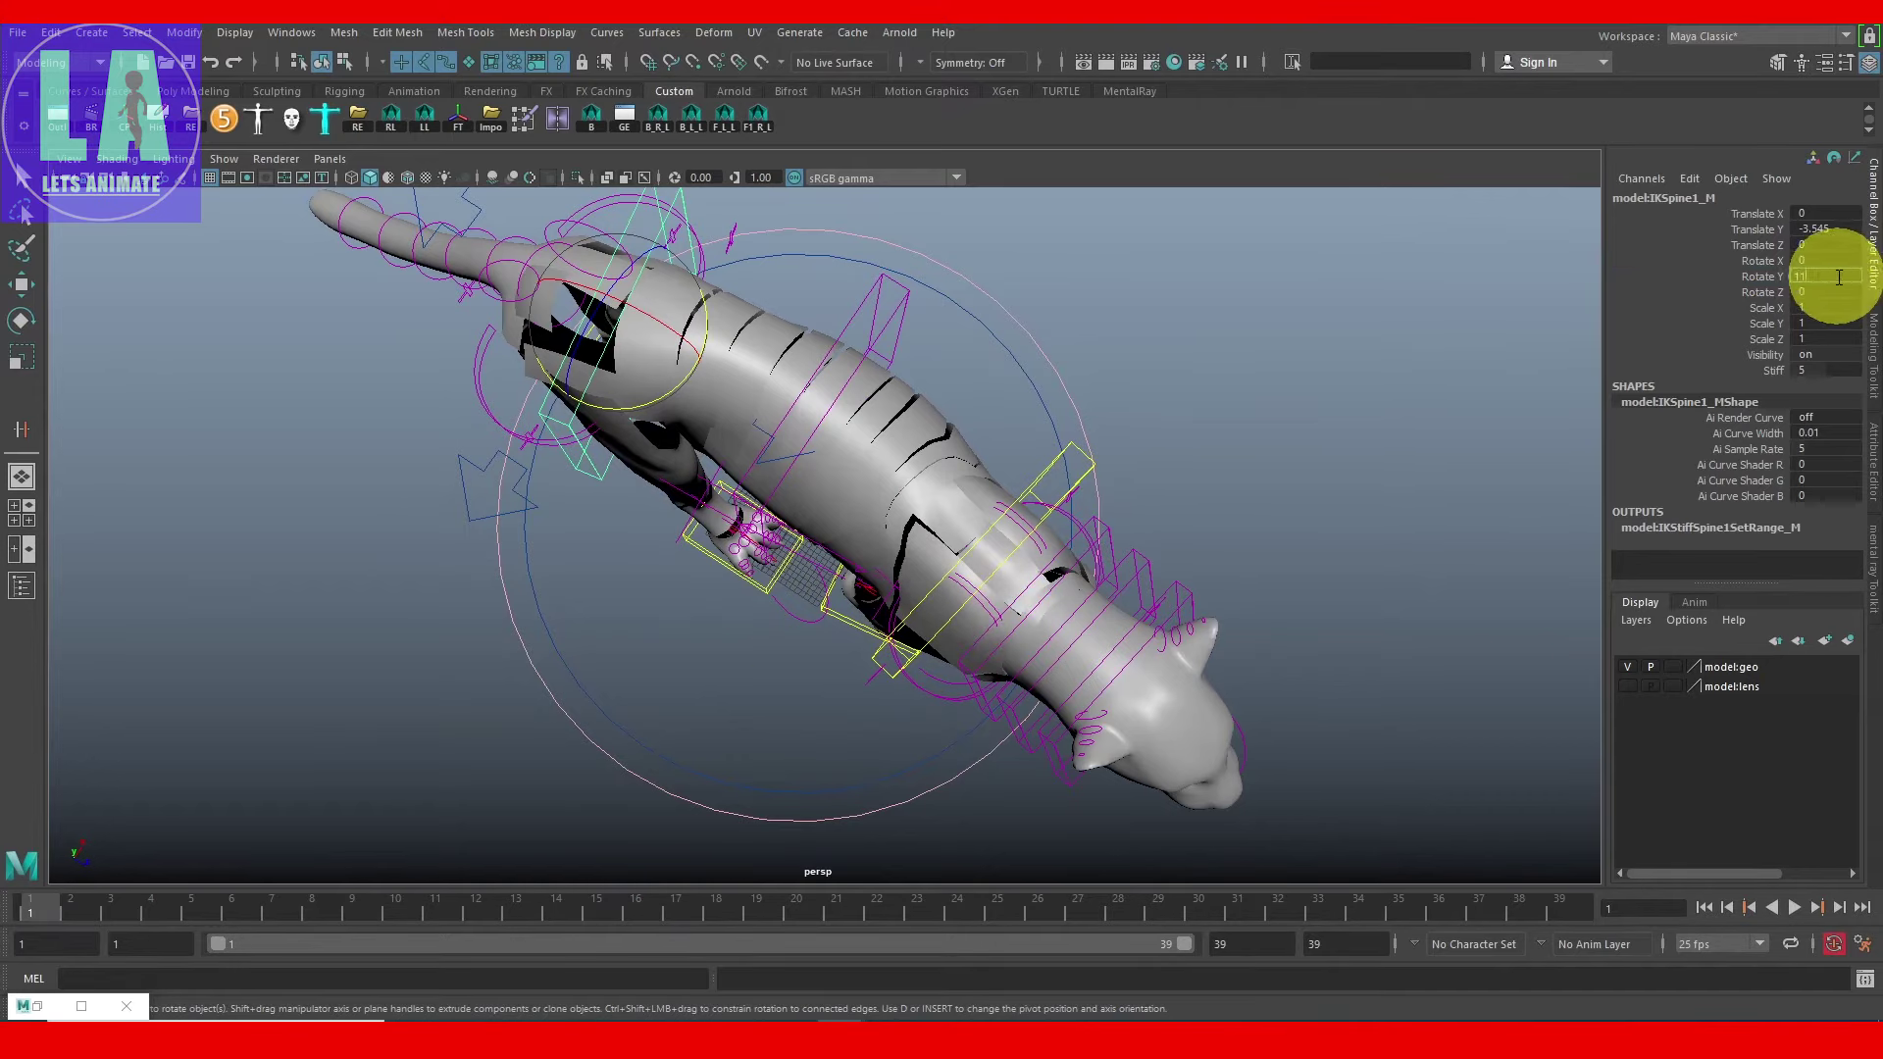
pyautogui.keyDown('alt'); pyautogui.moveTo(736, 400); pyautogui.dragTo(716, 546); pyautogui.keyUp('alt')
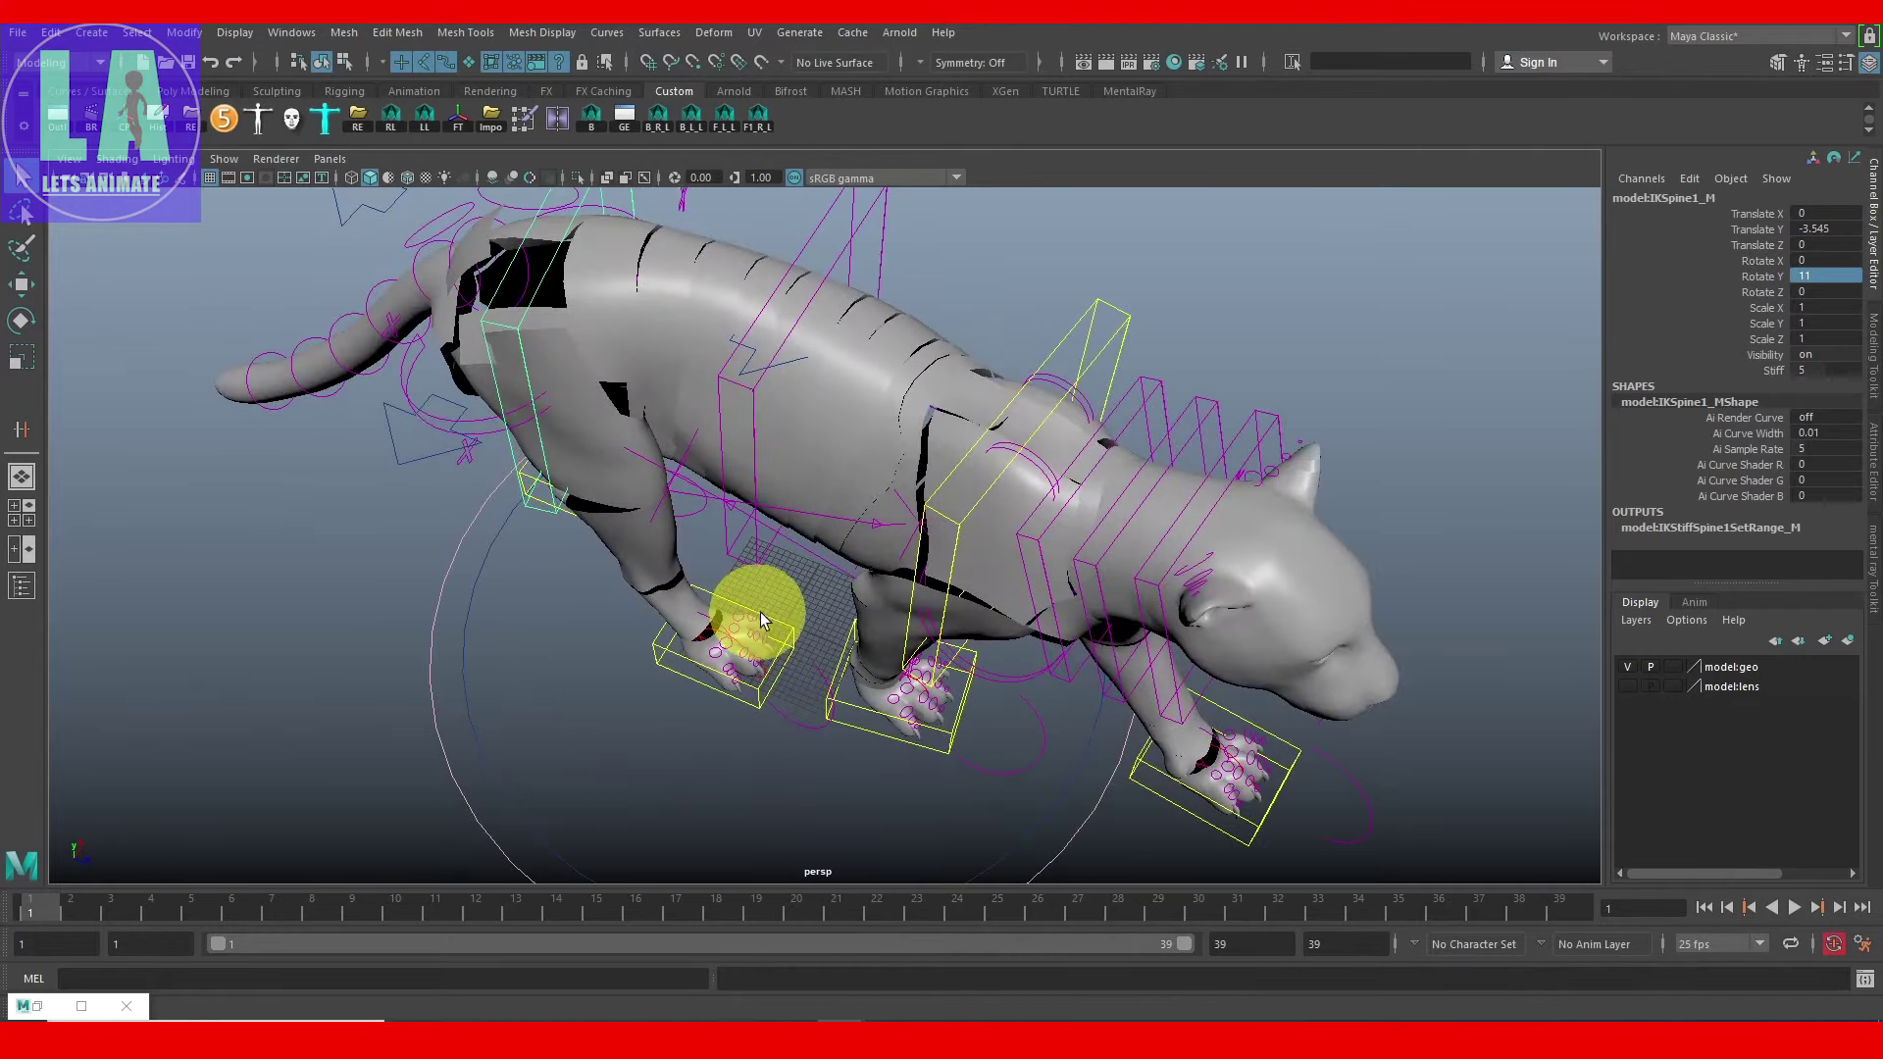
pyautogui.click(924, 714)
pyautogui.keyDown('alt'); pyautogui.moveTo(924, 714); pyautogui.dragTo(854, 622); pyautogui.keyUp('alt')
# Step: Move IKLegBack_R to Translate Z 39.71 and IKLegBack_L to Translate Z -11.218
pyautogui.press('w')
pyautogui.moveTo(791, 756); pyautogui.dragTo(828, 756)
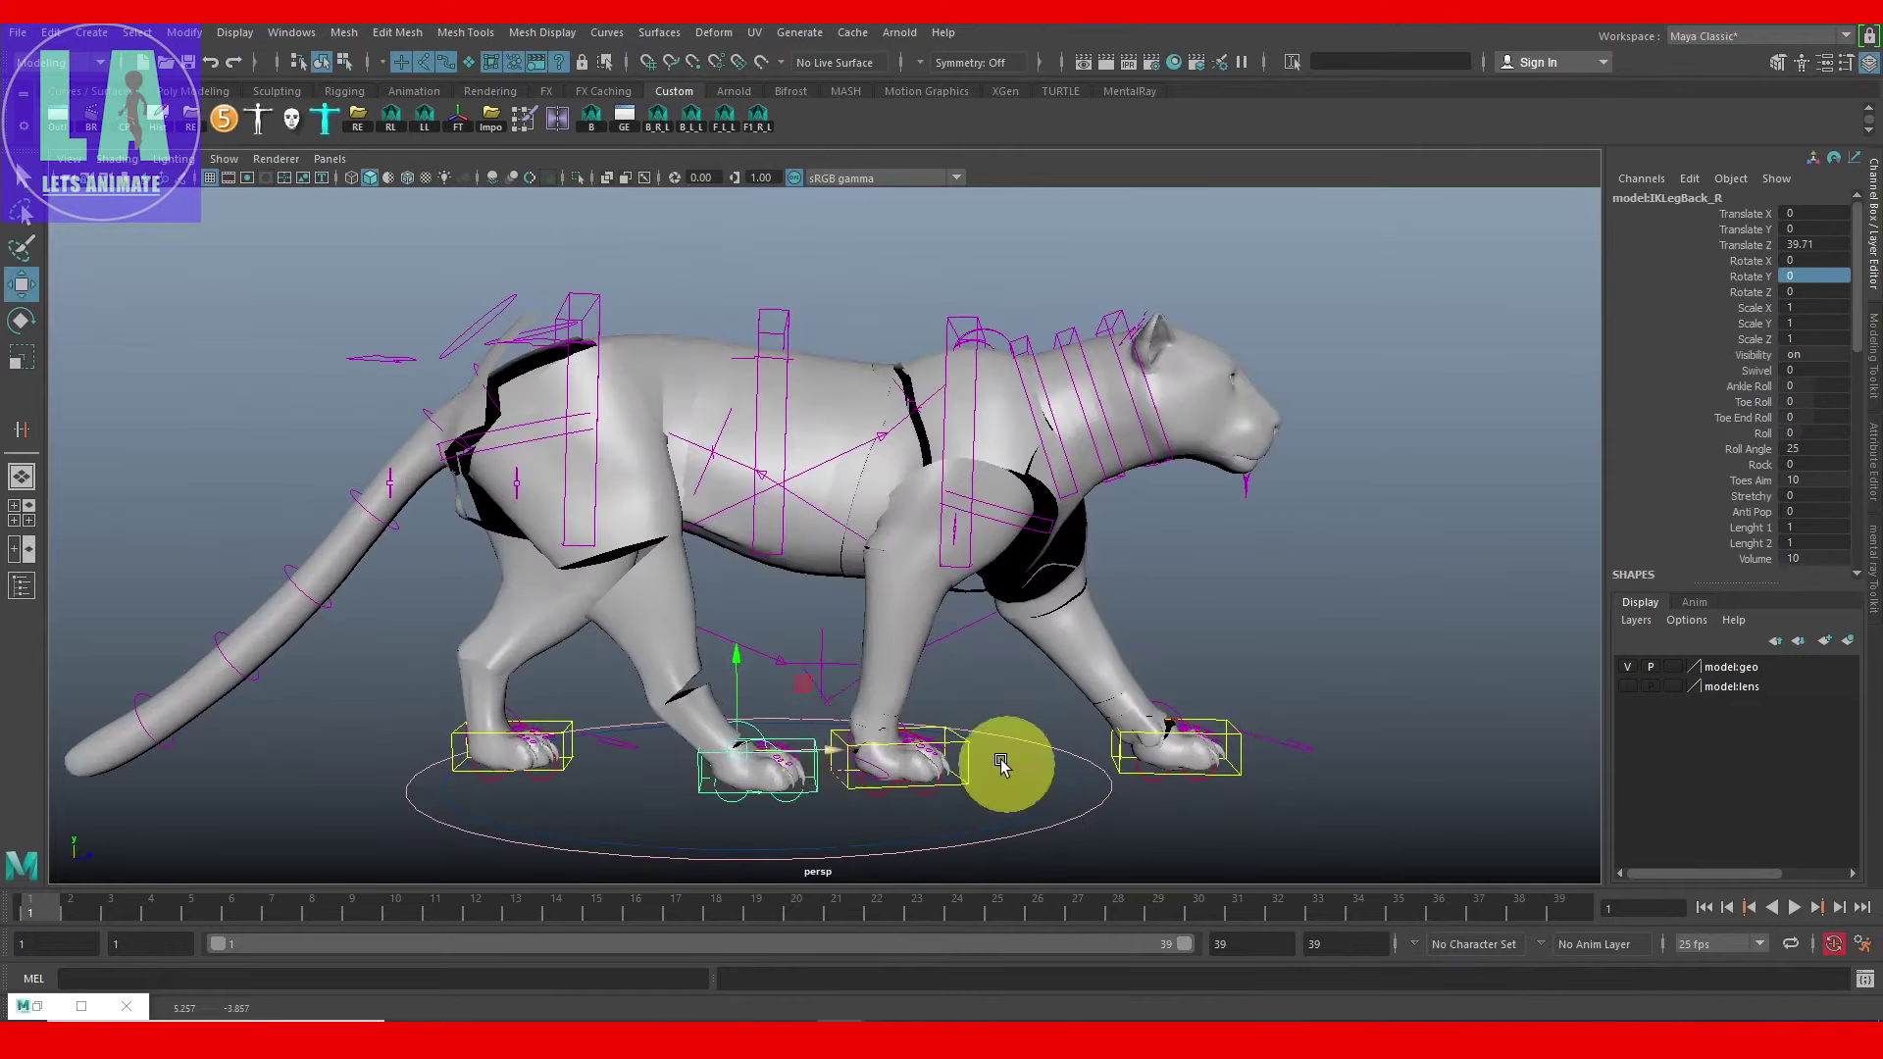
pyautogui.keyDown('alt'); pyautogui.moveTo(827, 756); pyautogui.dragTo(673, 667, button='right'); pyautogui.keyUp('alt')
pyautogui.click(671, 668)
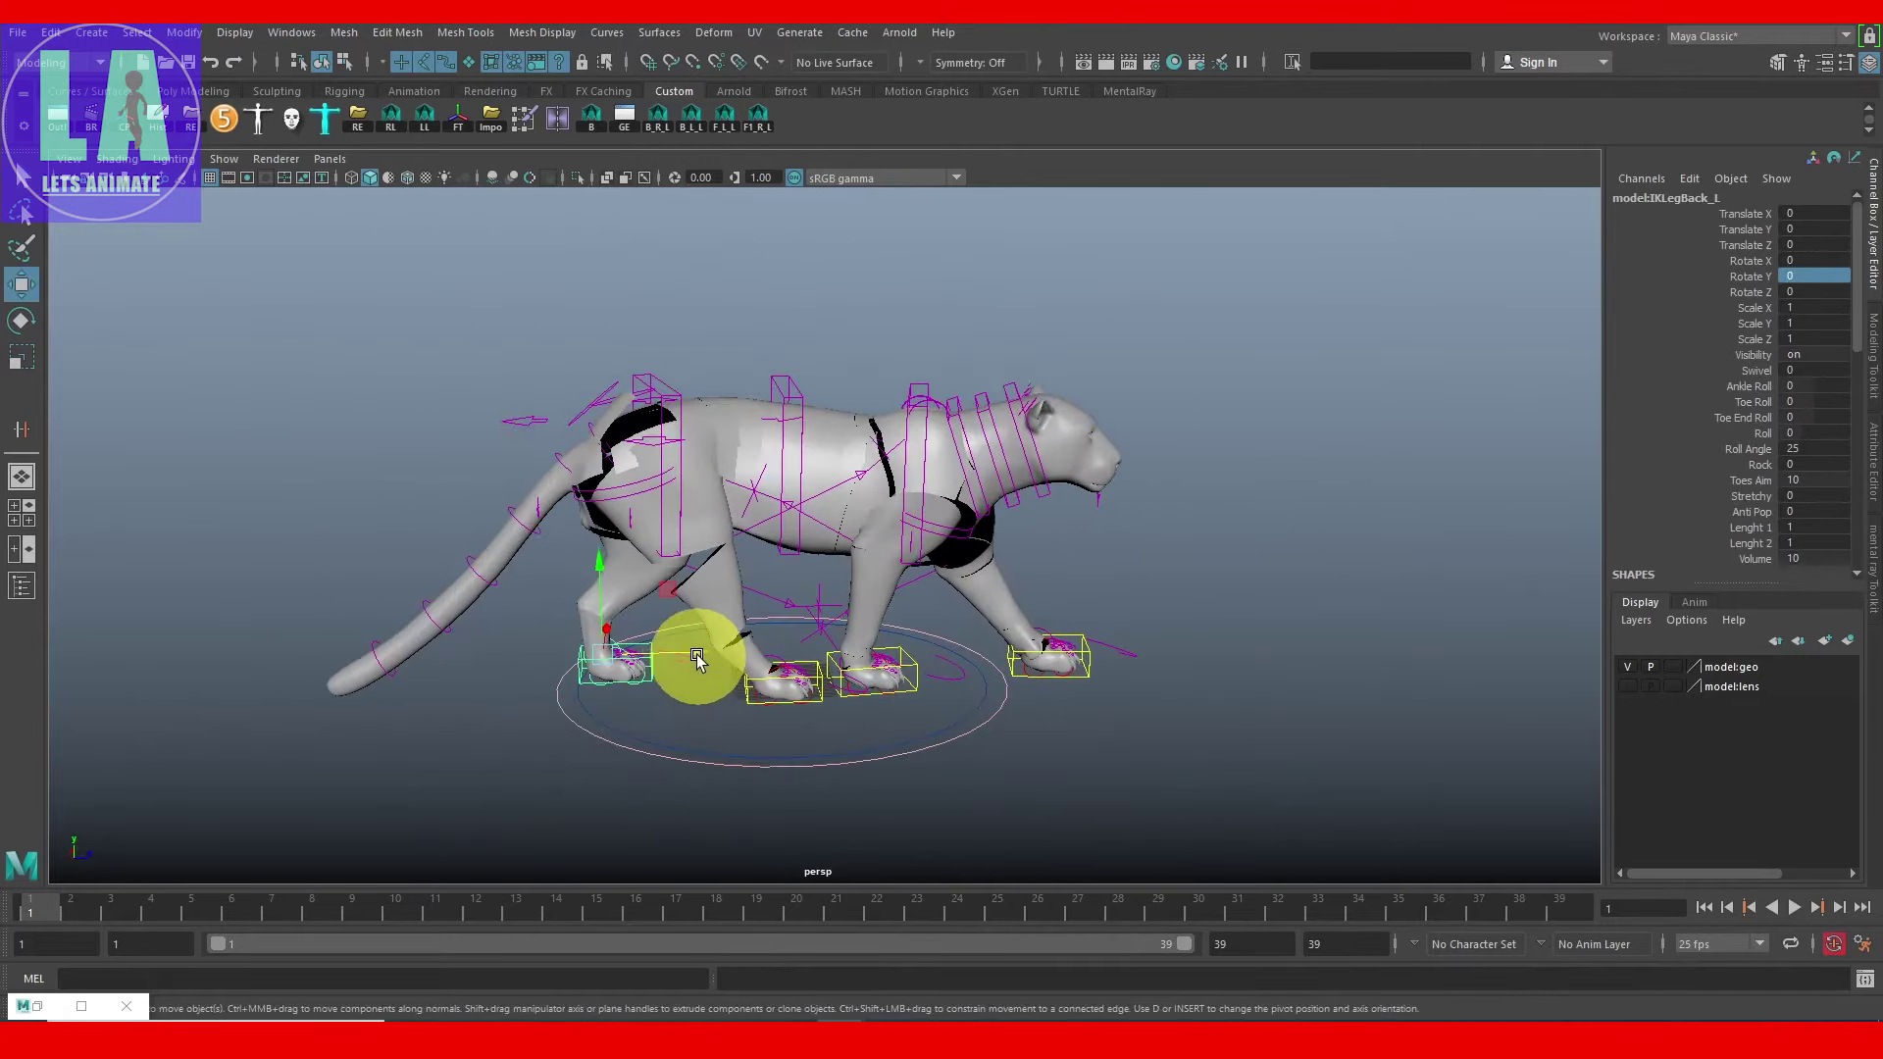
pyautogui.moveTo(697, 662); pyautogui.dragTo(640, 660)
pyautogui.scroll(-5, 627, 648)
pyautogui.scroll(4, 686, 599)
pyautogui.moveTo(746, 549); pyautogui.dragTo(760, 549)
pyautogui.scroll(-4, 589, 534)
pyautogui.scroll(5, 873, 618)
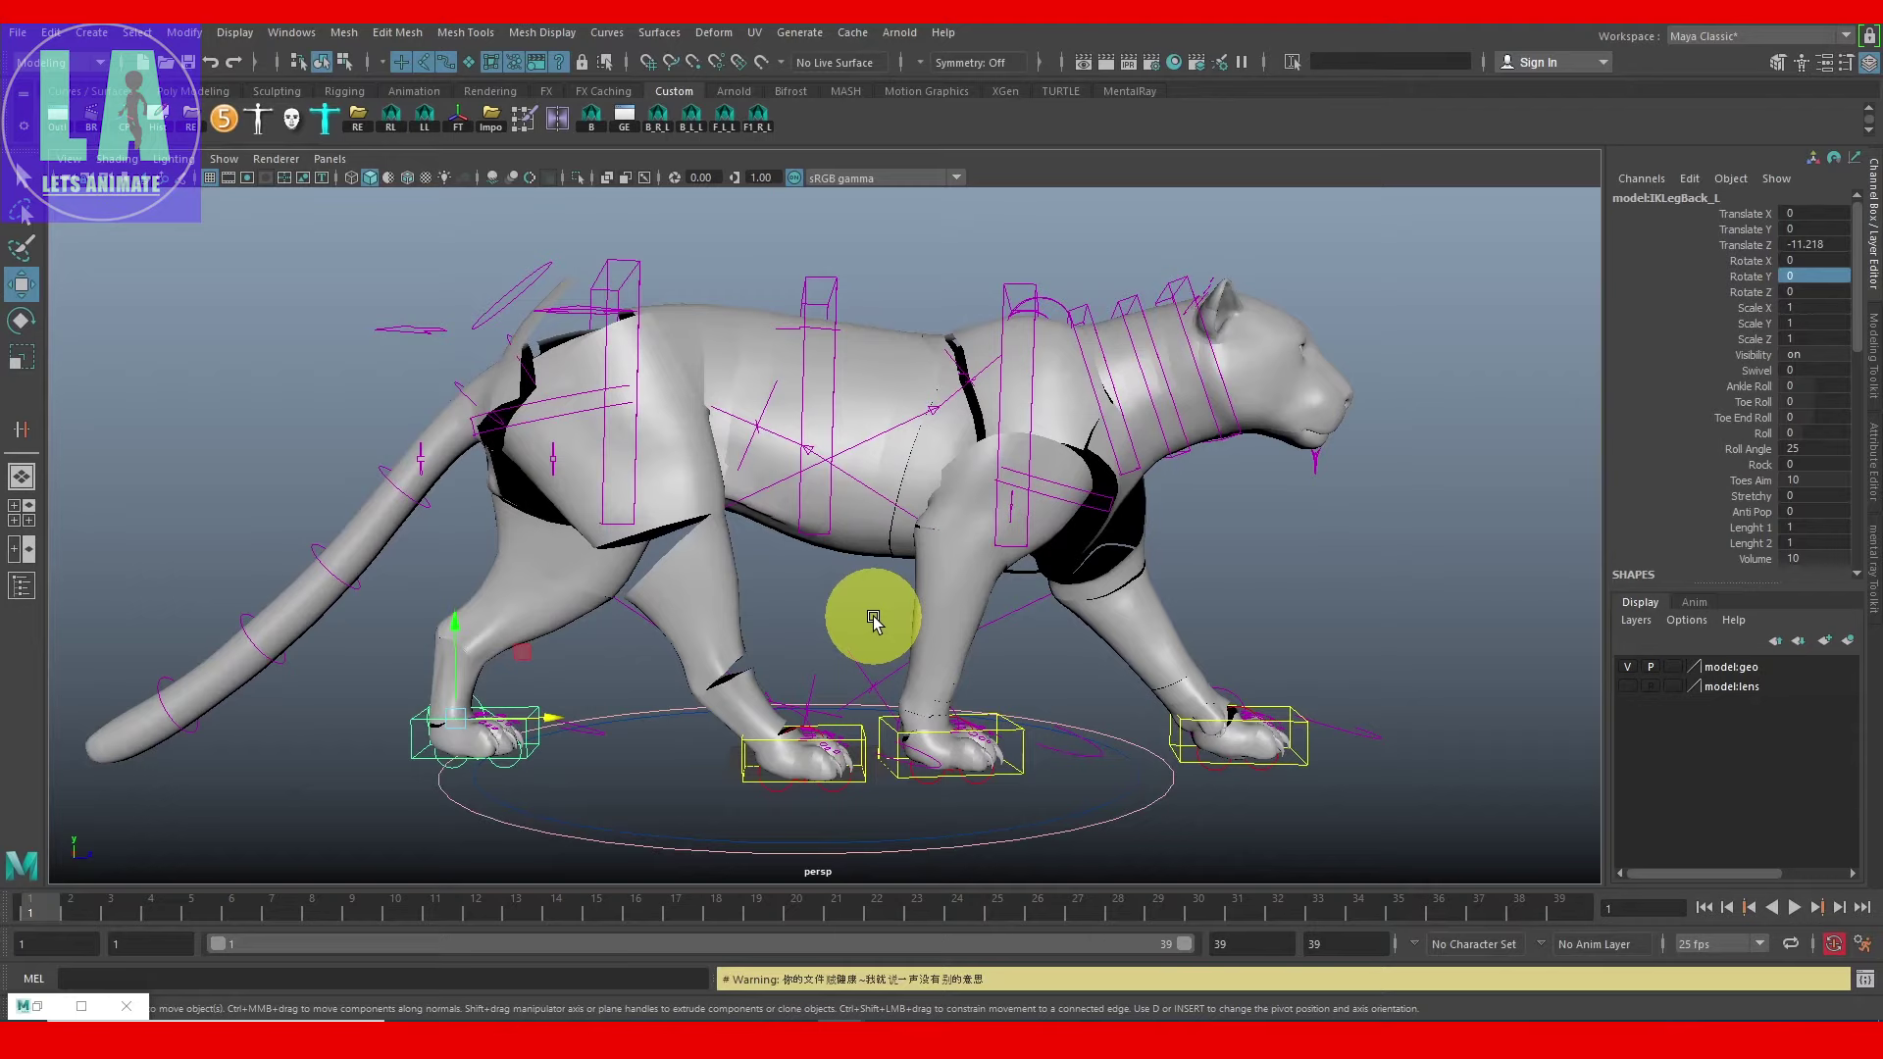
pyautogui.keyDown('alt'); pyautogui.moveTo(872, 620); pyautogui.dragTo(841, 673); pyautogui.keyUp('alt')
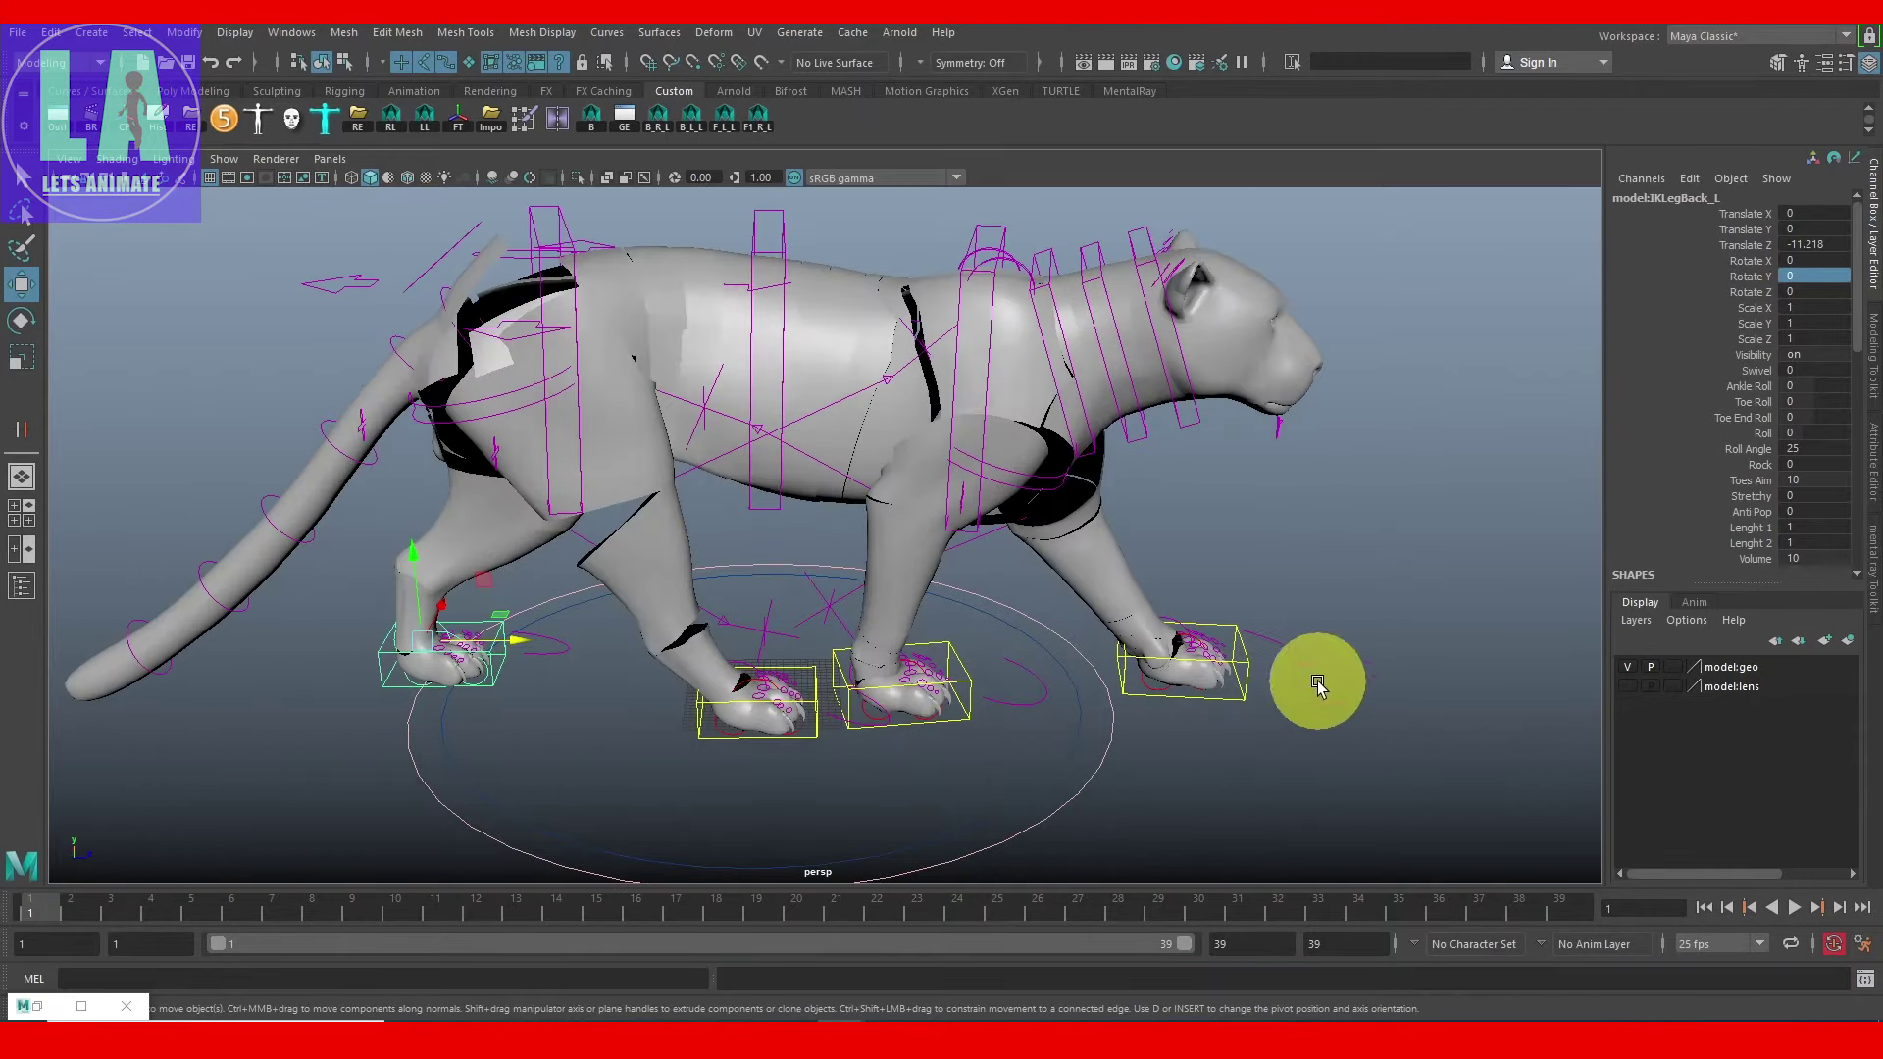
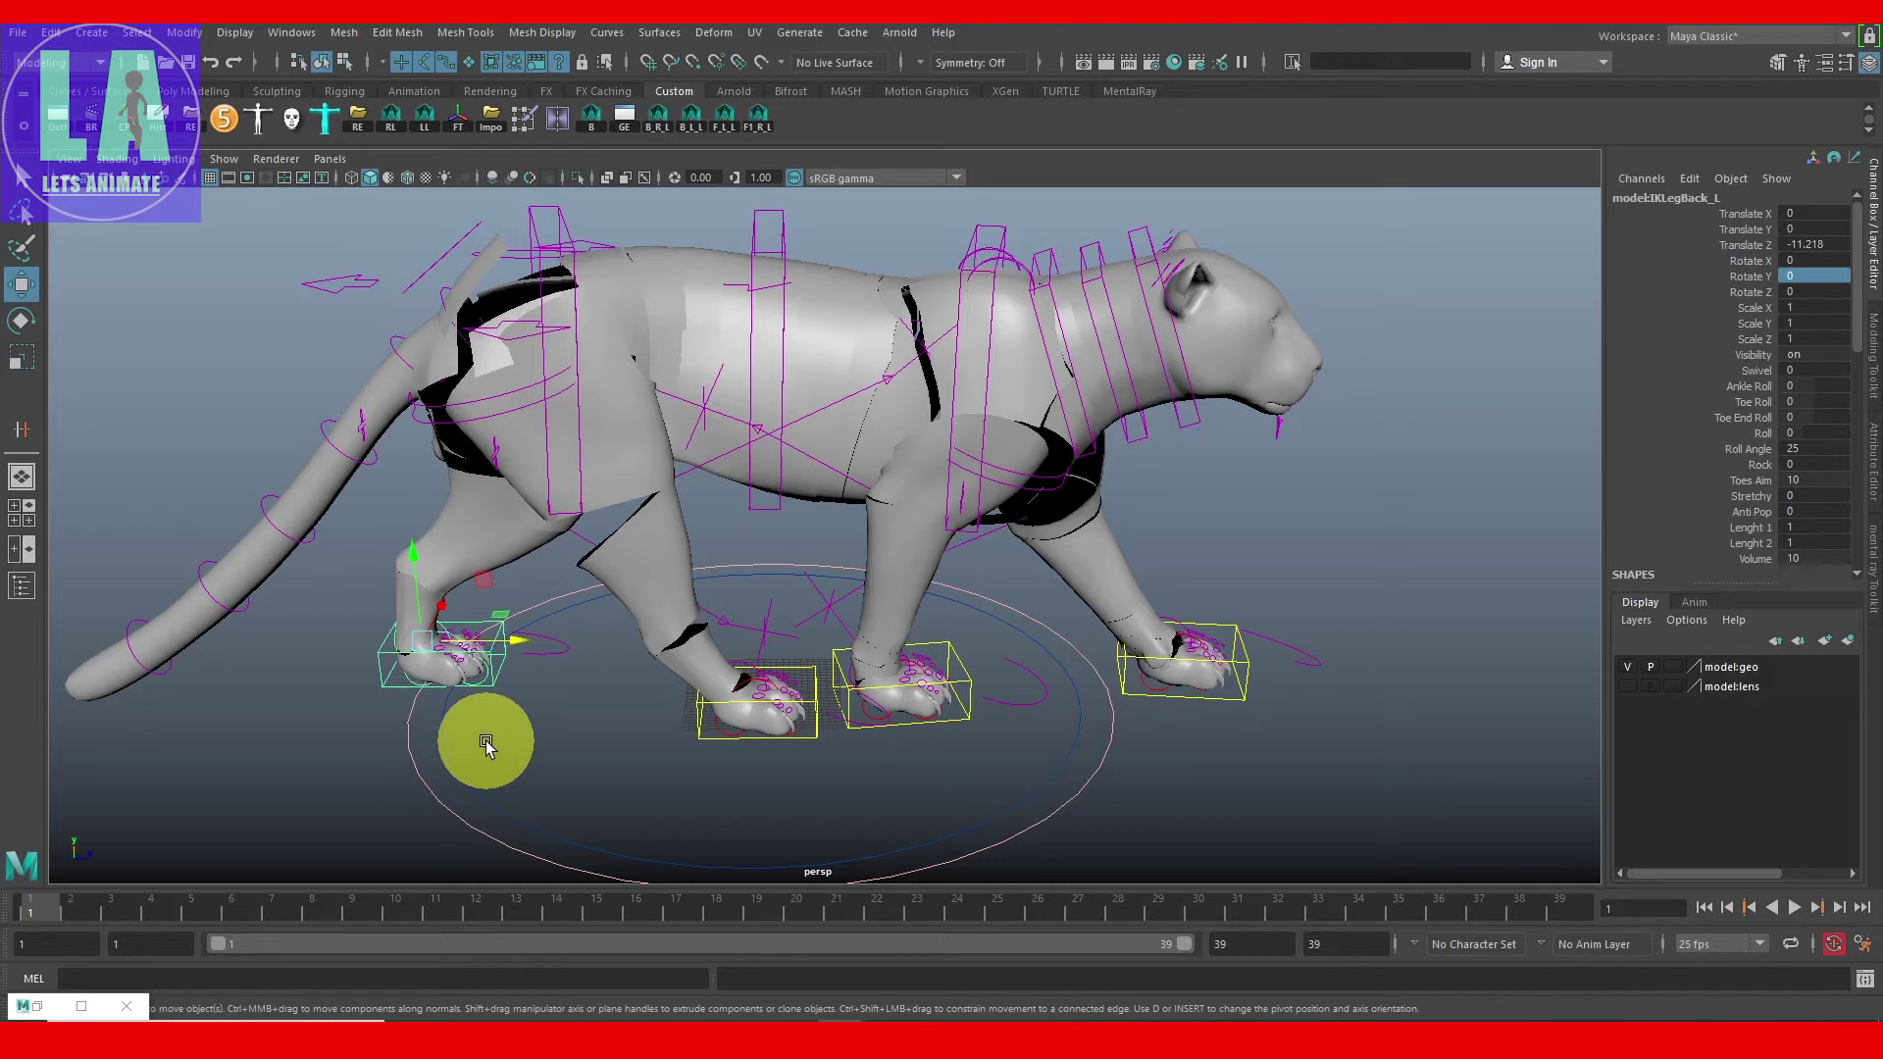
# Step: Play back the walk cycle and review the leopard's pose at frame 20
pyautogui.keyDown('alt'); pyautogui.moveTo(710, 814); pyautogui.dragTo(517, 601); pyautogui.keyUp('alt')
pyautogui.scroll(3, 517, 602)
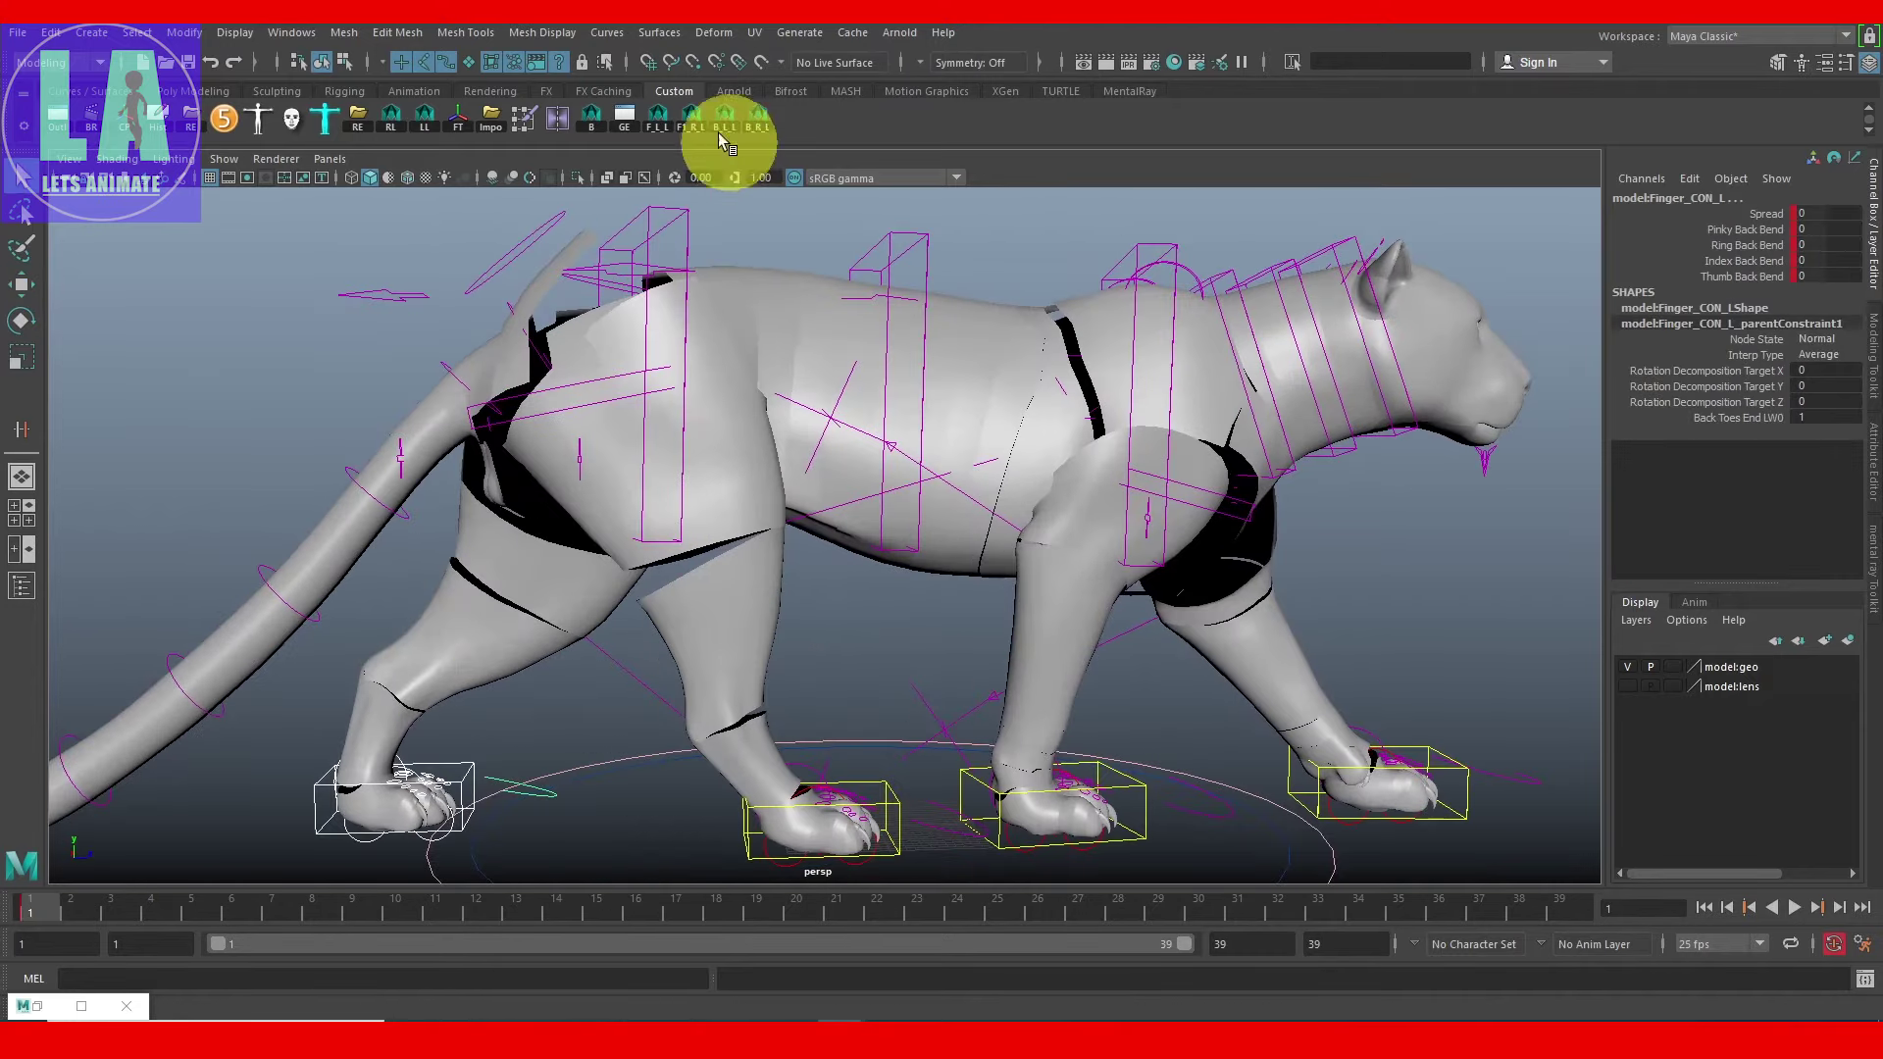
pyautogui.scroll(-2, 798, 567)
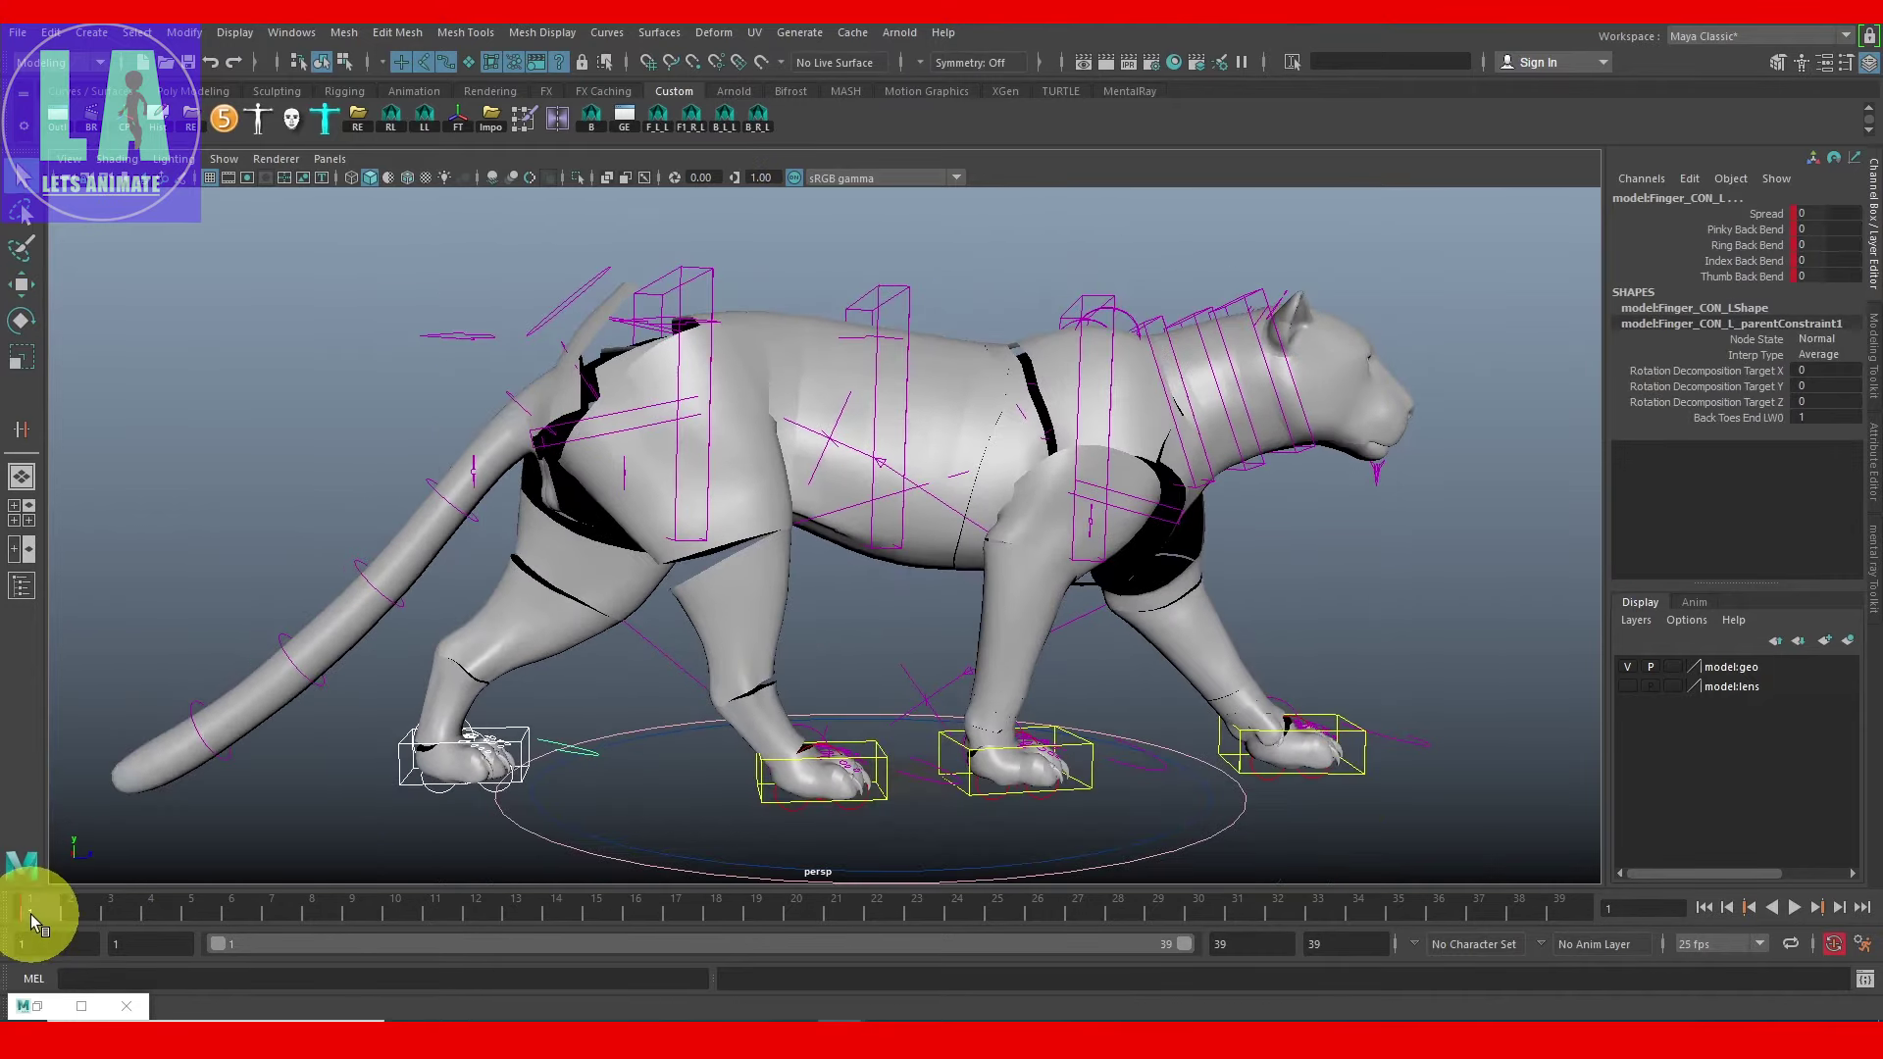
pyautogui.click(1862, 907)
pyautogui.scroll(-1, 886, 600)
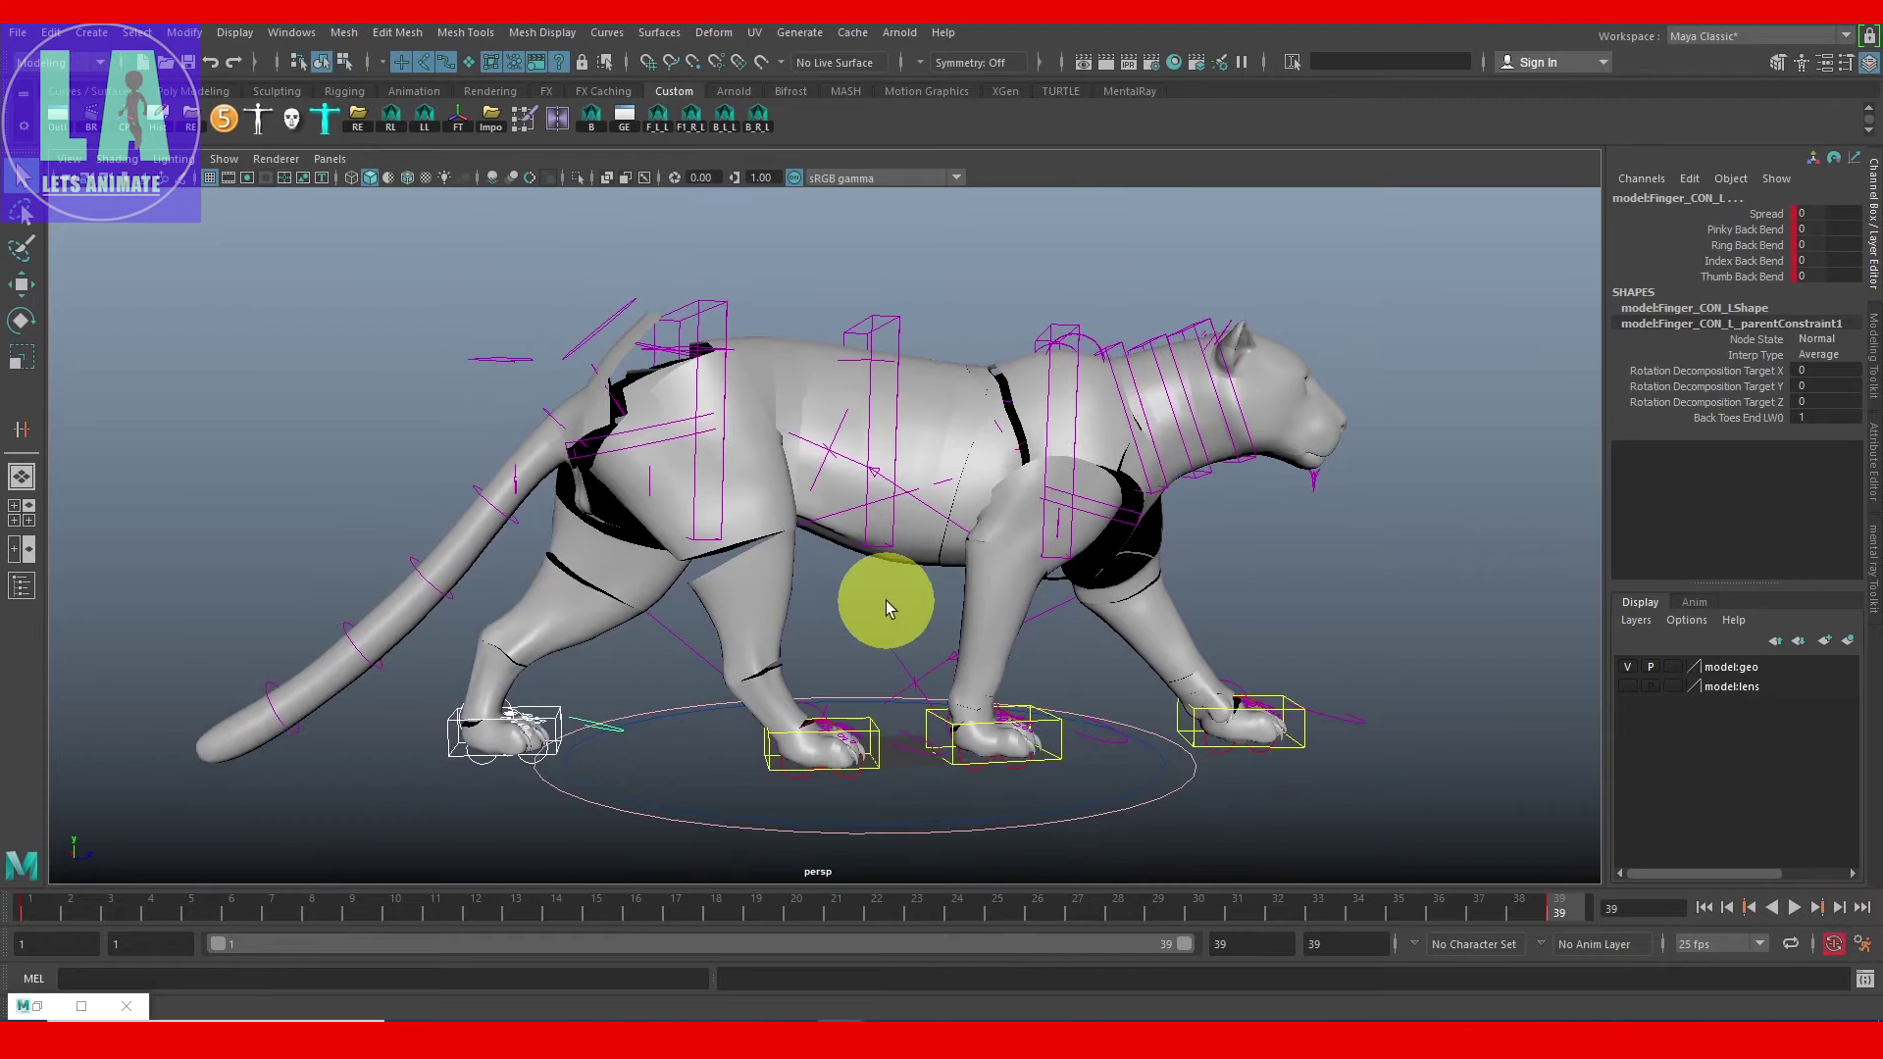
pyautogui.click(792, 920)
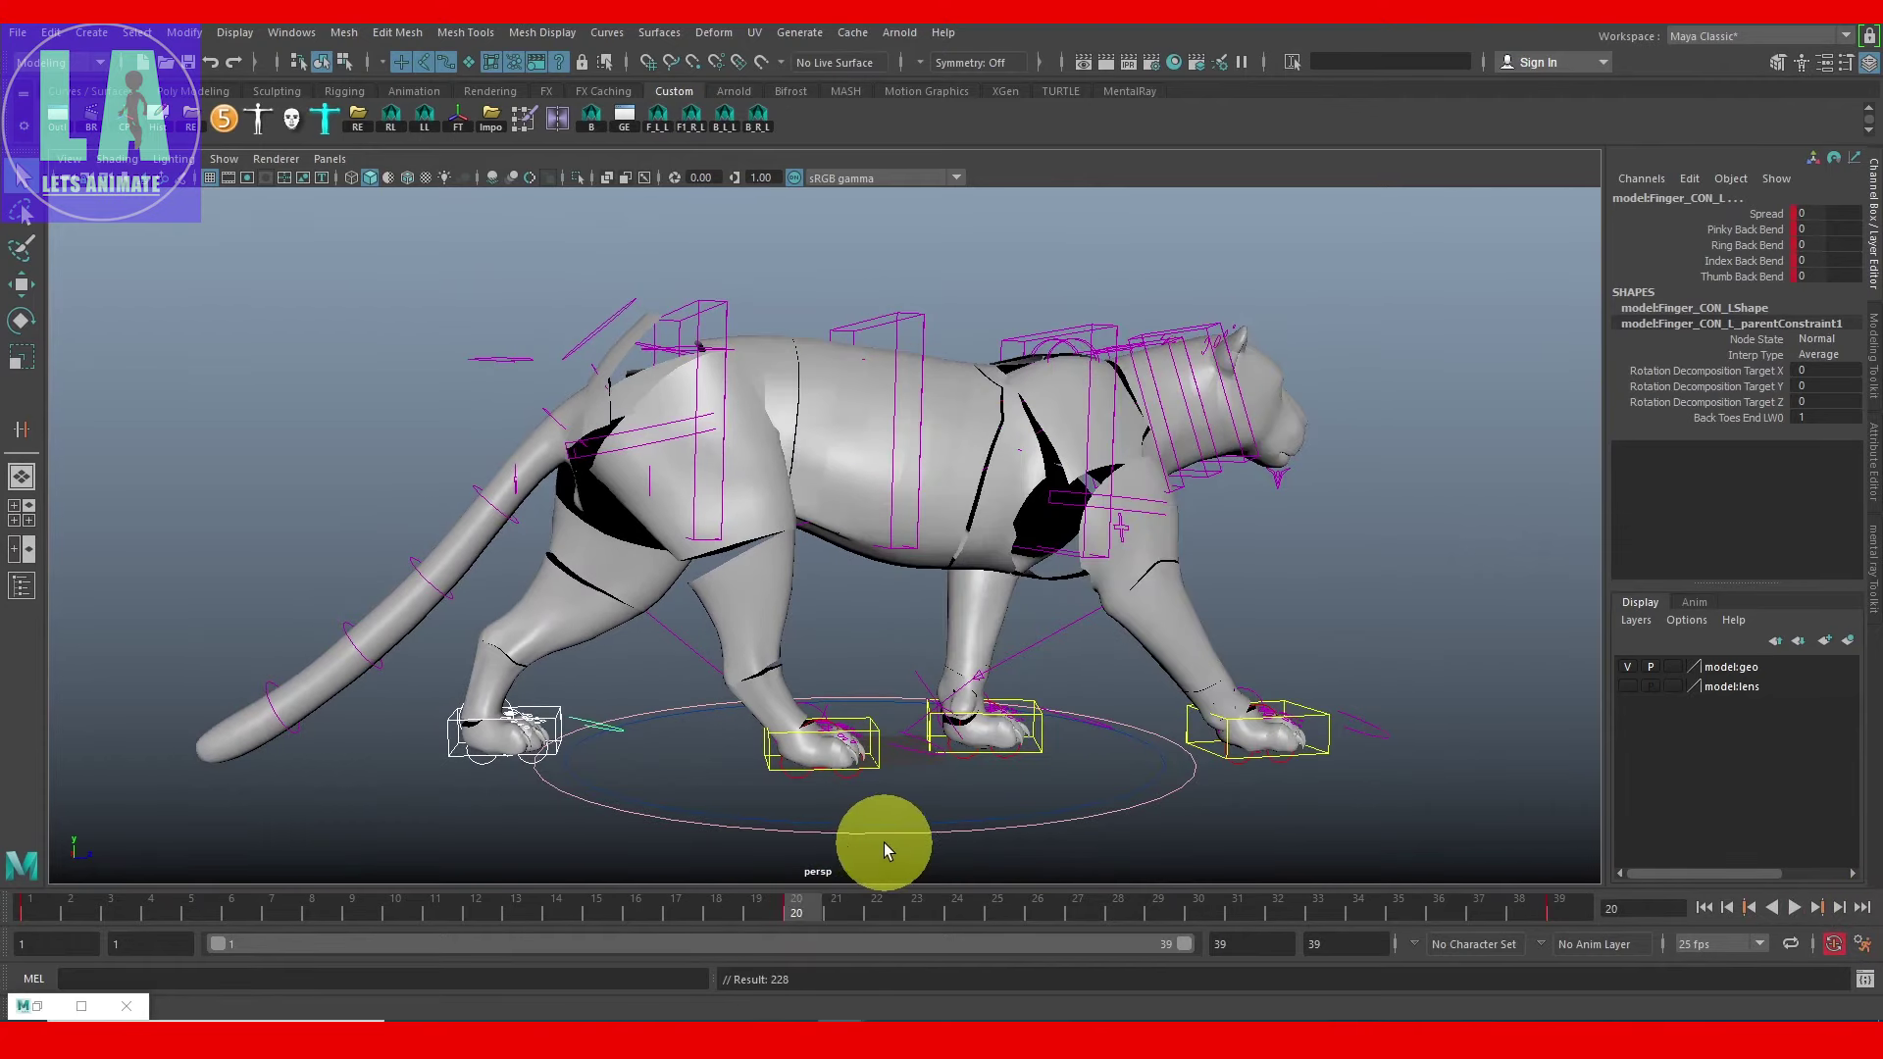
pyautogui.click(710, 125)
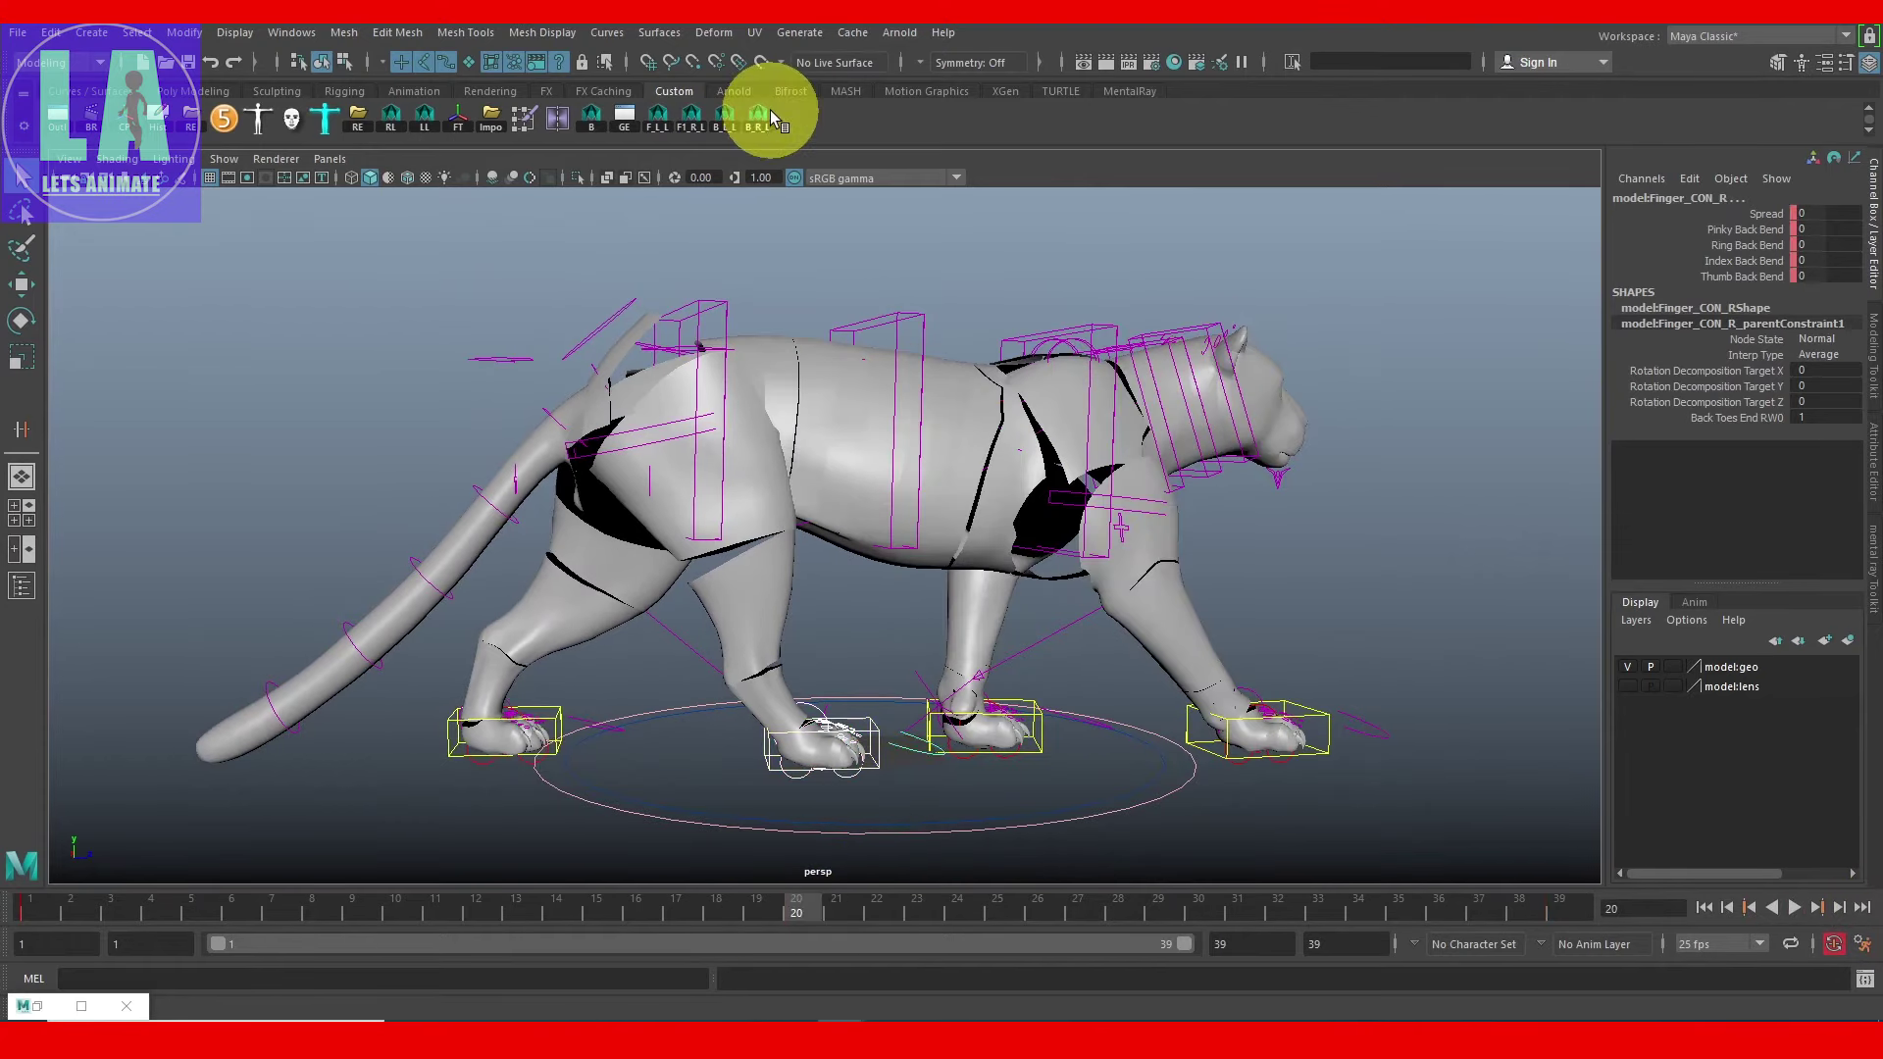
pyautogui.click(34, 917)
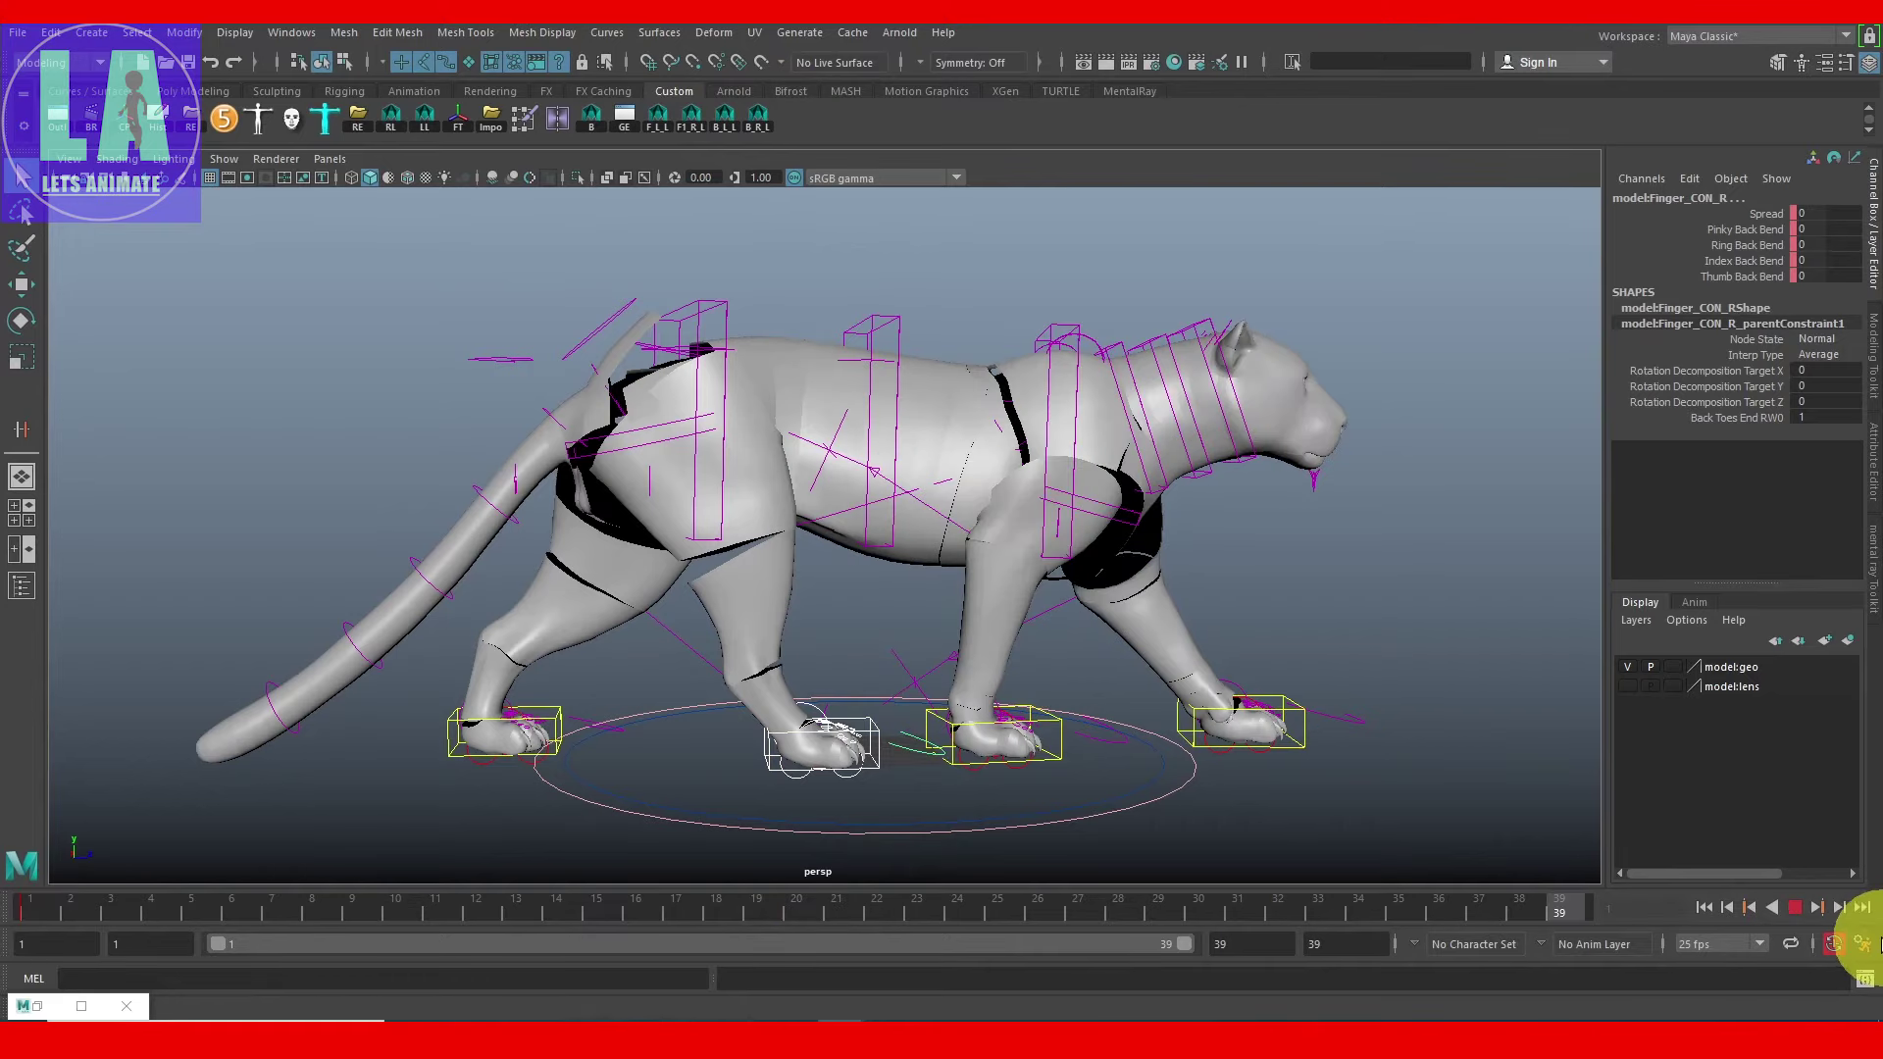
pyautogui.click(1861, 909)
pyautogui.click(806, 913)
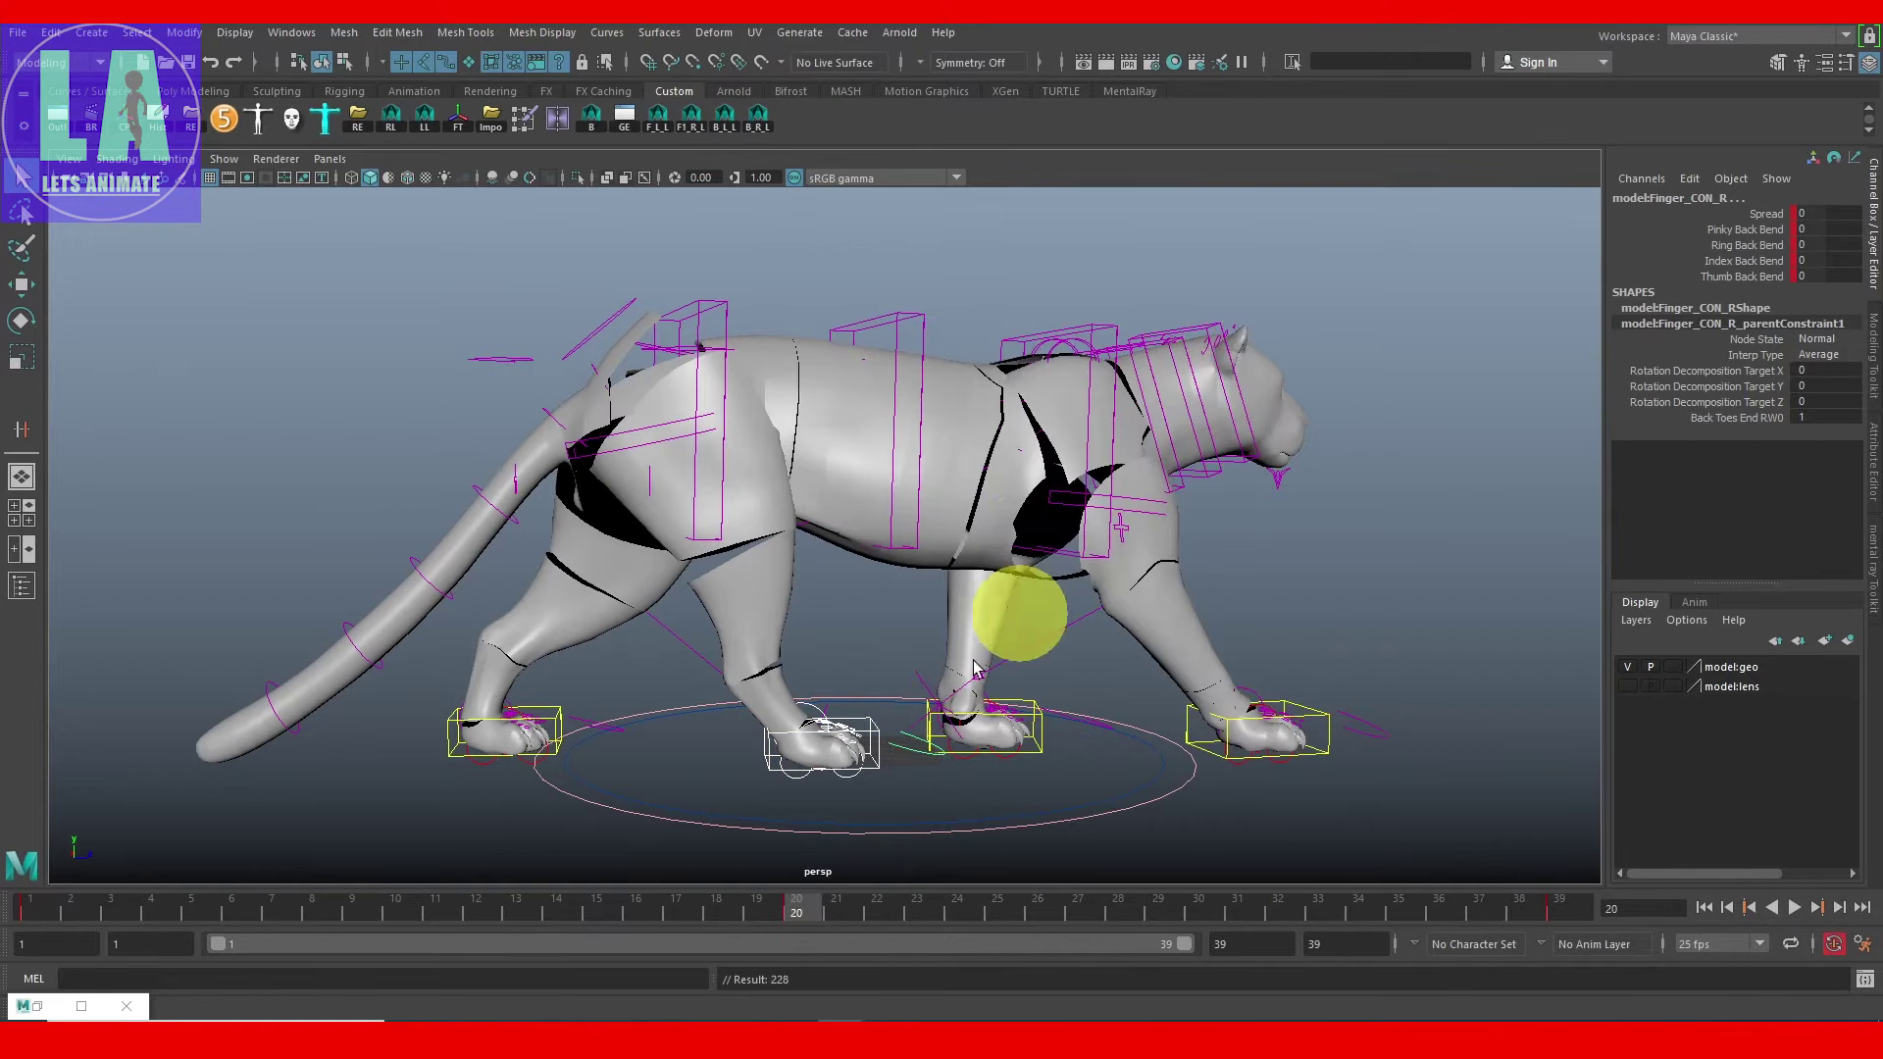
# Step: Paste the back-left foot's frame-1 keys onto the back-right foot at frame 20, and save
pyautogui.click(564, 721)
pyautogui.click(30, 917)
pyautogui.rightClick(30, 912)
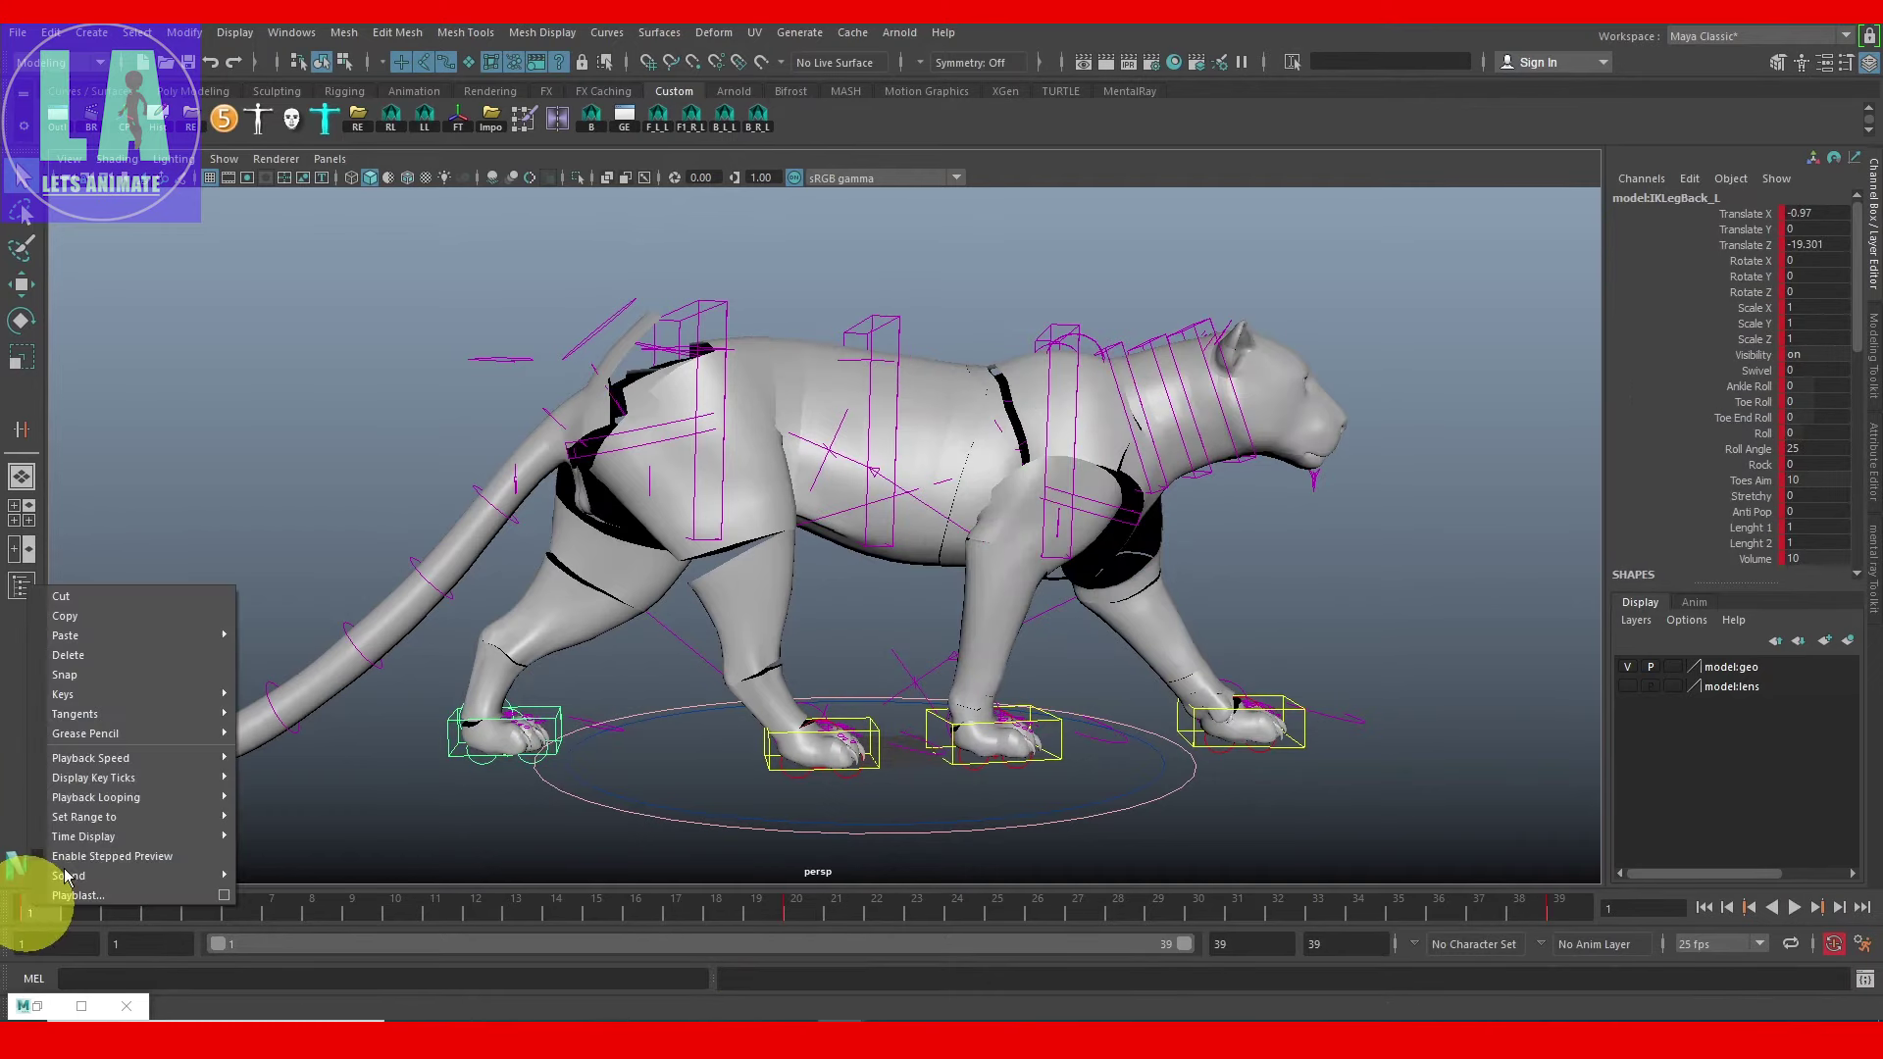
pyautogui.click(97, 616)
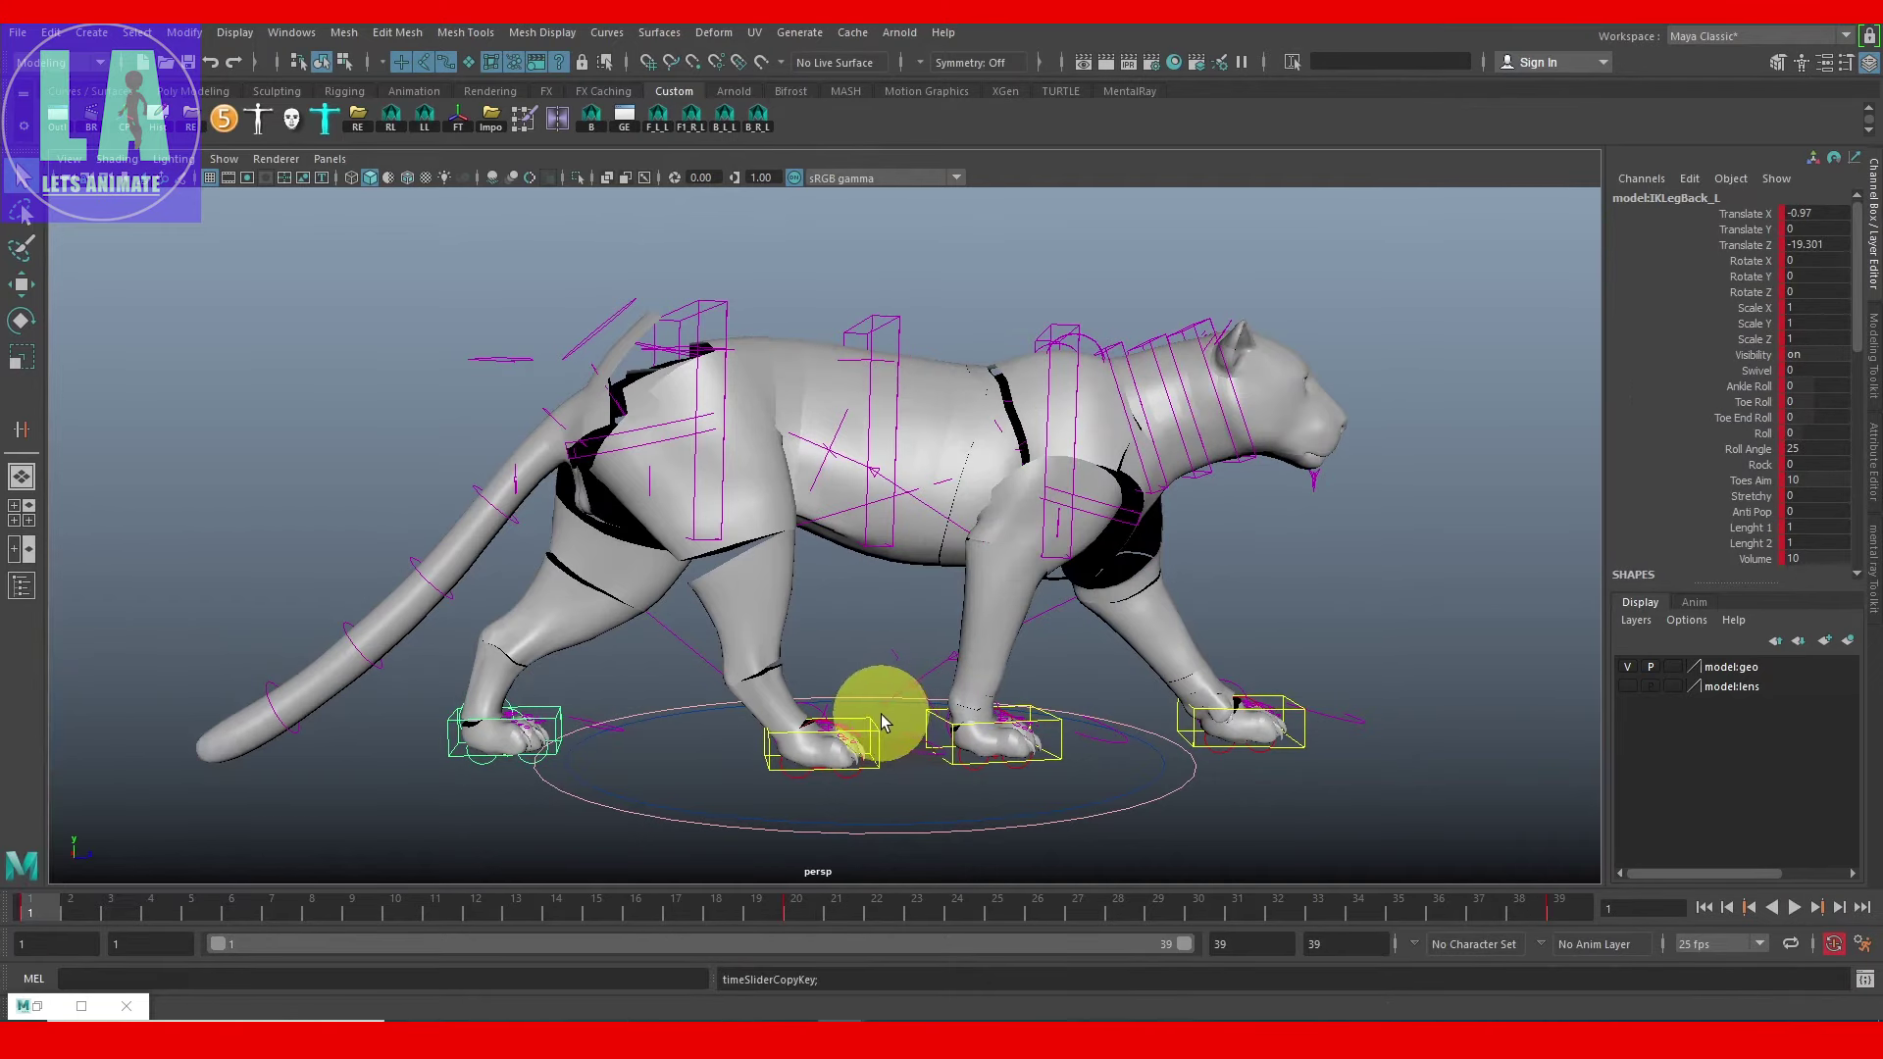
pyautogui.click(870, 731)
pyautogui.click(804, 920)
pyautogui.rightClick(803, 915)
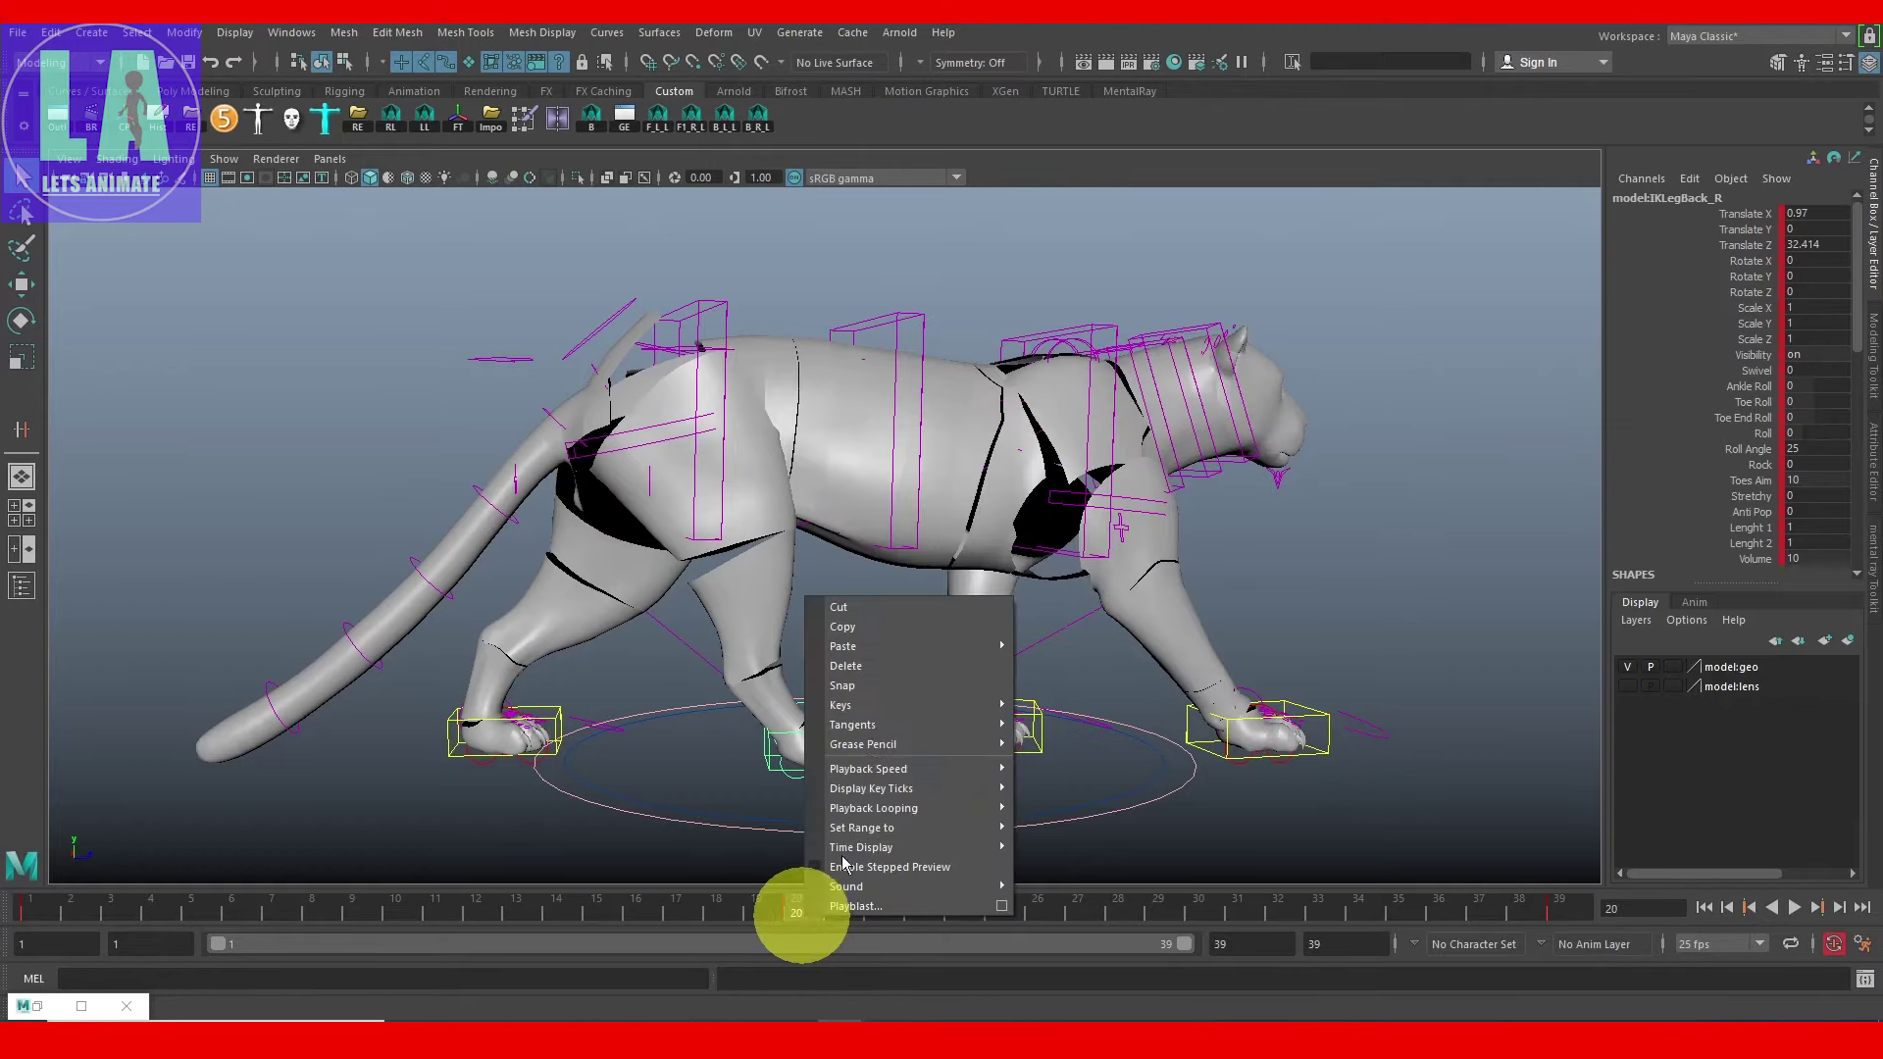
pyautogui.click(1049, 663)
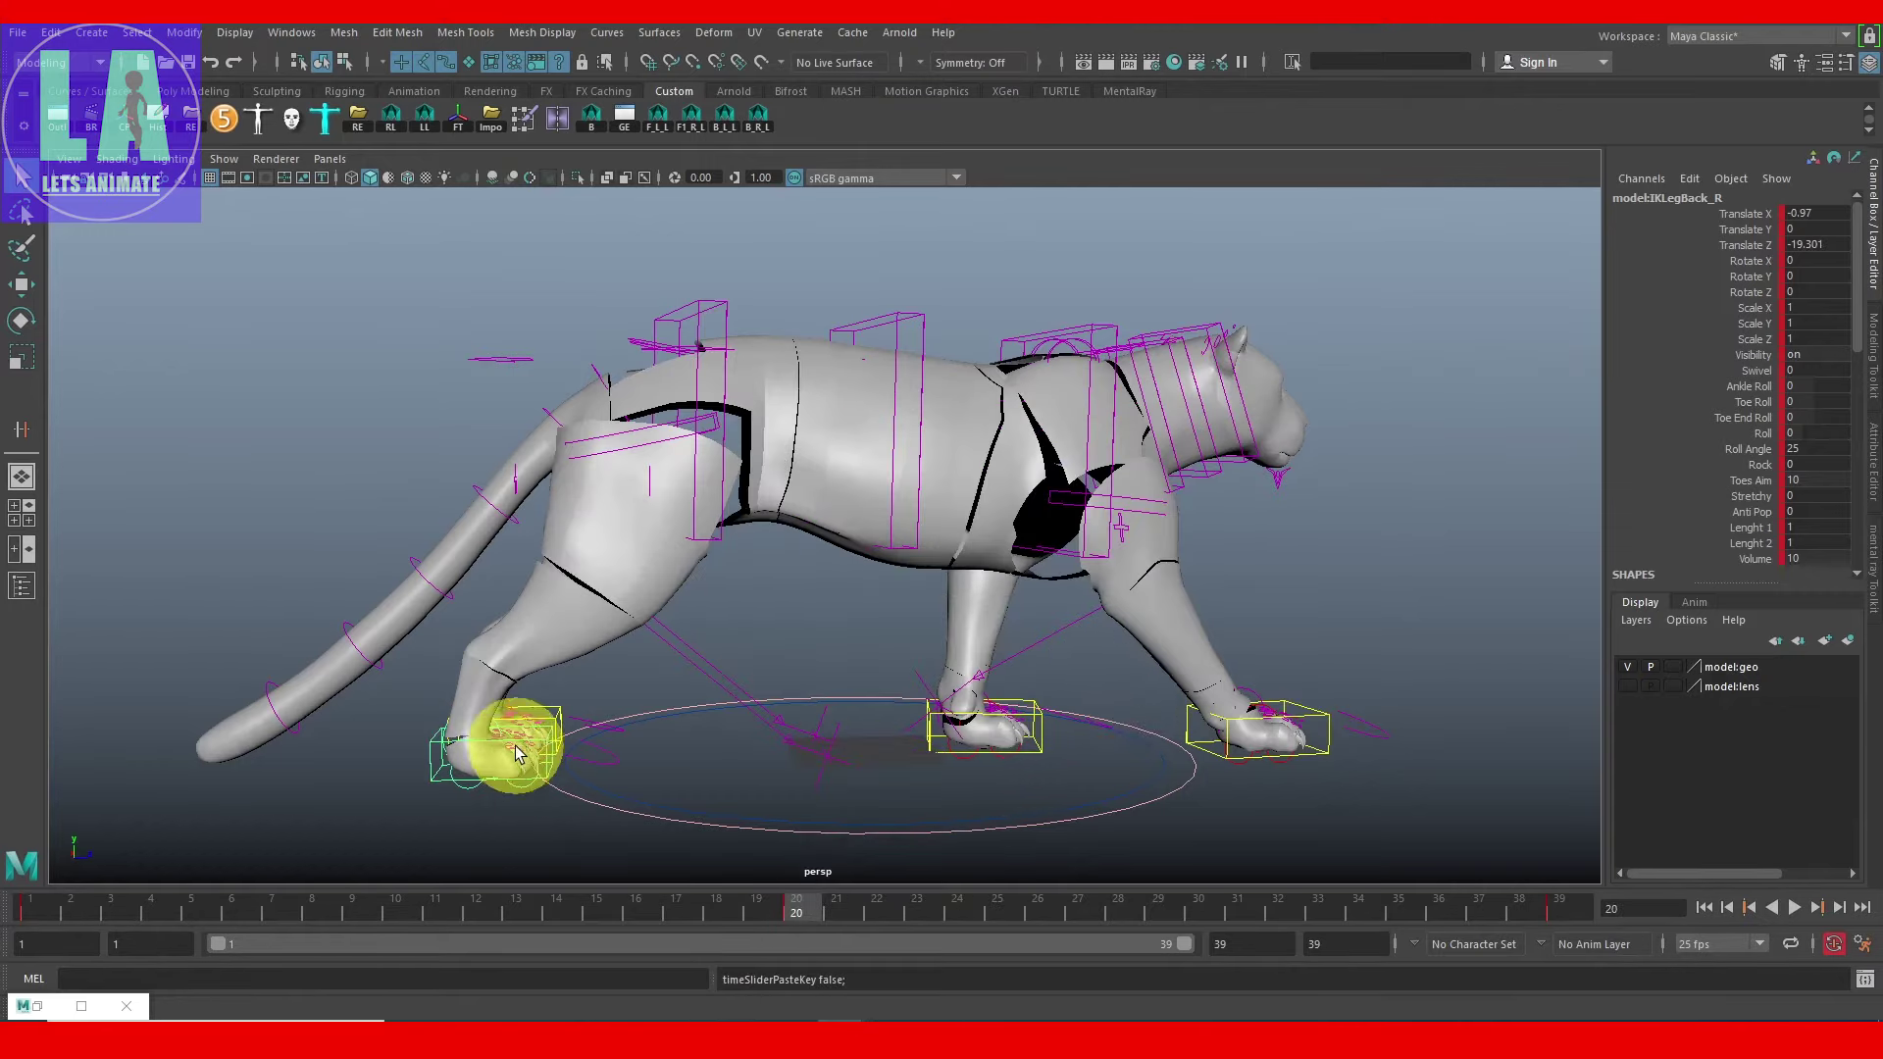
pyautogui.keyDown('alt'); pyautogui.moveTo(517, 748); pyautogui.dragTo(622, 673); pyautogui.keyUp('alt')
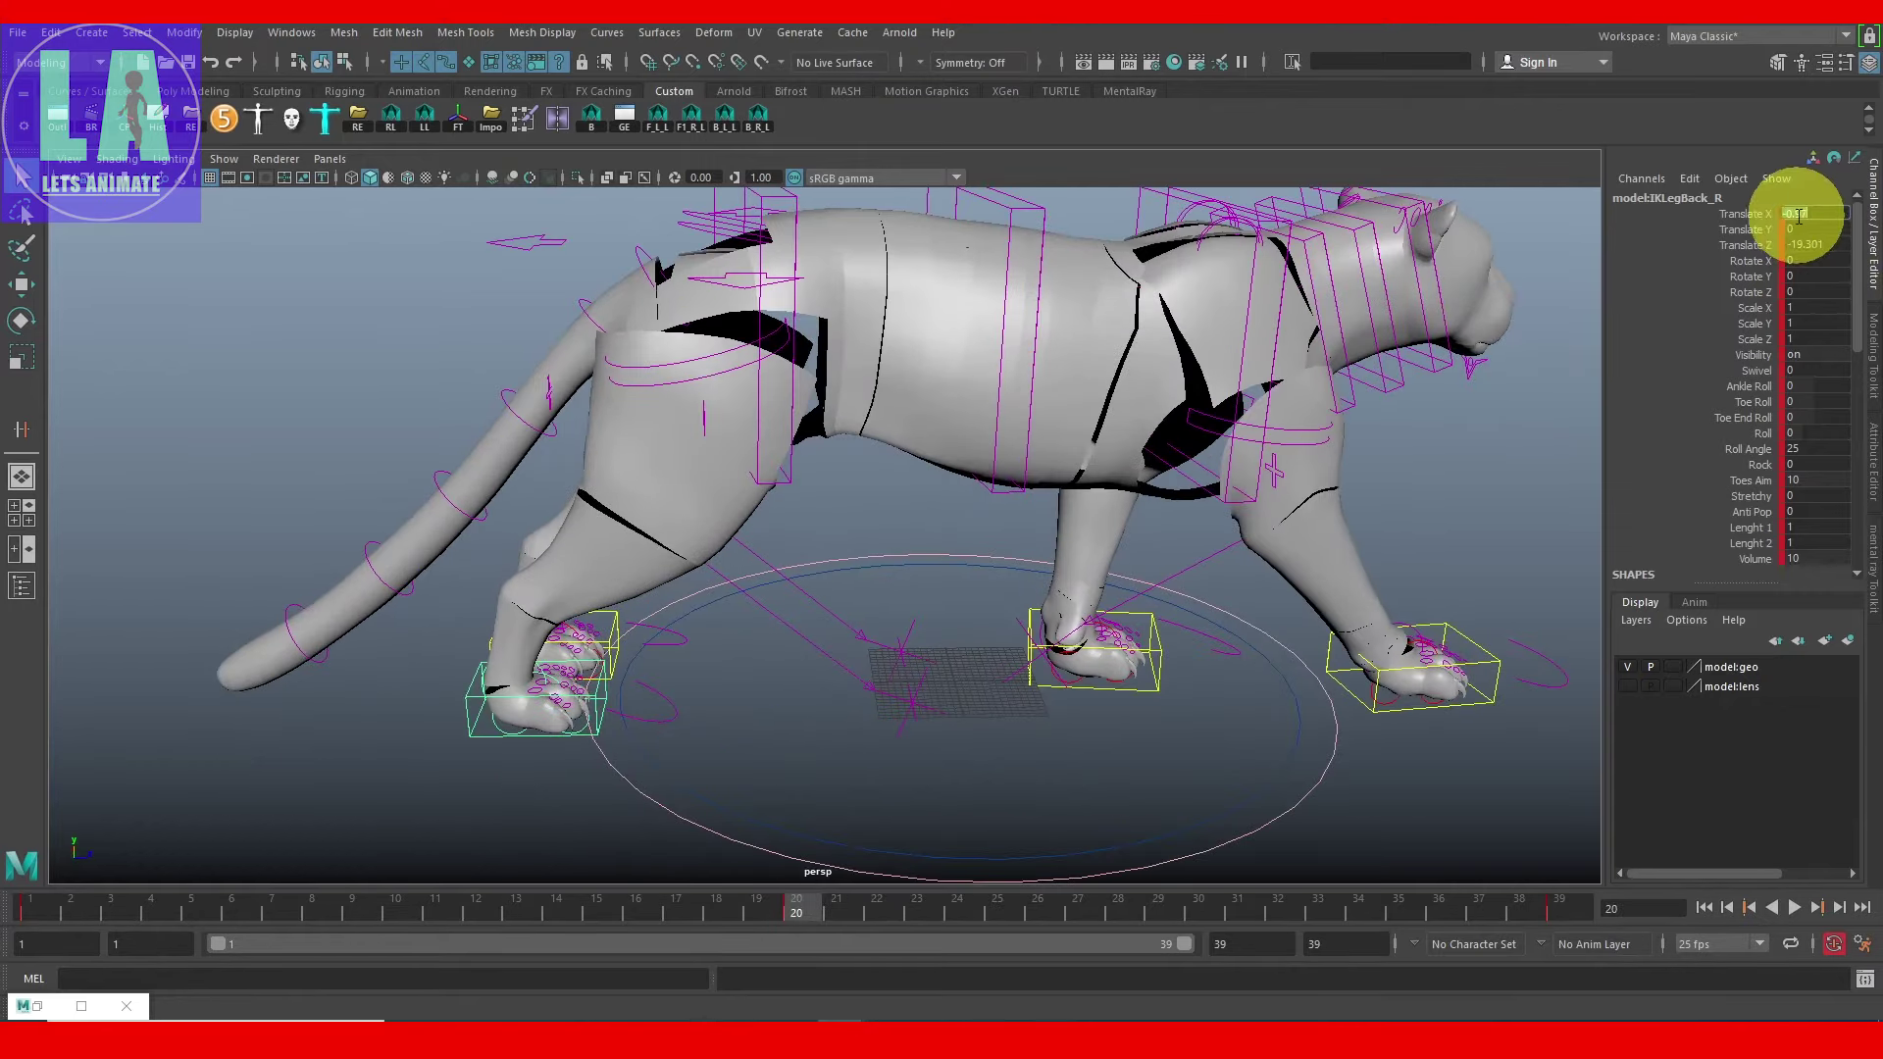
pyautogui.moveTo(727, 769)
pyautogui.keyDown('alt'); pyautogui.mouseDown()
pyautogui.moveTo(693, 723)
pyautogui.moveTo(749, 714)
pyautogui.mouseUp(); pyautogui.keyUp('alt')
pyautogui.hotkey('ctrl', 's')
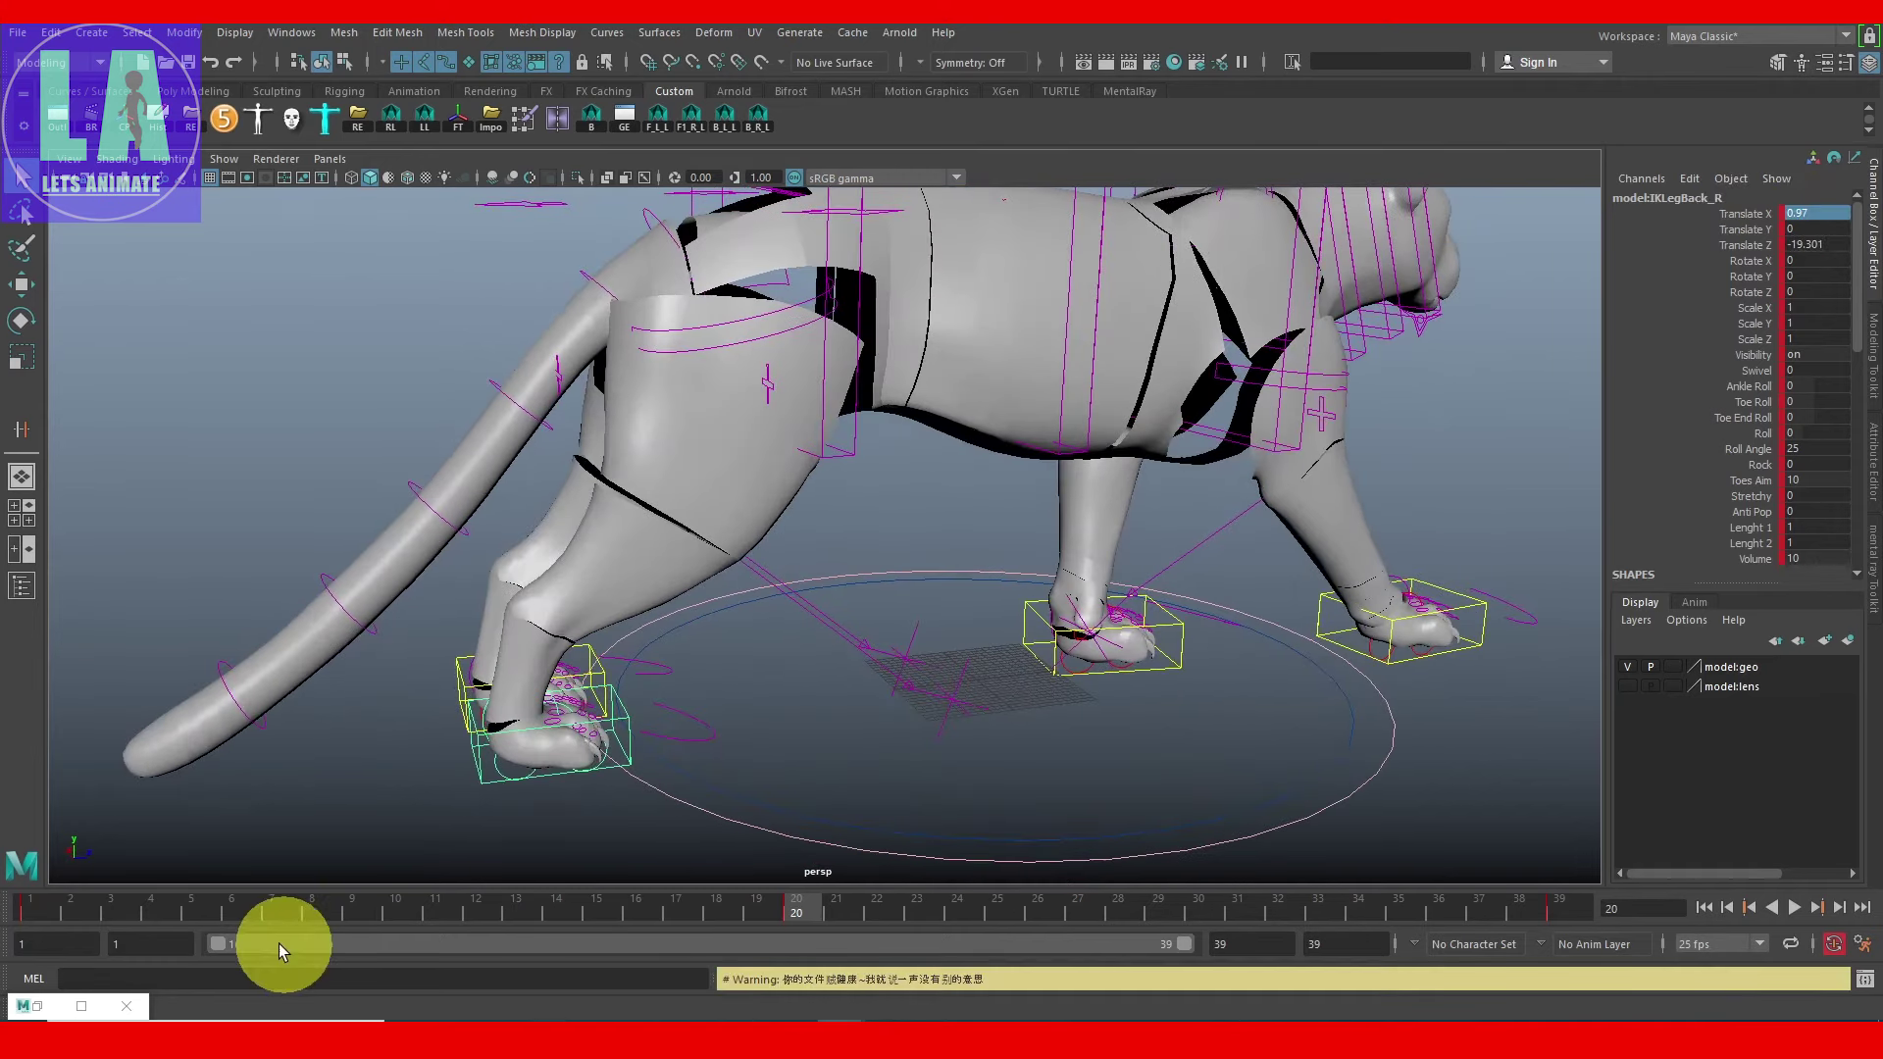
# Step: Paste the back-right foot's frame-1 keys onto the back-left foot at frame 20, with Translate X -0.97
pyautogui.click(15, 922)
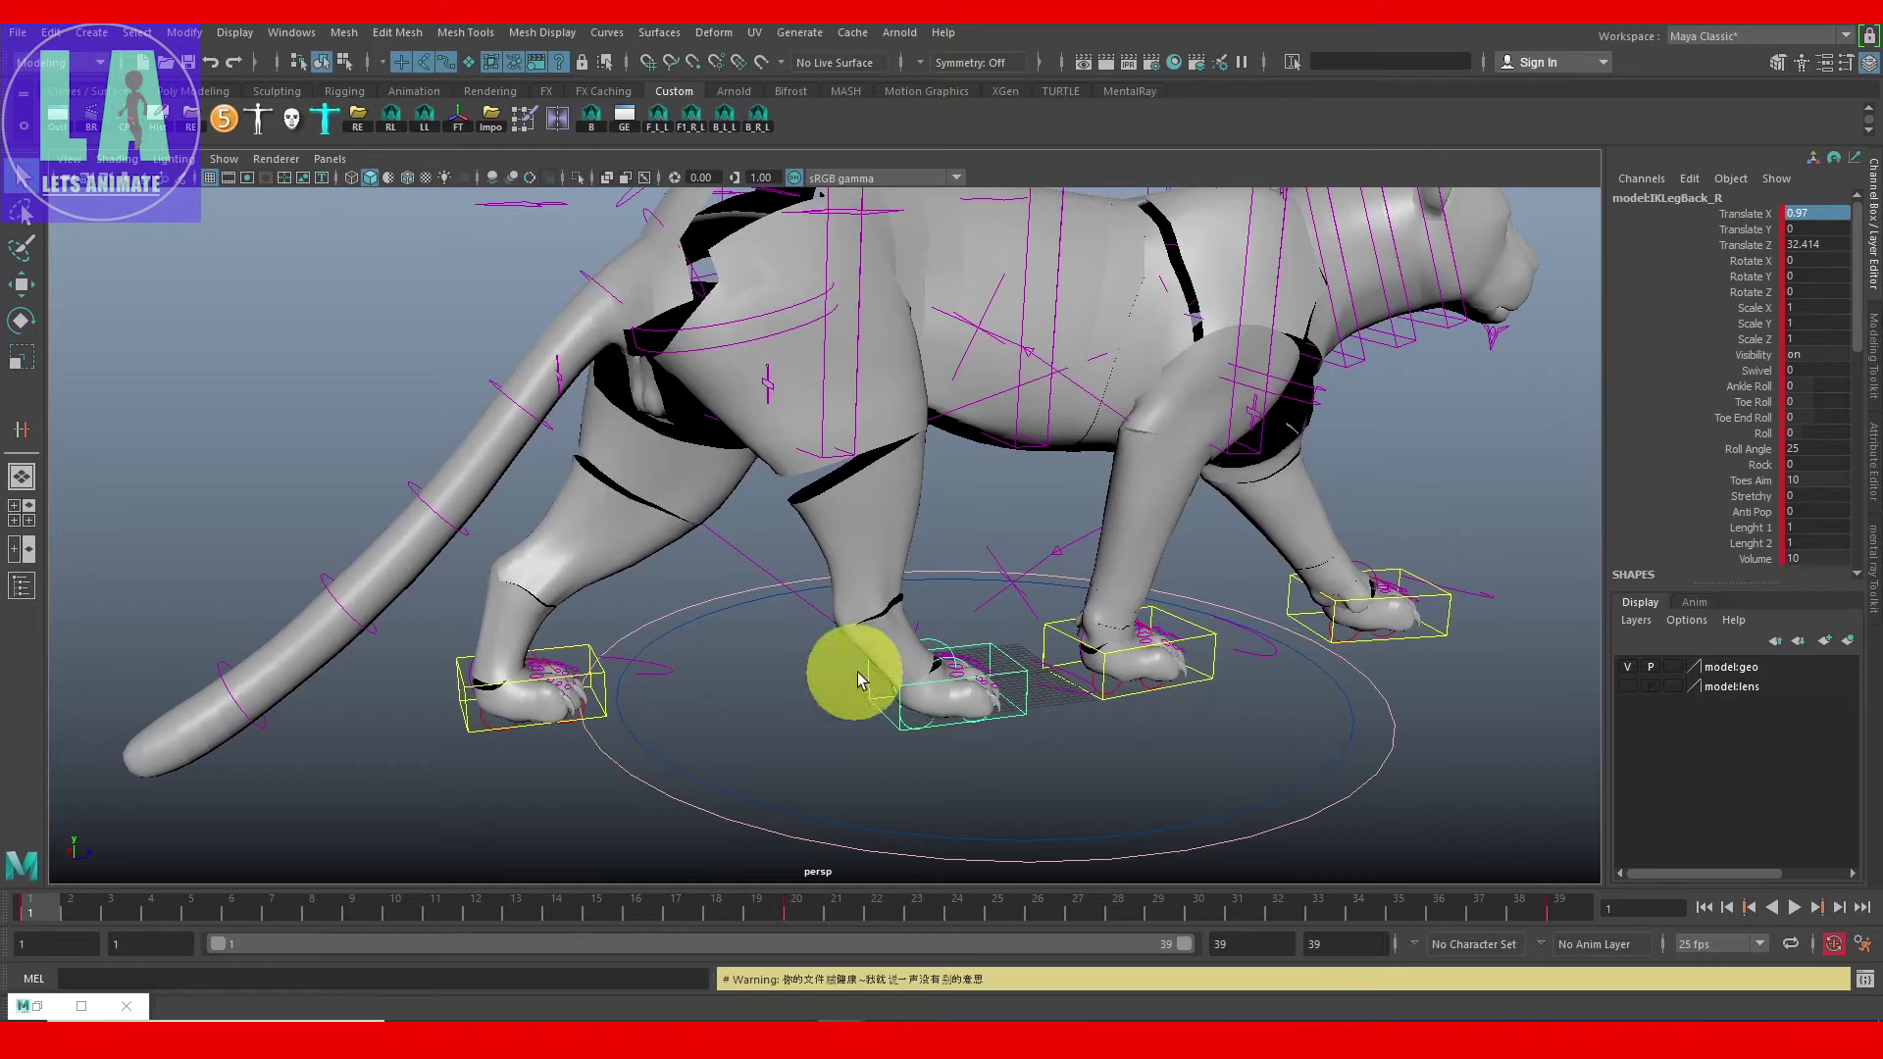
pyautogui.scroll(3, 836, 763)
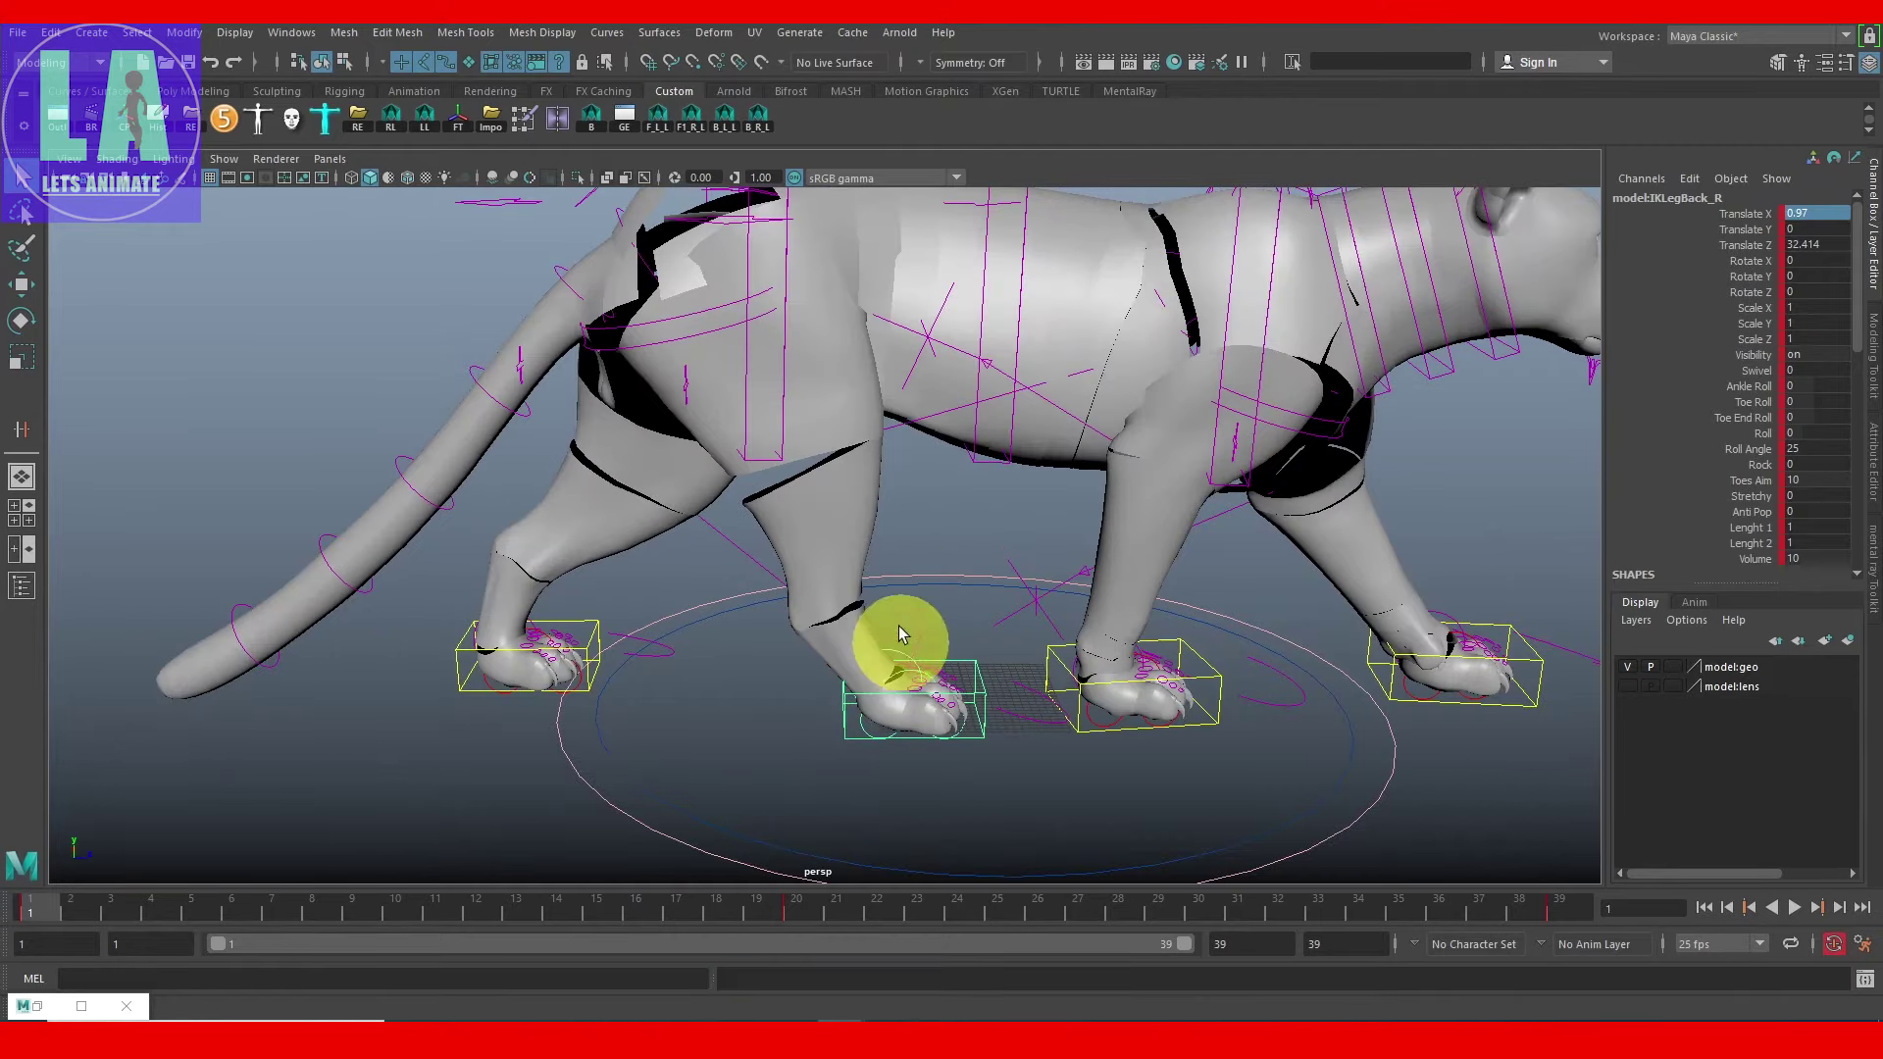
pyautogui.rightClick(23, 912)
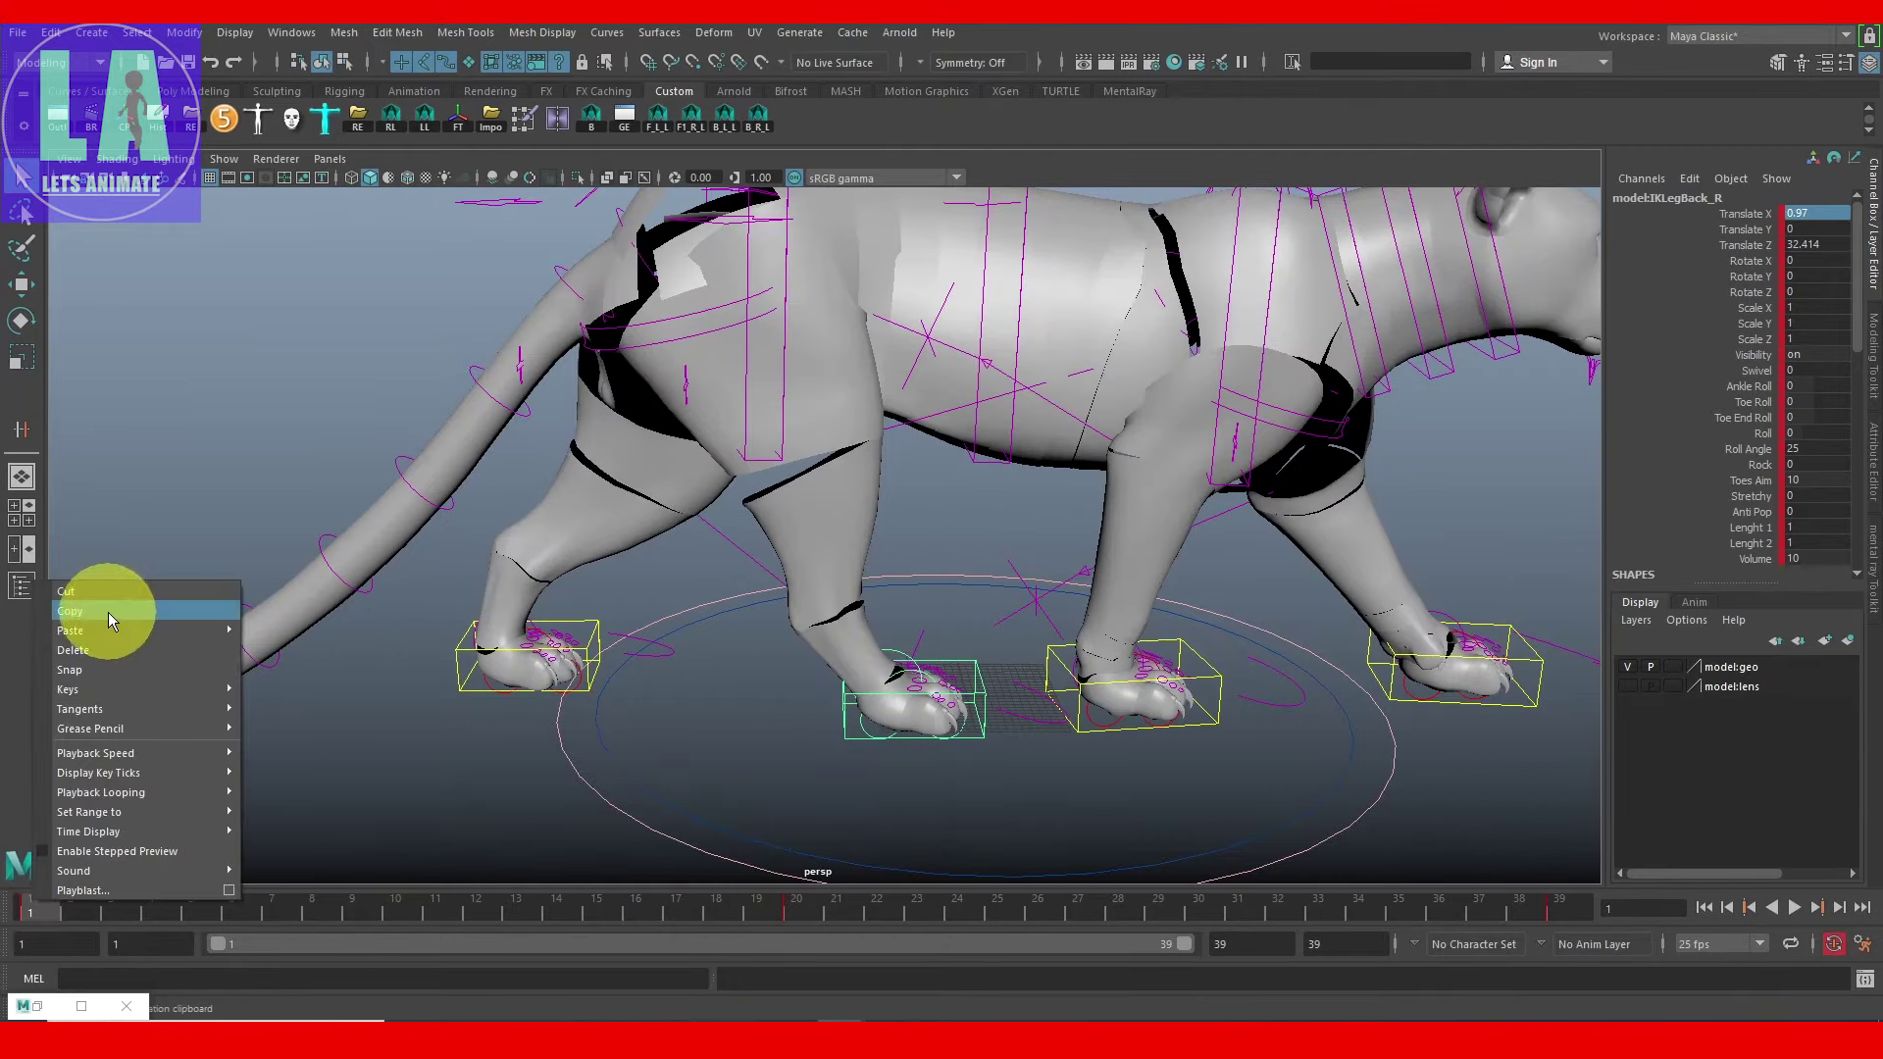
pyautogui.click(108, 612)
pyautogui.click(598, 631)
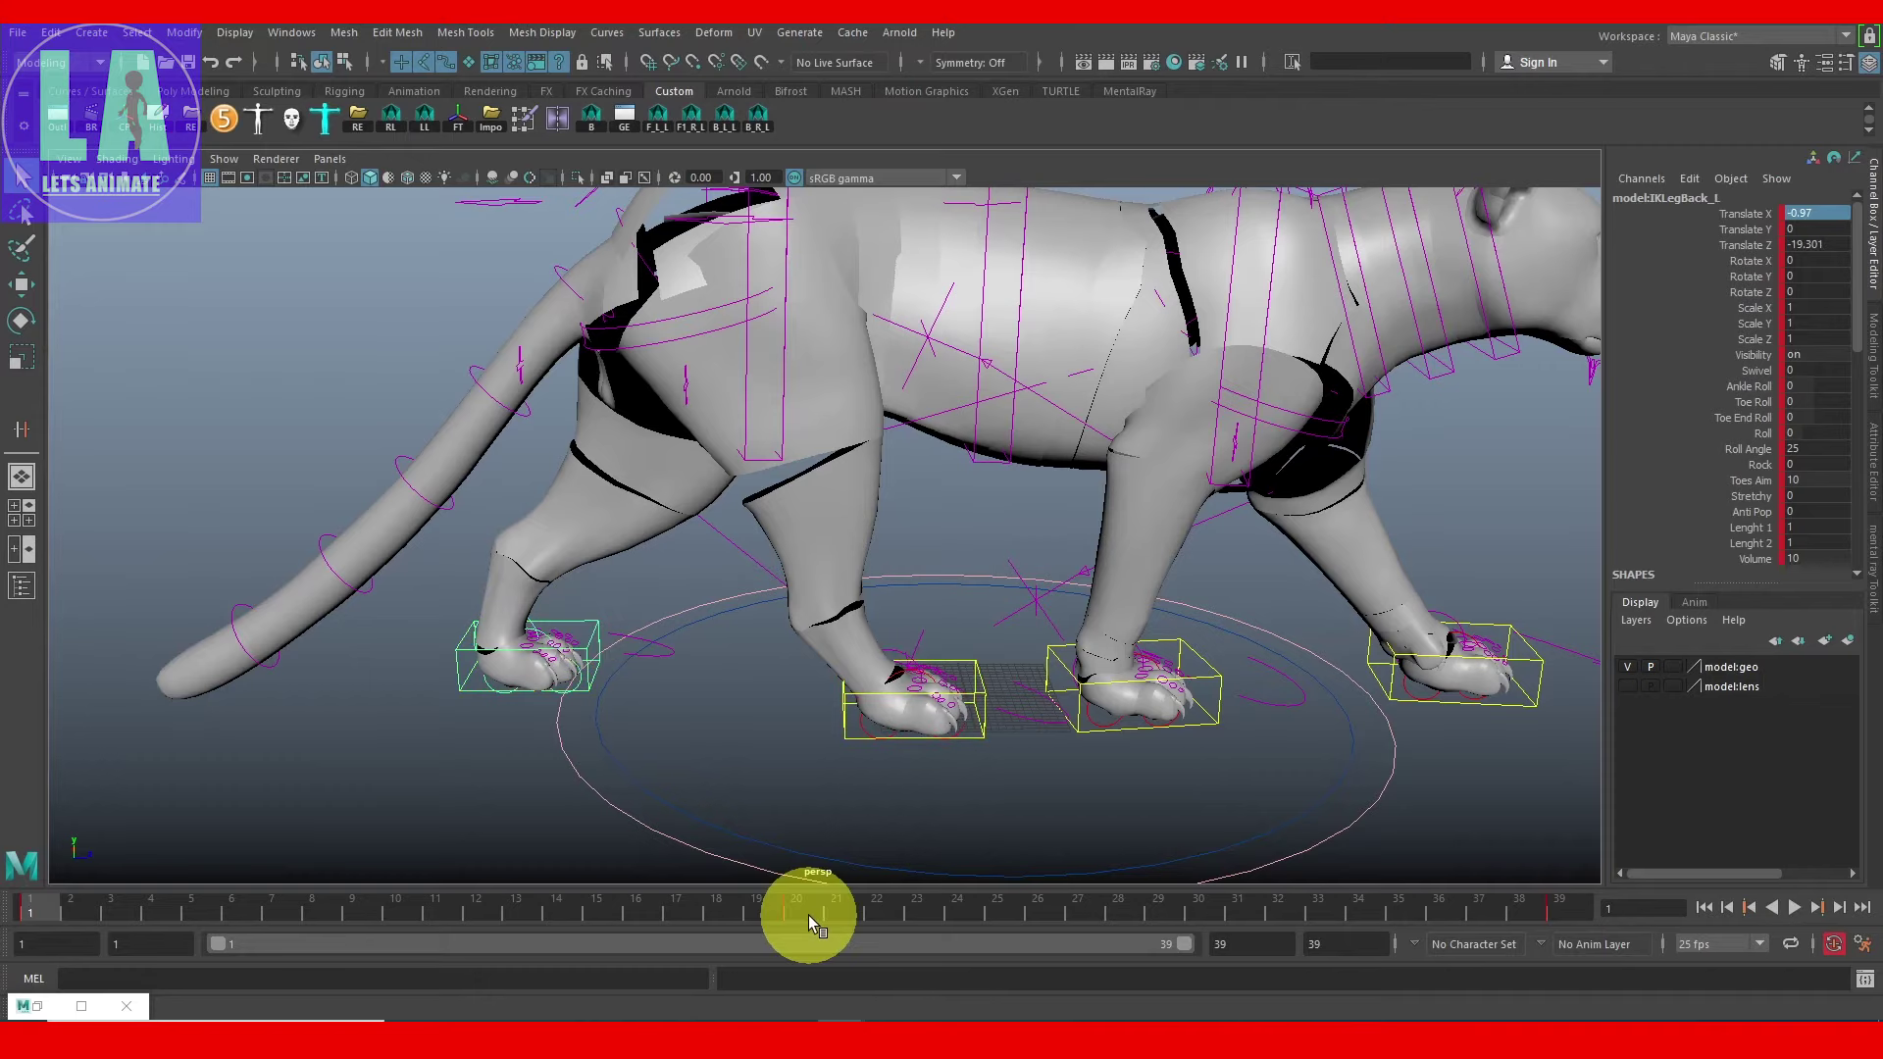
pyautogui.click(808, 914)
pyautogui.rightClick(808, 914)
pyautogui.moveTo(850, 645)
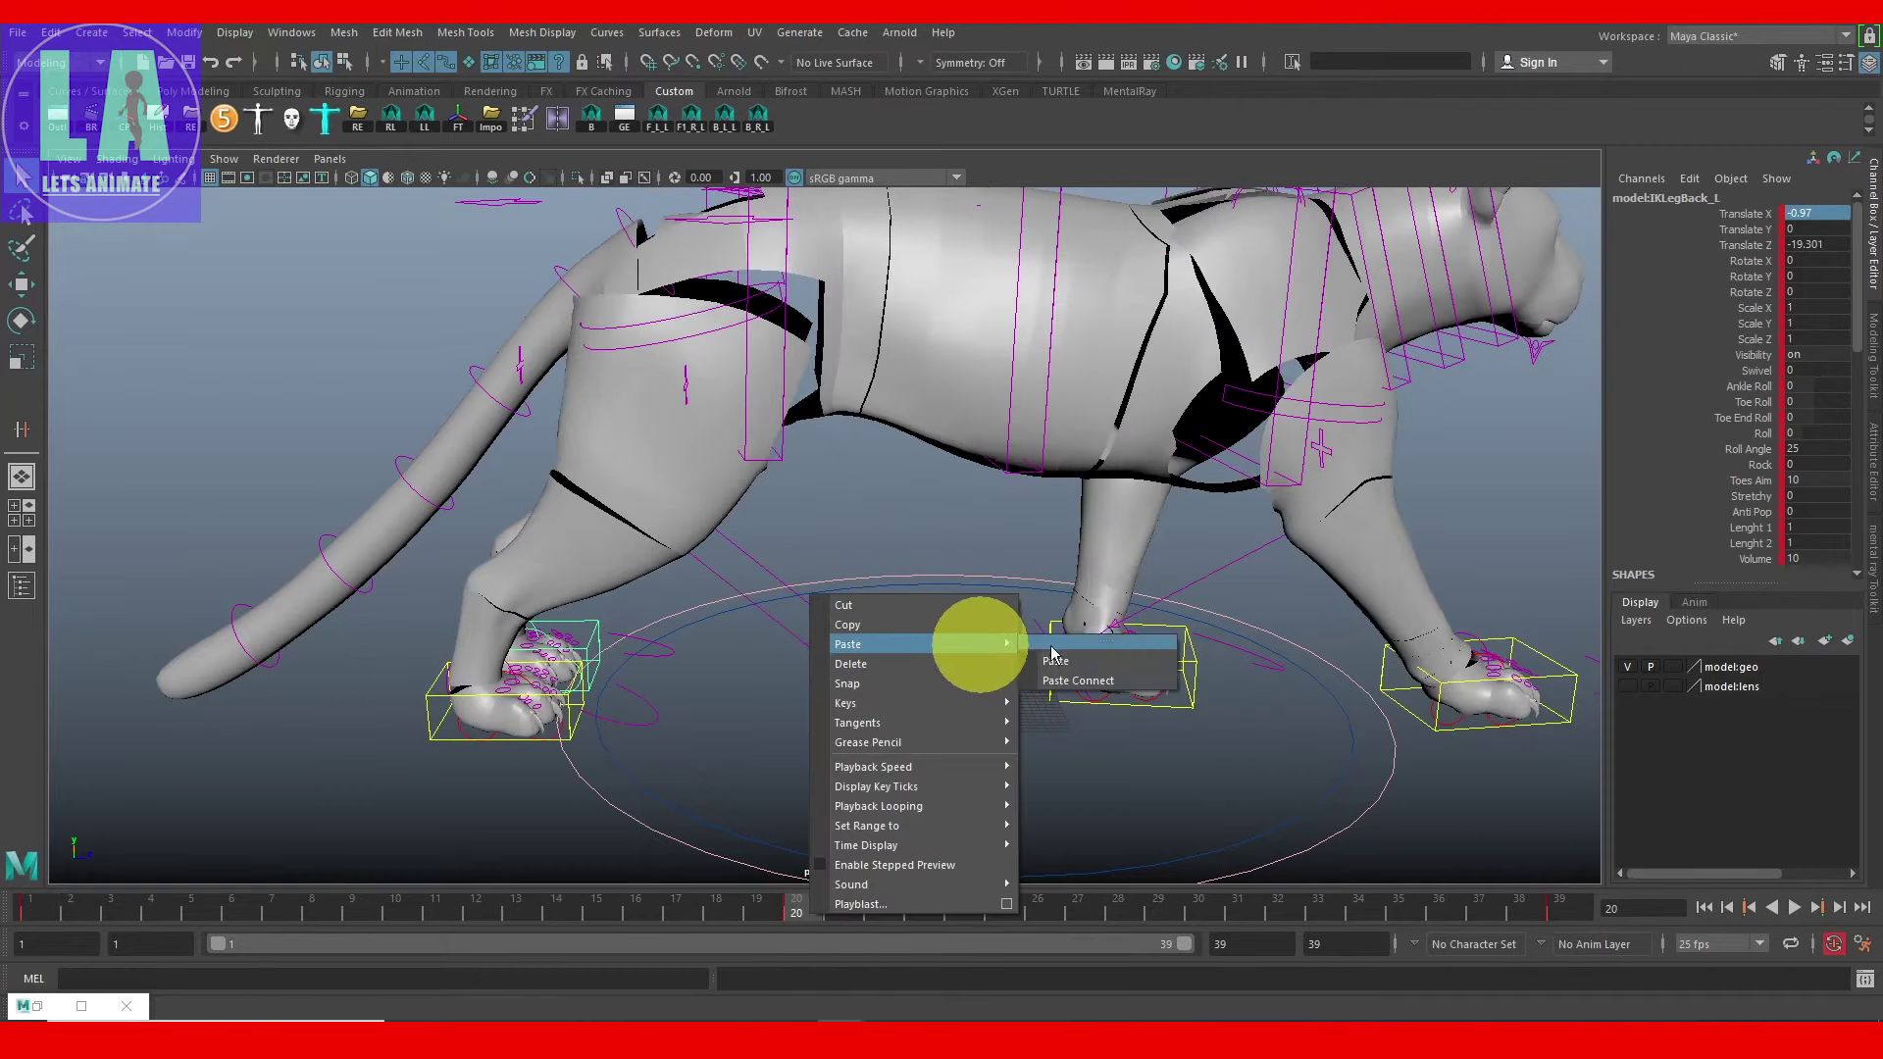
pyautogui.click(1104, 661)
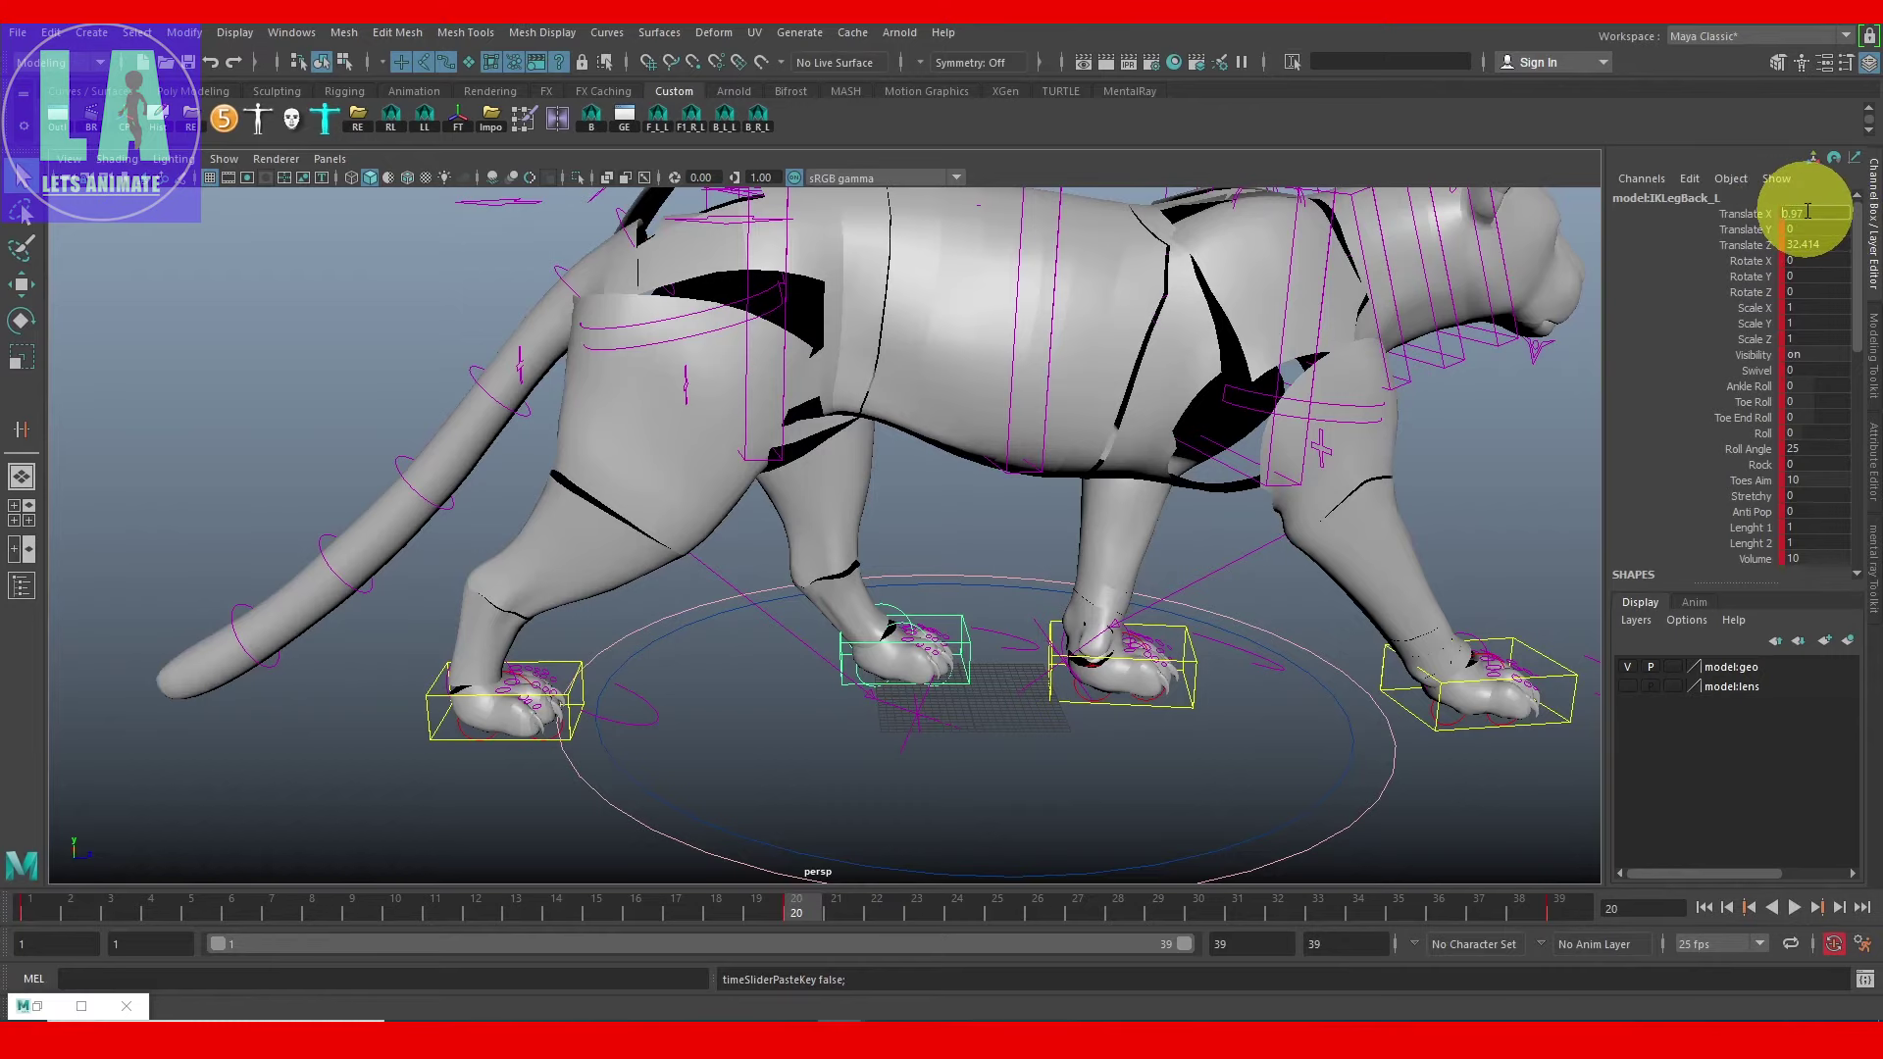
pyautogui.press('Return')
# Step: Play back the walk cycle, then return to frame 20 for posing the spine
pyautogui.keyDown('alt'); pyautogui.moveTo(1118, 601); pyautogui.dragTo(786, 694, button='right'); pyautogui.keyUp('alt')
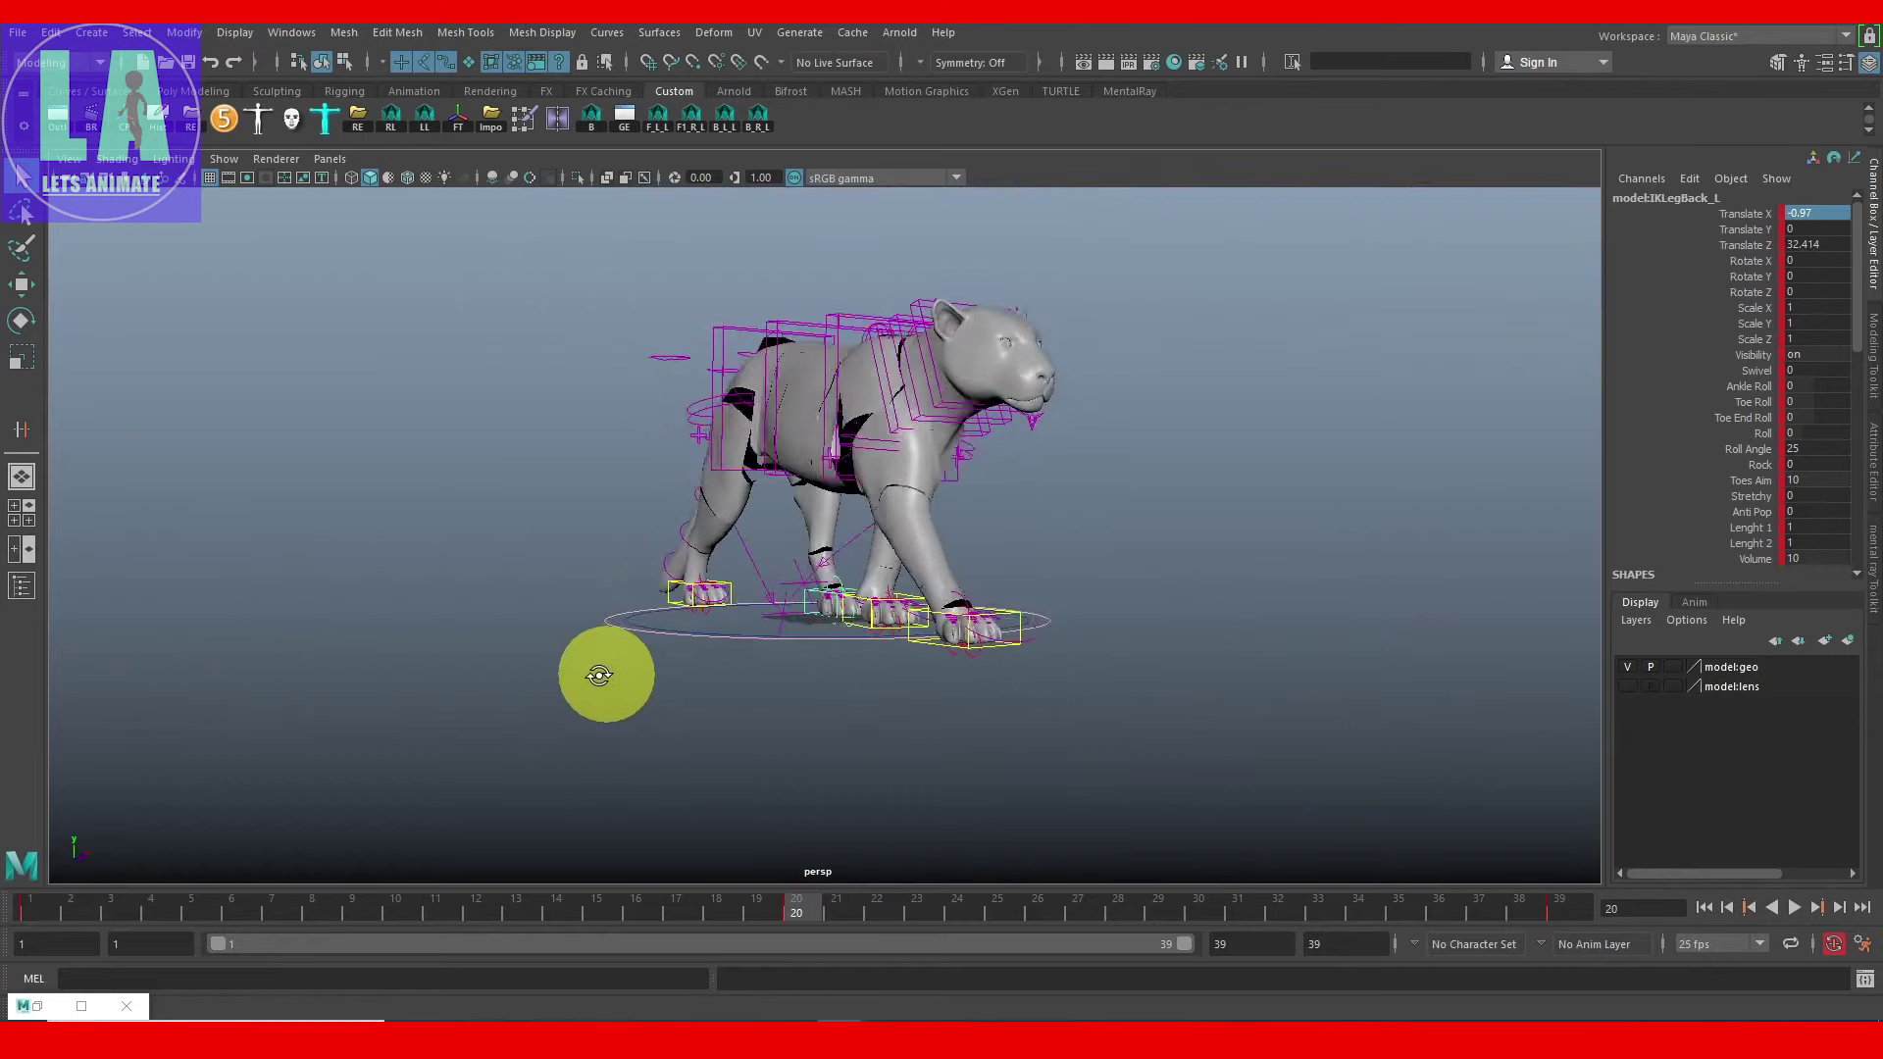
pyautogui.keyDown('alt'); pyautogui.moveTo(786, 694); pyautogui.dragTo(727, 722); pyautogui.keyUp('alt')
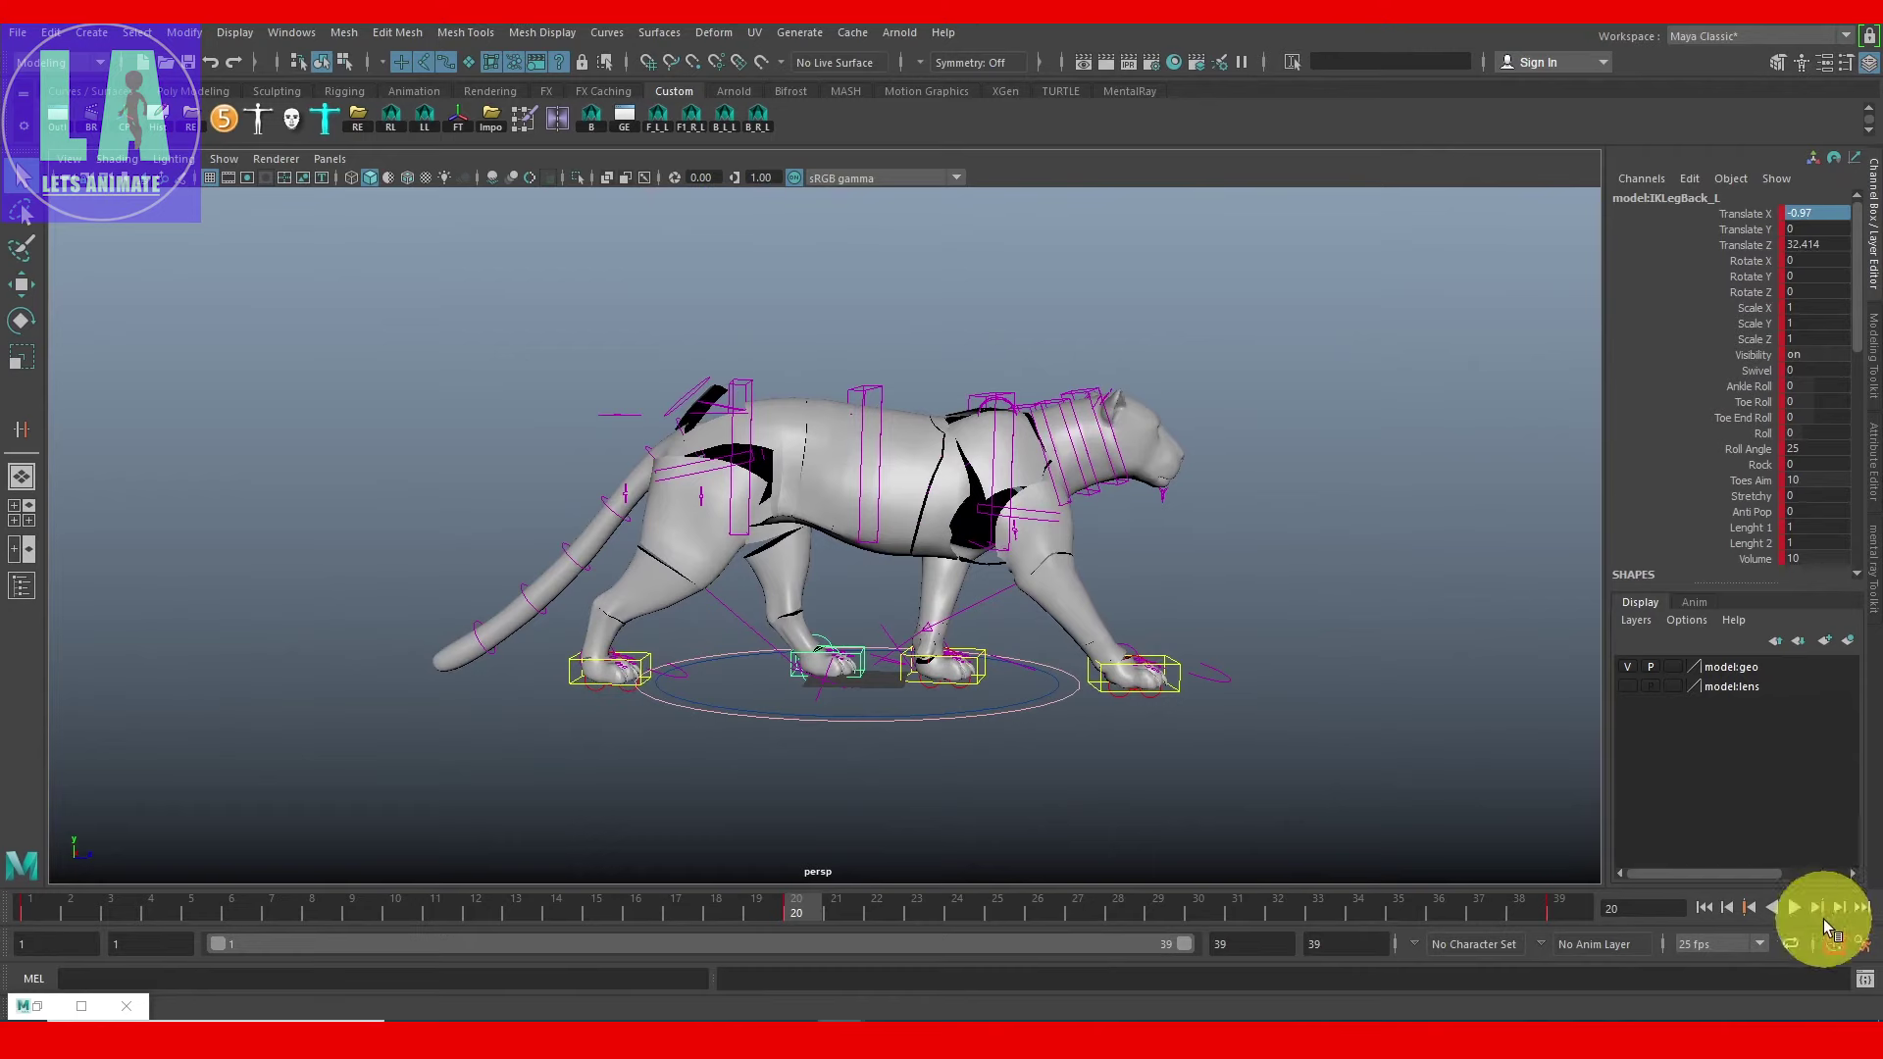
pyautogui.keyDown('alt'); pyautogui.moveTo(942, 660); pyautogui.dragTo(528, 665); pyautogui.keyUp('alt')
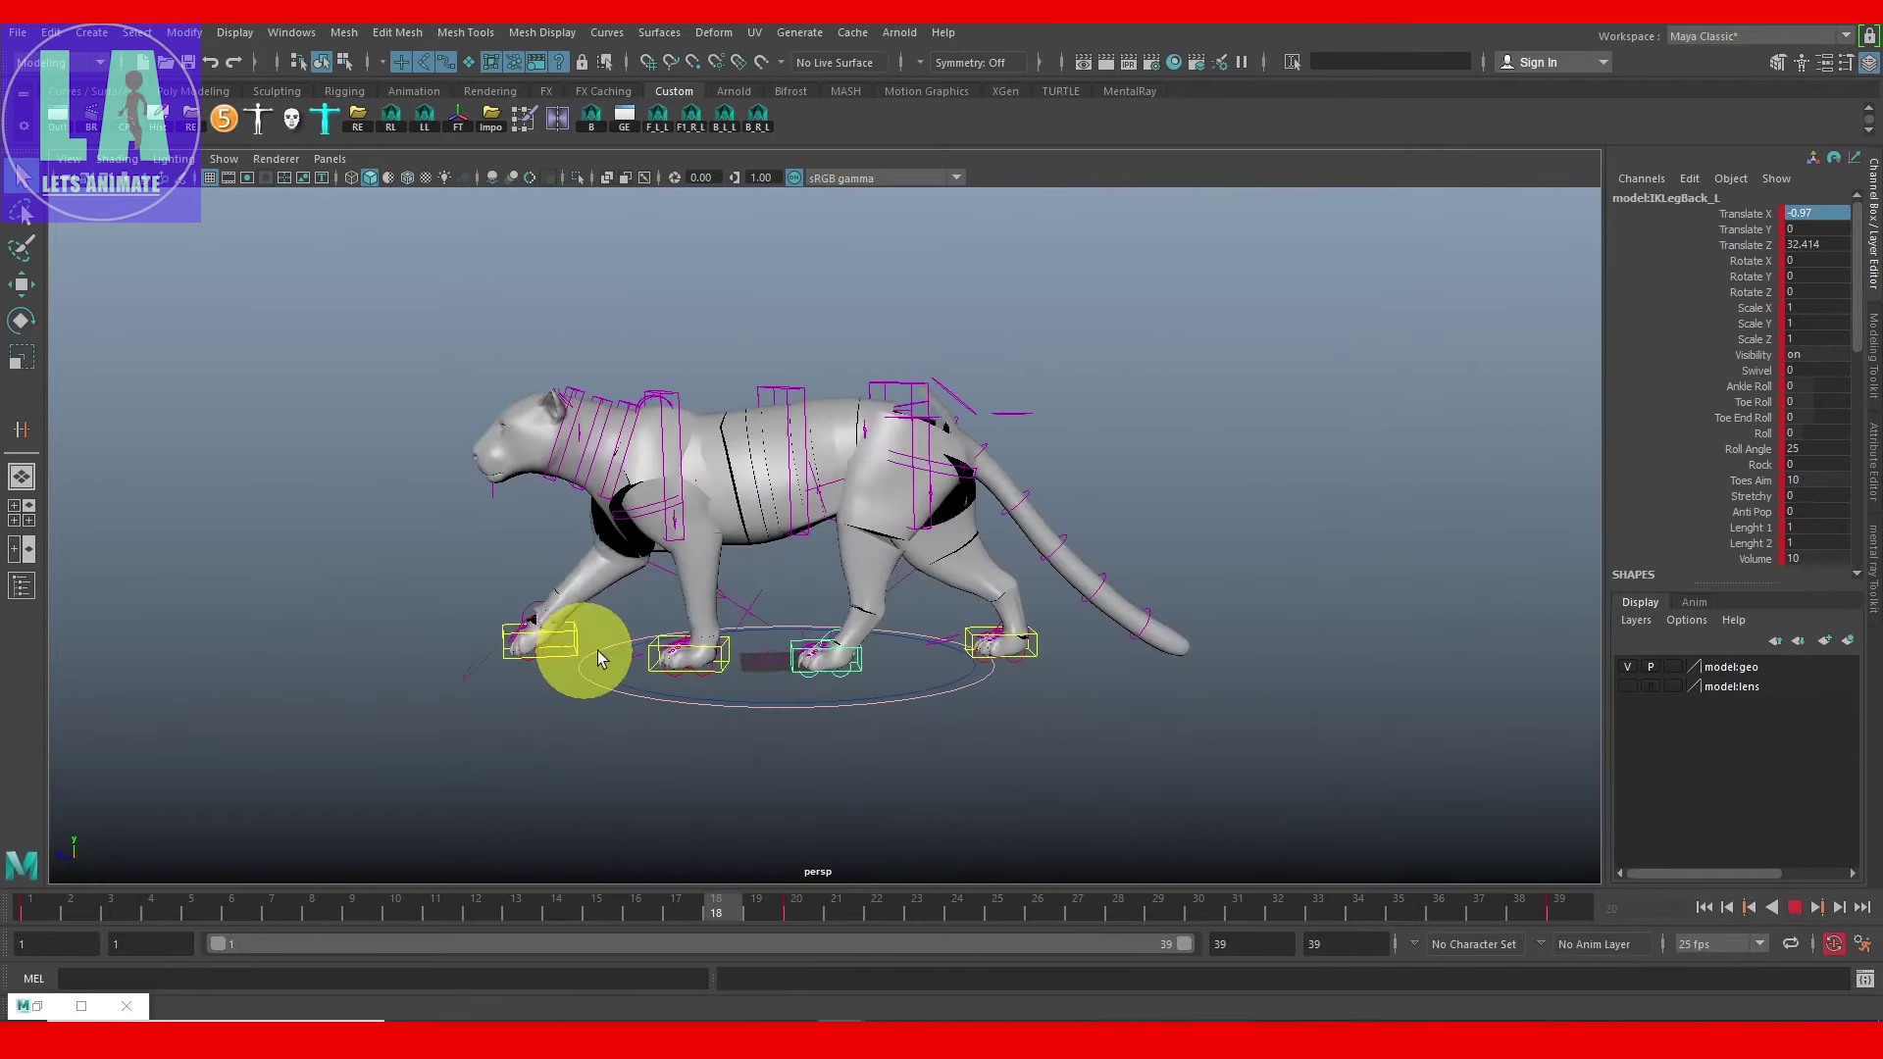
pyautogui.keyDown('alt'); pyautogui.moveTo(720, 471); pyautogui.dragTo(781, 601); pyautogui.keyUp('alt')
pyautogui.click(35, 916)
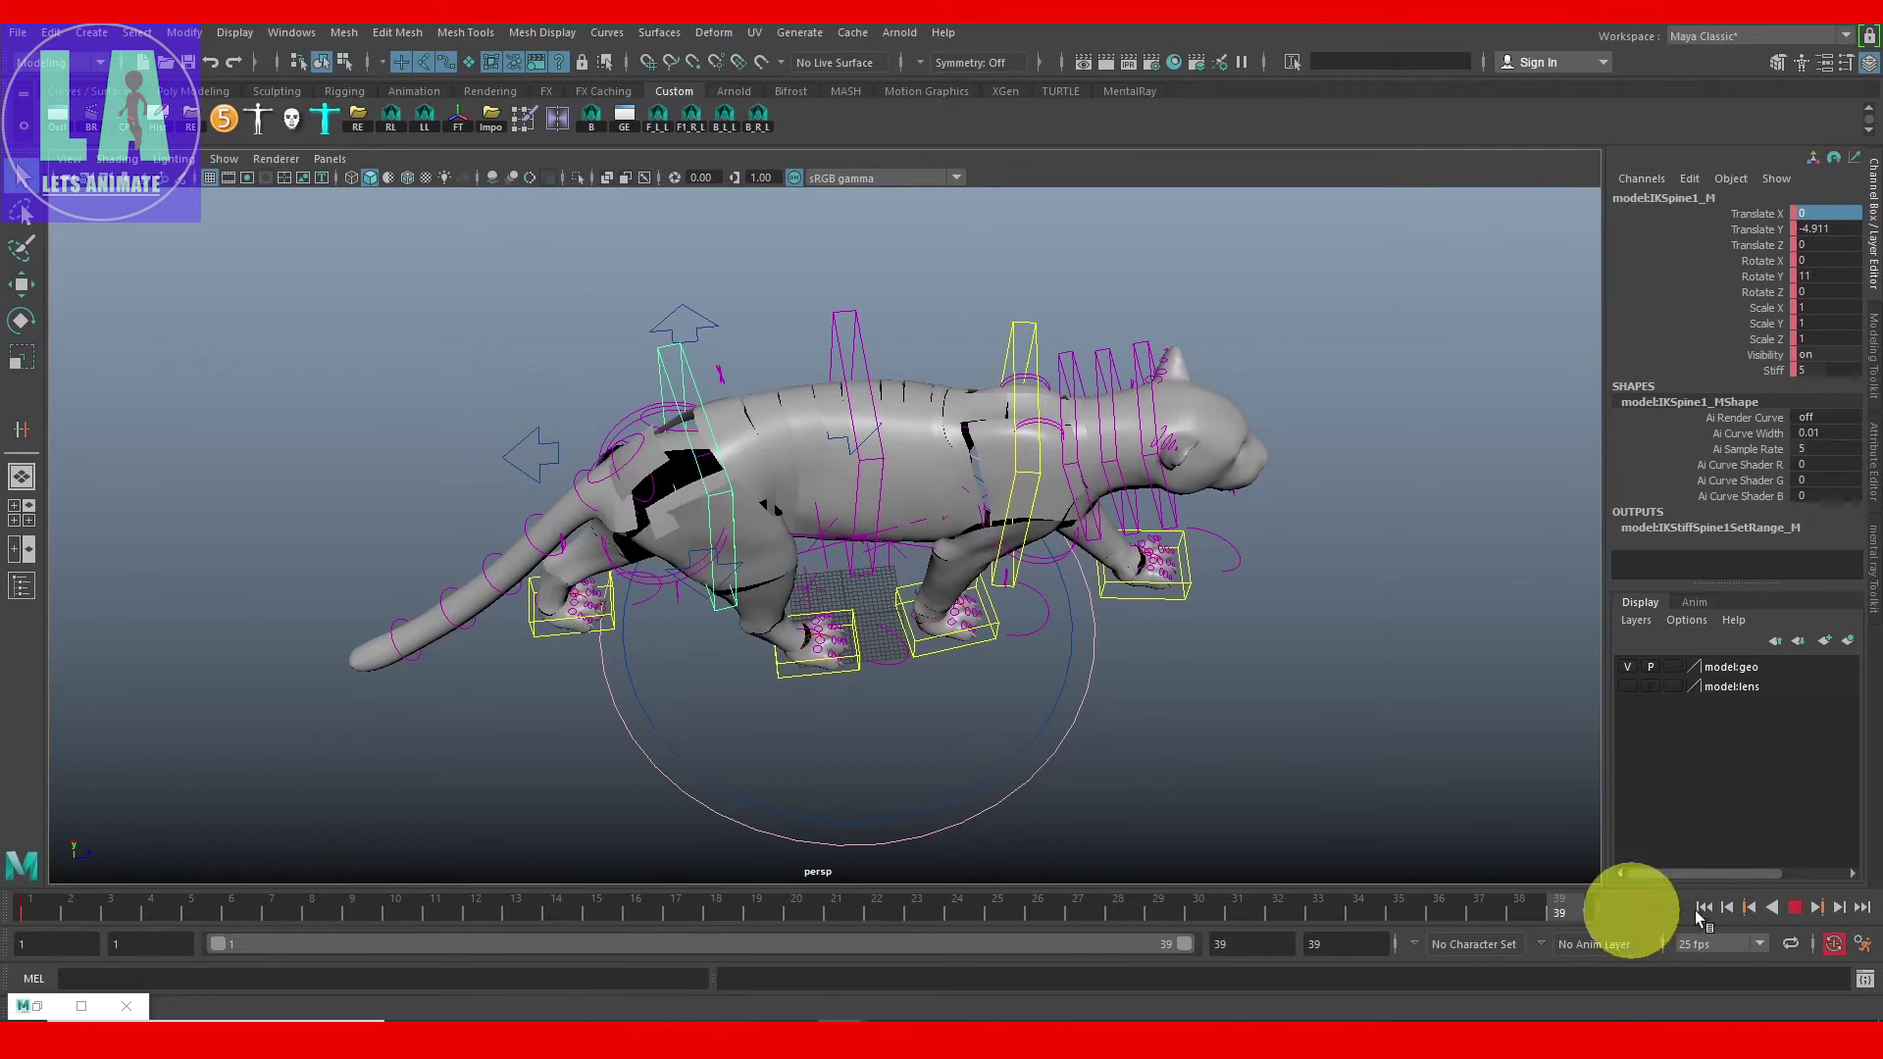
pyautogui.click(1862, 907)
pyautogui.click(822, 912)
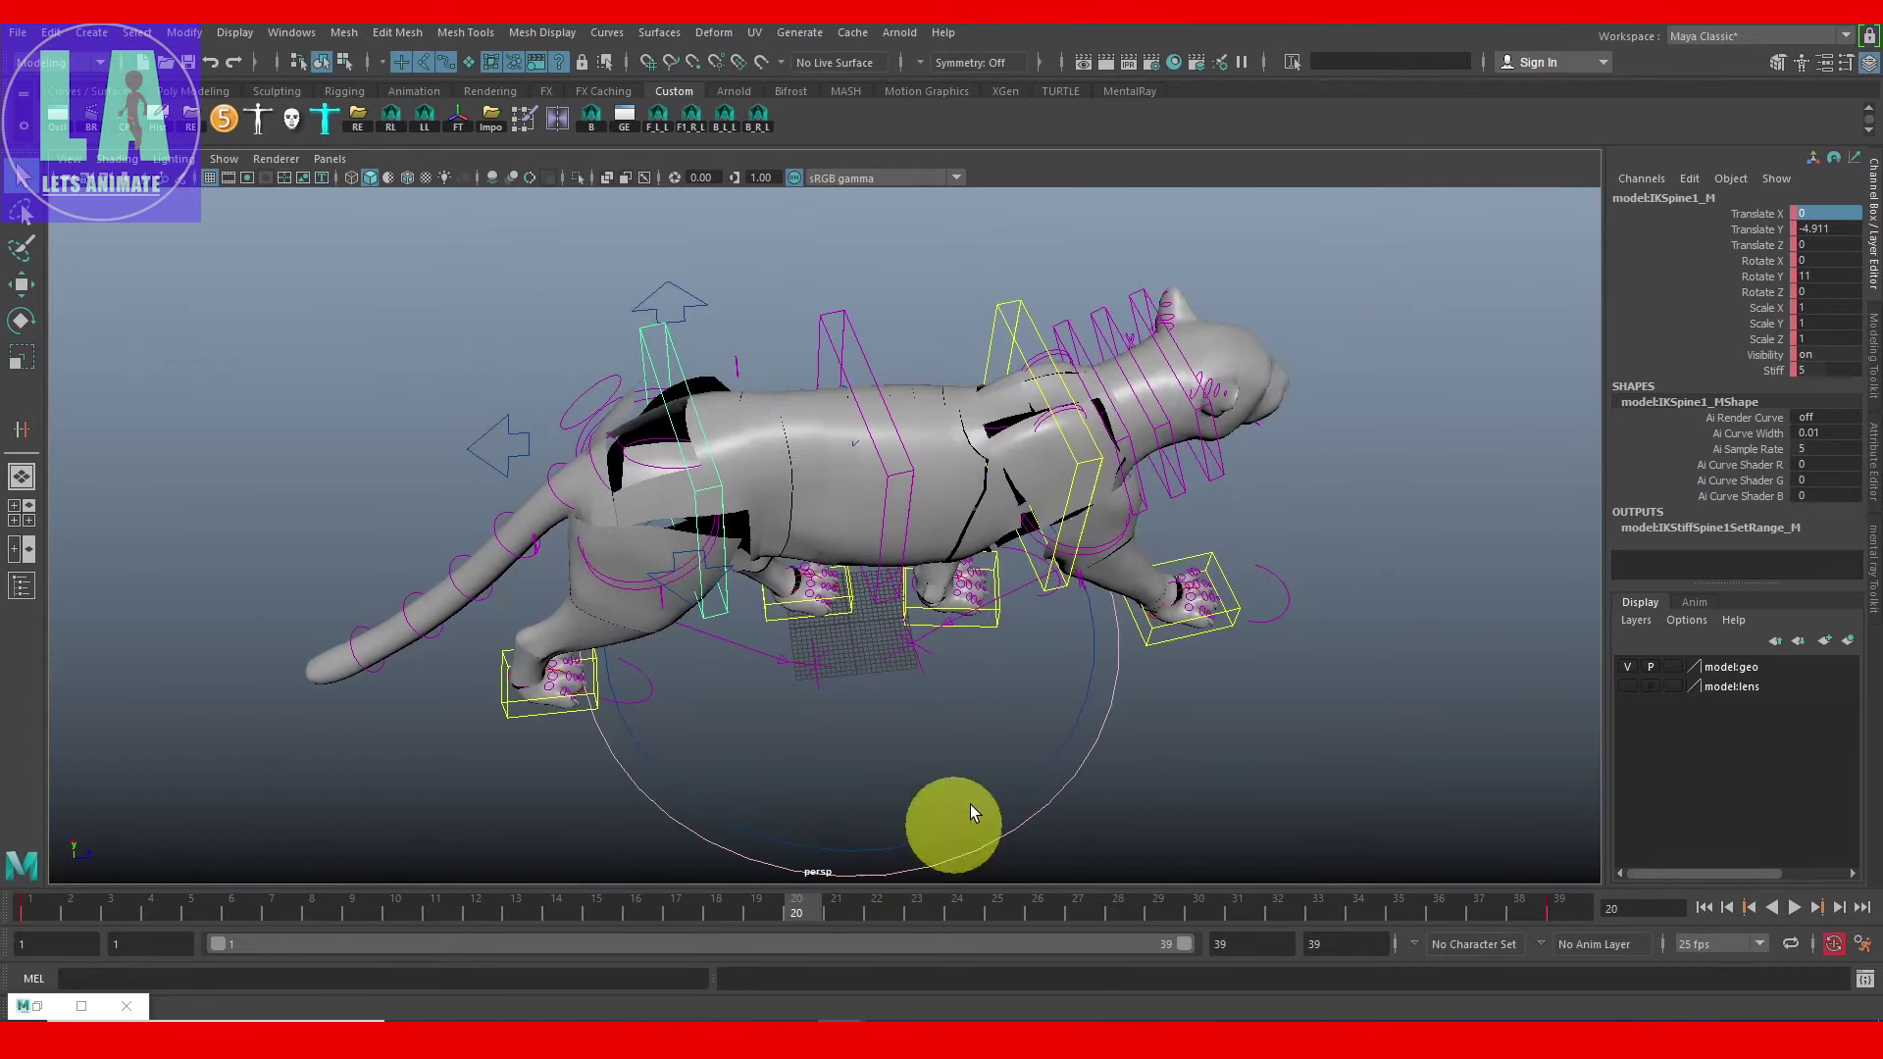
# Step: Key the spine control's Rotate Y at -11 on frame 20 and check it at frame 11
pyautogui.moveTo(1128, 731)
pyautogui.keyDown('alt'); pyautogui.mouseDown()
pyautogui.moveTo(1047, 728)
pyautogui.moveTo(876, 665)
pyautogui.mouseUp(); pyautogui.keyUp('alt')
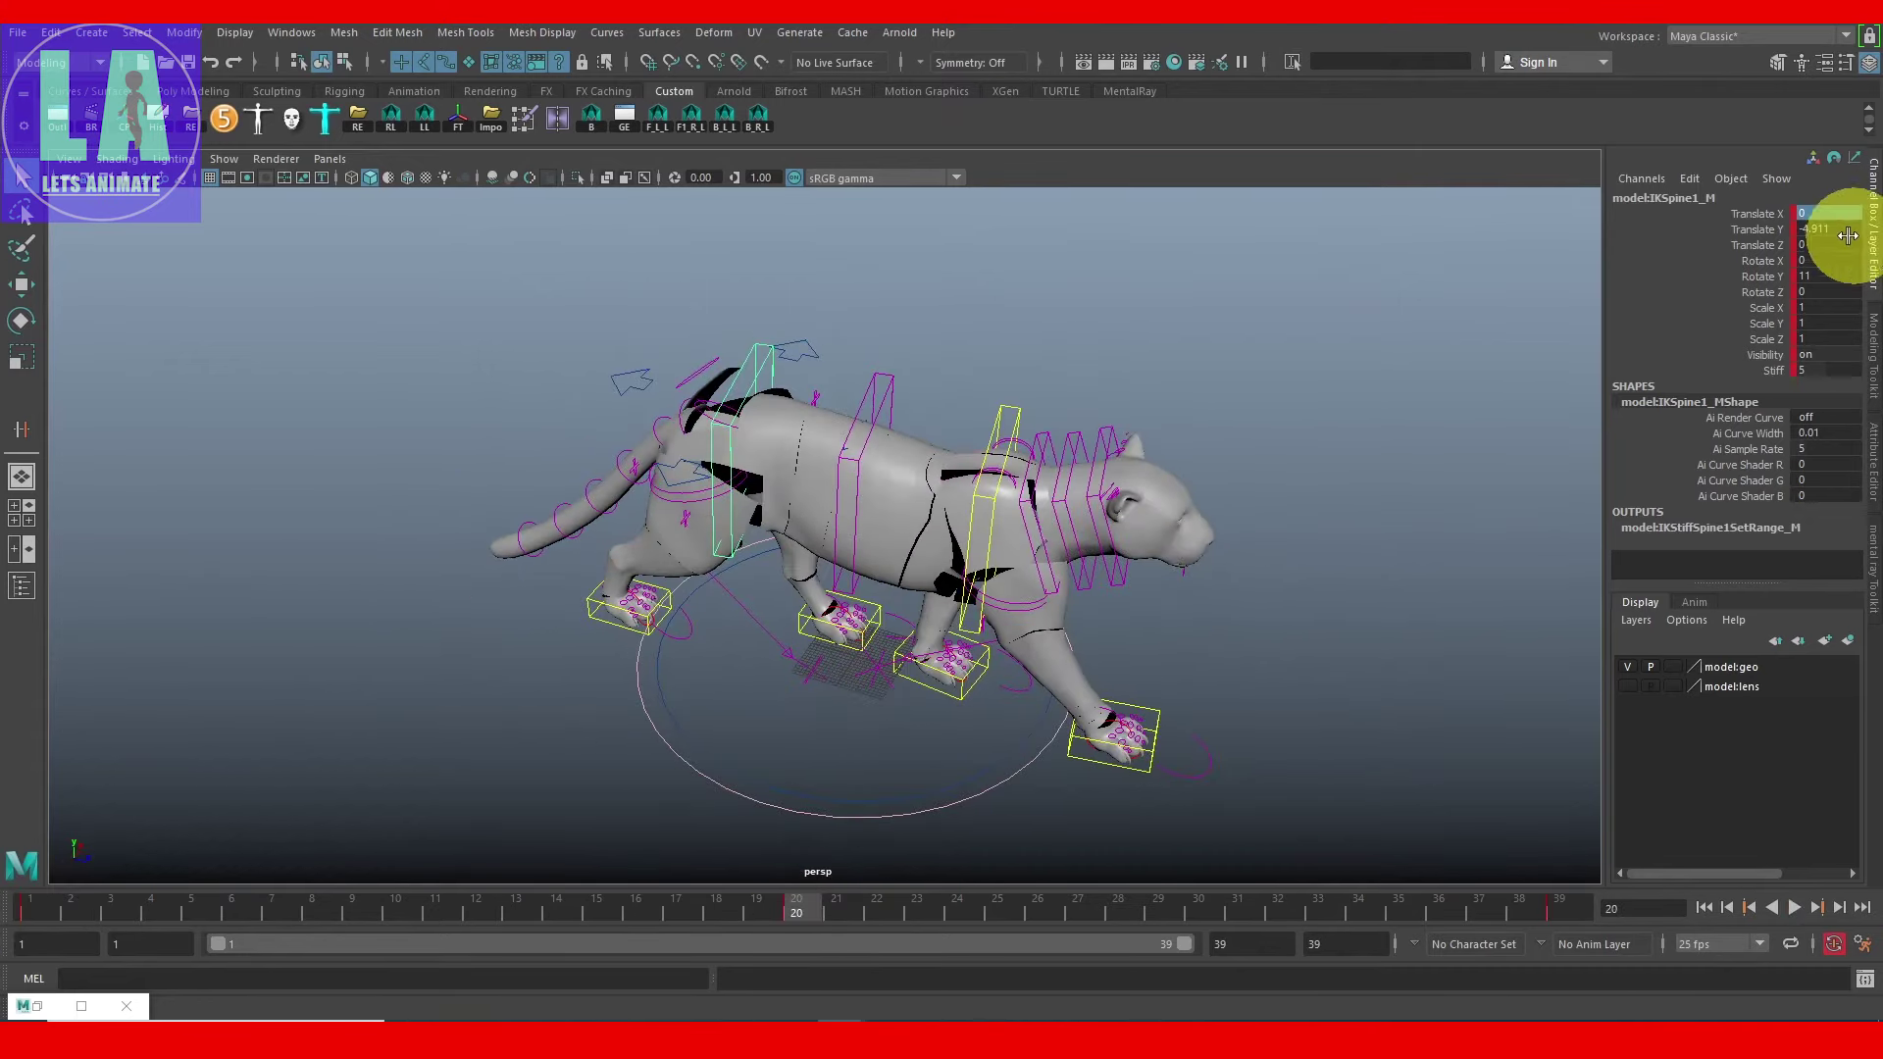
pyautogui.moveTo(1115, 532)
pyautogui.keyDown('alt'); pyautogui.mouseDown()
pyautogui.moveTo(1147, 516)
pyautogui.moveTo(1250, 530)
pyautogui.mouseUp(); pyautogui.keyUp('alt')
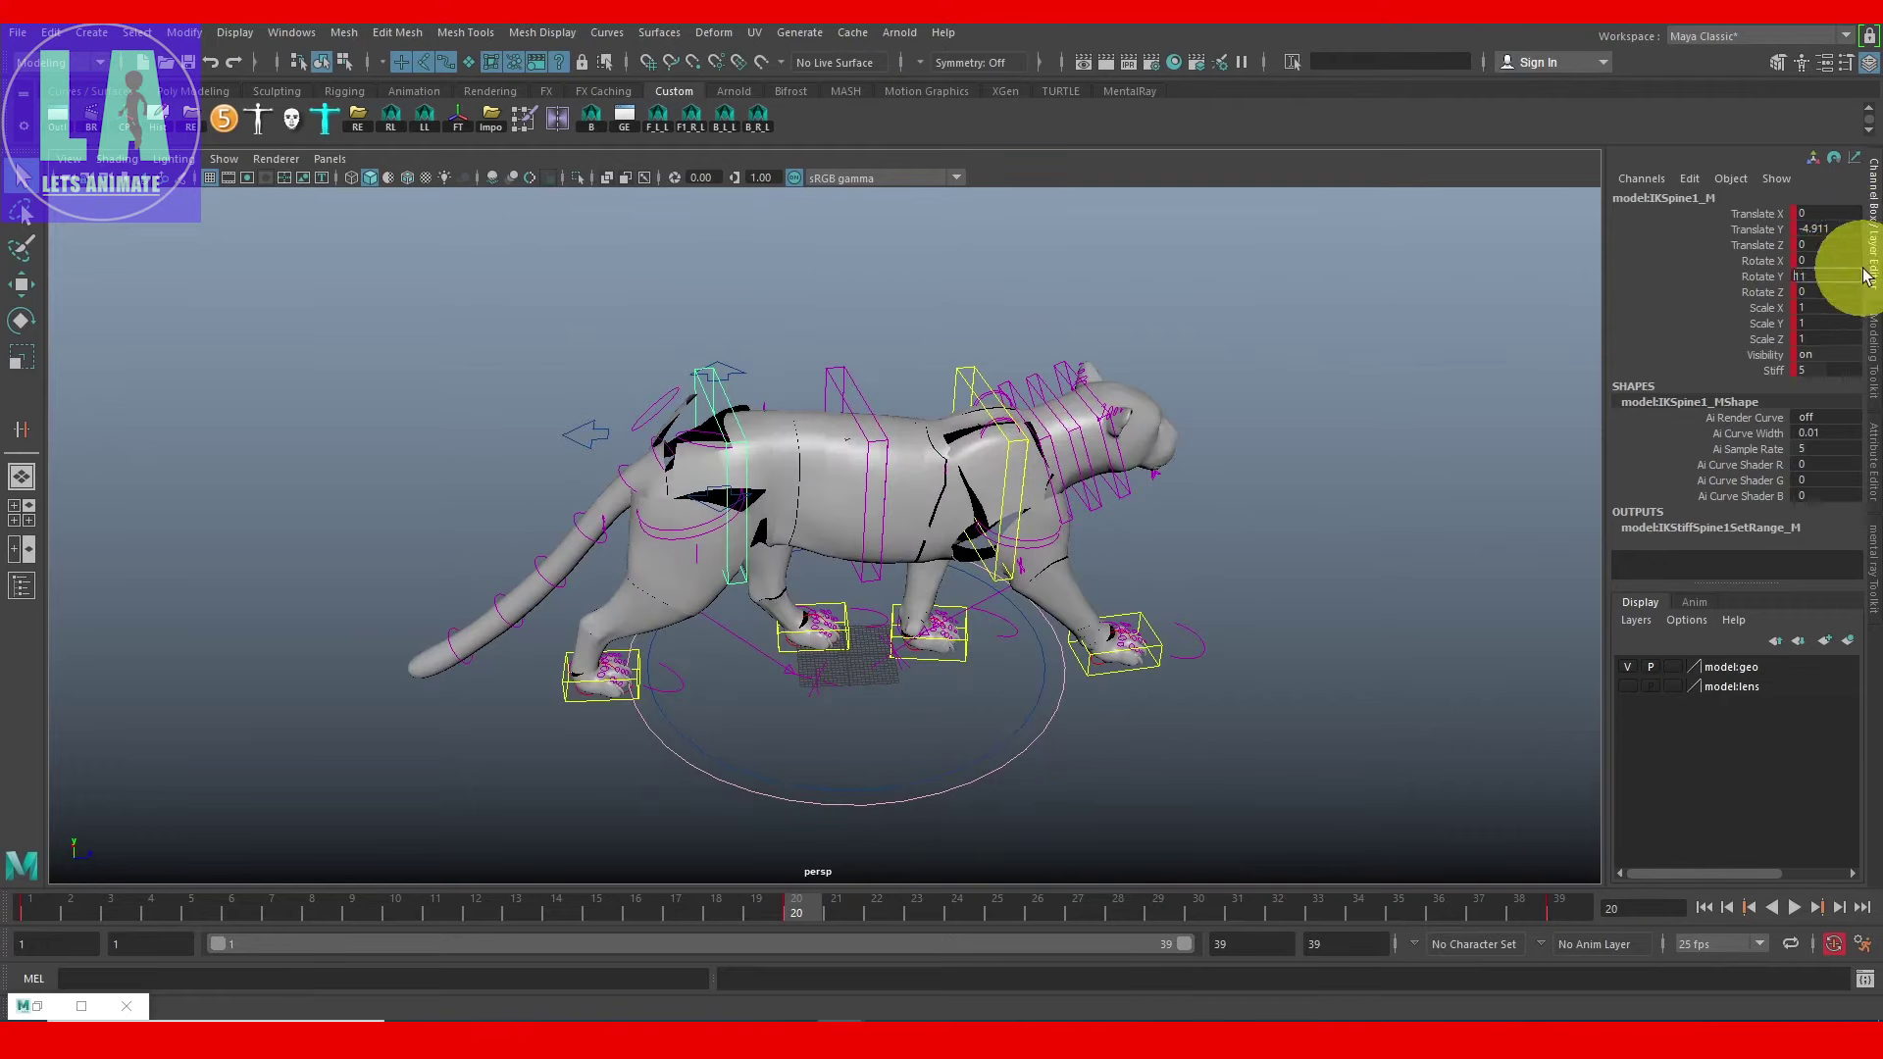
pyautogui.press('Return')
pyautogui.moveTo(962, 651)
pyautogui.keyDown('alt'); pyautogui.mouseDown()
pyautogui.moveTo(609, 714)
pyautogui.moveTo(772, 629)
pyautogui.mouseUp(); pyautogui.keyUp('alt')
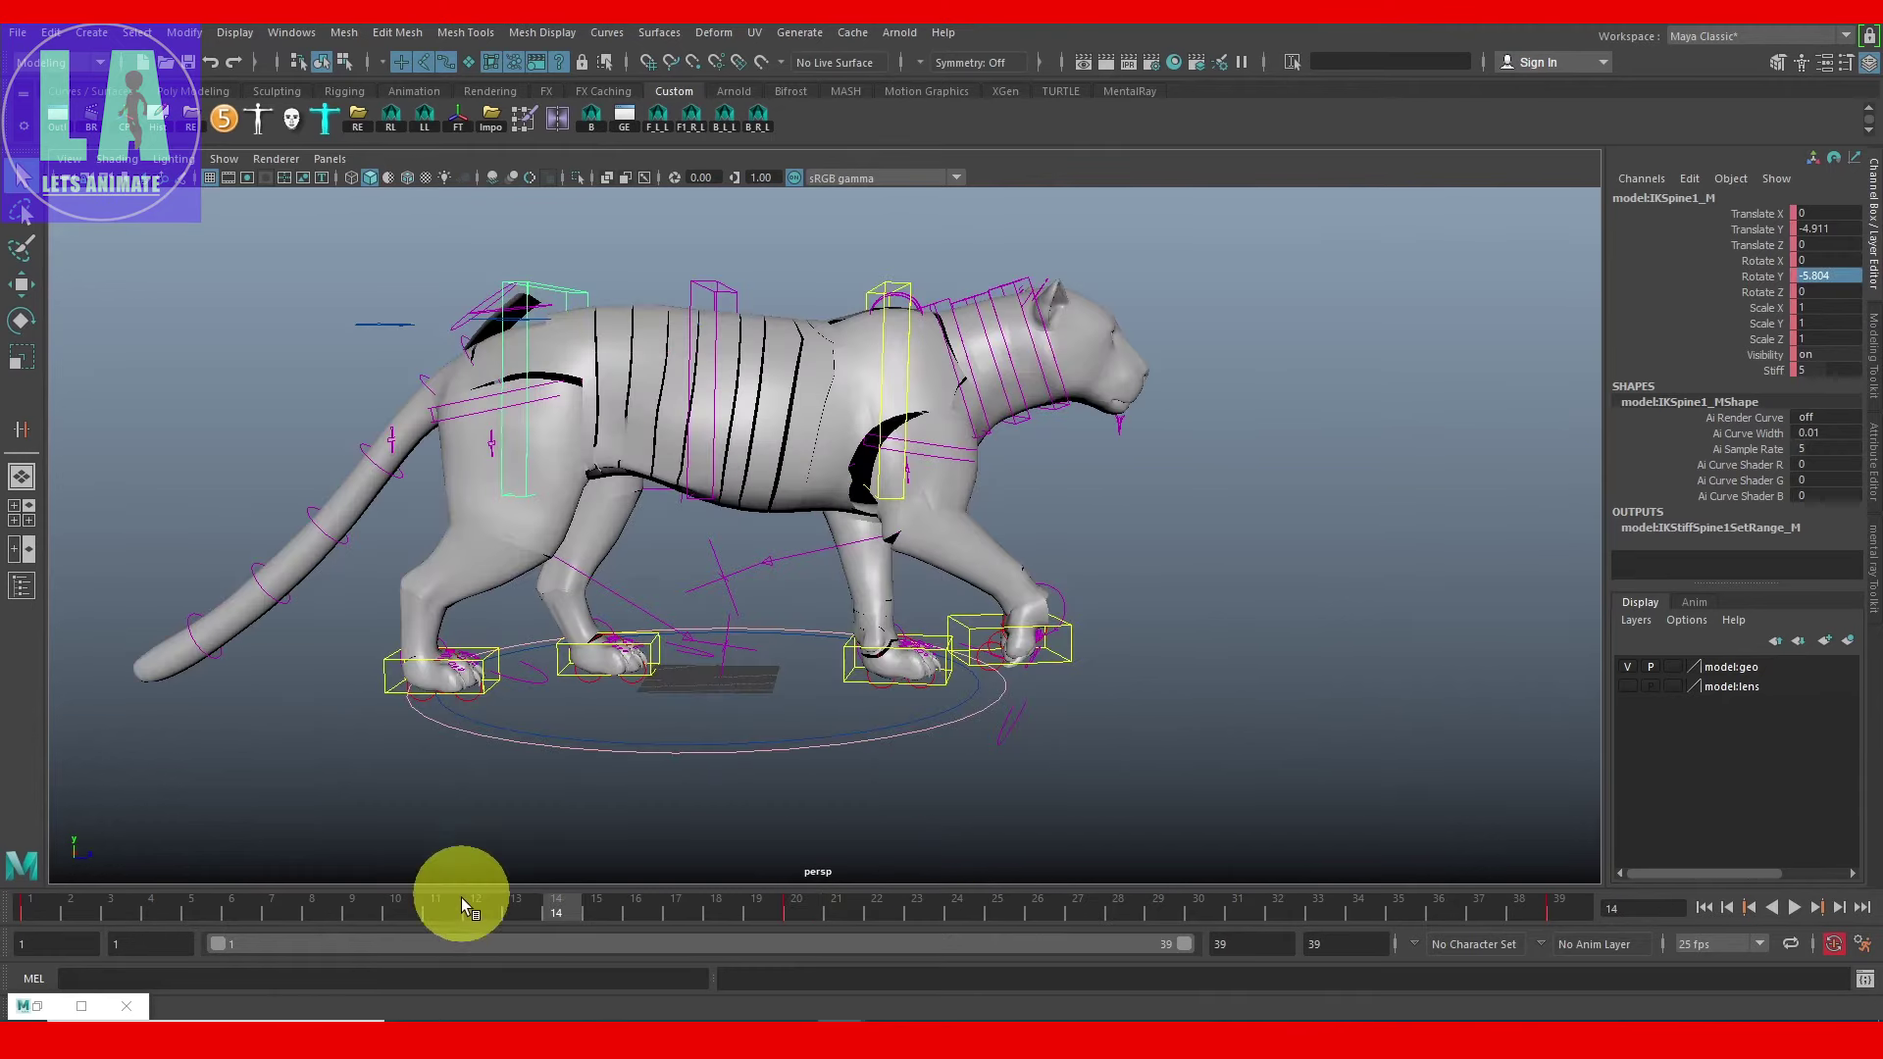
pyautogui.click(437, 902)
pyautogui.press('w')
pyautogui.keyDown('alt'); pyautogui.moveTo(789, 599); pyautogui.dragTo(723, 560); pyautogui.keyUp('alt')
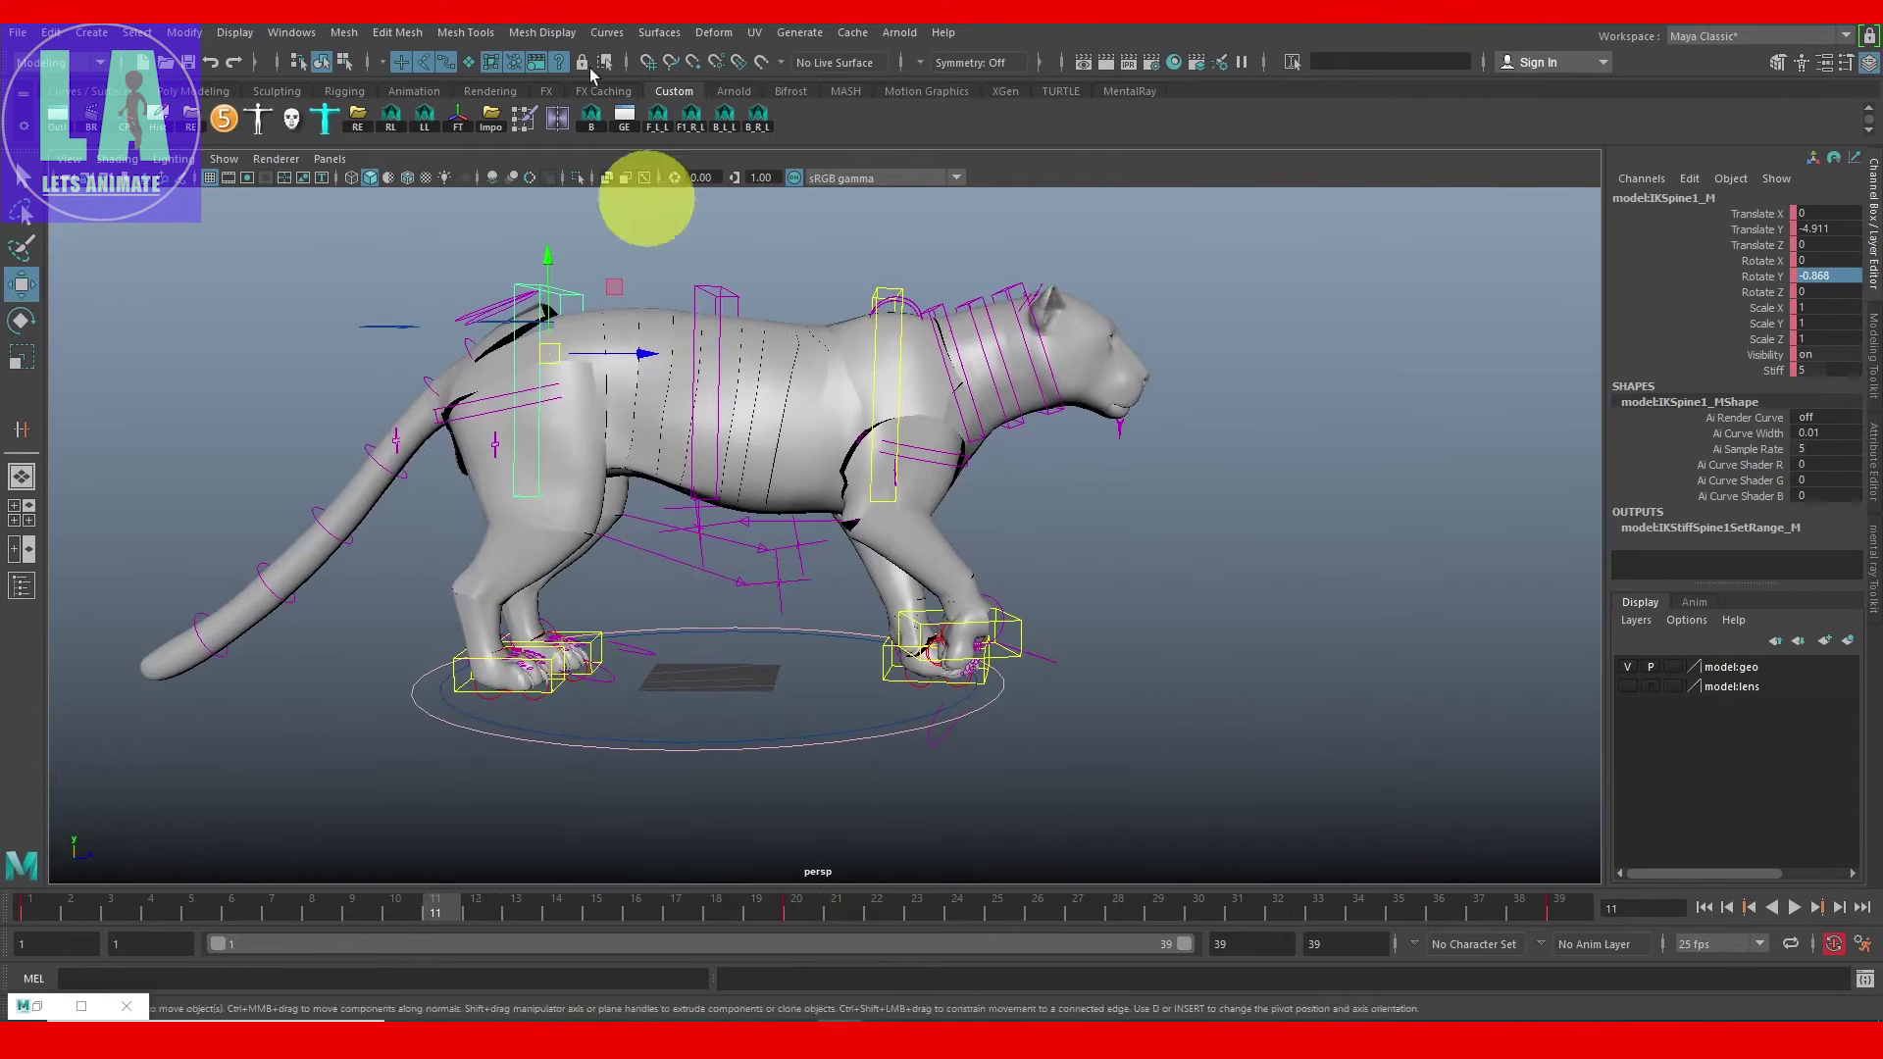
# Step: Raise the spine's Translate Y key at frame 11 and add a raised frame-30 key near -1.7
pyautogui.click(624, 120)
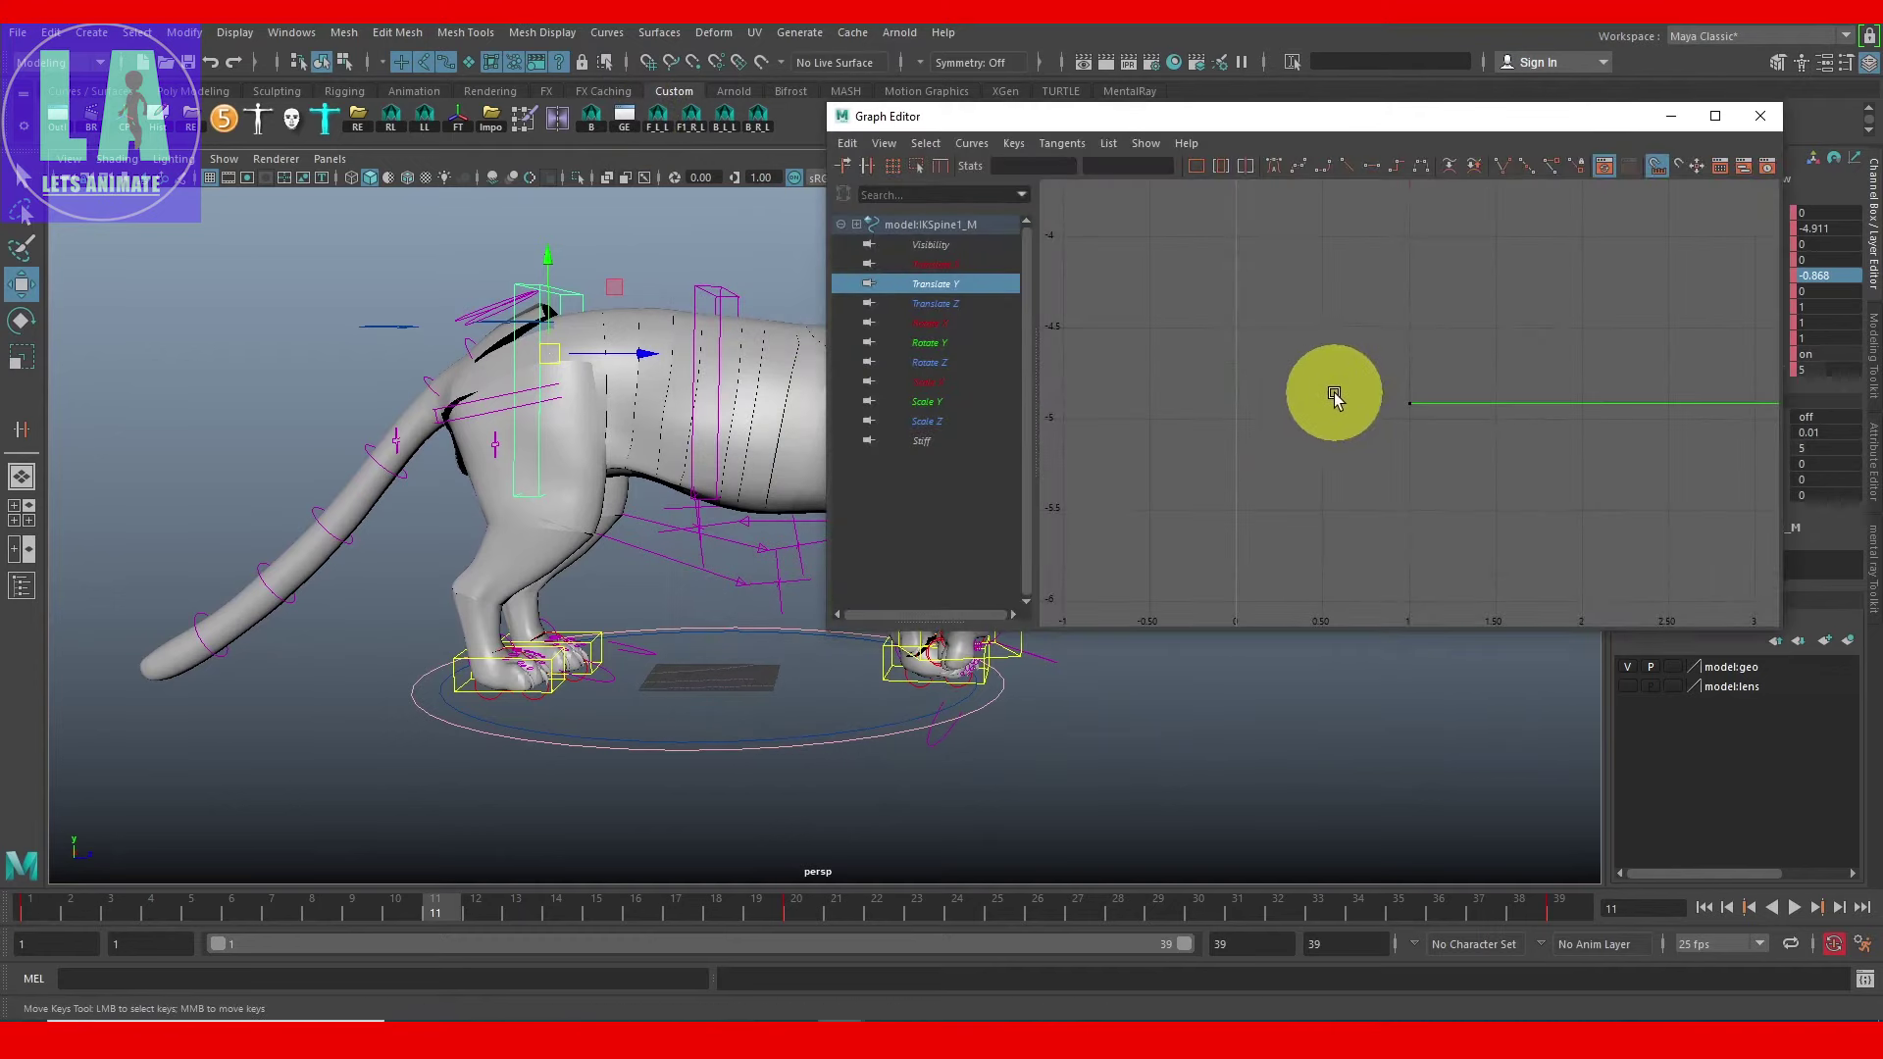
pyautogui.press('f')
pyautogui.press('f')
pyautogui.moveTo(1416, 521); pyautogui.dragTo(1417, 491, button='middle')
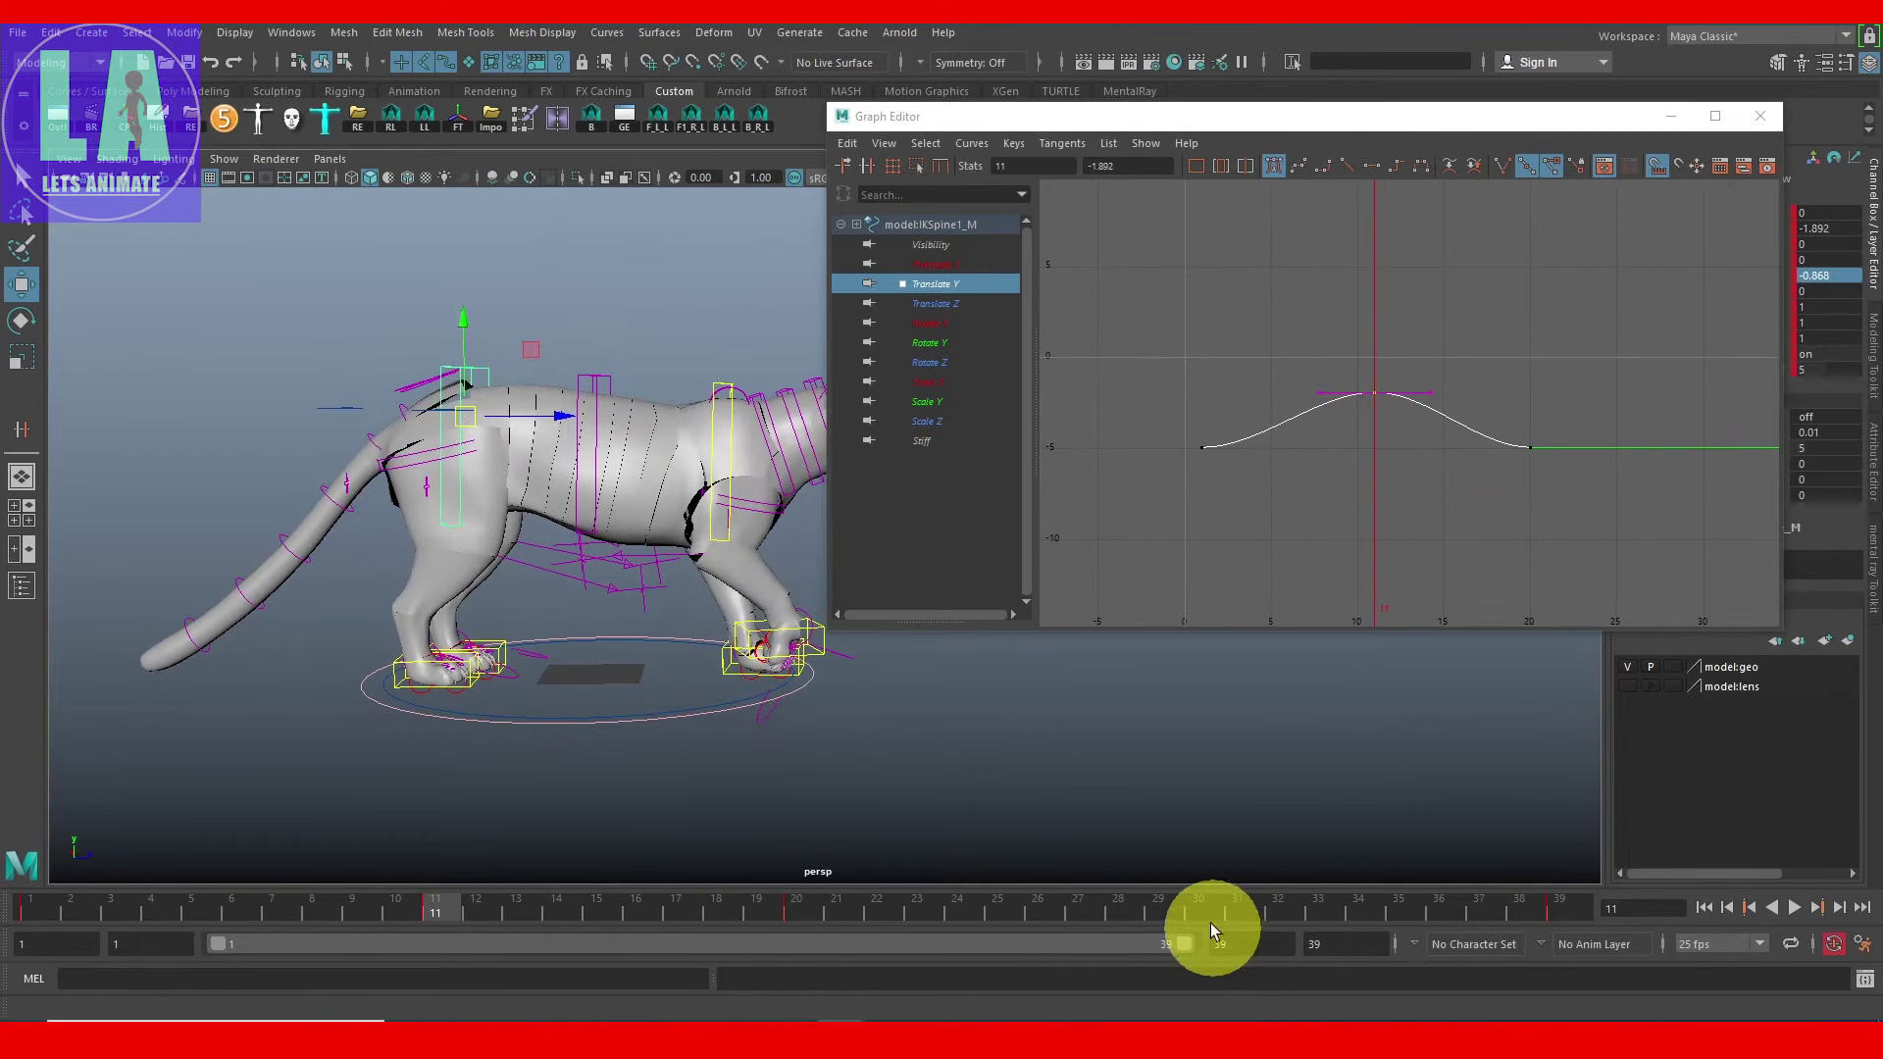
pyautogui.click(1199, 907)
pyautogui.press('a')
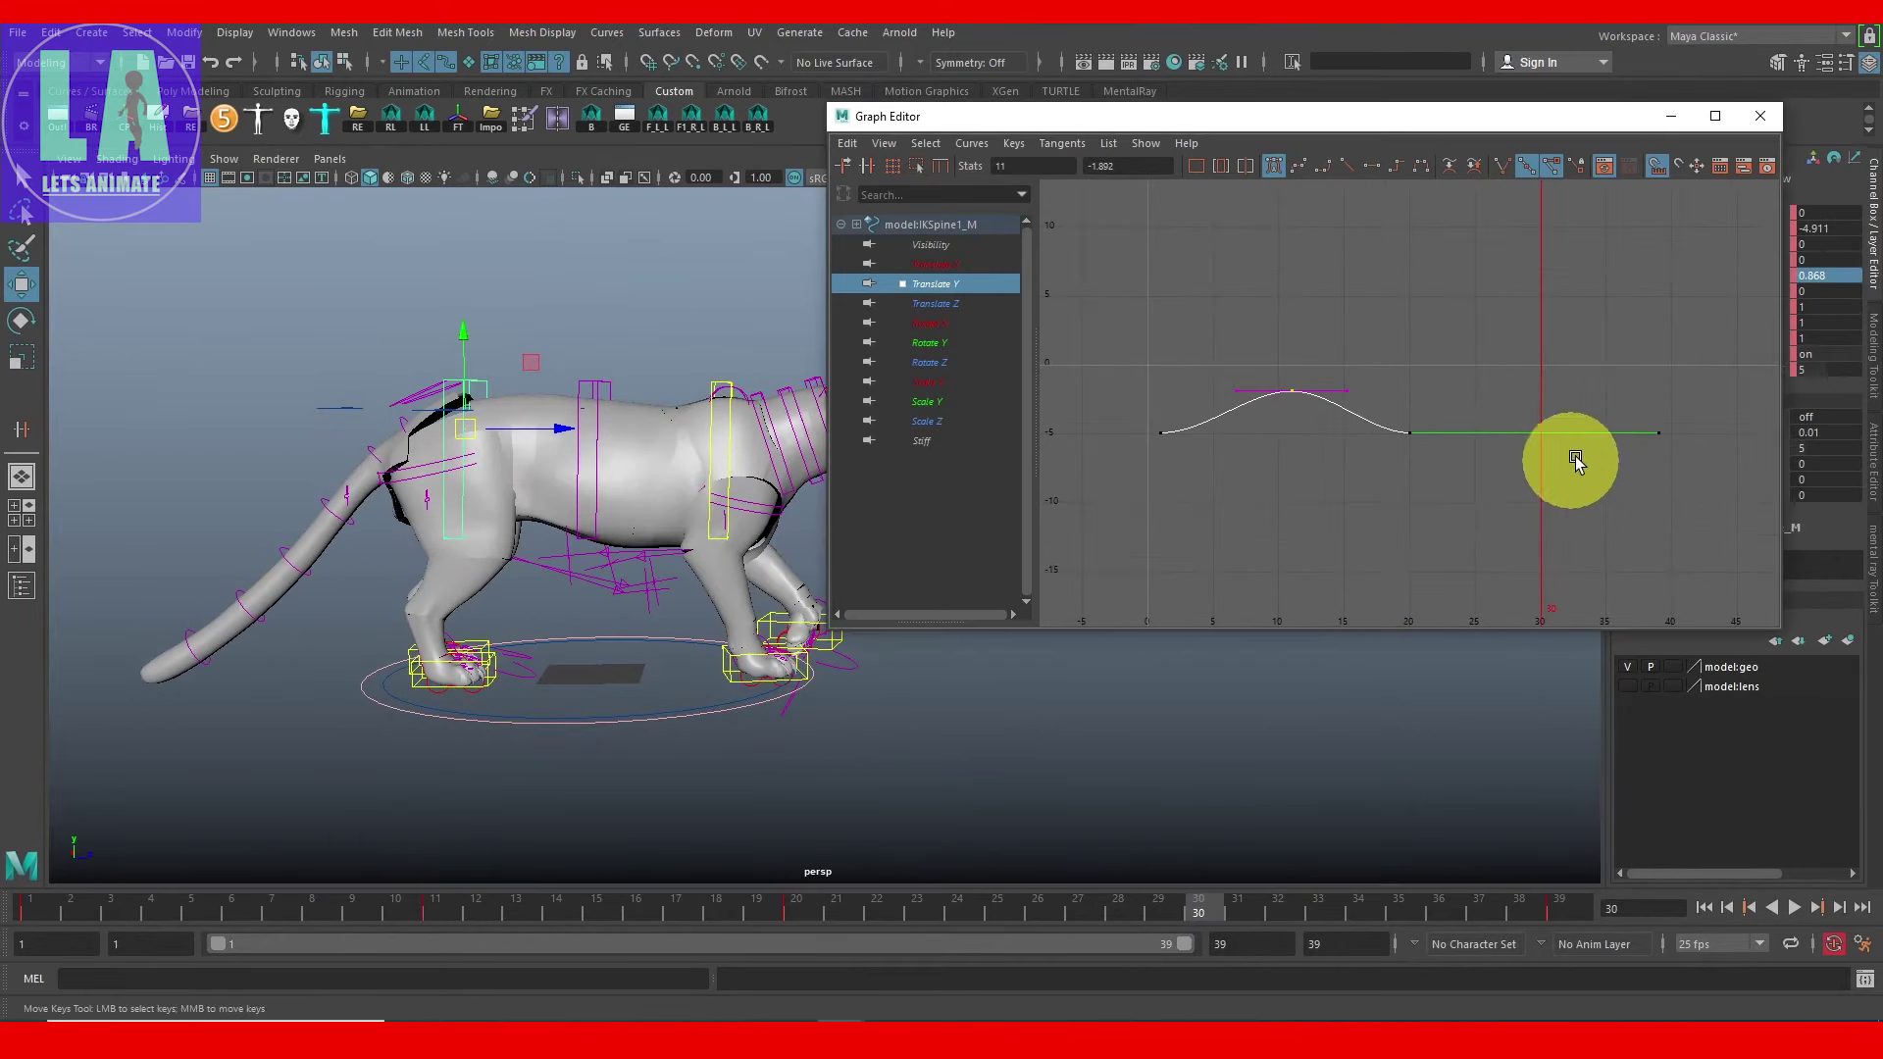
pyautogui.press('s')
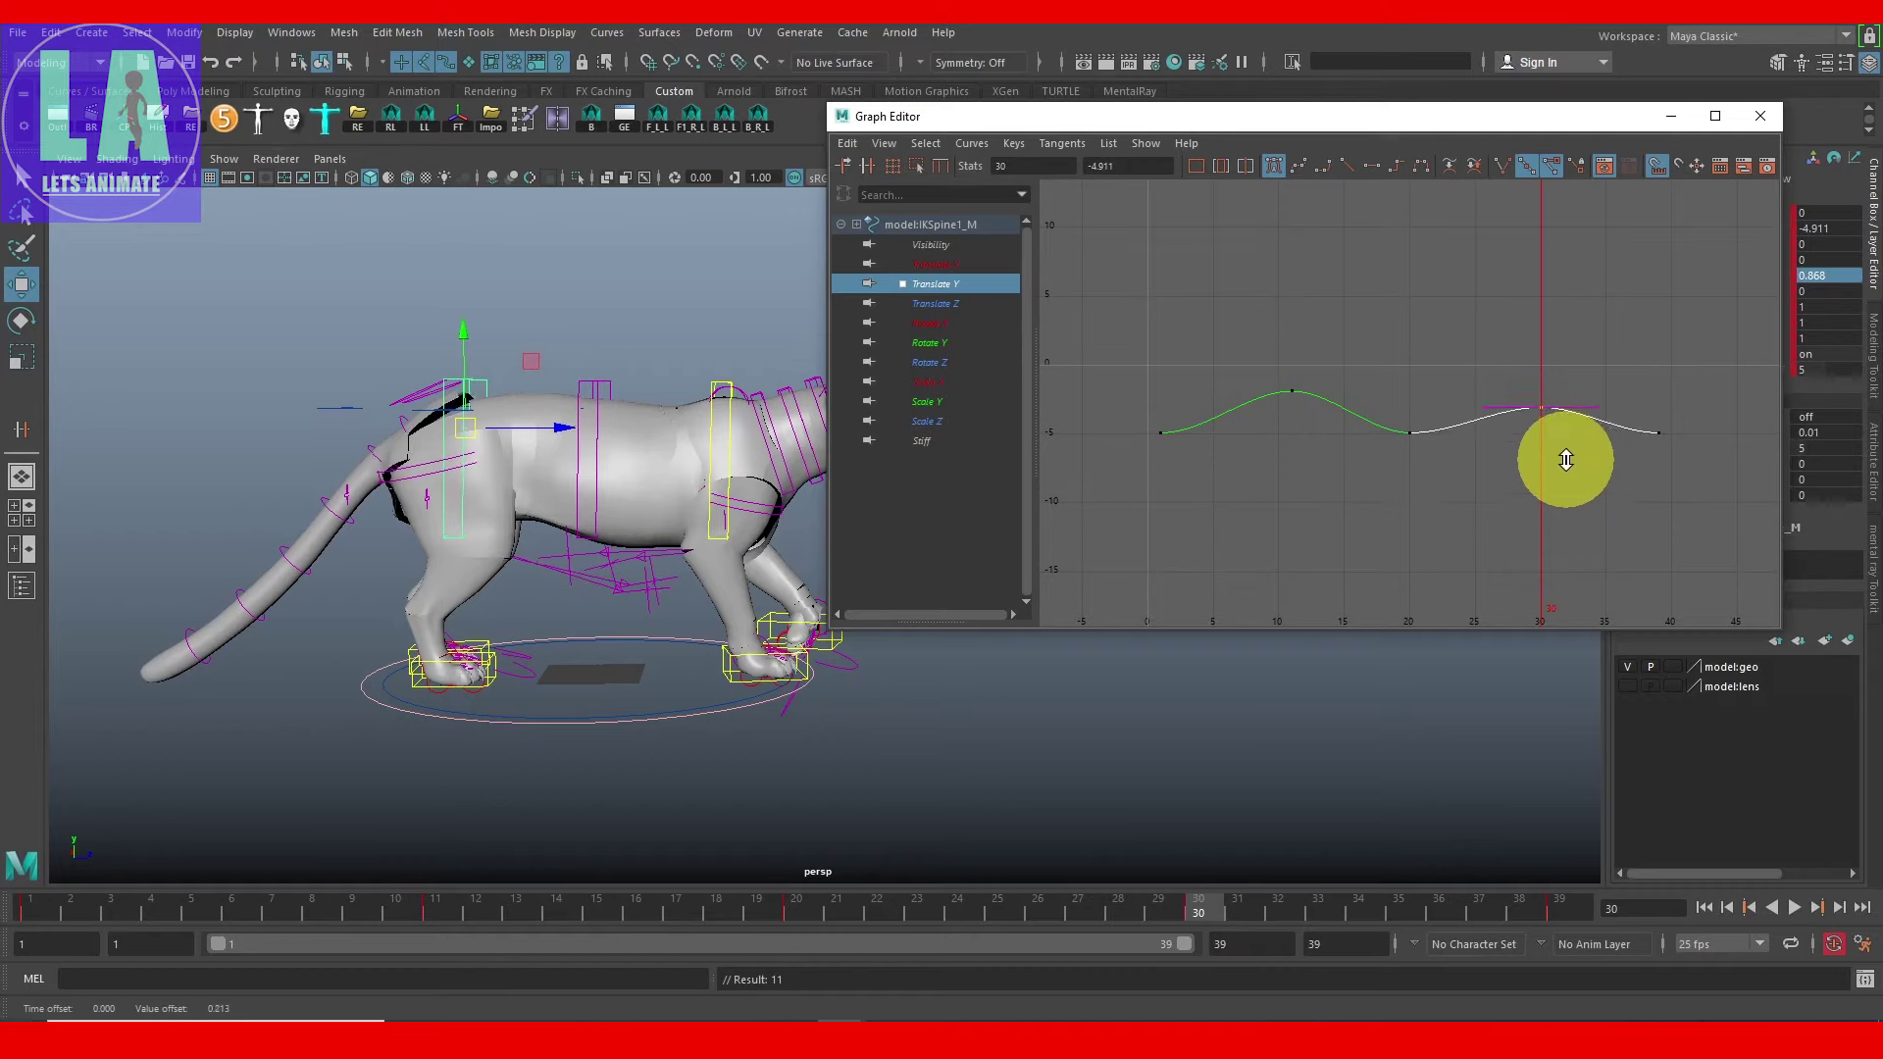
pyautogui.moveTo(1567, 460); pyautogui.dragTo(1565, 420, button='middle')
pyautogui.click(1292, 391)
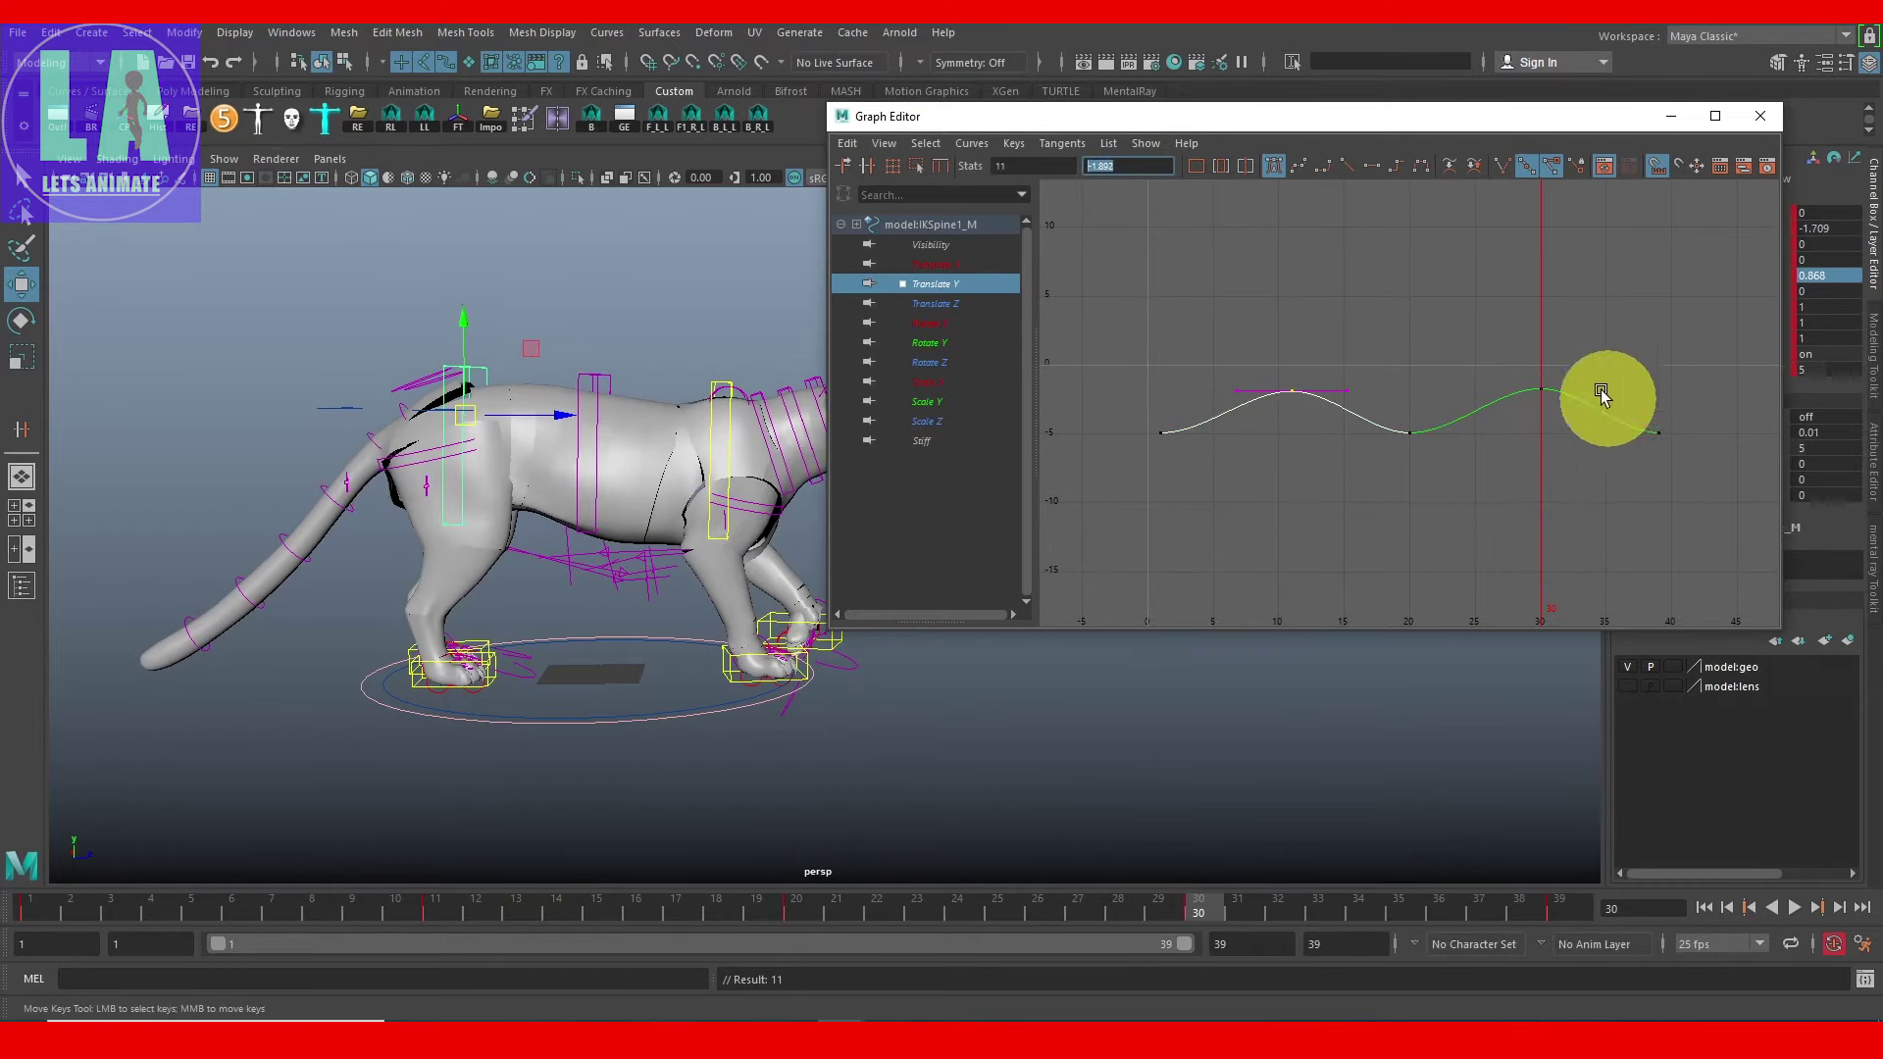
pyautogui.click(1541, 389)
pyautogui.click(1103, 172)
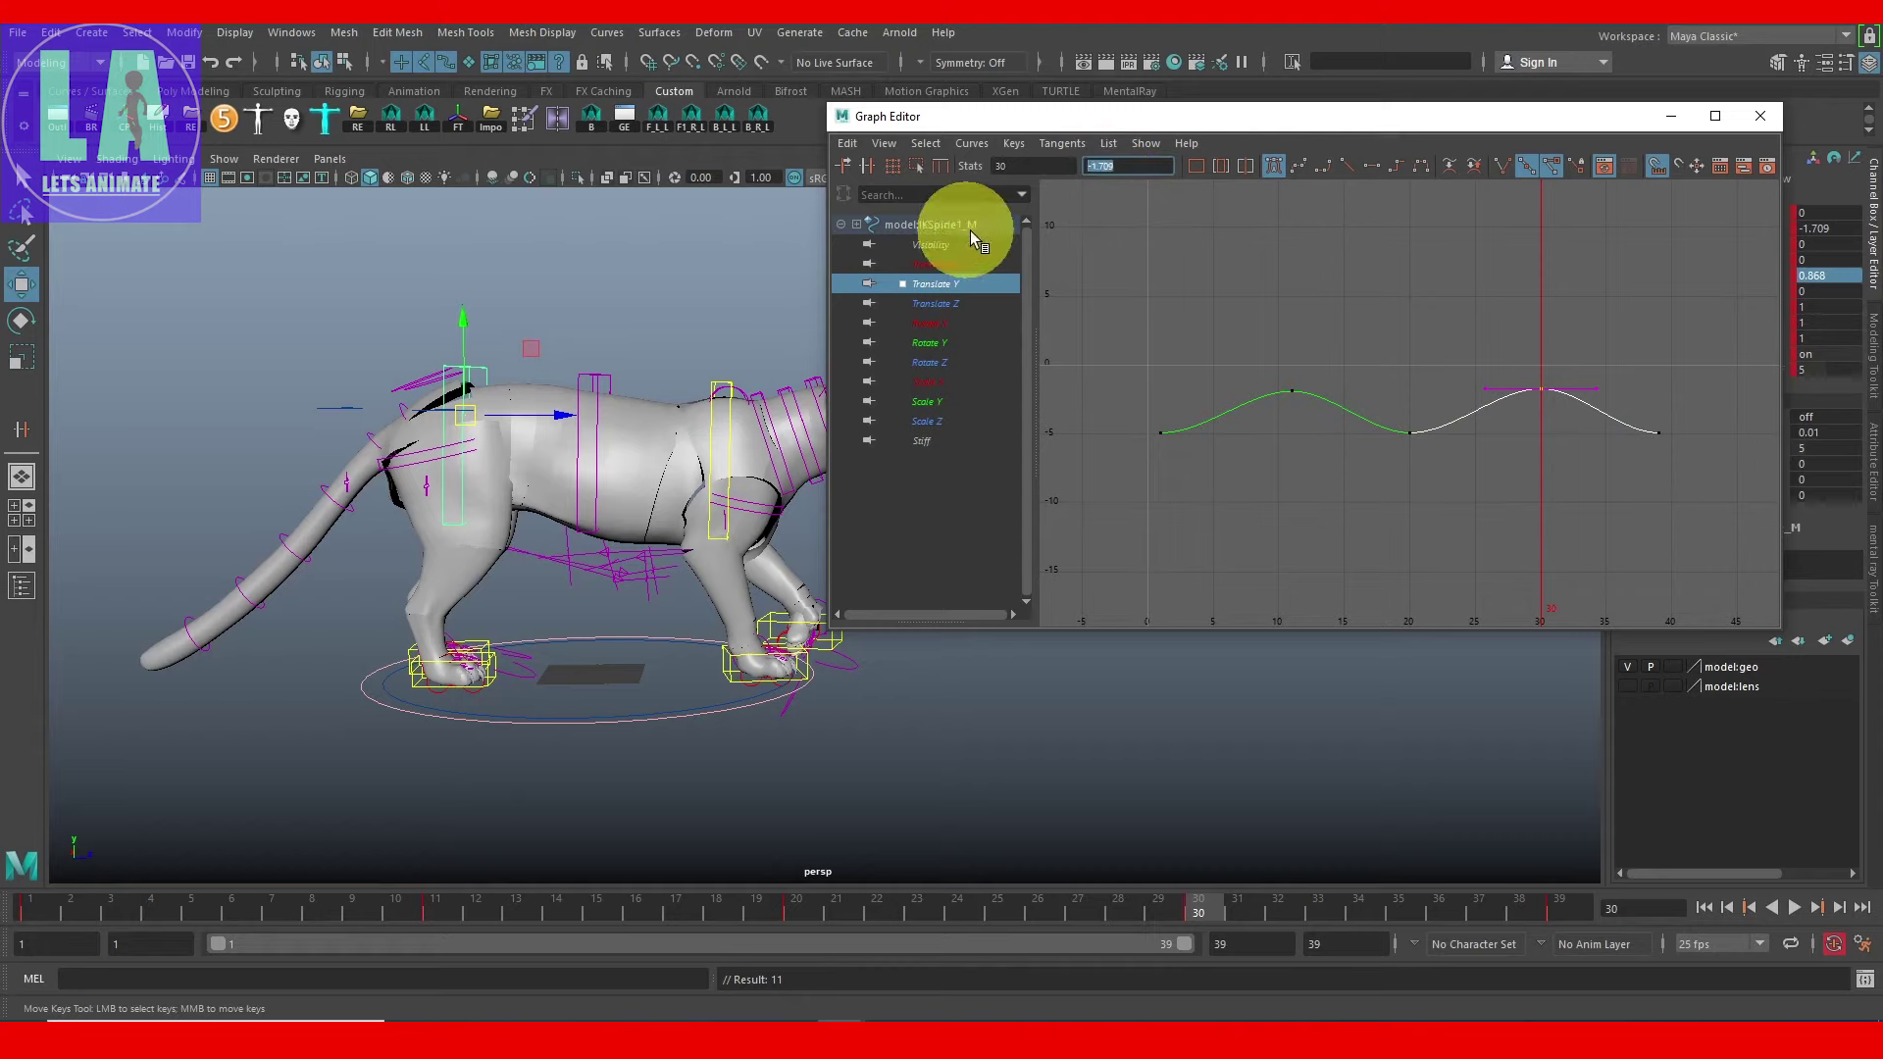
pyautogui.click(1408, 327)
# Step: Play back the animation to check the spine's vertical bob
pyautogui.hotkey('alt', 'v')
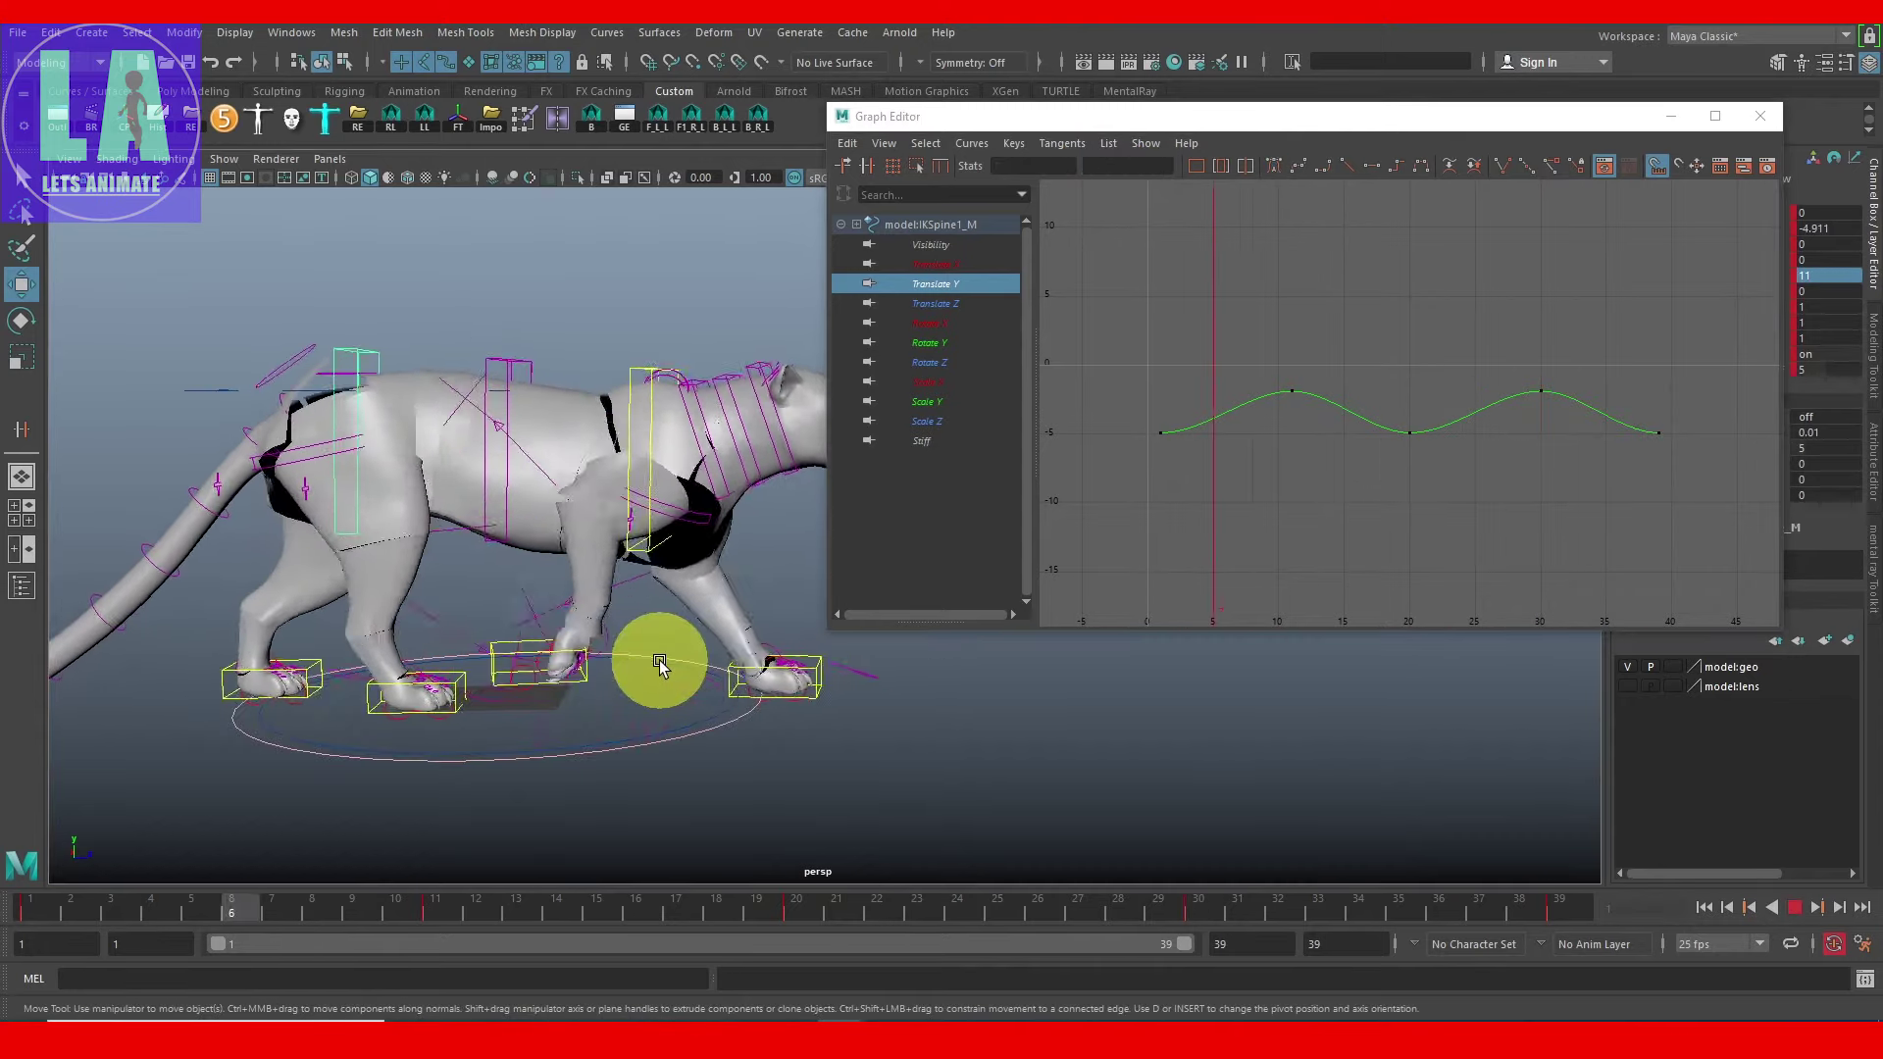
pyautogui.hotkey('alt', 'v')
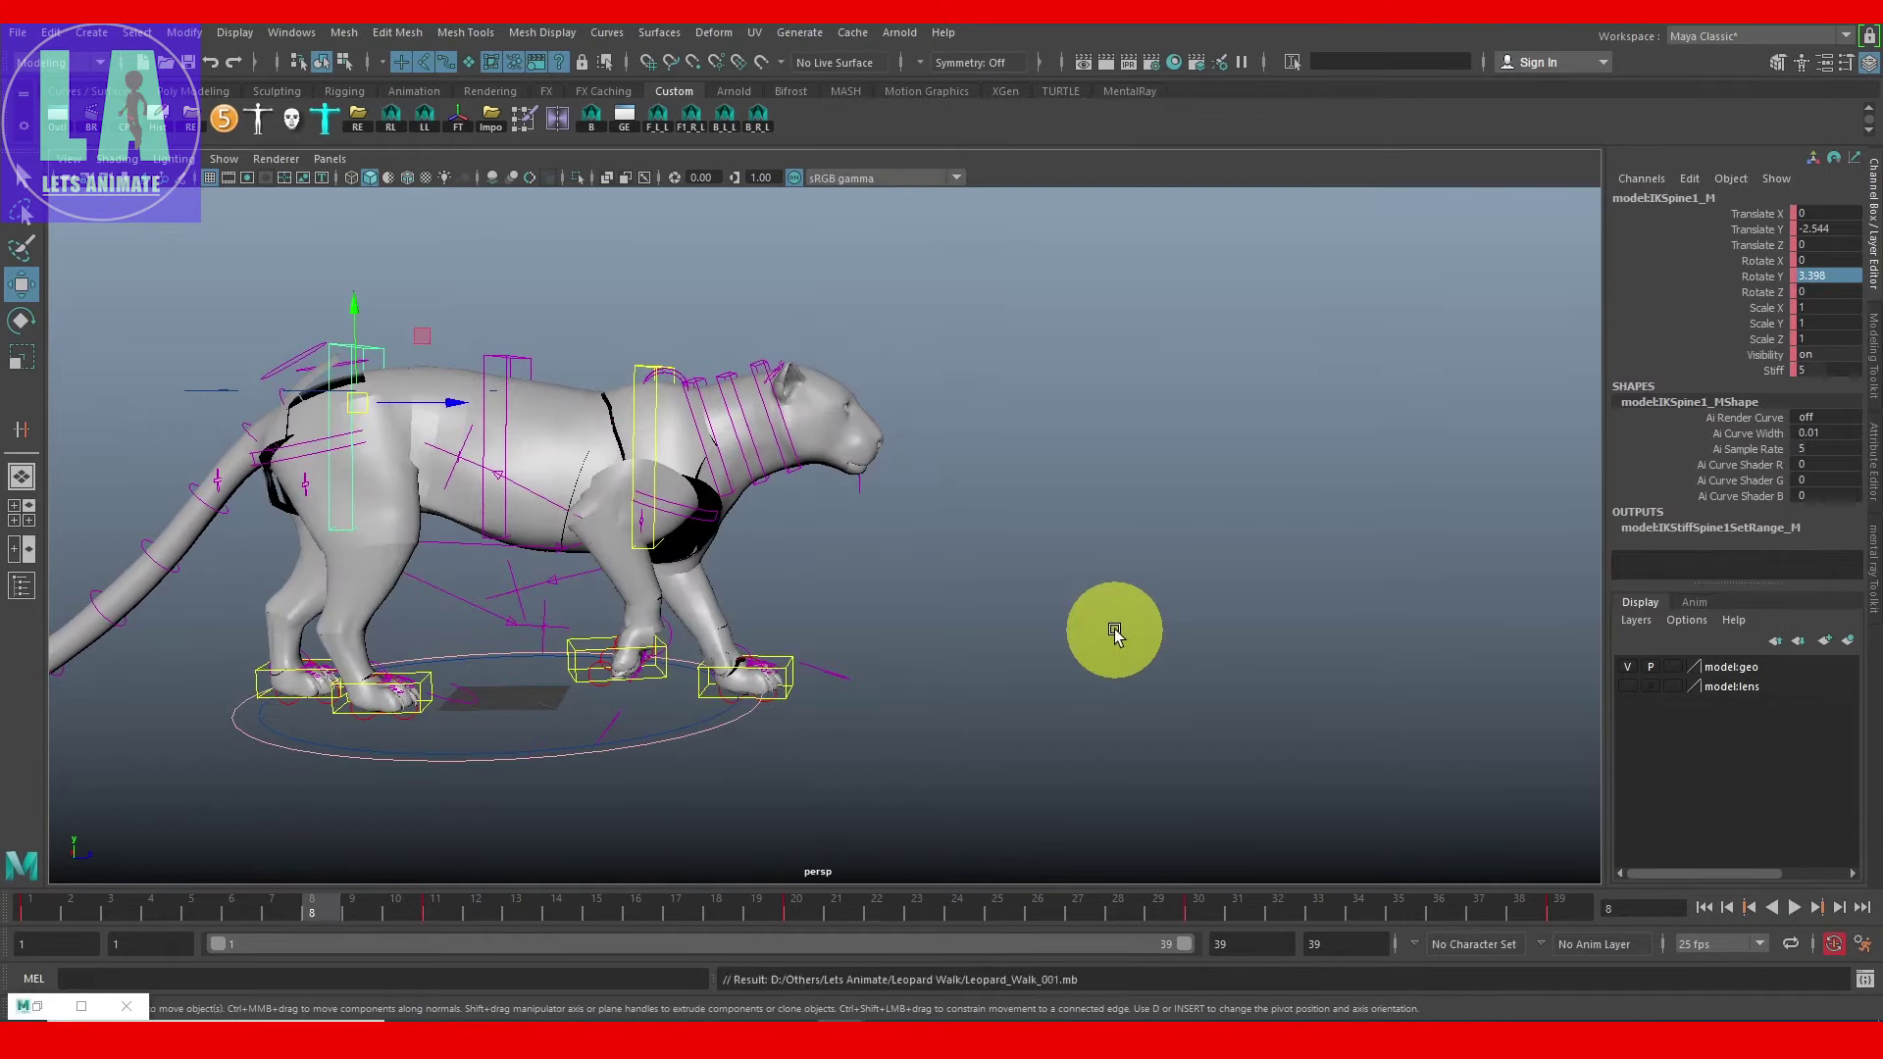
pyautogui.keyDown('alt'); pyautogui.moveTo(1115, 635); pyautogui.dragTo(87, 951, button='middle'); pyautogui.keyUp('alt')
pyautogui.moveTo(110, 903); pyautogui.dragTo(233, 930)
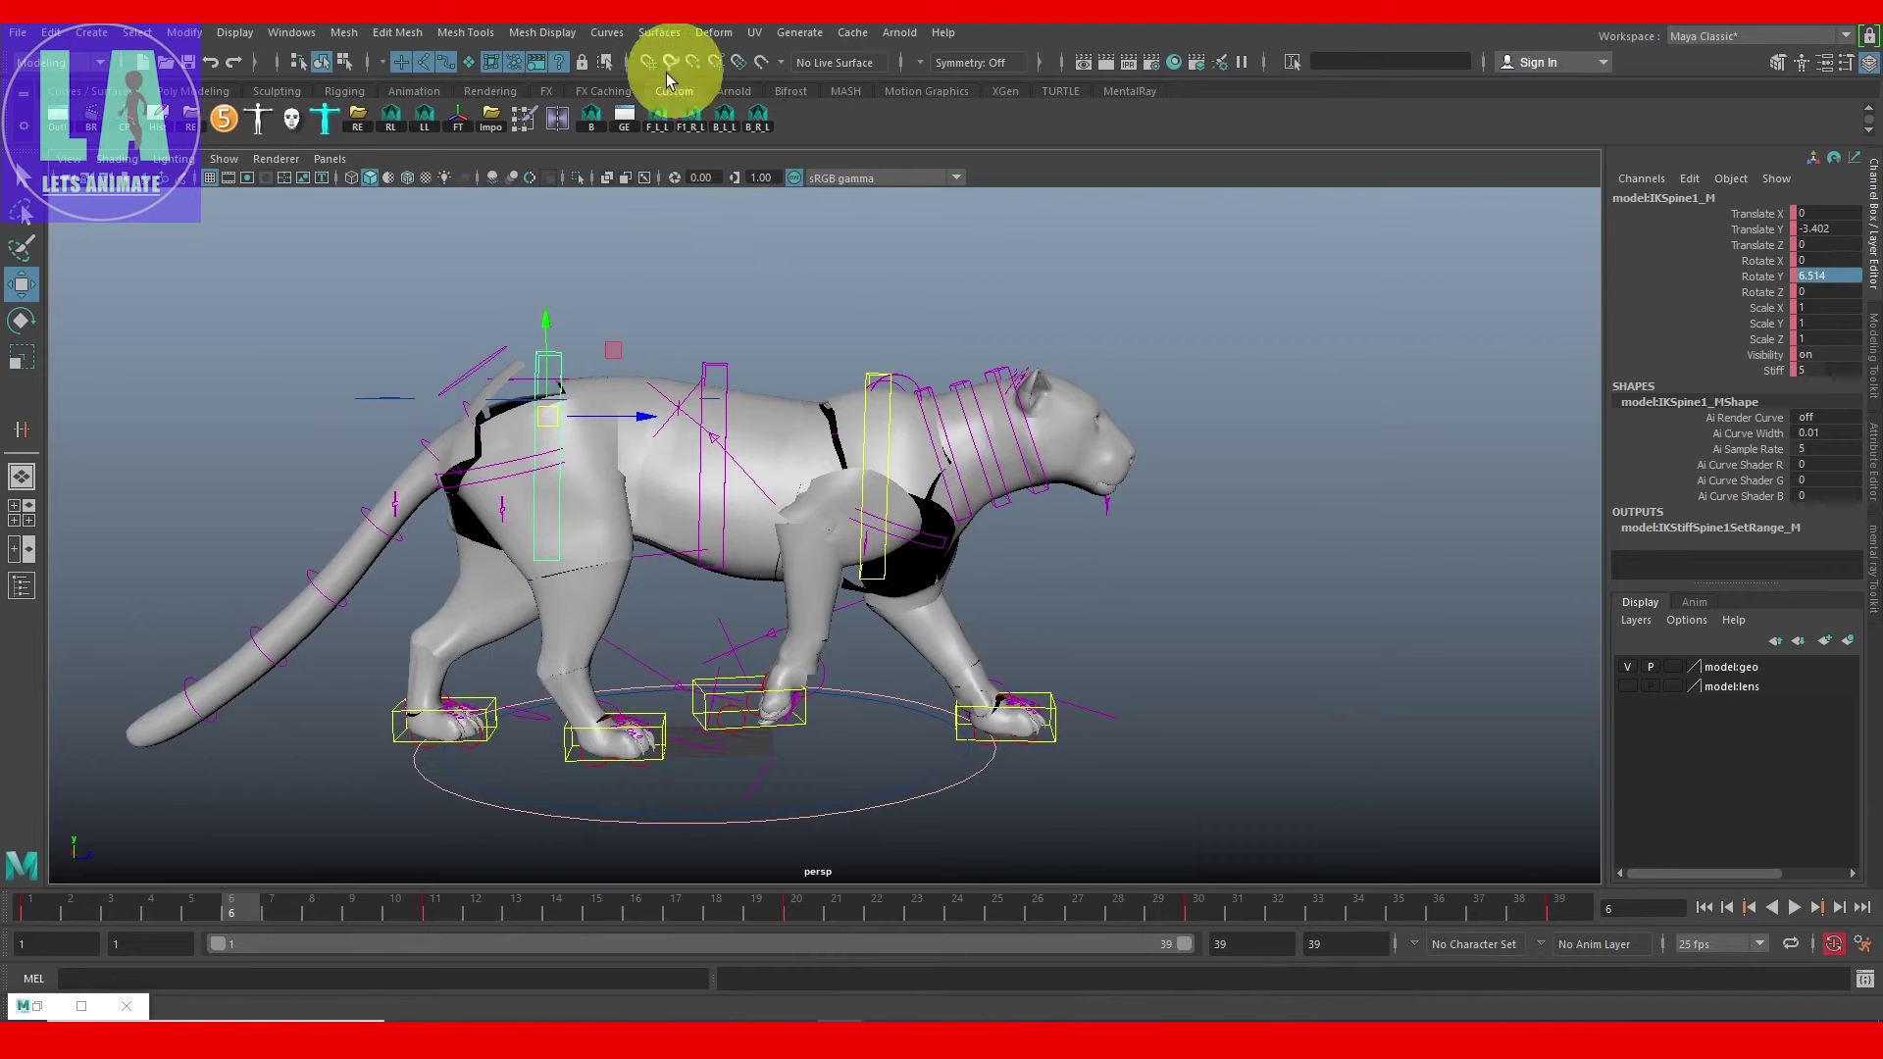
# Step: Insert a lowered Translate Y key at frame 6 to create a dip
pyautogui.click(624, 116)
pyautogui.click(1226, 404)
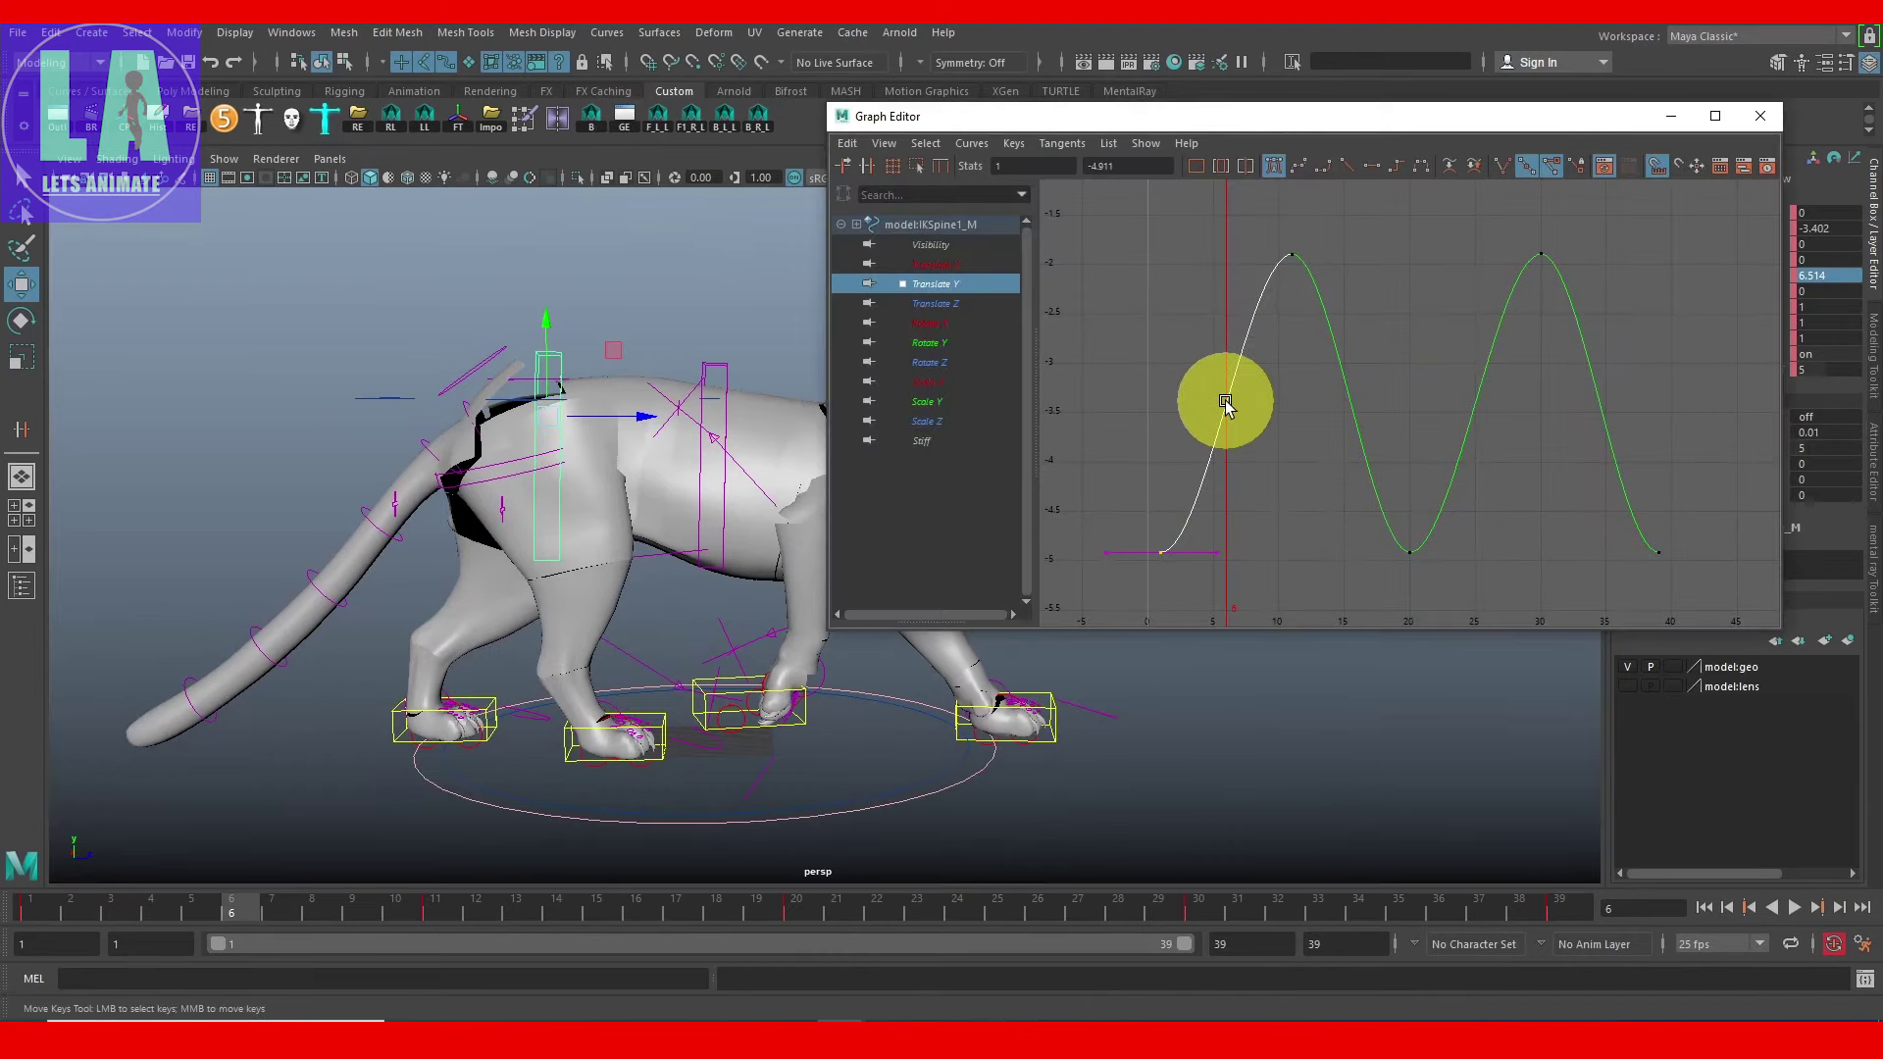
pyautogui.middleClick(1226, 400)
pyautogui.press('w')
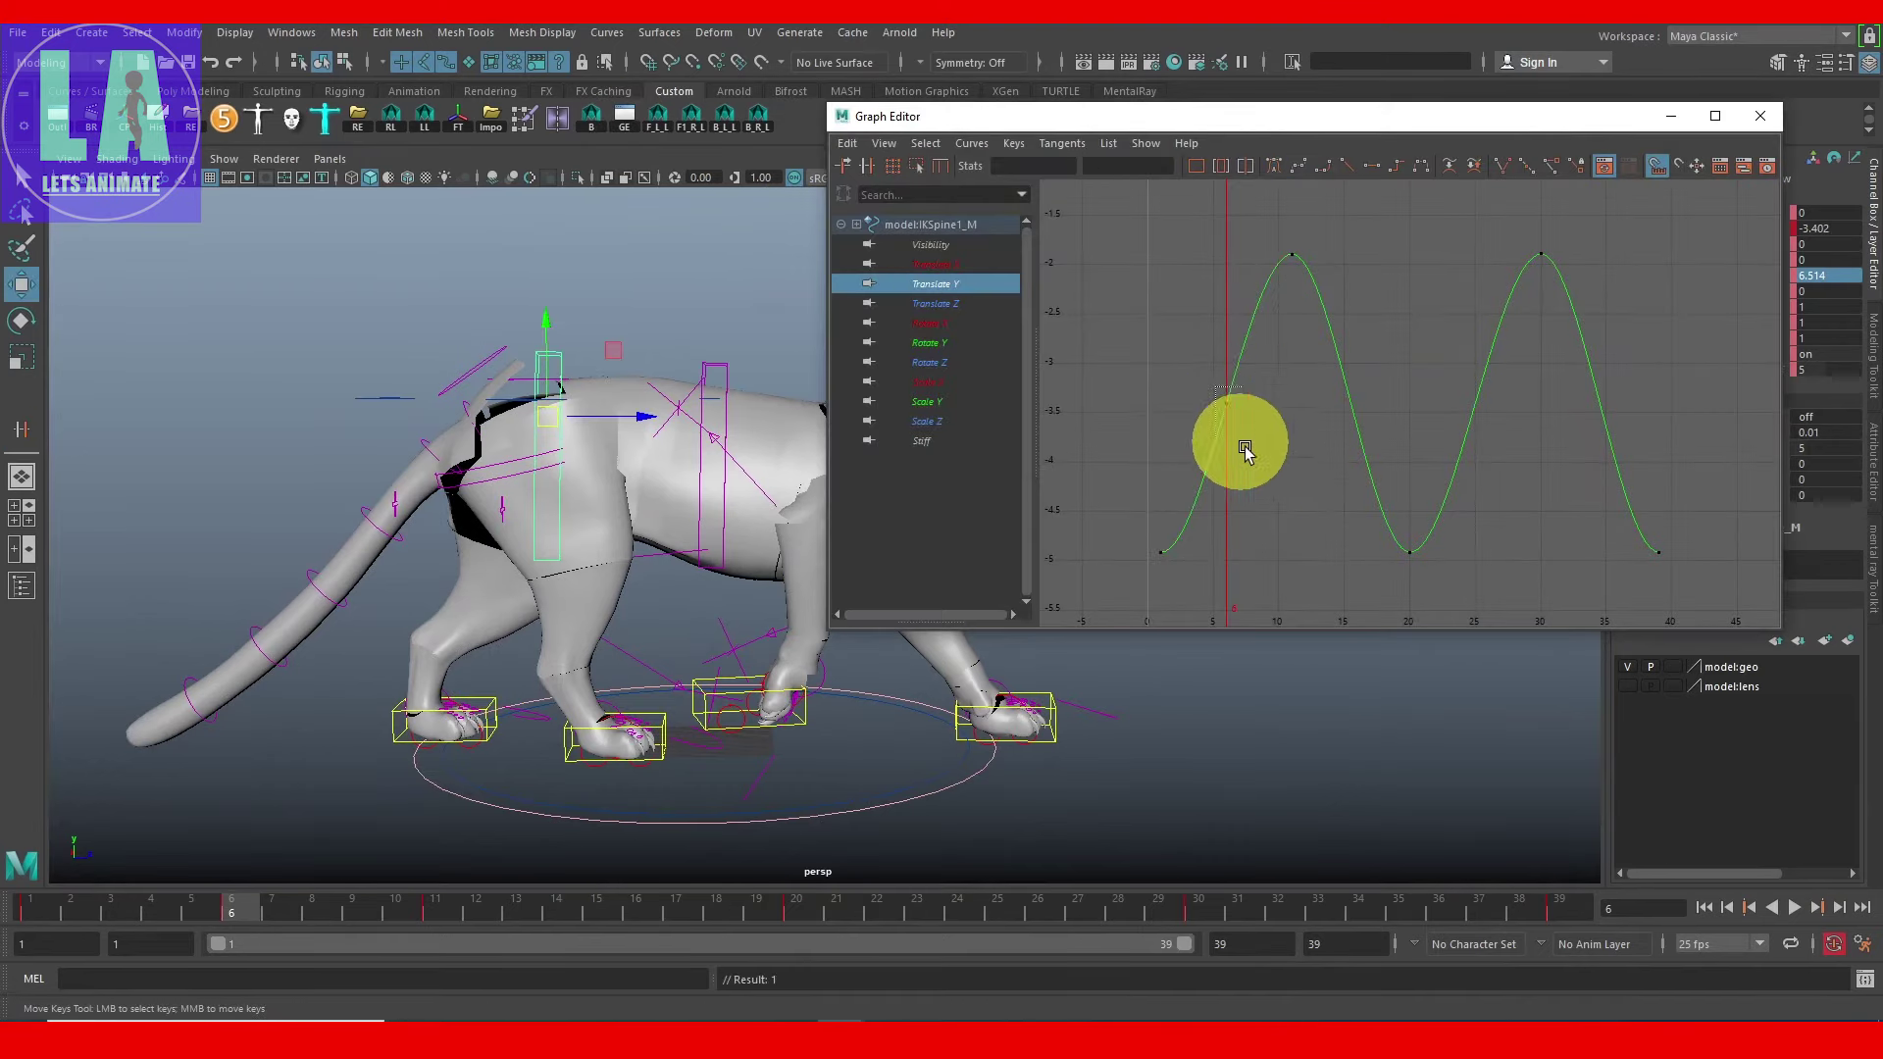
pyautogui.press('f')
pyautogui.moveTo(1493, 450); pyautogui.dragTo(1489, 520, button='middle')
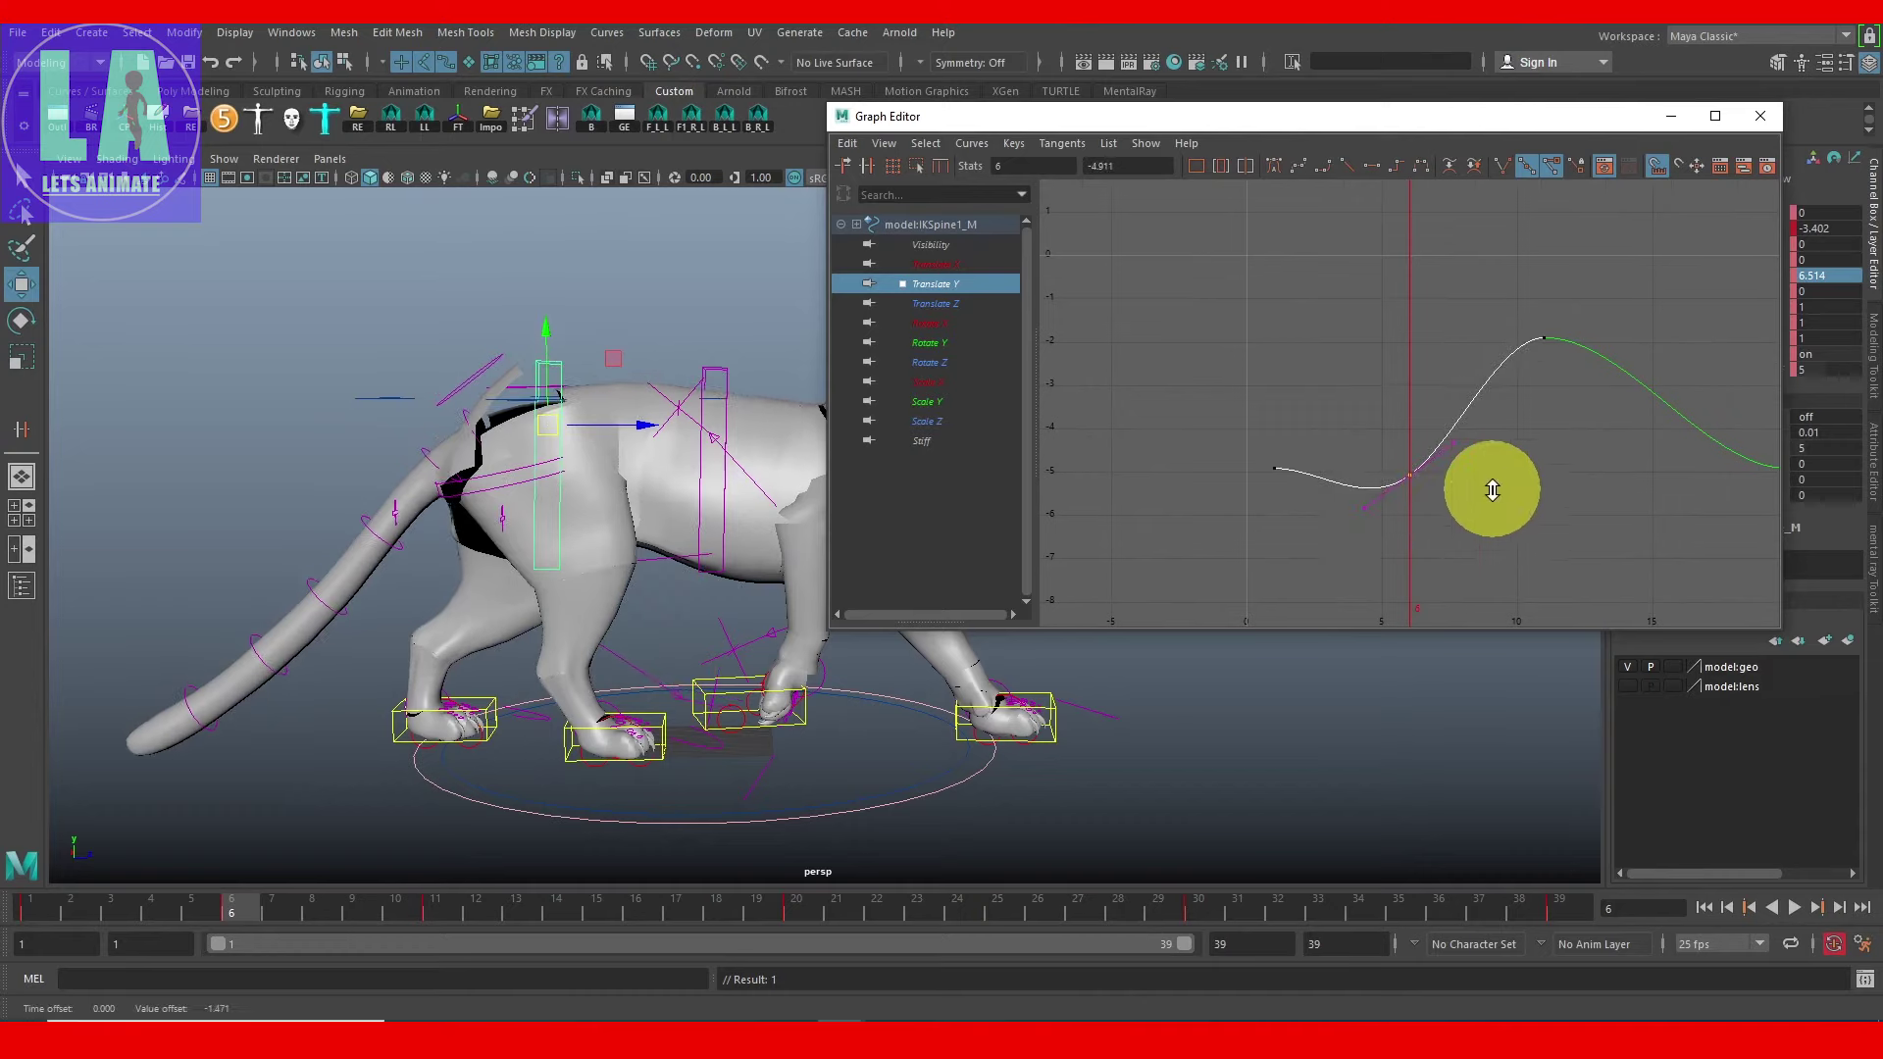
pyautogui.moveTo(1436, 436); pyautogui.dragTo(1493, 527)
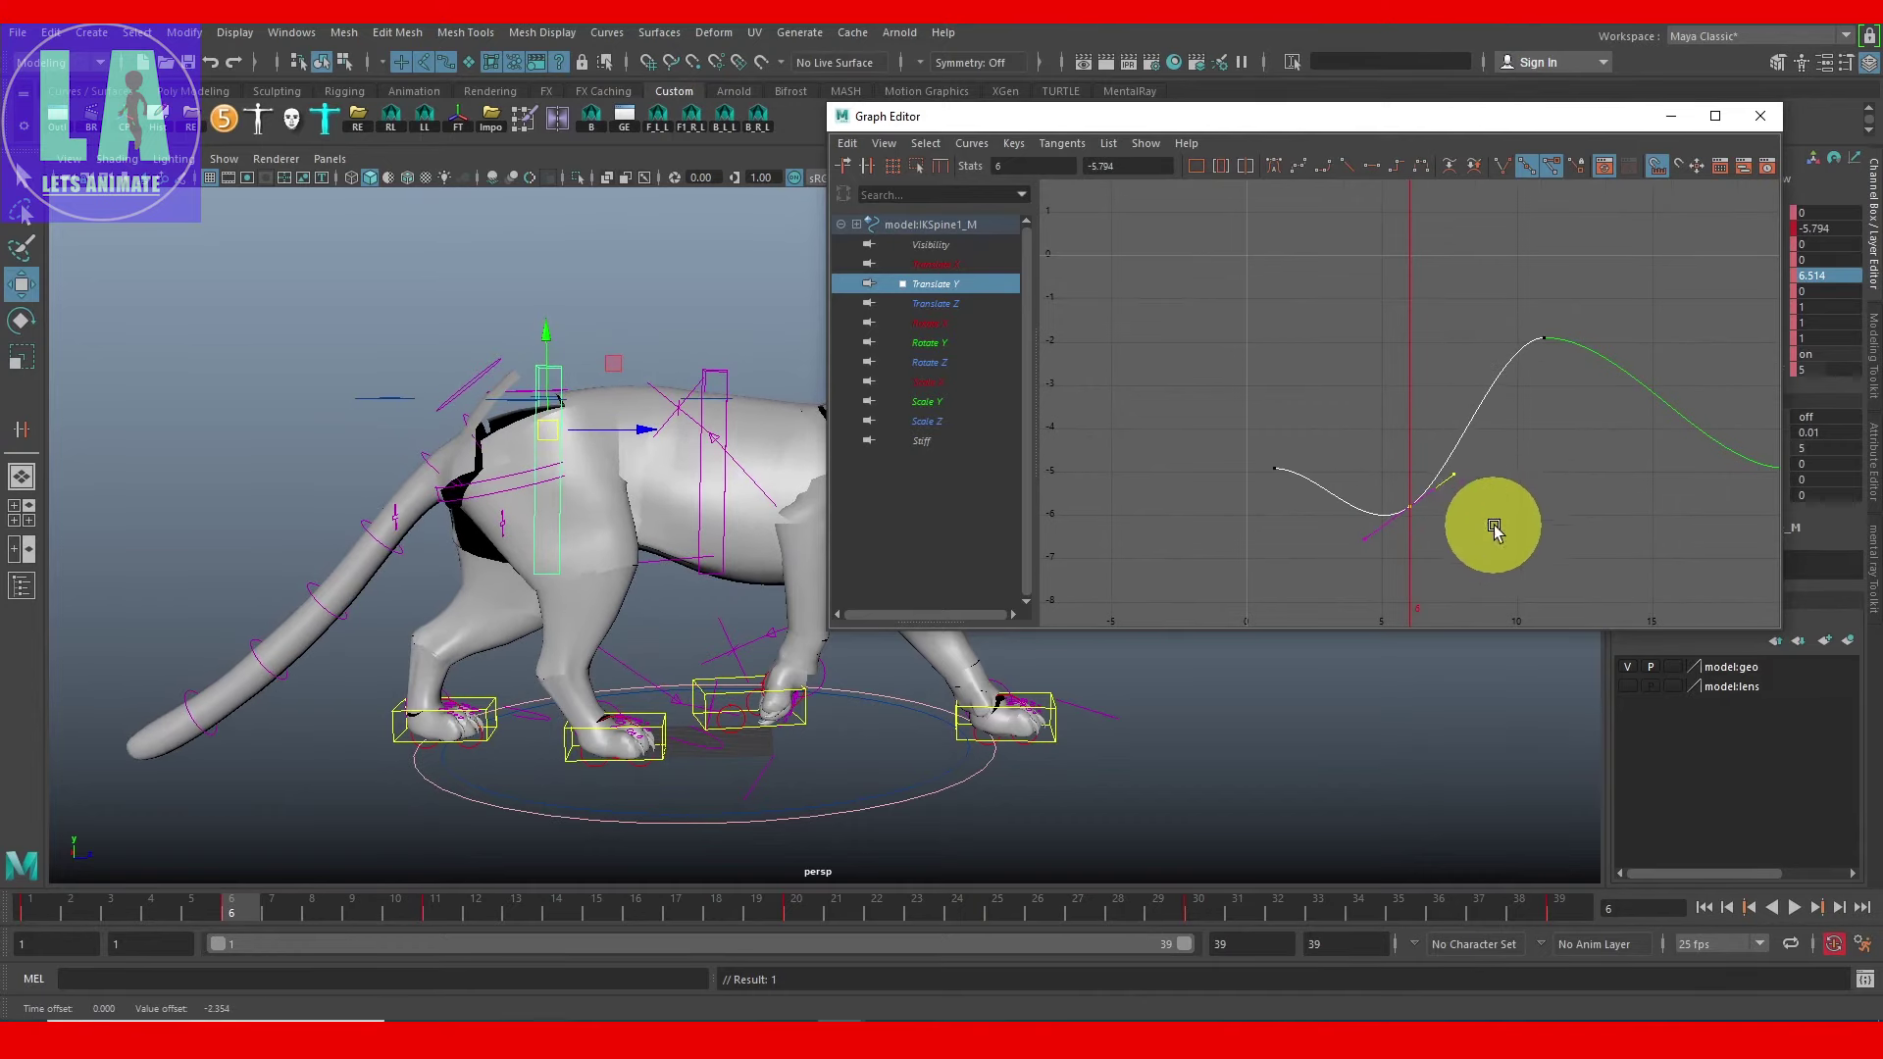
pyautogui.press('a')
# Step: Add a frame-25 Translate Y key lowered to match the frame-6 dip
pyautogui.click(996, 903)
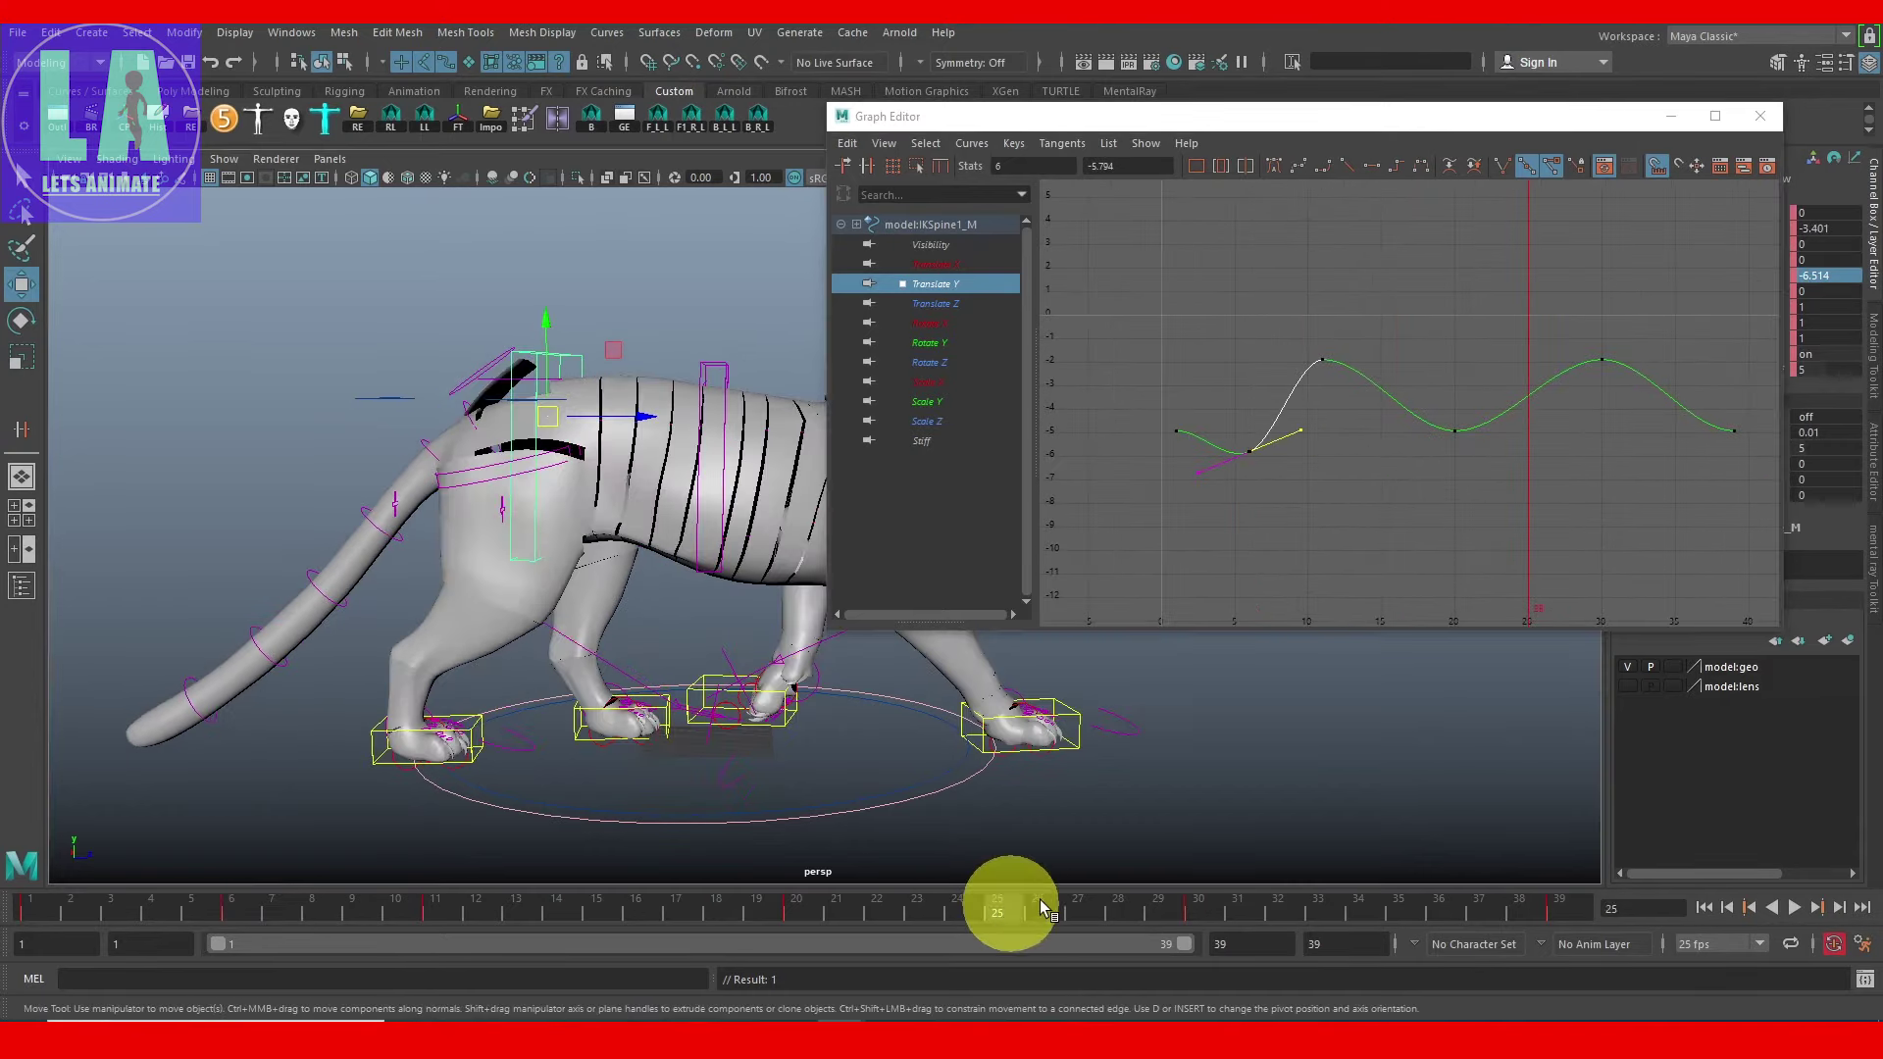
pyautogui.click(1195, 449)
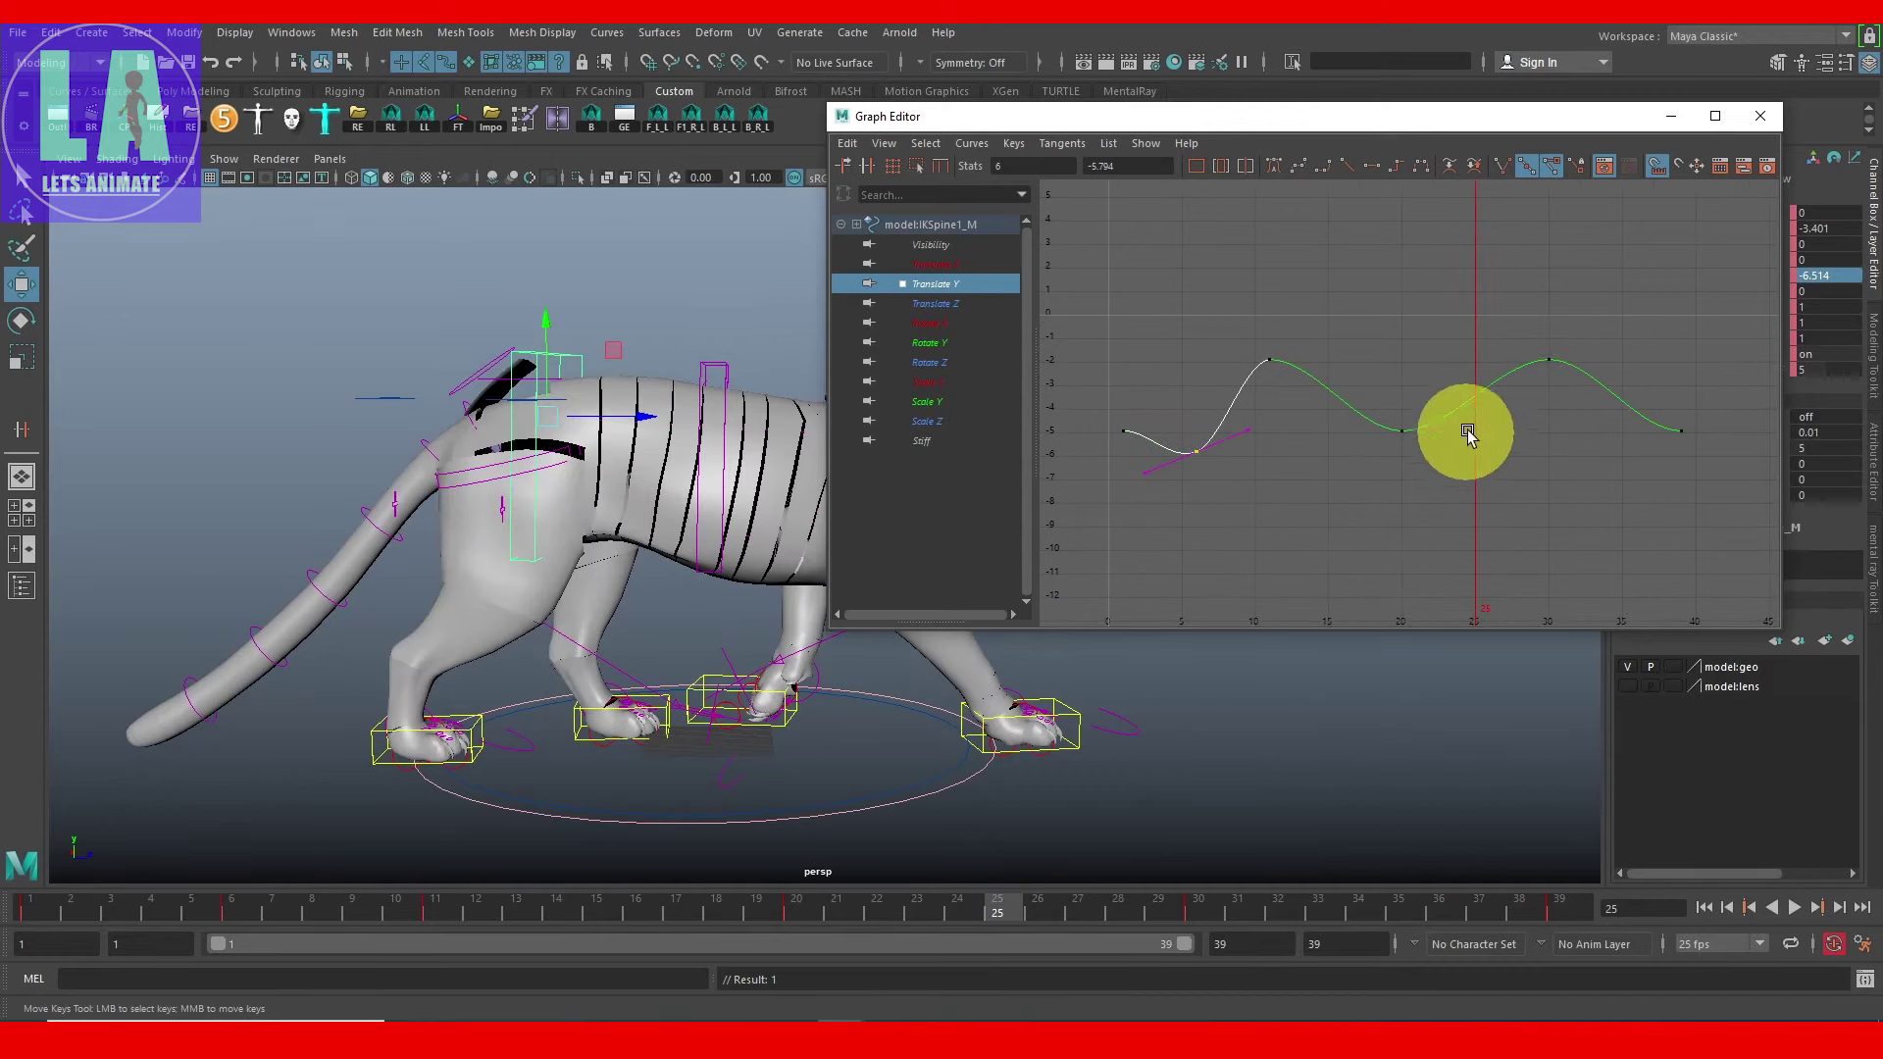
pyautogui.press('s')
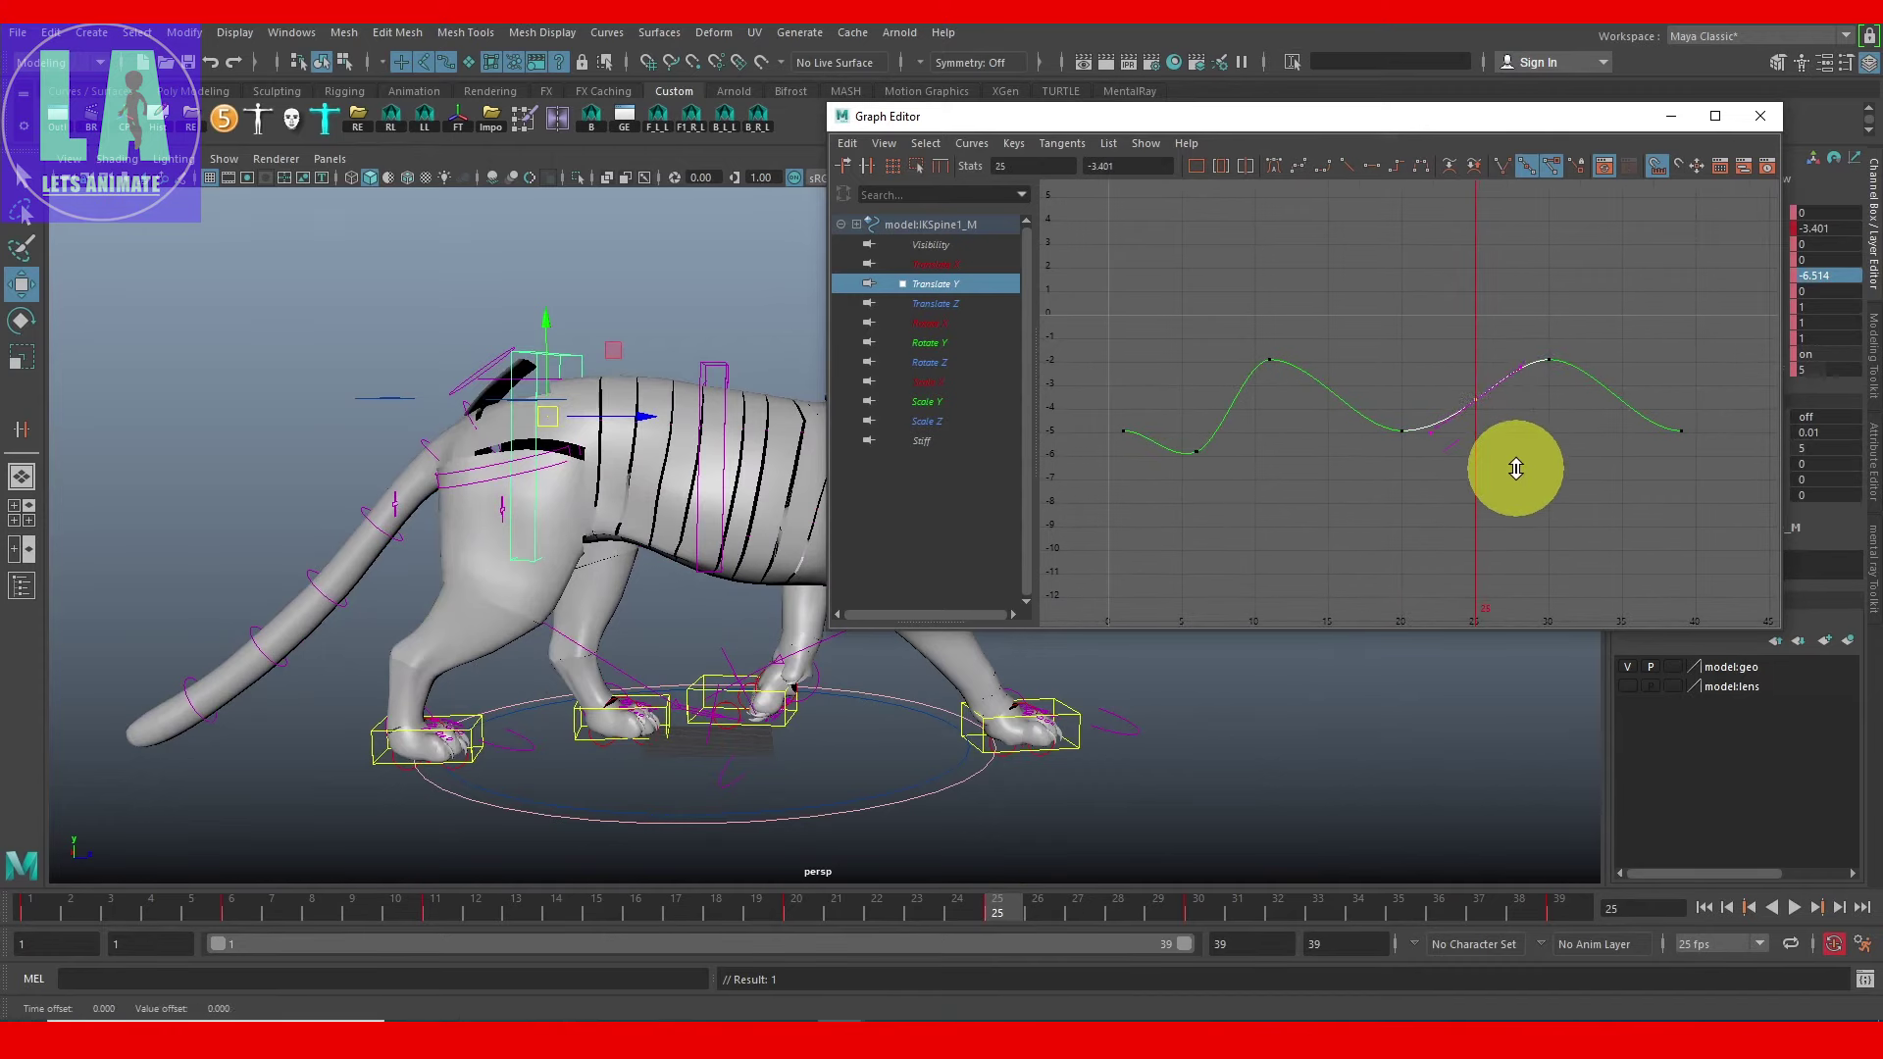
pyautogui.moveTo(1515, 469); pyautogui.dragTo(1515, 515, button='middle')
pyautogui.click(1195, 452)
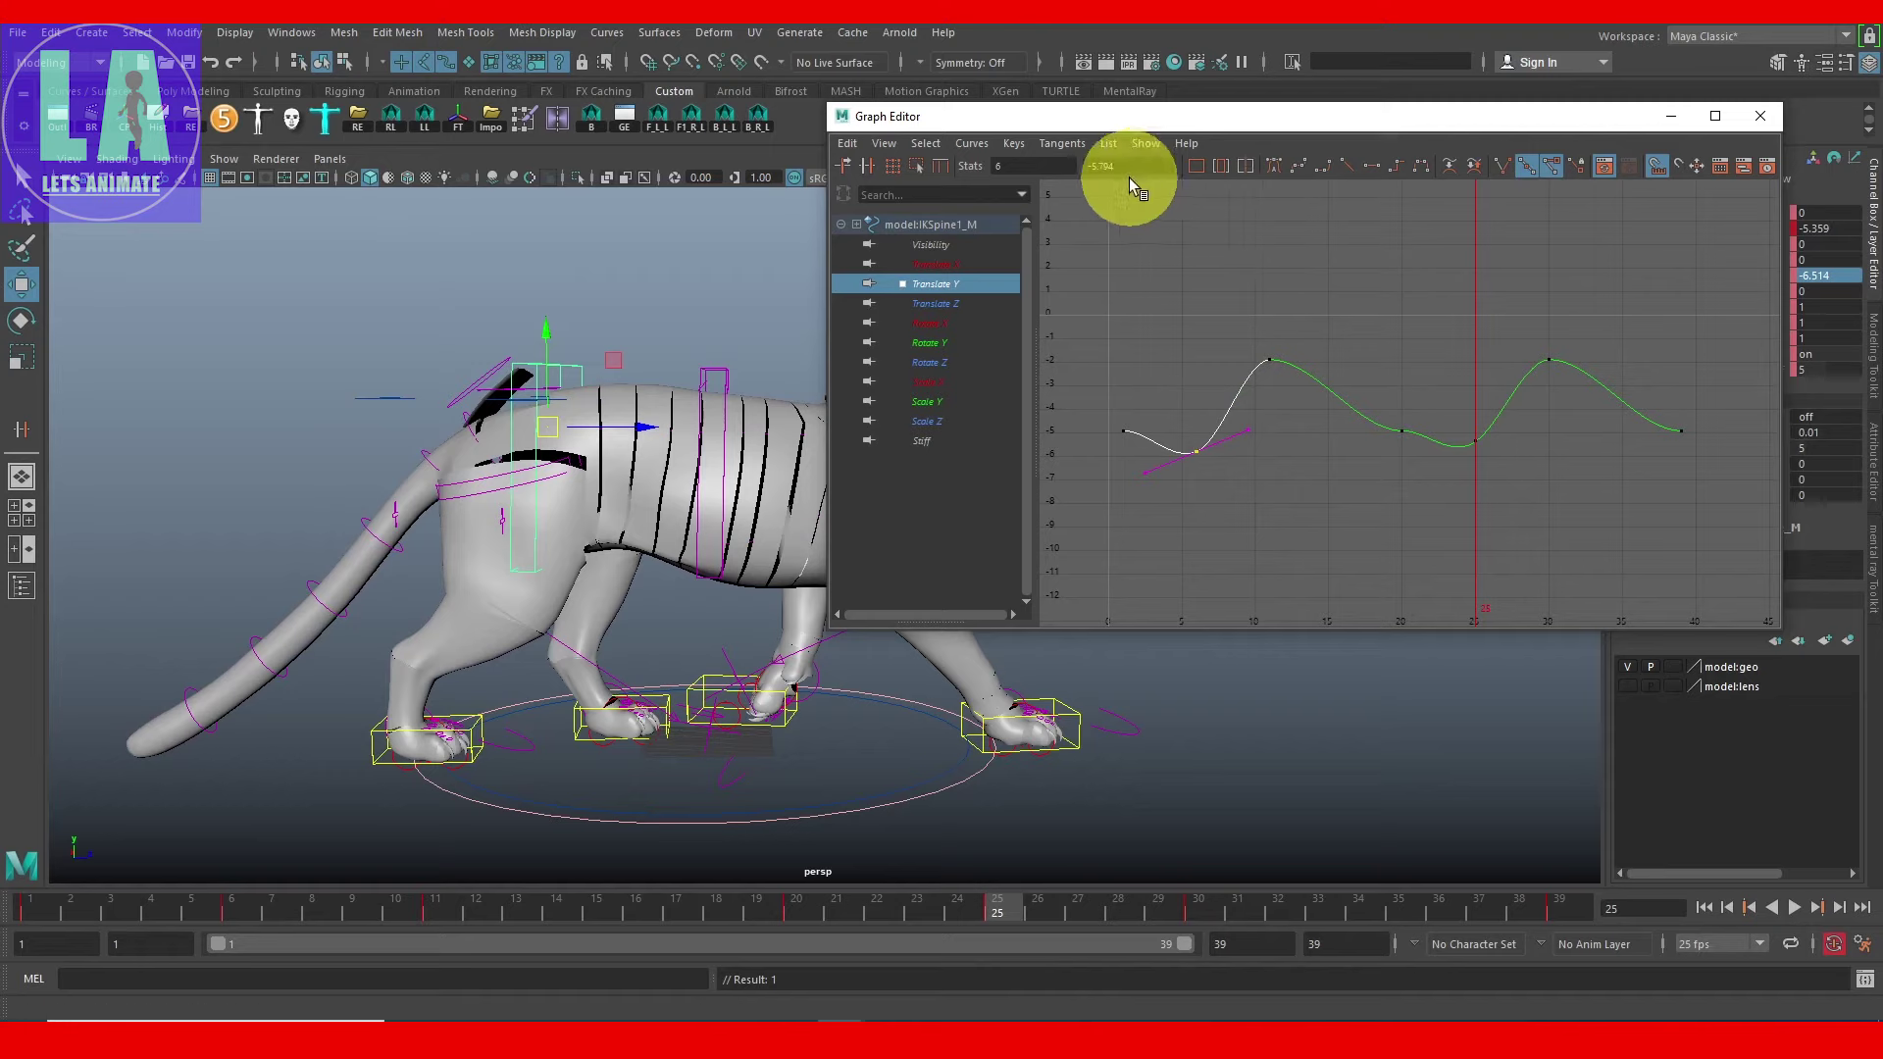
pyautogui.click(1474, 442)
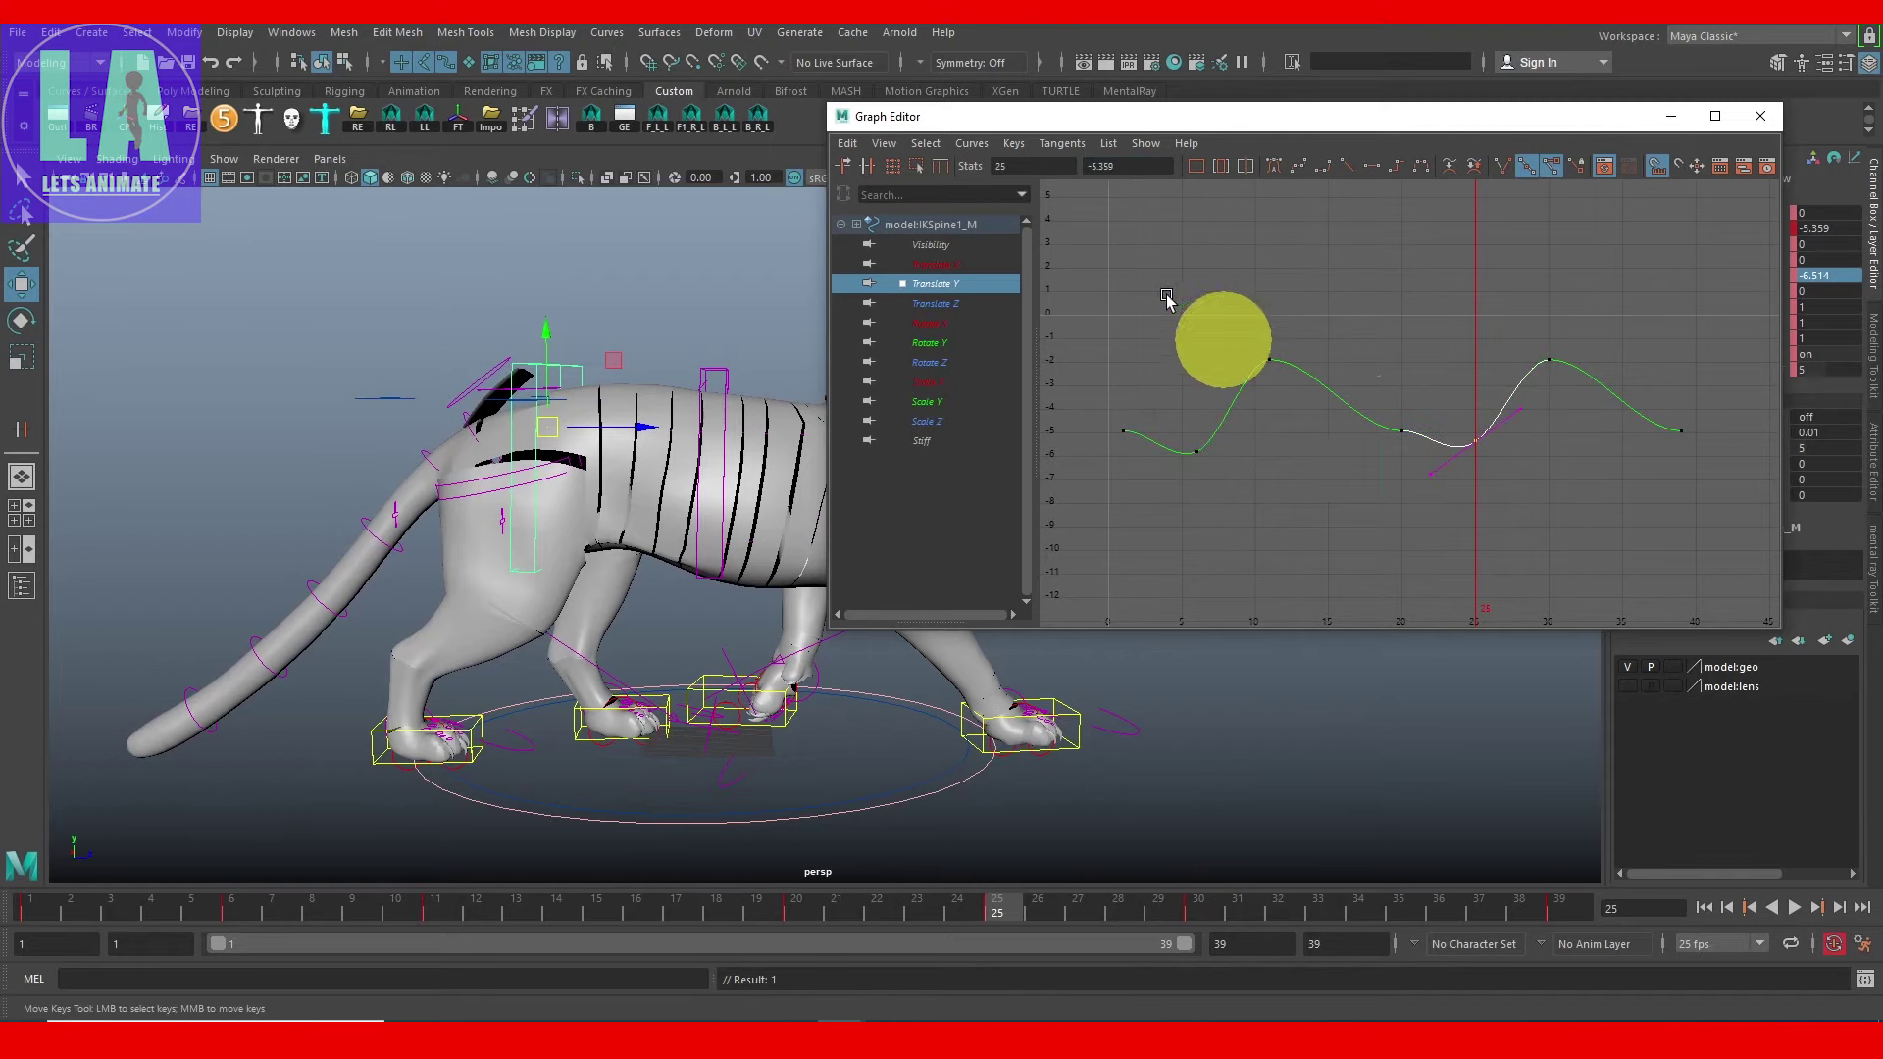
pyautogui.doubleClick(1119, 165)
pyautogui.moveTo(1316, 408); pyautogui.dragTo(1388, 419, button='middle')
pyautogui.click(1402, 431)
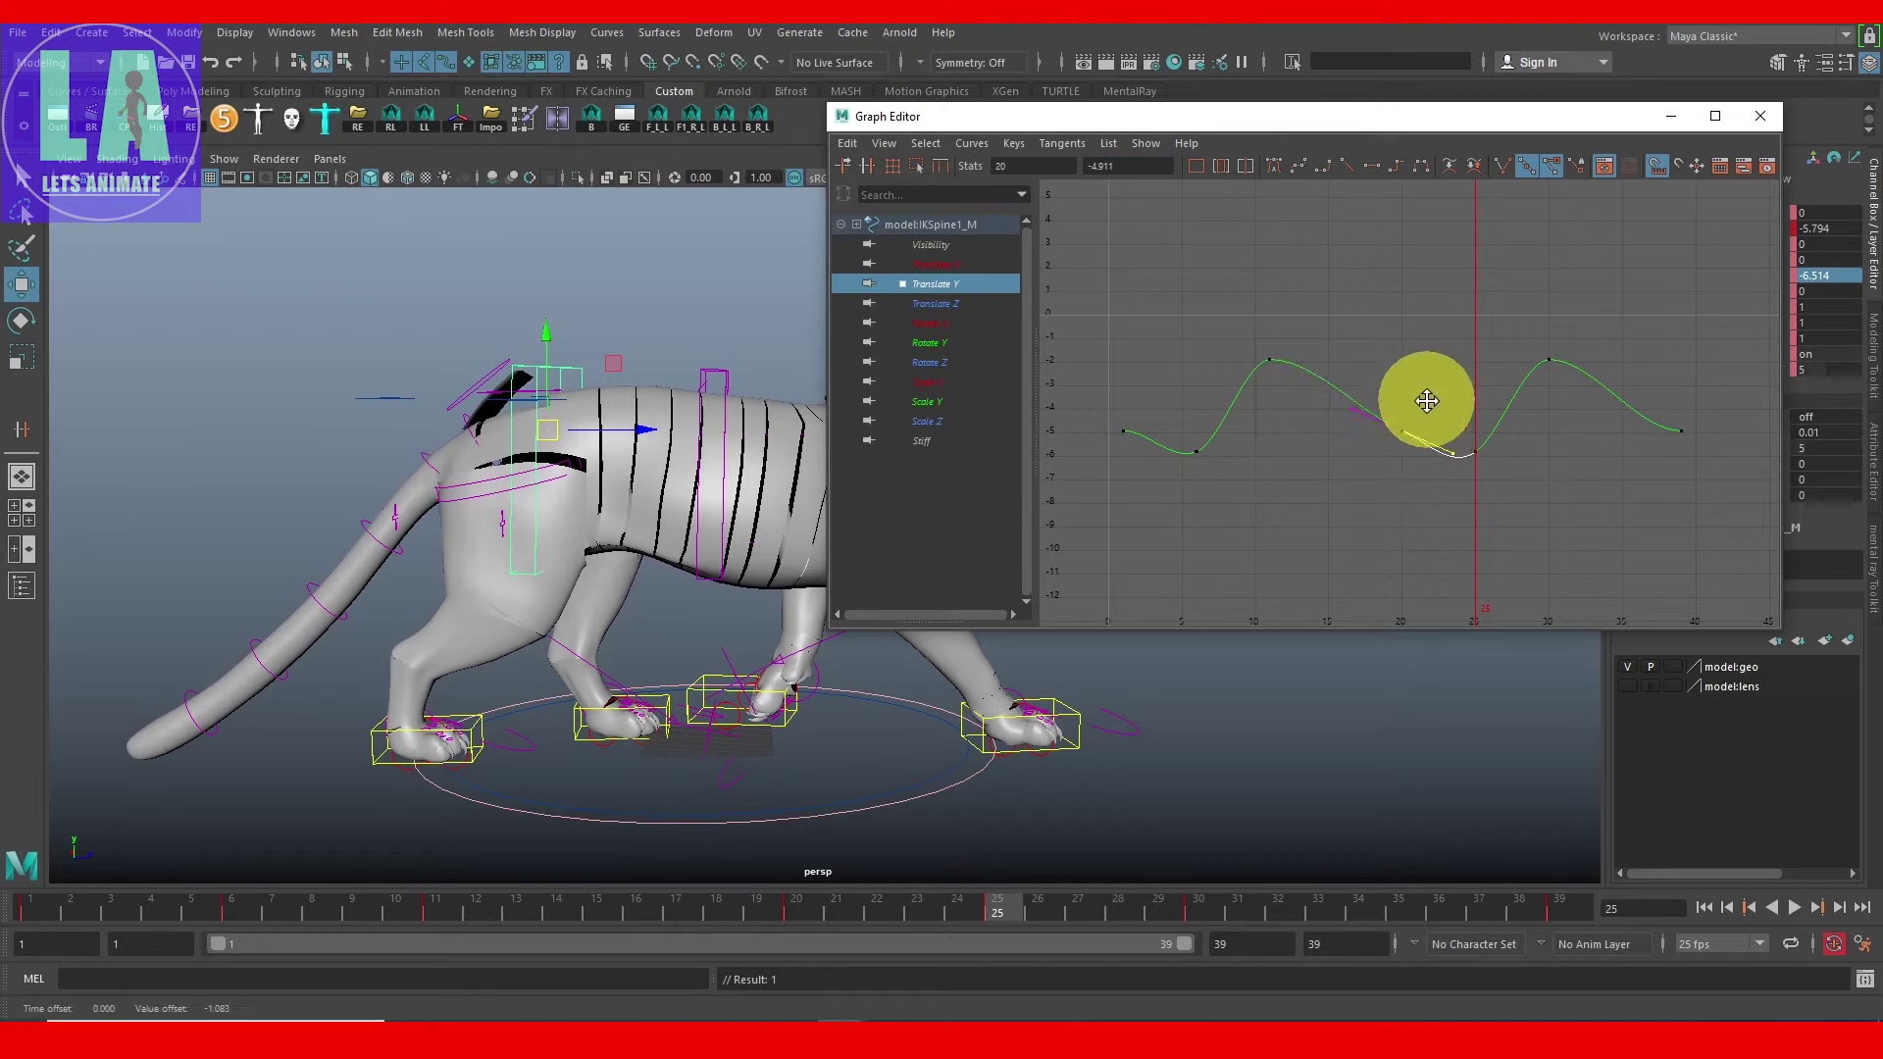
pyautogui.click(1181, 518)
# Step: Raise the frame-16 key to -1.239 and insert a raised key at frame 35
pyautogui.moveTo(53, 912)
pyautogui.mouseDown()
pyautogui.moveTo(33, 908)
pyautogui.moveTo(647, 937)
pyautogui.mouseUp()
pyautogui.click(1368, 267)
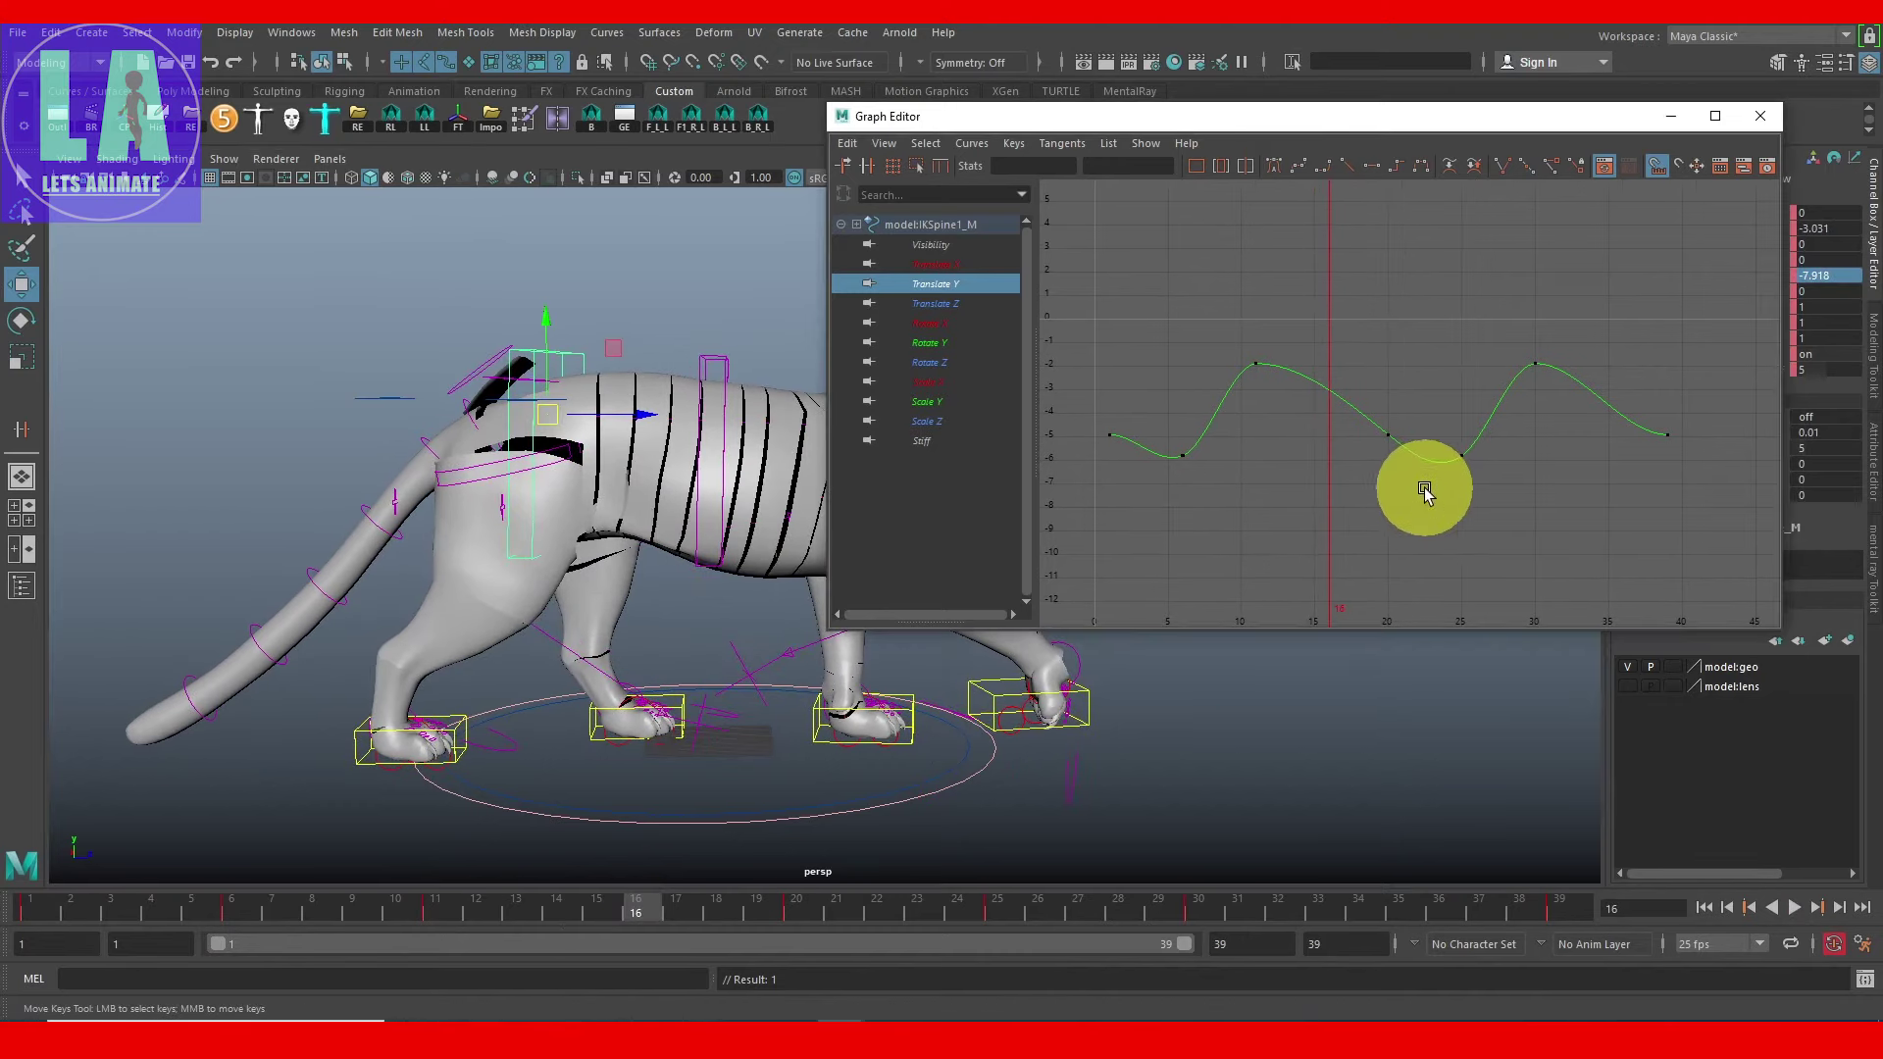
pyautogui.click(1341, 429)
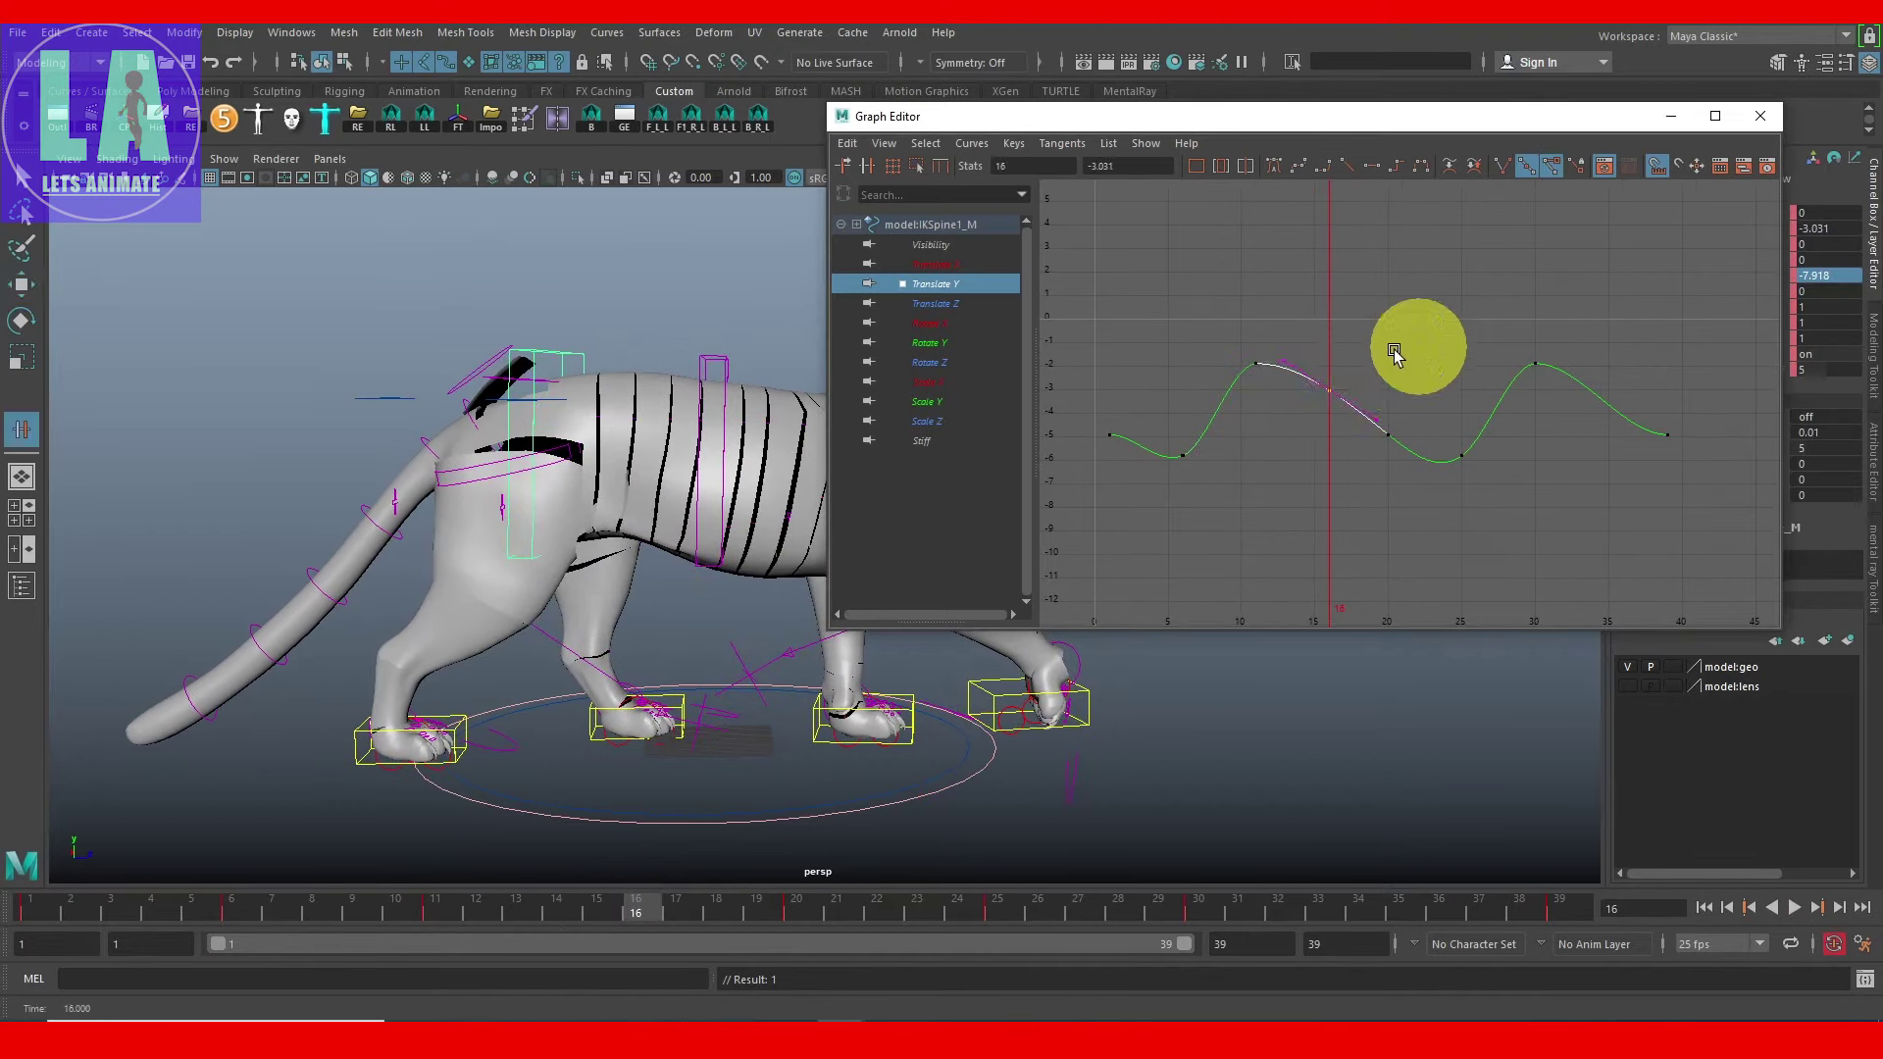
pyautogui.moveTo(1322, 355); pyautogui.dragTo(1356, 442)
pyautogui.moveTo(1367, 487); pyautogui.dragTo(1358, 448, button='middle')
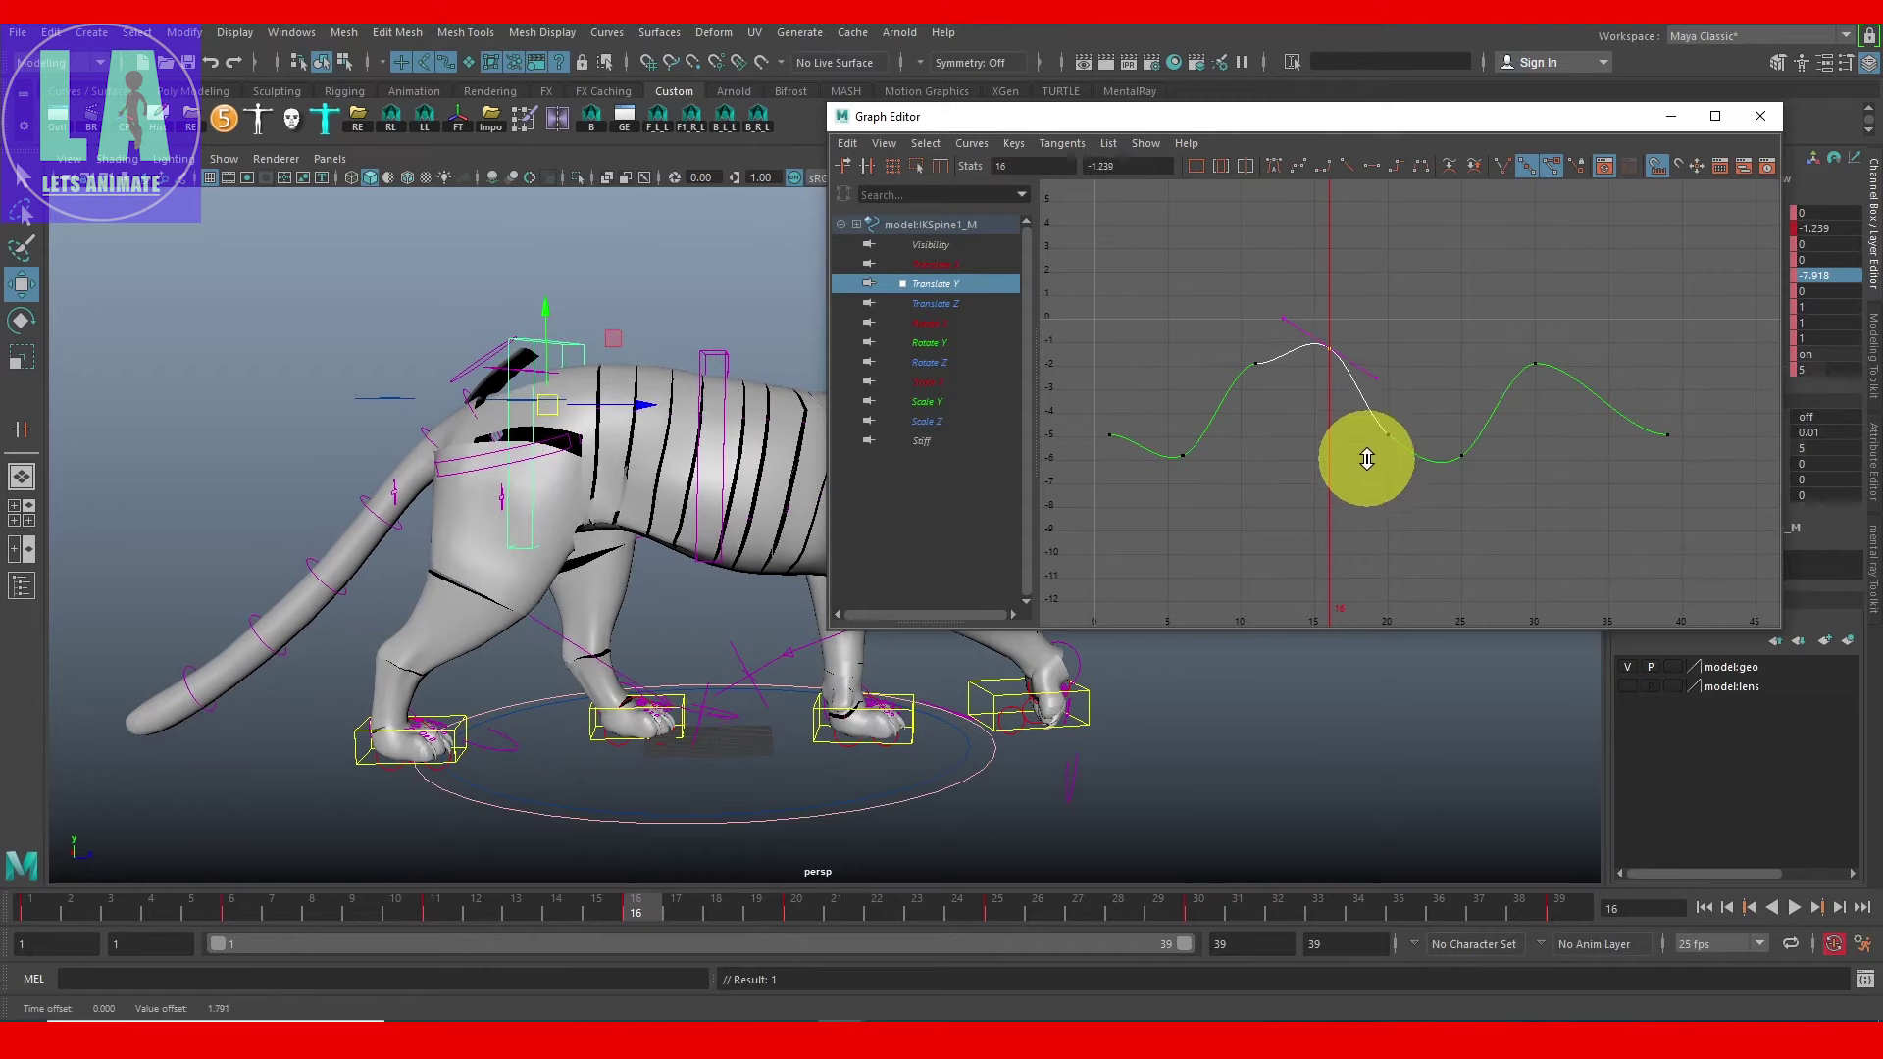
pyautogui.moveTo(647, 907); pyautogui.dragTo(1416, 904)
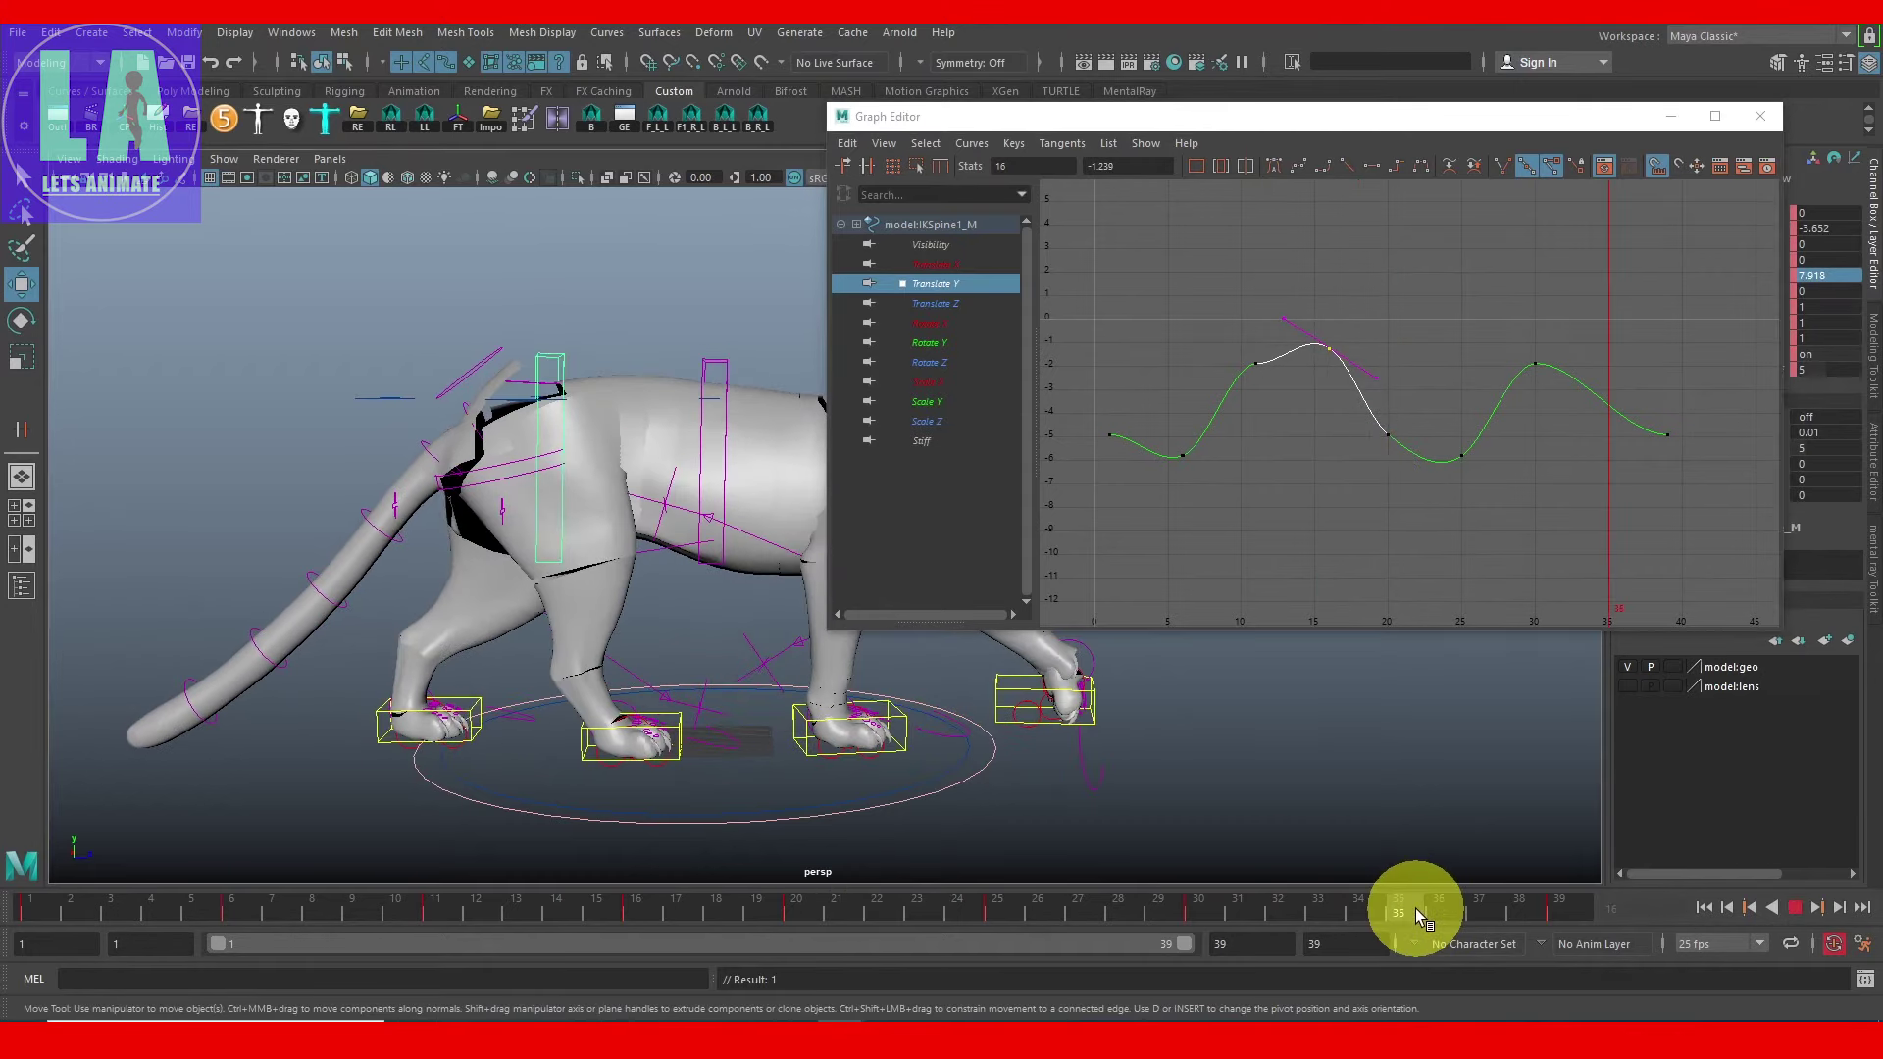
pyautogui.click(1535, 364)
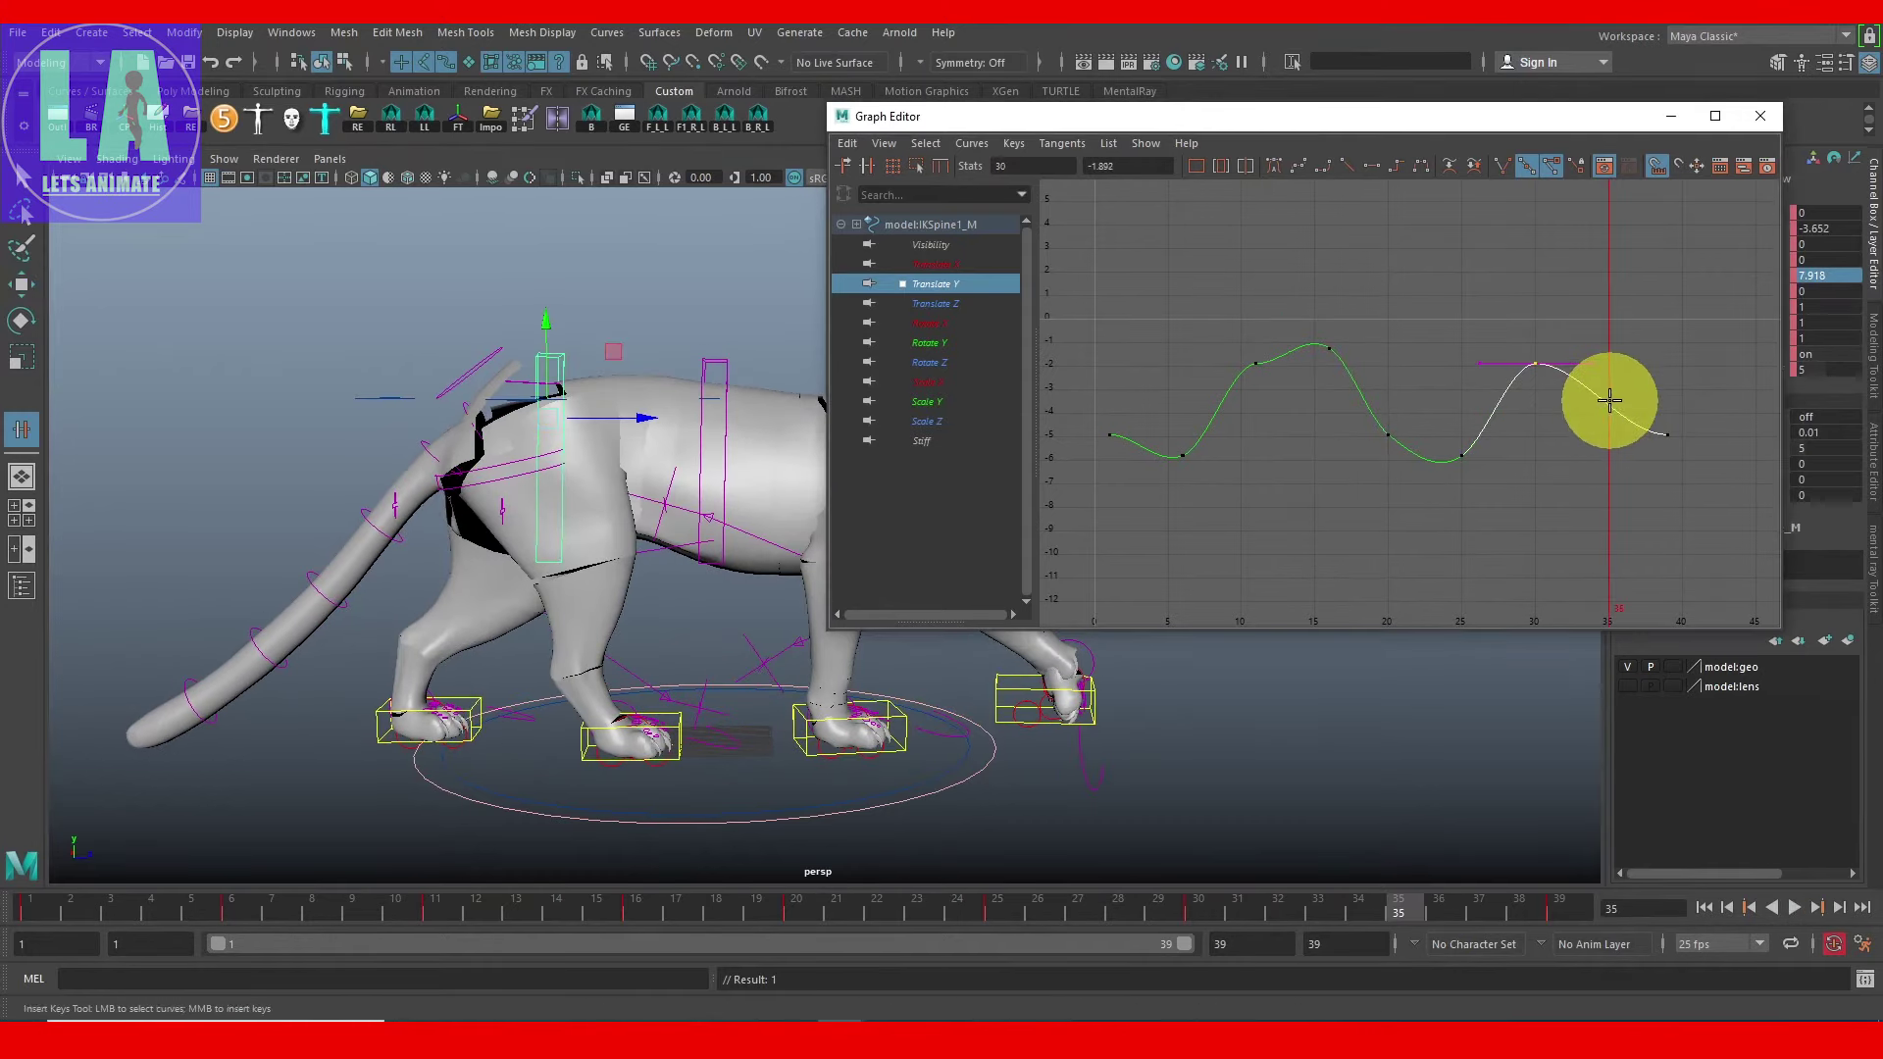
pyautogui.moveTo(1609, 401); pyautogui.dragTo(1610, 353, button='middle')
pyautogui.press('w')
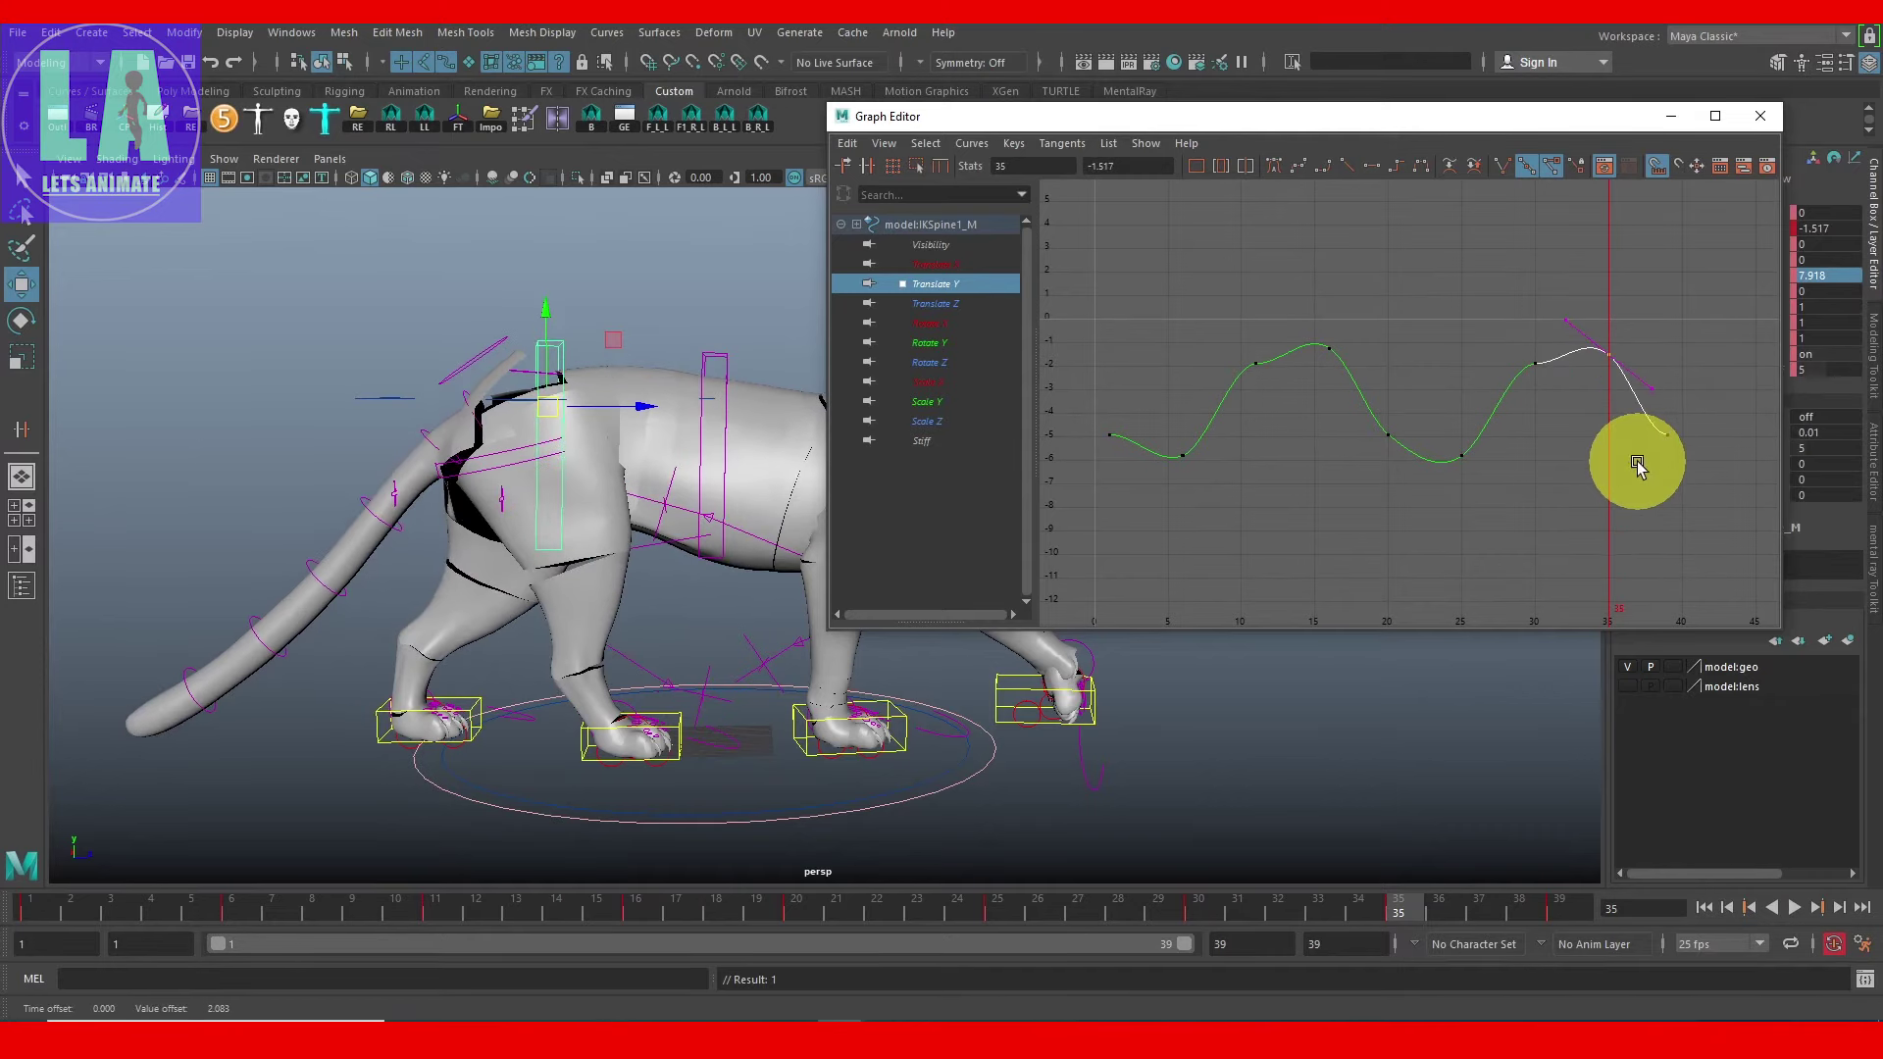
# Step: Check the frame 11, 16, 30 and 35 key values to even out the wave
pyautogui.click(1269, 361)
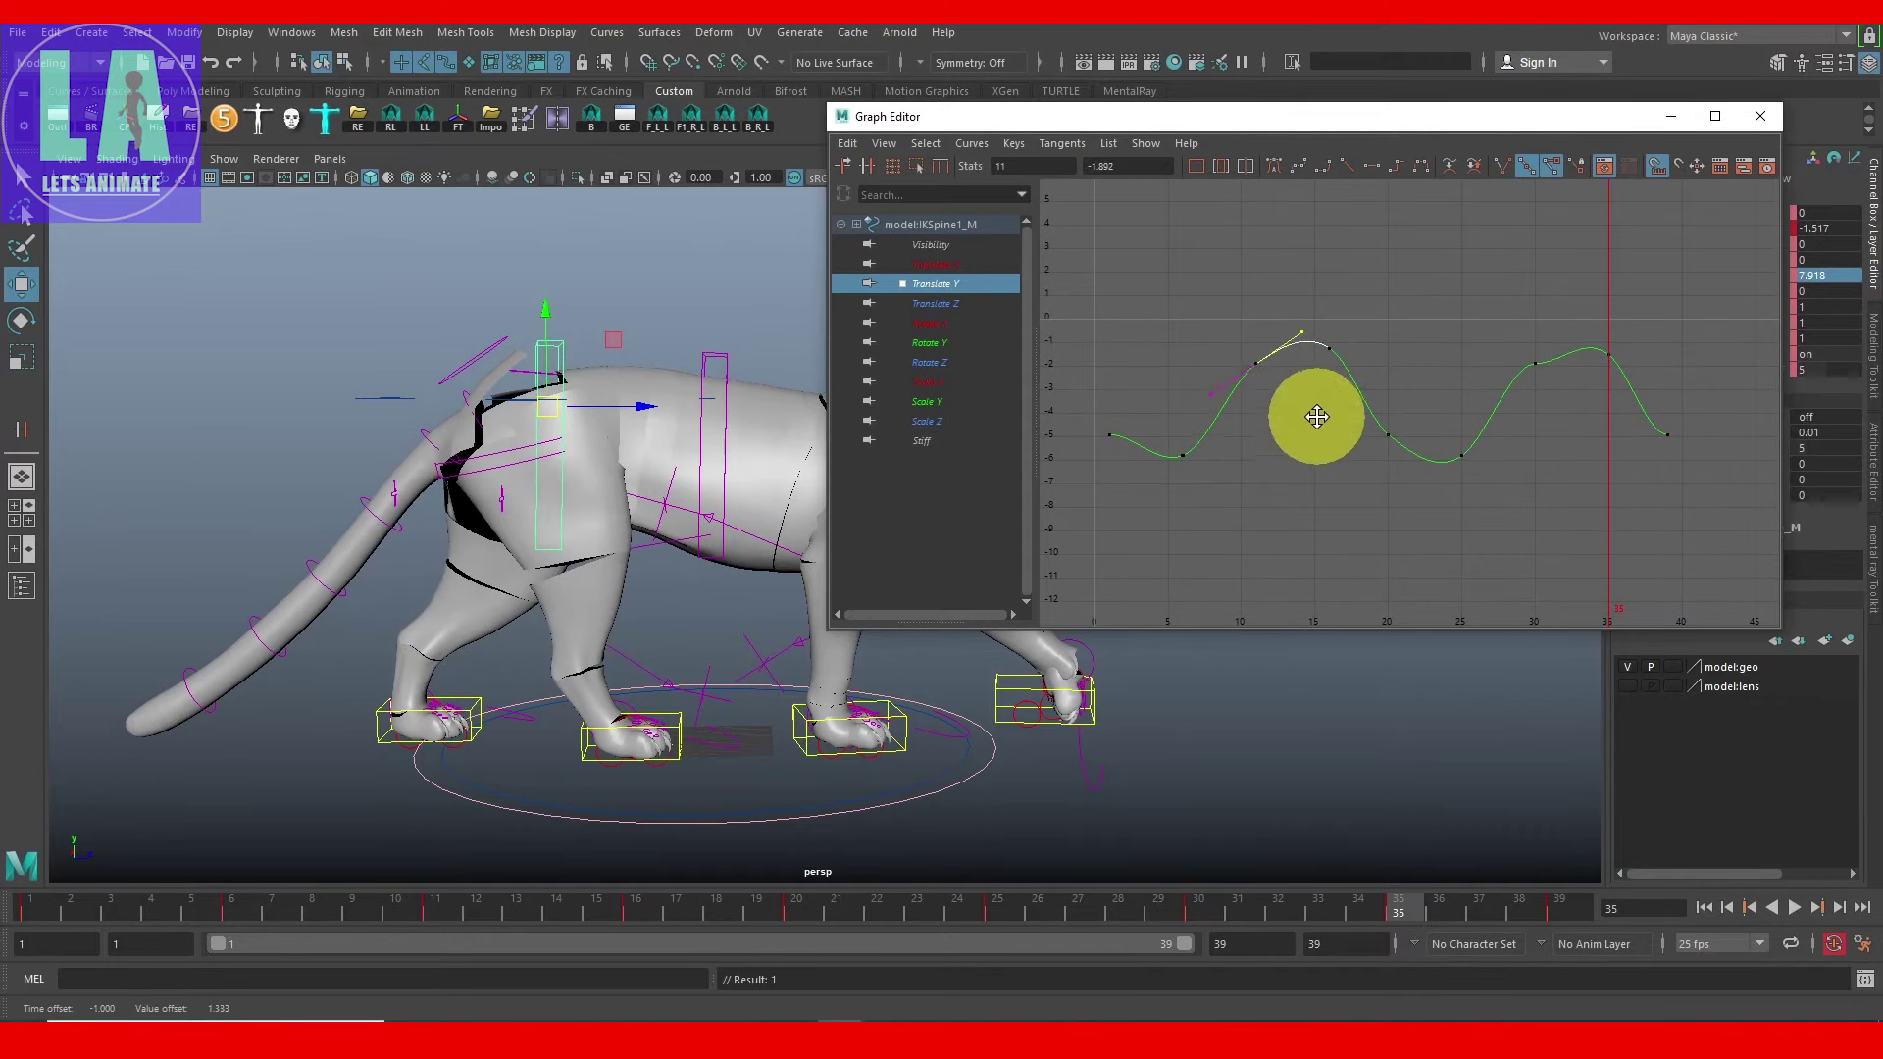
pyautogui.moveTo(1312, 315); pyautogui.dragTo(1379, 399)
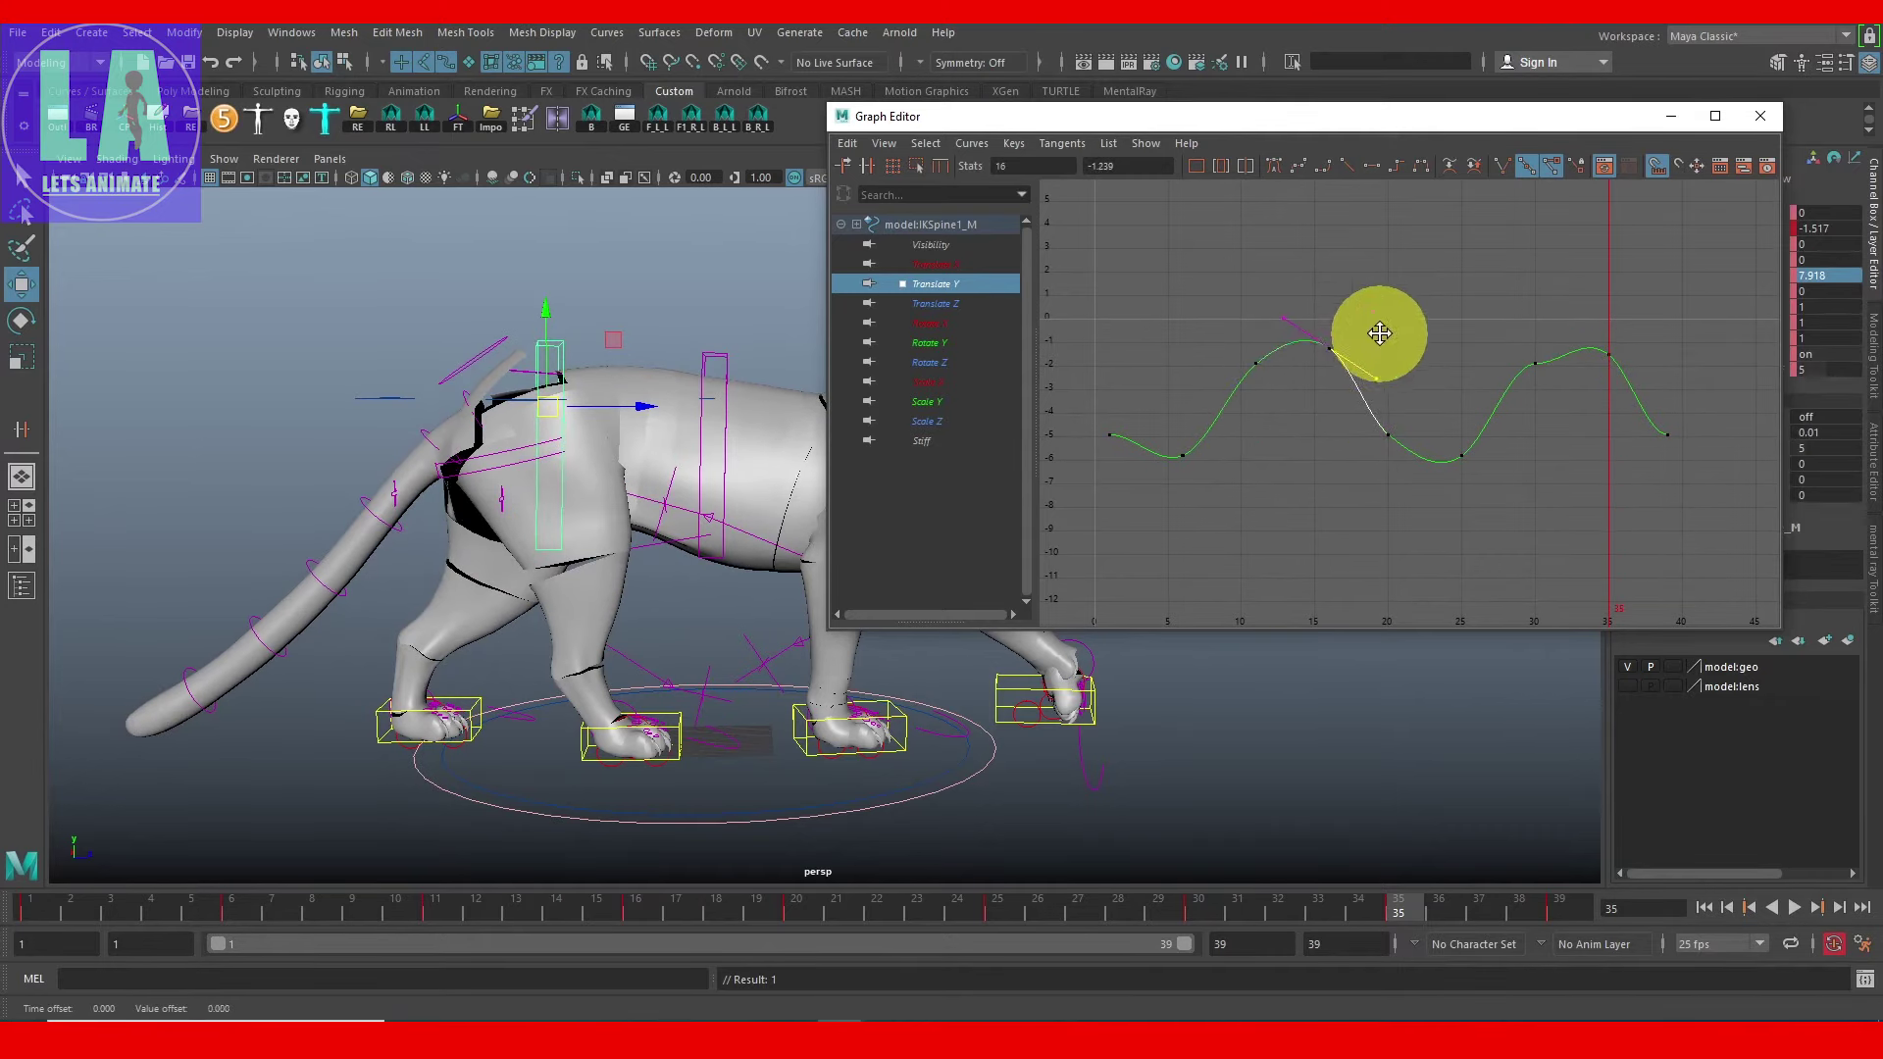
pyautogui.click(1319, 311)
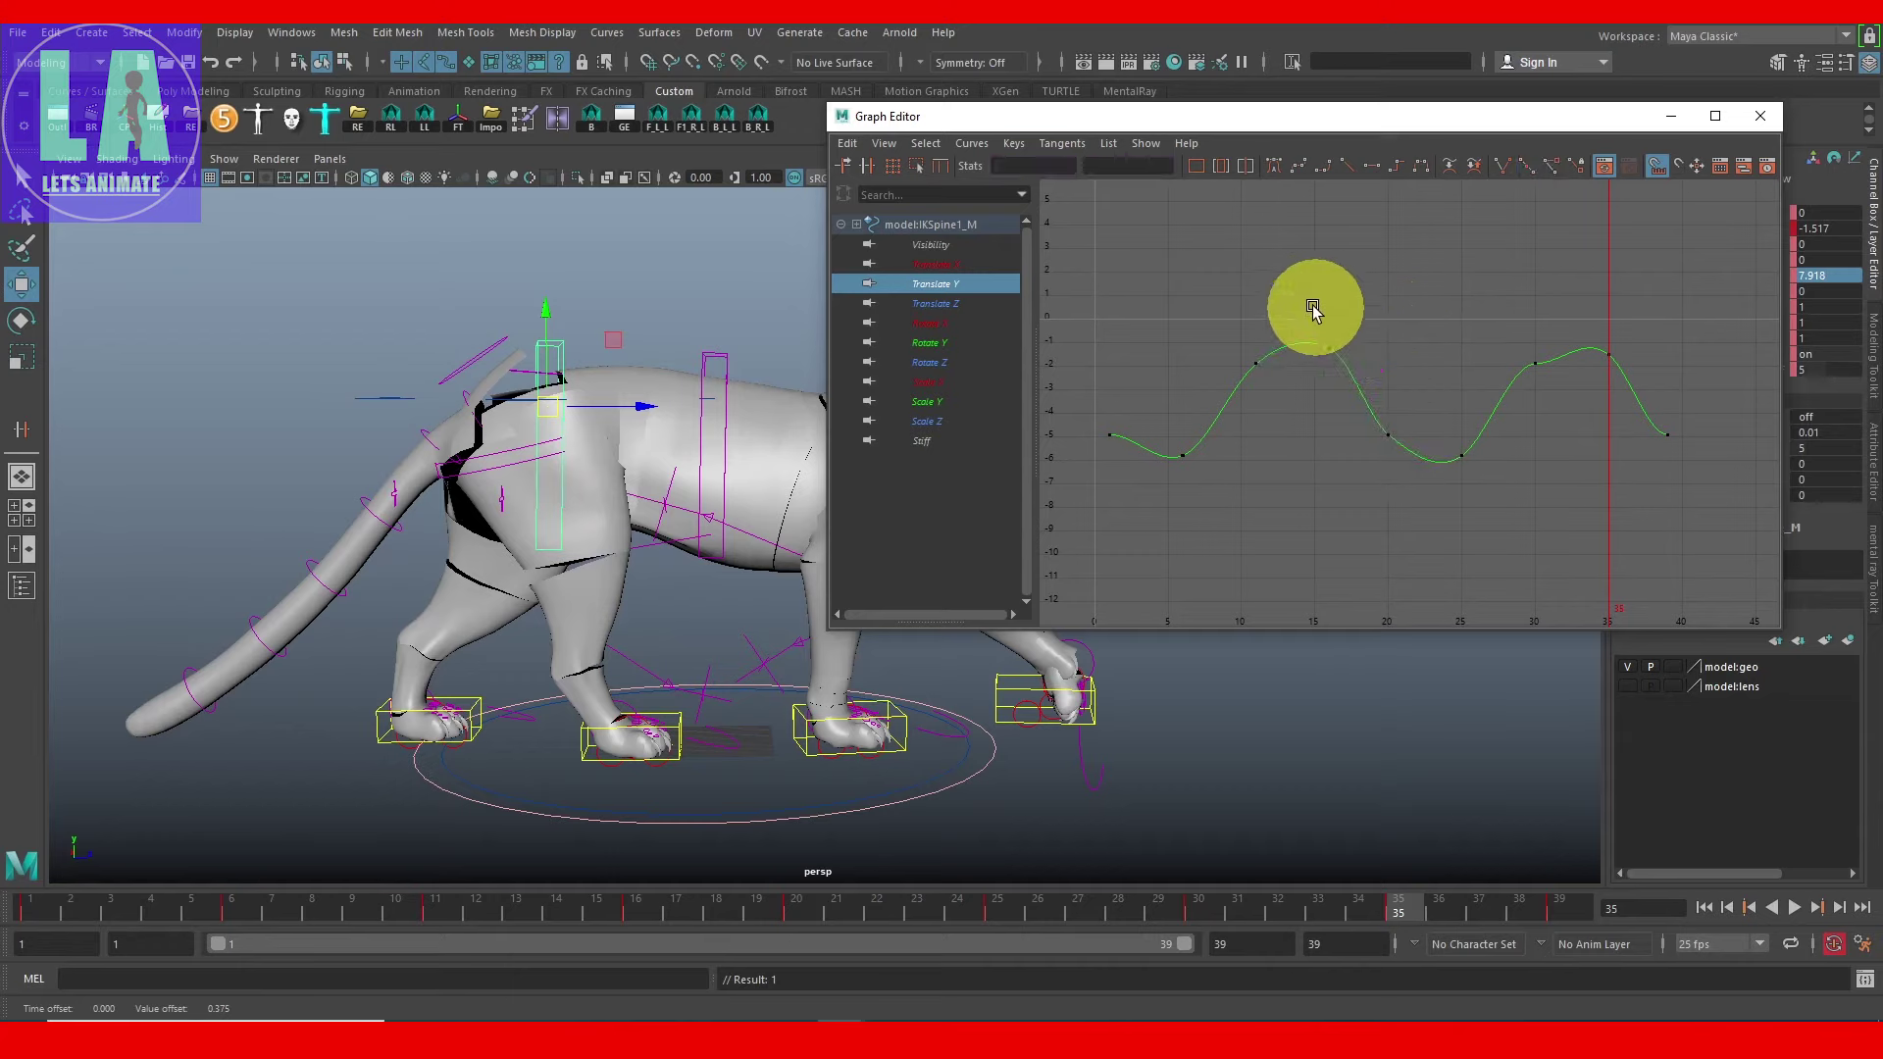
pyautogui.click(1126, 164)
pyautogui.click(1609, 353)
pyautogui.click(1134, 166)
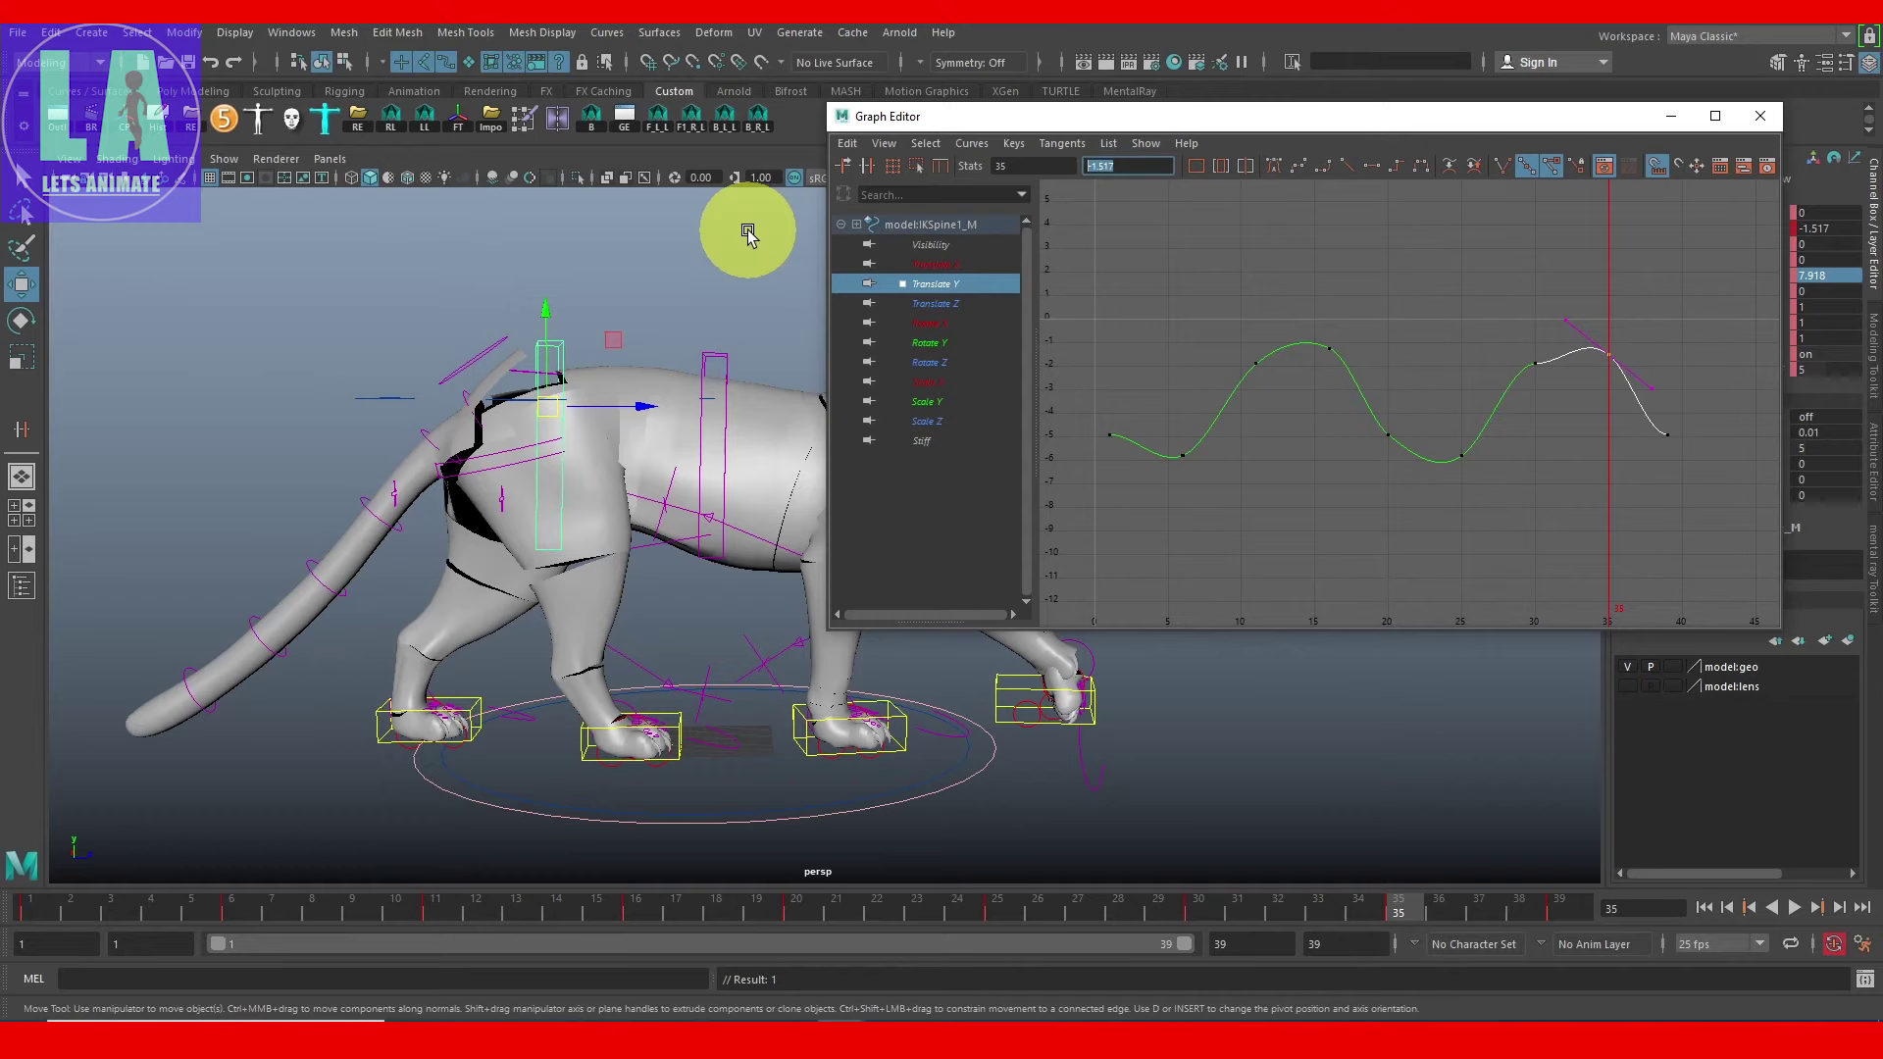
pyautogui.moveTo(1512, 368); pyautogui.dragTo(1560, 412)
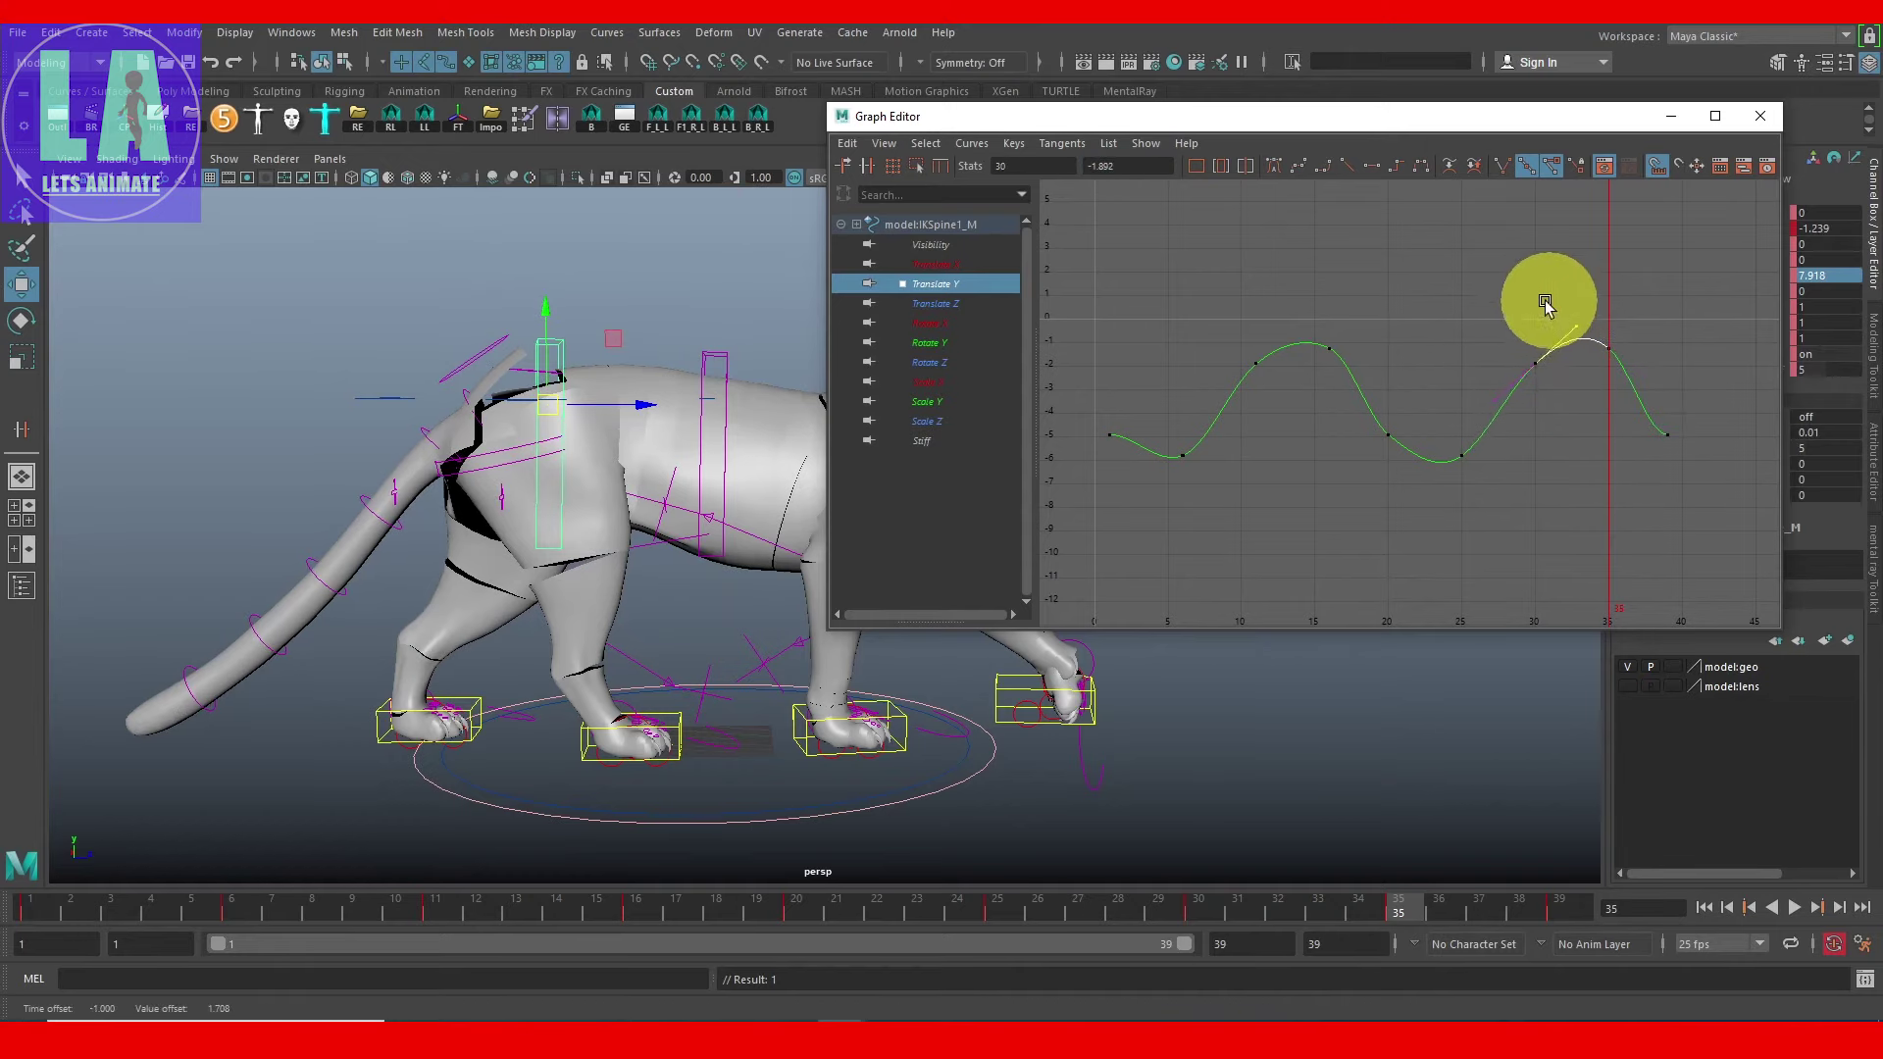
pyautogui.click(1671, 116)
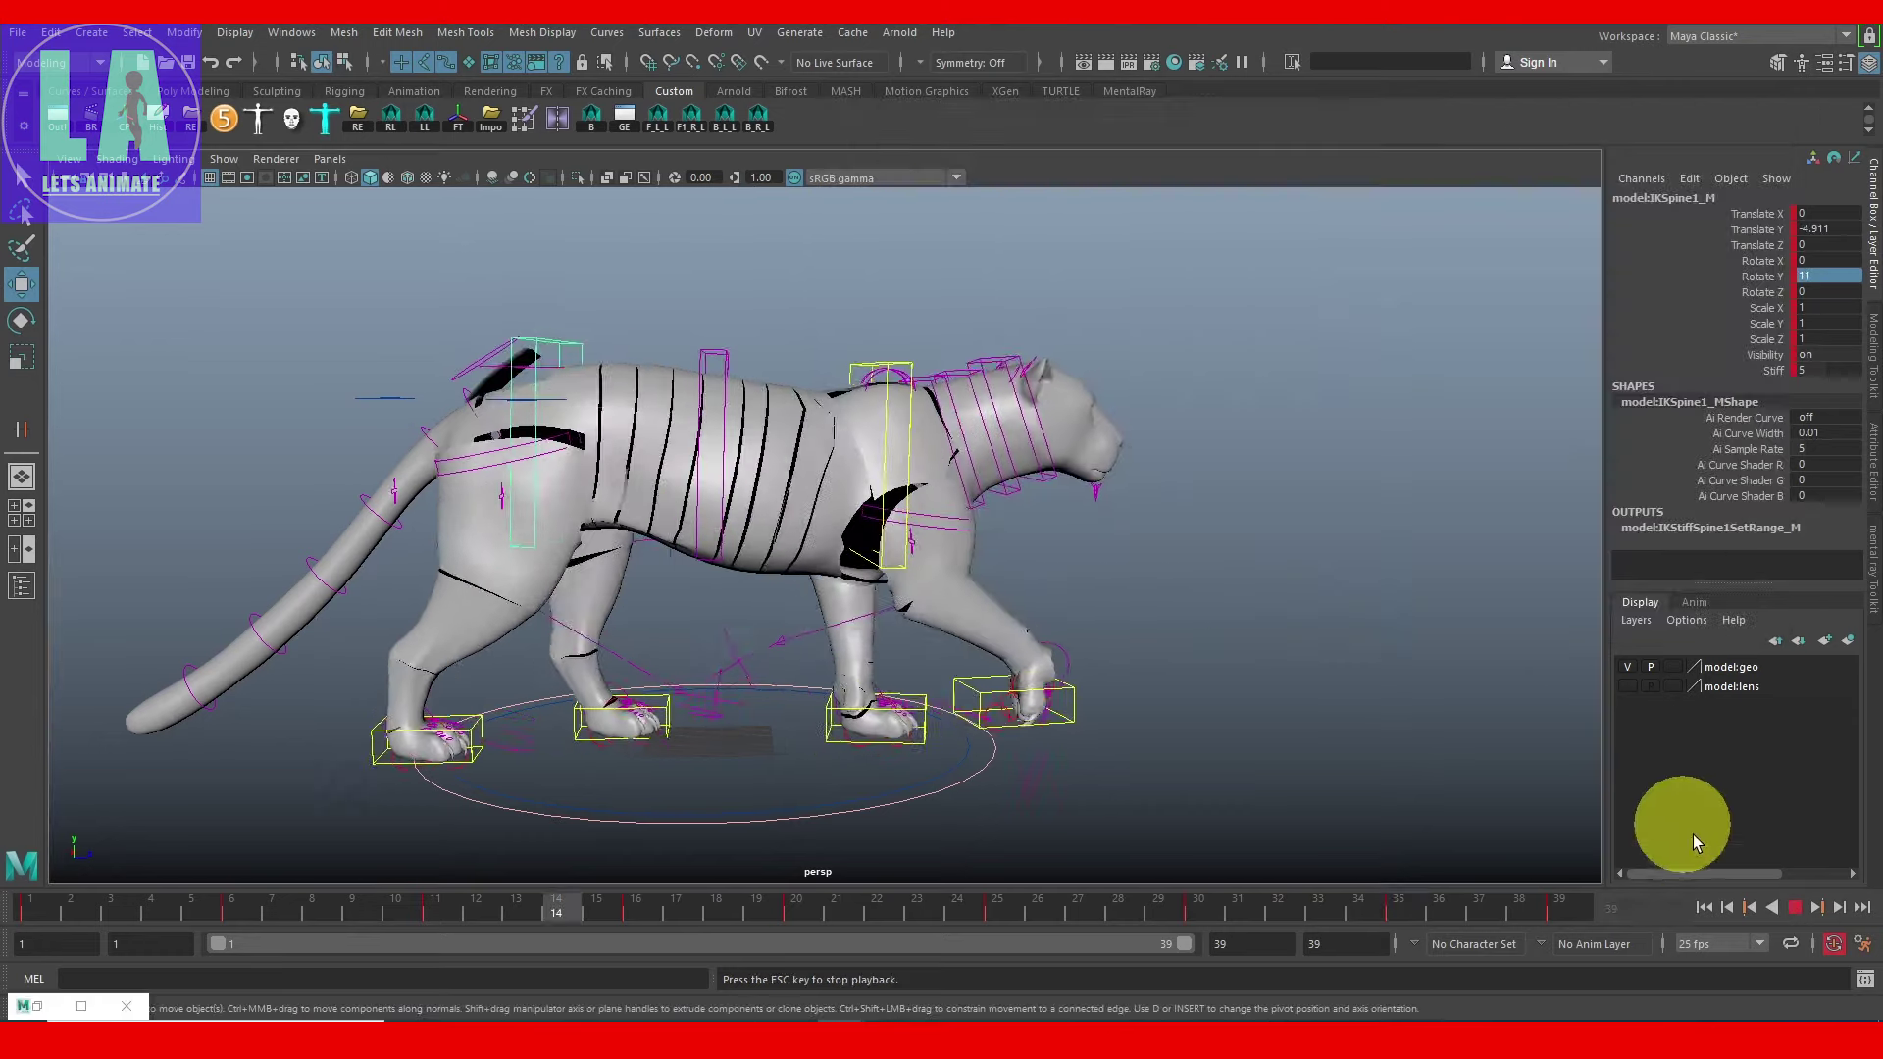
pyautogui.click(1795, 908)
pyautogui.click(624, 115)
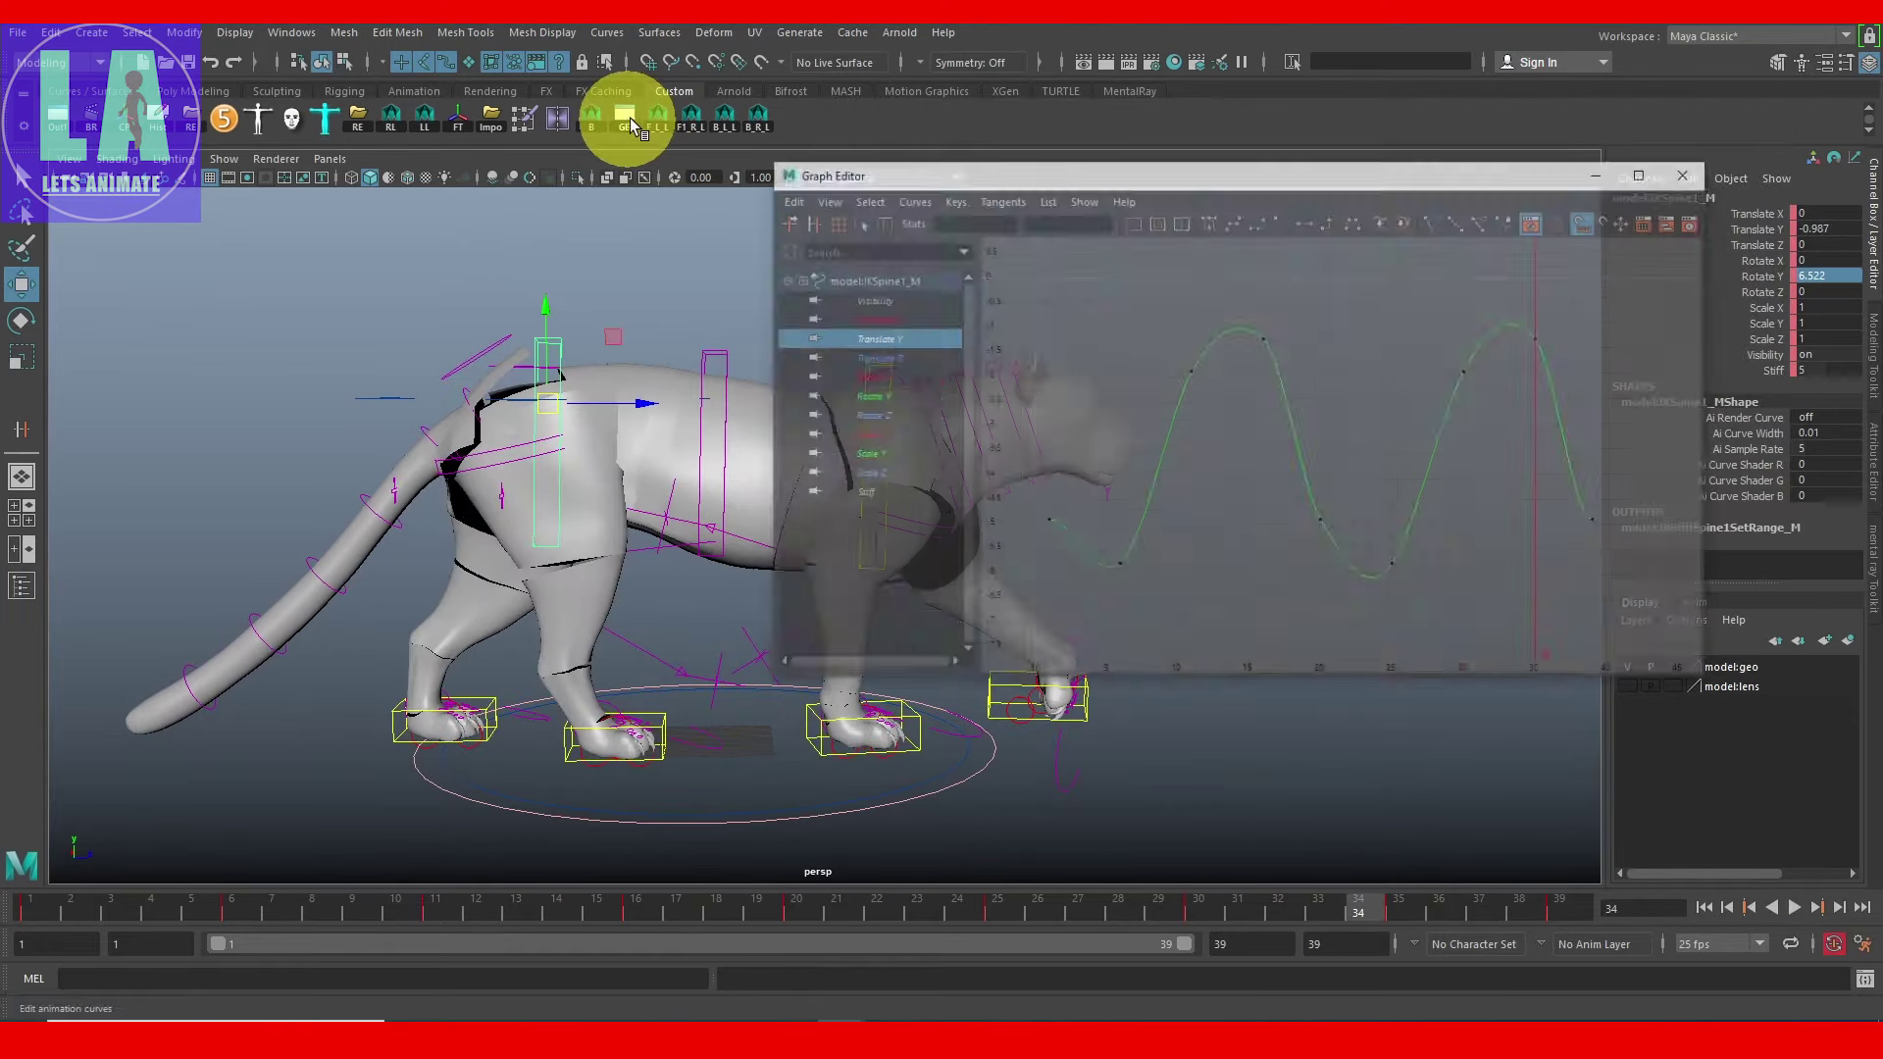
pyautogui.keyDown('alt'); pyautogui.moveTo(1673, 368); pyautogui.dragTo(1529, 424, button='right'); pyautogui.keyUp('alt')
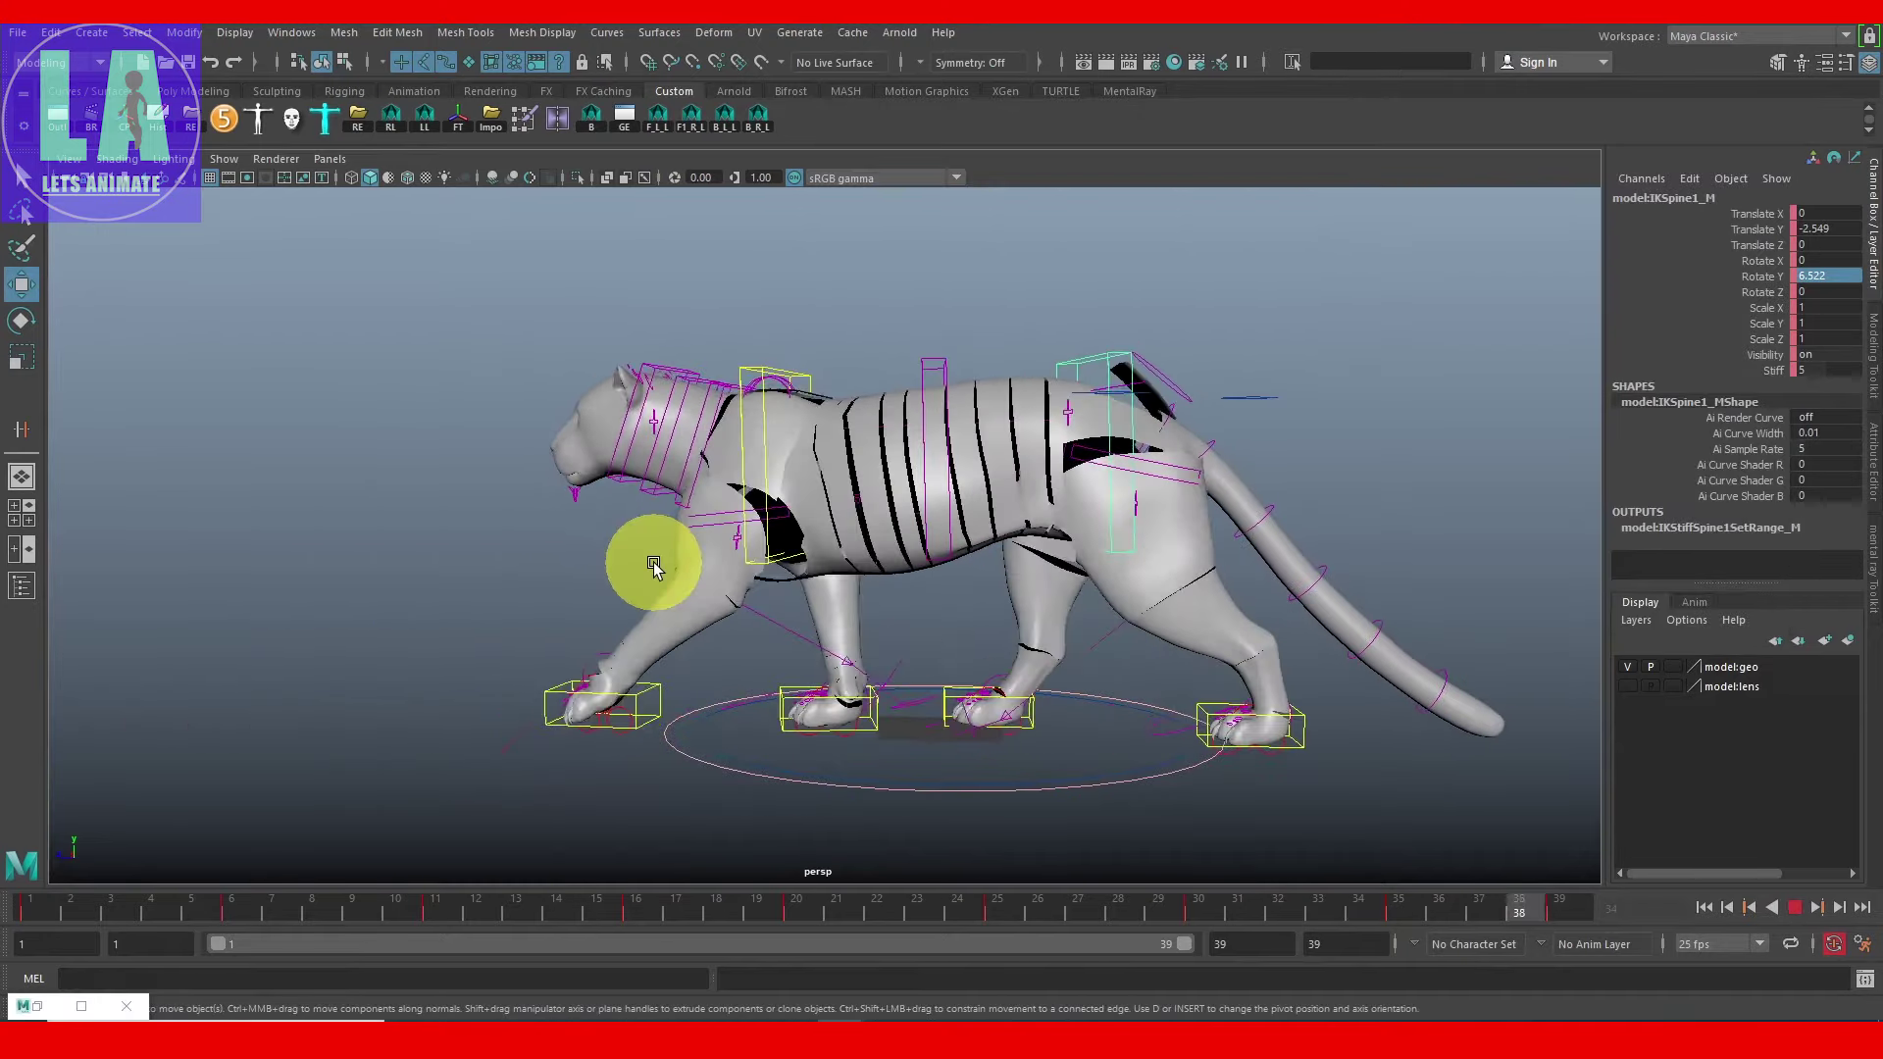
pyautogui.keyDown('alt'); pyautogui.moveTo(1155, 568); pyautogui.dragTo(801, 497, button='right'); pyautogui.keyUp('alt')
pyautogui.moveTo(801, 498)
pyautogui.keyDown('alt'); pyautogui.mouseDown()
pyautogui.moveTo(900, 601)
pyautogui.moveTo(1127, 664)
pyautogui.moveTo(1627, 903)
pyautogui.mouseUp(); pyautogui.keyUp('alt')
pyautogui.click(1794, 907)
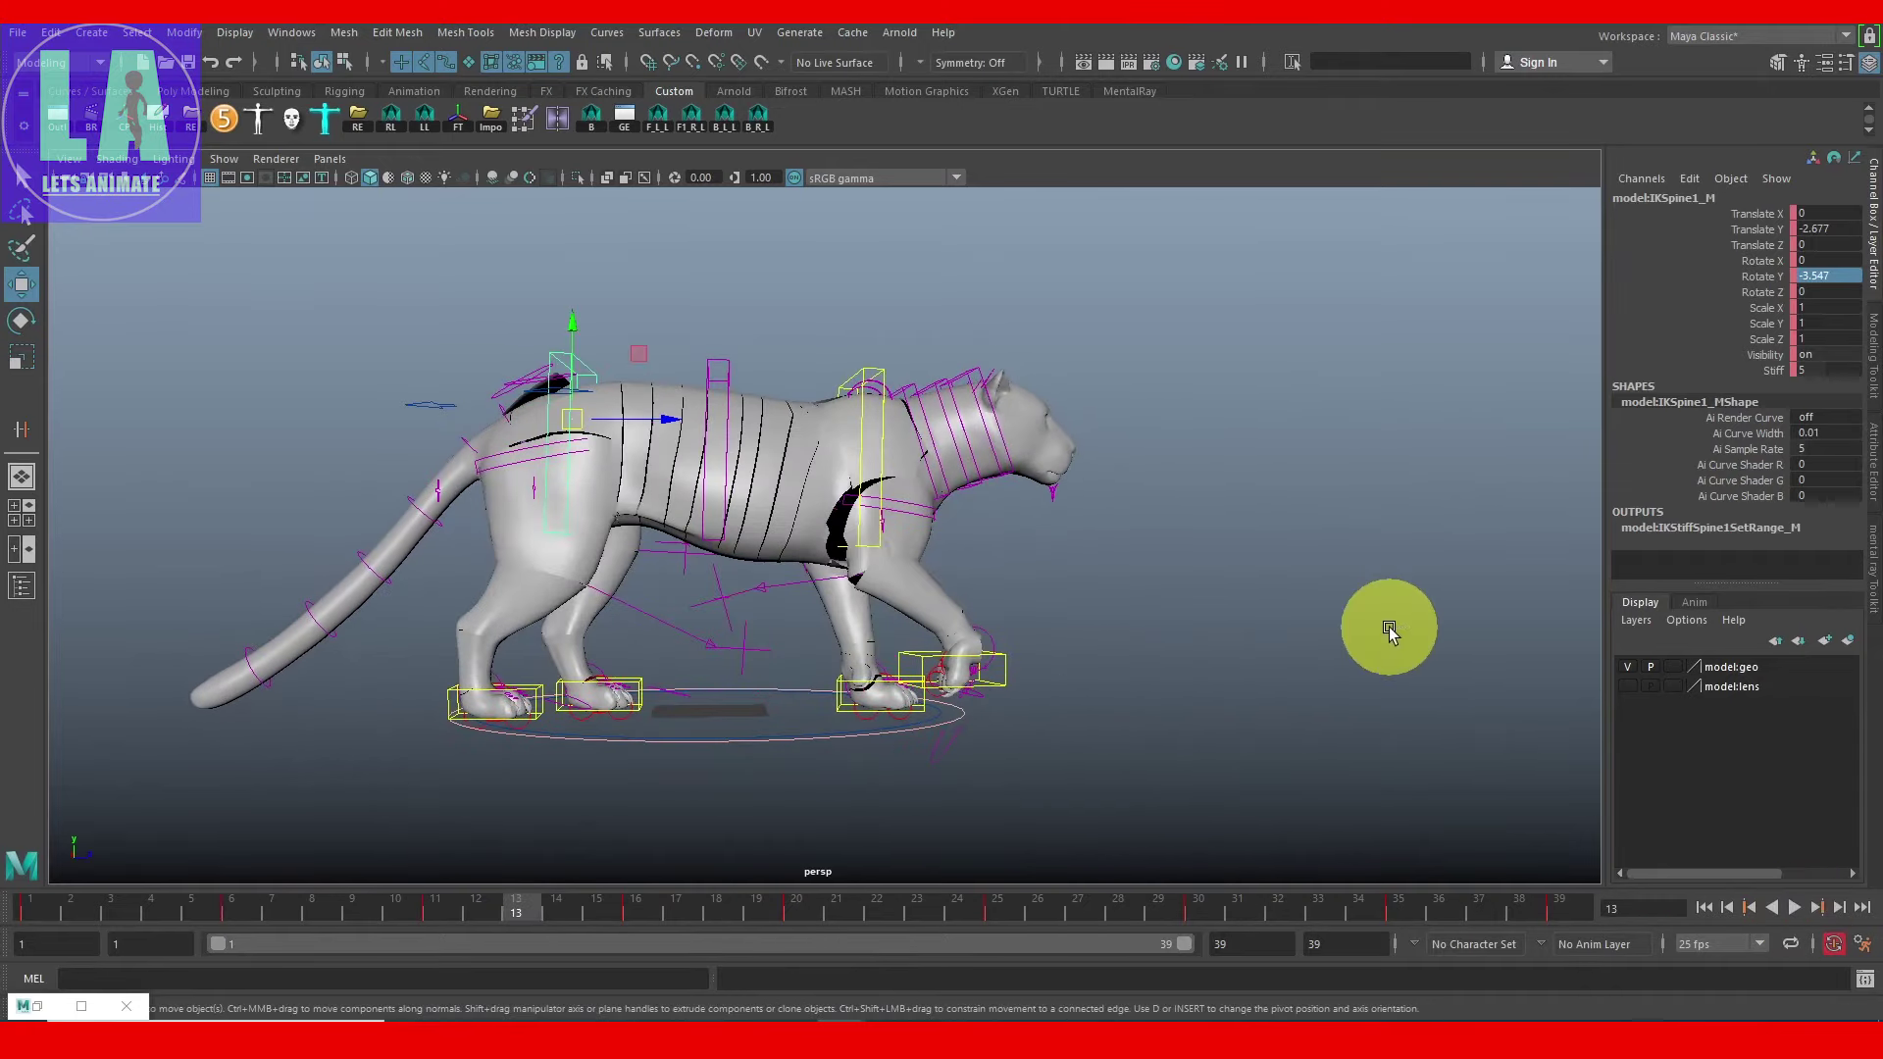
pyautogui.click(495, 702)
pyautogui.moveTo(328, 920)
pyautogui.mouseDown()
pyautogui.moveTo(461, 932)
pyautogui.moveTo(29, 917)
pyautogui.mouseUp()
pyautogui.click(428, 930)
pyautogui.moveTo(559, 761)
pyautogui.keyDown('alt'); pyautogui.mouseDown()
pyautogui.moveTo(882, 726)
pyautogui.moveTo(985, 753)
pyautogui.mouseUp(); pyautogui.keyUp('alt')
pyautogui.keyDown('alt'); pyautogui.moveTo(986, 753); pyautogui.dragTo(1073, 766, button='right'); pyautogui.keyUp('alt')
pyautogui.keyDown('alt'); pyautogui.moveTo(1073, 766); pyautogui.dragTo(1090, 667); pyautogui.keyUp('alt')
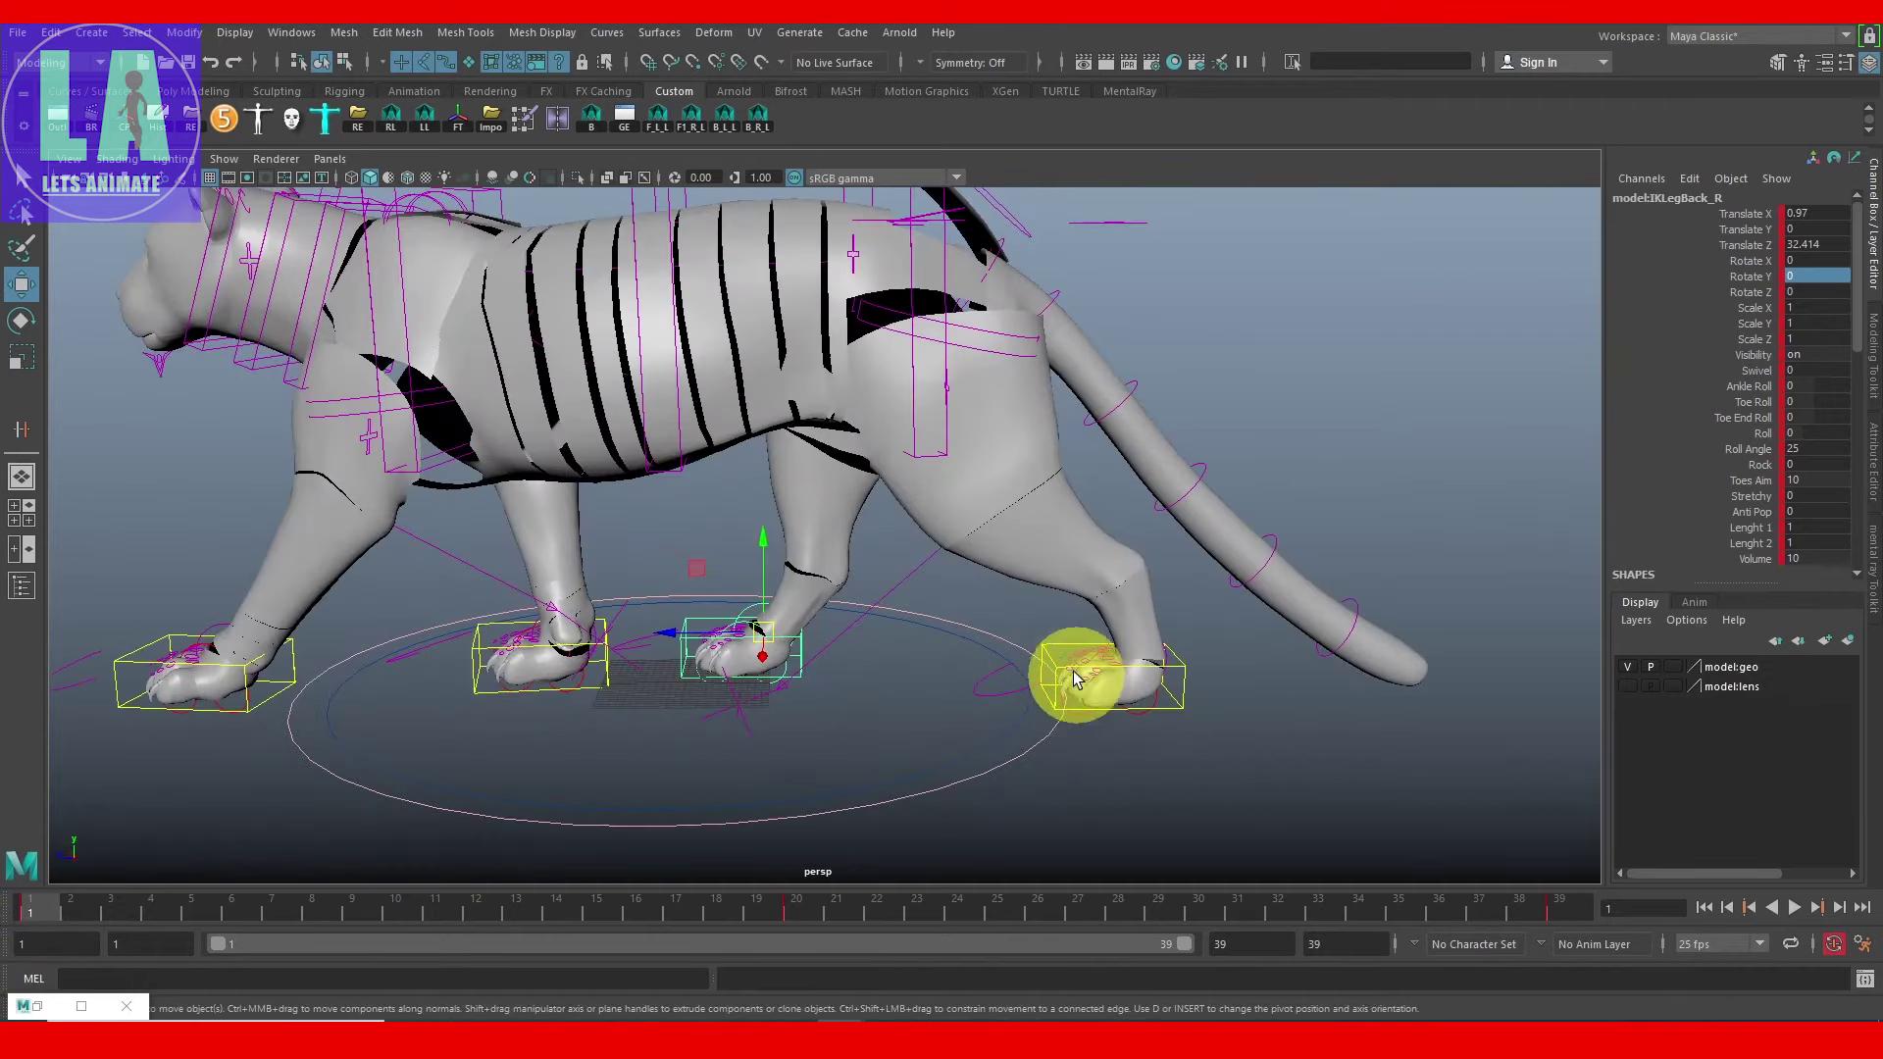
pyautogui.press('q')
pyautogui.moveTo(152, 925)
pyautogui.mouseDown()
pyautogui.moveTo(799, 922)
pyautogui.moveTo(438, 916)
pyautogui.mouseUp()
pyautogui.press('w')
pyautogui.moveTo(958, 723)
pyautogui.keyDown('alt'); pyautogui.mouseDown()
pyautogui.moveTo(953, 579)
pyautogui.moveTo(880, 559)
pyautogui.mouseUp(); pyautogui.keyUp('alt')
# Step: Reduce the back paw's Toe End Roll and copy the leg keys at frame 30
pyautogui.scroll(-2, 1079, 598)
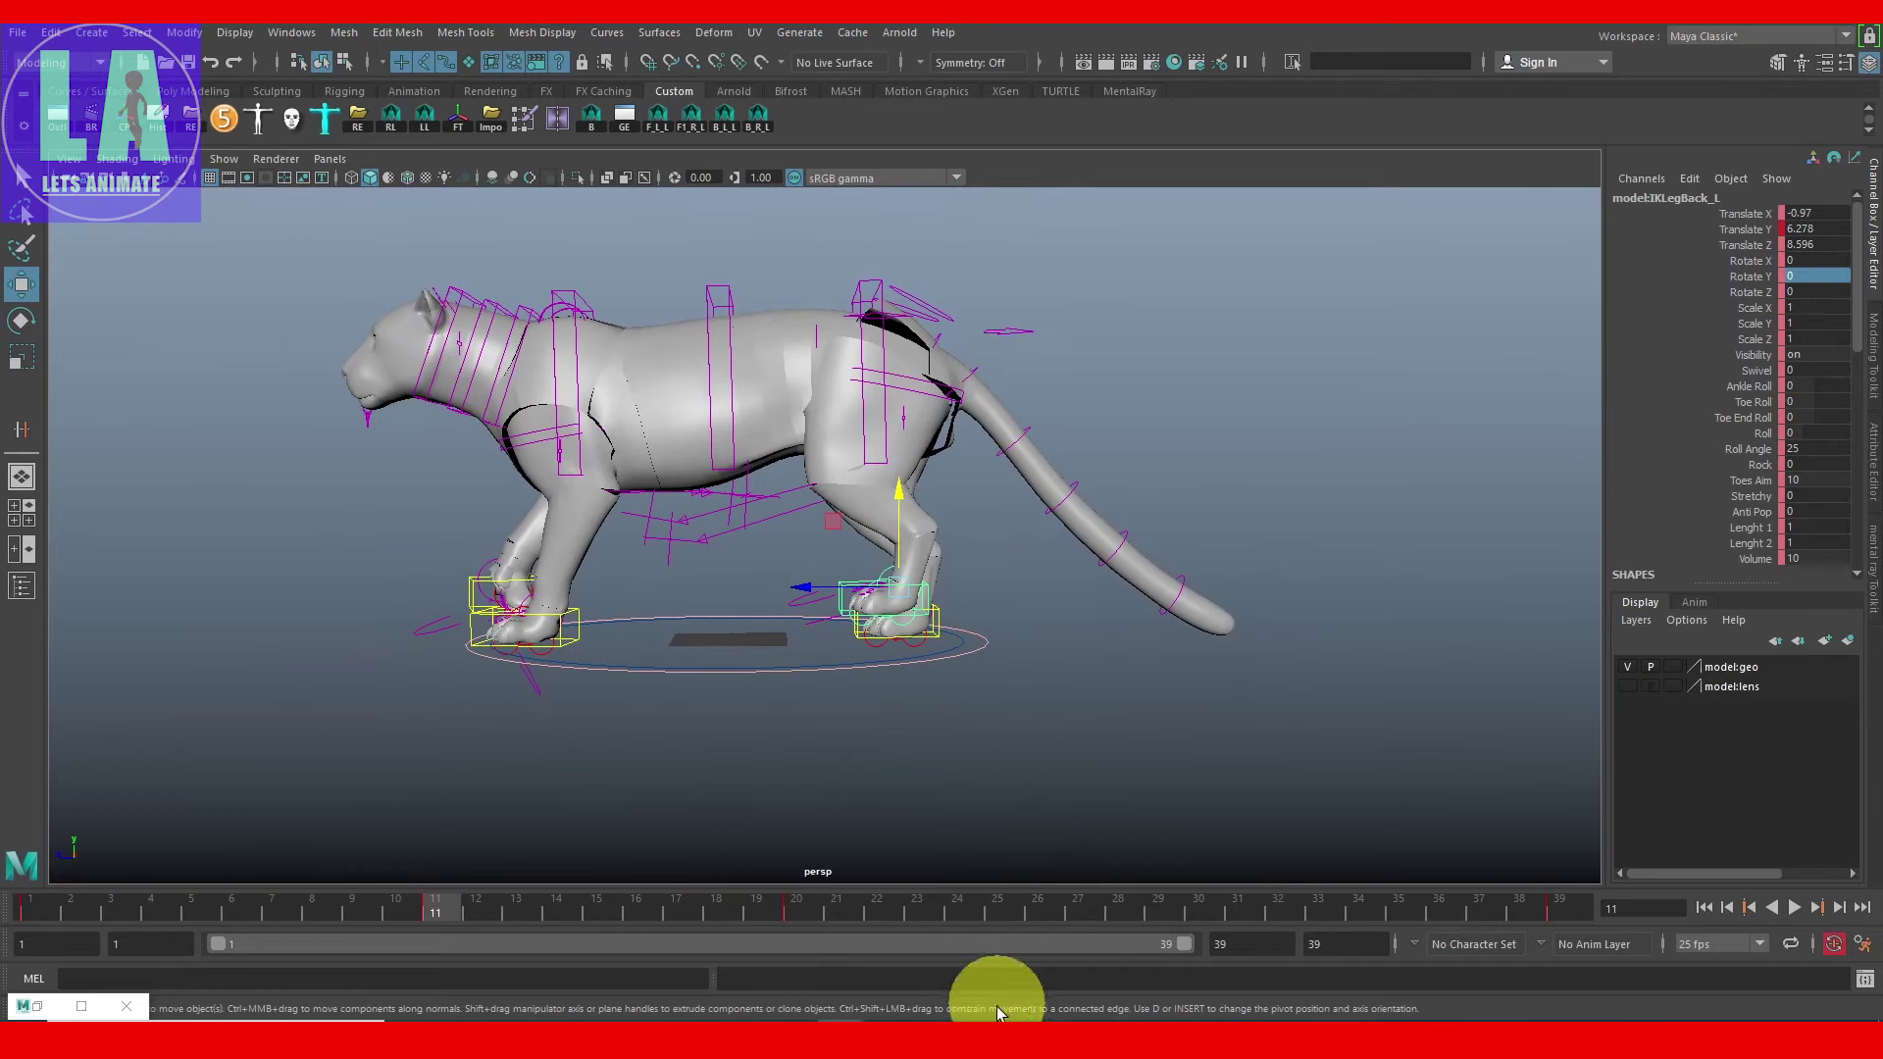
pyautogui.scroll(5, 1325, 615)
pyautogui.click(1190, 719)
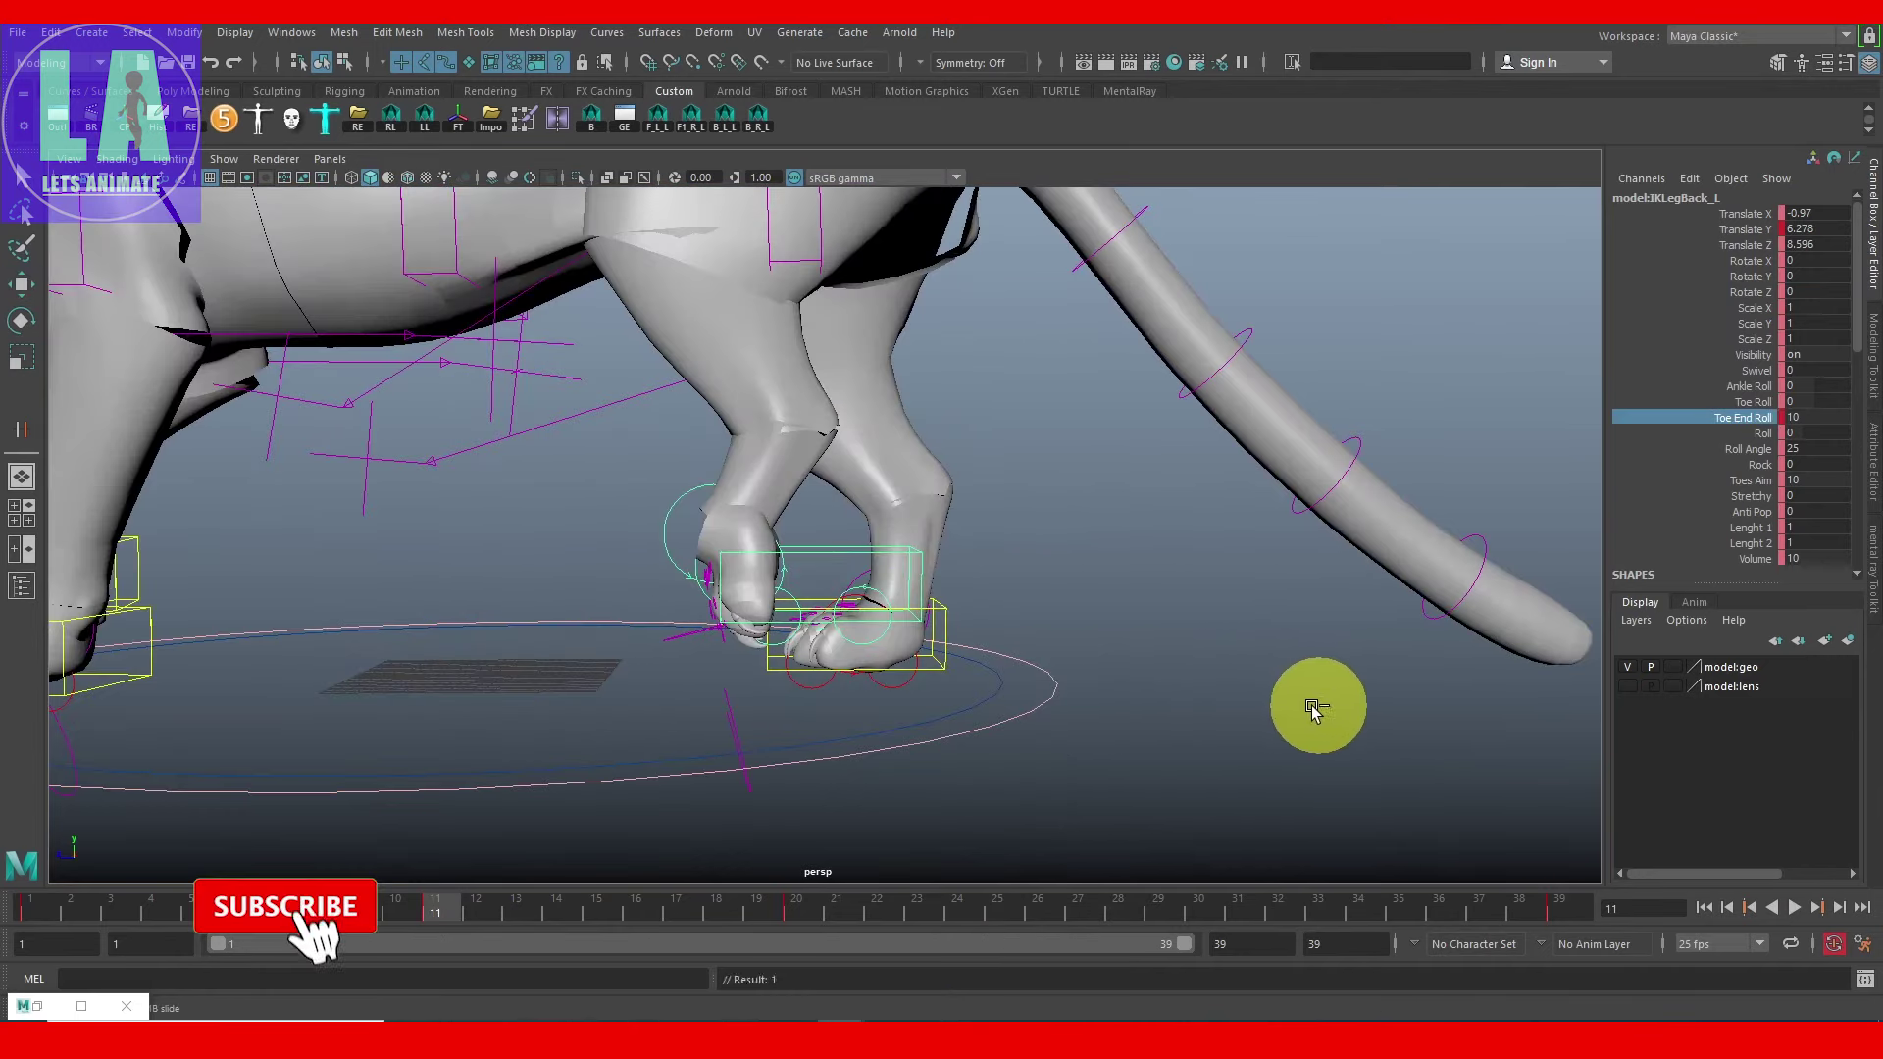
pyautogui.moveTo(1315, 708); pyautogui.dragTo(1315, 704, button='middle')
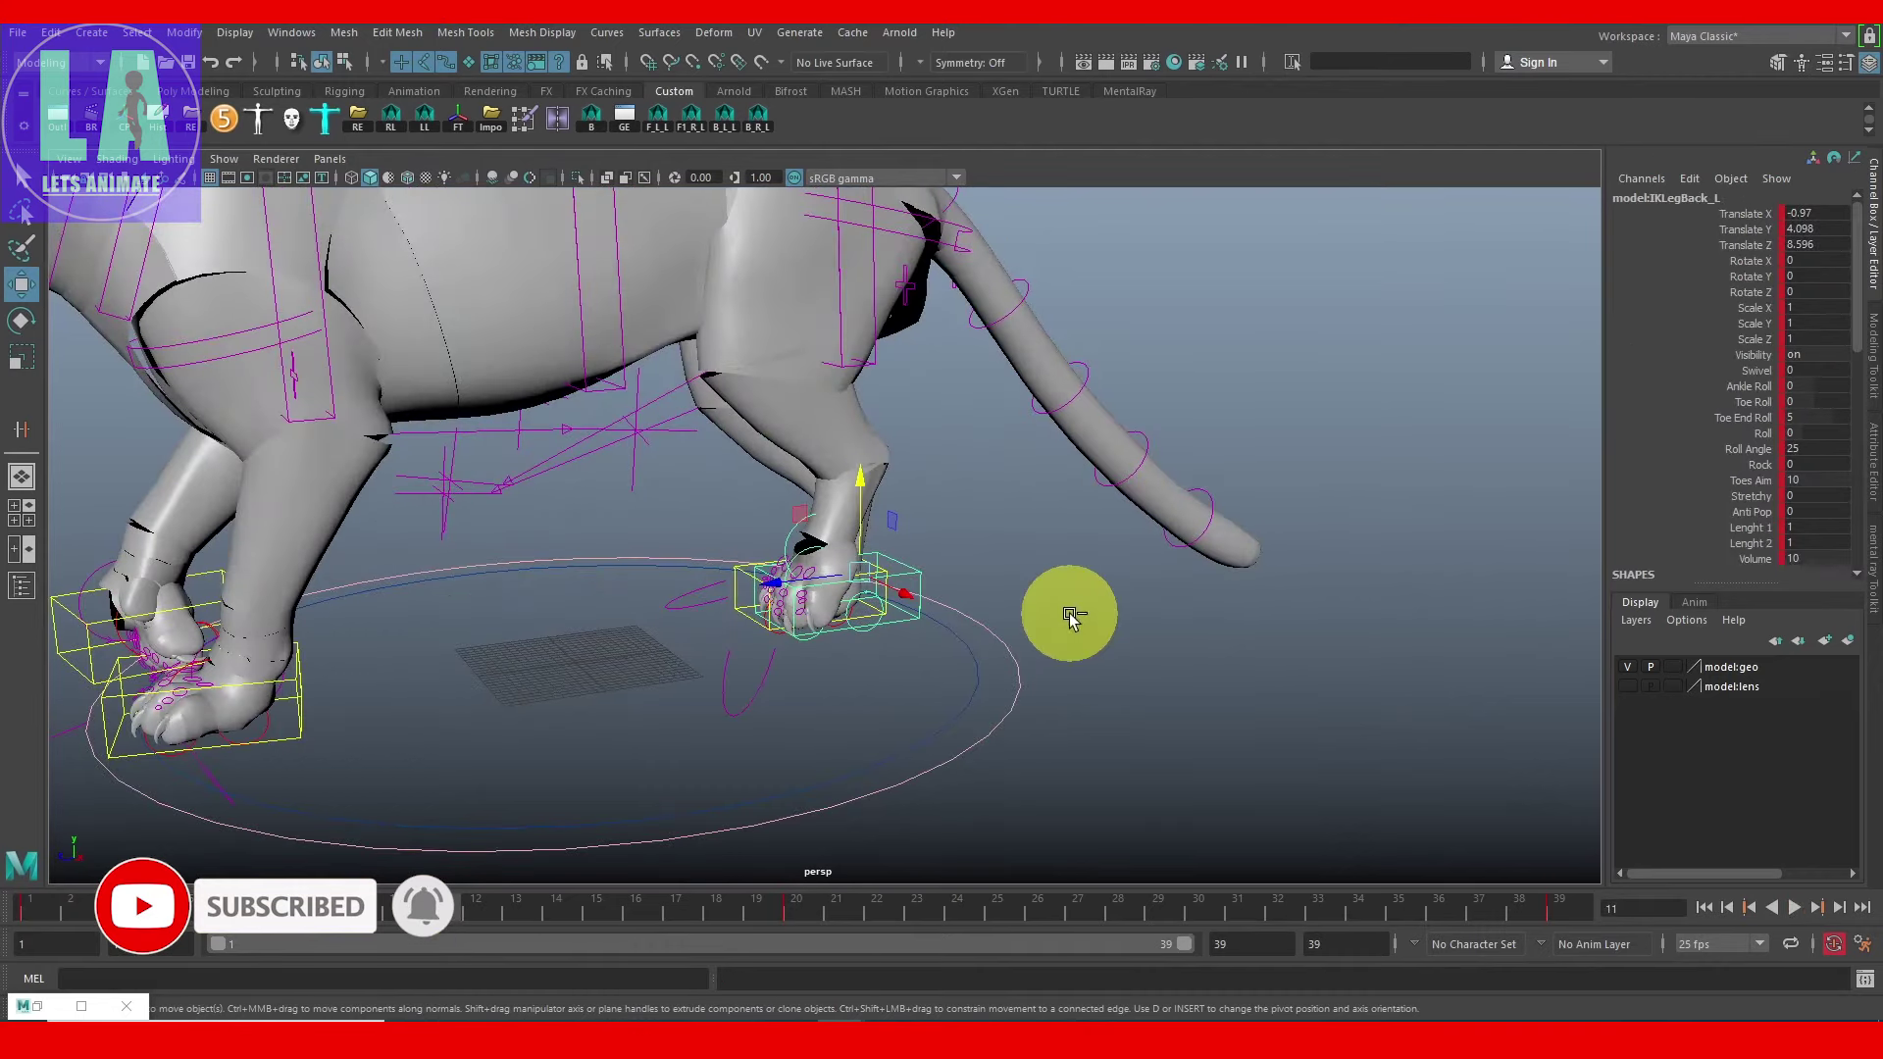
pyautogui.rightClick(514, 623)
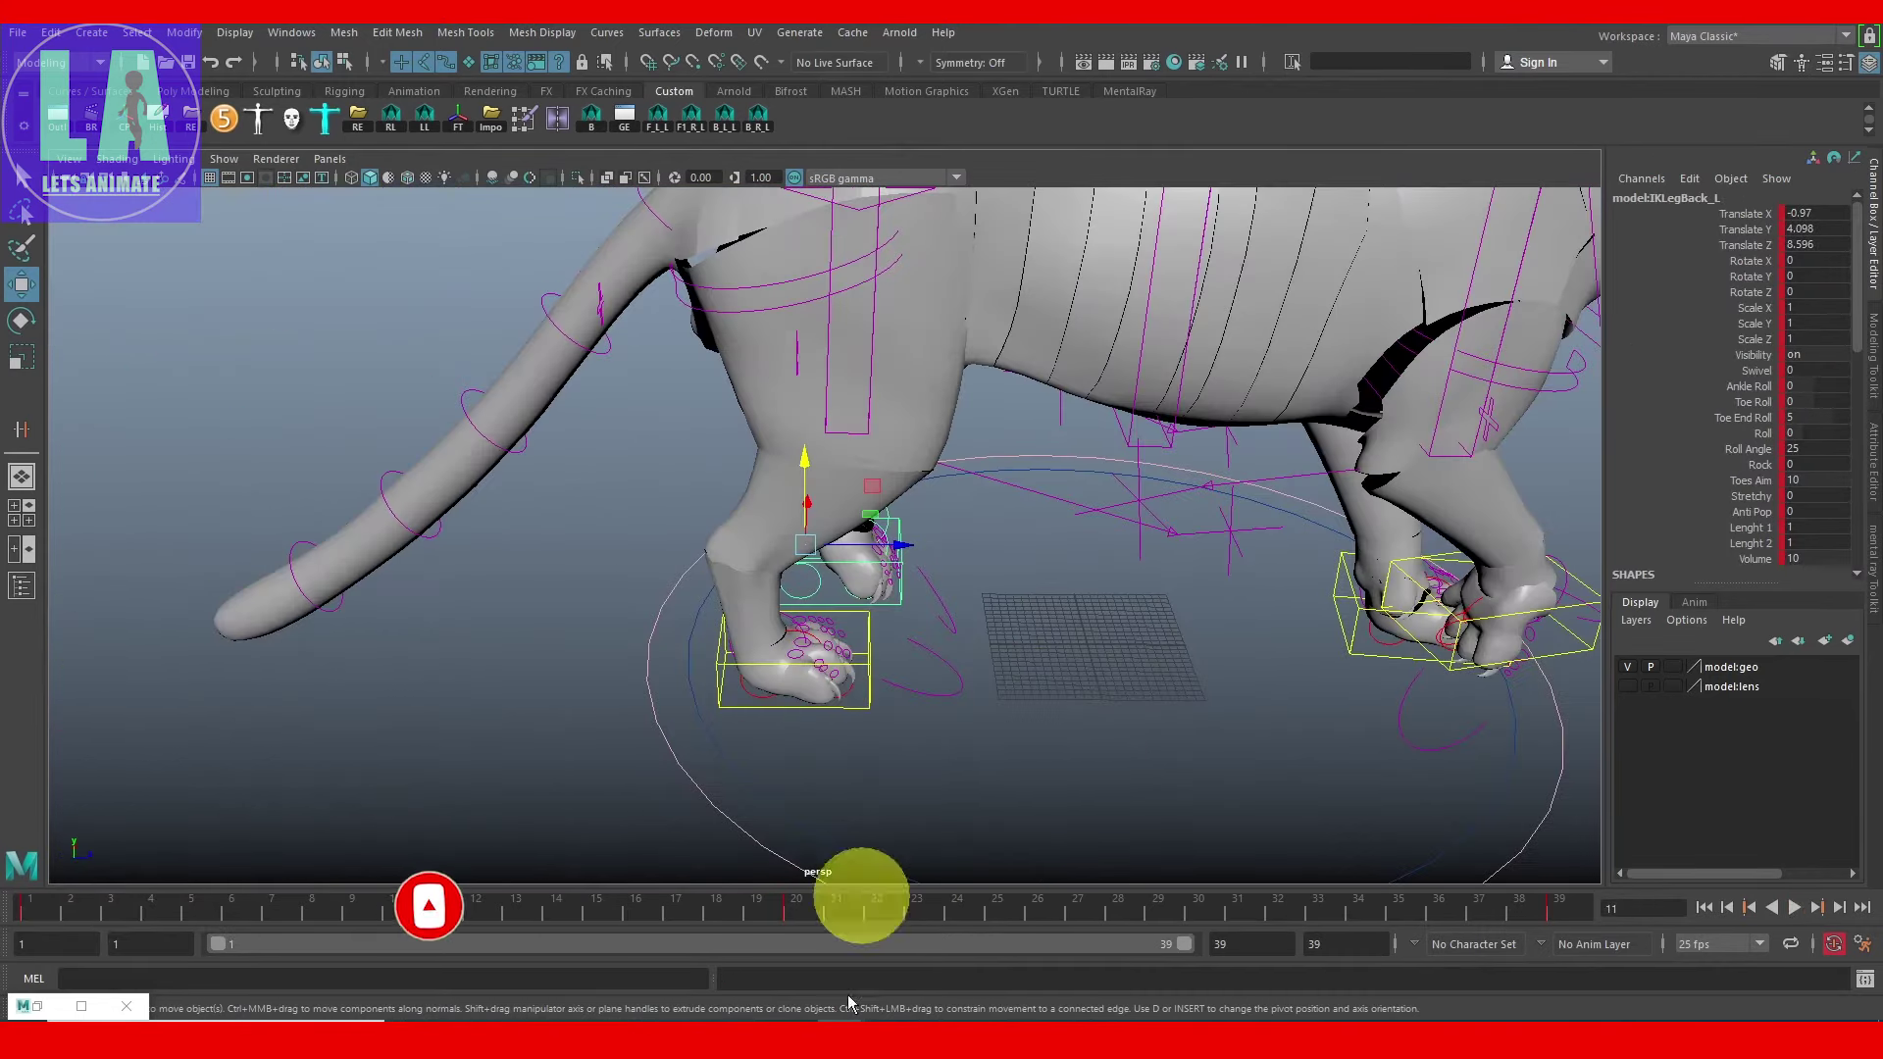
pyautogui.rightClick(1213, 917)
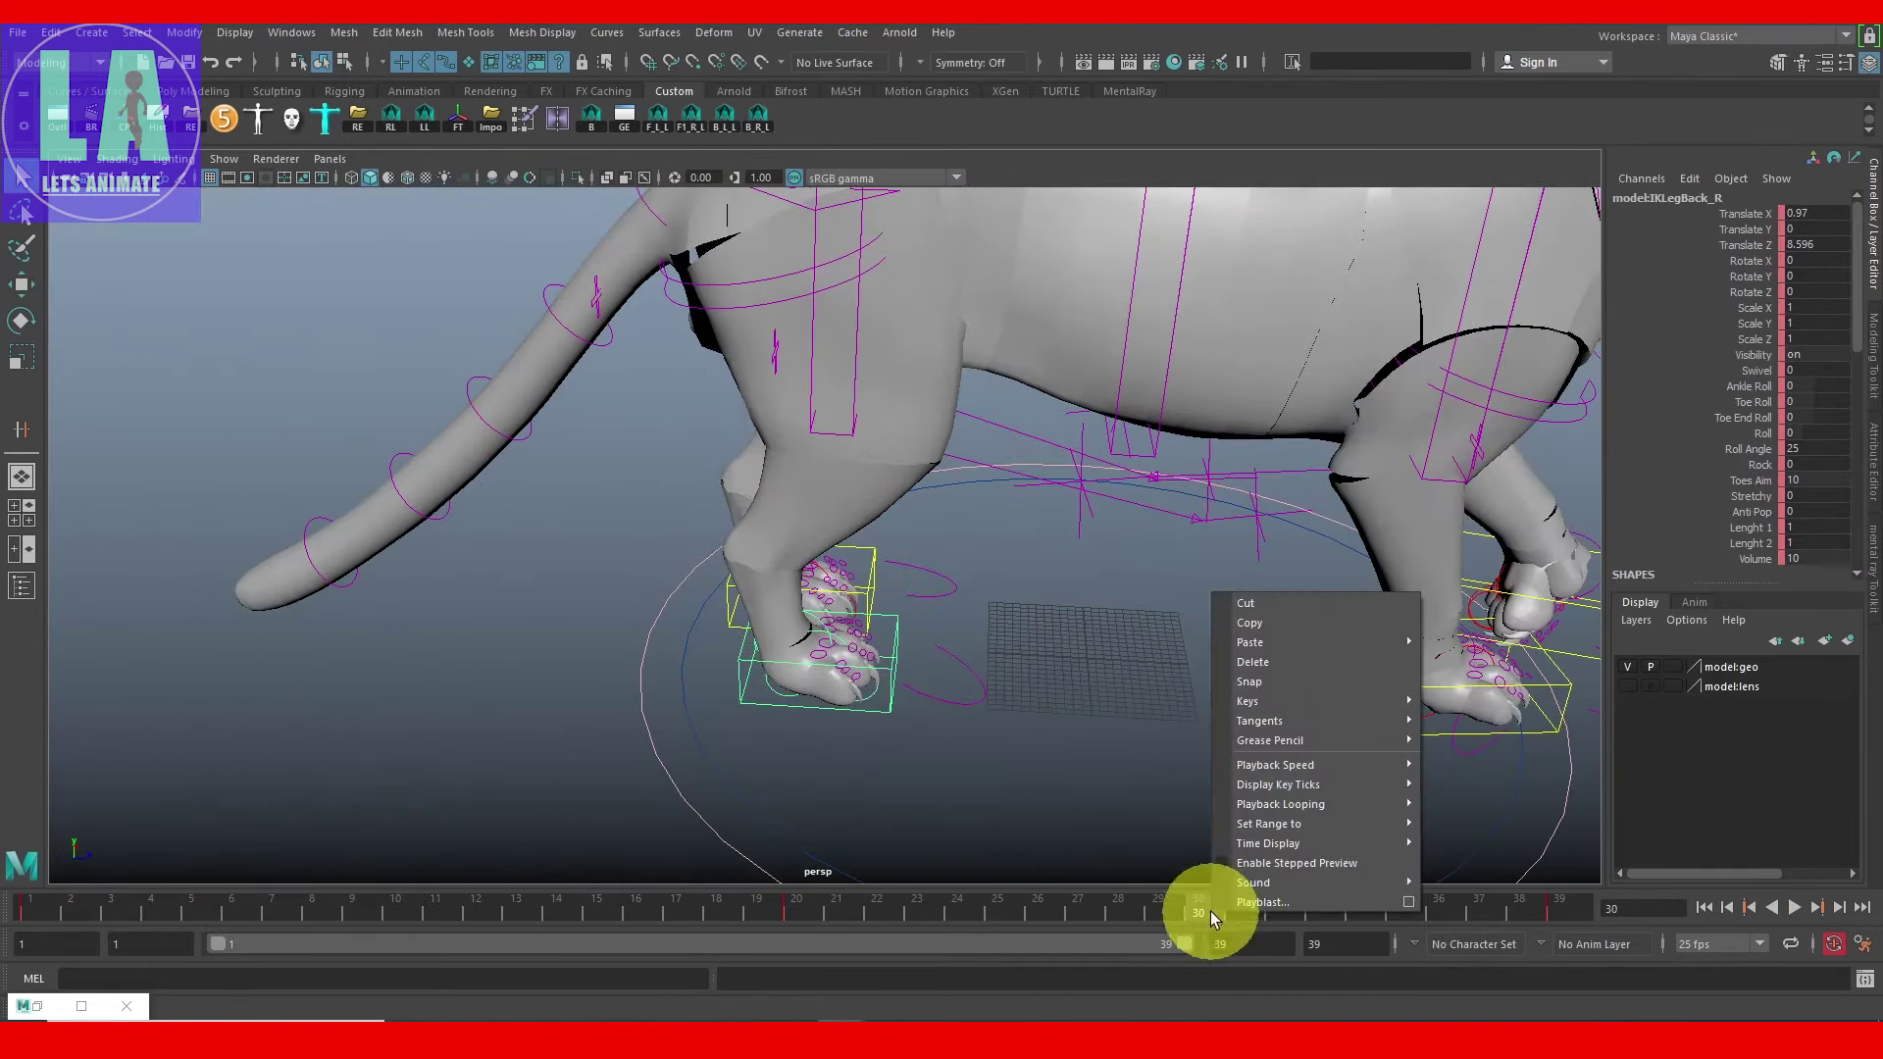
pyautogui.click(1322, 628)
# Step: Play back the walk from a side view to check the back paw's stride
pyautogui.keyDown('alt'); pyautogui.moveTo(1315, 680); pyautogui.dragTo(1040, 574, button='right'); pyautogui.keyUp('alt')
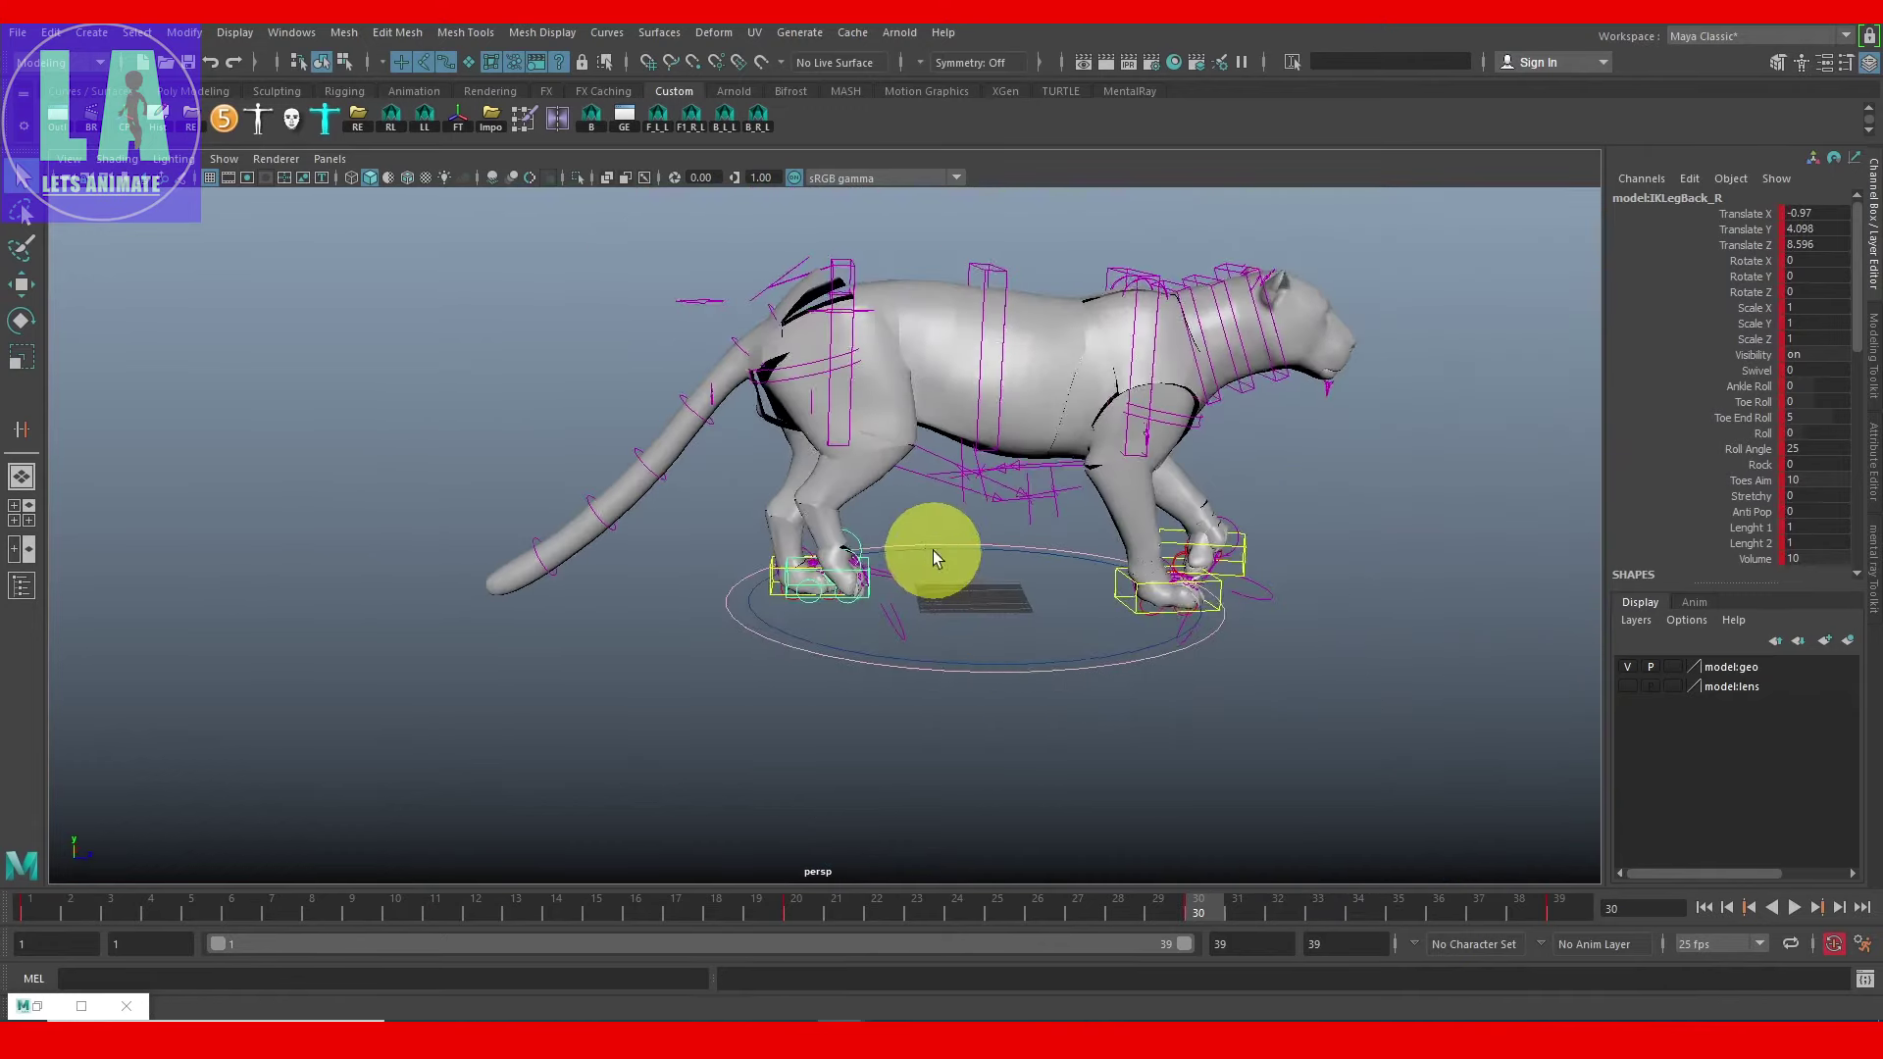
pyautogui.keyDown('alt'); pyautogui.moveTo(1040, 574); pyautogui.dragTo(1741, 218); pyautogui.keyUp('alt')
pyautogui.click(1737, 217)
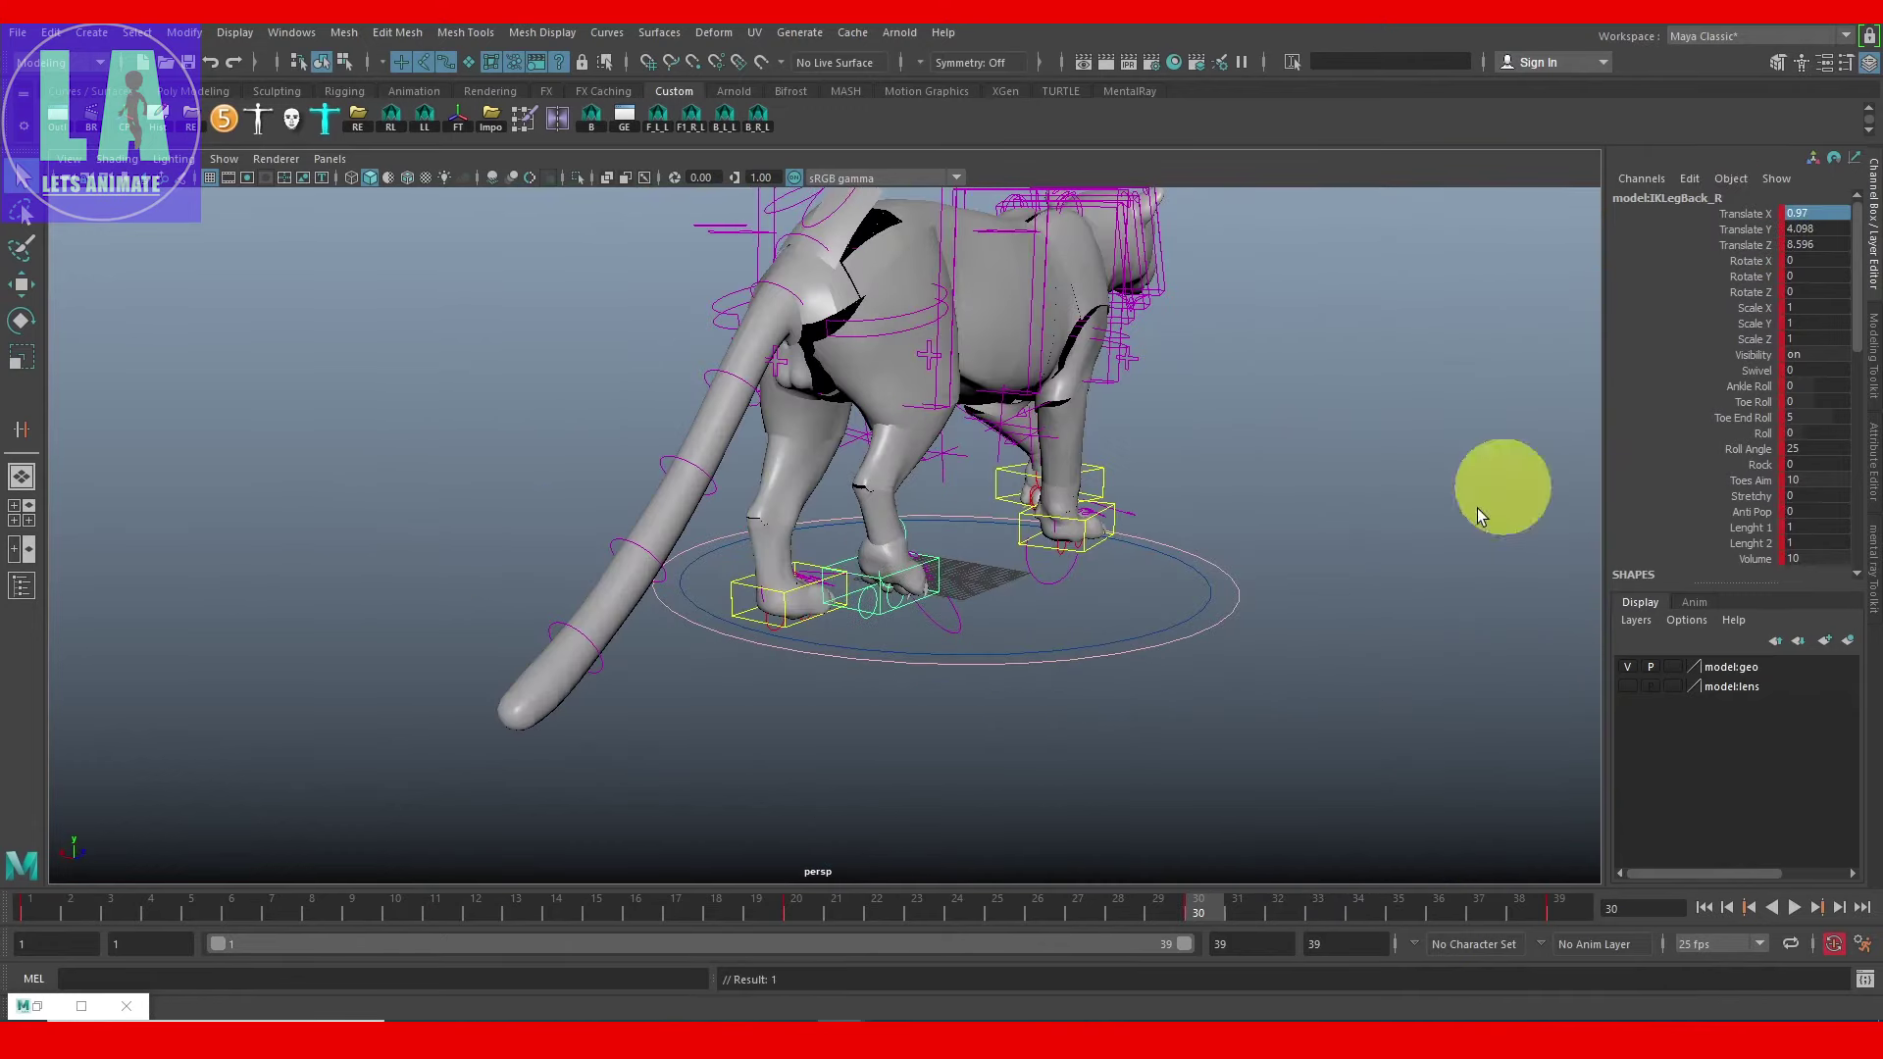
pyautogui.moveTo(1050, 697)
pyautogui.keyDown('alt'); pyautogui.mouseDown()
pyautogui.moveTo(1101, 639)
pyautogui.moveTo(678, 565)
pyautogui.moveTo(992, 673)
pyautogui.moveTo(1253, 673)
pyautogui.moveTo(1022, 791)
pyautogui.moveTo(986, 623)
pyautogui.moveTo(1101, 609)
pyautogui.moveTo(959, 685)
pyautogui.mouseUp(); pyautogui.keyUp('alt')
pyautogui.hotkey('alt', 'v')
pyautogui.click(1814, 910)
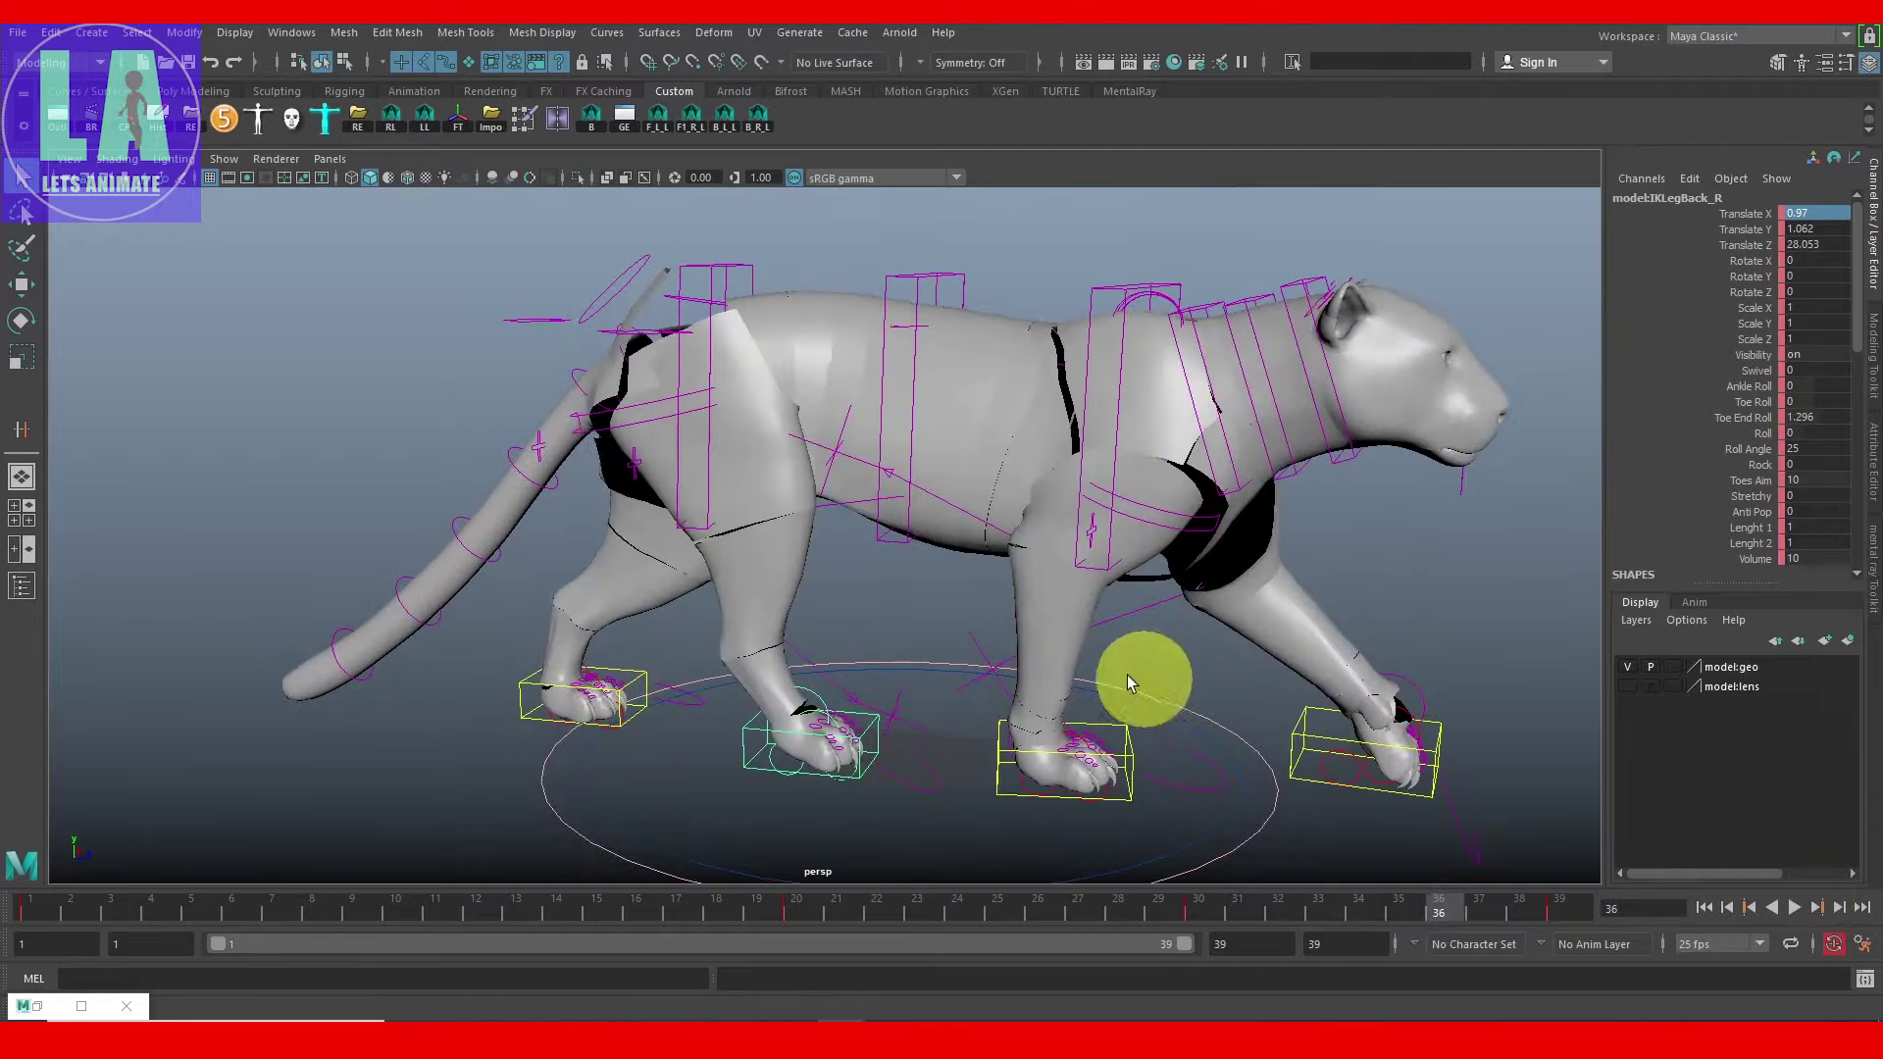
pyautogui.click(30, 910)
pyautogui.scroll(-3, 210, 832)
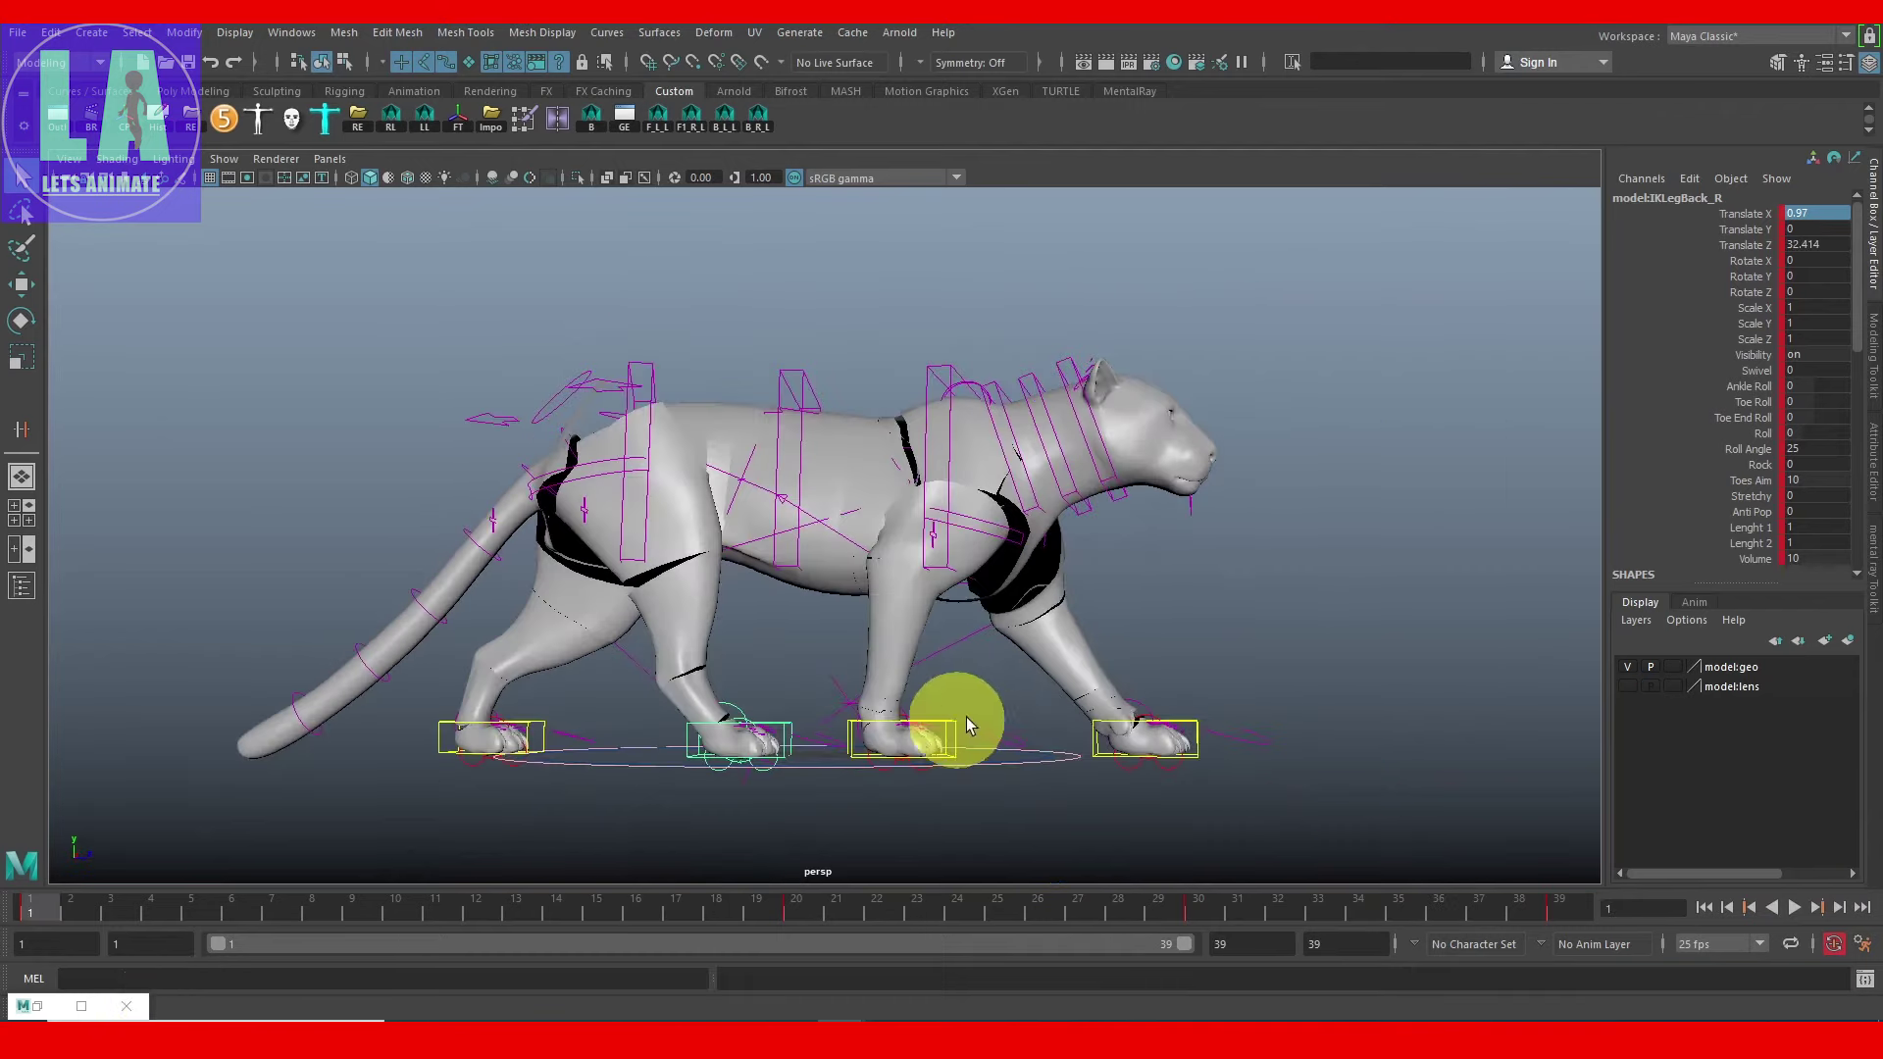
# Step: Go to frame 5 with the back-left foot control ready to move
pyautogui.keyDown('alt'); pyautogui.moveTo(209, 832); pyautogui.dragTo(824, 737); pyautogui.keyUp('alt')
pyautogui.click(194, 908)
pyautogui.press('w')
pyautogui.keyDown('alt'); pyautogui.moveTo(832, 755); pyautogui.dragTo(744, 707); pyautogui.keyUp('alt')
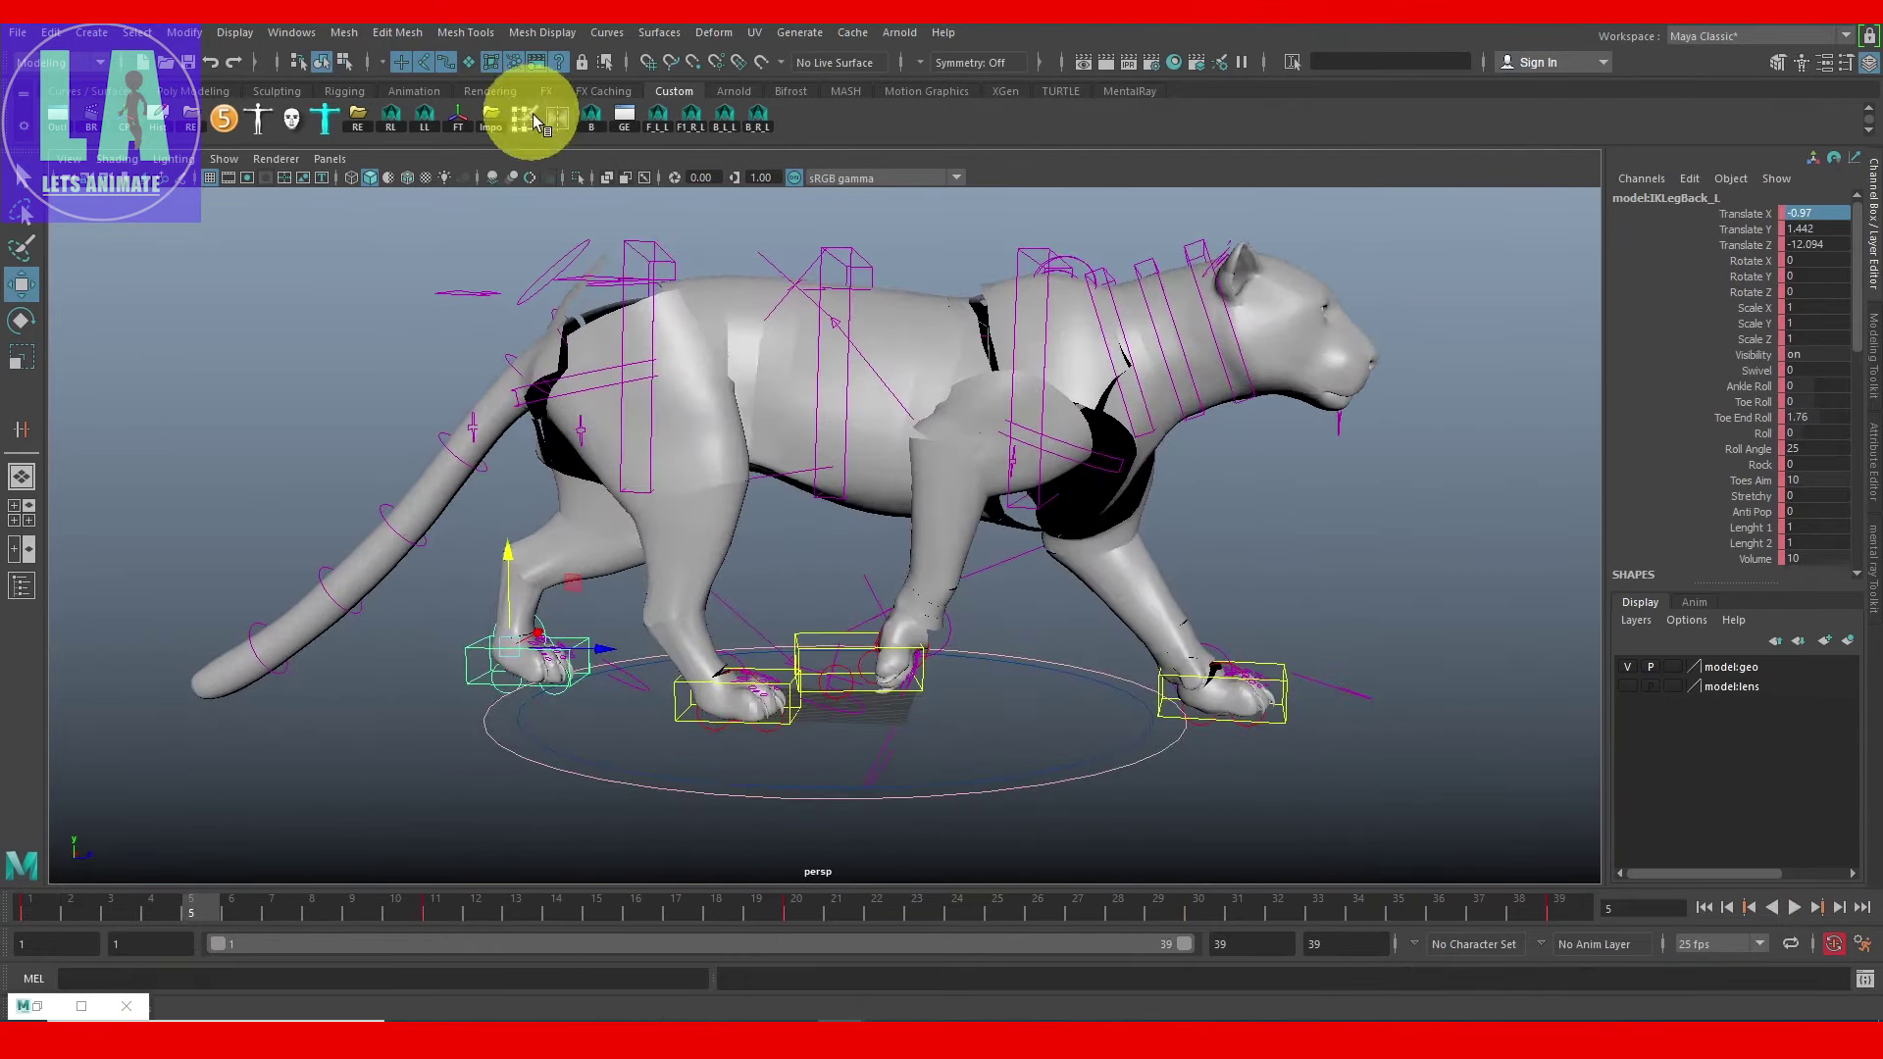
pyautogui.click(624, 117)
# Step: Insert a back-left foot Translate Z key at frame 5, pushed back to about -23.9
pyautogui.click(1002, 227)
pyautogui.click(968, 305)
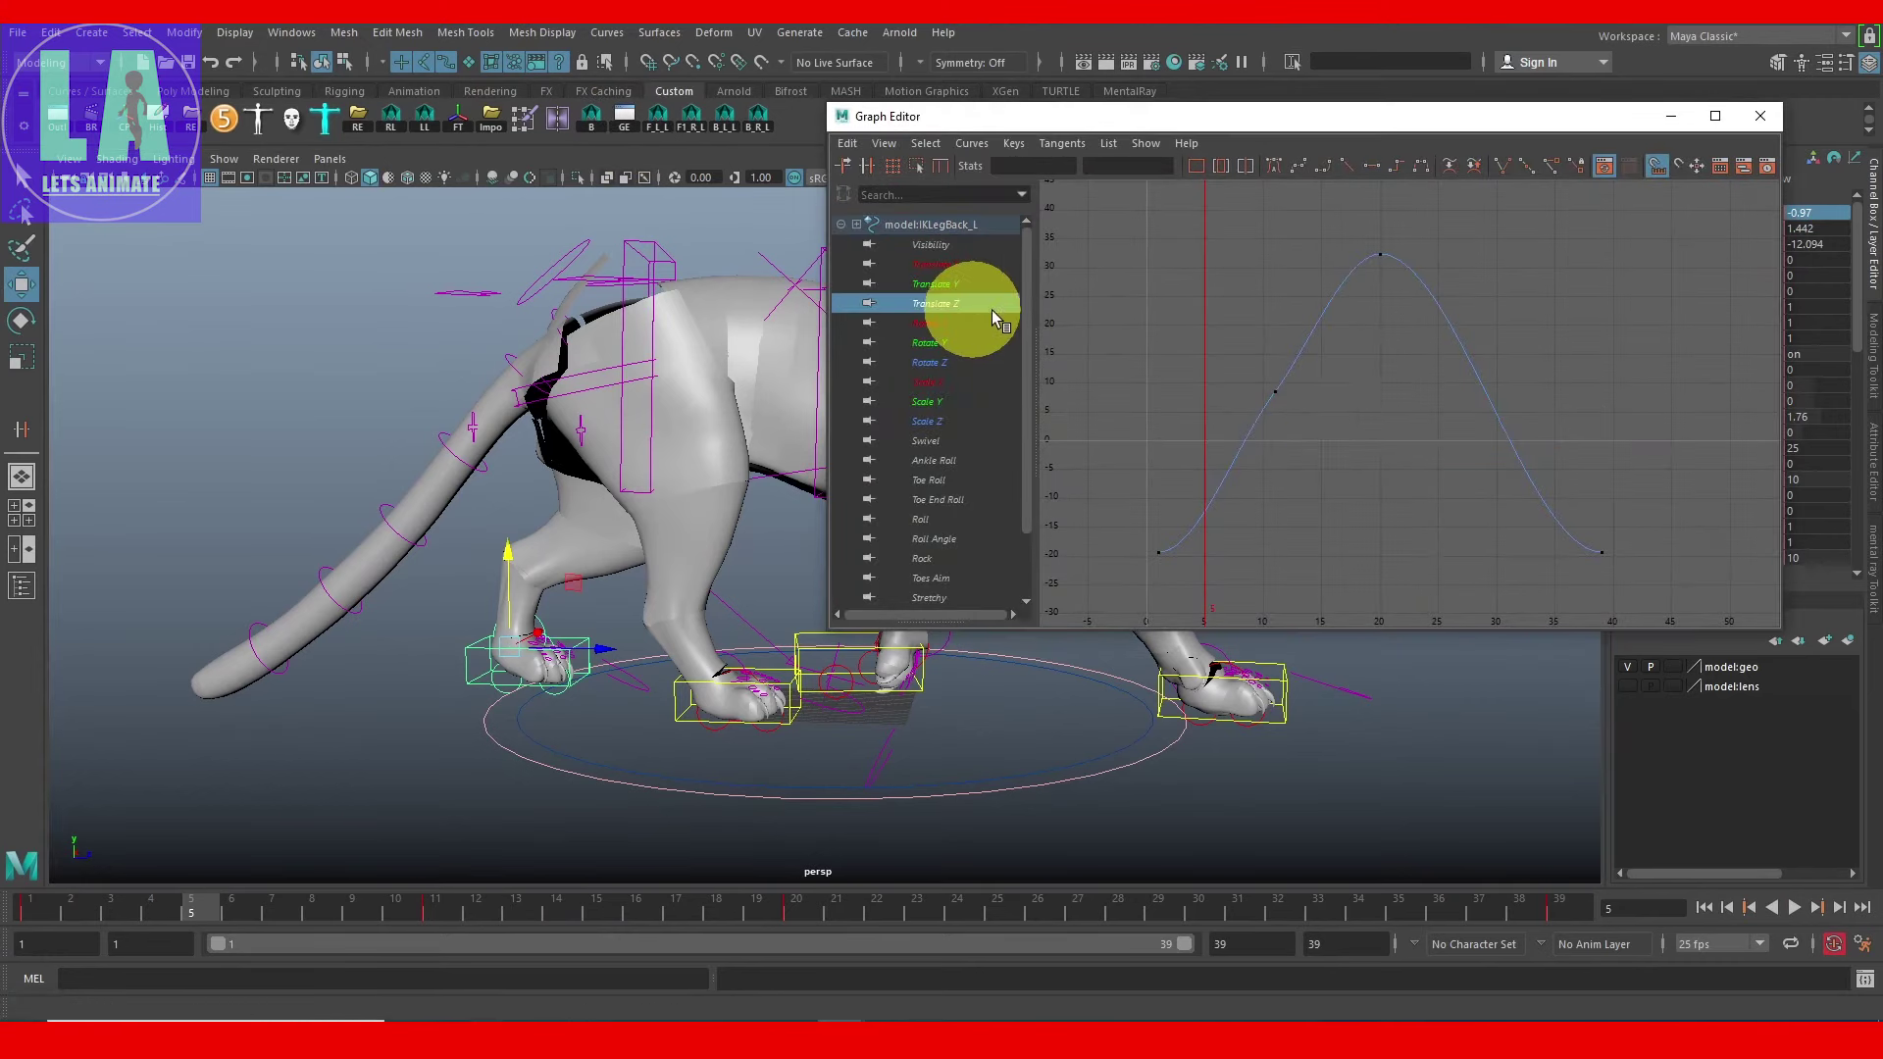
pyautogui.click(1204, 534)
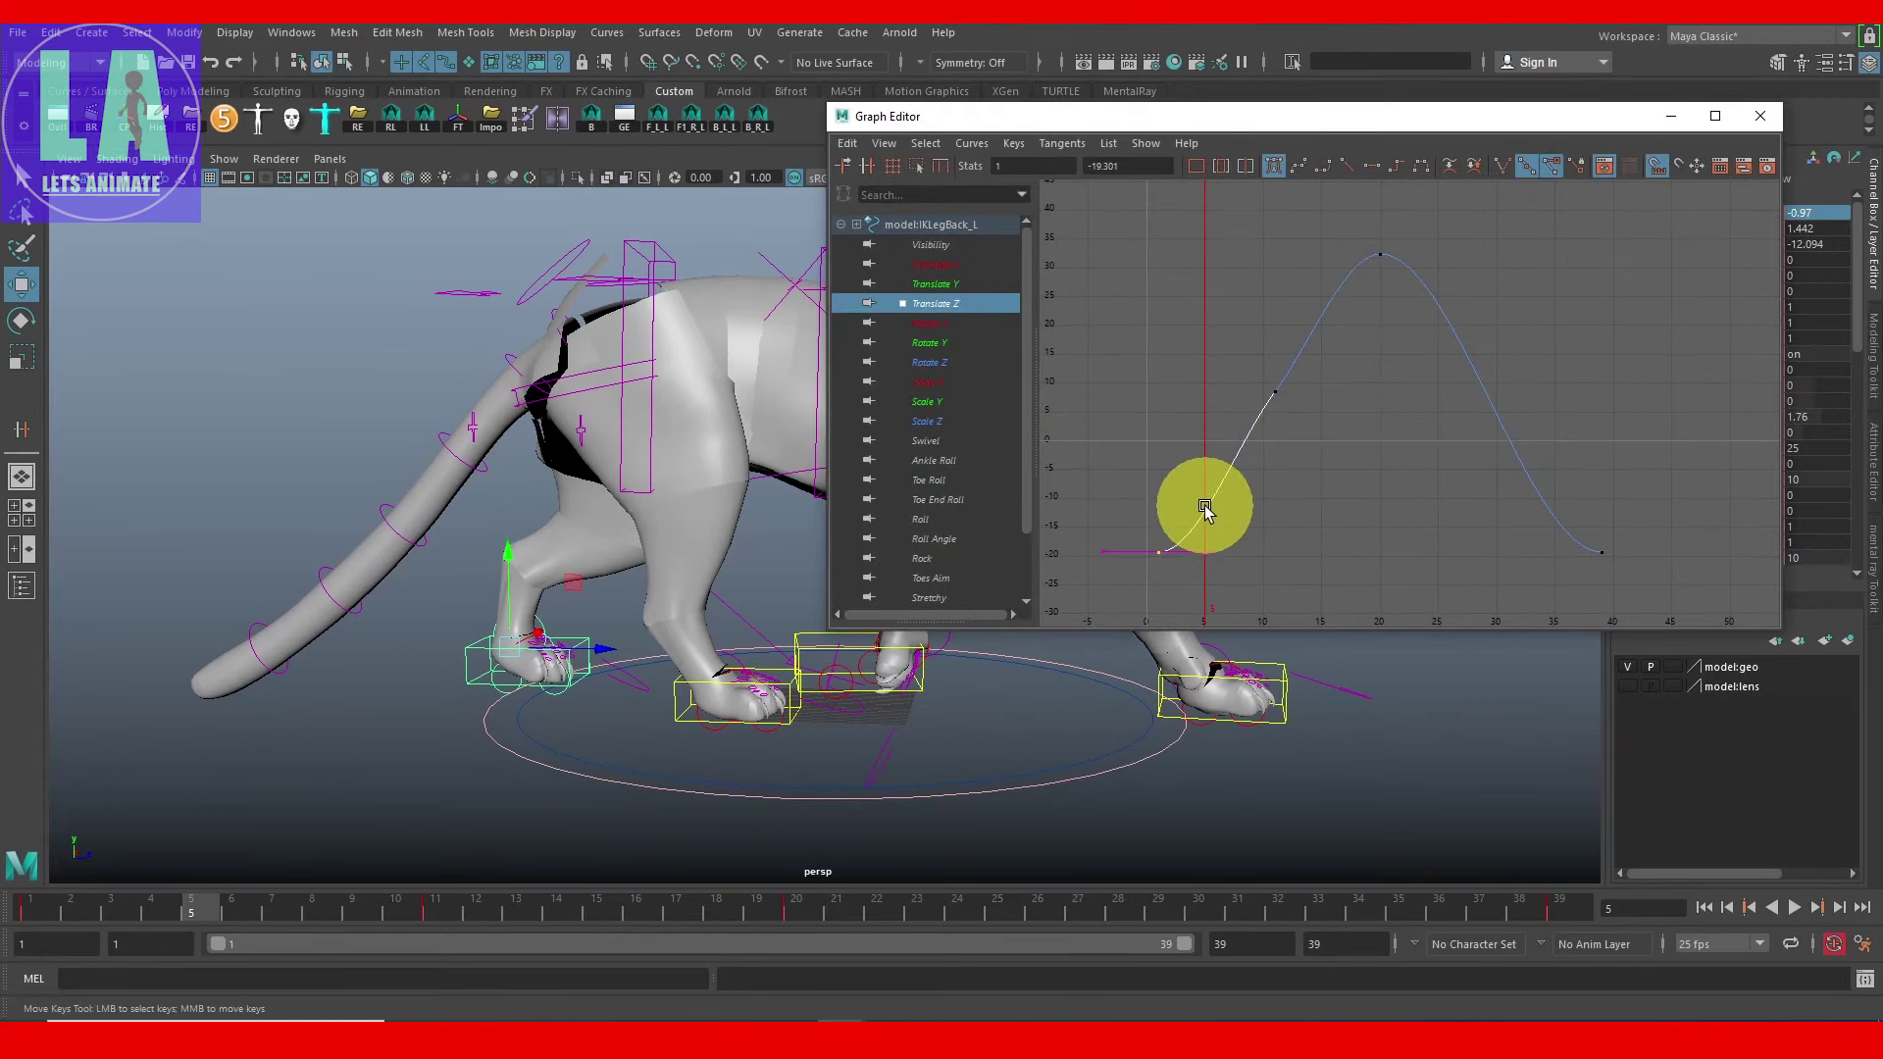
pyautogui.middleClick(1205, 508)
pyautogui.moveTo(1333, 559)
pyautogui.keyDown('alt'); pyautogui.mouseDown(button='middle')
pyautogui.moveTo(1368, 507)
pyautogui.moveTo(1368, 573)
pyautogui.mouseUp(button='middle'); pyautogui.keyUp('alt')
pyautogui.moveTo(589, 637)
pyautogui.keyDown('alt'); pyautogui.mouseDown()
pyautogui.moveTo(350, 561)
pyautogui.moveTo(403, 521)
pyautogui.moveTo(471, 655)
pyautogui.mouseUp(); pyautogui.keyUp('alt')
# Step: Insert a back-right foot Translate Z key at frame 24 set to -24.915
pyautogui.click(410, 642)
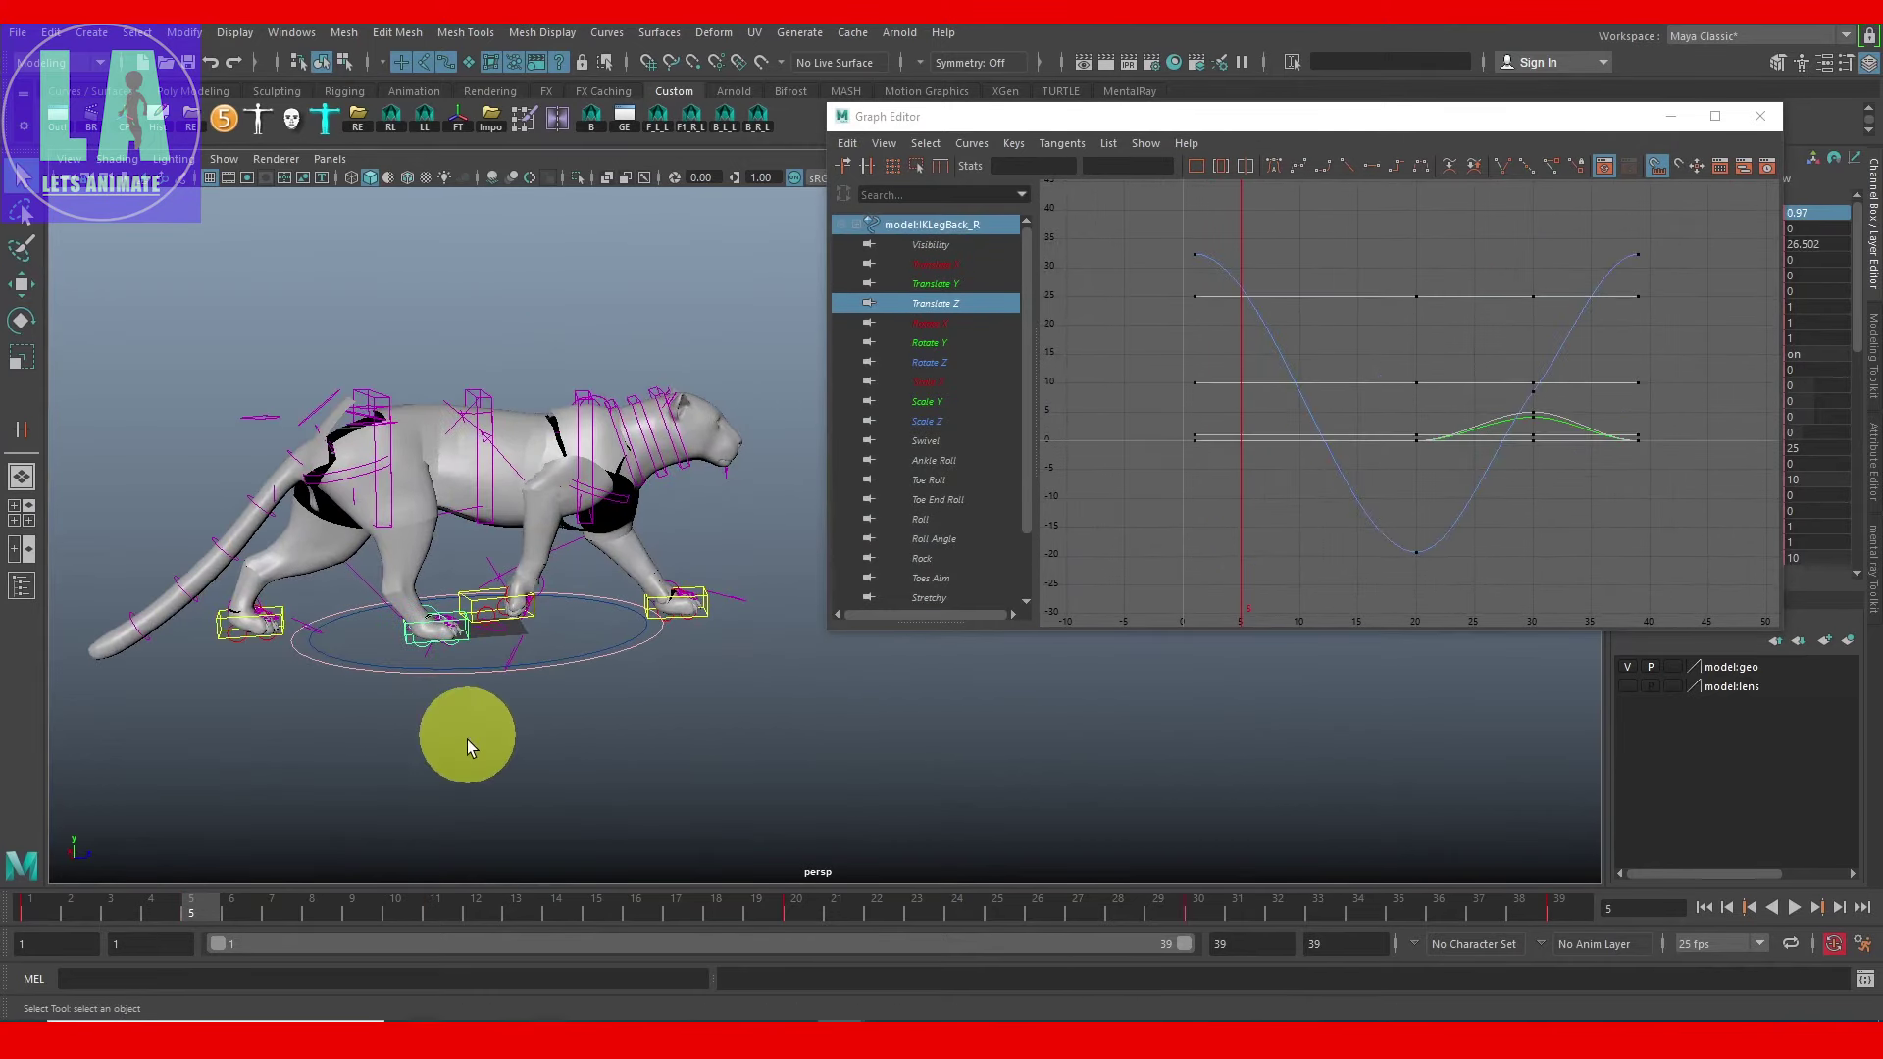
pyautogui.click(238, 664)
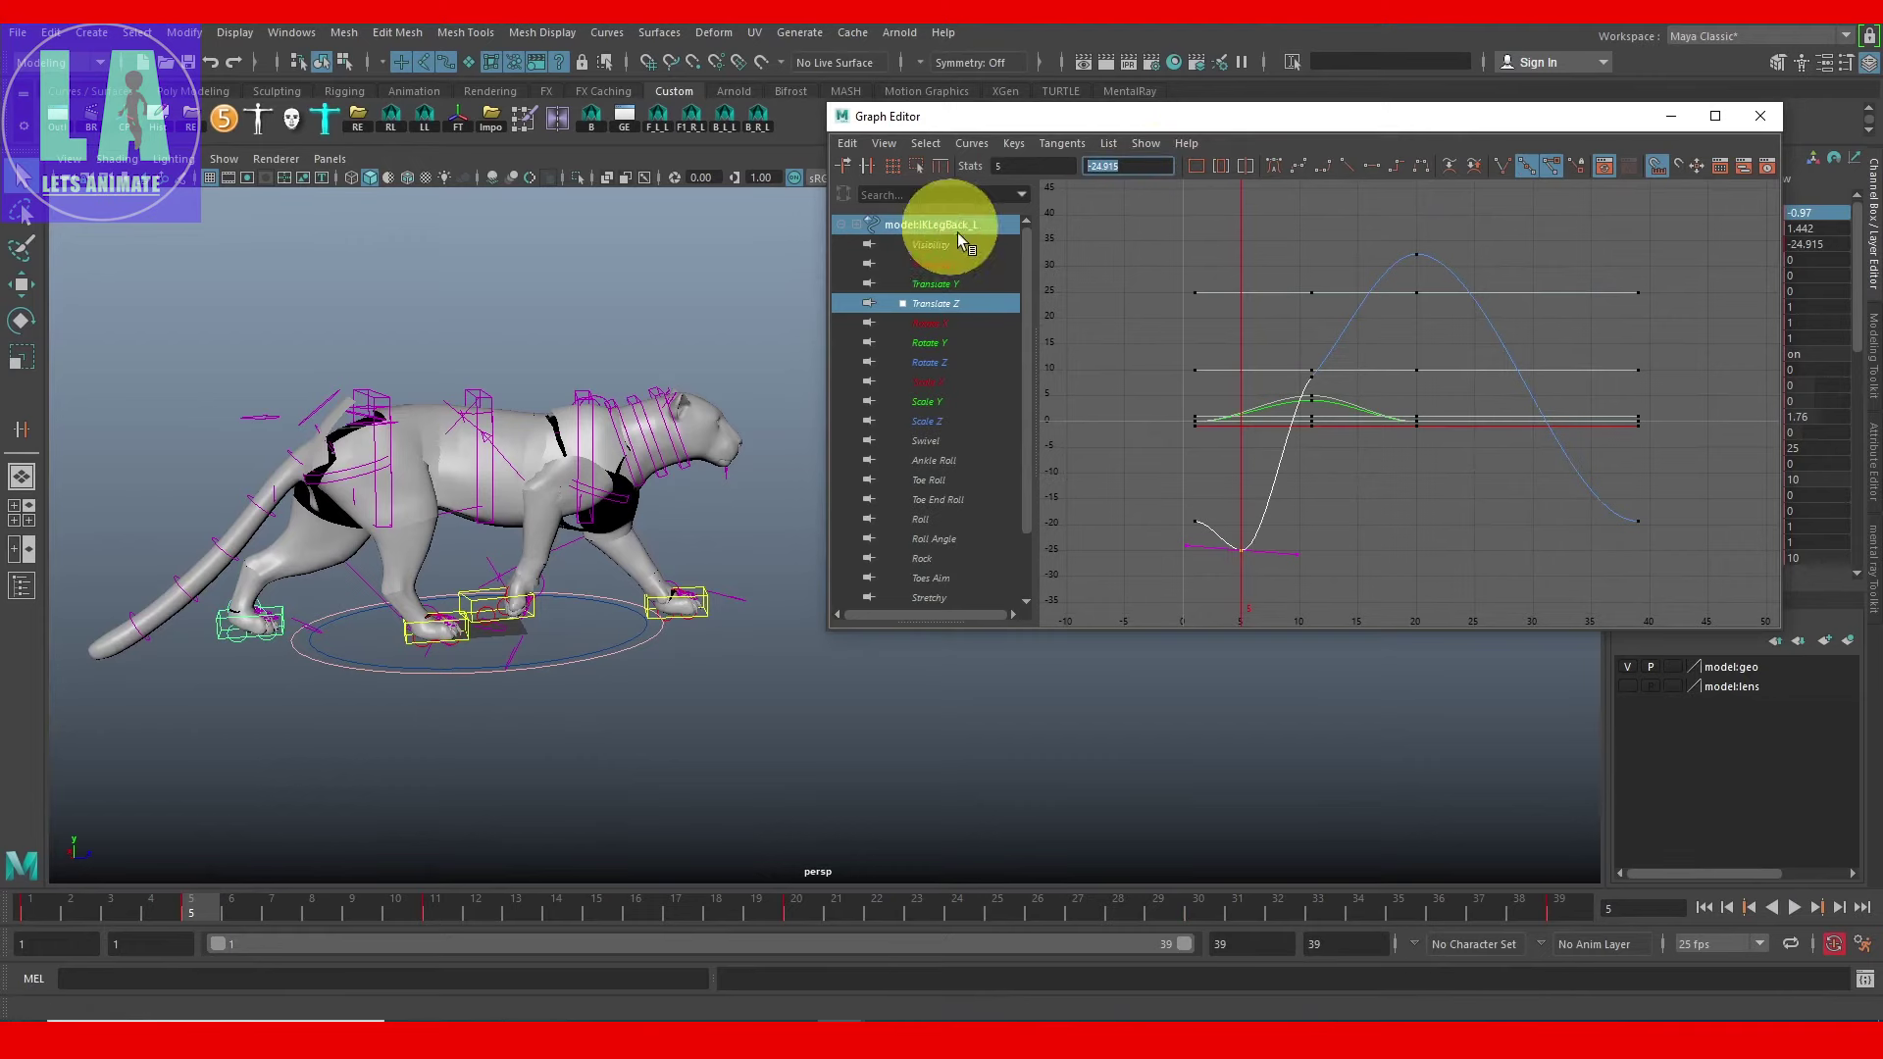
pyautogui.click(403, 636)
pyautogui.scroll(5, 610, 715)
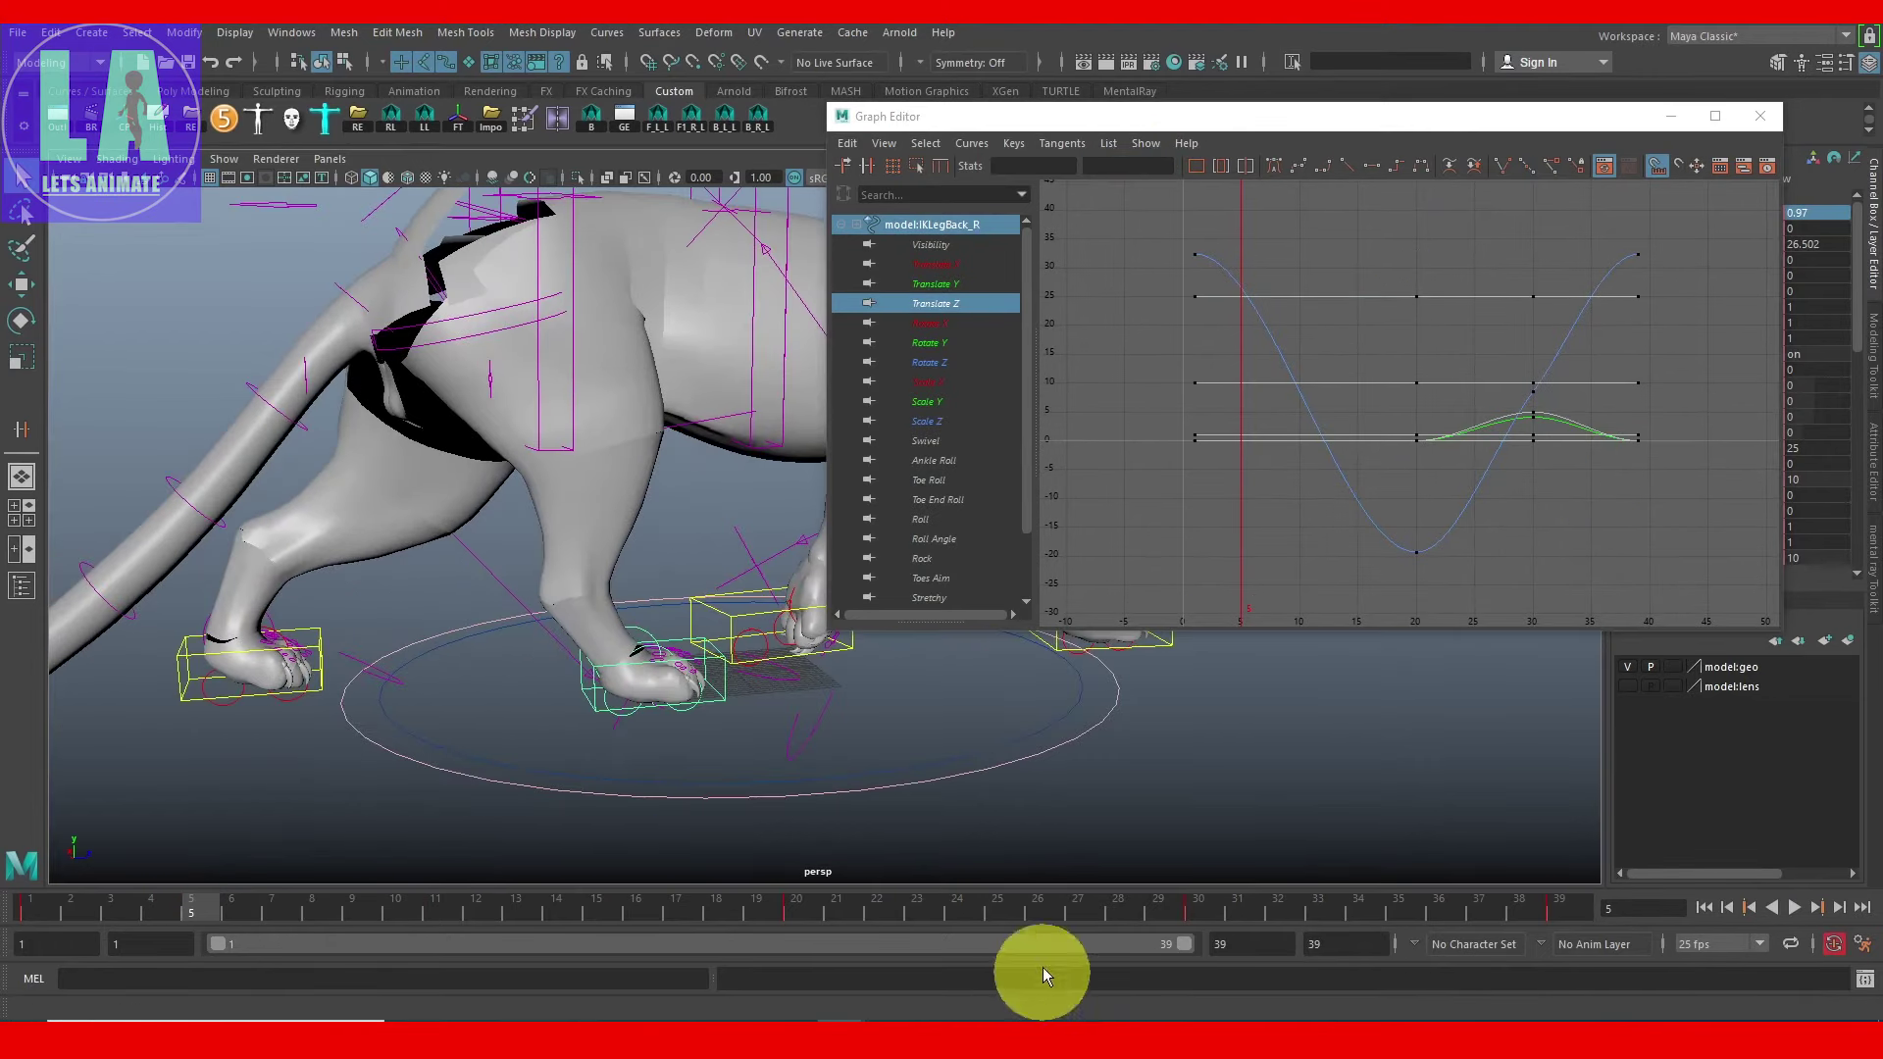
pyautogui.click(957, 910)
pyautogui.moveTo(1481, 491); pyautogui.dragTo(1393, 564)
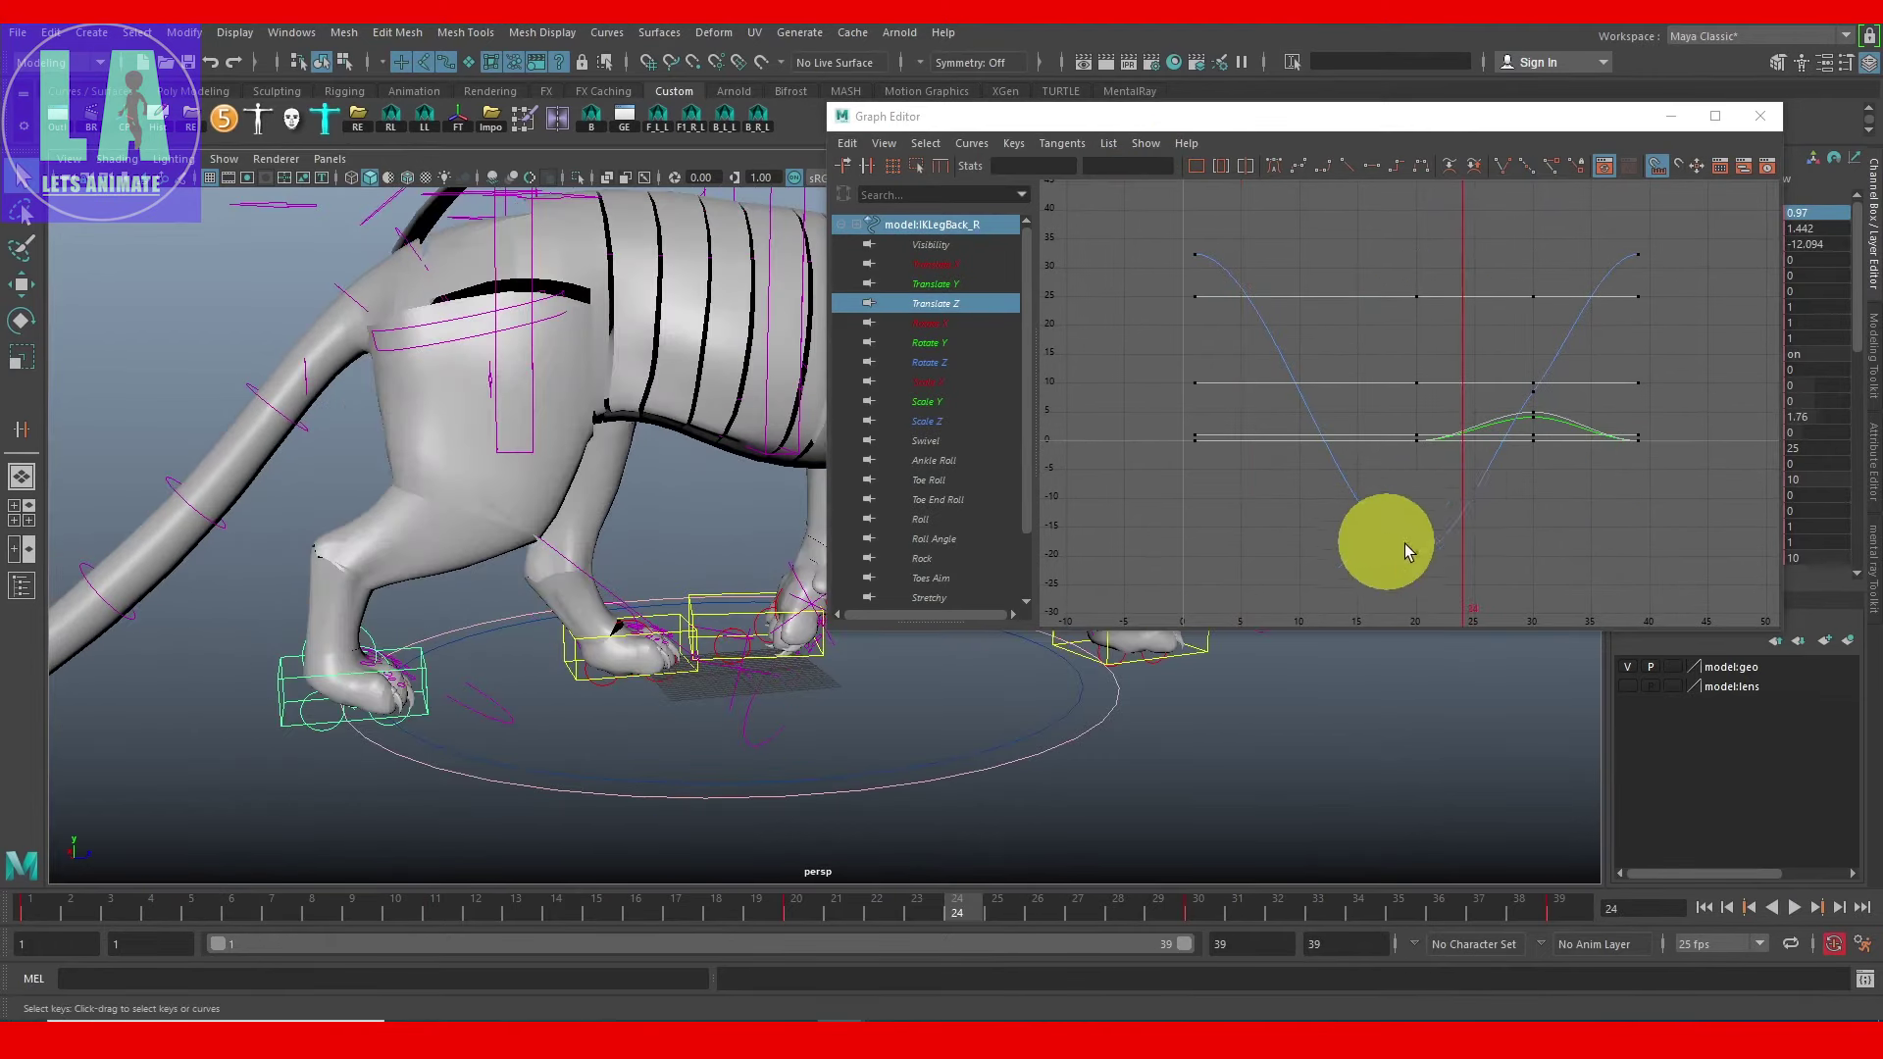
pyautogui.press('s')
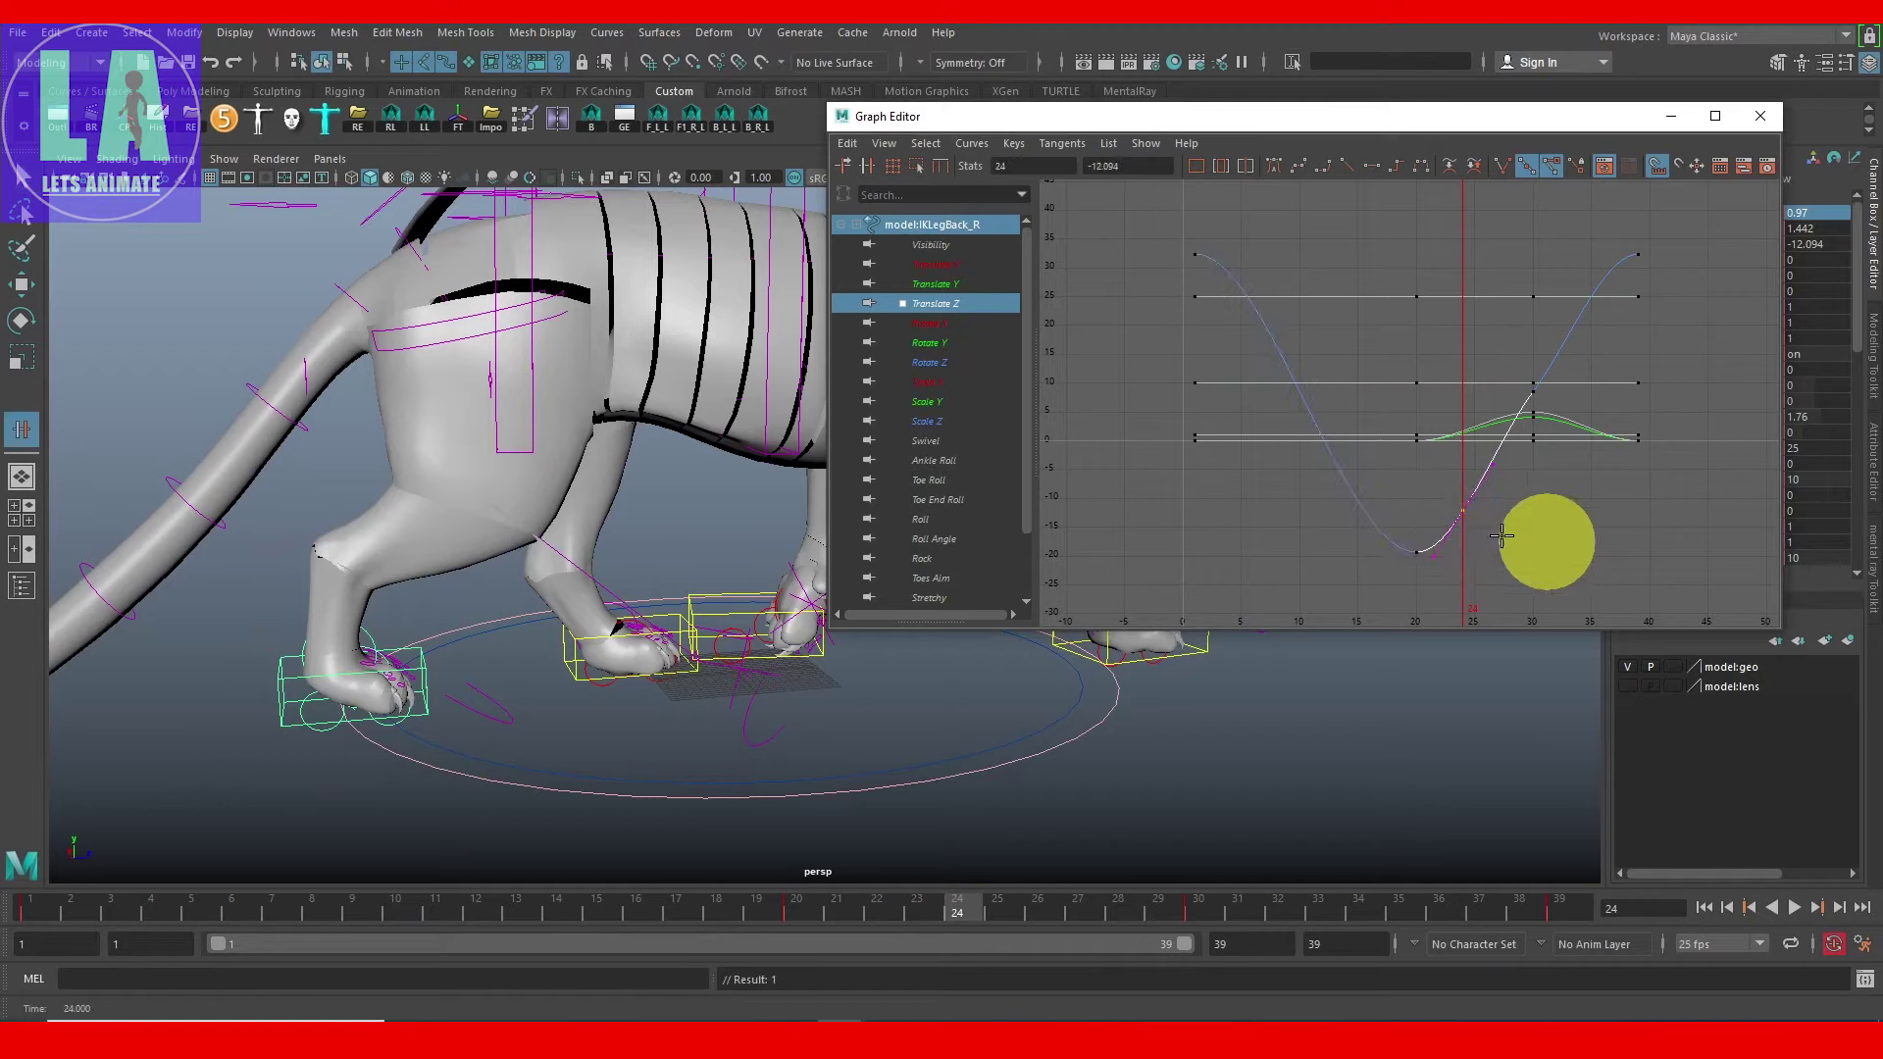
pyautogui.press('w')
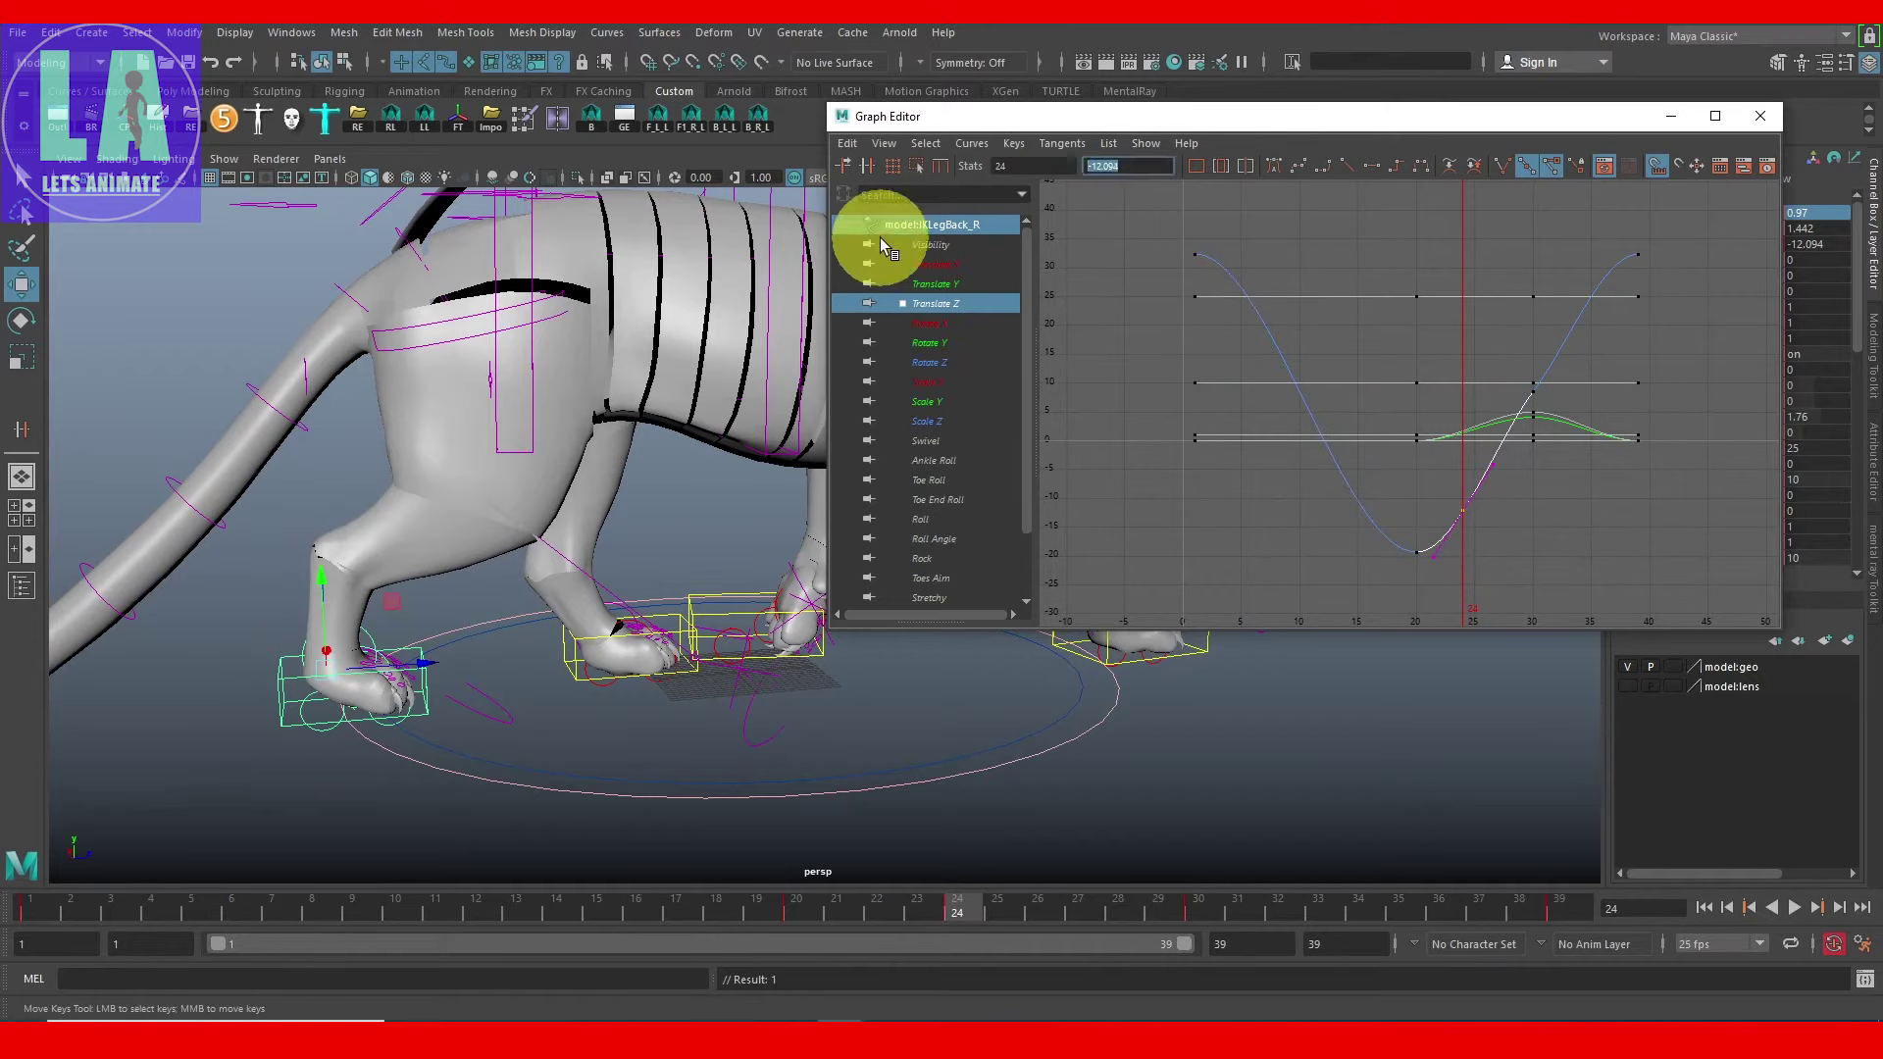
pyautogui.write('-24.915')
pyautogui.press('Return')
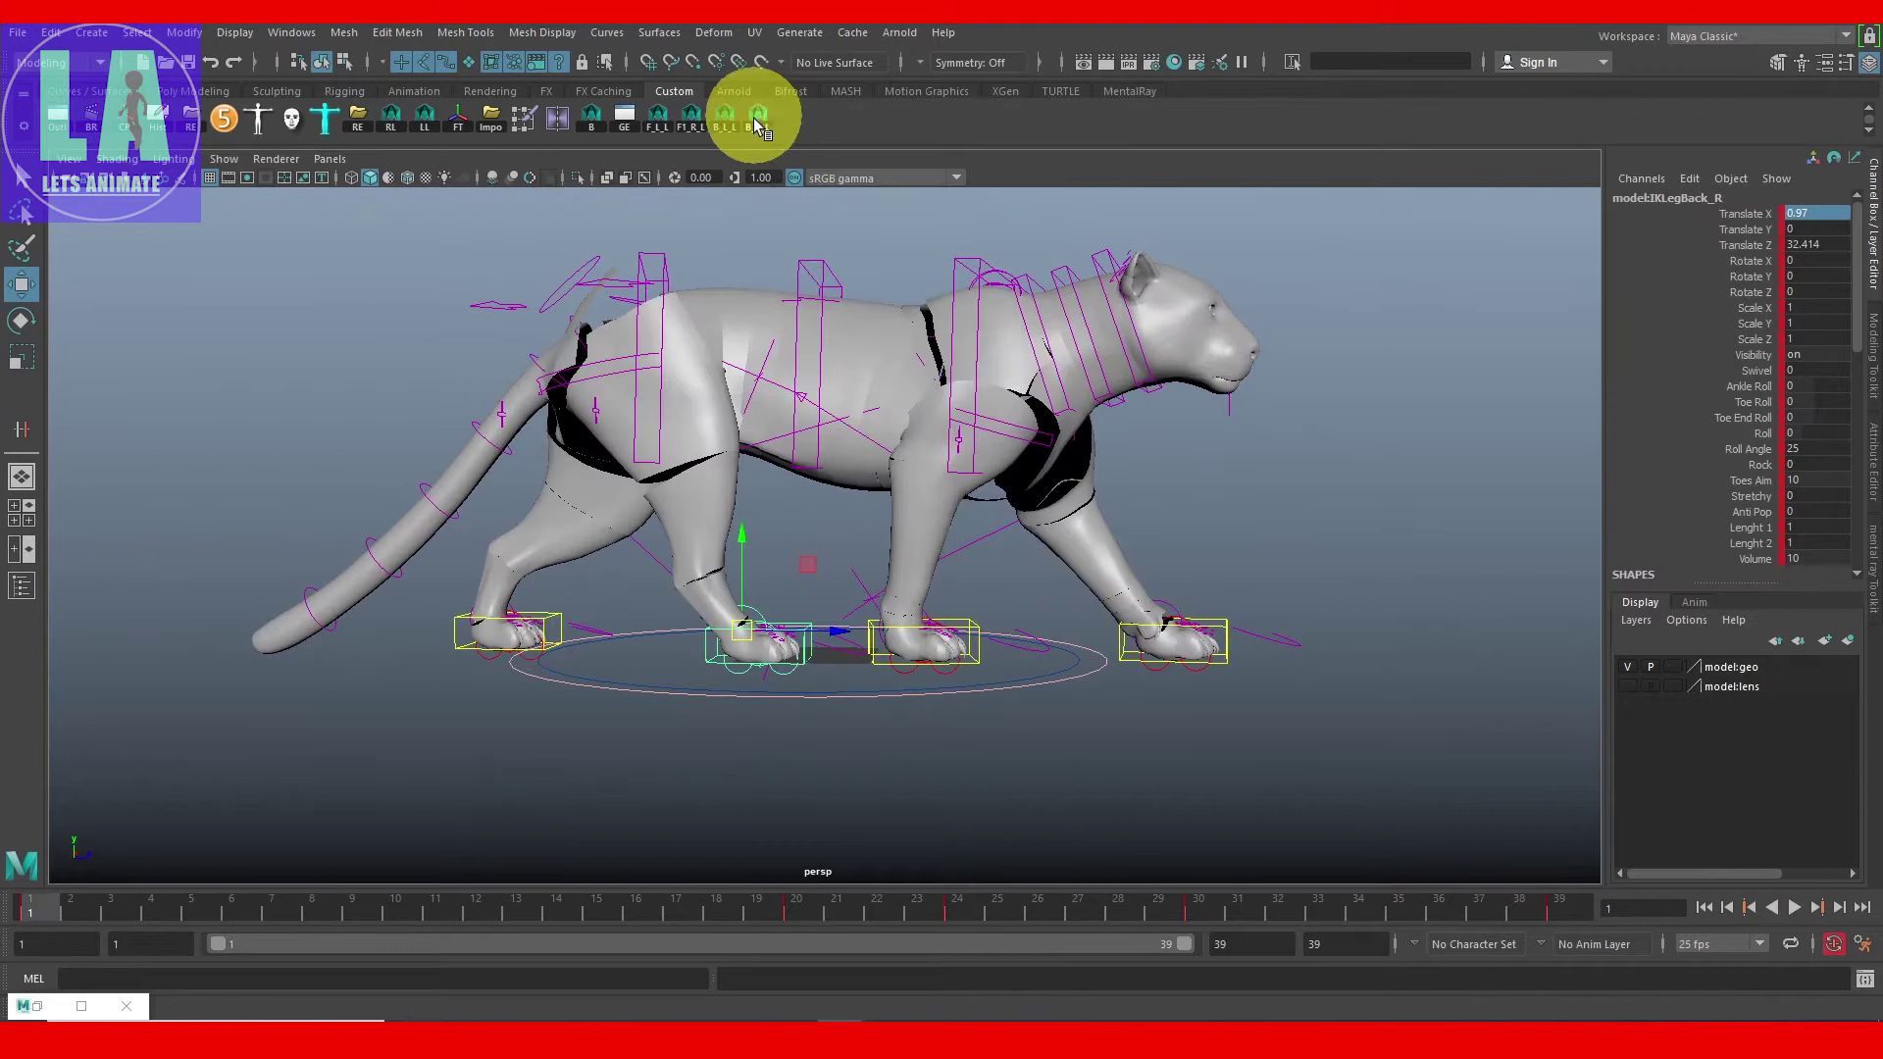
pyautogui.click(652, 610)
pyautogui.moveTo(37, 904); pyautogui.dragTo(203, 918)
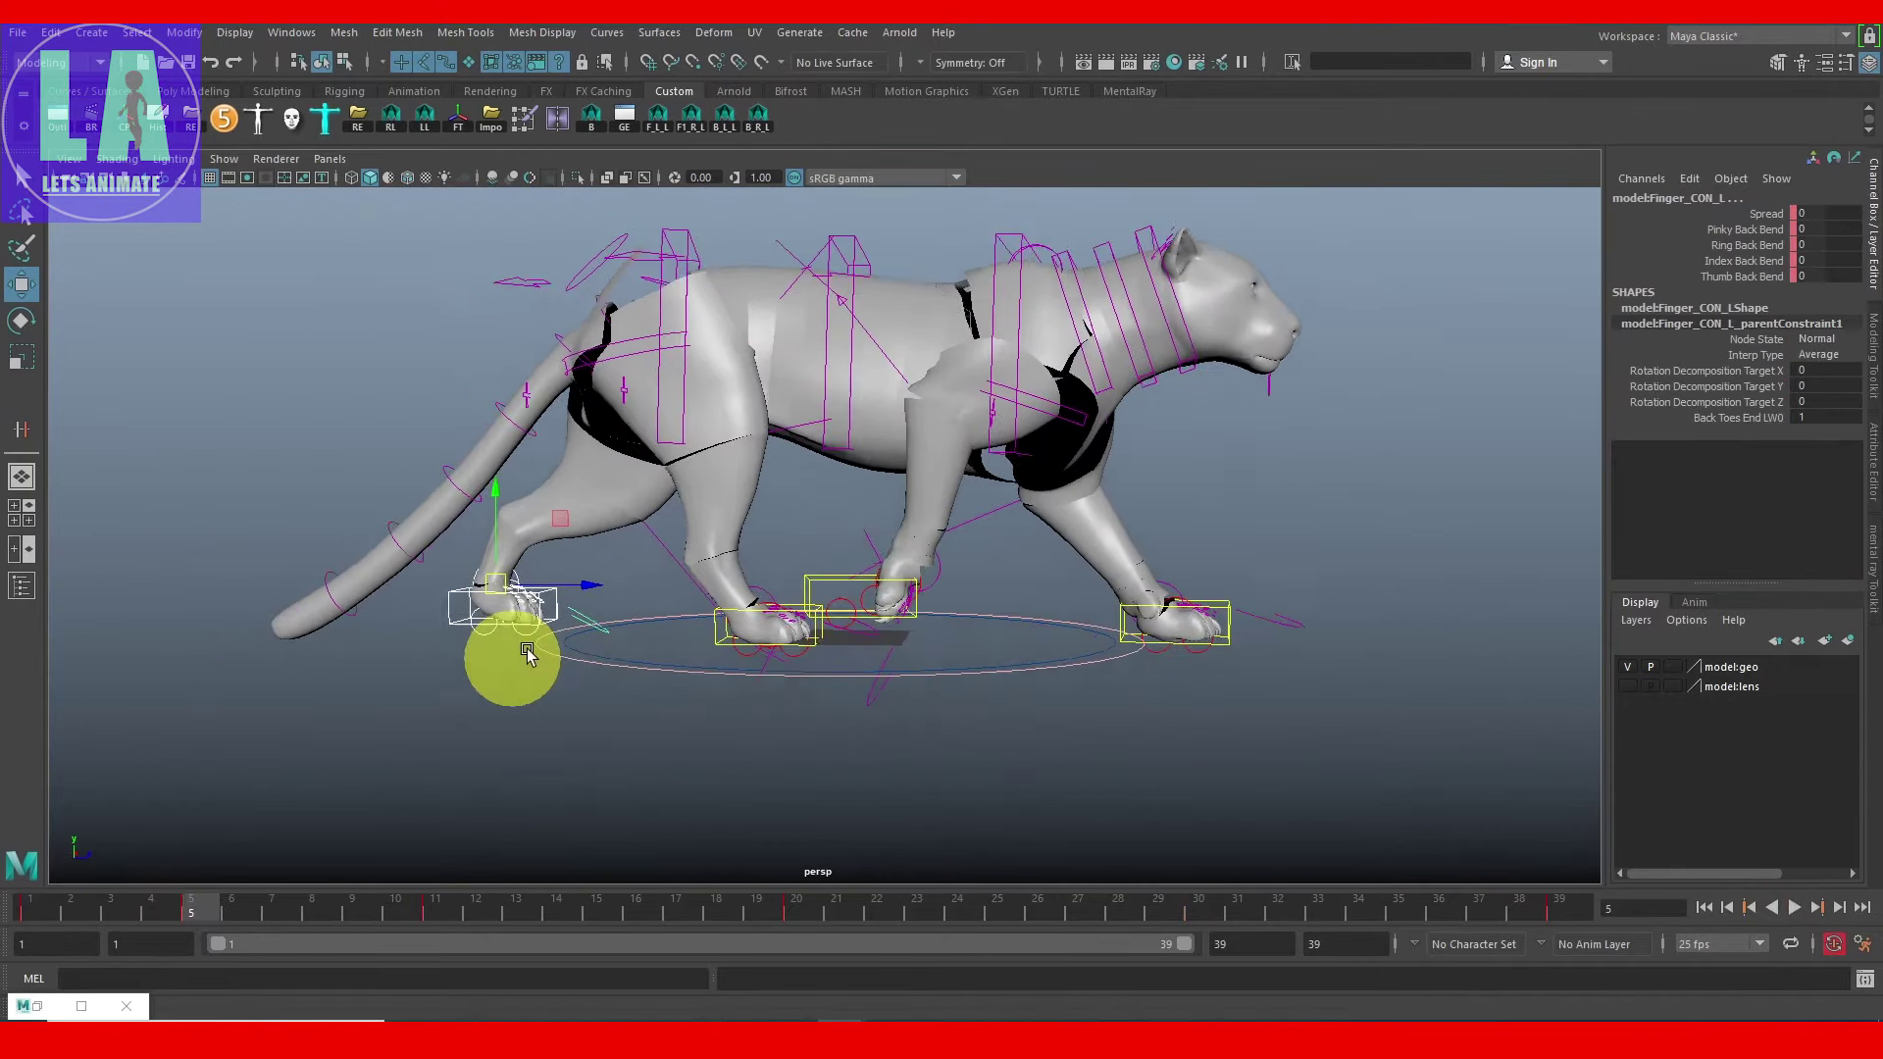
# Step: Set the left hind foot's frame-5 Translate Y key to 0 in the Graph Editor
pyautogui.keyDown('alt'); pyautogui.moveTo(915, 630); pyautogui.dragTo(998, 566); pyautogui.keyUp('alt')
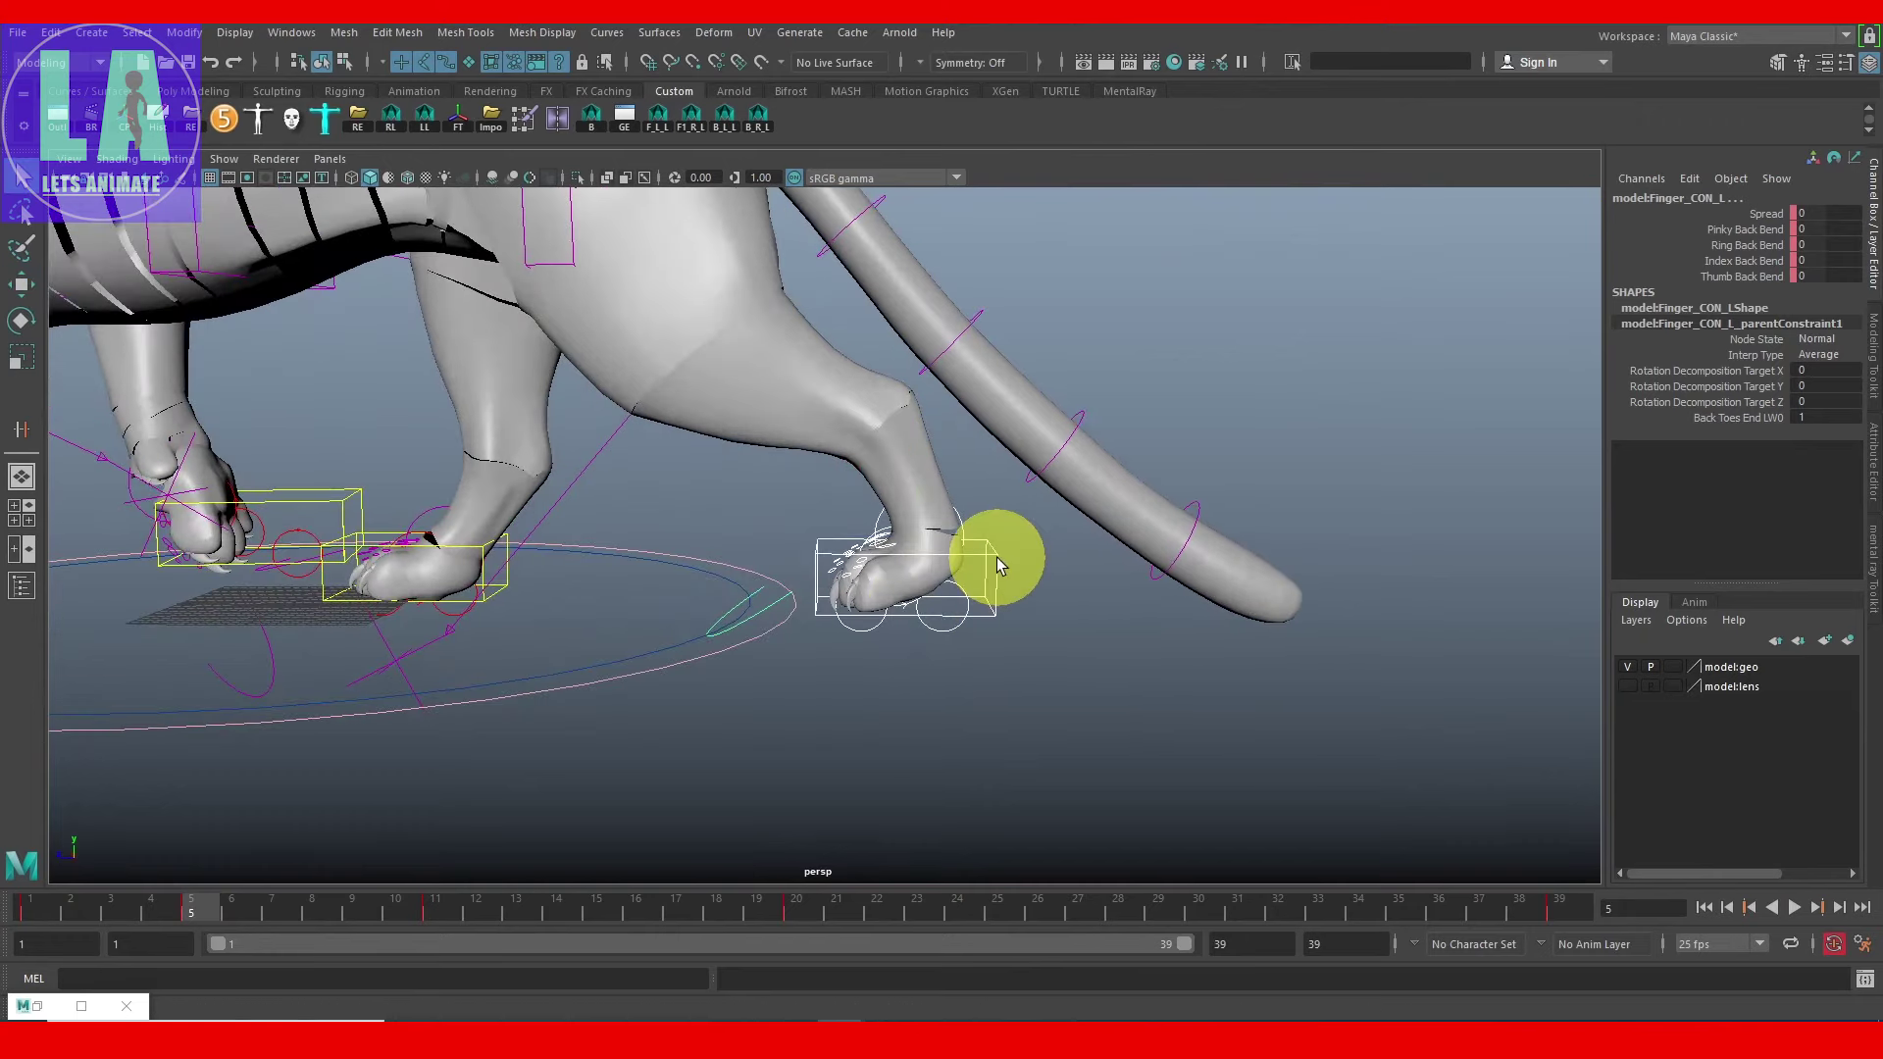
pyautogui.click(999, 566)
pyautogui.click(937, 284)
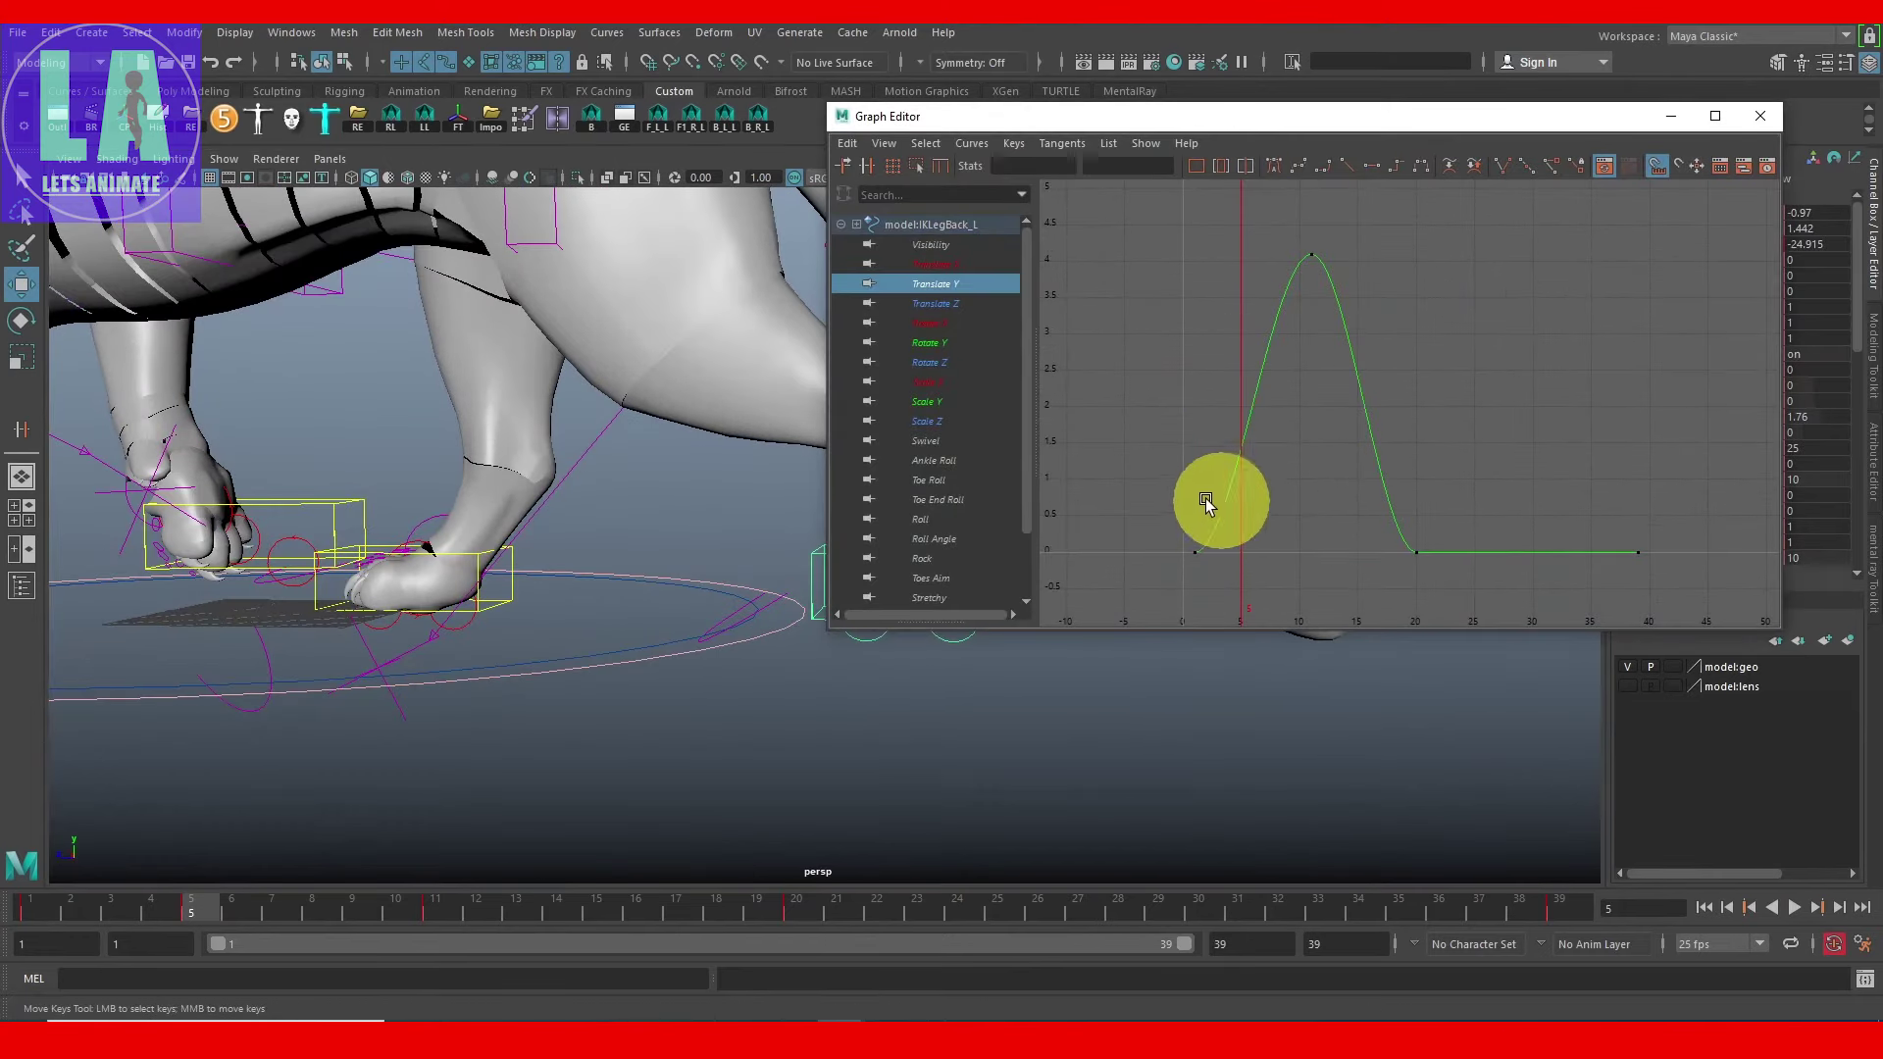
pyautogui.moveTo(1147, 477); pyautogui.dragTo(1271, 530)
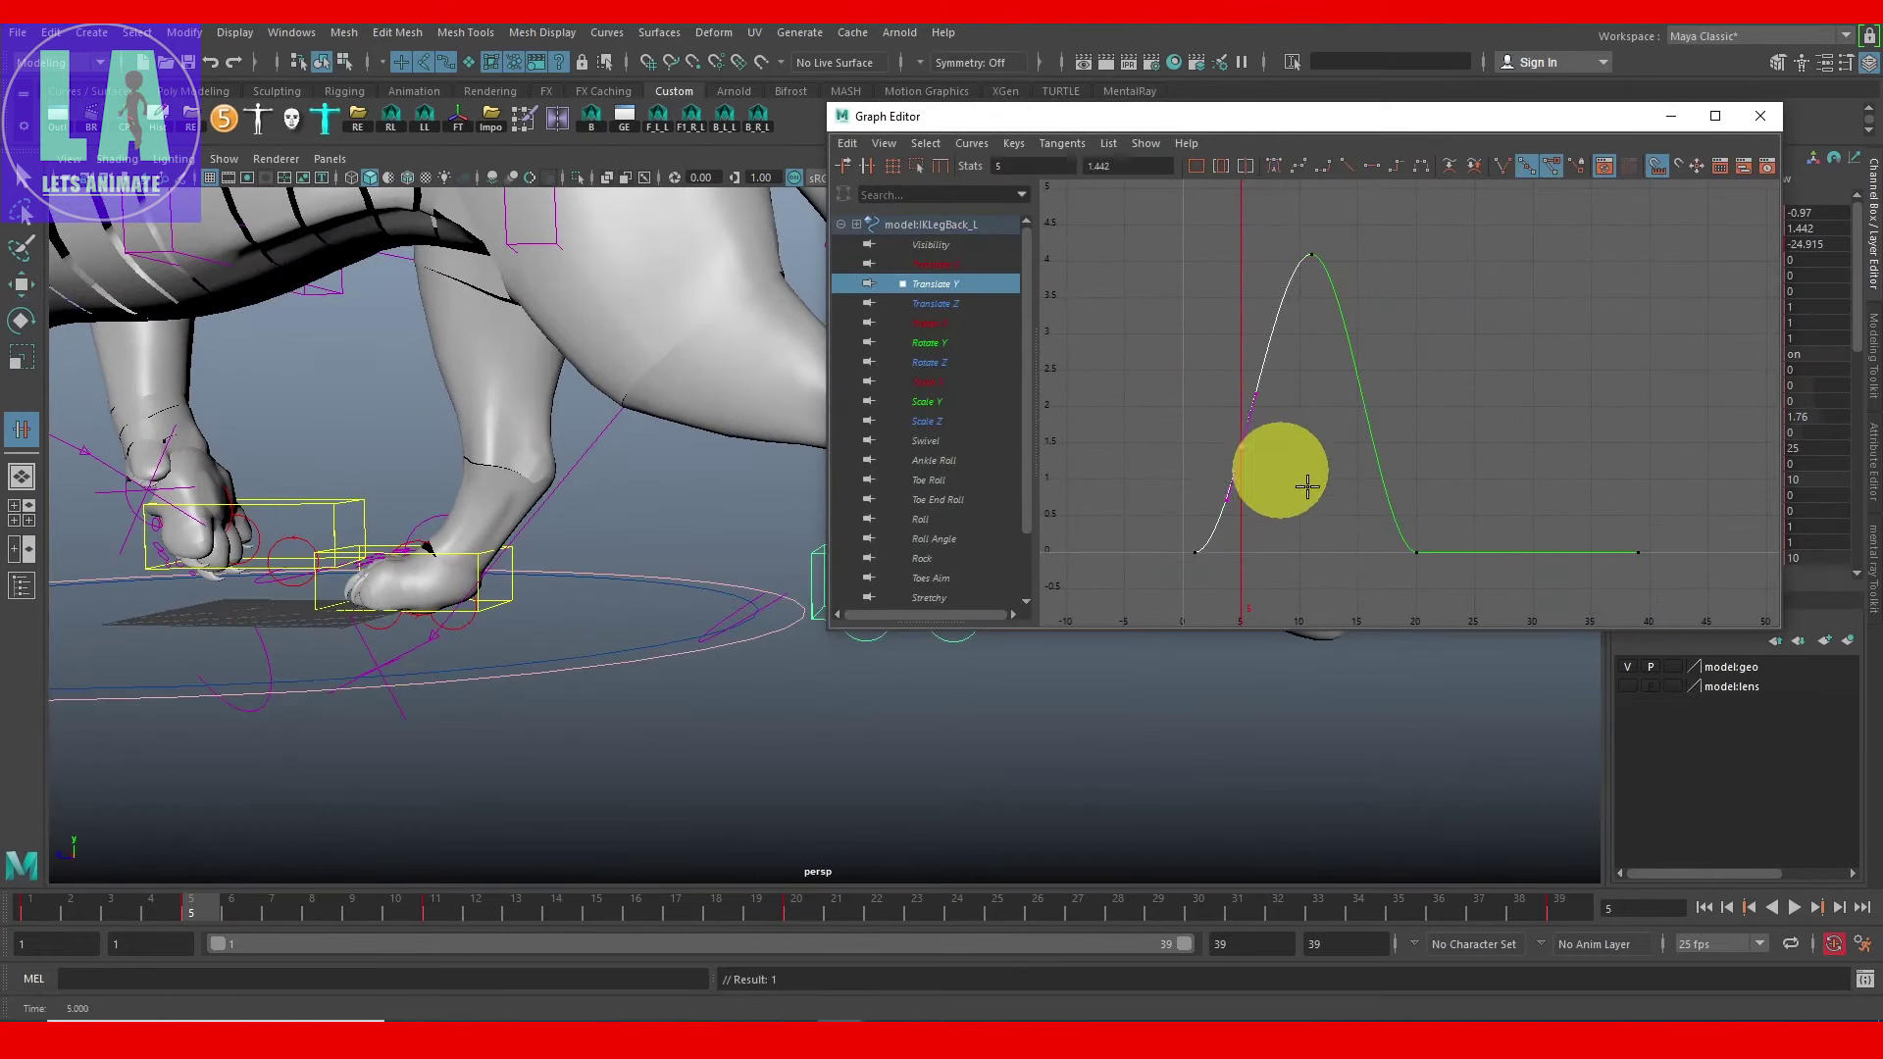
pyautogui.moveTo(1221, 400); pyautogui.dragTo(1333, 503)
pyautogui.click(1830, 230)
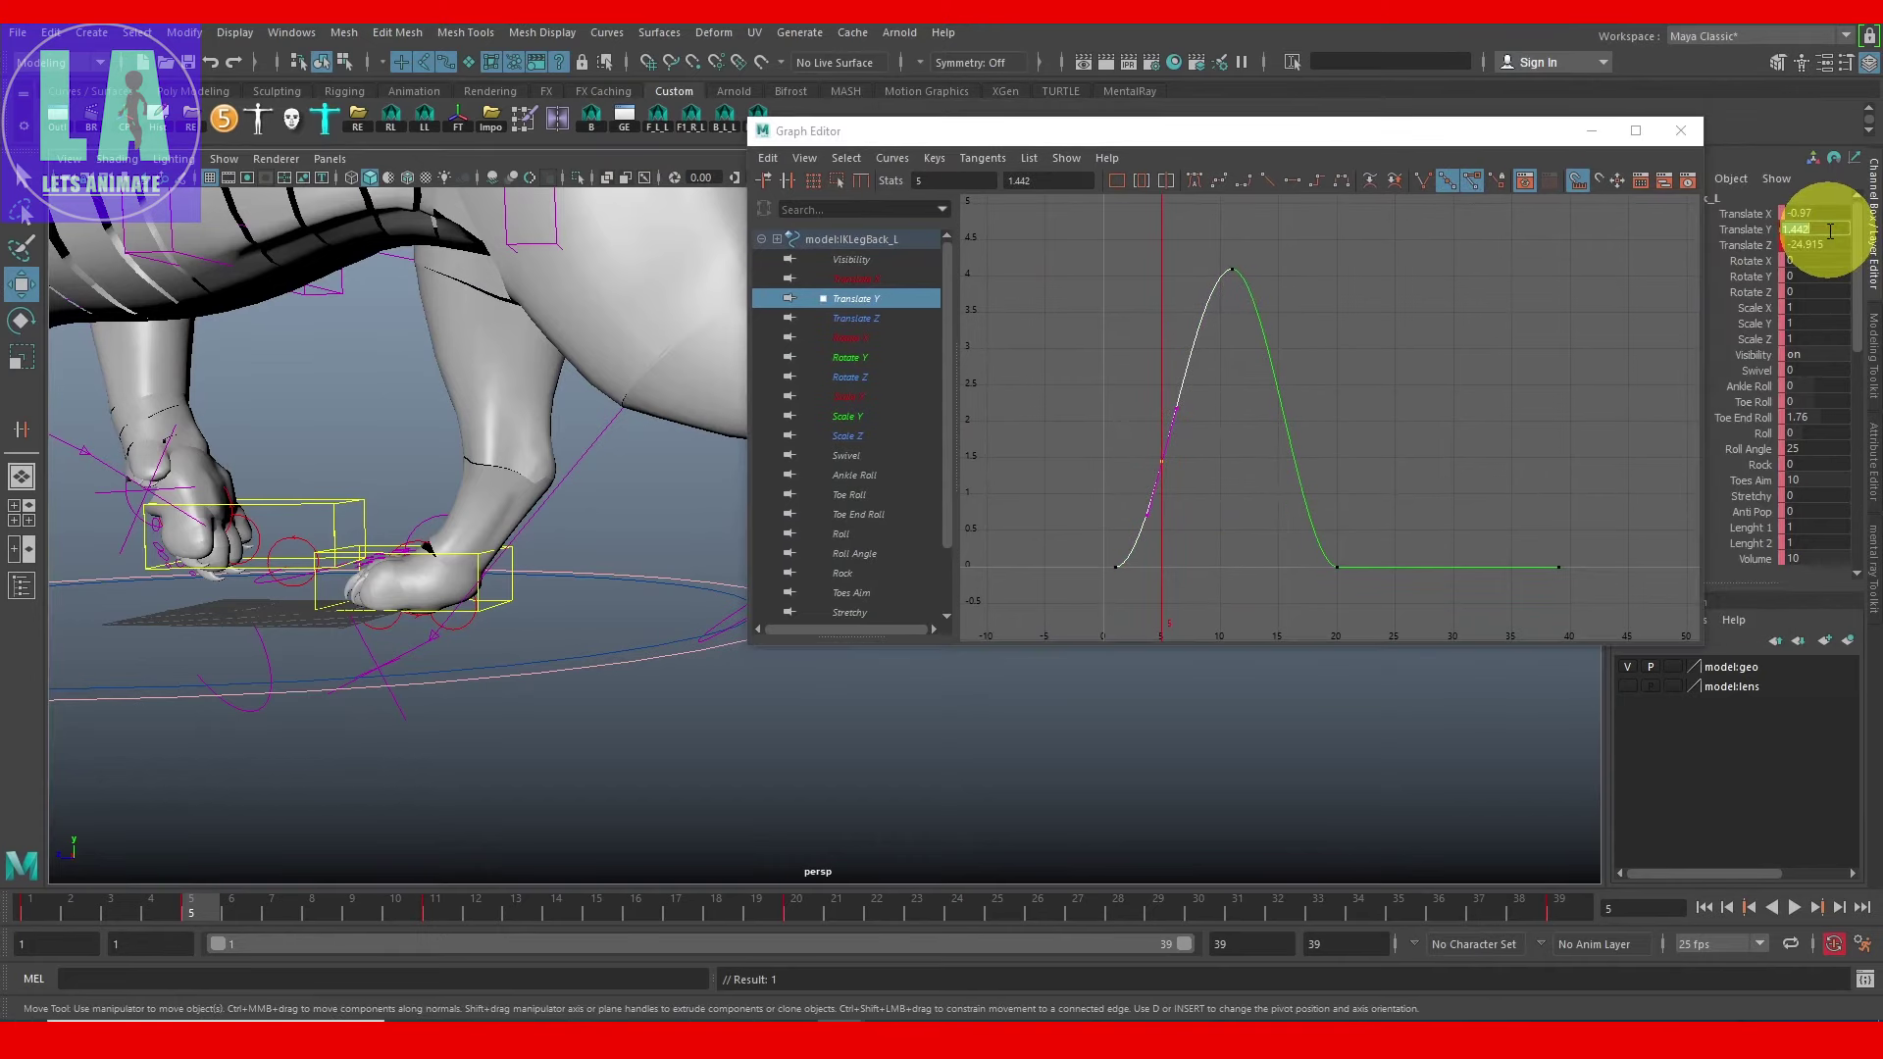
pyautogui.press('Return')
pyautogui.keyDown('alt'); pyautogui.moveTo(778, 622); pyautogui.dragTo(449, 538); pyautogui.keyUp('alt')
pyautogui.hotkey('ctrl', 'z')
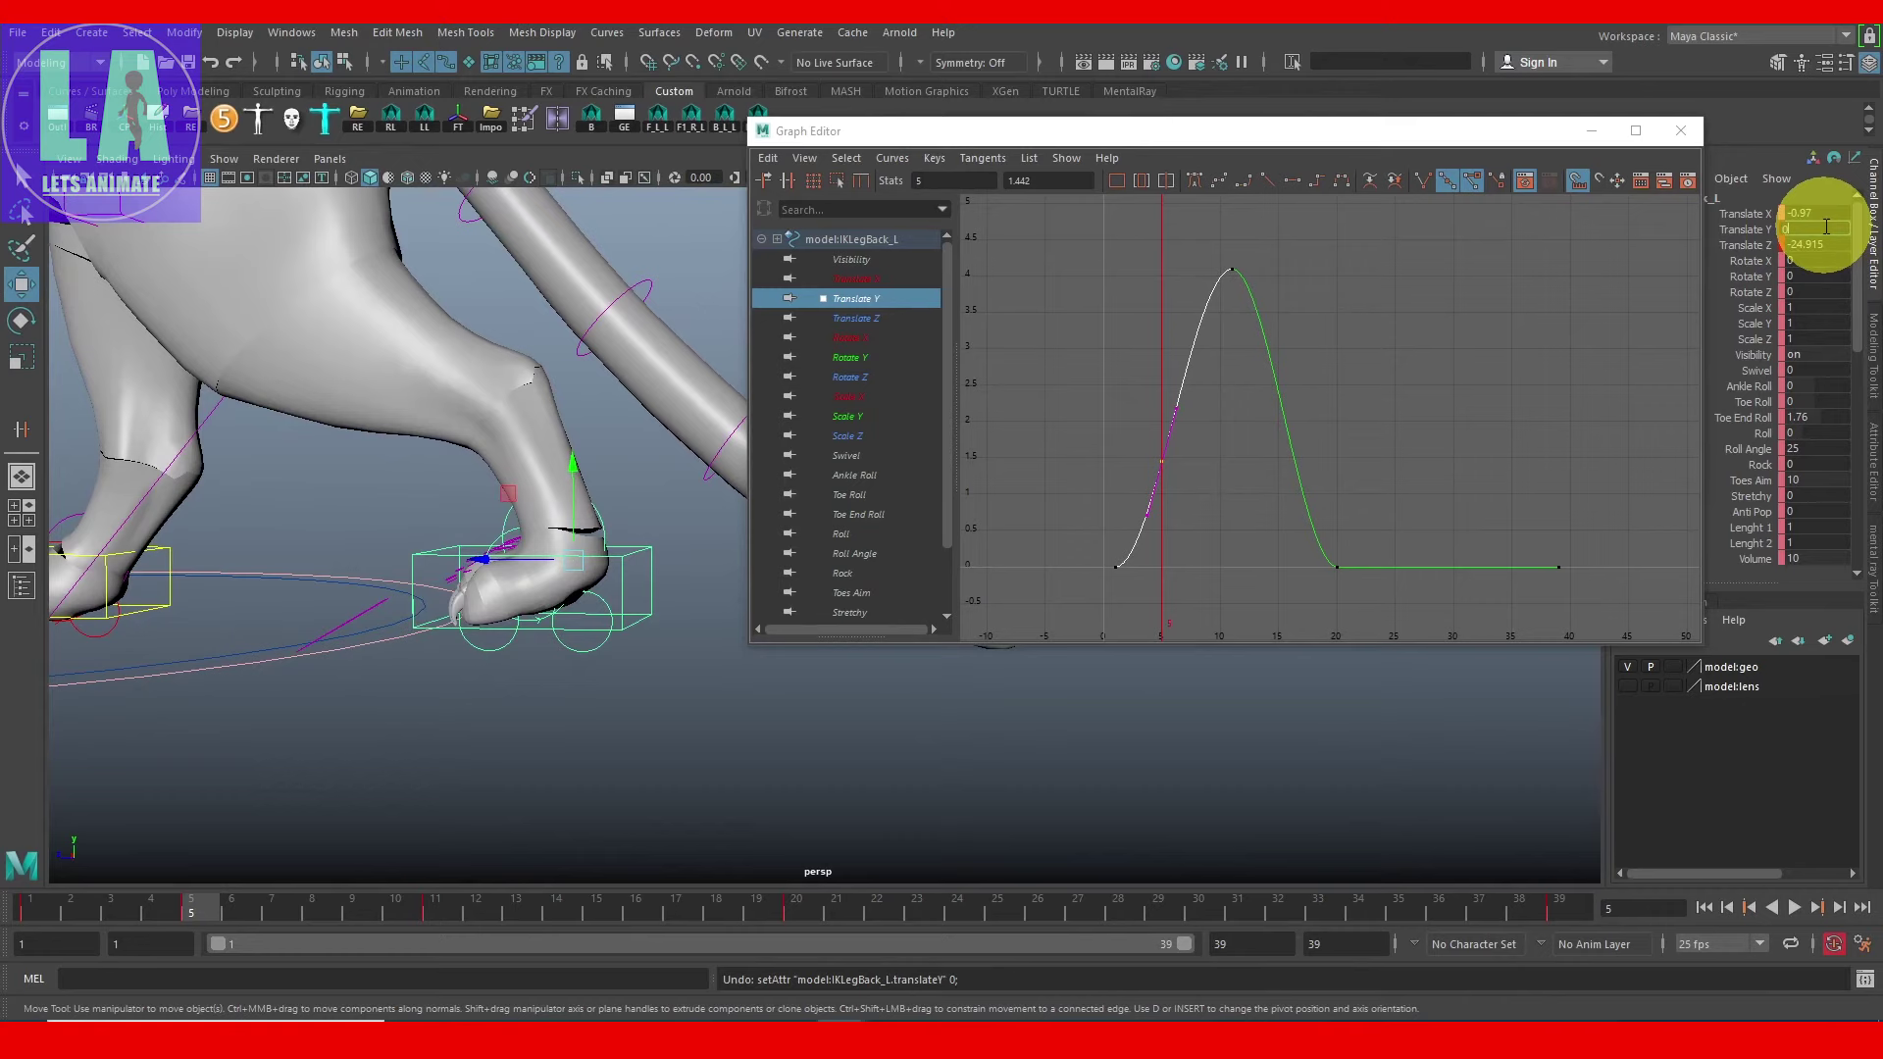
pyautogui.press('Return')
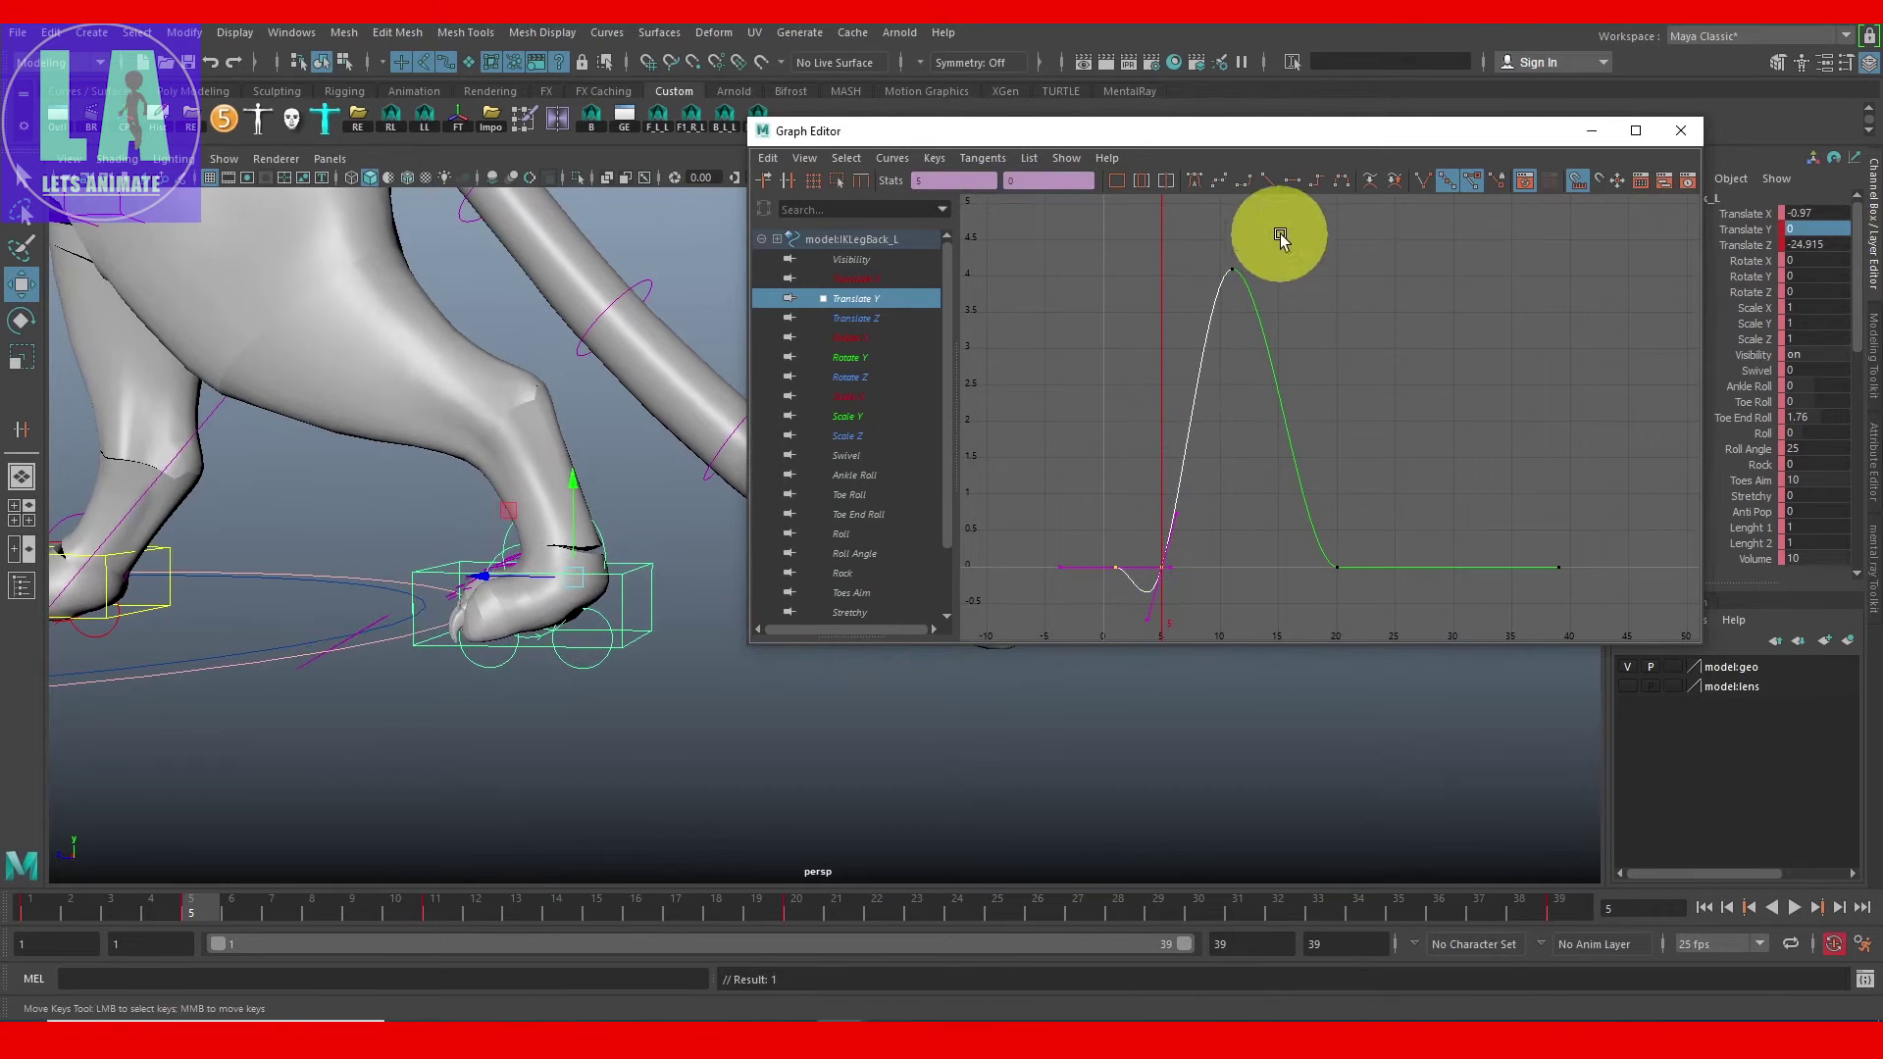
# Step: Reframe the view on the hind feet and select the right hind foot control
pyautogui.keyDown('alt'); pyautogui.moveTo(348, 567); pyautogui.dragTo(432, 630); pyautogui.keyUp('alt')
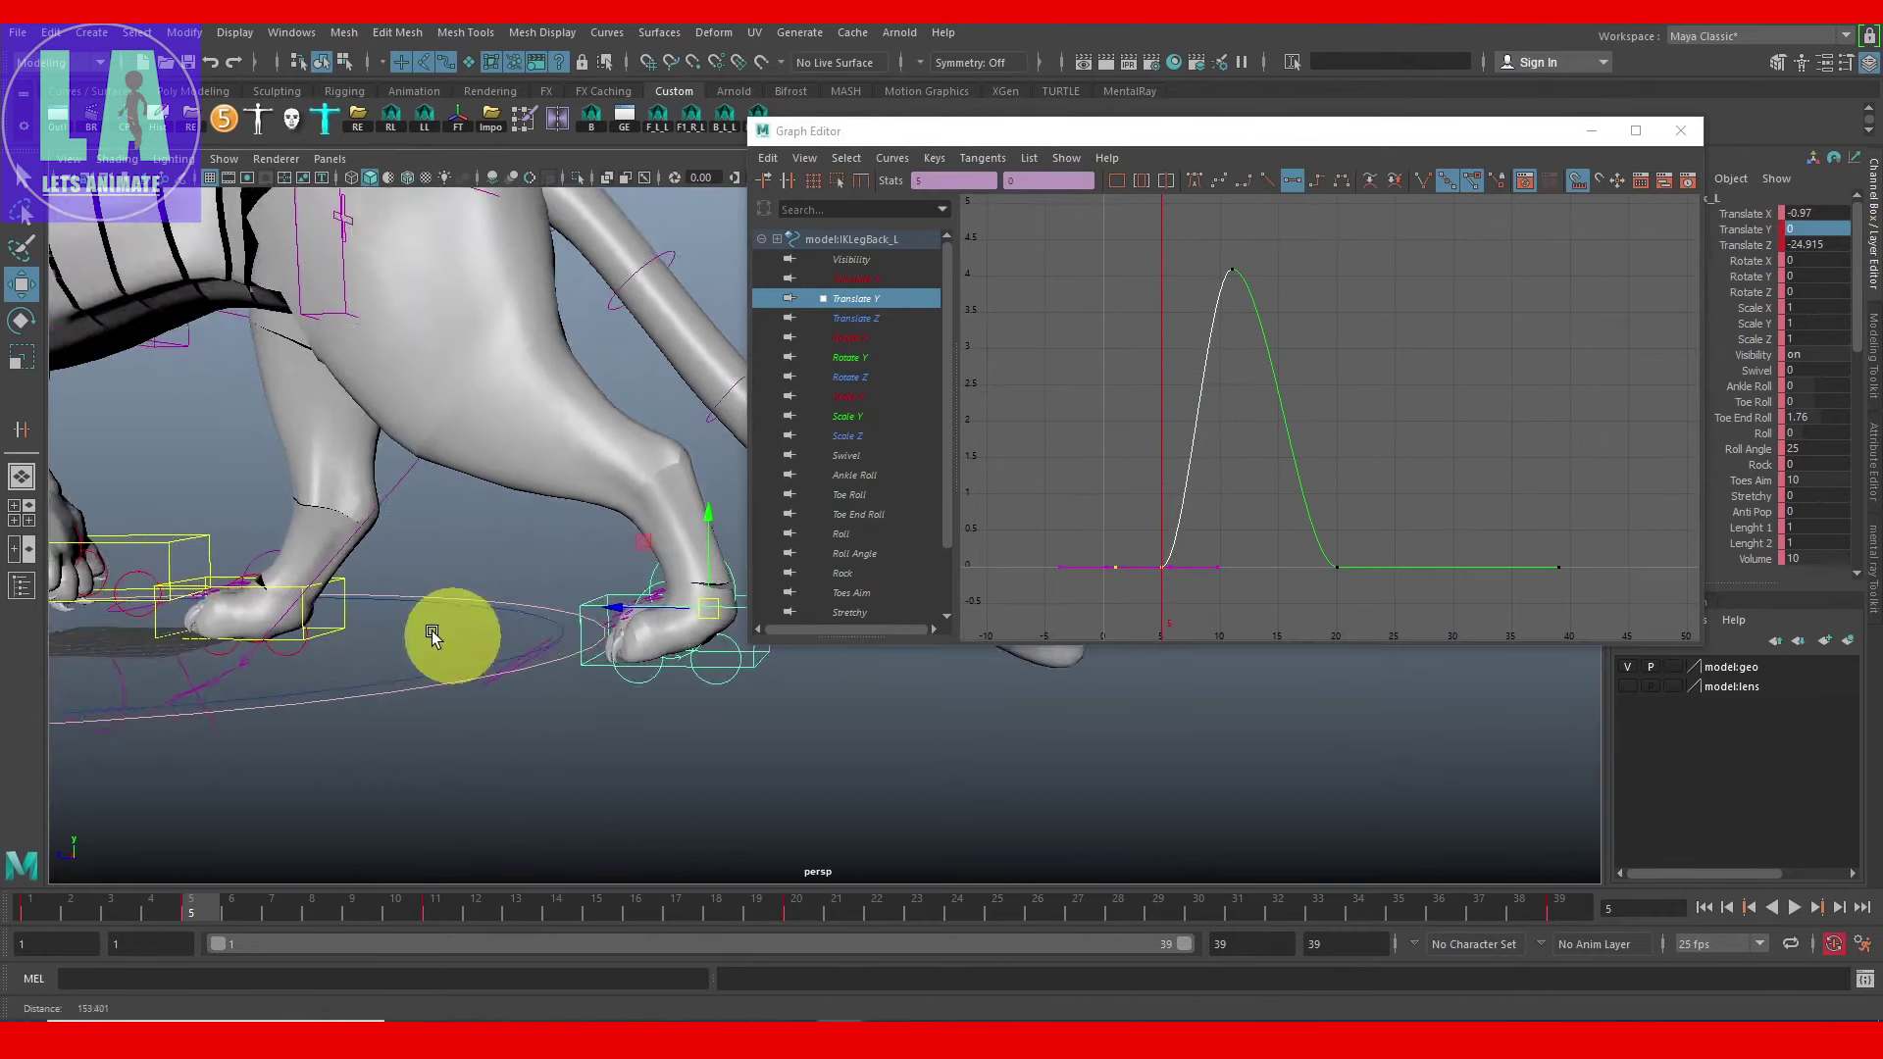
pyautogui.moveTo(911, 814); pyautogui.dragTo(959, 817, button='middle')
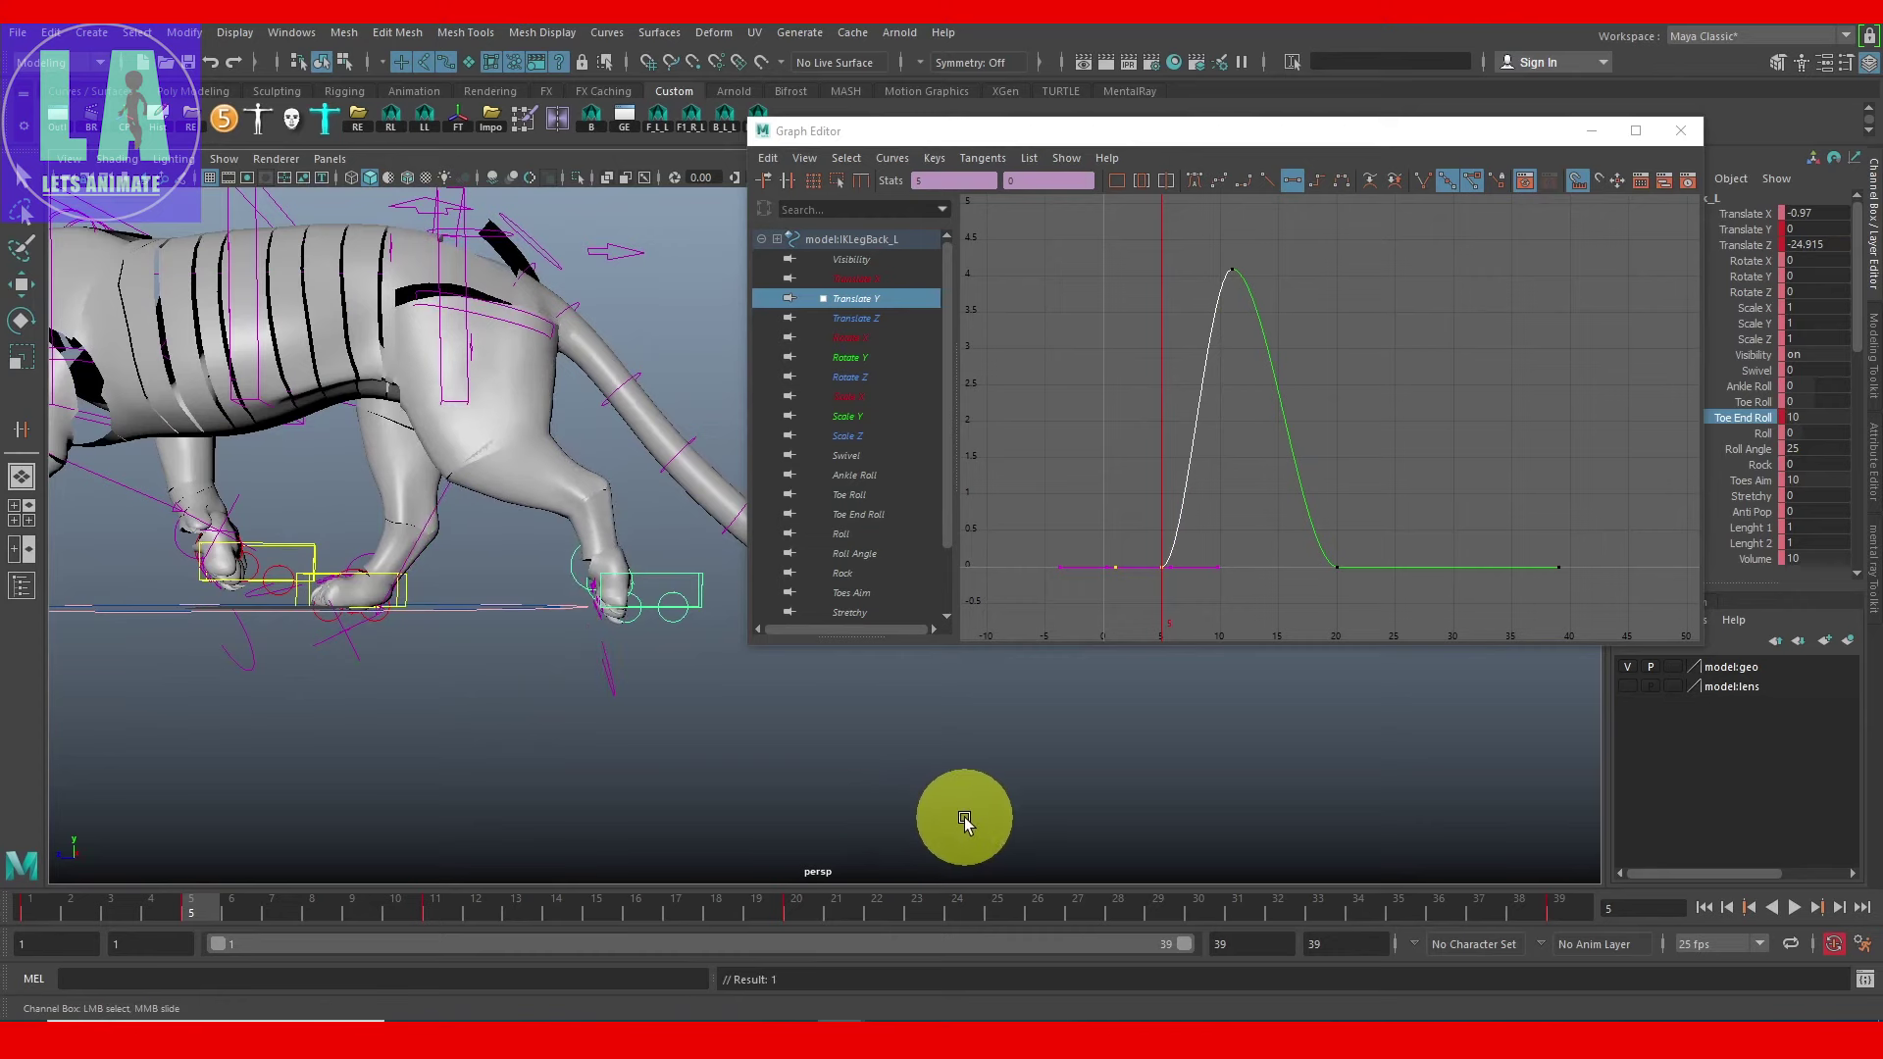
pyautogui.moveTo(822, 810); pyautogui.dragTo(925, 819, button='middle')
pyautogui.keyDown('alt'); pyautogui.moveTo(925, 819); pyautogui.dragTo(307, 576); pyautogui.keyUp('alt')
pyautogui.click(307, 576)
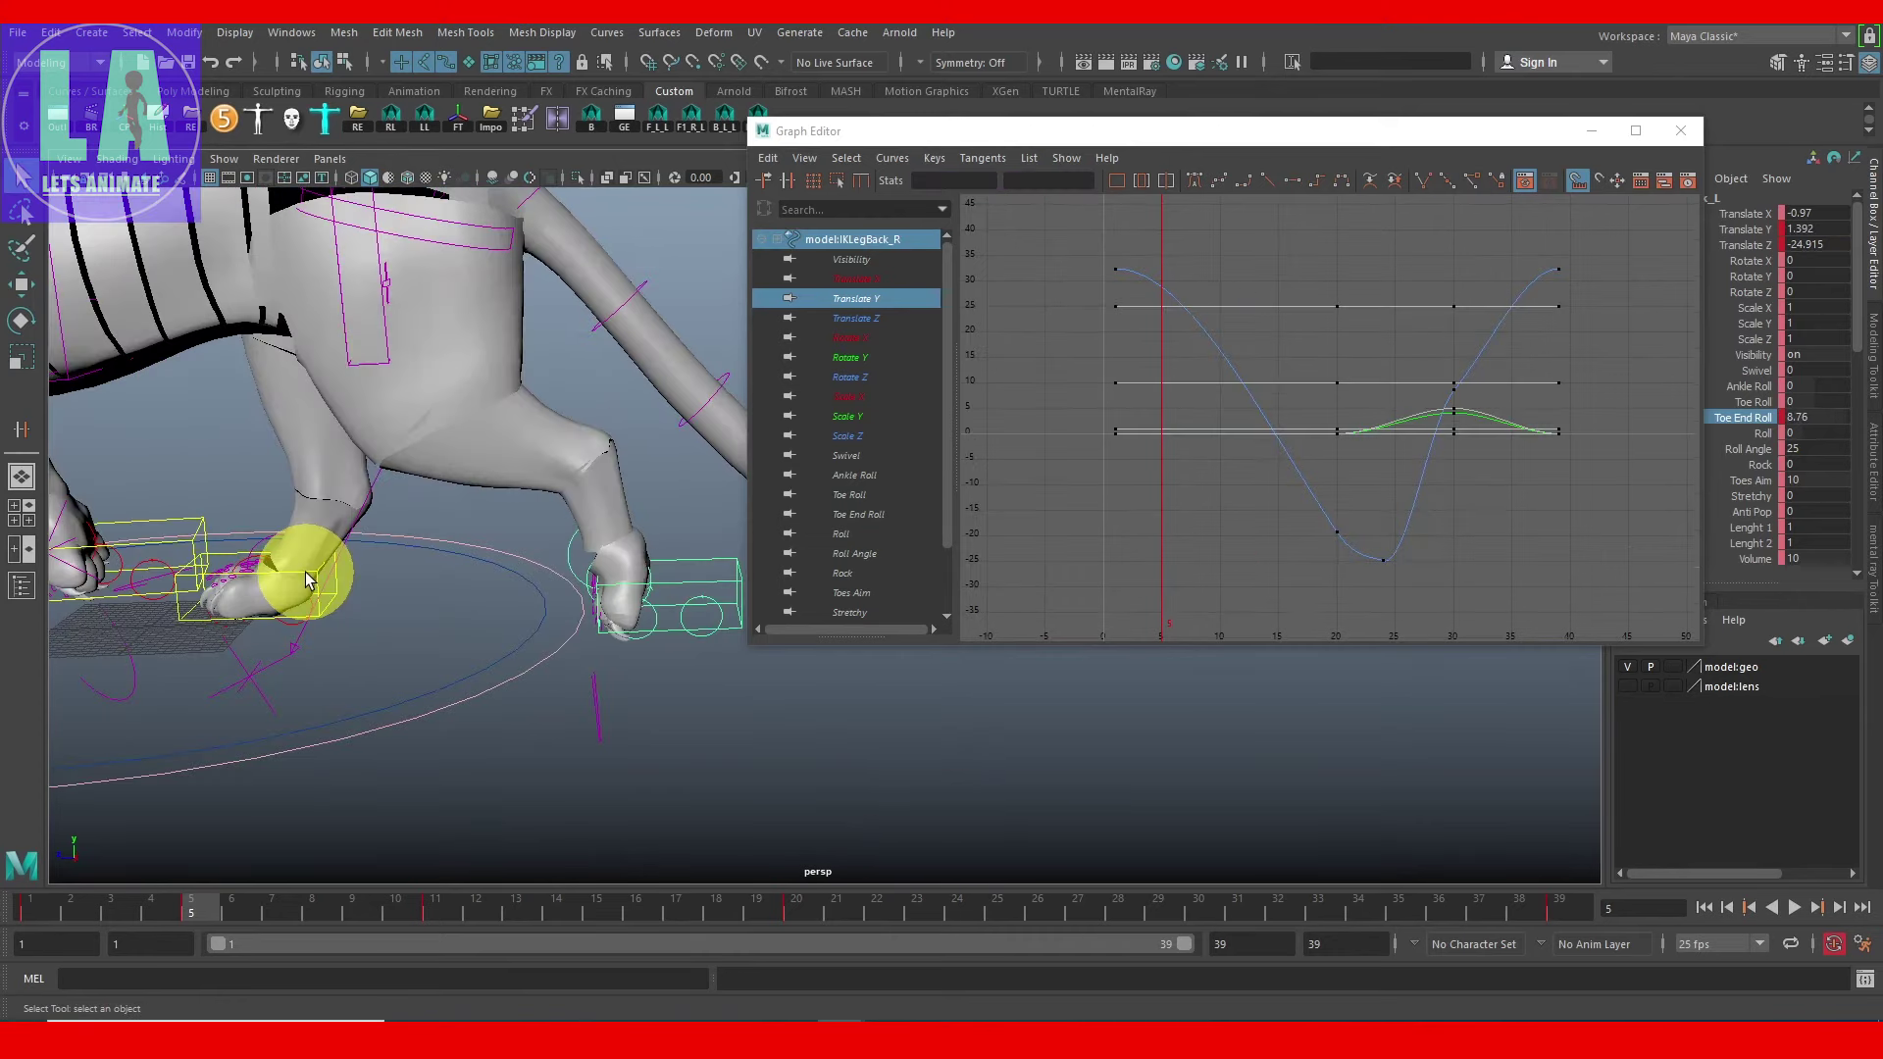
# Step: At frame 24, raise the right hind foot's Toe End Roll to about 9.26
pyautogui.moveTo(916, 907); pyautogui.dragTo(957, 907)
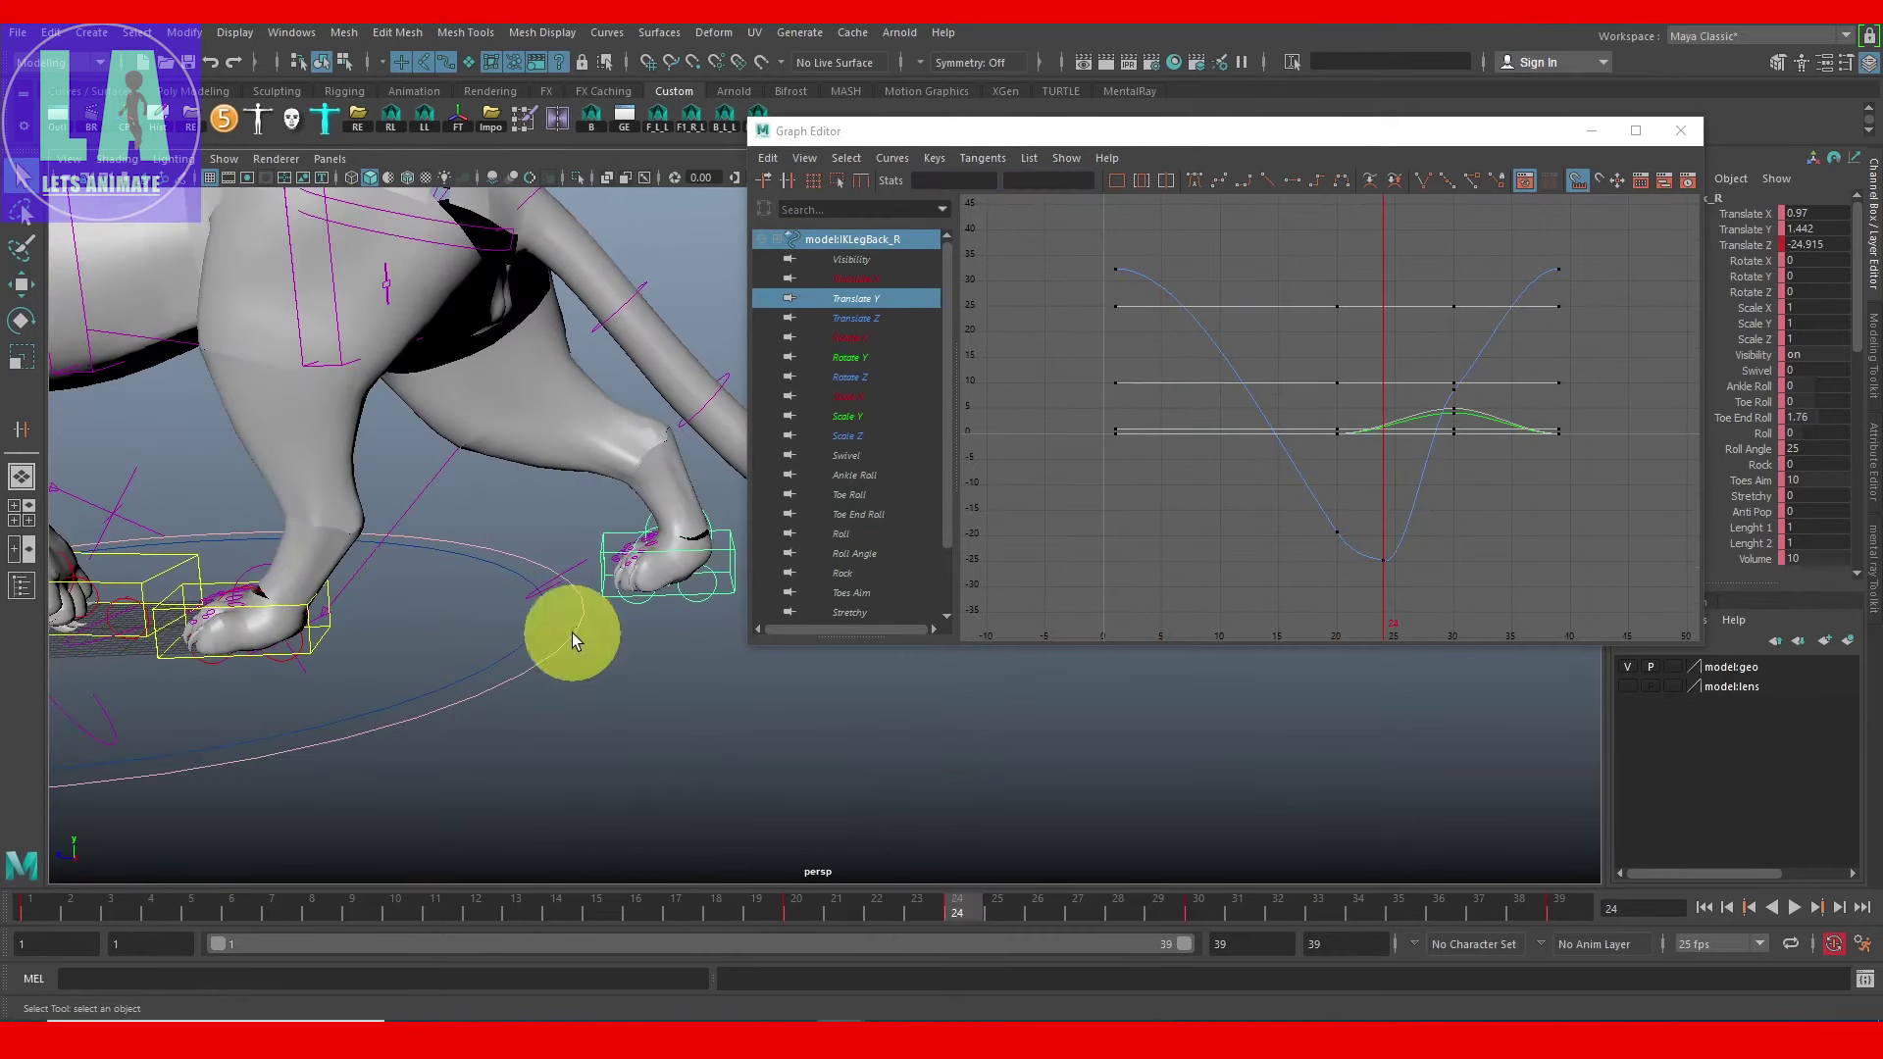
pyautogui.keyDown('alt'); pyautogui.moveTo(563, 631); pyautogui.dragTo(335, 615, button='middle'); pyautogui.keyUp('alt')
pyautogui.keyDown('alt'); pyautogui.moveTo(335, 615); pyautogui.dragTo(799, 791); pyautogui.keyUp('alt')
pyautogui.moveTo(799, 790); pyautogui.dragTo(795, 791, button='middle')
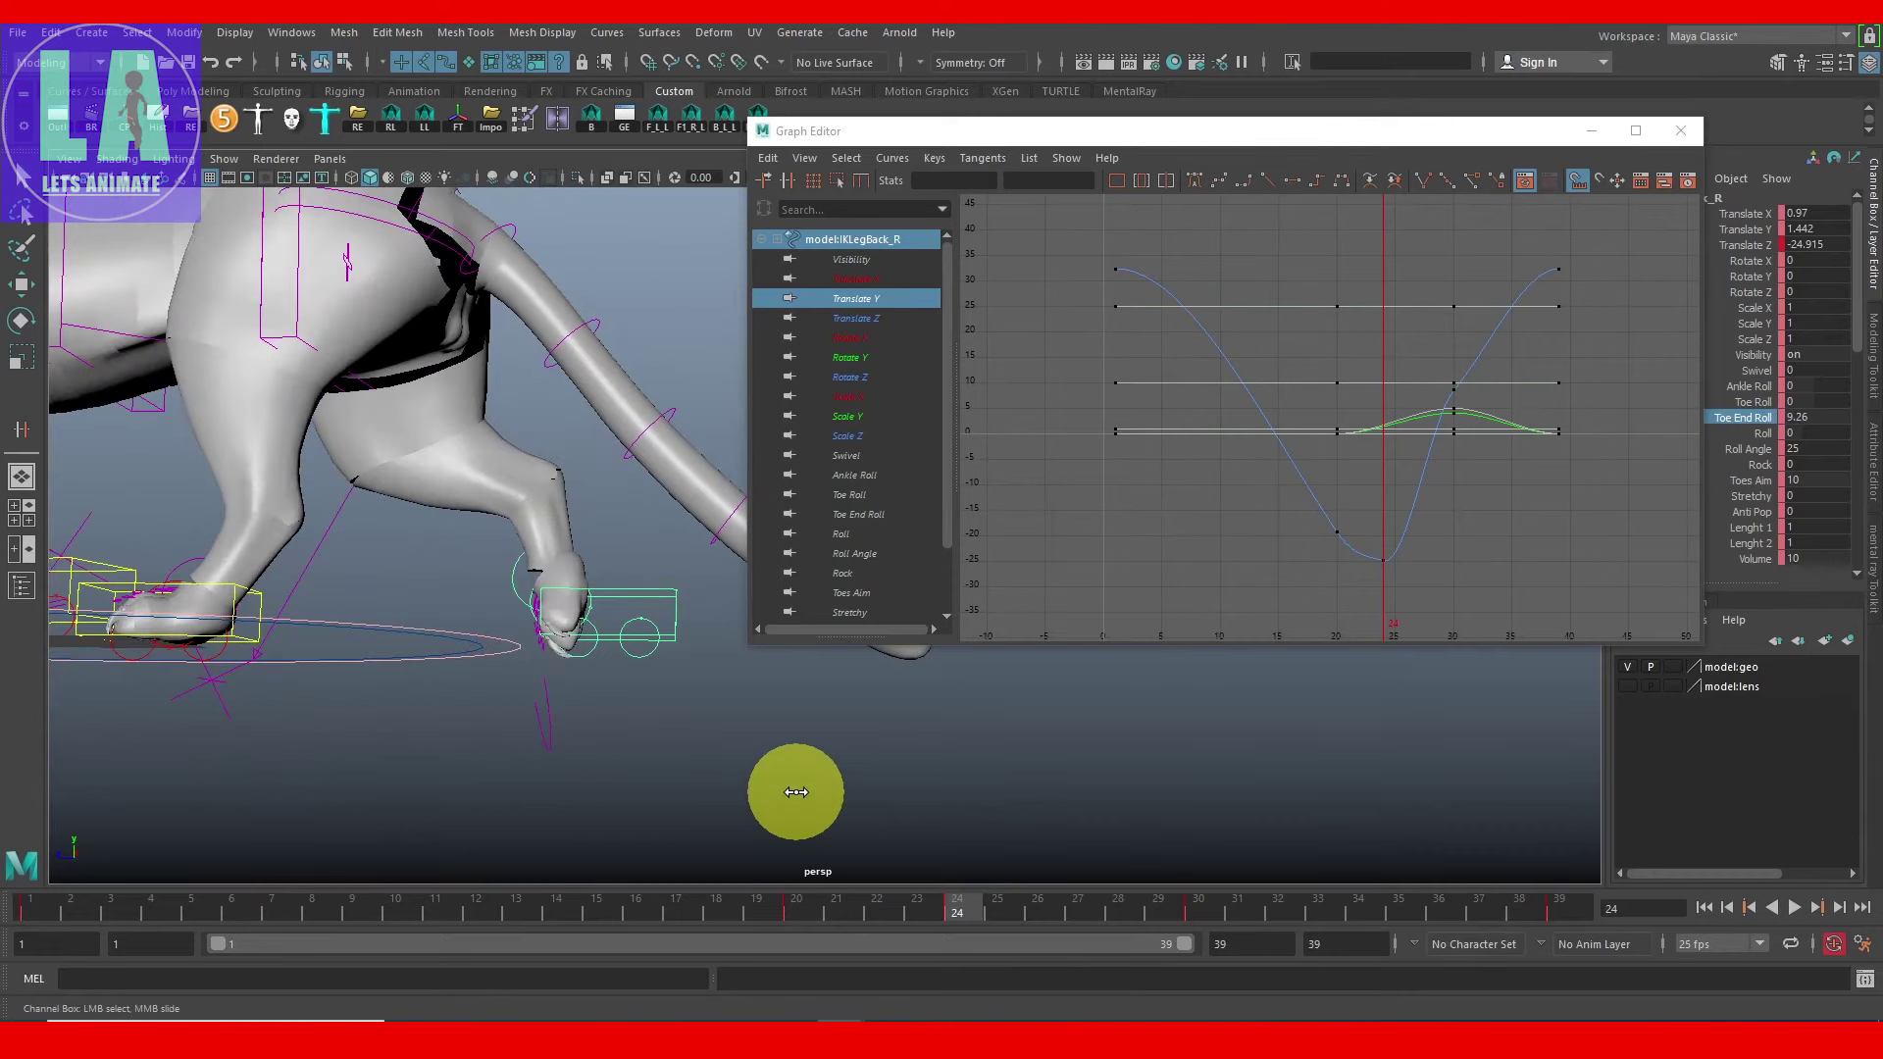
pyautogui.press('w')
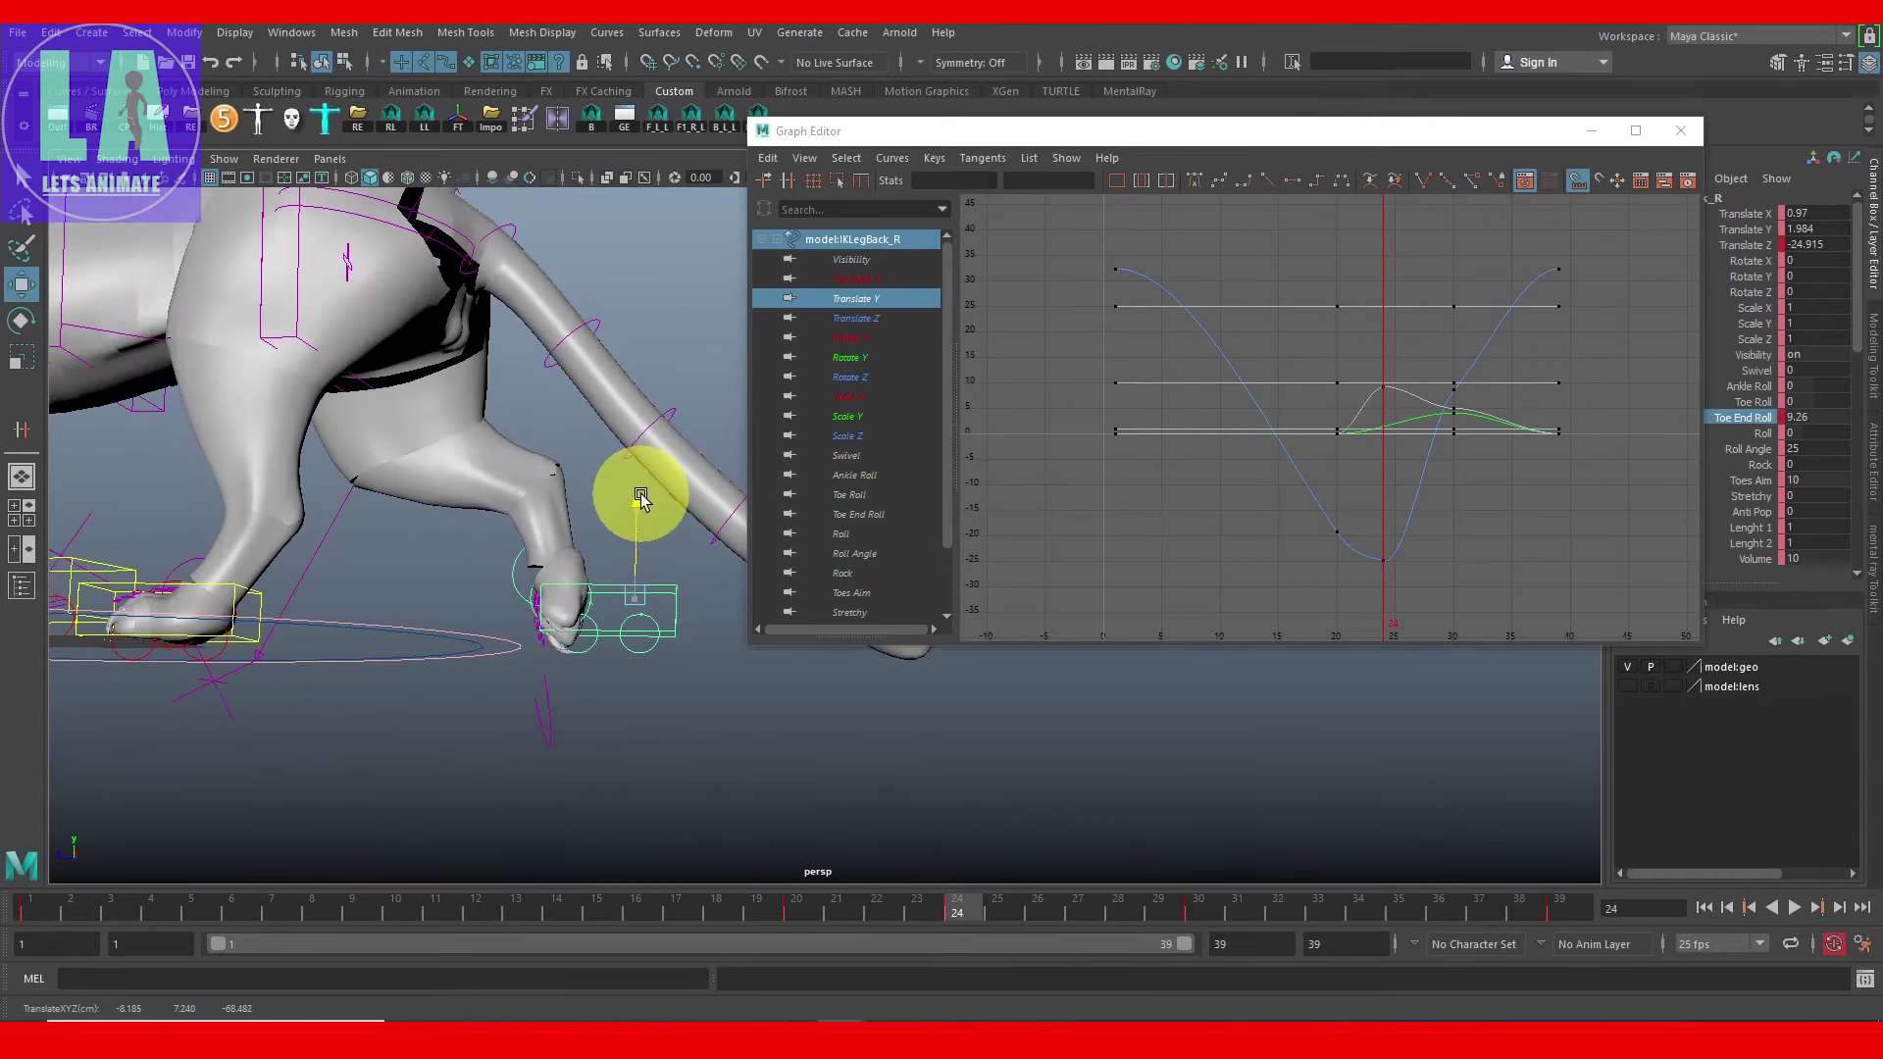
# Step: Play back the walk, stop it, and scrub from frame 1 to frame 16
pyautogui.hotkey('alt', 'v')
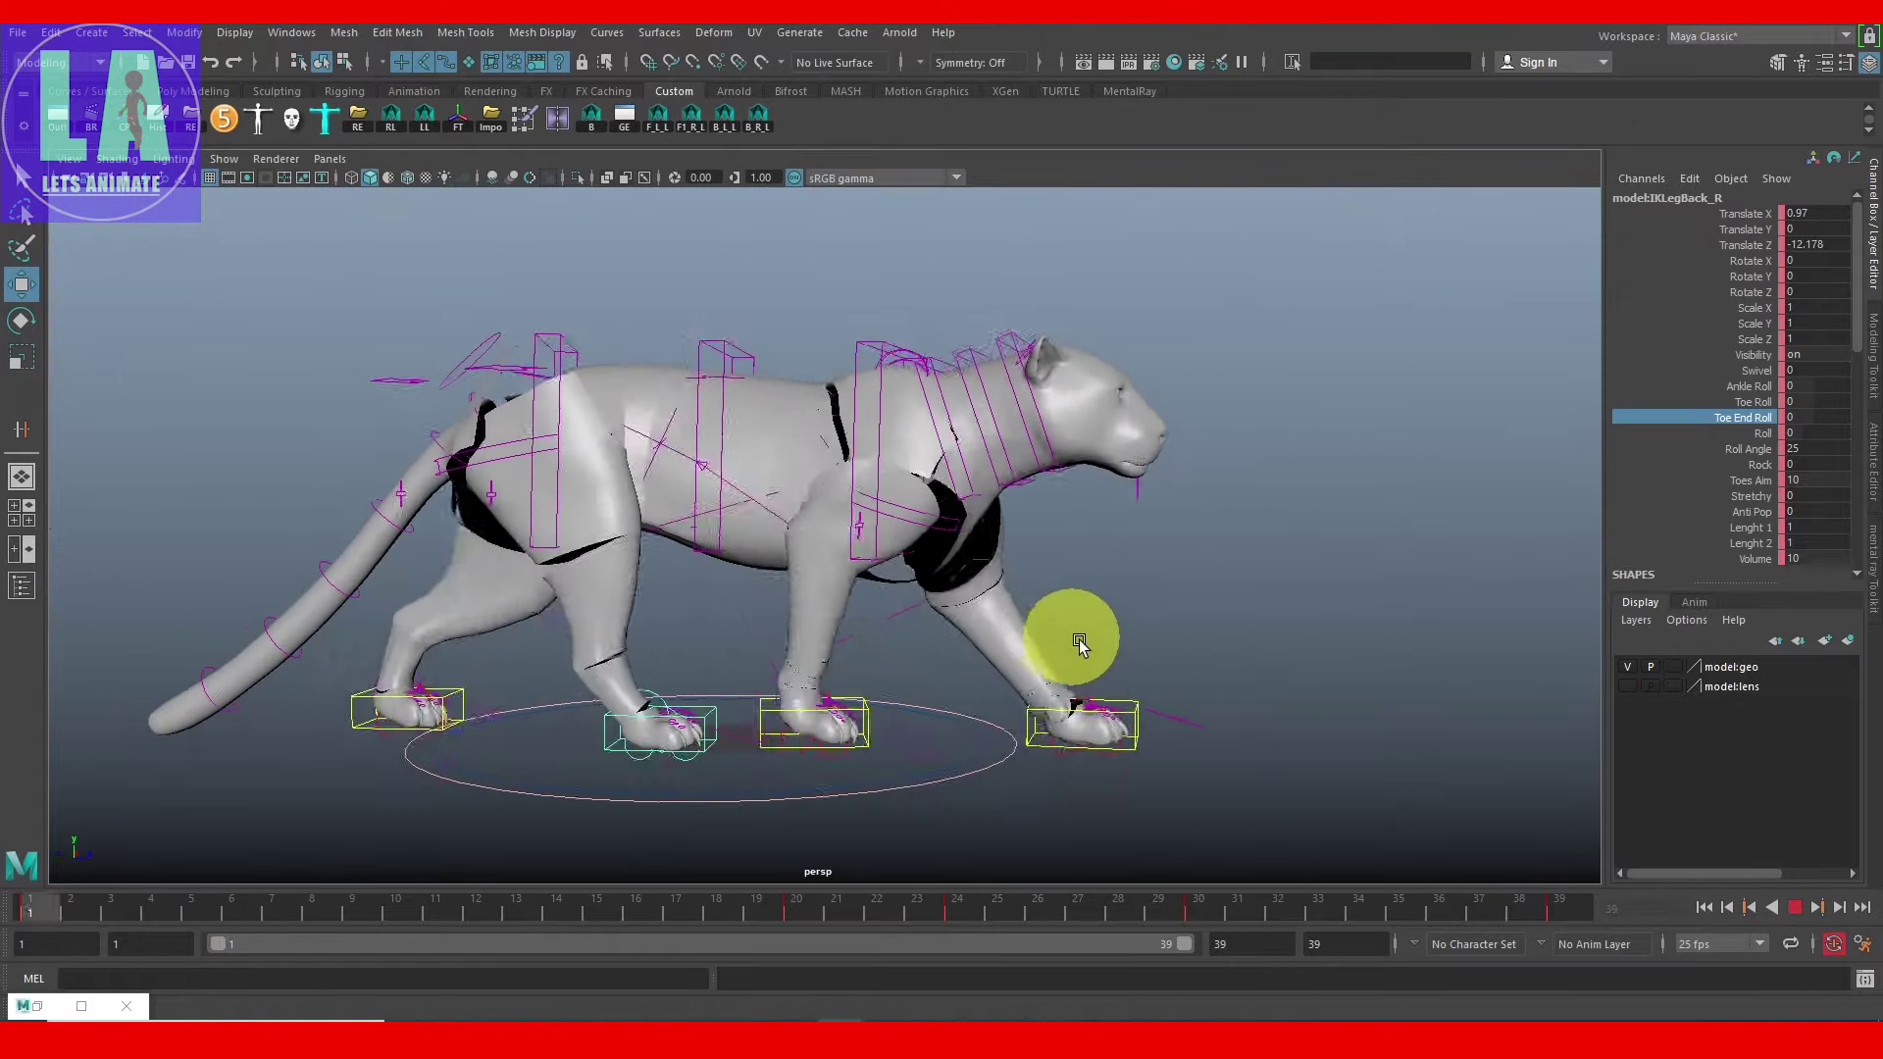
pyautogui.click(1795, 908)
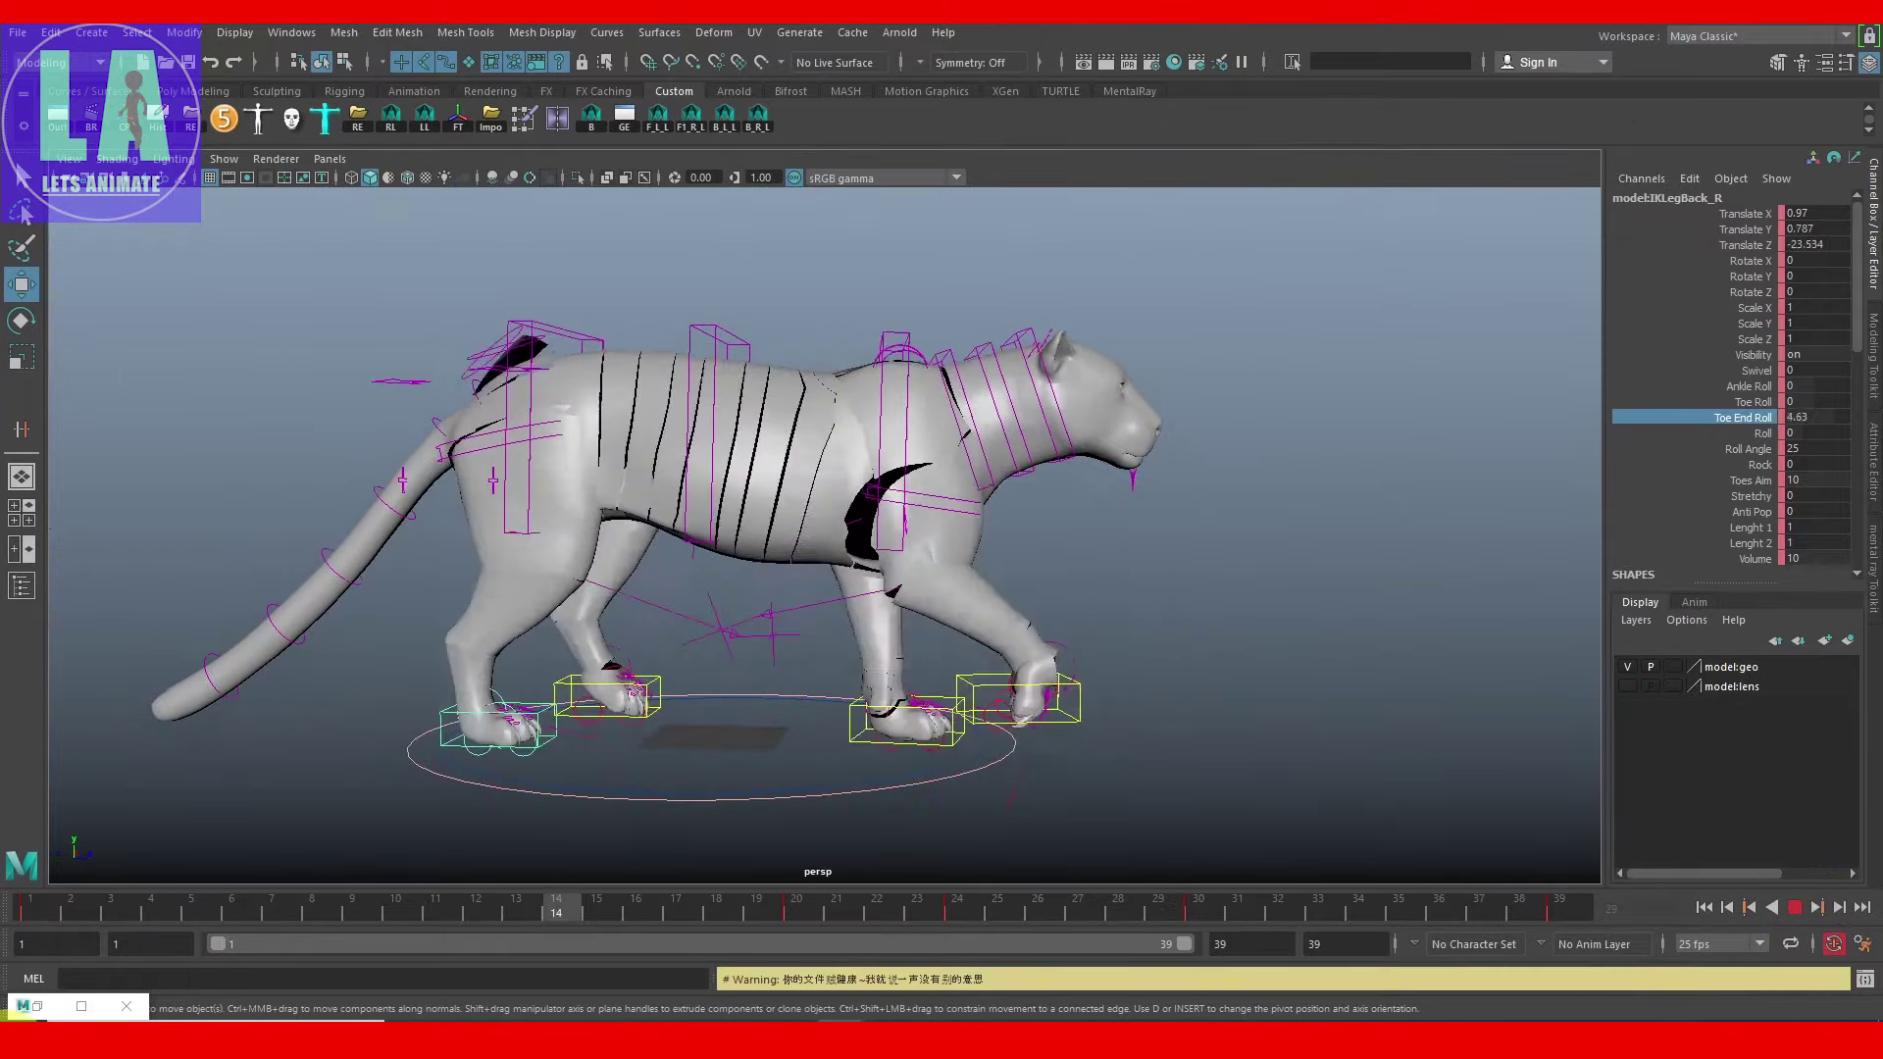
pyautogui.click(110, 945)
pyautogui.moveTo(45, 919); pyautogui.dragTo(718, 934)
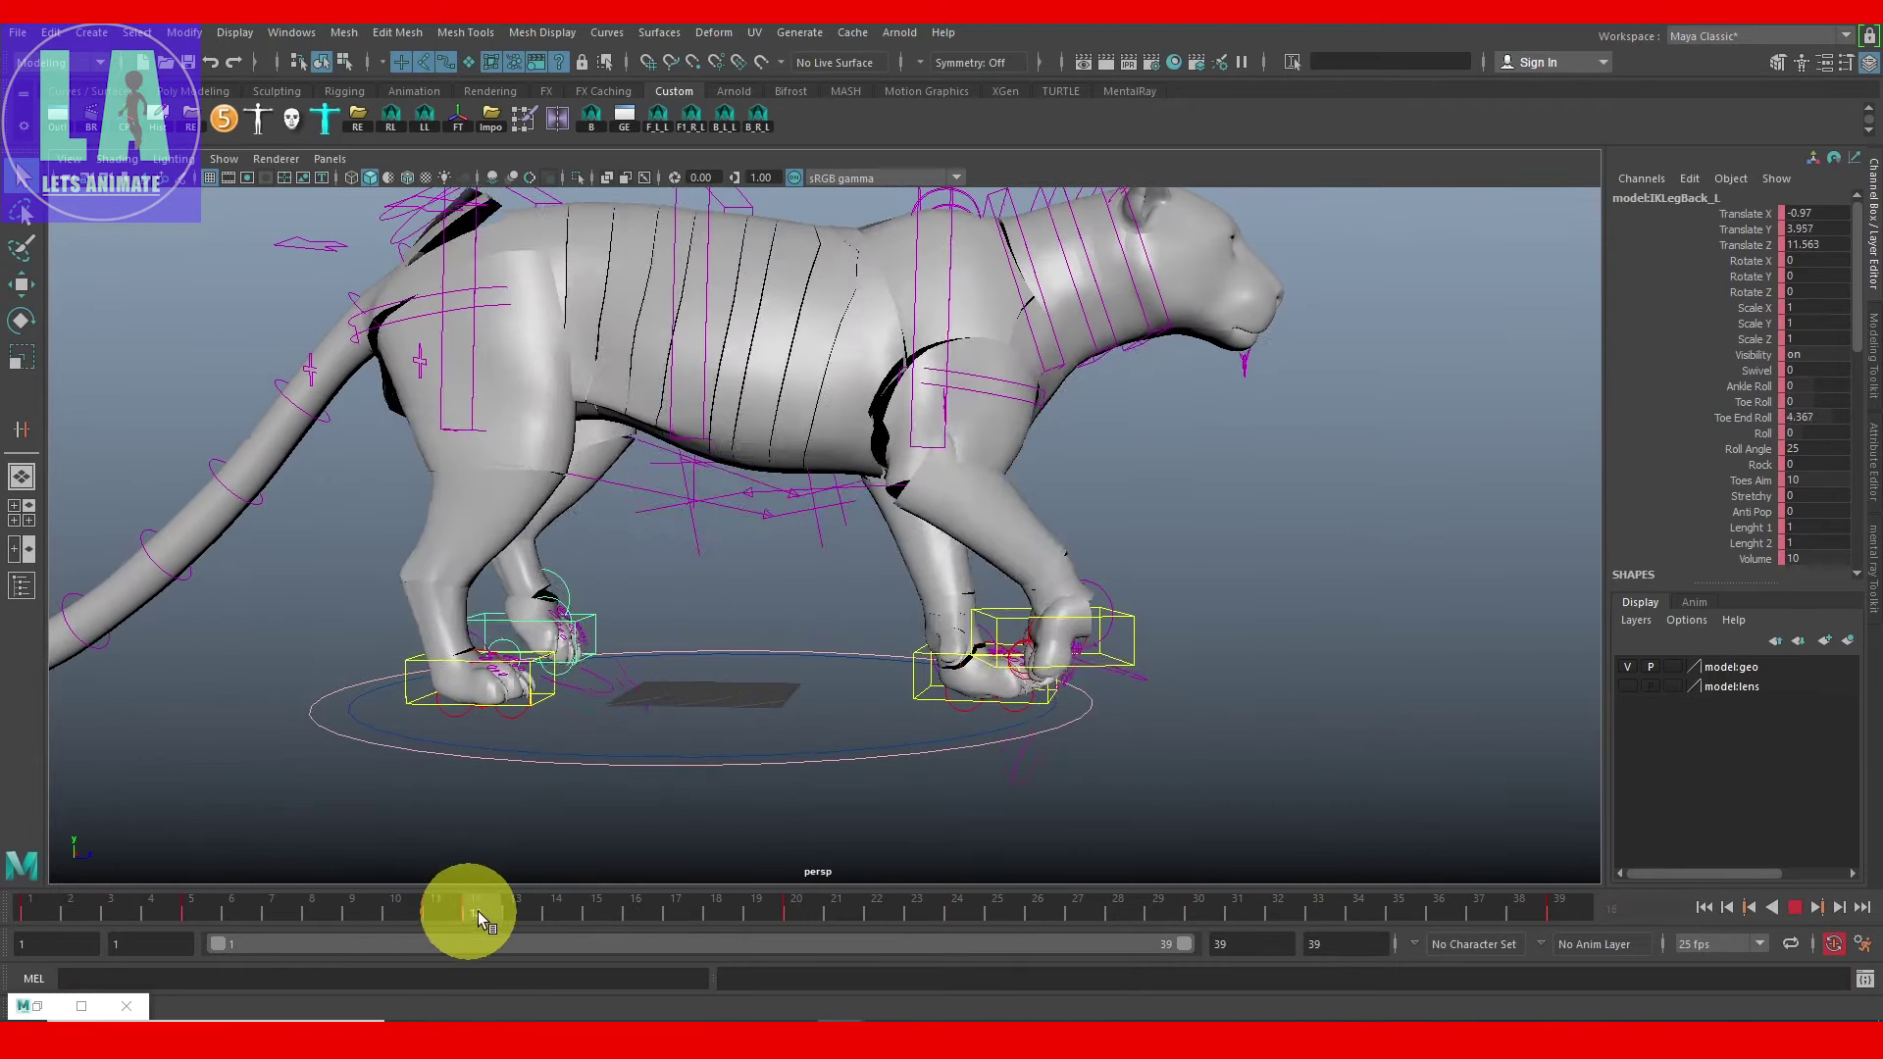
# Step: Isolate IKLegBack_L's Translate Y curve and raise its frame-16 key to 3.583
pyautogui.moveTo(718, 934); pyautogui.dragTo(625, 928)
pyautogui.scroll(2, 735, 727)
pyautogui.press('w')
pyautogui.click(624, 117)
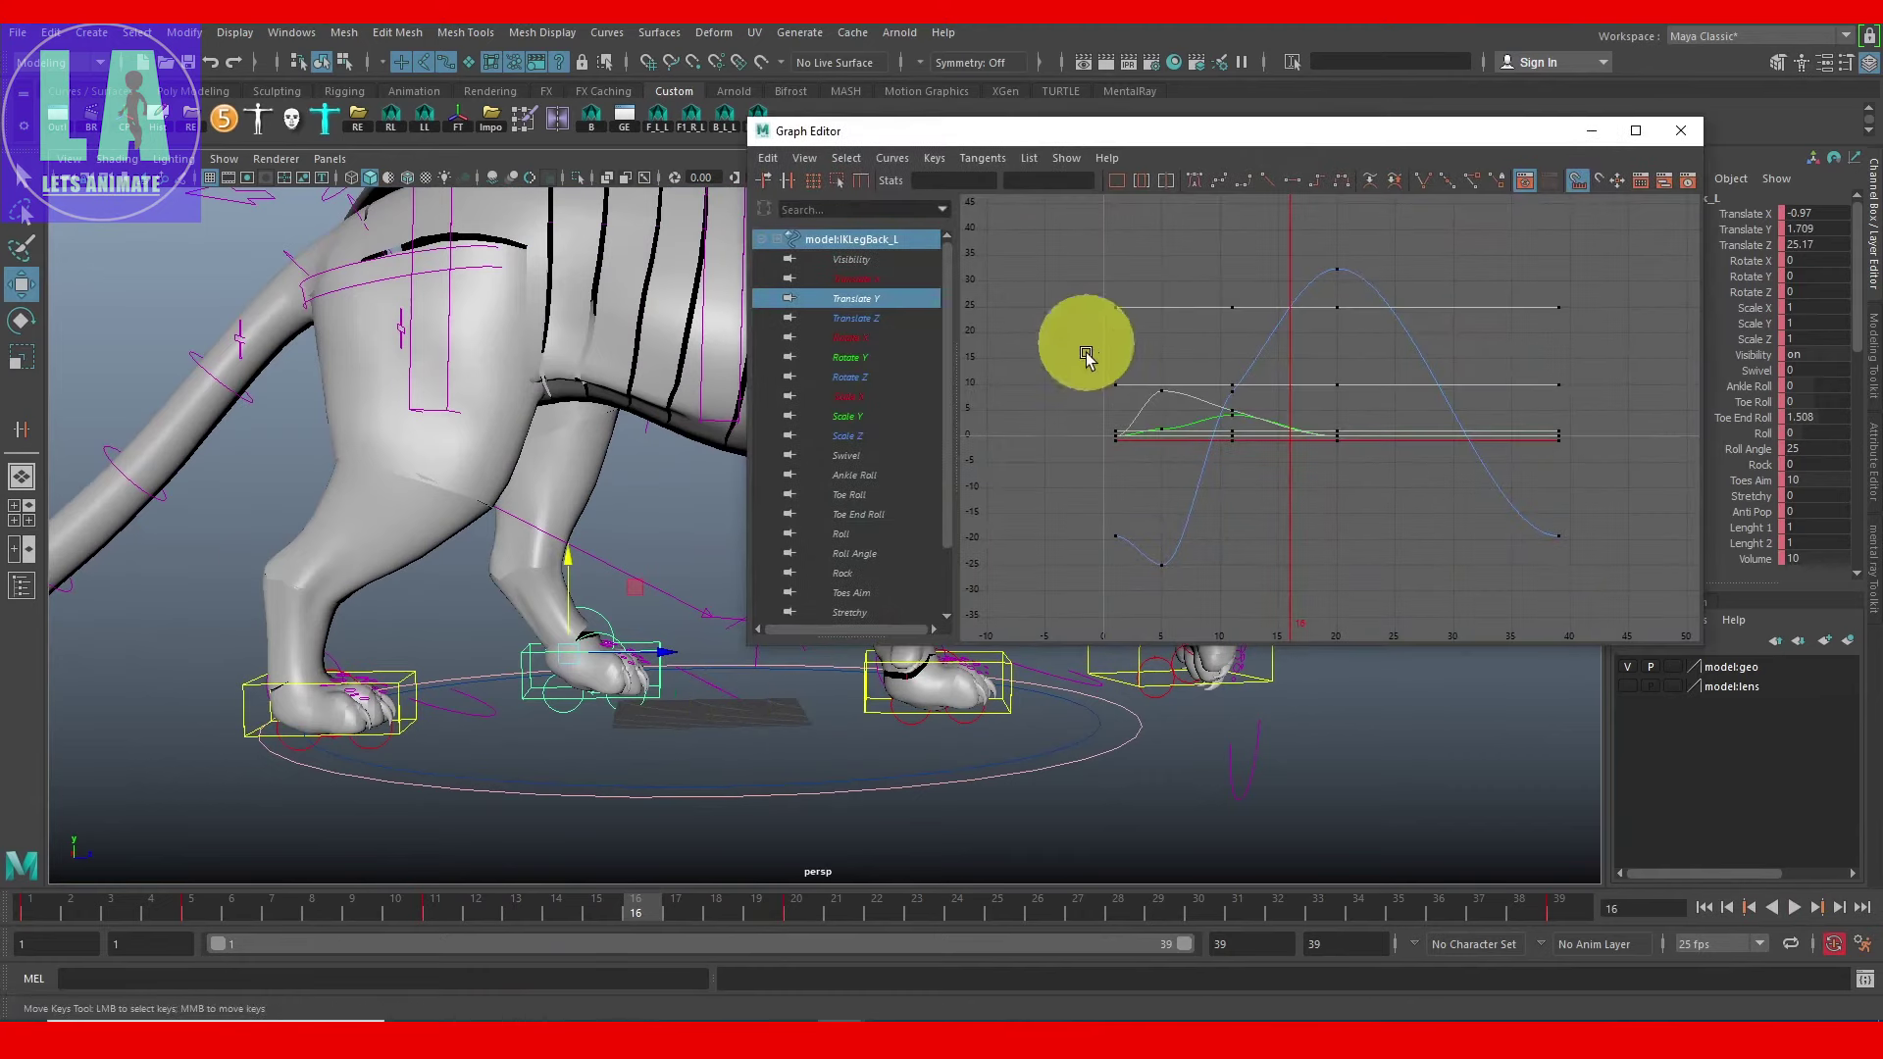
pyautogui.click(855, 298)
pyautogui.press('f')
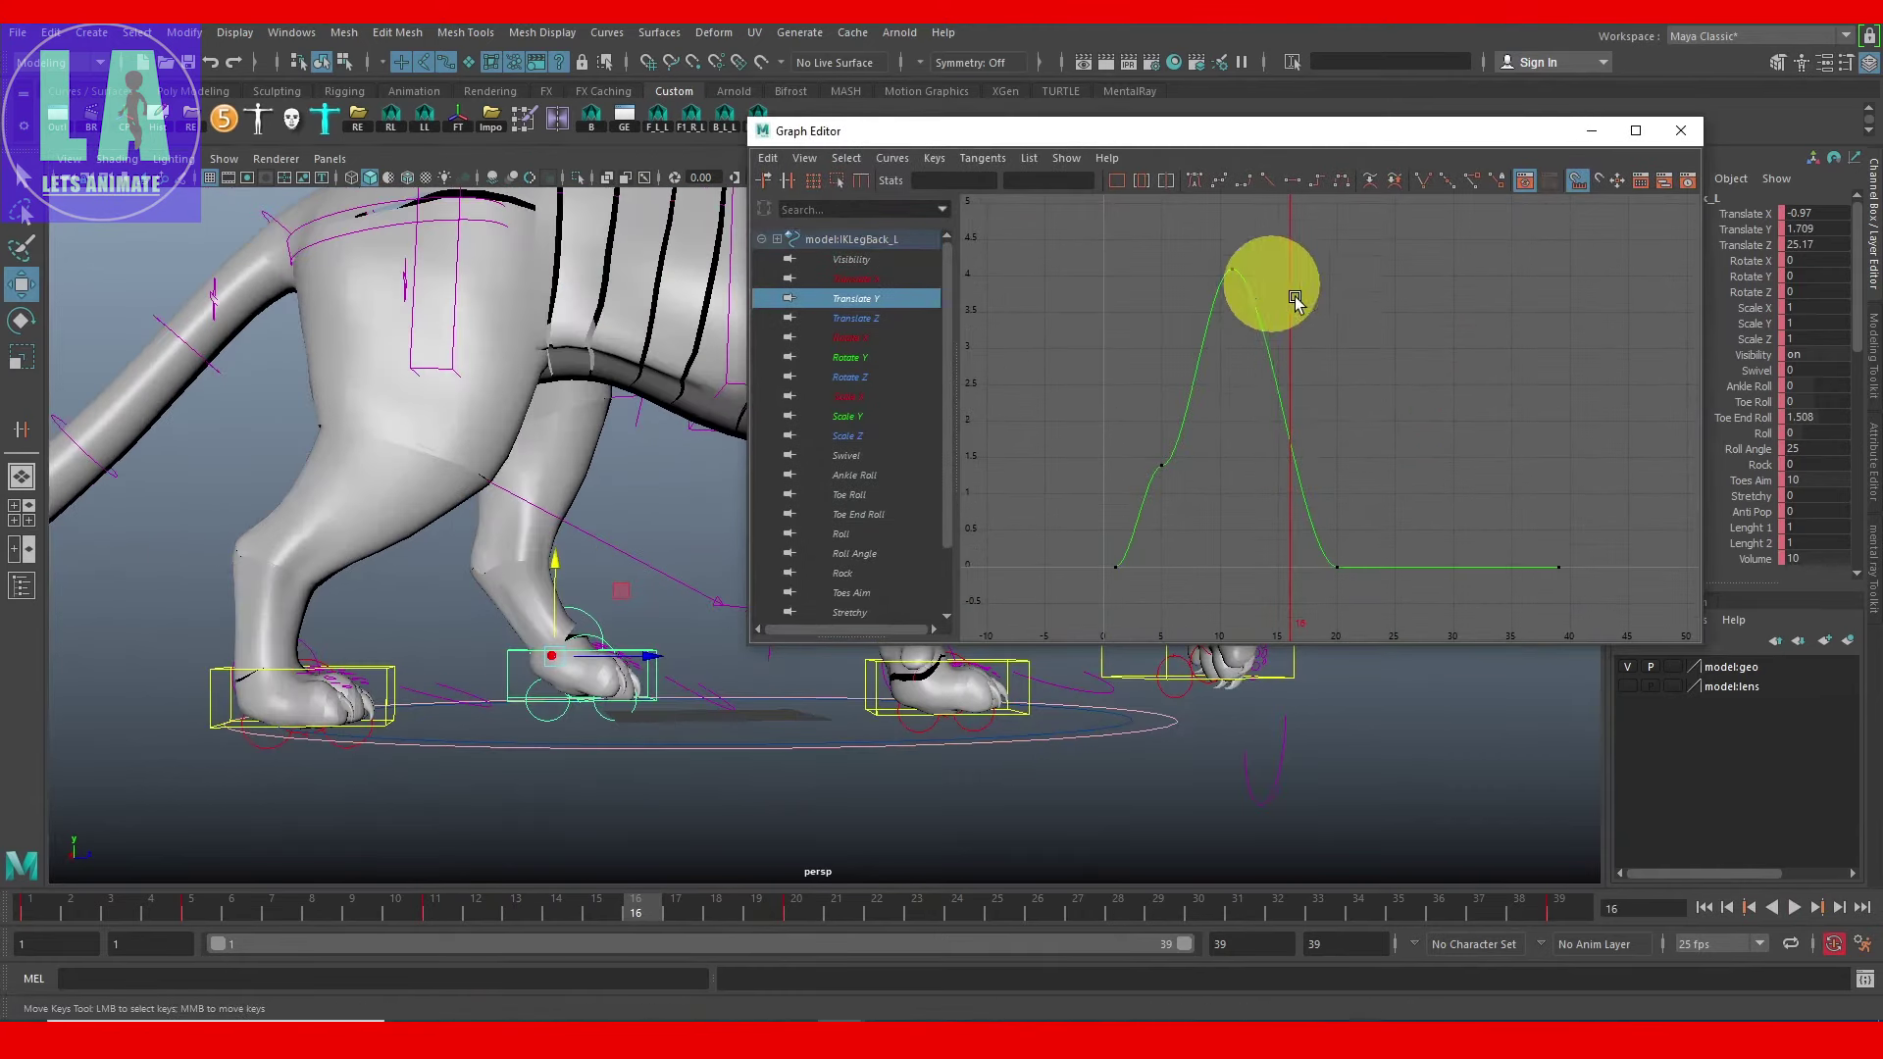
pyautogui.press('f')
pyautogui.moveTo(1414, 518)
pyautogui.mouseDown(button='middle')
pyautogui.moveTo(1413, 446)
pyautogui.moveTo(1357, 365)
pyautogui.mouseUp(button='middle')
# Step: Check the step around frames 19–20 and break the frame-20 key's tangents
pyautogui.click(1505, 502)
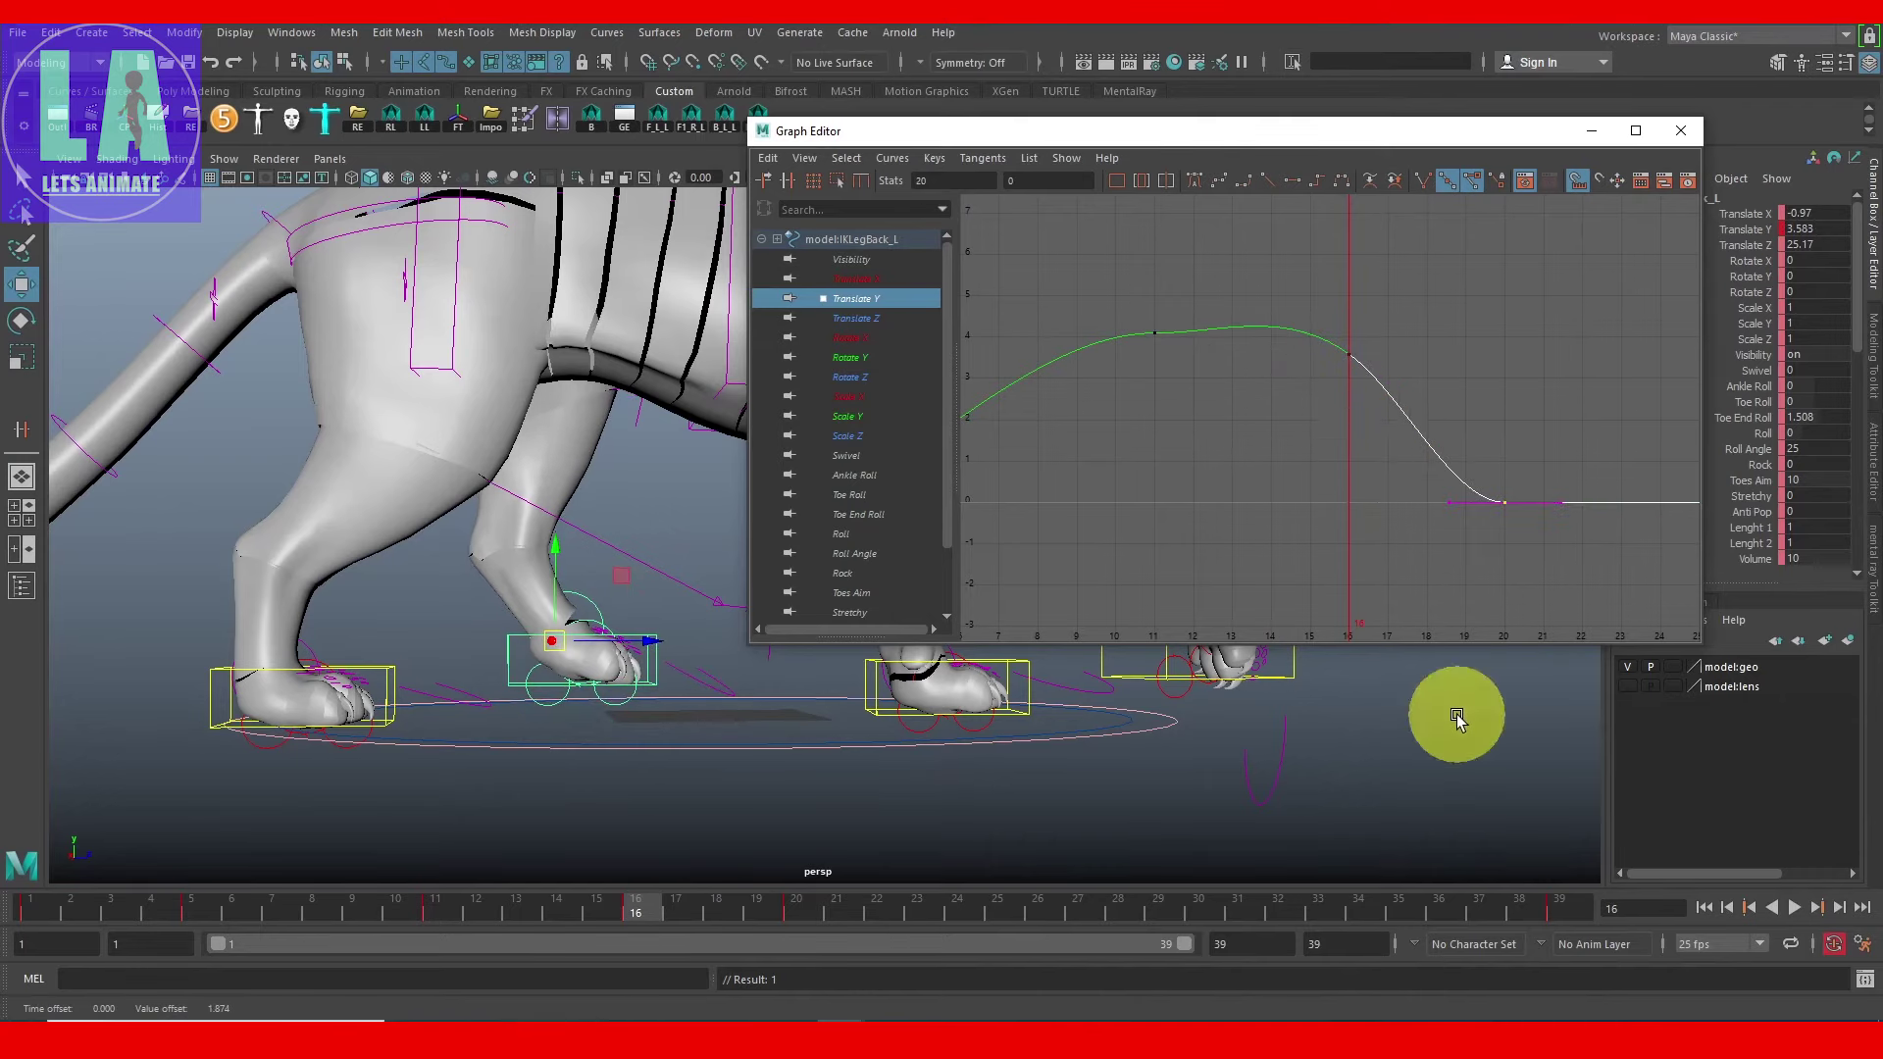
pyautogui.moveTo(643, 902)
pyautogui.mouseDown()
pyautogui.moveTo(786, 933)
pyautogui.moveTo(638, 910)
pyautogui.mouseUp()
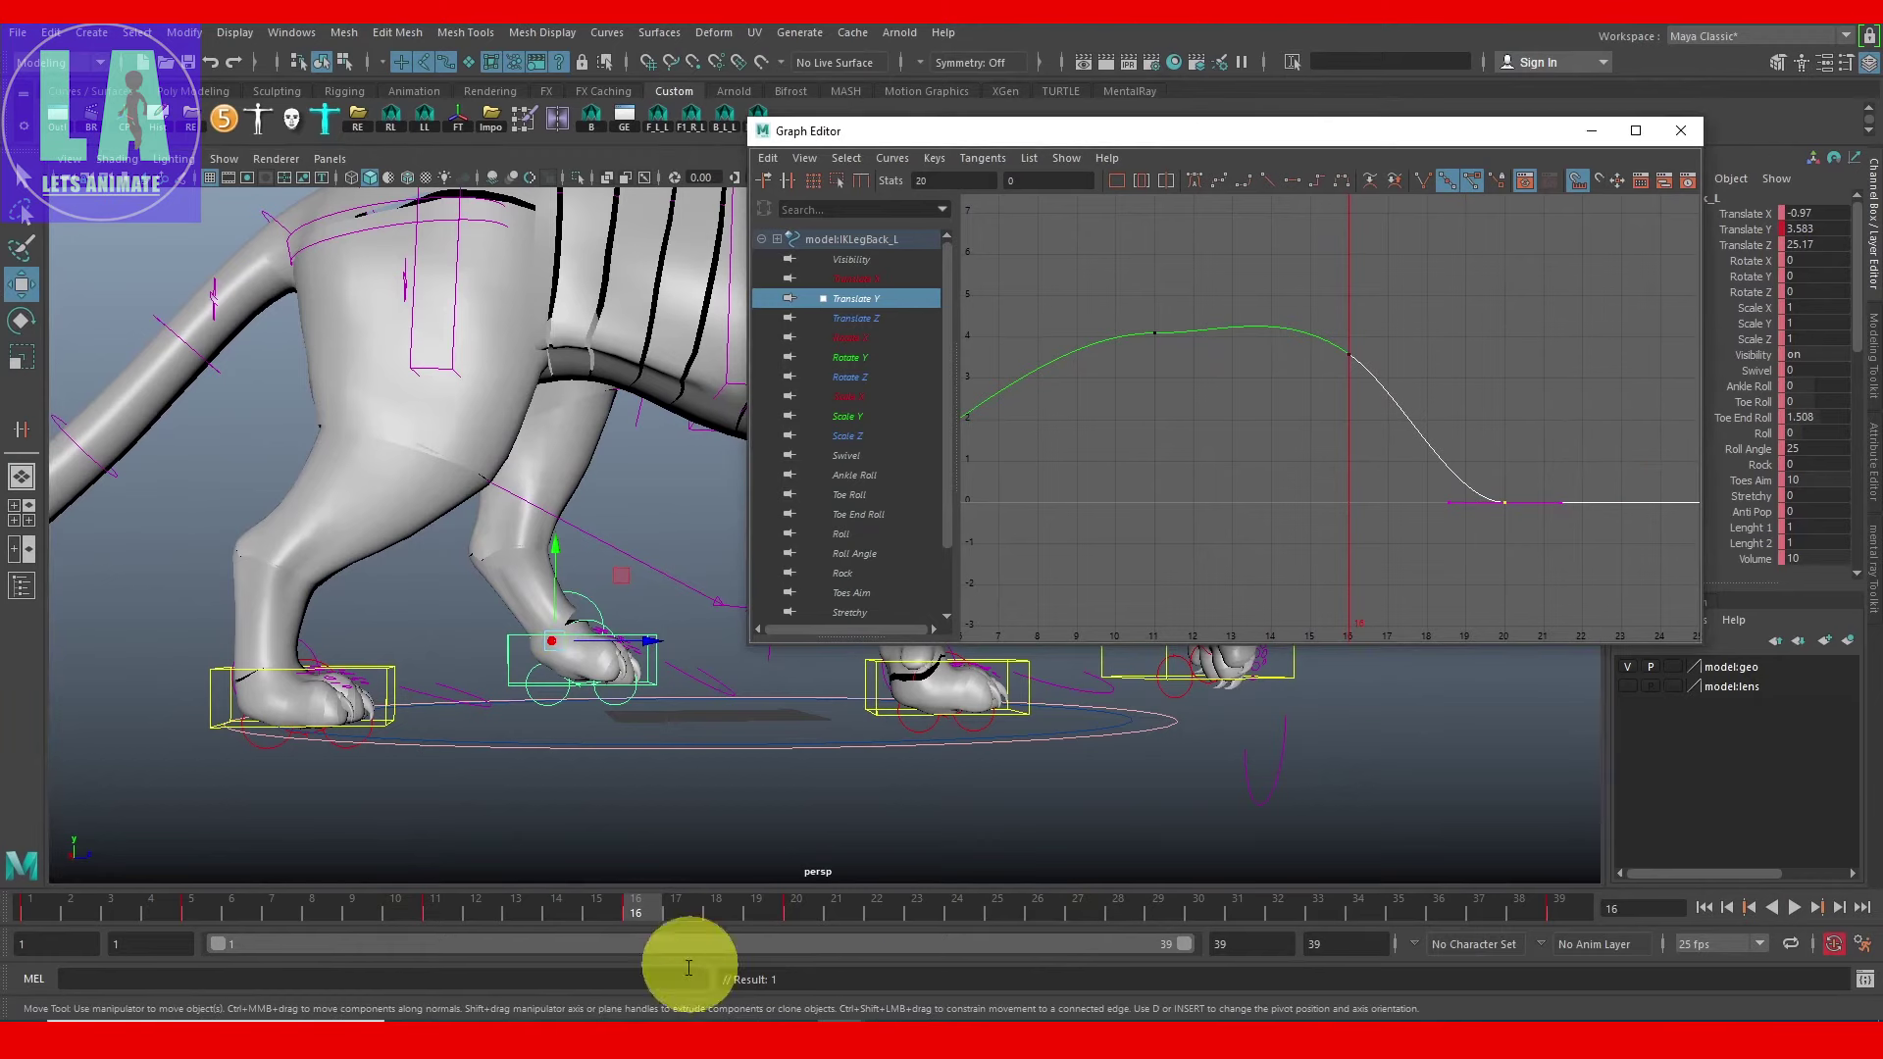
pyautogui.hotkey('alt', 'v')
pyautogui.click(814, 927)
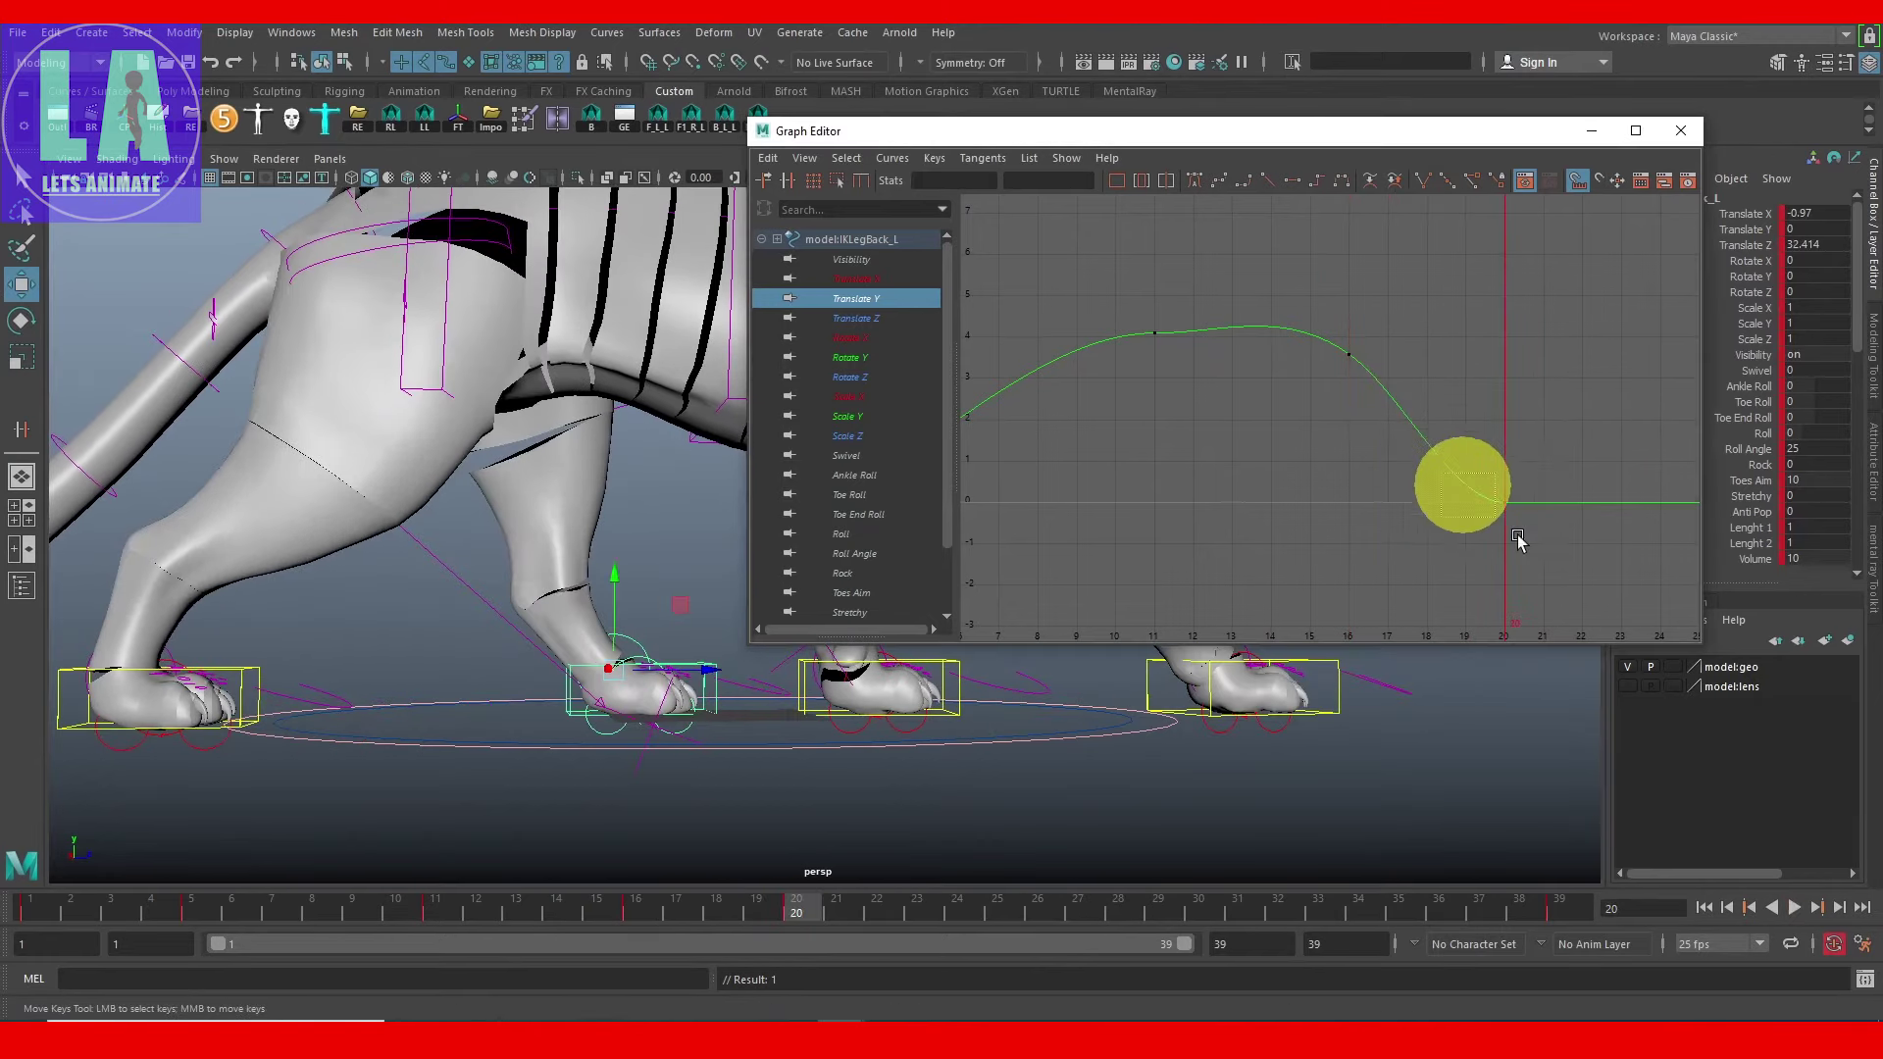
pyautogui.click(1428, 185)
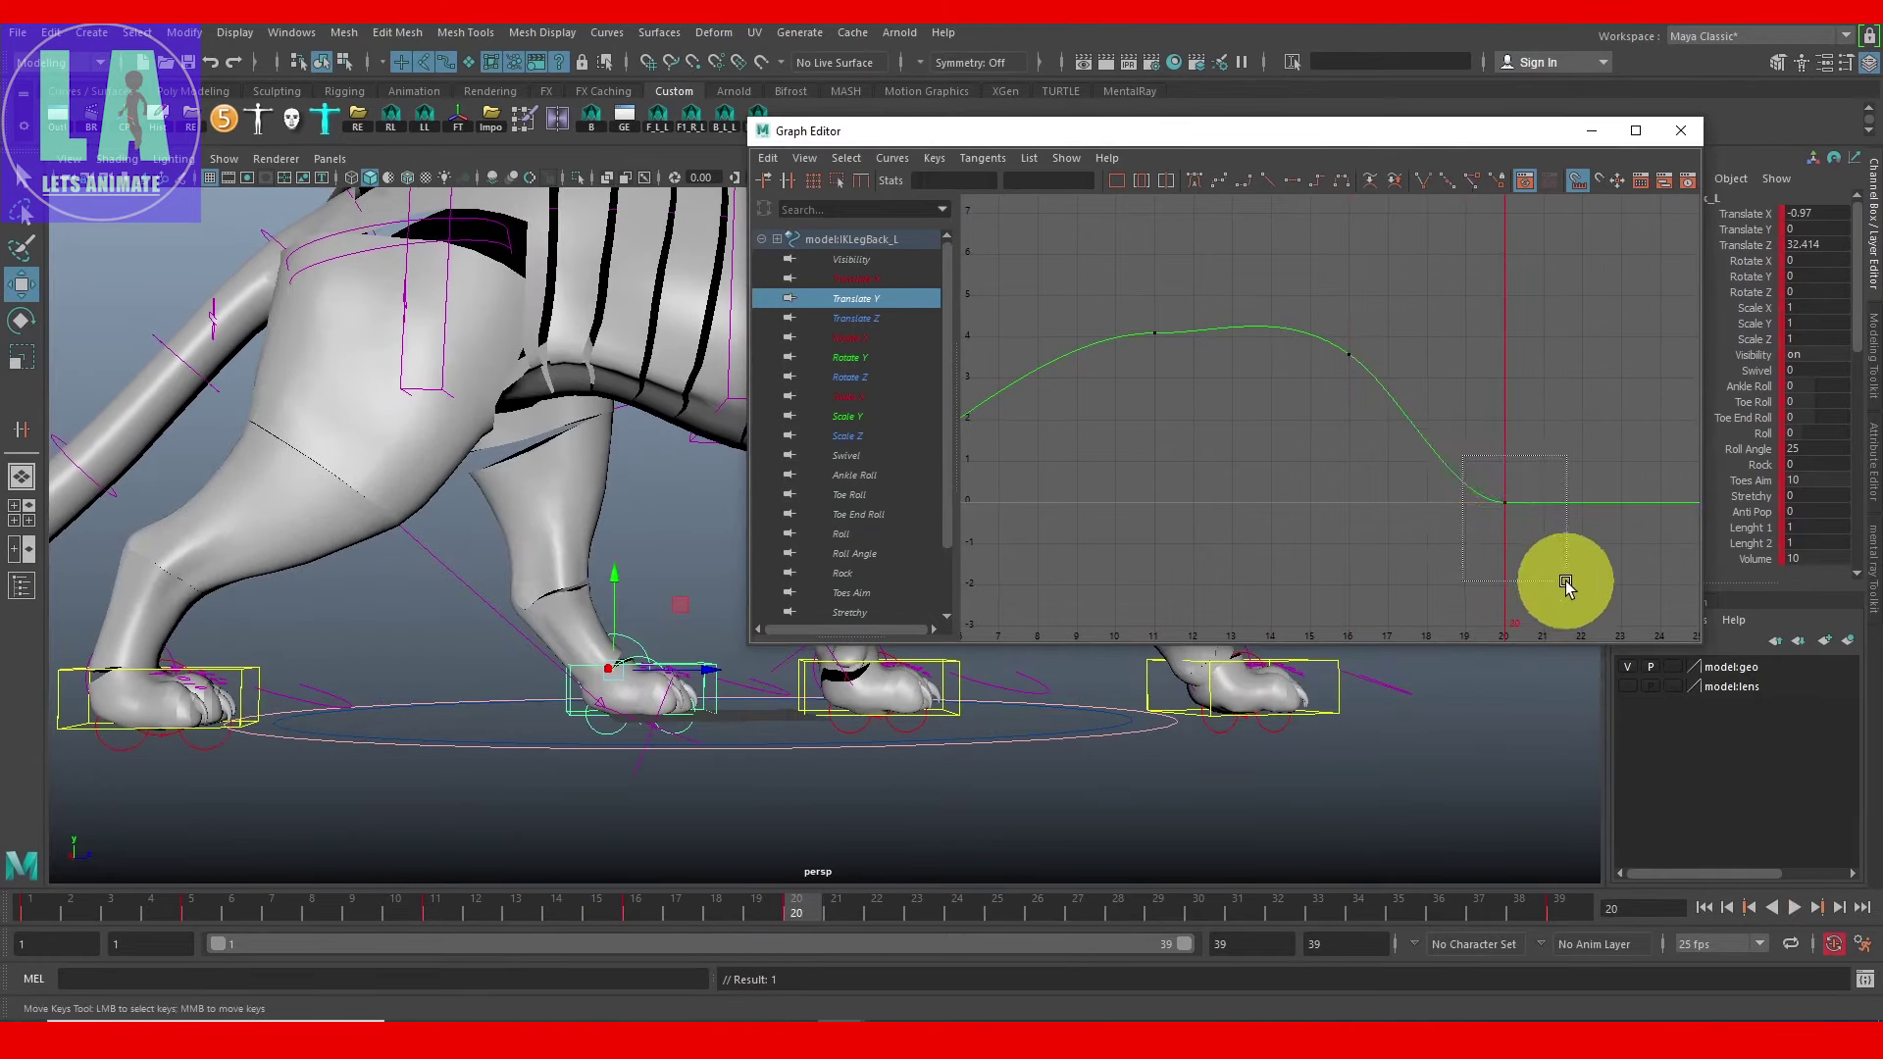
pyautogui.moveTo(1464, 456); pyautogui.dragTo(1566, 582)
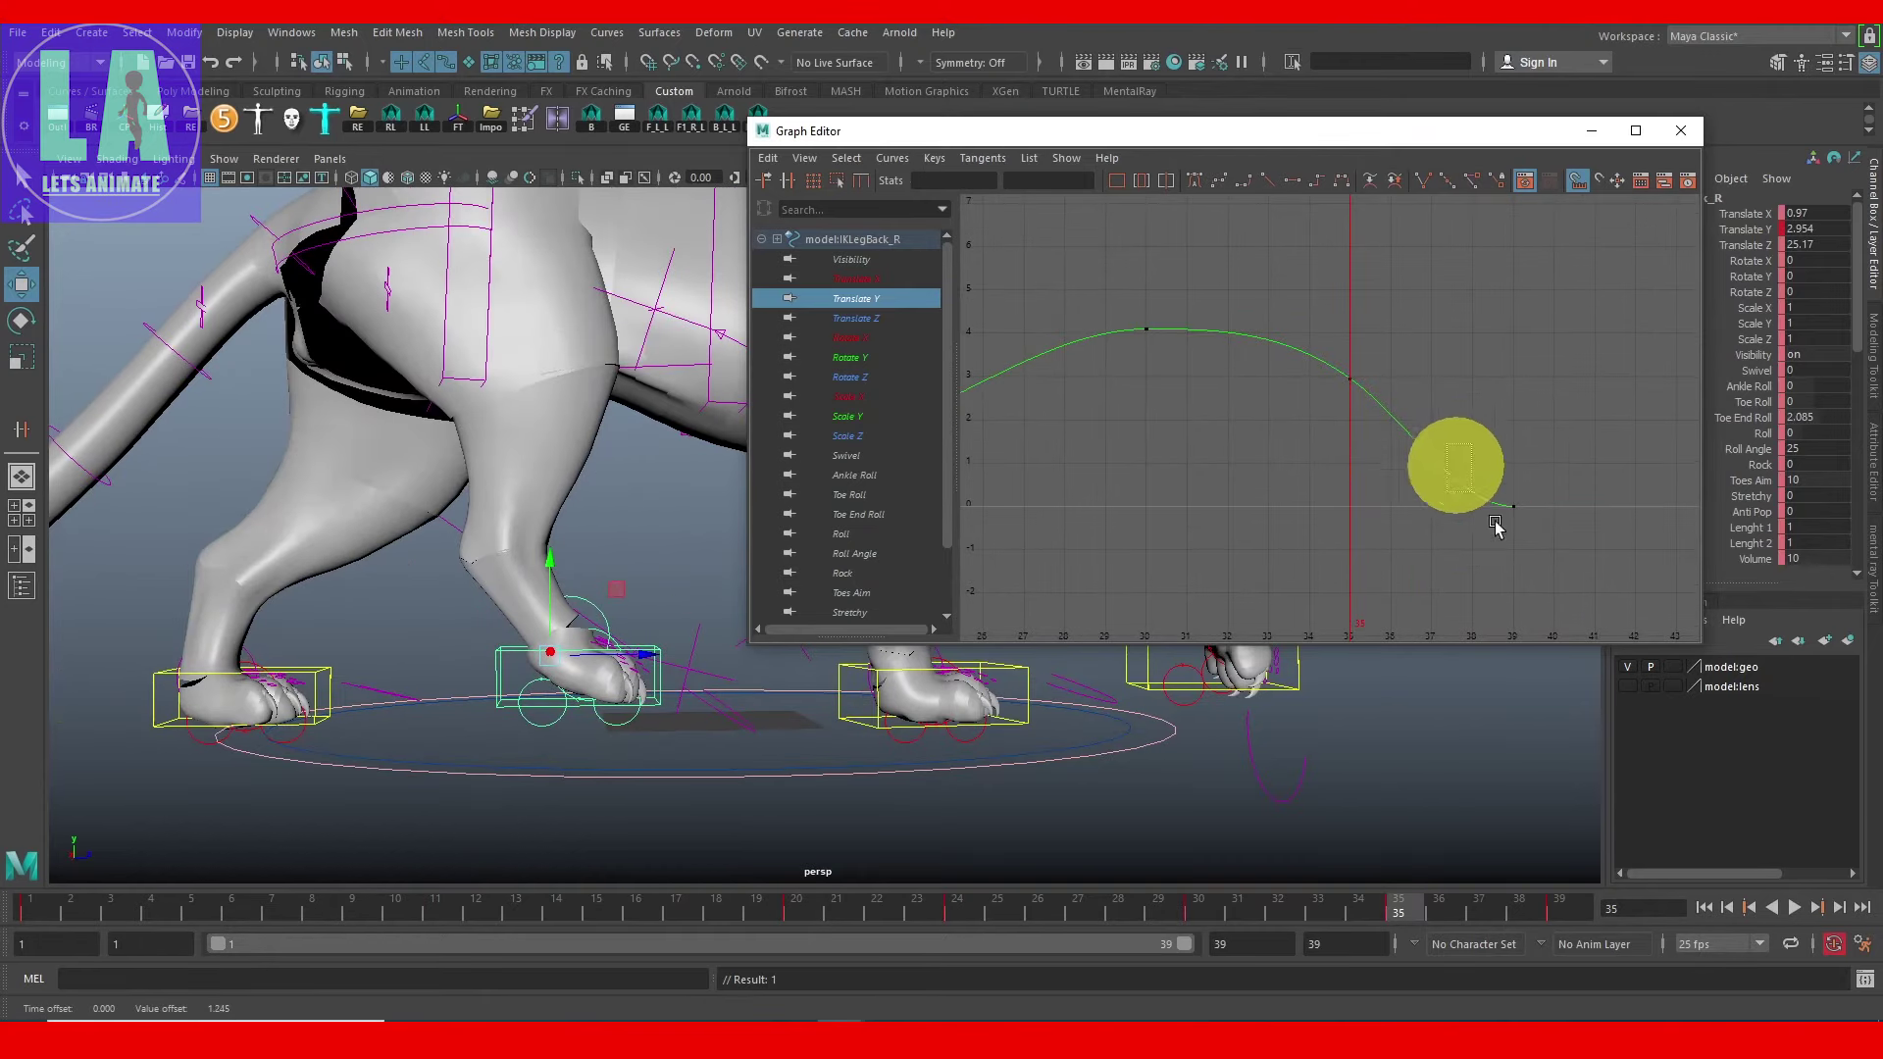
pyautogui.moveTo(1448, 446); pyautogui.dragTo(1495, 527)
pyautogui.click(1469, 192)
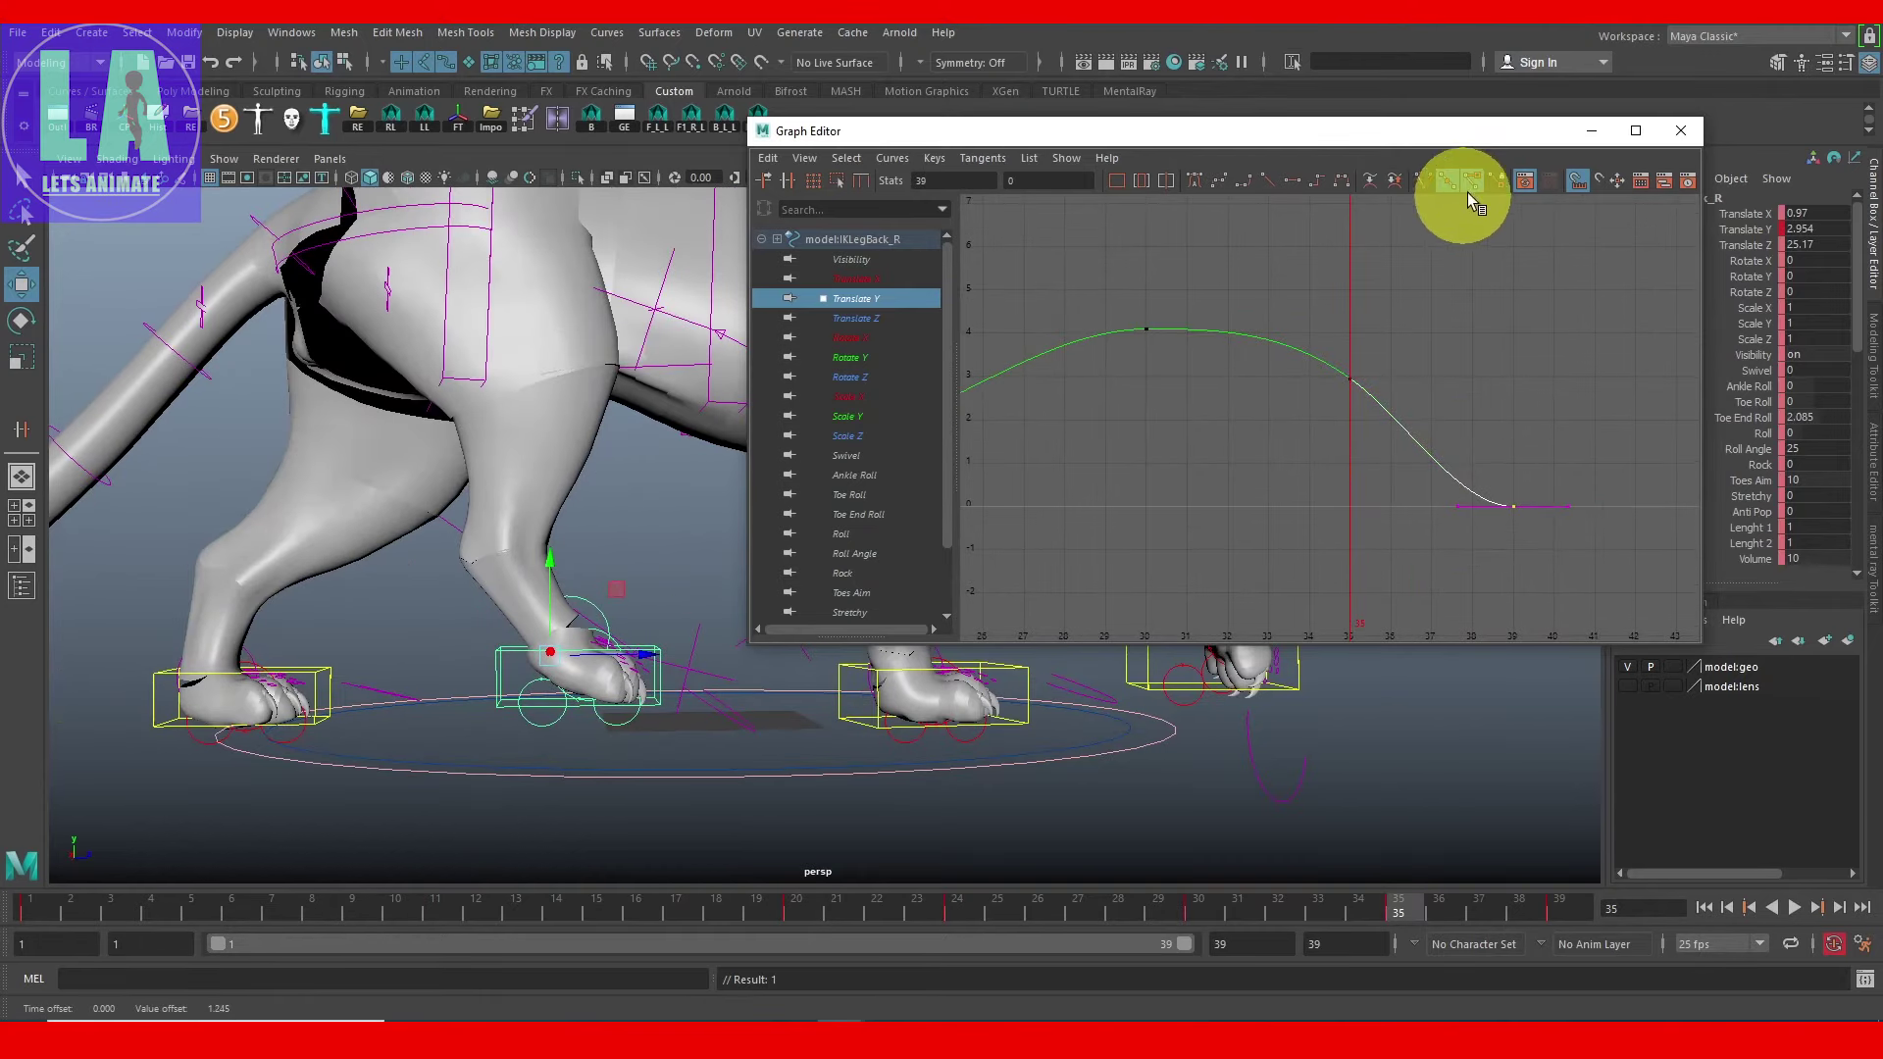
# Step: Break the frame-39 key's tangents and smooth the frame-35 out-tangent
pyautogui.click(1430, 188)
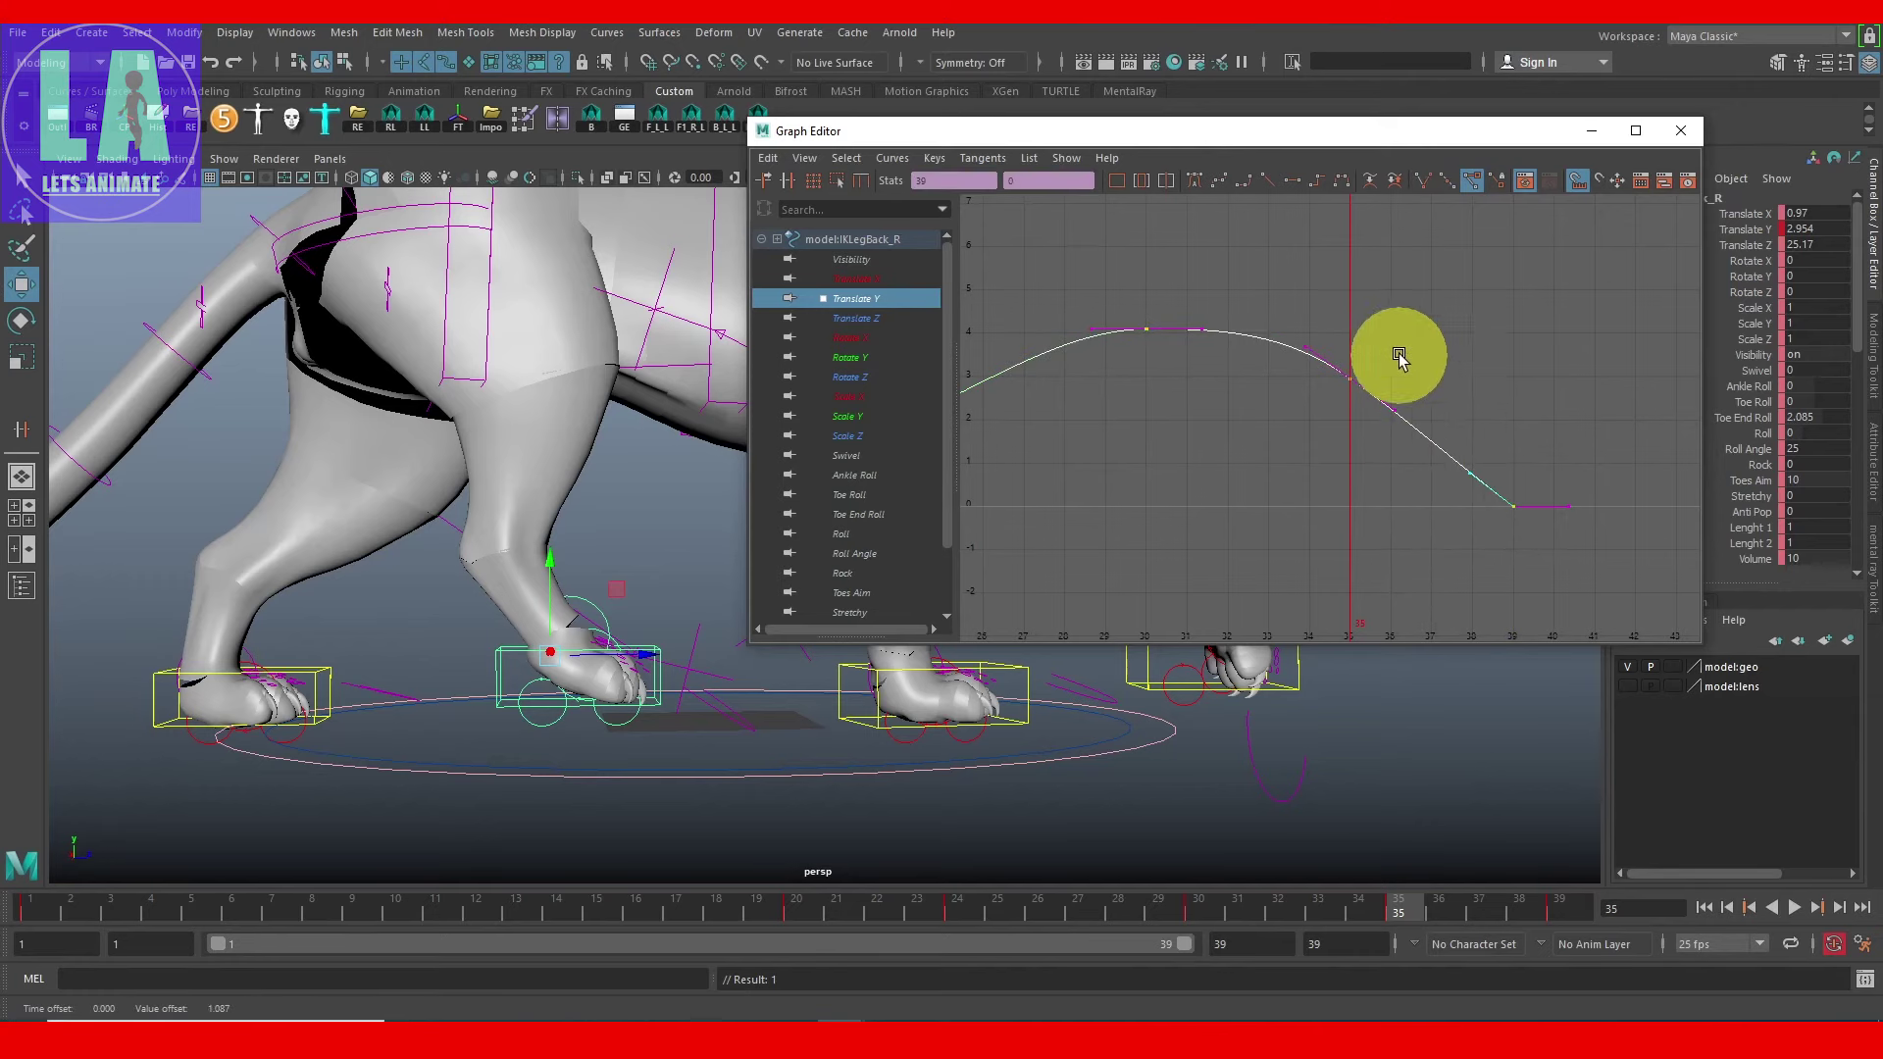
pyautogui.moveTo(1383, 412); pyautogui.dragTo(1319, 348)
pyautogui.moveTo(1398, 471); pyautogui.dragTo(1474, 424)
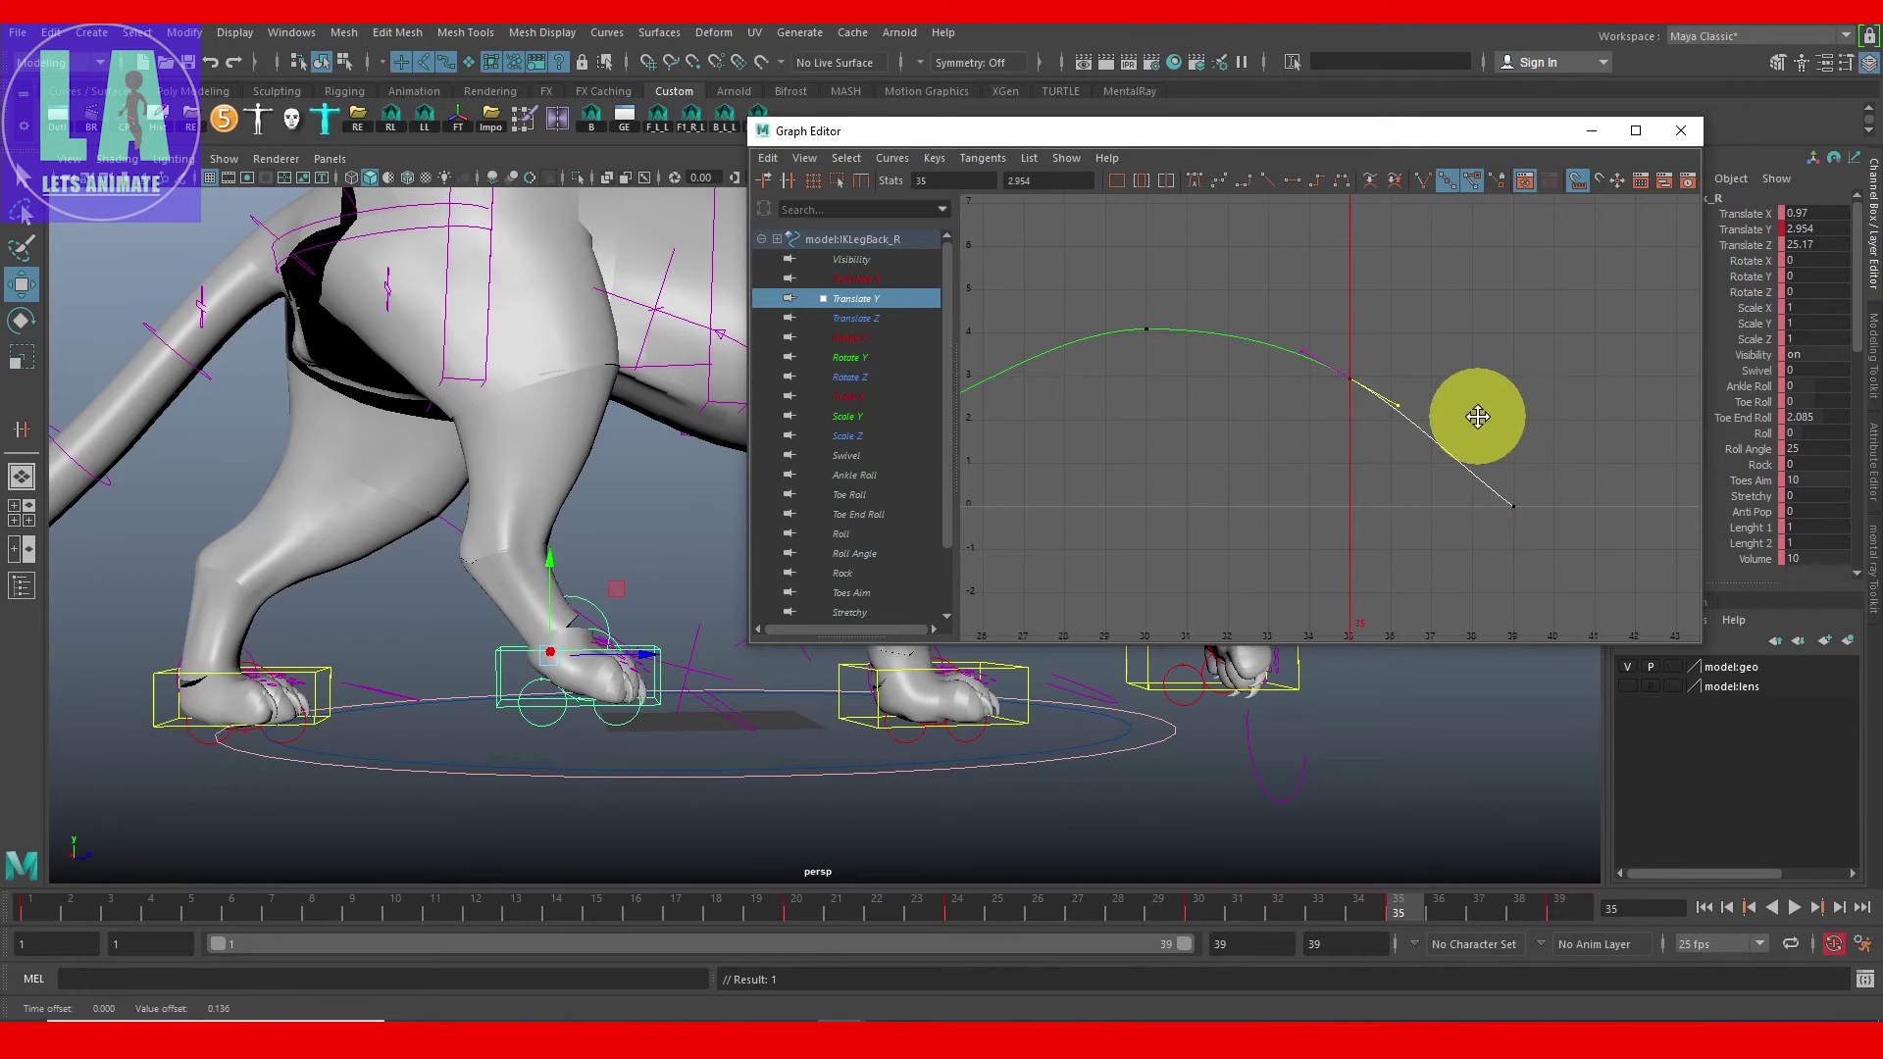
pyautogui.click(1394, 462)
# Step: Review the left hind foot's two-bump Translate Y curve, then close the Graph Editor
pyautogui.click(643, 588)
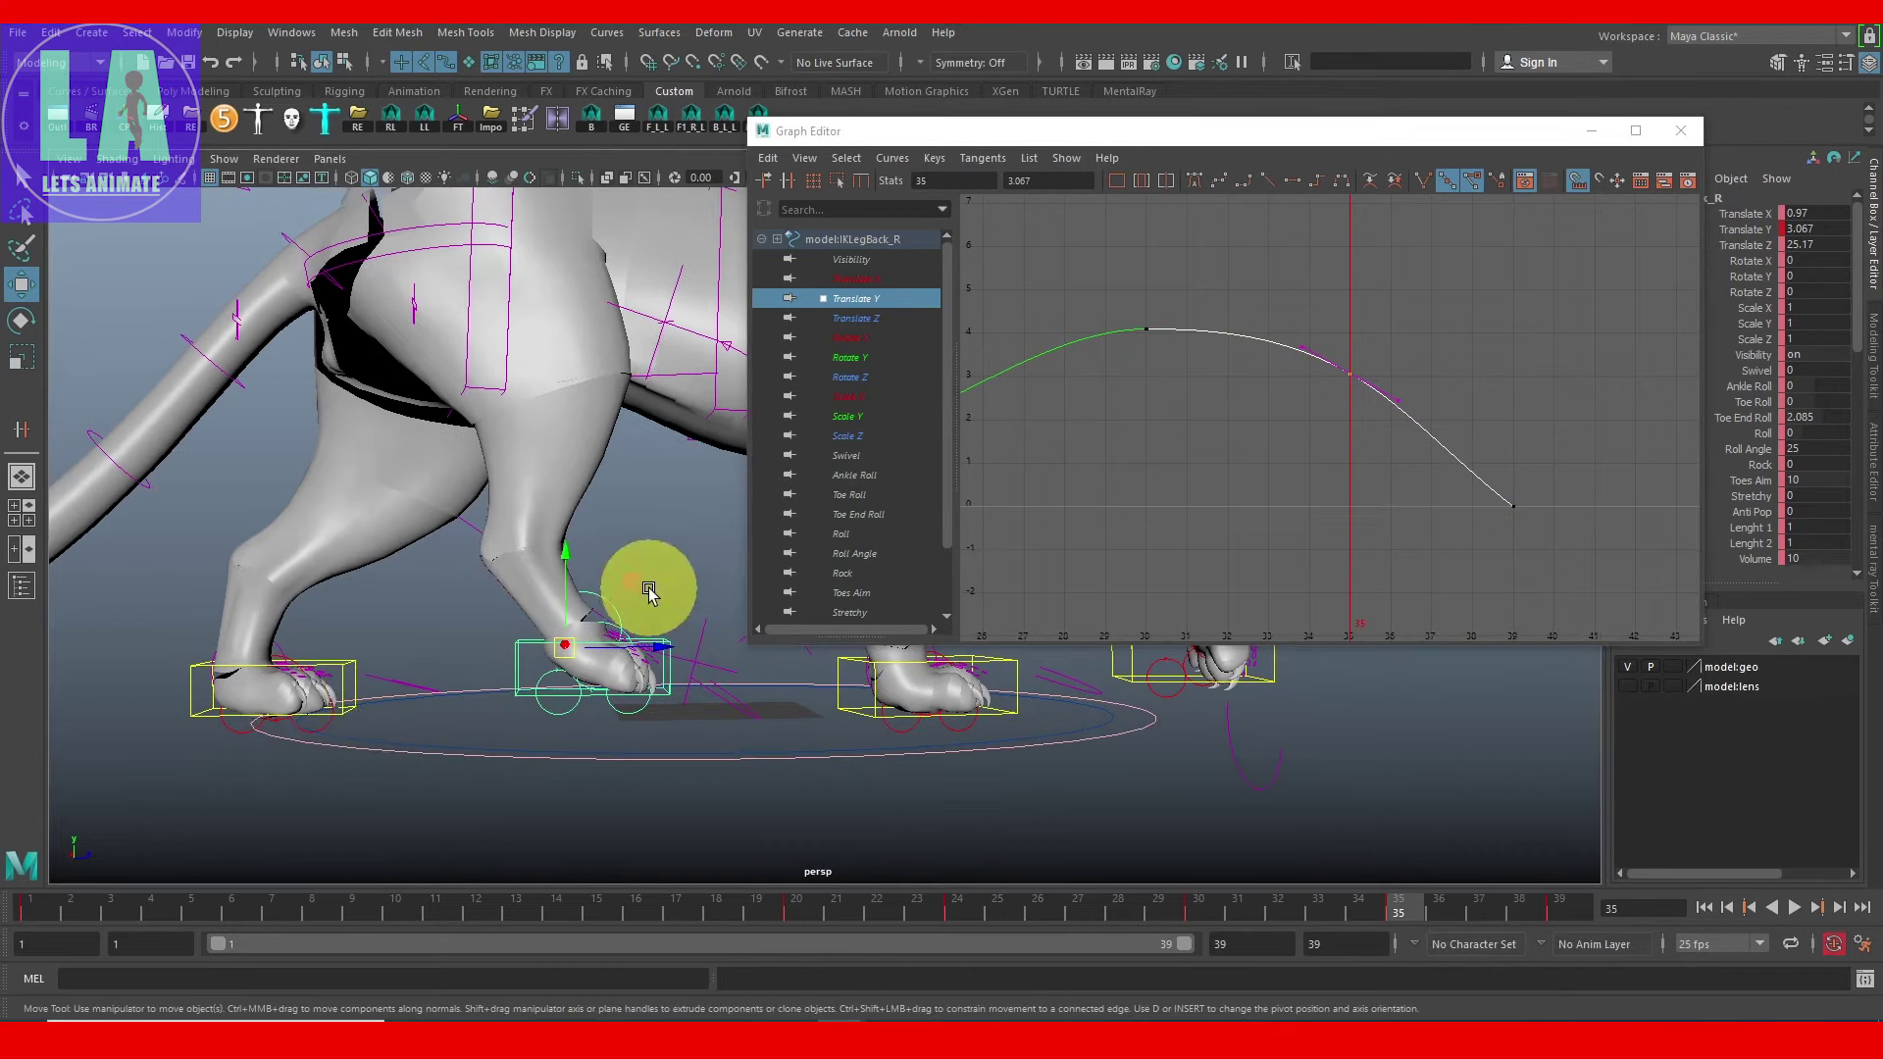
pyautogui.click(337, 673)
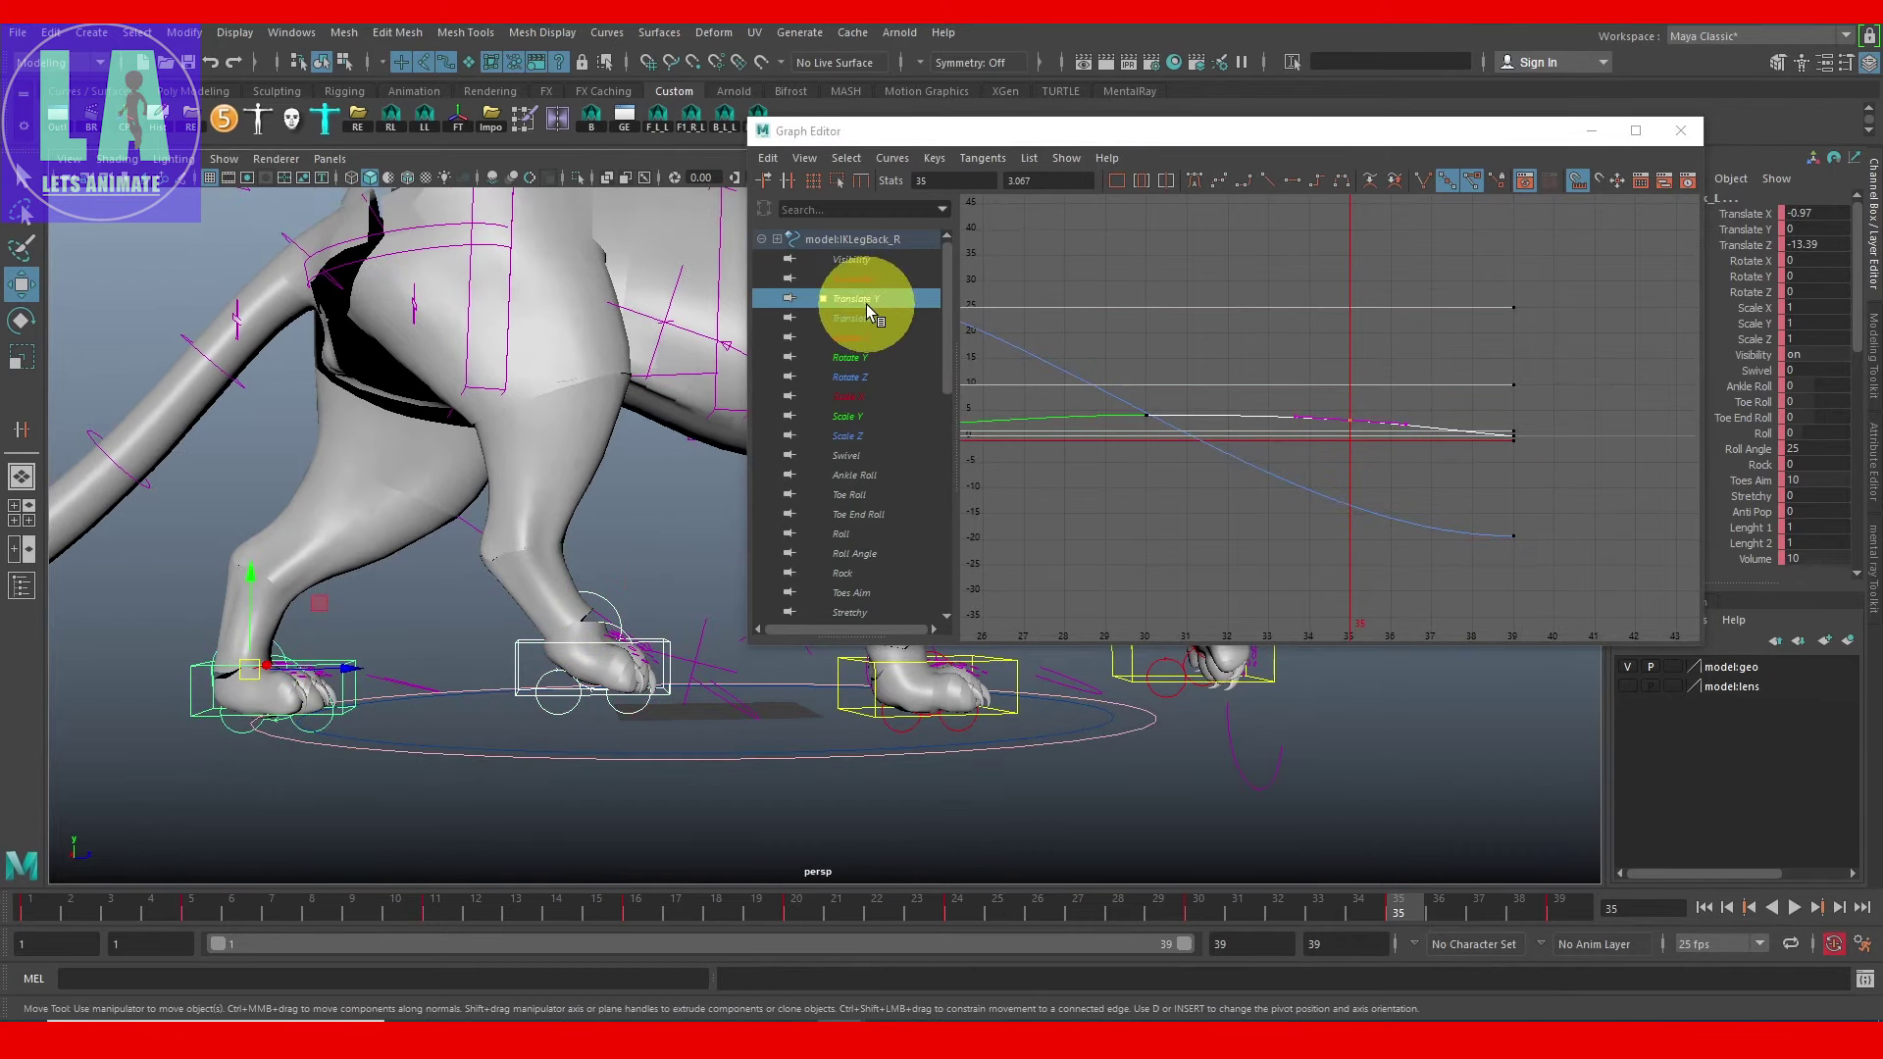
pyautogui.moveTo(947, 328); pyautogui.dragTo(949, 456)
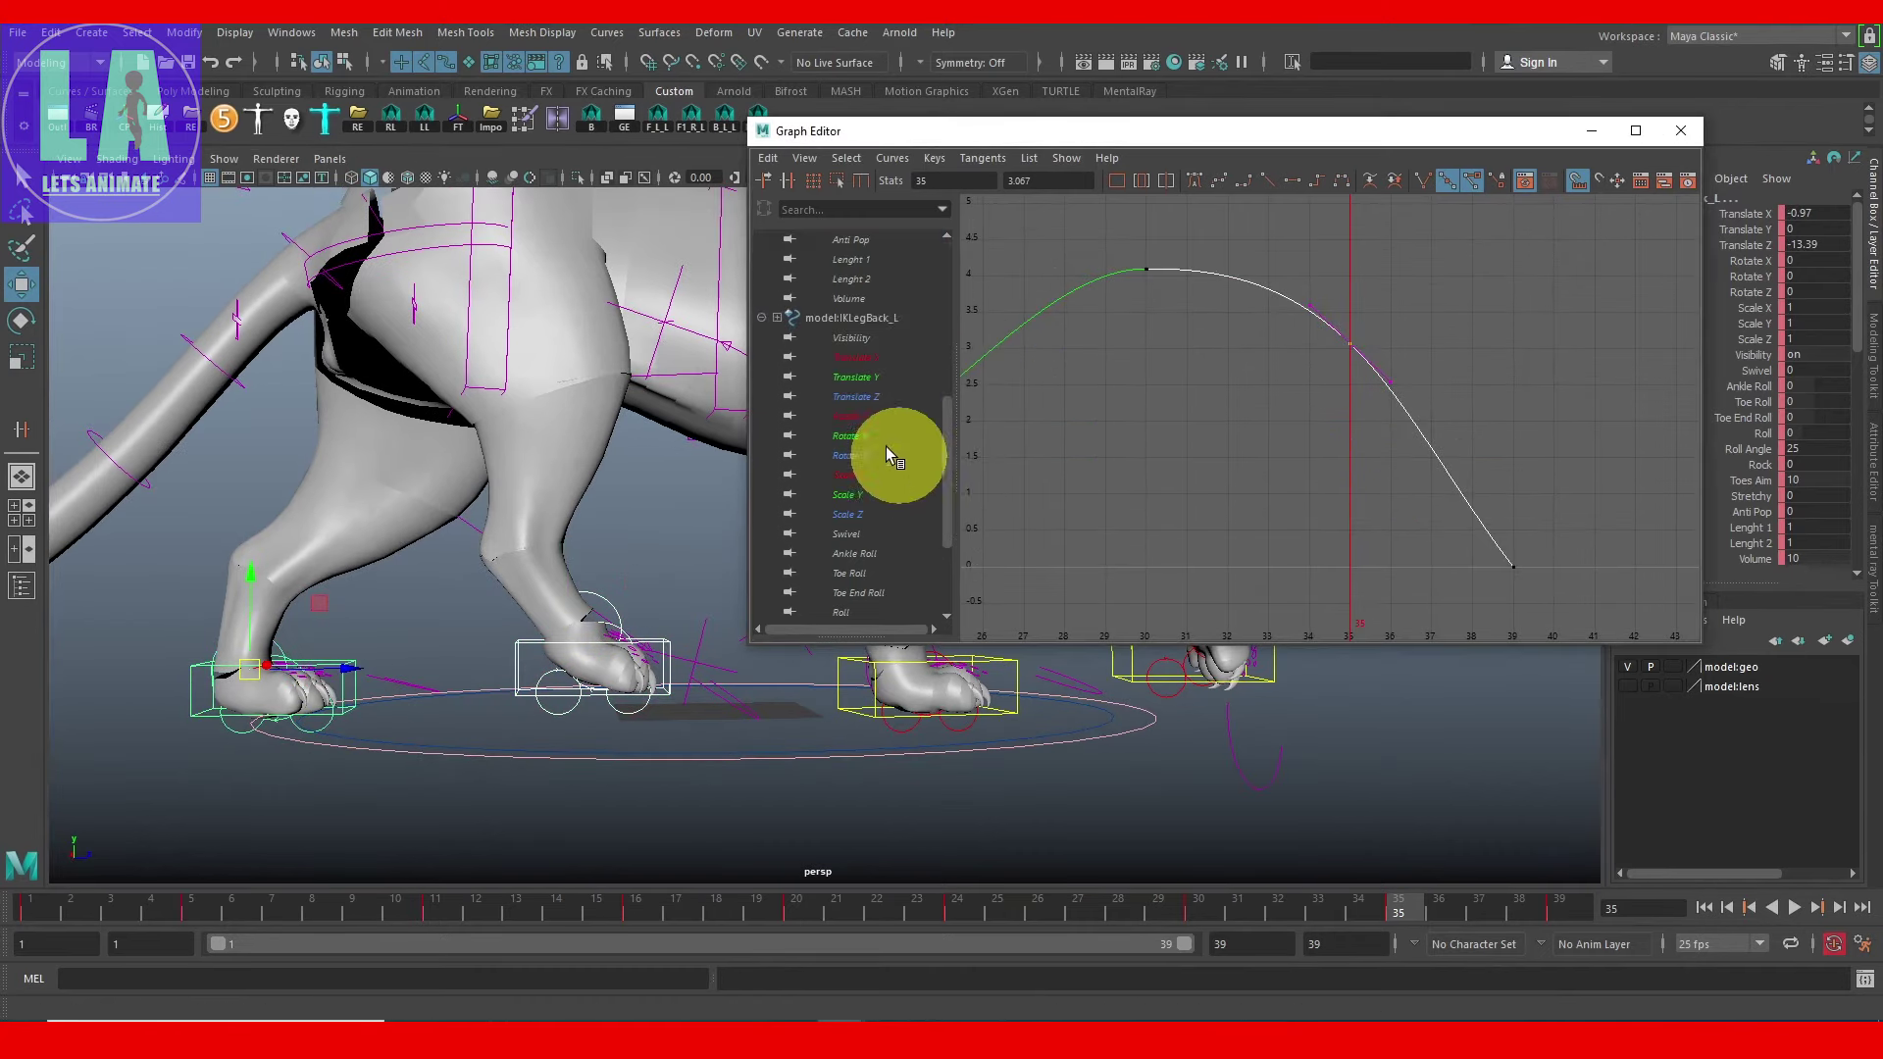
pyautogui.click(867, 378)
pyautogui.keyDown('alt'); pyautogui.moveTo(1492, 454); pyautogui.dragTo(1224, 387, button='right'); pyautogui.keyUp('alt')
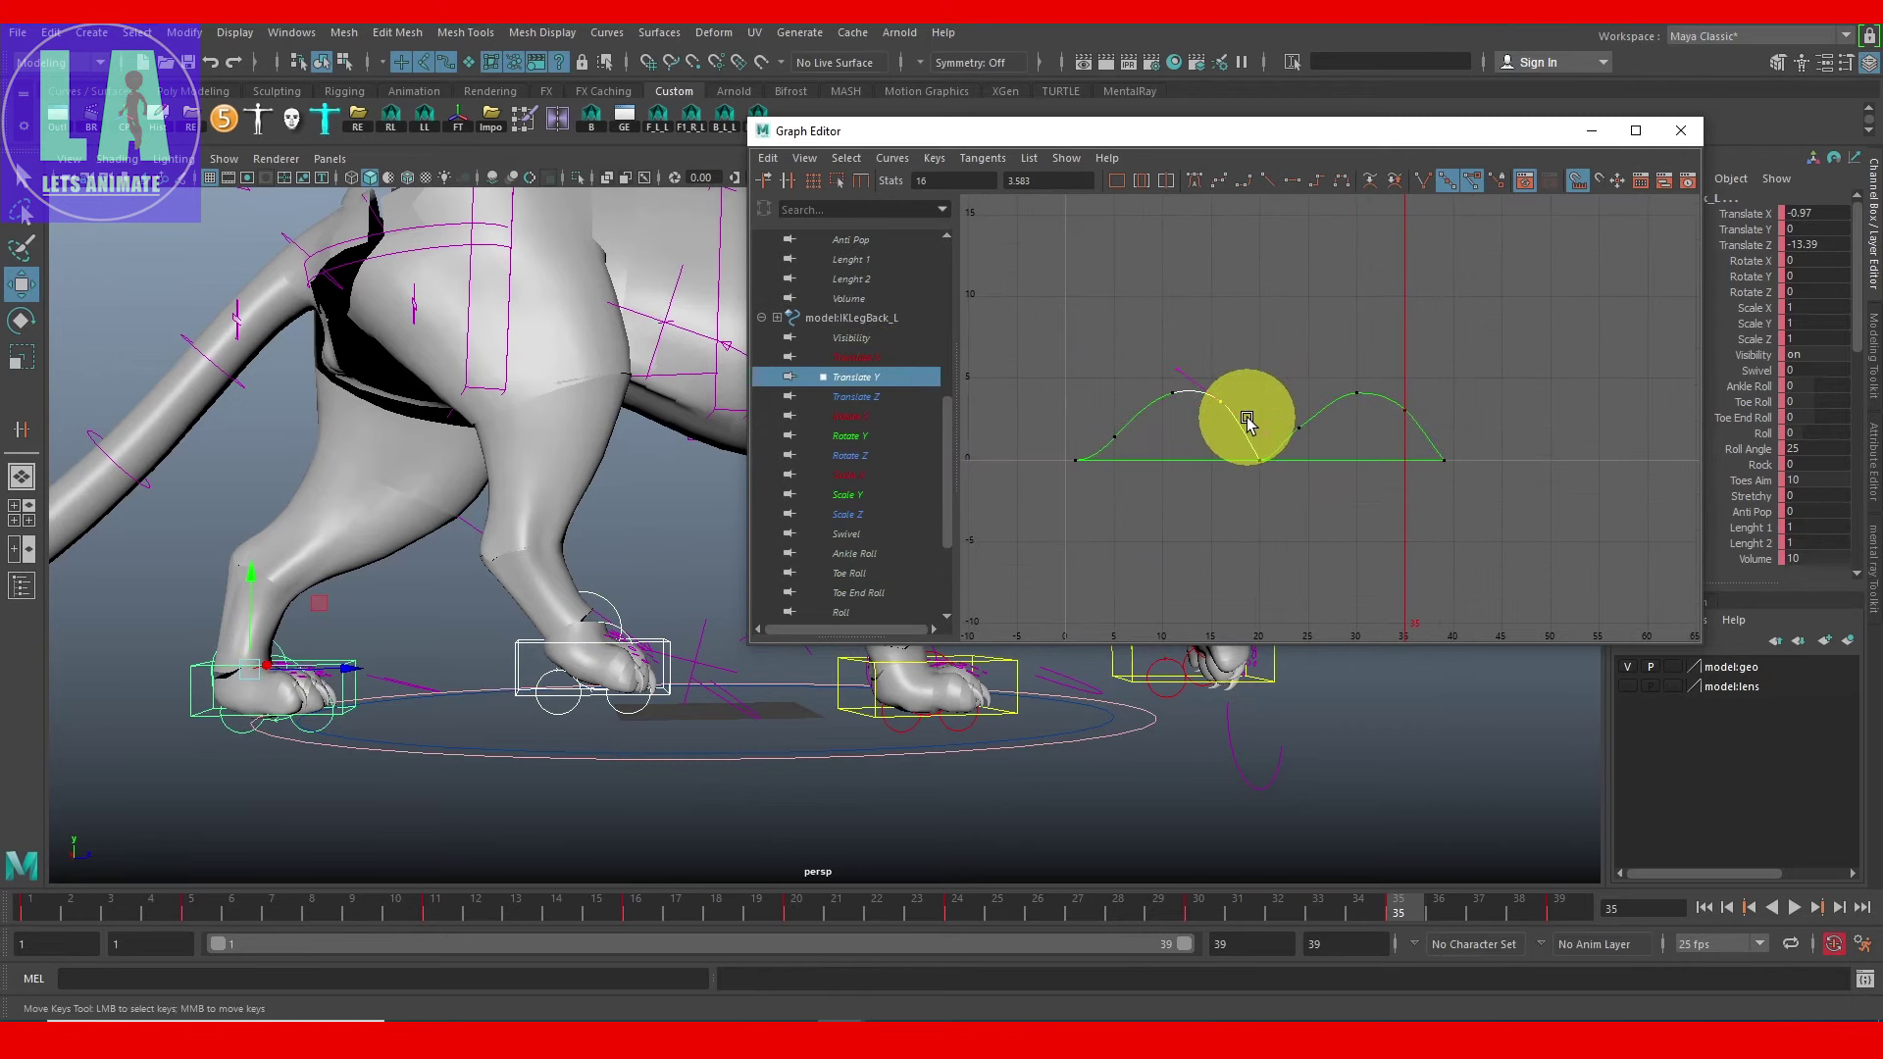
pyautogui.click(1049, 180)
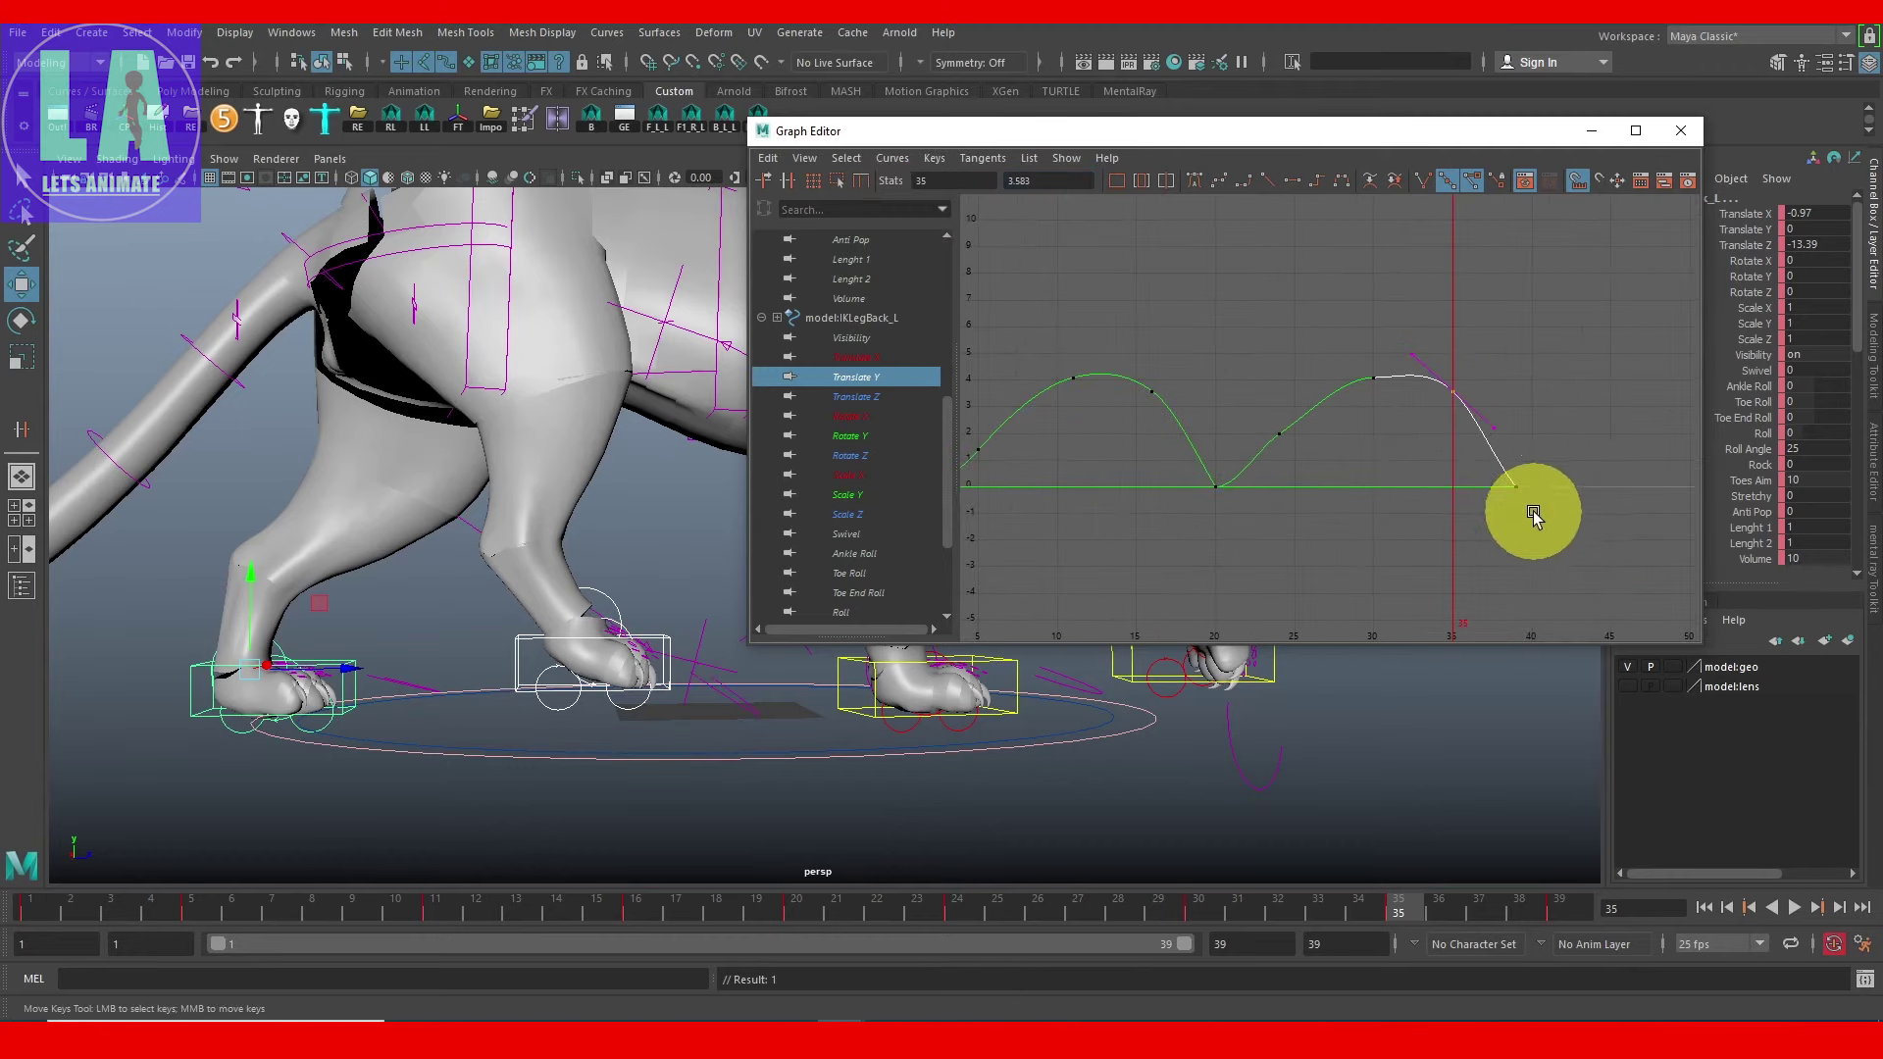
pyautogui.press('q')
pyautogui.click(1027, 697)
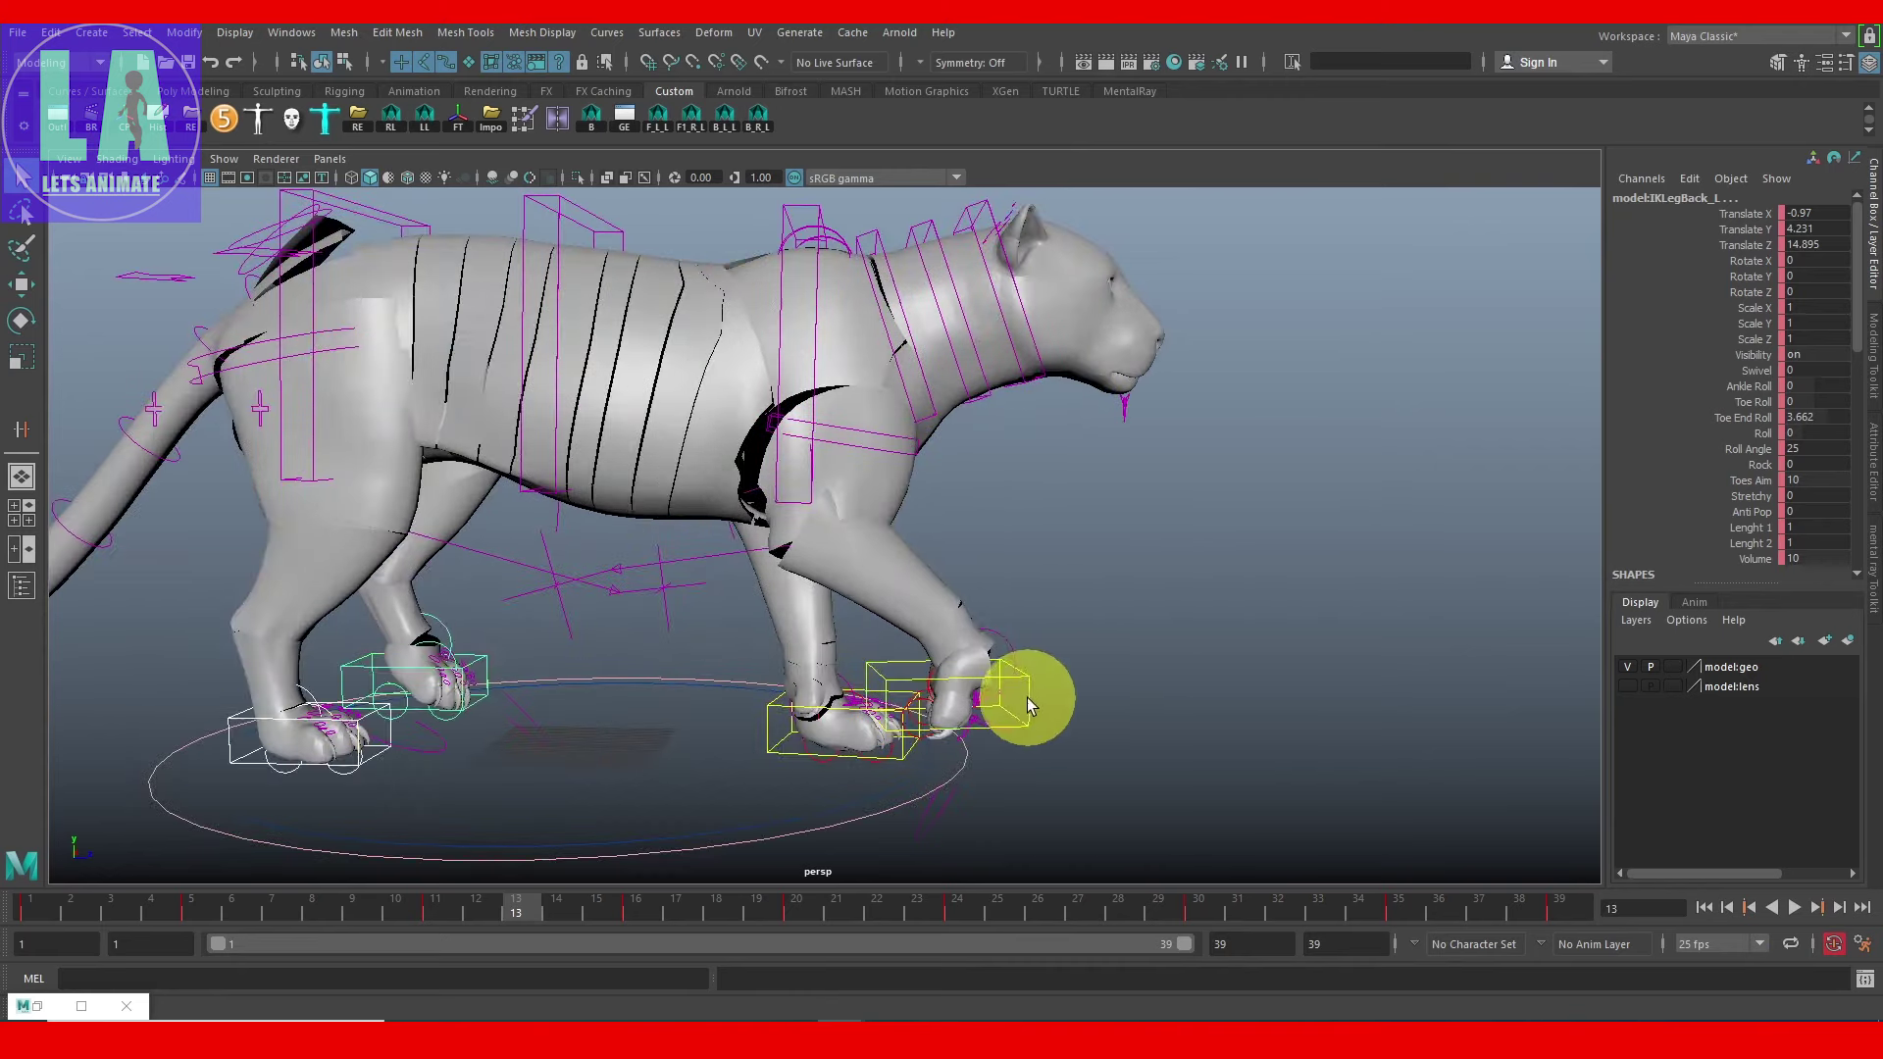
# Step: Isolate IKLegFront_R's Translate Z curve and raise its frame-11 key
pyautogui.scroll(3, 1187, 767)
pyautogui.click(624, 115)
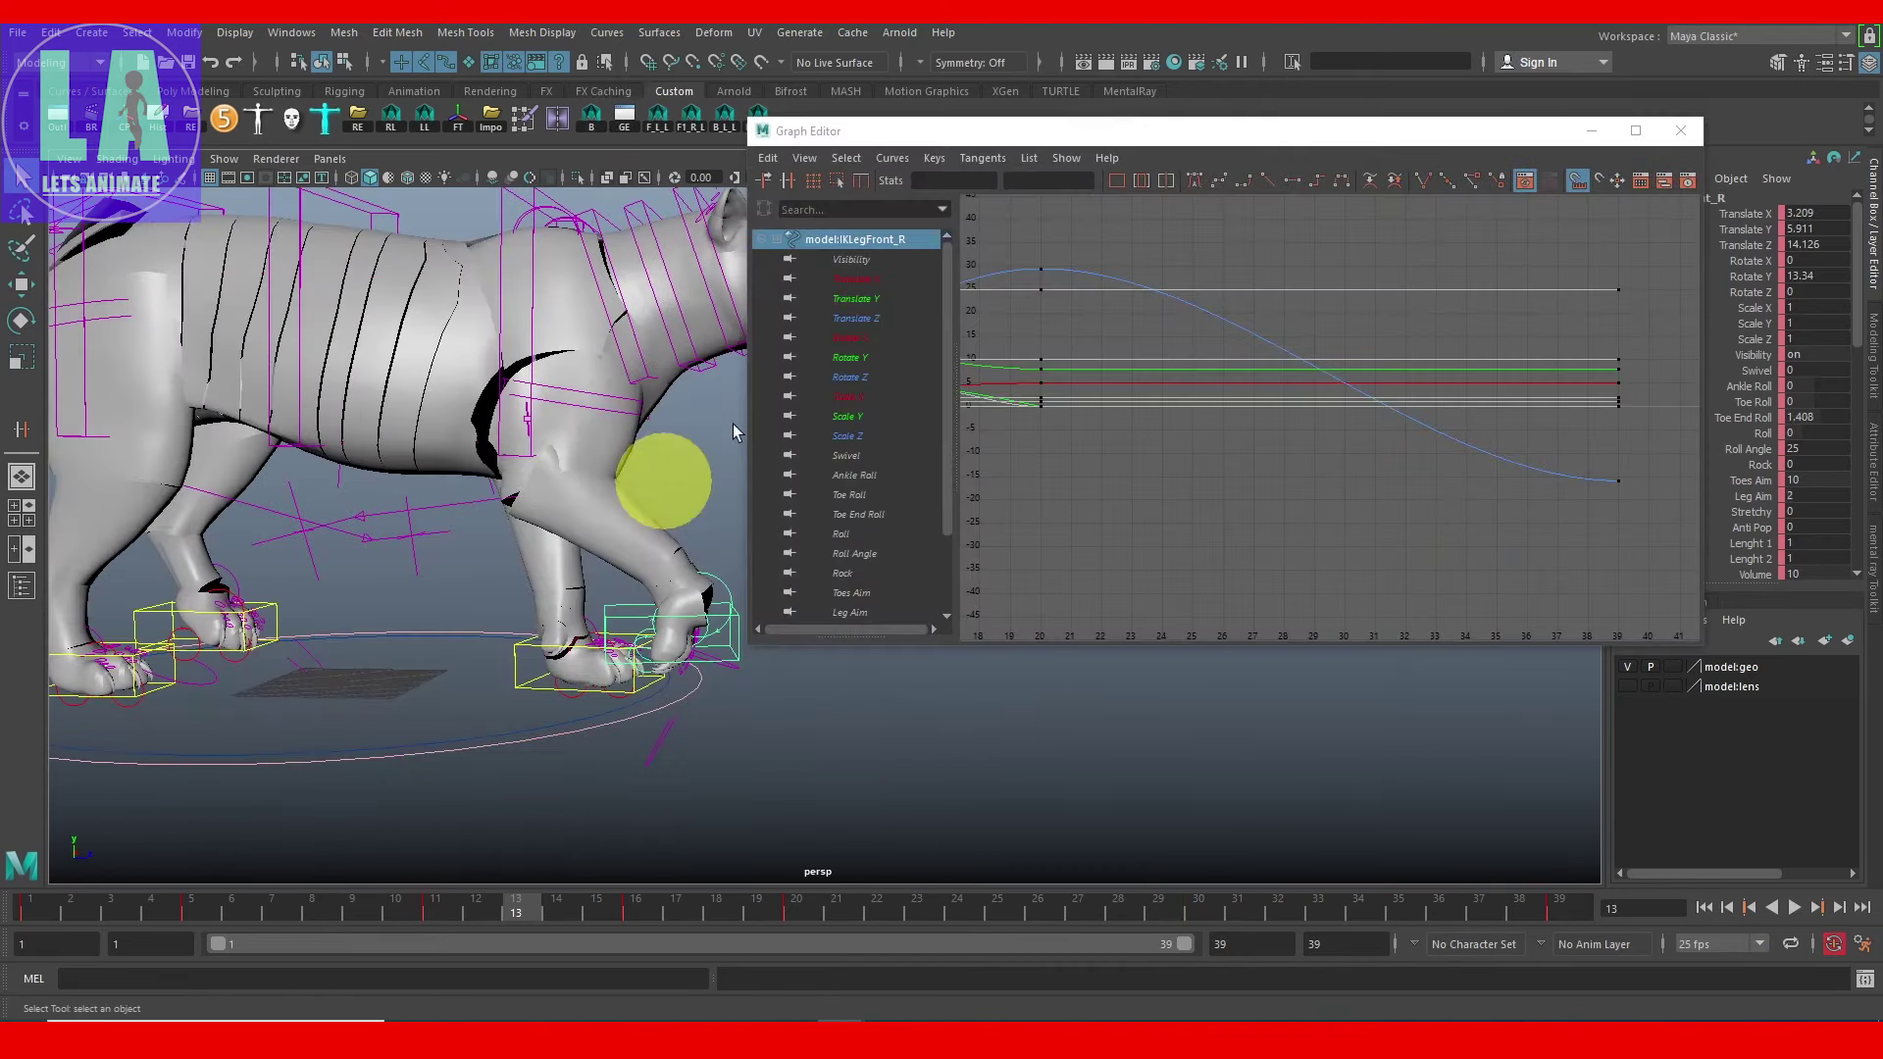
pyautogui.moveTo(937, 128); pyautogui.dragTo(1217, 154)
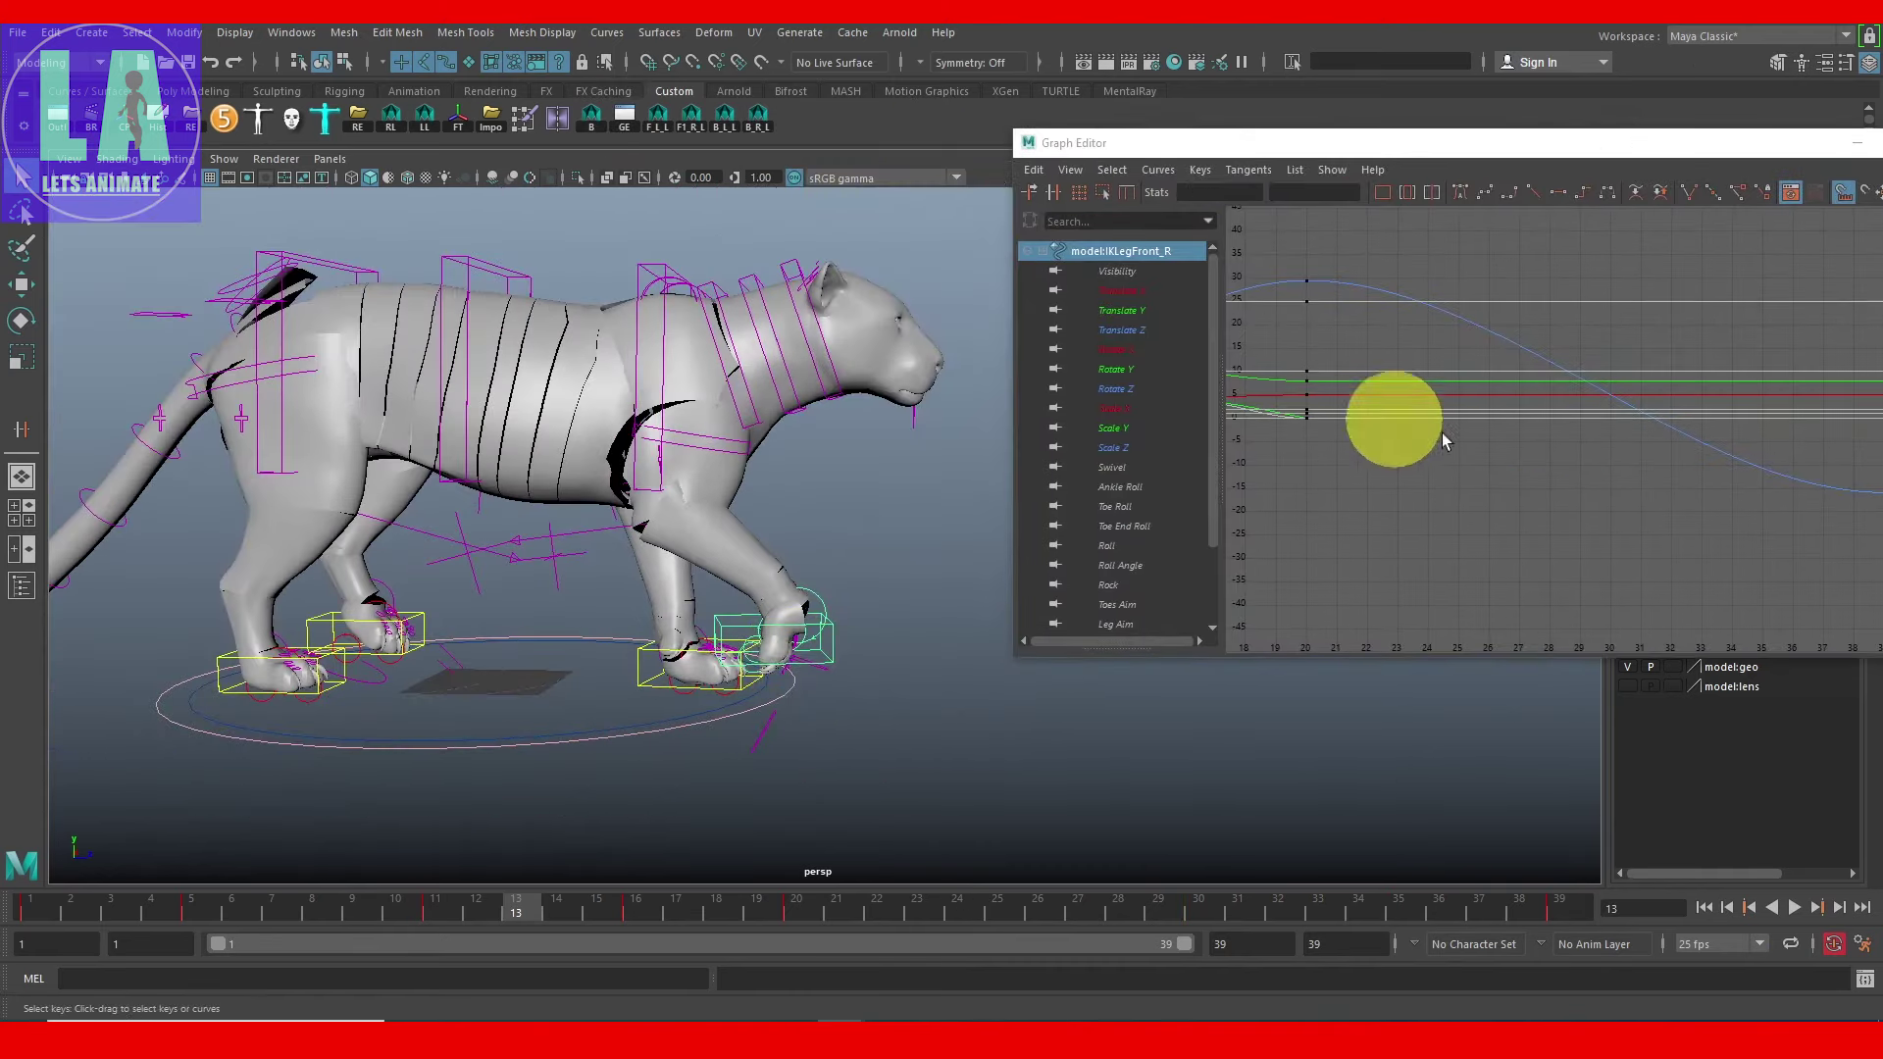
pyautogui.press('f')
pyautogui.press('a')
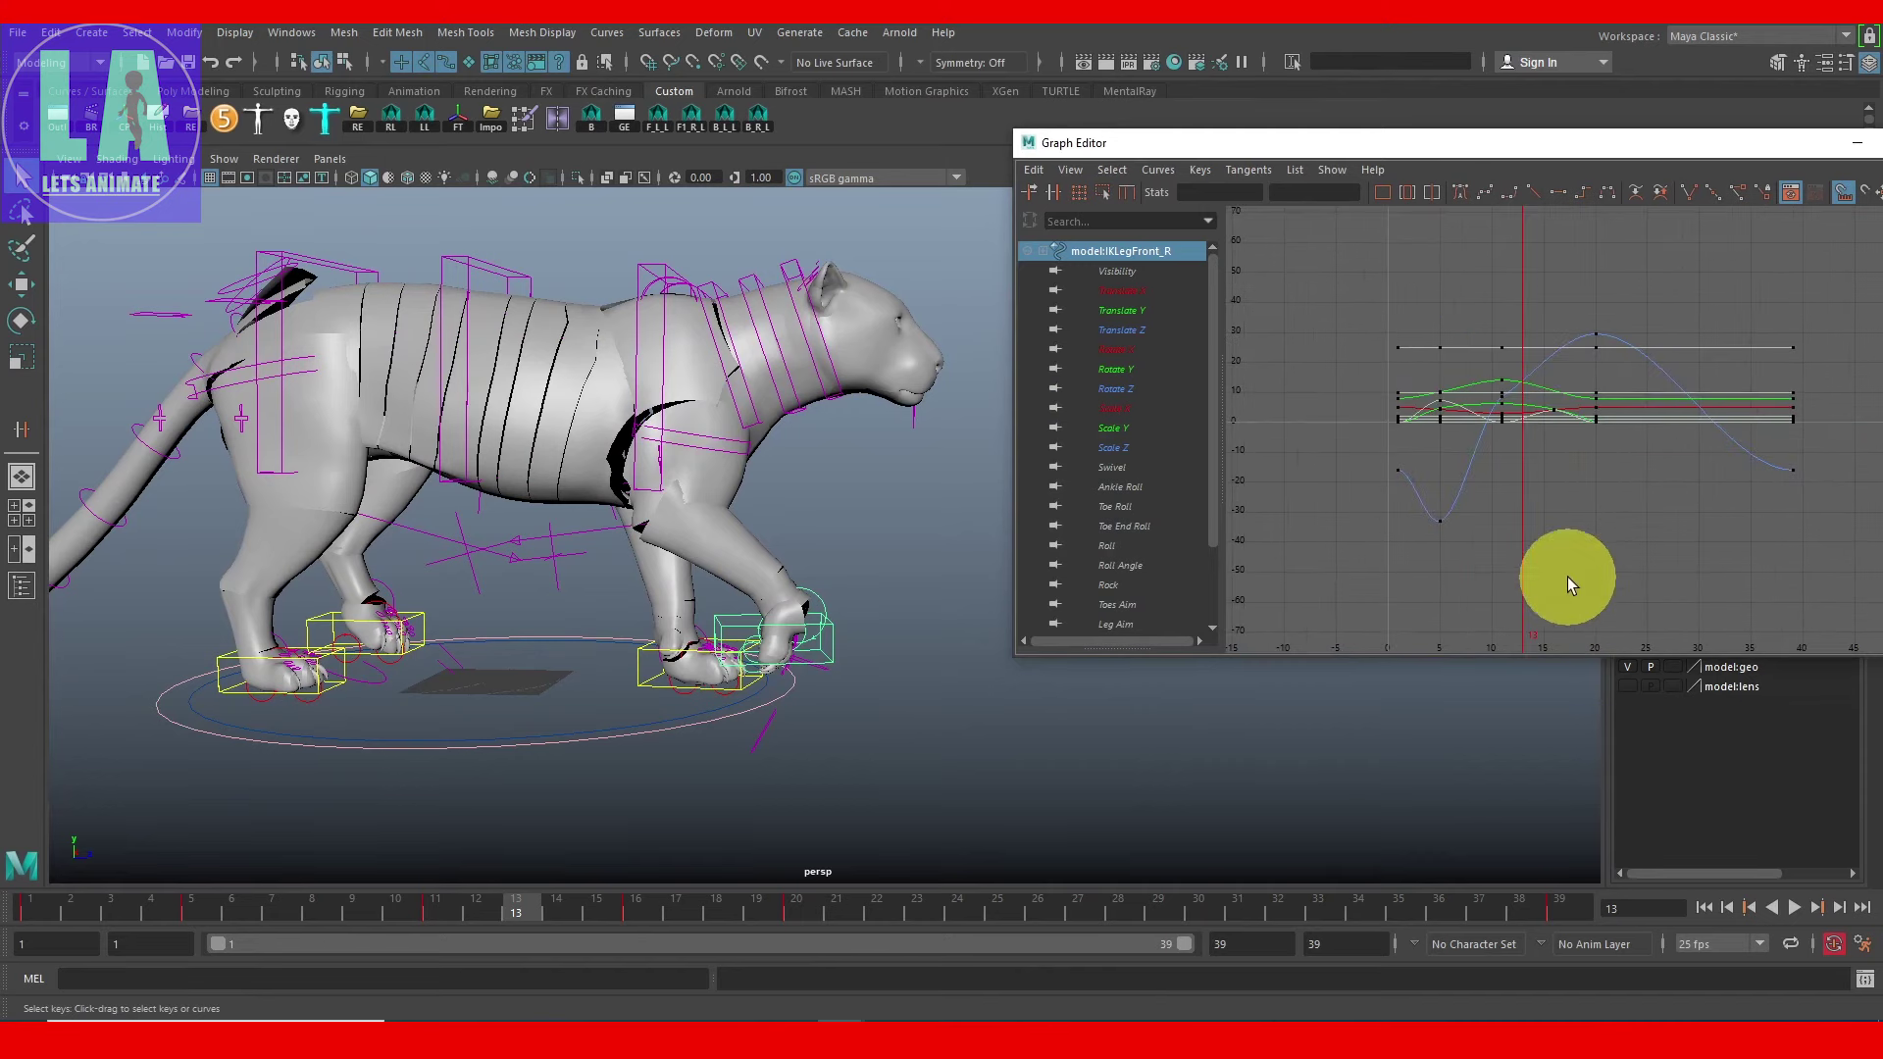
pyautogui.click(1141, 331)
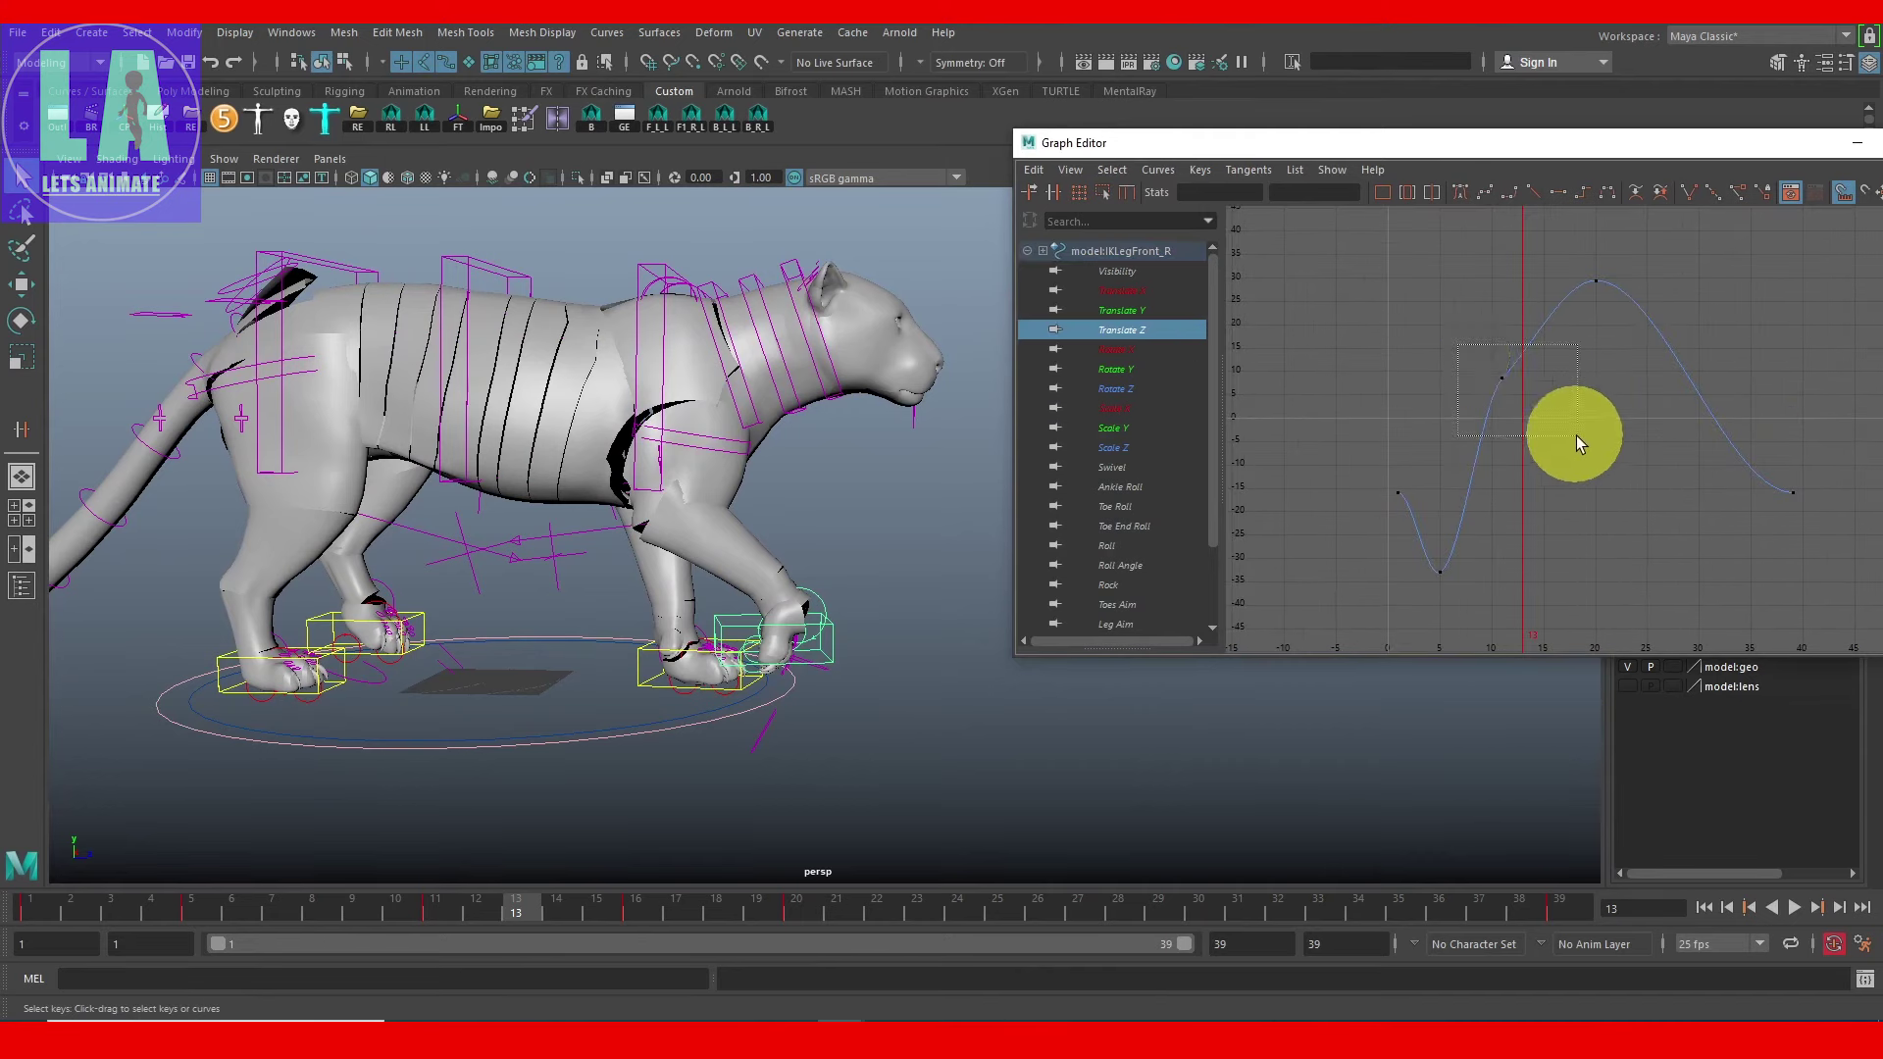
pyautogui.moveTo(1537, 404); pyautogui.dragTo(1577, 438)
pyautogui.press('w')
pyautogui.moveTo(1597, 316); pyautogui.dragTo(1515, 478, button='middle')
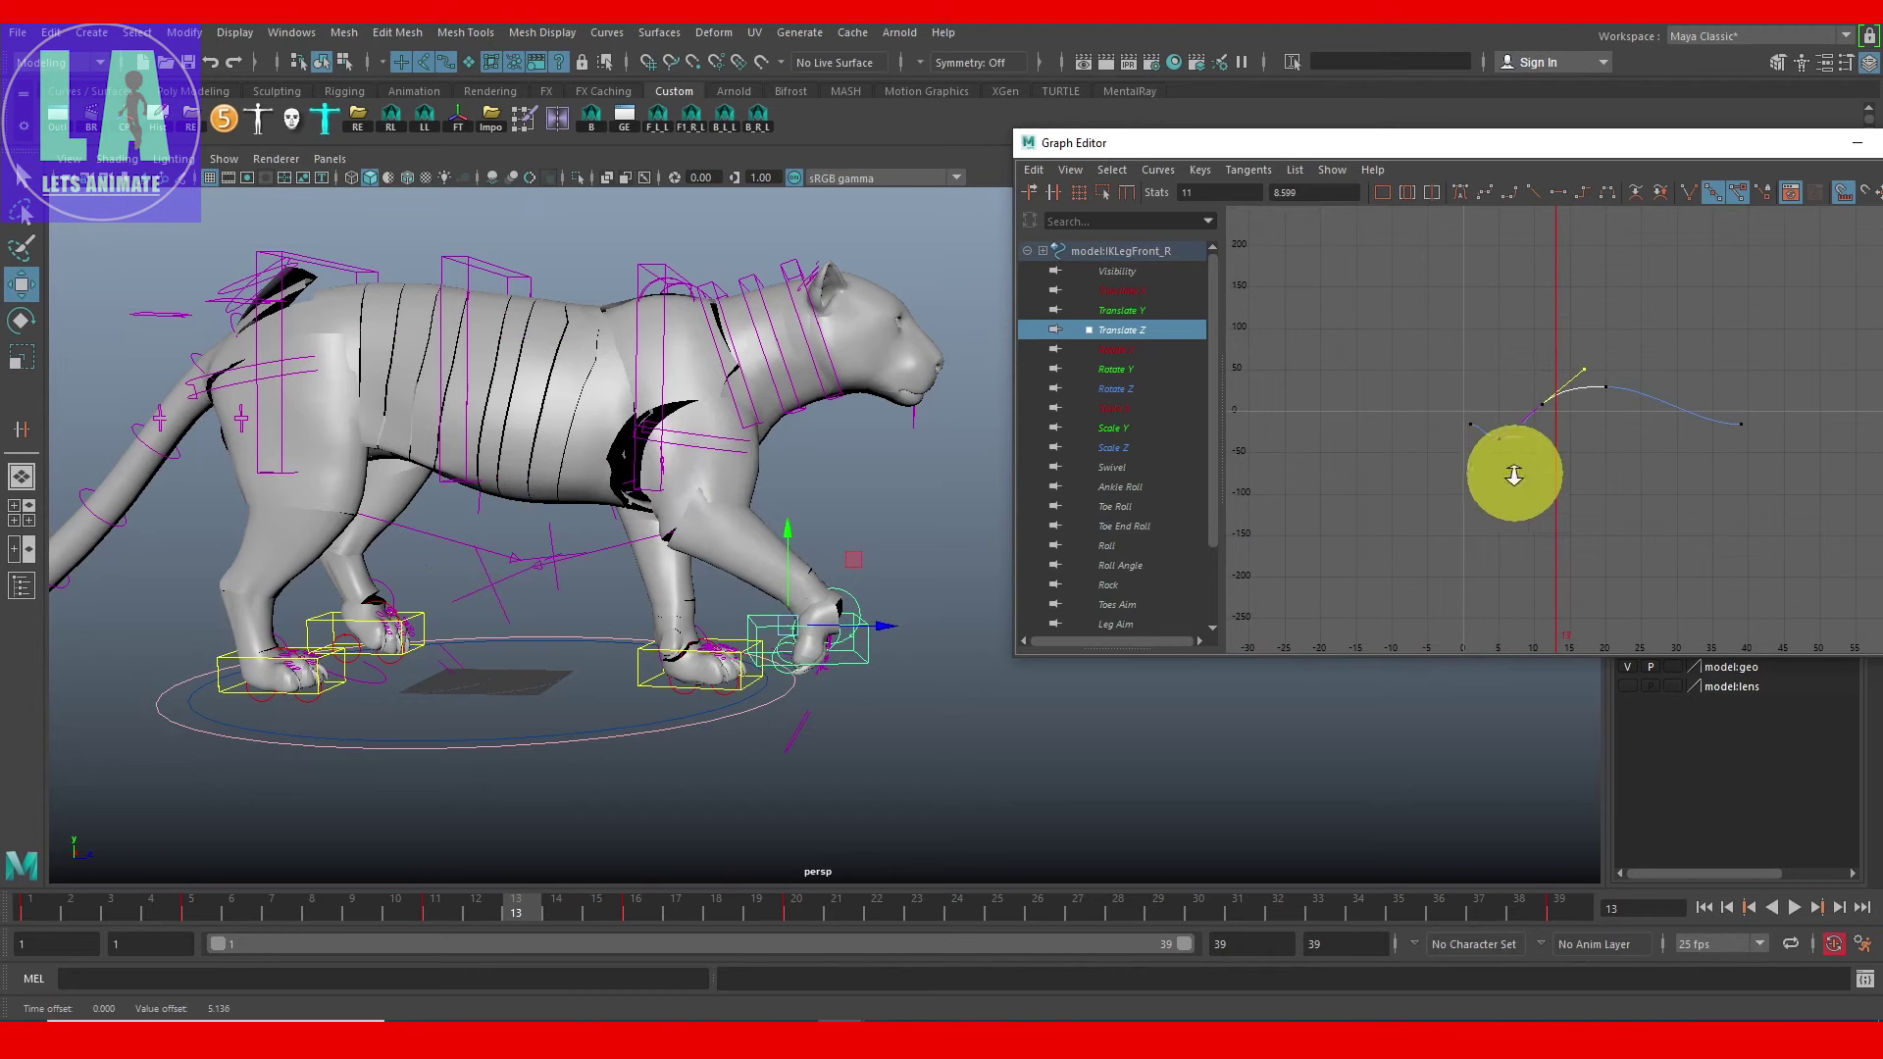
# Step: Adjust the frame-1 and frame-5 keys, then show IKLegFront_L's Translate Z curve
pyautogui.click(29, 912)
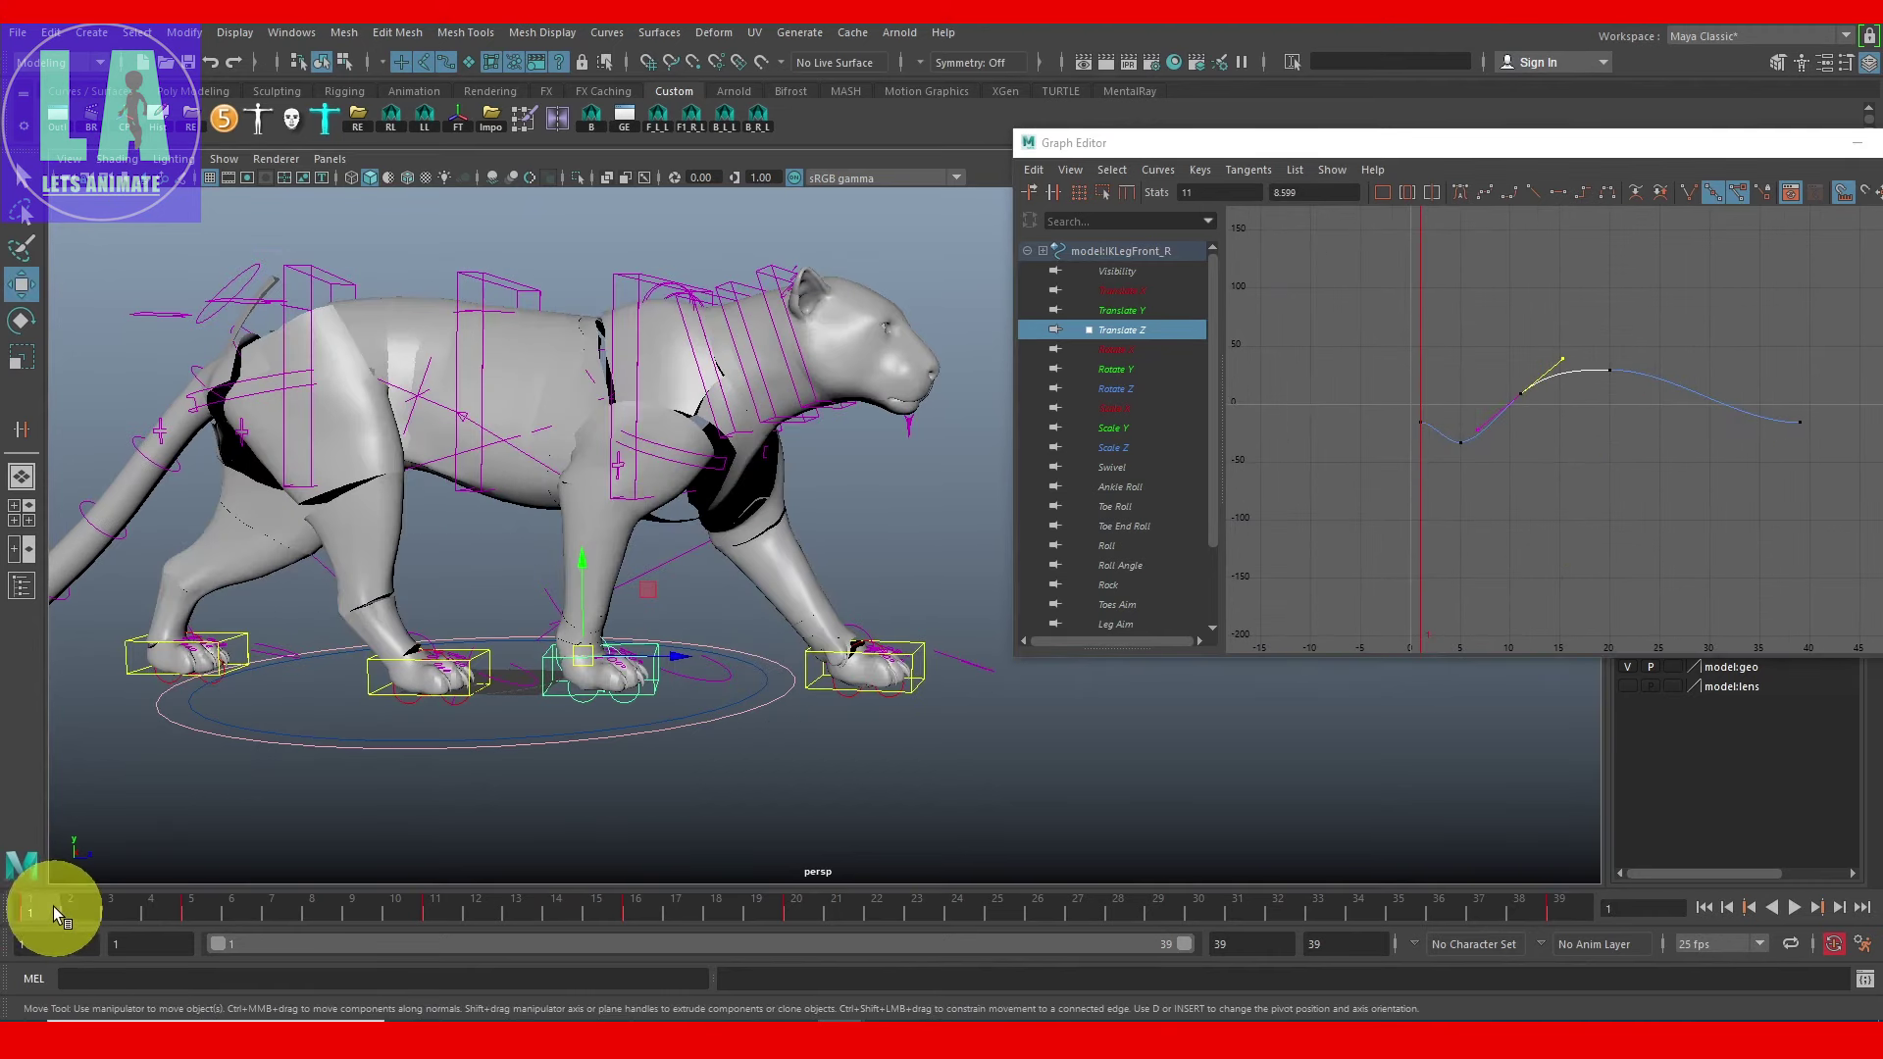
pyautogui.moveTo(56, 912); pyautogui.dragTo(24, 908)
pyautogui.scroll(1, 1492, 546)
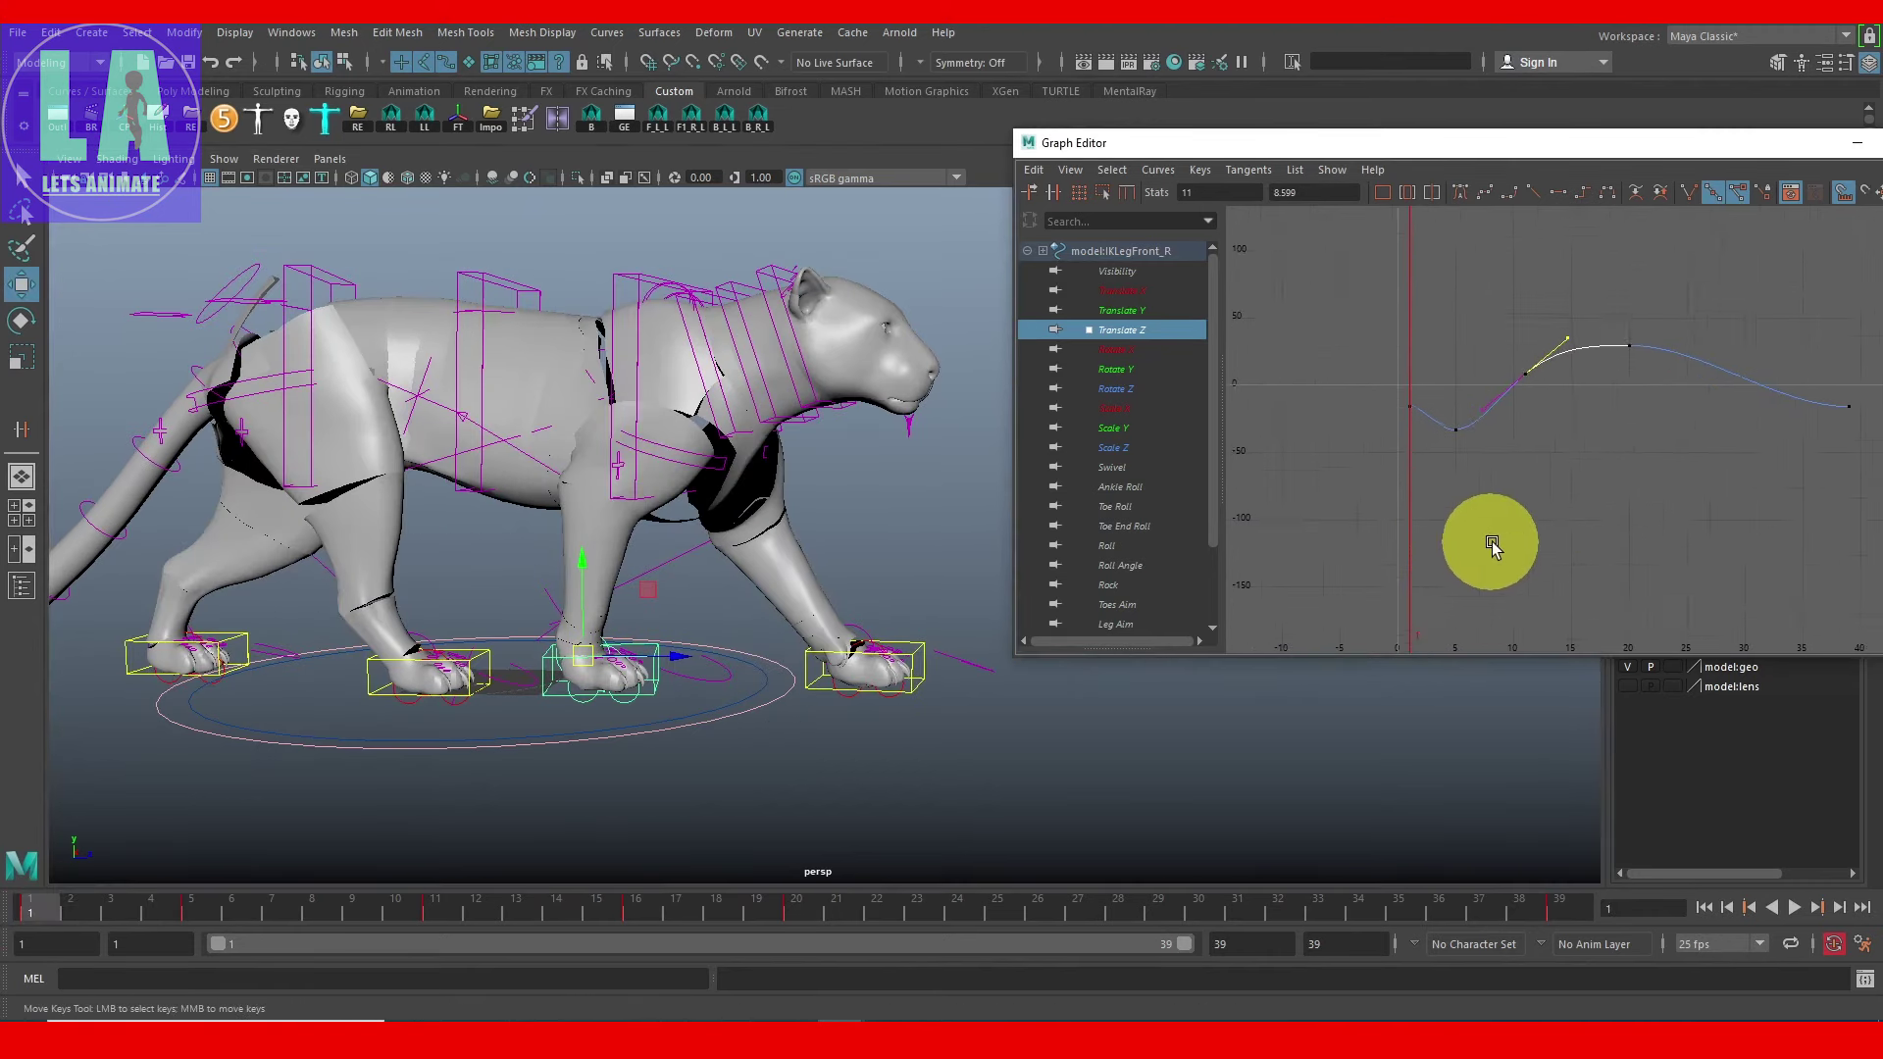
pyautogui.moveTo(1344, 358); pyautogui.dragTo(1501, 515)
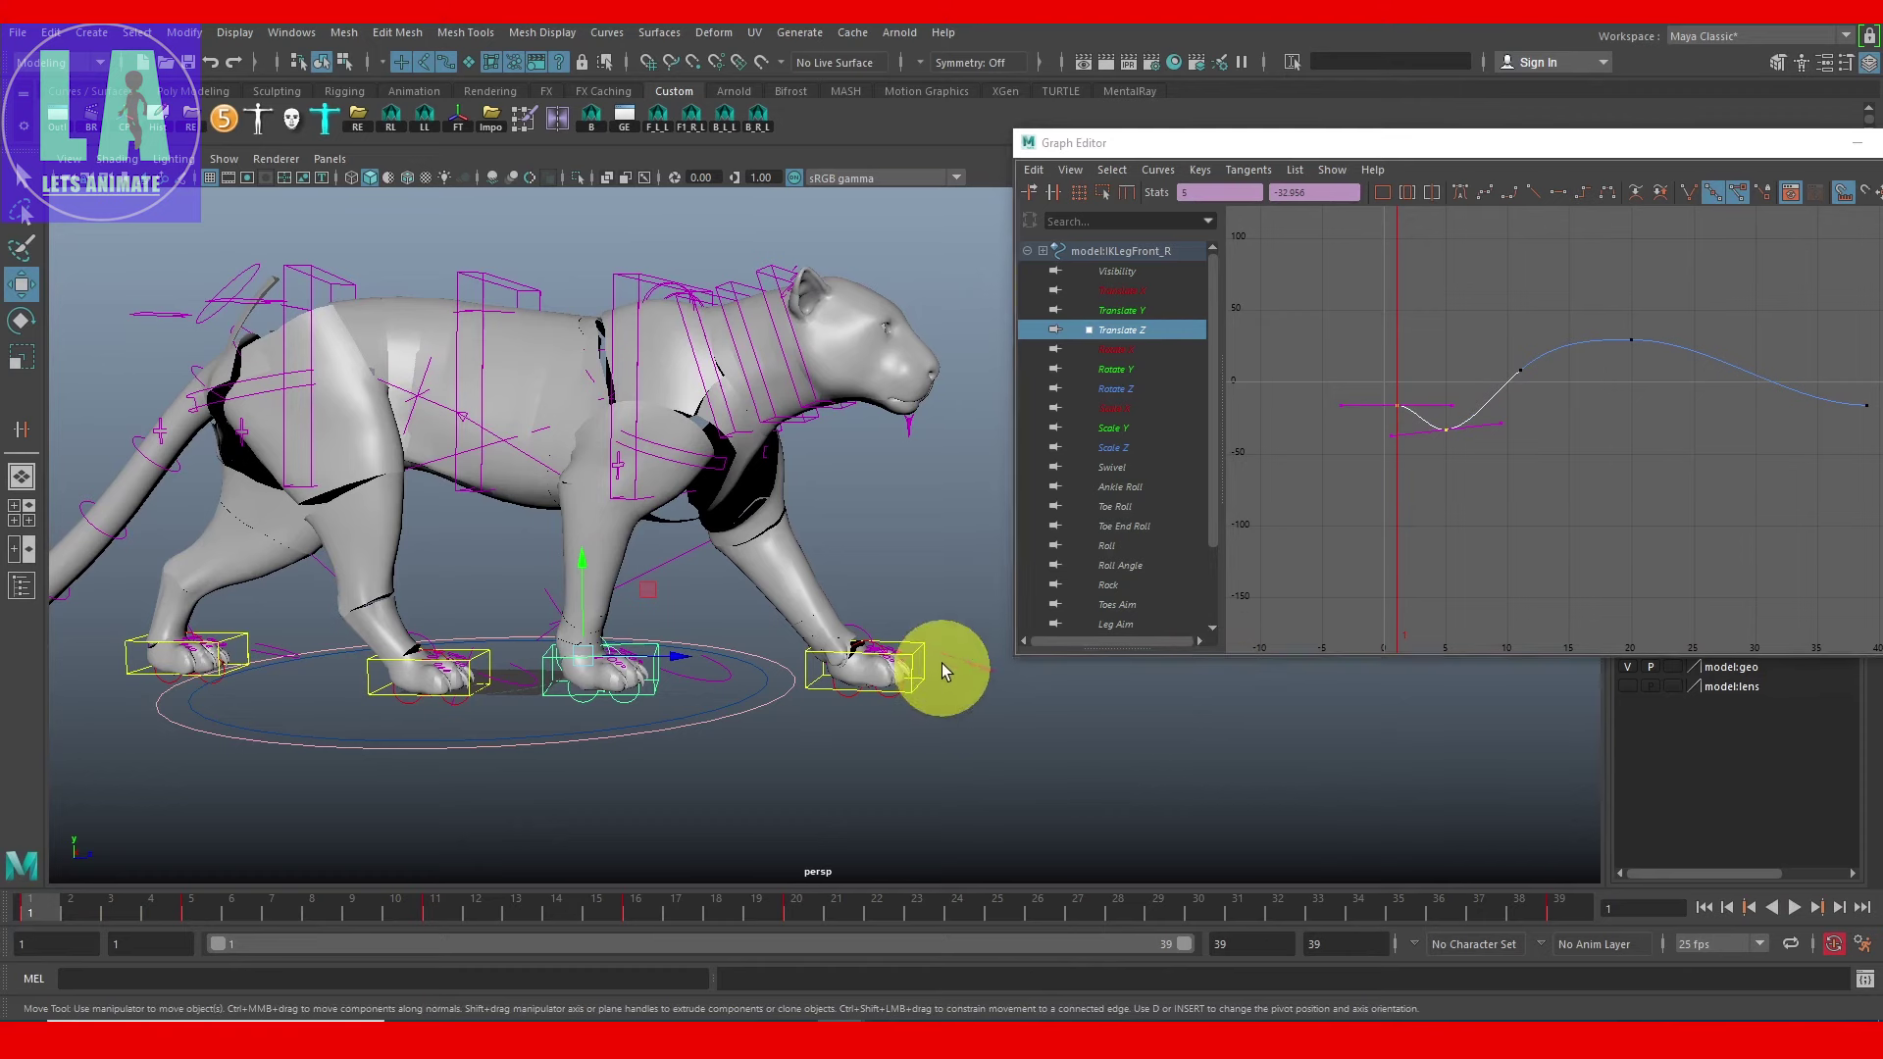
pyautogui.click(942, 671)
pyautogui.press('q')
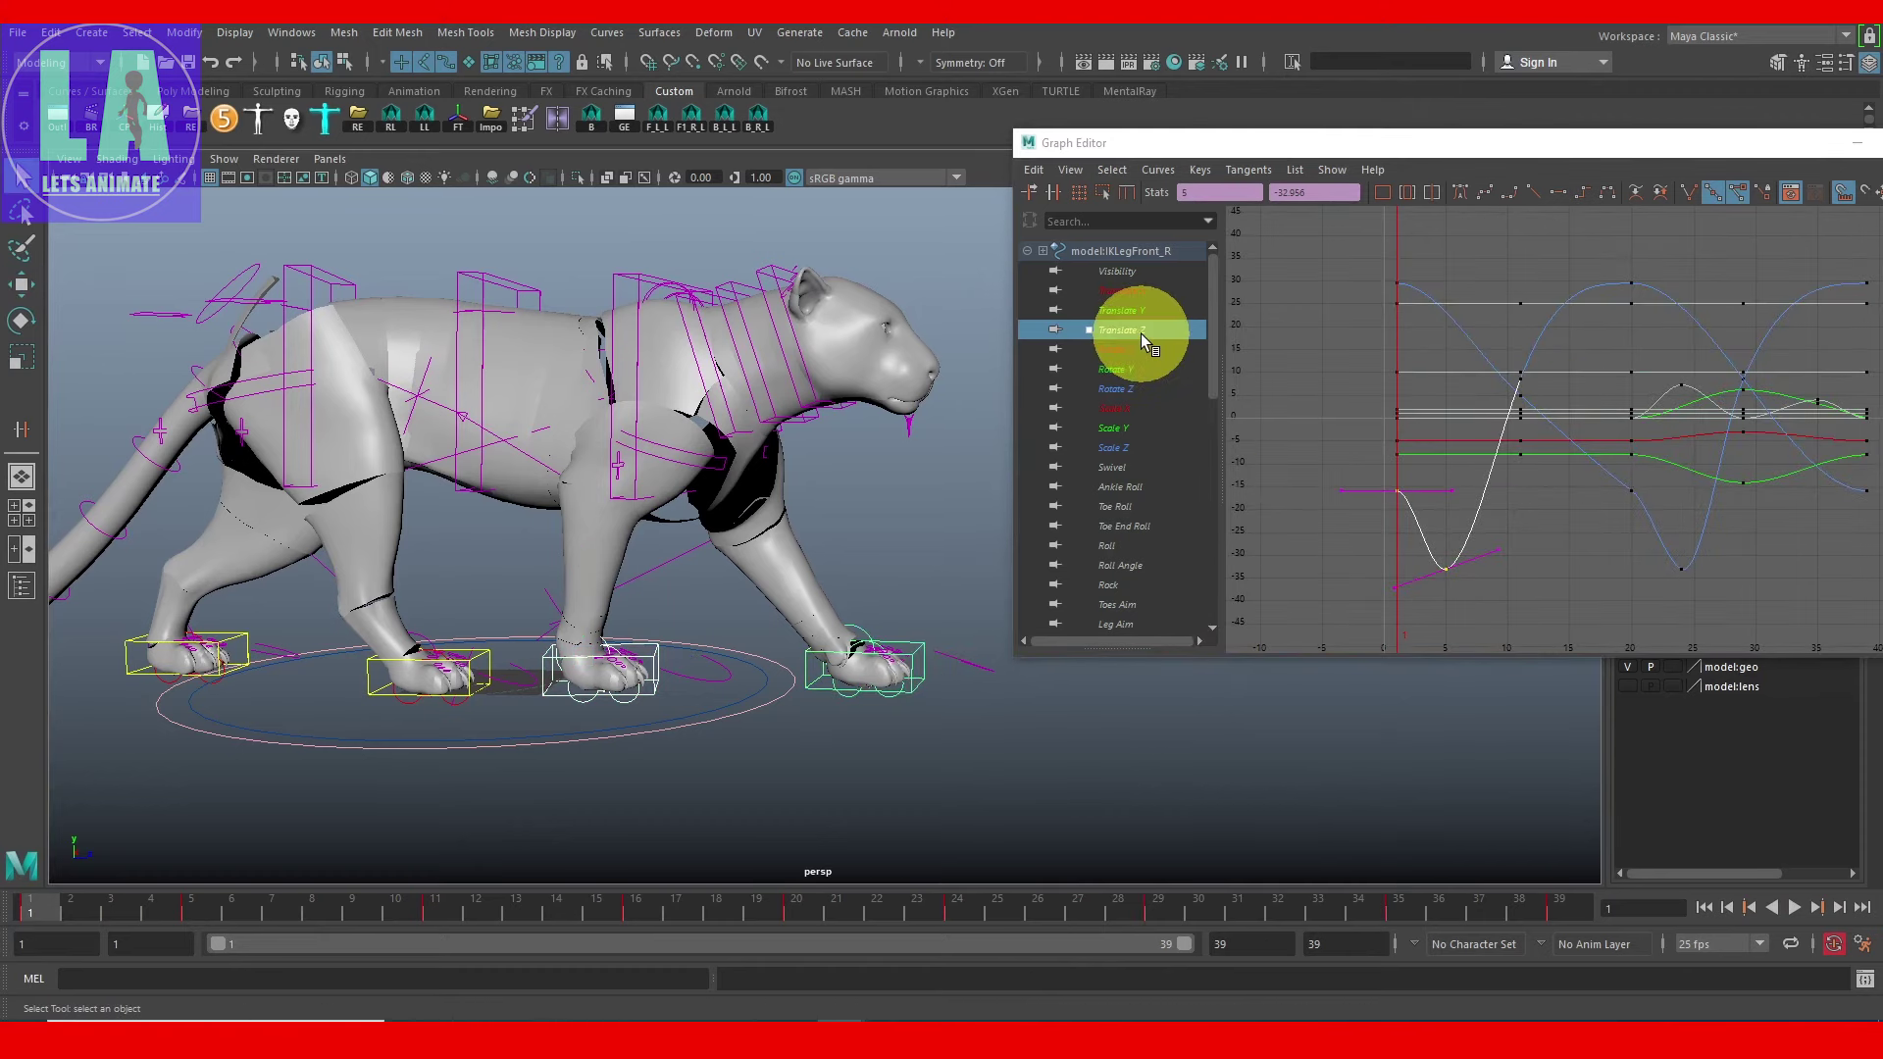
pyautogui.click(1143, 338)
pyautogui.moveTo(1212, 344); pyautogui.dragTo(1226, 493)
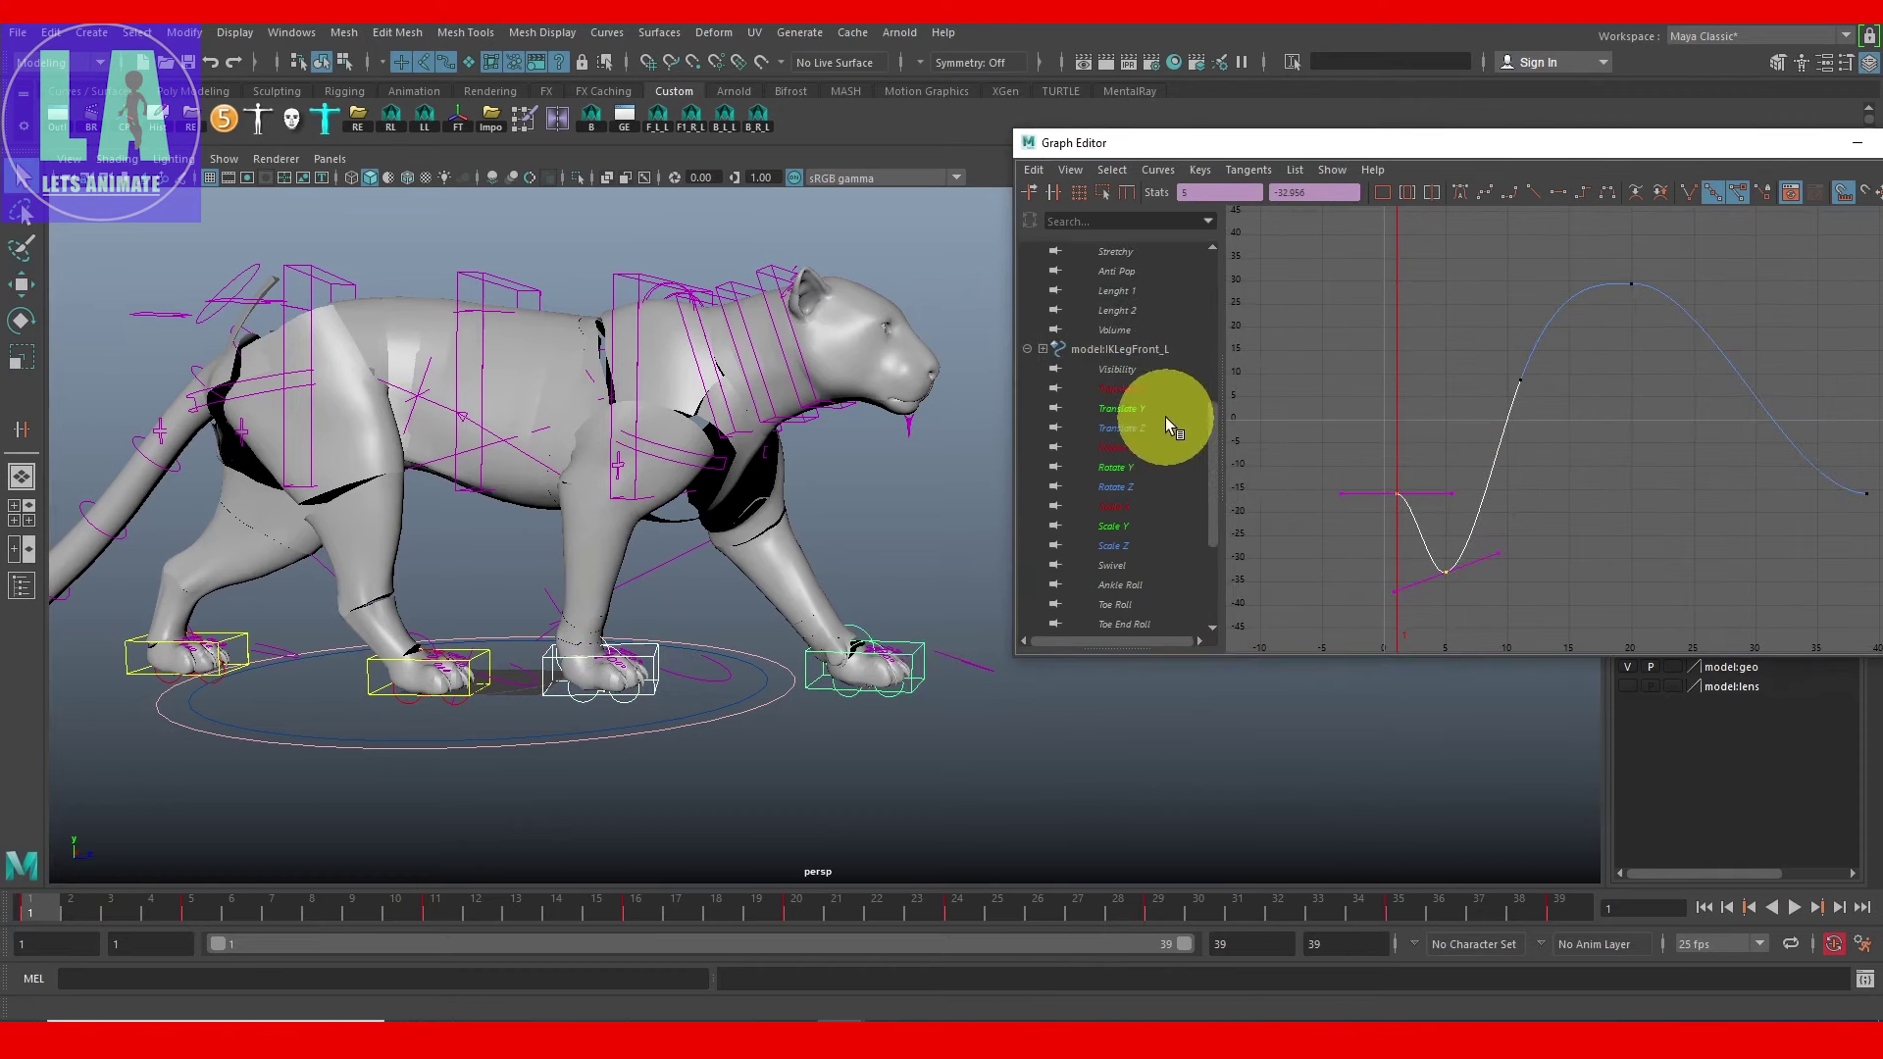
# Step: Lower IKLegFront_L's frame-39 Translate Z key to about -19.529
pyautogui.keyDown('alt'); pyautogui.moveTo(1628, 510); pyautogui.dragTo(1605, 520, button='right'); pyautogui.keyUp('alt')
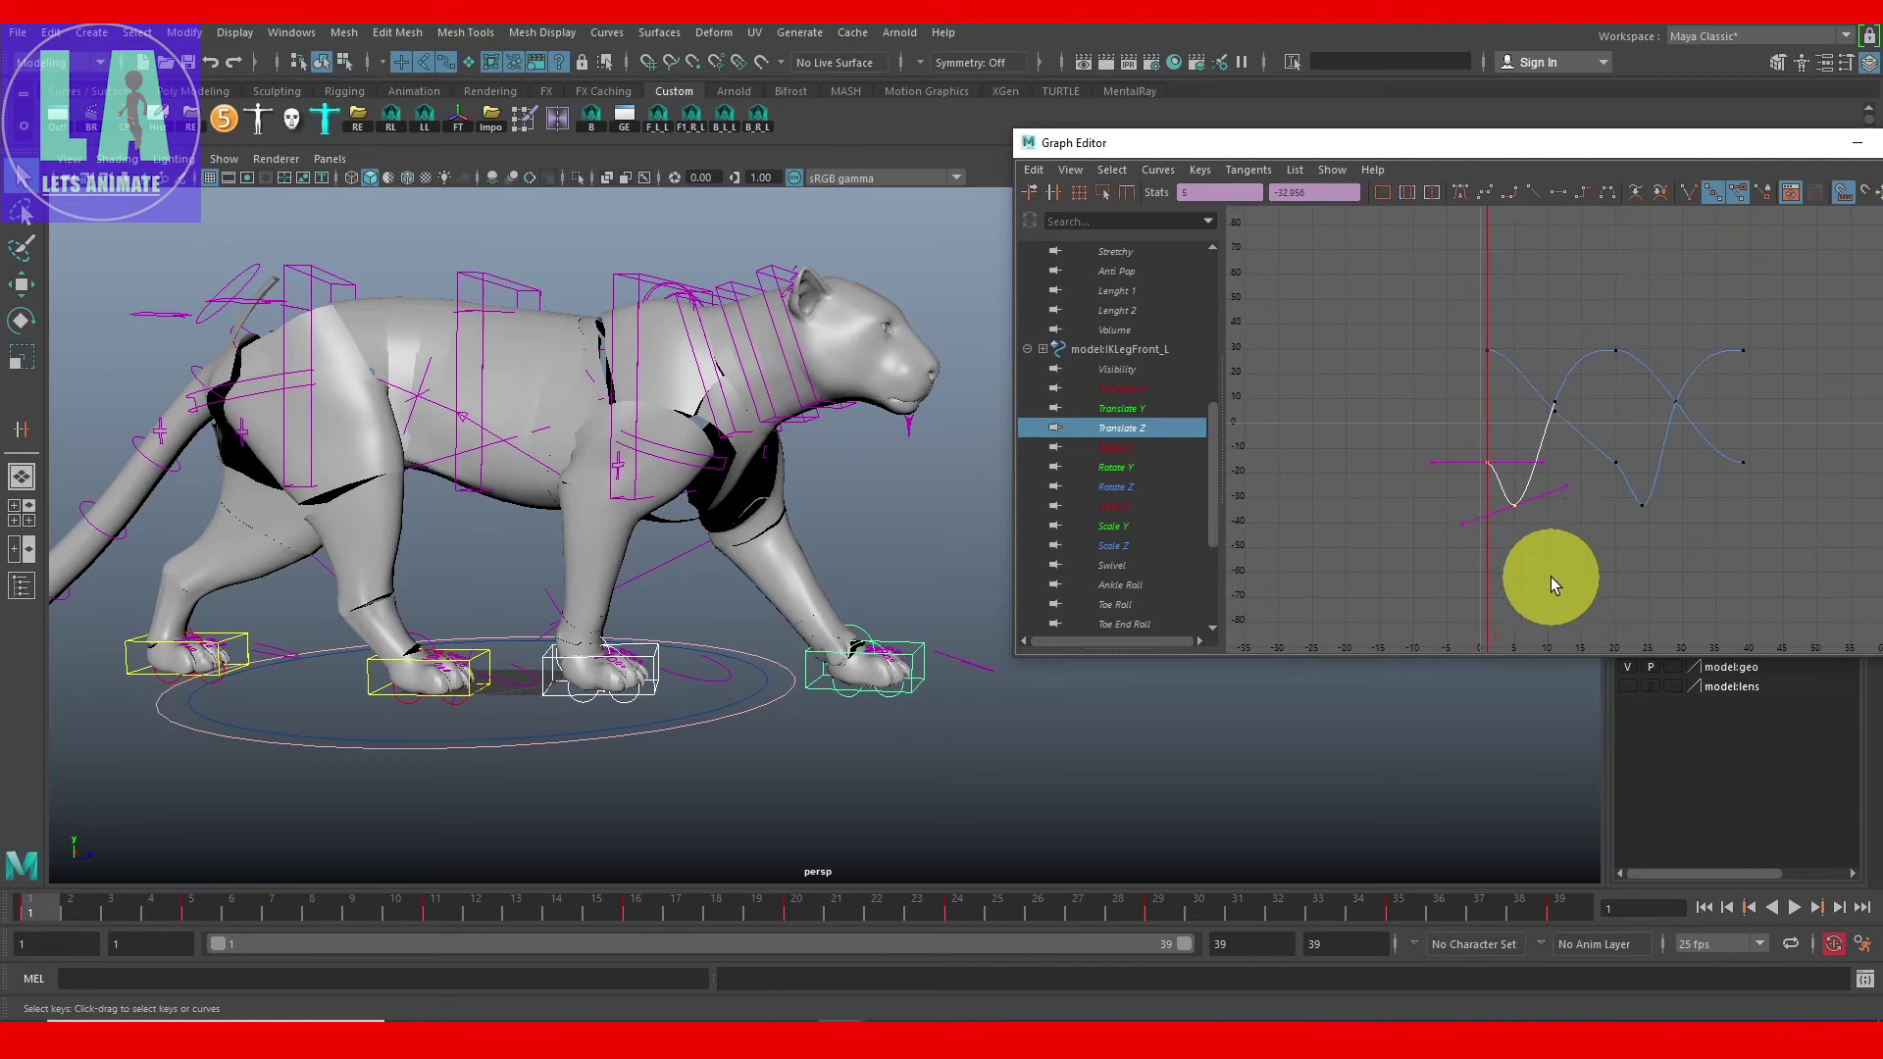
pyautogui.click(1379, 509)
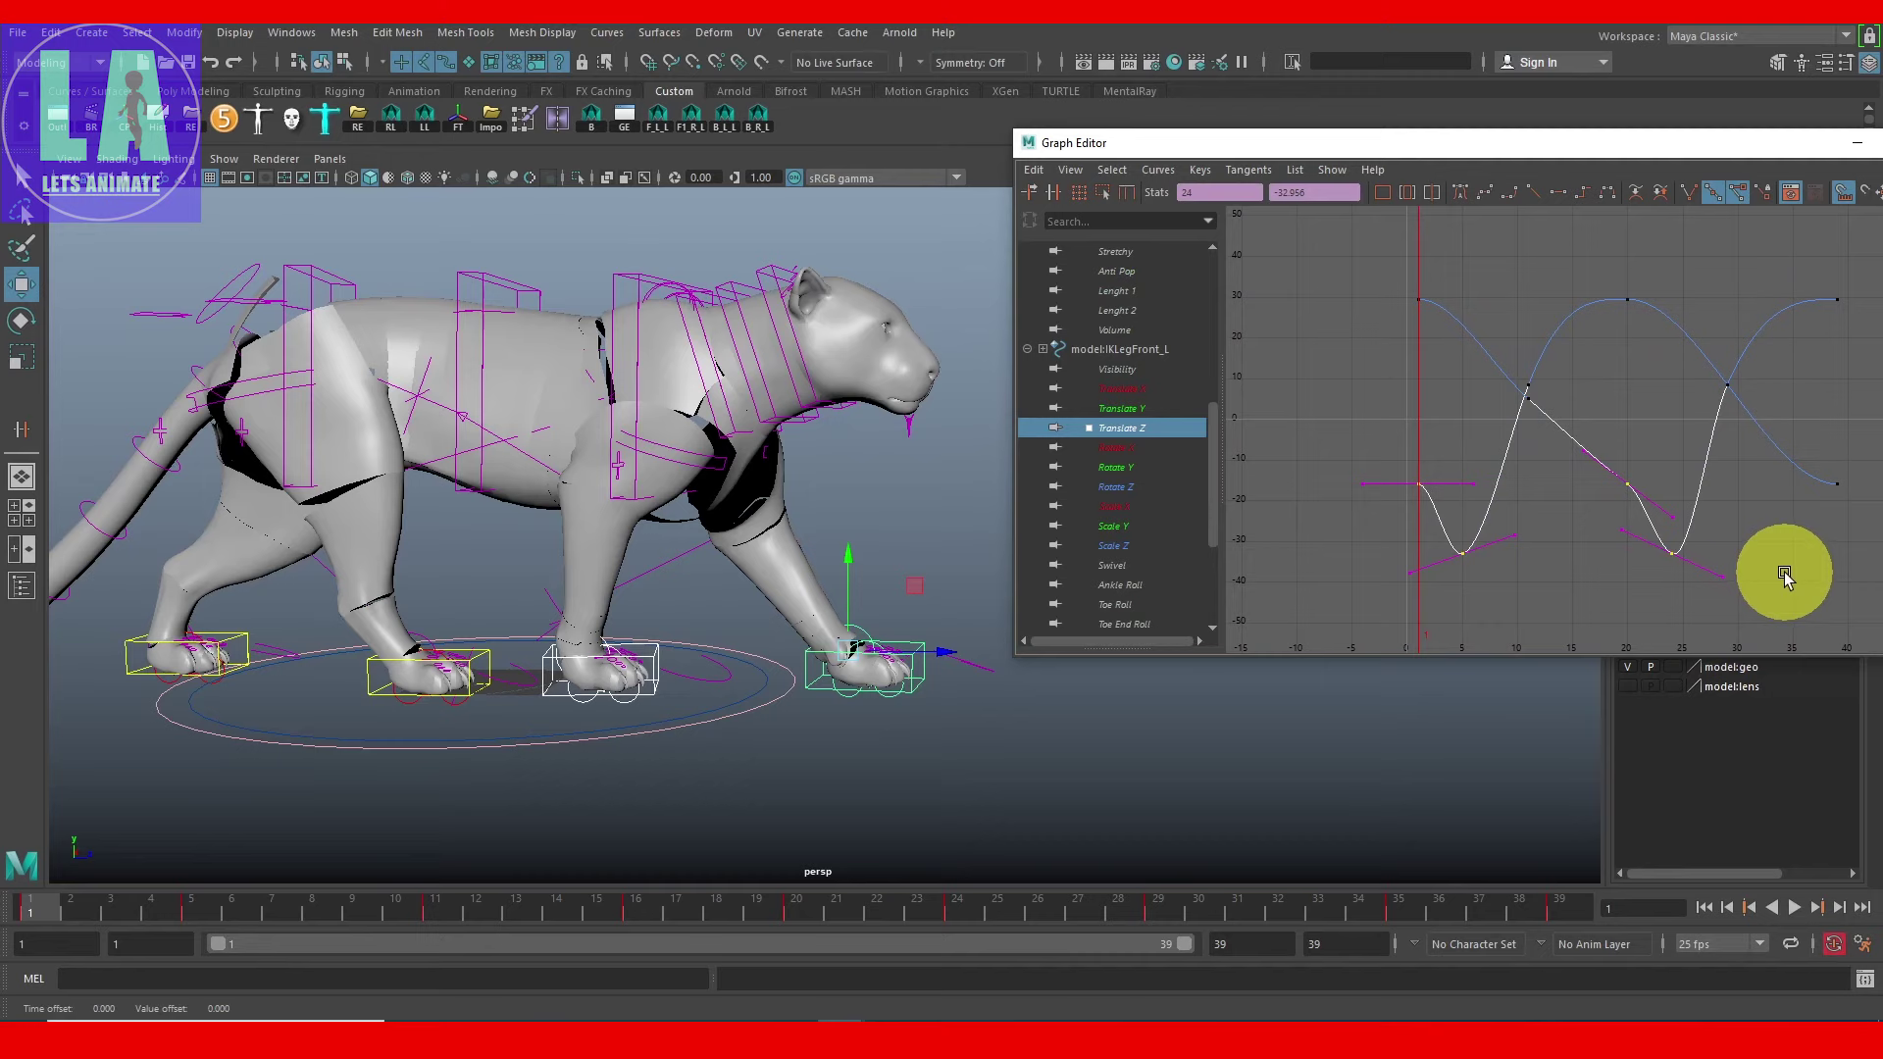
pyautogui.moveTo(1840, 594); pyautogui.dragTo(1815, 471)
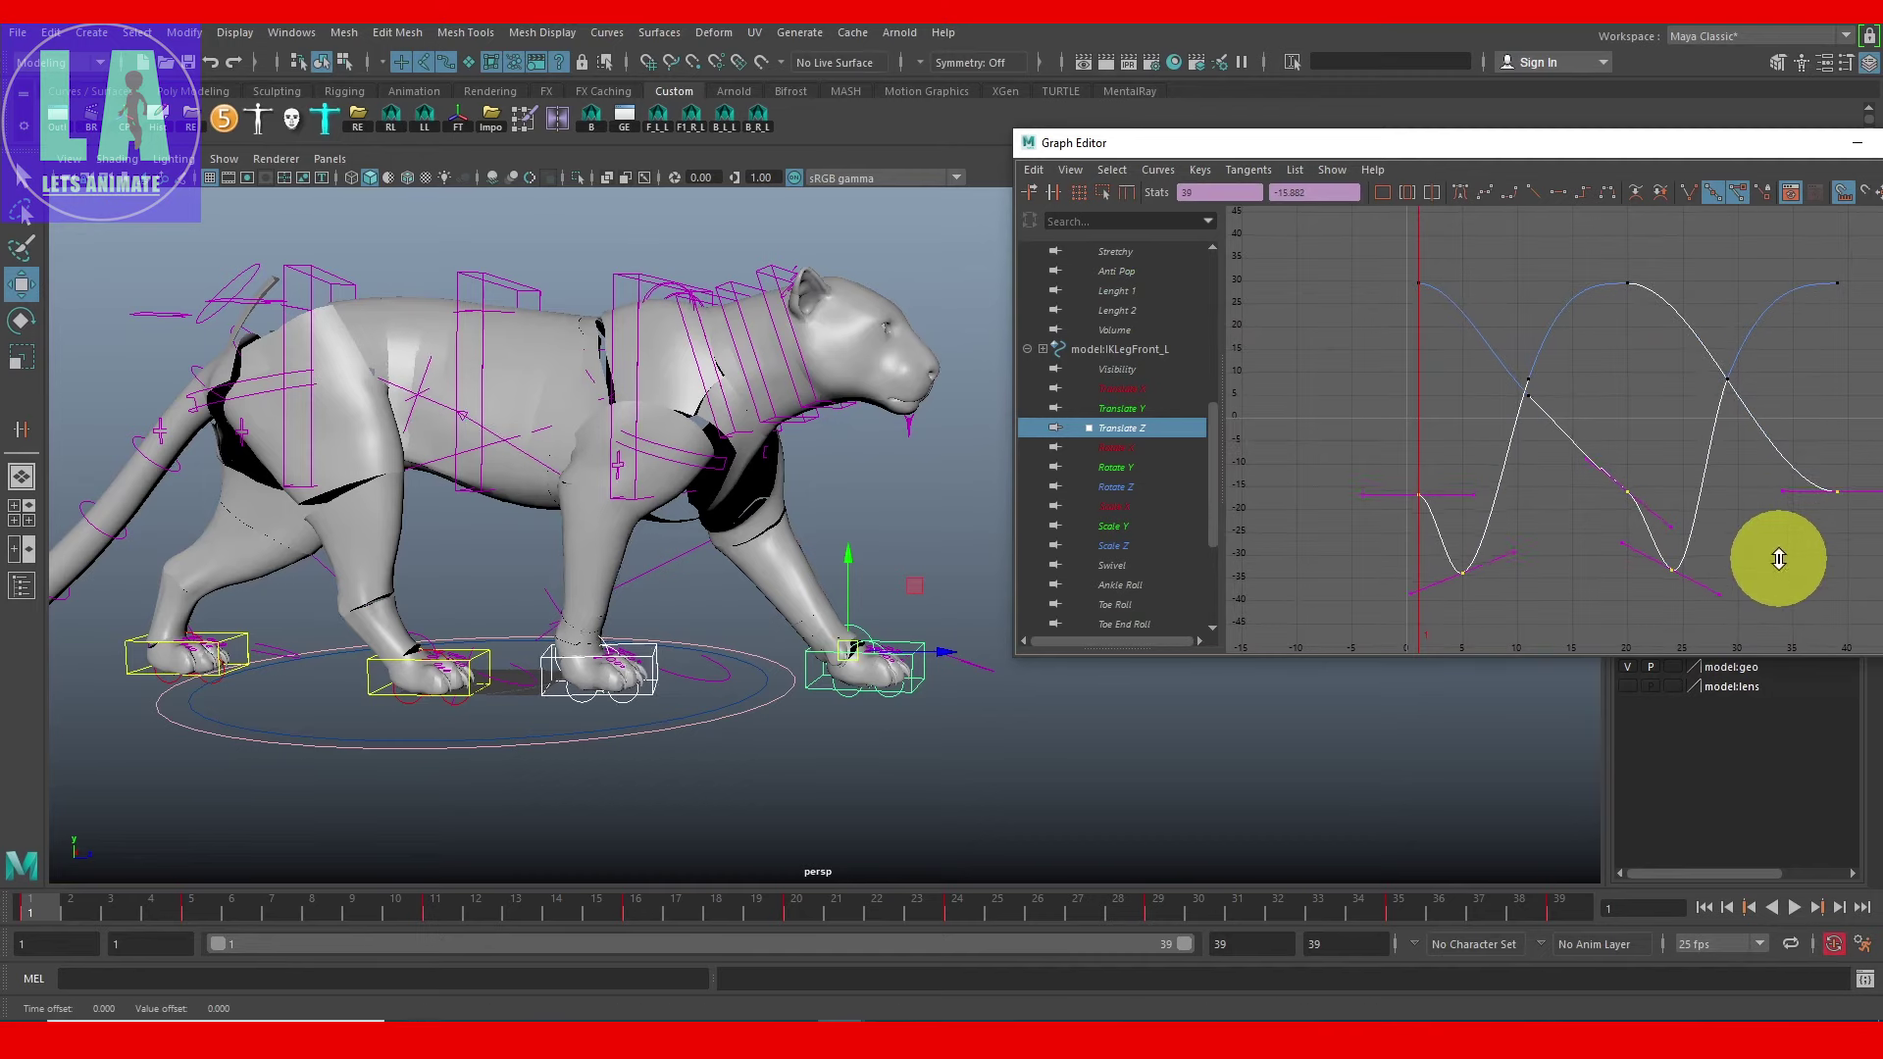
pyautogui.moveTo(1779, 570); pyautogui.dragTo(1779, 574)
# Step: Play the walk and watch it from a side view of the leopard
pyautogui.hotkey('alt', 'v')
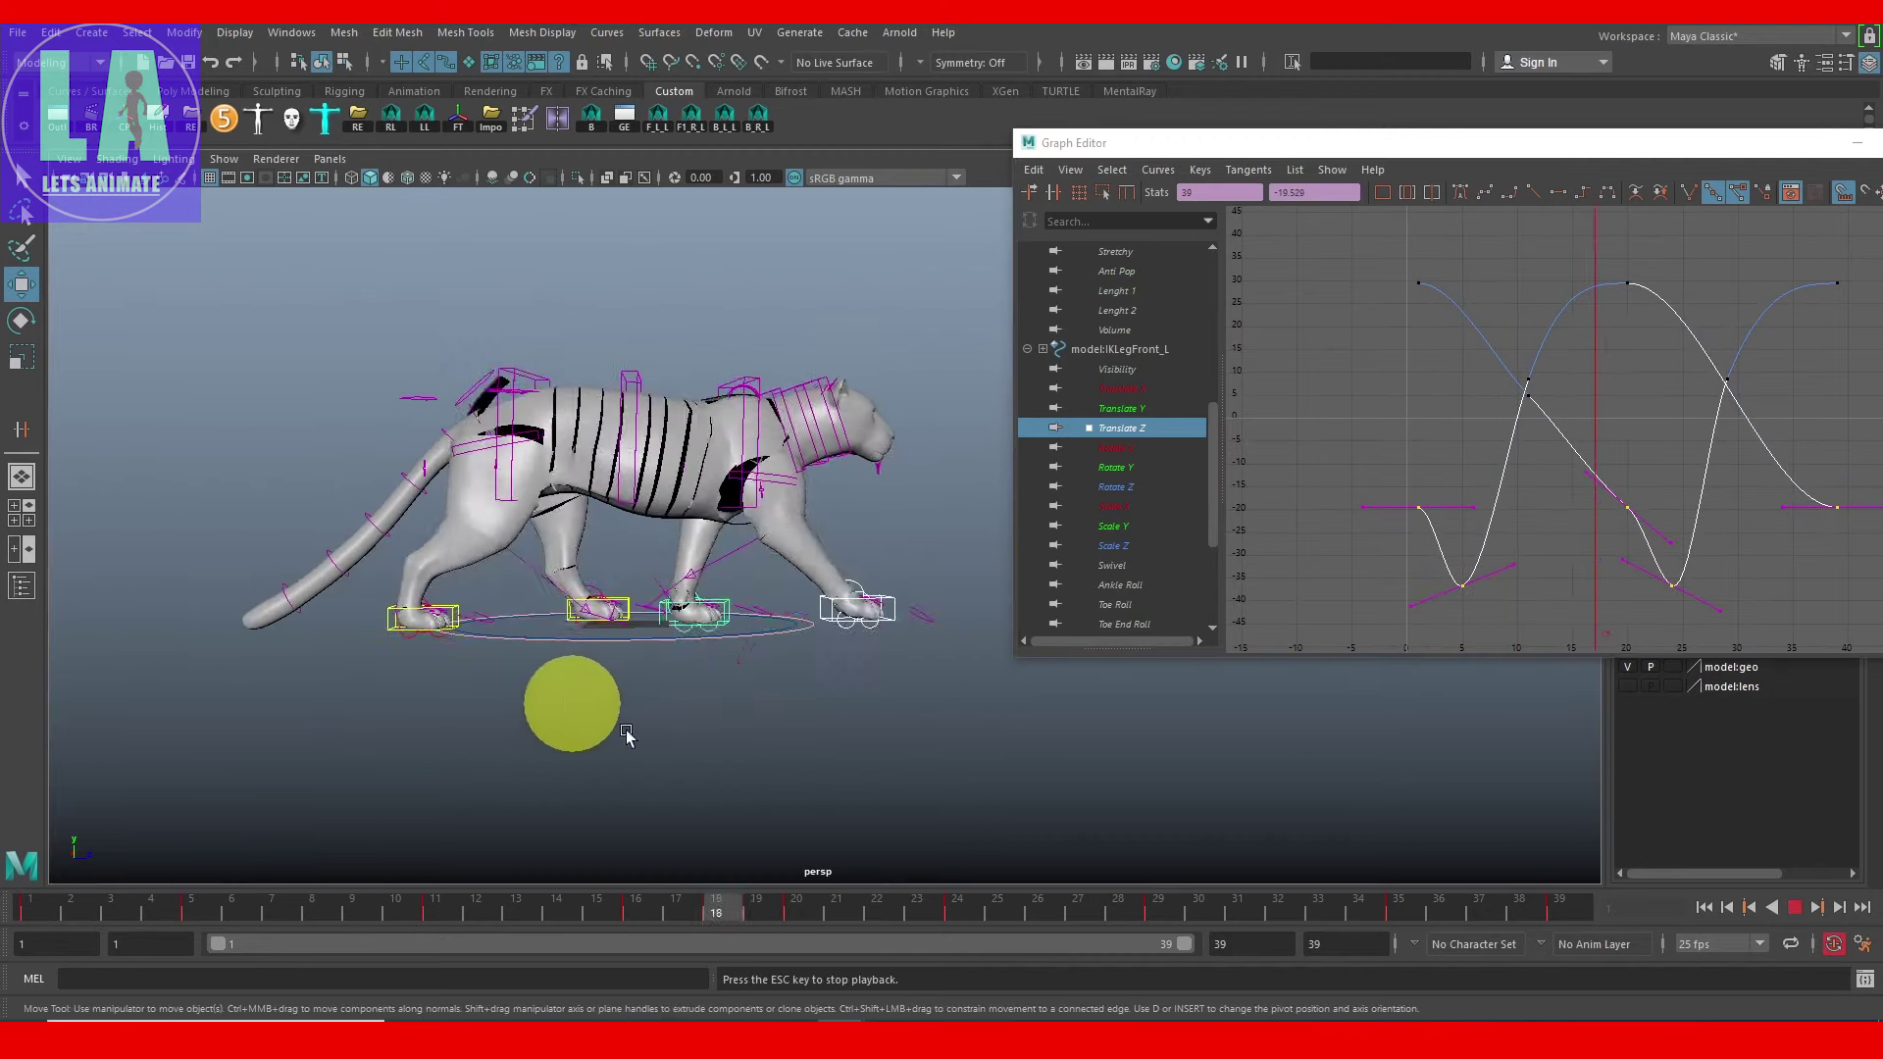
pyautogui.moveTo(1134, 782)
pyautogui.keyDown('alt'); pyautogui.mouseDown(button='right')
pyautogui.moveTo(820, 696)
pyautogui.moveTo(853, 749)
pyautogui.mouseUp(button='right'); pyautogui.keyUp('alt')
pyautogui.keyDown('alt'); pyautogui.moveTo(853, 748); pyautogui.dragTo(388, 644); pyautogui.keyUp('alt')
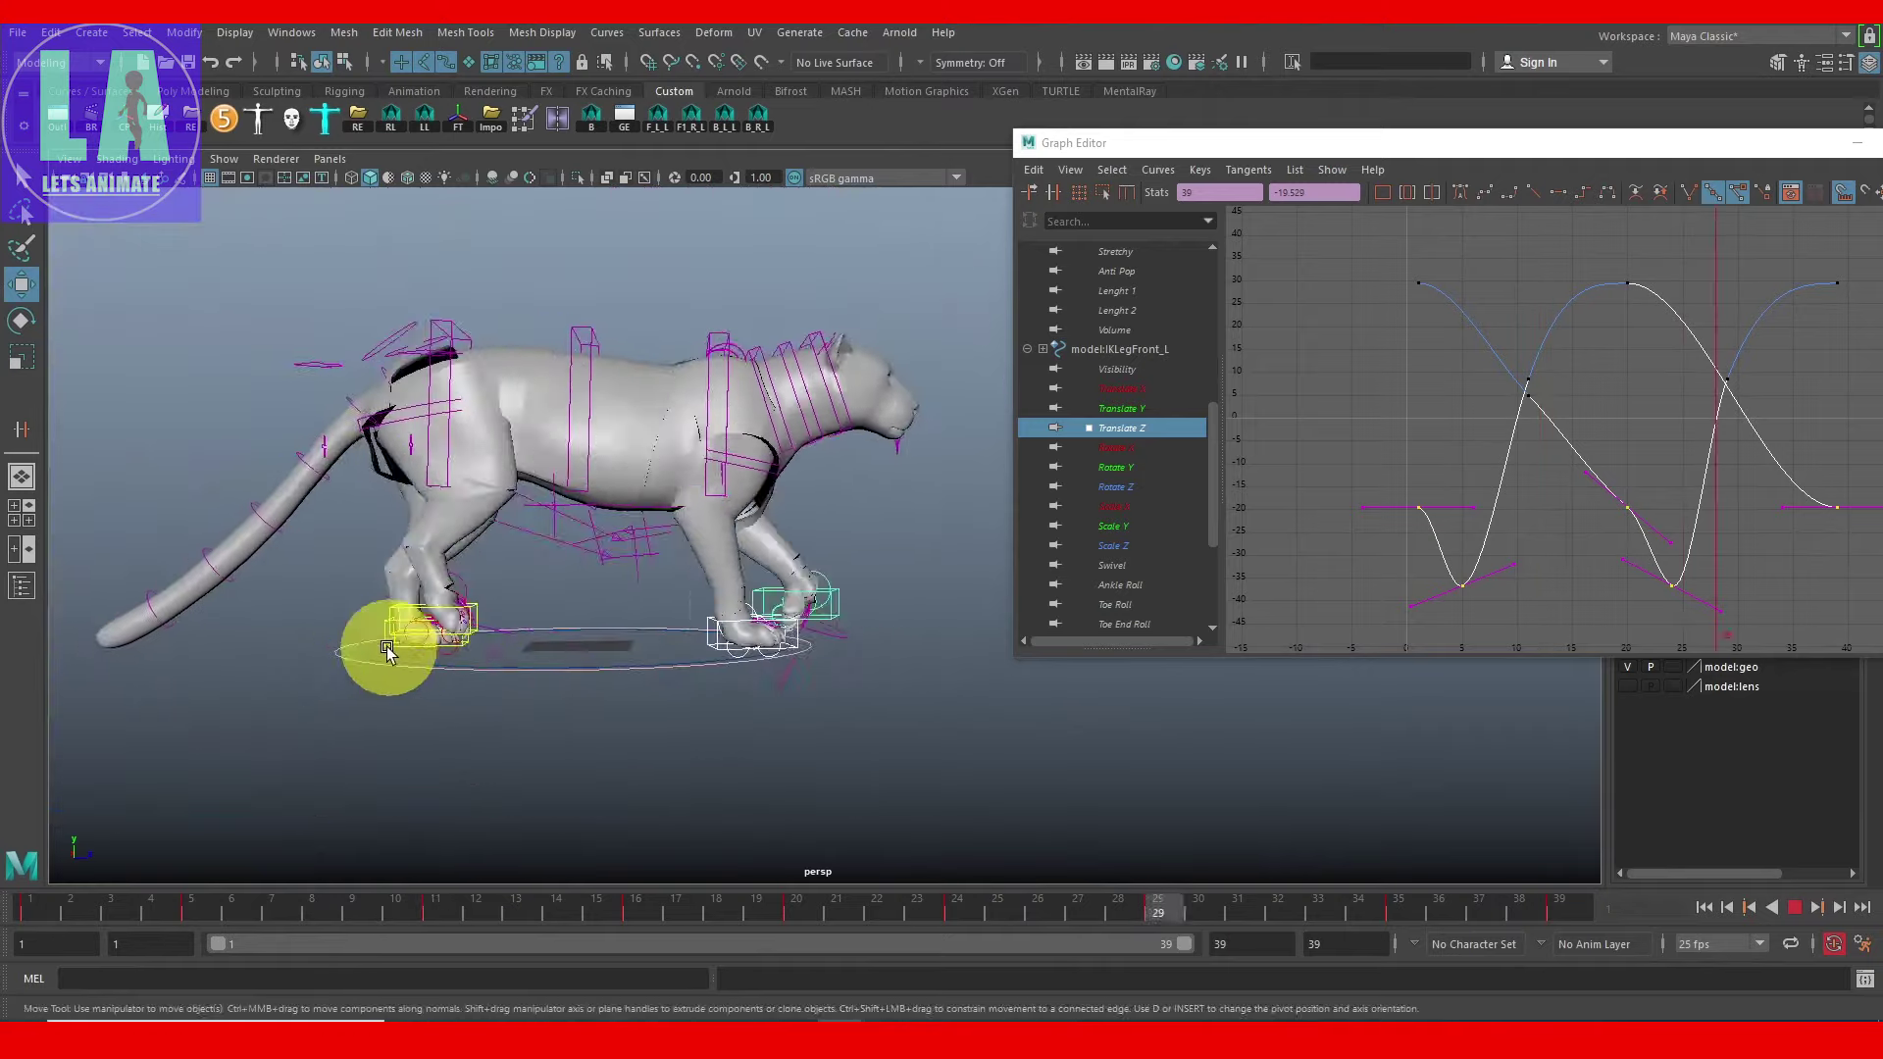
pyautogui.click(1795, 907)
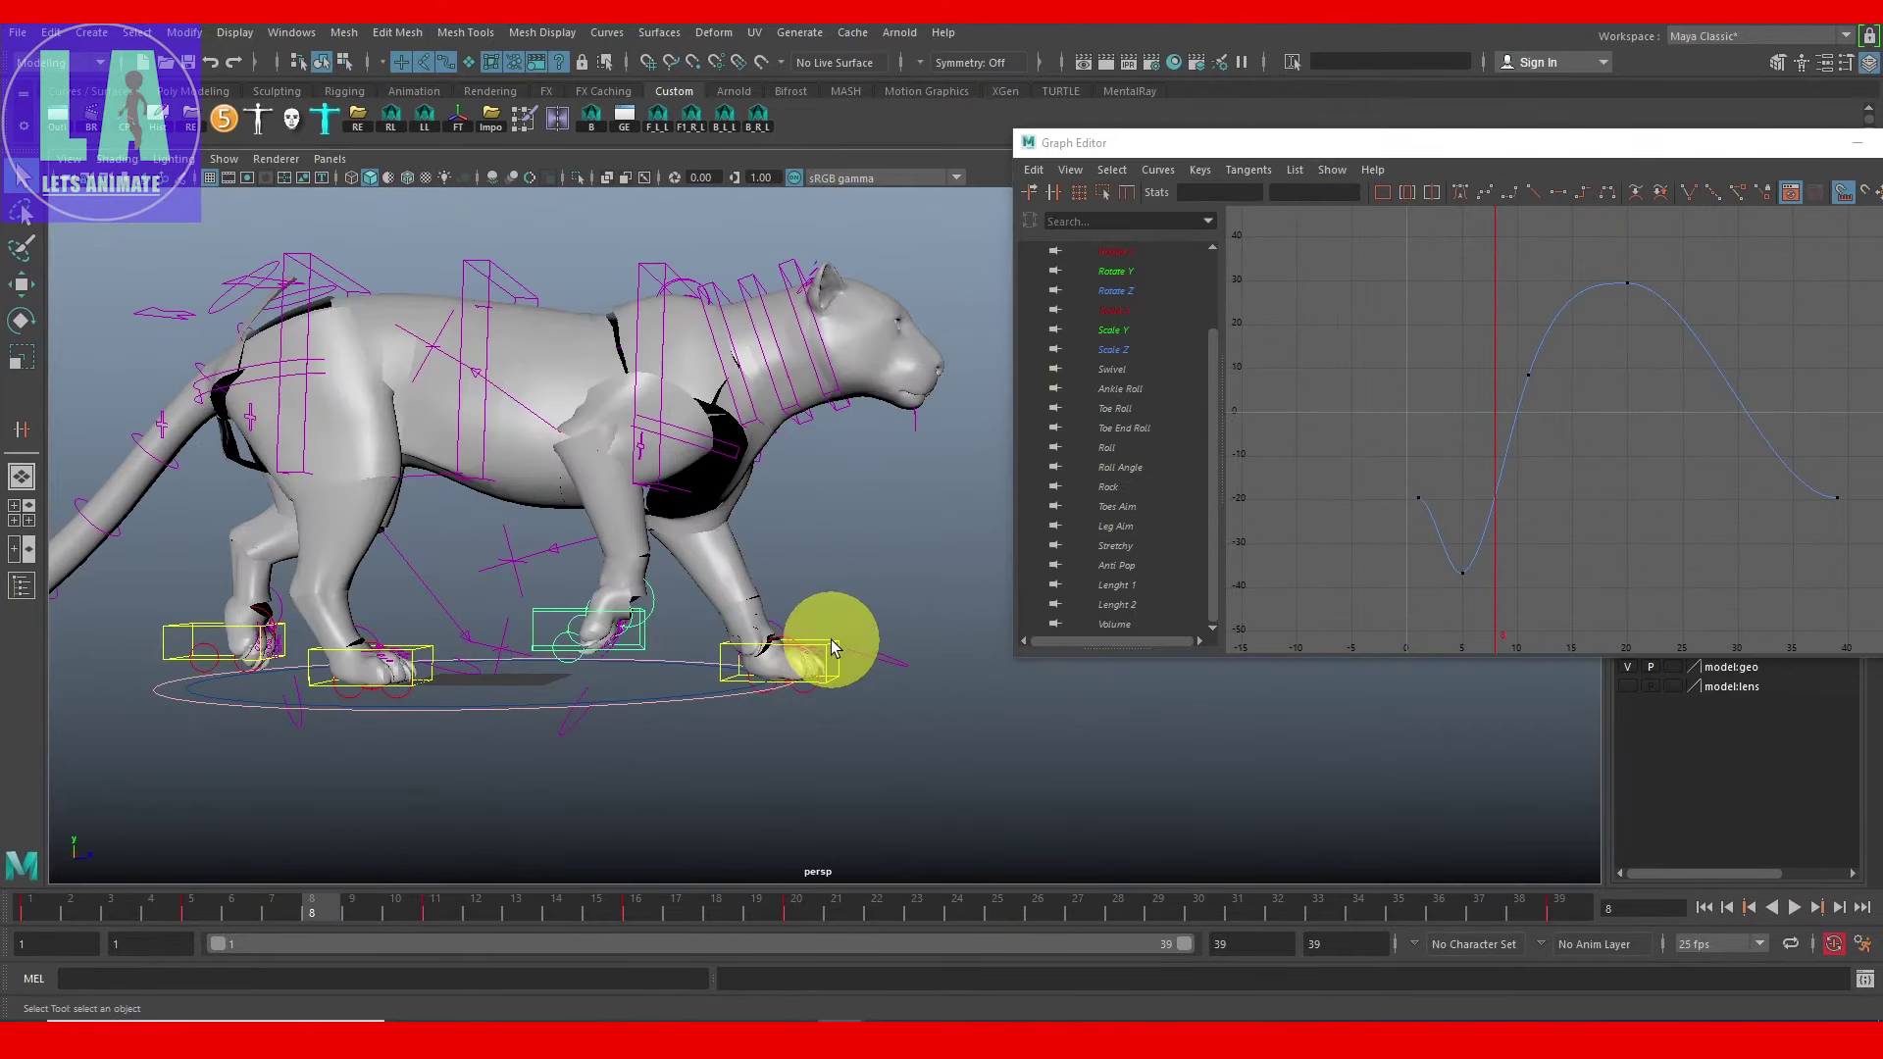
# Step: Select the front foot and toe ring controls and all their keys
pyautogui.keyDown('shift'); pyautogui.click(832, 647); pyautogui.keyUp('shift')
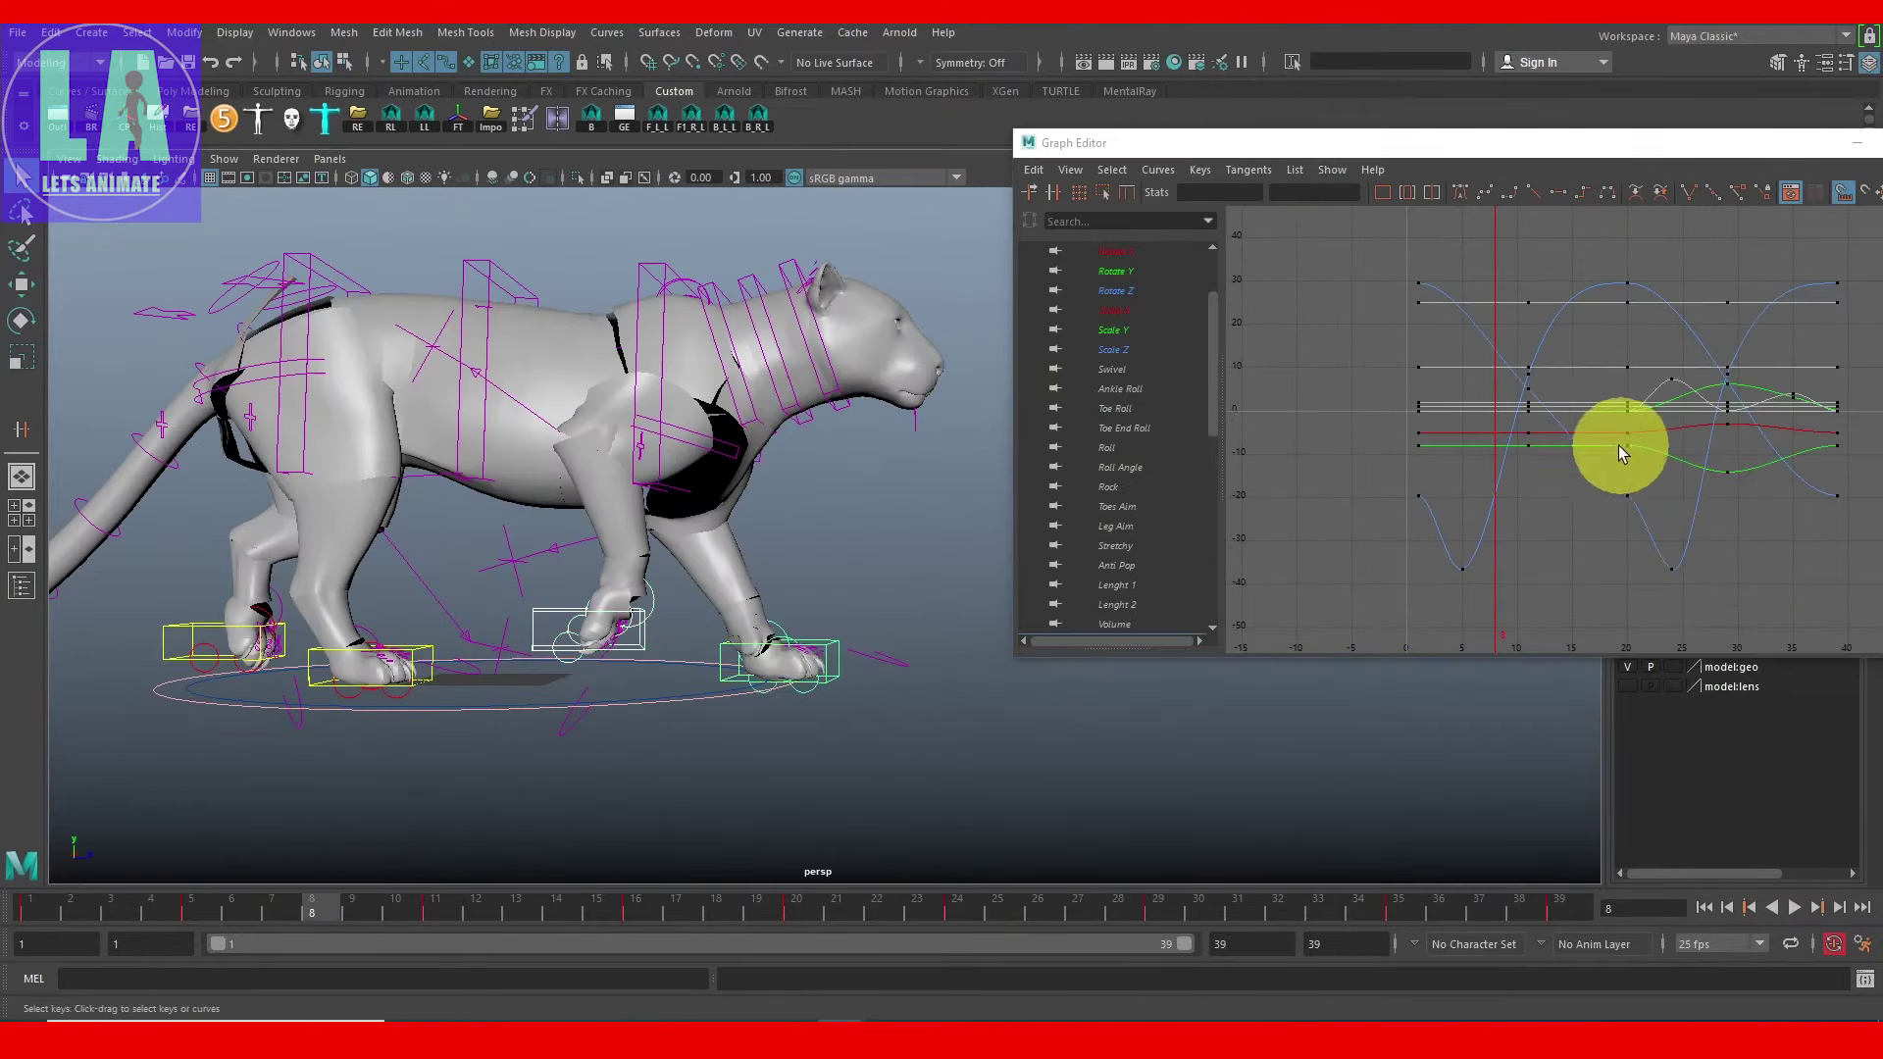
pyautogui.click(771, 127)
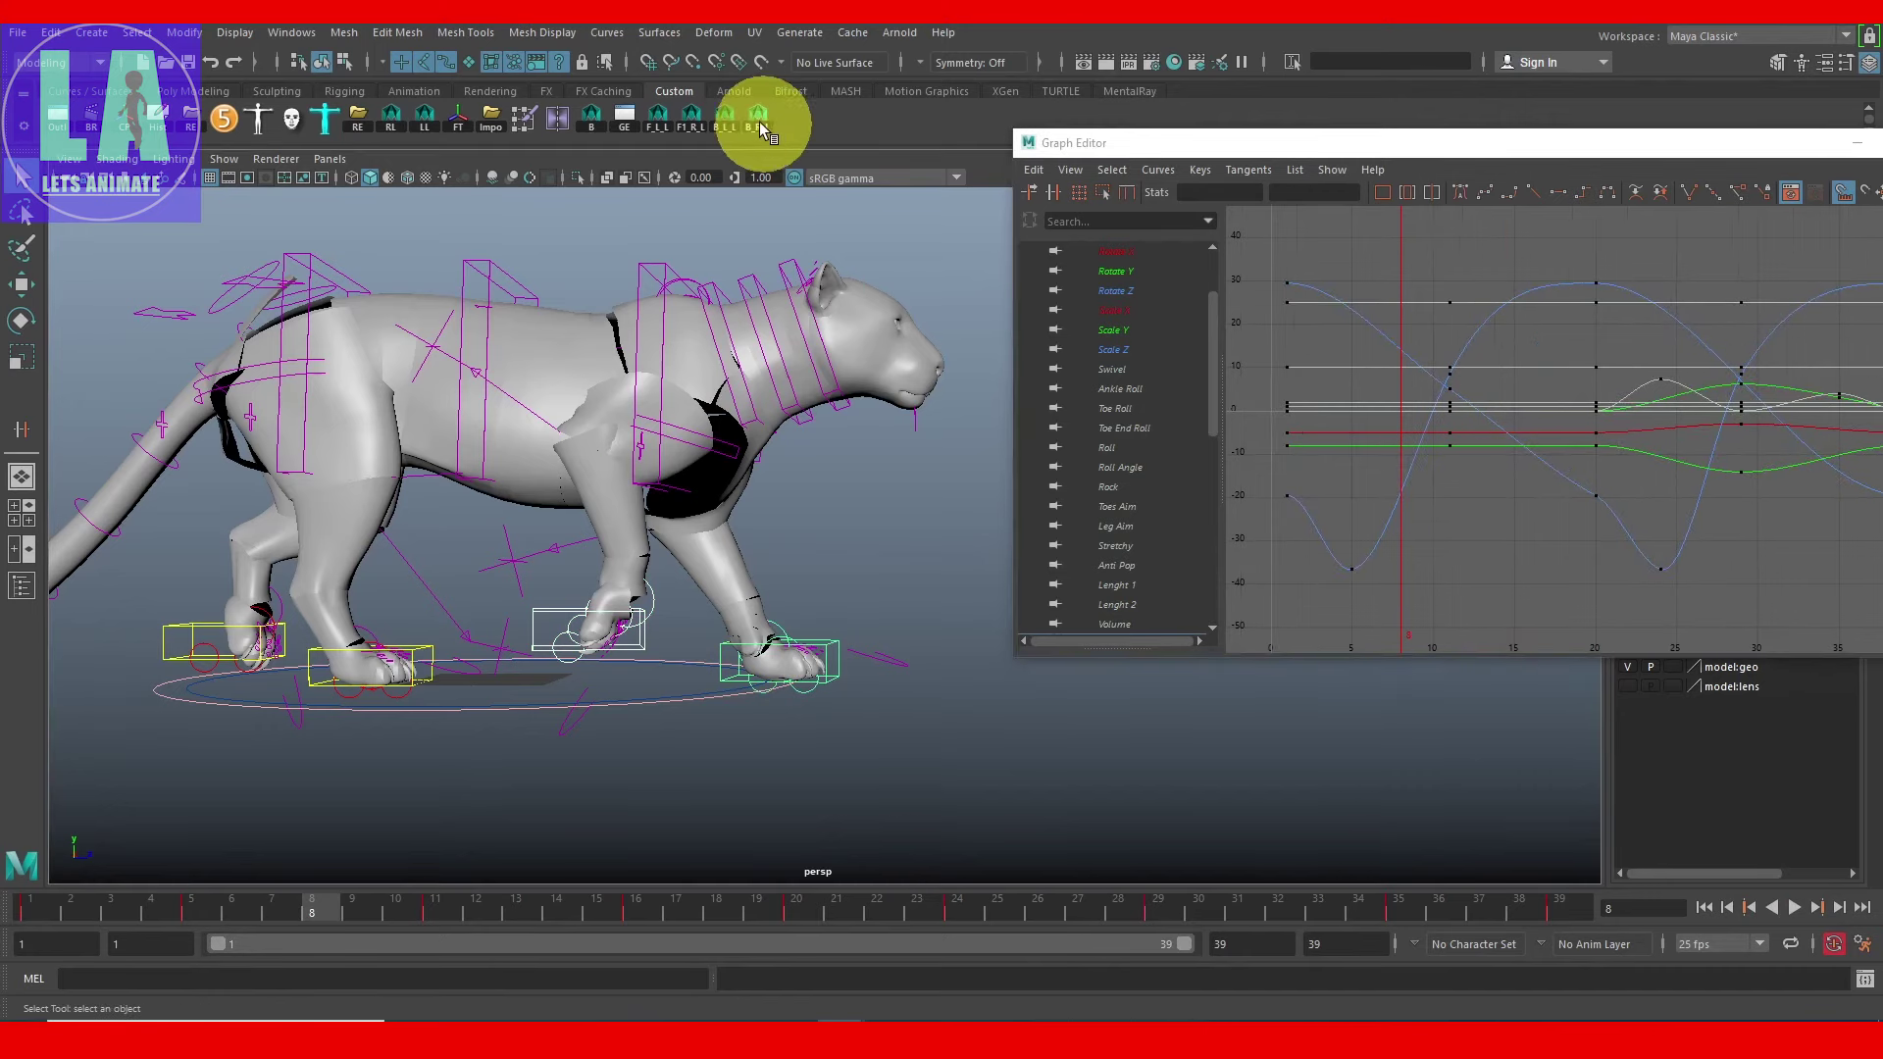
pyautogui.click(1070, 170)
pyautogui.click(1305, 434)
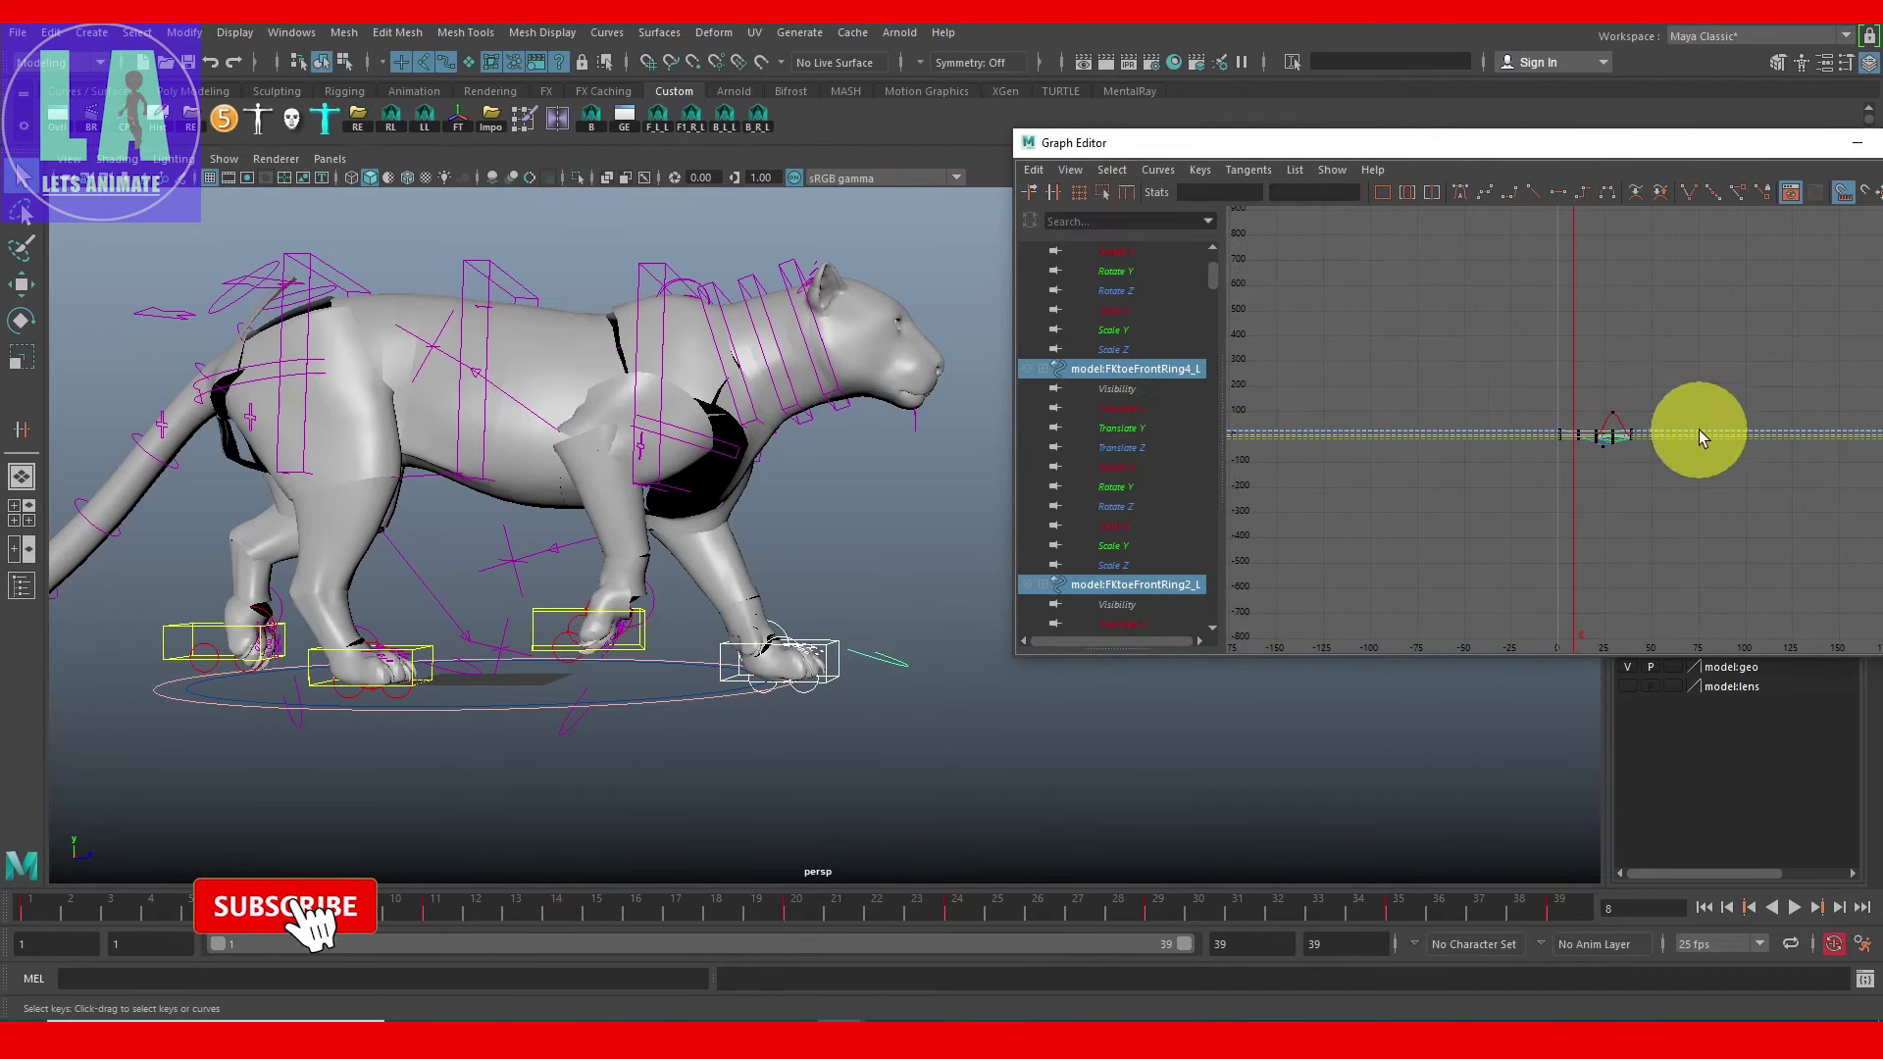
pyautogui.moveTo(1483, 363); pyautogui.dragTo(1738, 567)
# Step: Set the curves' Pre Infinity and Post Infinity to Cycle
pyautogui.click(1156, 169)
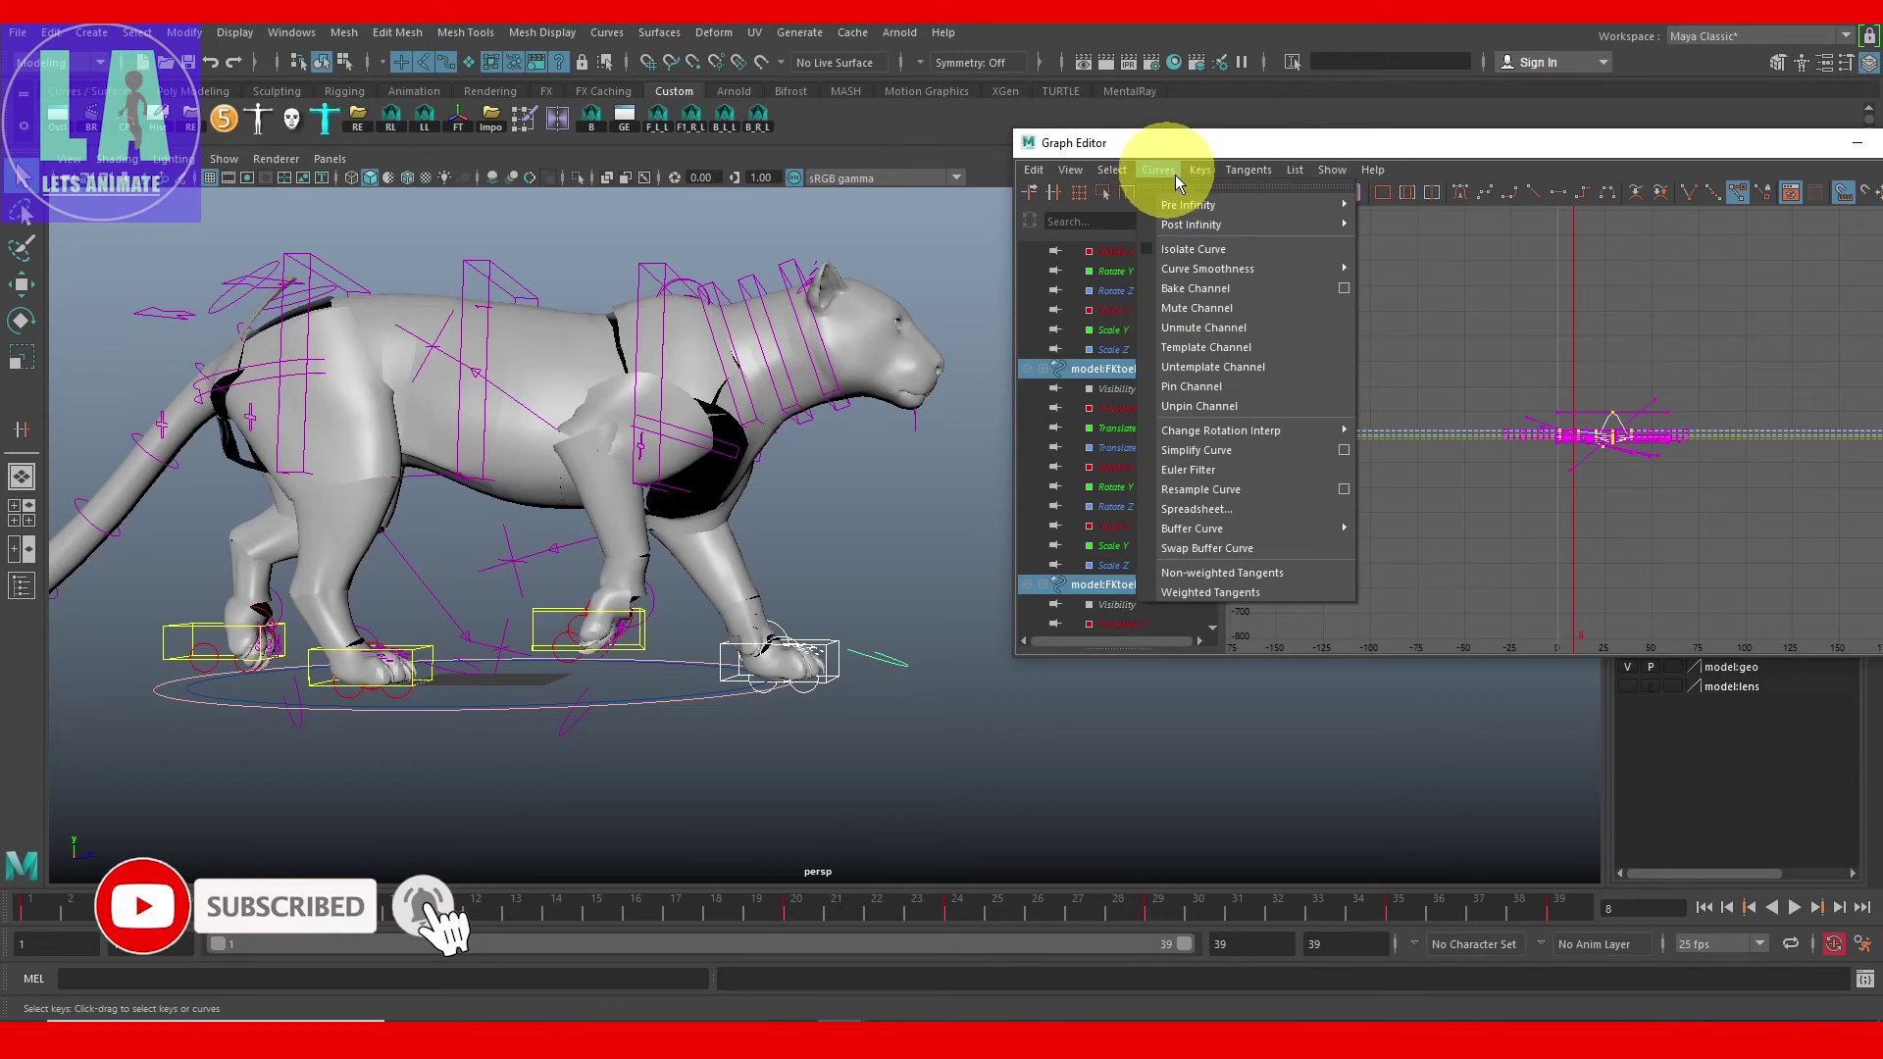
pyautogui.click(1383, 221)
pyautogui.moveTo(1192, 224)
pyautogui.click(1159, 169)
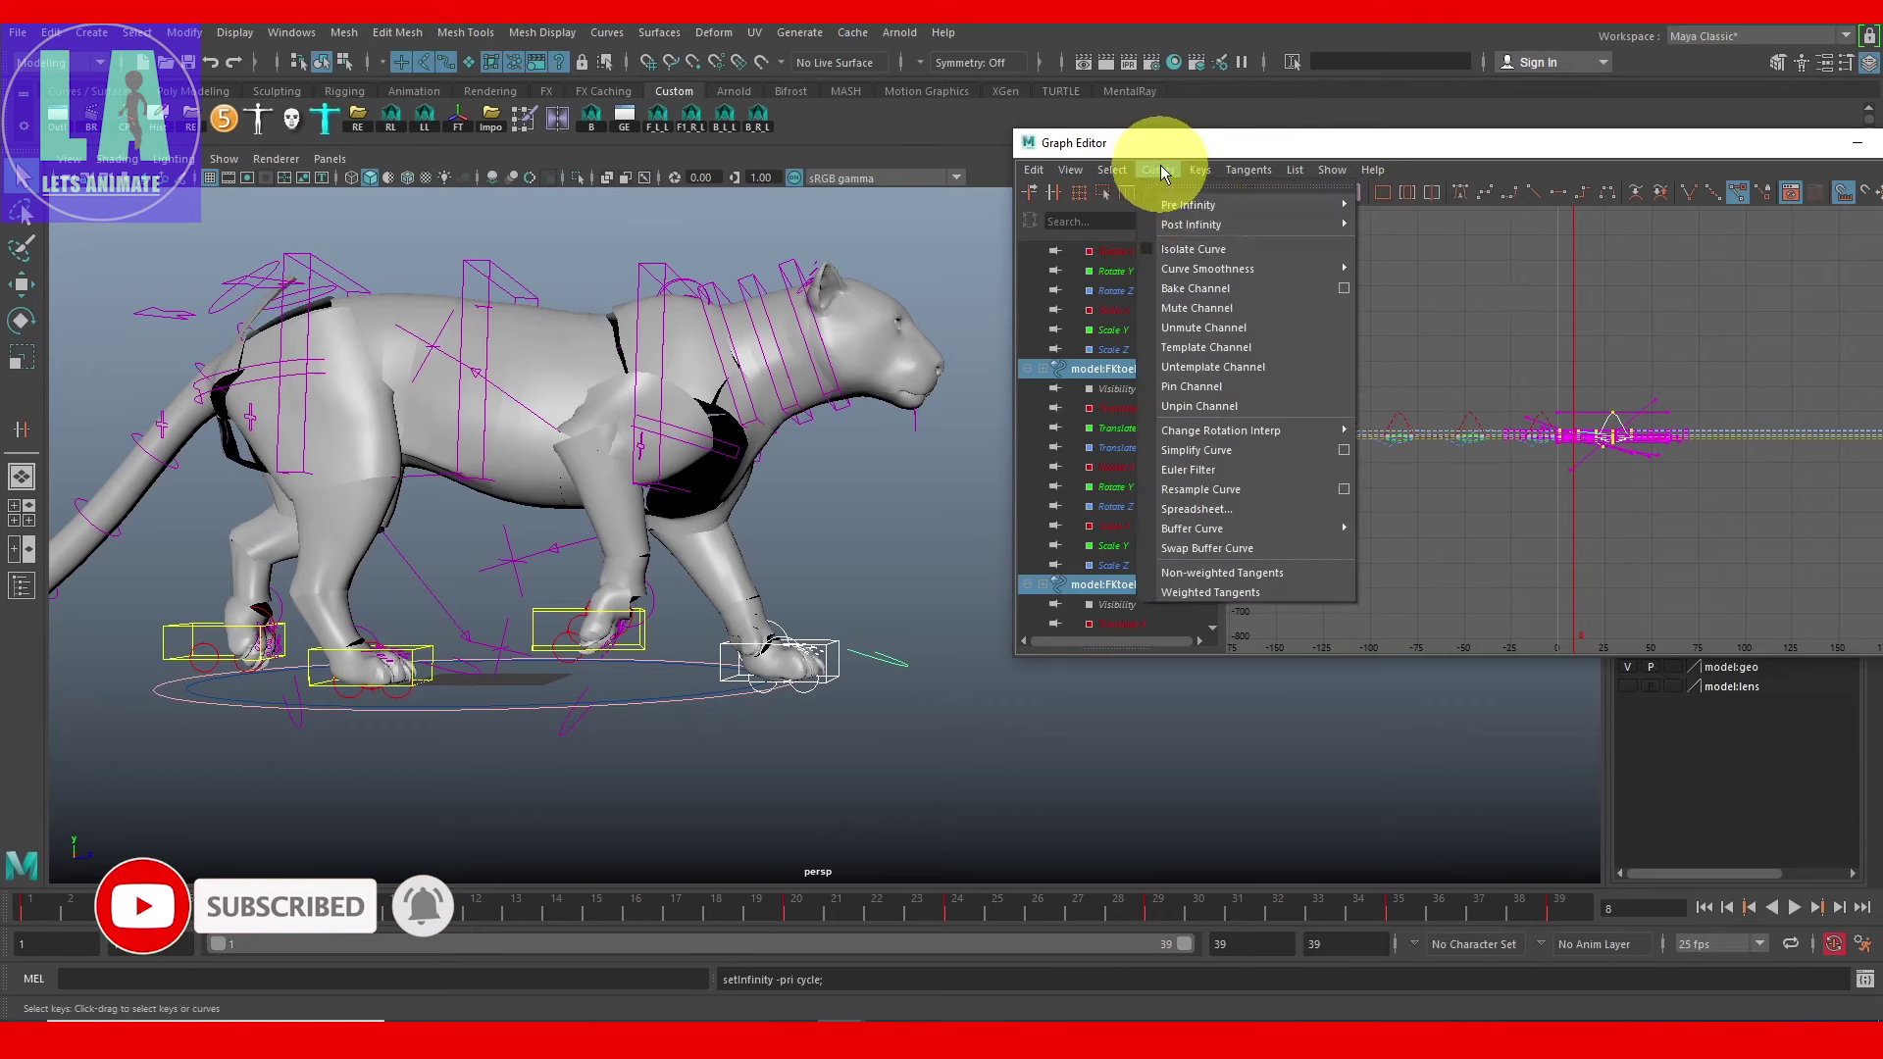
pyautogui.click(1397, 240)
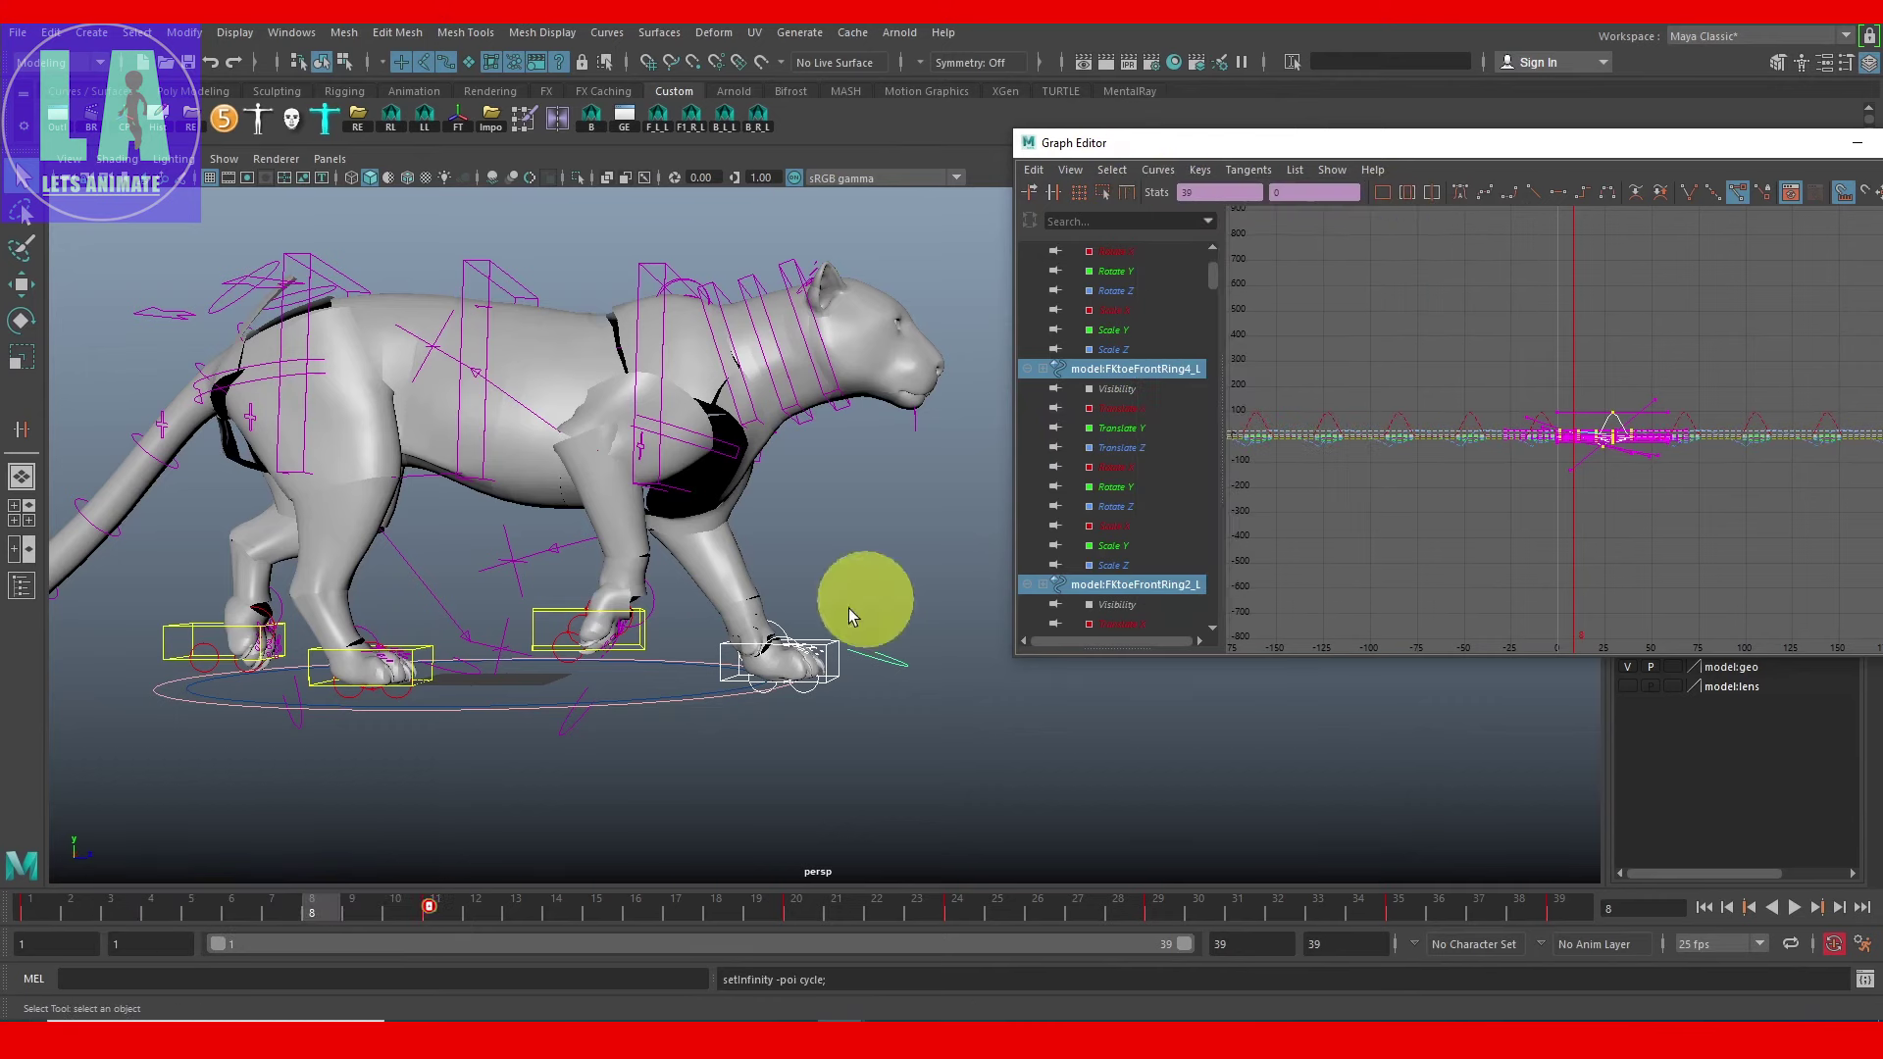
pyautogui.keyDown('alt'); pyautogui.moveTo(939, 567); pyautogui.dragTo(675, 638); pyautogui.keyUp('alt')
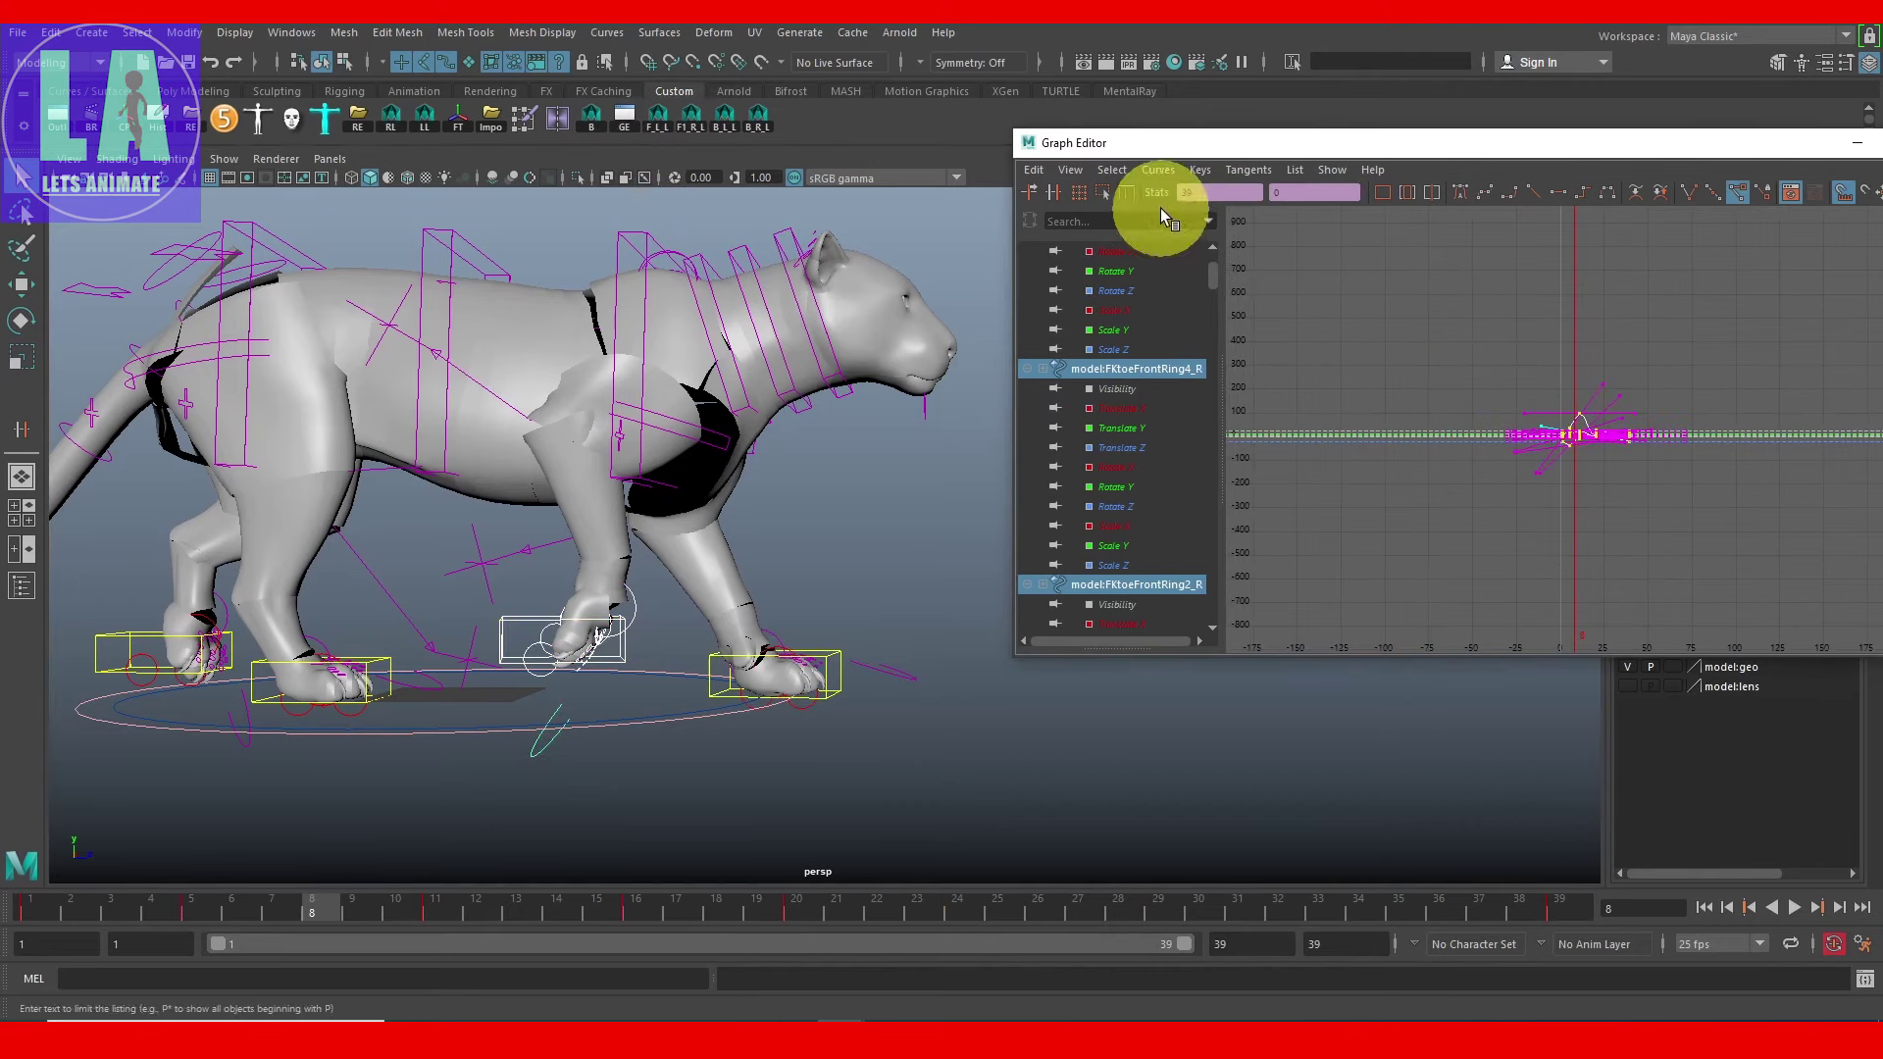
pyautogui.click(1159, 169)
pyautogui.moveTo(1194, 224)
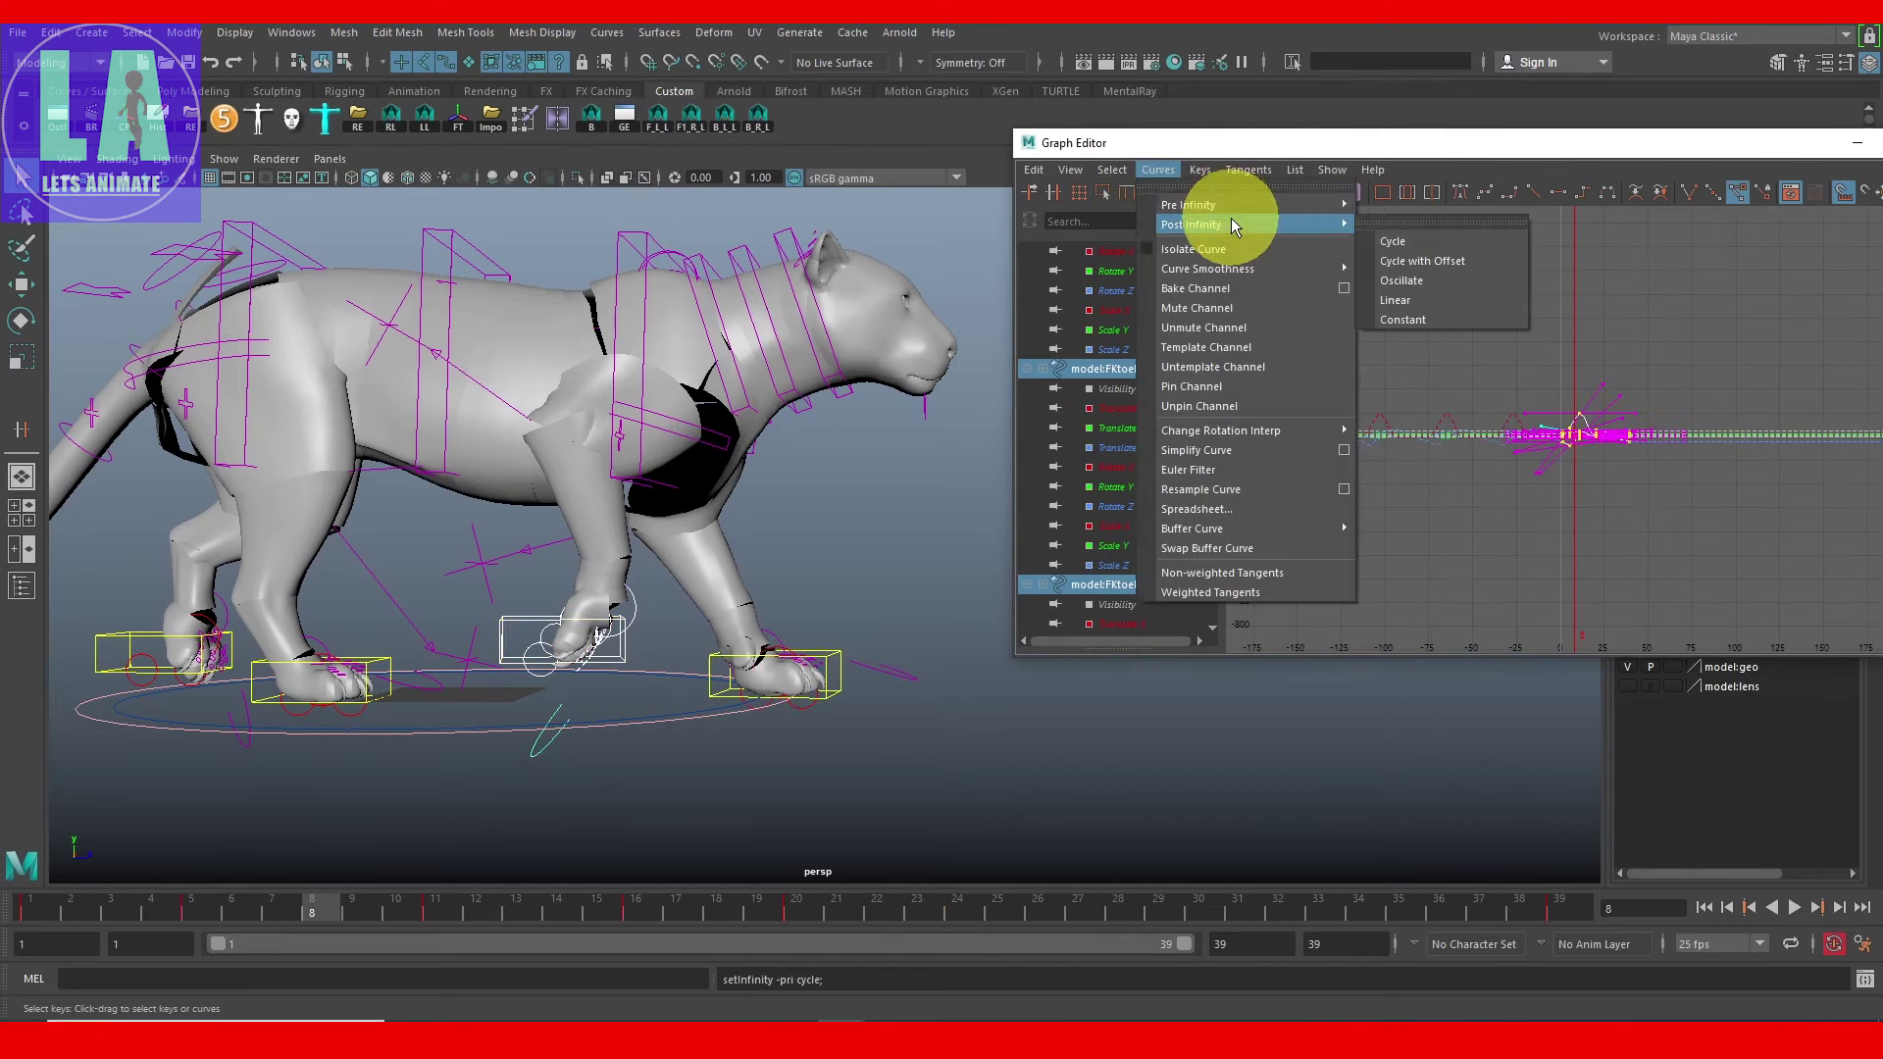
pyautogui.click(1416, 245)
pyautogui.press('f')
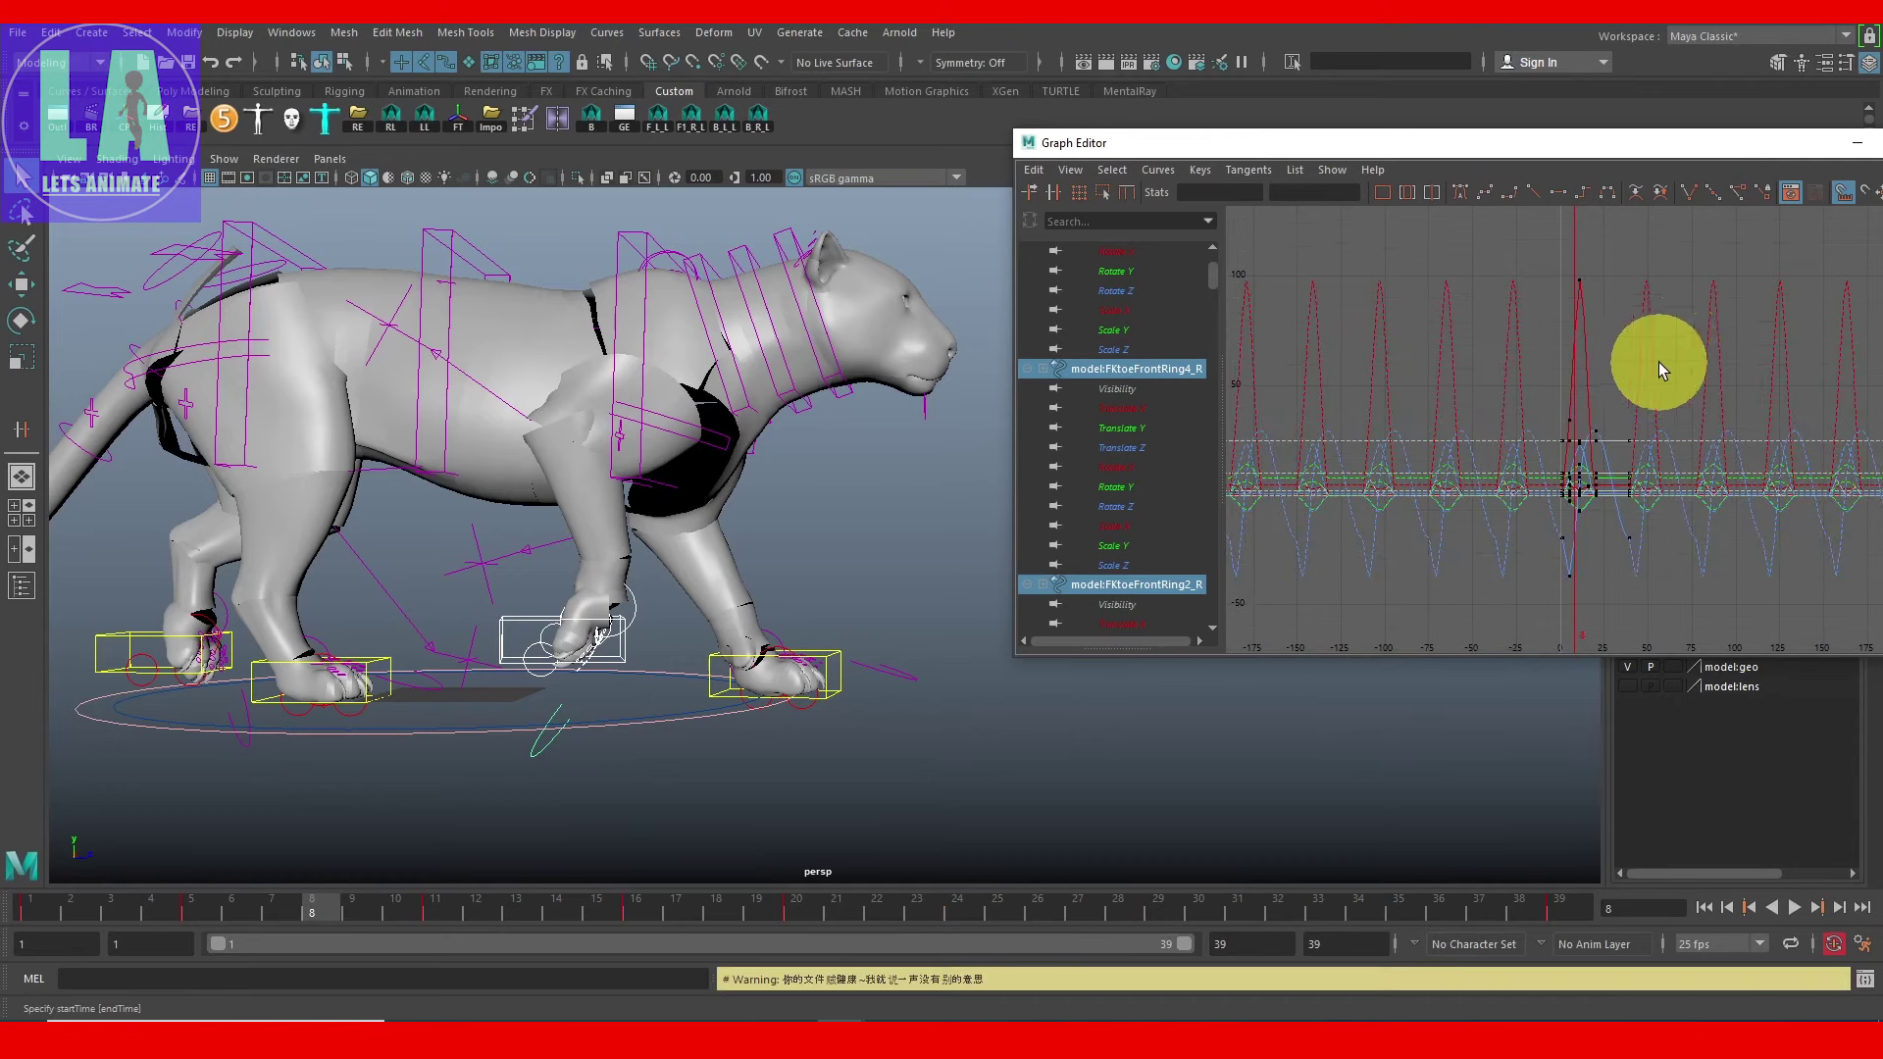
# Step: Select the right front foot control and isolate its Translate Z curve
pyautogui.click(598, 604)
pyautogui.click(1576, 475)
pyautogui.scroll(2, 1717, 506)
pyautogui.scroll(2, 1556, 467)
pyautogui.scroll(2, 1639, 517)
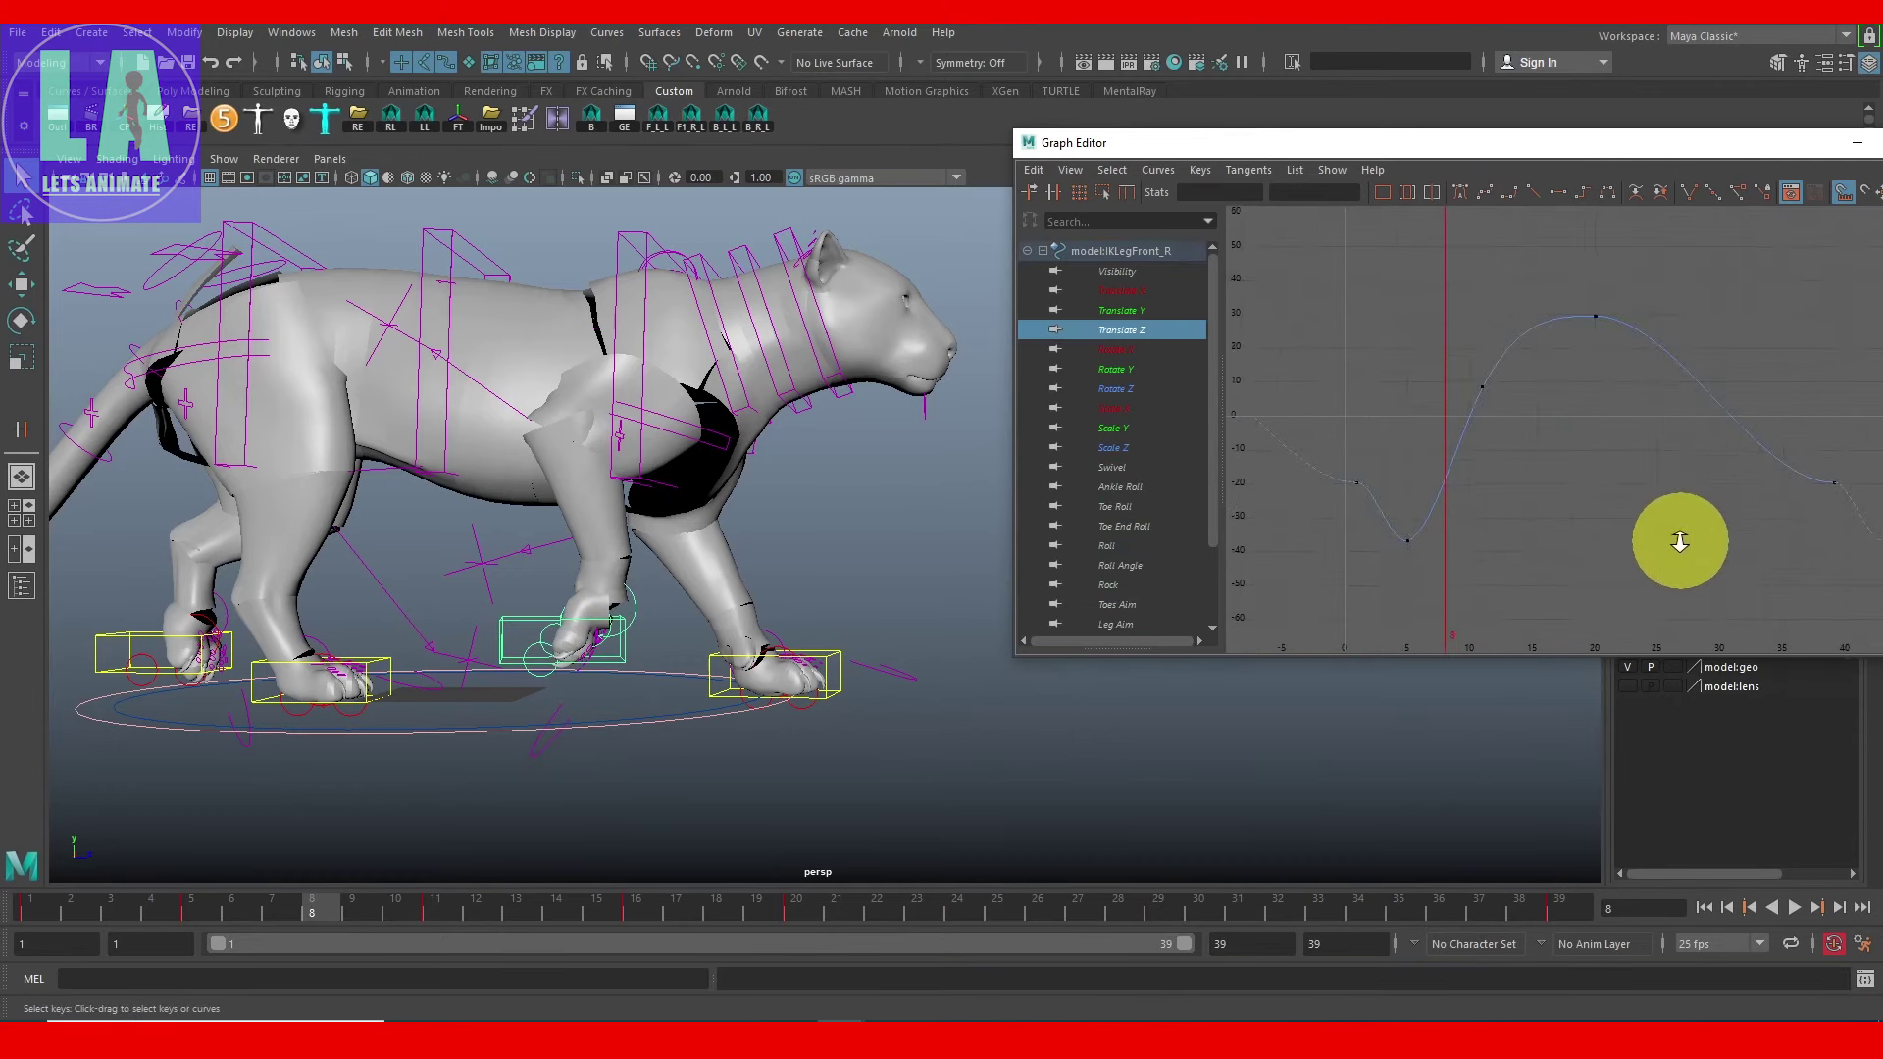
# Step: Check the pose at frame 20 and play the animation from there
pyautogui.click(38, 914)
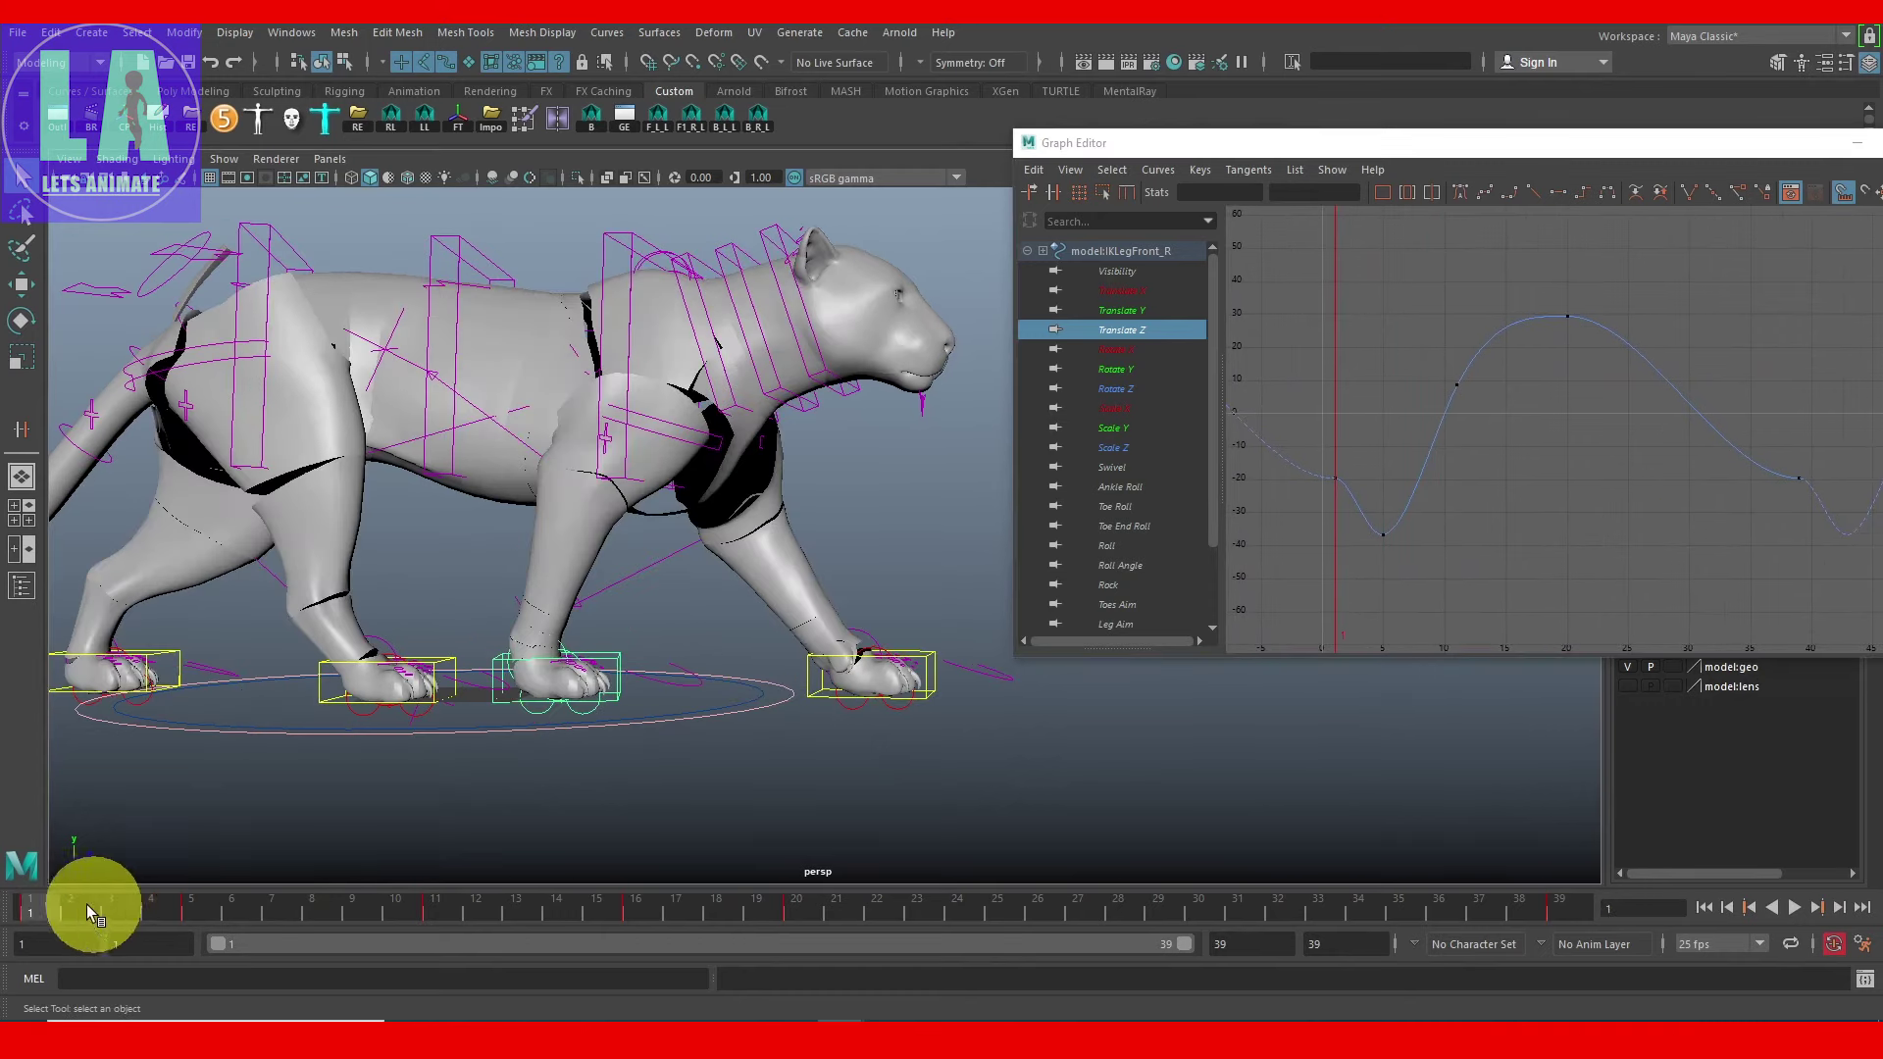
pyautogui.moveTo(86, 905); pyautogui.dragTo(797, 912)
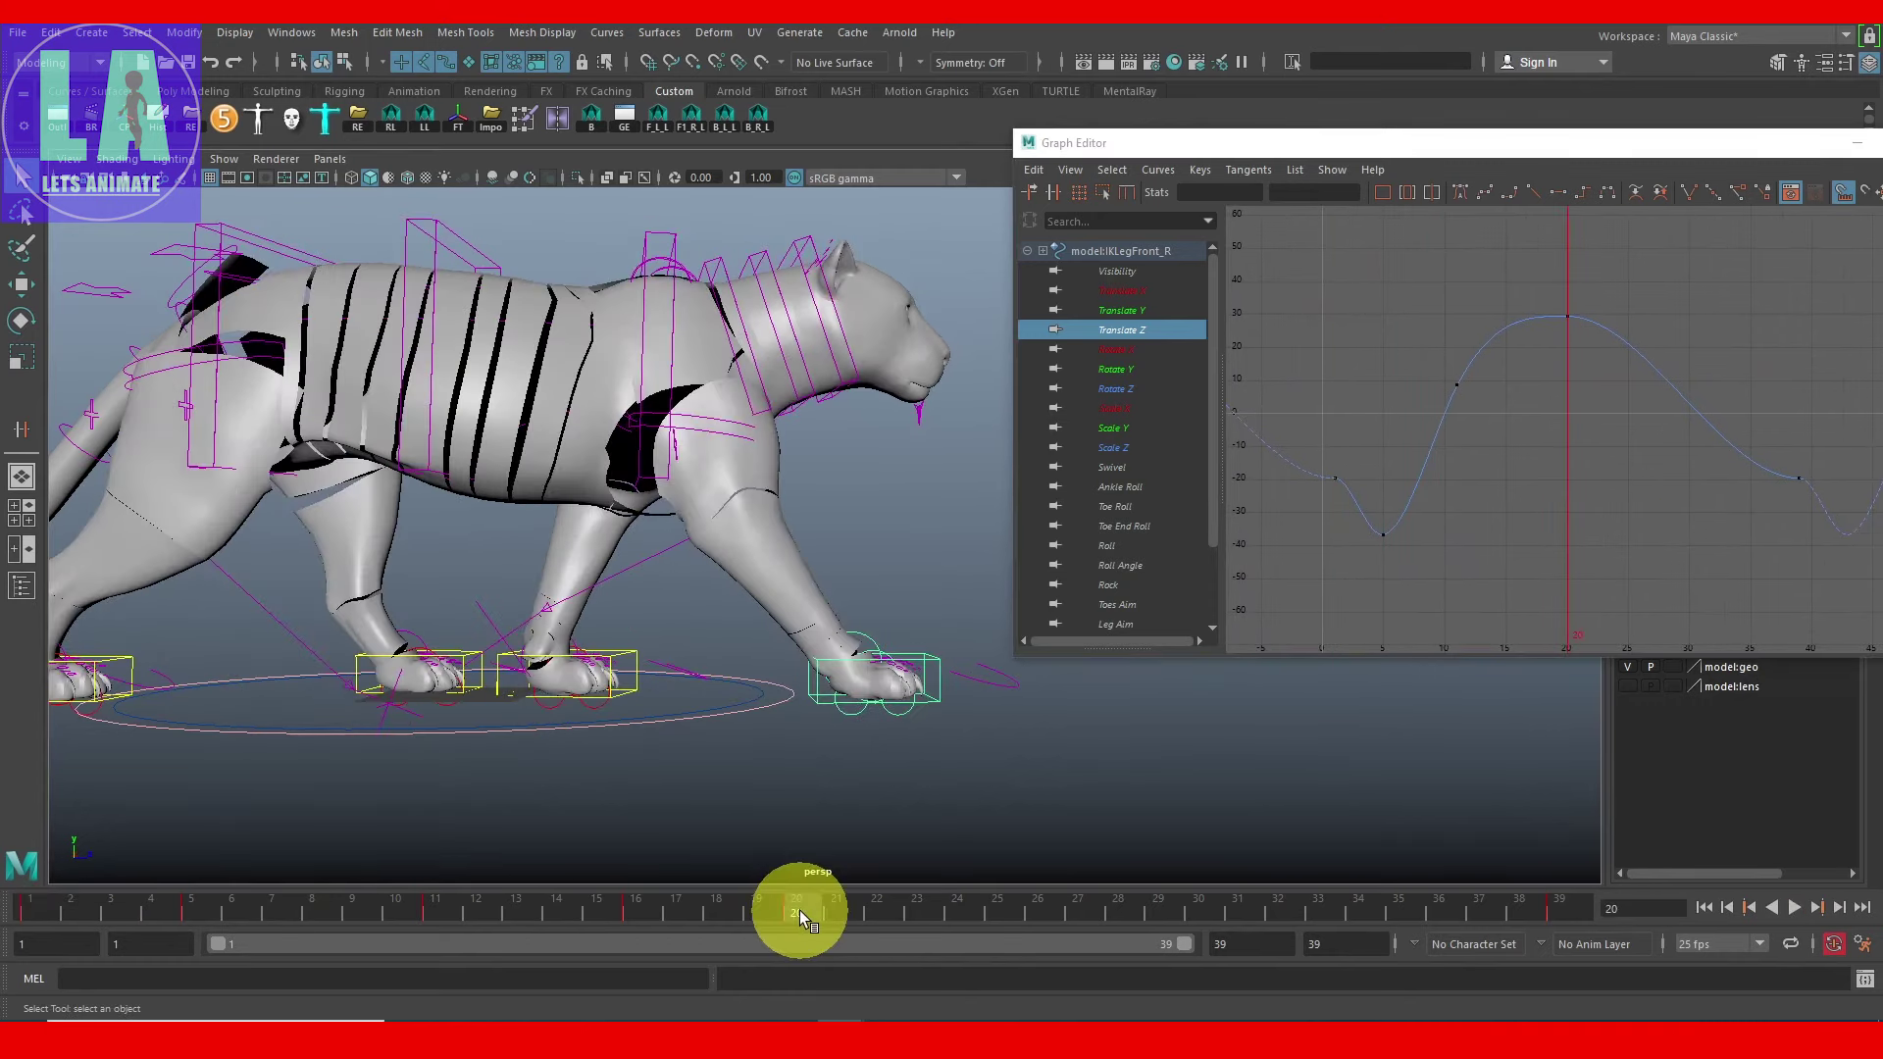
pyautogui.hotkey('alt', 'v')
pyautogui.keyDown('alt'); pyautogui.moveTo(1712, 427); pyautogui.dragTo(1620, 426, button='right'); pyautogui.keyUp('alt')
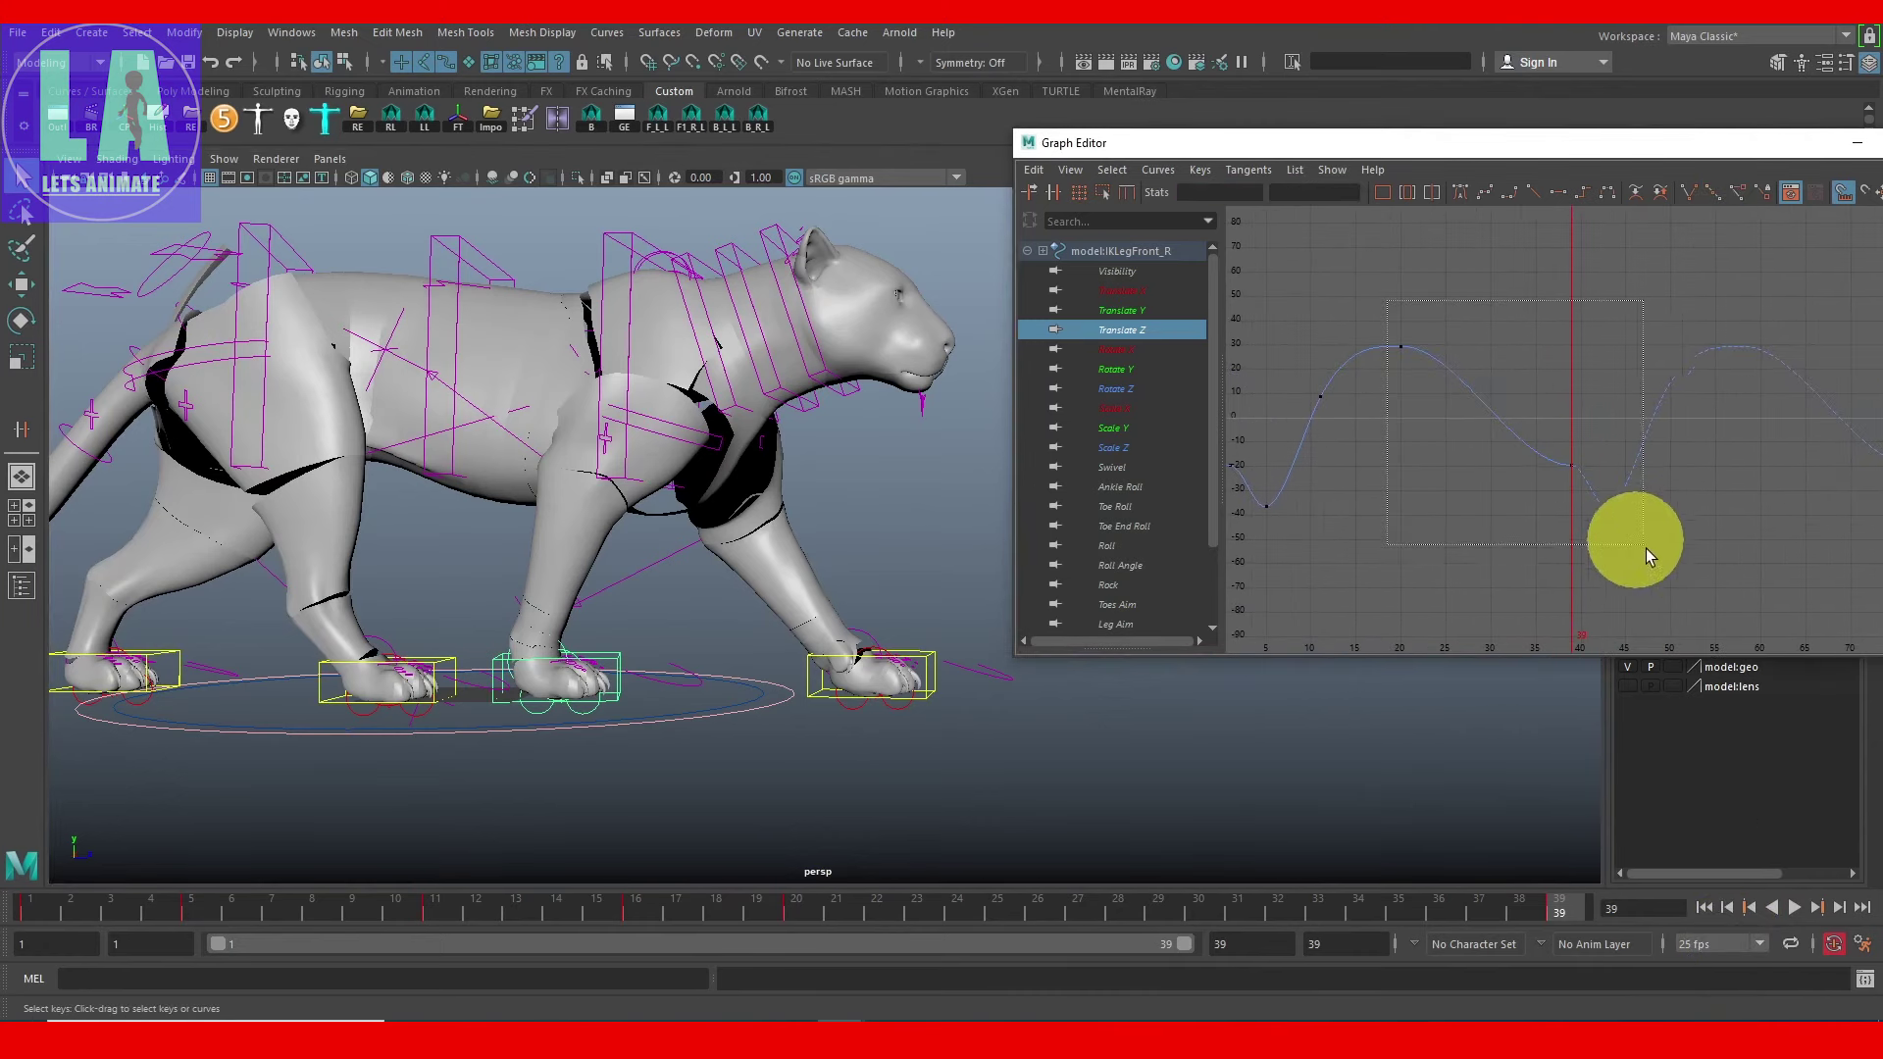
# Step: Make the frame-20 and 40 keys linear, then break and flatten frame 20's incoming tangent
pyautogui.moveTo(1606, 538); pyautogui.dragTo(1609, 535)
pyautogui.moveTo(1455, 402); pyautogui.dragTo(1628, 552)
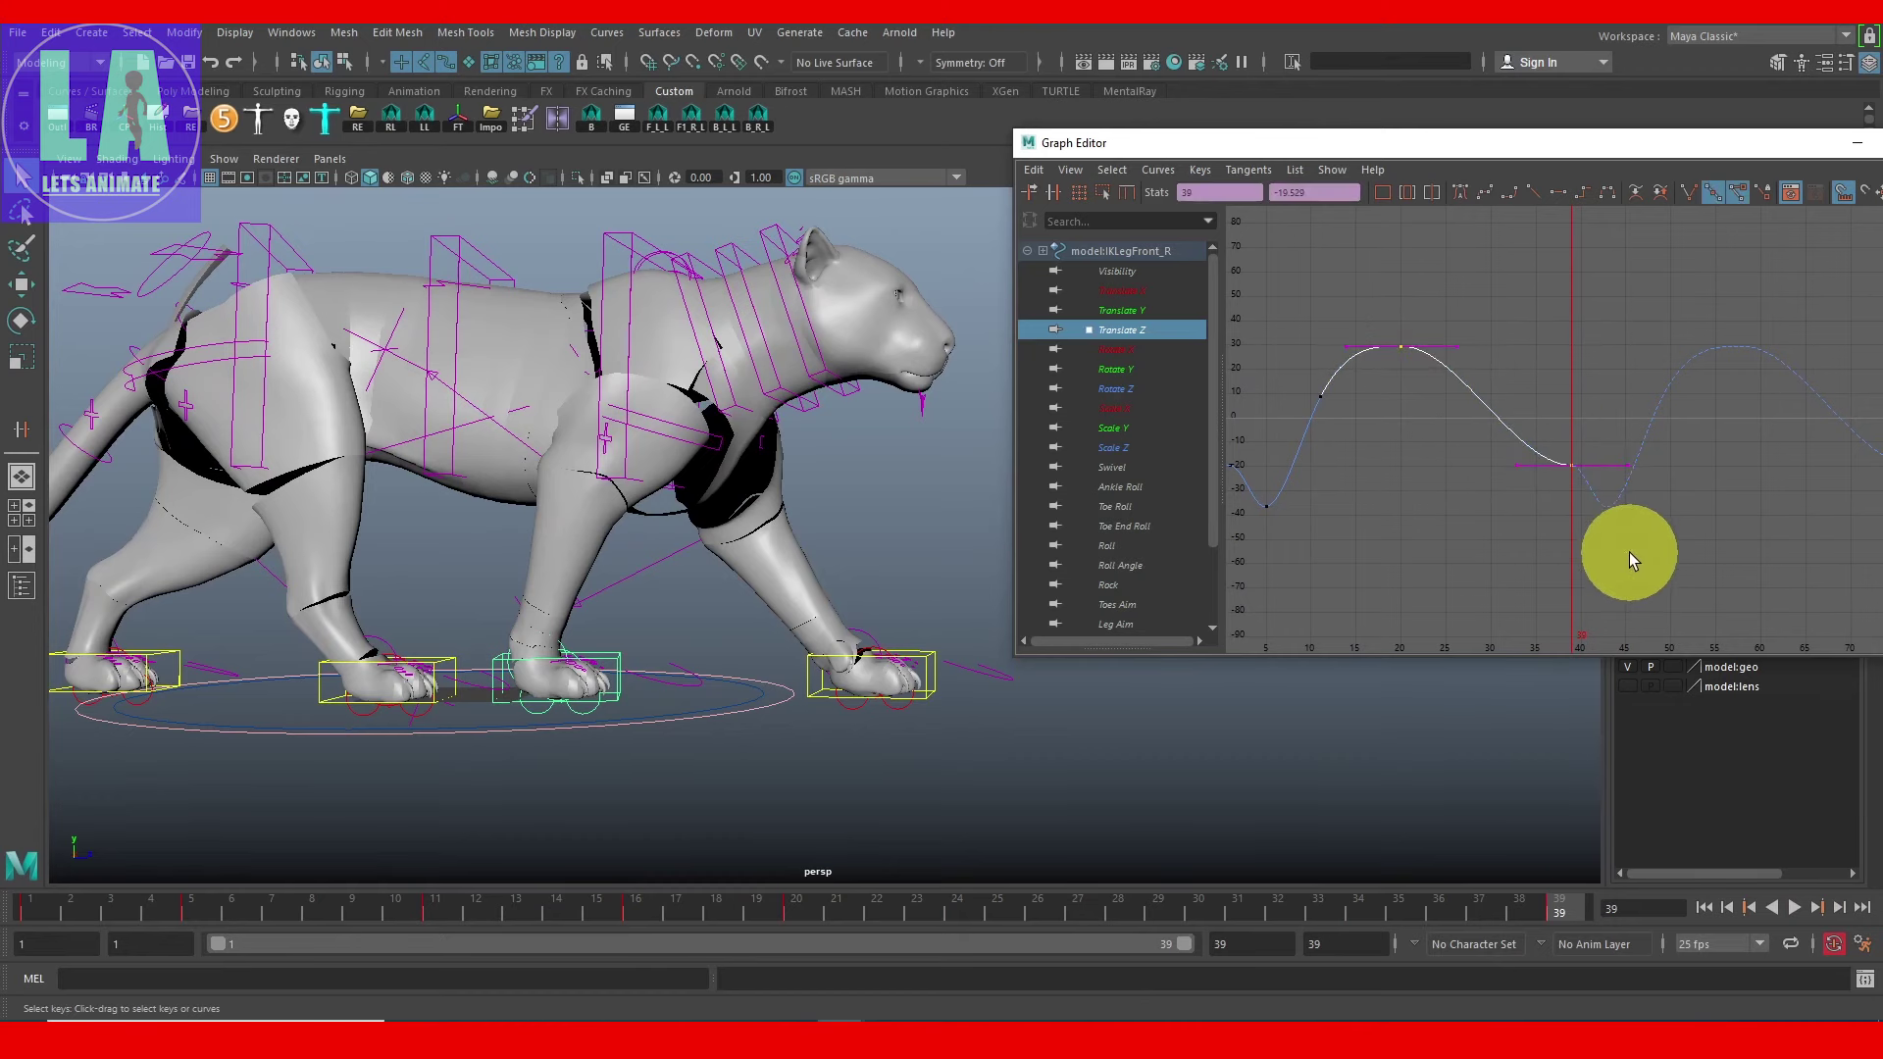
pyautogui.click(1533, 192)
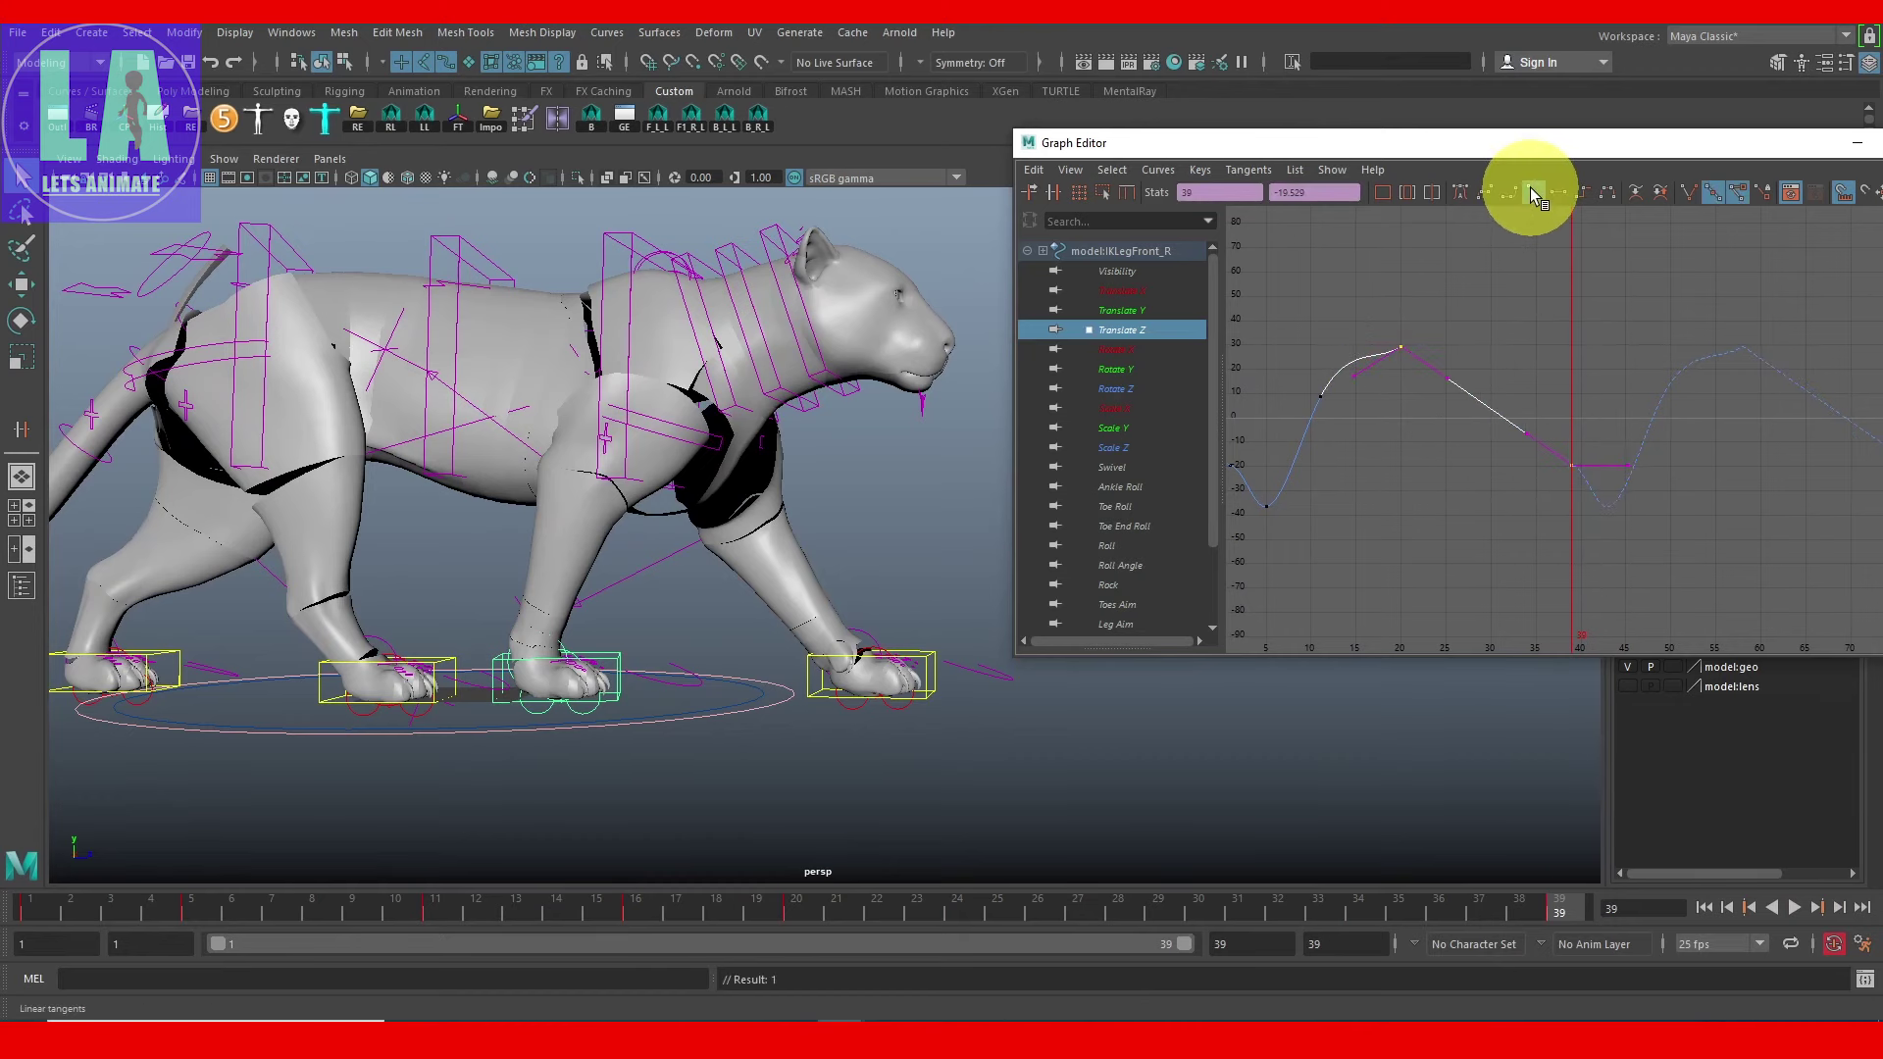
pyautogui.click(1400, 347)
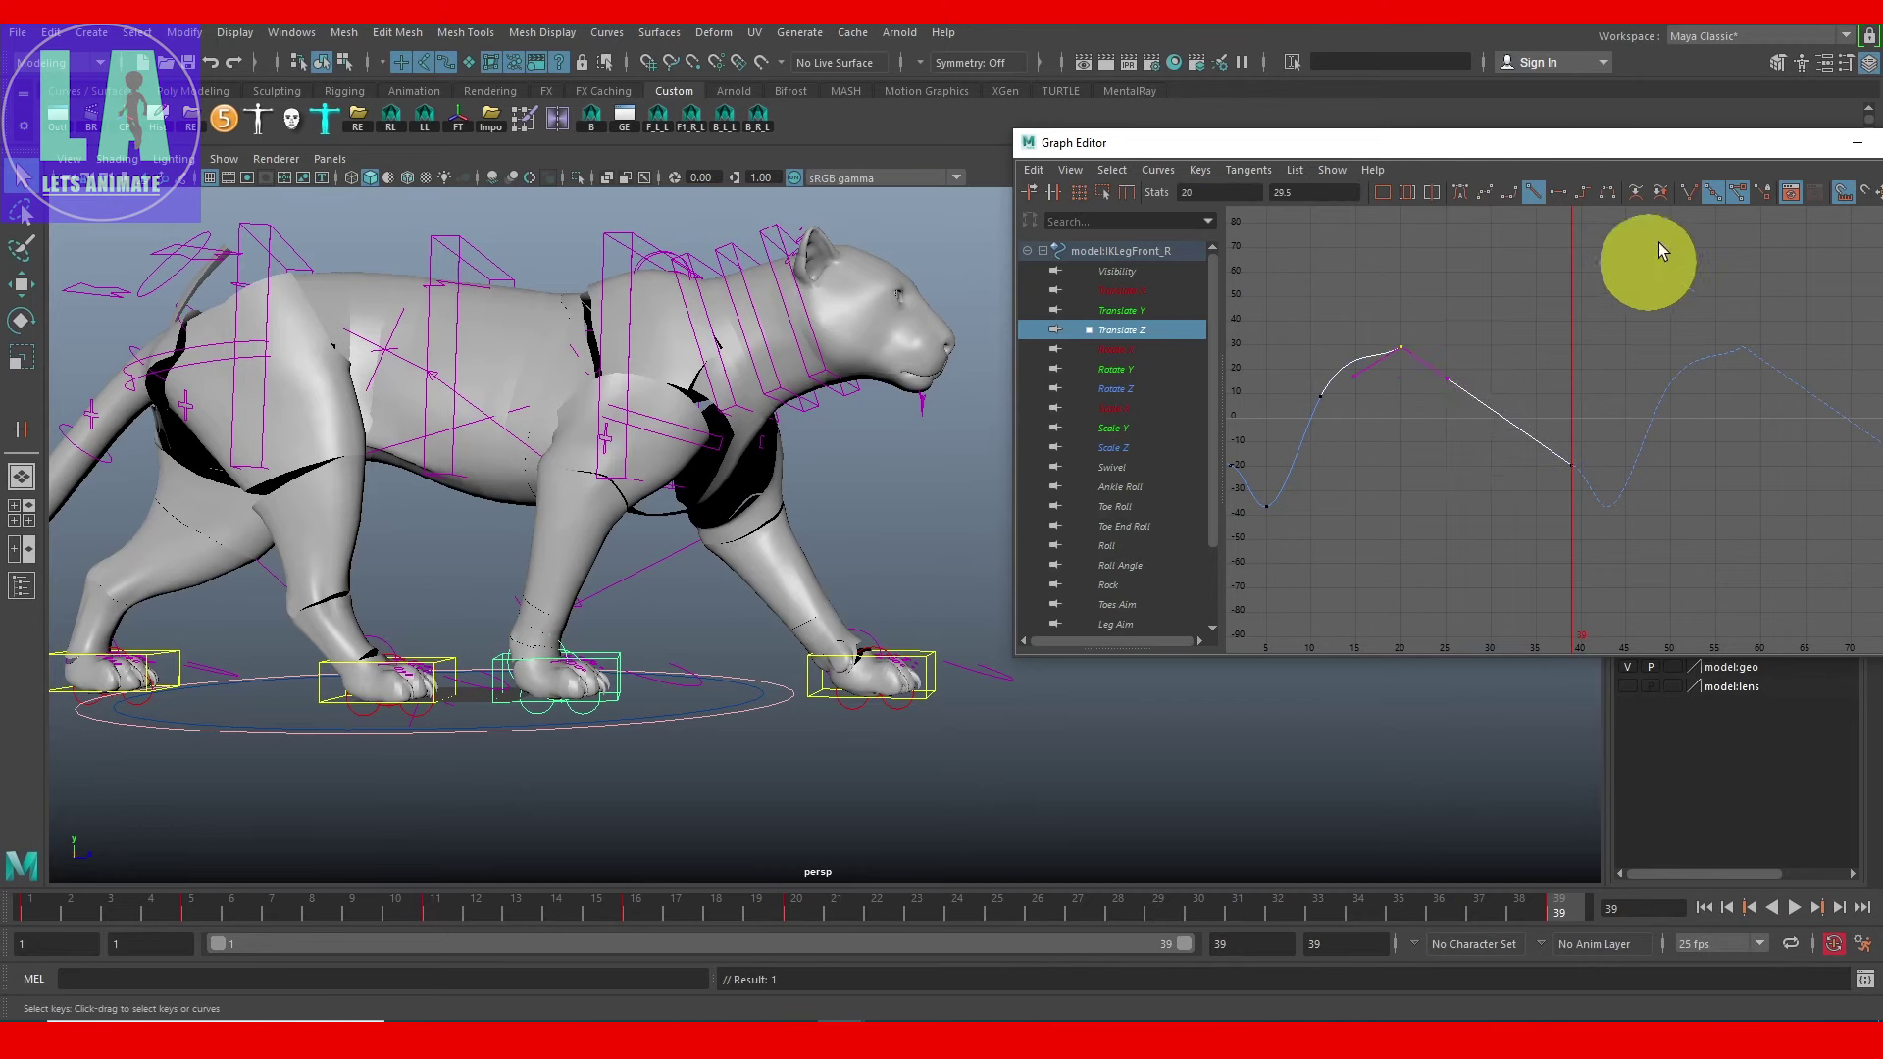
pyautogui.click(1686, 196)
pyautogui.moveTo(1400, 315); pyautogui.dragTo(1507, 505, button='middle')
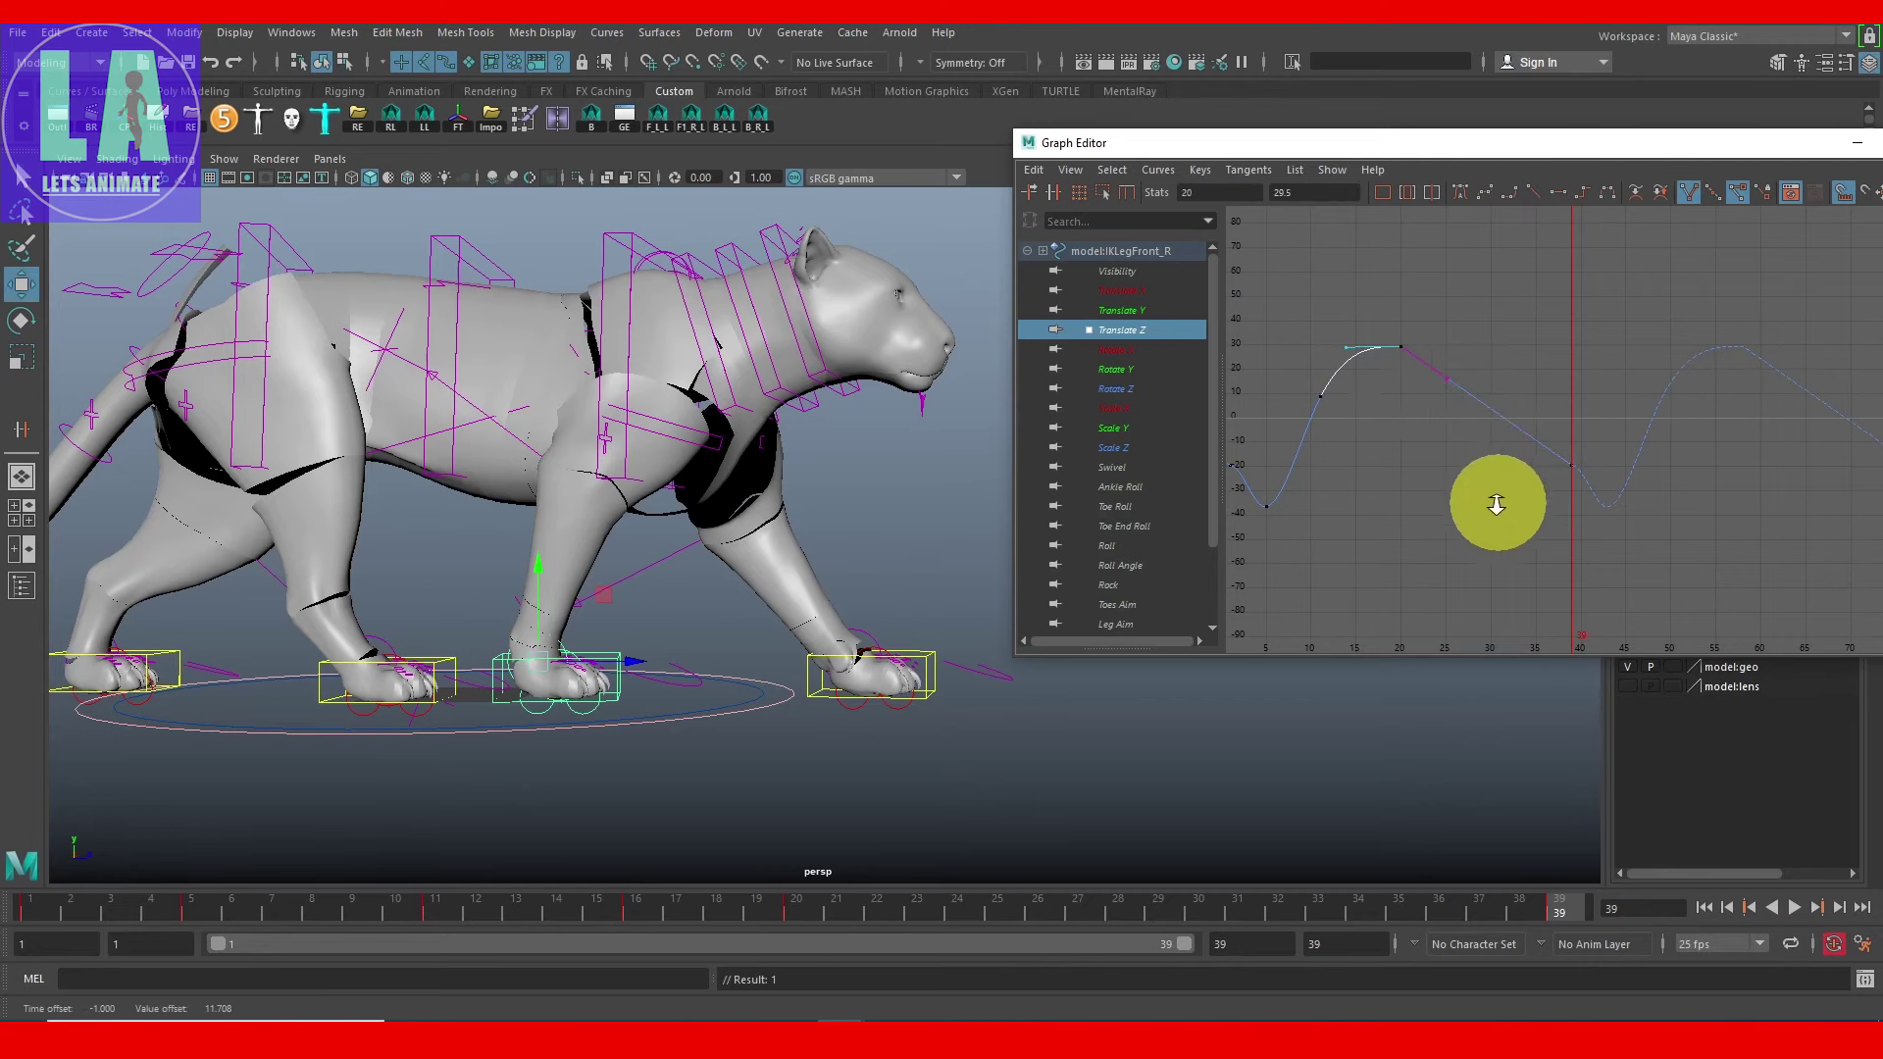
# Step: Inspect the low frame-5 Translate Z key, now about -36.6
pyautogui.keyDown('alt'); pyautogui.moveTo(1577, 567); pyautogui.dragTo(1598, 492, button='middle'); pyautogui.keyUp('alt')
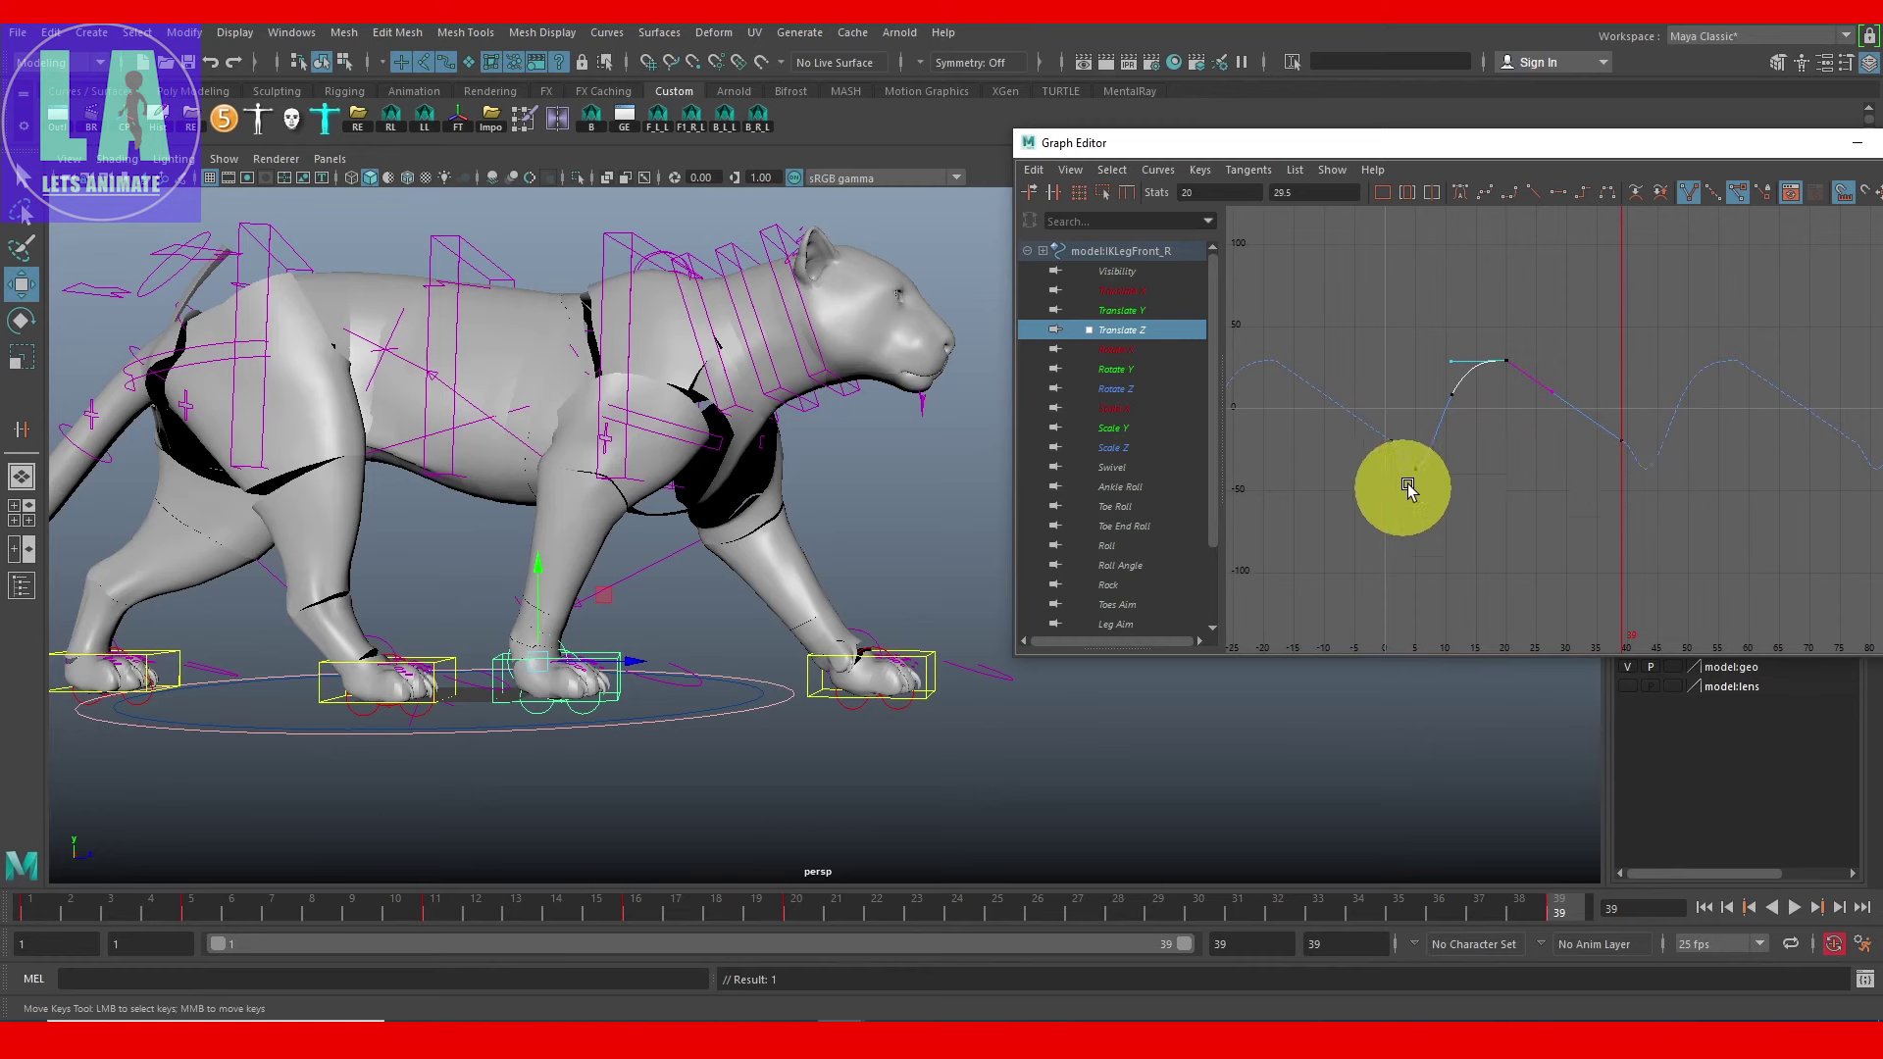
pyautogui.click(1462, 526)
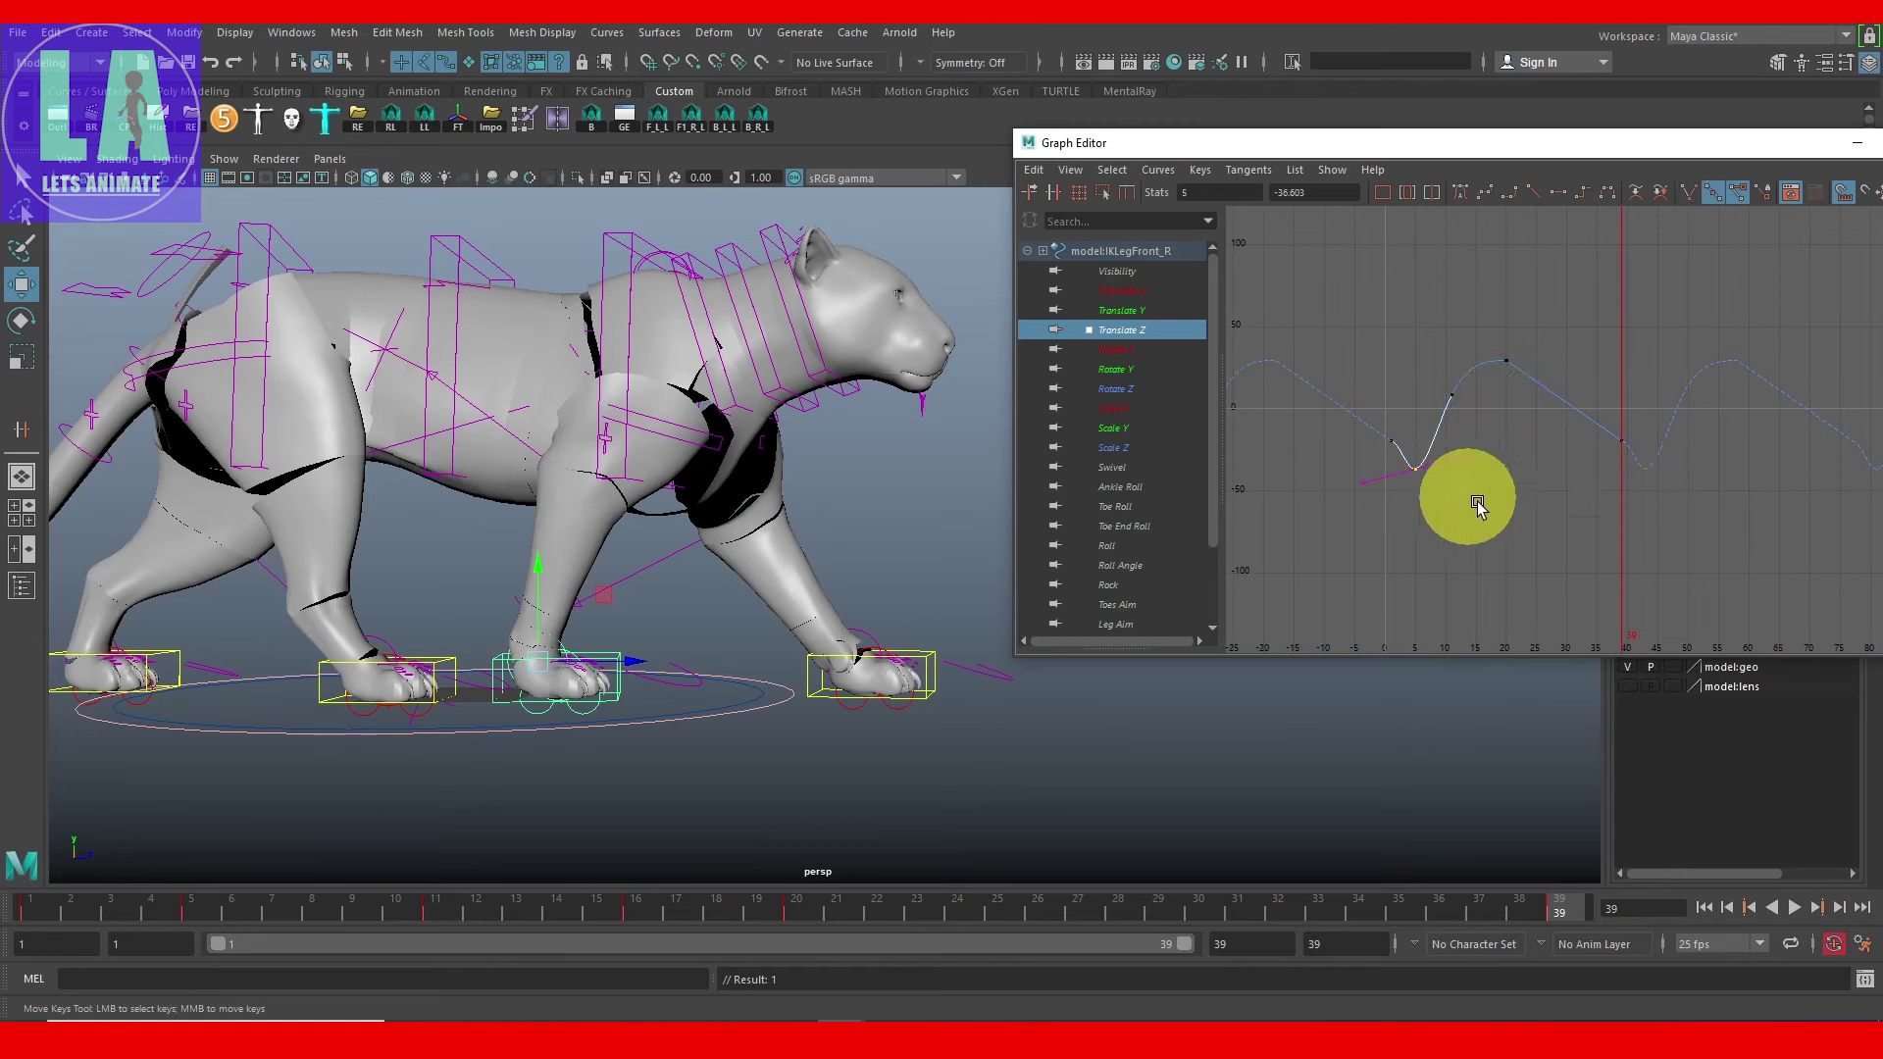
pyautogui.click(1413, 470)
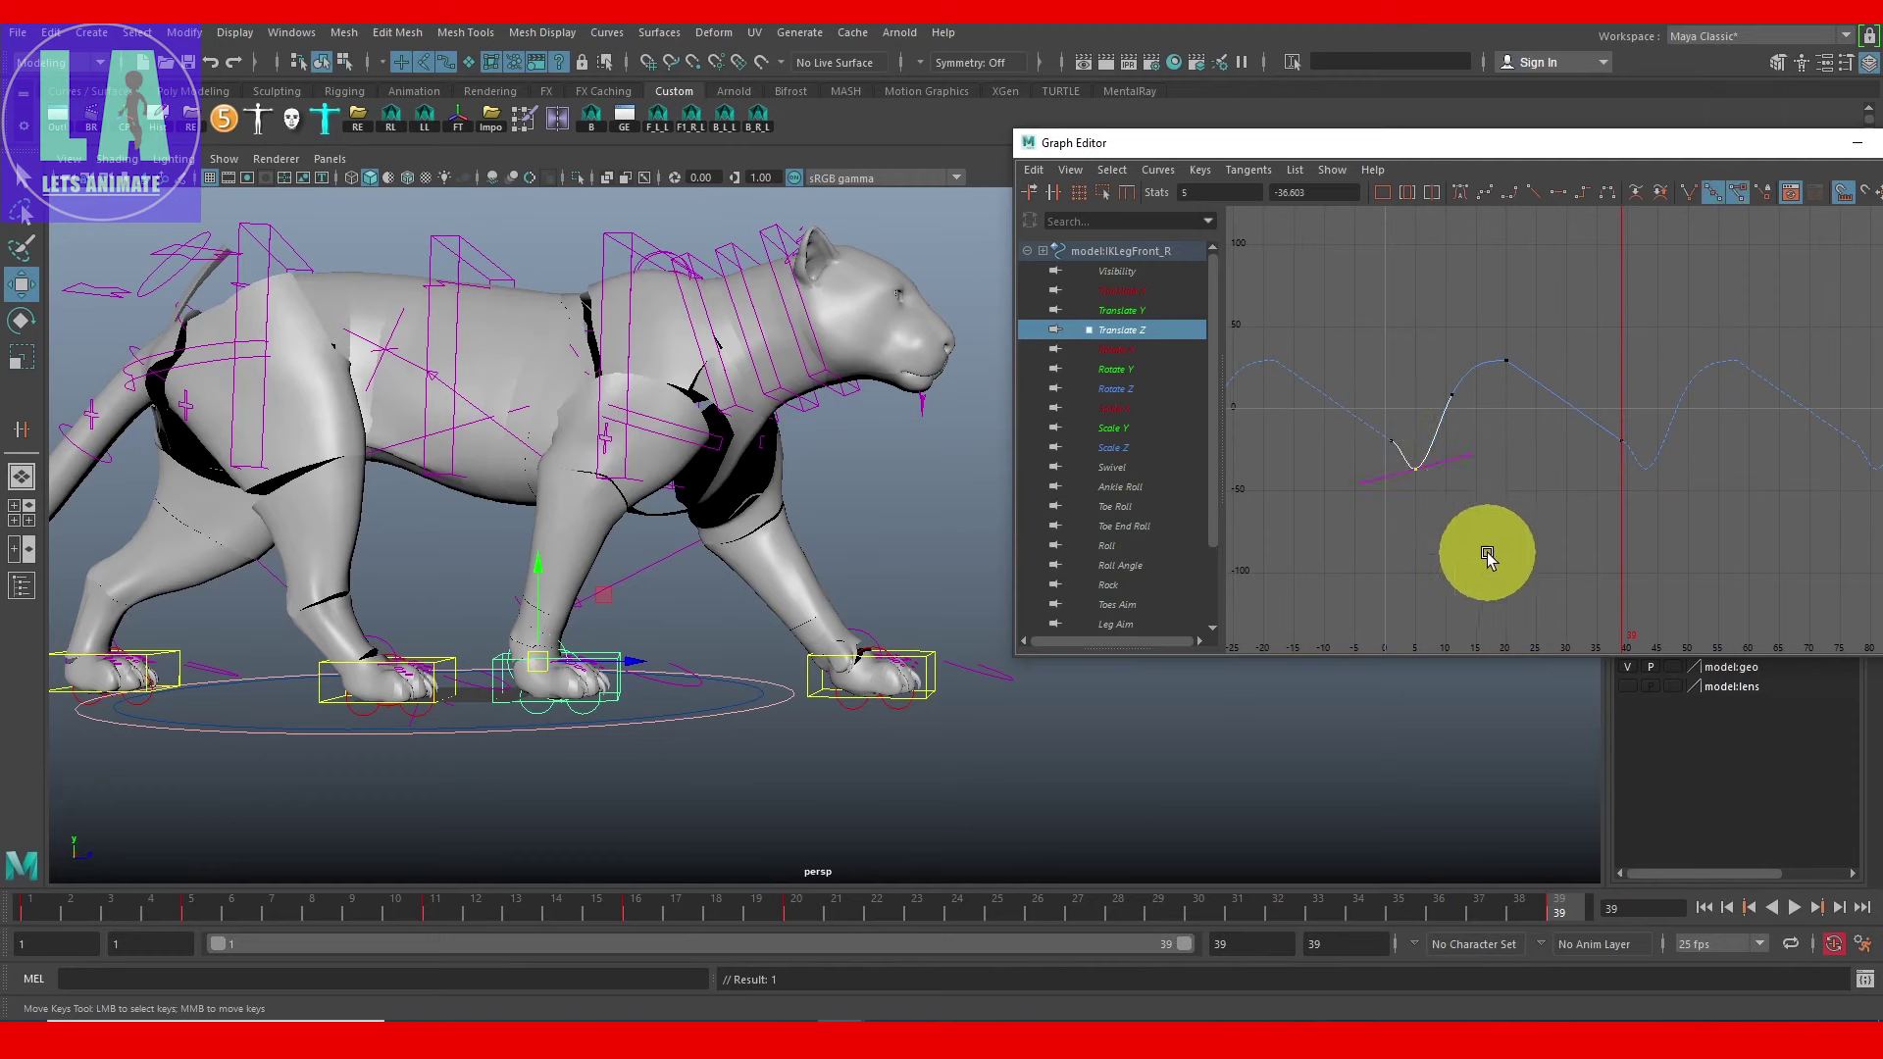
pyautogui.click(1491, 556)
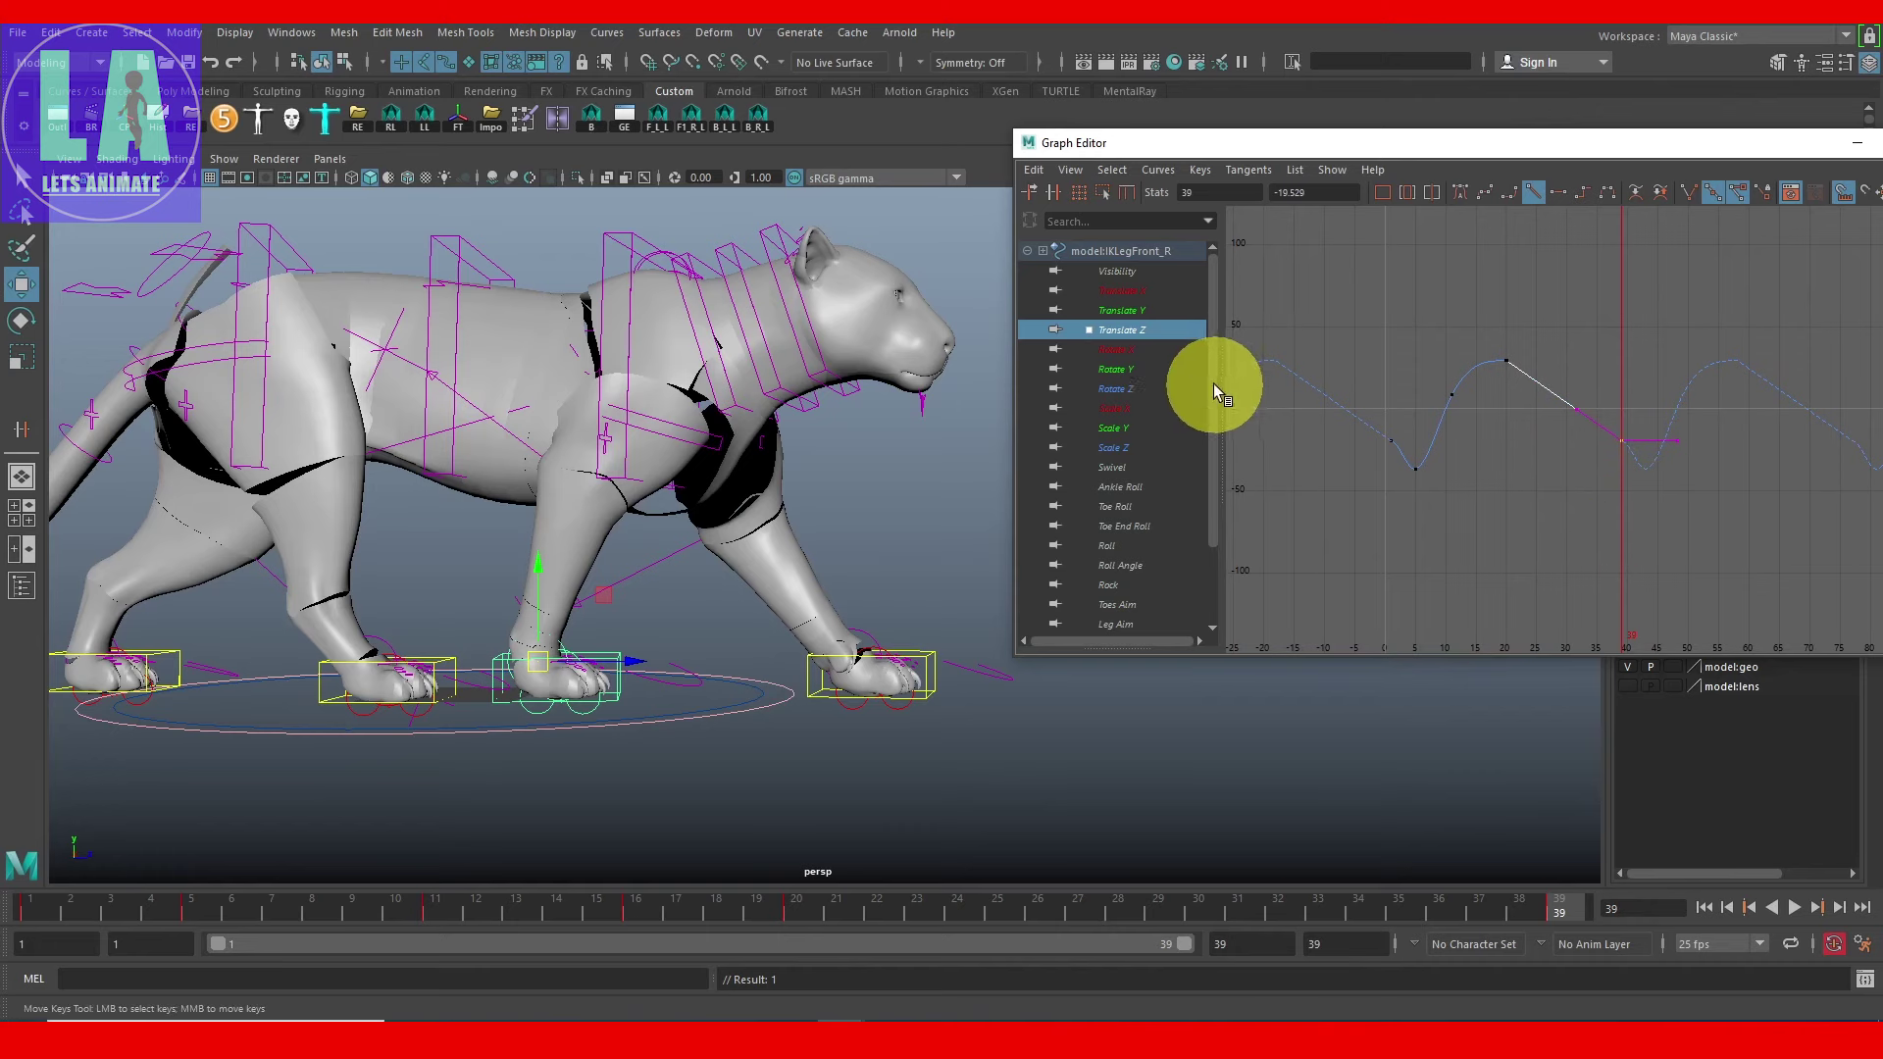
pyautogui.scroll(-1, 1216, 393)
pyautogui.scroll(-4, 1209, 442)
# Step: Give the front foot's Translate Z key near frame 11 linear tangents
pyautogui.keyDown('shift'); pyautogui.click(932, 665); pyautogui.keyUp('shift')
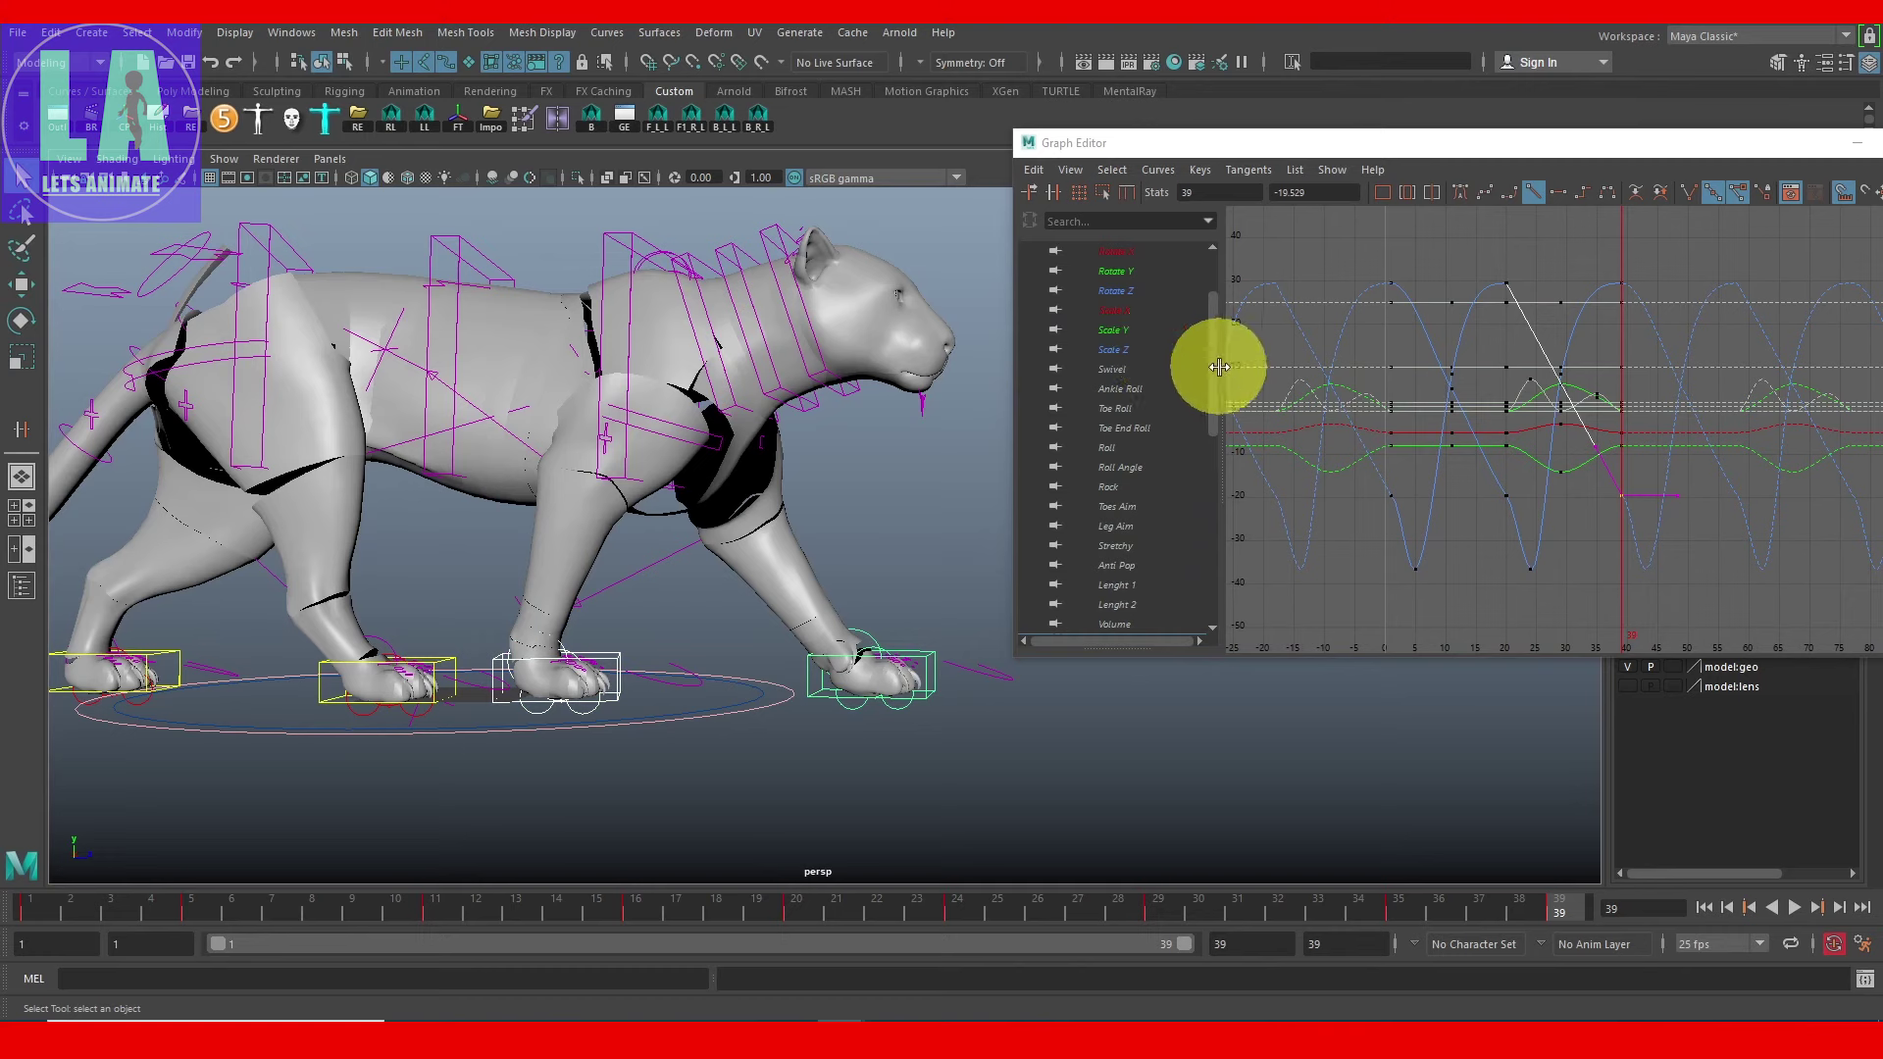
pyautogui.scroll(5, 1214, 362)
pyautogui.click(1150, 336)
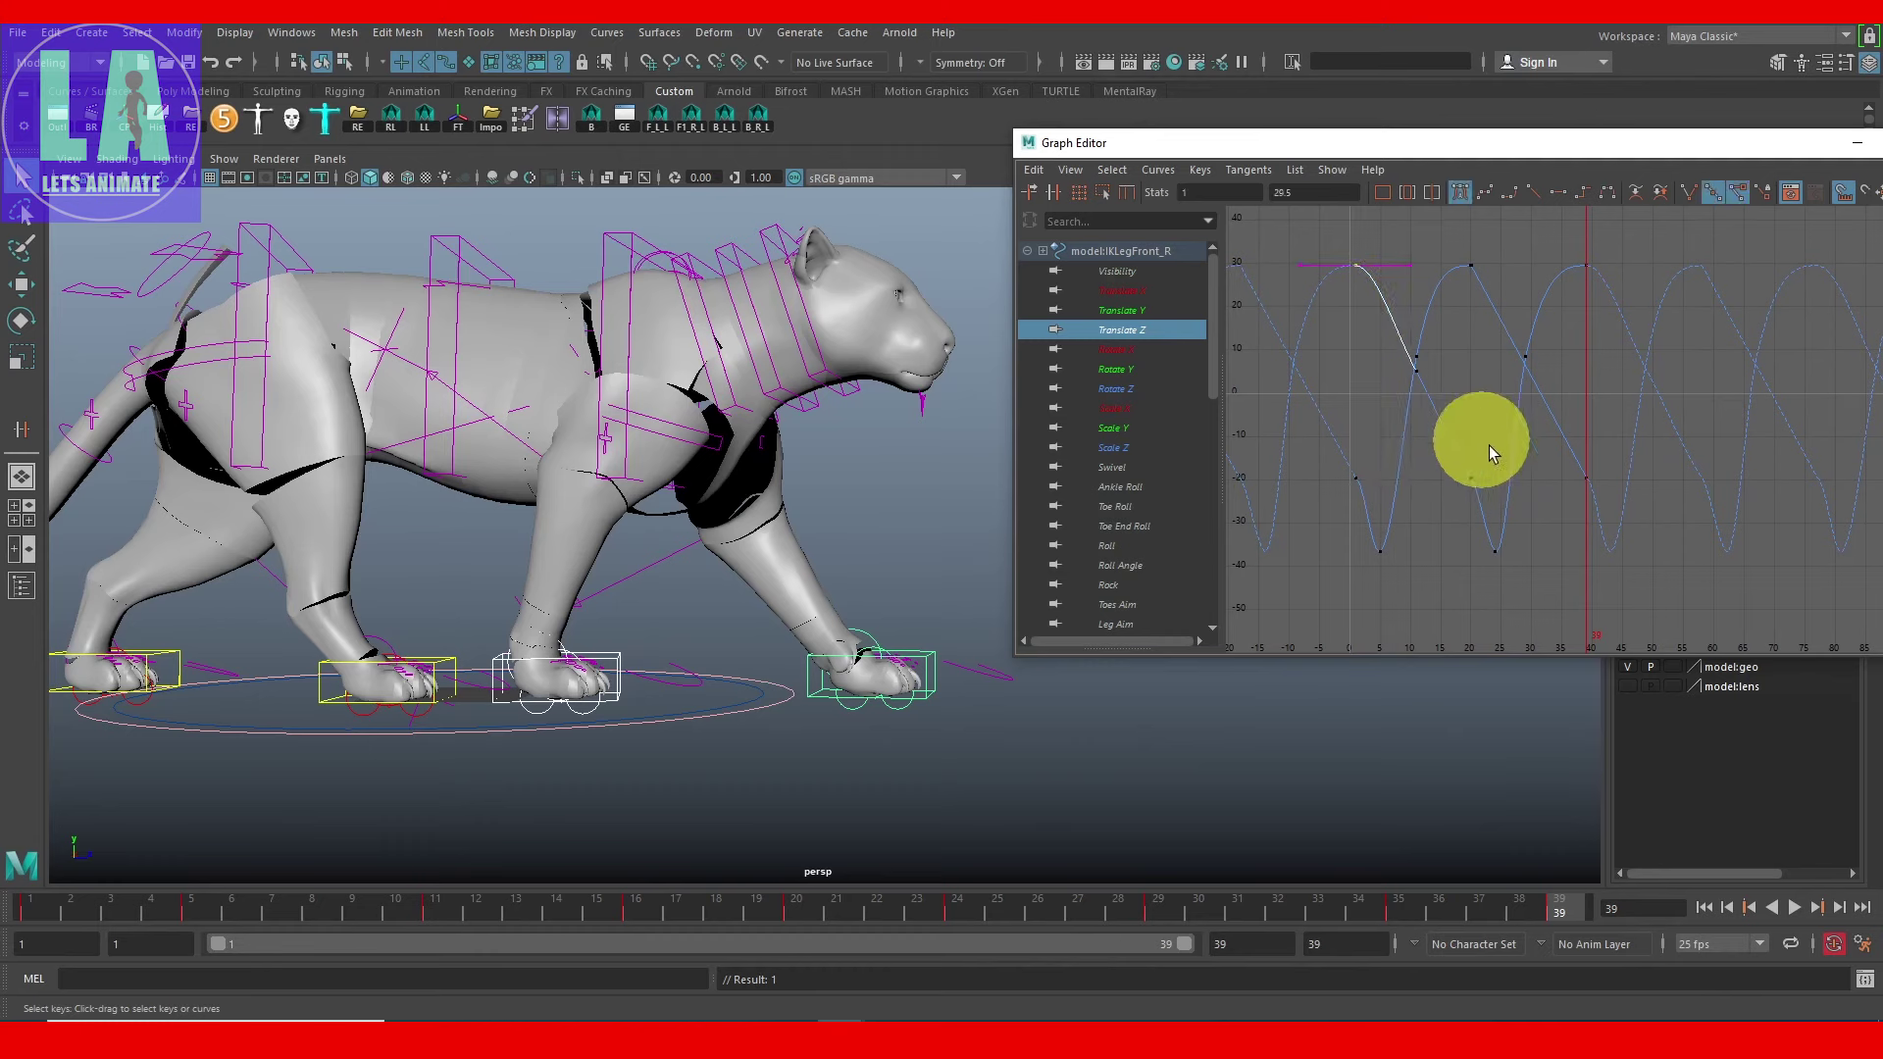
pyautogui.keyDown('alt'); pyautogui.moveTo(1520, 522); pyautogui.dragTo(1622, 534, button='right'); pyautogui.keyUp('alt')
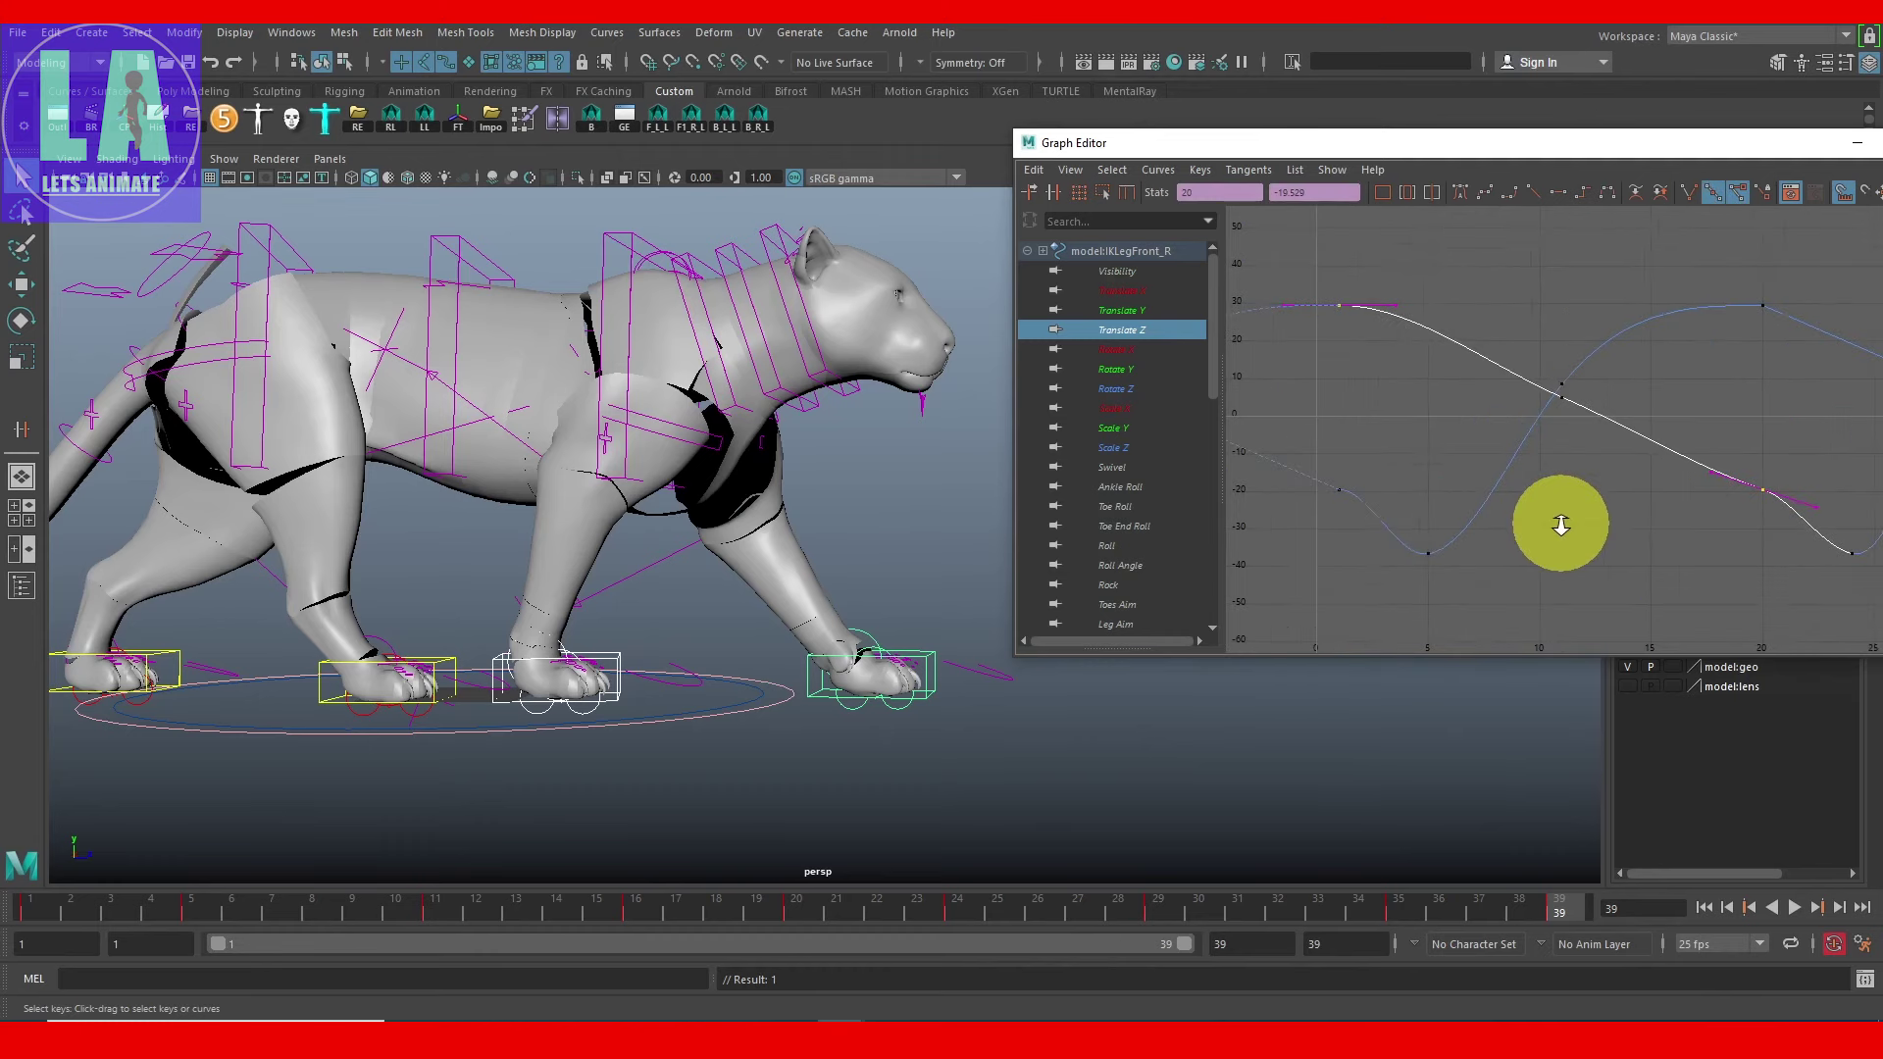
pyautogui.click(1556, 395)
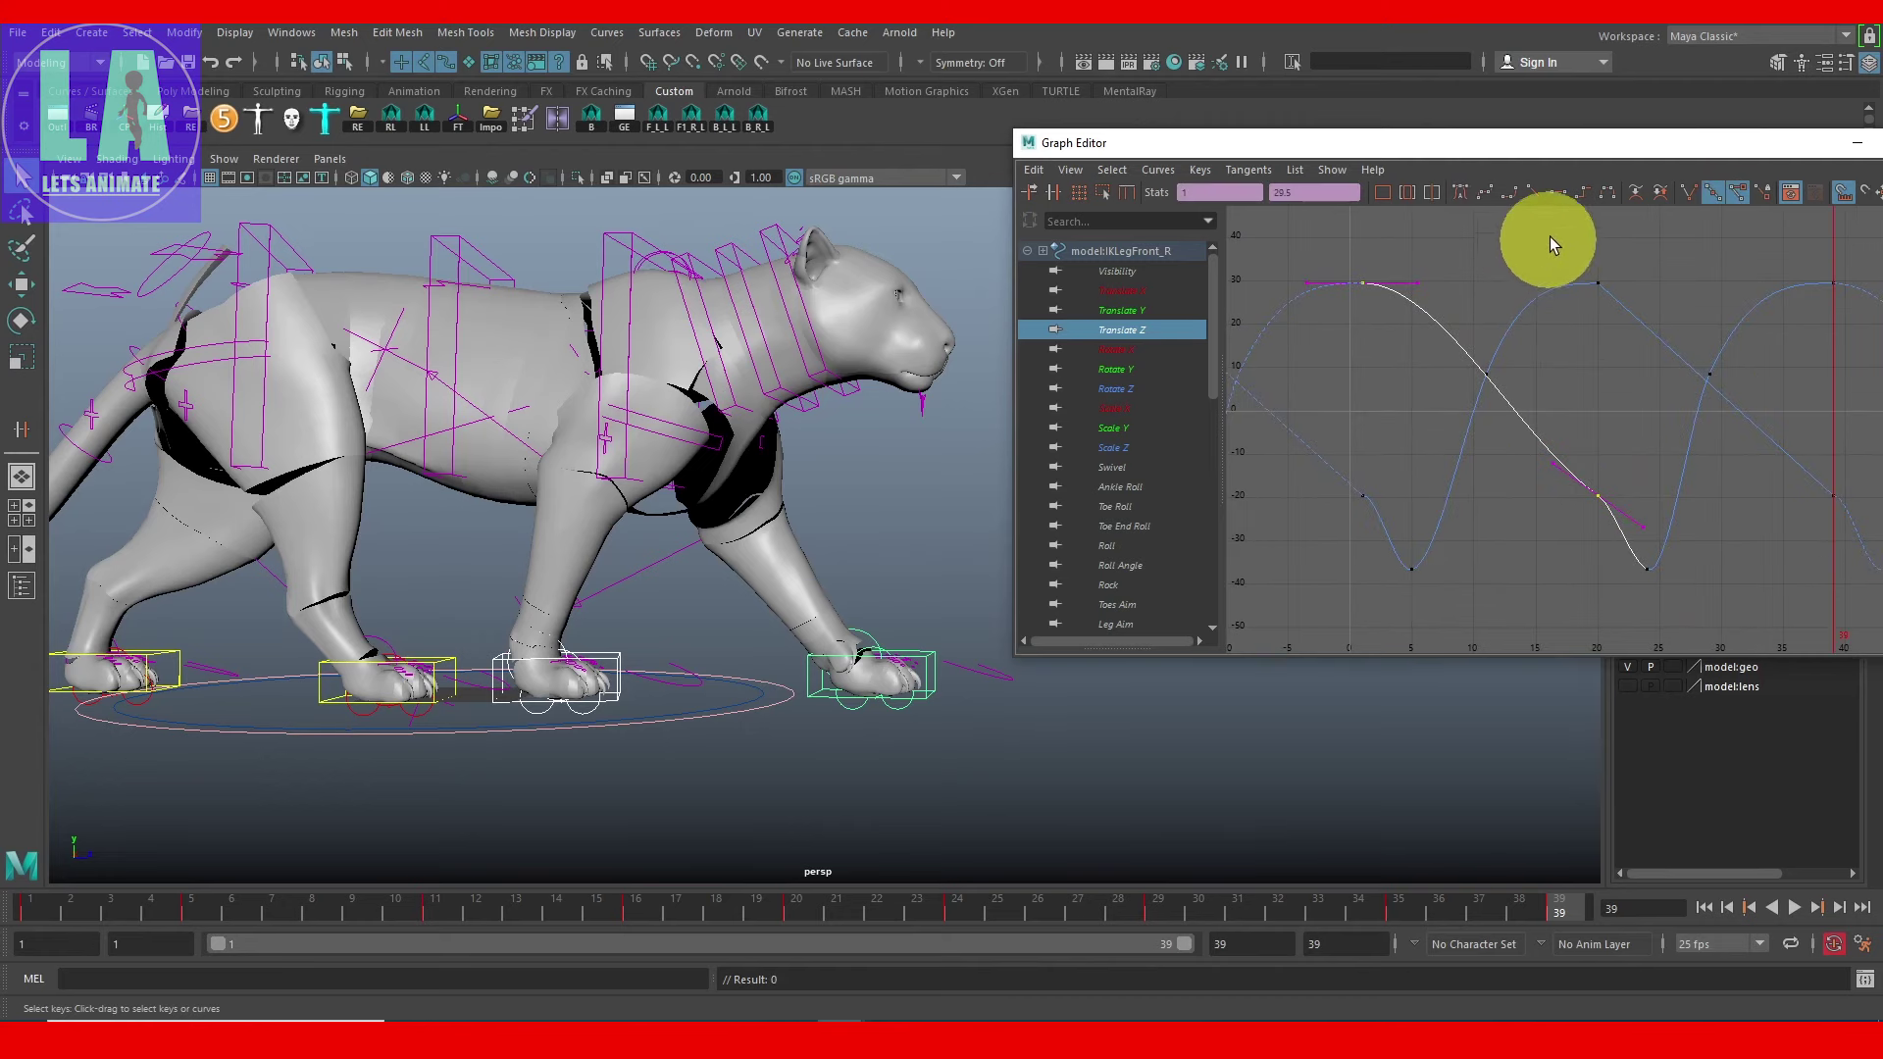
pyautogui.click(1530, 195)
# Step: Select the frame-20 key, switch to Move, and undo the last key edit
pyautogui.scroll(-2, 1339, 302)
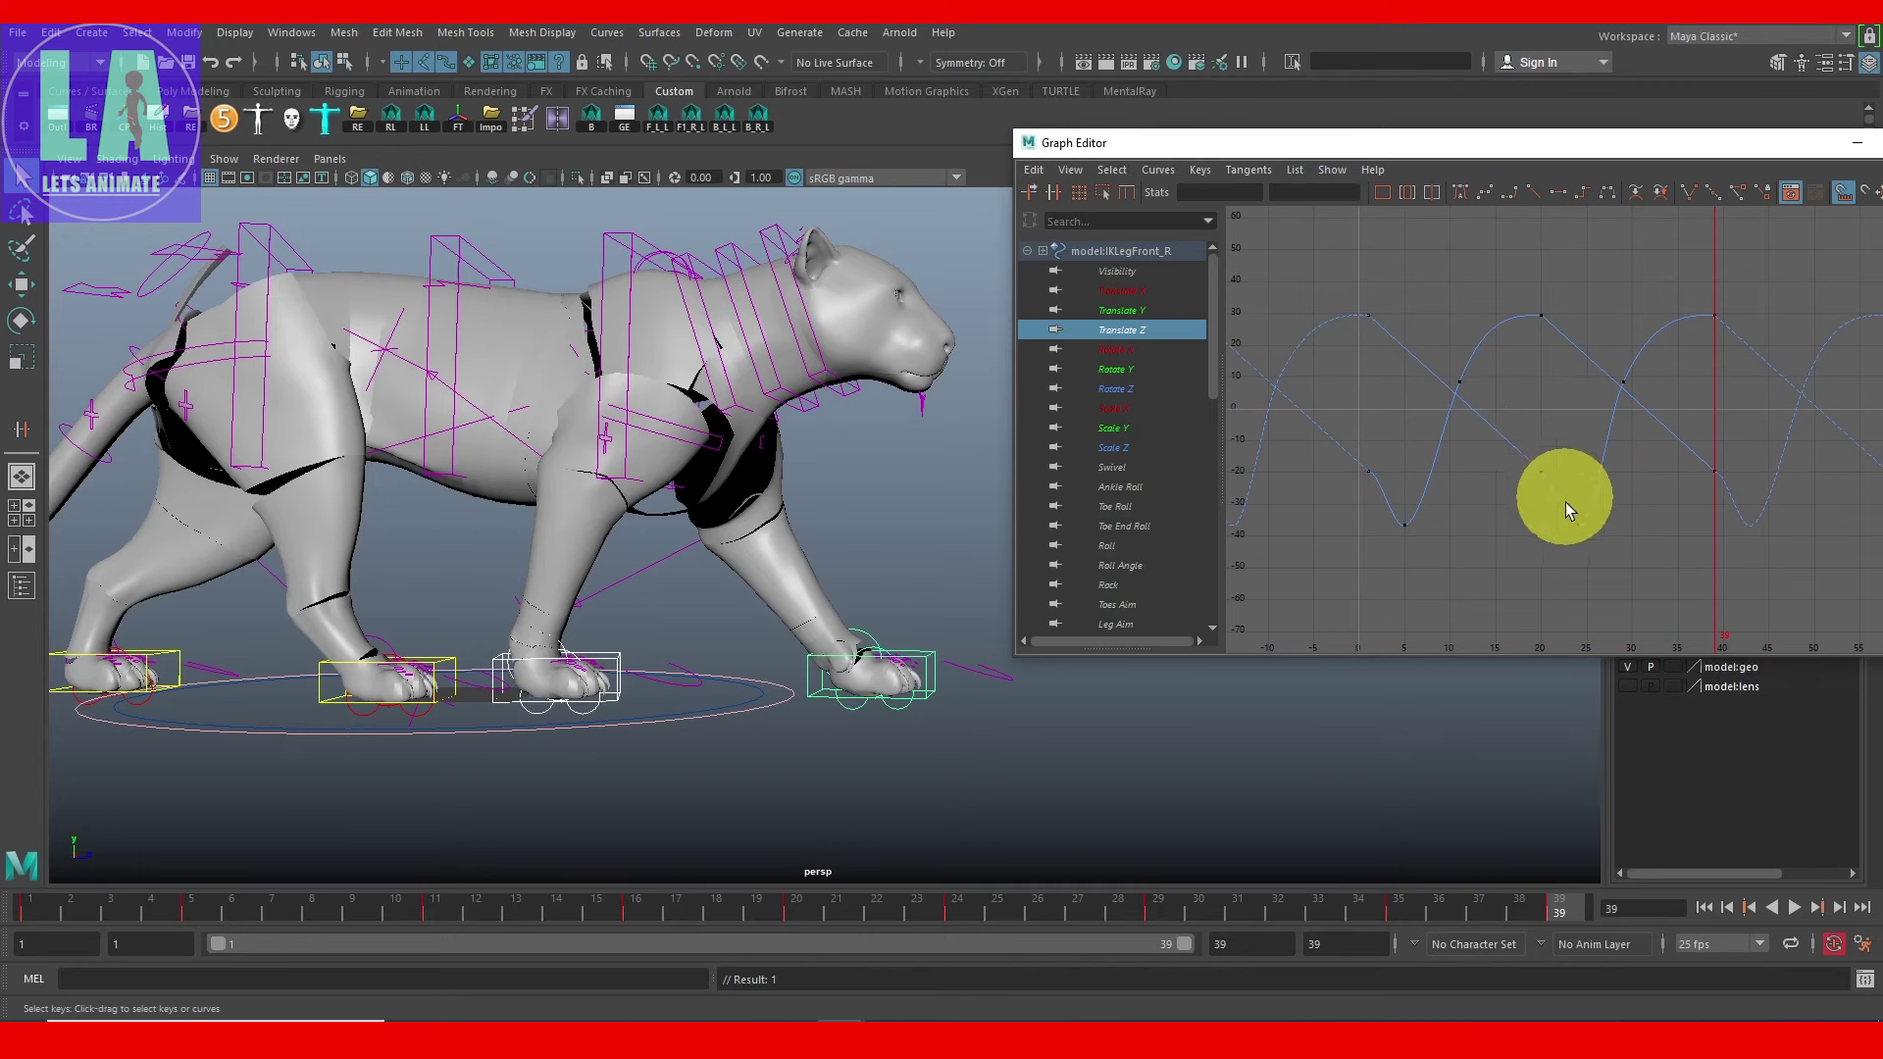
pyautogui.moveTo(1591, 498); pyautogui.dragTo(1530, 461)
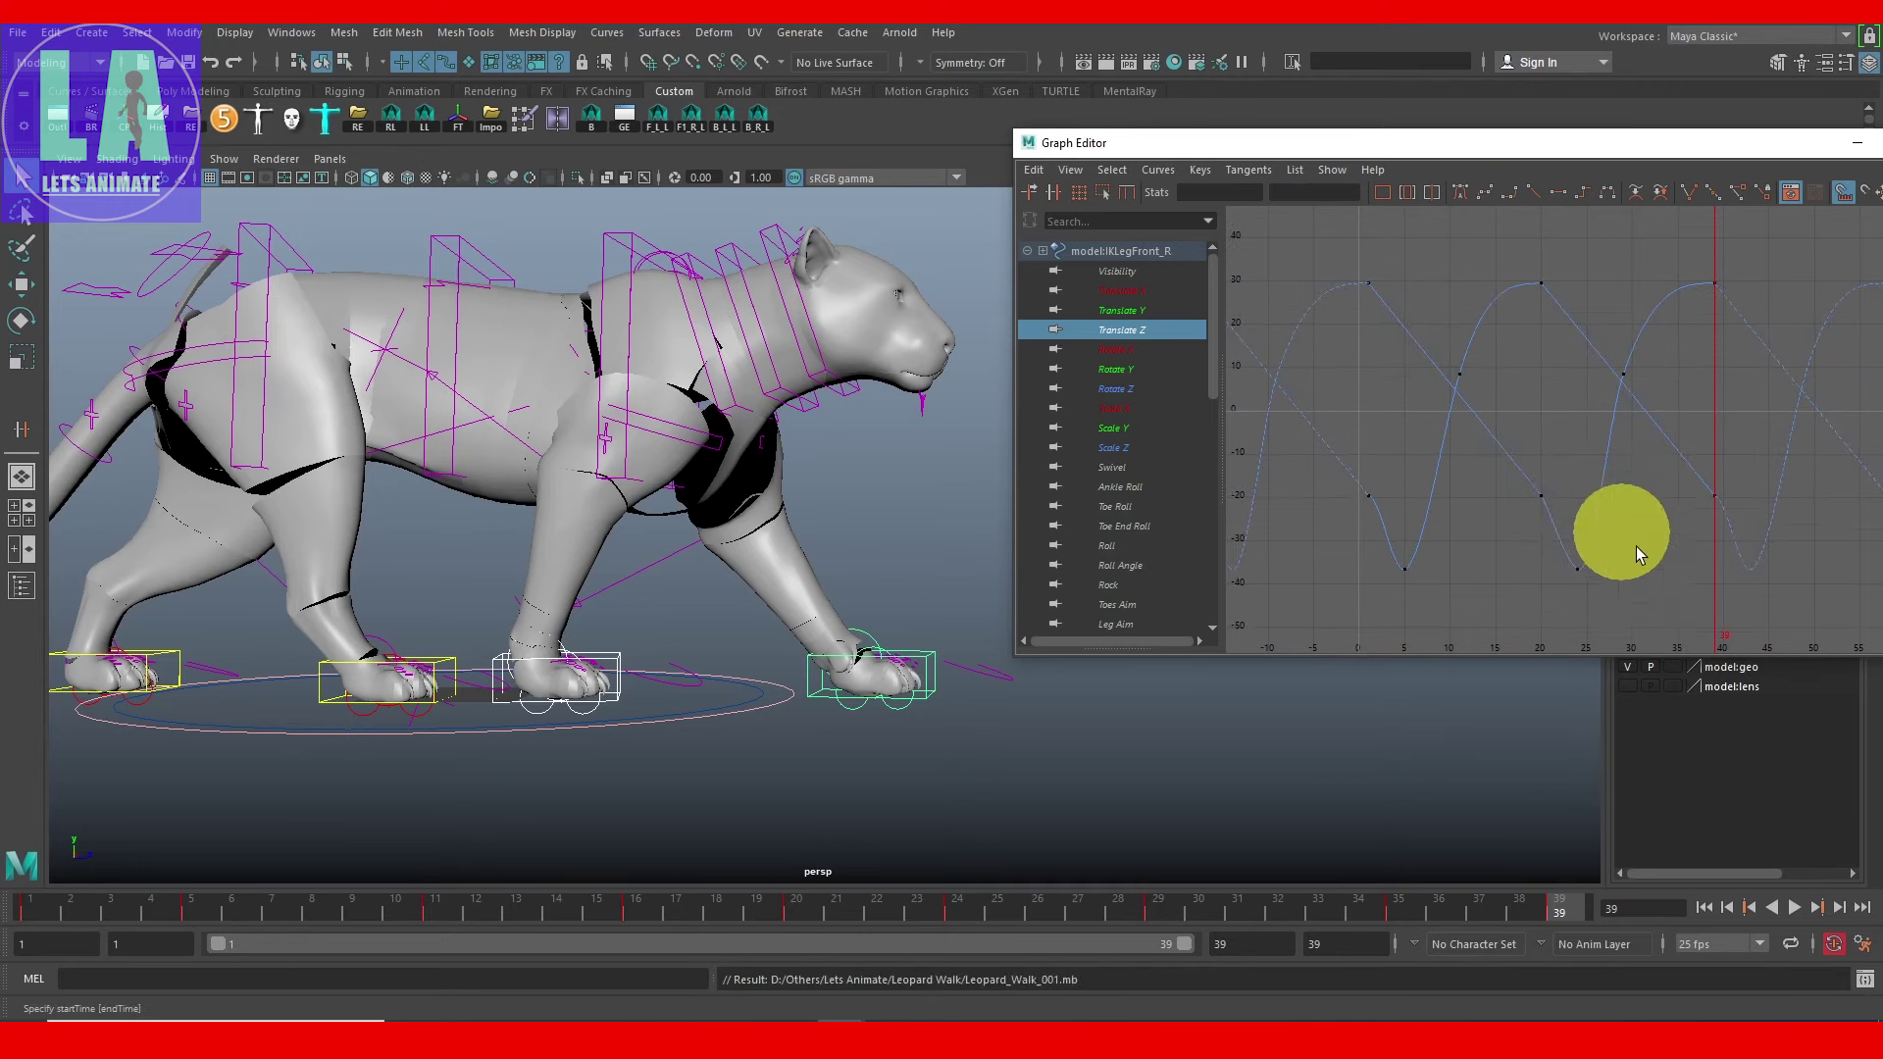
pyautogui.scroll(-2, 1661, 618)
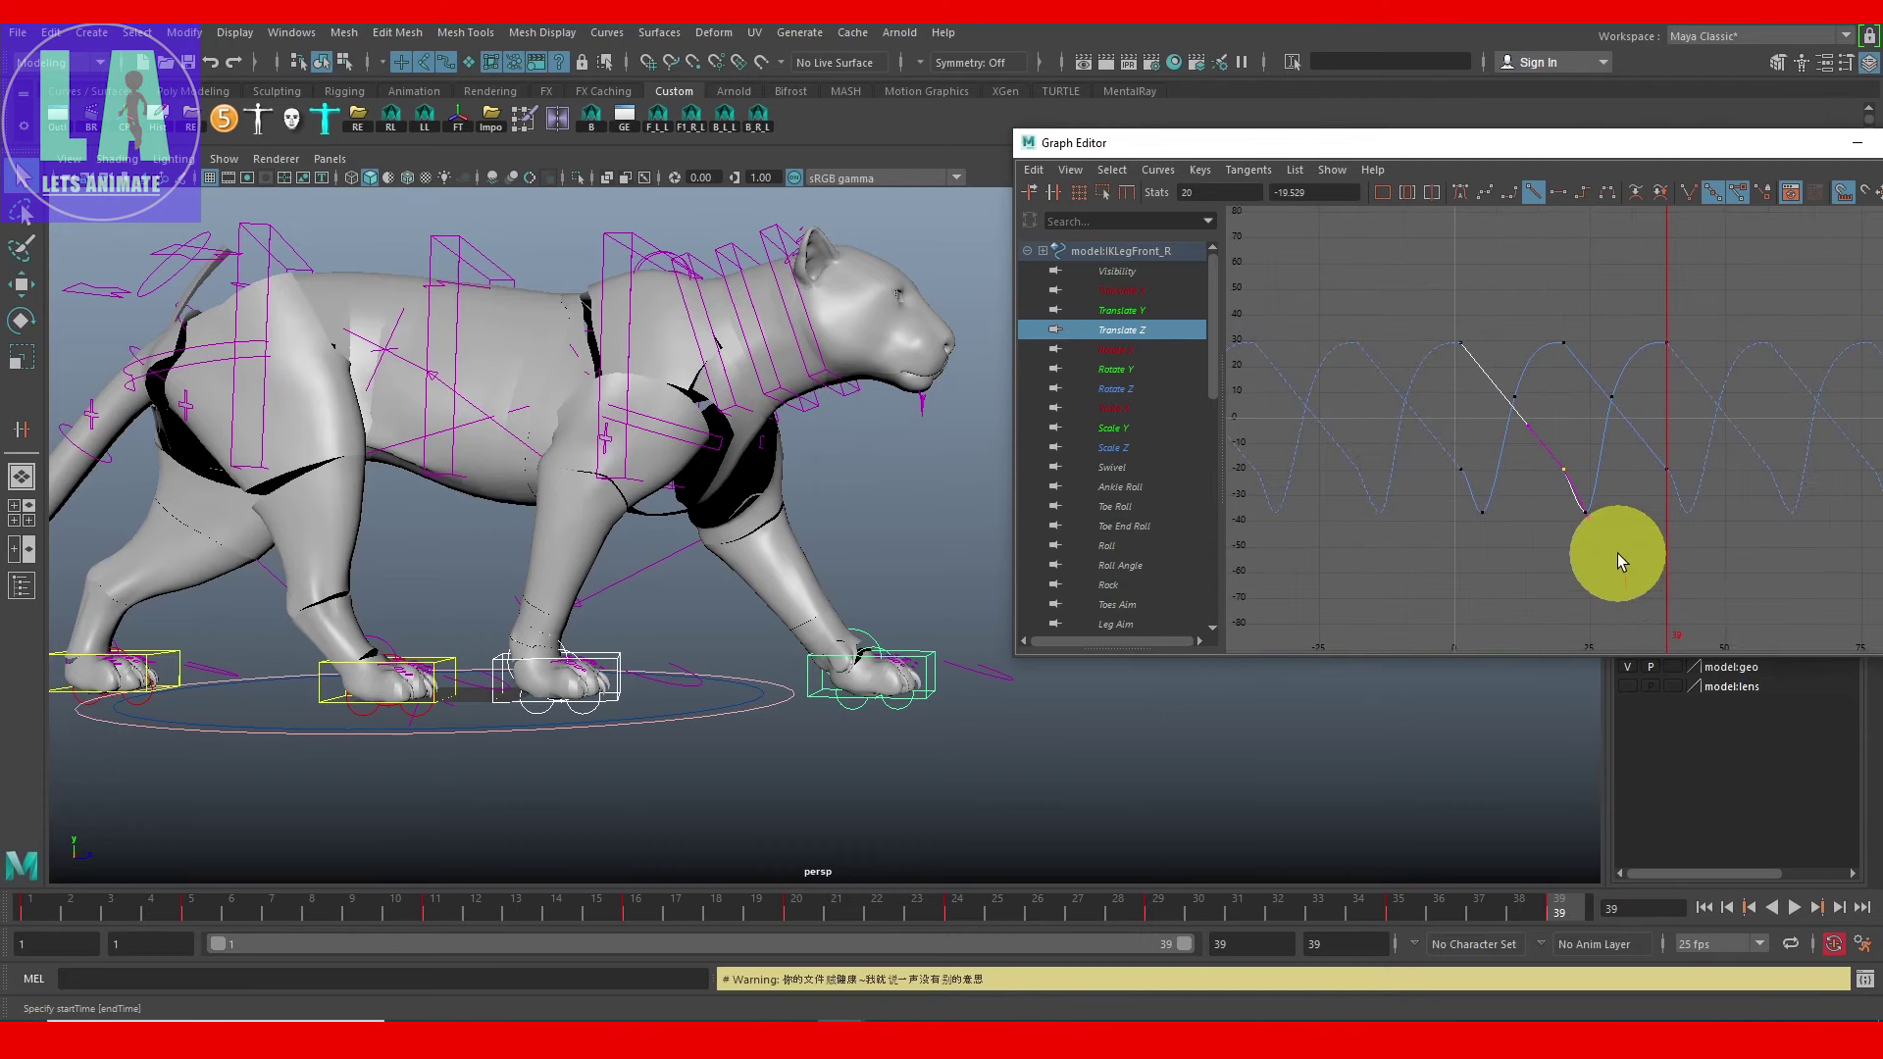
pyautogui.scroll(2, 1616, 547)
pyautogui.press('w')
pyautogui.hotkey('ctrl', 'z')
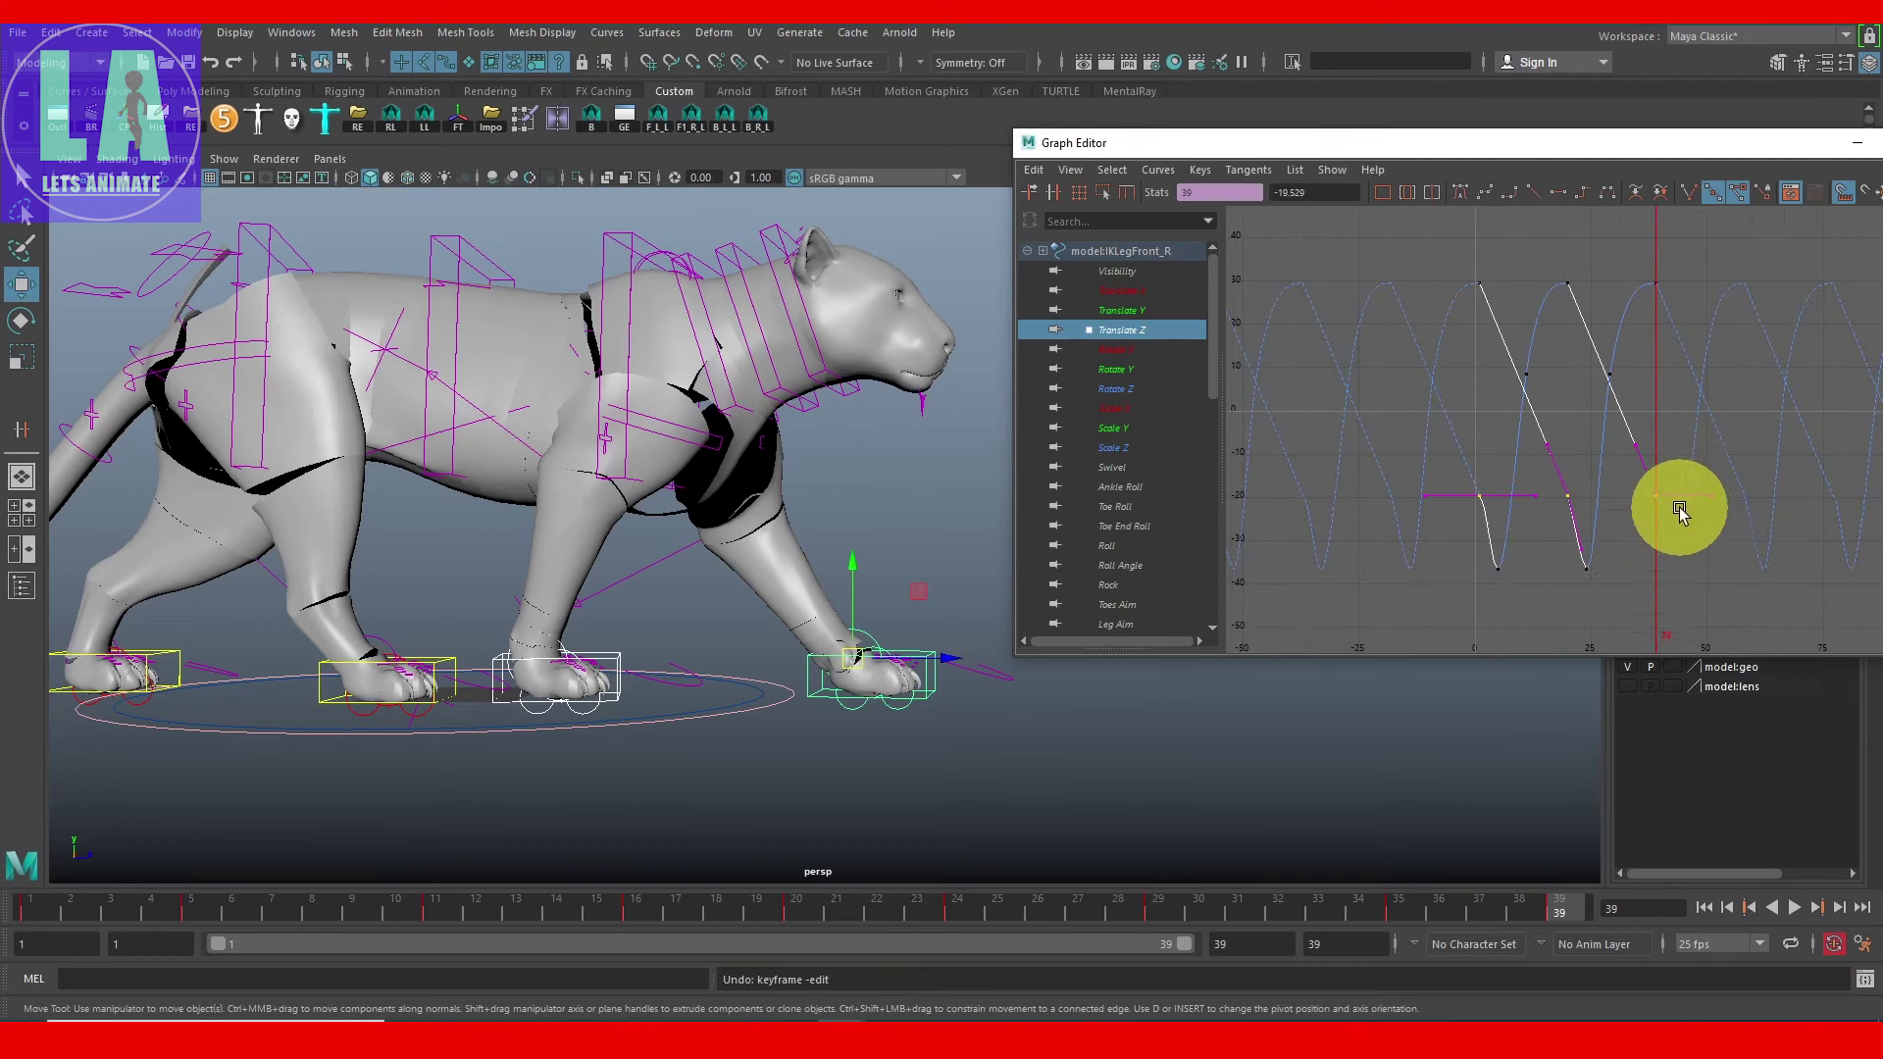
# Step: Lower the front leg curve's bottom keys at frames 5 and 24 slightly and break their tangents
pyautogui.moveTo(1601, 484); pyautogui.dragTo(1605, 503, button='middle')
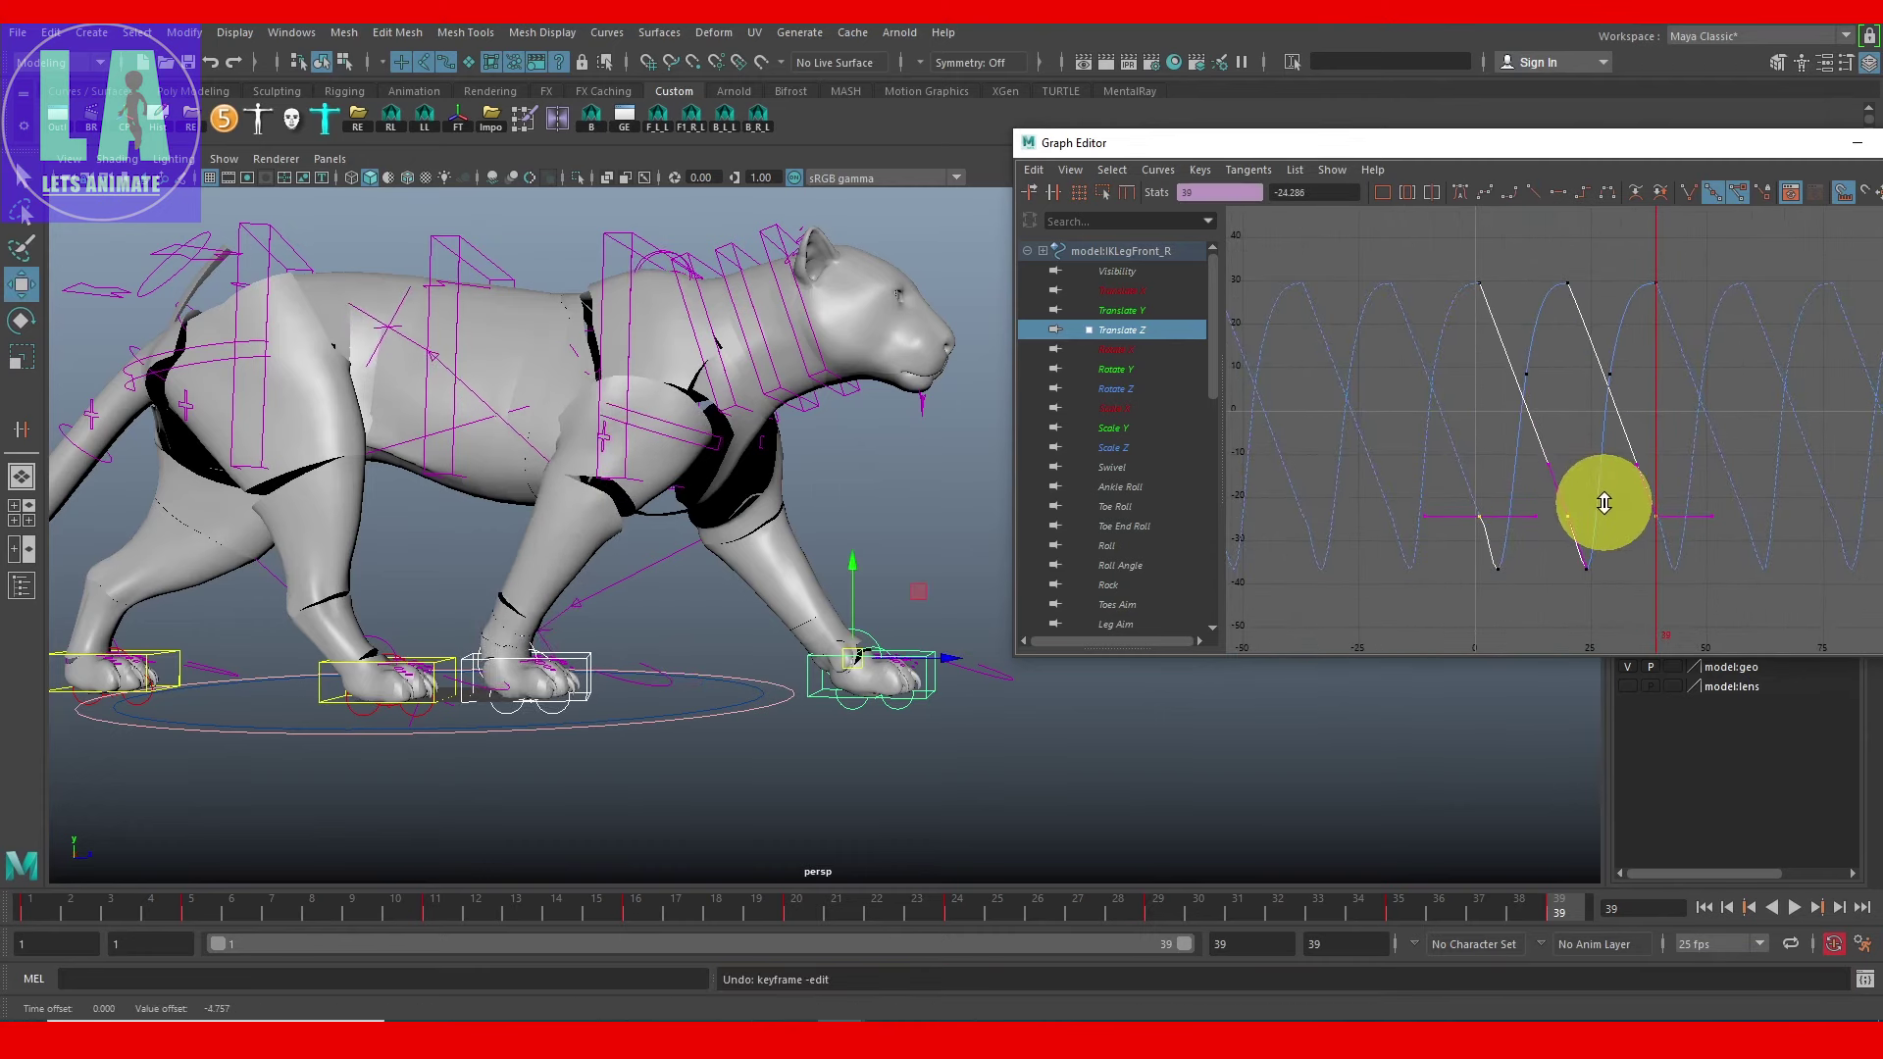
pyautogui.keyDown('alt'); pyautogui.moveTo(1610, 504); pyautogui.dragTo(1686, 497, button='right'); pyautogui.keyUp('alt')
pyautogui.keyDown('alt'); pyautogui.moveTo(1686, 496); pyautogui.dragTo(1585, 462, button='middle'); pyautogui.keyUp('alt')
pyautogui.keyDown('alt'); pyautogui.moveTo(1585, 462); pyautogui.dragTo(1686, 563, button='right'); pyautogui.keyUp('alt')
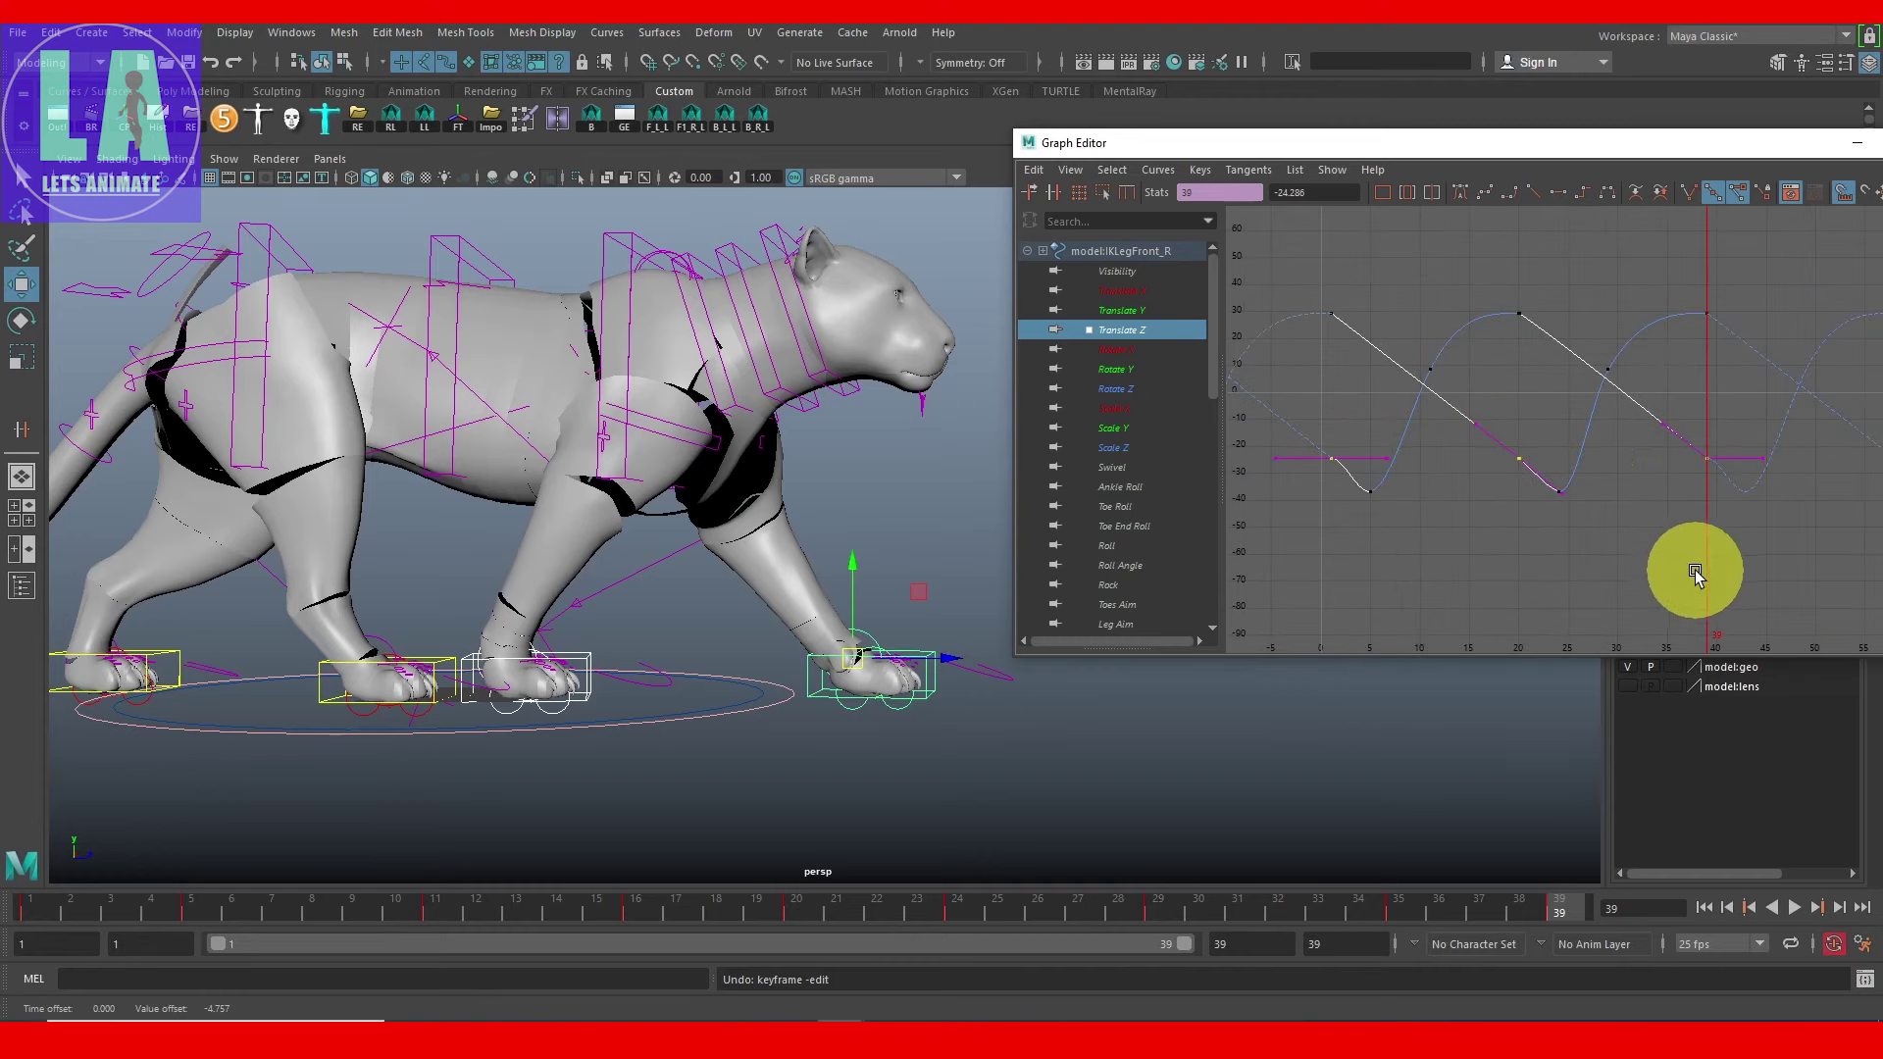
pyautogui.keyDown('alt'); pyautogui.moveTo(1686, 563); pyautogui.dragTo(1645, 578, button='middle'); pyautogui.keyUp('alt')
pyautogui.keyDown('alt'); pyautogui.moveTo(1645, 579); pyautogui.dragTo(1610, 567, button='right'); pyautogui.keyUp('alt')
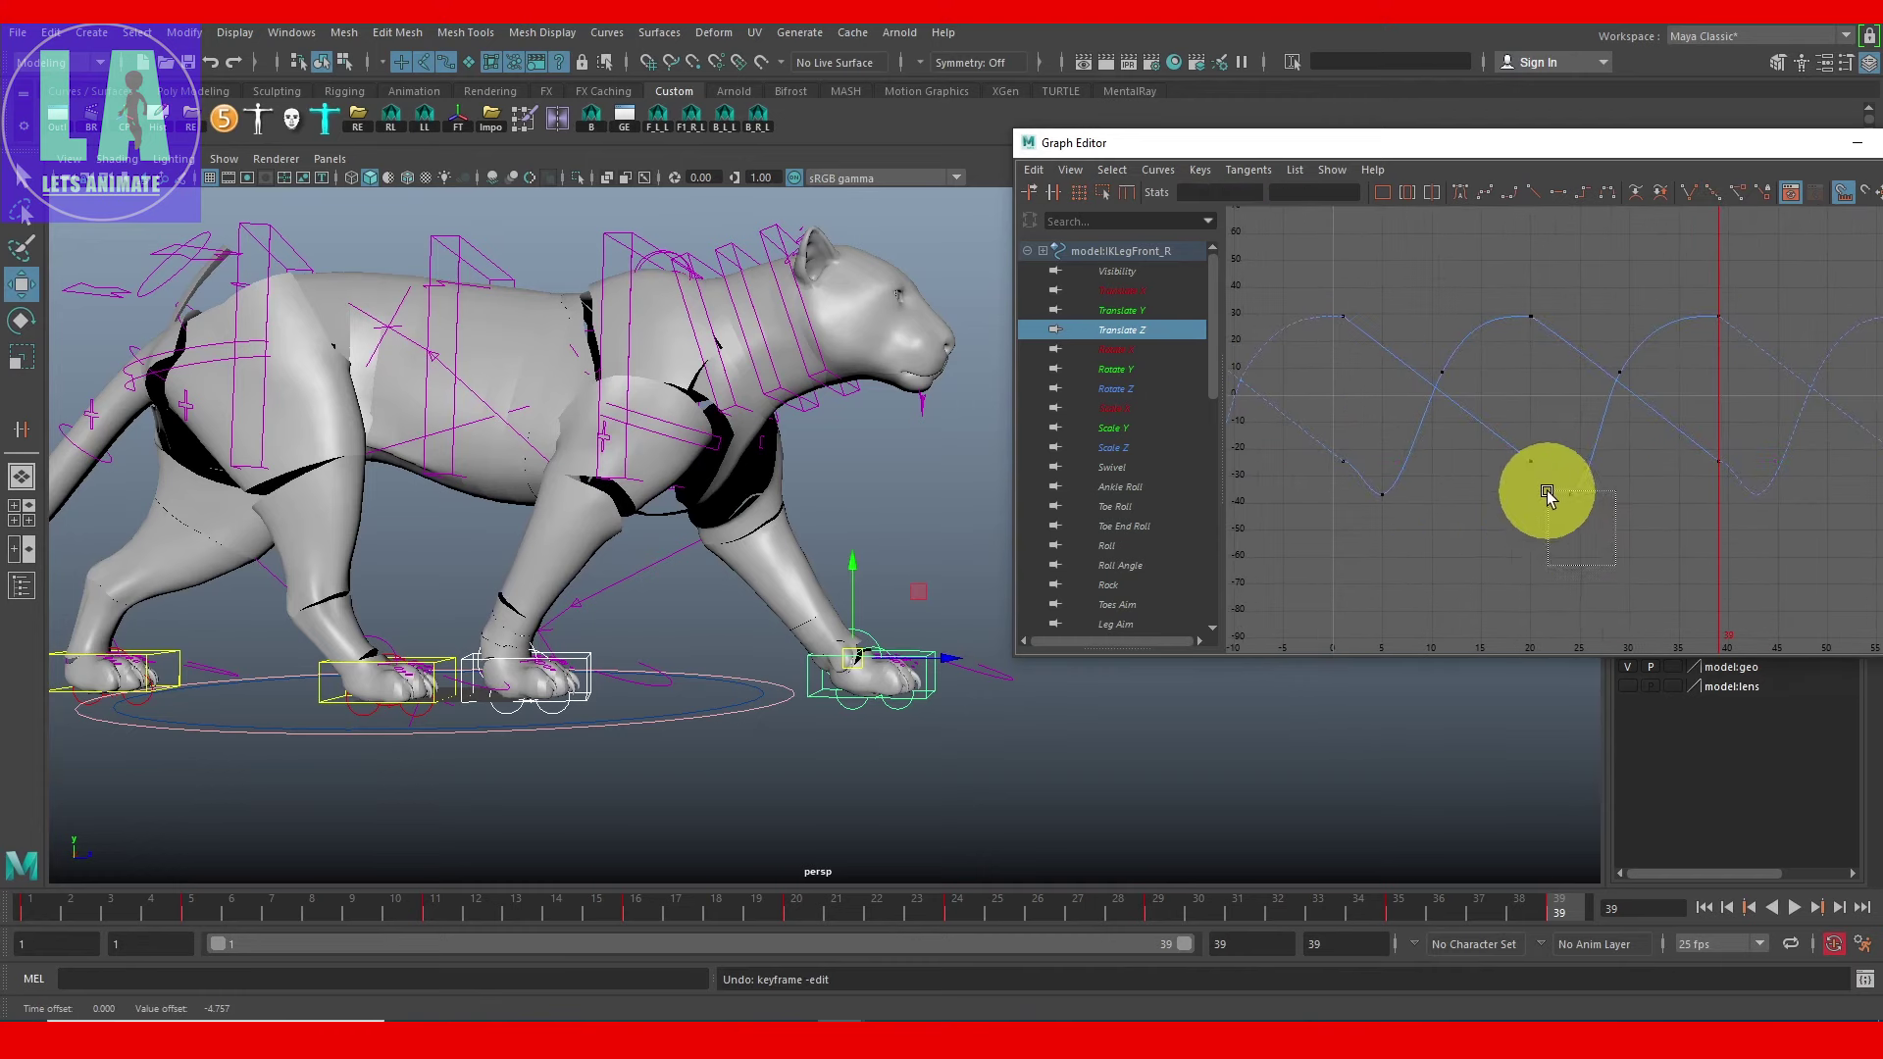
pyautogui.moveTo(1546, 491); pyautogui.dragTo(1363, 491)
pyautogui.click(1604, 44)
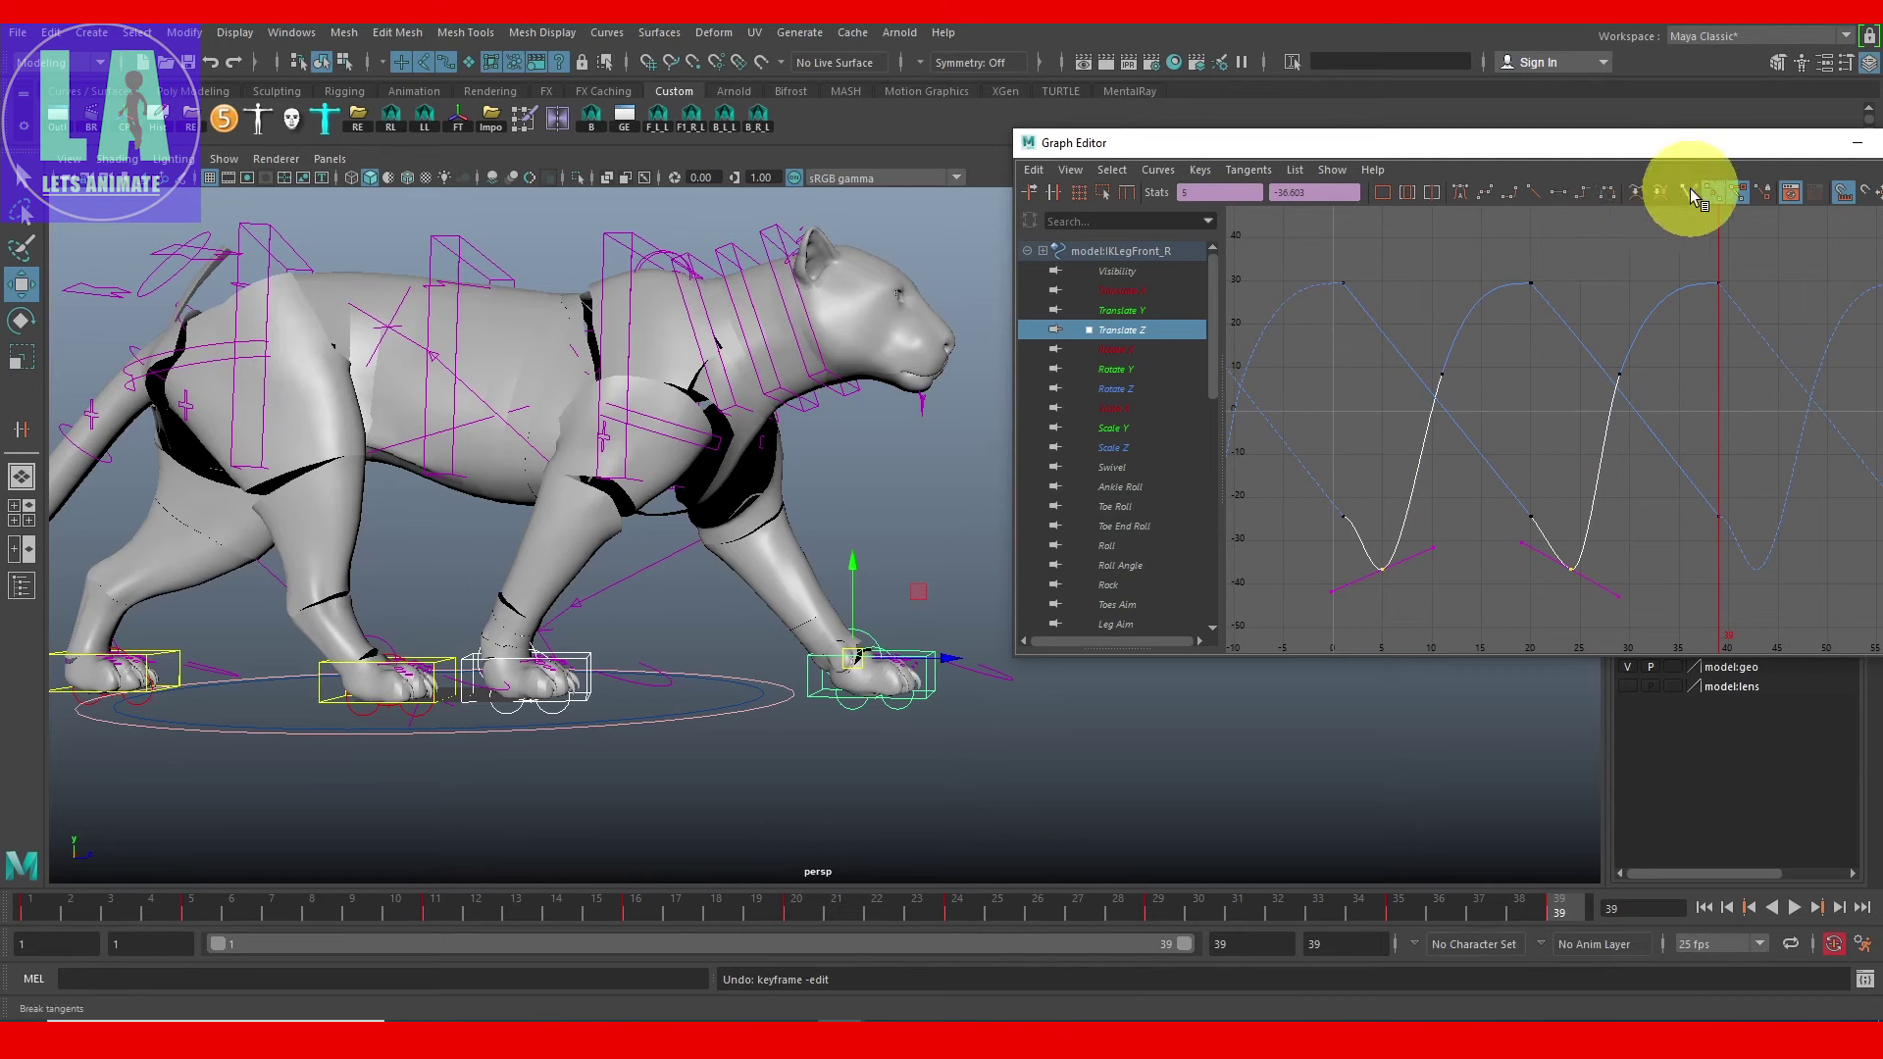
# Step: Angle the frame-5 incoming tangent, make both low keys linear, and steepen frame 24's outgoing tangent
pyautogui.click(1421, 576)
pyautogui.moveTo(1308, 578); pyautogui.dragTo(1359, 628)
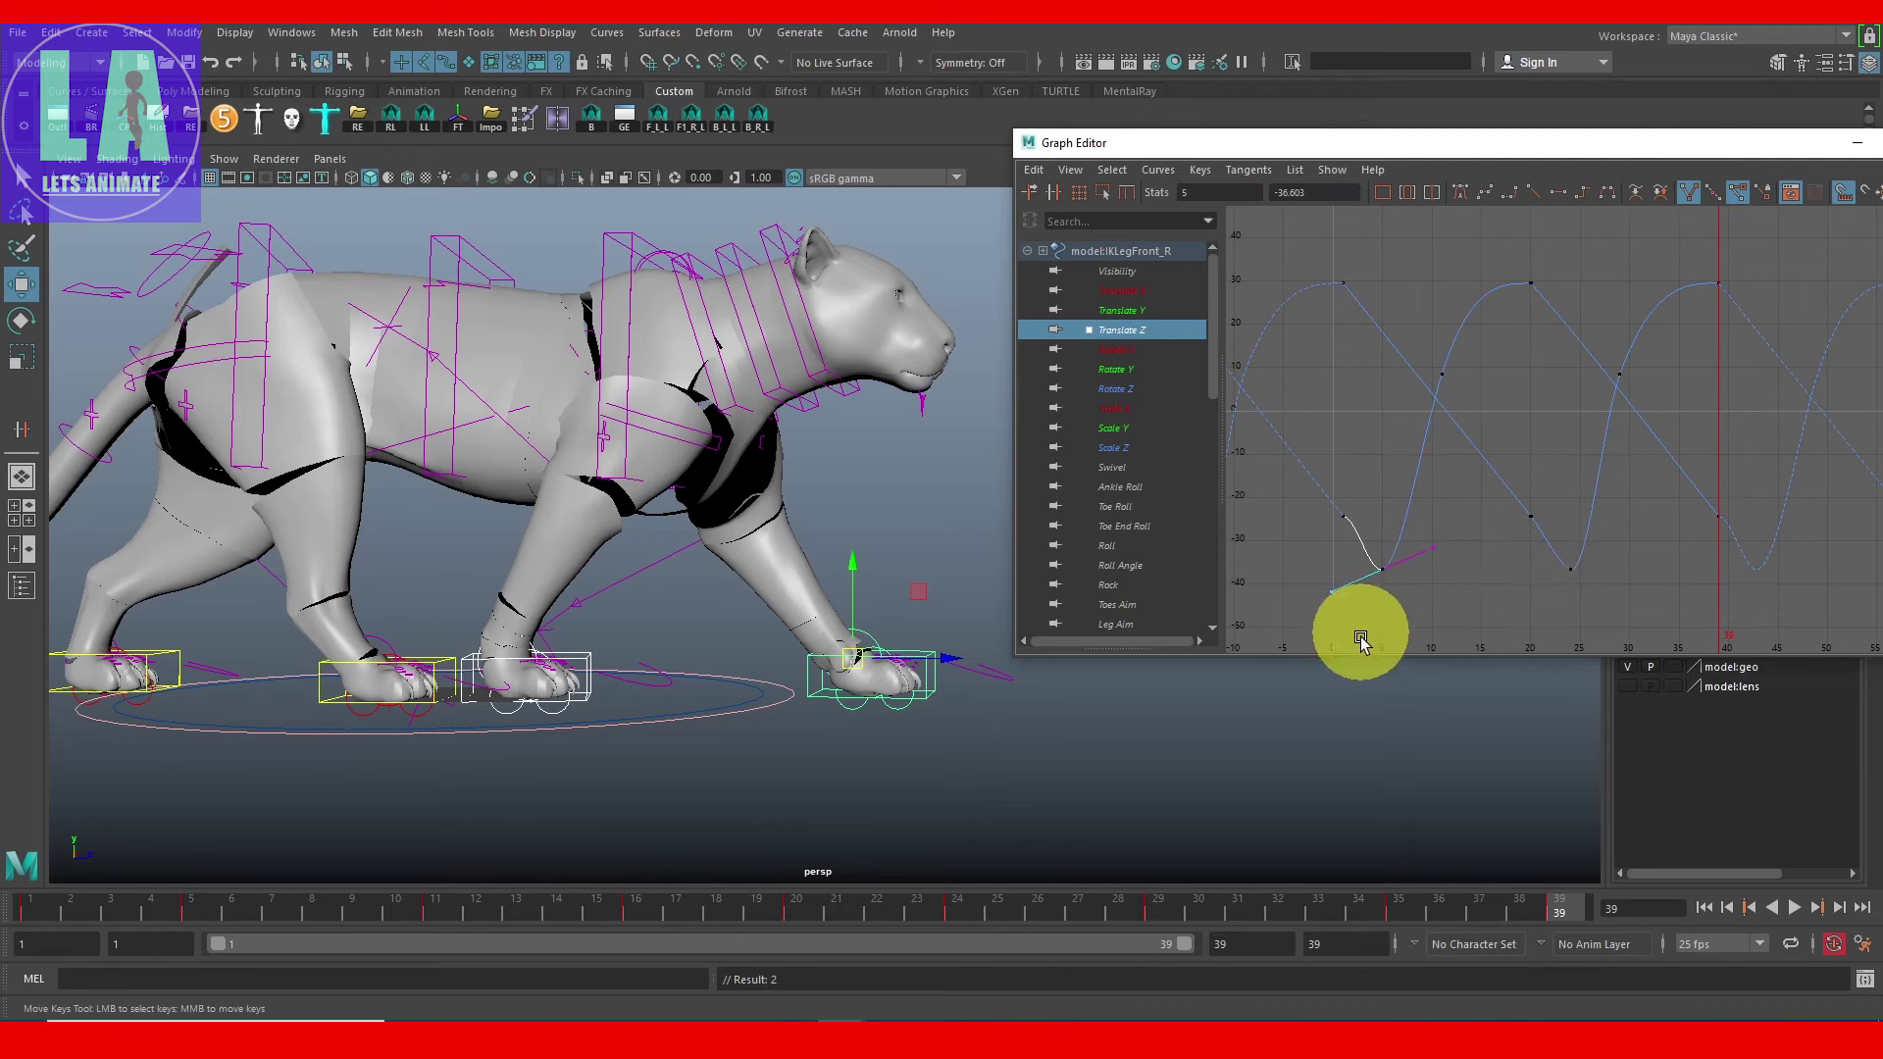
pyautogui.keyDown('shift'); pyautogui.click(1571, 569); pyautogui.keyUp('shift')
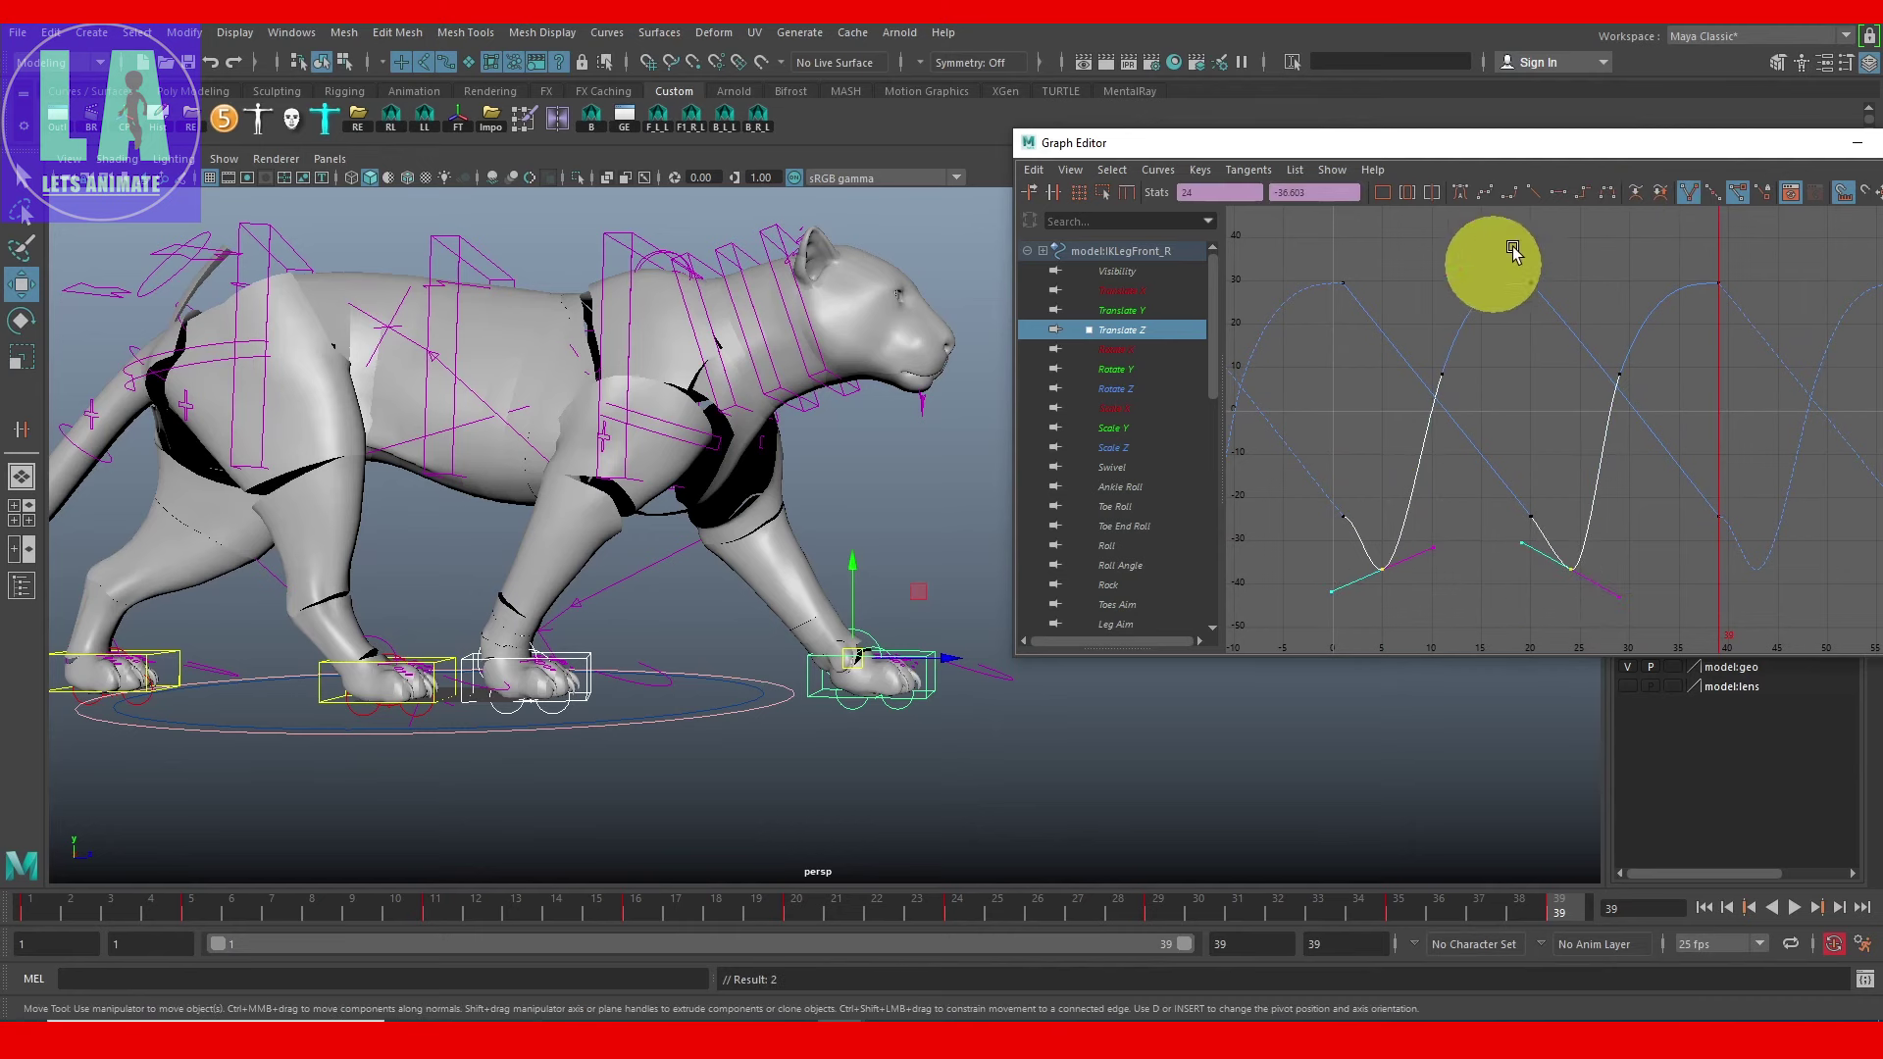
pyautogui.click(1532, 192)
pyautogui.click(1581, 542)
pyautogui.moveTo(1591, 543); pyautogui.dragTo(1613, 538)
pyautogui.moveTo(1678, 577)
pyautogui.keyDown('alt'); pyautogui.mouseDown(button='right')
pyautogui.moveTo(1669, 550)
pyautogui.moveTo(1724, 600)
pyautogui.mouseUp(button='right'); pyautogui.keyUp('alt')
# Step: Make the frame-20 key's tangent linear, then orbit to a side view of the leopard
pyautogui.click(1346, 482)
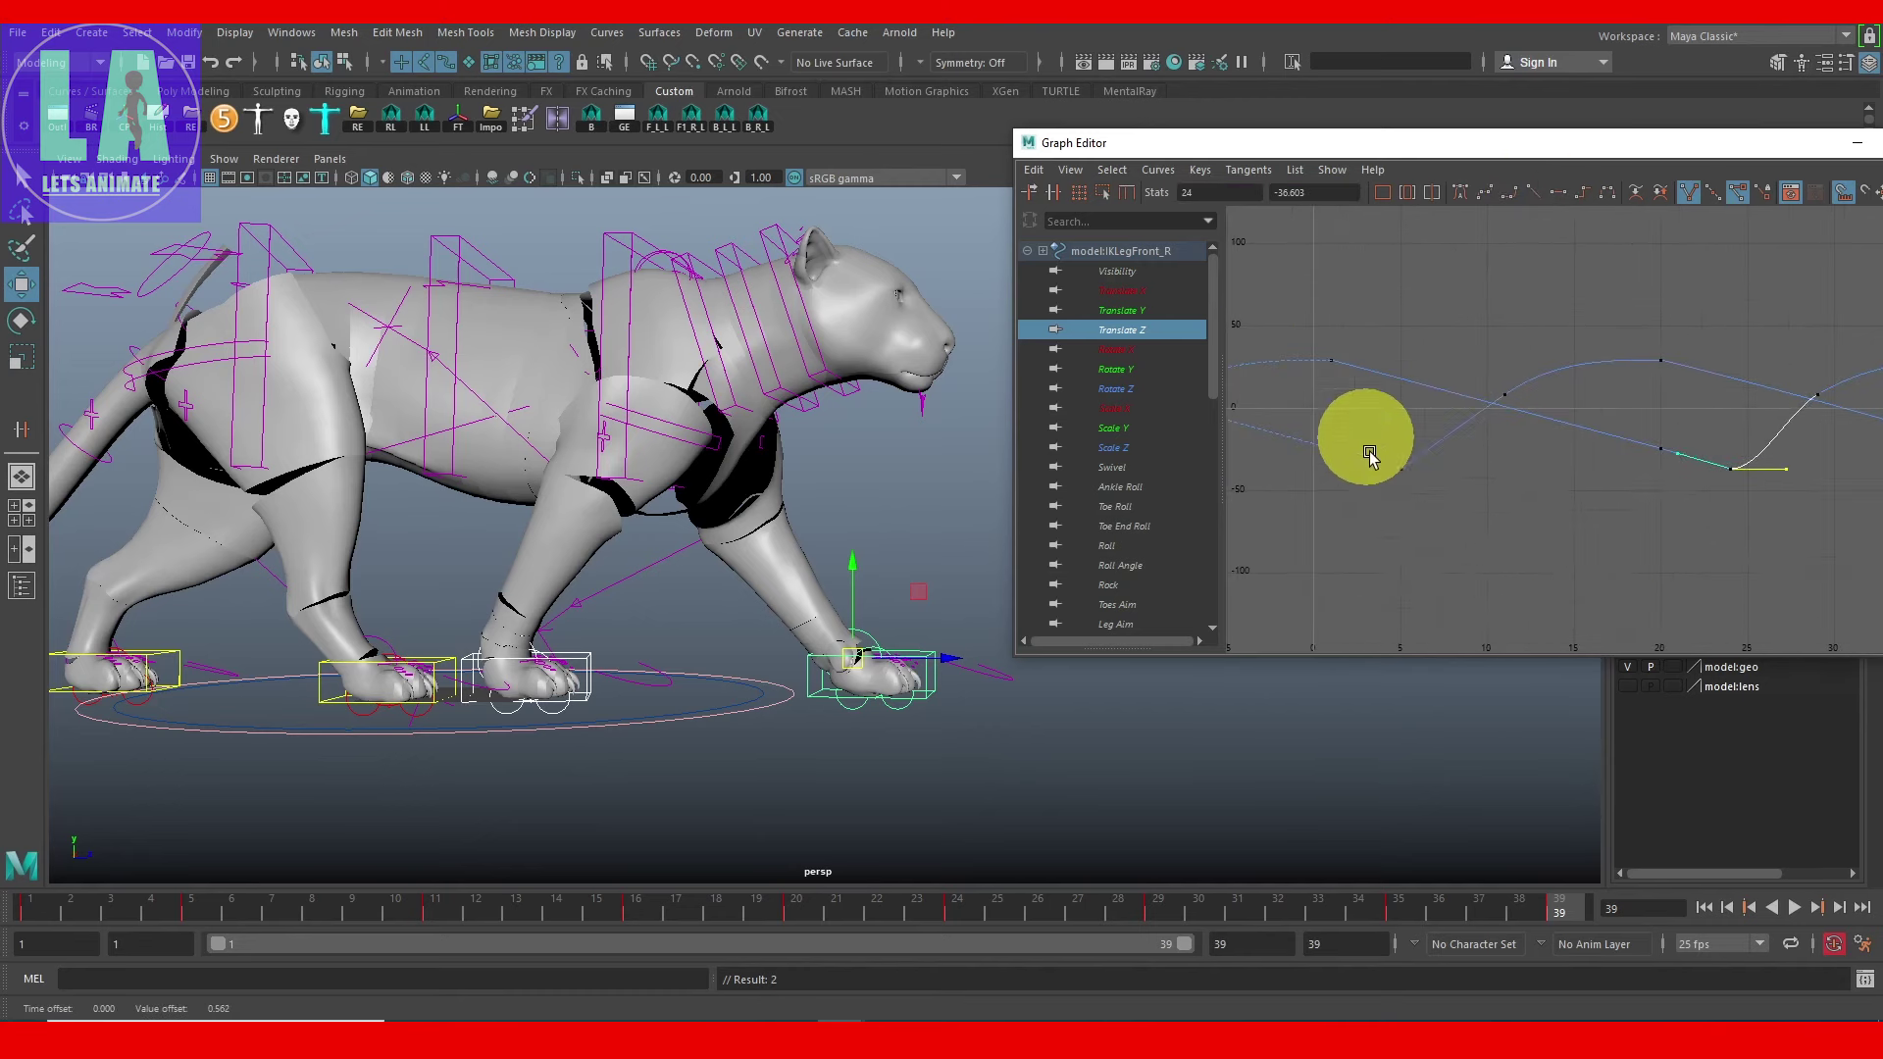
pyautogui.press('a')
pyautogui.keyDown('alt'); pyautogui.moveTo(1656, 475); pyautogui.dragTo(1610, 546, button='right'); pyautogui.keyUp('alt')
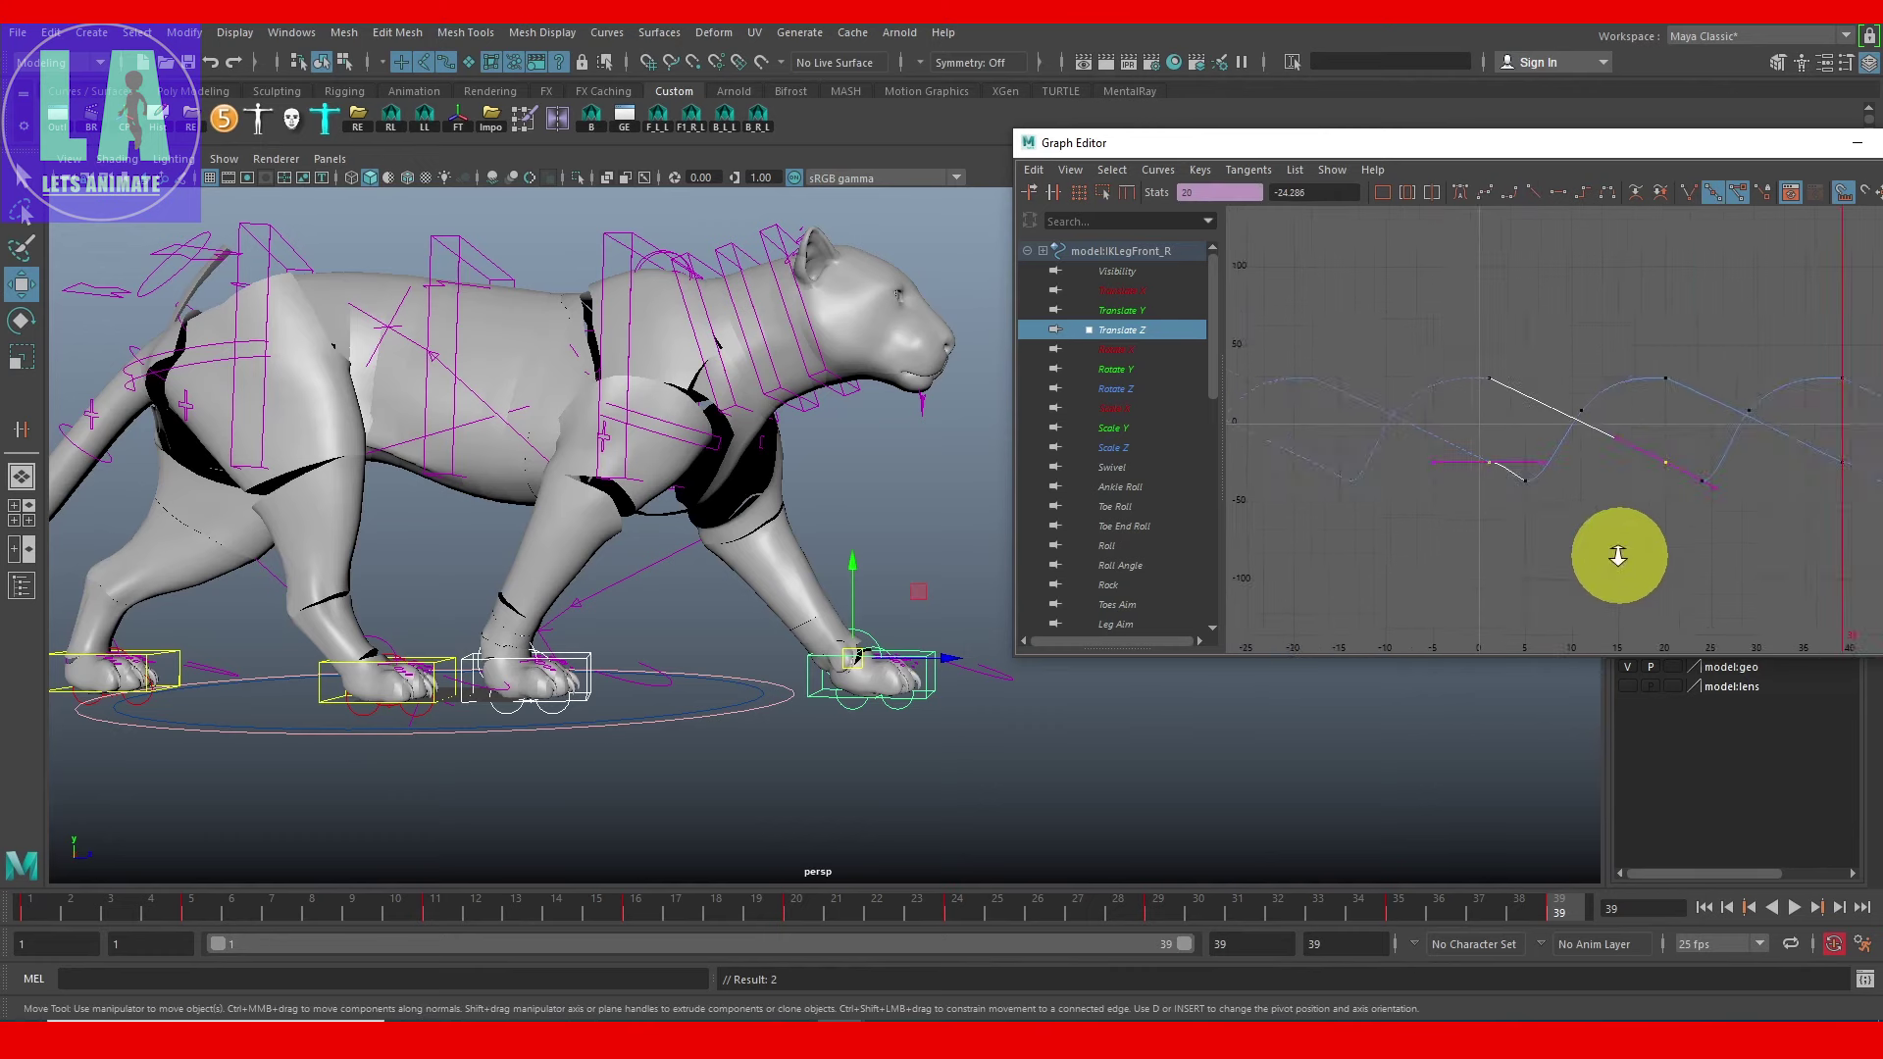
pyautogui.click(1532, 192)
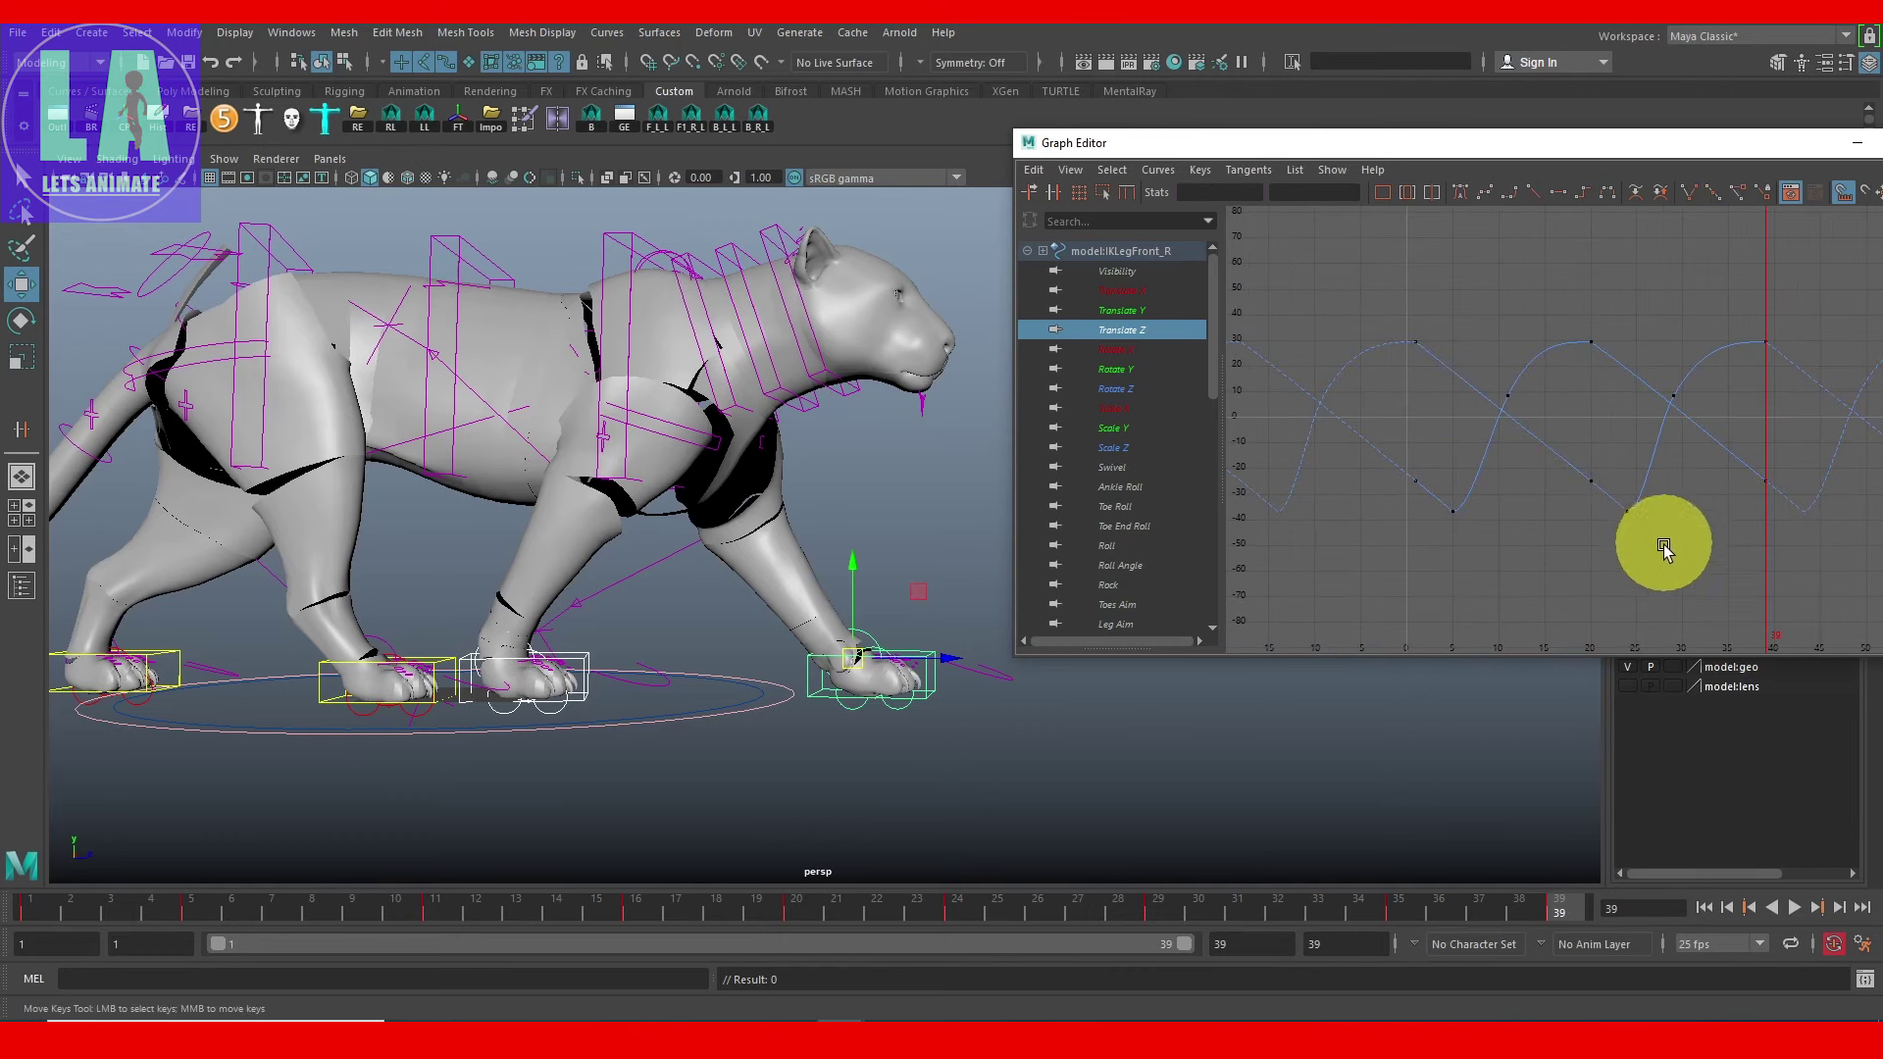
pyautogui.moveTo(1672, 579); pyautogui.dragTo(1620, 500)
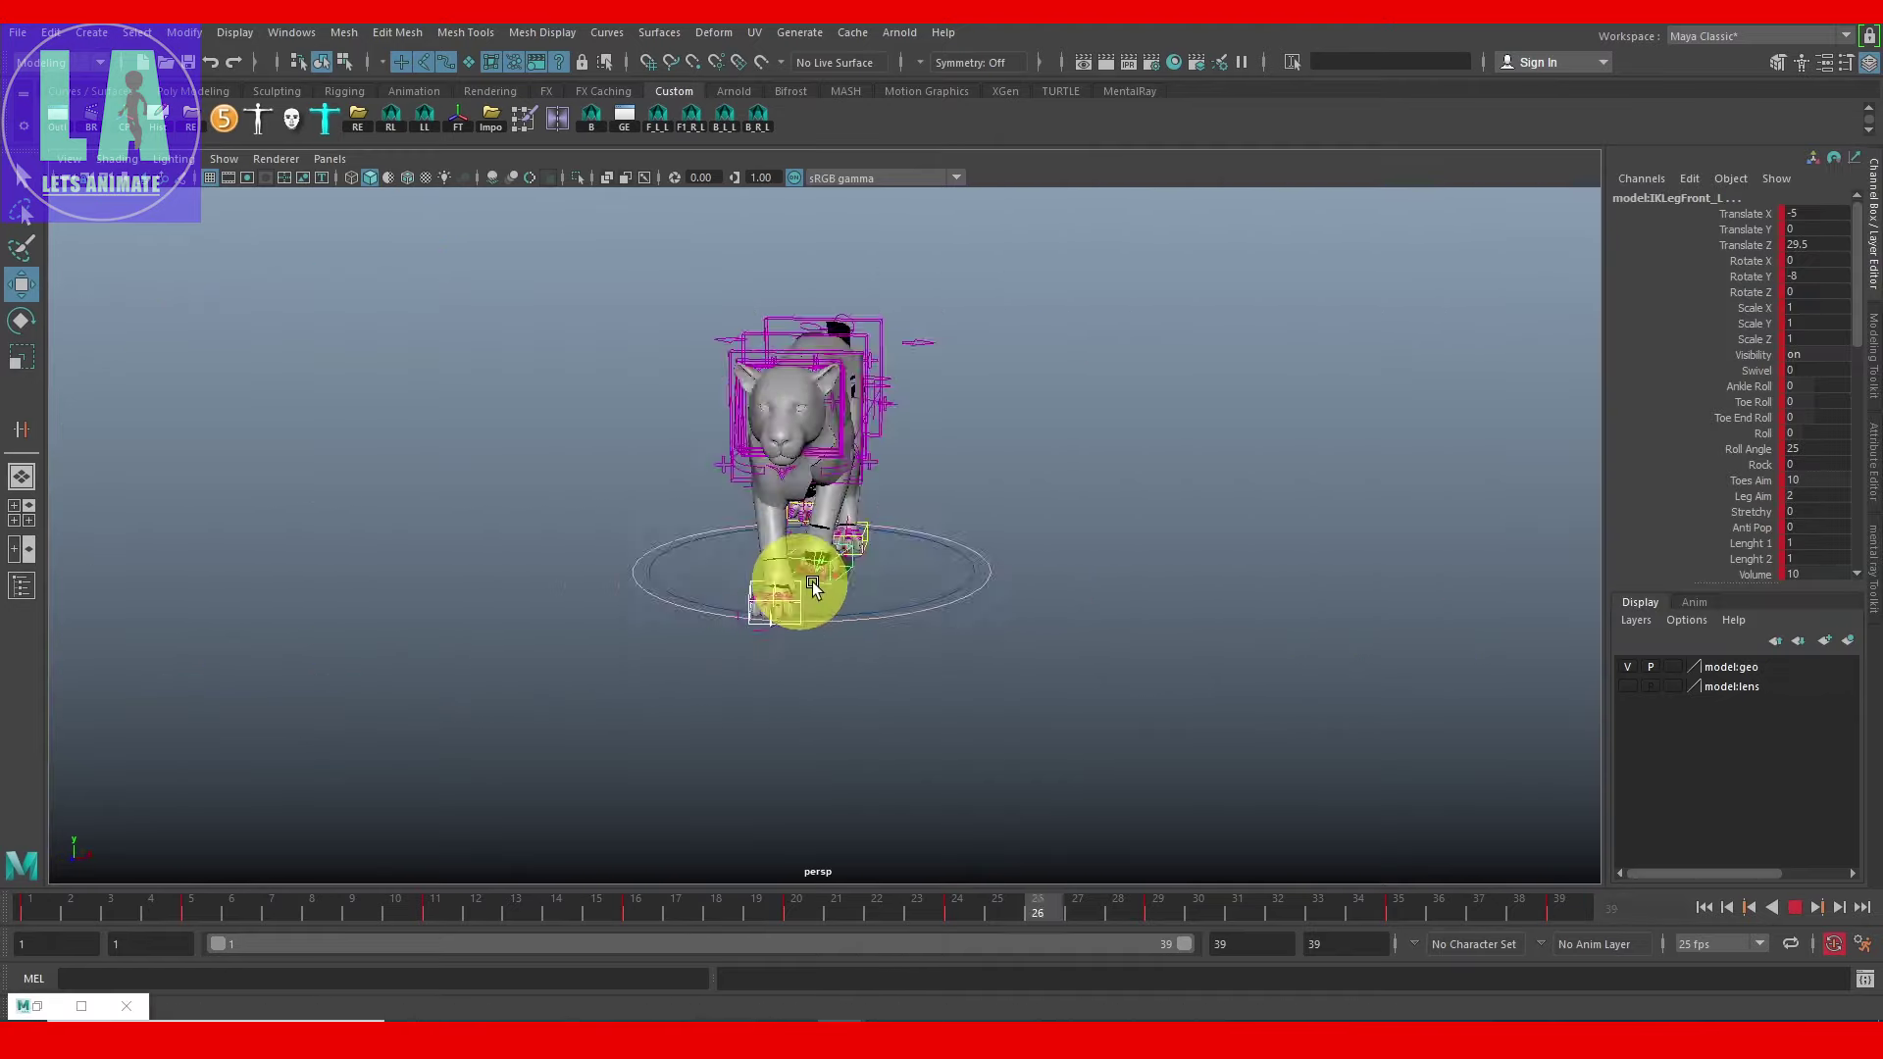
pyautogui.keyDown('alt'); pyautogui.moveTo(813, 586); pyautogui.dragTo(988, 614); pyautogui.keyUp('alt')
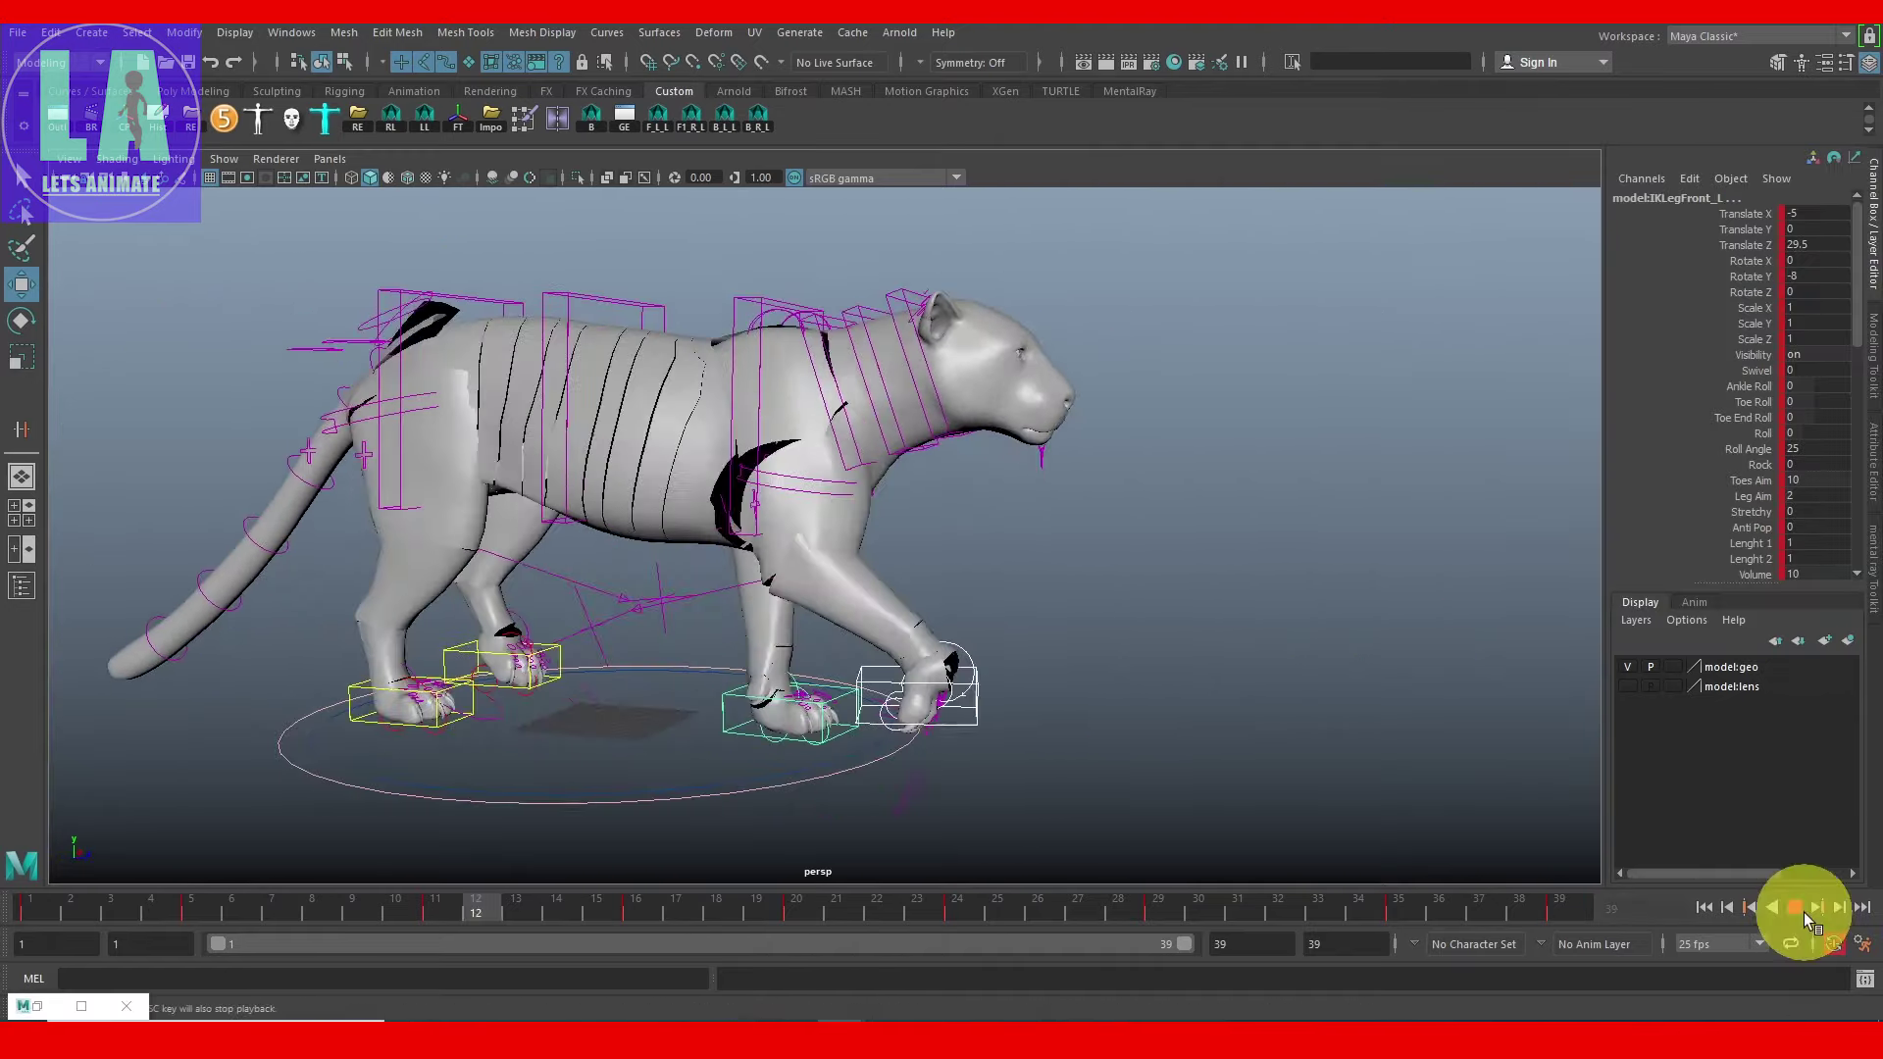
# Step: Show the left front leg's looping Translate Z curves framed in a maximized Graph Editor
pyautogui.click(1795, 908)
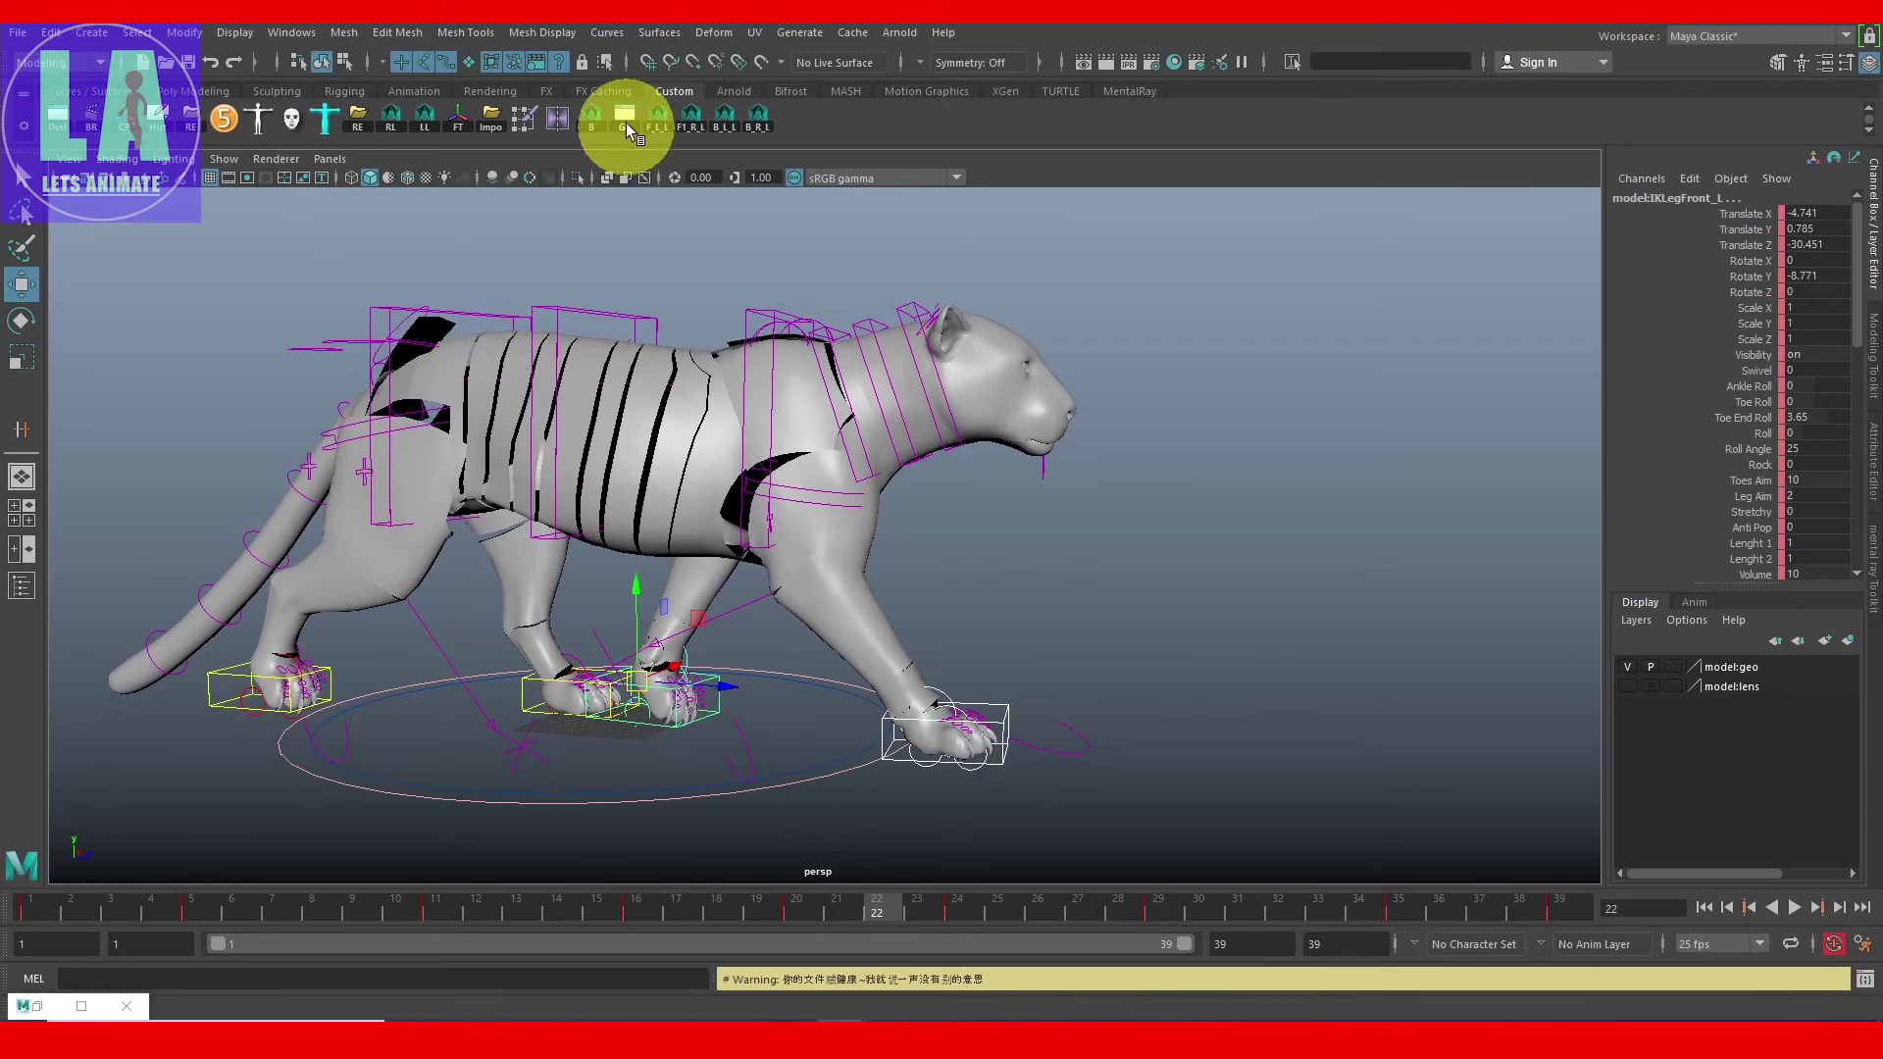
pyautogui.click(625, 119)
pyautogui.moveTo(1585, 549)
pyautogui.keyDown('alt'); pyautogui.mouseDown(button='right')
pyautogui.moveTo(1723, 546)
pyautogui.moveTo(1652, 521)
pyautogui.moveTo(1758, 490)
pyautogui.mouseUp(button='right'); pyautogui.keyUp('alt')
pyautogui.press('f')
pyautogui.moveTo(1533, 135); pyautogui.dragTo(1260, 118)
pyautogui.keyDown('alt'); pyautogui.moveTo(1279, 483); pyautogui.dragTo(1385, 471, button='right'); pyautogui.keyUp('alt')
pyautogui.click(1630, 126)
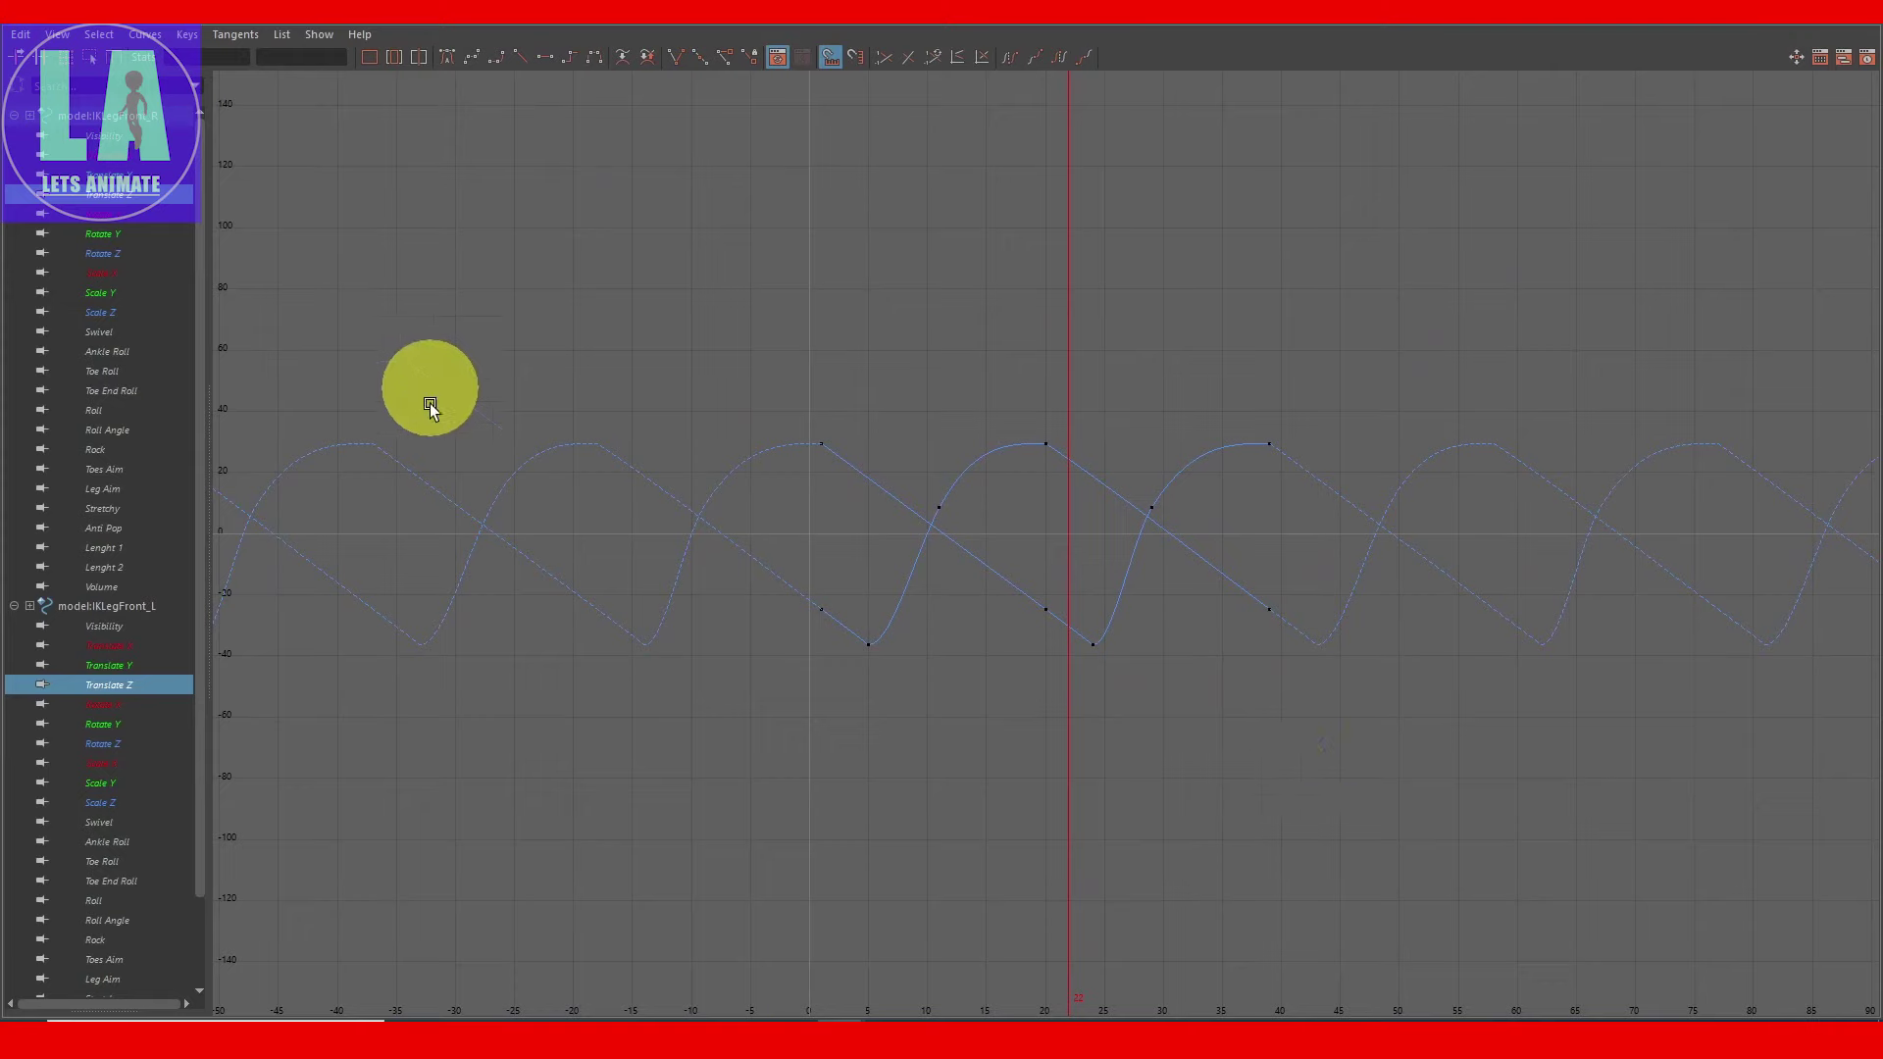
pyautogui.keyDown('alt'); pyautogui.moveTo(430, 403); pyautogui.dragTo(442, 432, button='right'); pyautogui.keyUp('alt')
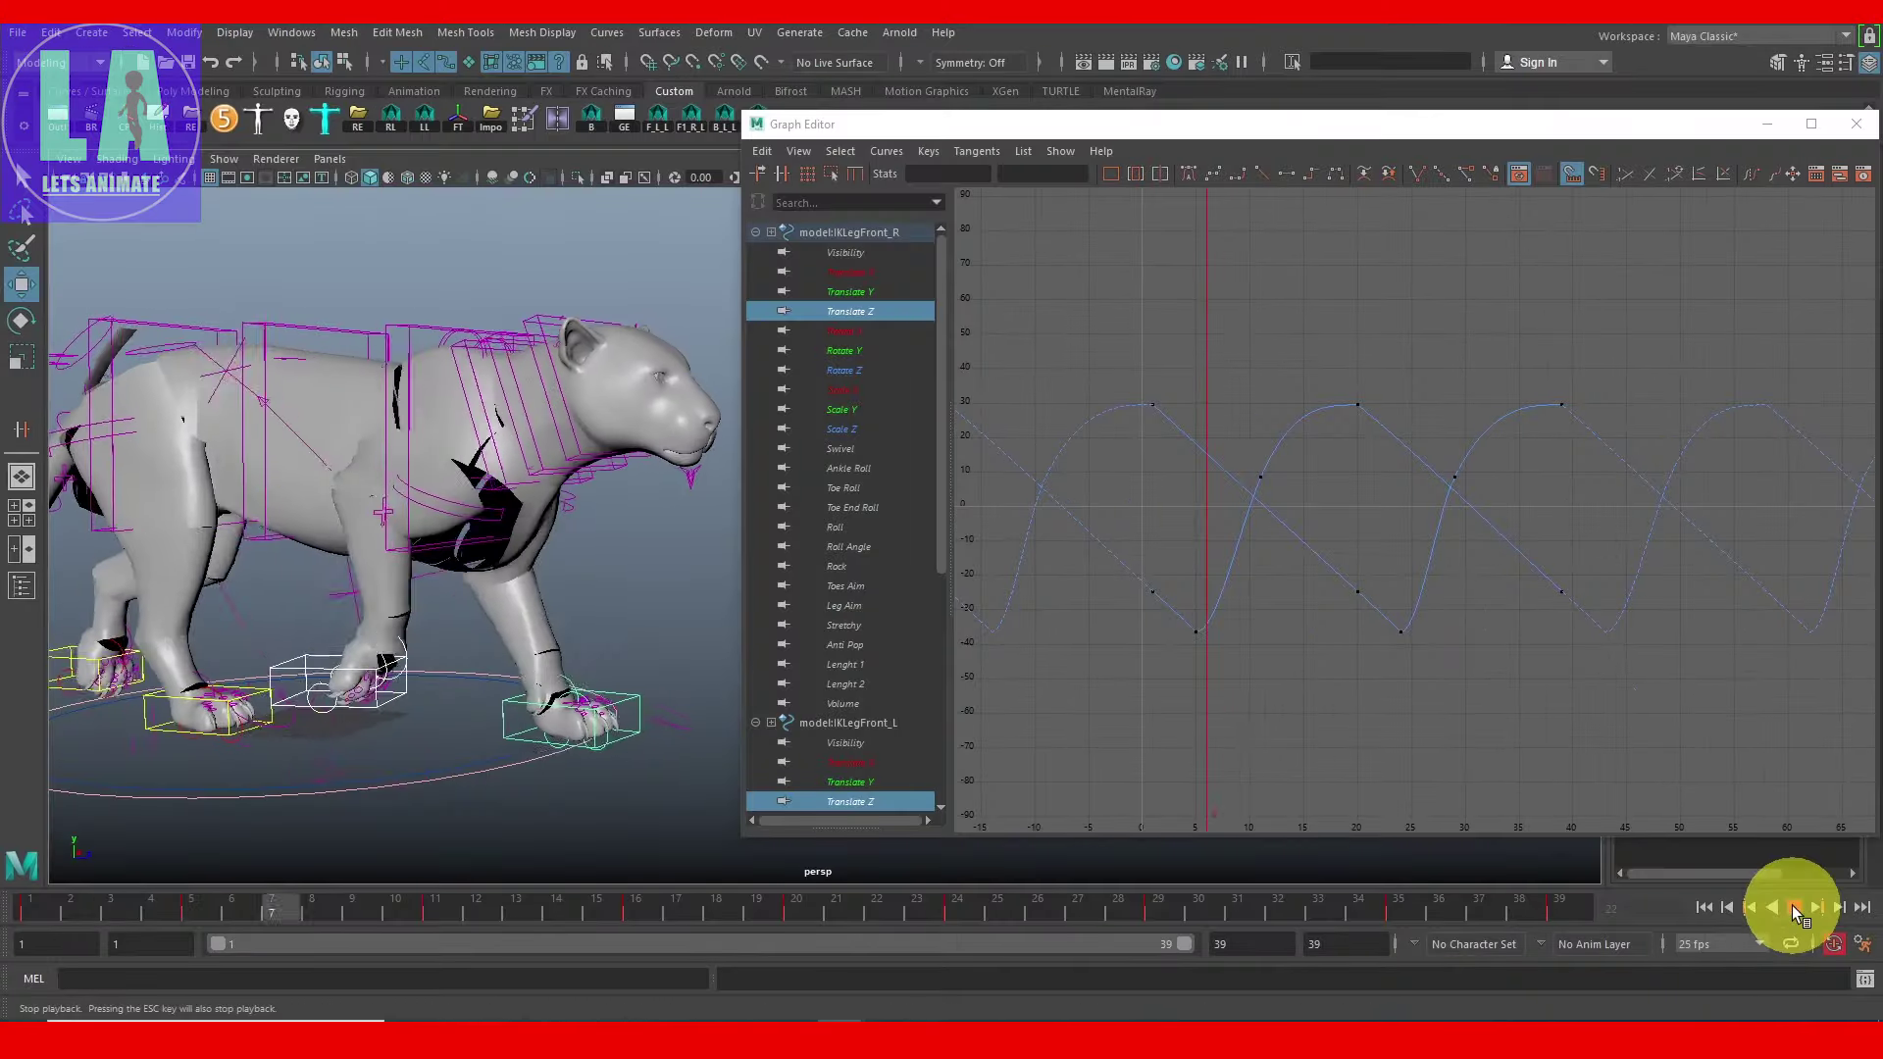
pyautogui.click(1795, 907)
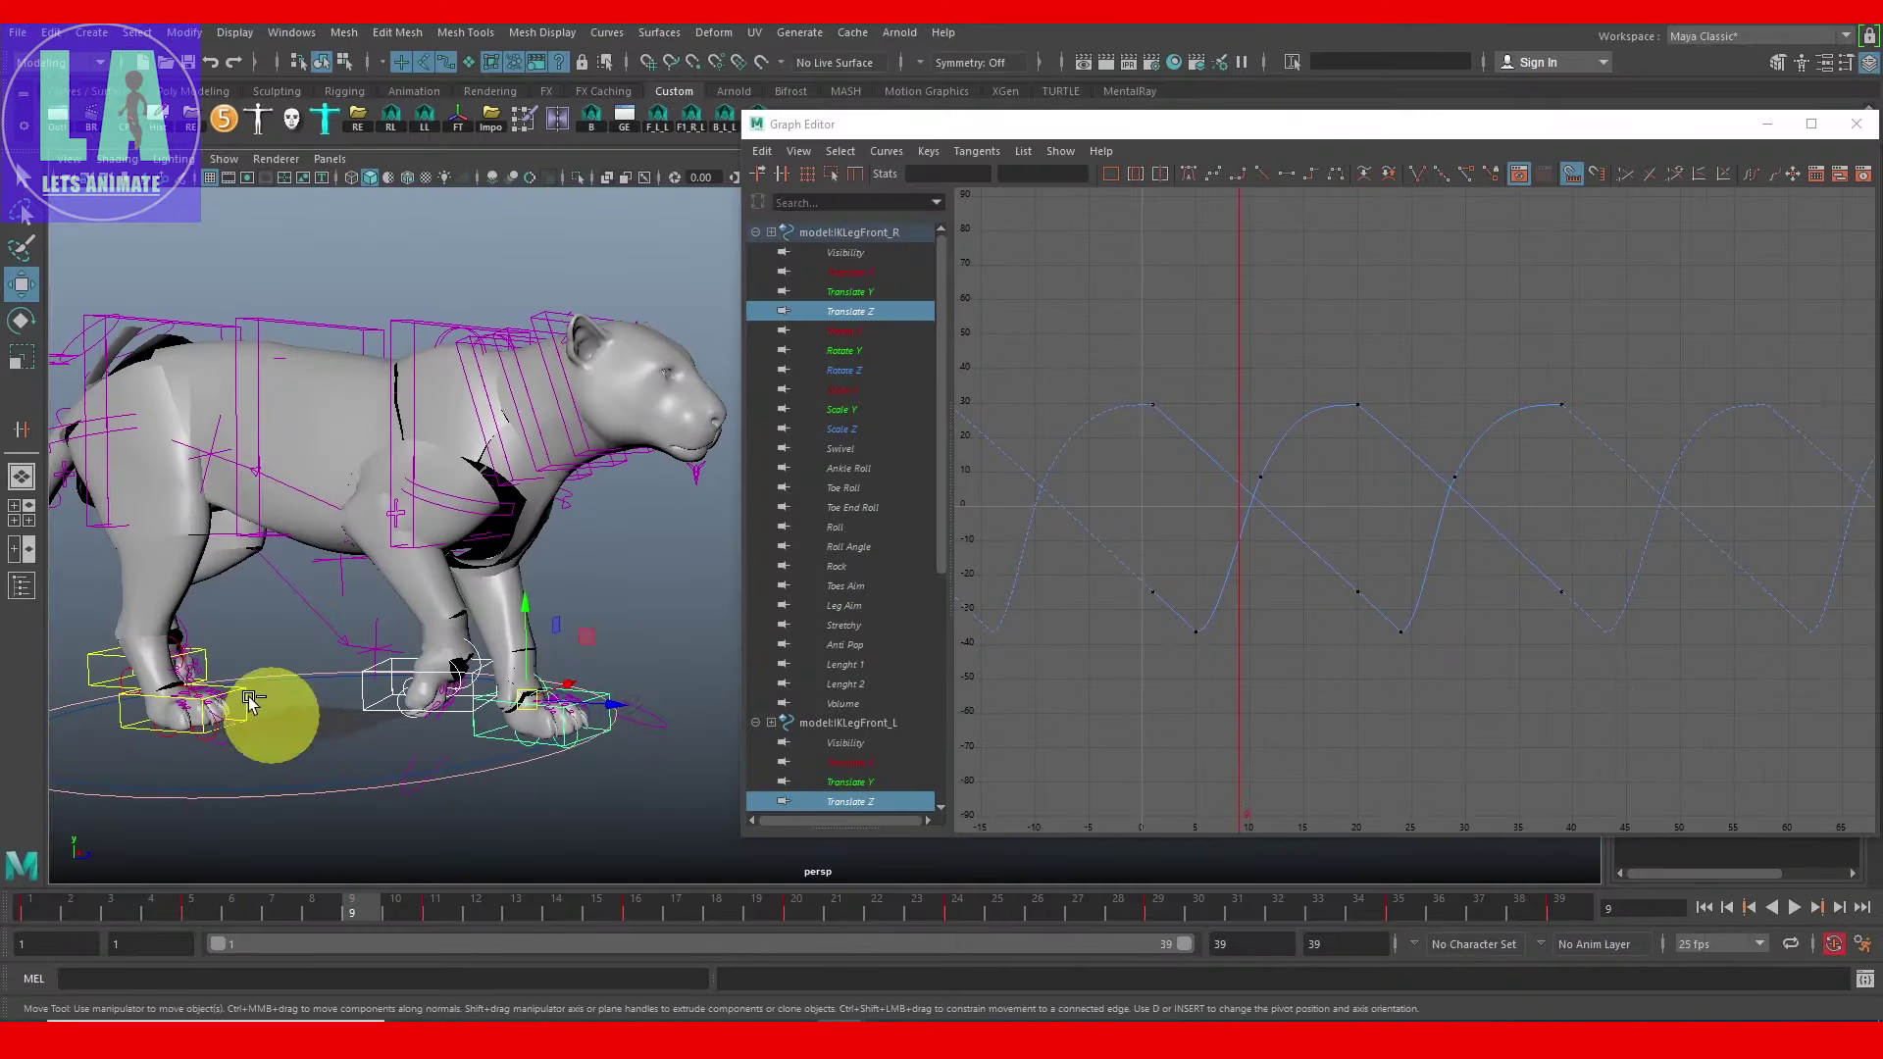
# Step: Close the Graph Editor, return to frame 1, and frame the whole leopard in view
pyautogui.click(1856, 124)
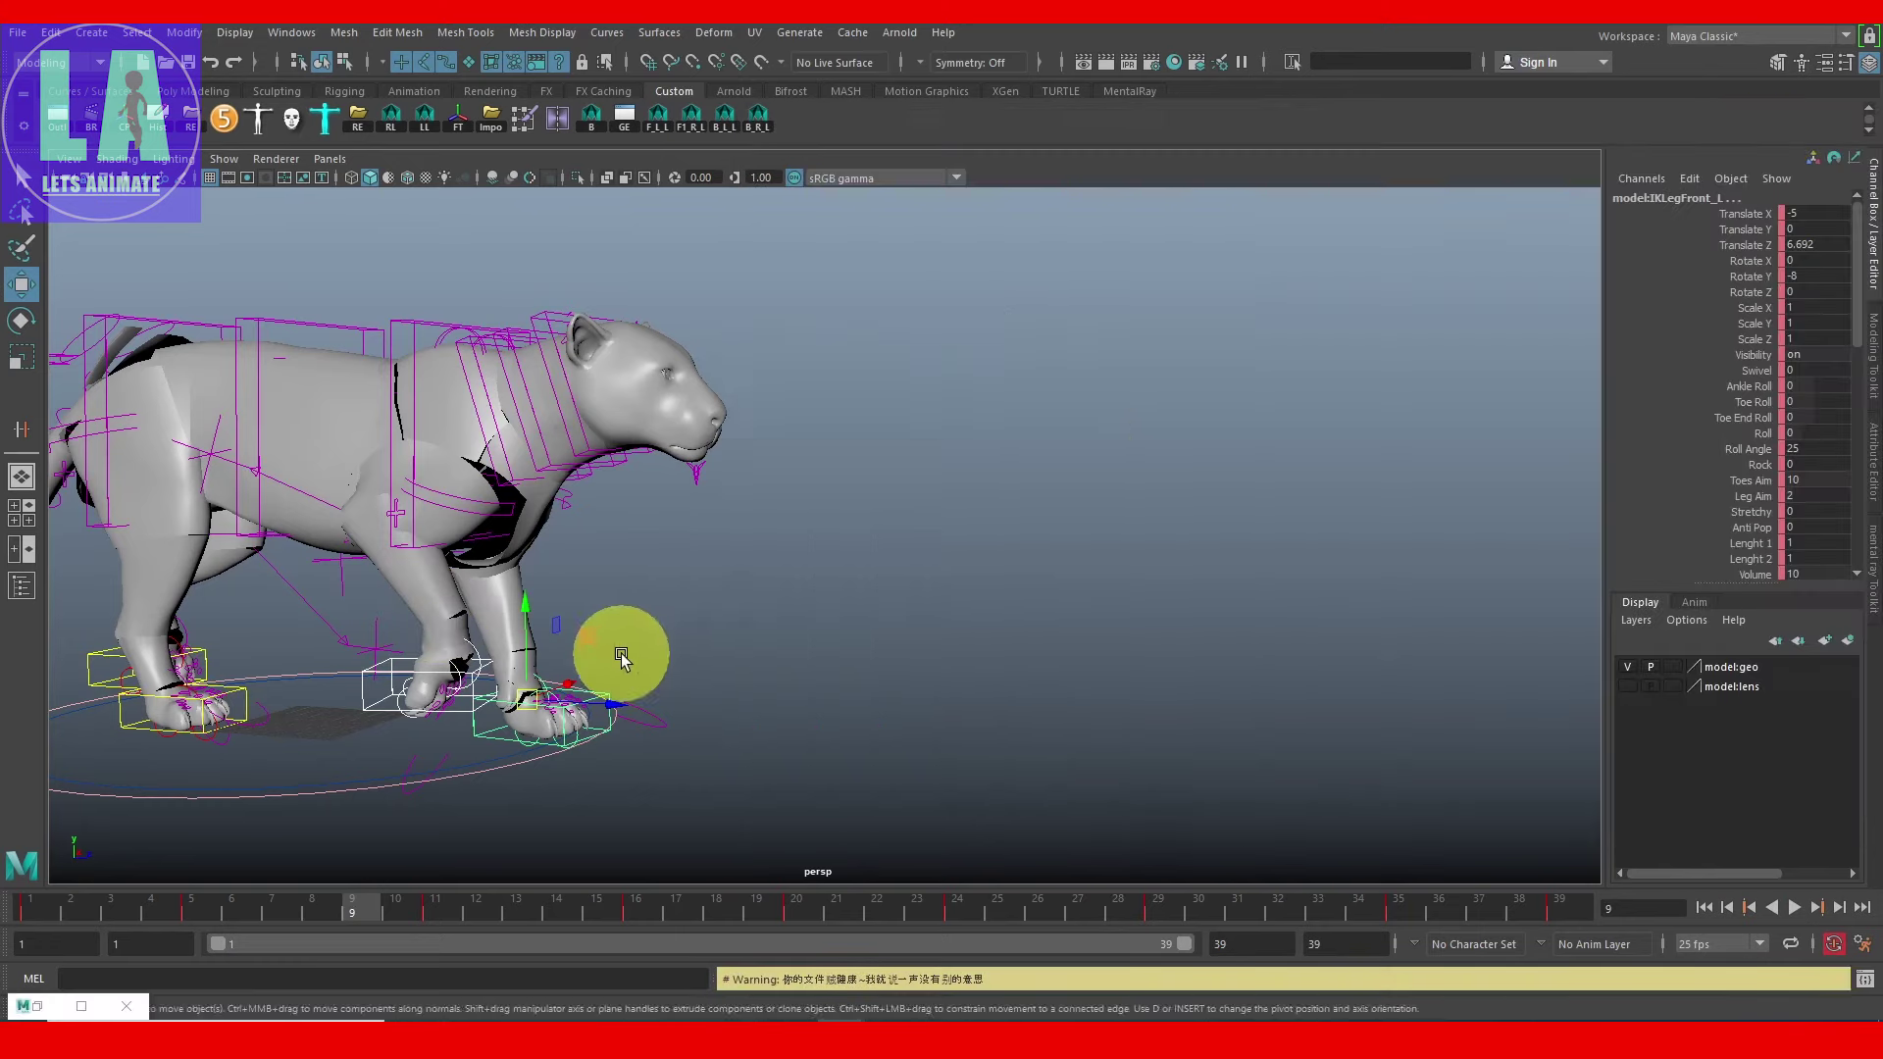
pyautogui.keyDown('alt'); pyautogui.moveTo(660, 651); pyautogui.dragTo(1118, 663, button='middle'); pyautogui.keyUp('alt')
pyautogui.scroll(5, 1093, 623)
pyautogui.click(27, 907)
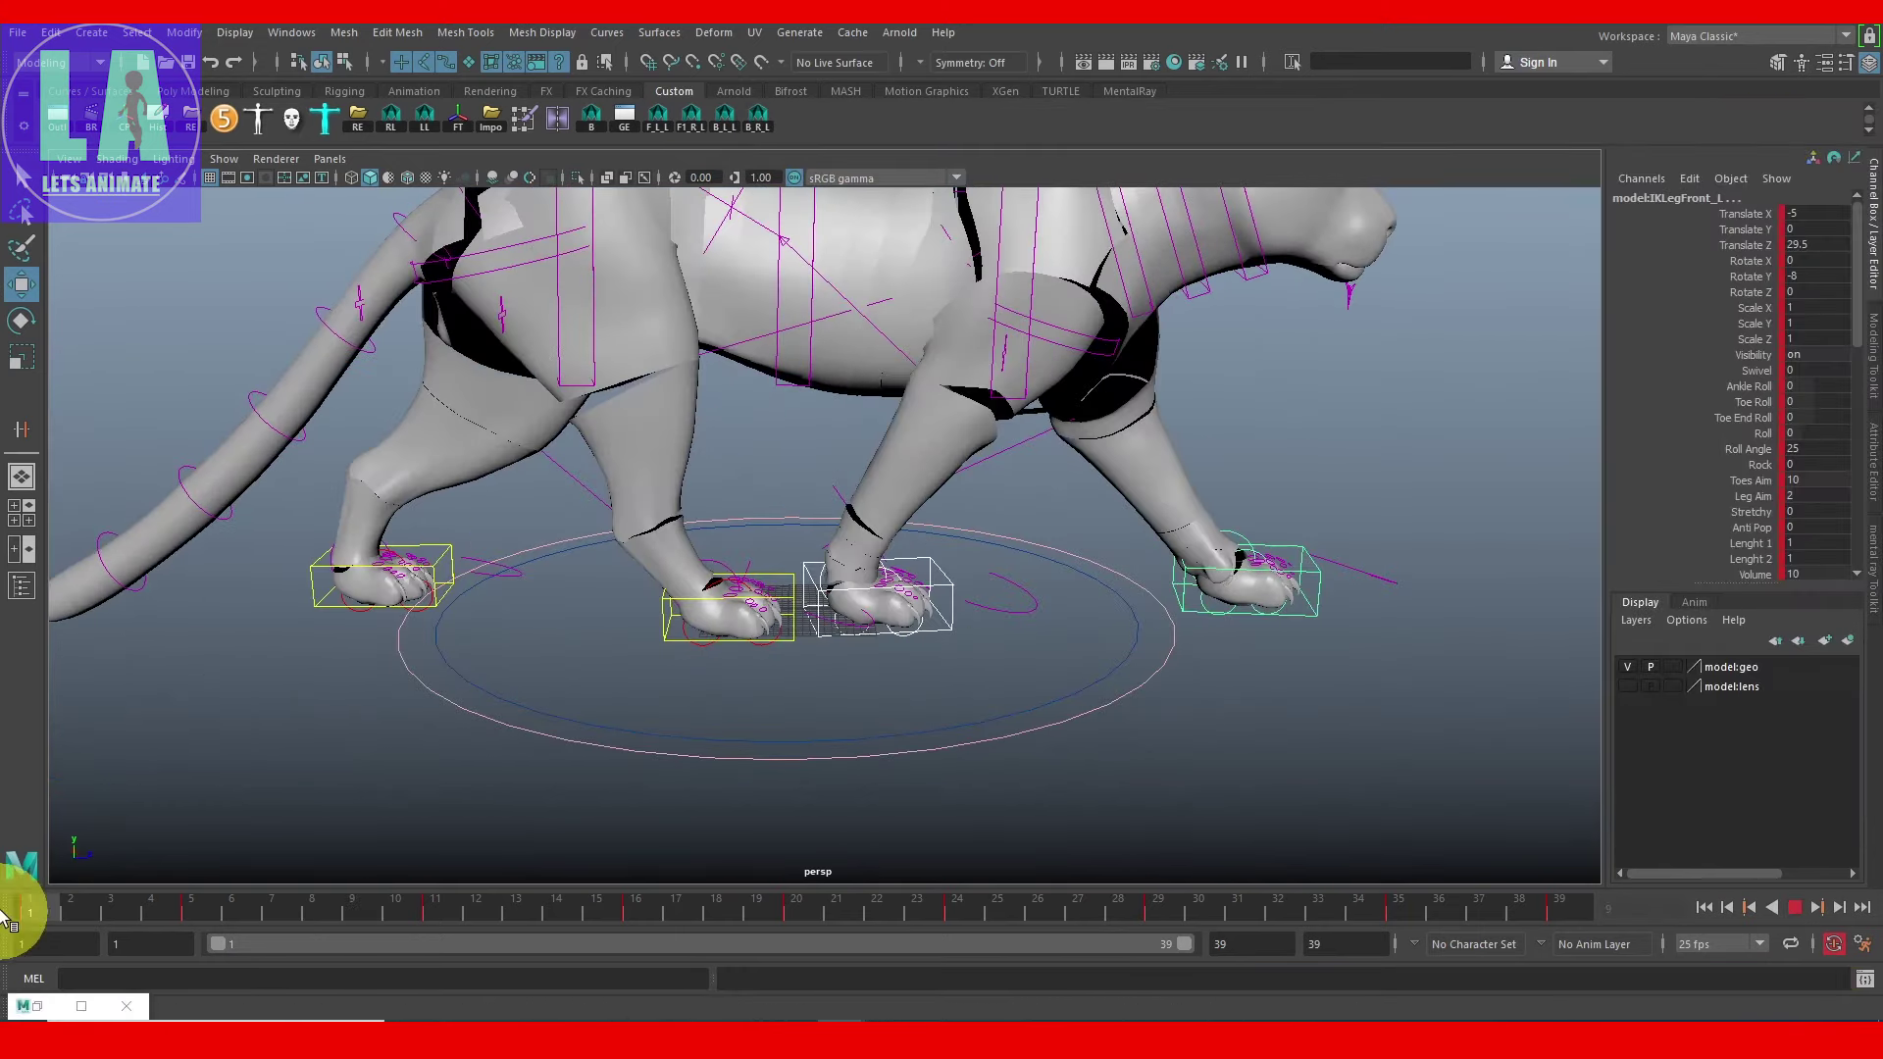
pyautogui.keyDown('alt'); pyautogui.moveTo(1109, 584); pyautogui.dragTo(768, 660, button='right'); pyautogui.keyUp('alt')
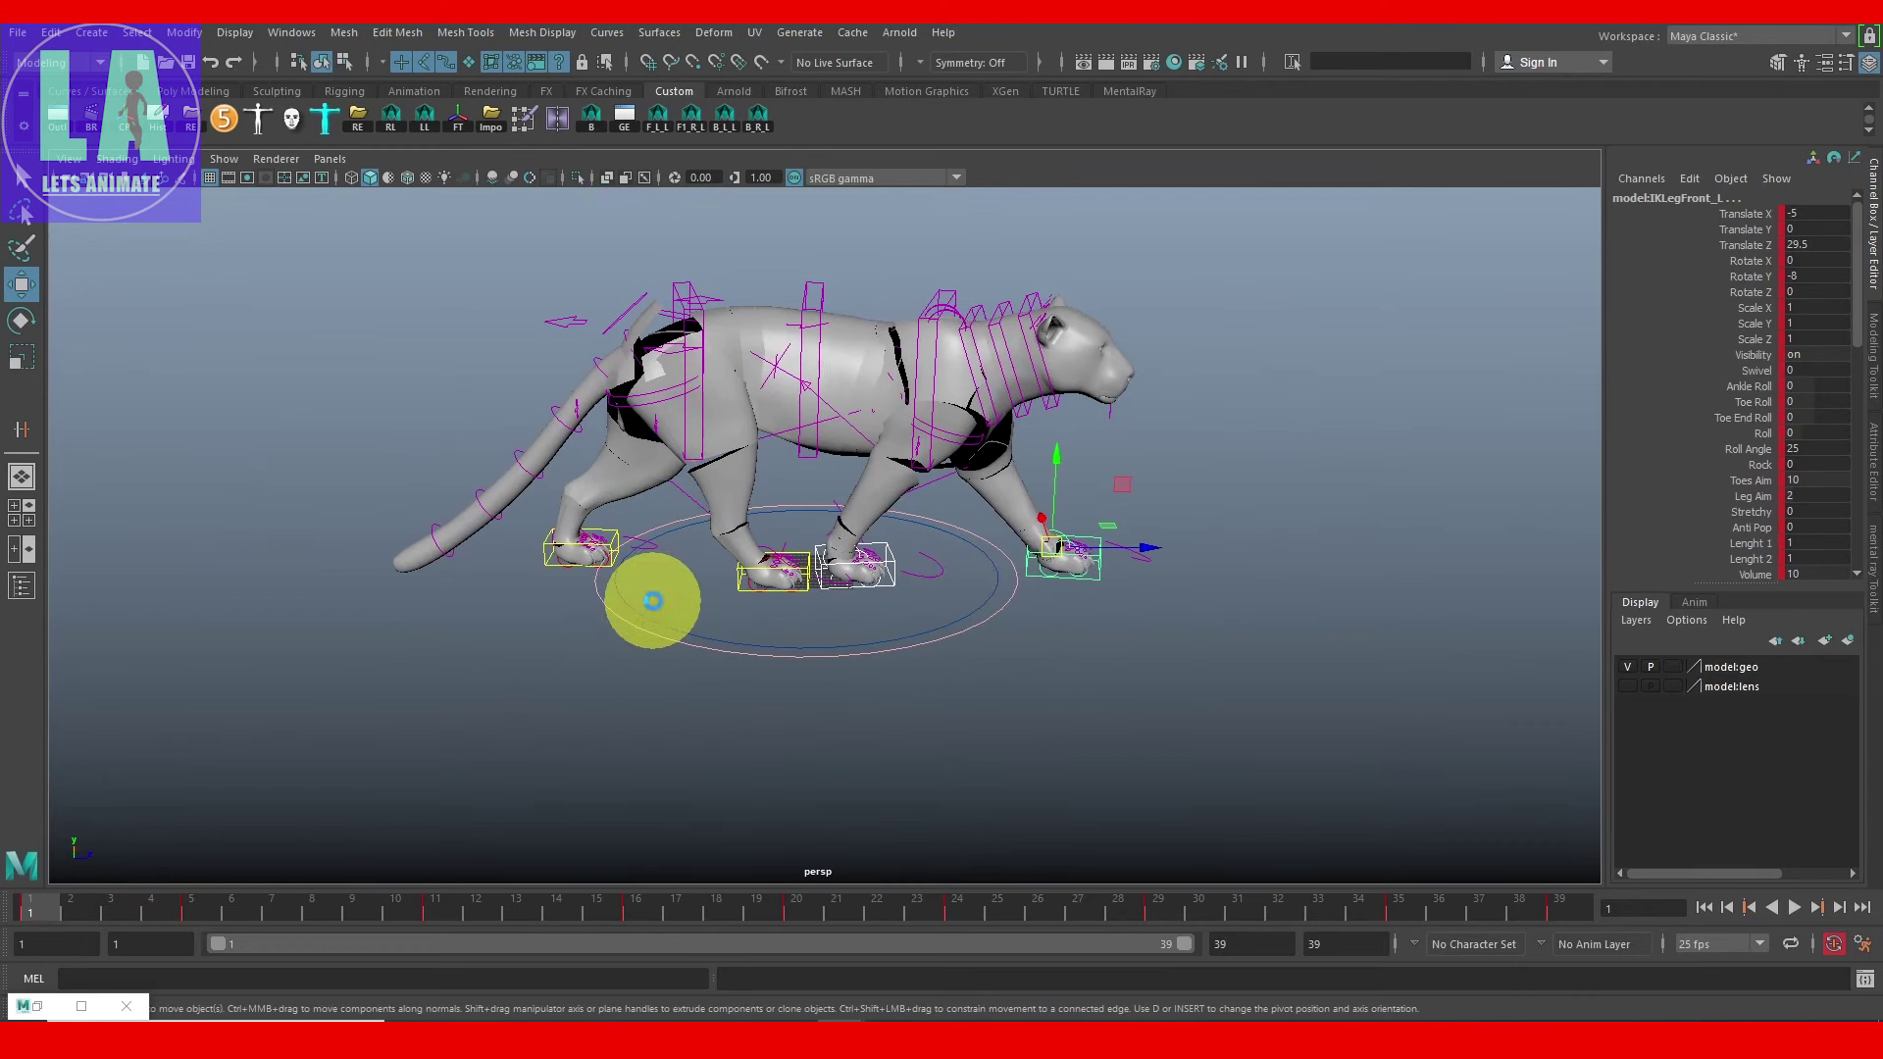
pyautogui.moveTo(736, 682)
pyautogui.keyDown('alt'); pyautogui.mouseDown(button='right')
pyautogui.moveTo(640, 647)
pyautogui.moveTo(651, 673)
pyautogui.mouseUp(button='right'); pyautogui.keyUp('alt')
# Step: Zoom in on the front feet, select a paw claw, and play then stop the walk
pyautogui.press('q')
pyautogui.keyDown('alt'); pyautogui.moveTo(630, 736); pyautogui.dragTo(569, 603, button='right'); pyautogui.keyUp('alt')
pyautogui.click(569, 604)
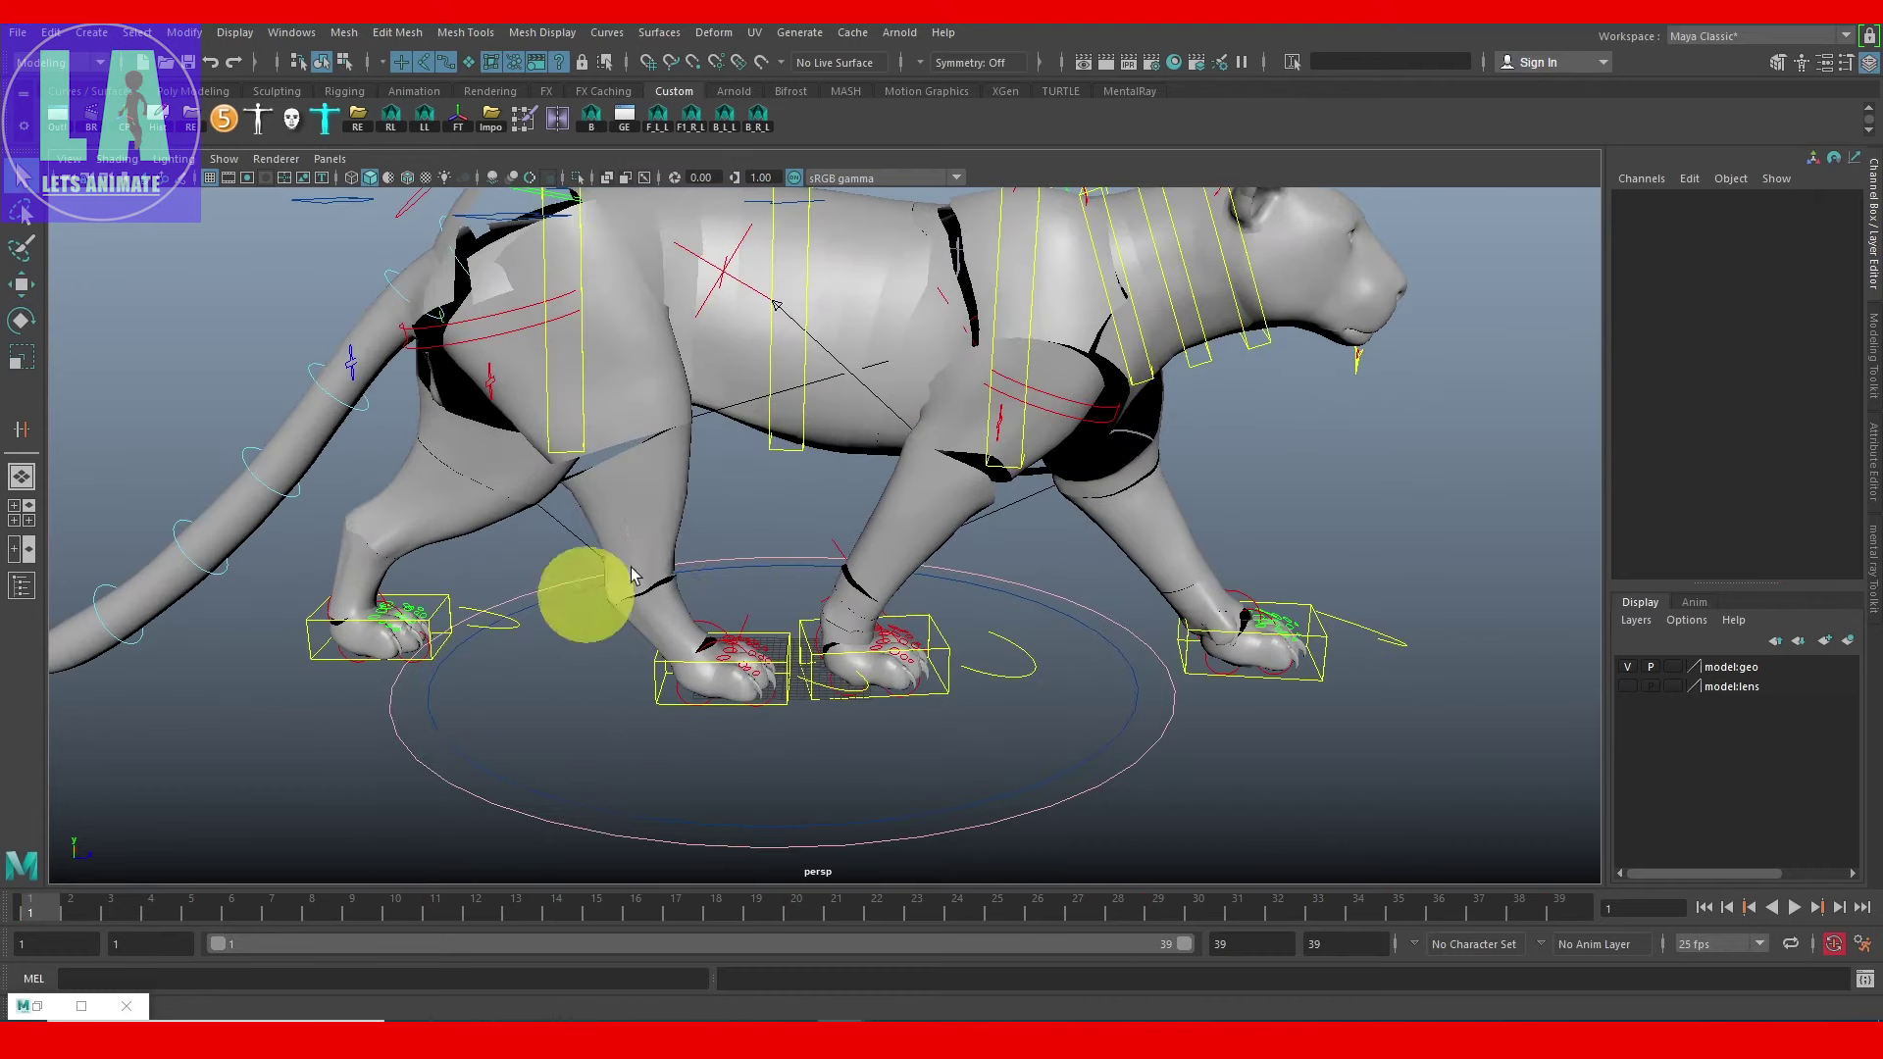
pyautogui.keyDown('alt'); pyautogui.moveTo(757, 529); pyautogui.dragTo(808, 575, button='right'); pyautogui.keyUp('alt')
pyautogui.click(814, 565)
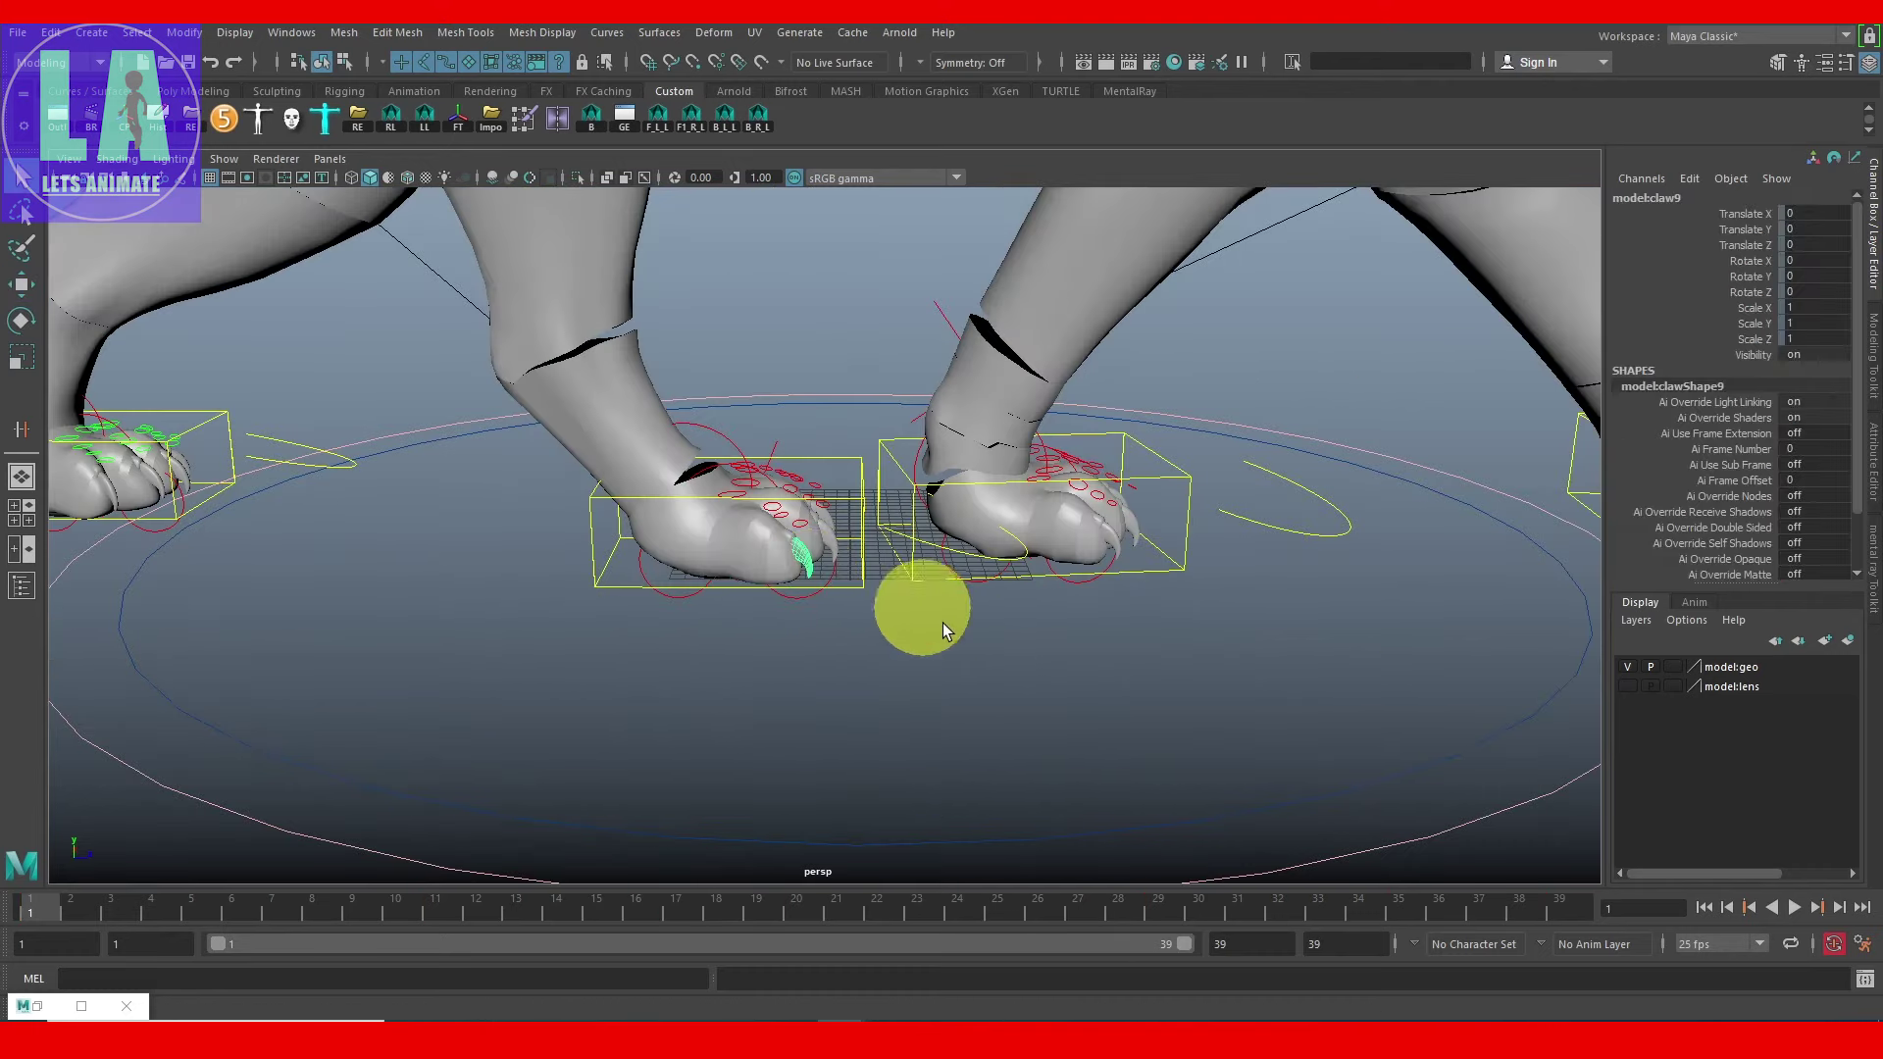
pyautogui.hotkey('alt', 'v')
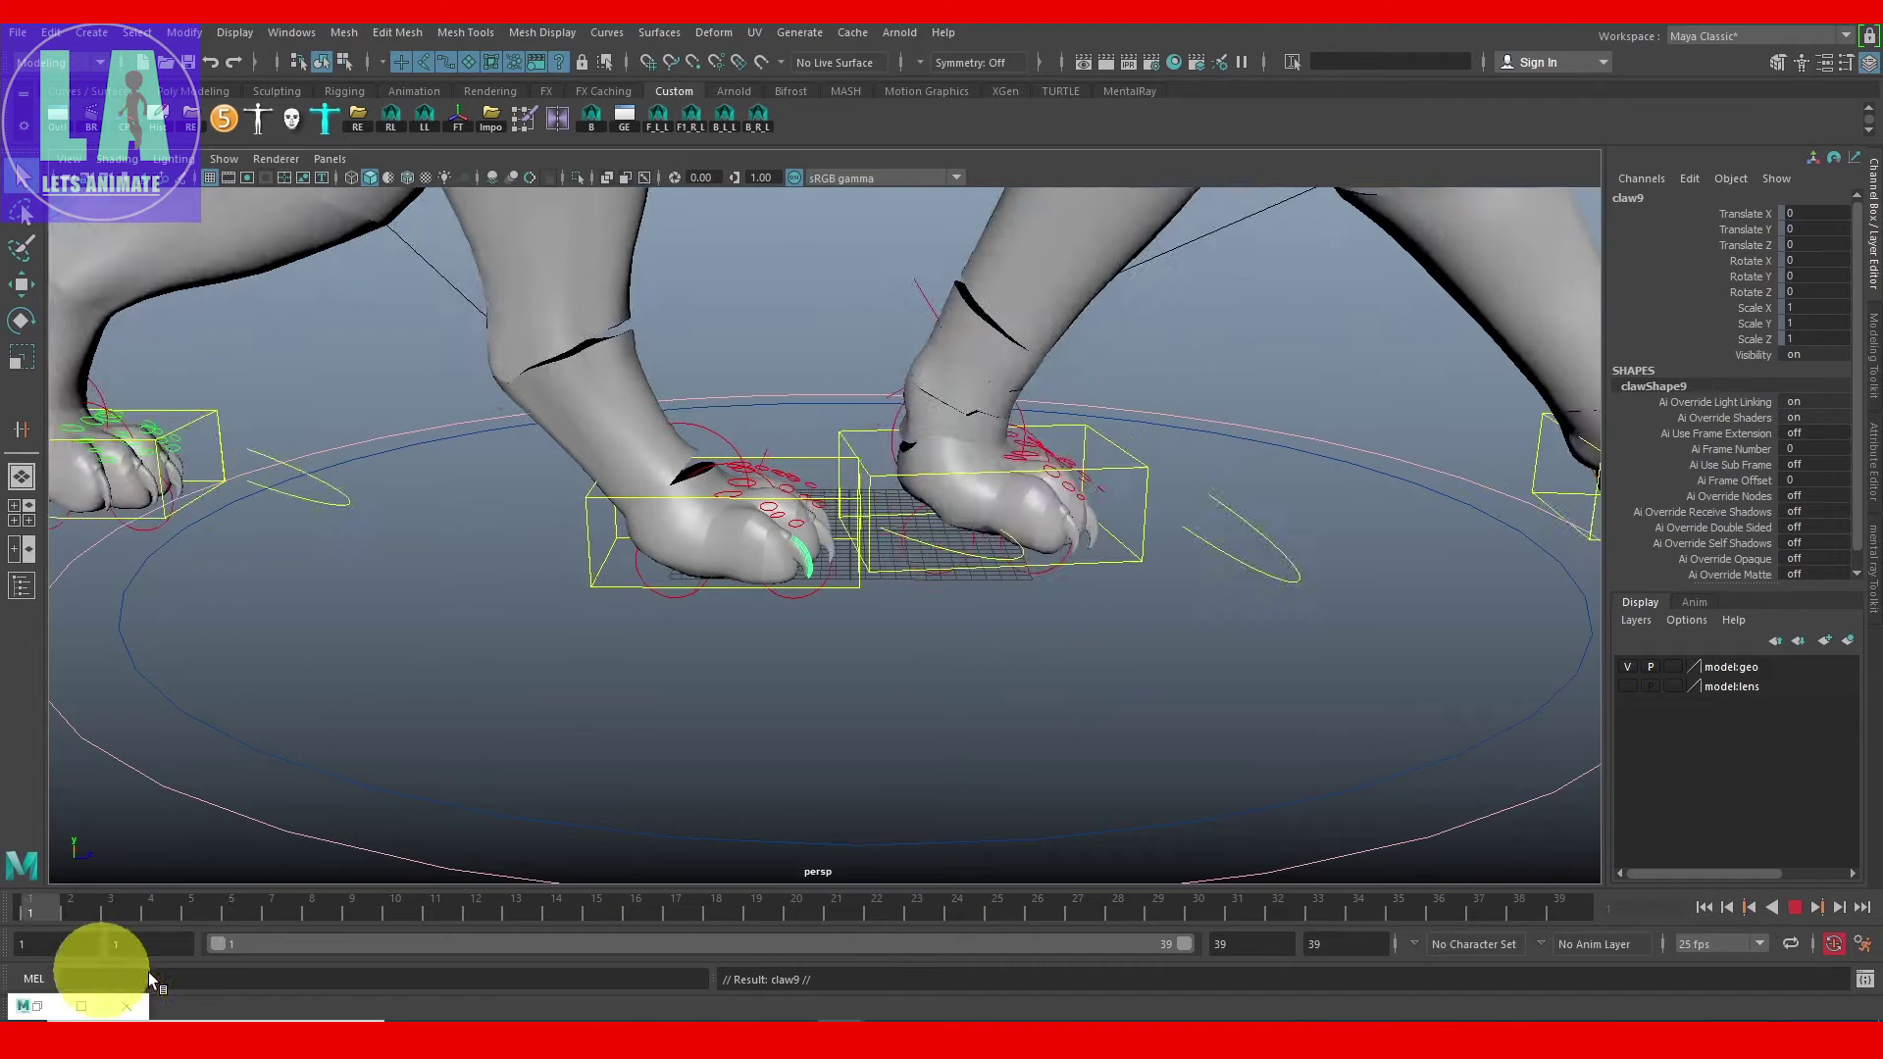
pyautogui.hotkey('alt', 'v')
# Step: Select the IKLegBack_R control and scrub the timeline to check the back leg pose
pyautogui.keyDown('alt'); pyautogui.moveTo(1002, 741); pyautogui.dragTo(514, 593, button='right'); pyautogui.keyUp('alt')
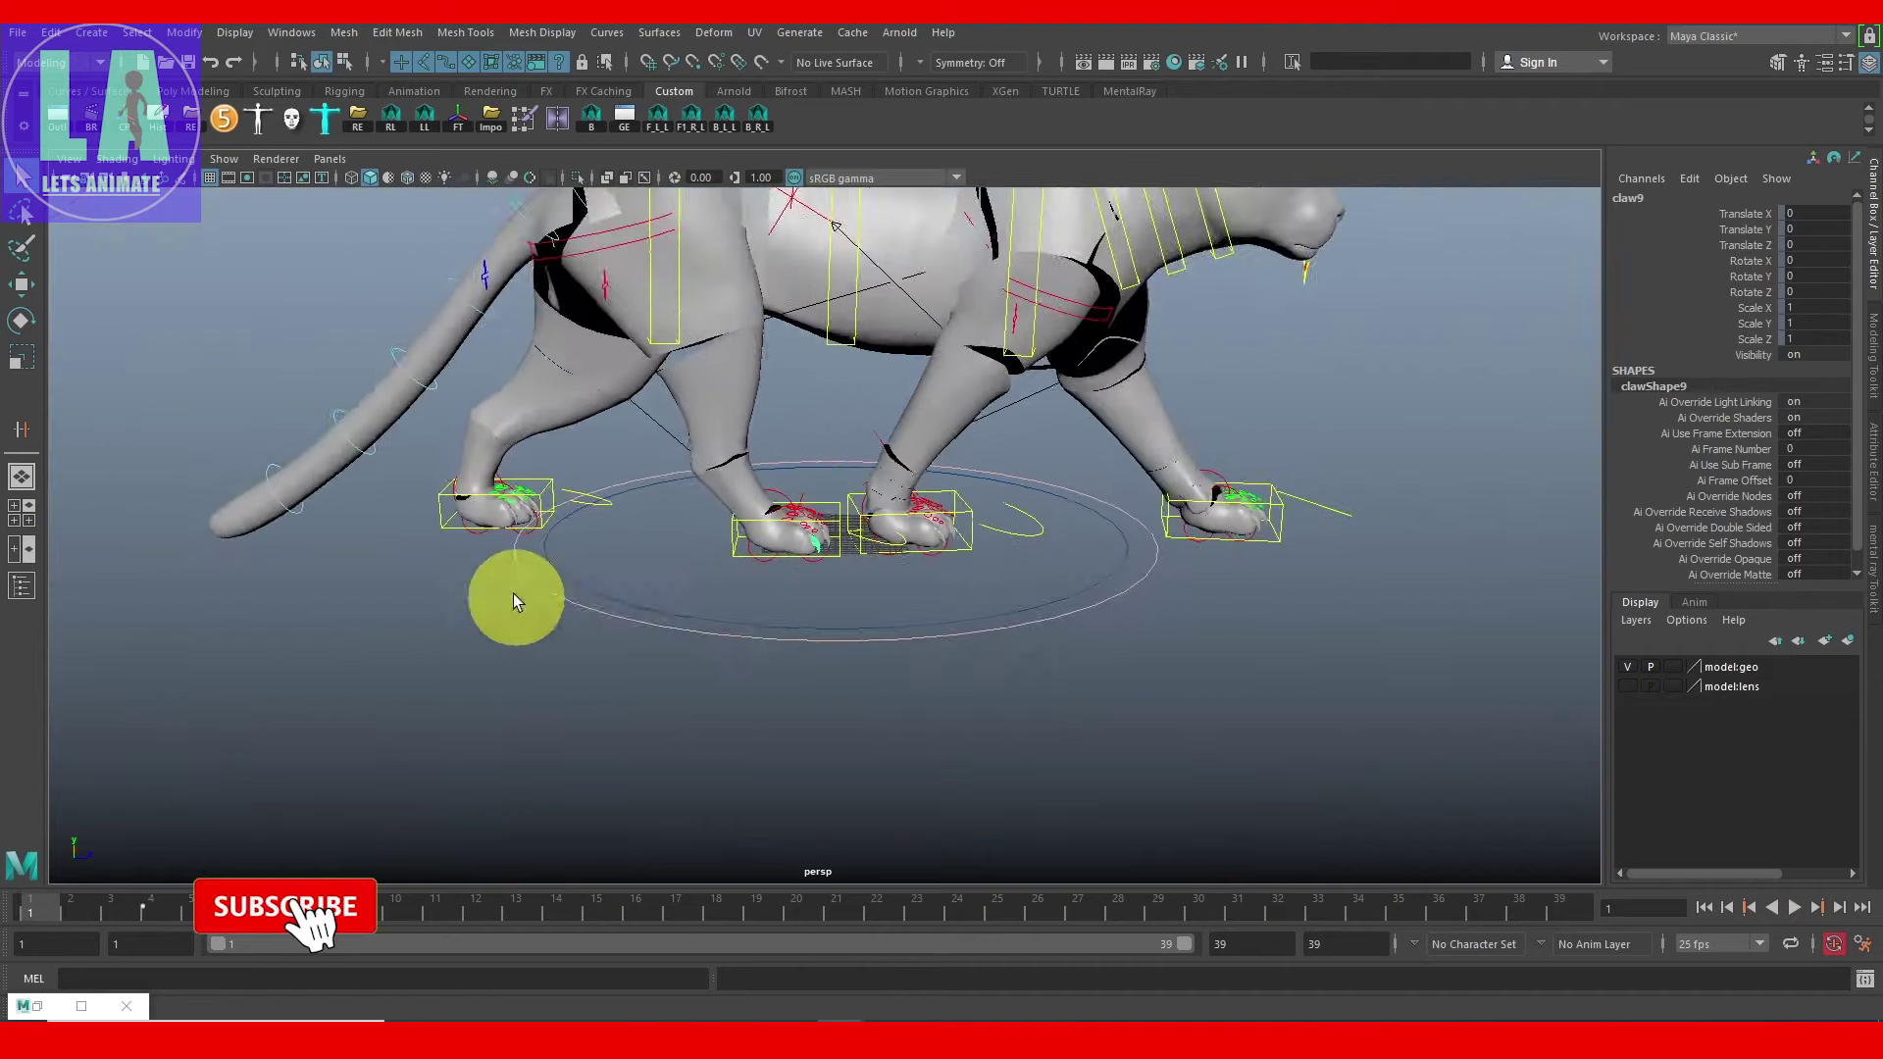
pyautogui.click(1030, 581)
pyautogui.keyDown('alt'); pyautogui.moveTo(1030, 581); pyautogui.dragTo(908, 722, button='right'); pyautogui.keyUp('alt')
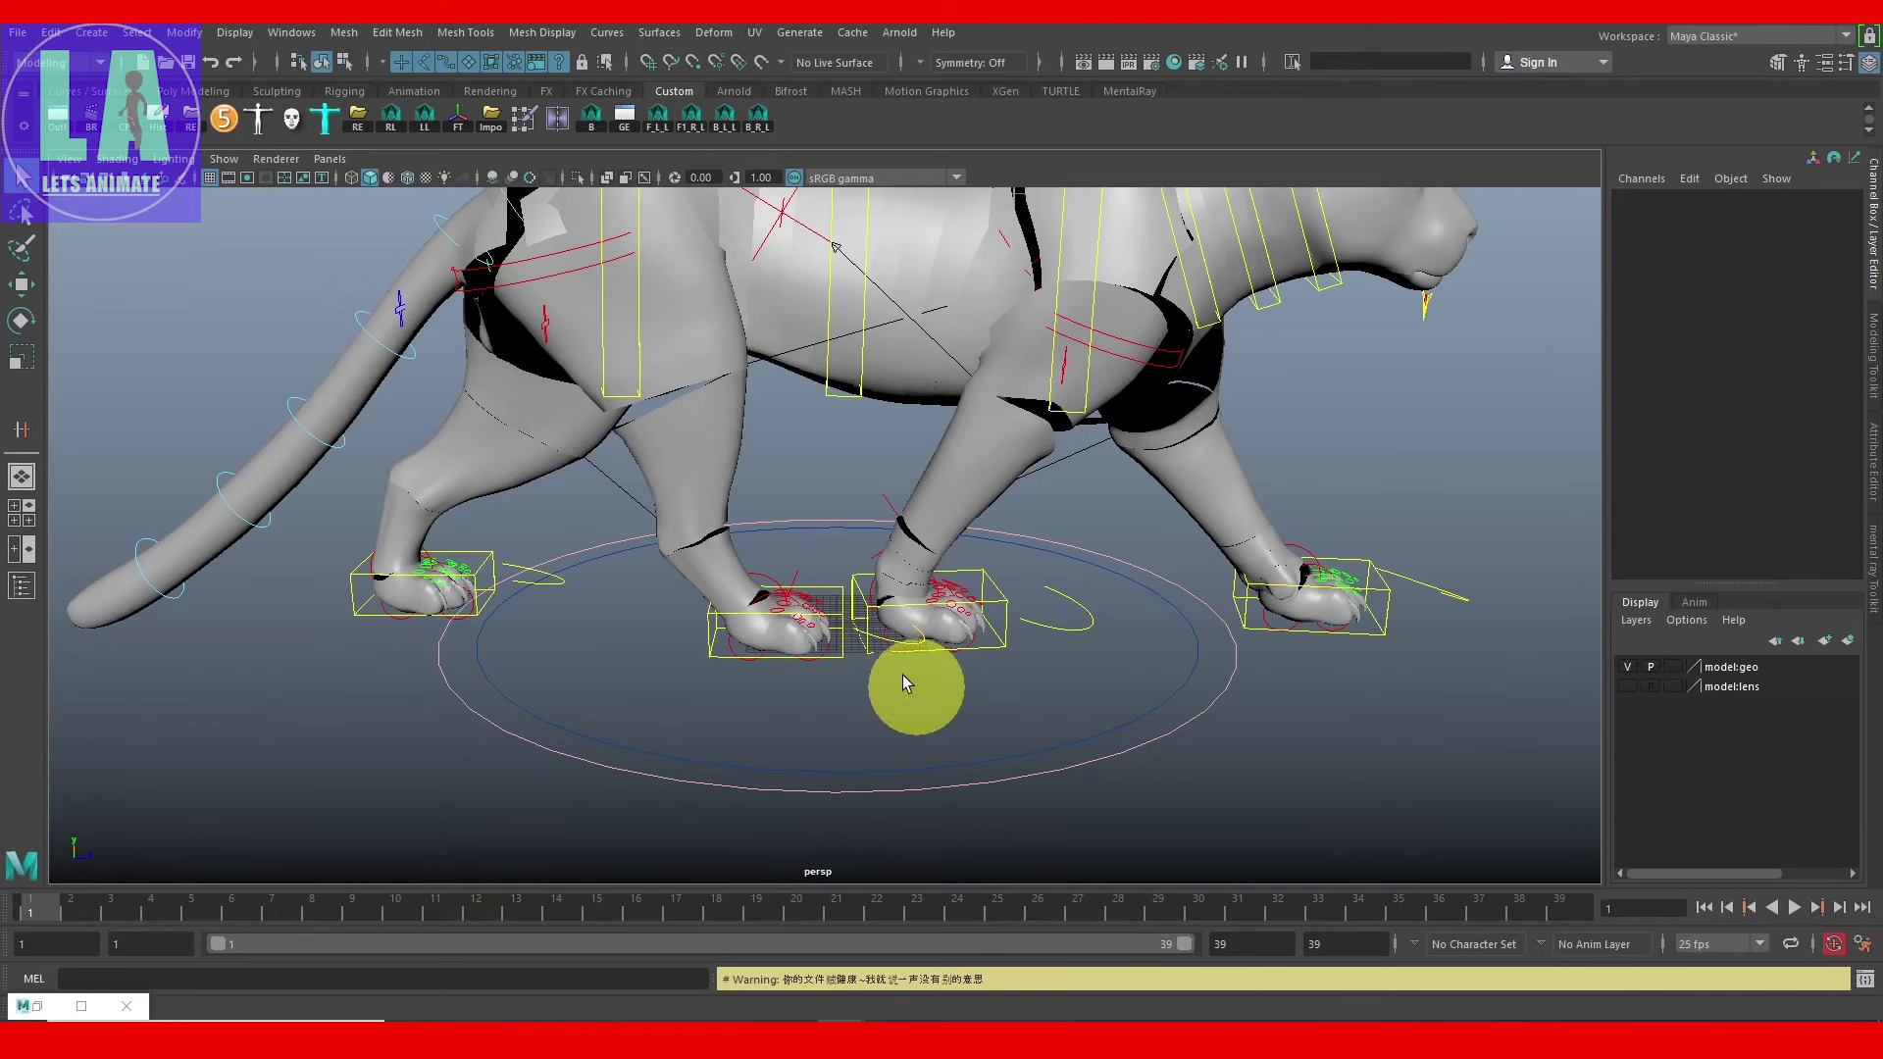
pyautogui.keyDown('alt'); pyautogui.moveTo(903, 675); pyautogui.dragTo(708, 663, button='right'); pyautogui.keyUp('alt')
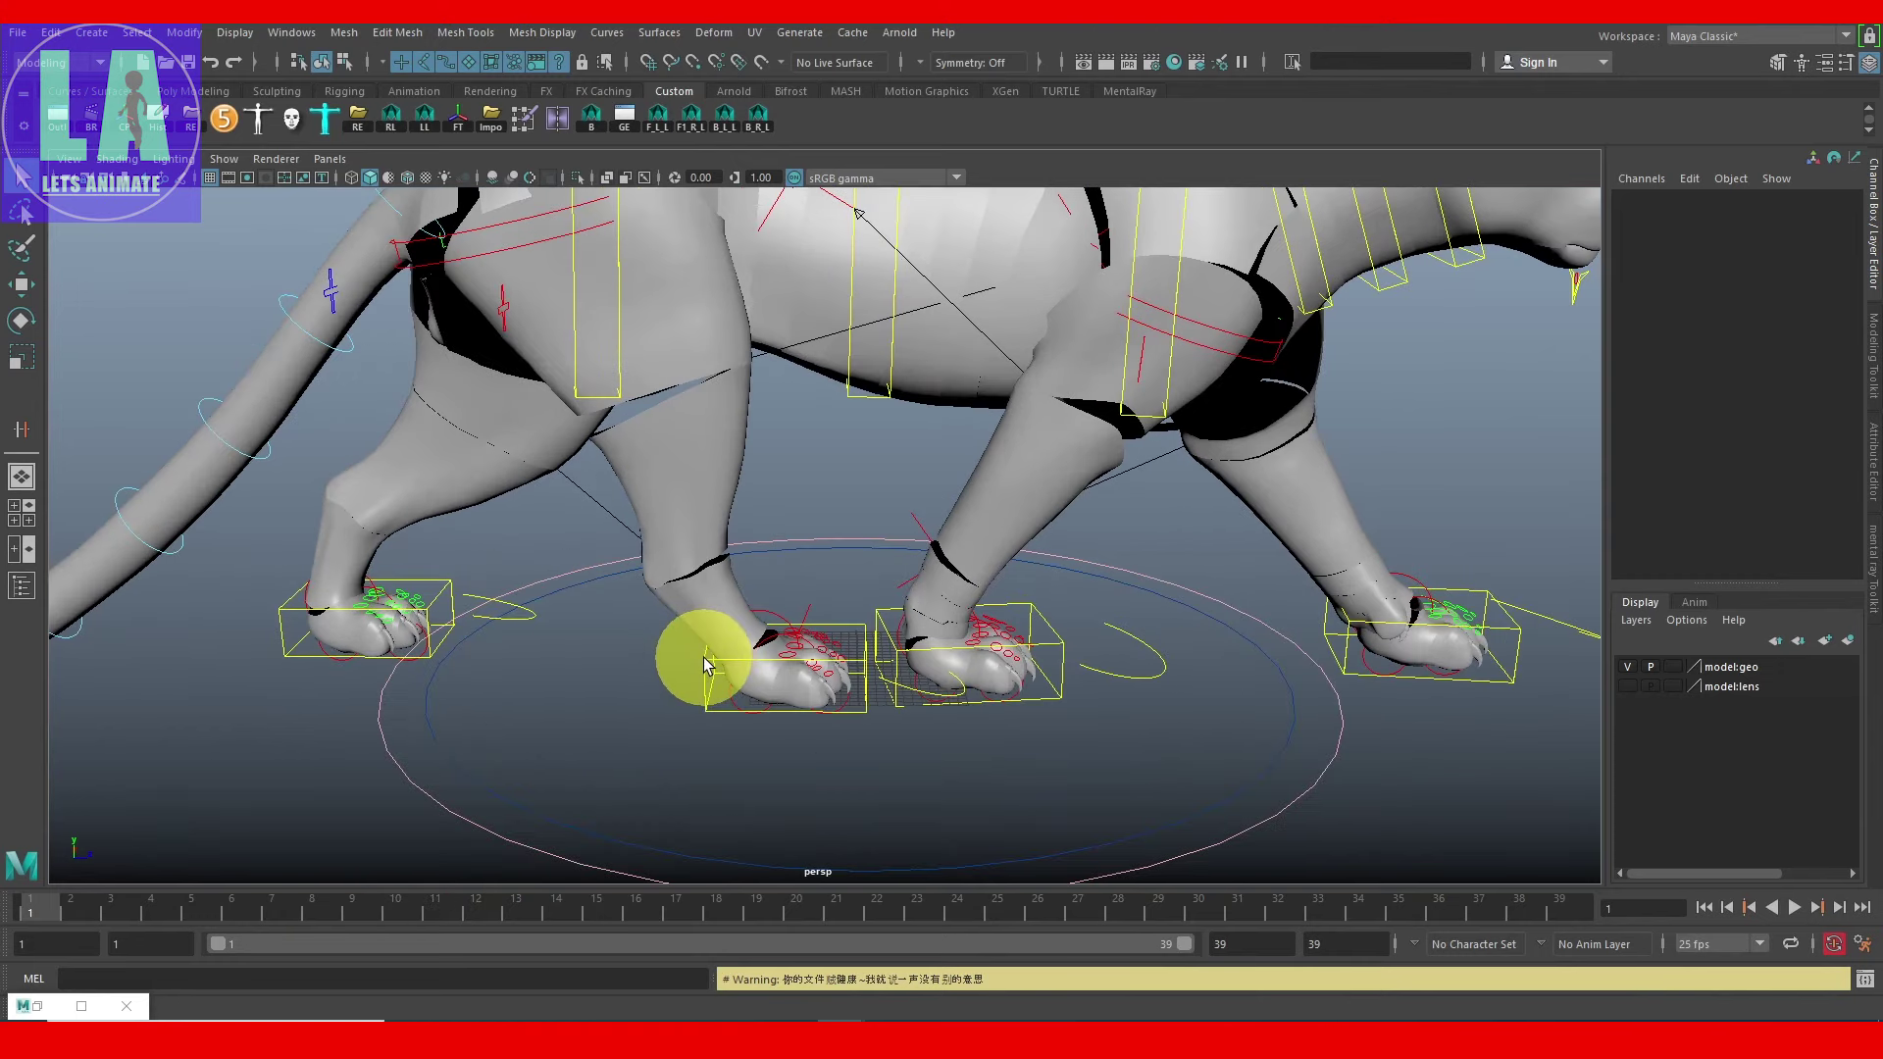
pyautogui.click(704, 665)
pyautogui.moveTo(34, 916)
pyautogui.mouseDown()
pyautogui.moveTo(710, 949)
pyautogui.moveTo(25, 956)
pyautogui.mouseUp()
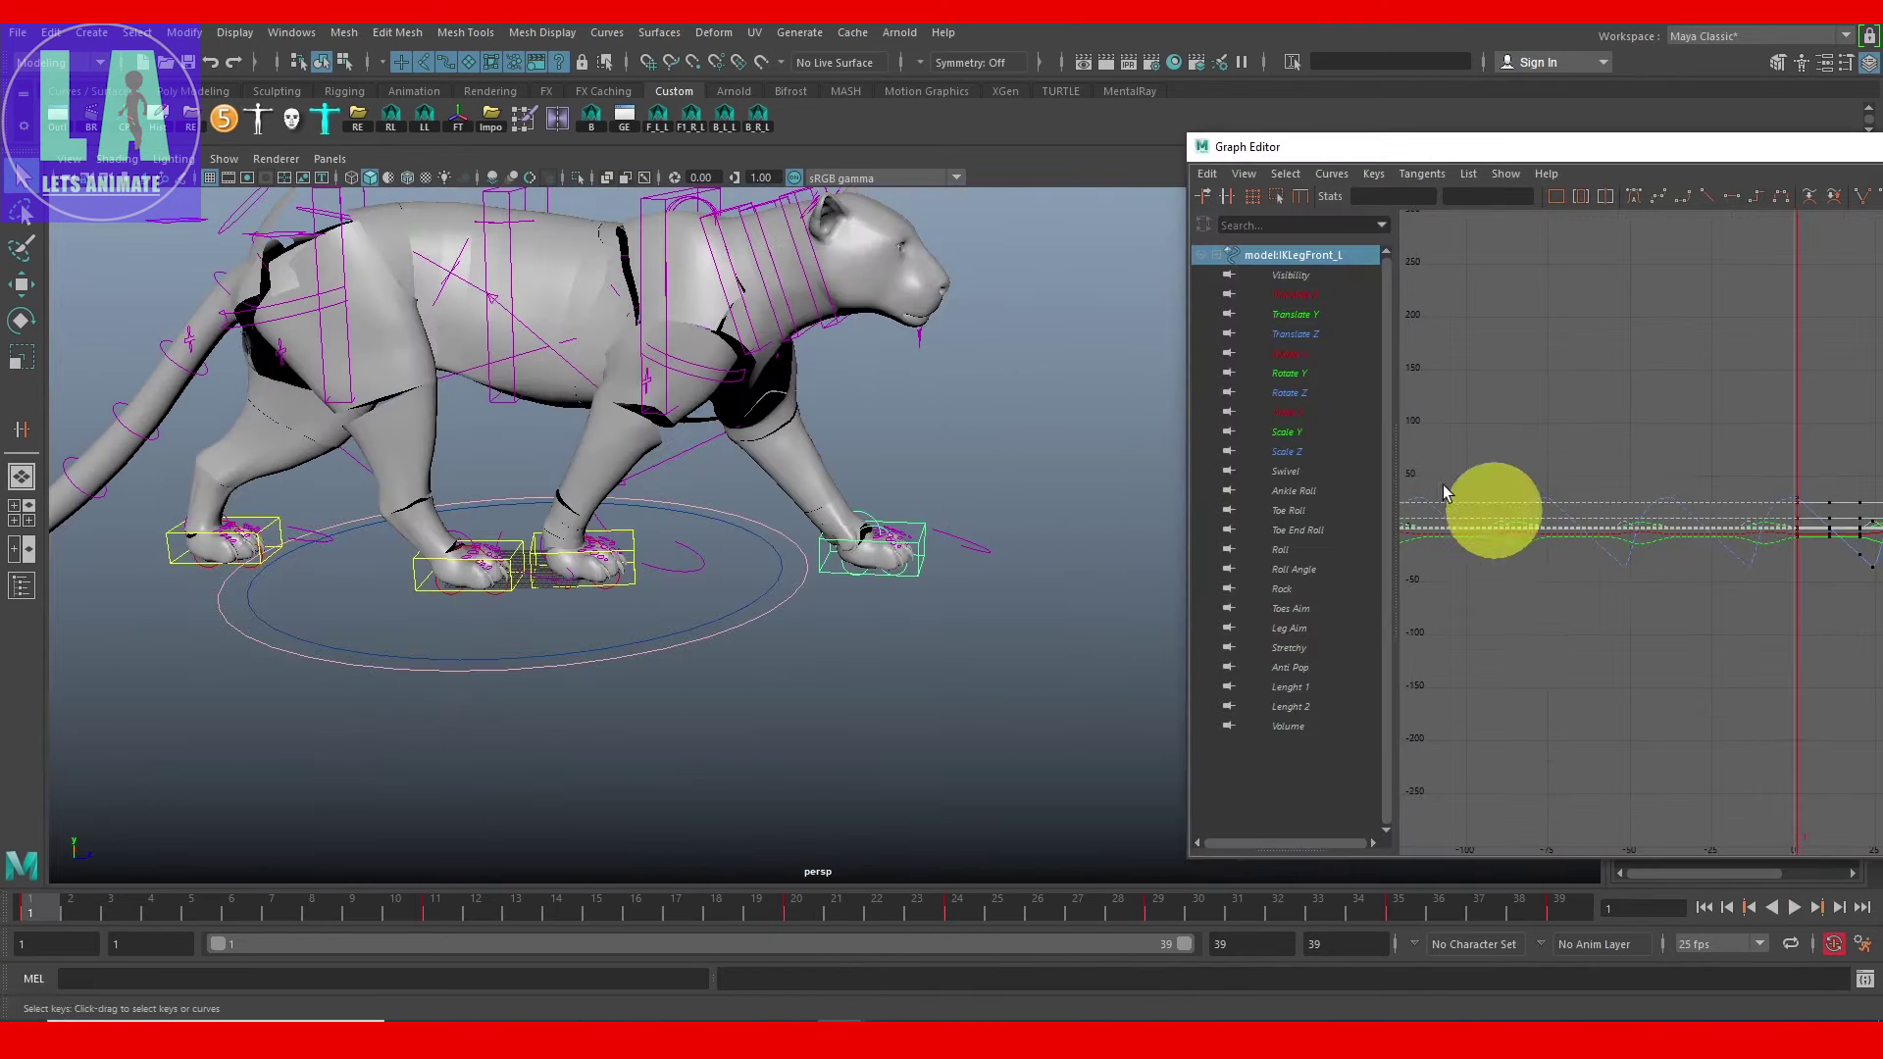
# Step: Set the back right leg's Translate Z key to 29.5 in the Graph Editor
pyautogui.click(1291, 336)
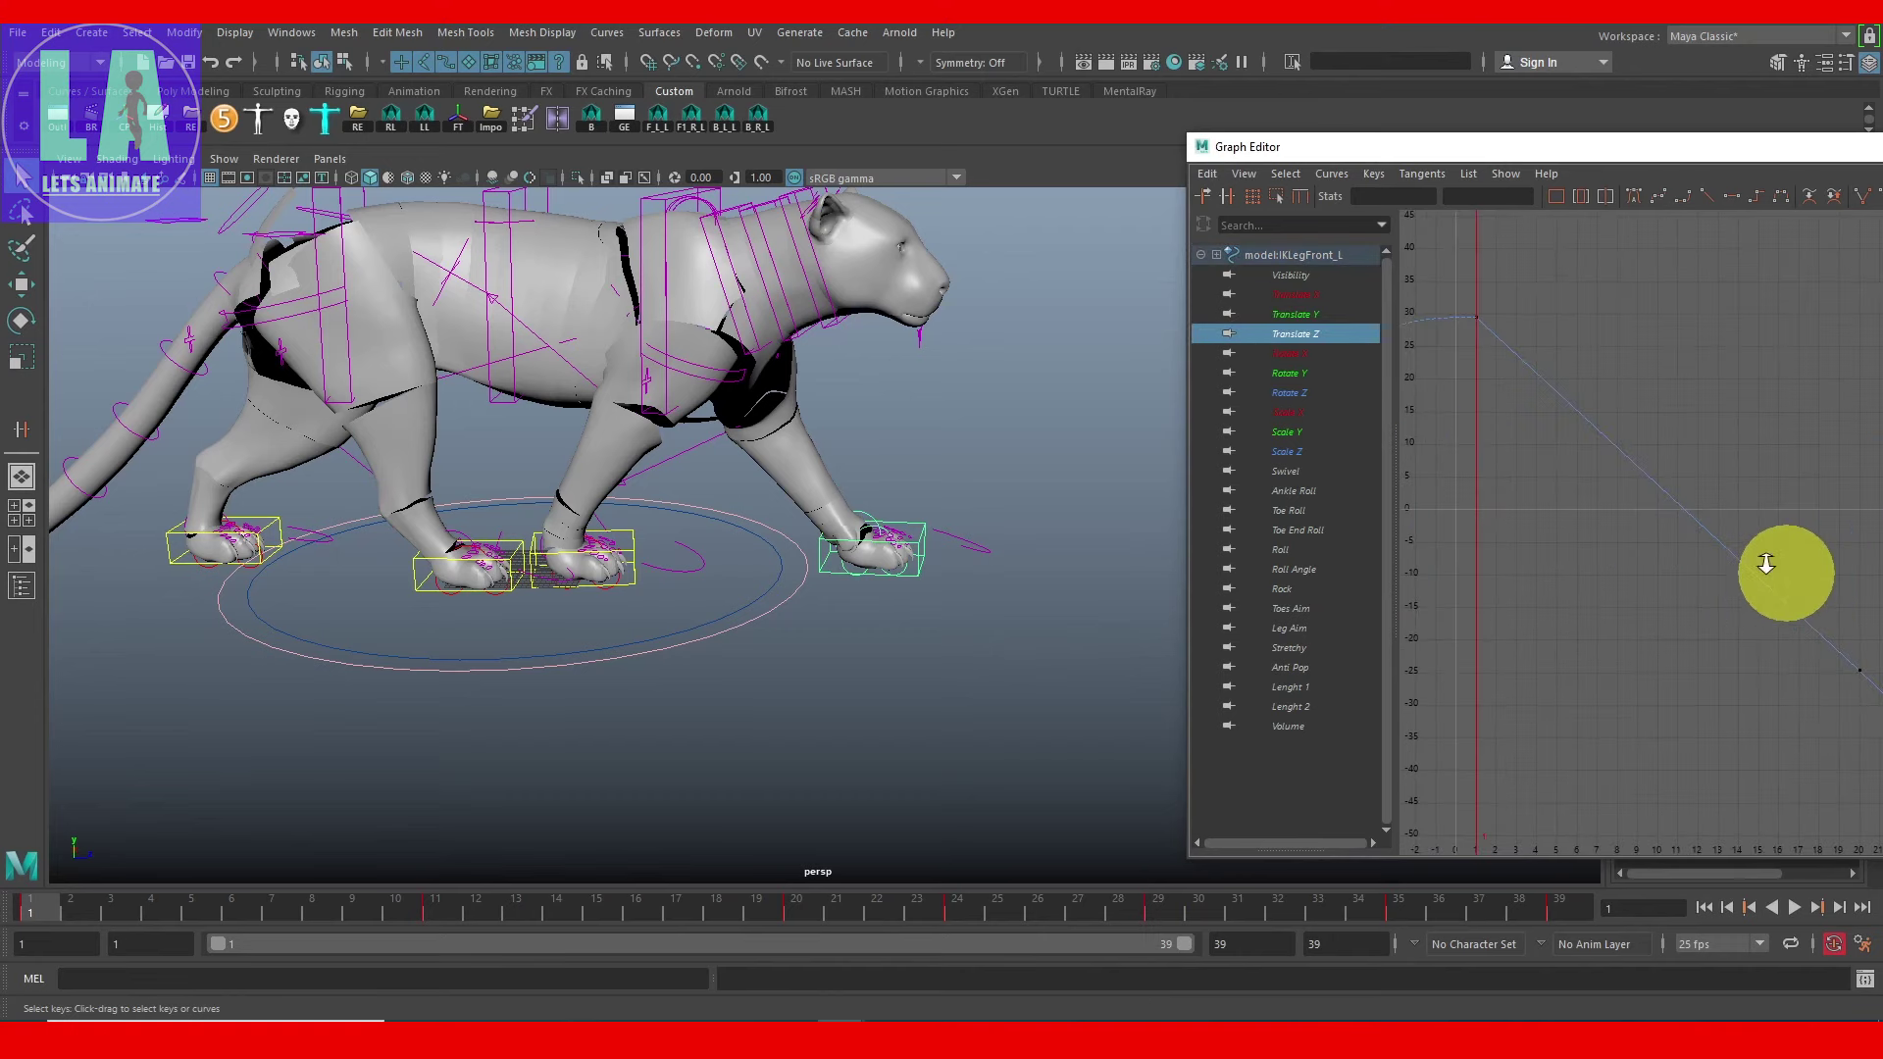
pyautogui.press('f')
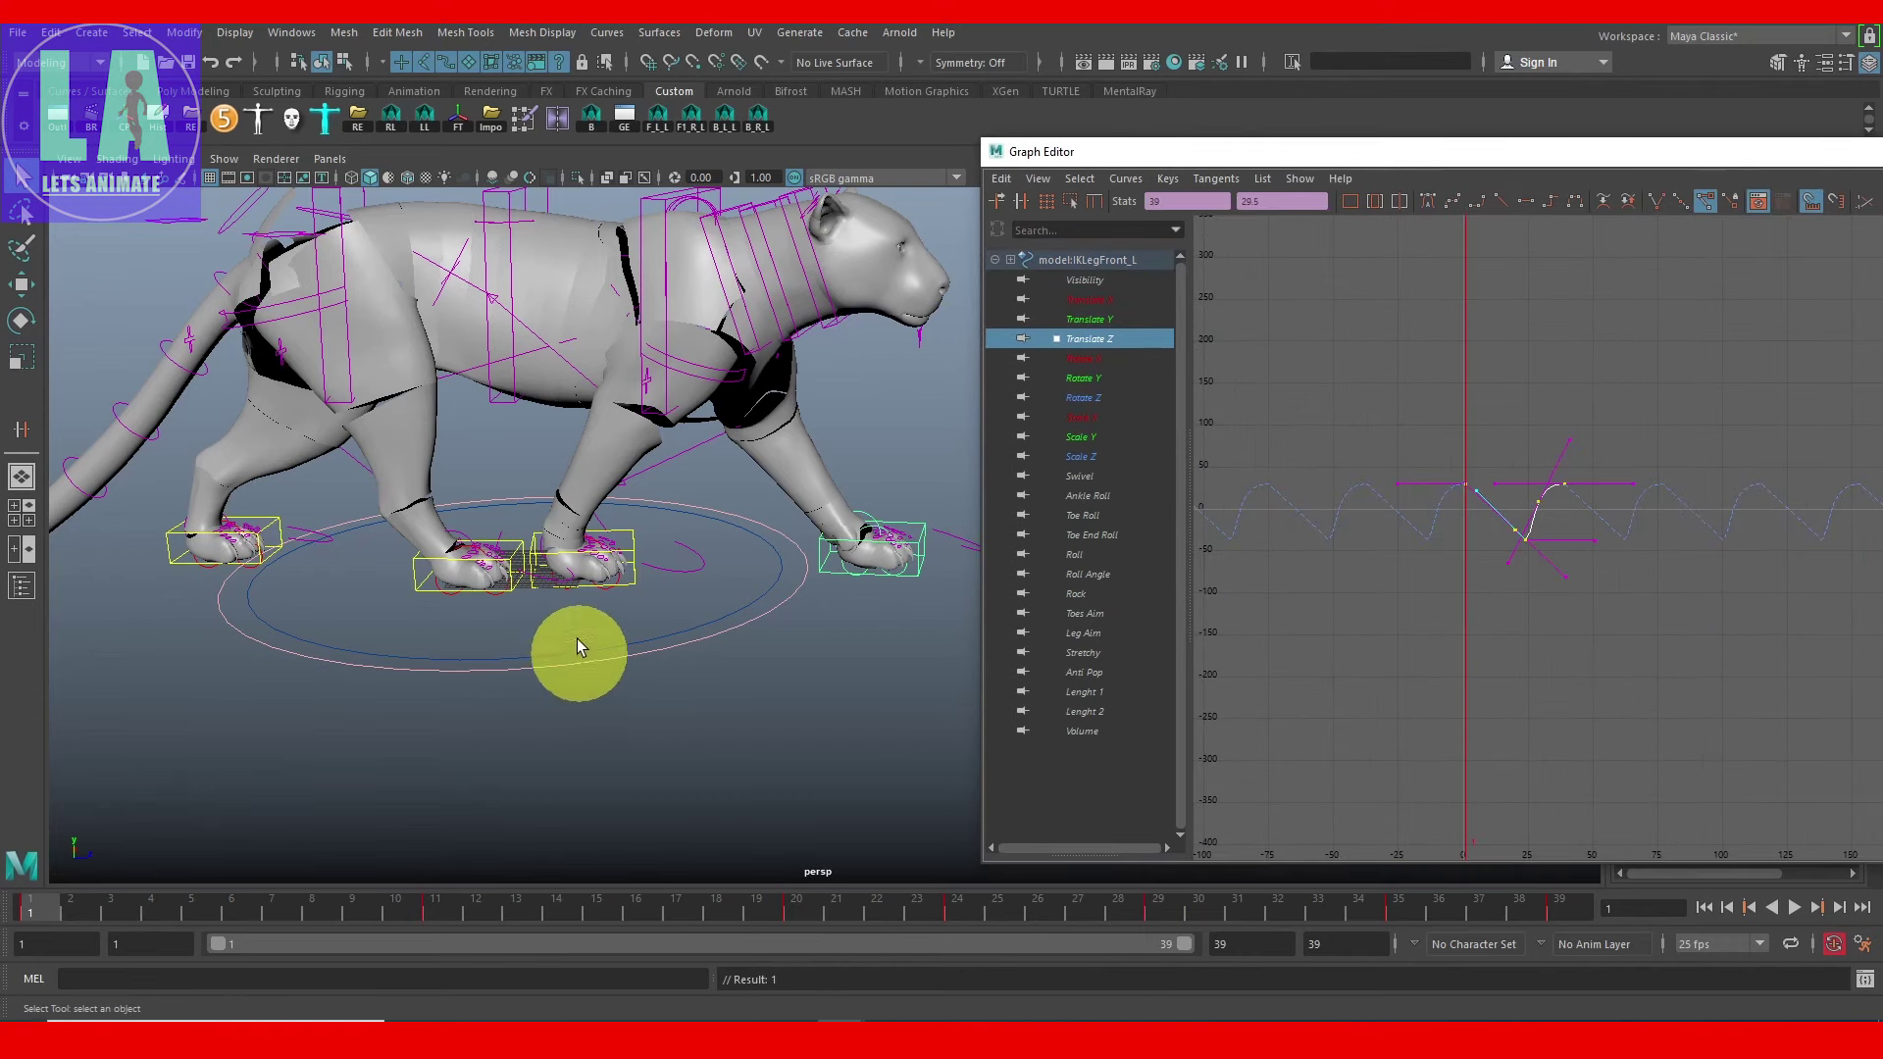
pyautogui.click(517, 551)
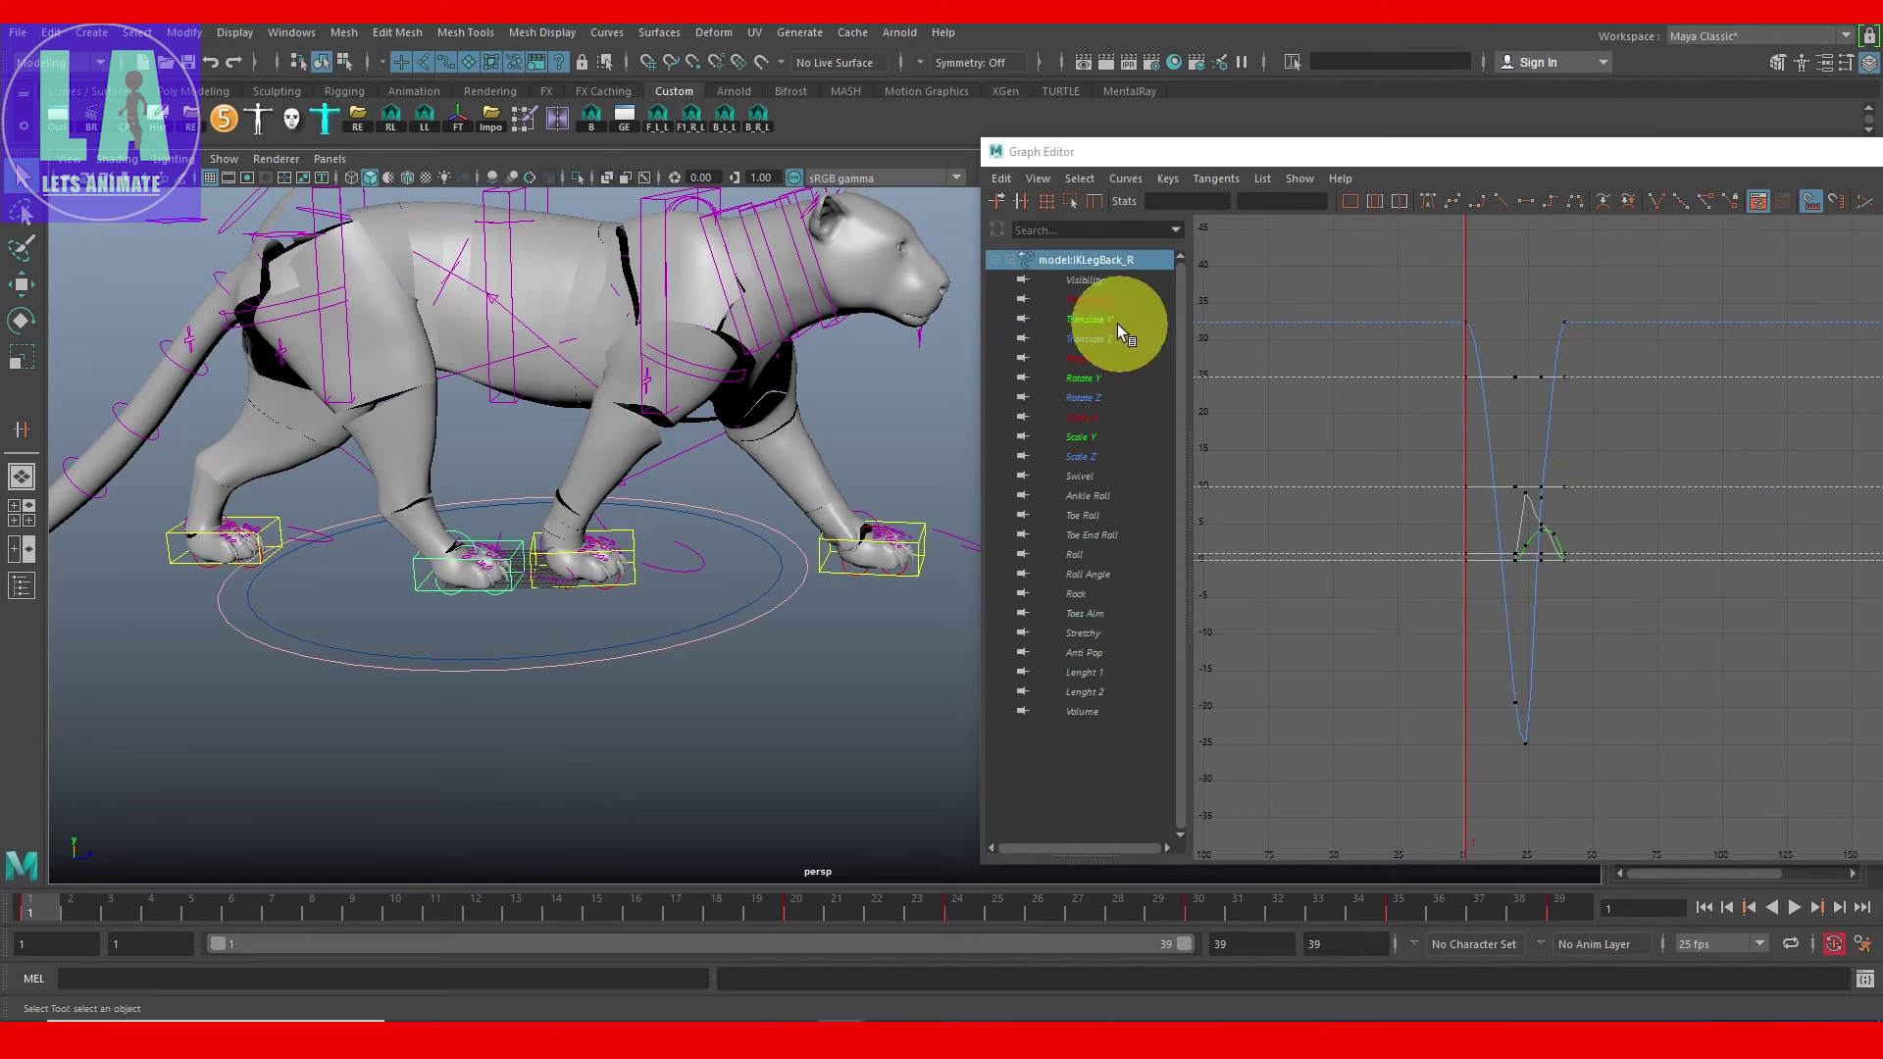
pyautogui.click(1148, 358)
pyautogui.keyDown('alt'); pyautogui.moveTo(1683, 567); pyautogui.dragTo(1822, 693, button='right'); pyautogui.keyUp('alt')
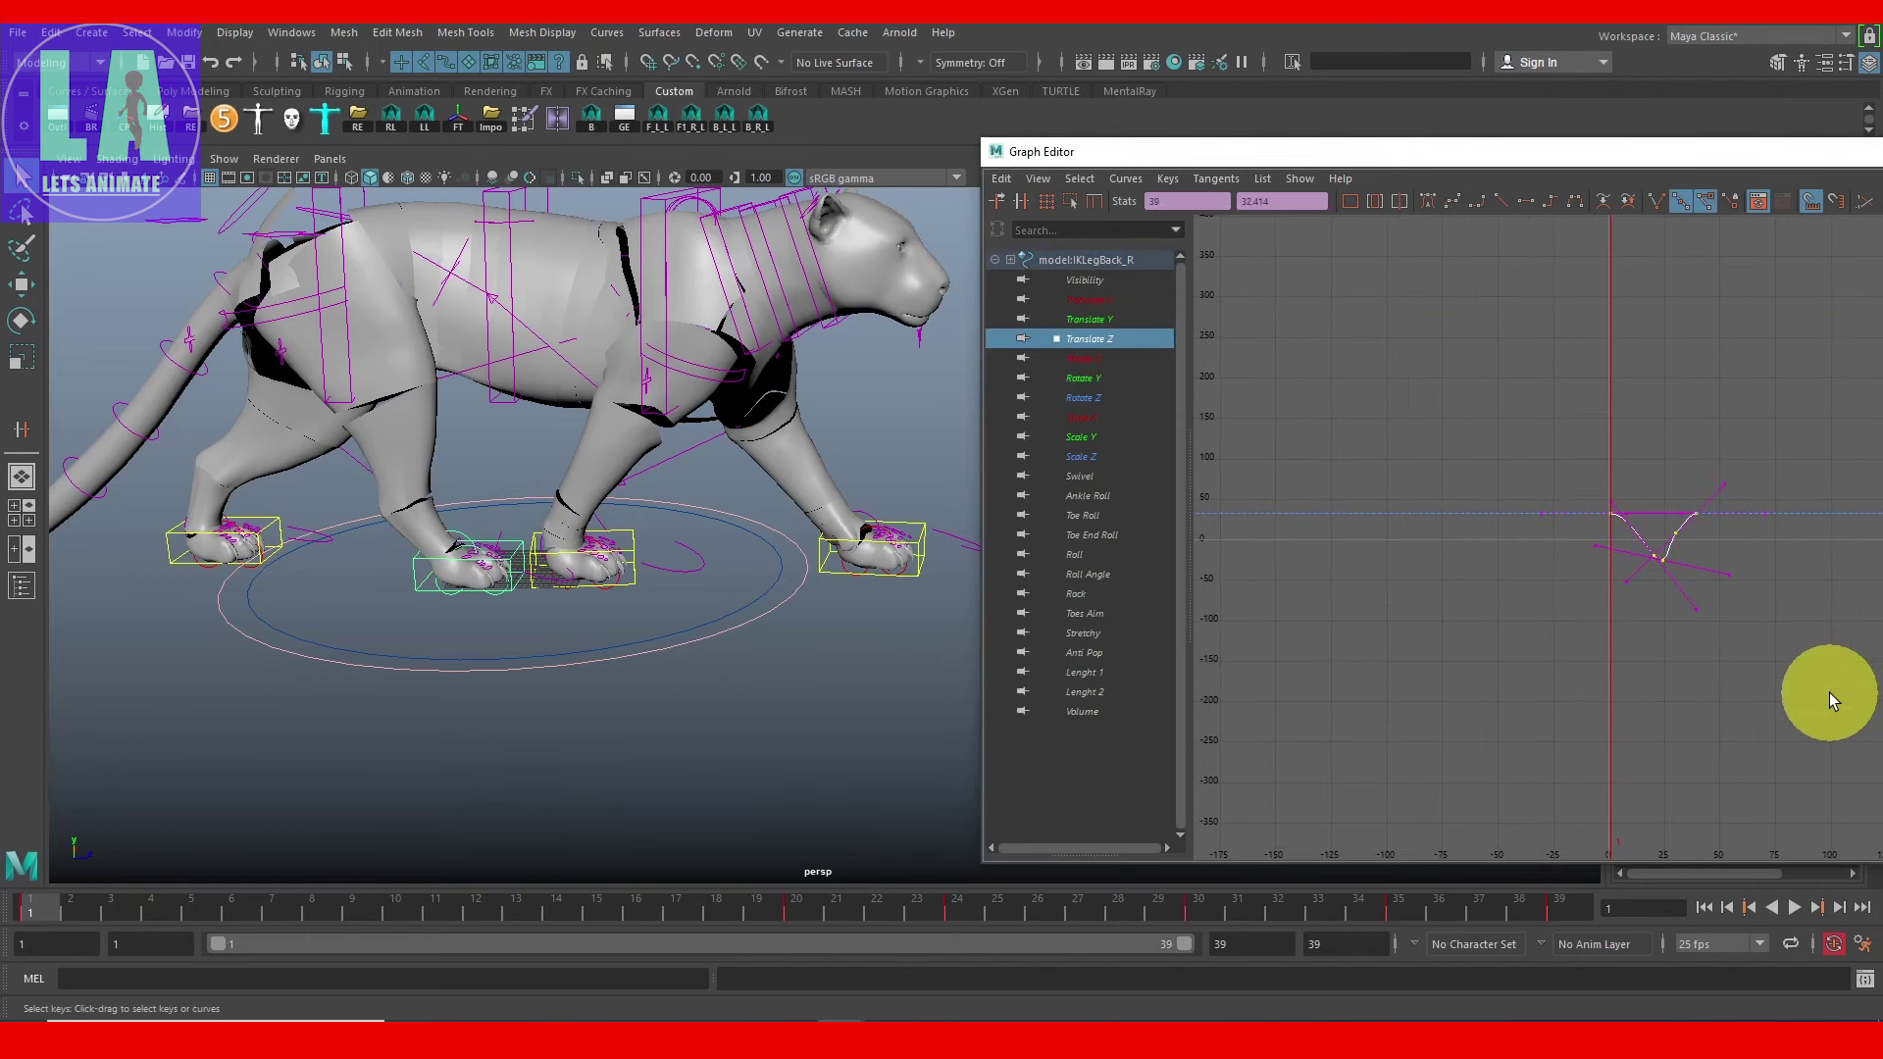
pyautogui.write('29.5')
pyautogui.press('Return')
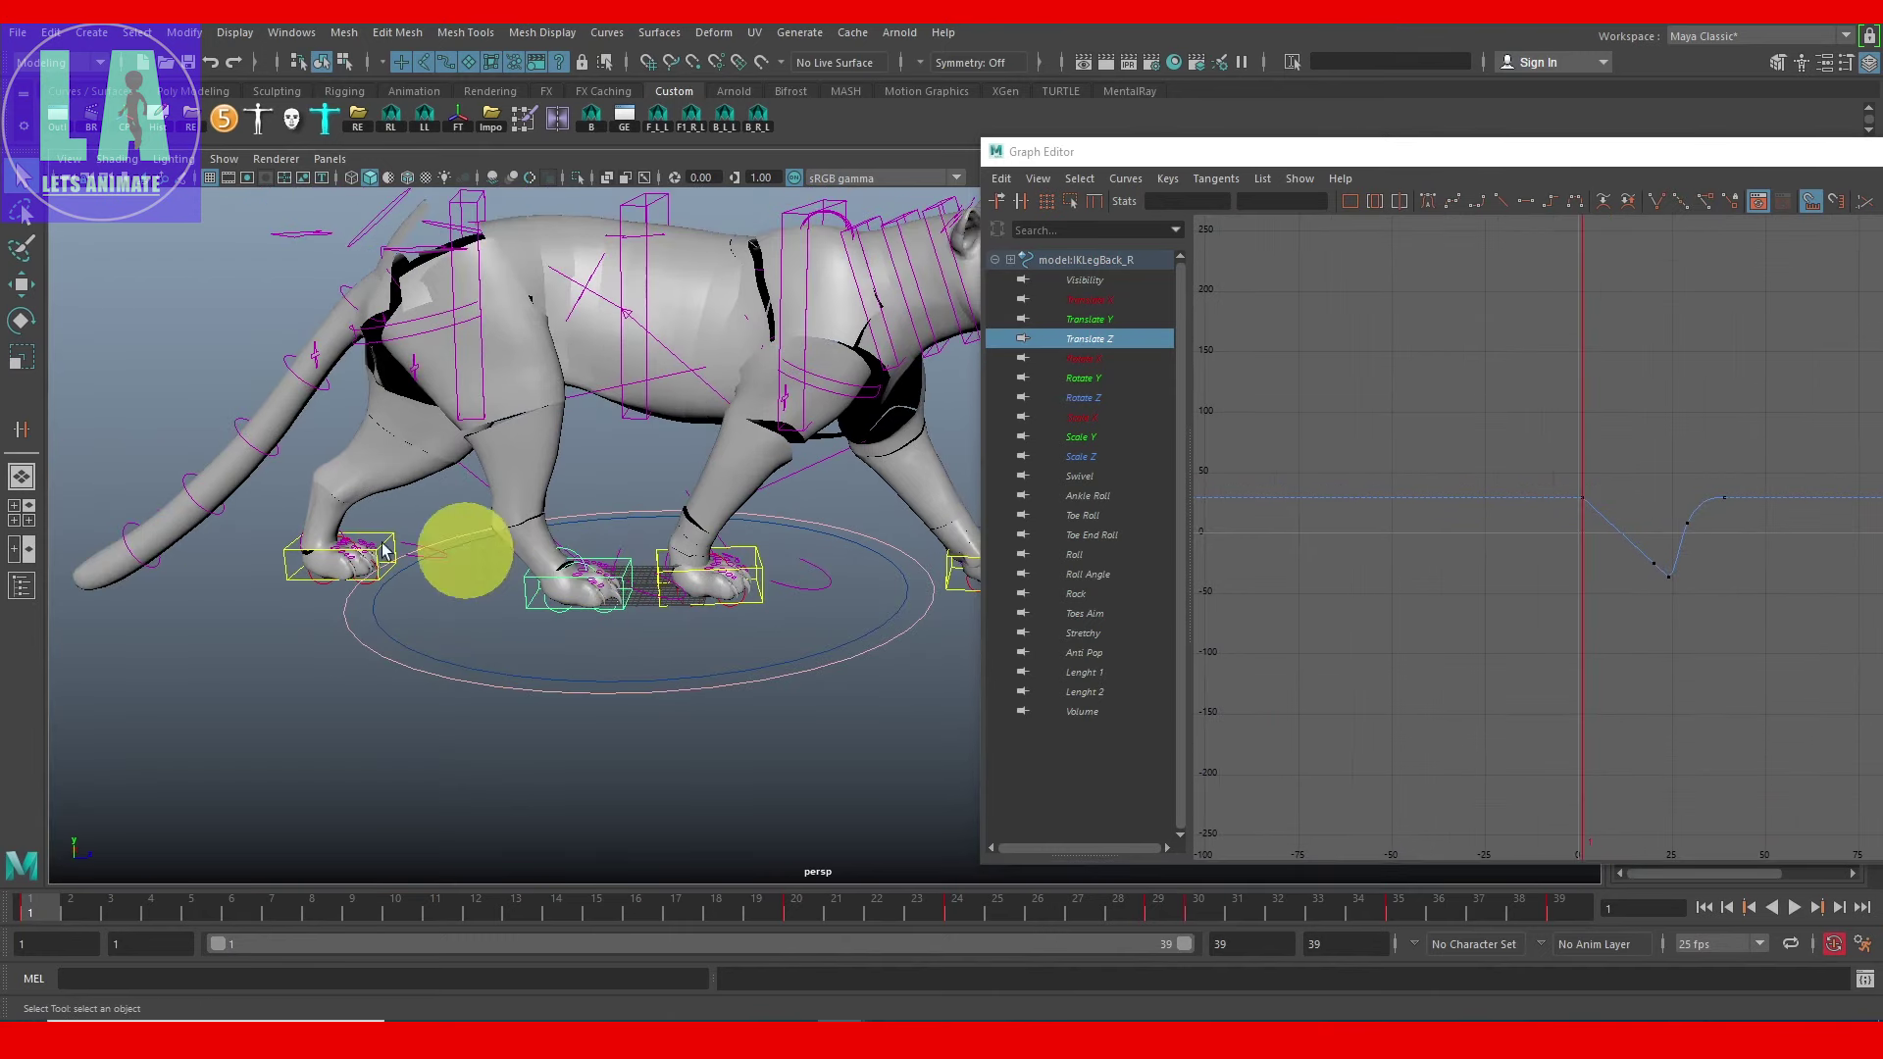
pyautogui.keyDown('shift'); pyautogui.click(589, 638); pyautogui.keyUp('shift')
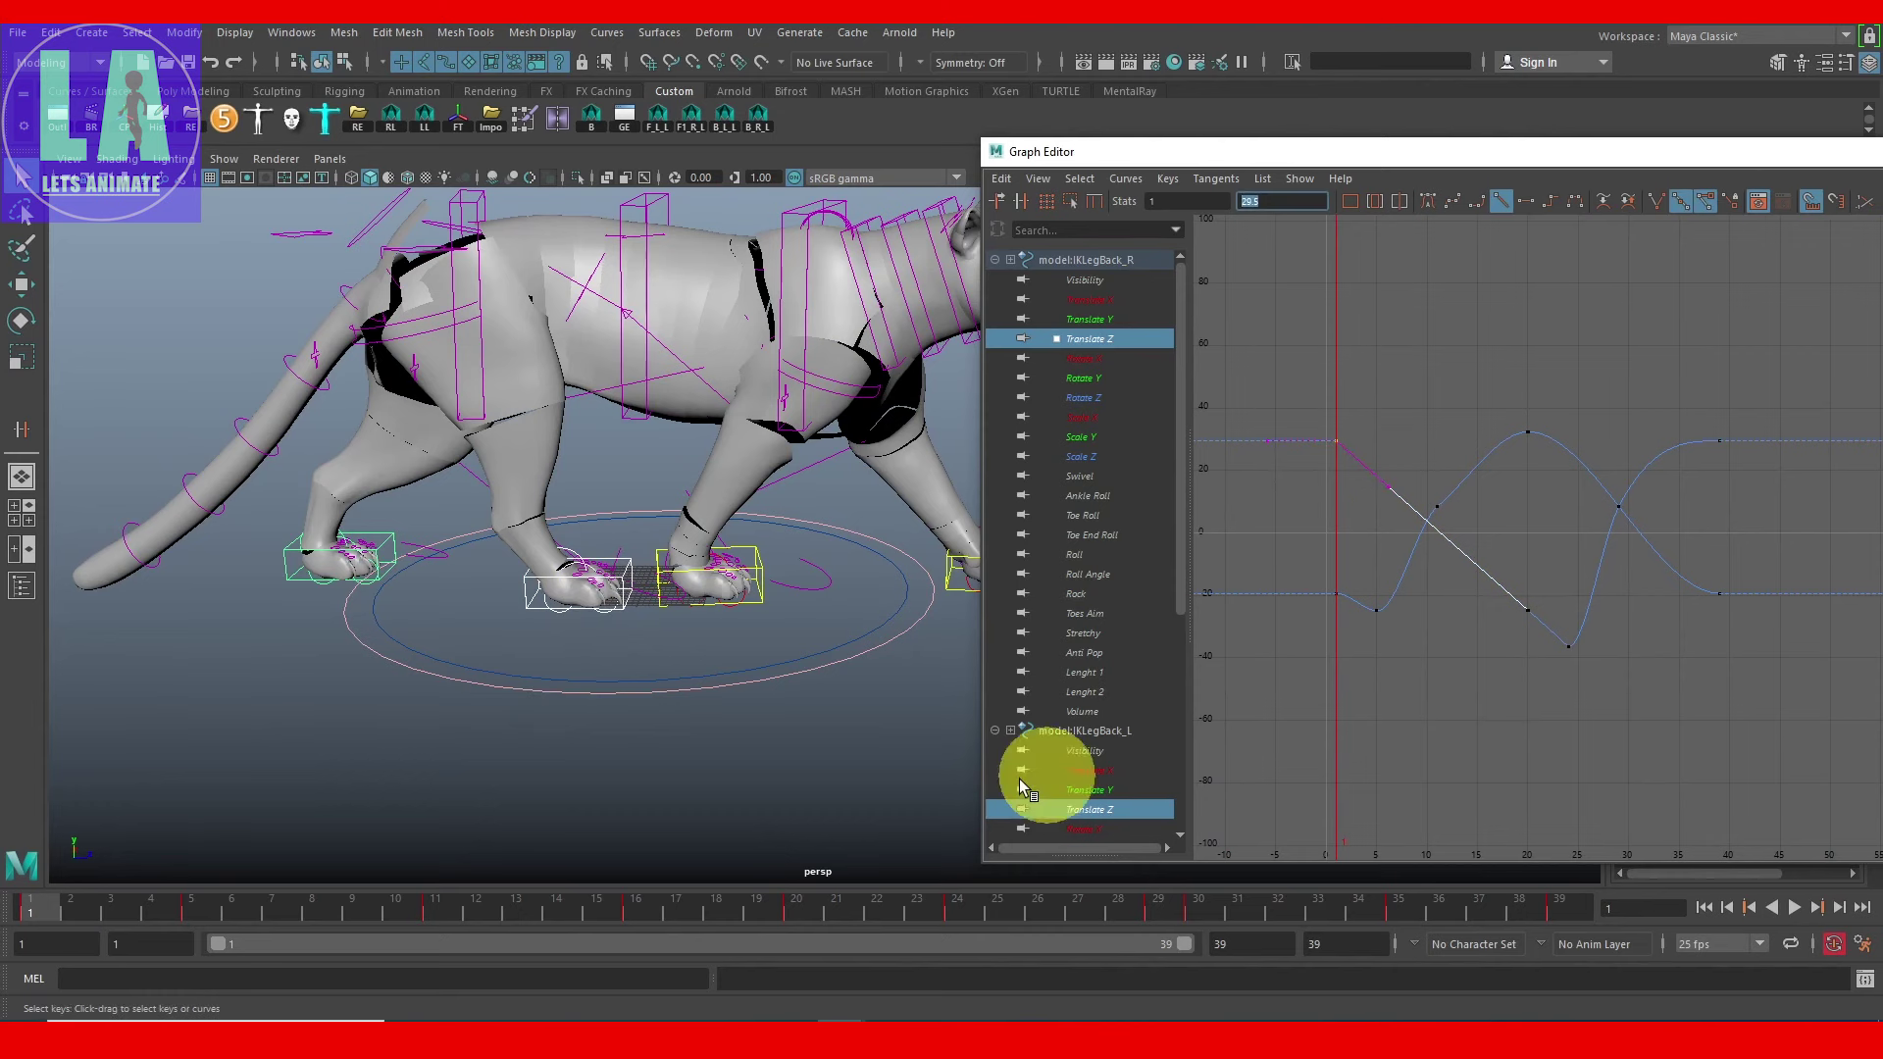
# Step: Set the back legs' low Translate Z key at frame 5 to -36.383, matching frame 24
pyautogui.moveTo(902, 926); pyautogui.dragTo(796, 926)
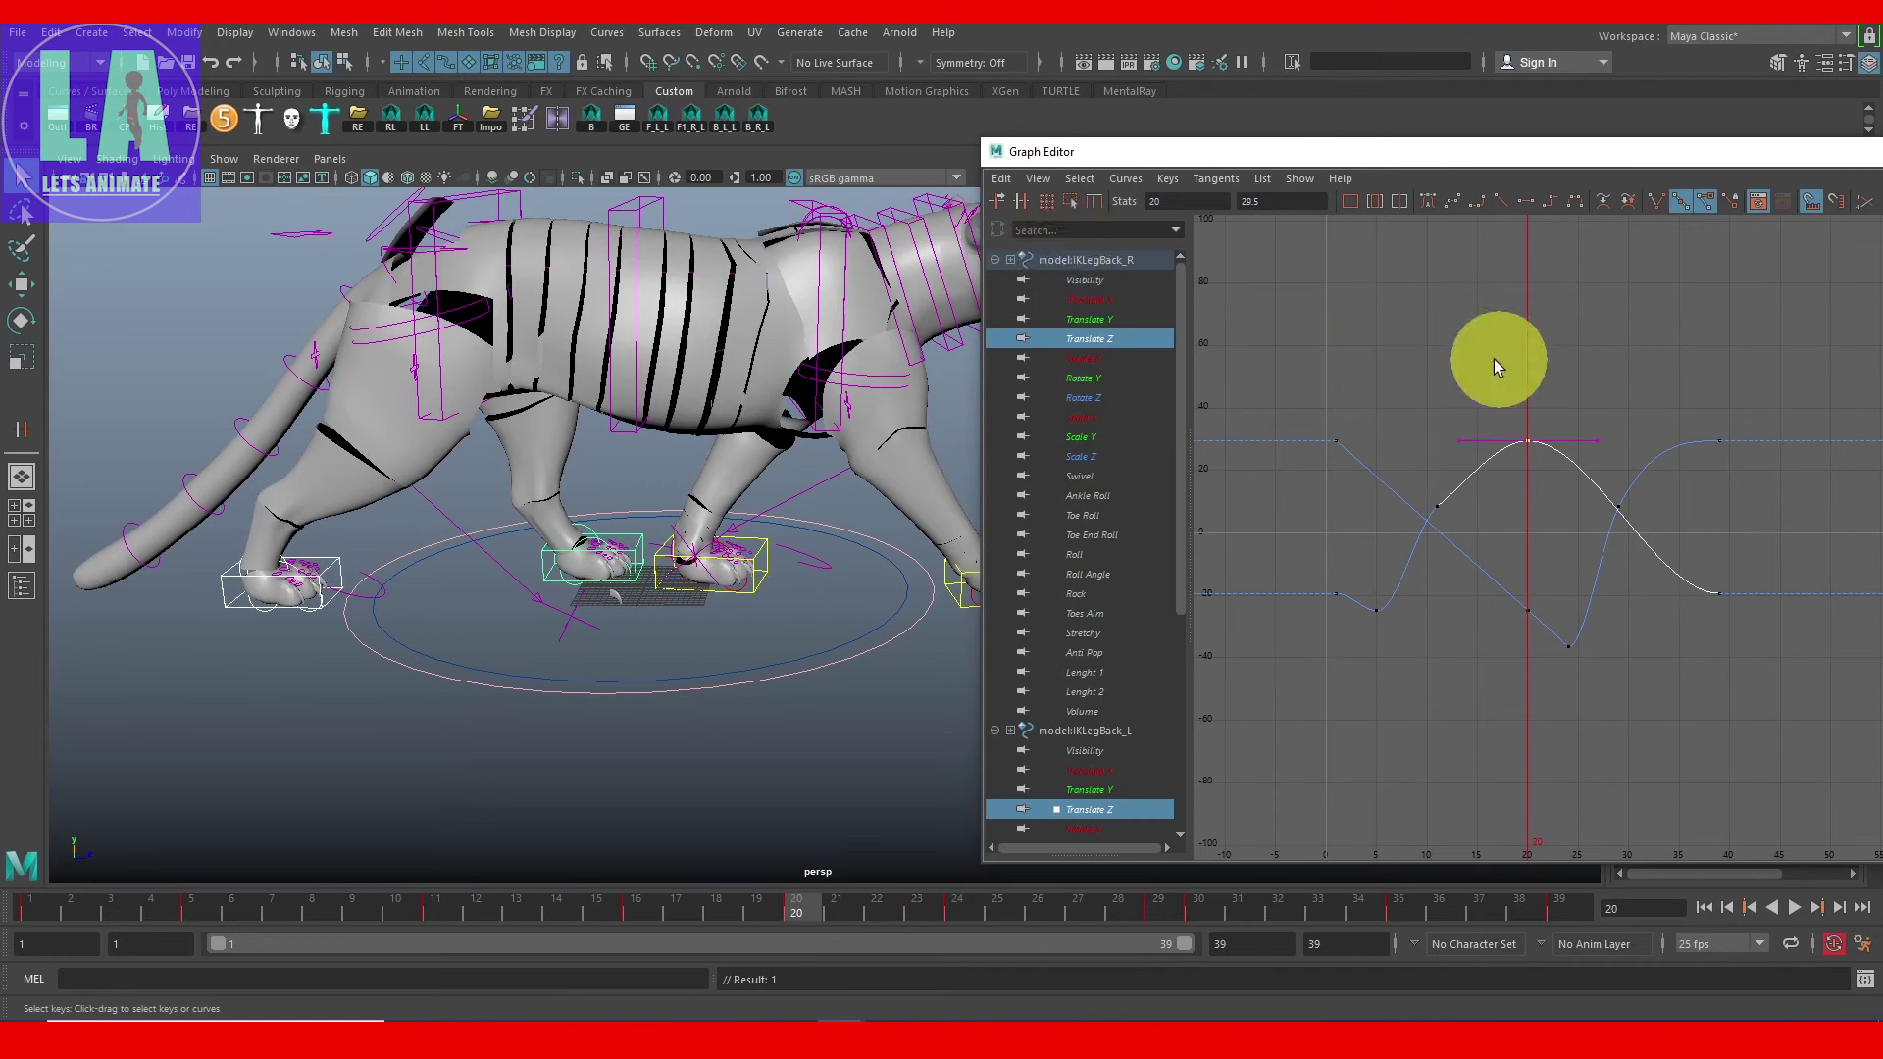
pyautogui.click(1570, 646)
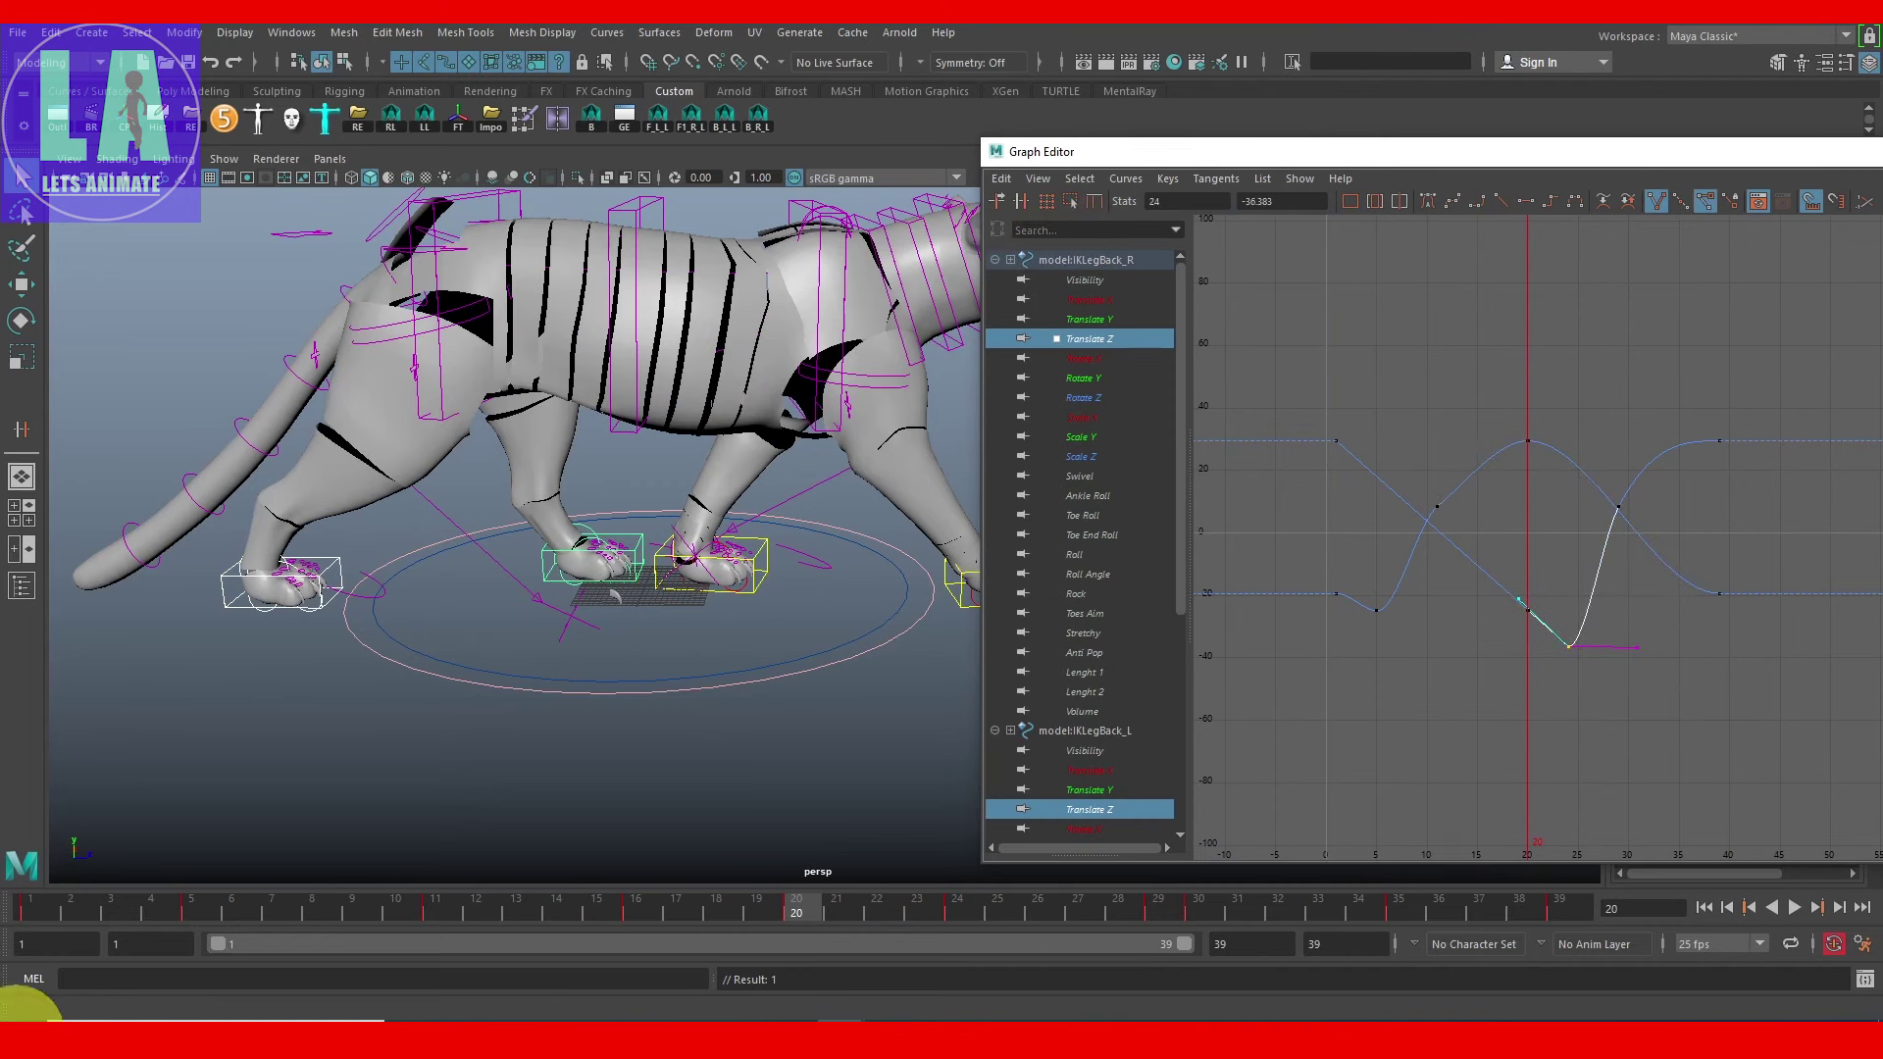
pyautogui.click(209, 922)
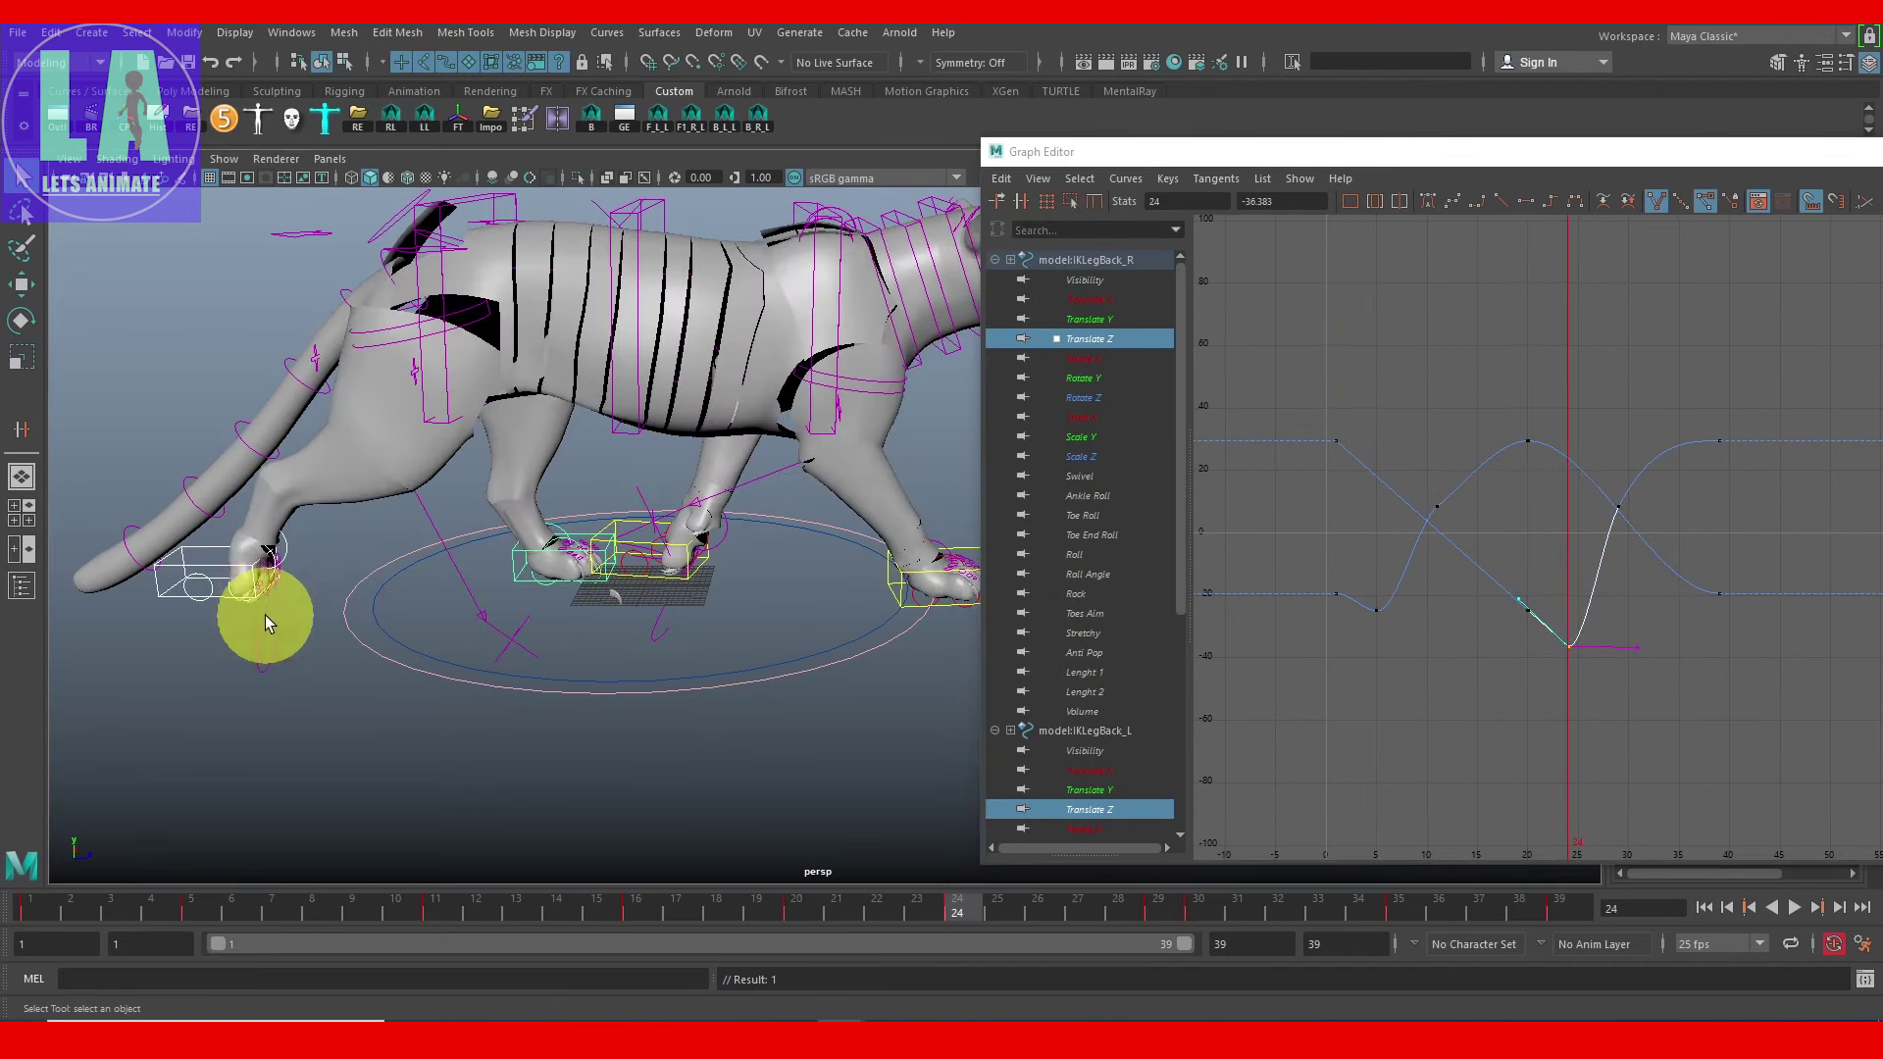
pyautogui.doubleClick(1285, 201)
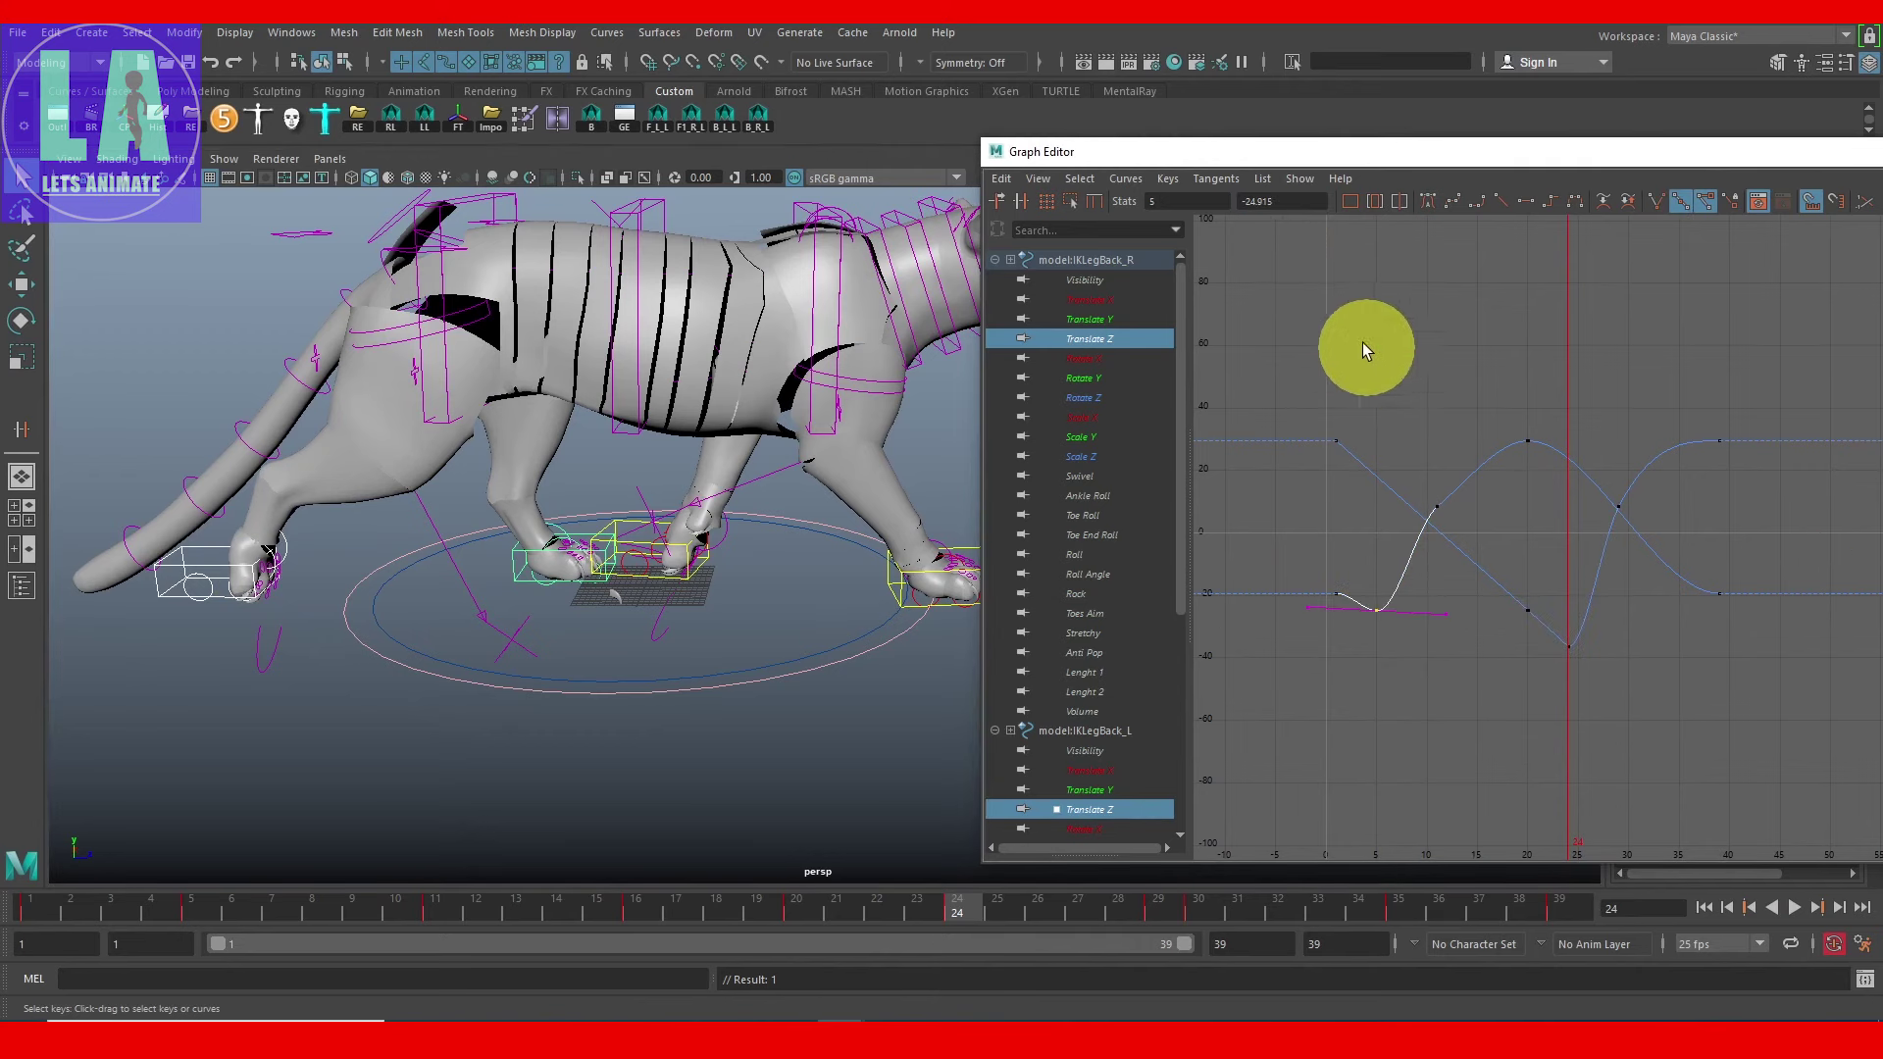
pyautogui.click(1290, 202)
pyautogui.write('-36.383')
pyautogui.press('Return')
# Step: Set both end keys at frames 1 and 39 to -24.668
pyautogui.click(1528, 610)
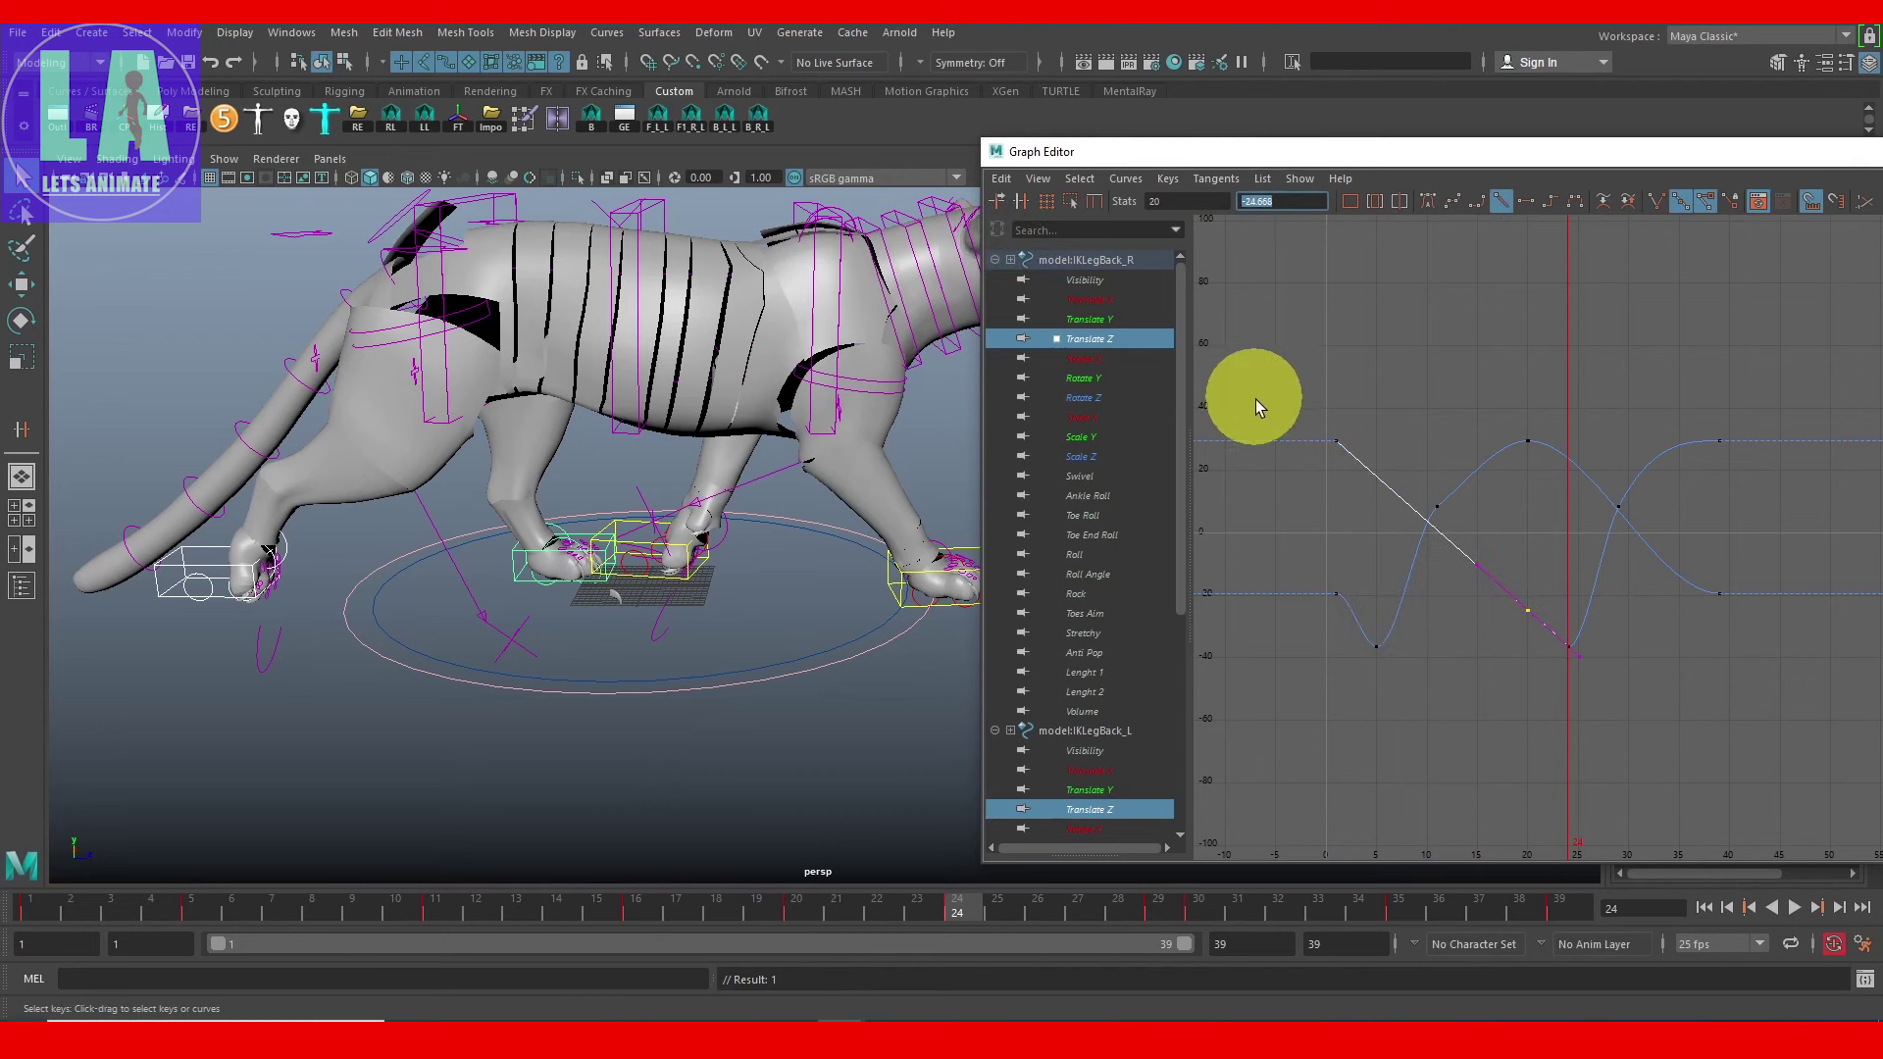
pyautogui.click(1336, 593)
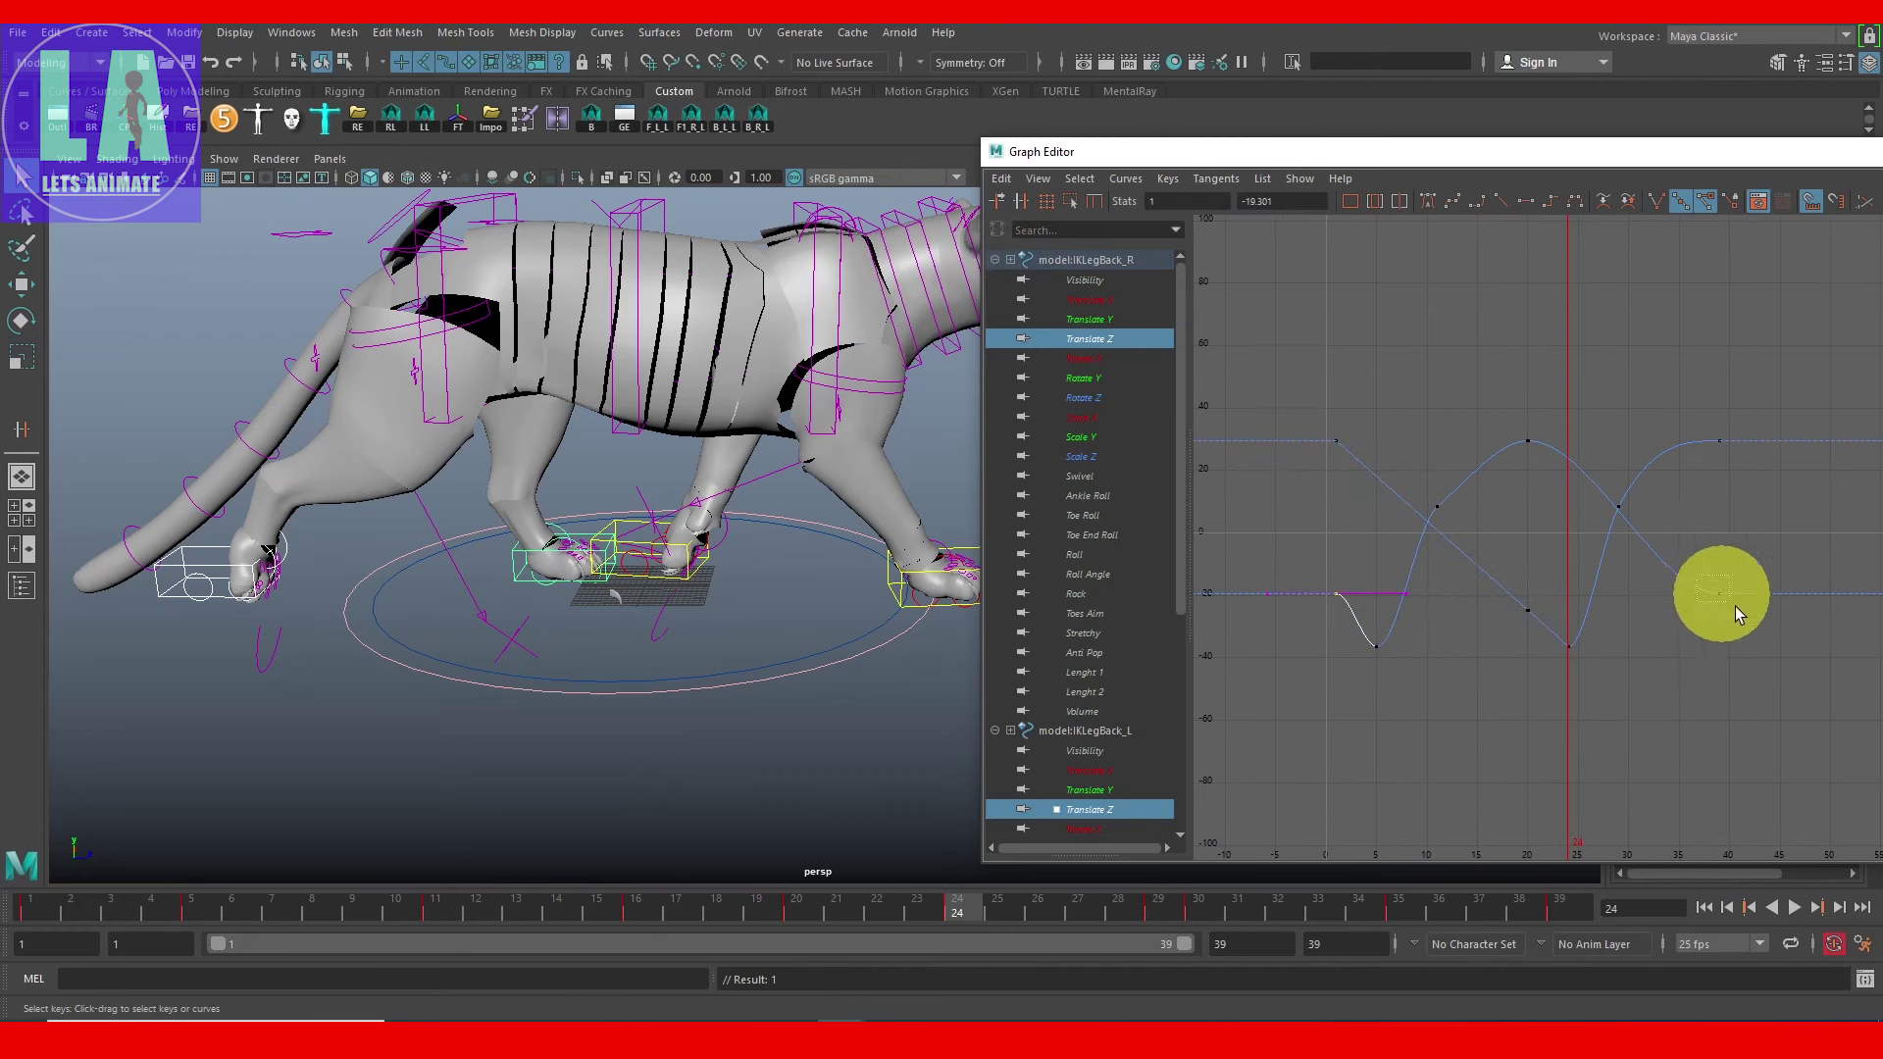
pyautogui.keyDown('shift'); pyautogui.moveTo(1734, 608); pyautogui.dragTo(1735, 610); pyautogui.keyUp('shift')
pyautogui.click(1279, 201)
pyautogui.write('-24.668')
pyautogui.press('Return')
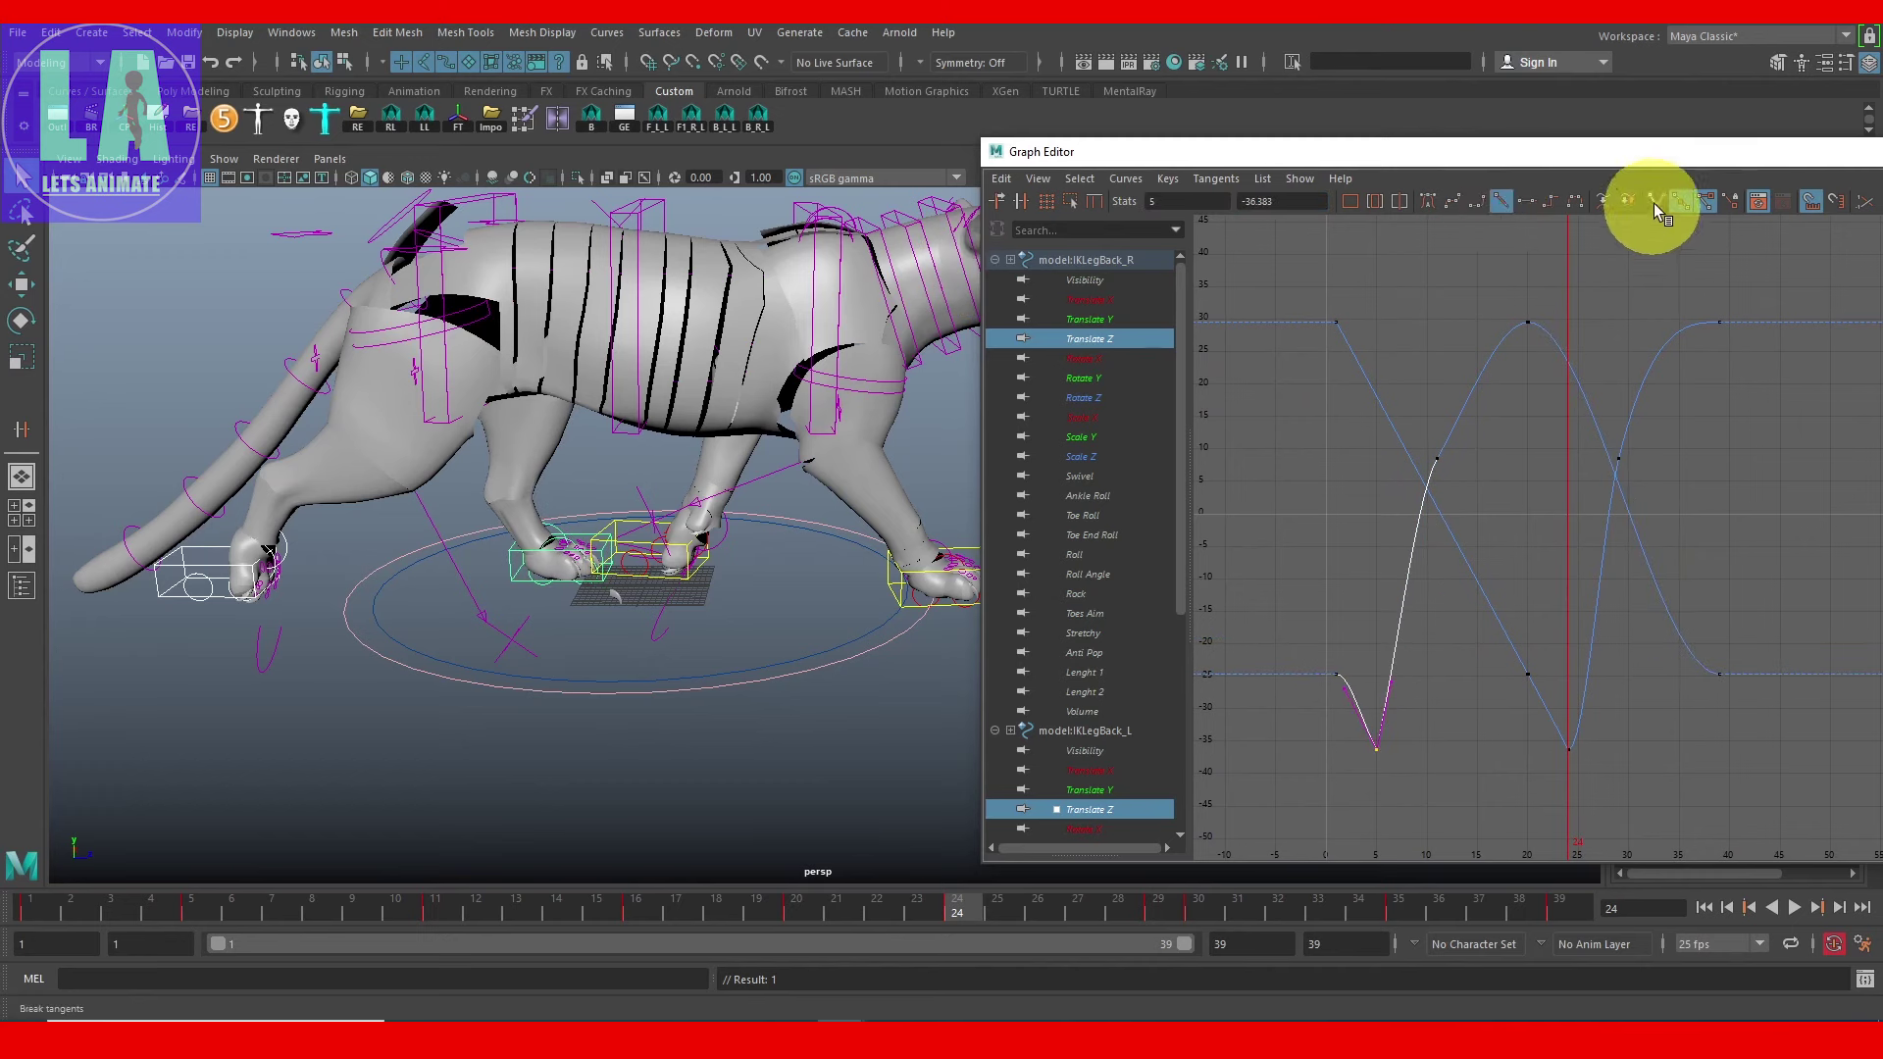
# Step: Reshape the frame-5 key's tangent handles to smooth the back leg curve
pyautogui.moveTo(1429, 588)
pyautogui.mouseDown()
pyautogui.moveTo(1387, 672)
pyautogui.moveTo(1442, 706)
pyautogui.mouseUp()
pyautogui.press('w')
pyautogui.press('f')
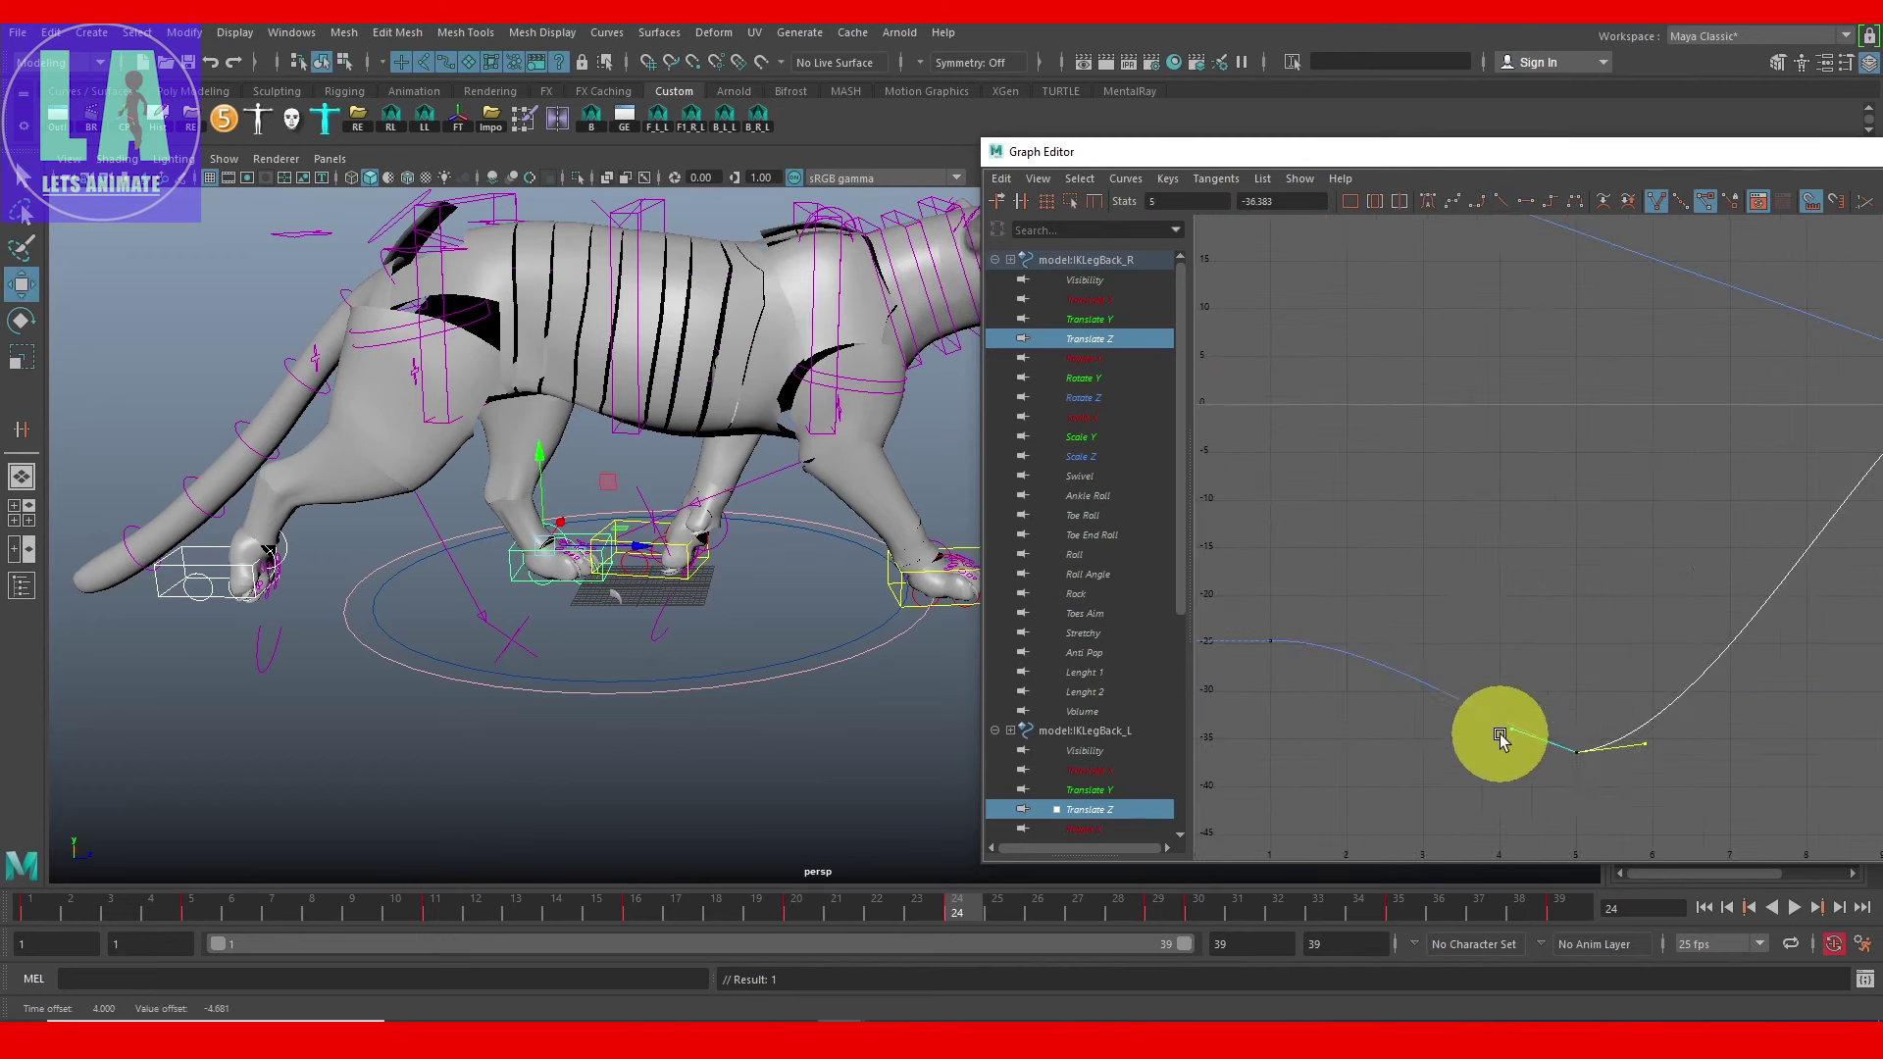
pyautogui.moveTo(1500, 738)
pyautogui.keyDown('alt'); pyautogui.mouseDown(button='right')
pyautogui.moveTo(1742, 741)
pyautogui.moveTo(1787, 696)
pyautogui.moveTo(1538, 656)
pyautogui.moveTo(1415, 478)
pyautogui.mouseUp(button='right'); pyautogui.keyUp('alt')
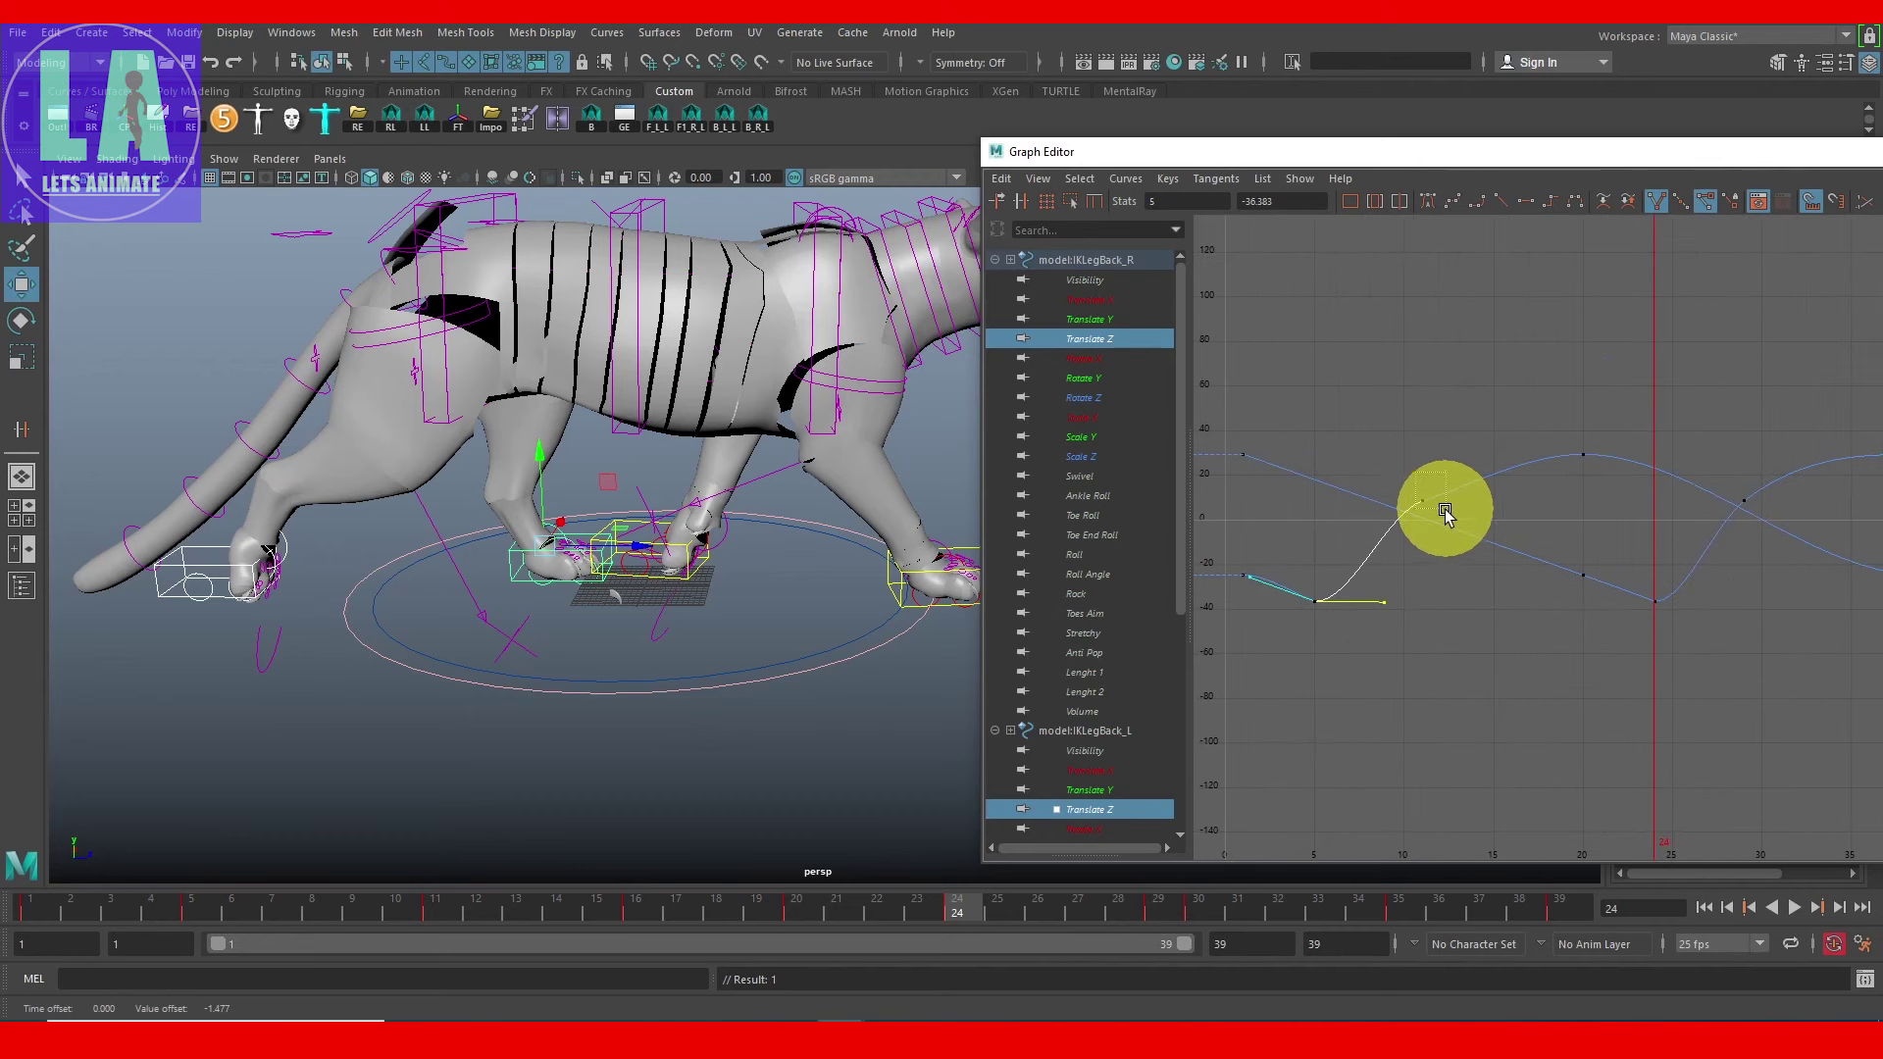
pyautogui.moveTo(1451, 490); pyautogui.dragTo(1577, 526)
pyautogui.moveTo(1577, 526)
pyautogui.keyDown('alt'); pyautogui.mouseDown(button='right')
pyautogui.moveTo(1566, 434)
pyautogui.moveTo(1628, 623)
pyautogui.moveTo(1627, 583)
pyautogui.mouseUp(button='right'); pyautogui.keyUp('alt')
pyautogui.keyDown('alt'); pyautogui.moveTo(618, 686); pyautogui.dragTo(510, 669); pyautogui.keyUp('alt')
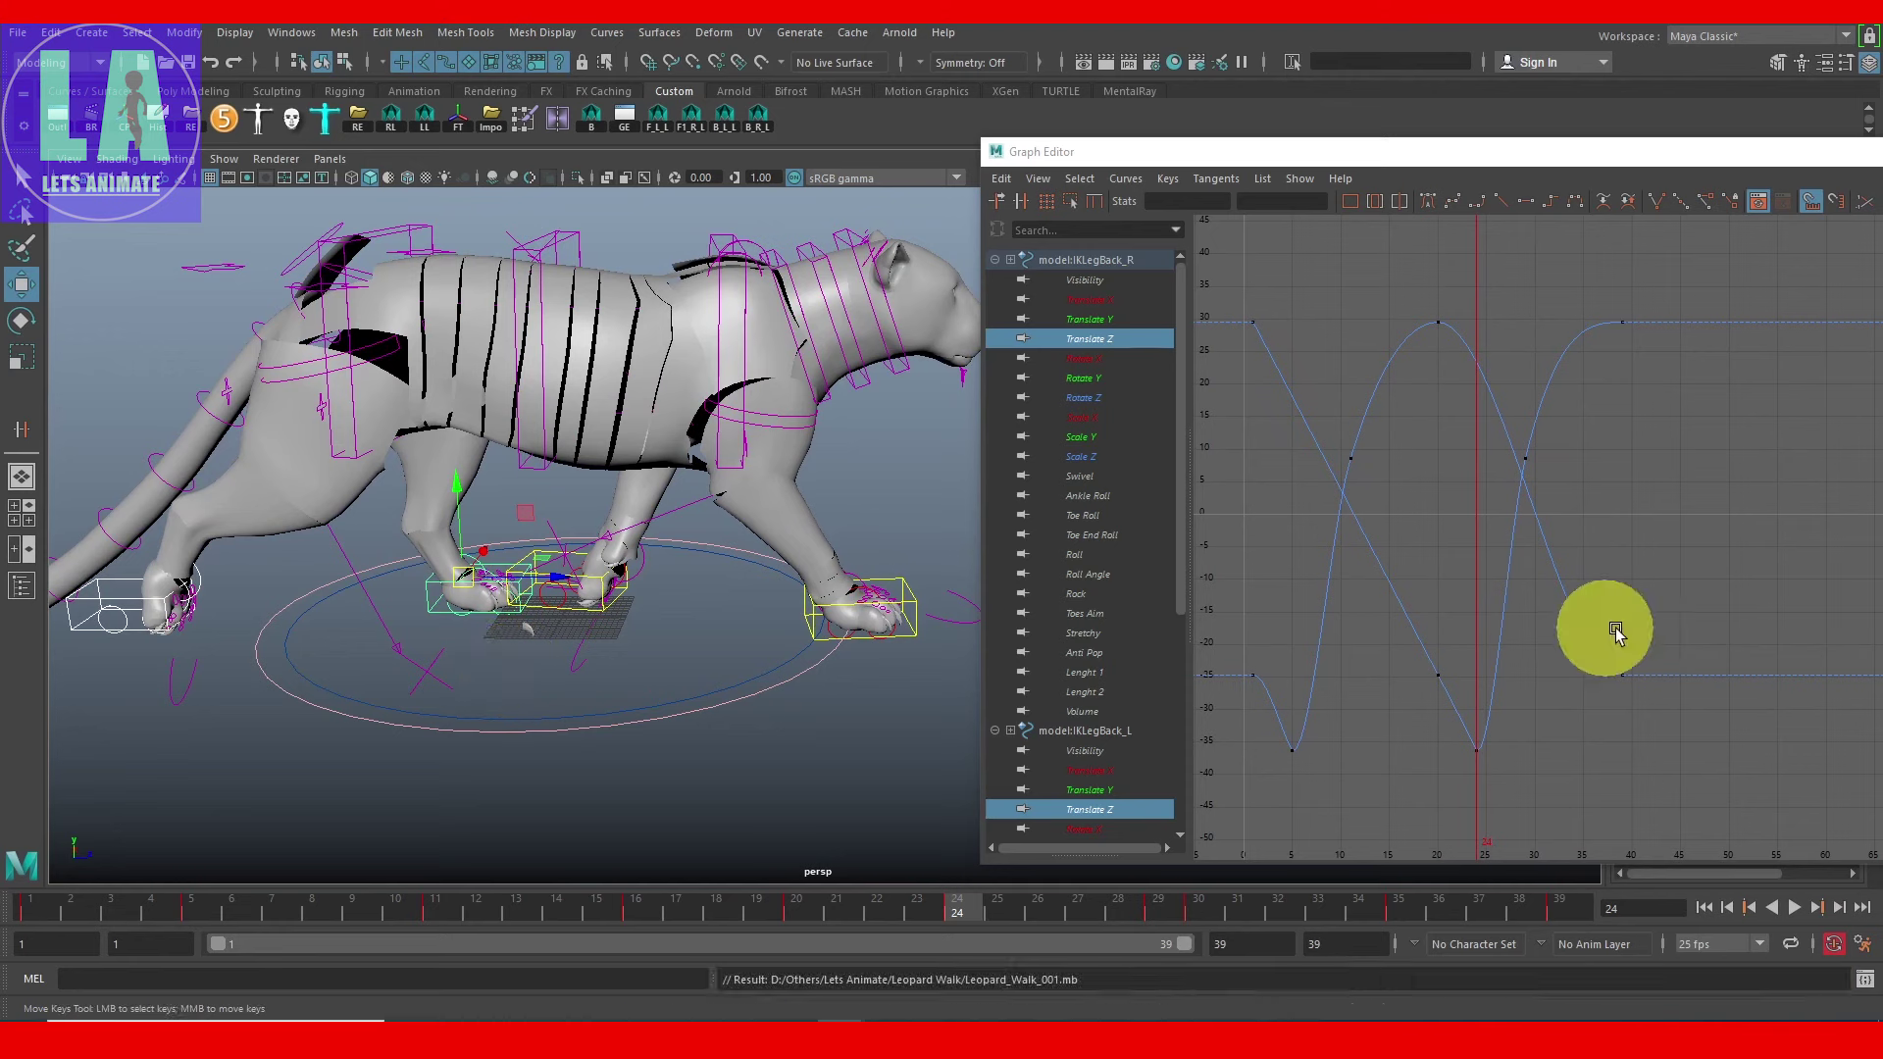
# Step: Make the frame-20 key's tangents linear and adjust the curve keys
pyautogui.moveTo(1424, 300); pyautogui.dragTo(1463, 344)
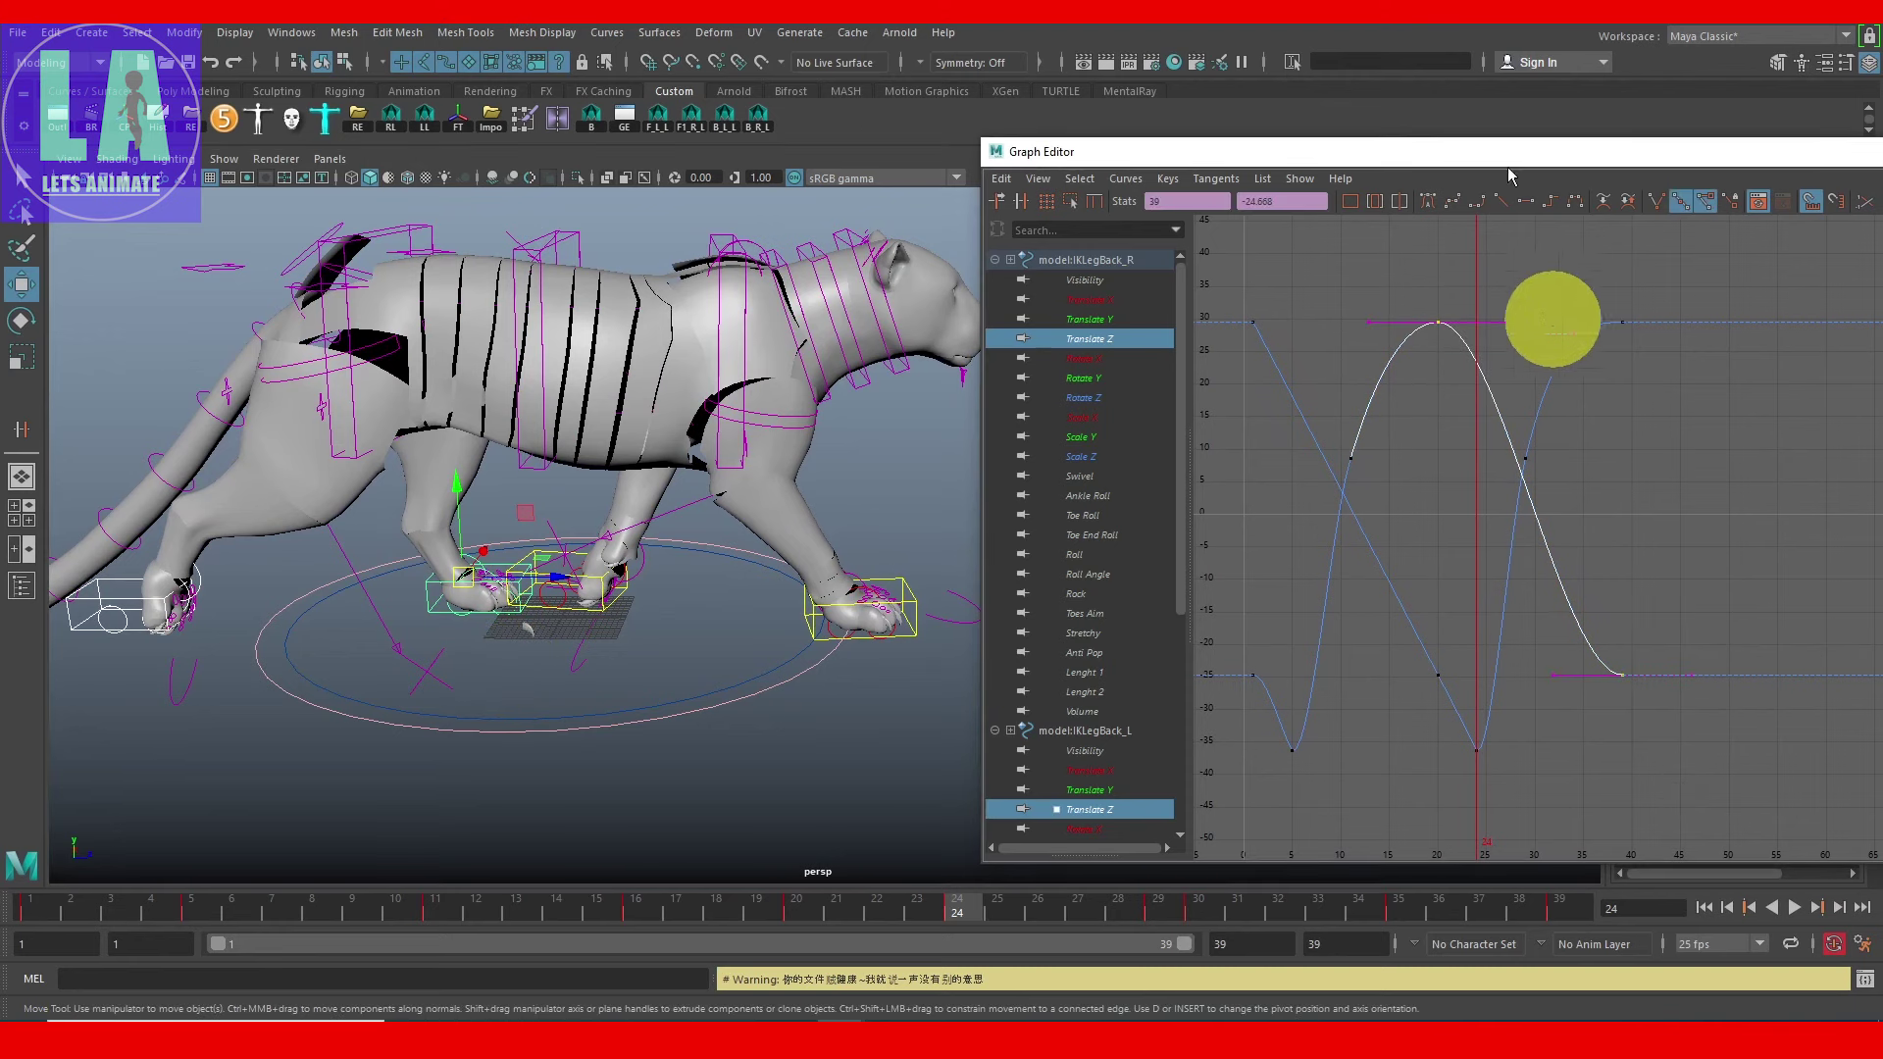
pyautogui.click(1501, 201)
pyautogui.click(1458, 365)
pyautogui.moveTo(1458, 365); pyautogui.dragTo(1618, 736, button='middle')
pyautogui.scroll(-5, 1506, 539)
pyautogui.click(1125, 180)
pyautogui.moveTo(1157, 214)
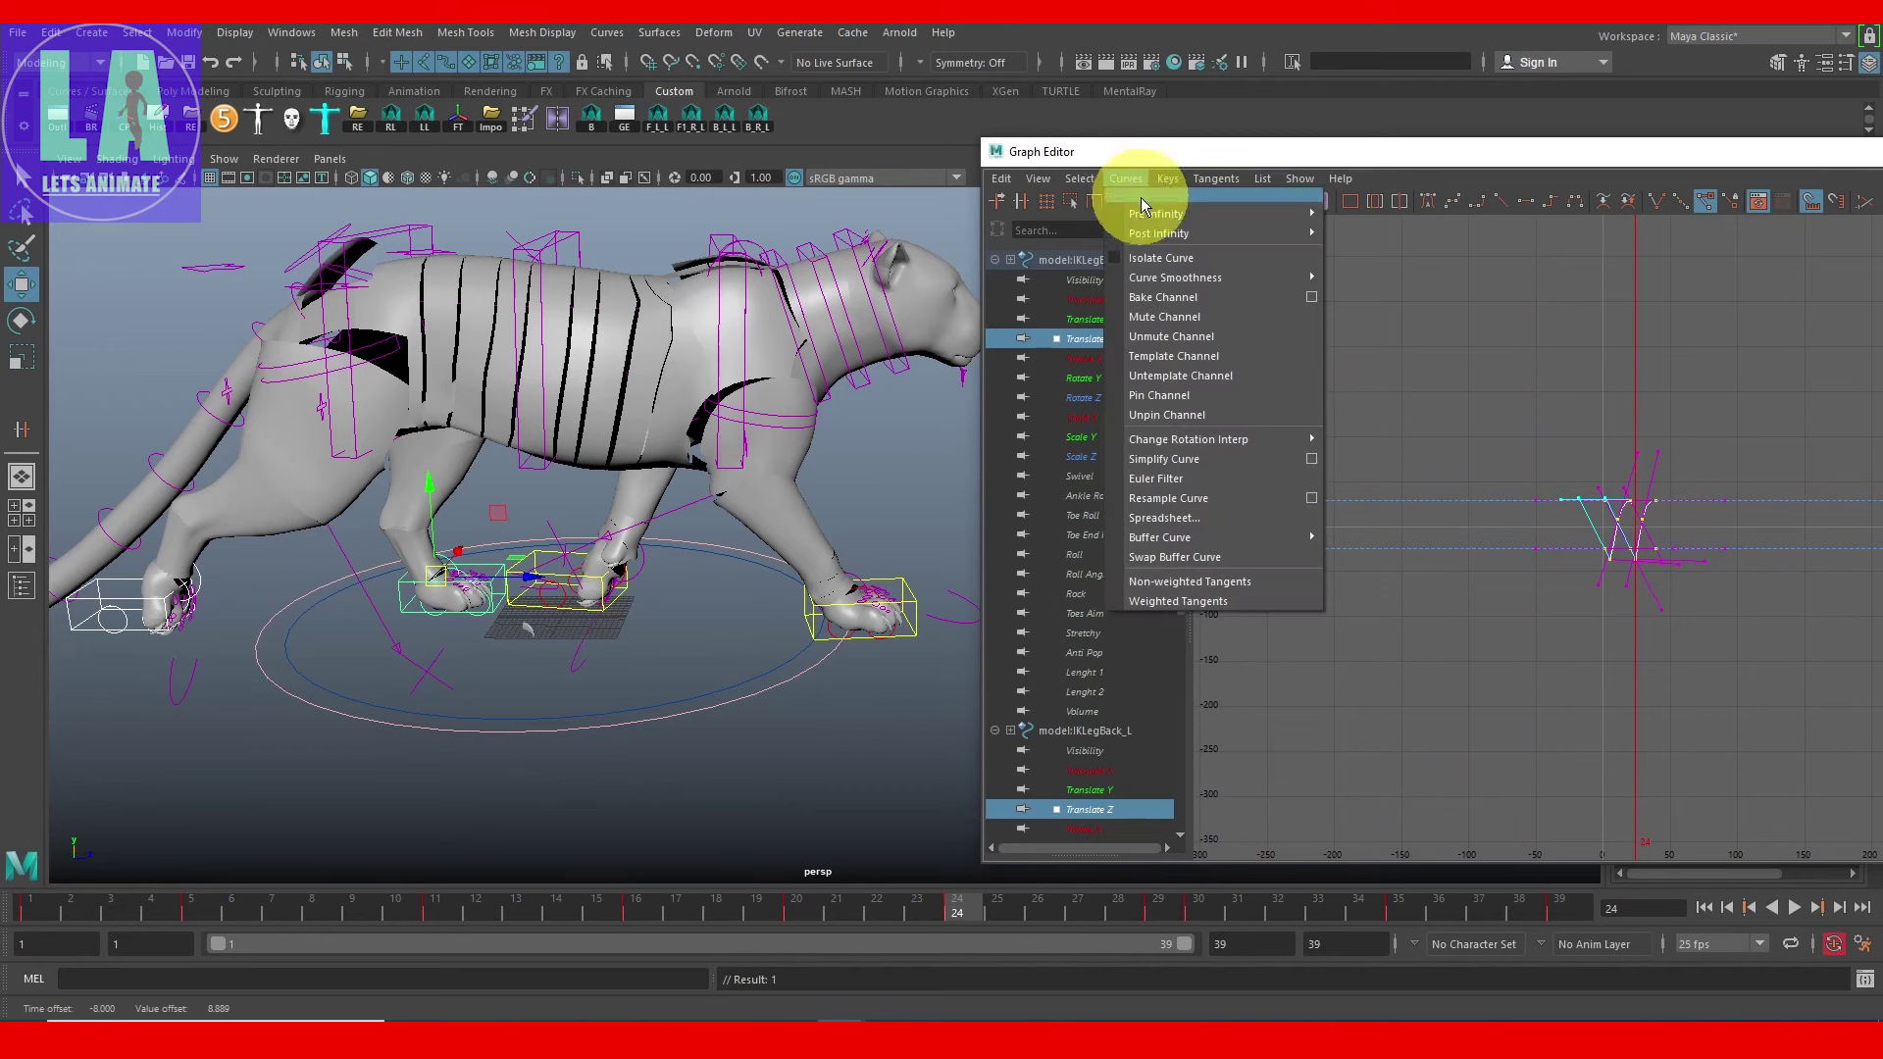
# Step: Set the back legs' curves to Cycle for both Pre Infinity and Post Infinity
pyautogui.click(1429, 236)
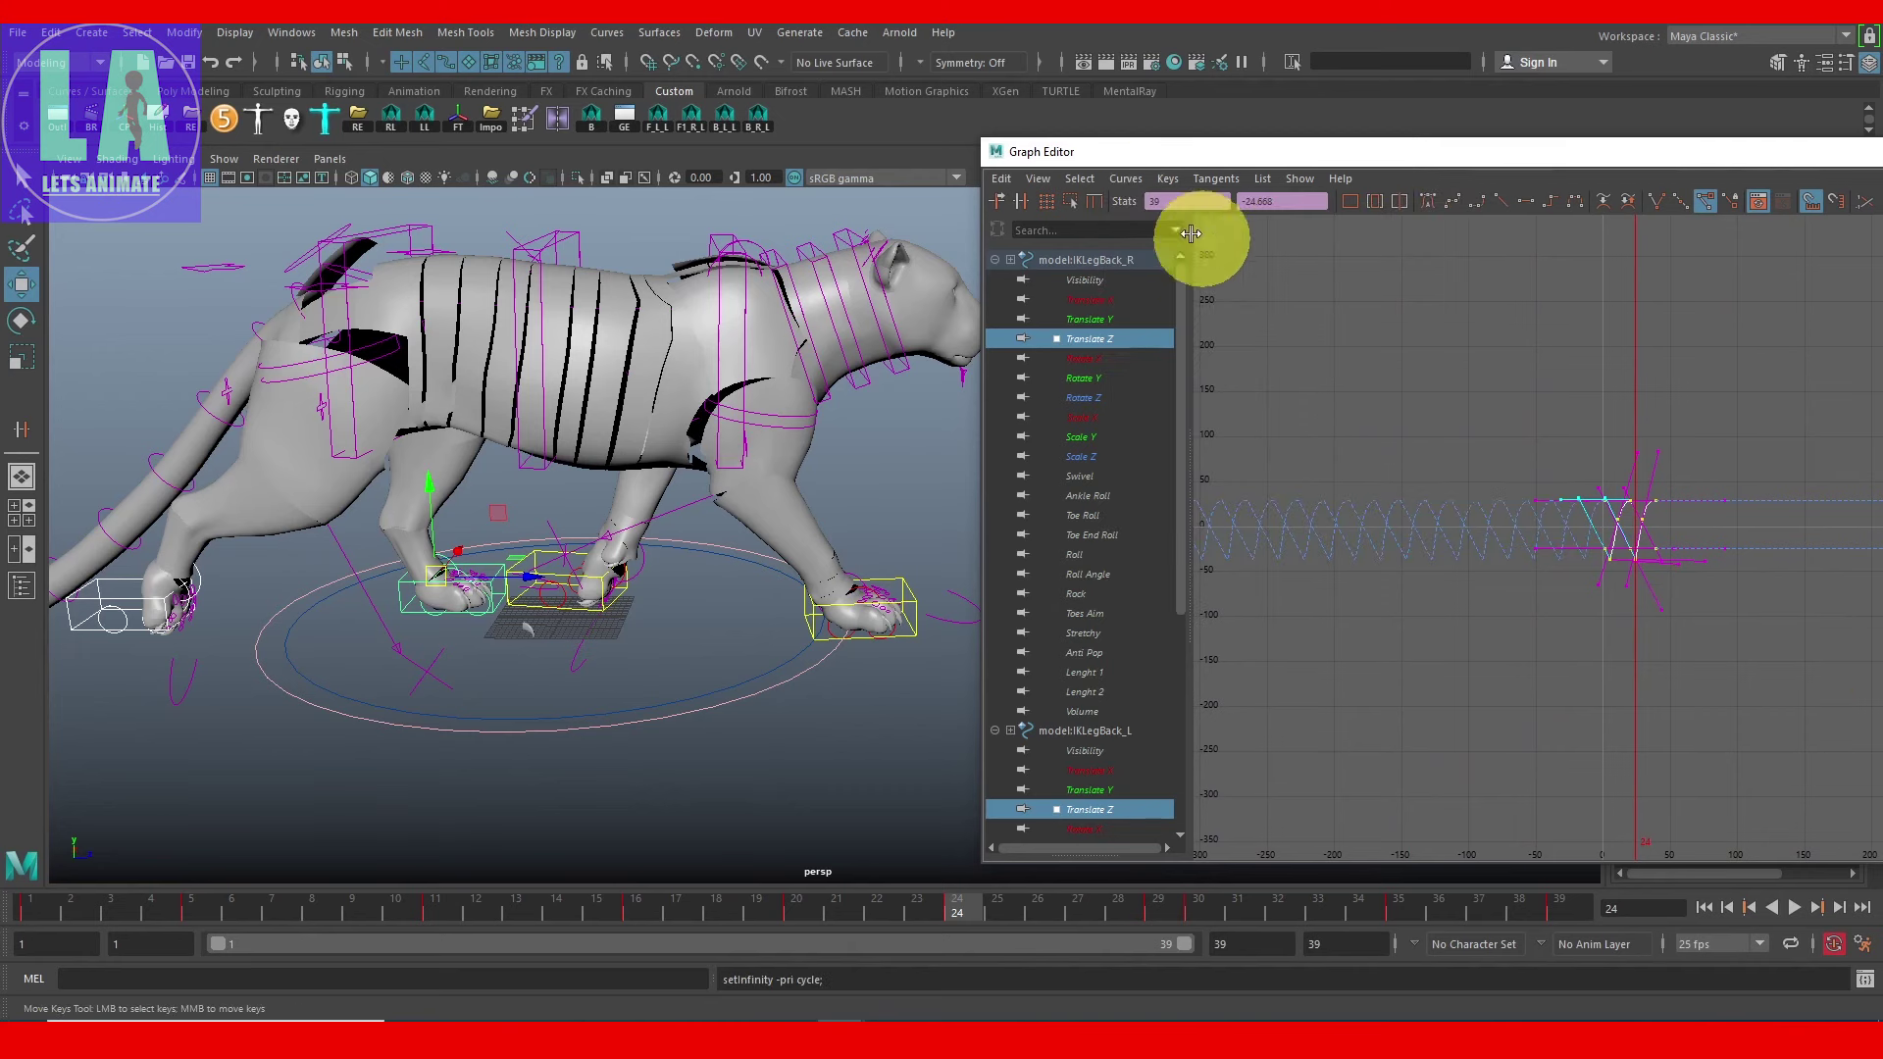
pyautogui.click(1126, 179)
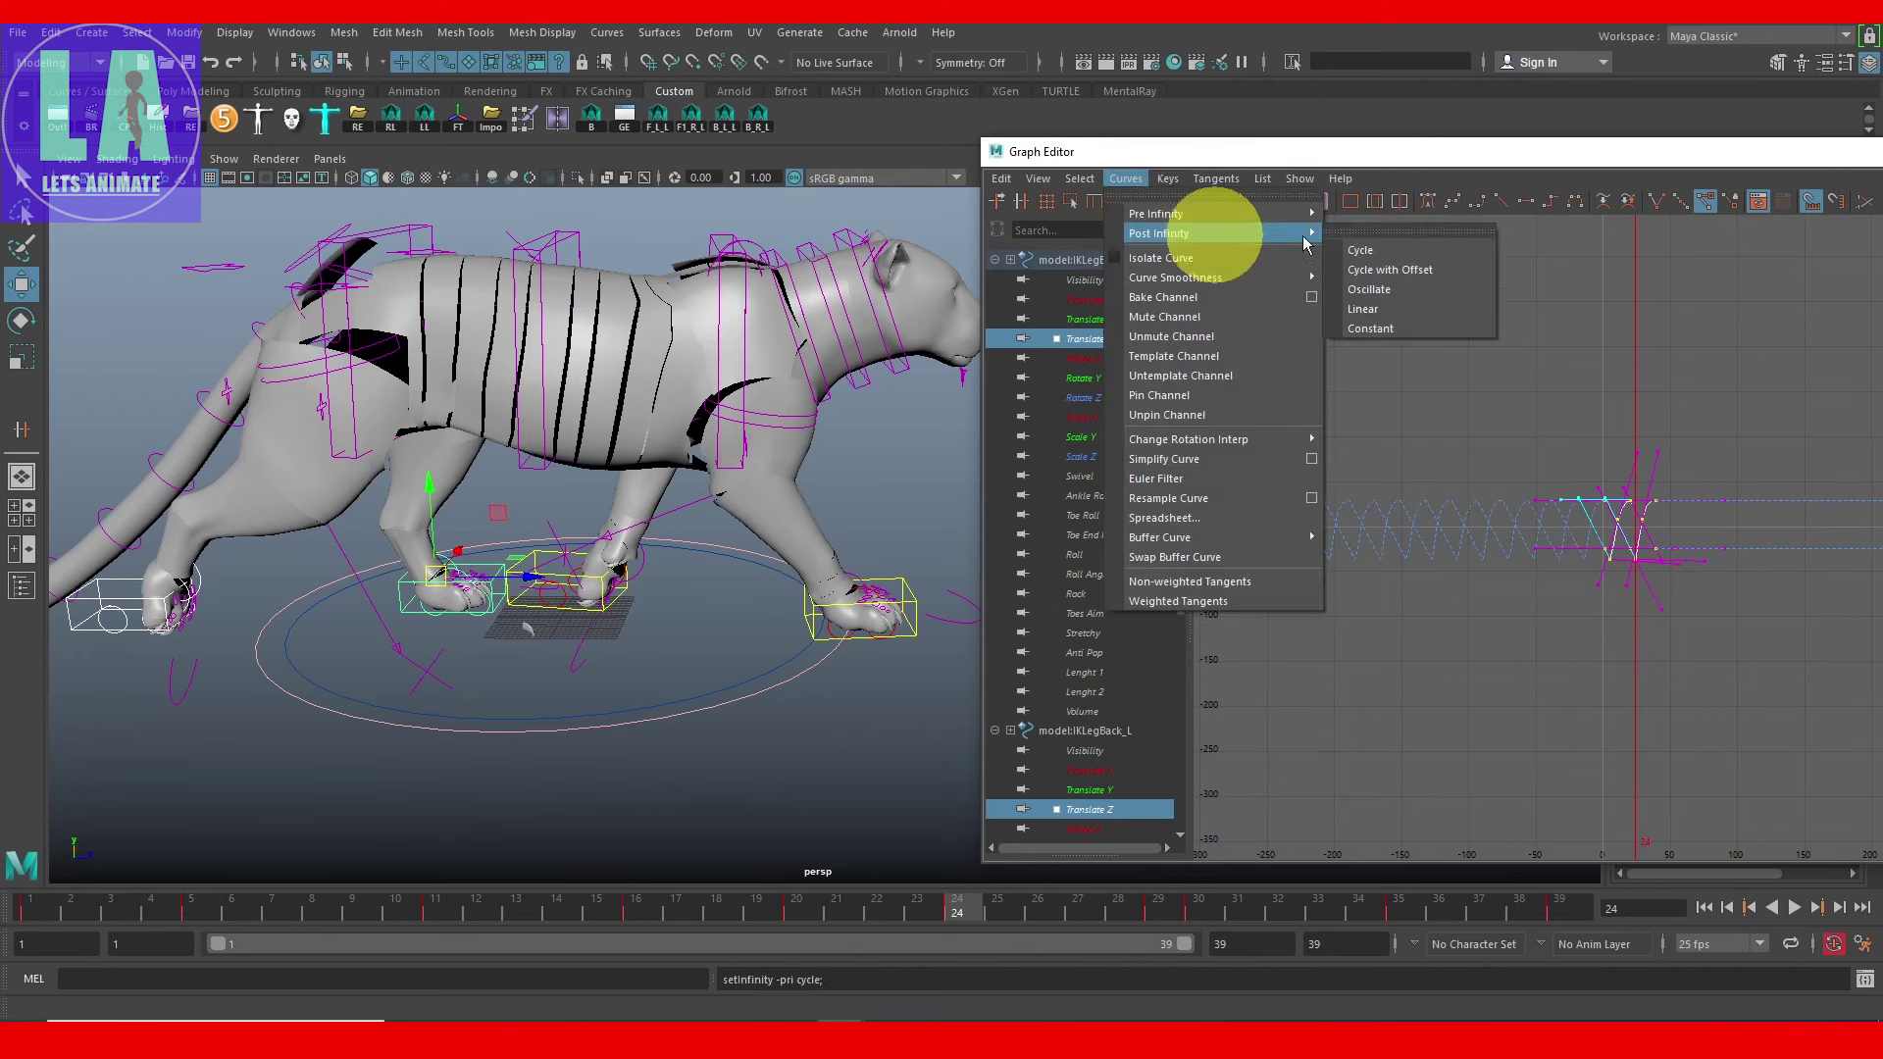
pyautogui.click(1429, 252)
pyautogui.moveTo(1473, 432)
pyautogui.keyDown('alt'); pyautogui.mouseDown(button='right')
pyautogui.moveTo(1618, 685)
pyautogui.moveTo(1631, 622)
pyautogui.mouseUp(button='right'); pyautogui.keyUp('alt')
pyautogui.moveTo(1189, 539); pyautogui.dragTo(1015, 540)
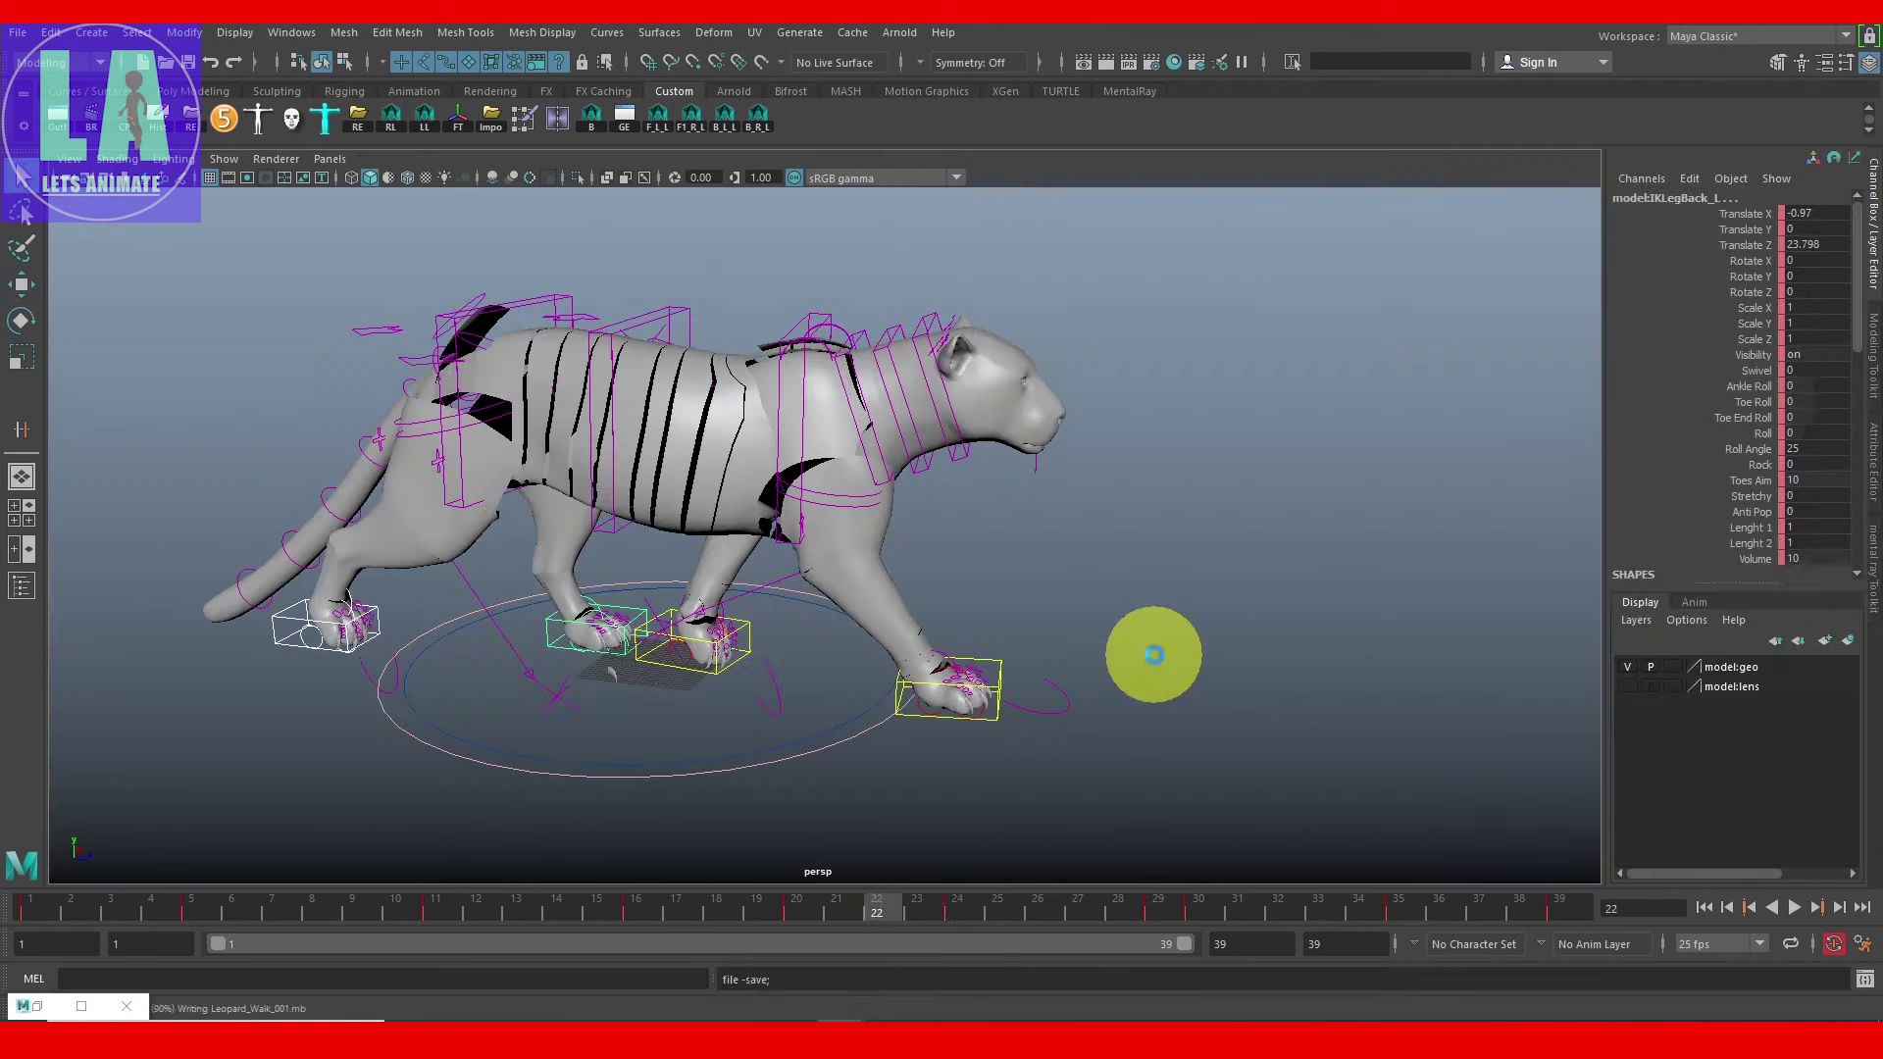
# Step: Save the leopard walk scene with Ctrl+S
pyautogui.keyDown('alt'); pyautogui.moveTo(1188, 662); pyautogui.dragTo(1211, 673, button='right'); pyautogui.keyUp('alt')
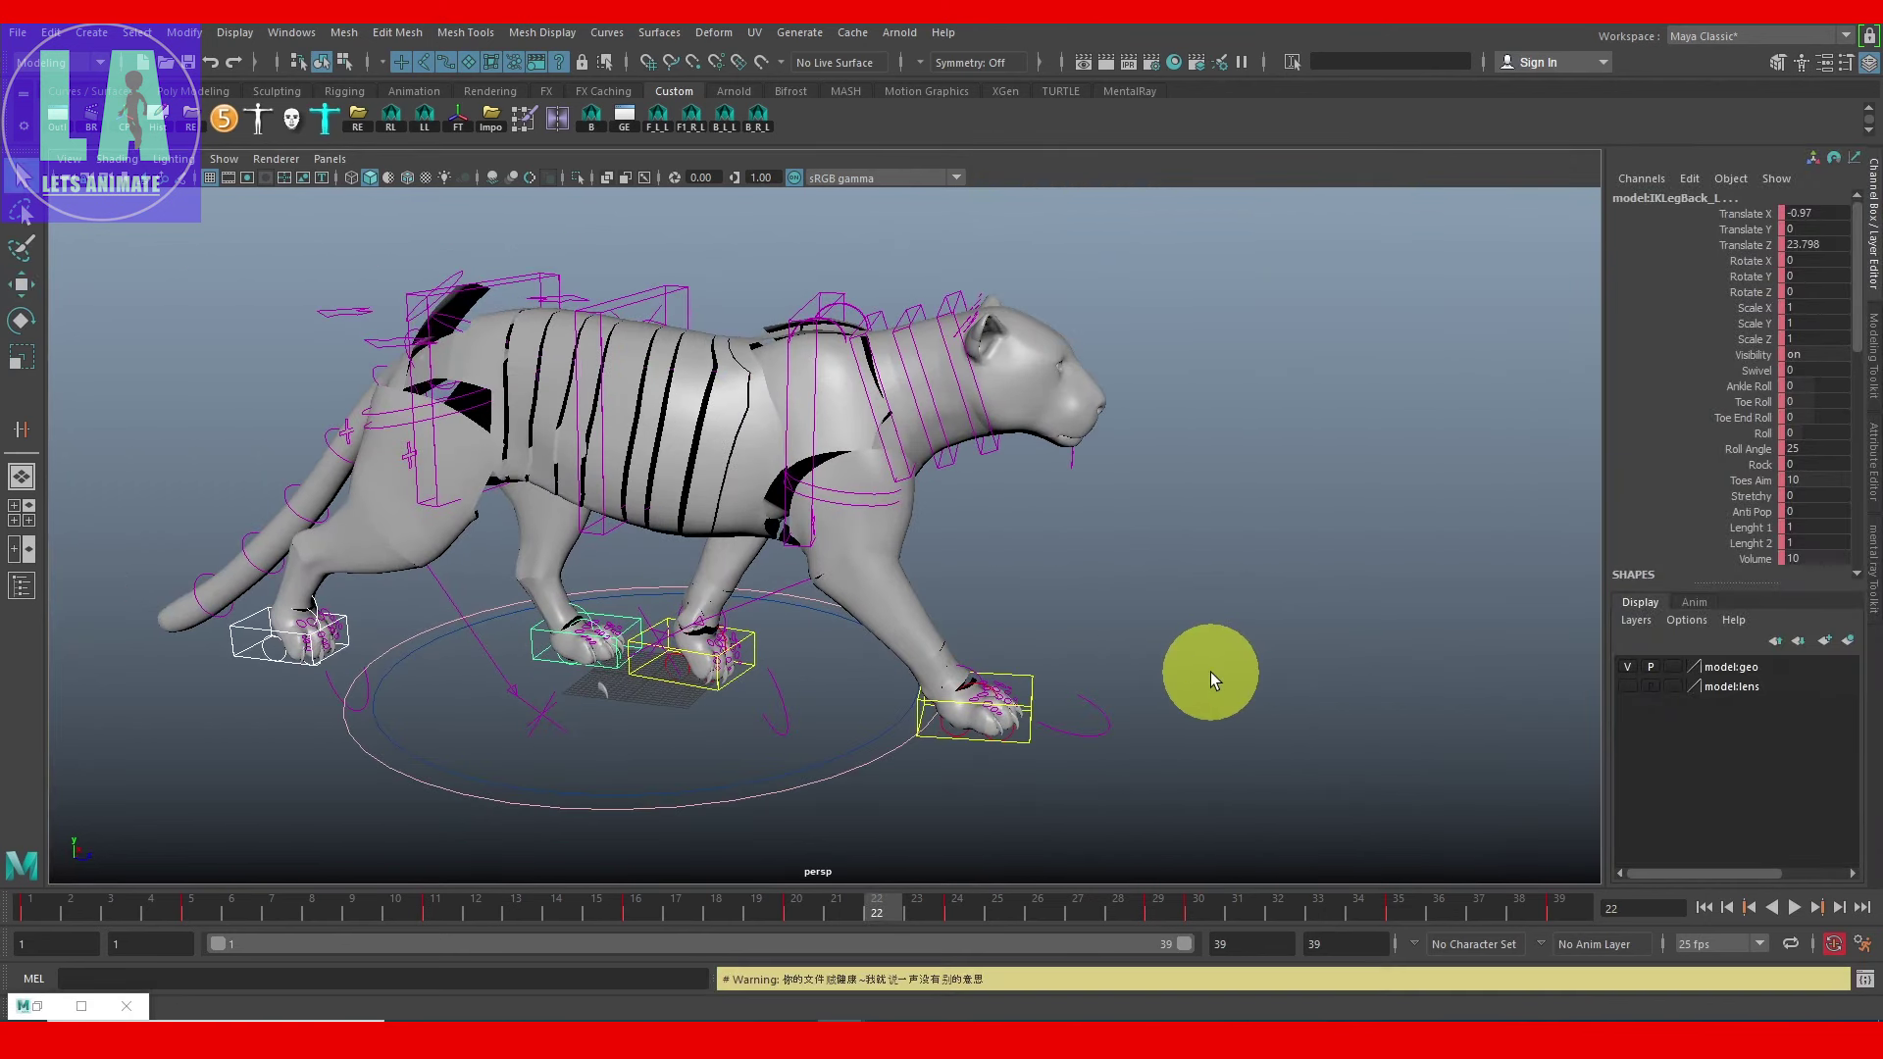
pyautogui.hotkey('ctrl', 's')
pyautogui.keyDown('alt'); pyautogui.moveTo(1210, 673); pyautogui.dragTo(1304, 708, button='right'); pyautogui.keyUp('alt')
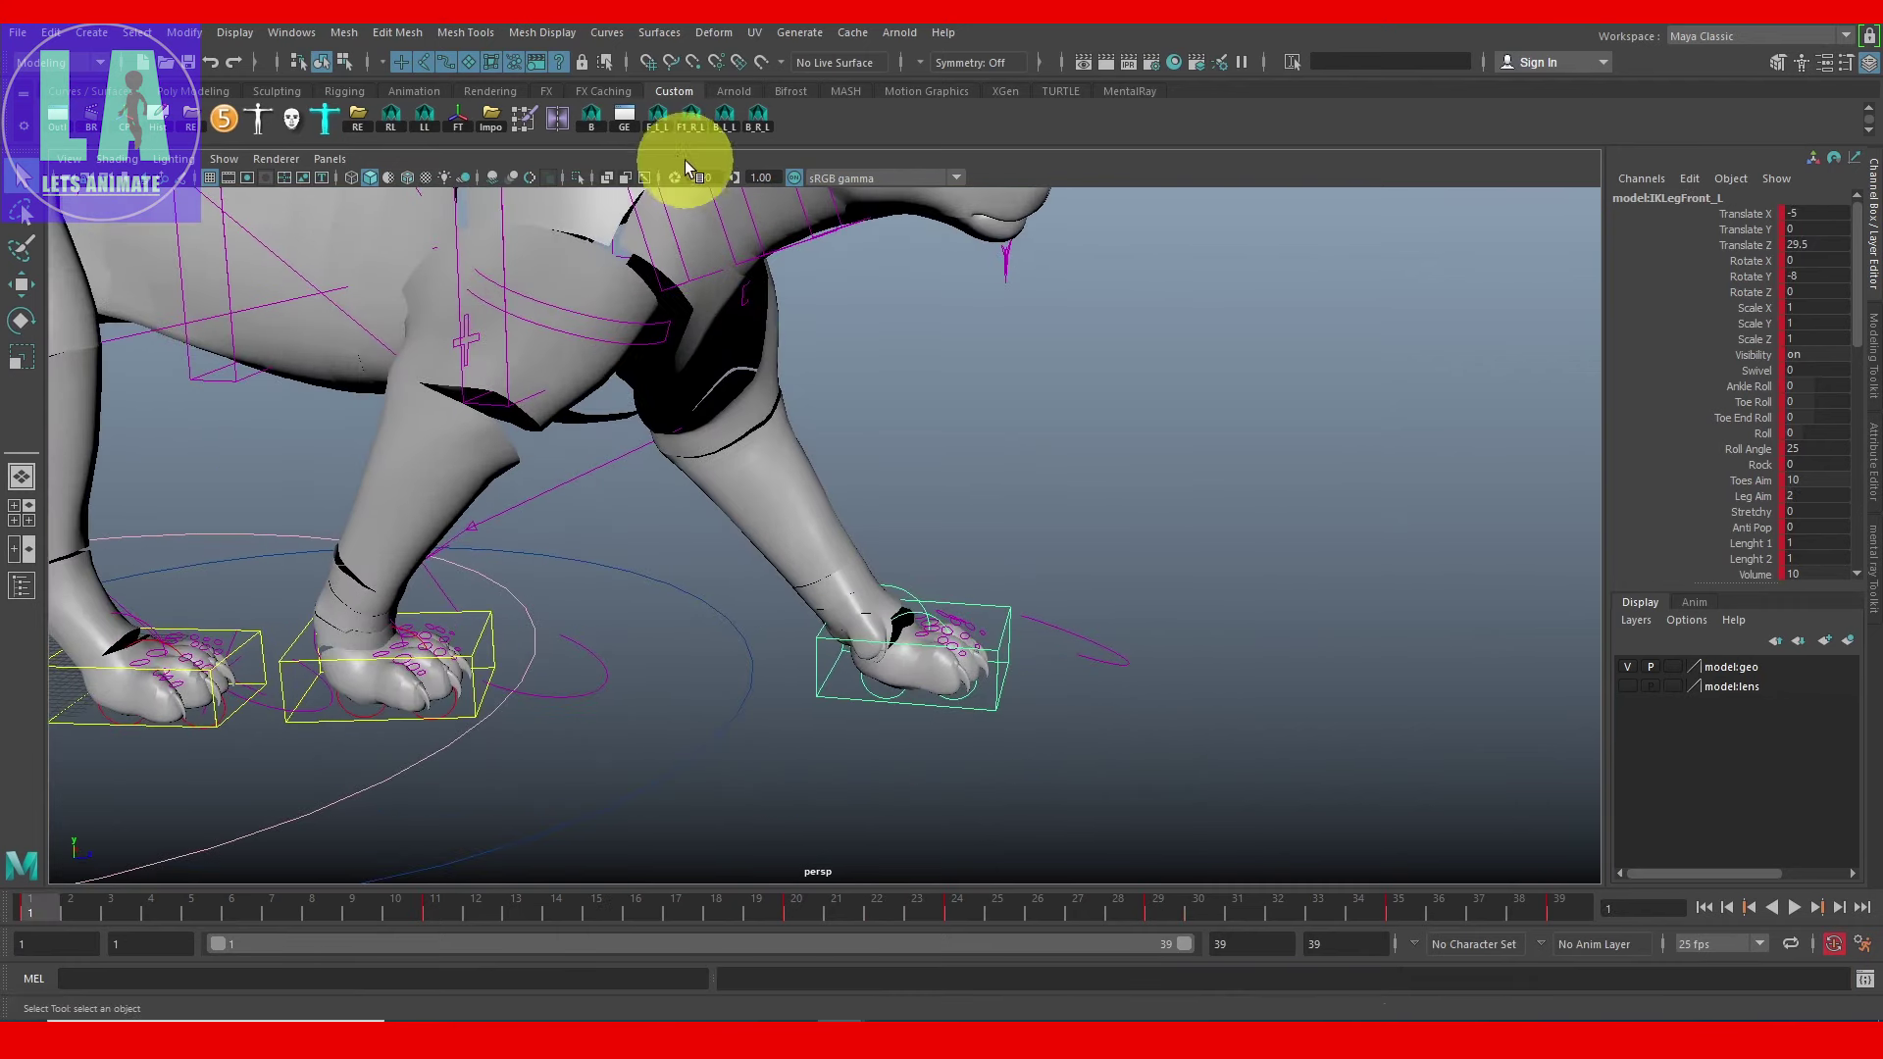
# Step: Dock the front-left leg's Graph Editor on the right and scrub frames 1–16 to check leg motion
pyautogui.click(624, 120)
pyautogui.moveTo(715, 421); pyautogui.dragTo(1724, 190)
pyautogui.keyDown('alt'); pyautogui.moveTo(589, 540); pyautogui.dragTo(145, 861, button='right'); pyautogui.keyUp('alt')
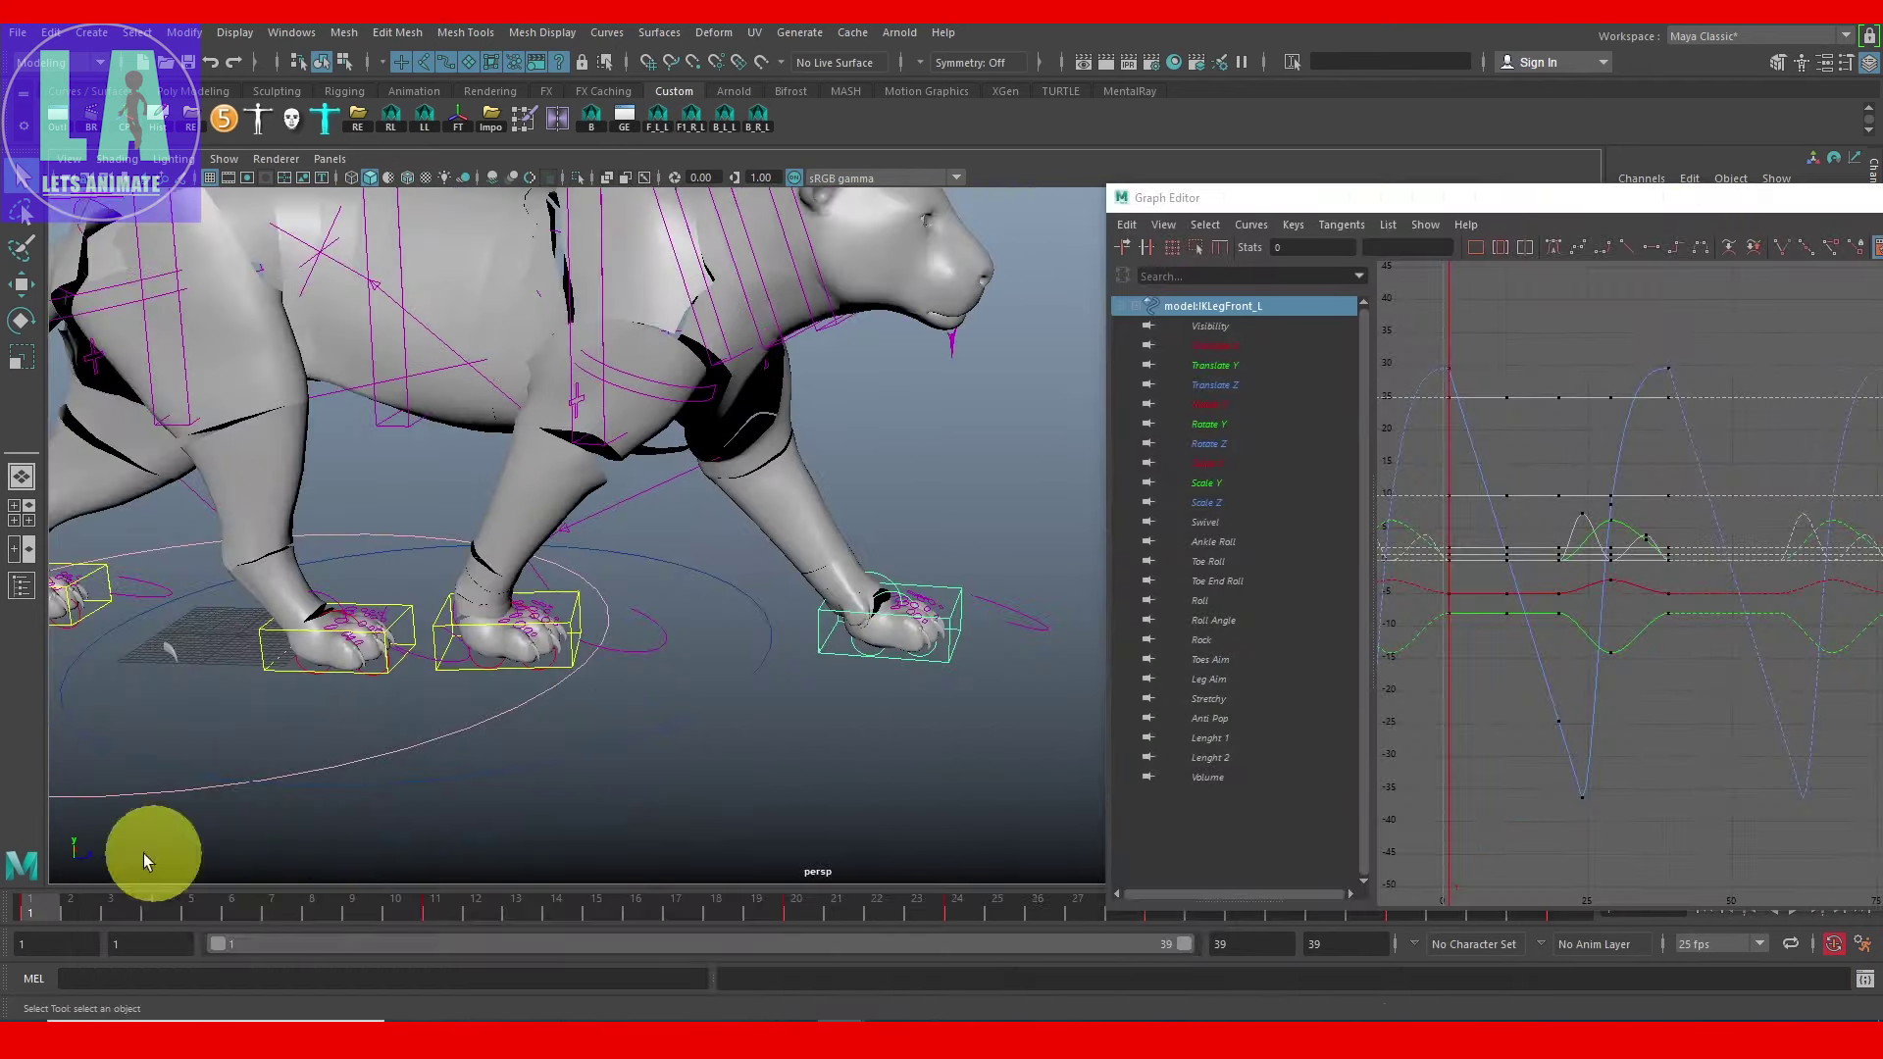
pyautogui.moveTo(137, 917)
pyautogui.mouseDown()
pyautogui.moveTo(957, 926)
pyautogui.moveTo(378, 980)
pyautogui.moveTo(676, 1010)
pyautogui.moveTo(967, 1000)
pyautogui.moveTo(3, 1015)
pyautogui.mouseUp()
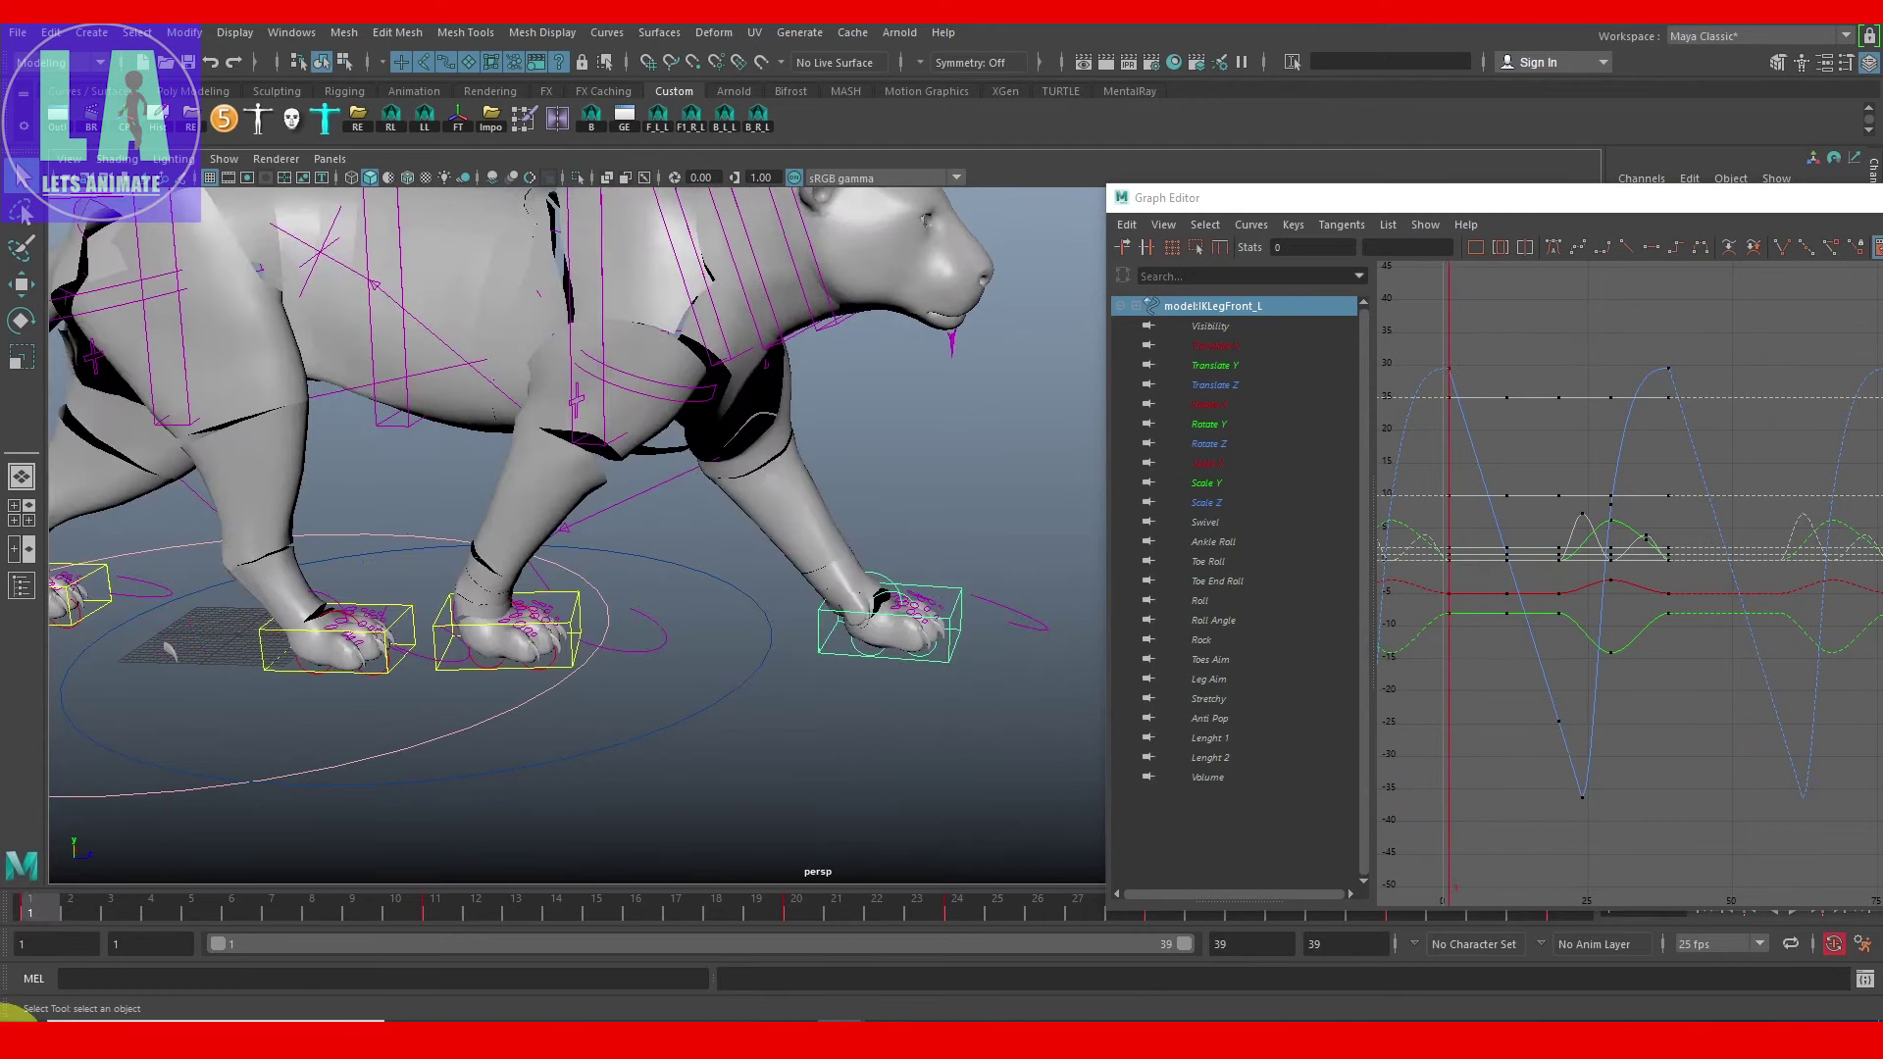
# Step: Read the front leg's frame-24 Translate Z key value, then select the leopard's main controller
pyautogui.click(1216, 385)
pyautogui.moveTo(1692, 658); pyautogui.dragTo(1714, 742)
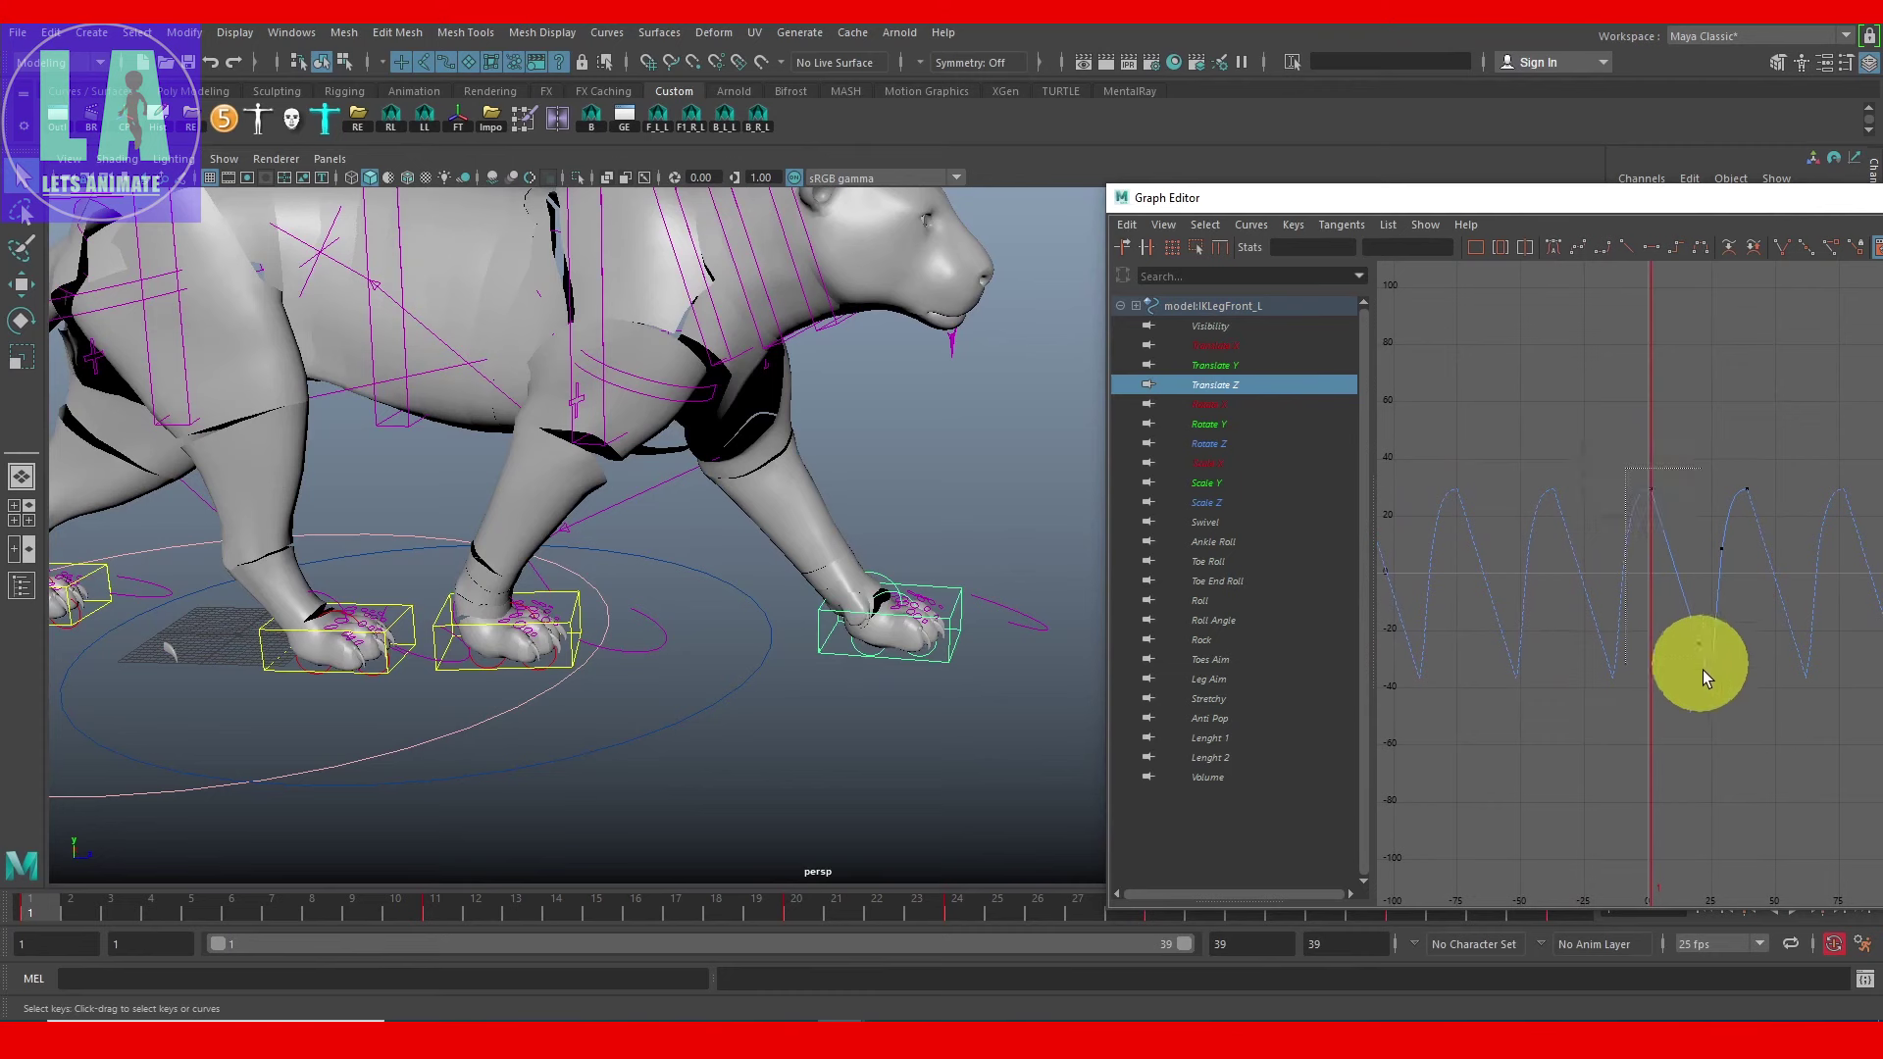
pyautogui.moveTo(1699, 661); pyautogui.dragTo(1715, 698)
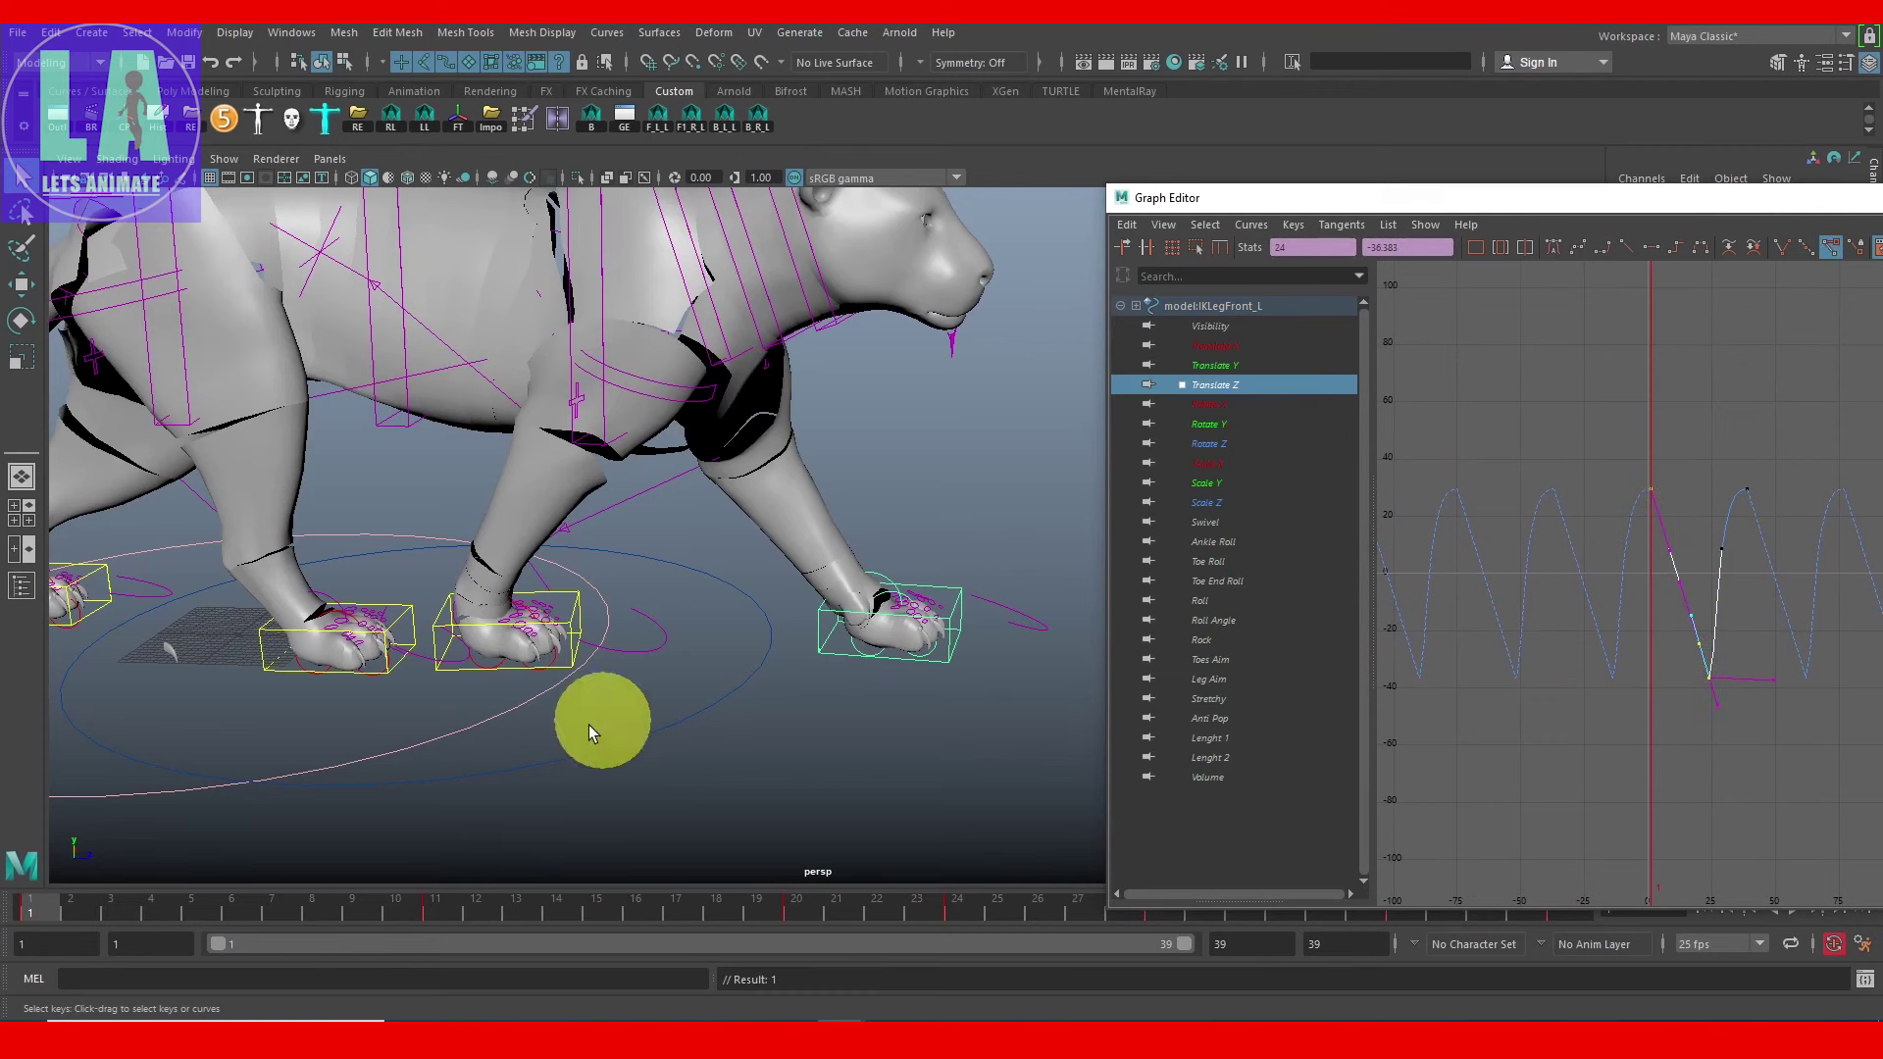
pyautogui.click(567, 738)
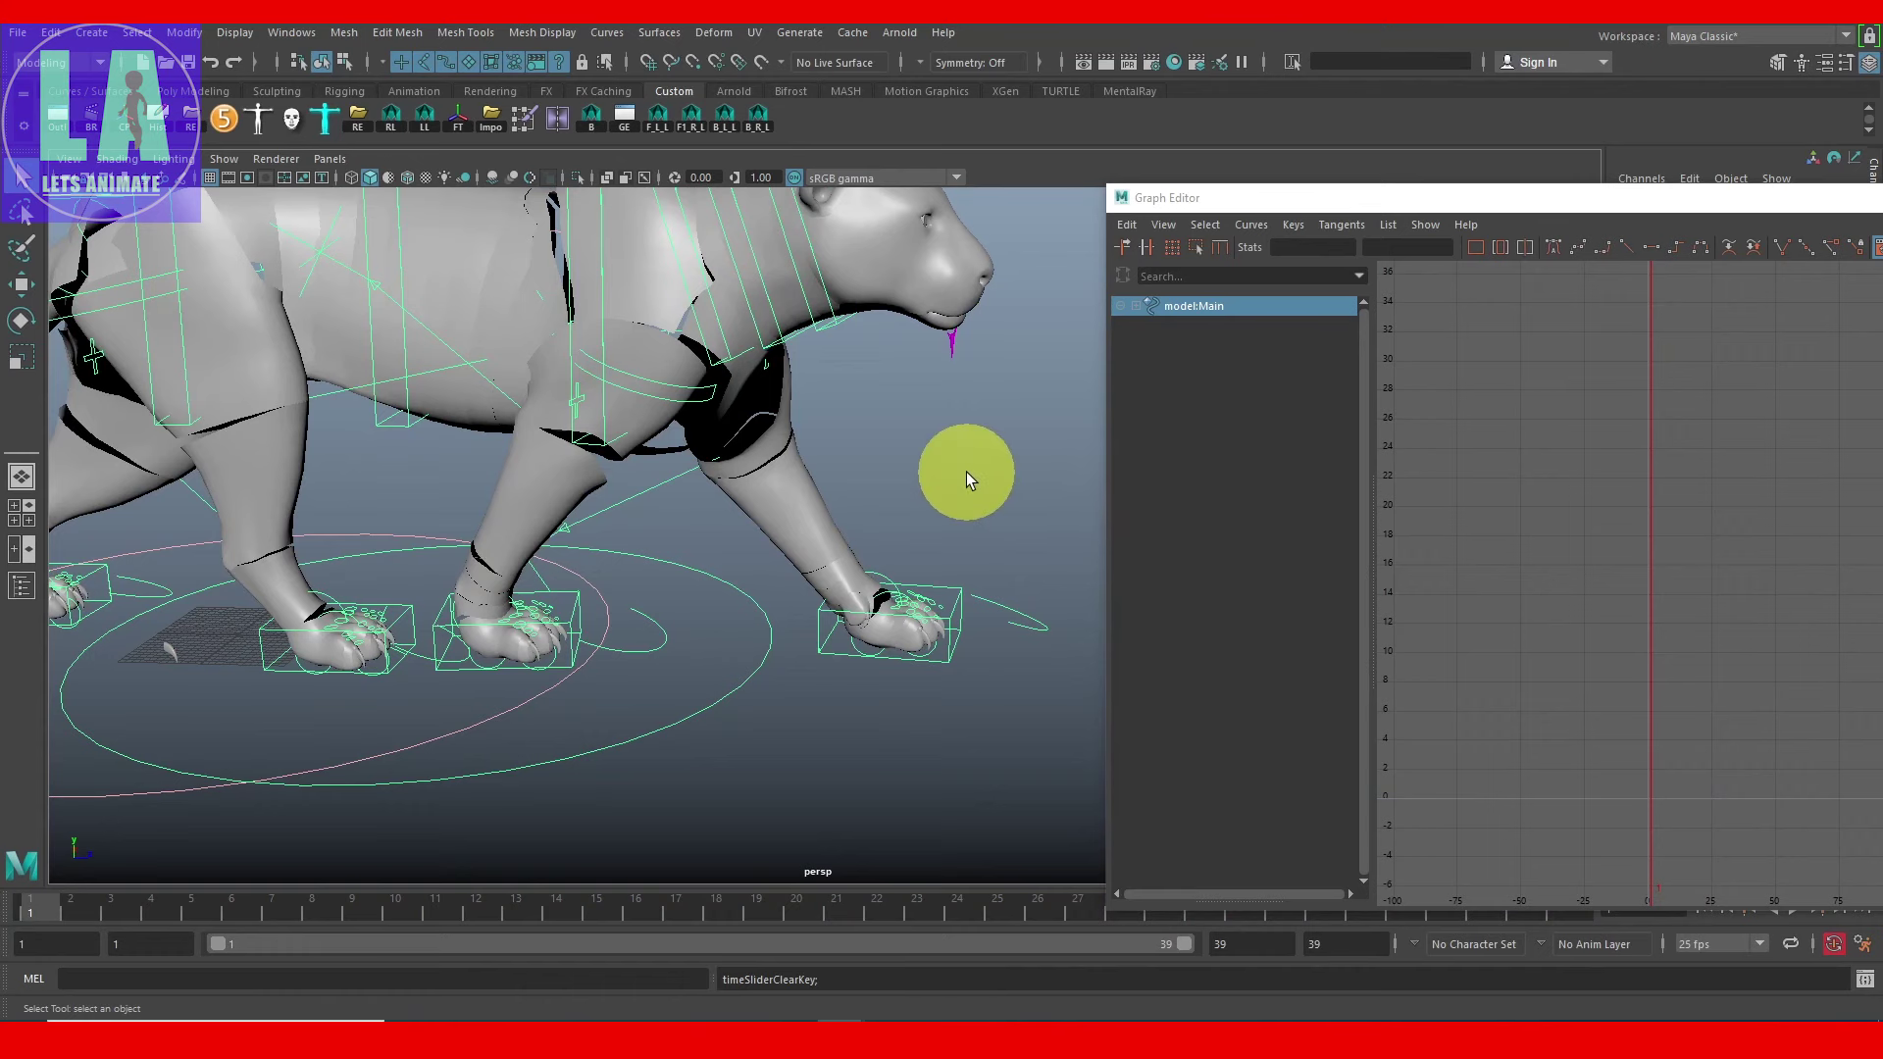
# Step: Isolate the main controller's Translate Z curve and preview the walk playback
pyautogui.click(1232, 393)
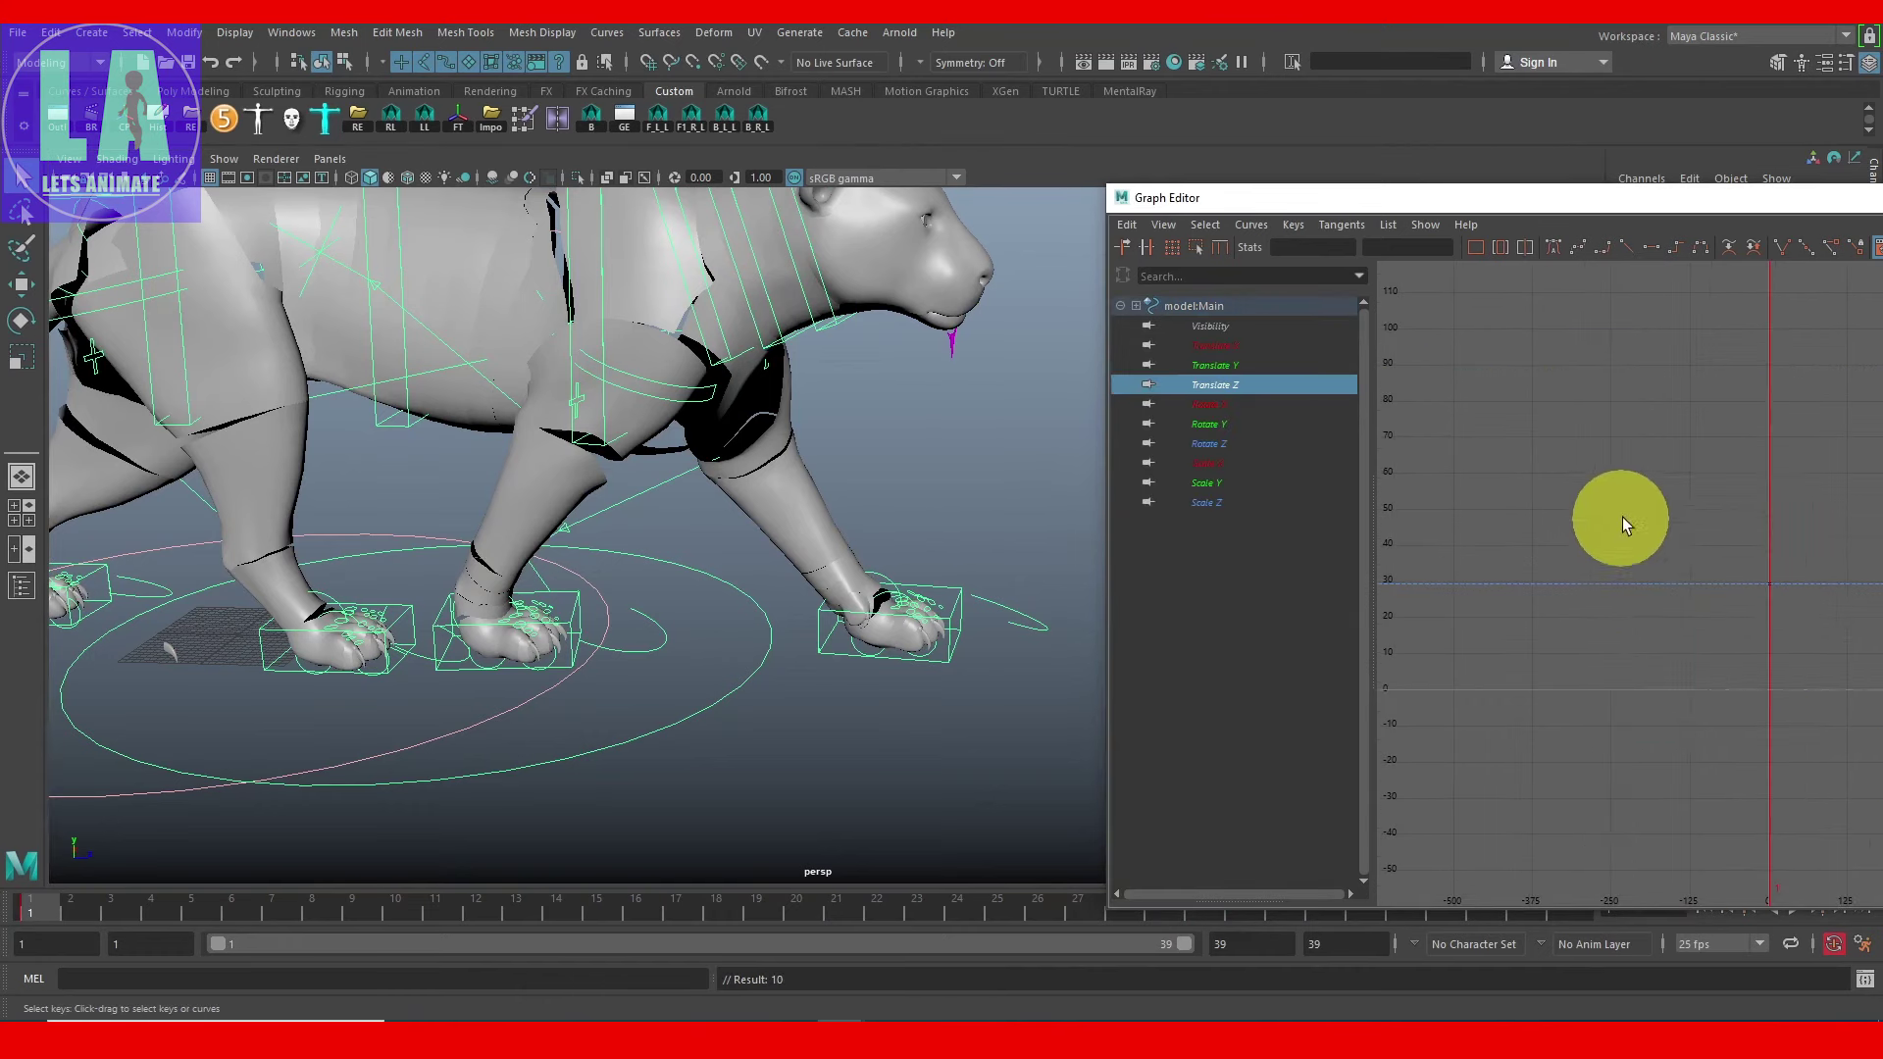
pyautogui.moveTo(1610, 203); pyautogui.dragTo(1368, 152)
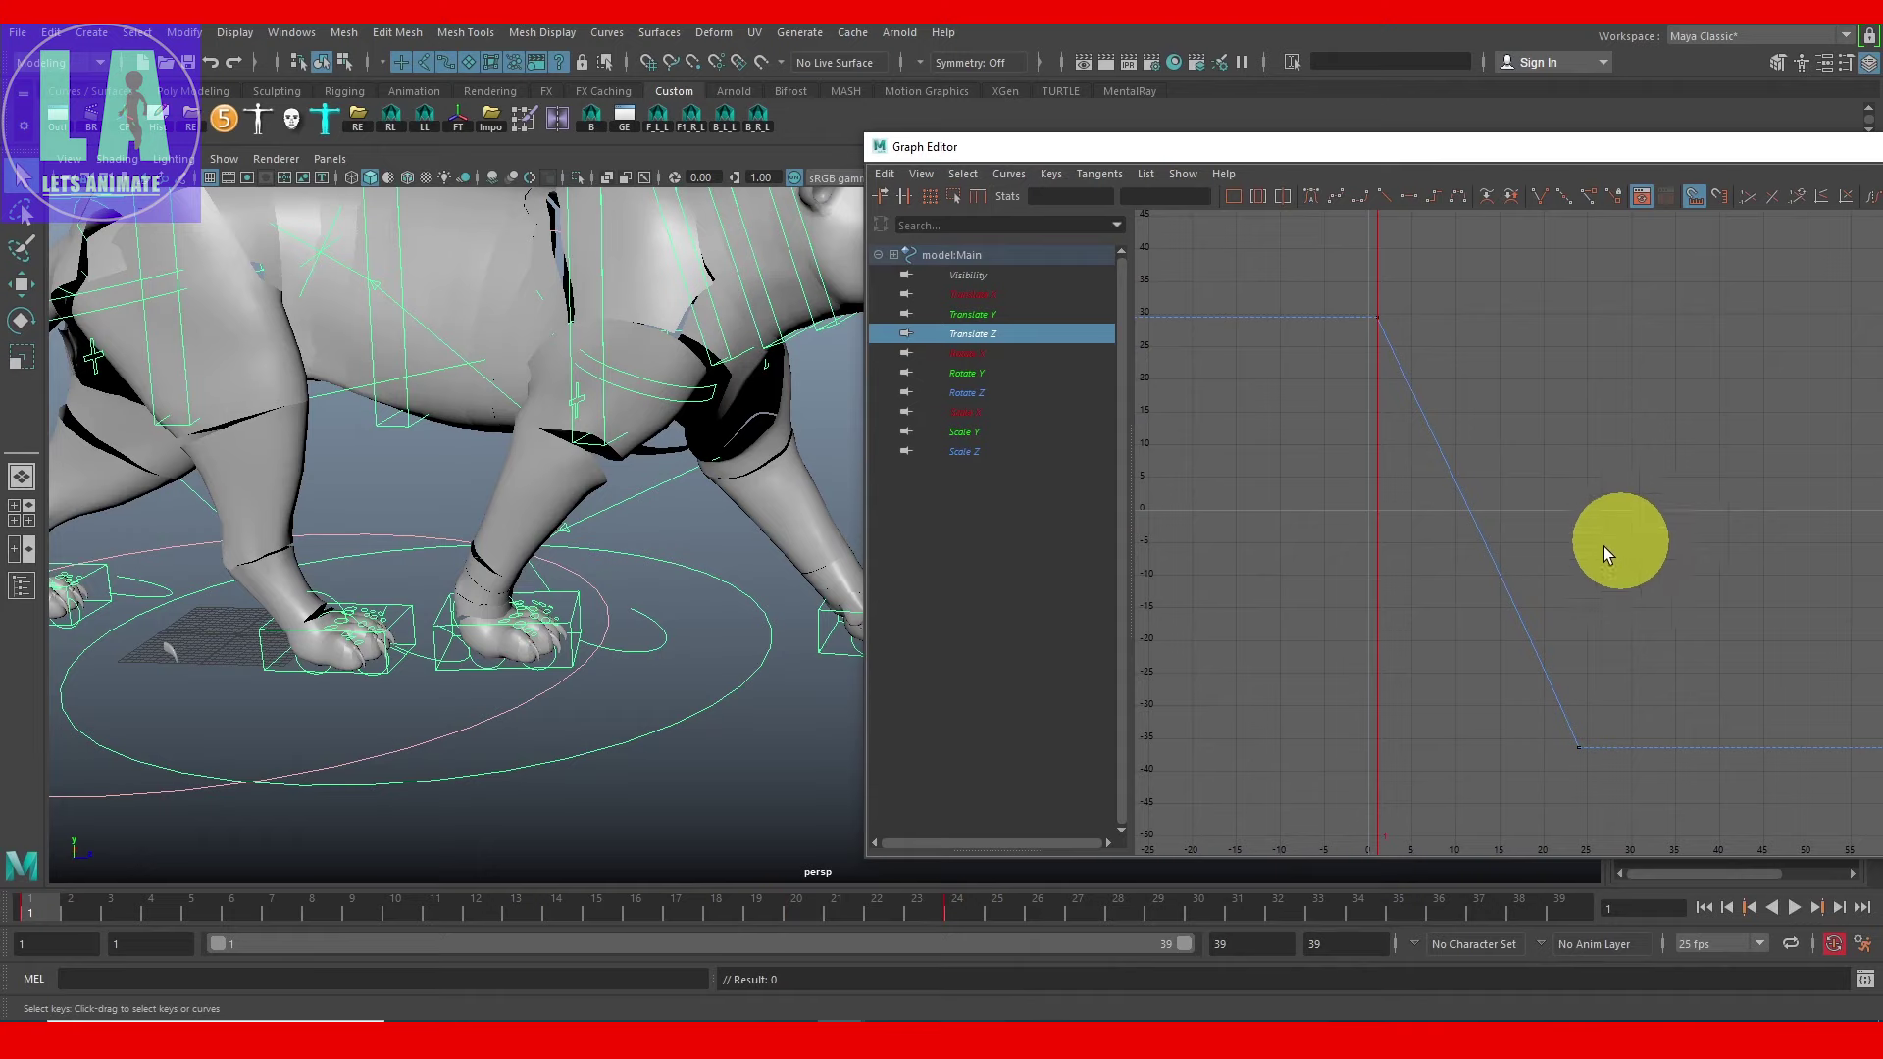
pyautogui.hotkey('alt', 'v')
pyautogui.click(1794, 907)
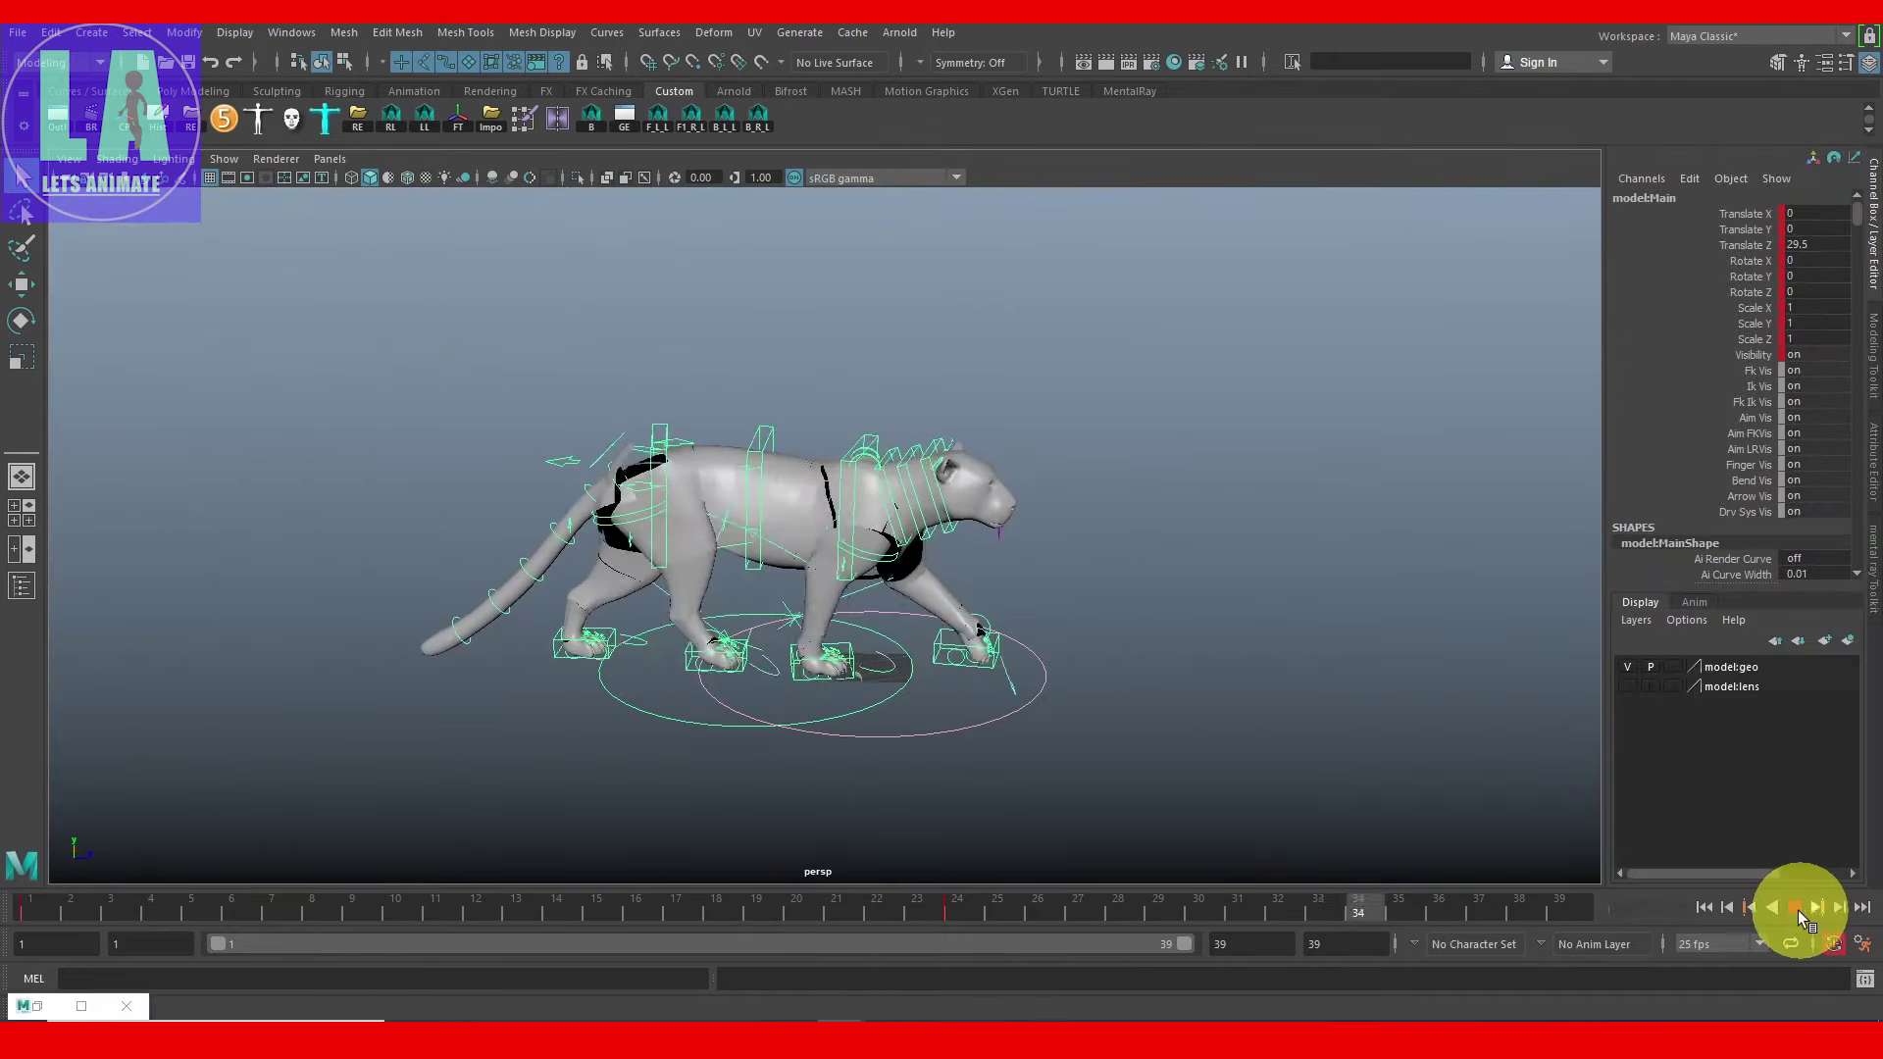
pyautogui.keyDown('alt'); pyautogui.moveTo(891, 572); pyautogui.dragTo(988, 549, button='right'); pyautogui.keyUp('alt')
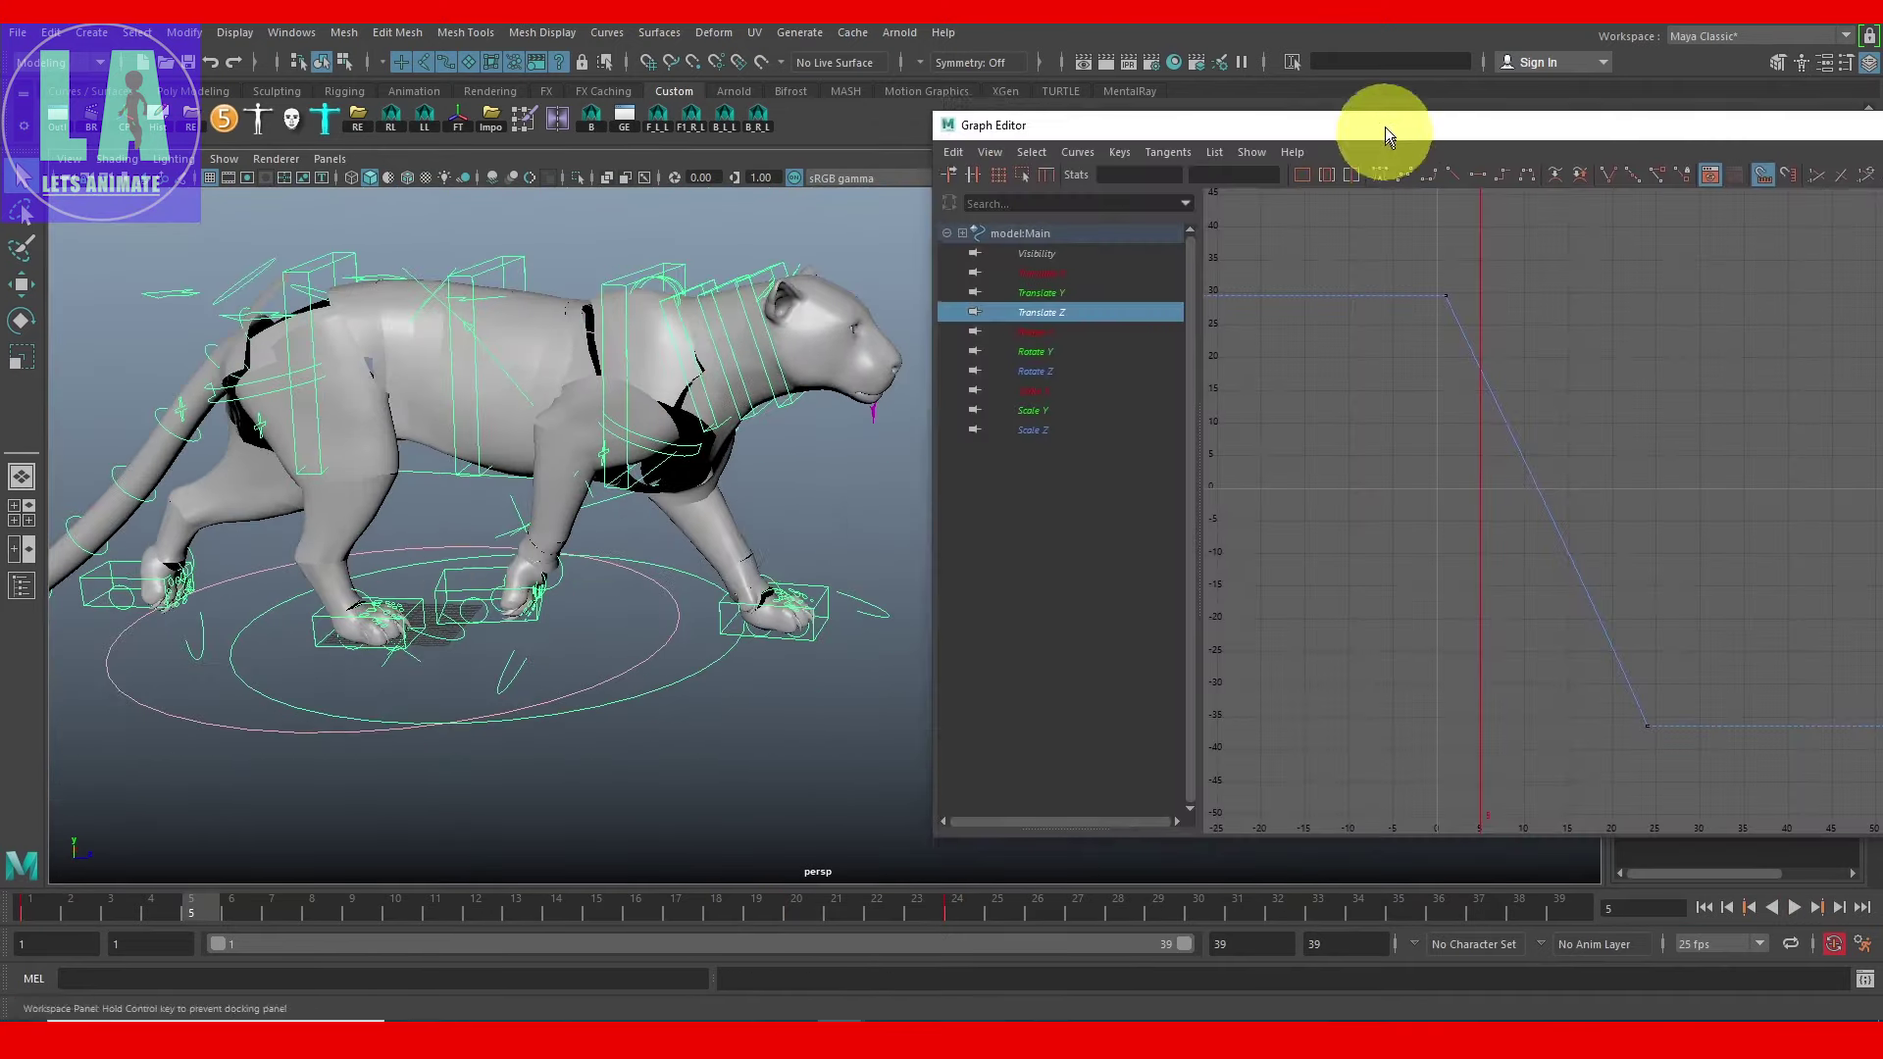
# Step: Set Main's Translate Z keys to -29.5 and 36.383 with linear tangents
pyautogui.moveTo(1422, 263); pyautogui.dragTo(1575, 434)
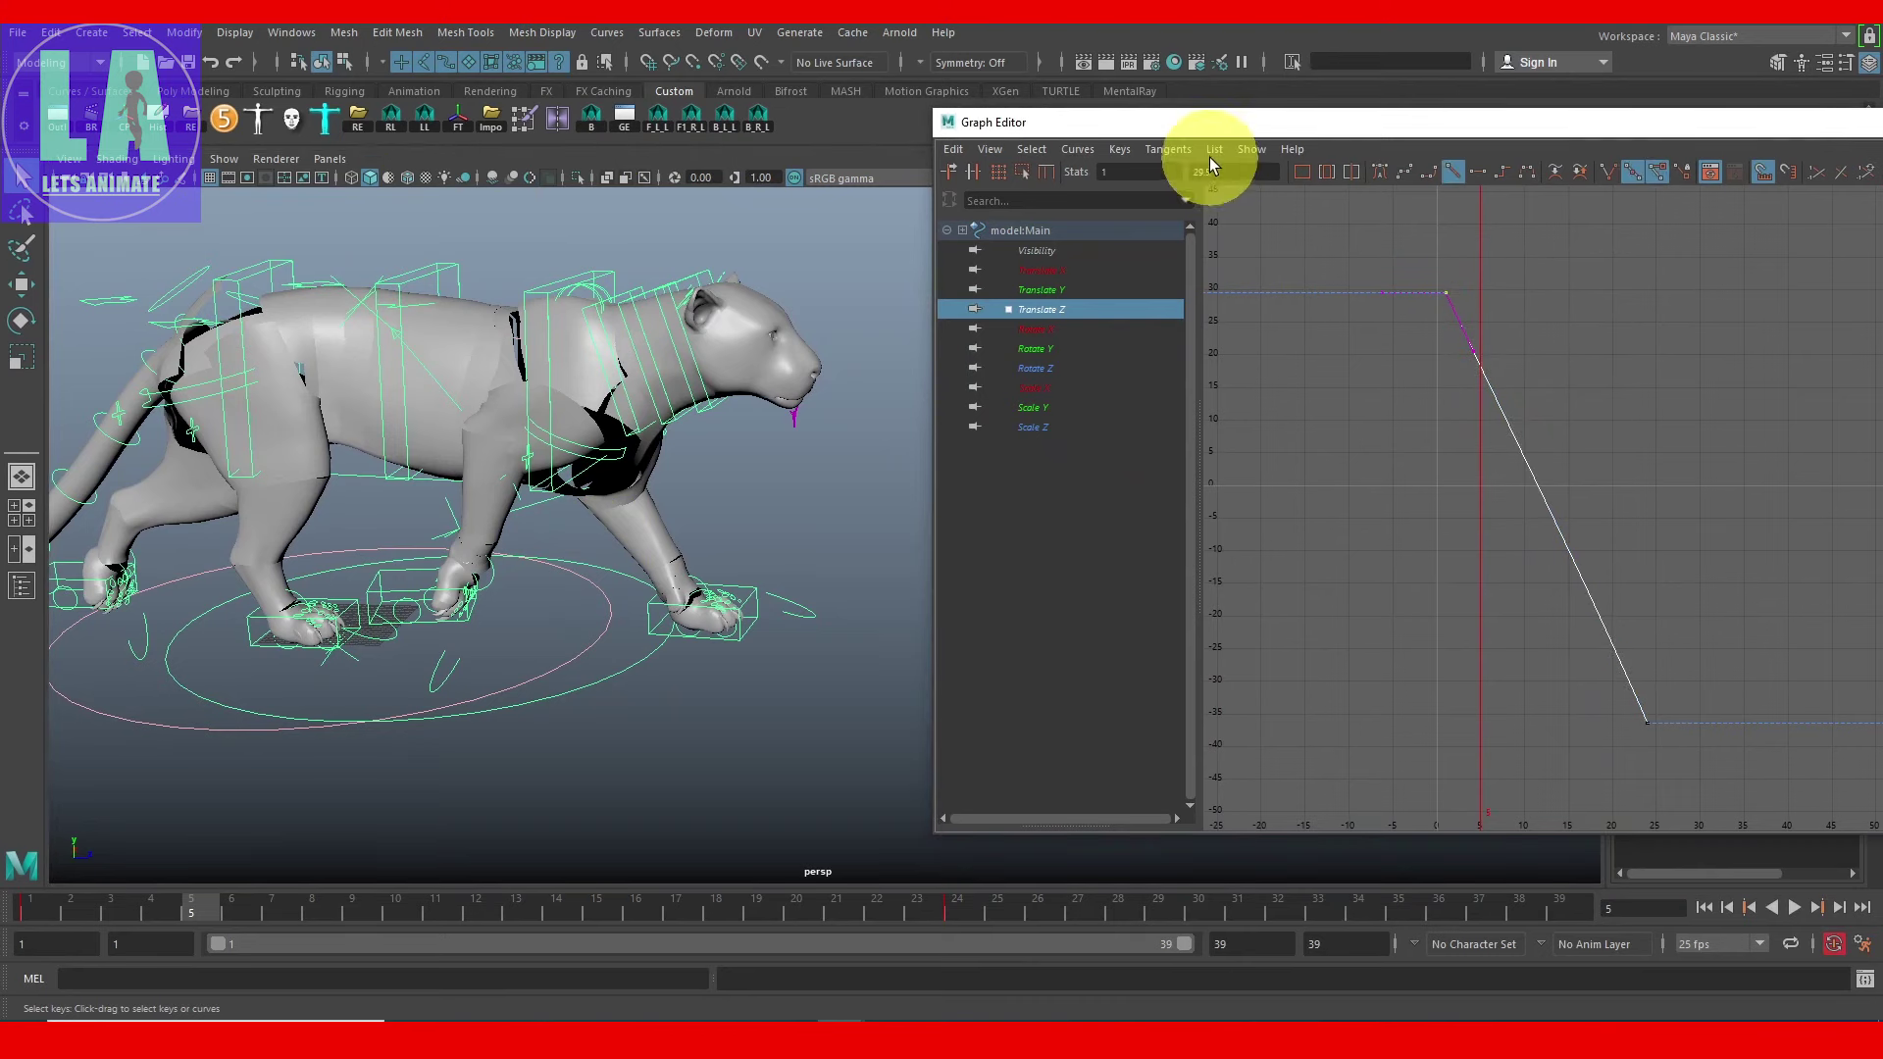
pyautogui.write('-29.5')
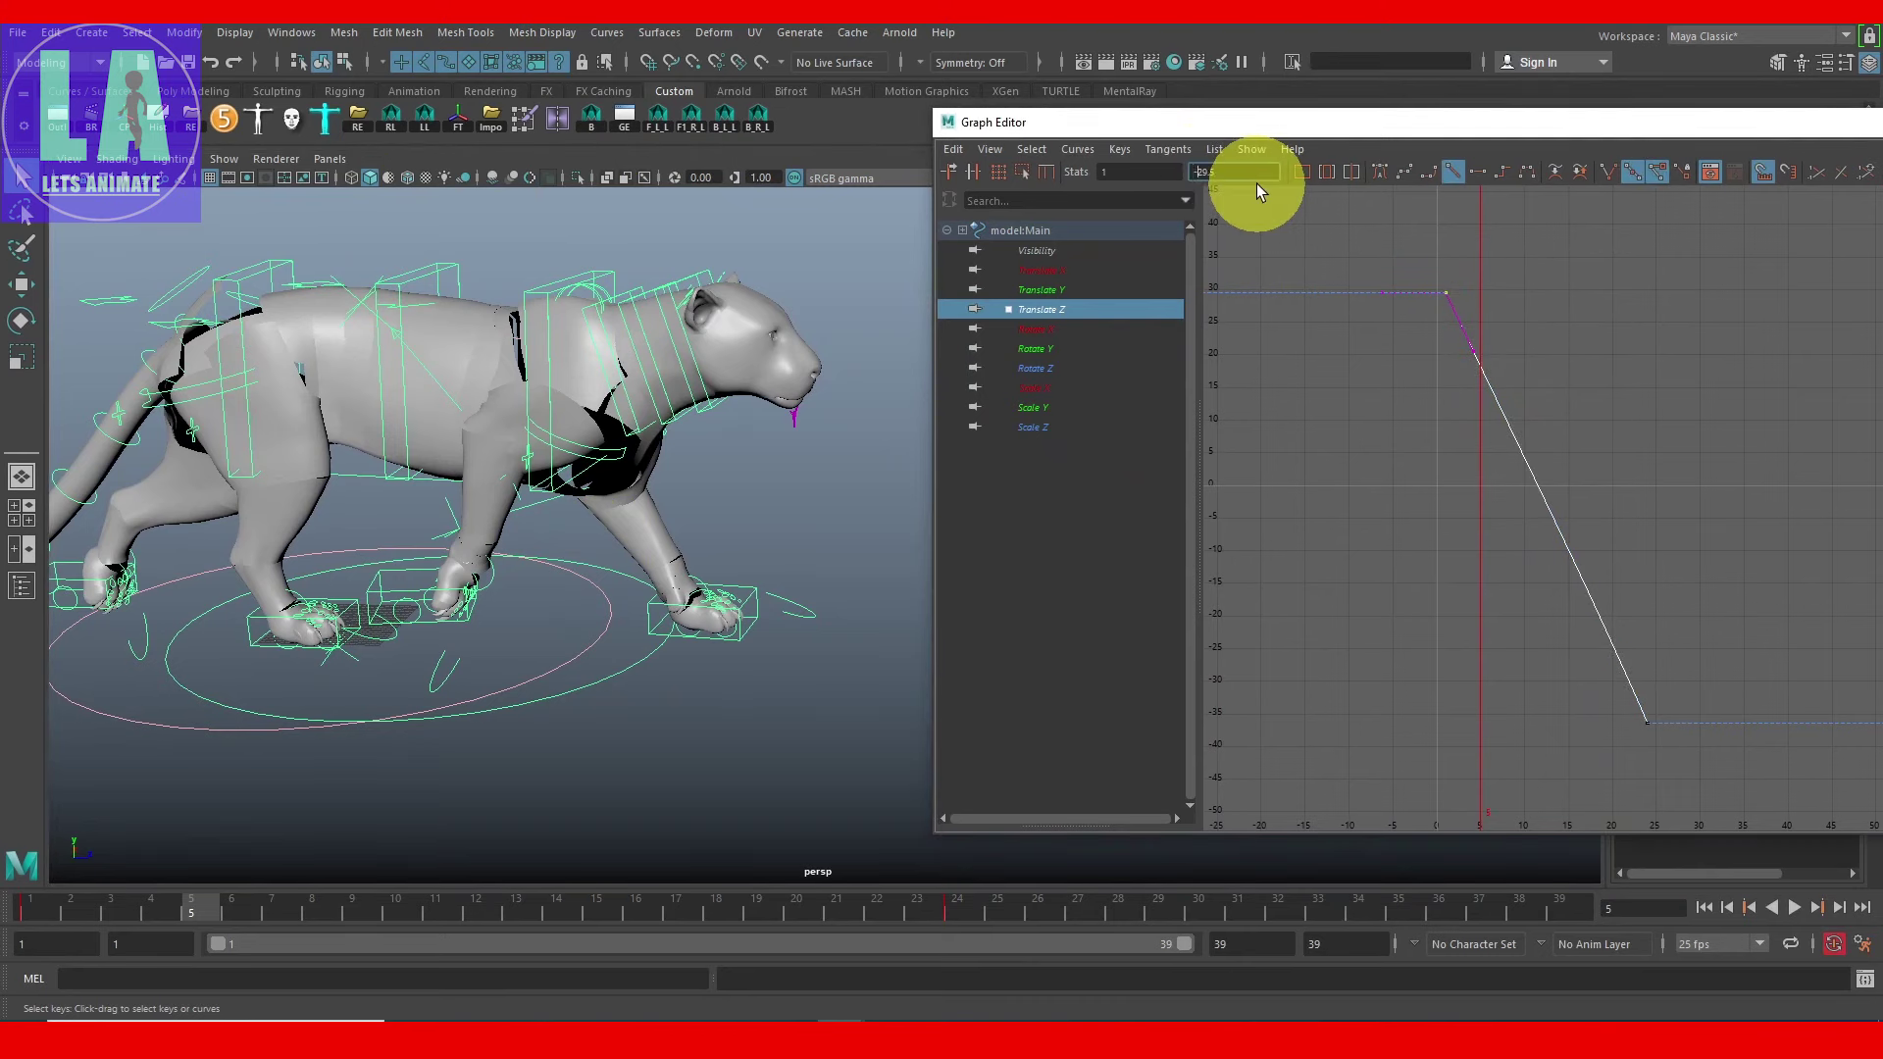
pyautogui.press('Return')
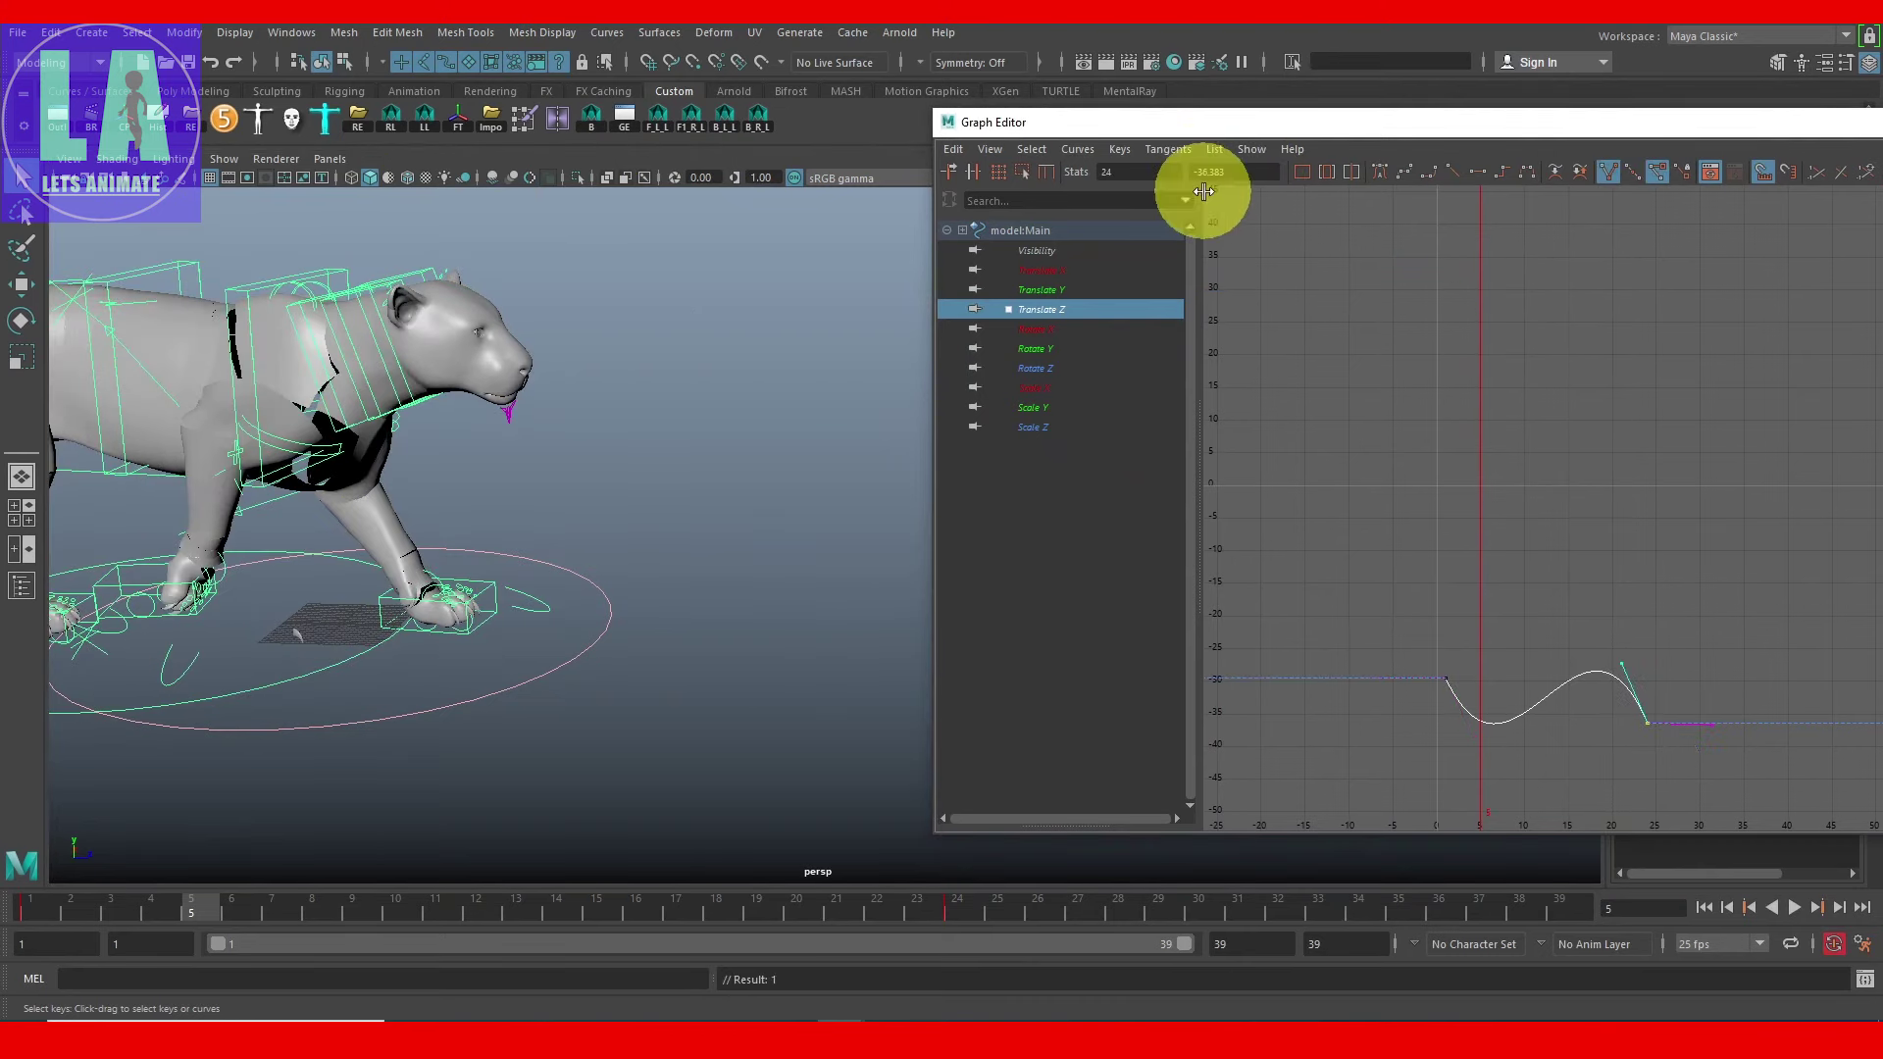
pyautogui.press('Return')
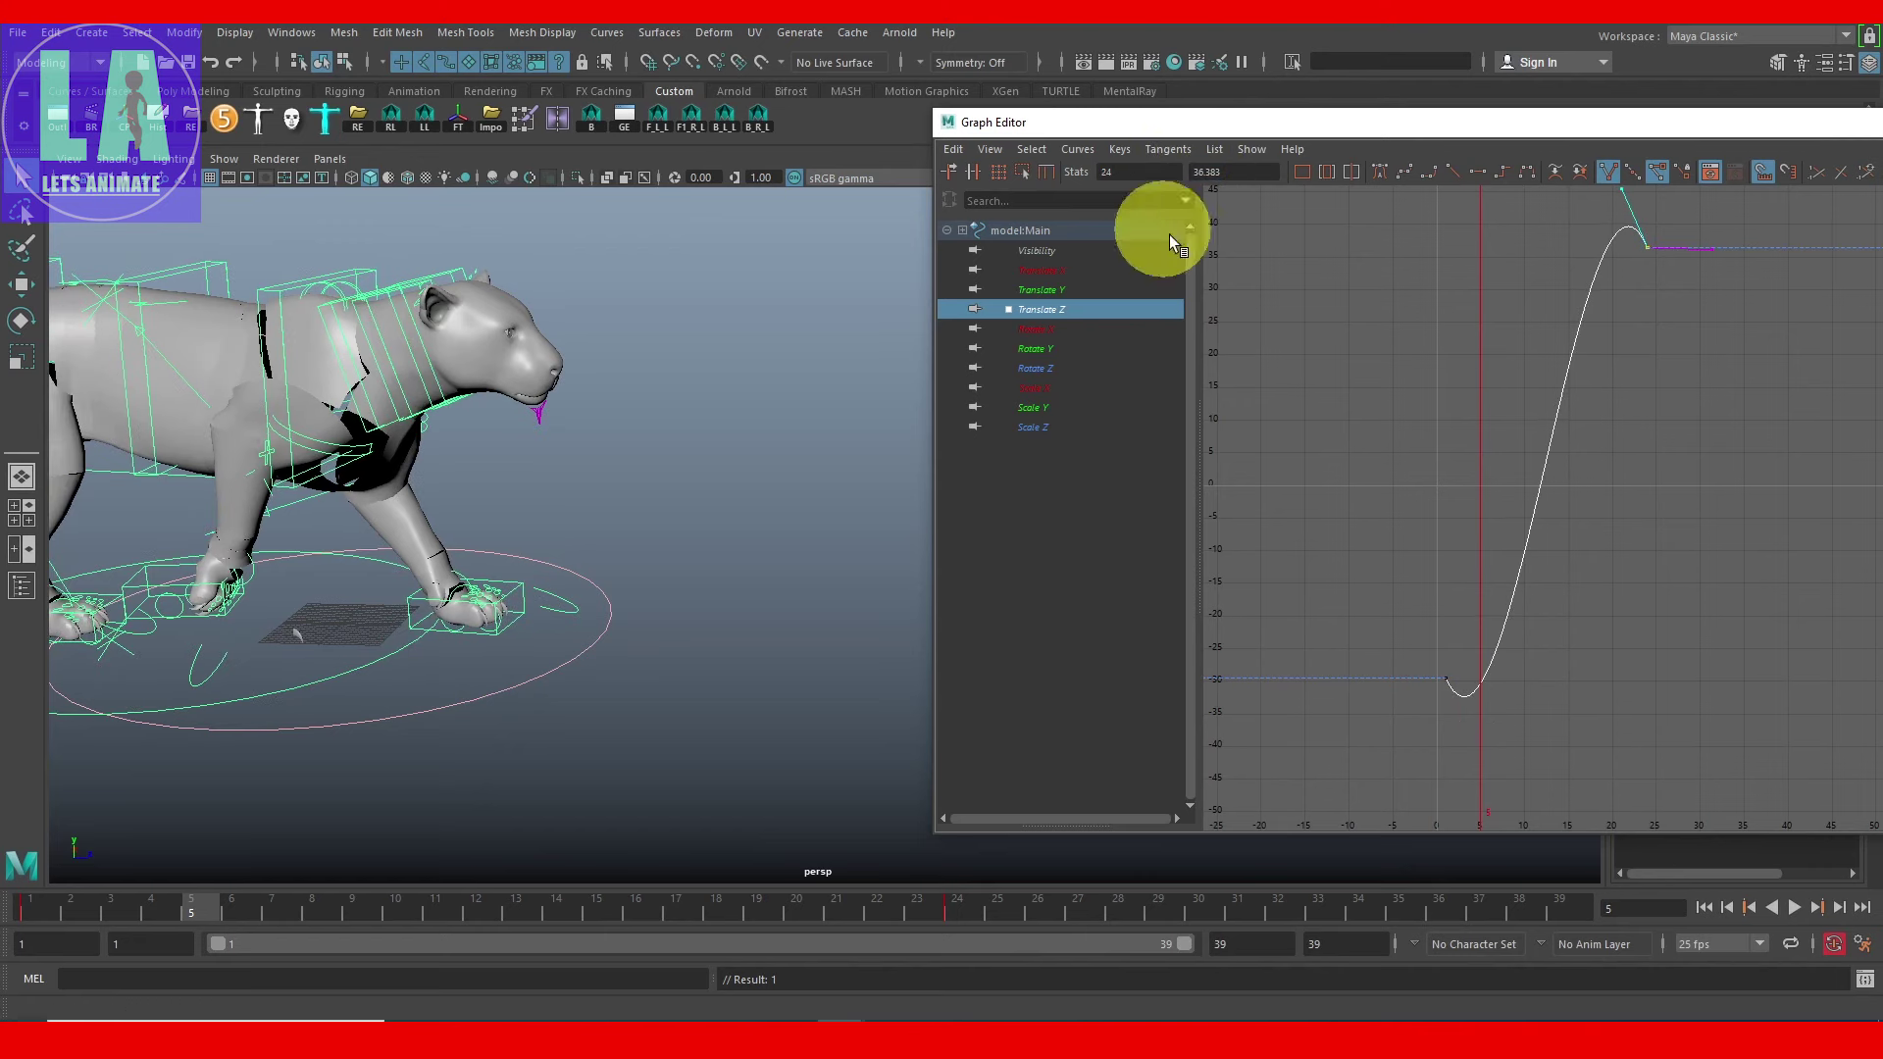
pyautogui.click(1448, 169)
# Step: Set Main's Pre and Post Infinity to Cycle with Offset, then play the walk
pyautogui.click(1089, 152)
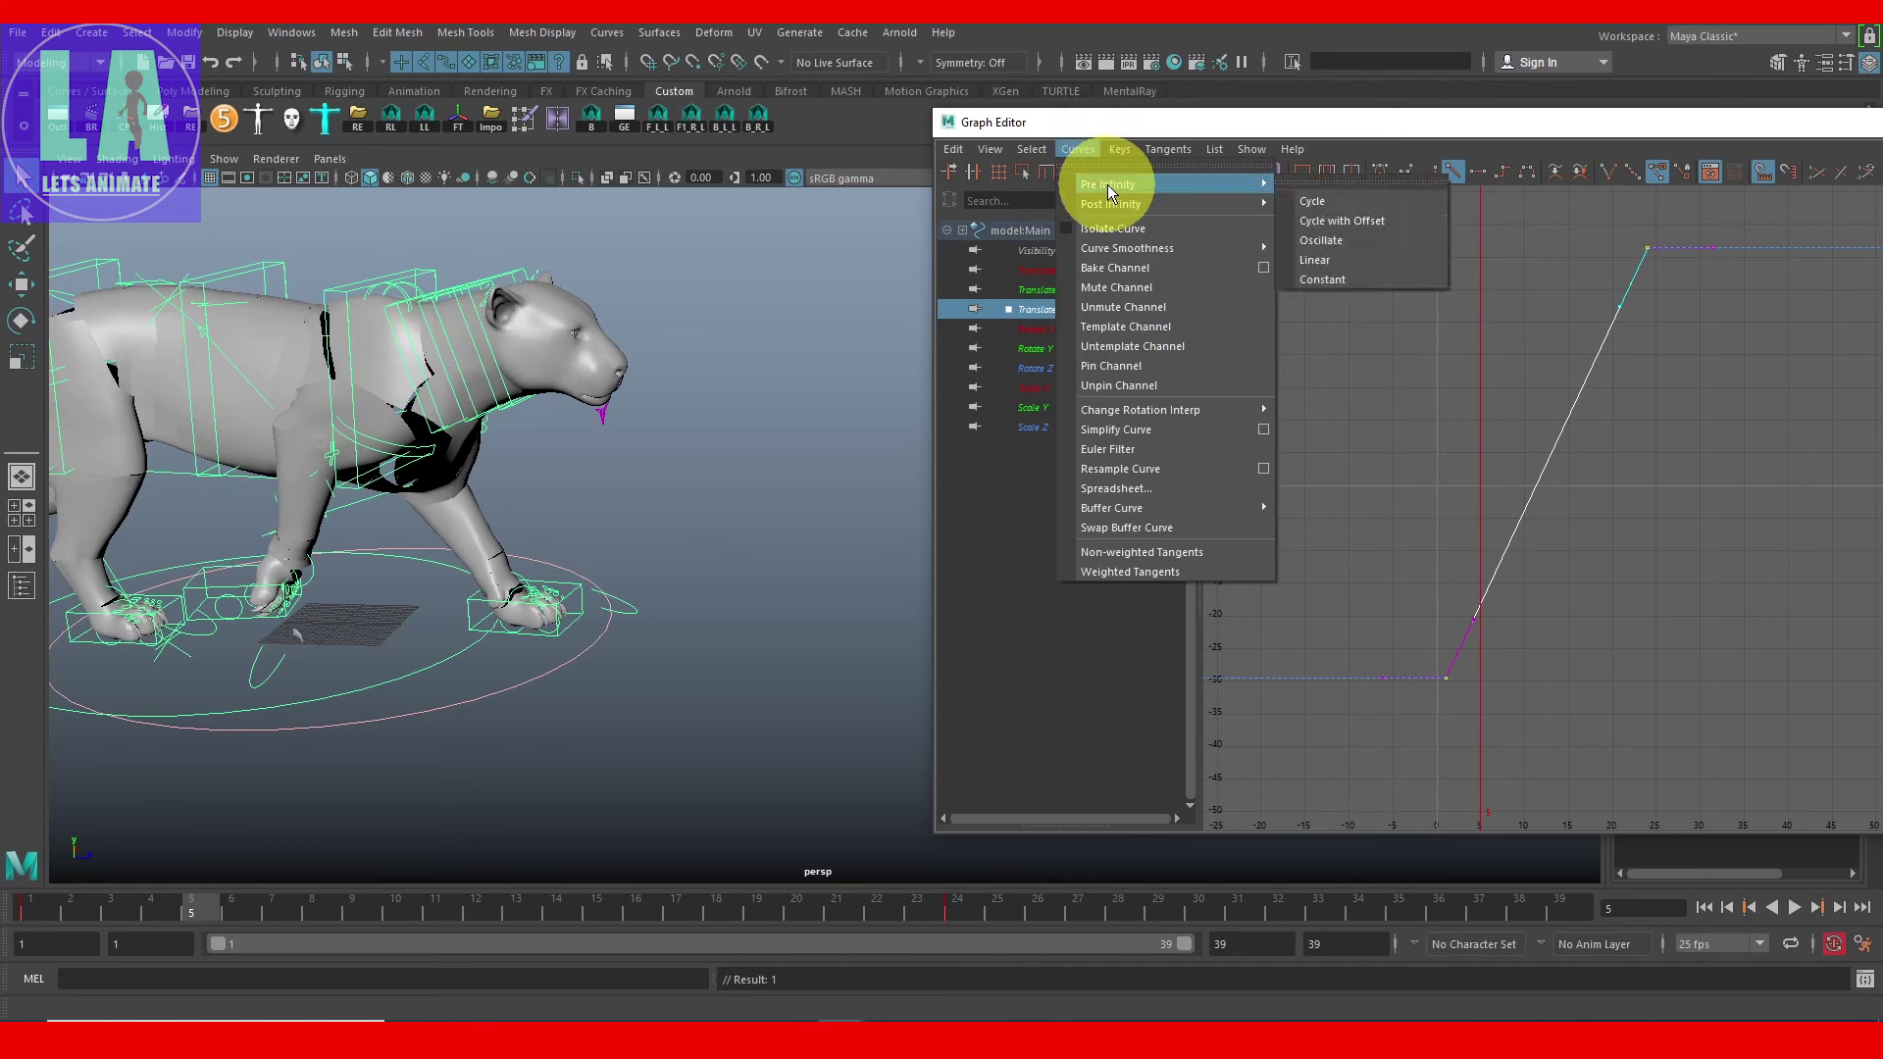
pyautogui.click(1312, 219)
pyautogui.click(1078, 150)
pyautogui.moveTo(1110, 203)
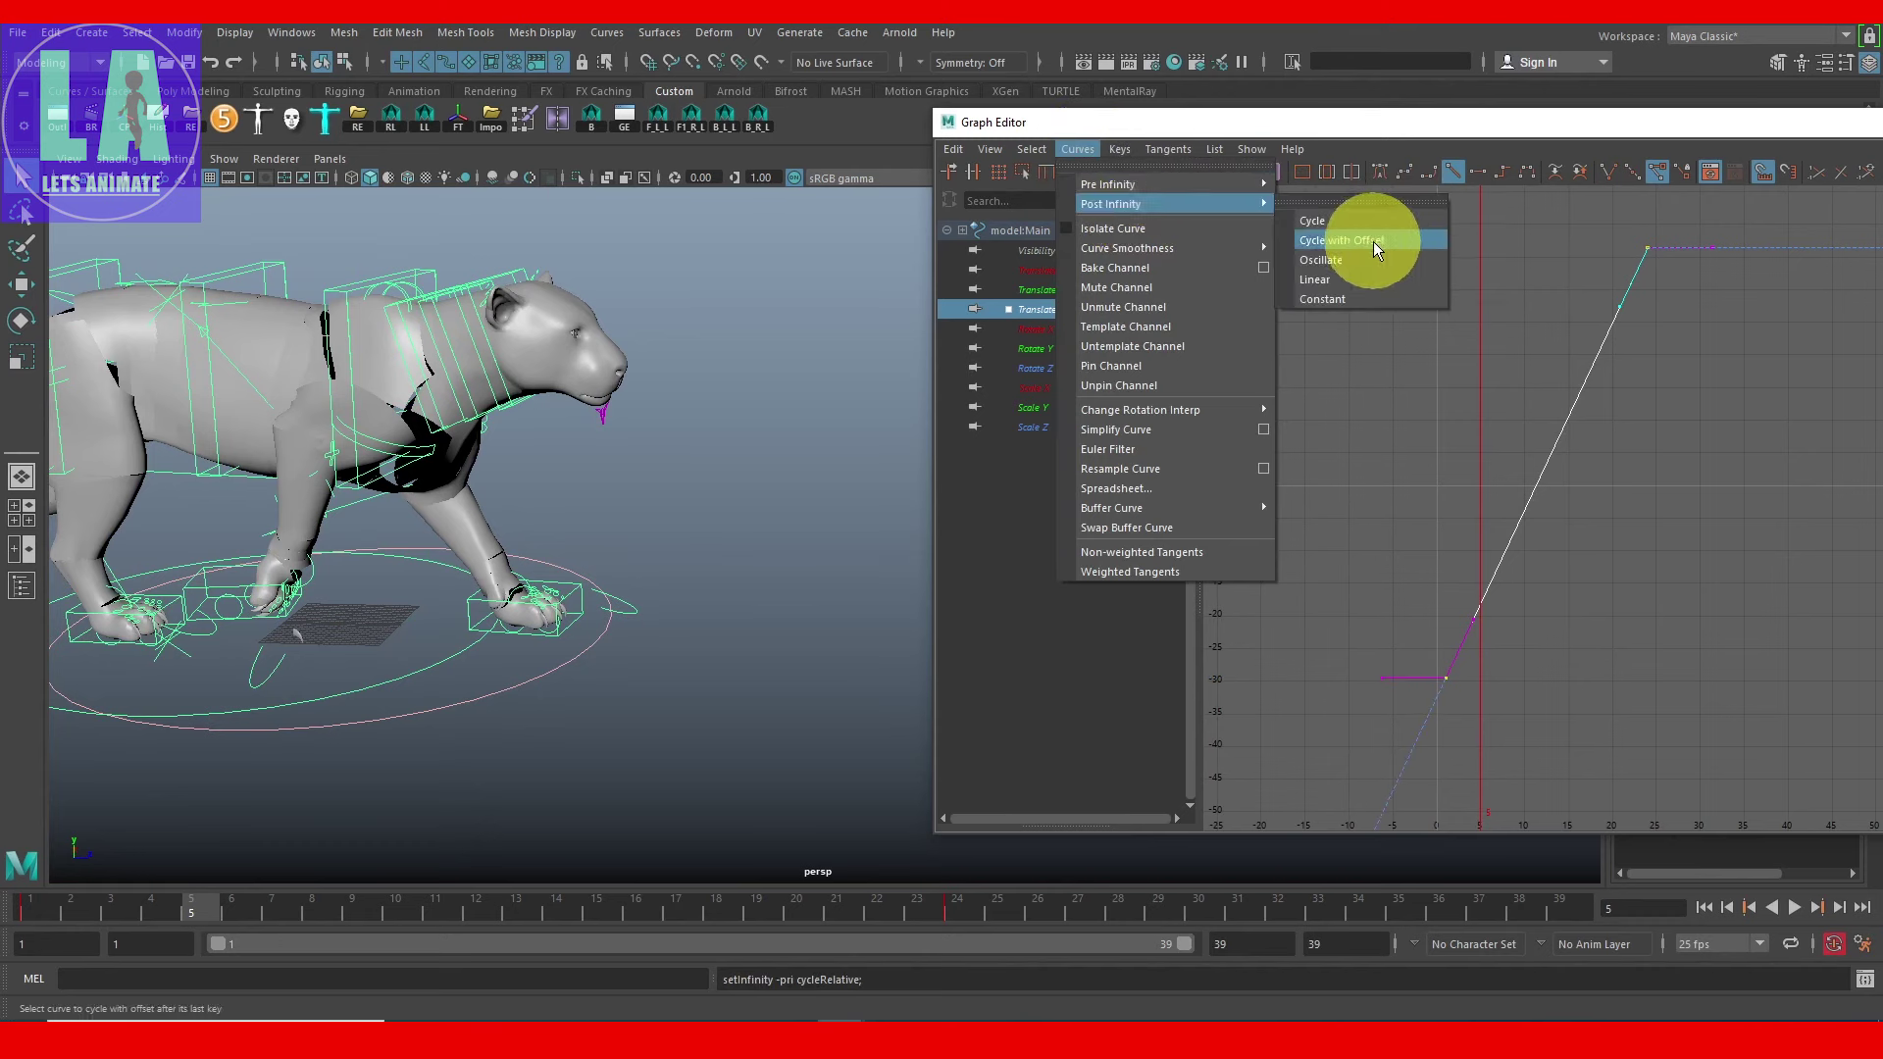
pyautogui.click(1374, 241)
pyautogui.moveTo(1781, 128); pyautogui.dragTo(1231, 286)
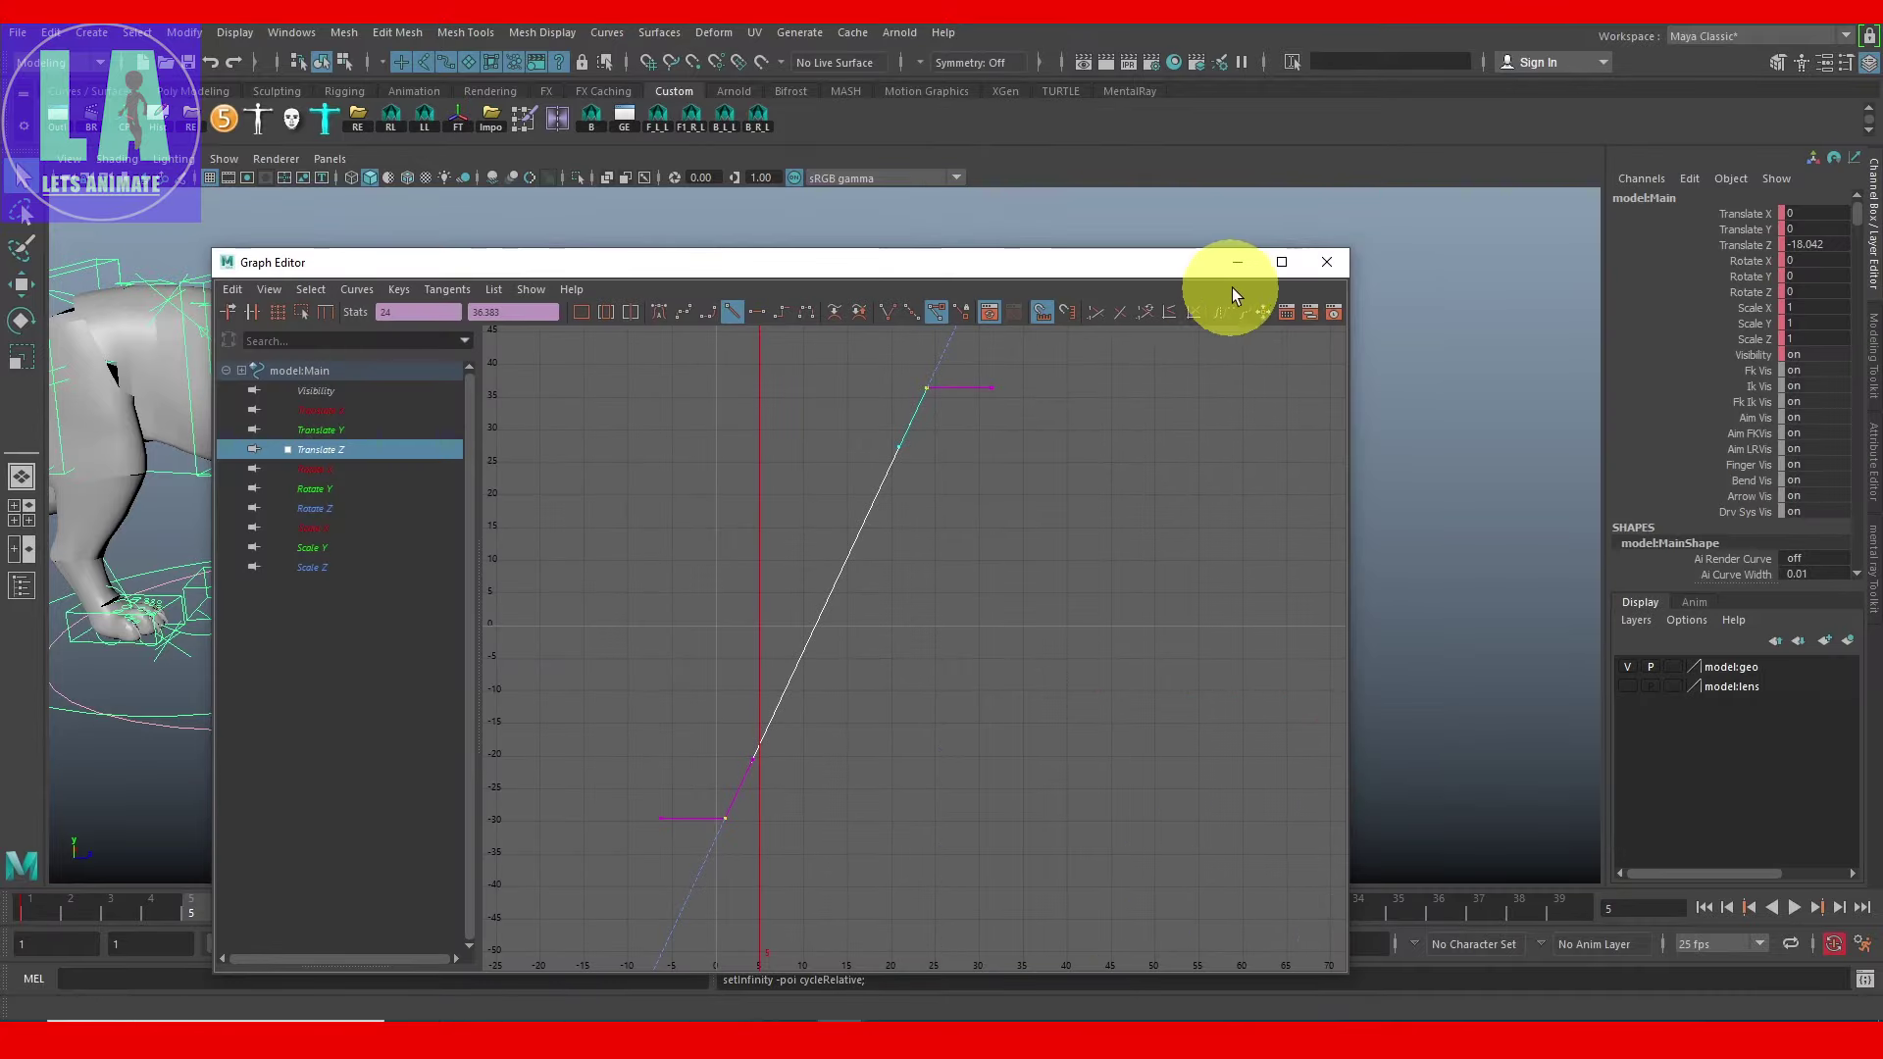
pyautogui.click(1234, 262)
pyautogui.hotkey('alt', 'v')
# Step: Orbit around the leopard from front and side views as it walks forward continuously
pyautogui.moveTo(1254, 765)
pyautogui.keyDown('alt'); pyautogui.mouseDown()
pyautogui.moveTo(911, 710)
pyautogui.moveTo(1068, 744)
pyautogui.mouseUp(); pyautogui.keyUp('alt')
pyautogui.keyDown('alt'); pyautogui.moveTo(1067, 744); pyautogui.dragTo(404, 602, button='right'); pyautogui.keyUp('alt')
pyautogui.keyDown('alt'); pyautogui.moveTo(405, 601); pyautogui.dragTo(671, 621); pyautogui.keyUp('alt')
pyautogui.keyDown('alt'); pyautogui.moveTo(671, 621); pyautogui.dragTo(1222, 647, button='right'); pyautogui.keyUp('alt')
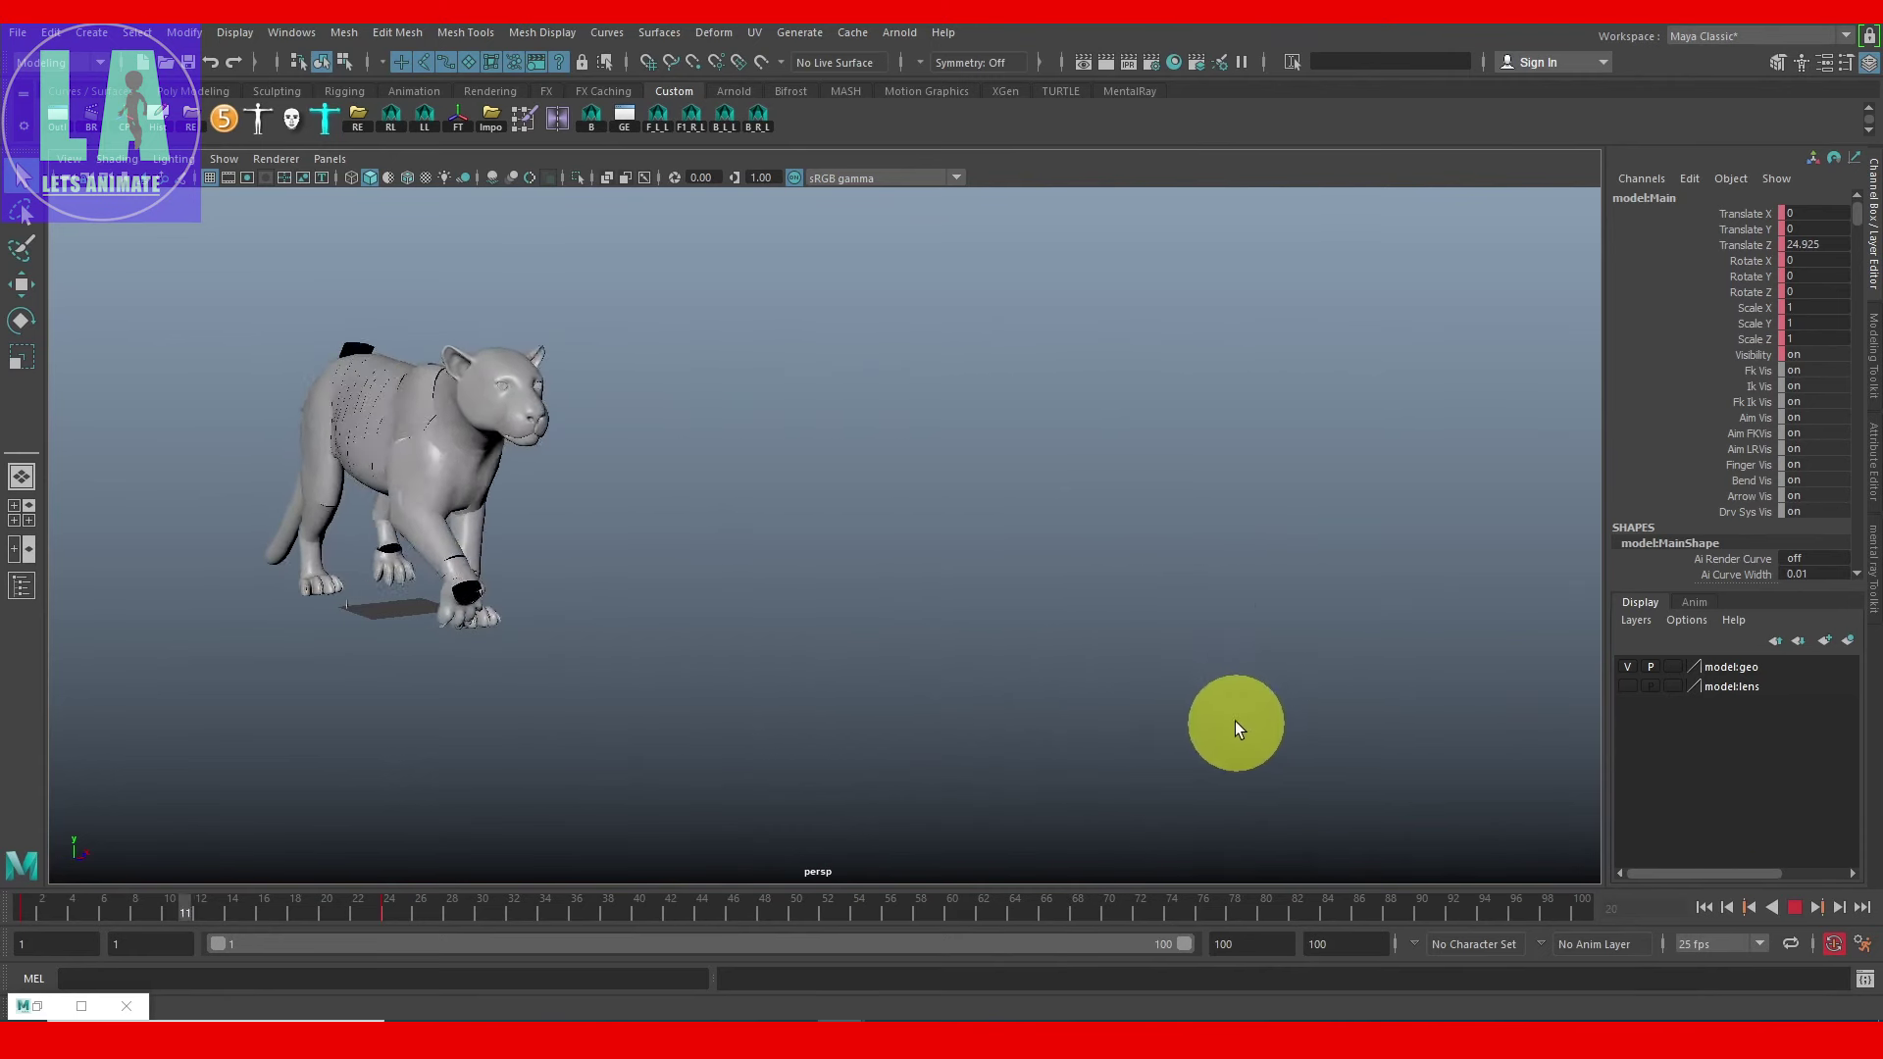
pyautogui.moveTo(1287, 745)
pyautogui.keyDown('alt'); pyautogui.mouseDown()
pyautogui.moveTo(879, 723)
pyautogui.moveTo(1222, 756)
pyautogui.moveTo(924, 781)
pyautogui.moveTo(1085, 822)
pyautogui.mouseUp(); pyautogui.keyUp('alt')
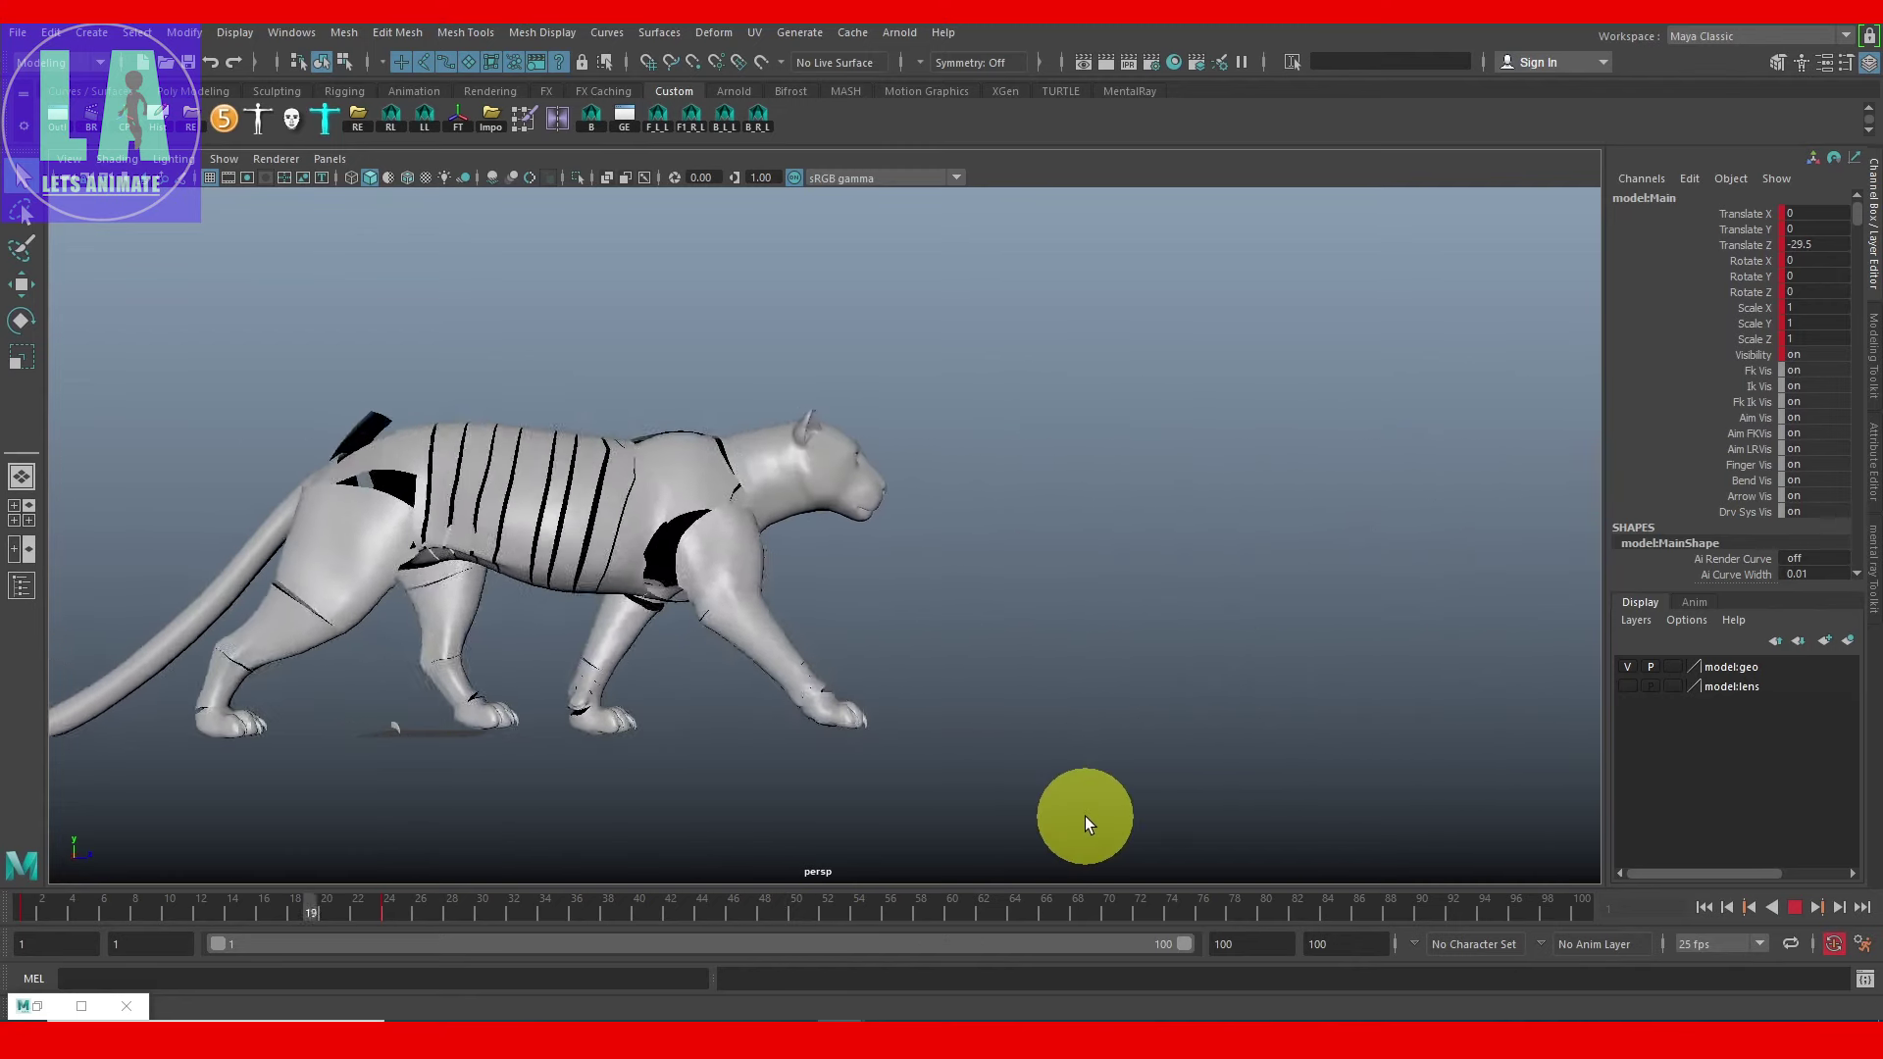
pyautogui.moveTo(1085, 816); pyautogui.dragTo(908, 589)
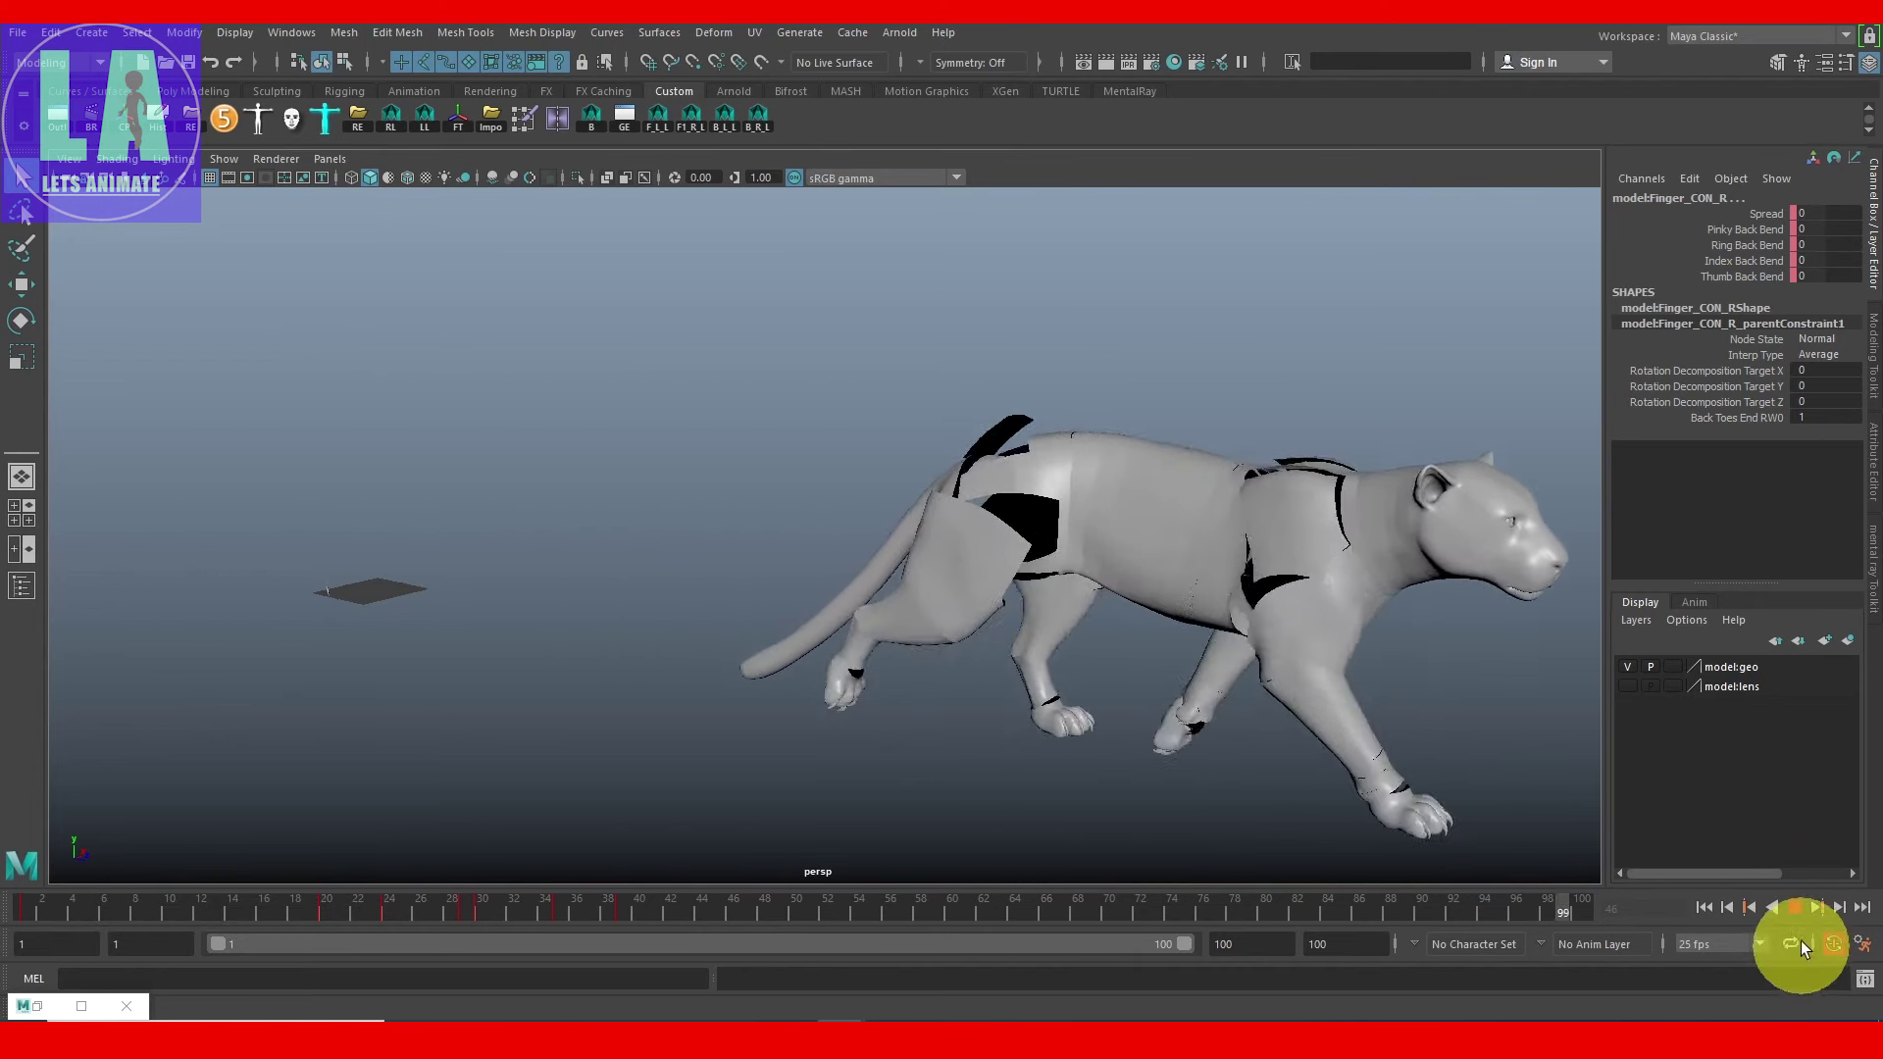
pyautogui.click(1804, 914)
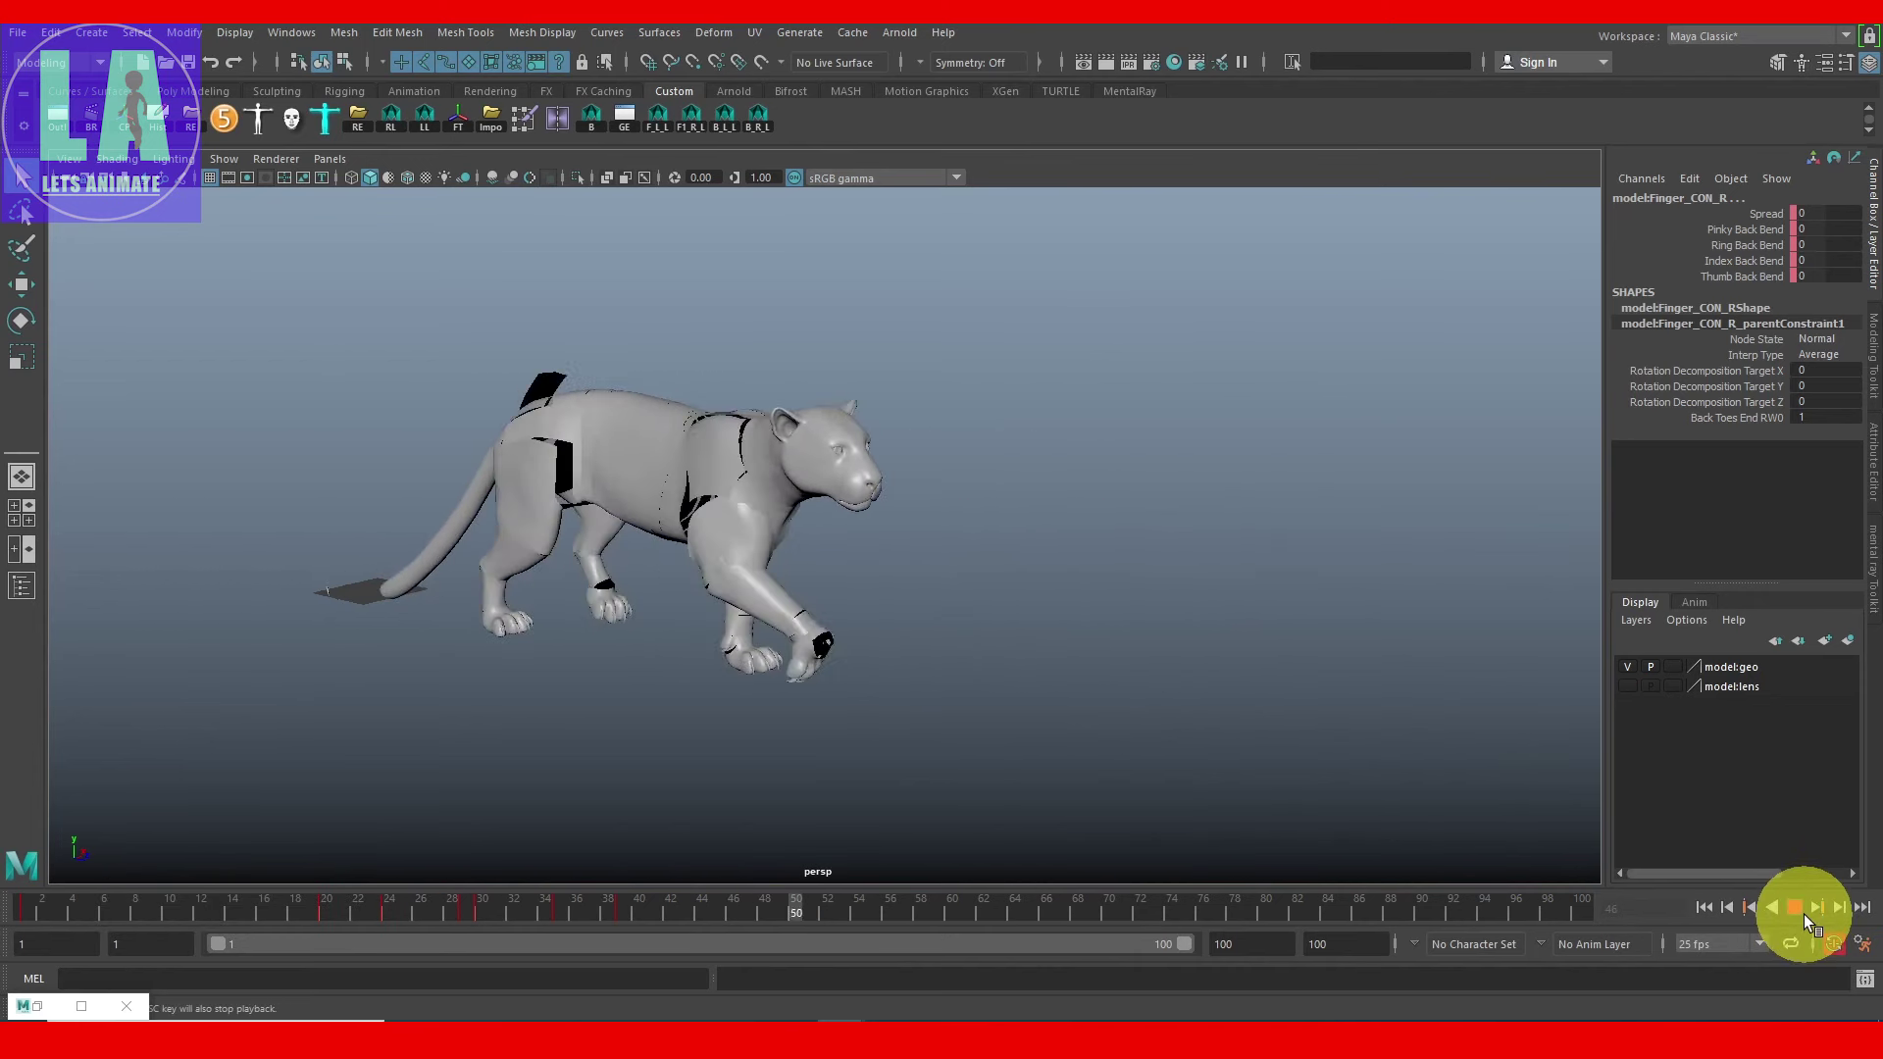